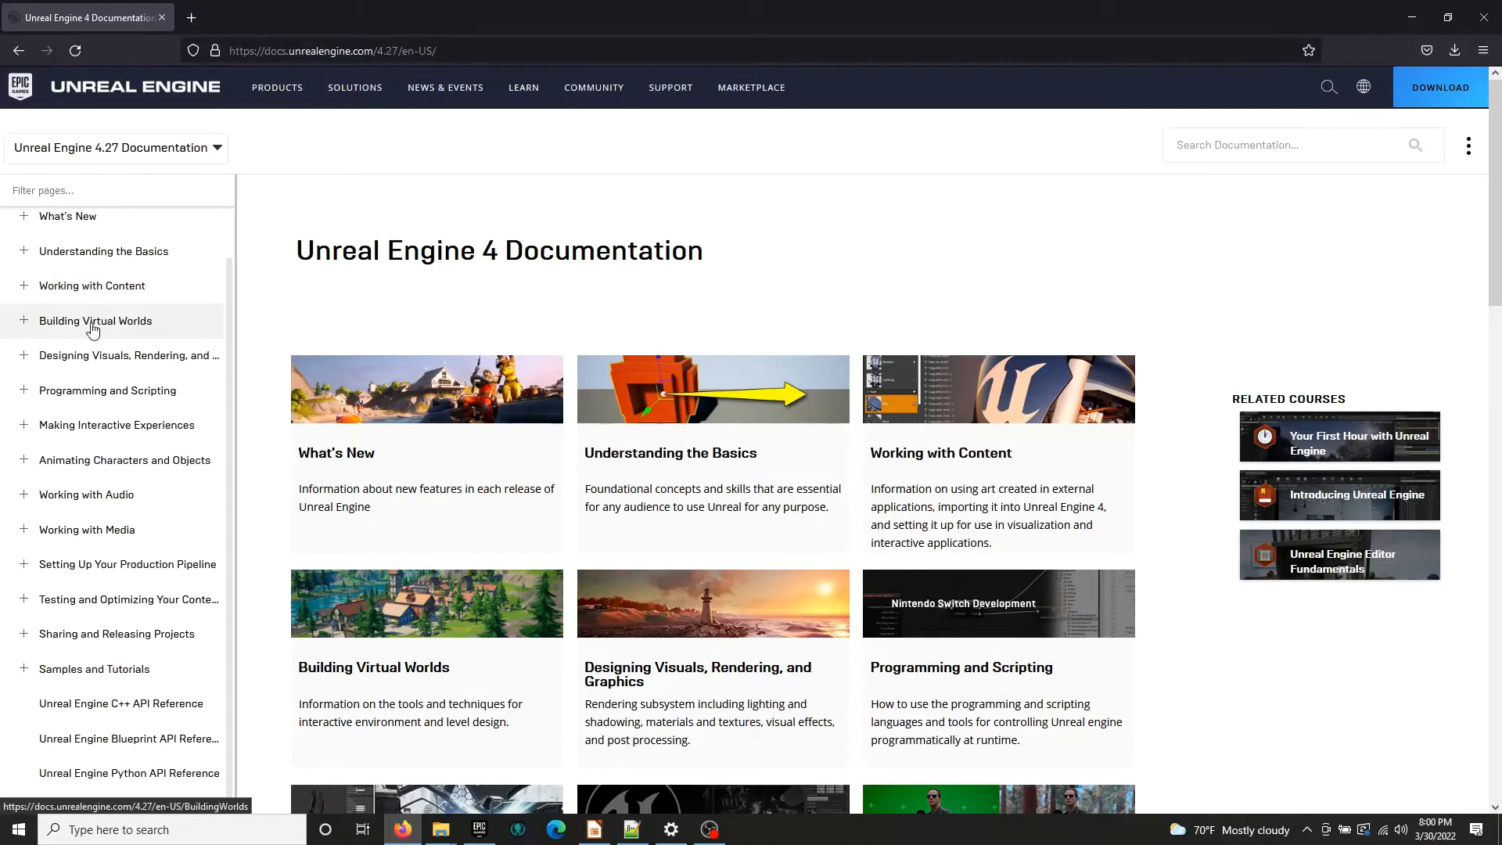
# Open the Content Asset Types page under Working with Content and look over its asset categories
pyautogui.scroll(1, 106, 426)
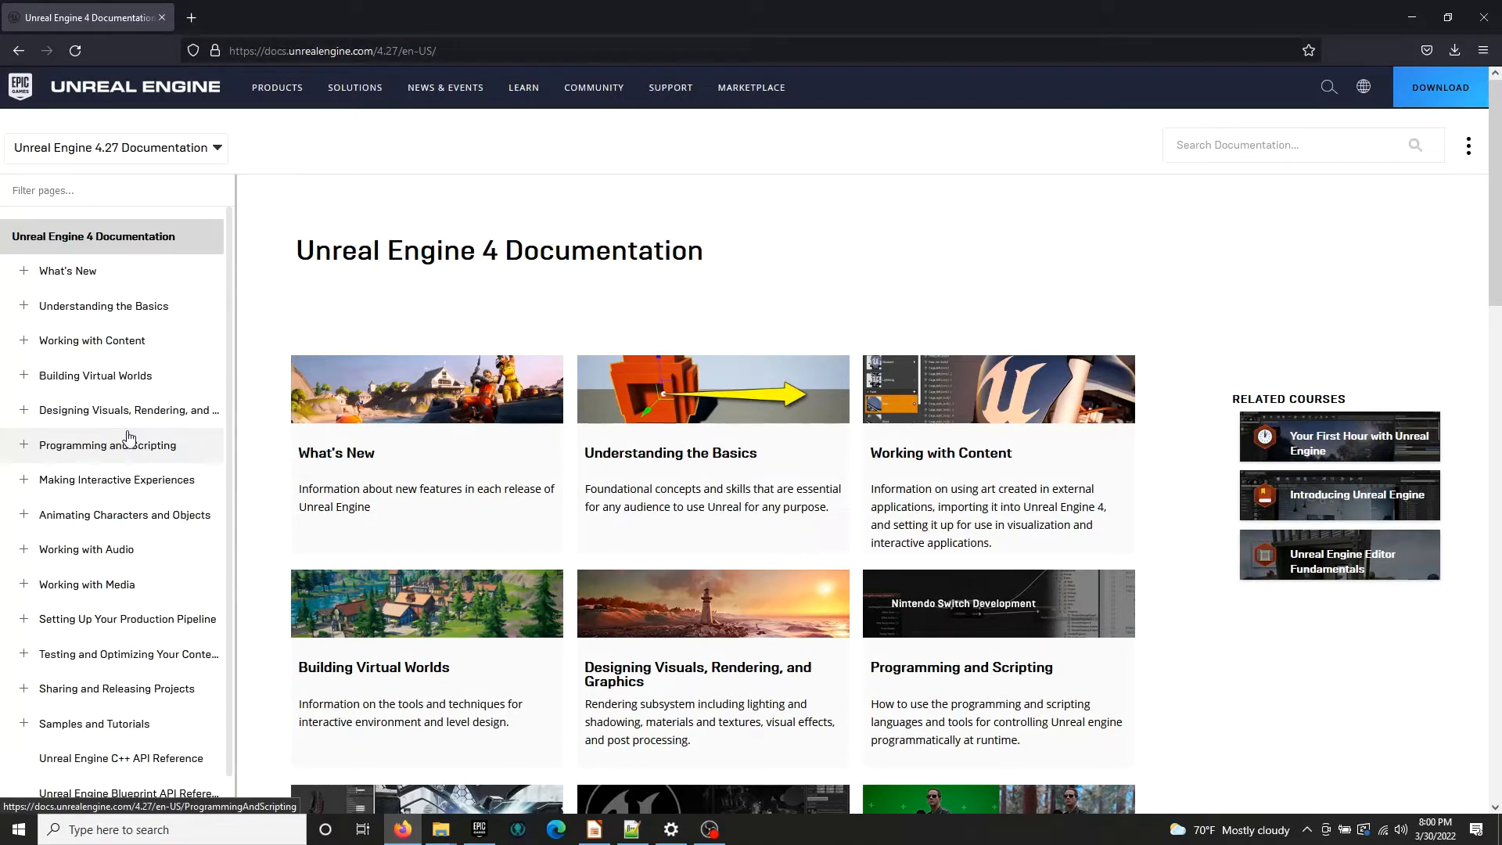
pyautogui.click(24, 340)
pyautogui.click(44, 411)
pyautogui.click(59, 423)
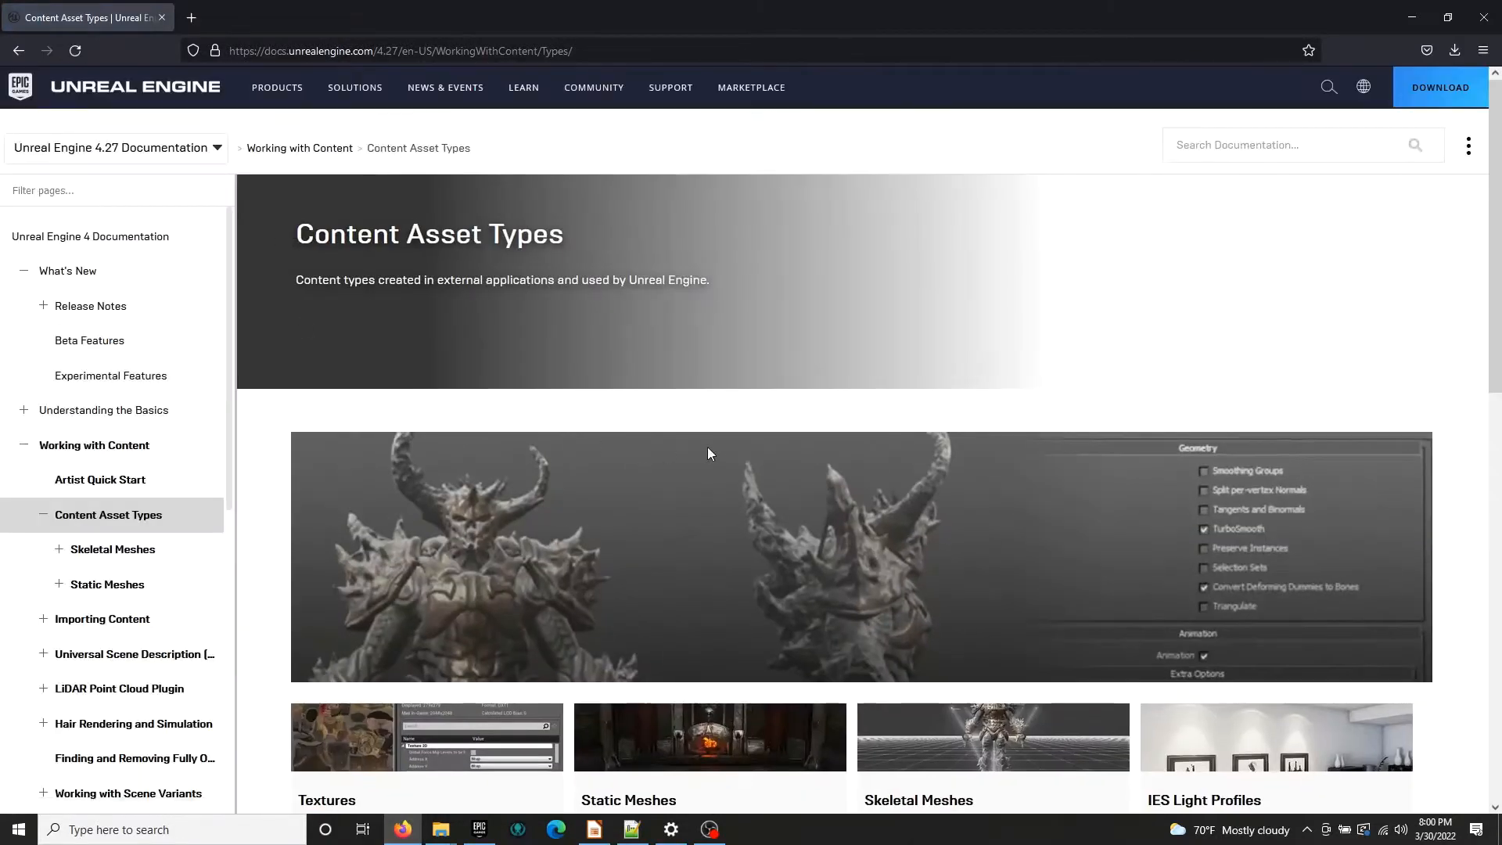
pyautogui.scroll(-8, 758, 456)
pyautogui.scroll(4, 1015, 416)
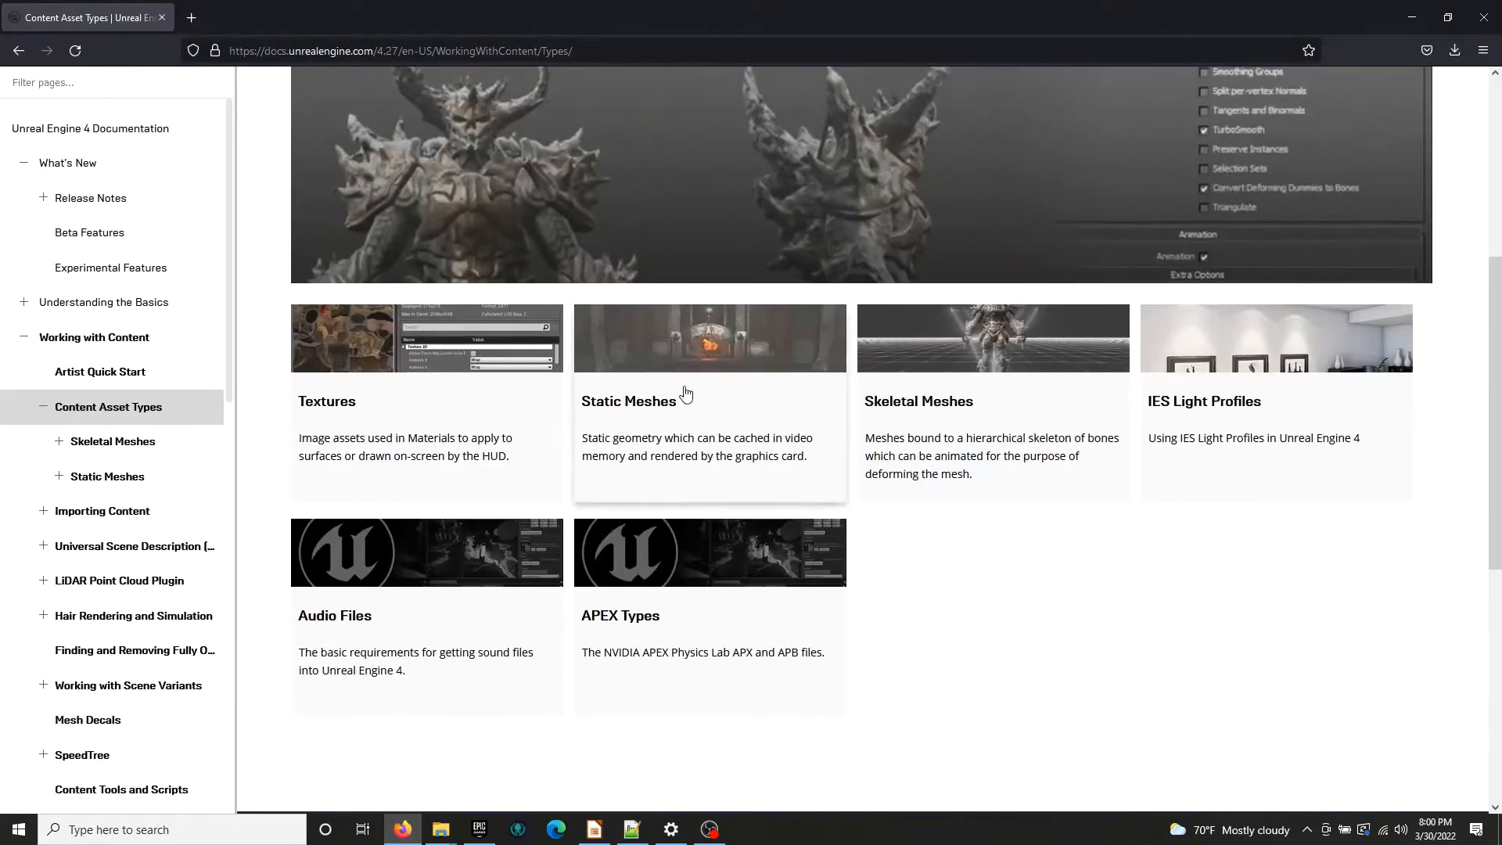
pyautogui.scroll(1, 932, 496)
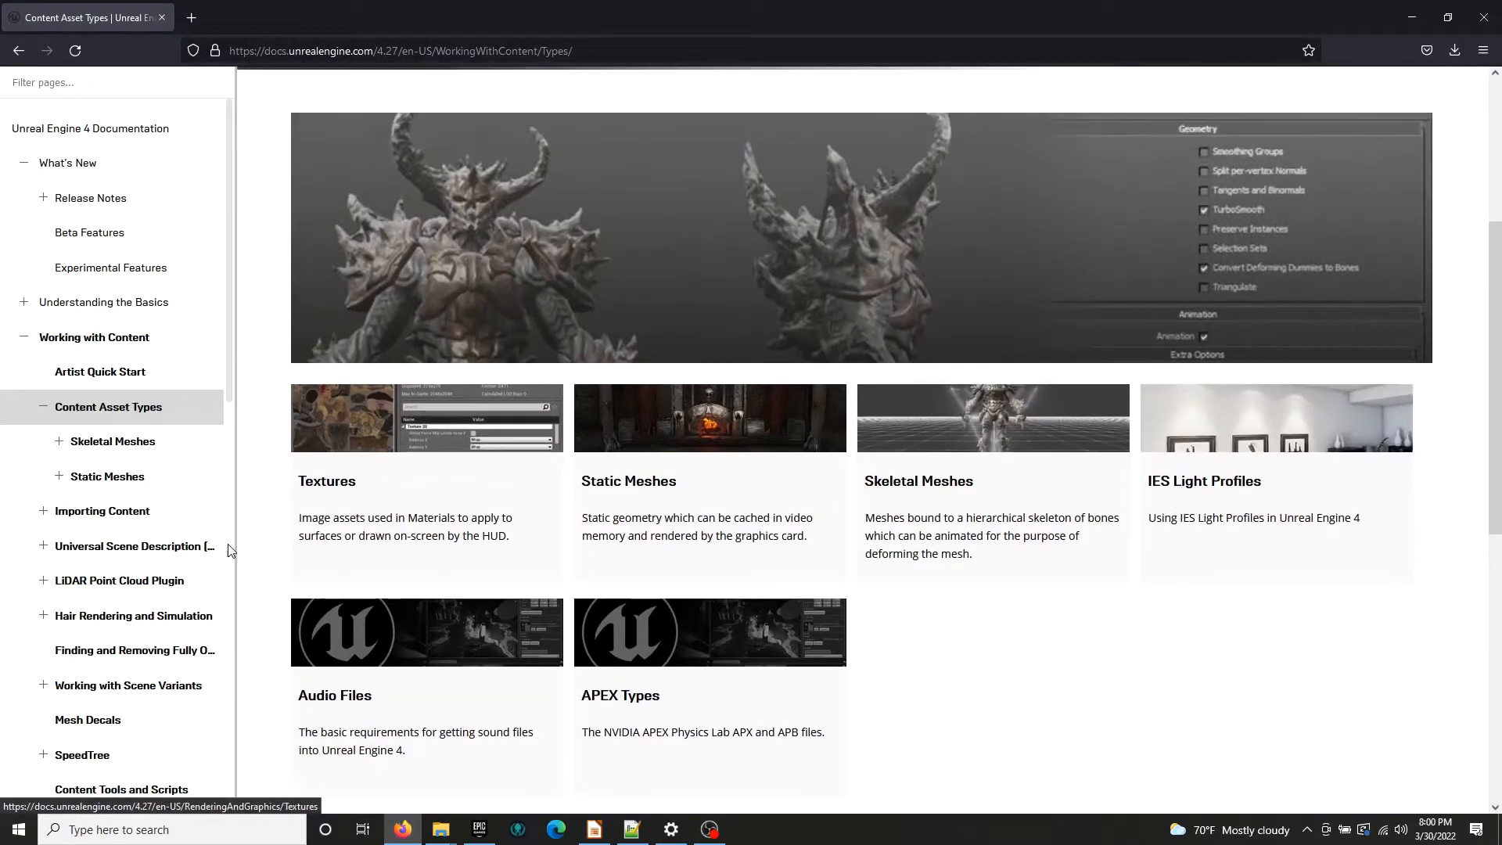
pyautogui.scroll(1, 593, 531)
pyautogui.scroll(2, 593, 531)
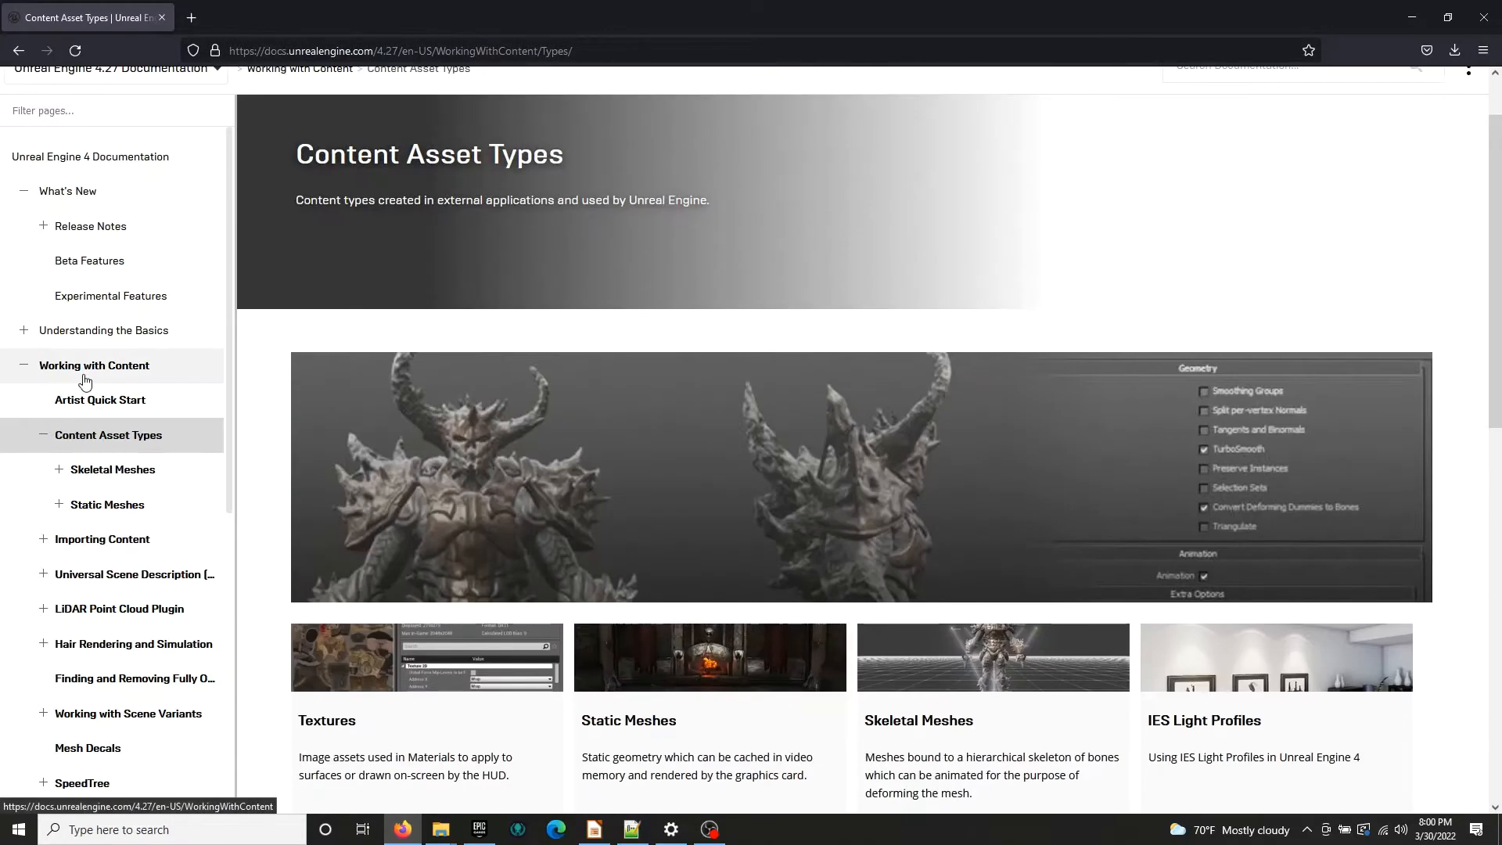
# Return to the Unreal Engine 4 Documentation home page and look over its topic overview
pyautogui.click(71, 160)
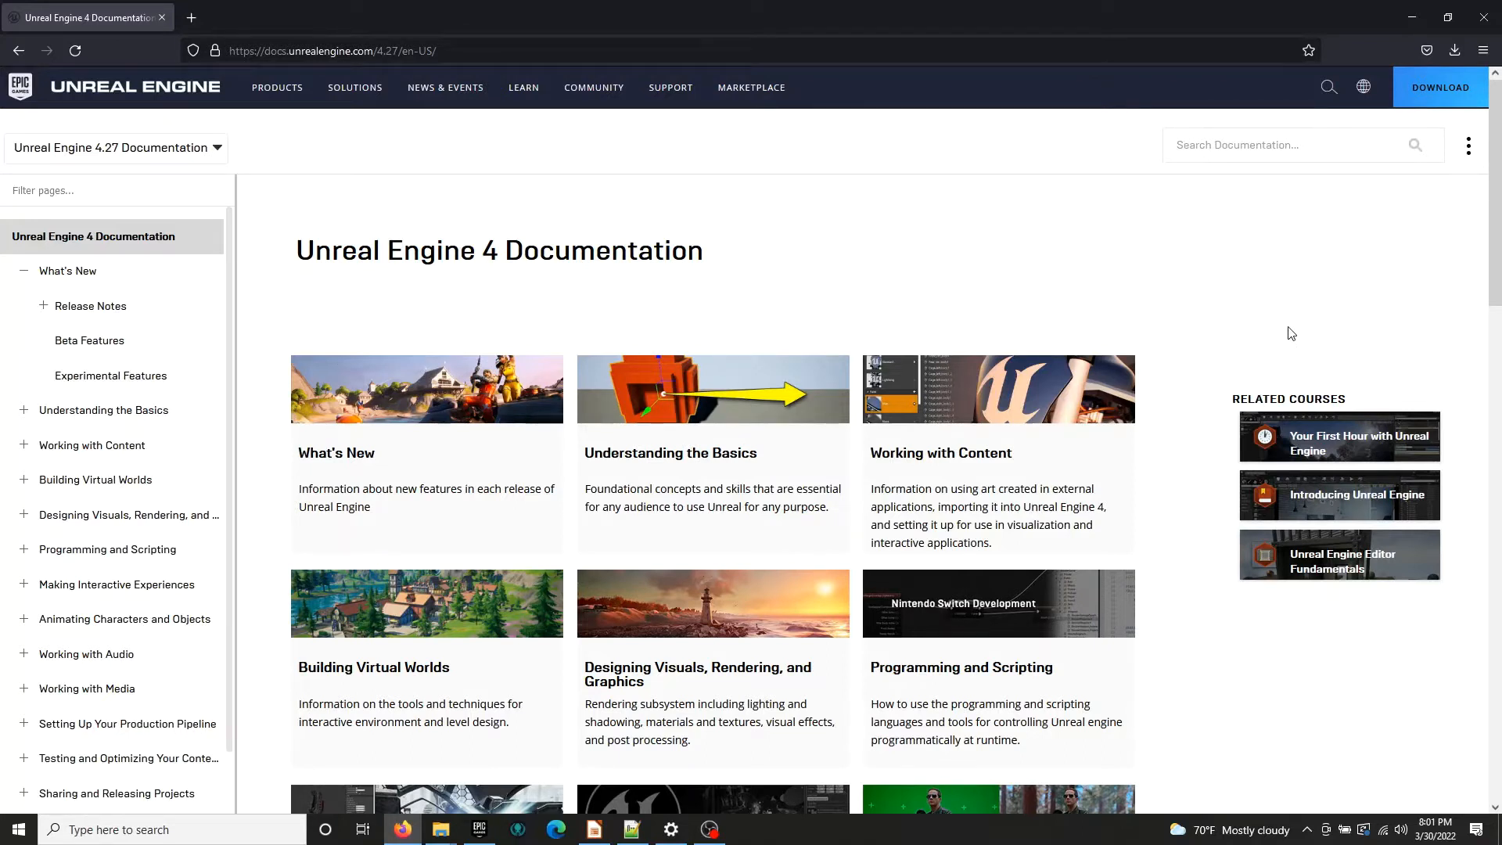
pyautogui.scroll(-2, 1150, 305)
pyautogui.scroll(2, 1134, 266)
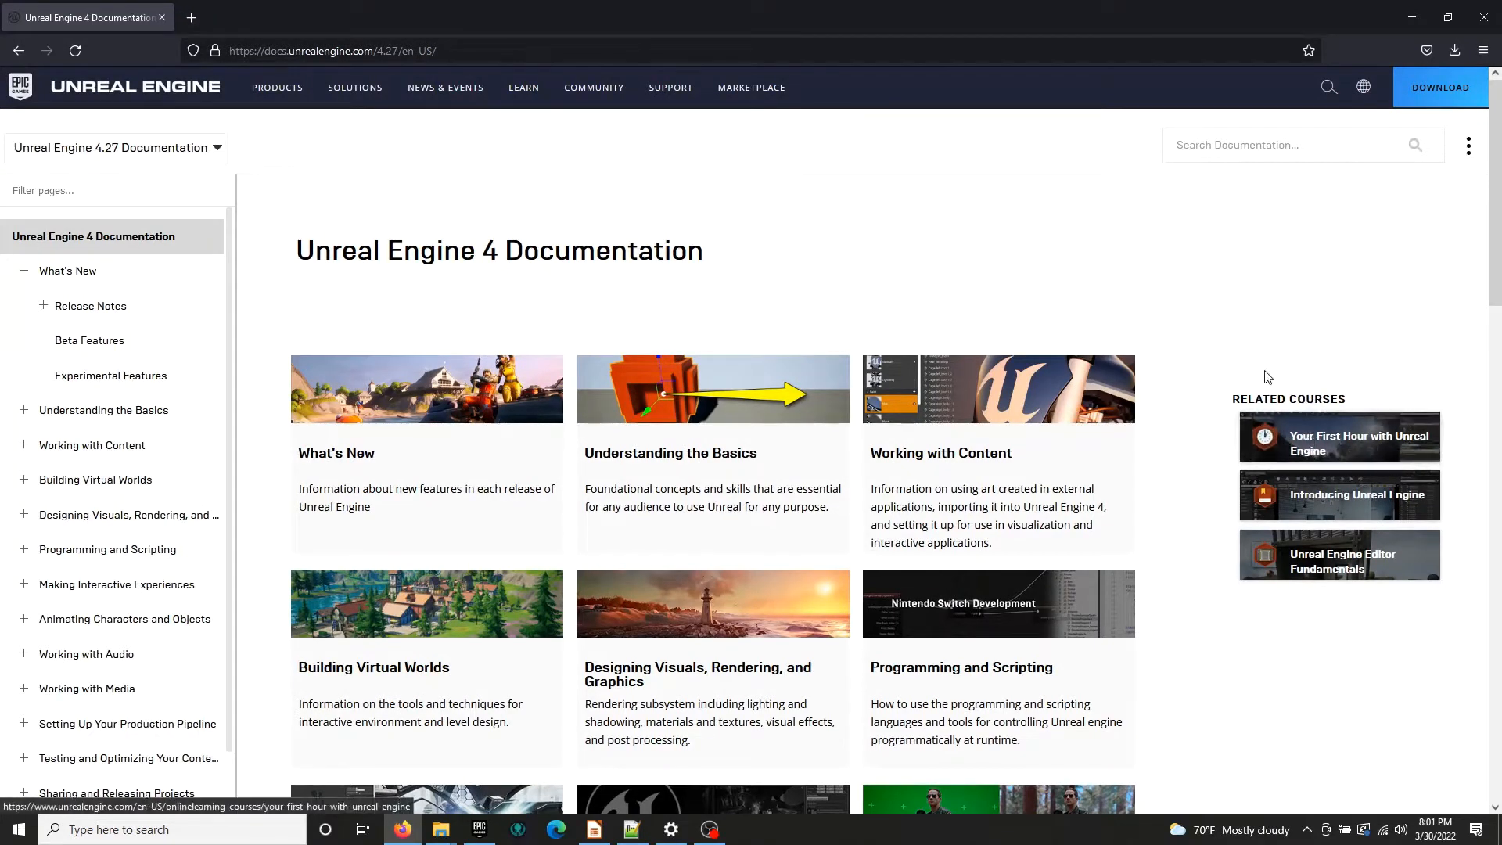
# Review the overview of the related course Your First Hour with Unreal Engine and go back to the documentation home page
pyautogui.click(1291, 435)
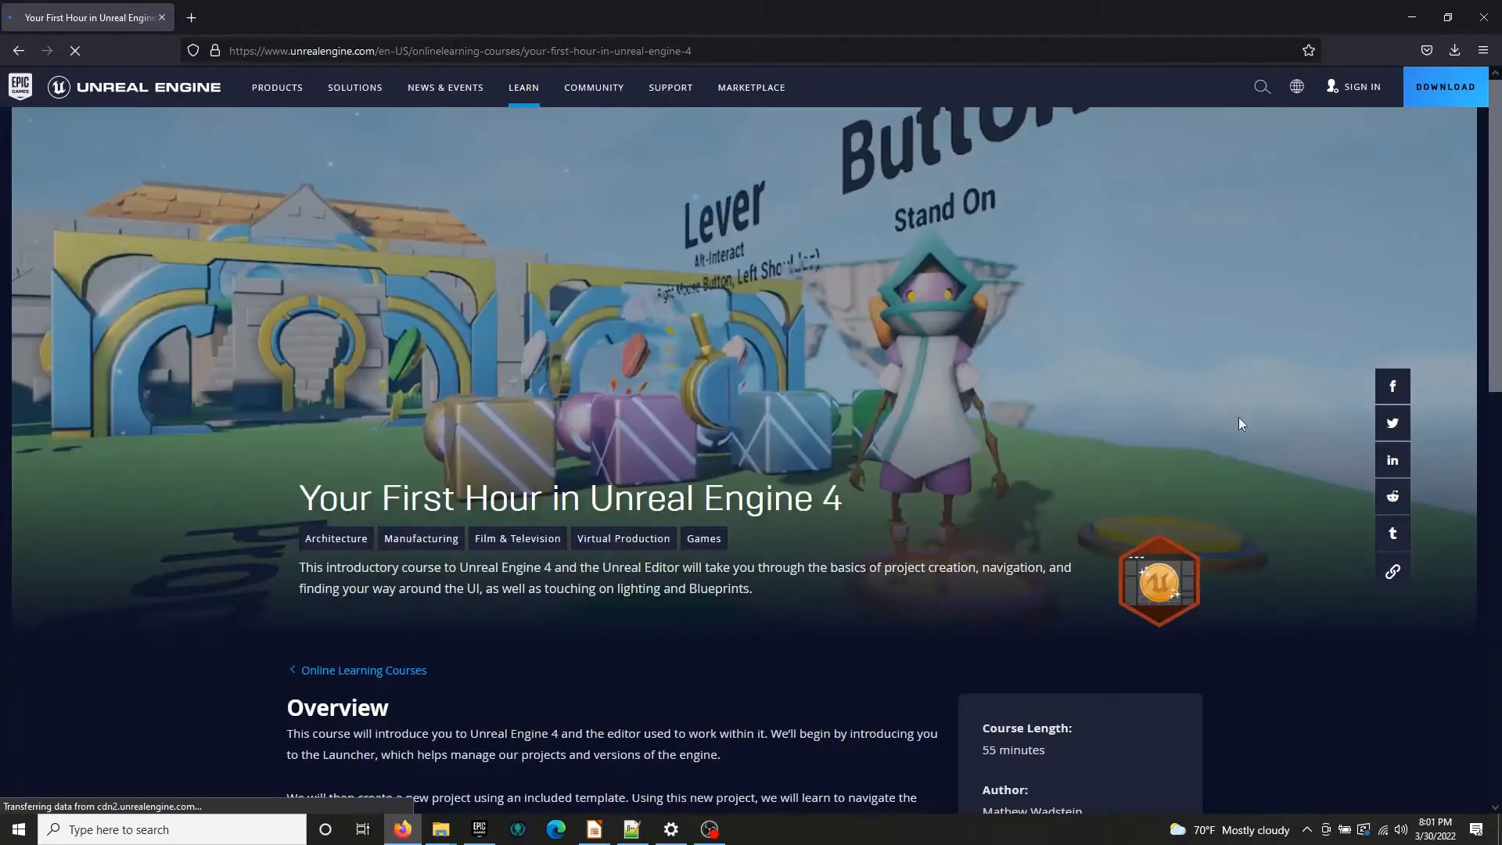
pyautogui.scroll(-5, 1238, 416)
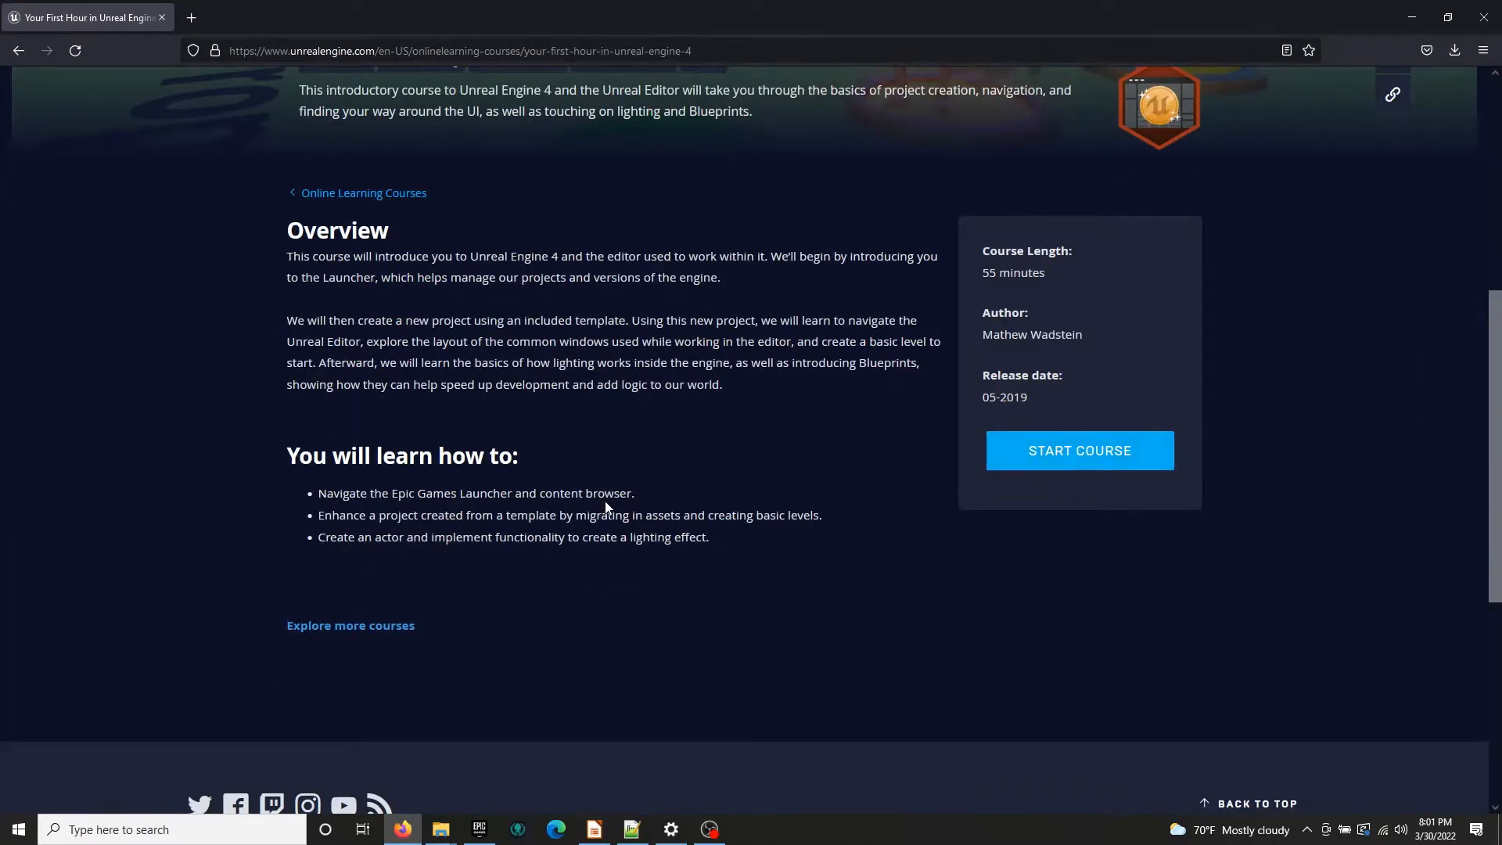
pyautogui.scroll(4, 604, 501)
pyautogui.scroll(-2, 613, 507)
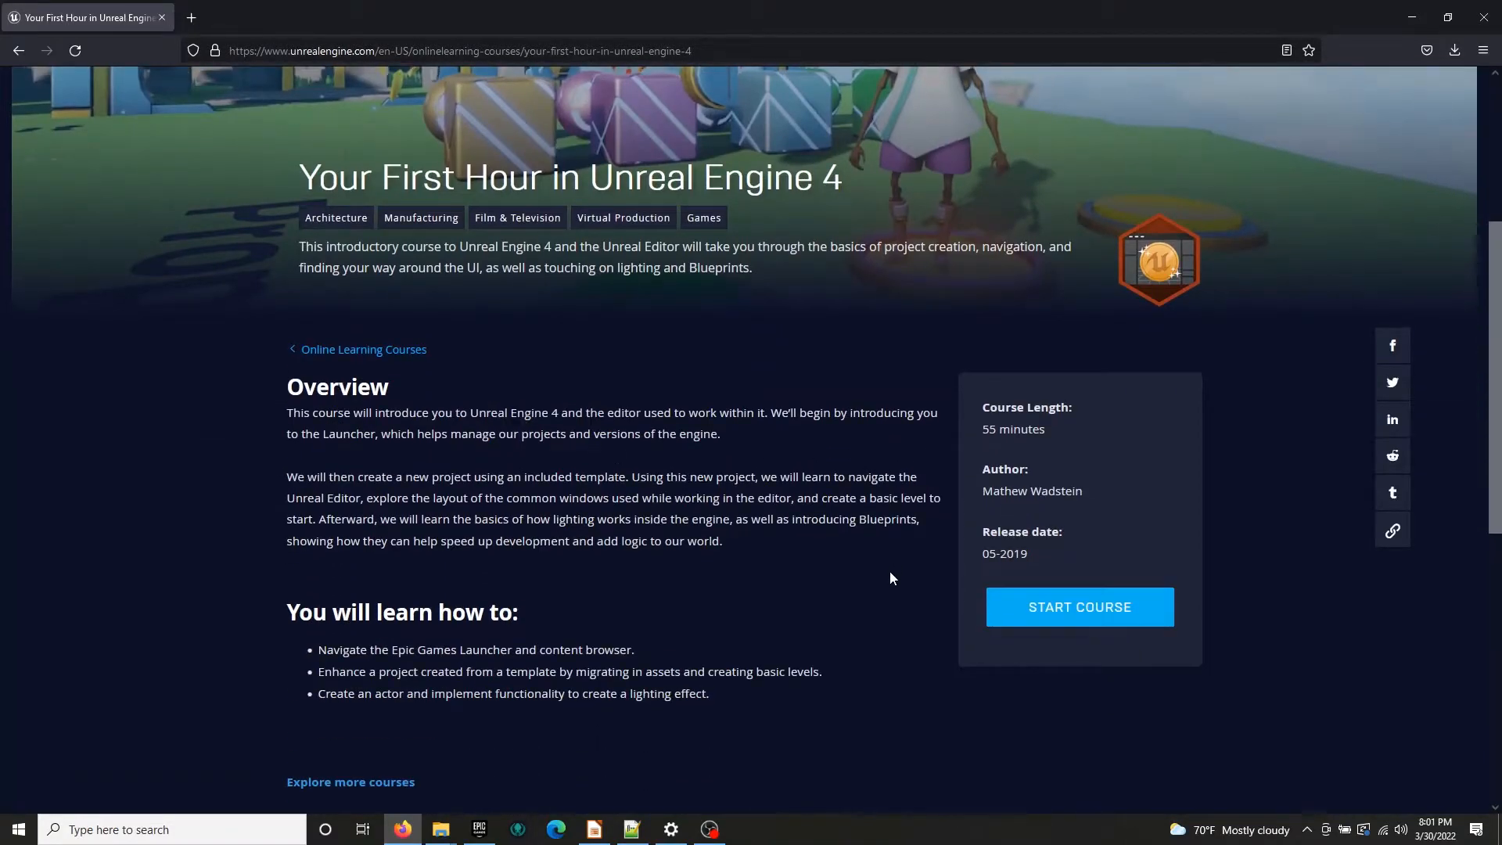
pyautogui.scroll(-1, 890, 570)
pyautogui.scroll(1, 888, 573)
pyautogui.scroll(2, 889, 570)
pyautogui.scroll(-2, 888, 565)
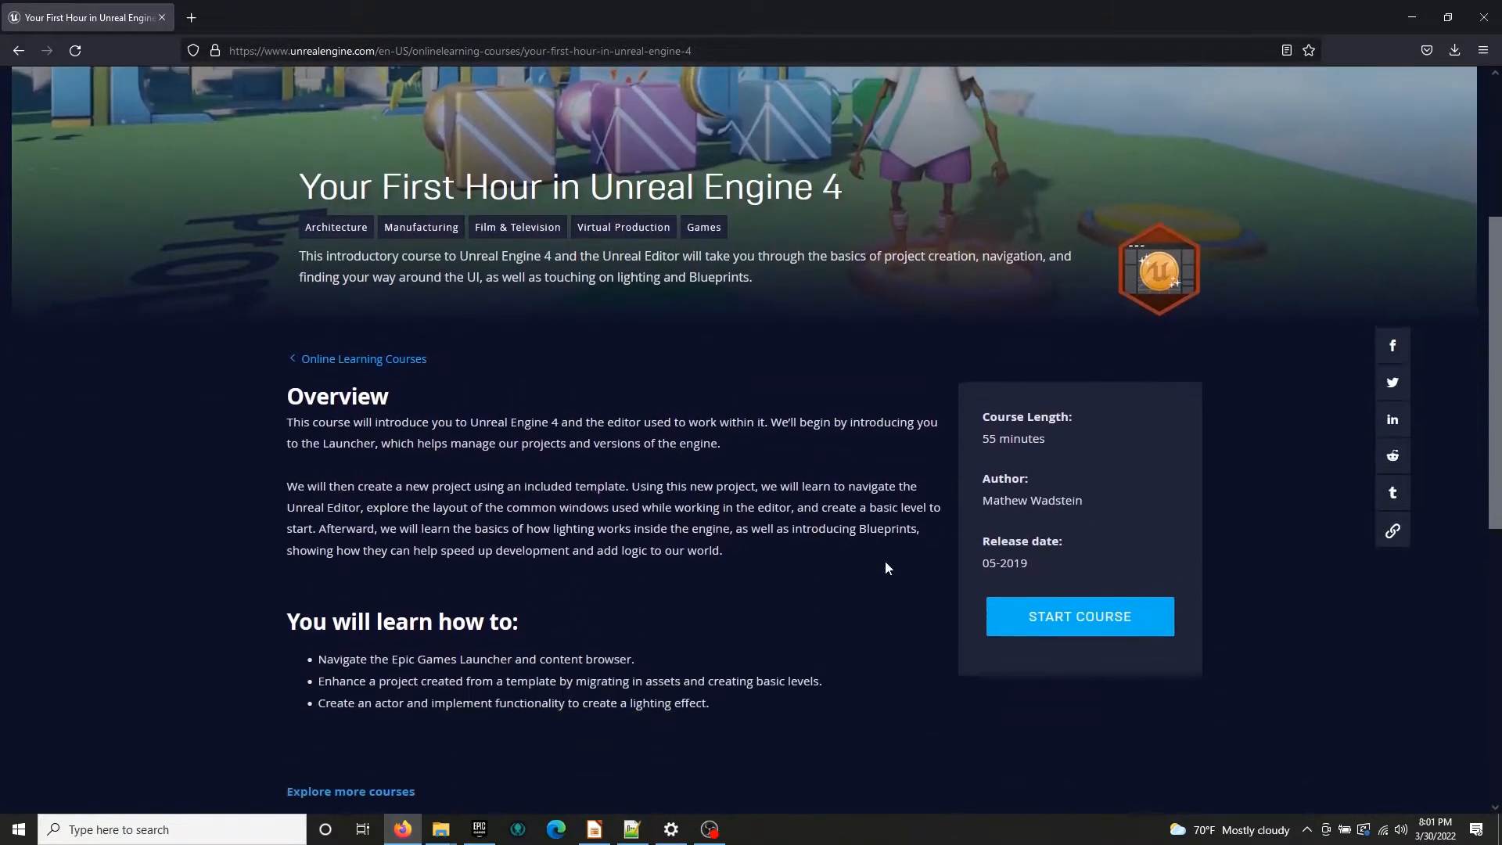
pyautogui.scroll(2, 884, 560)
pyautogui.click(10, 51)
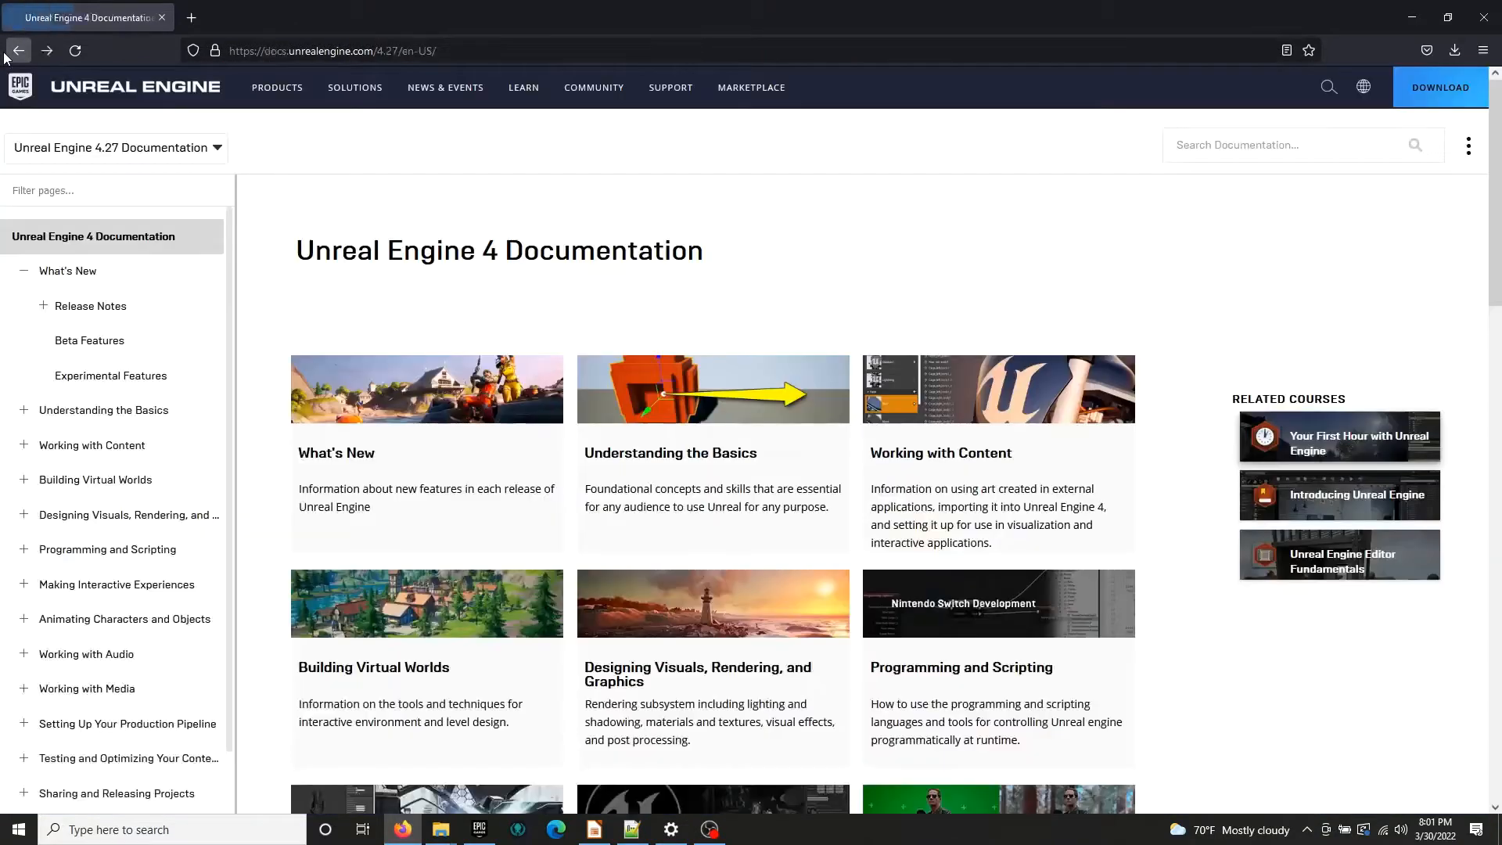
pyautogui.scroll(2, 459, 376)
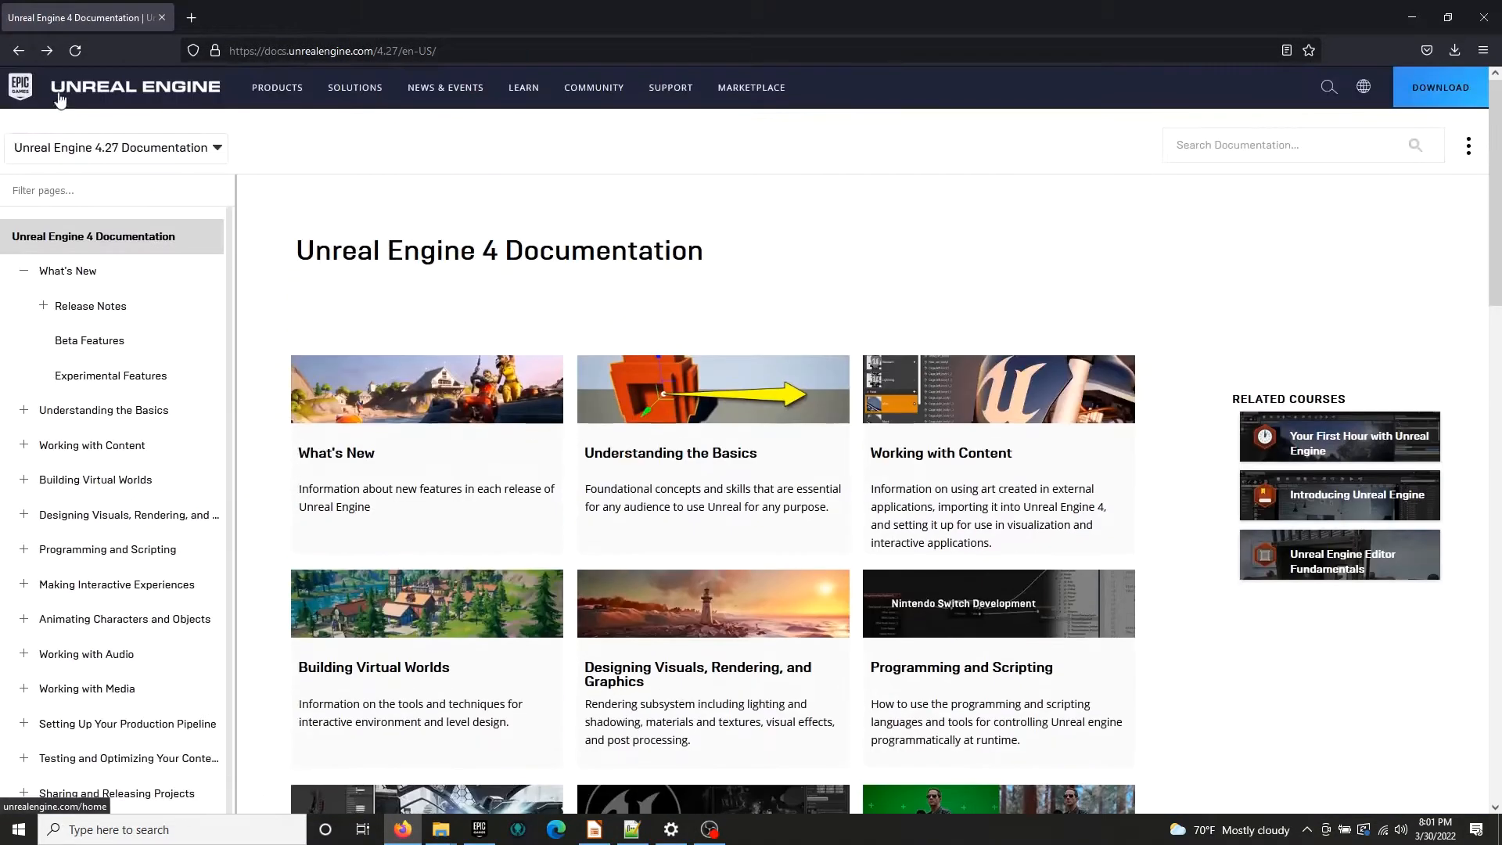
# Search the documentation for "Forward Renderer" and open the Forward Shading Renderer page
pyautogui.click(107, 193)
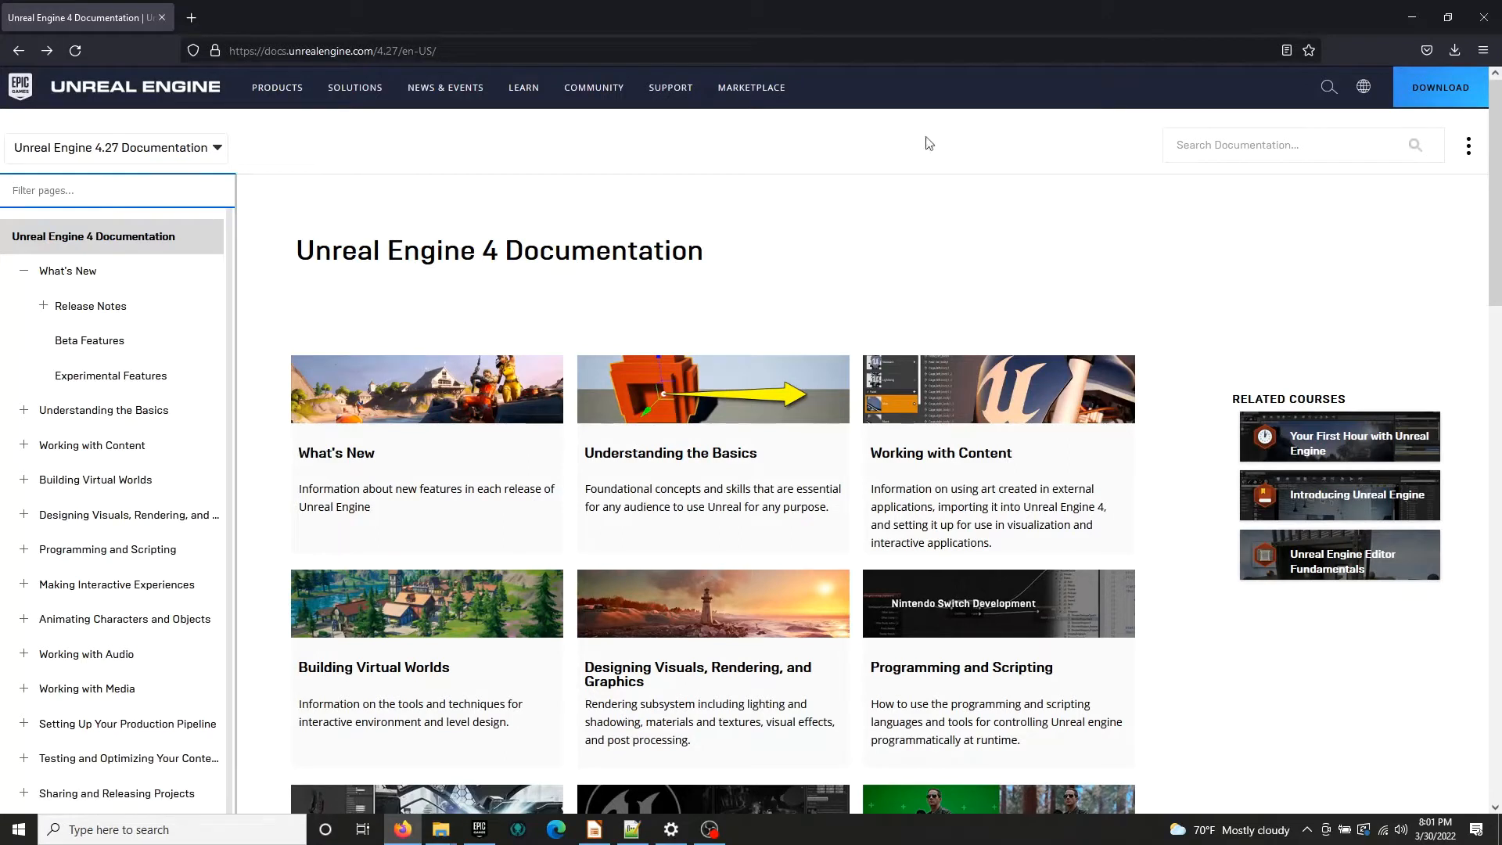
pyautogui.click(1279, 146)
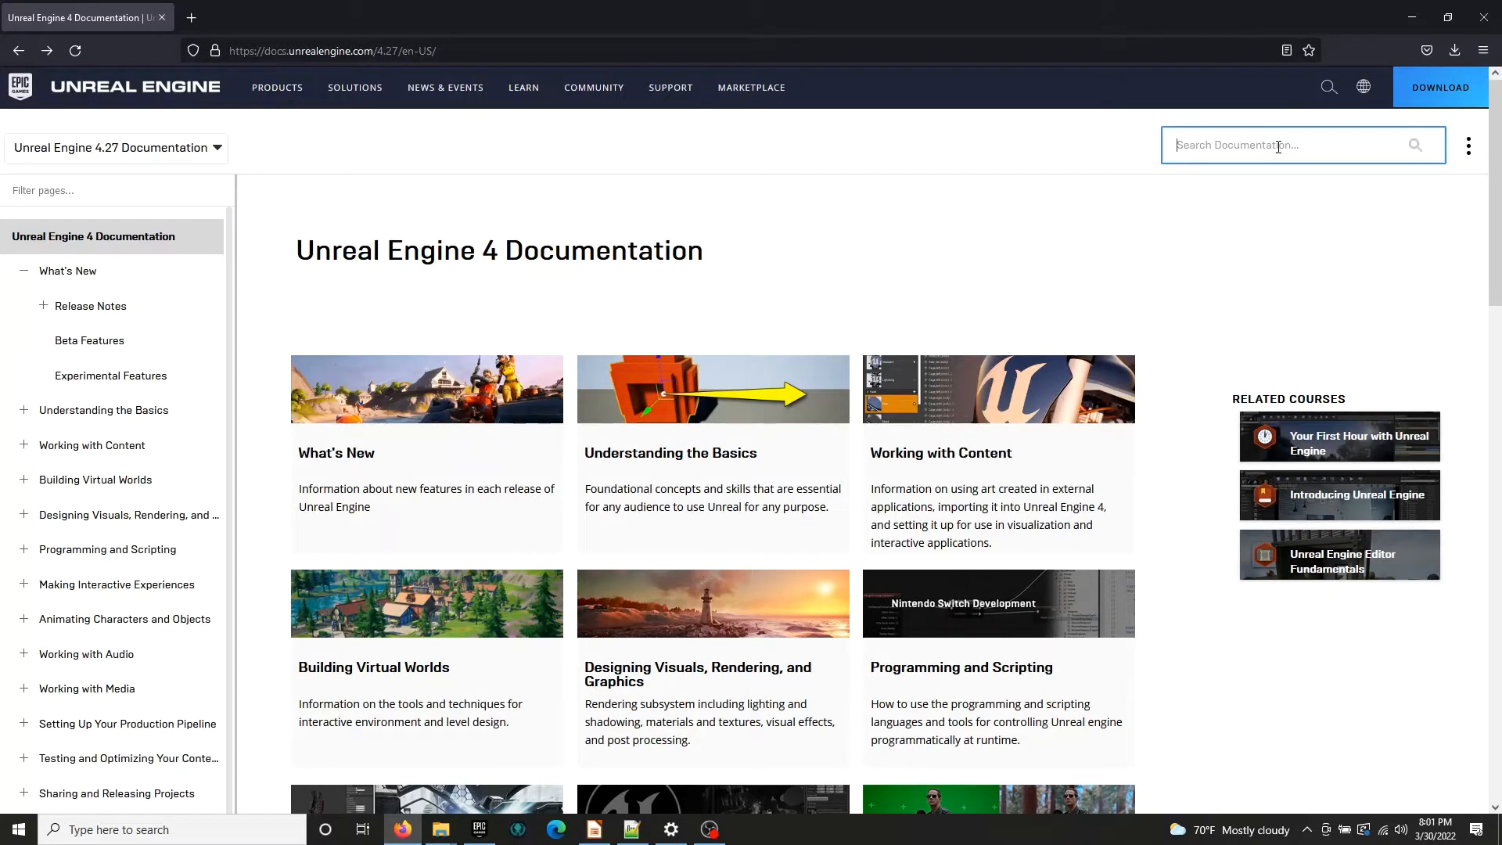
pyautogui.write('Forward Renderer')
pyautogui.press('Return')
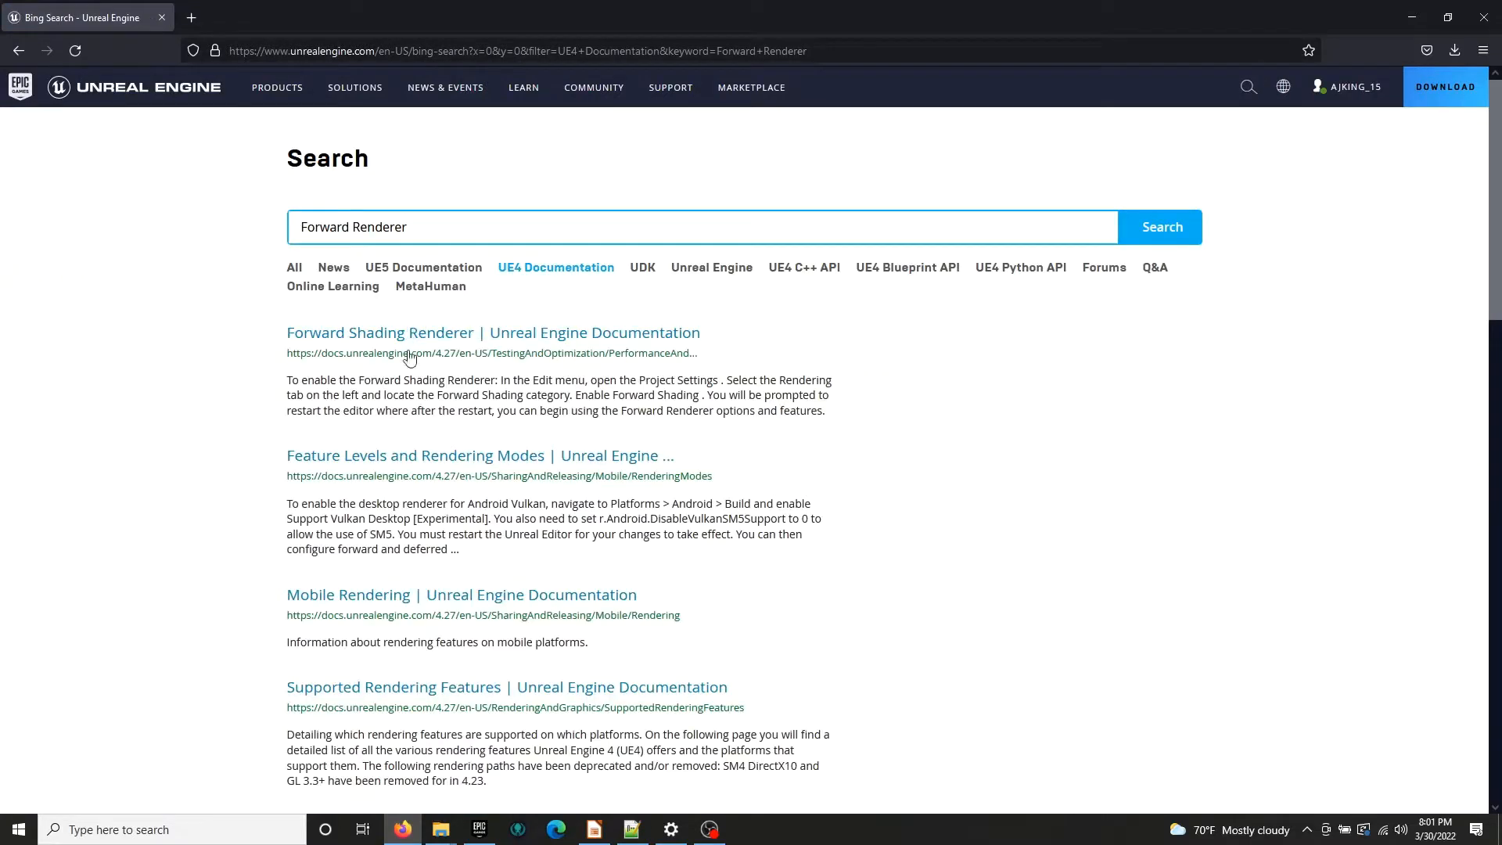
pyautogui.click(413, 334)
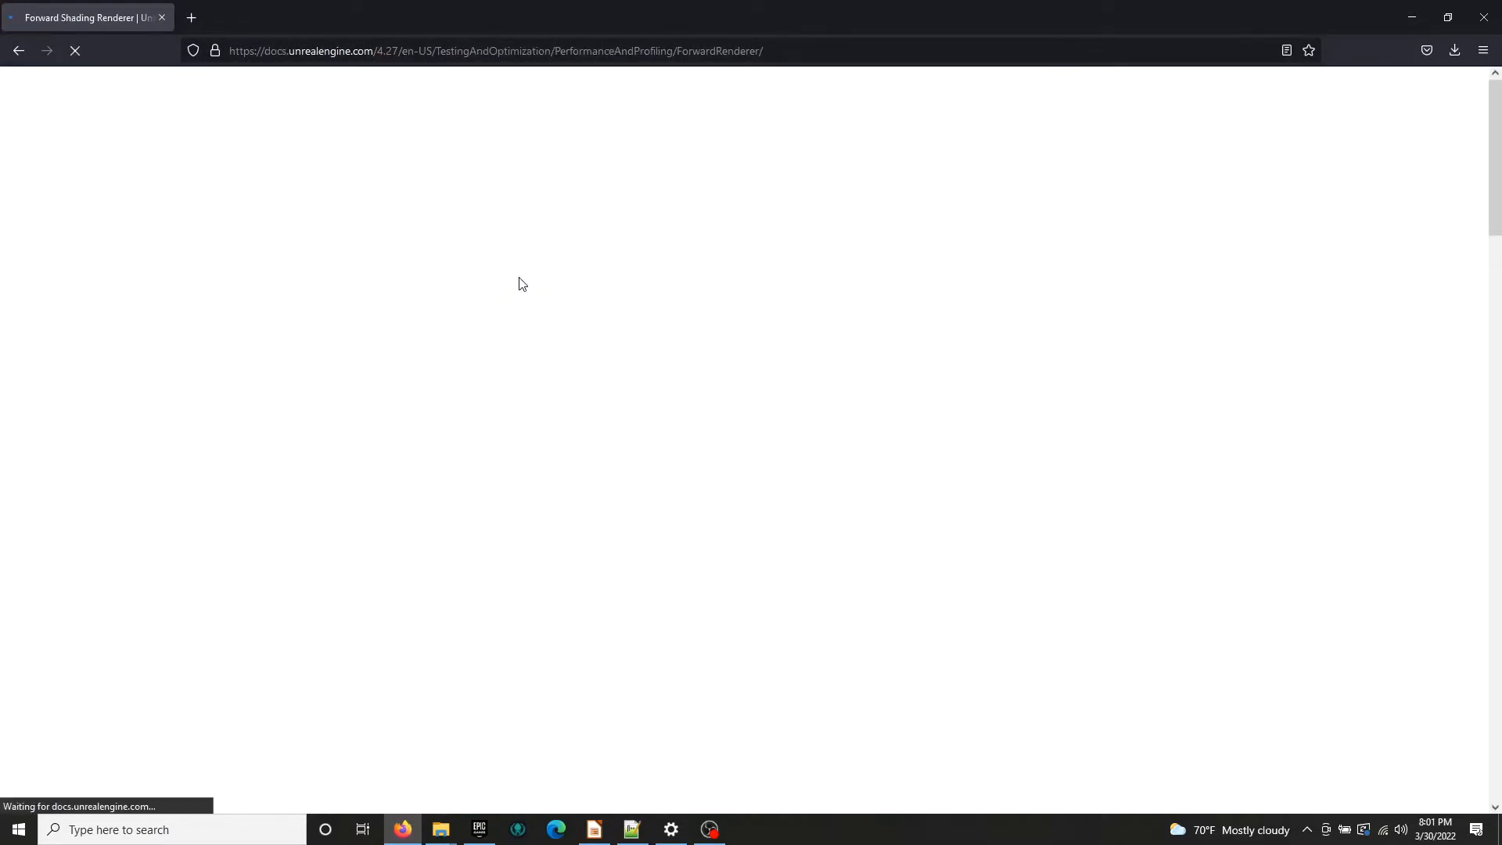
# Read the Forward Shading Renderer introduction and the instructions for enabling forward shading and multisample anti-aliasing
pyautogui.scroll(-12, 1160, 579)
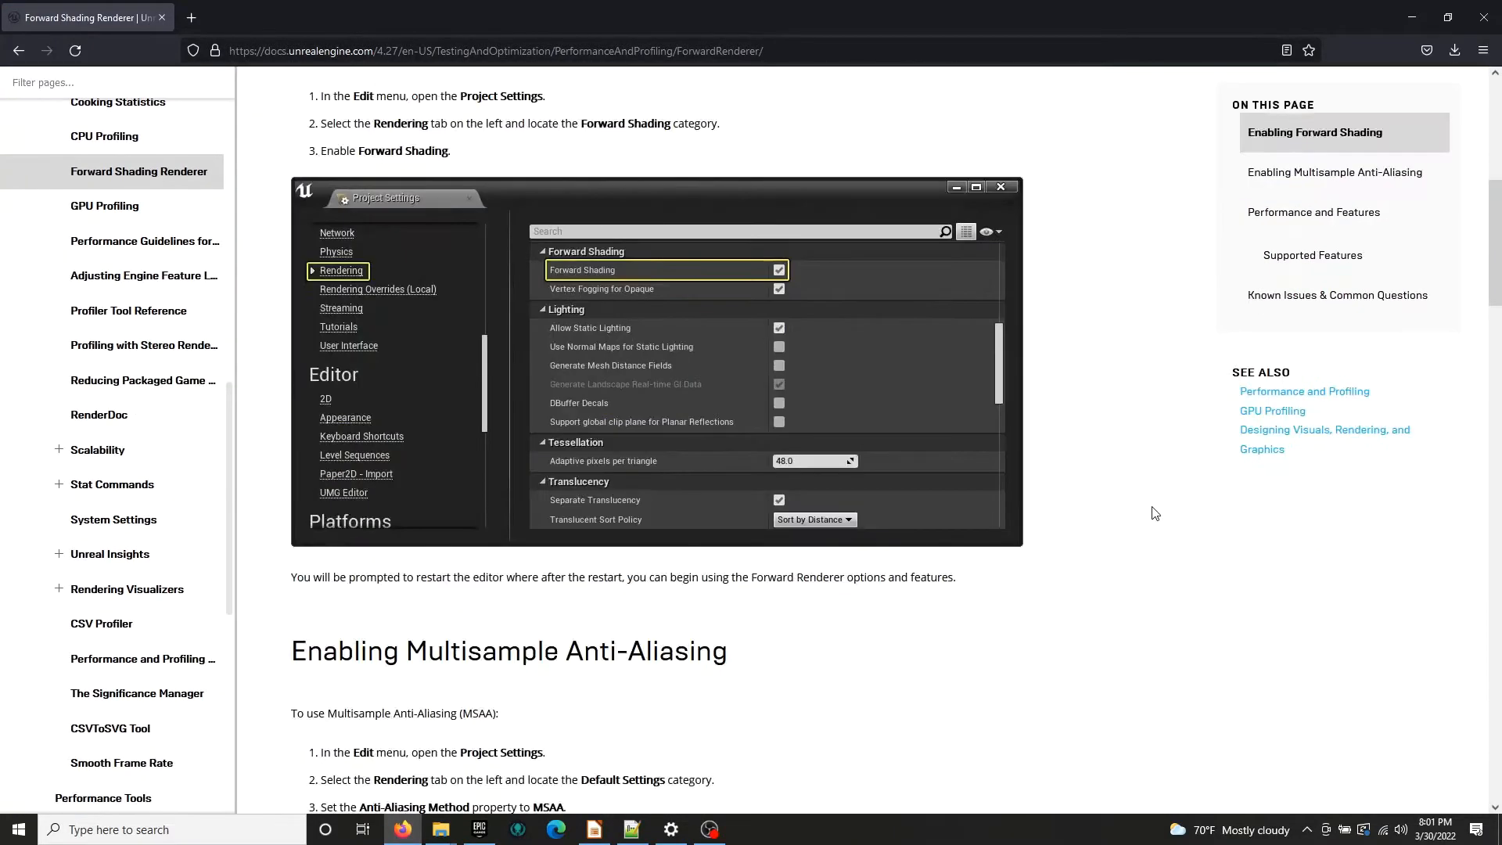
pyautogui.scroll(12, 1129, 521)
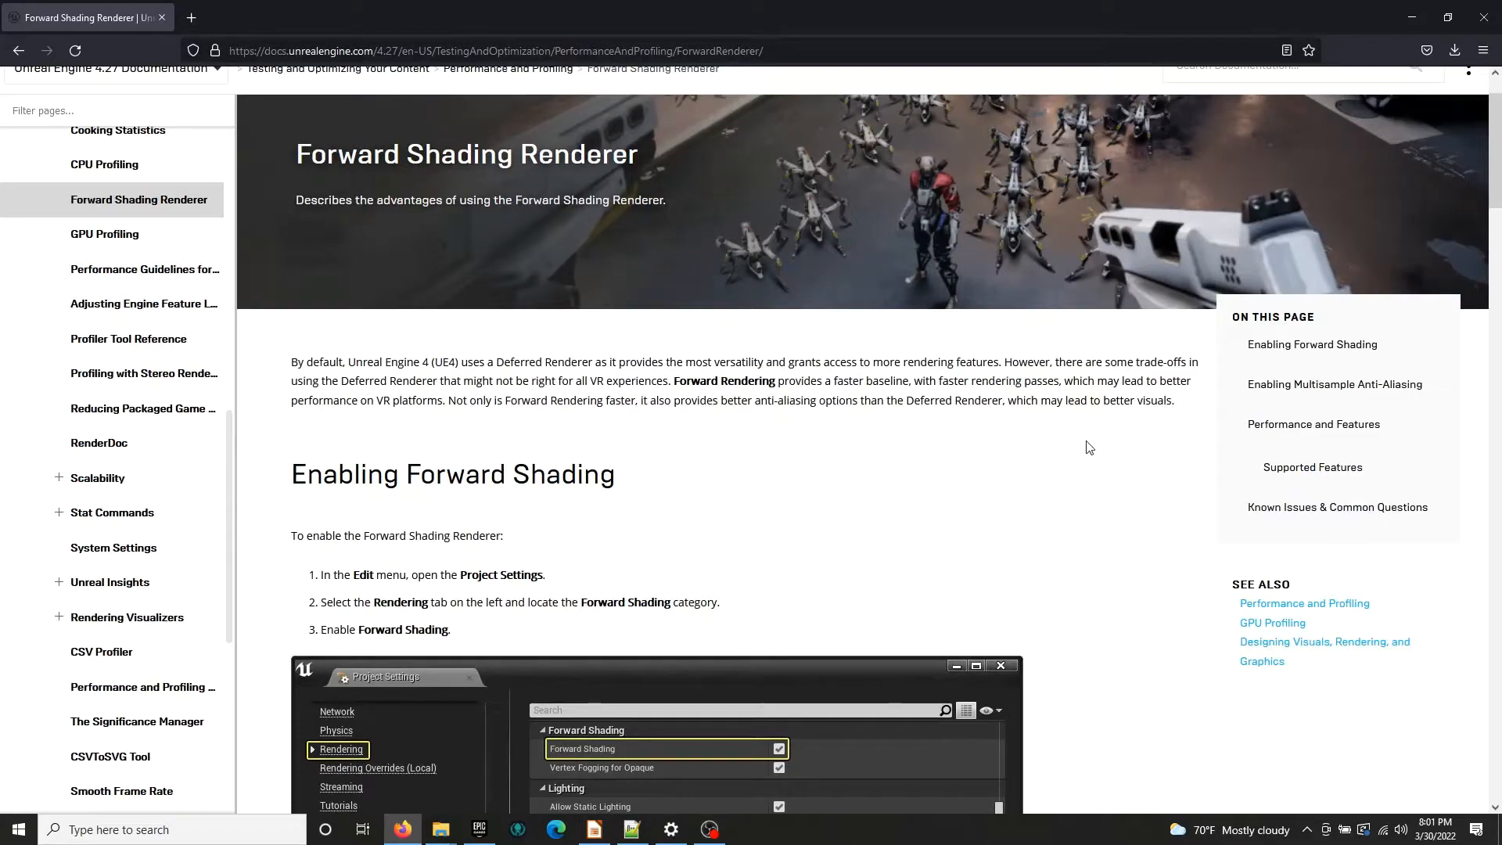
pyautogui.scroll(-4, 1107, 481)
pyautogui.scroll(-12, 1080, 423)
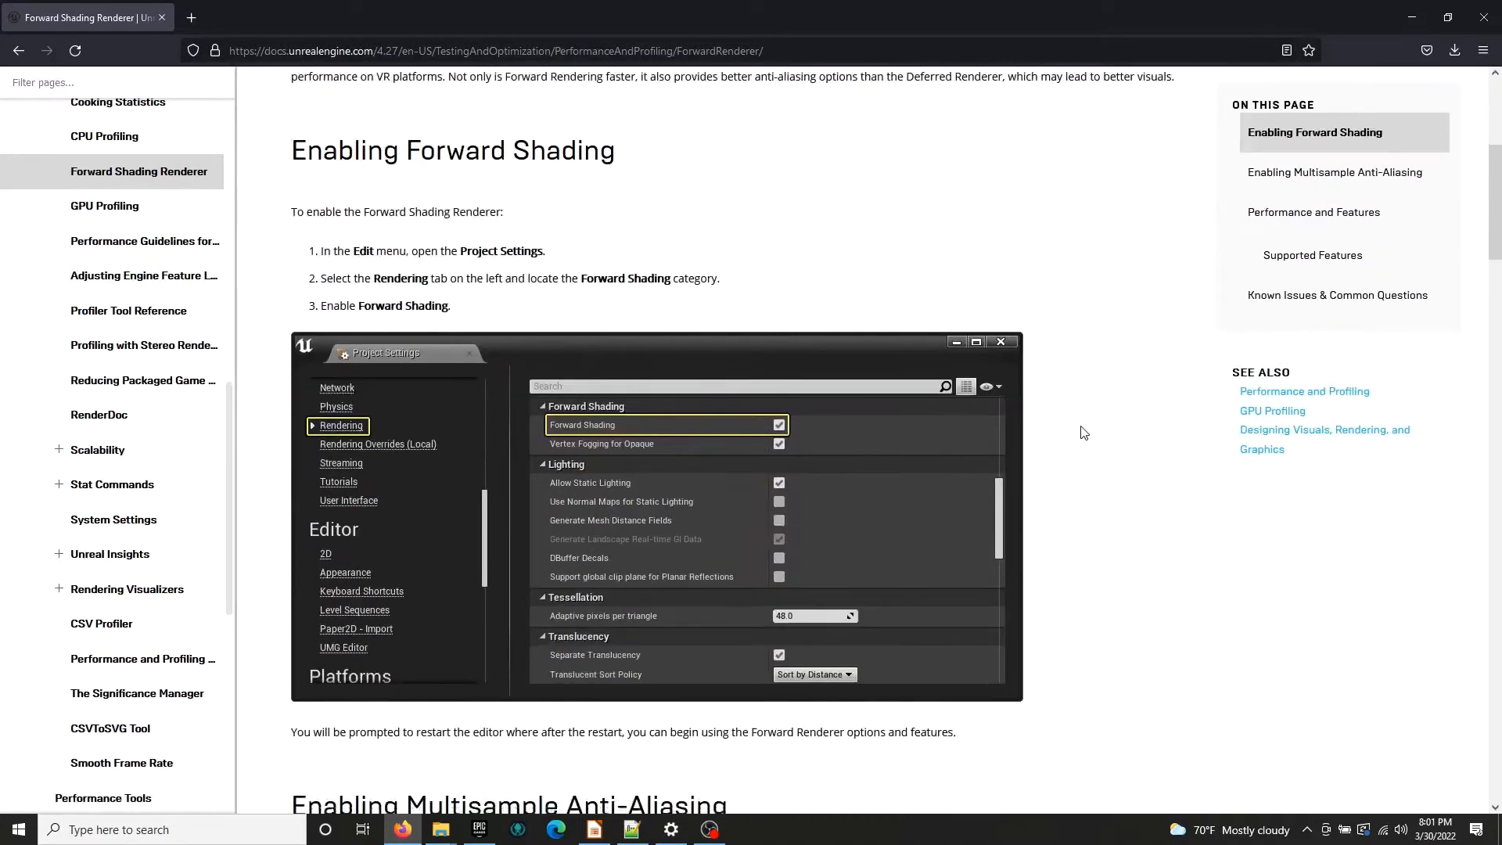
pyautogui.scroll(2, 672, 235)
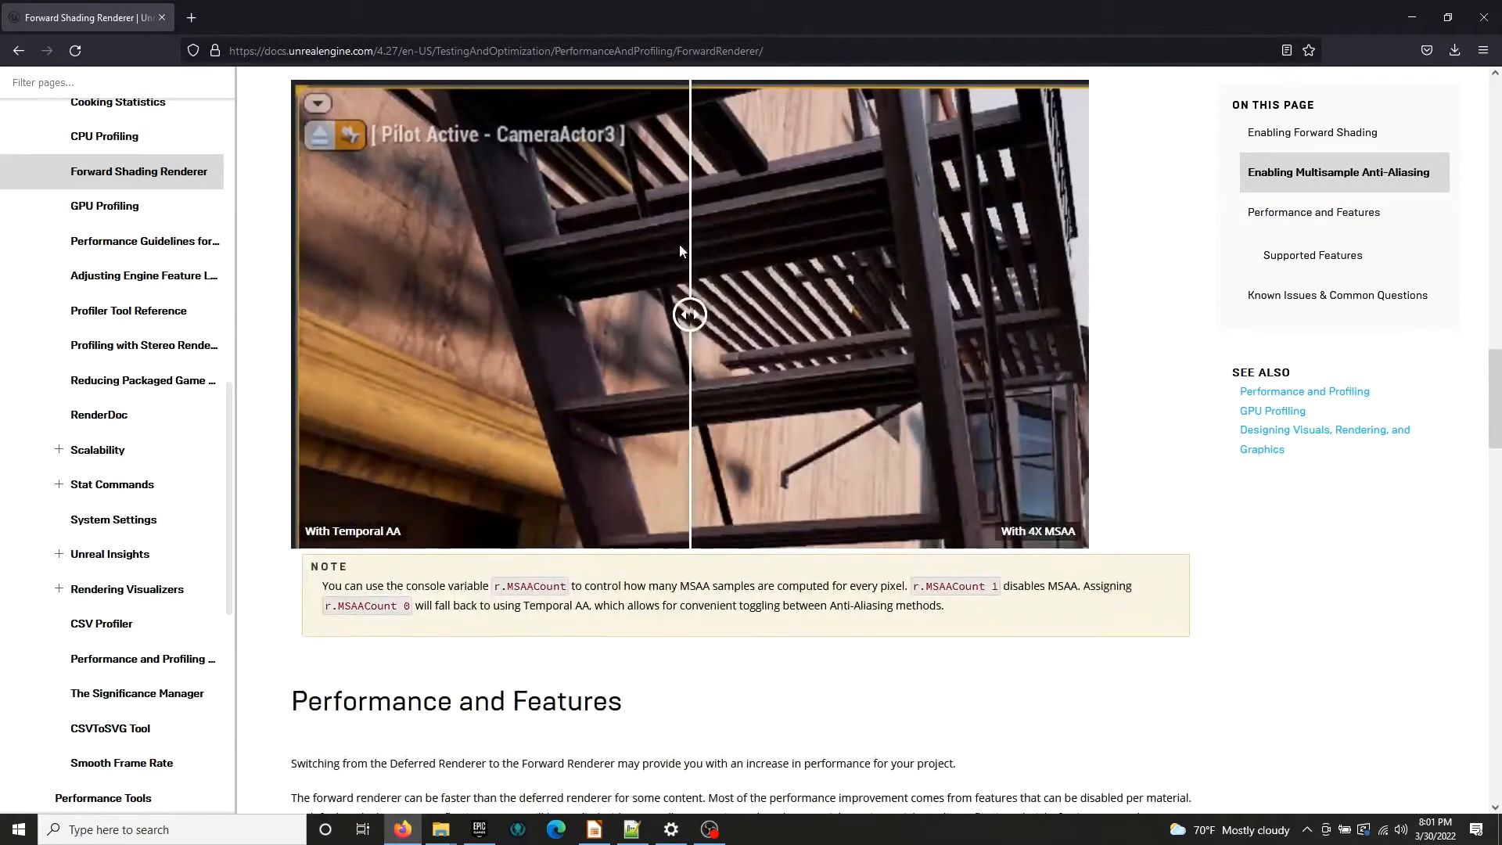
# Compare Temporal AA with 4X MSAA by moving the divider of the staircase comparison image in both directions
pyautogui.moveTo(690, 317); pyautogui.dragTo(793, 291)
pyautogui.scroll(-4, 850, 322)
pyautogui.scroll(5, 845, 317)
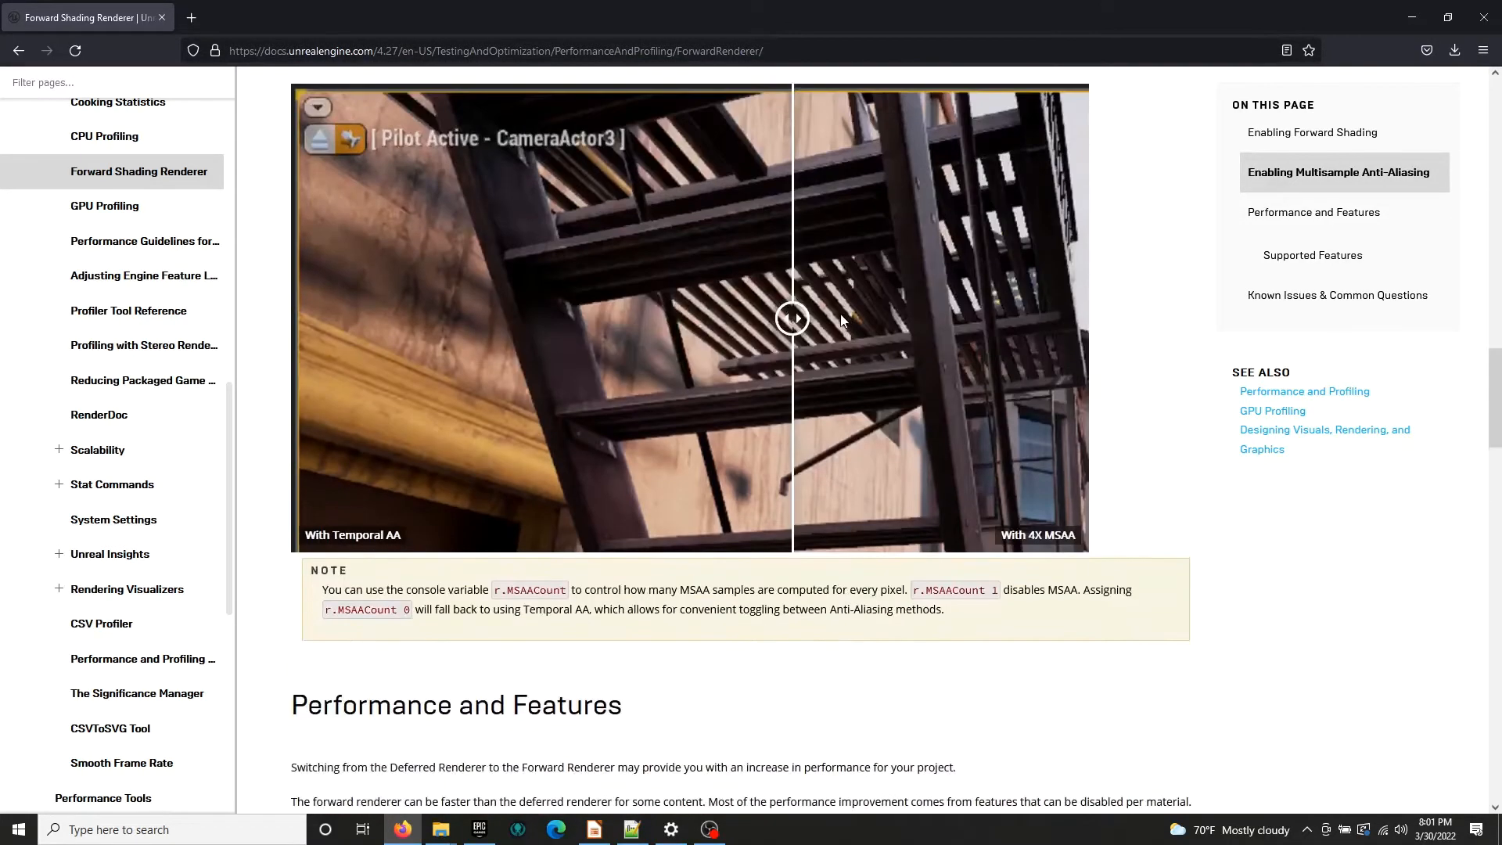
pyautogui.moveTo(798, 403); pyautogui.dragTo(519, 420)
# Examine the example render in the Performance and Features section and the list of supported features
pyautogui.scroll(-16, 431, 399)
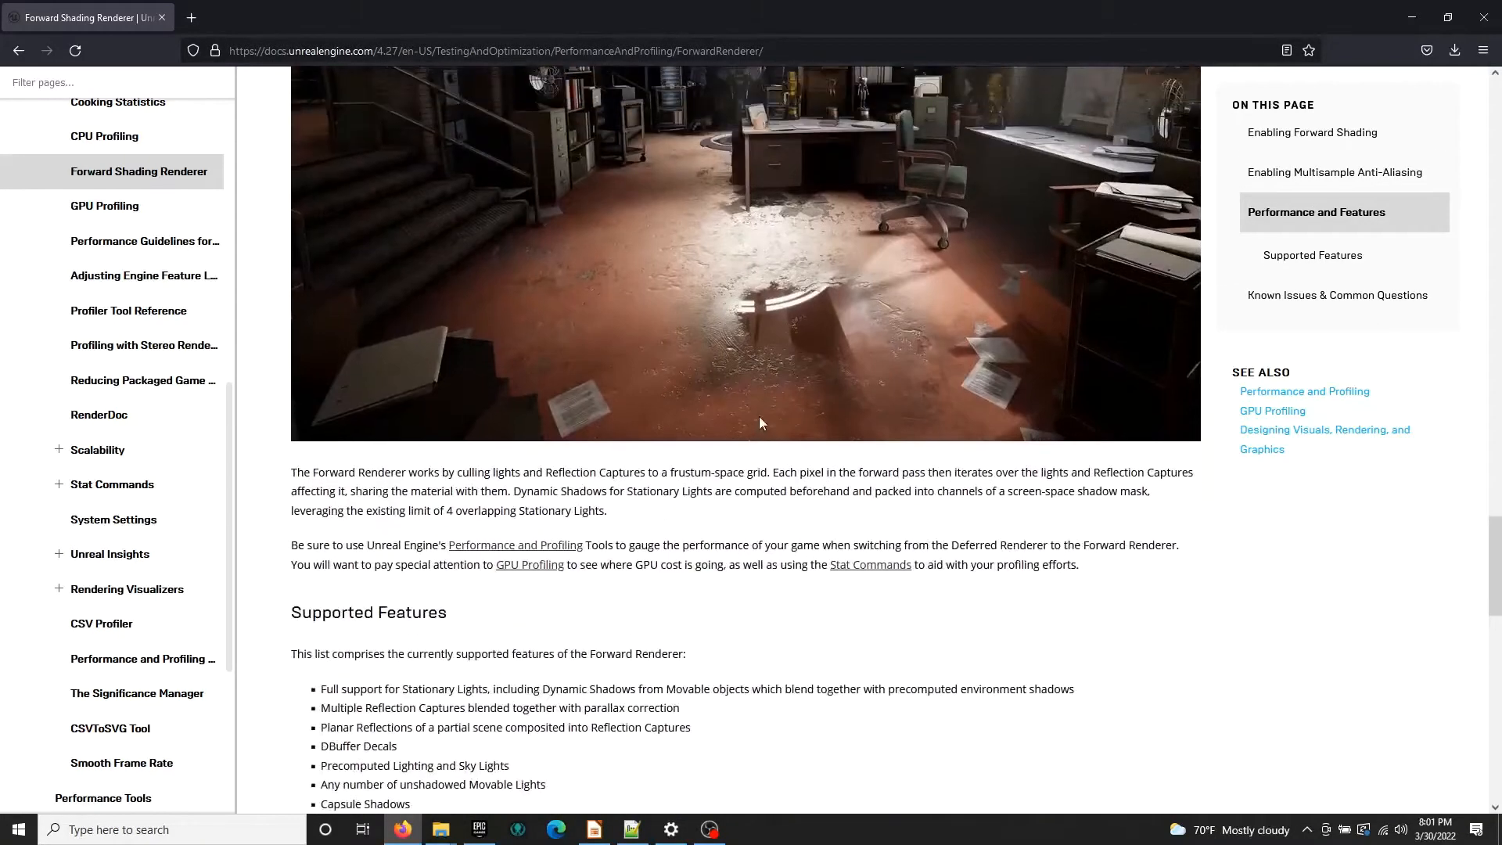
pyautogui.scroll(3, 756, 424)
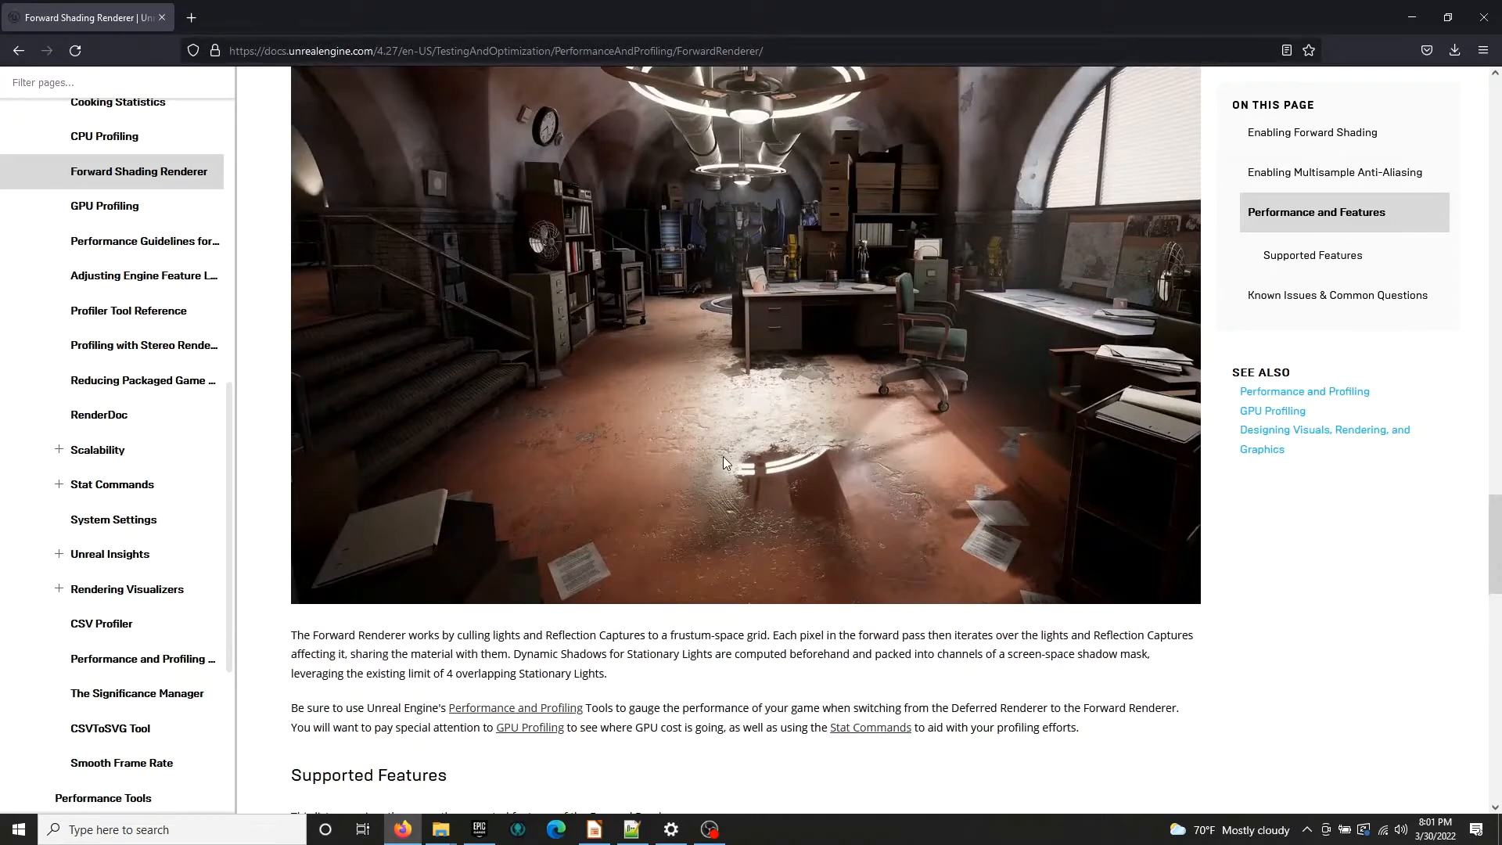
pyautogui.scroll(1, 723, 458)
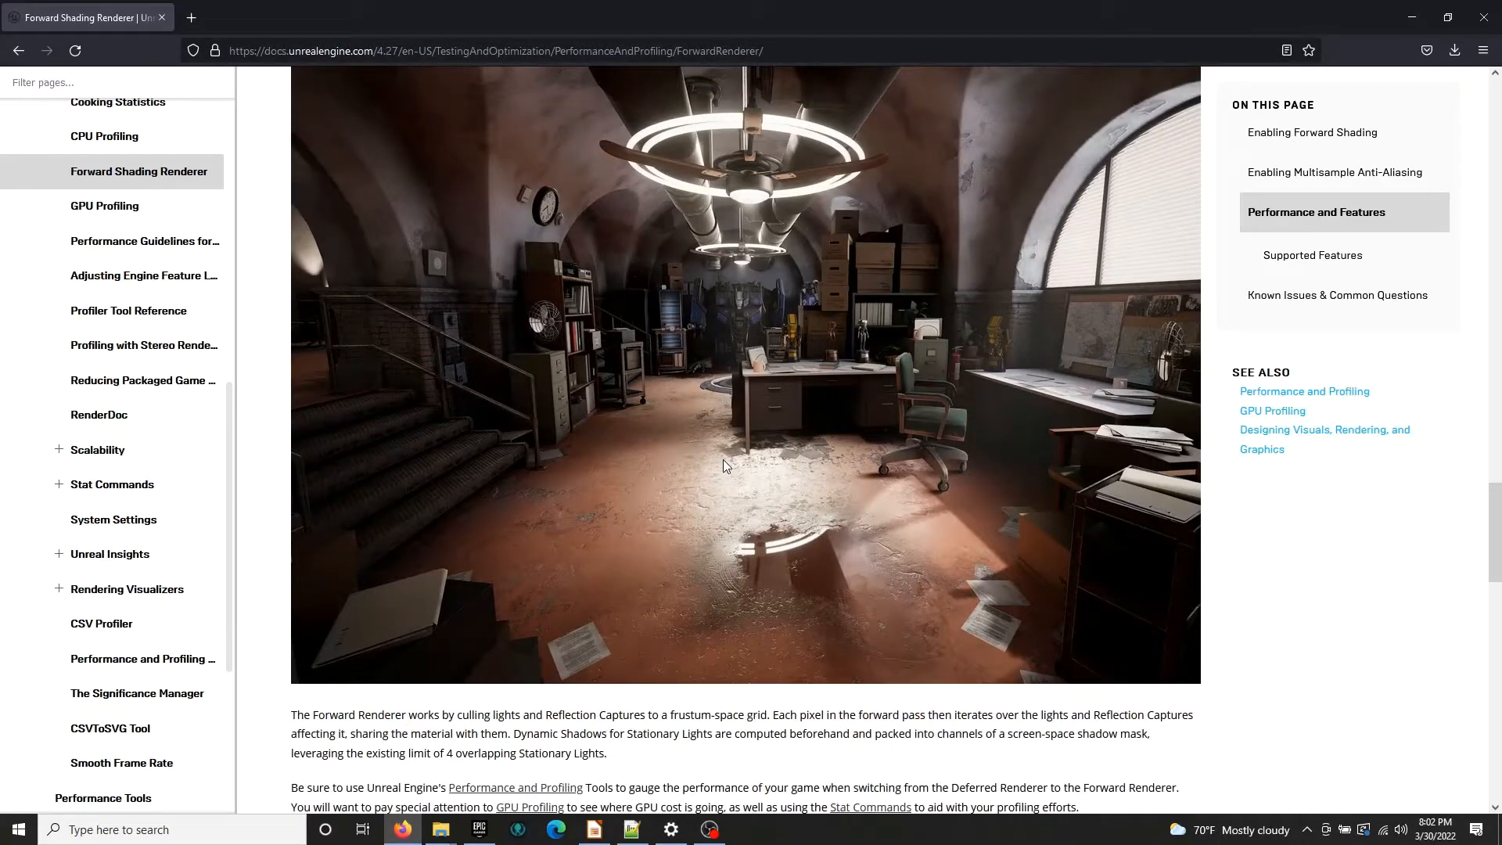
pyautogui.scroll(-1, 723, 459)
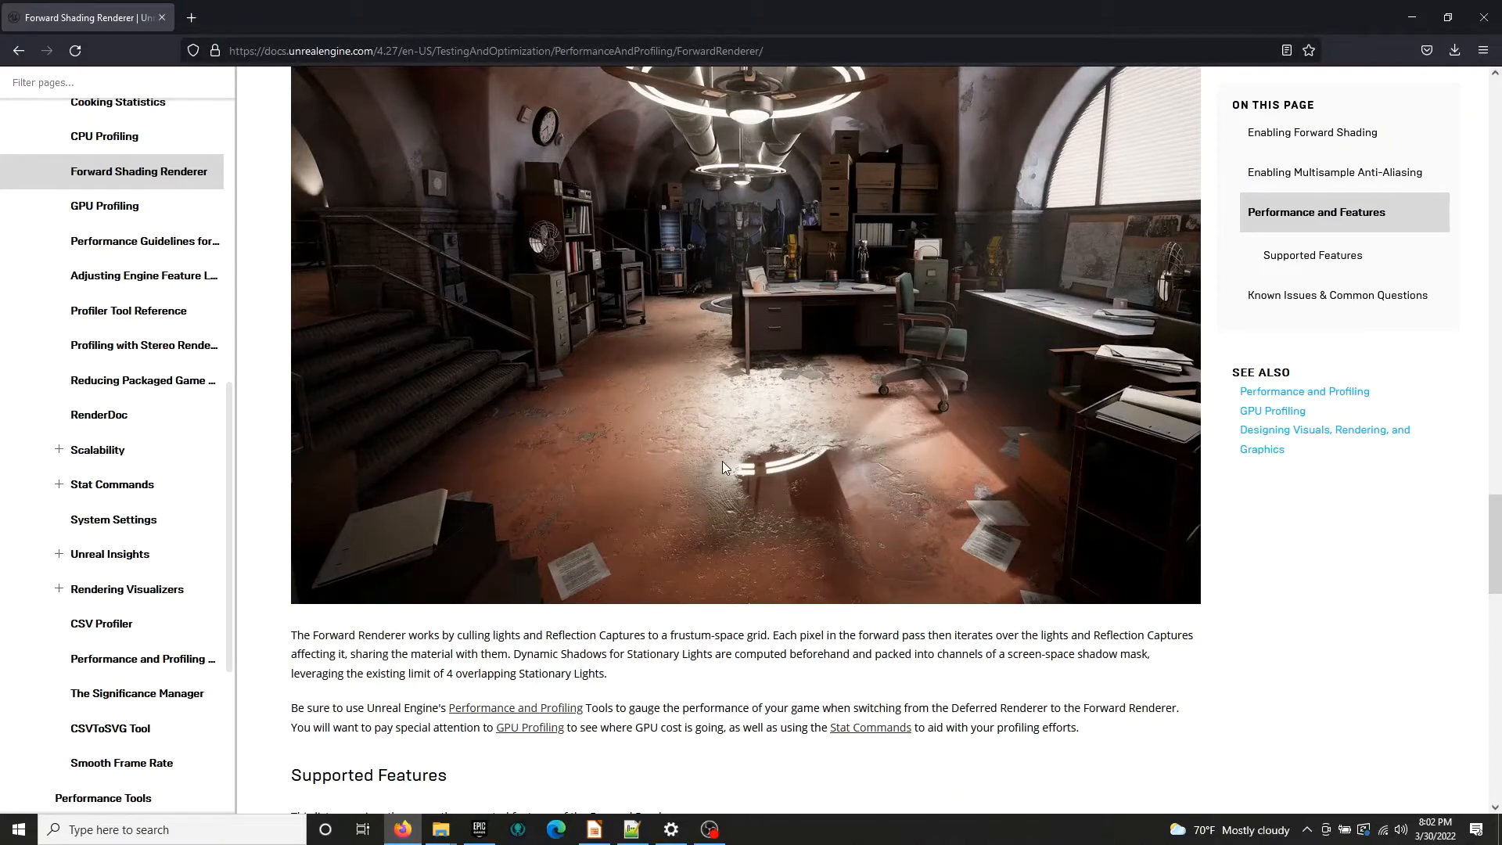
pyautogui.scroll(-7, 646, 454)
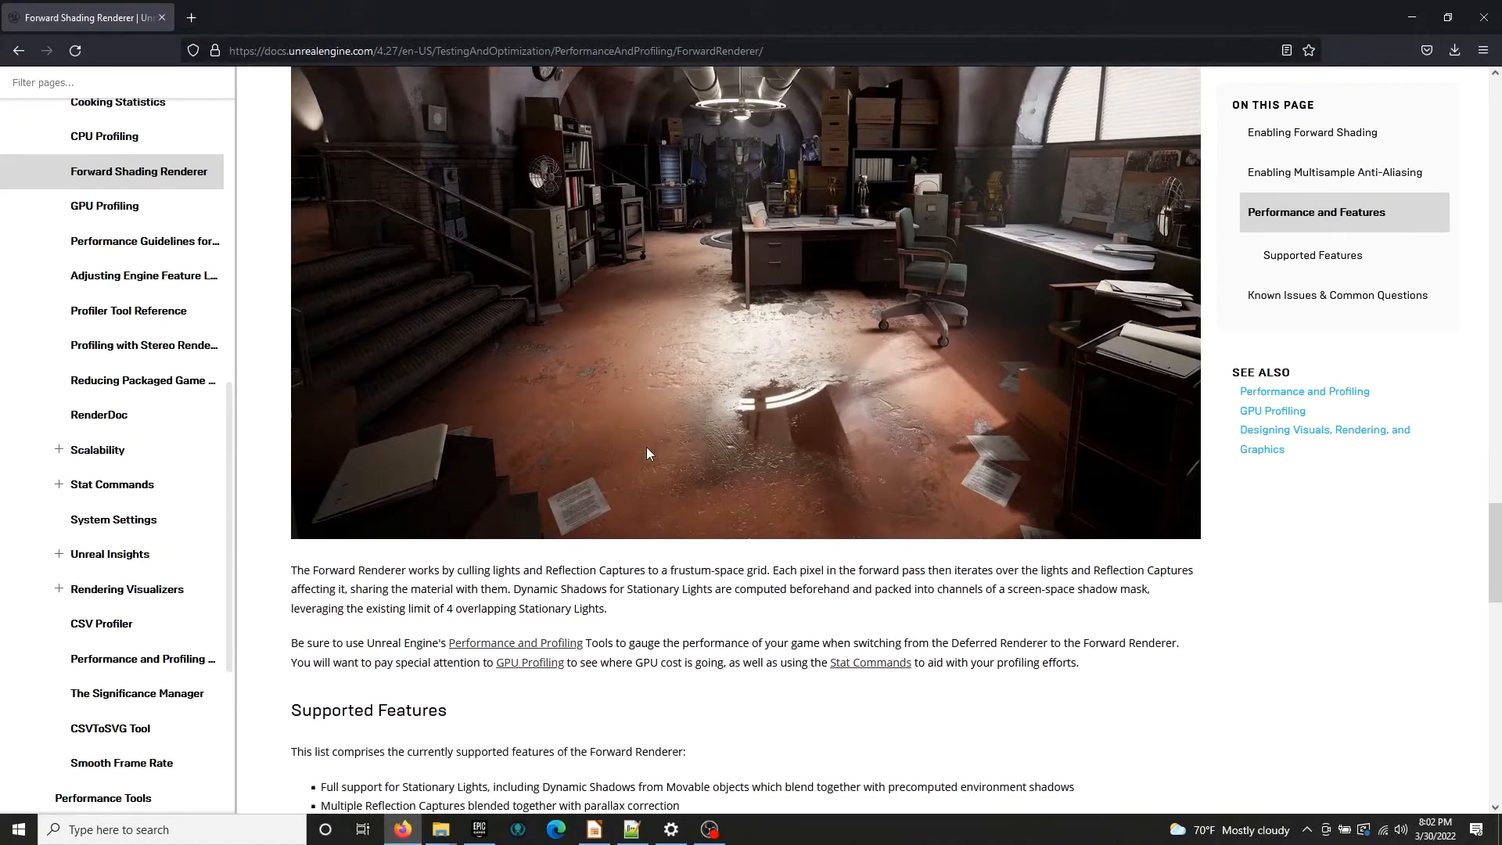
# Review the anti-aliasing section of the Forward Shading Renderer page again and return to the page introduction
pyautogui.scroll(15, 647, 450)
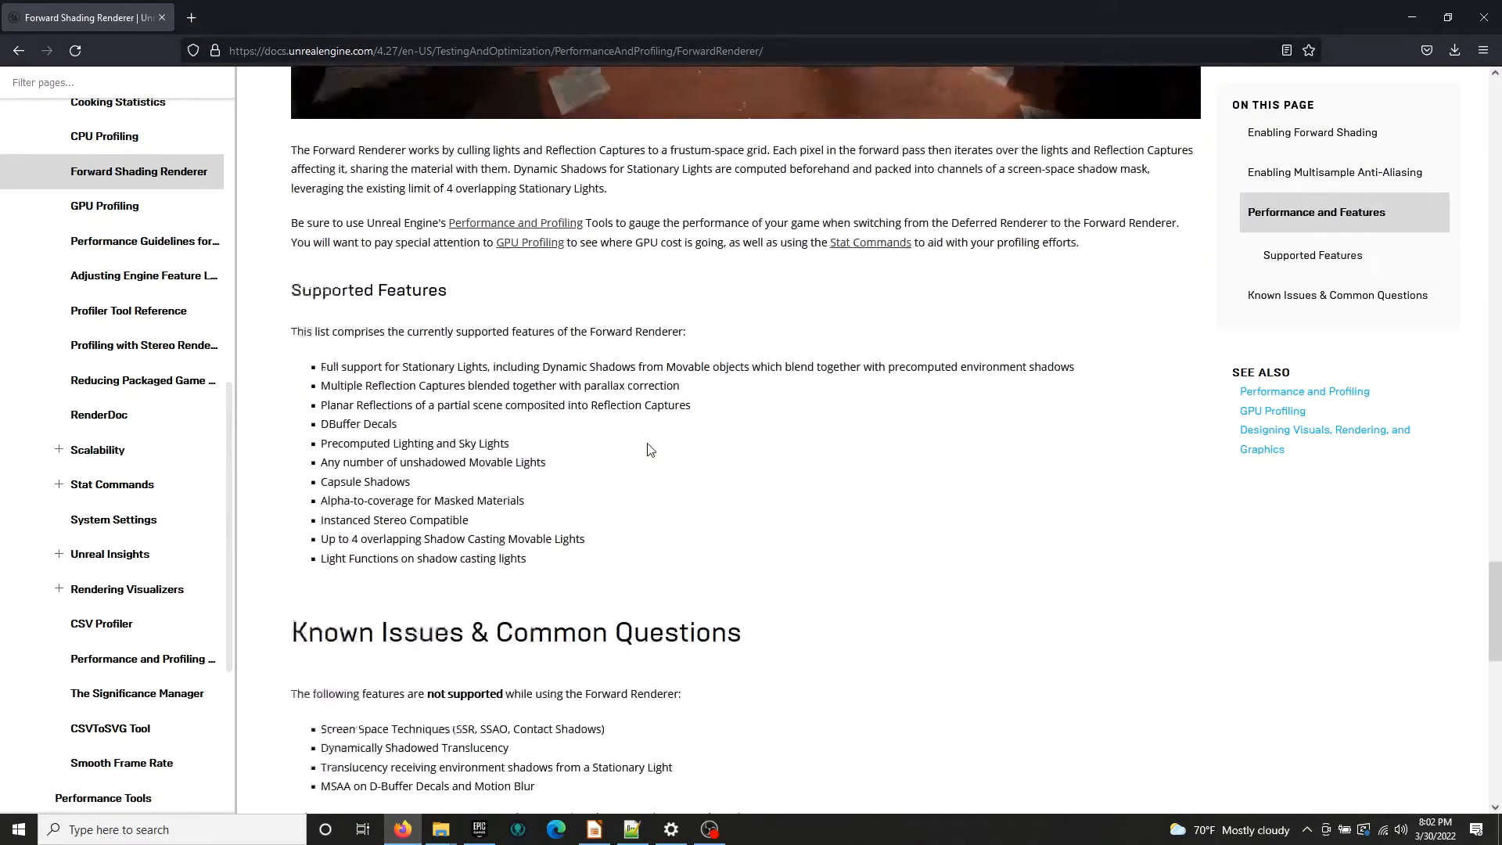
pyautogui.scroll(5, 648, 450)
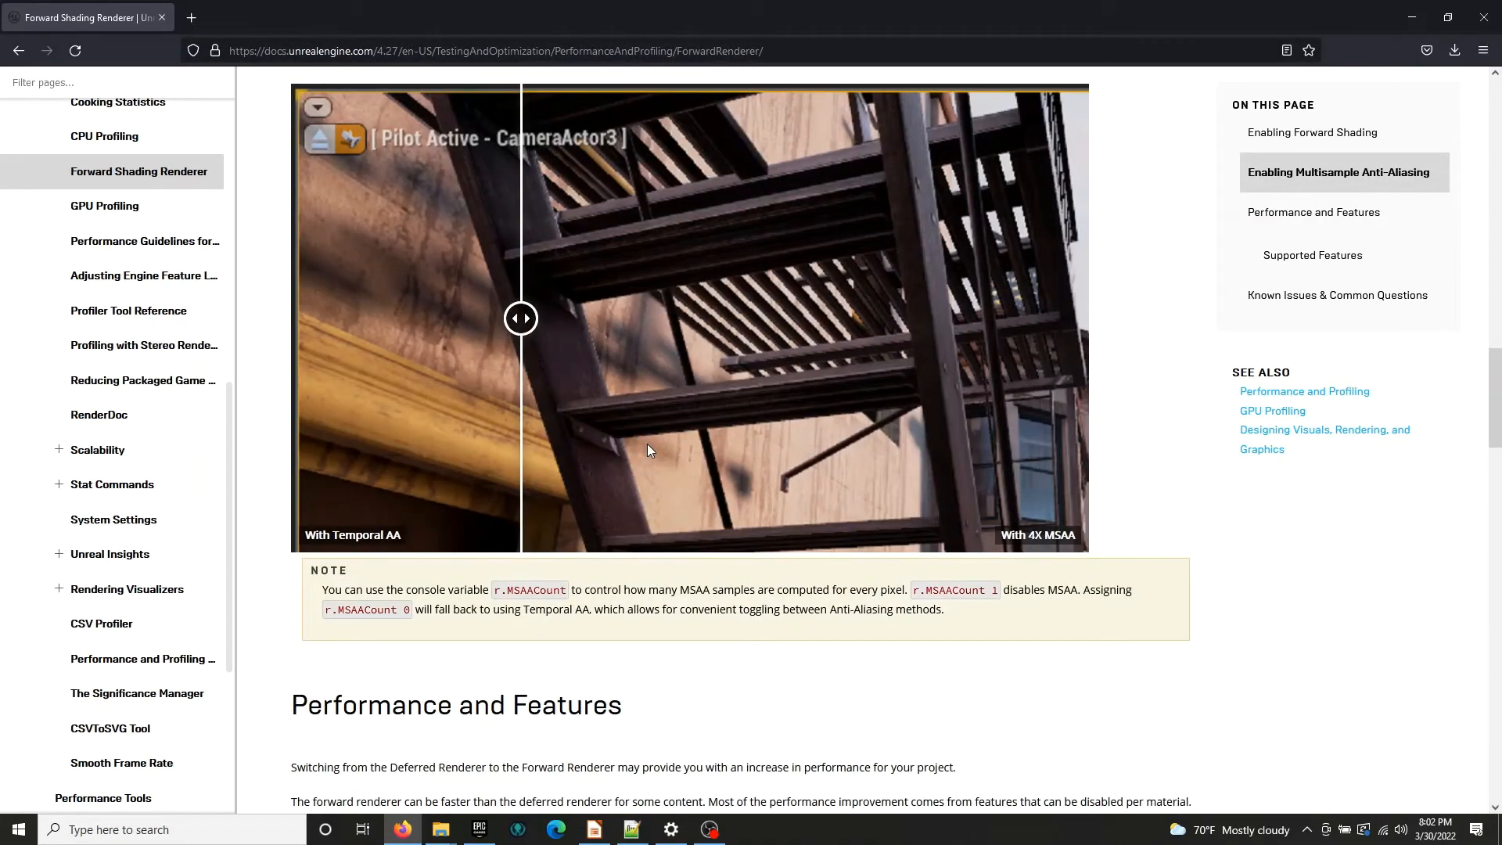
pyautogui.scroll(5, 648, 450)
pyautogui.scroll(15, 648, 450)
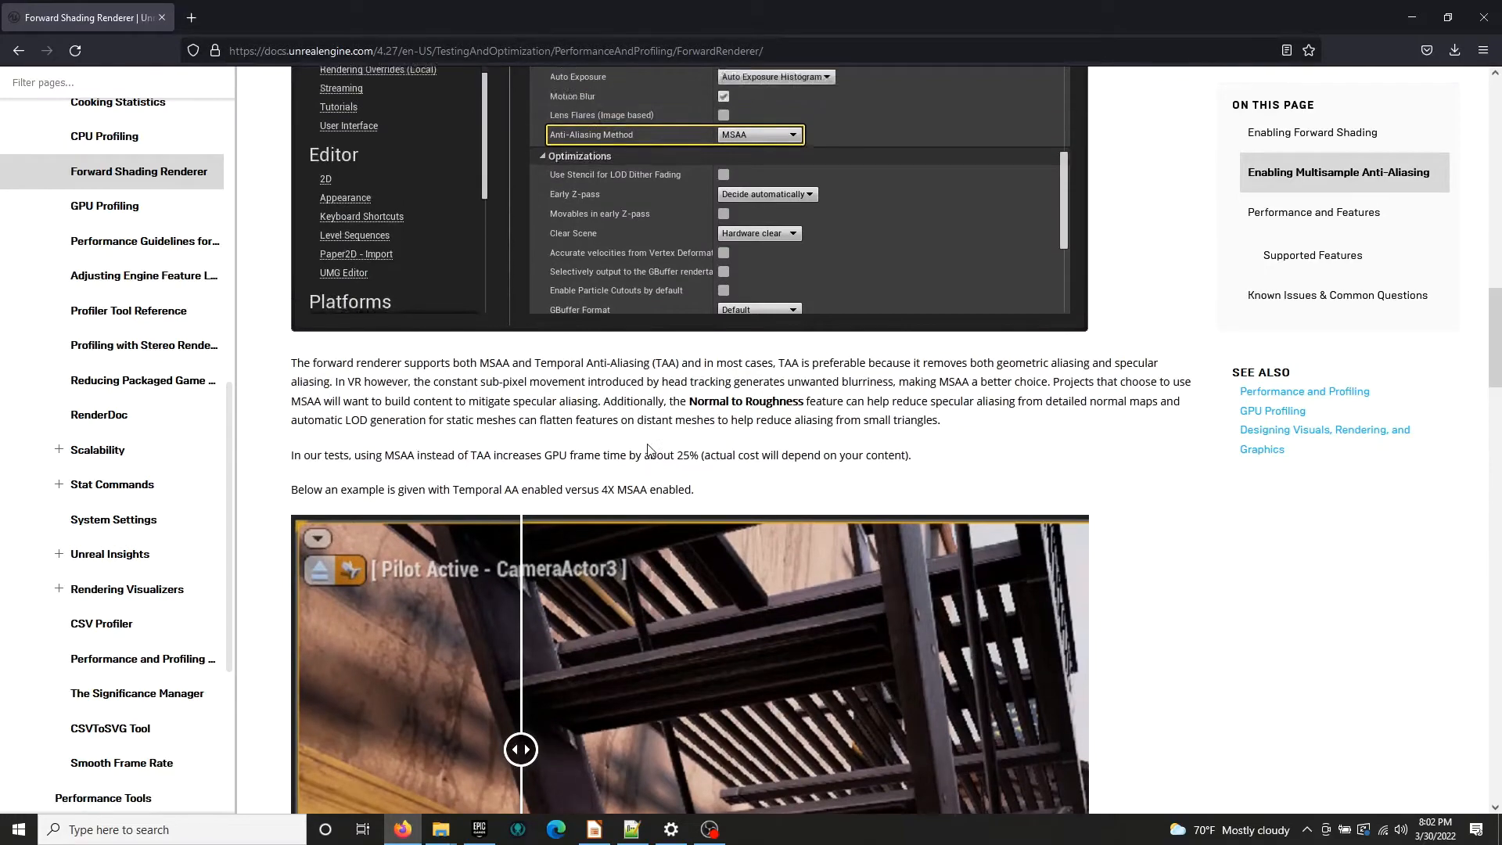
pyautogui.scroll(2, 648, 449)
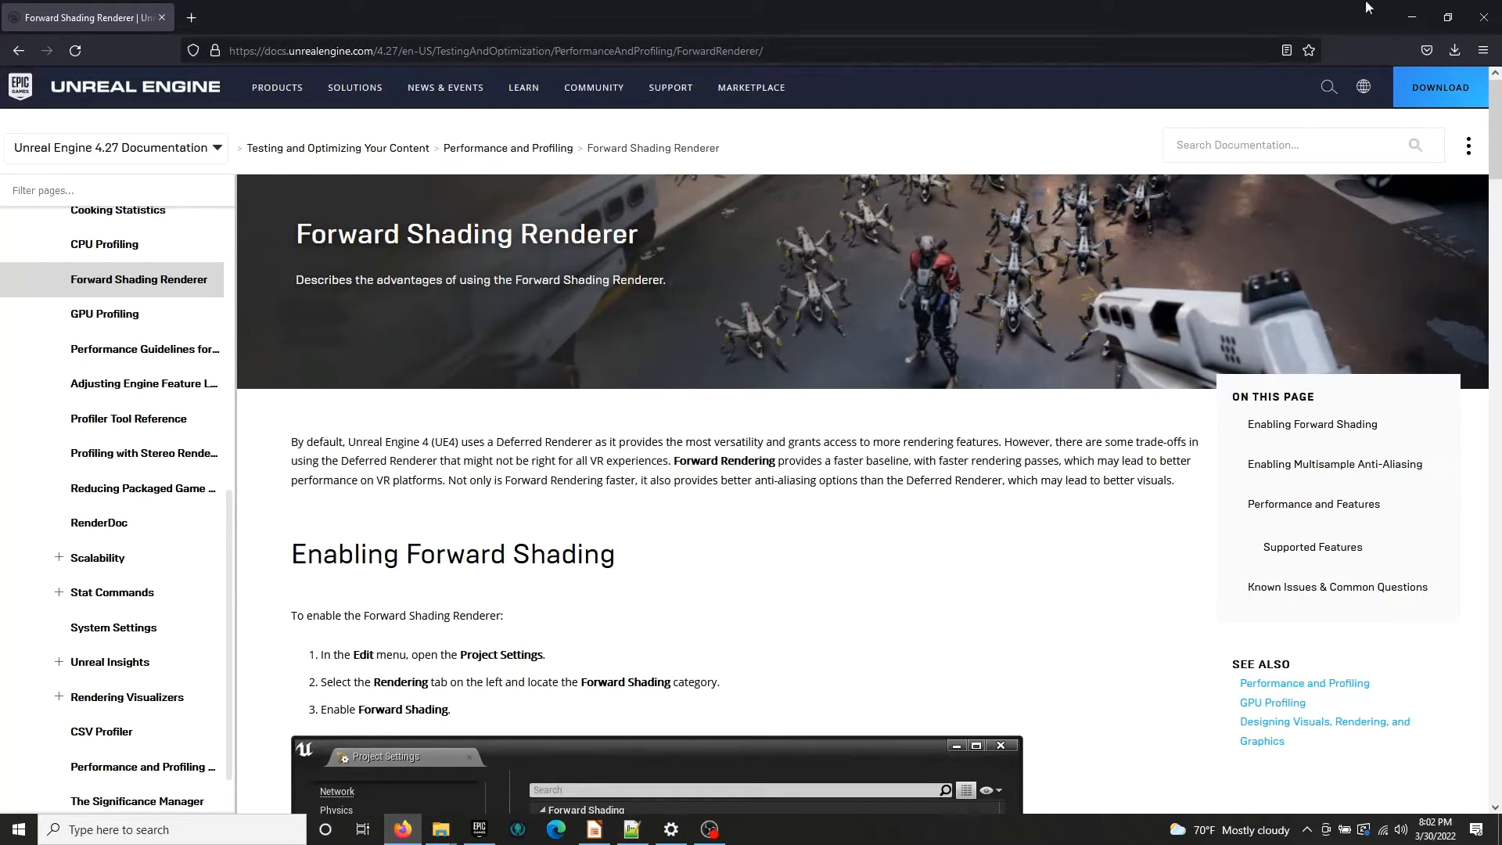
pyautogui.scroll(-3, 547, 383)
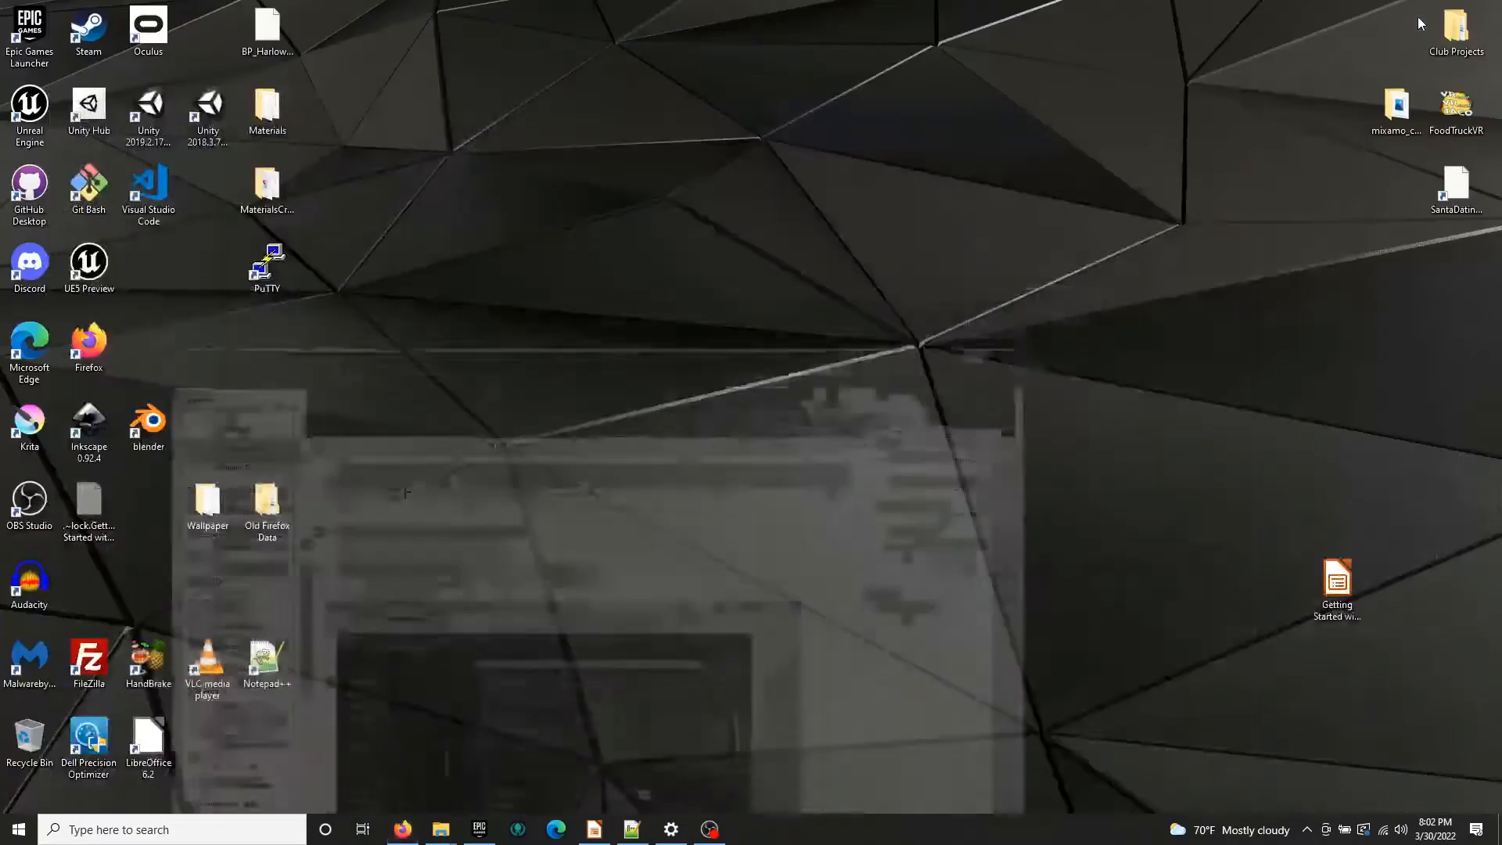
# Minimize the browser, open the Epic Games Launcher and launch Unreal Engine 4.27.2
pyautogui.click(1412, 17)
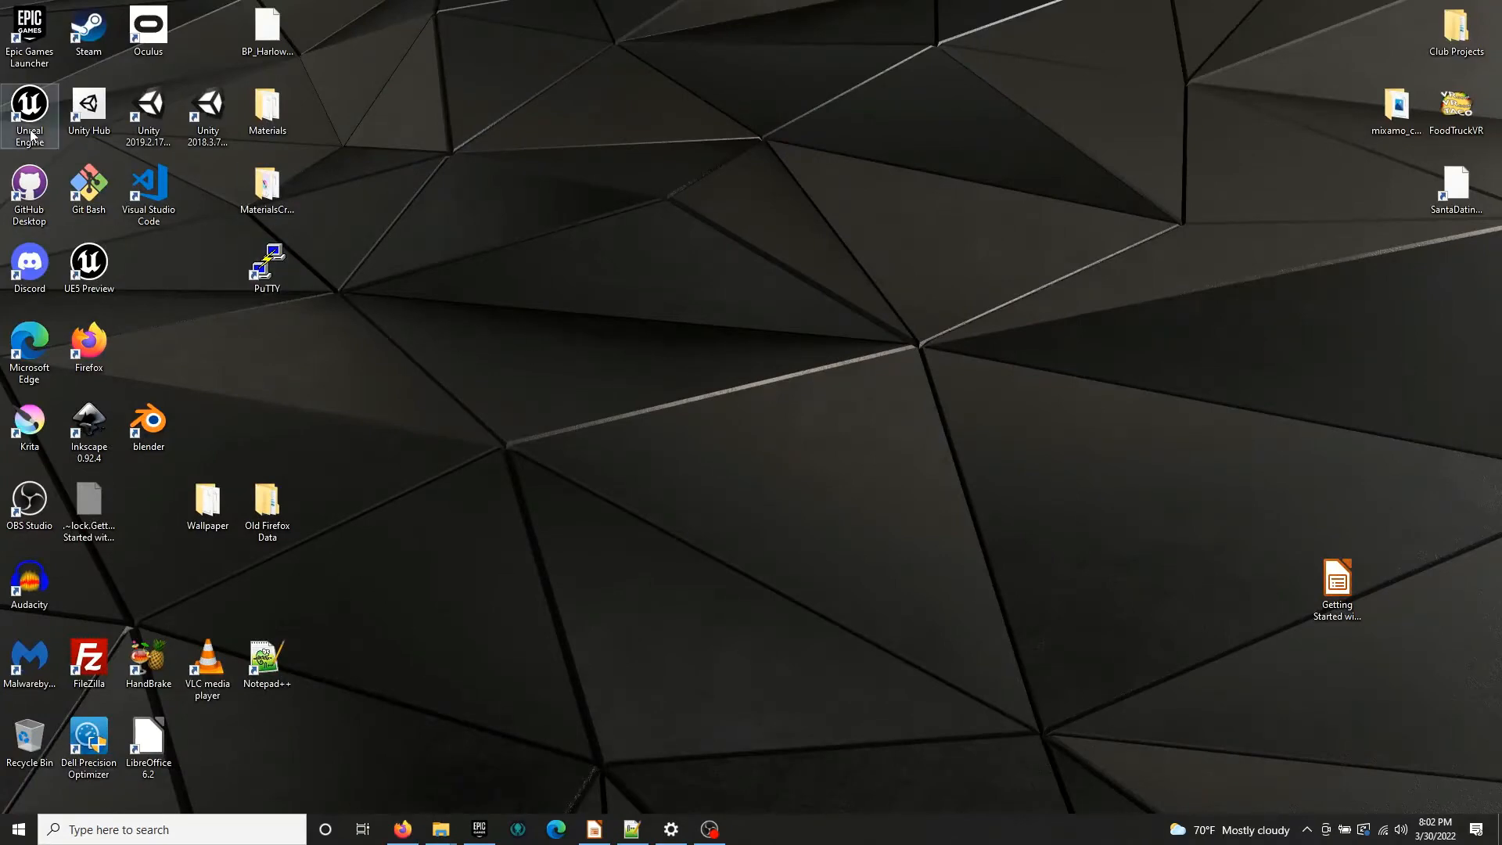
pyautogui.doubleClick(28, 31)
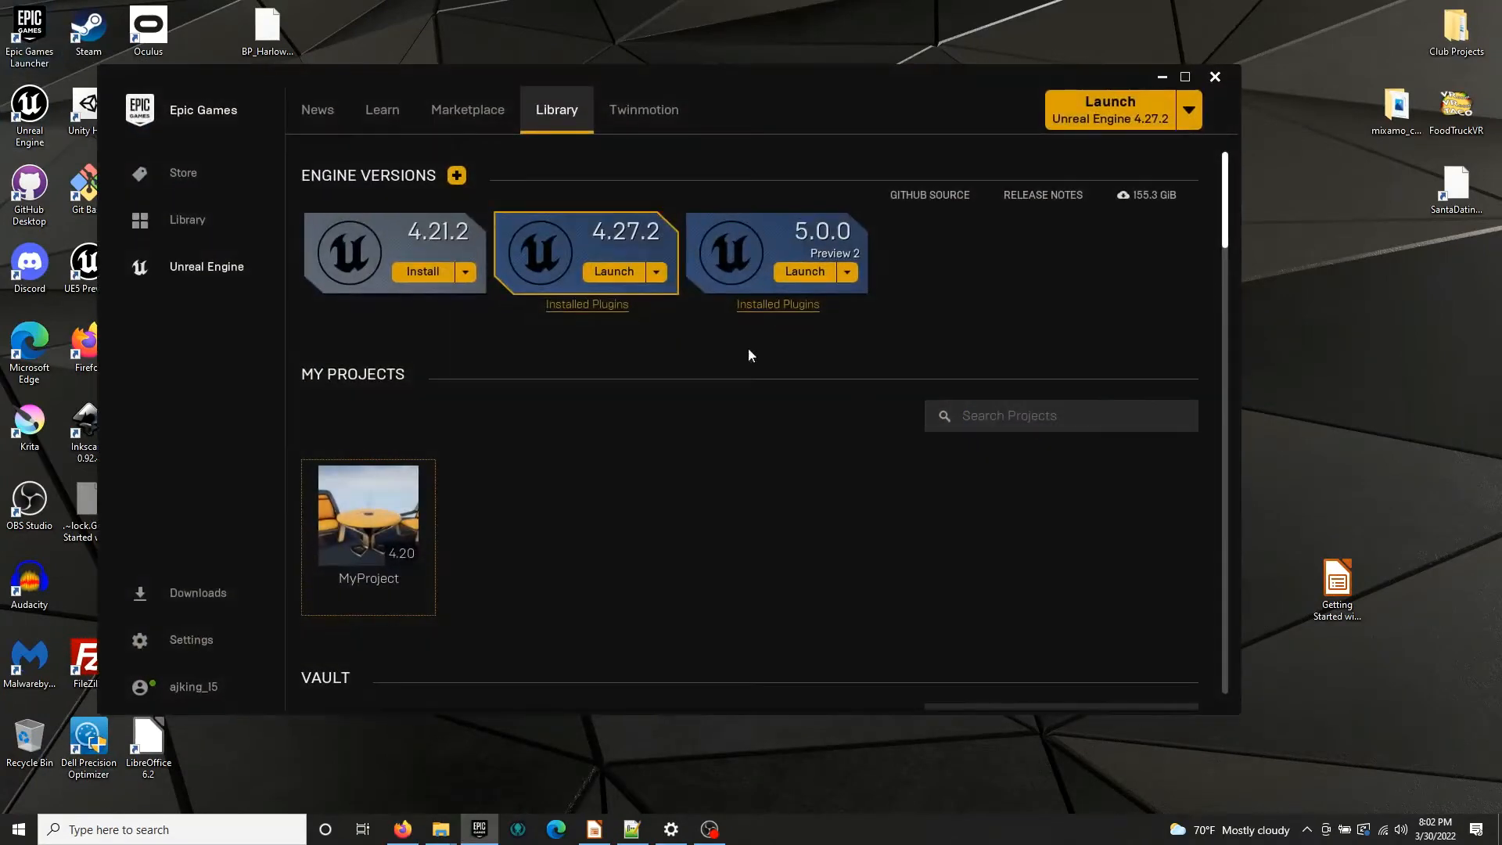
pyautogui.click(613, 280)
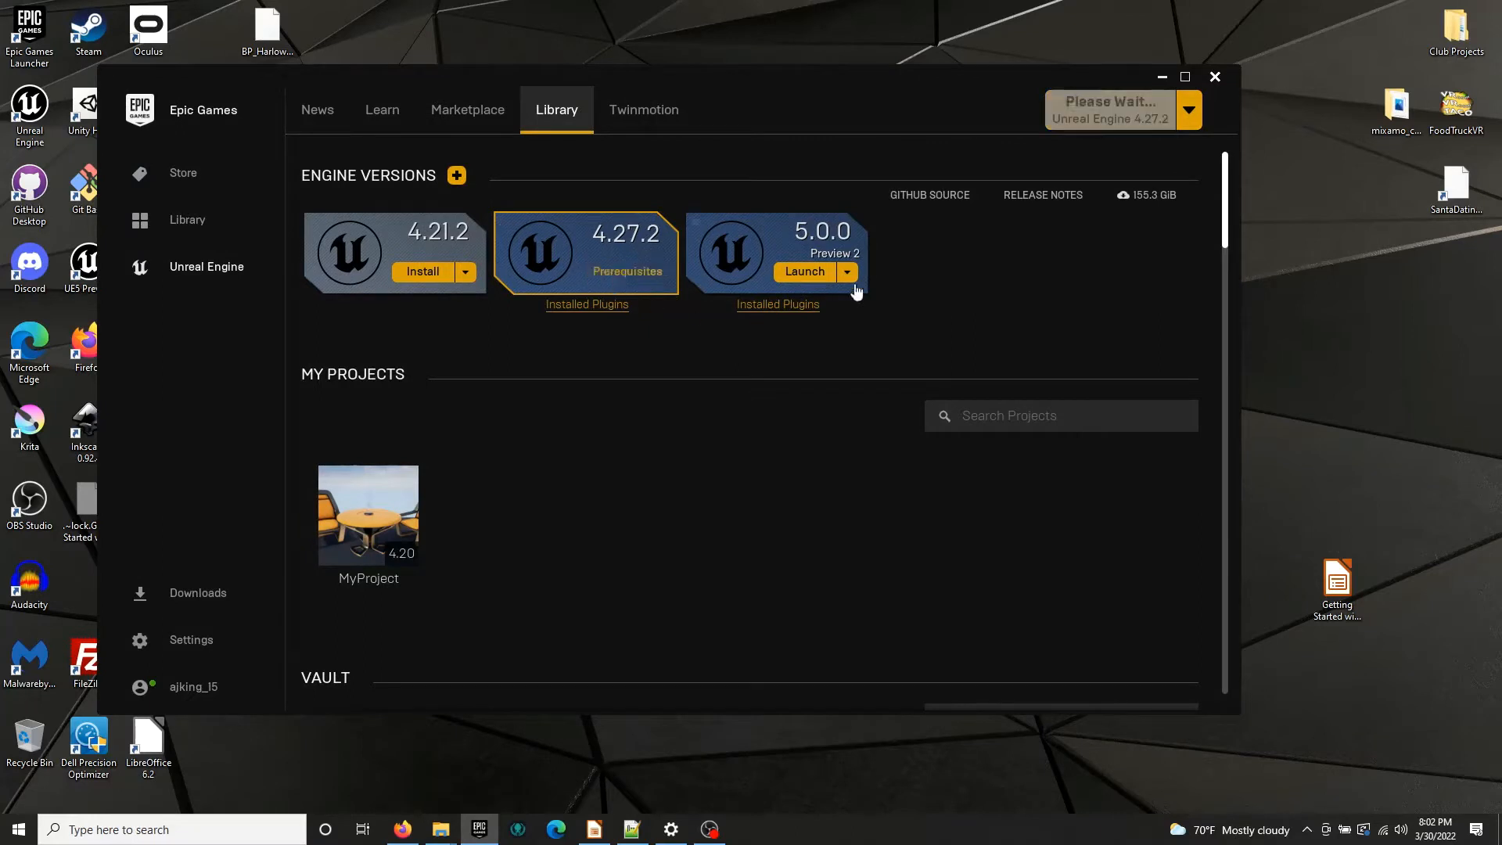
# Reopen the Epic Games Launcher from the system tray and view its Unreal Engine learning section
pyautogui.moveTo(905, 67); pyautogui.dragTo(1026, 73)
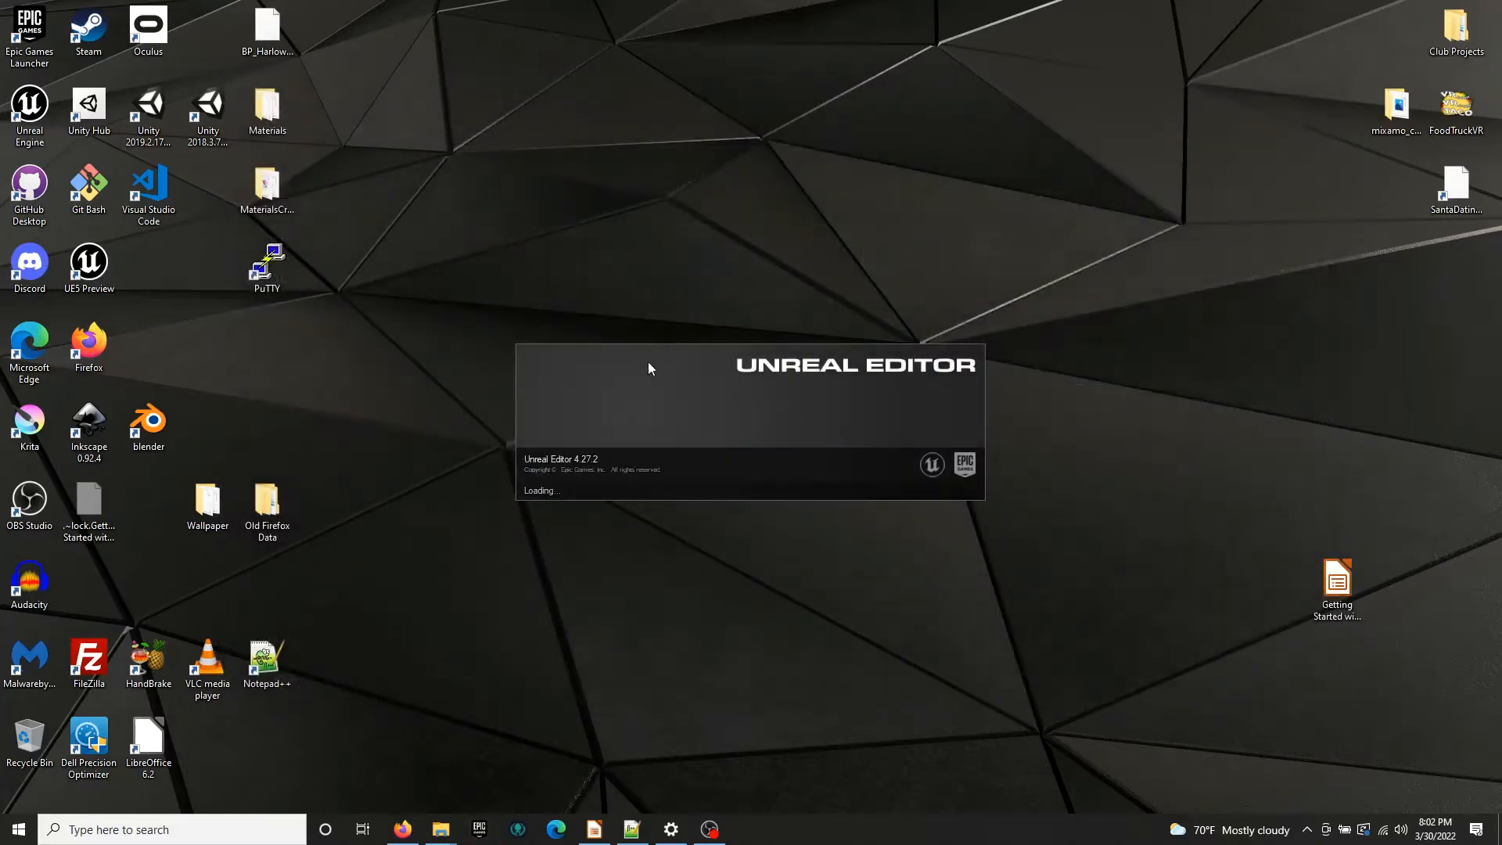
pyautogui.click(1309, 831)
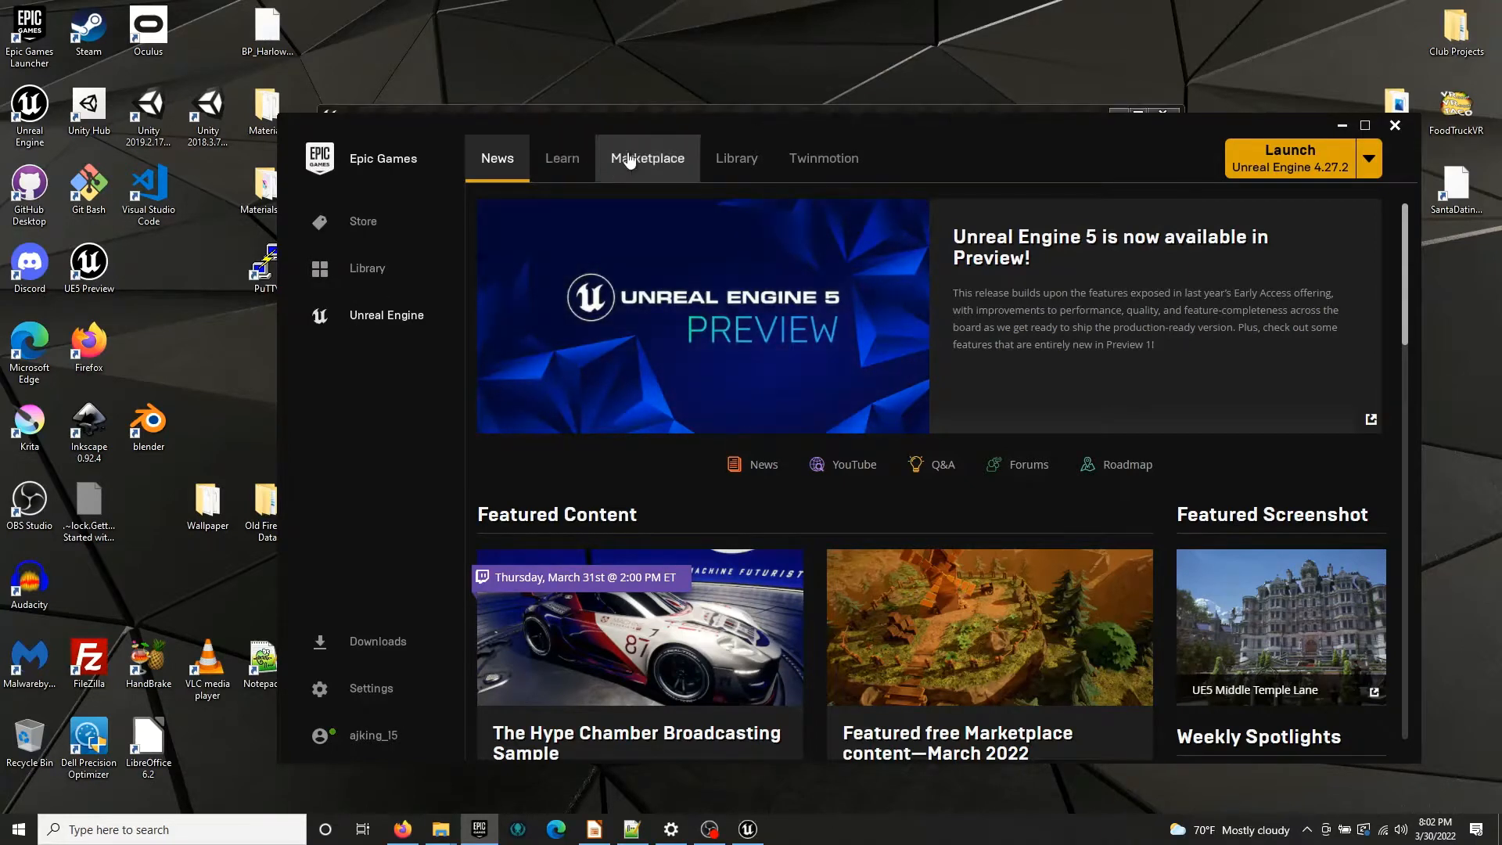
pyautogui.click(552, 168)
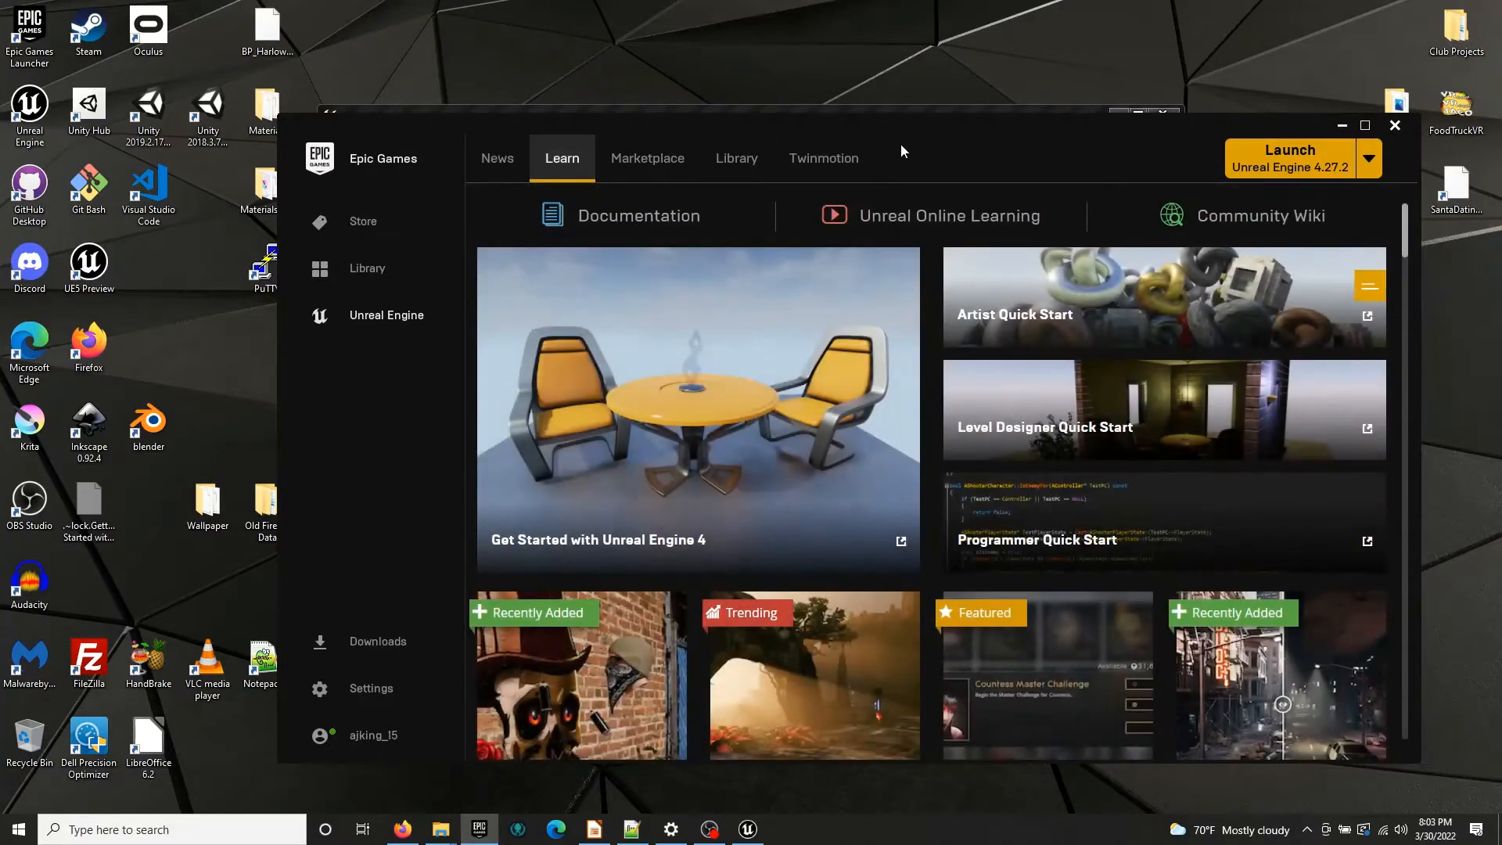
pyautogui.moveTo(935, 139); pyautogui.dragTo(829, 138)
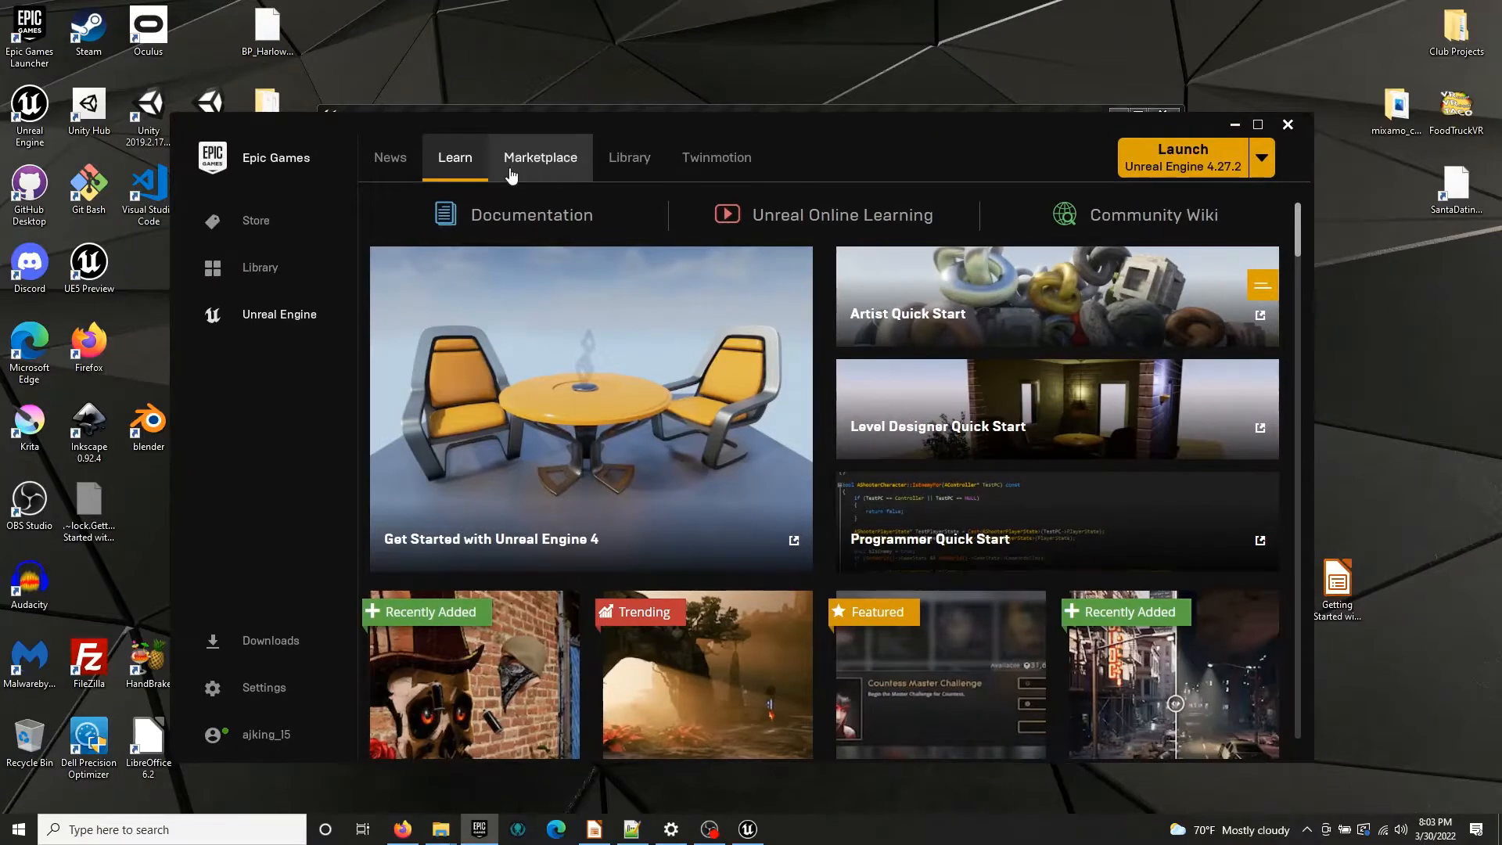
# Browse the Showcase, Free For The Month and Special Discounts sections of the Unreal Engine Marketplace home page
pyautogui.click(577, 158)
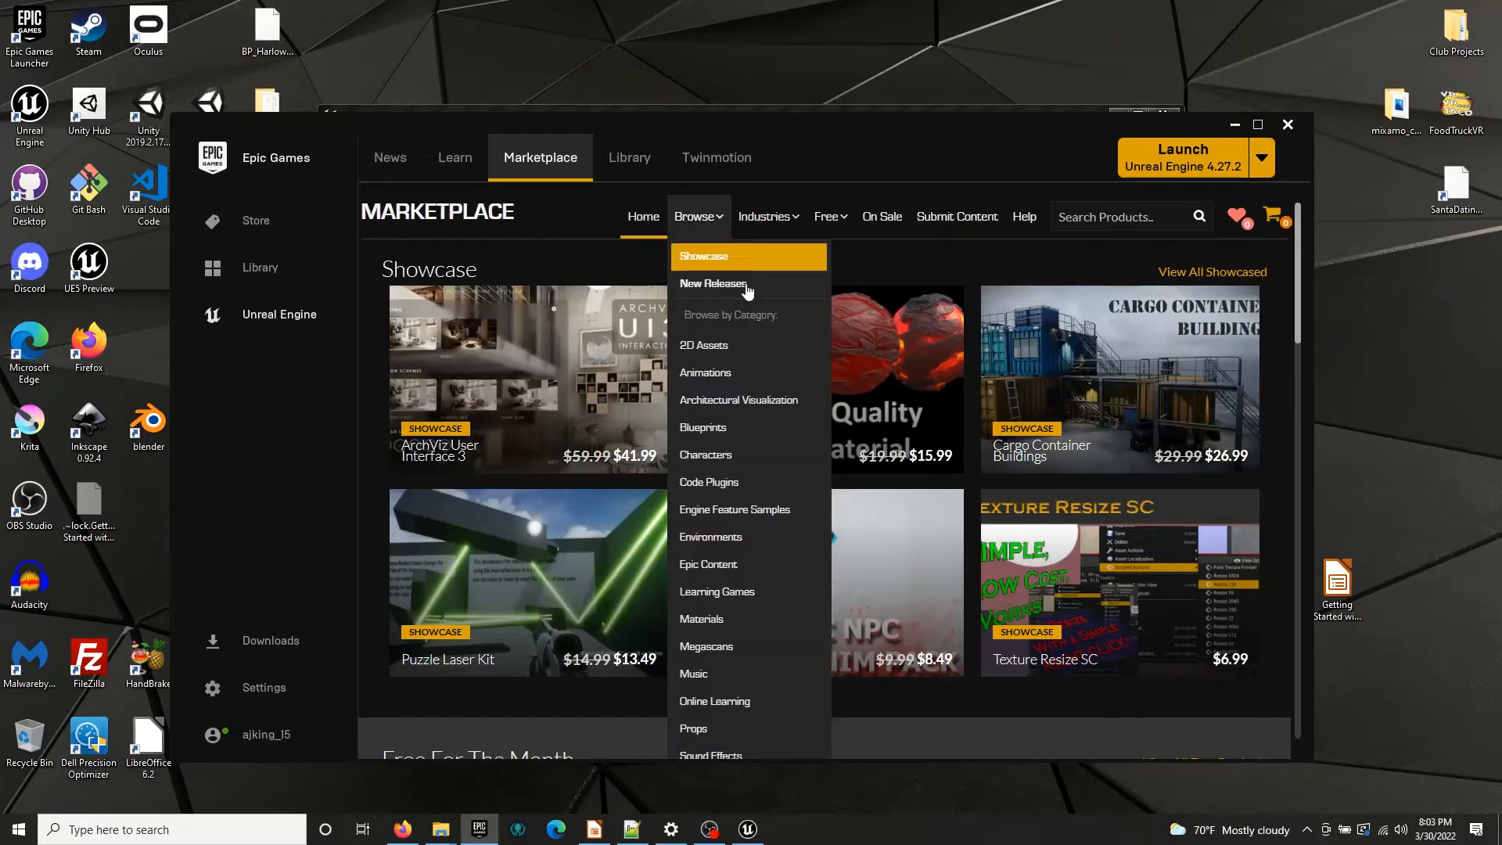
pyautogui.scroll(-3, 1011, 374)
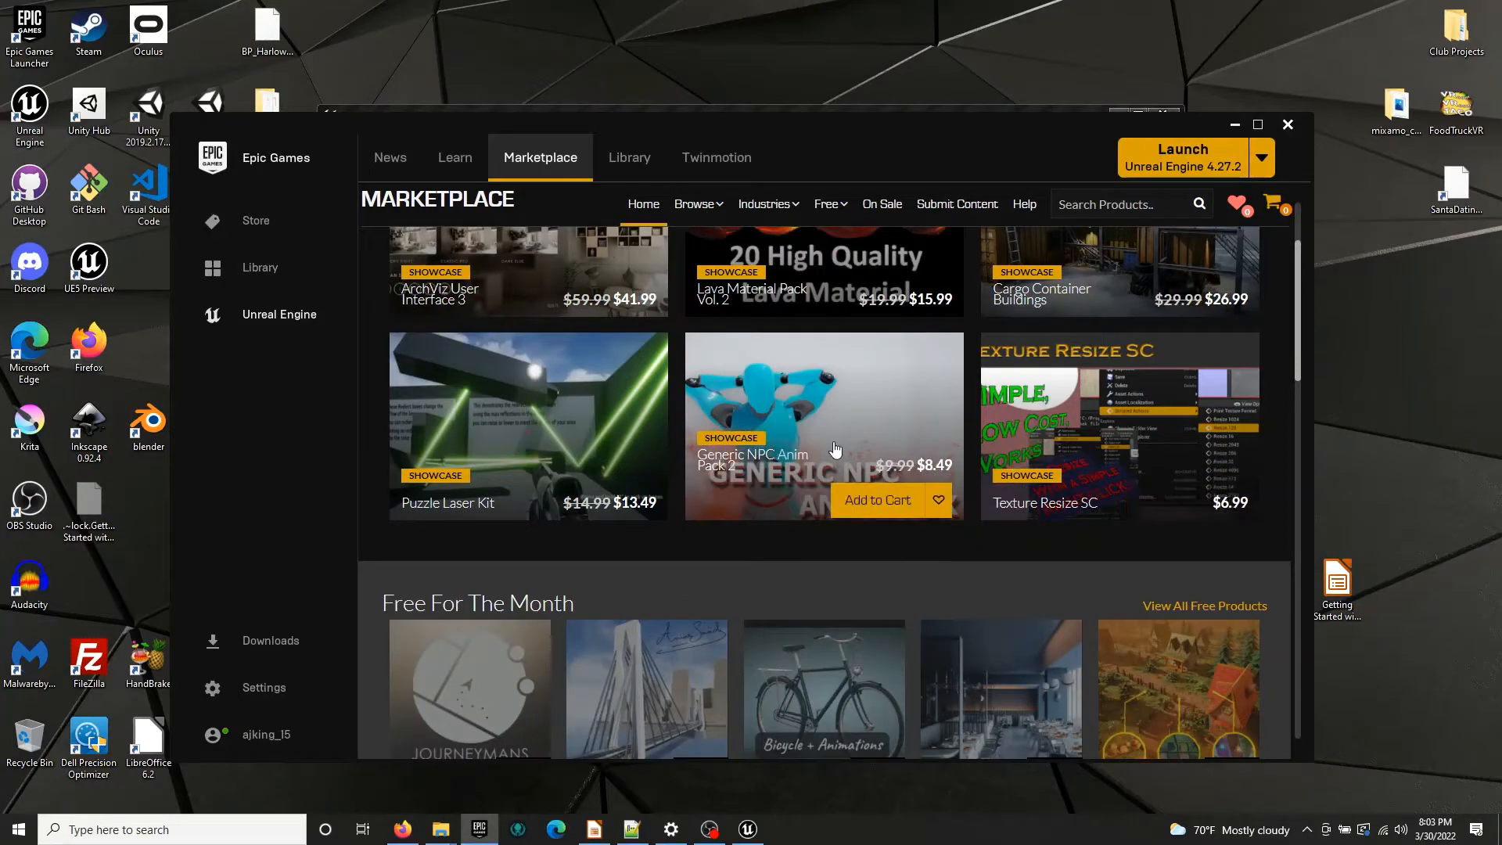
pyautogui.scroll(-2, 834, 446)
pyautogui.scroll(-1, 799, 453)
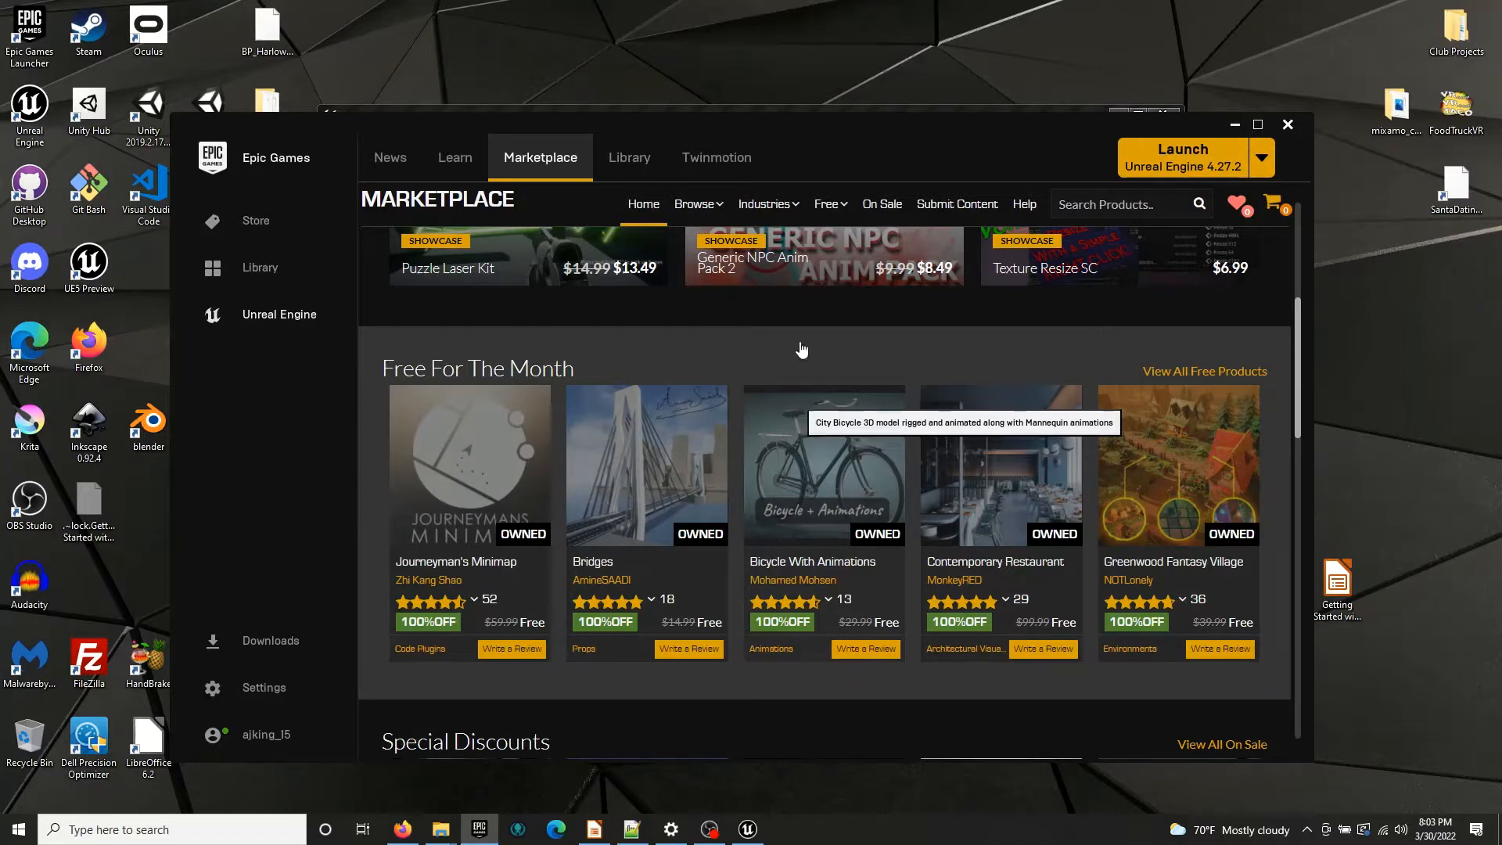
pyautogui.scroll(5, 828, 468)
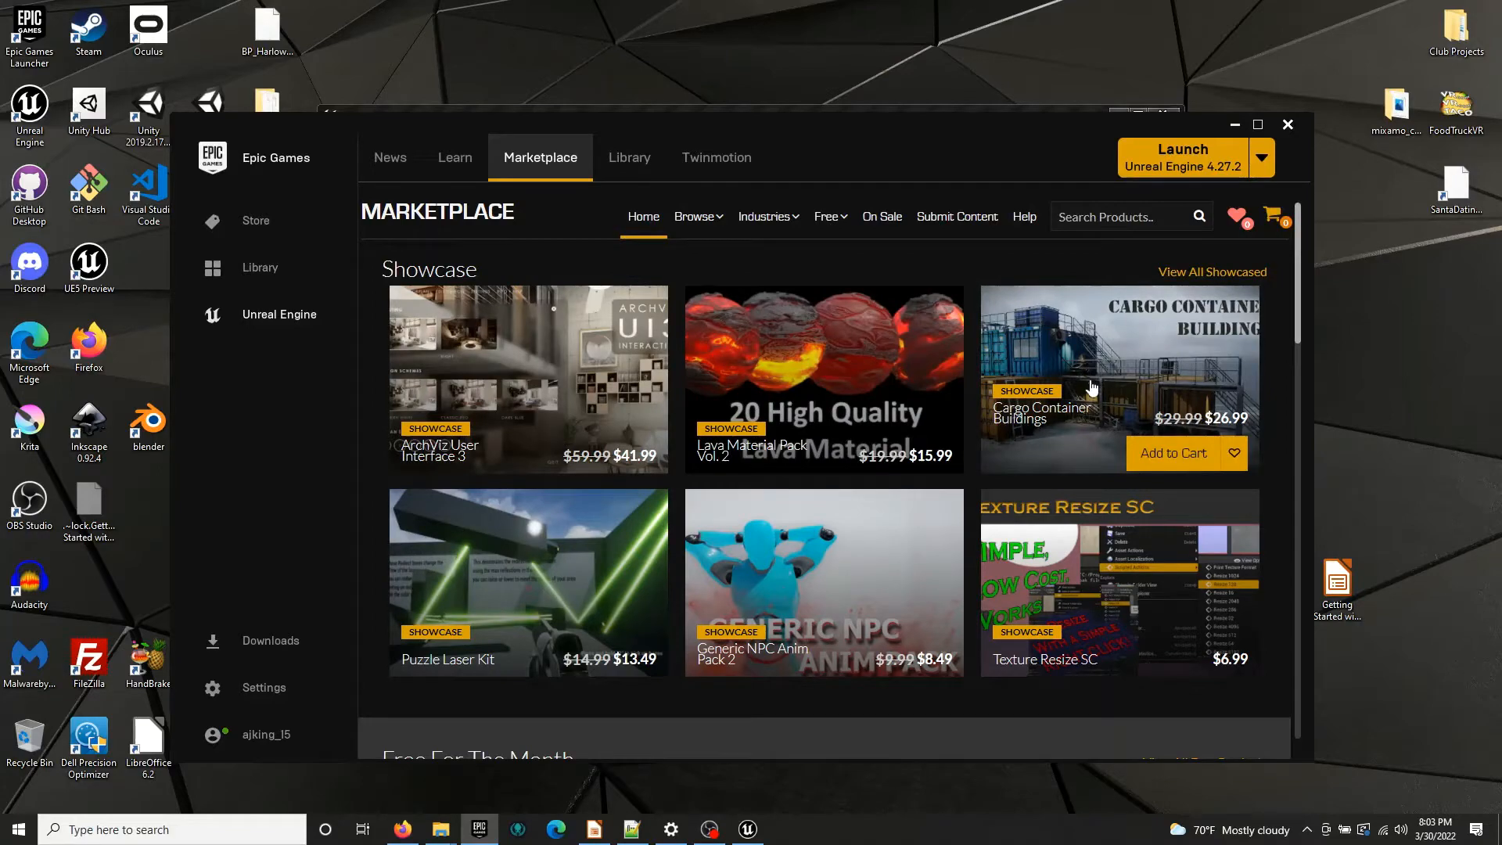
pyautogui.scroll(-1, 1091, 389)
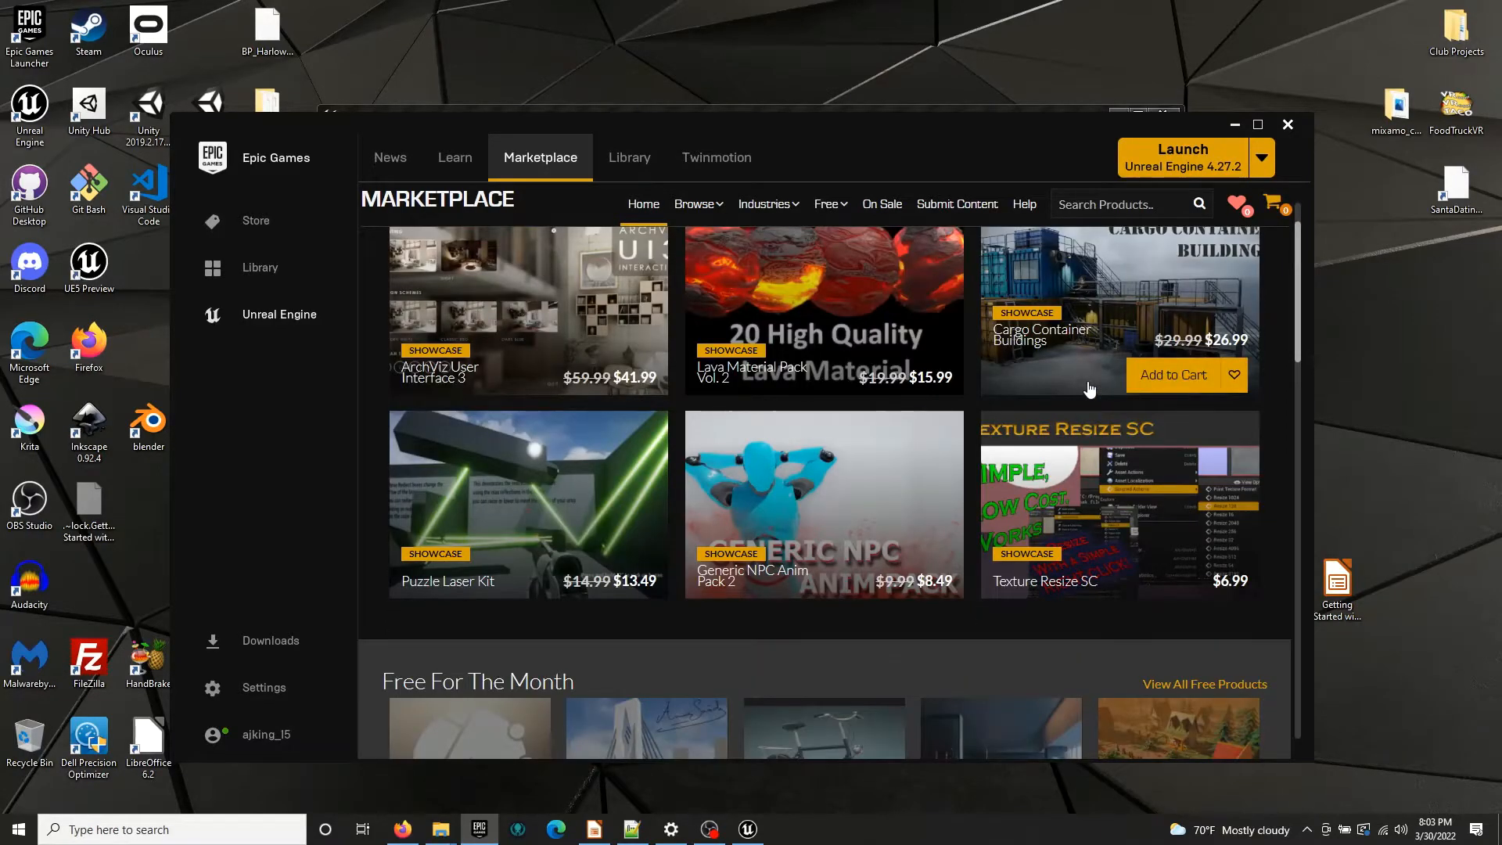
pyautogui.scroll(-6, 1090, 389)
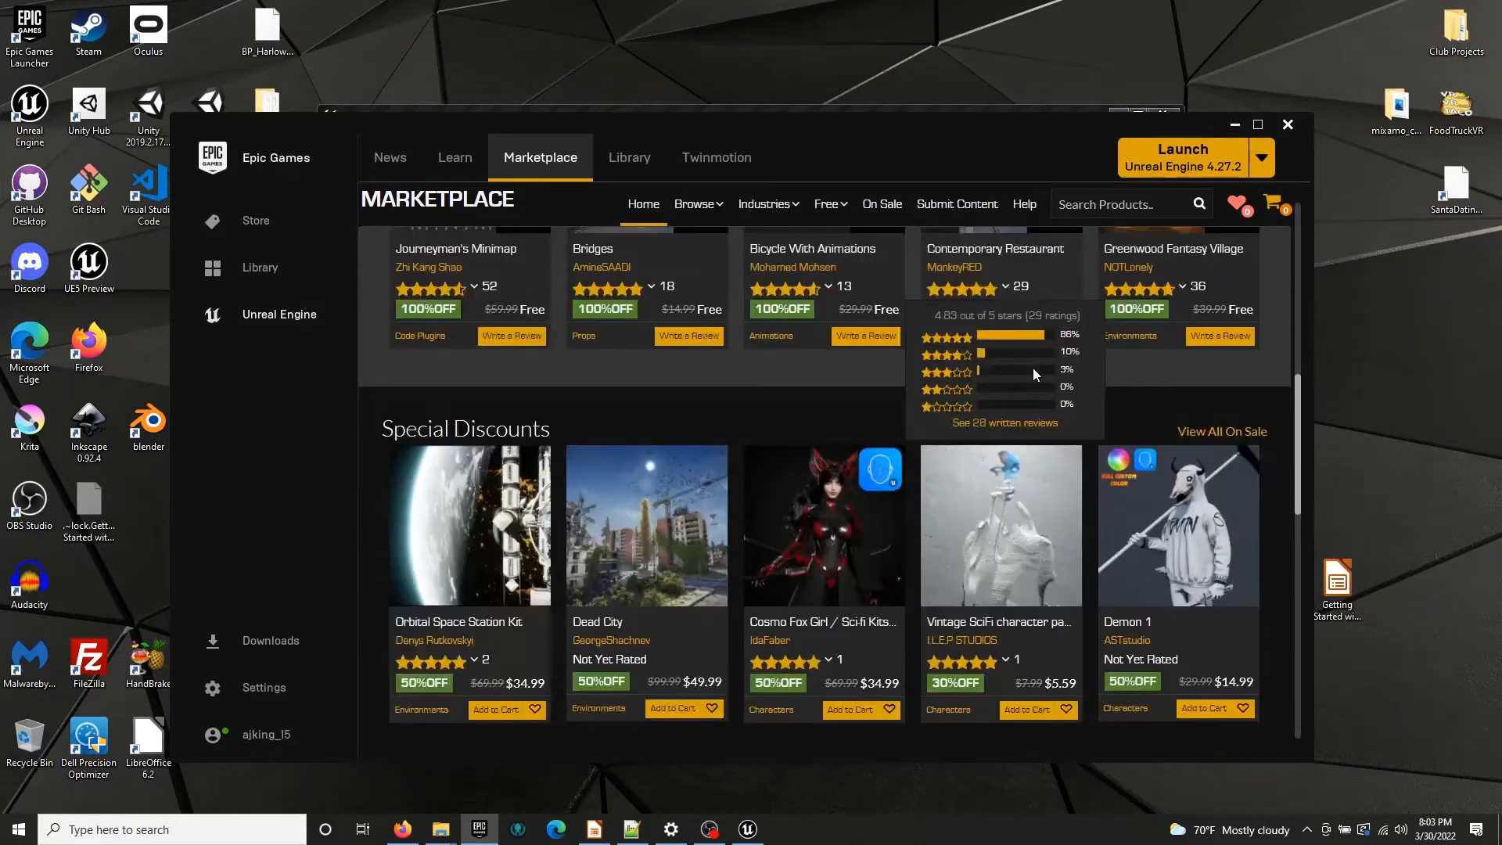
pyautogui.scroll(-1, 1032, 367)
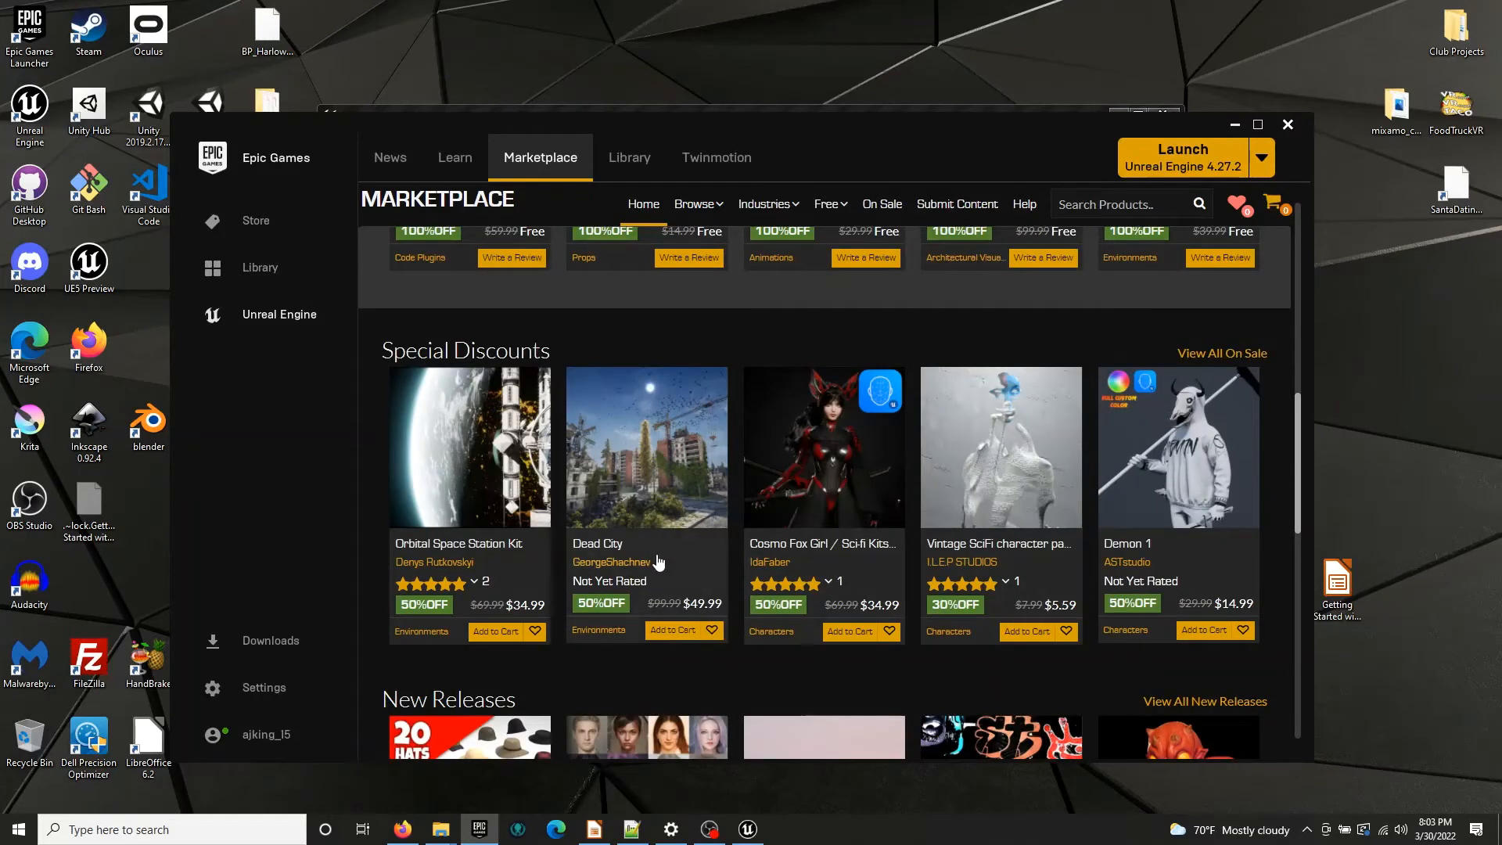
# Open the Cosmo Fox Girl / Sci-fi Kitsune product and look through its enlarged gallery images
pyautogui.click(799, 546)
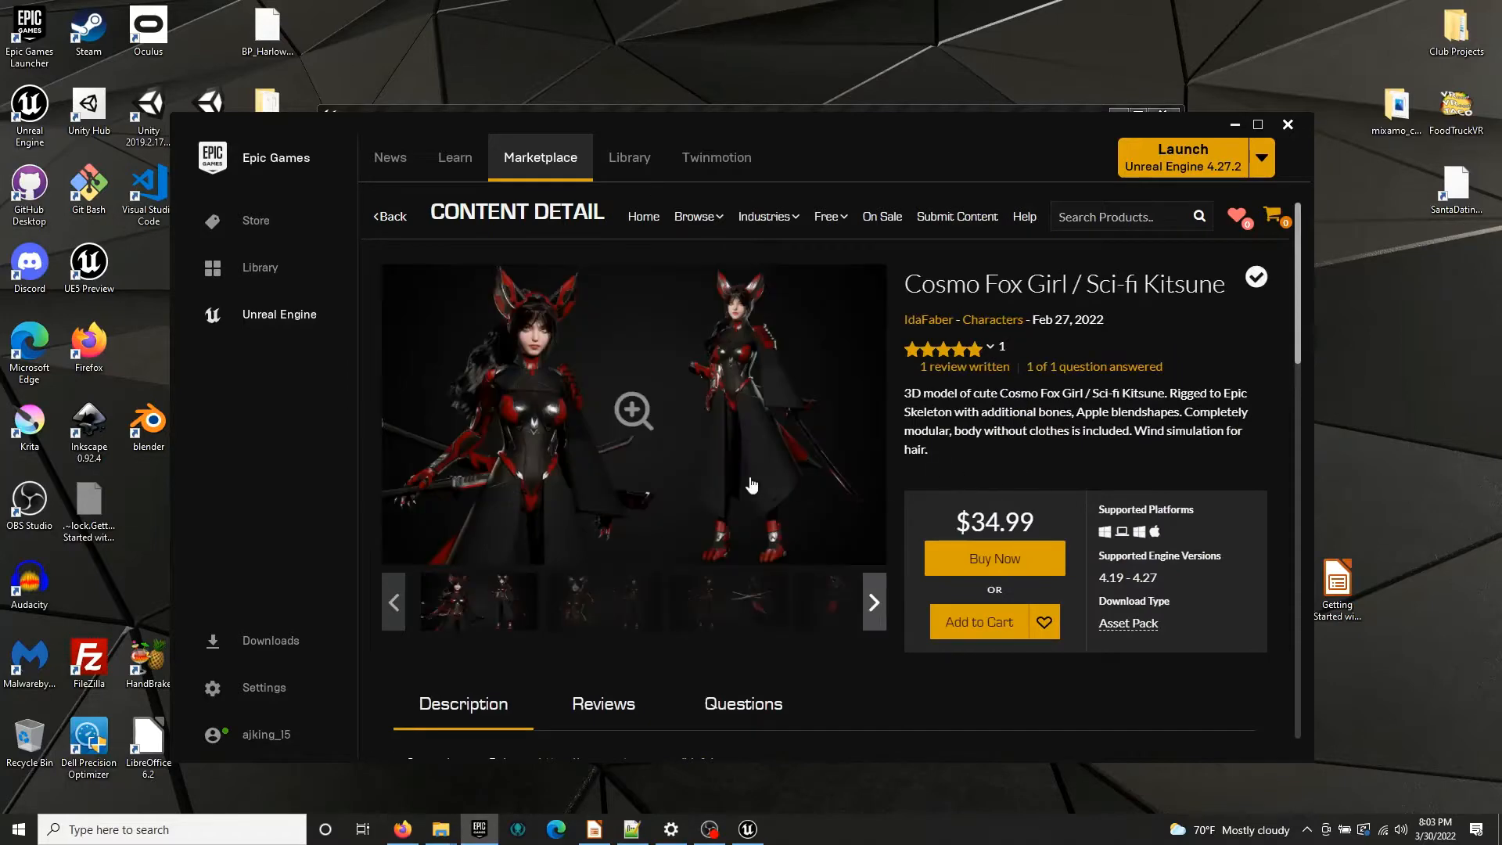
pyautogui.click(657, 421)
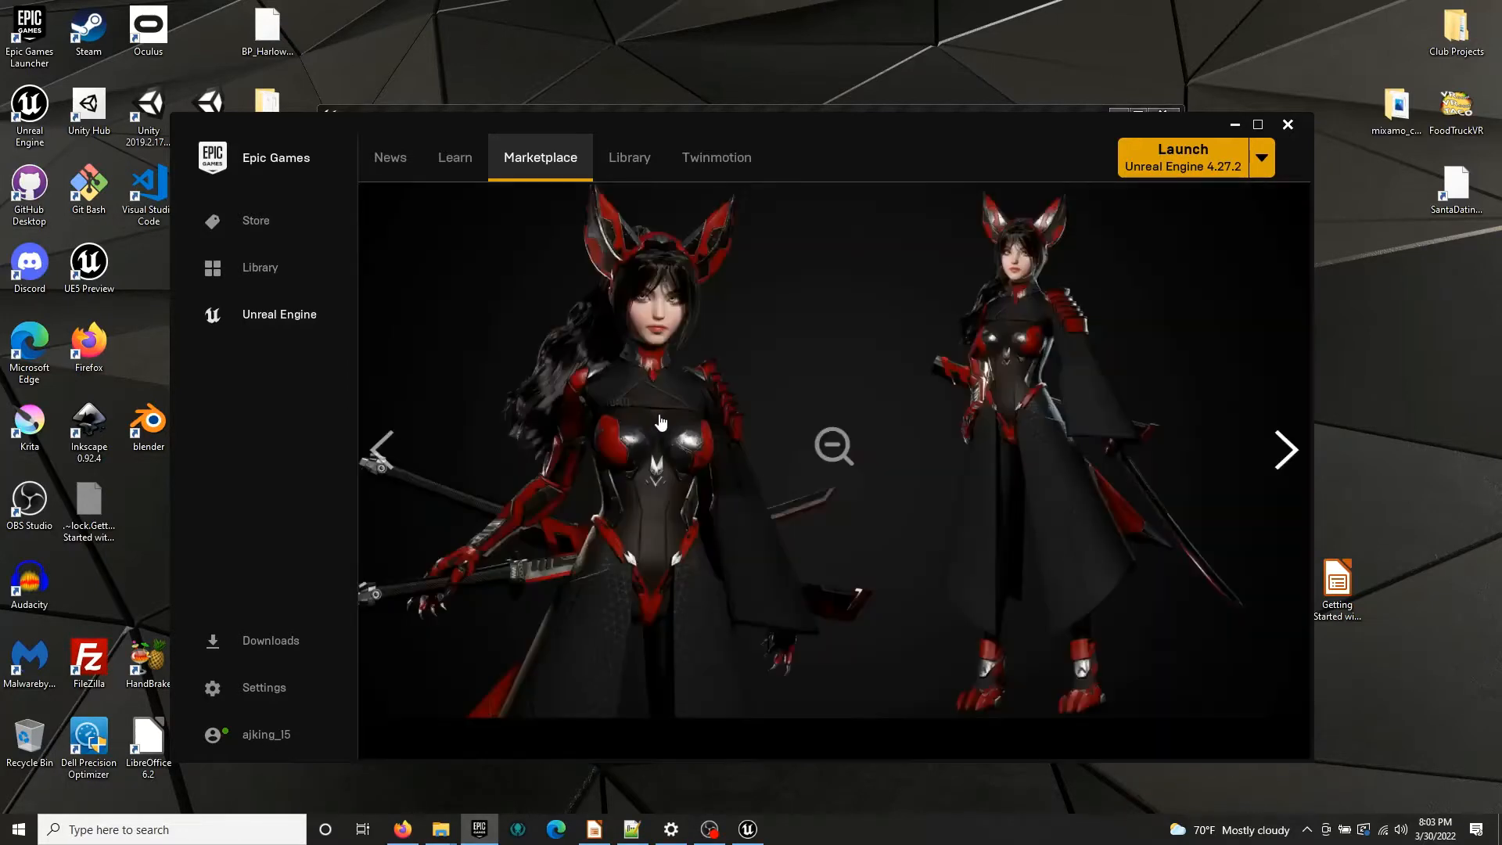
pyautogui.click(1279, 457)
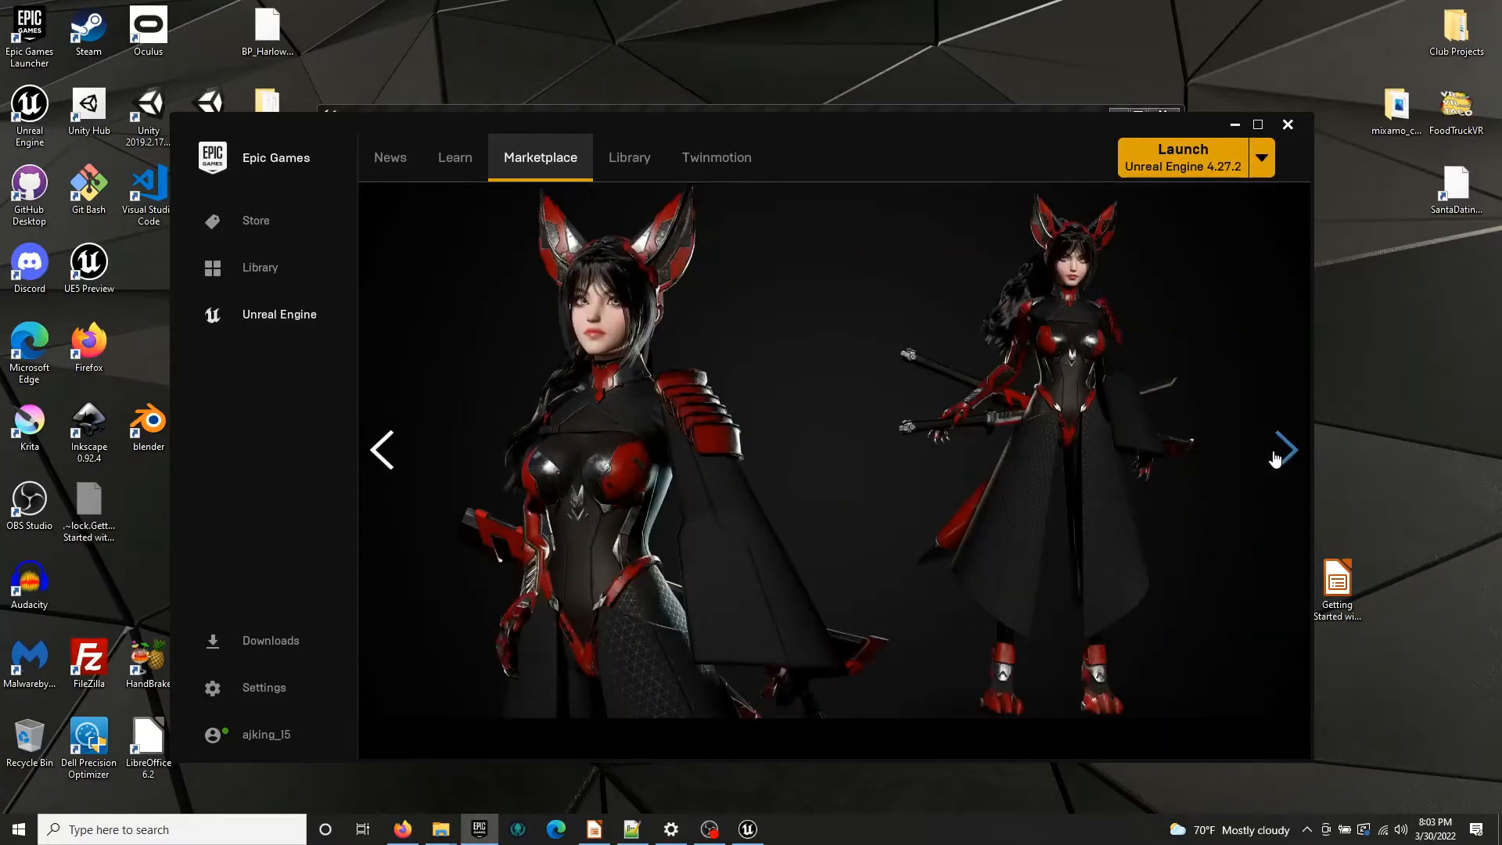
pyautogui.click(1275, 458)
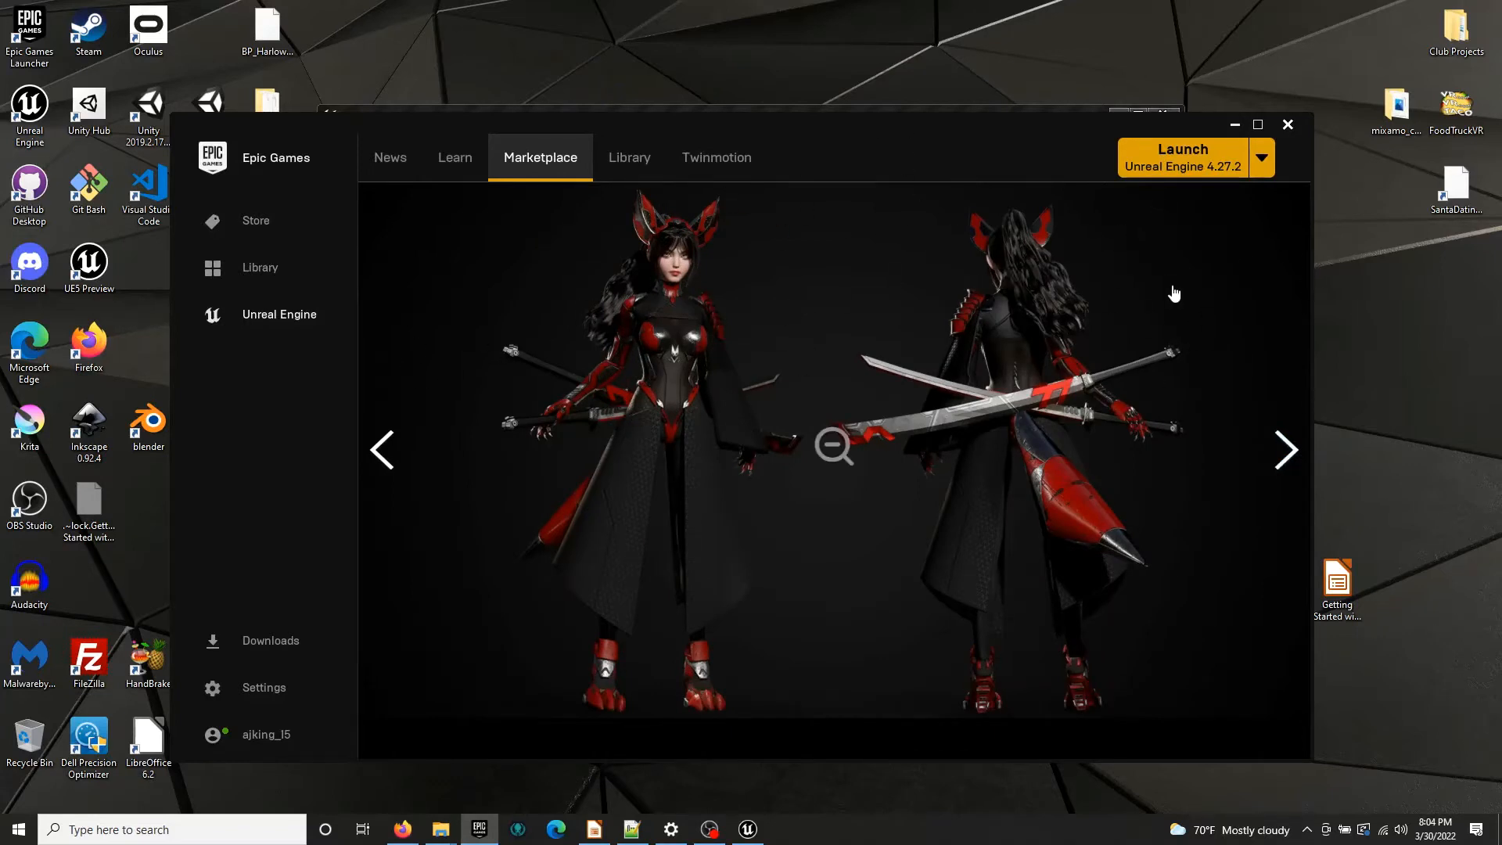
pyautogui.click(1017, 390)
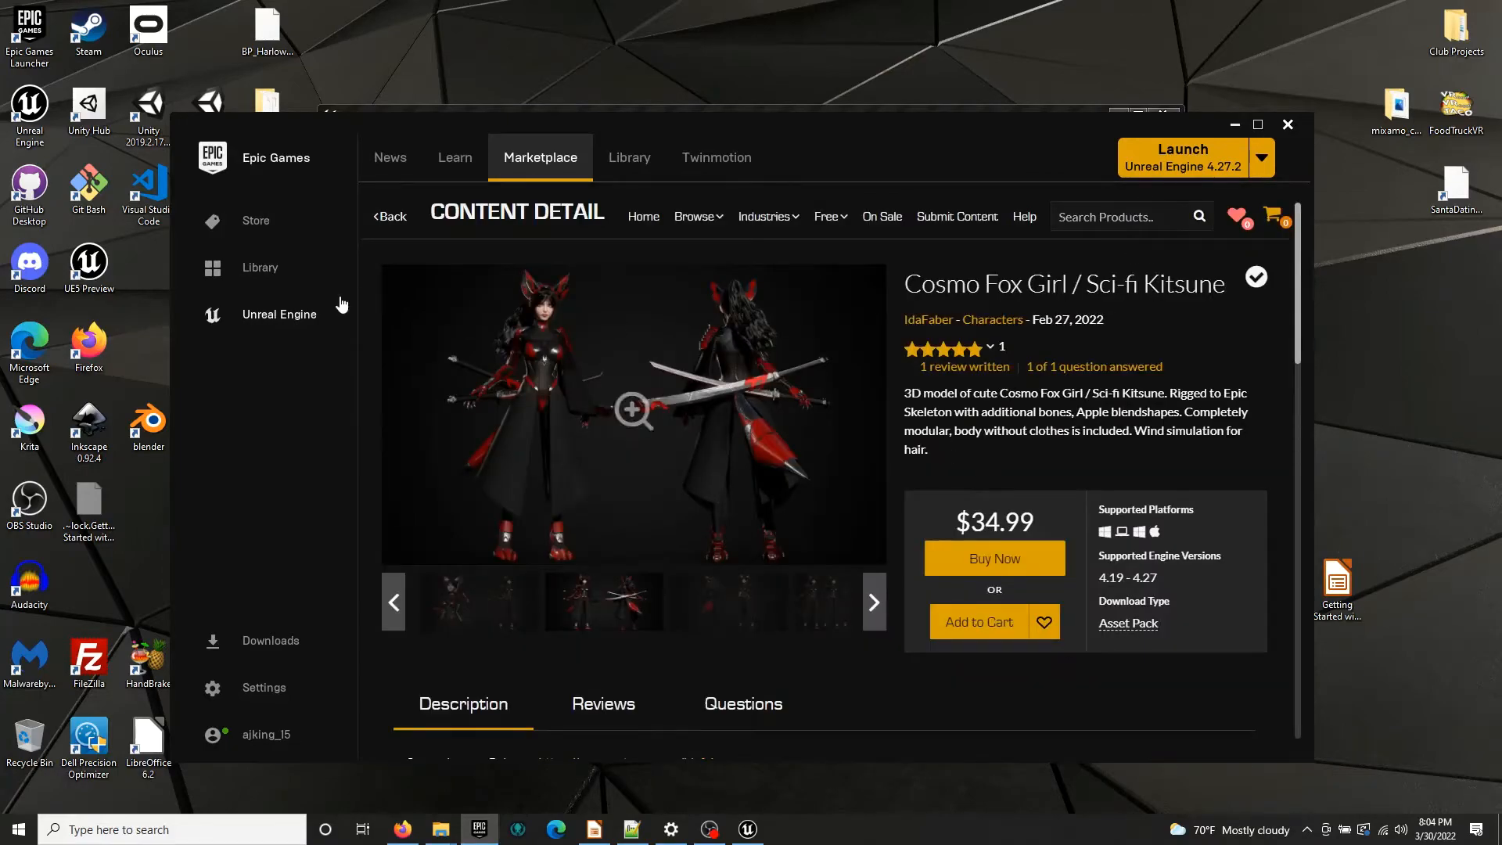
# Return to the Marketplace home page and examine the New Releases section
pyautogui.click(392, 217)
pyautogui.scroll(-10, 1022, 435)
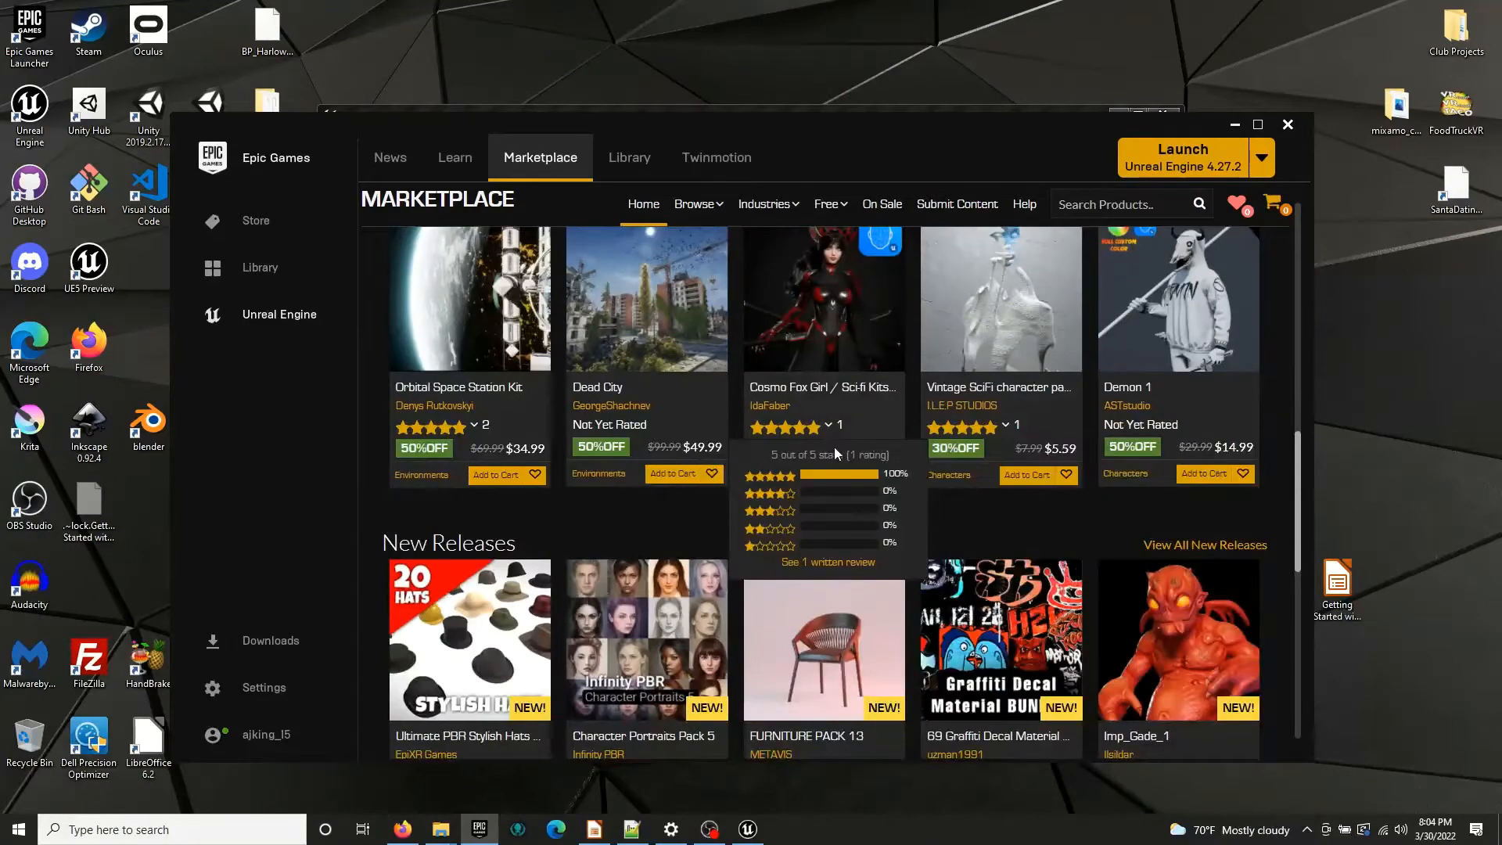
pyautogui.scroll(-6, 1043, 466)
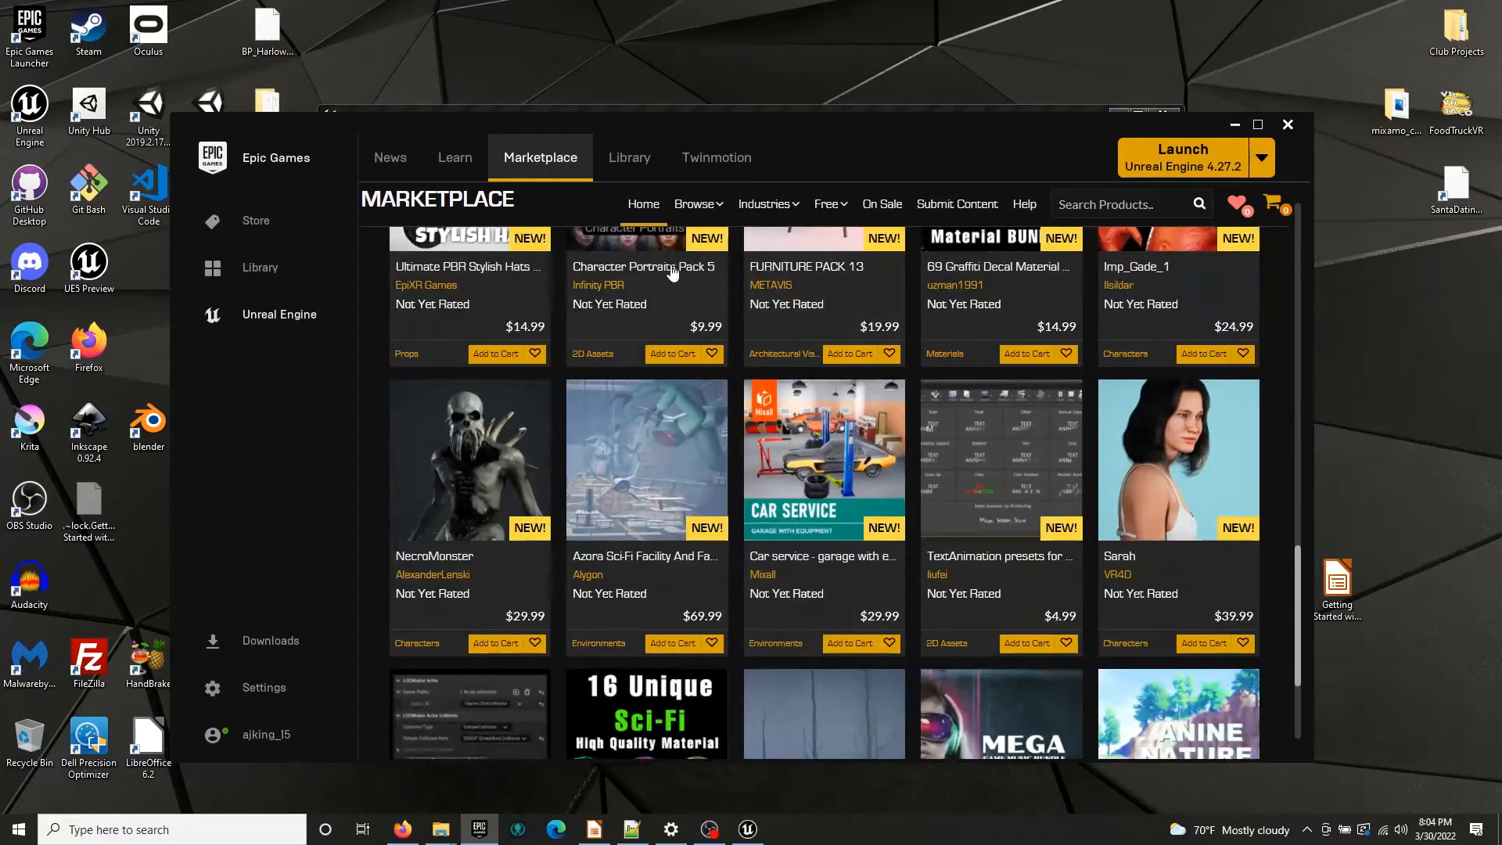
# Check the installable engine versions through a new version slot in the Unreal Engine Library and remove that slot
pyautogui.click(628, 159)
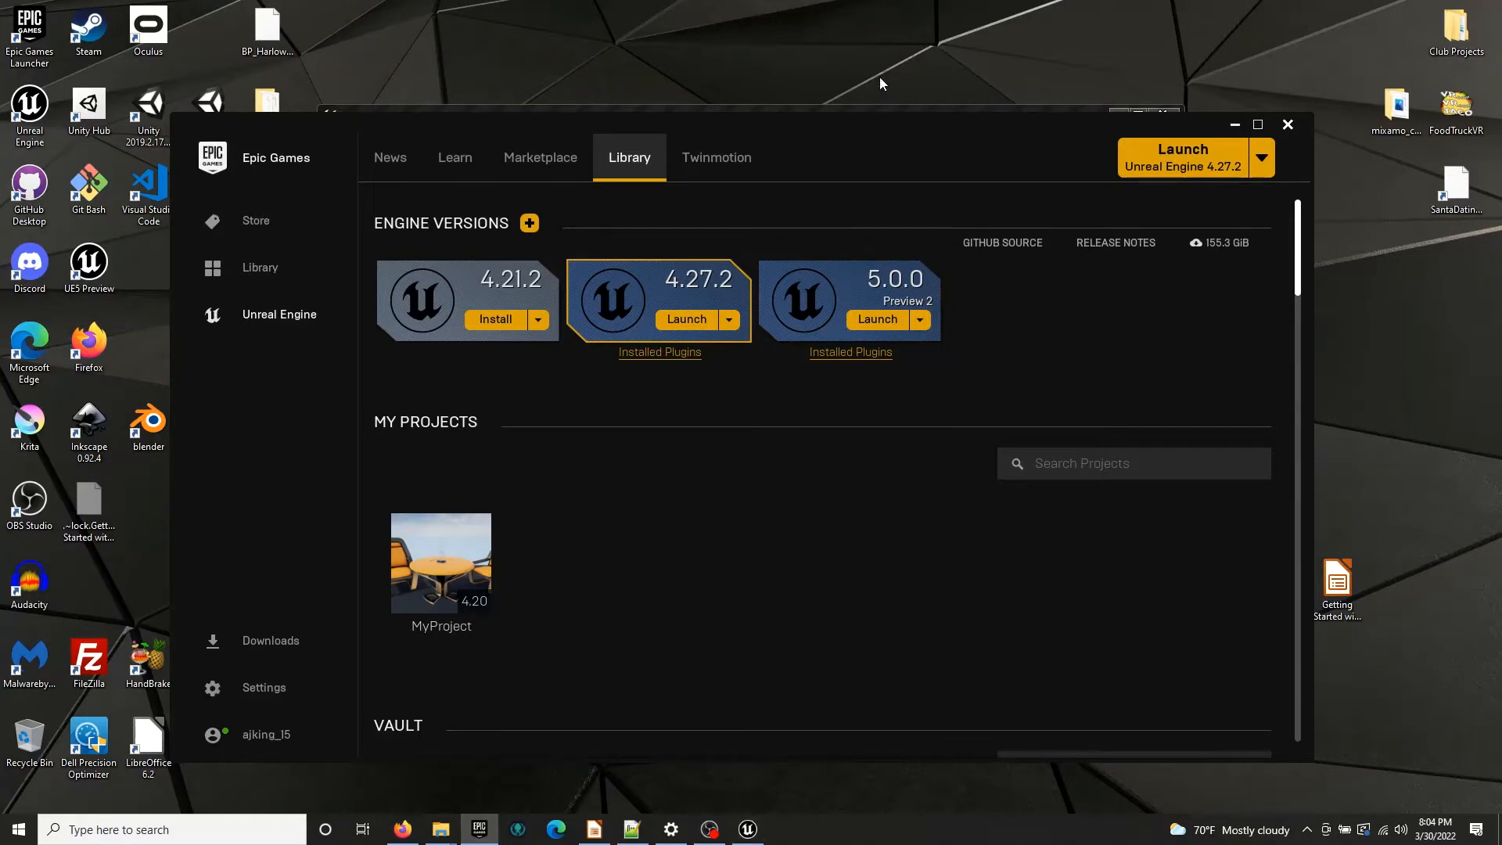
pyautogui.moveTo(880, 118); pyautogui.dragTo(848, 98)
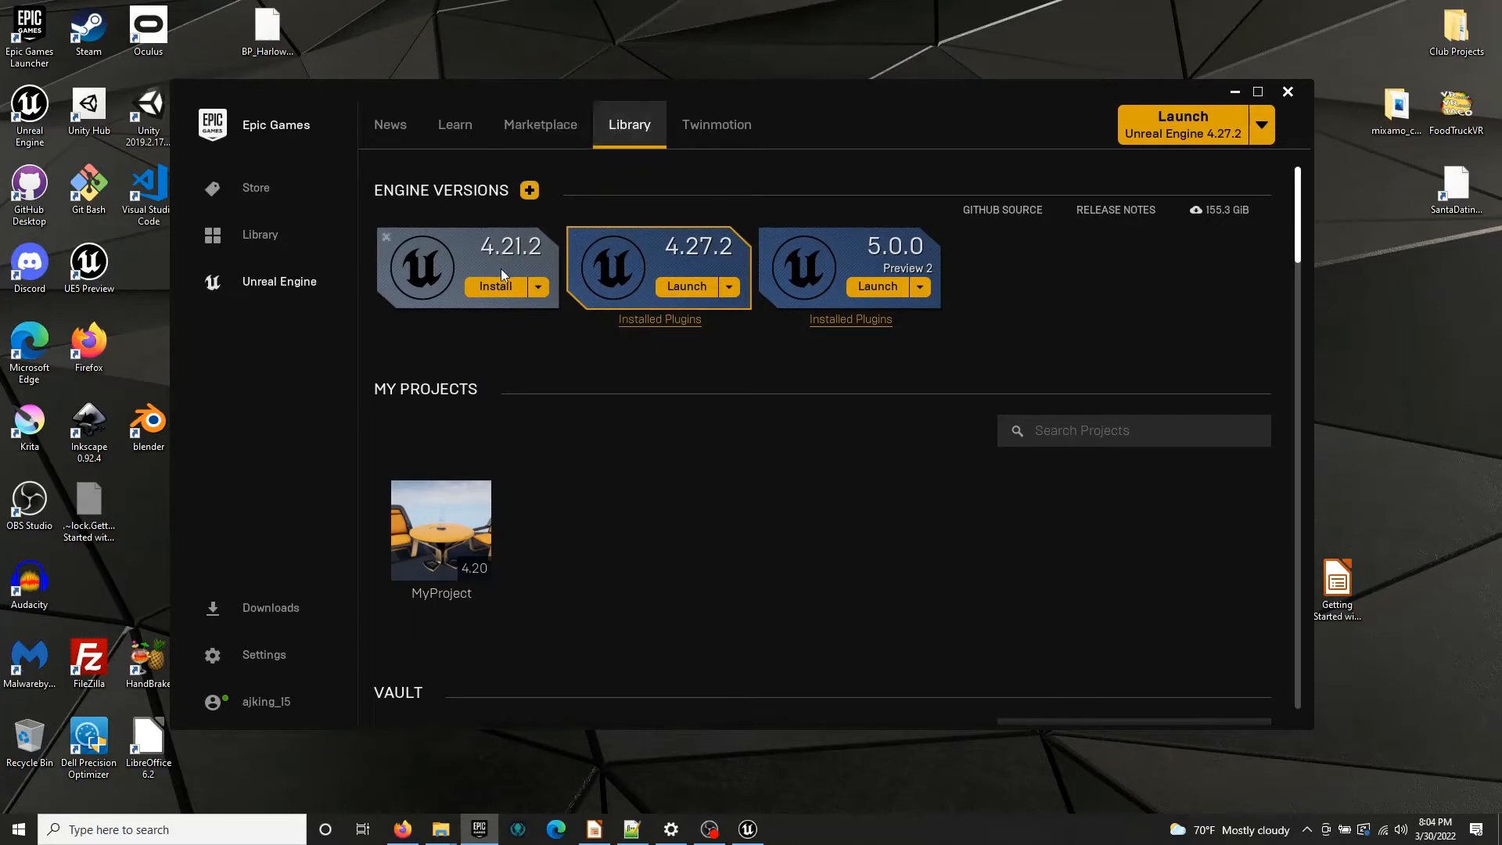
pyautogui.click(525, 193)
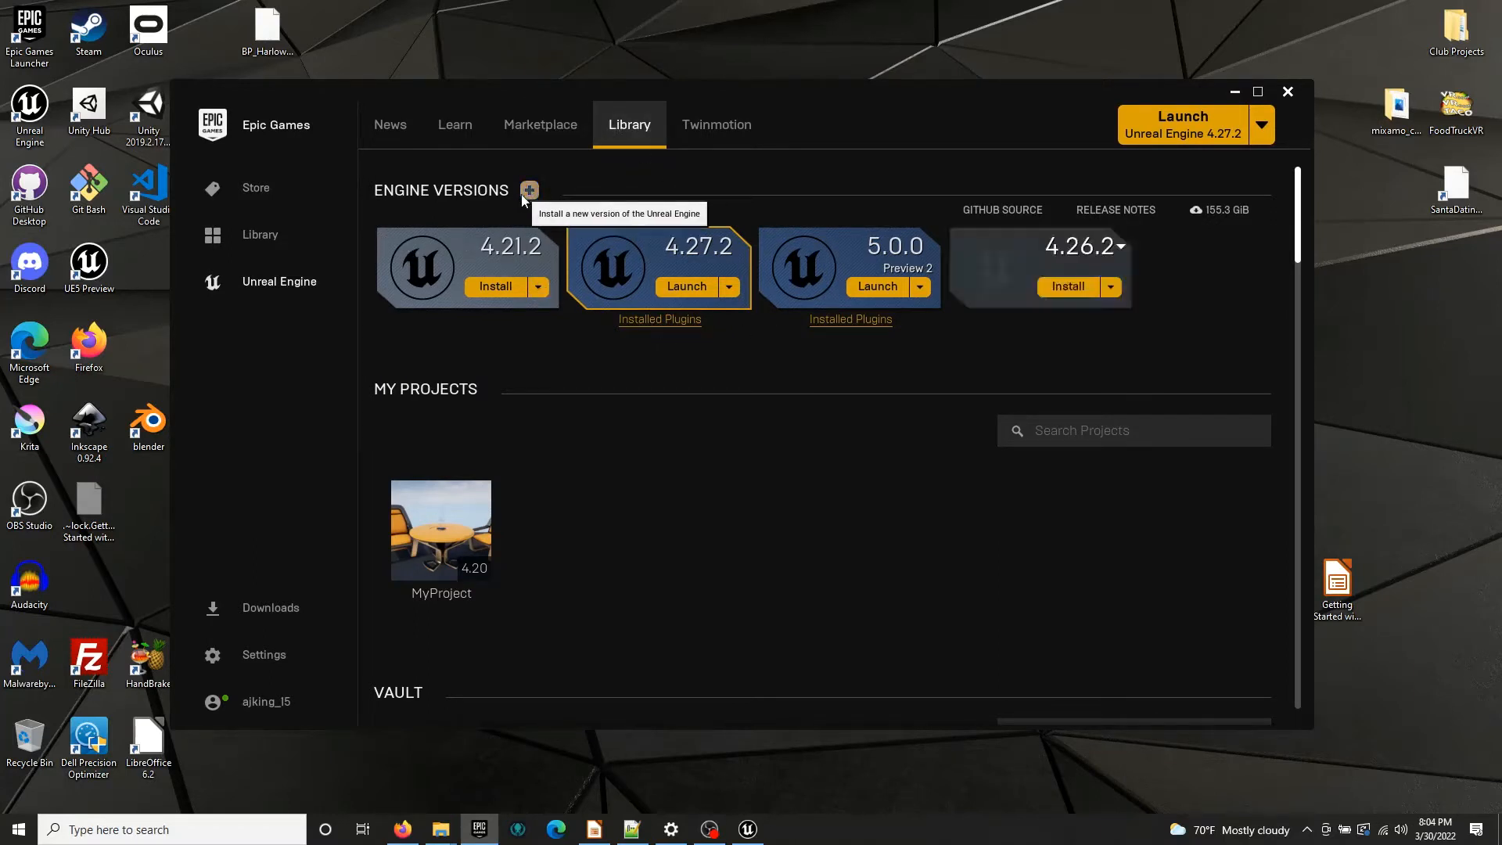
pyautogui.click(1121, 247)
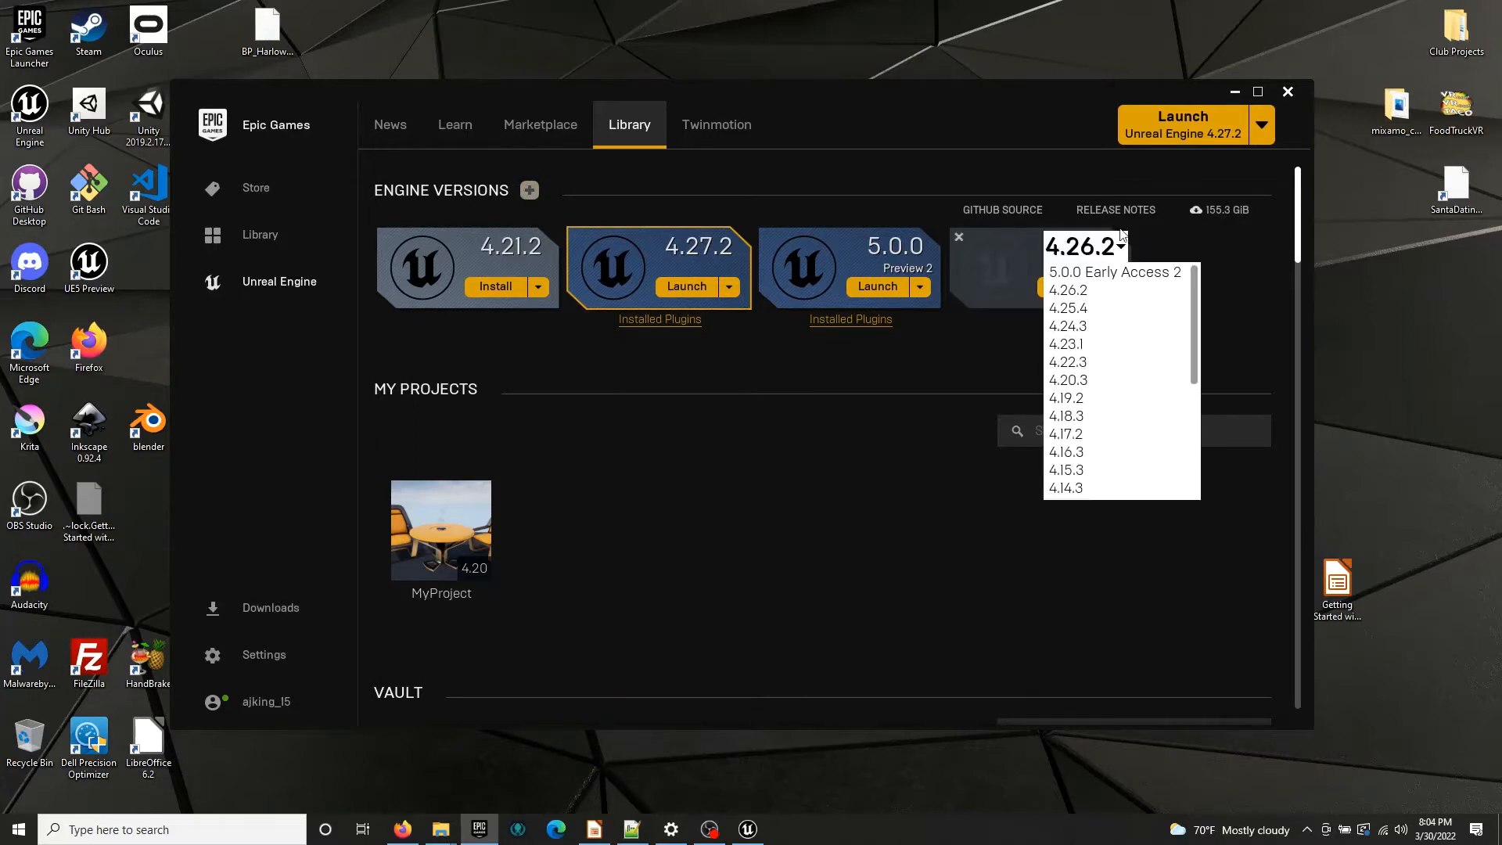
pyautogui.click(1172, 247)
pyautogui.click(1119, 246)
pyautogui.click(1027, 245)
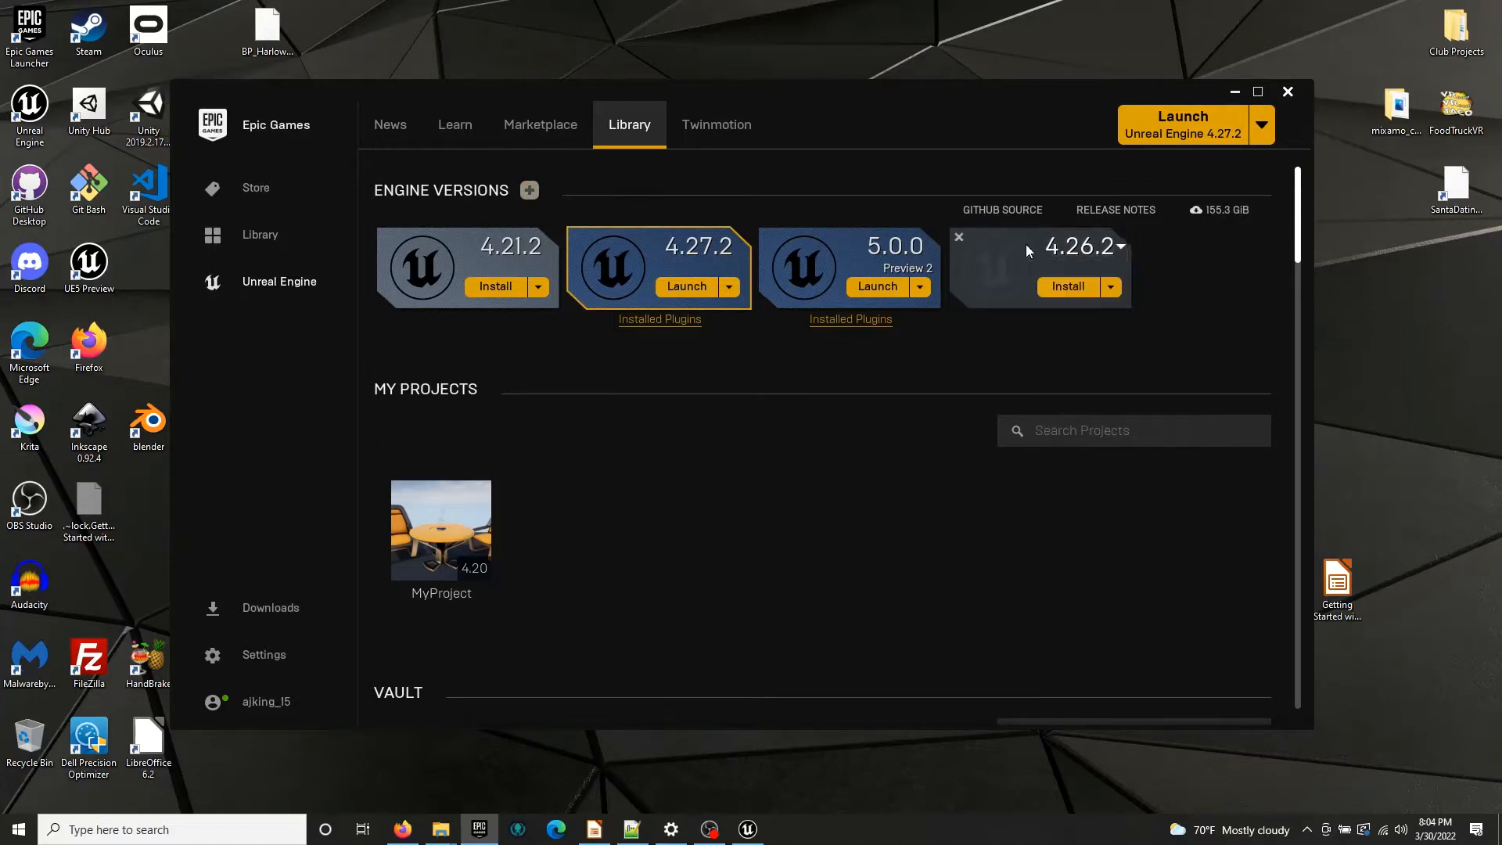
pyautogui.click(957, 236)
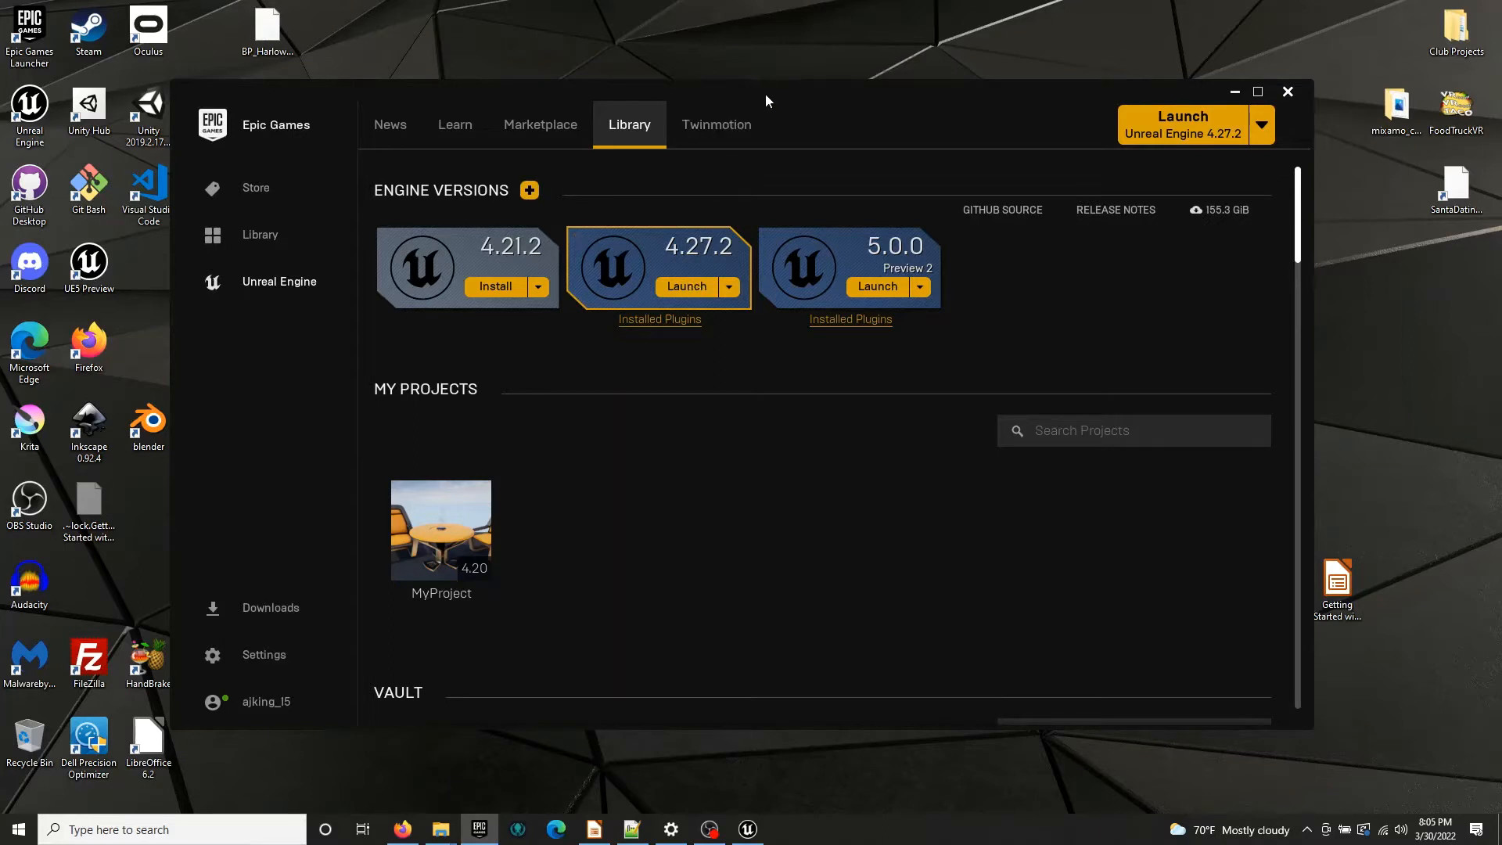
# Launch Unreal Engine 4.27.2 from the engine versions and minimize the Epic Games Launcher
pyautogui.moveTo(765, 93); pyautogui.dragTo(801, 88)
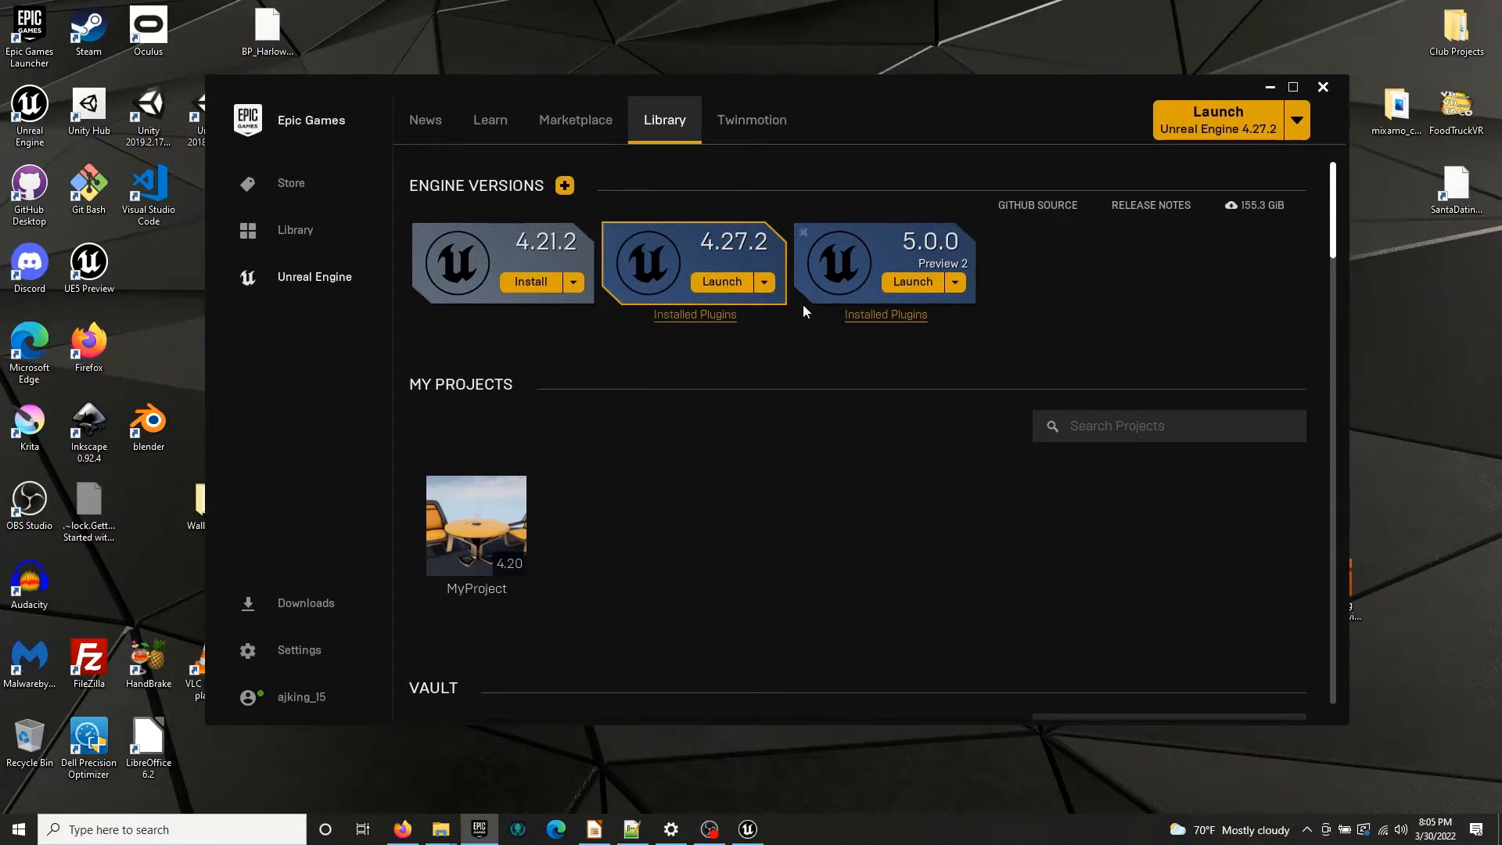
pyautogui.click(724, 283)
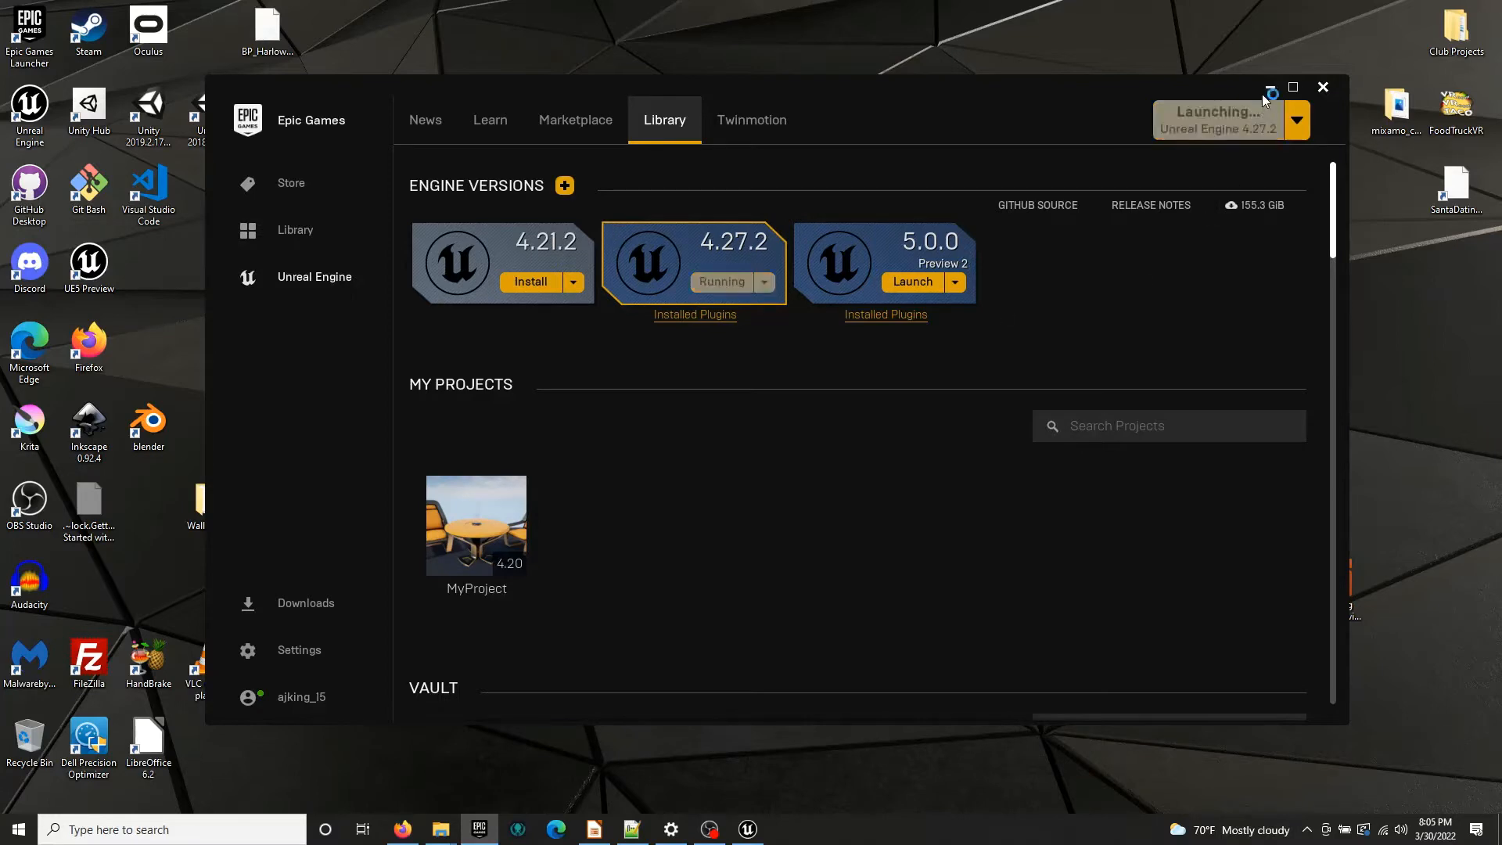
pyautogui.click(1270, 88)
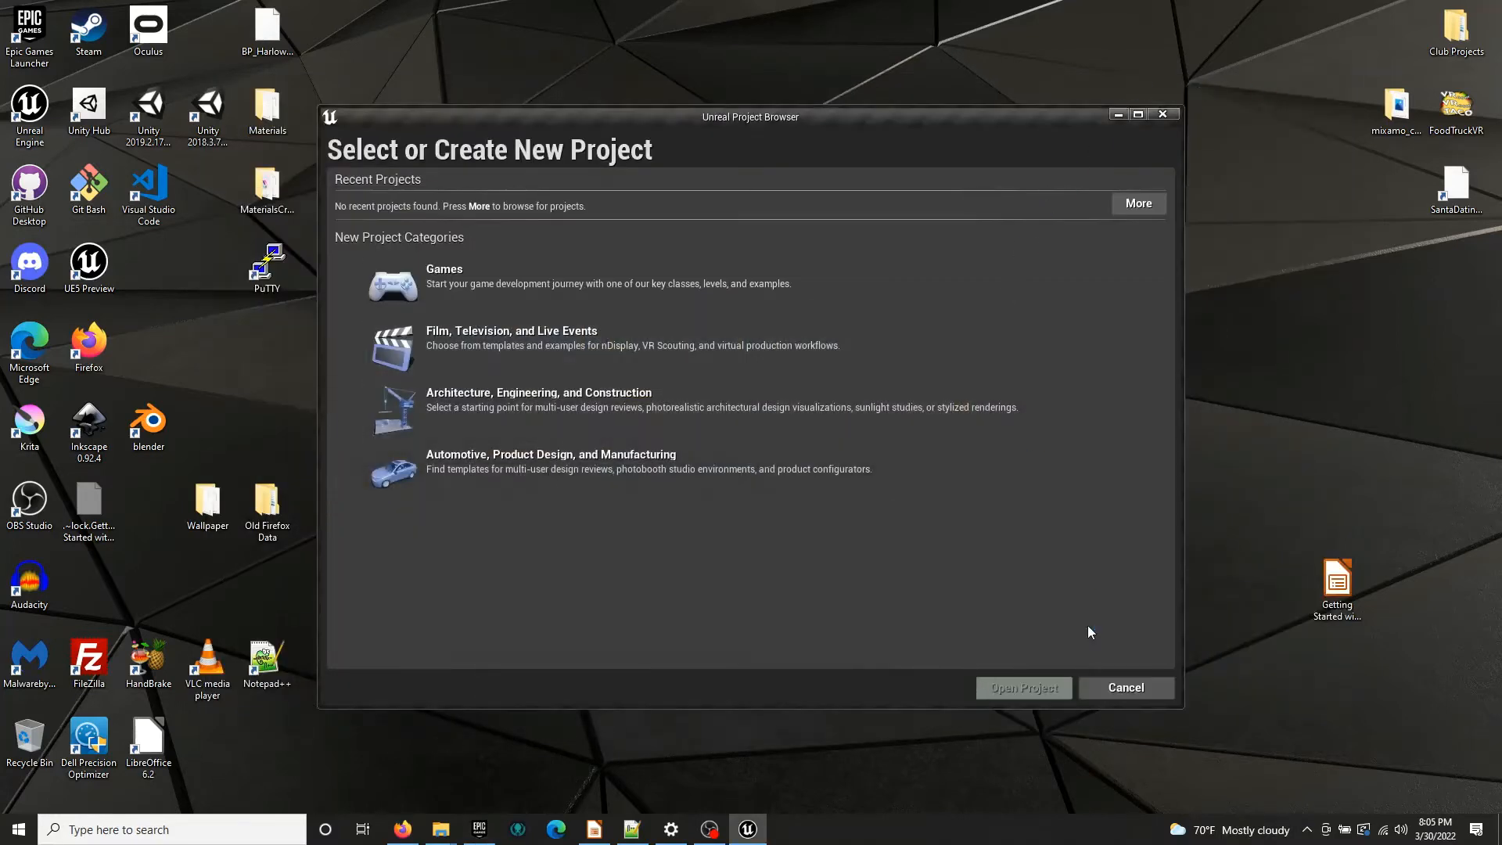
pyautogui.moveTo(982, 116); pyautogui.dragTo(899, 560)
pyautogui.doubleClick(899, 560)
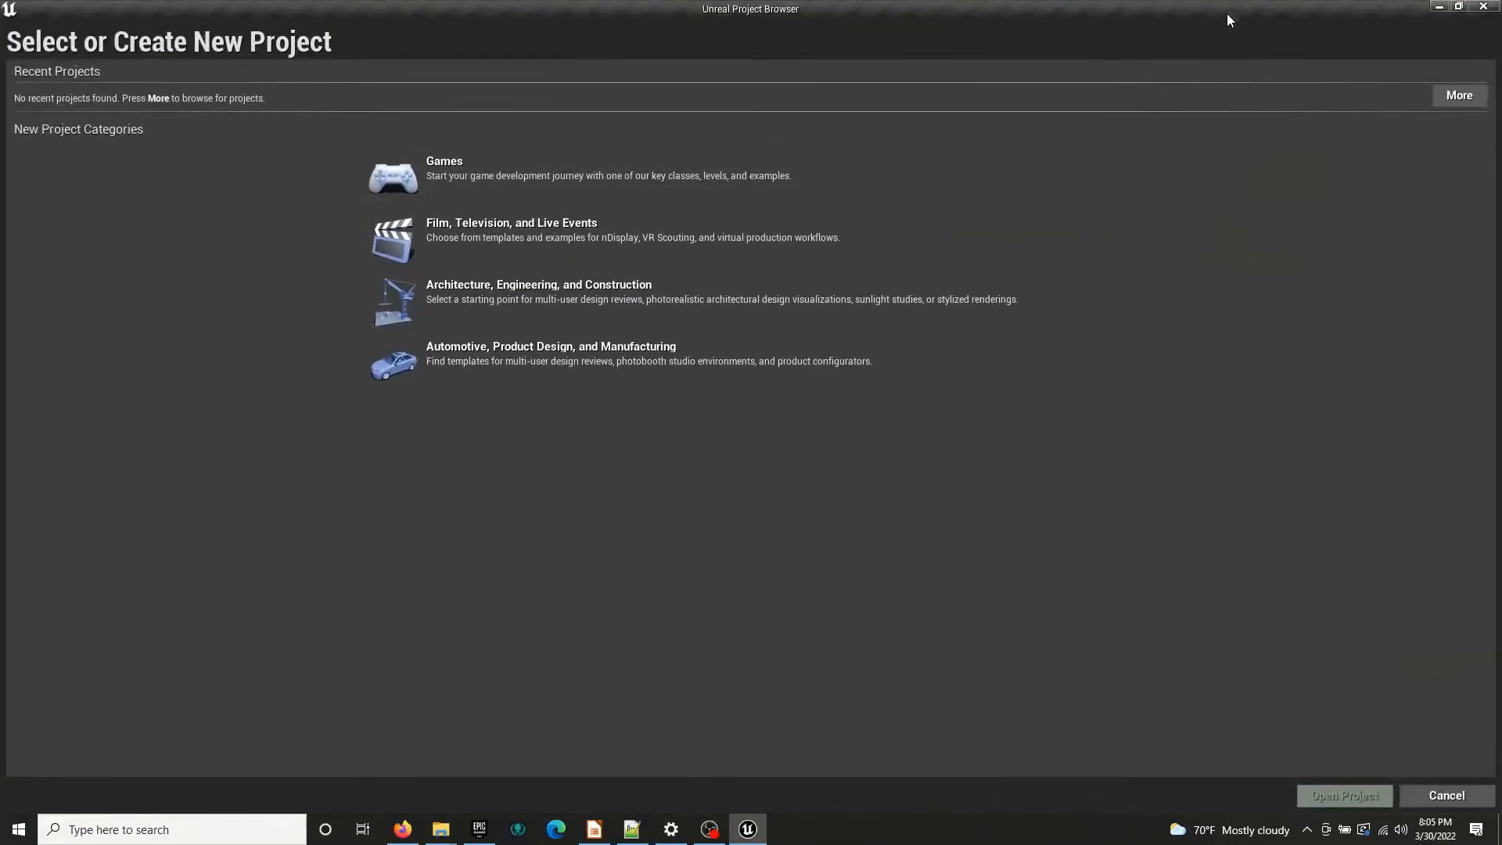
pyautogui.doubleClick(1228, 19)
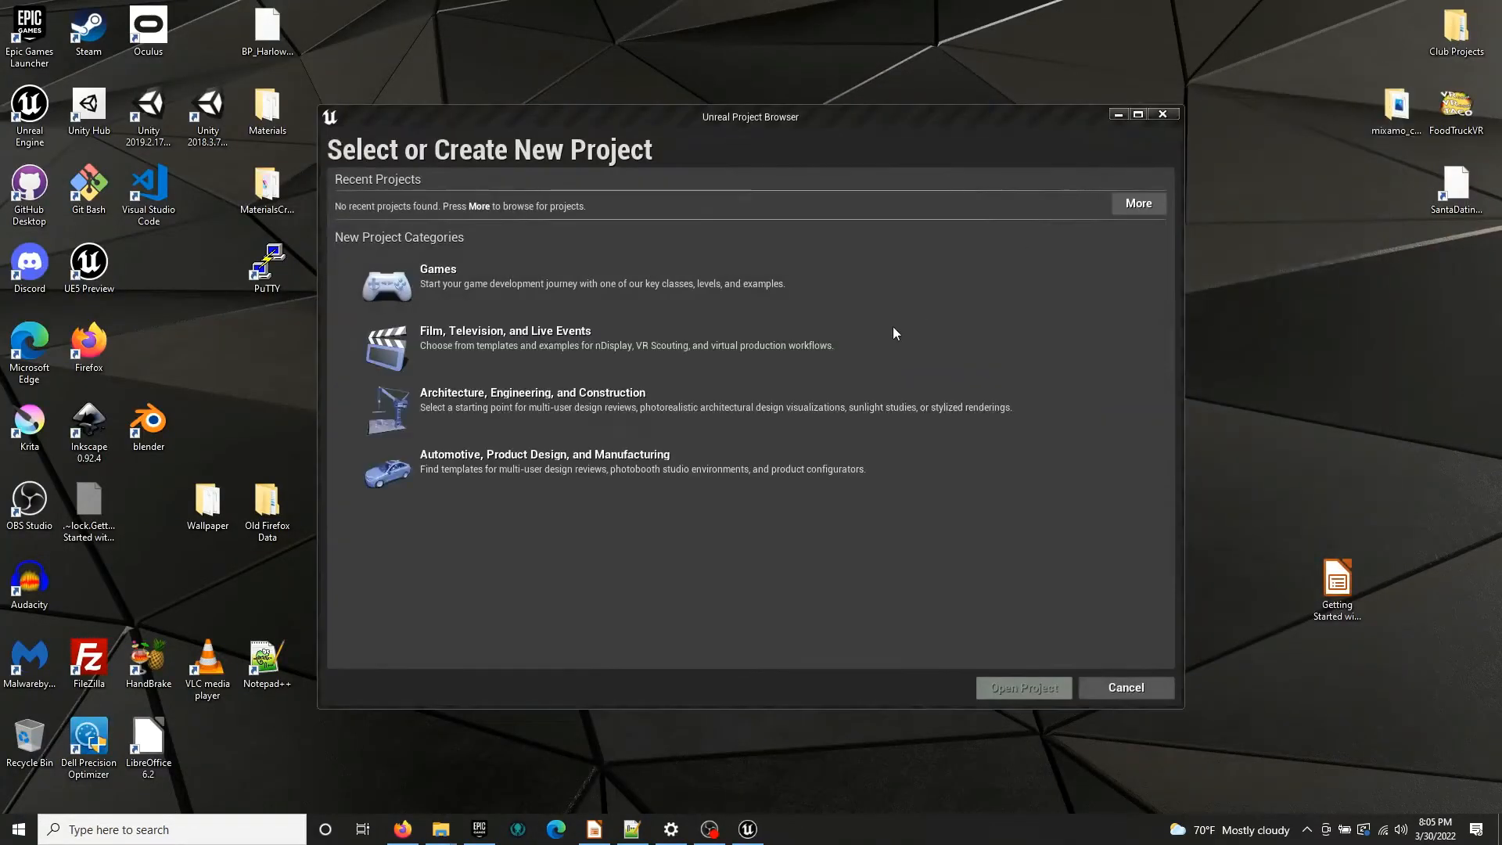
# Choose Games as the new project category and select the Blank template
pyautogui.moveTo(834, 118); pyautogui.dragTo(870, 102)
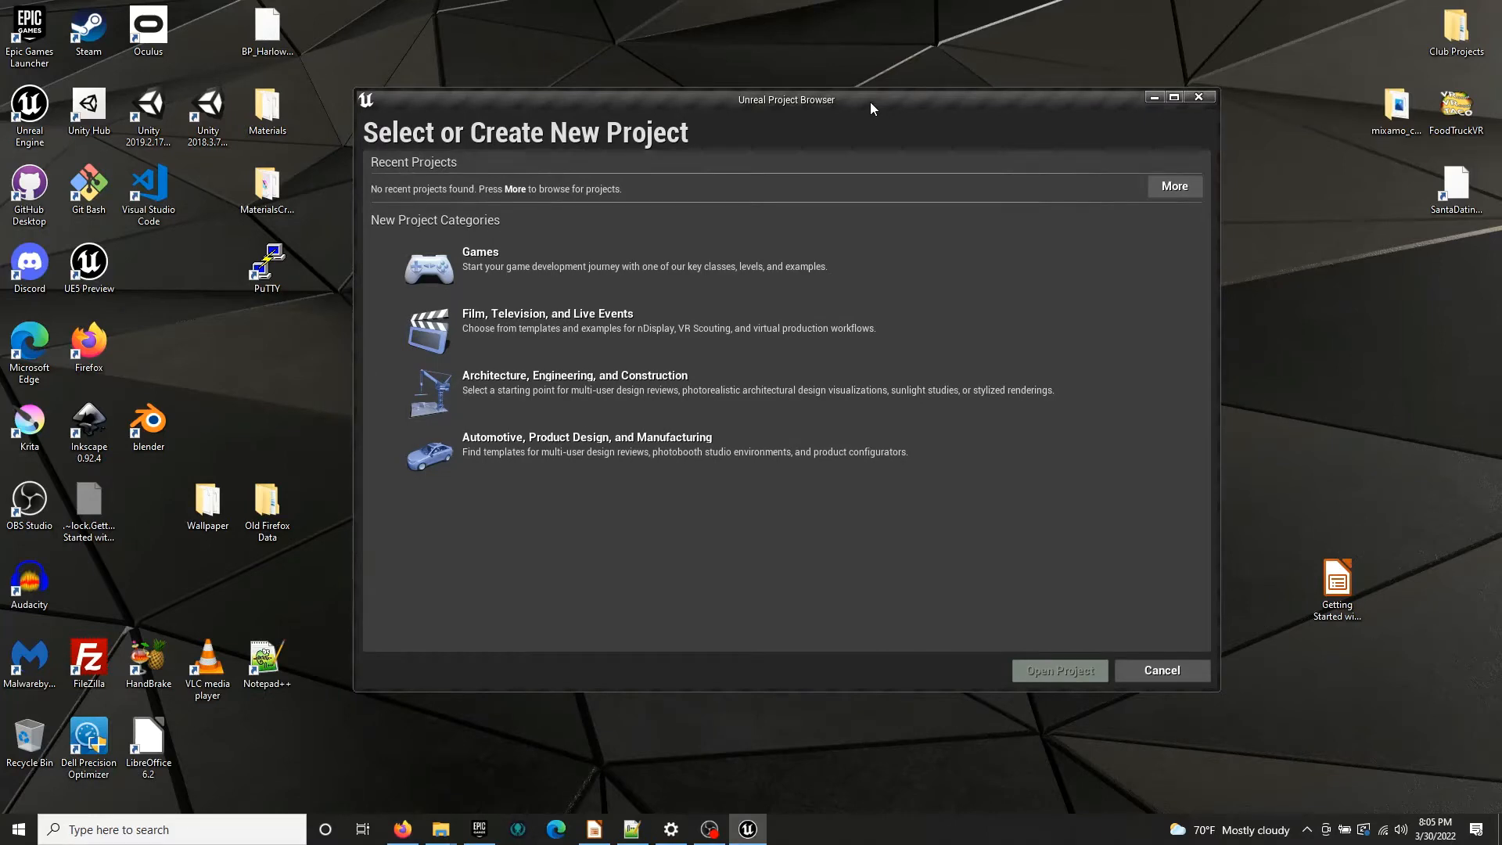
pyautogui.click(766, 278)
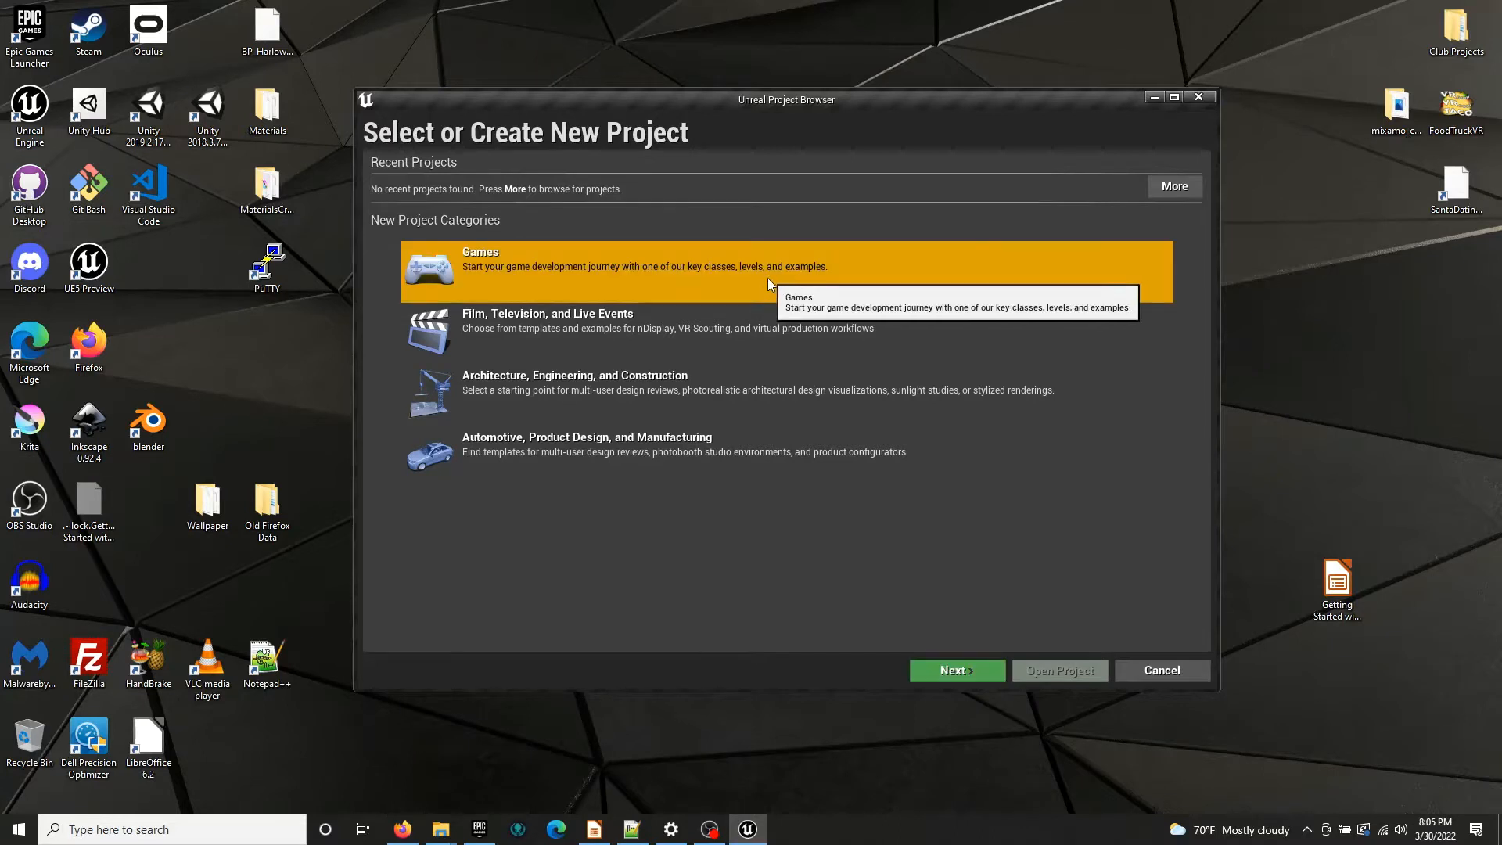
pyautogui.click(697, 335)
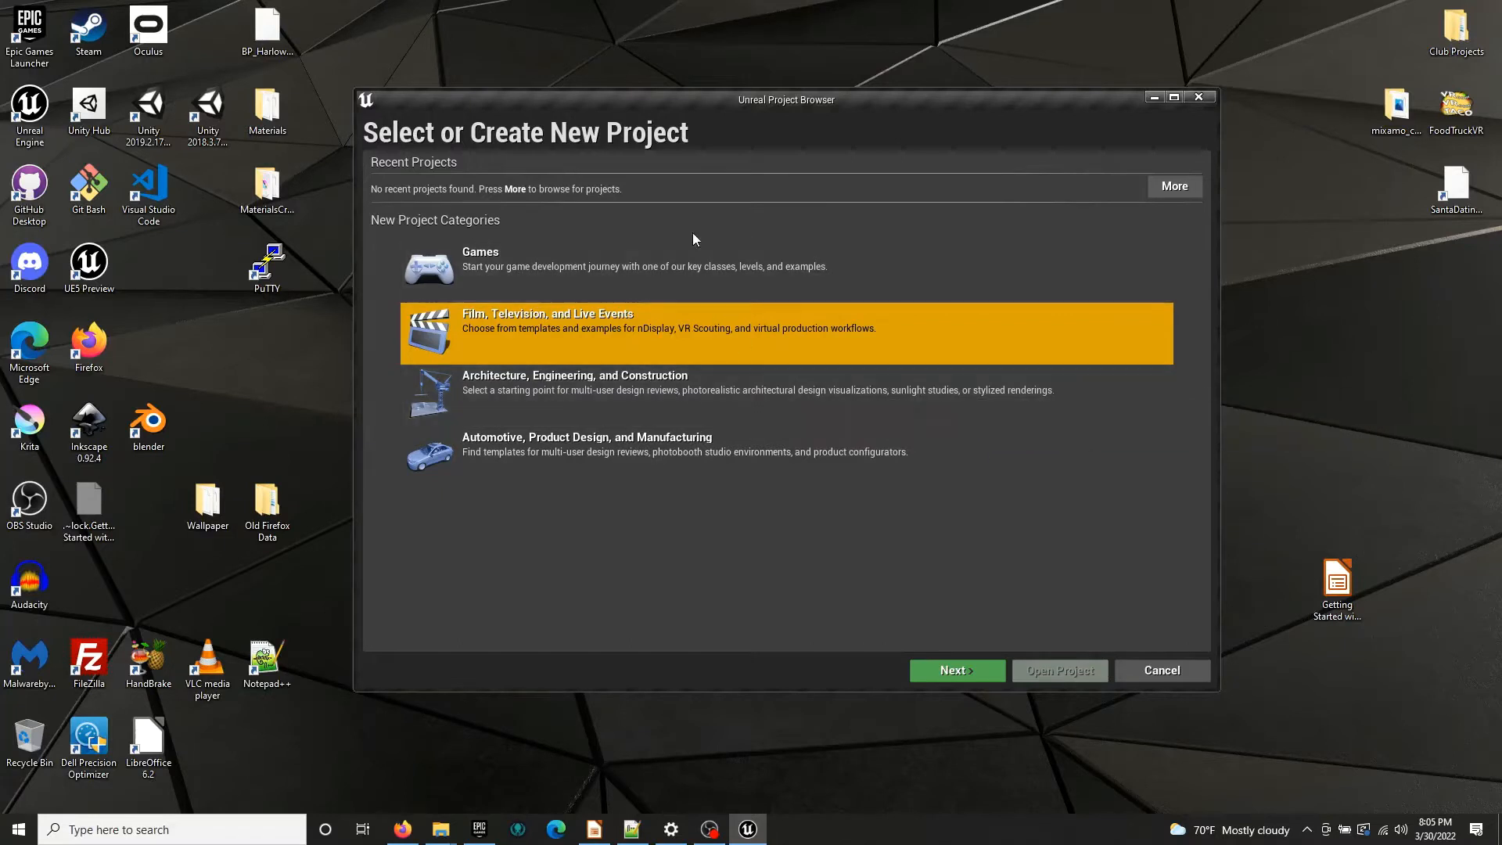
pyautogui.click(689, 258)
pyautogui.click(942, 674)
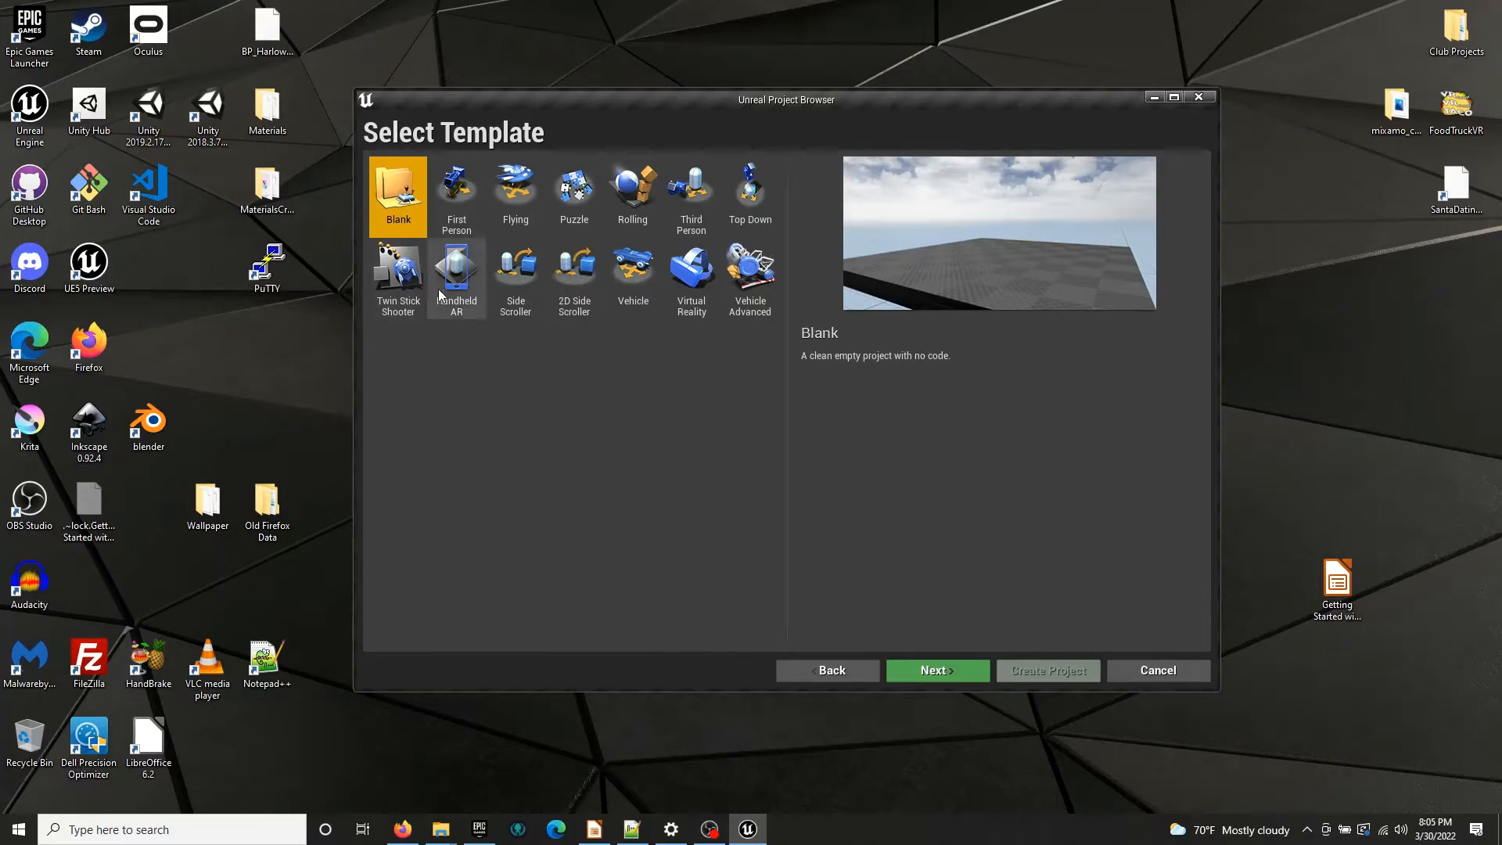
pyautogui.click(691, 275)
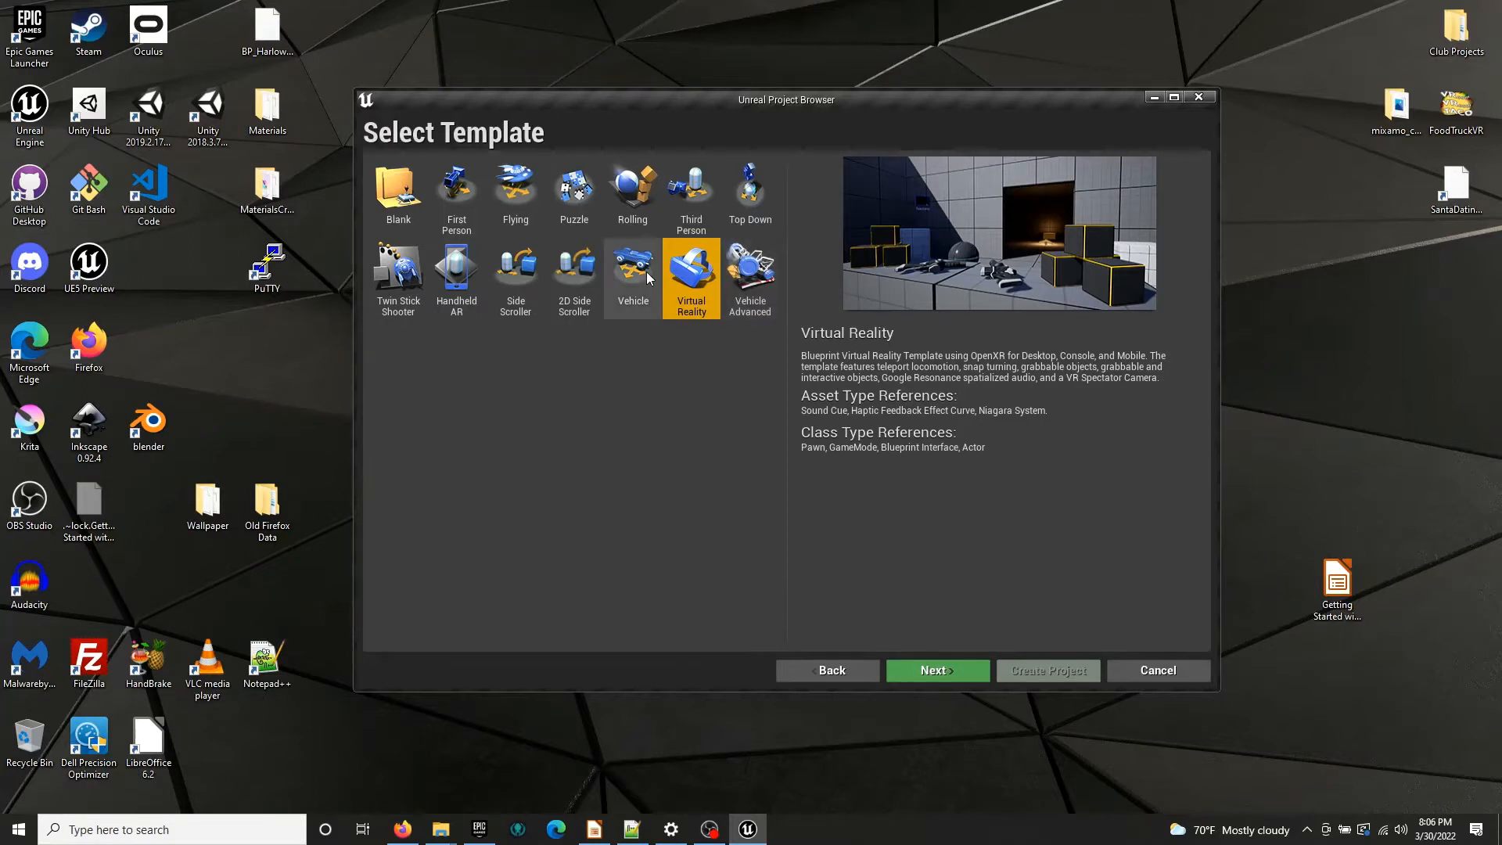
pyautogui.click(391, 188)
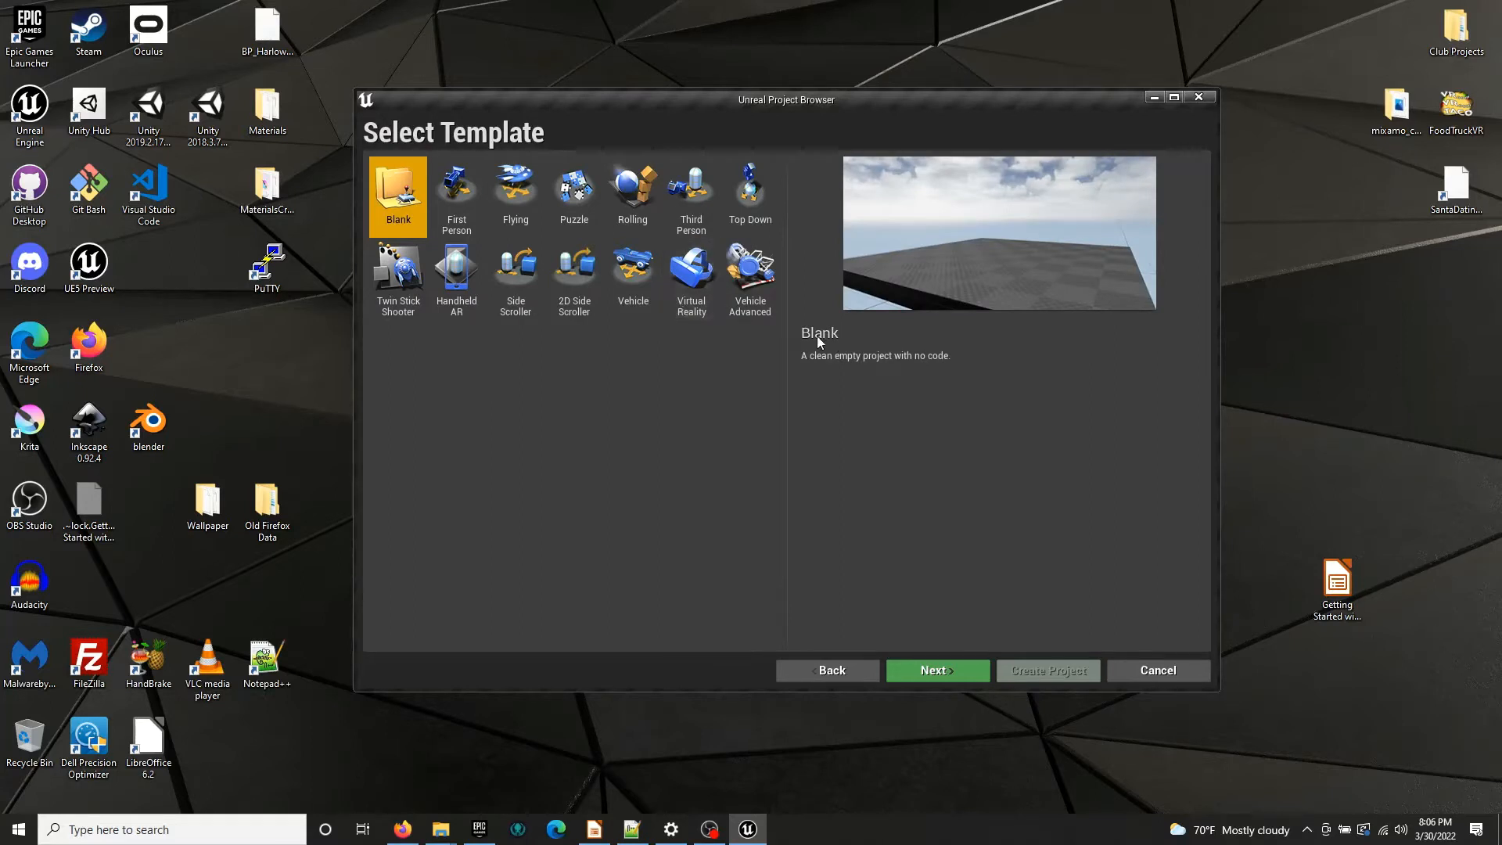
# Review the previews and descriptions of the game templates from First Person through Vehicle Advanced
pyautogui.click(444, 201)
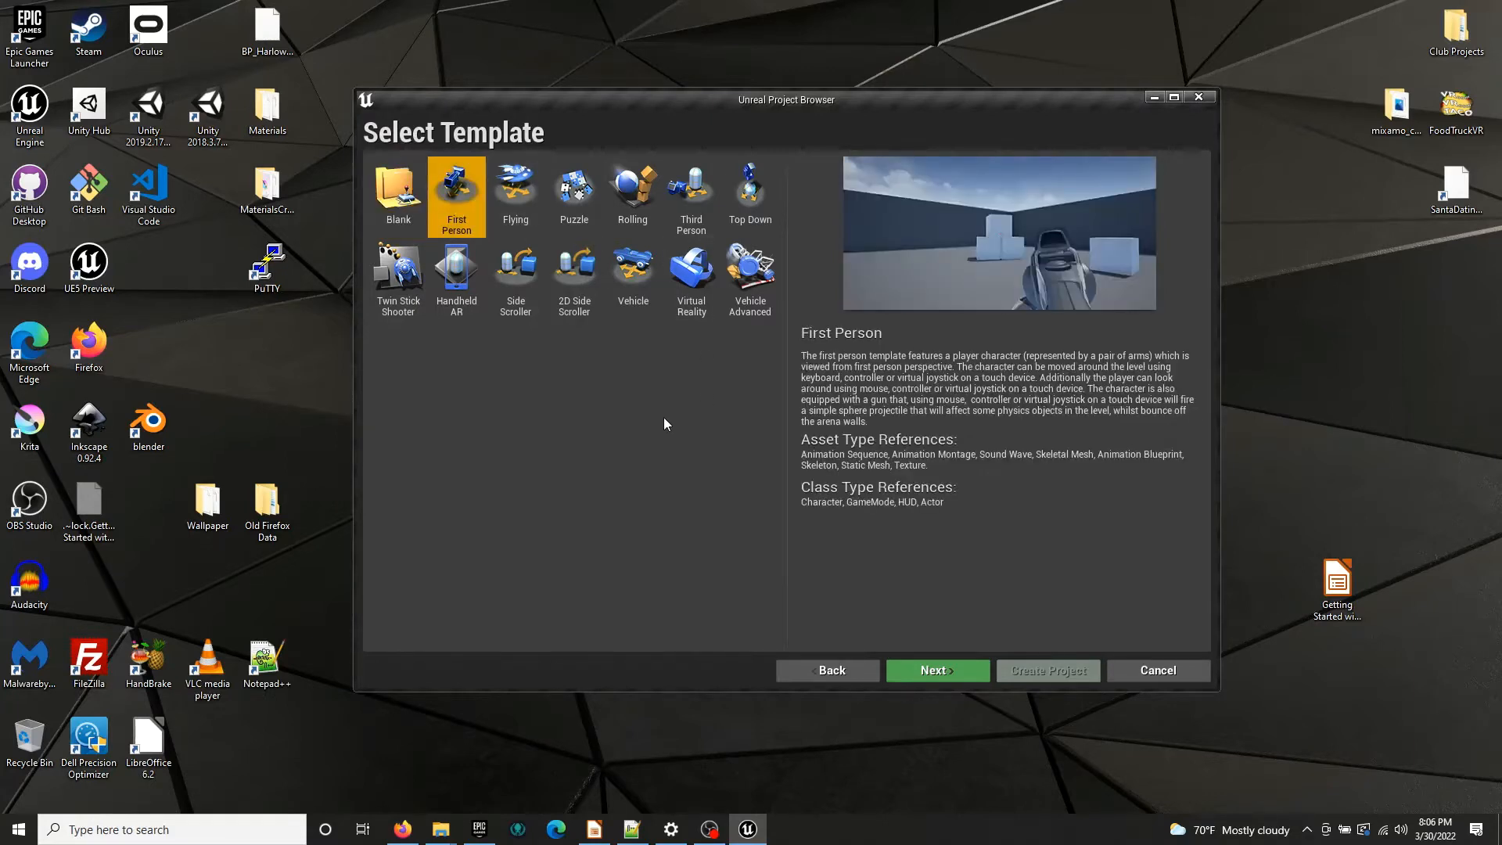
pyautogui.click(528, 195)
pyautogui.click(568, 194)
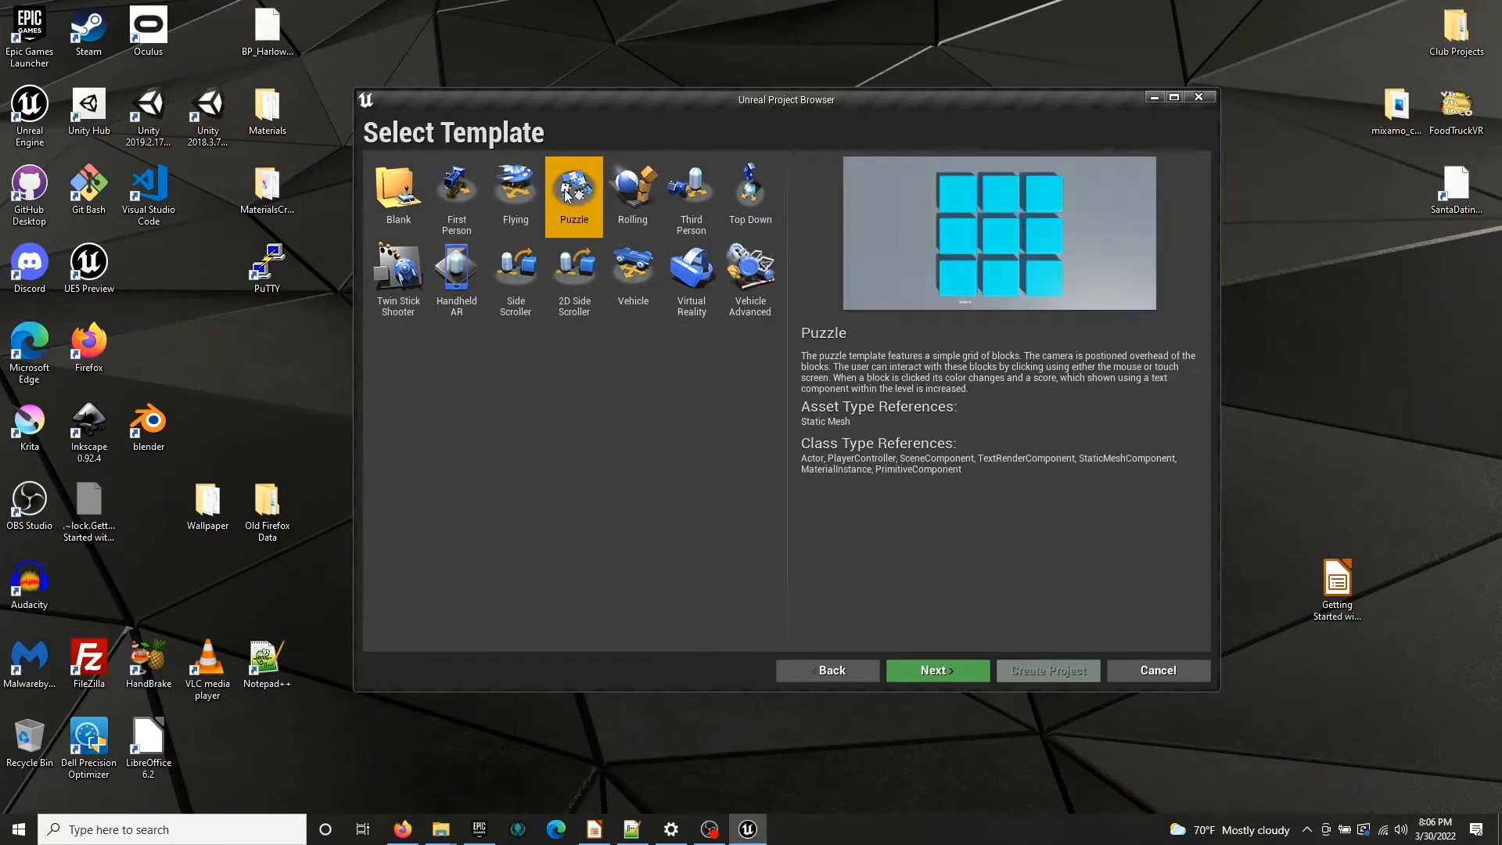
pyautogui.click(613, 198)
pyautogui.click(704, 197)
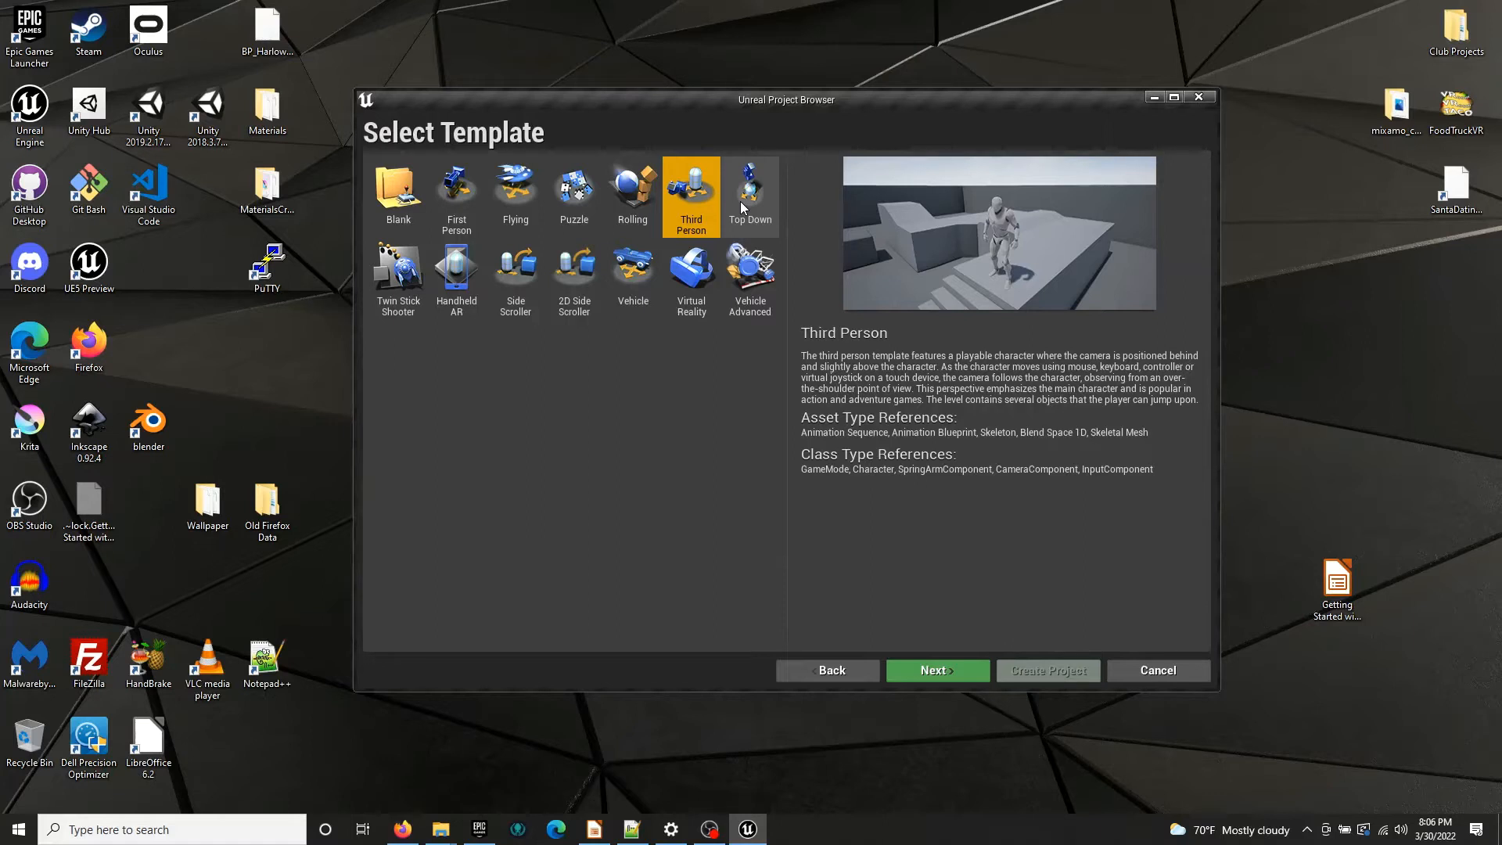
pyautogui.click(743, 207)
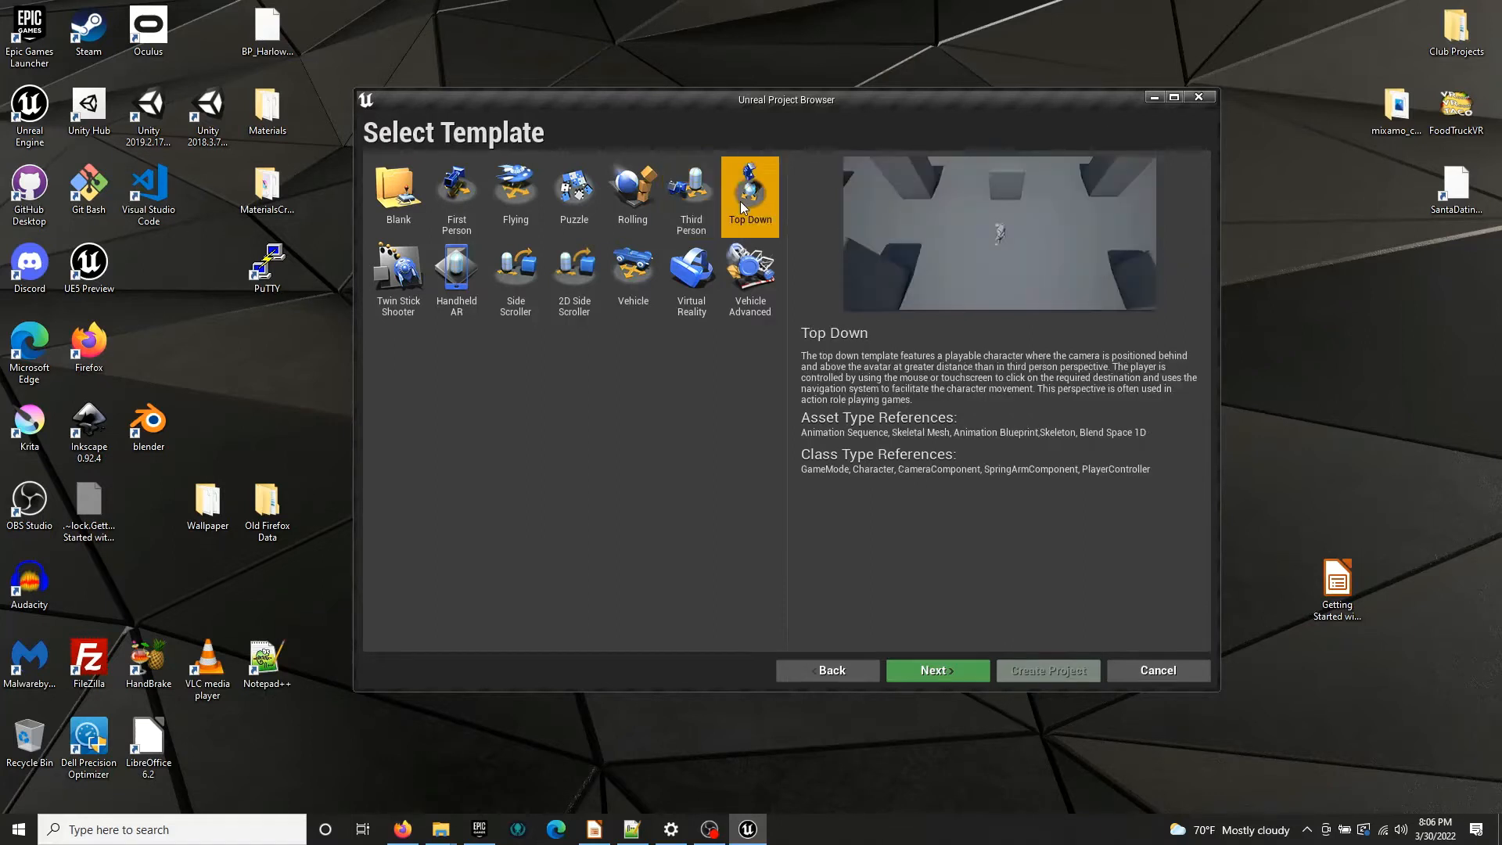
pyautogui.click(409, 272)
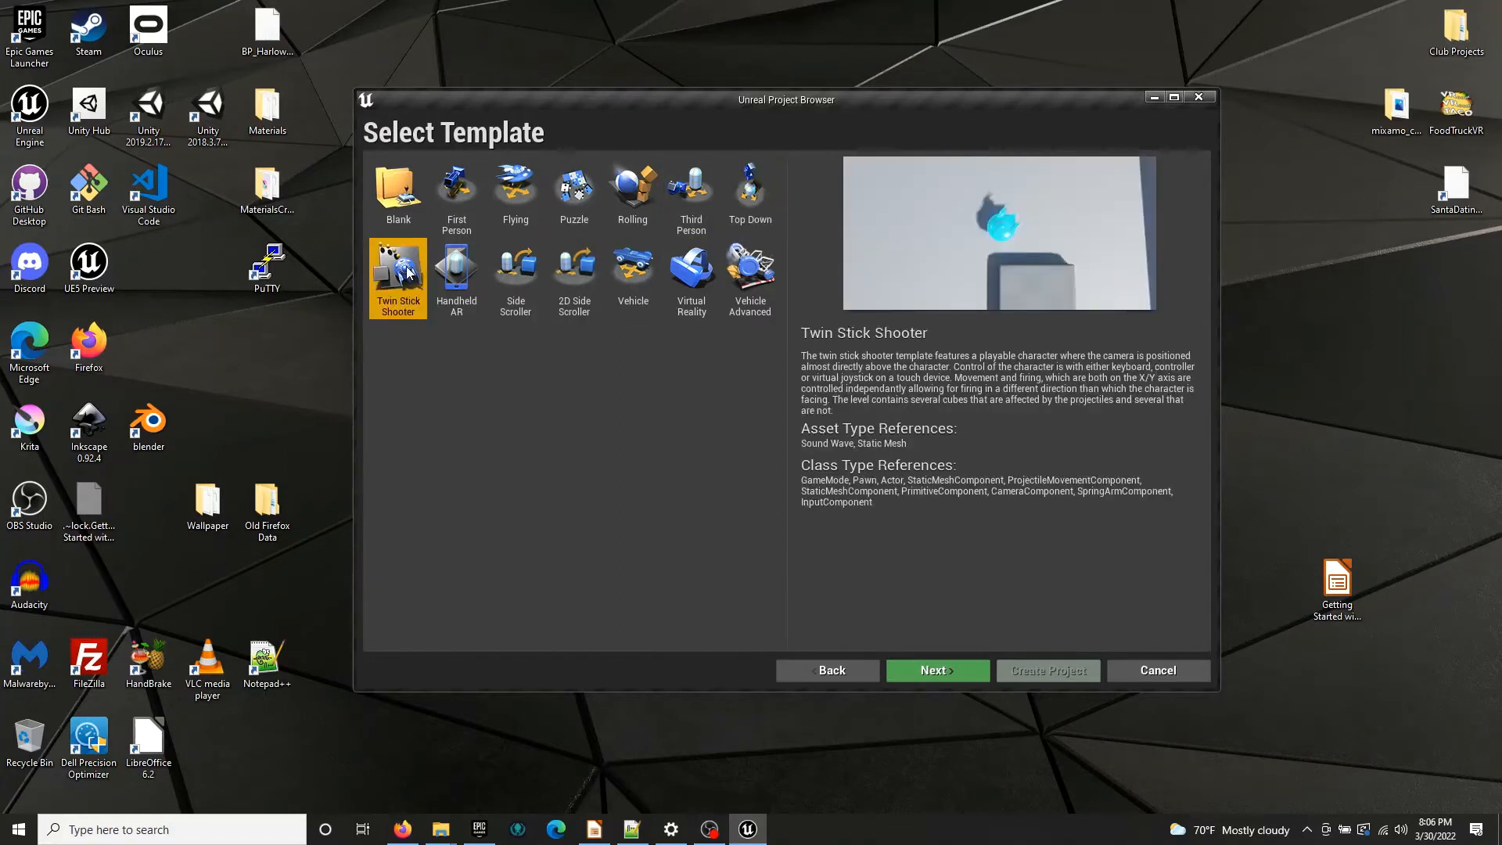
pyautogui.click(460, 275)
pyautogui.click(516, 282)
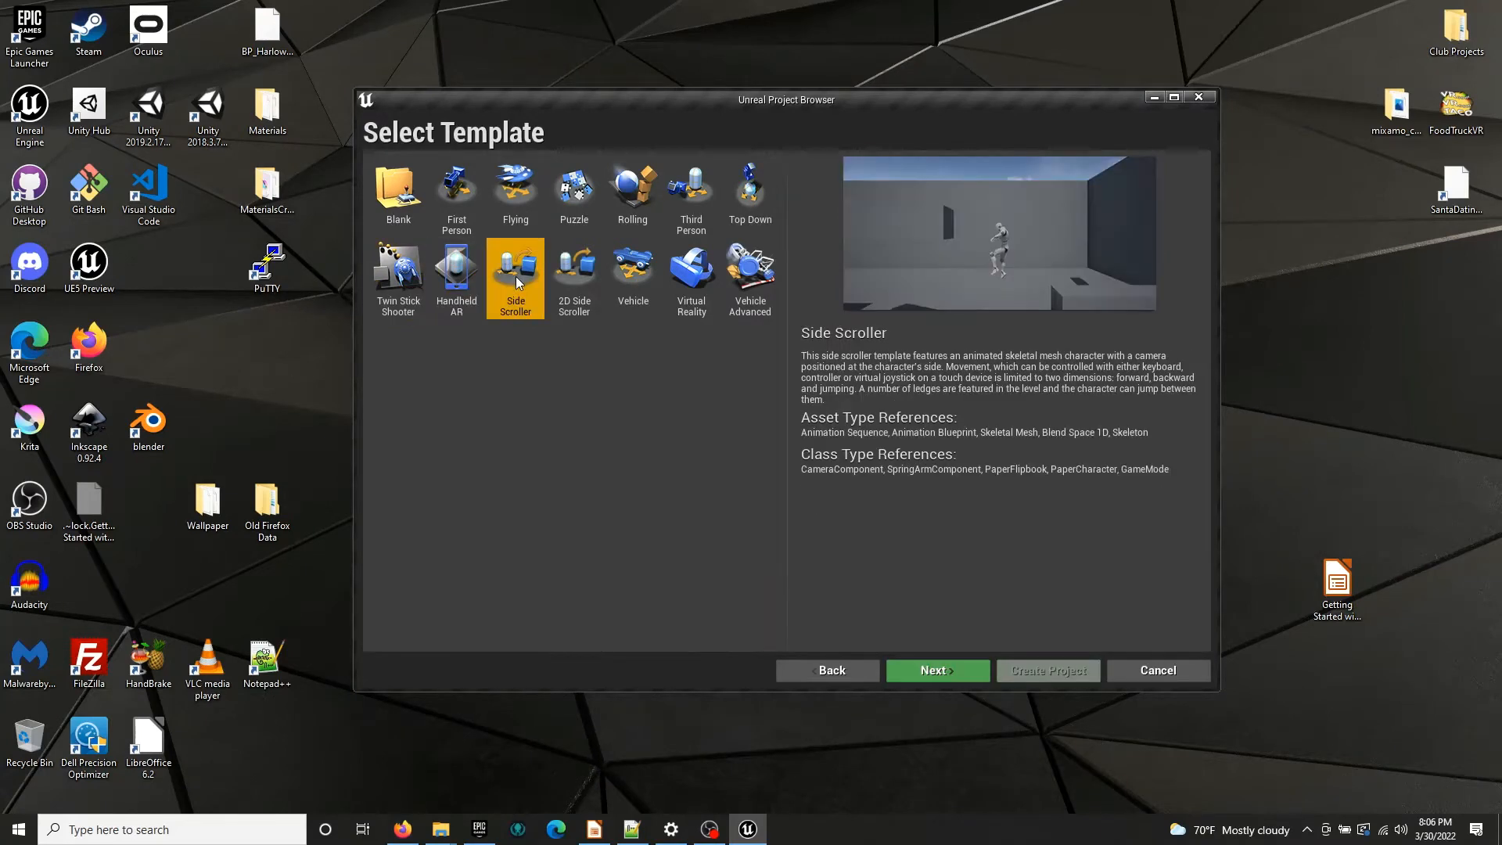
pyautogui.click(576, 267)
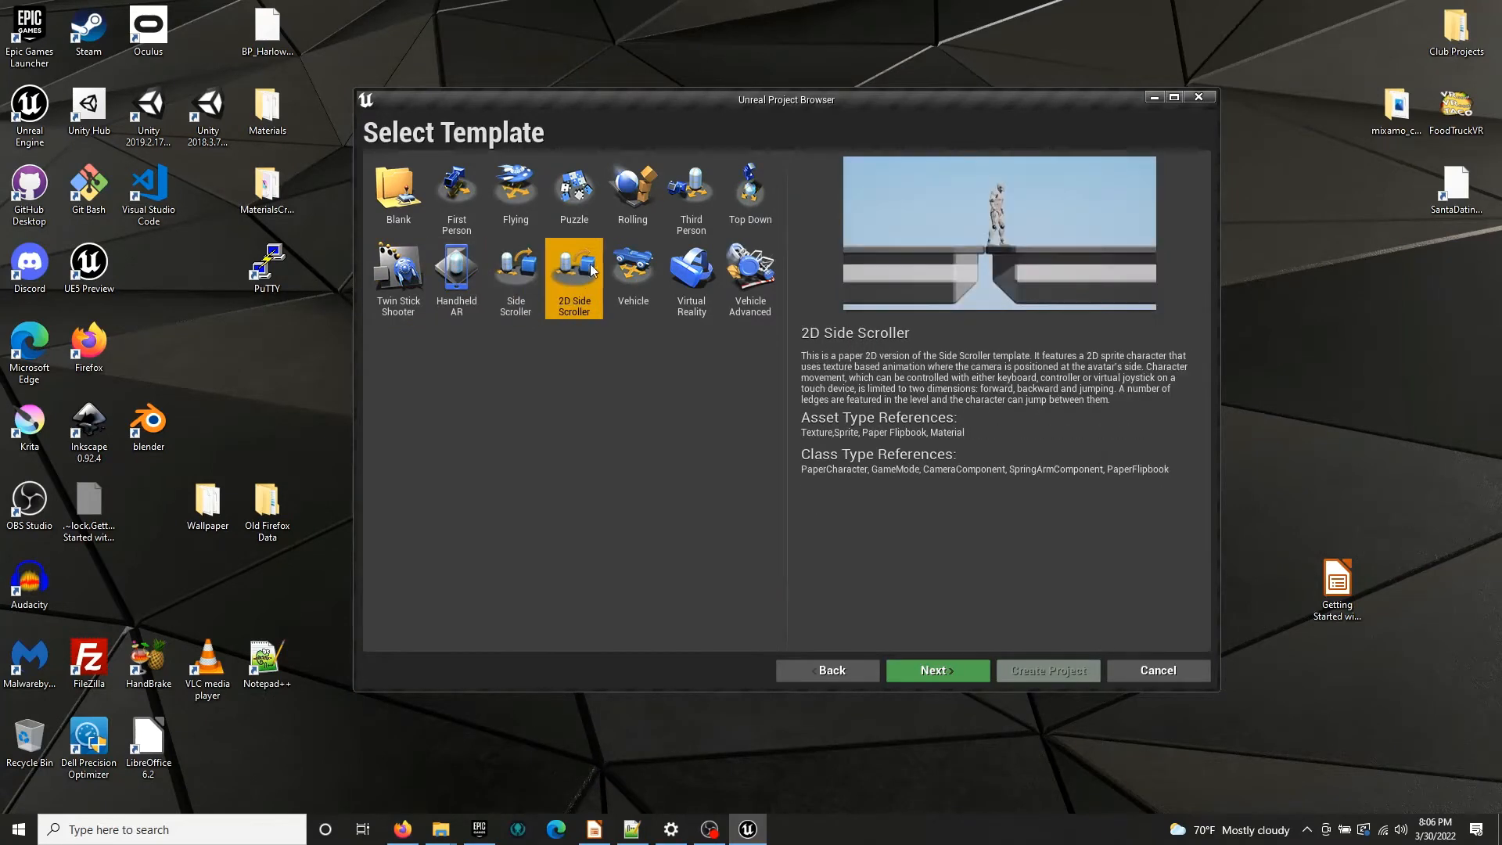
pyautogui.click(648, 271)
pyautogui.click(689, 274)
pyautogui.click(744, 274)
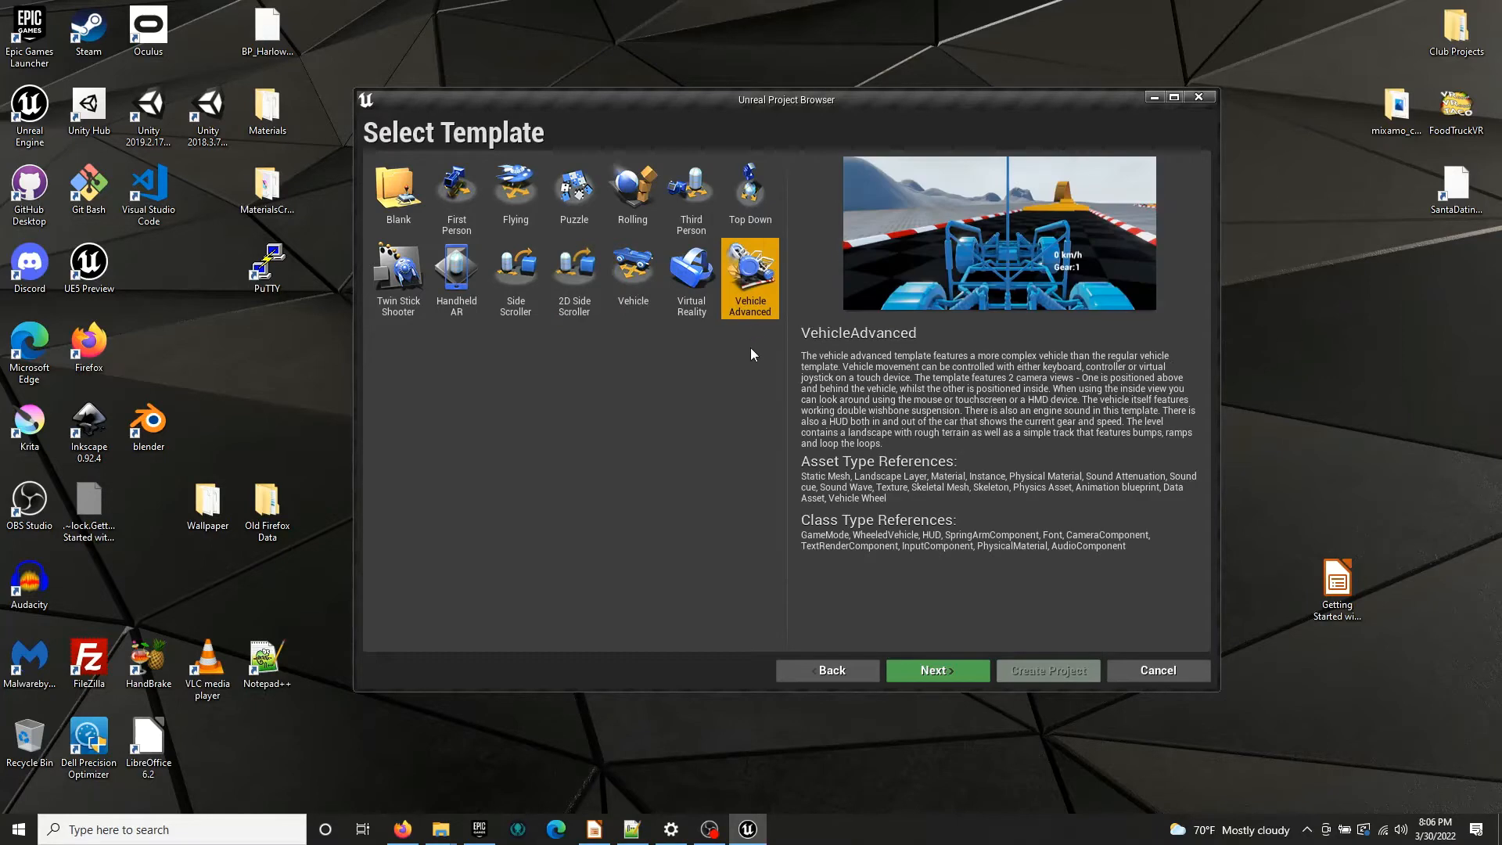
# Choose the Third Person template and proceed to the project settings
pyautogui.click(398, 194)
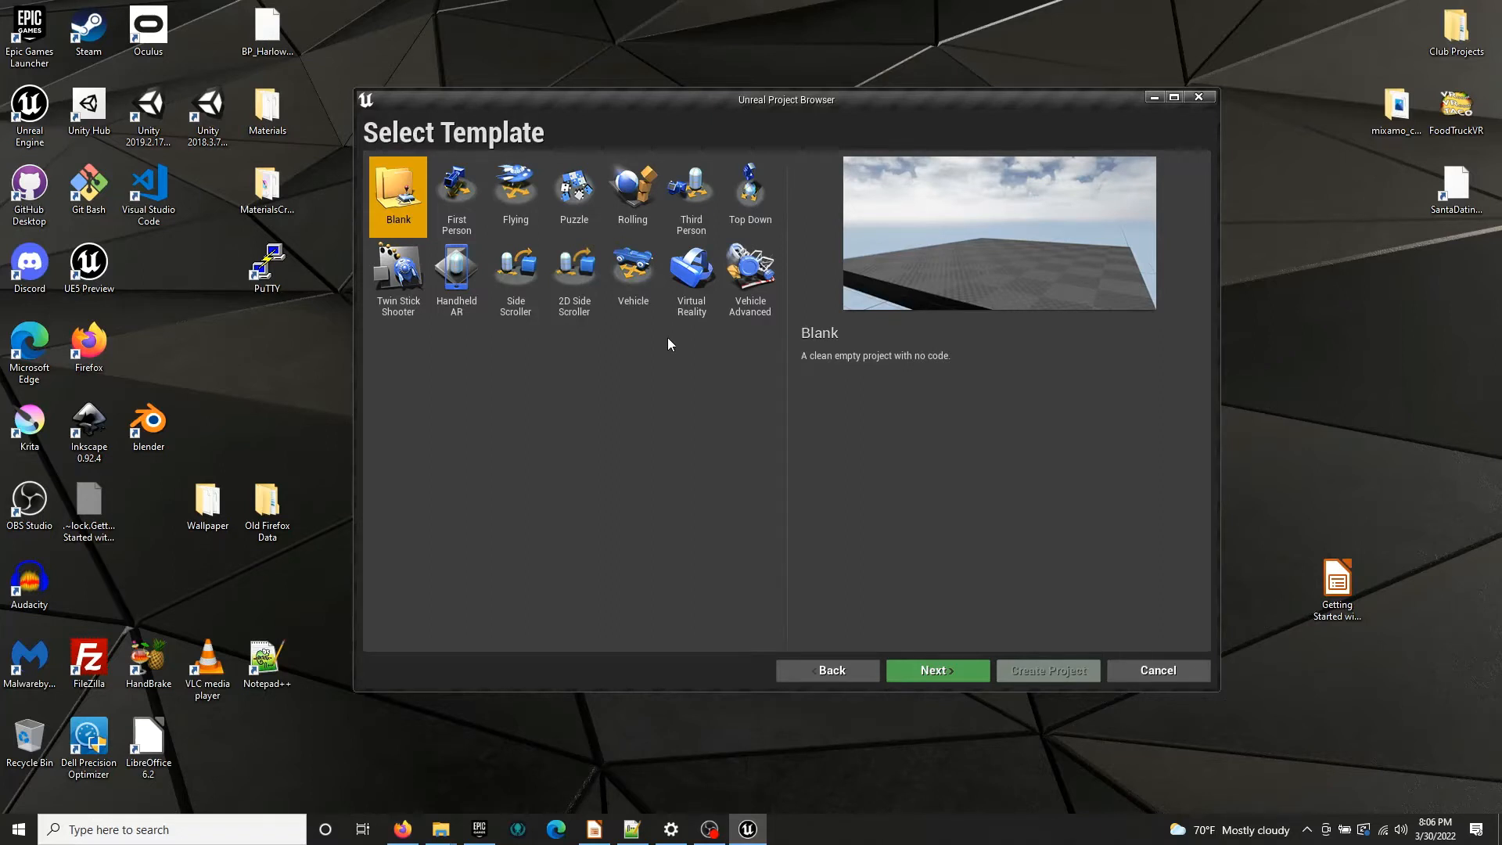
pyautogui.moveTo(797, 101); pyautogui.dragTo(848, 93)
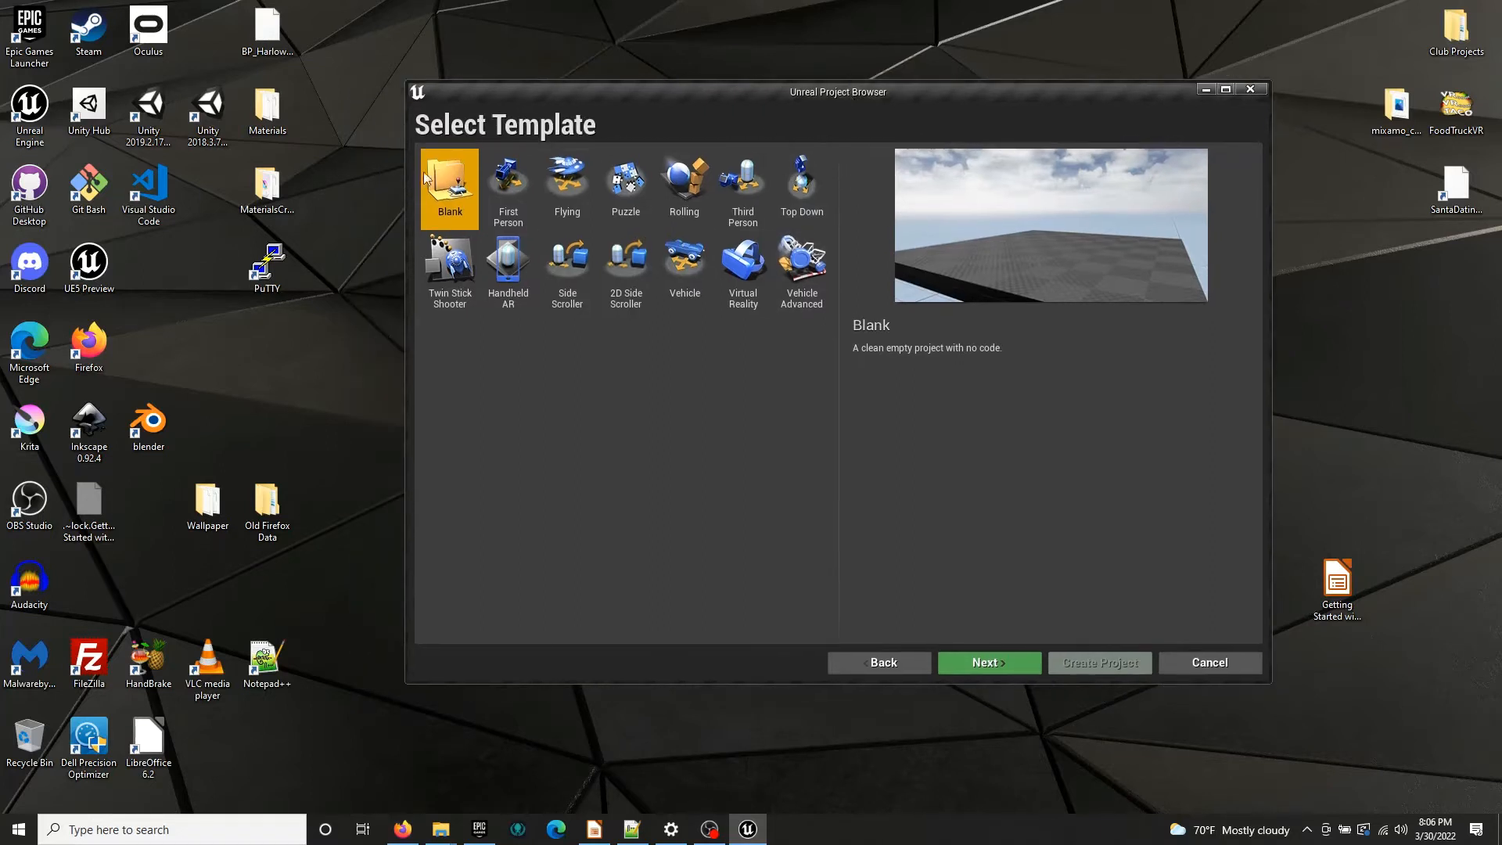
pyautogui.click(802, 187)
pyautogui.click(763, 190)
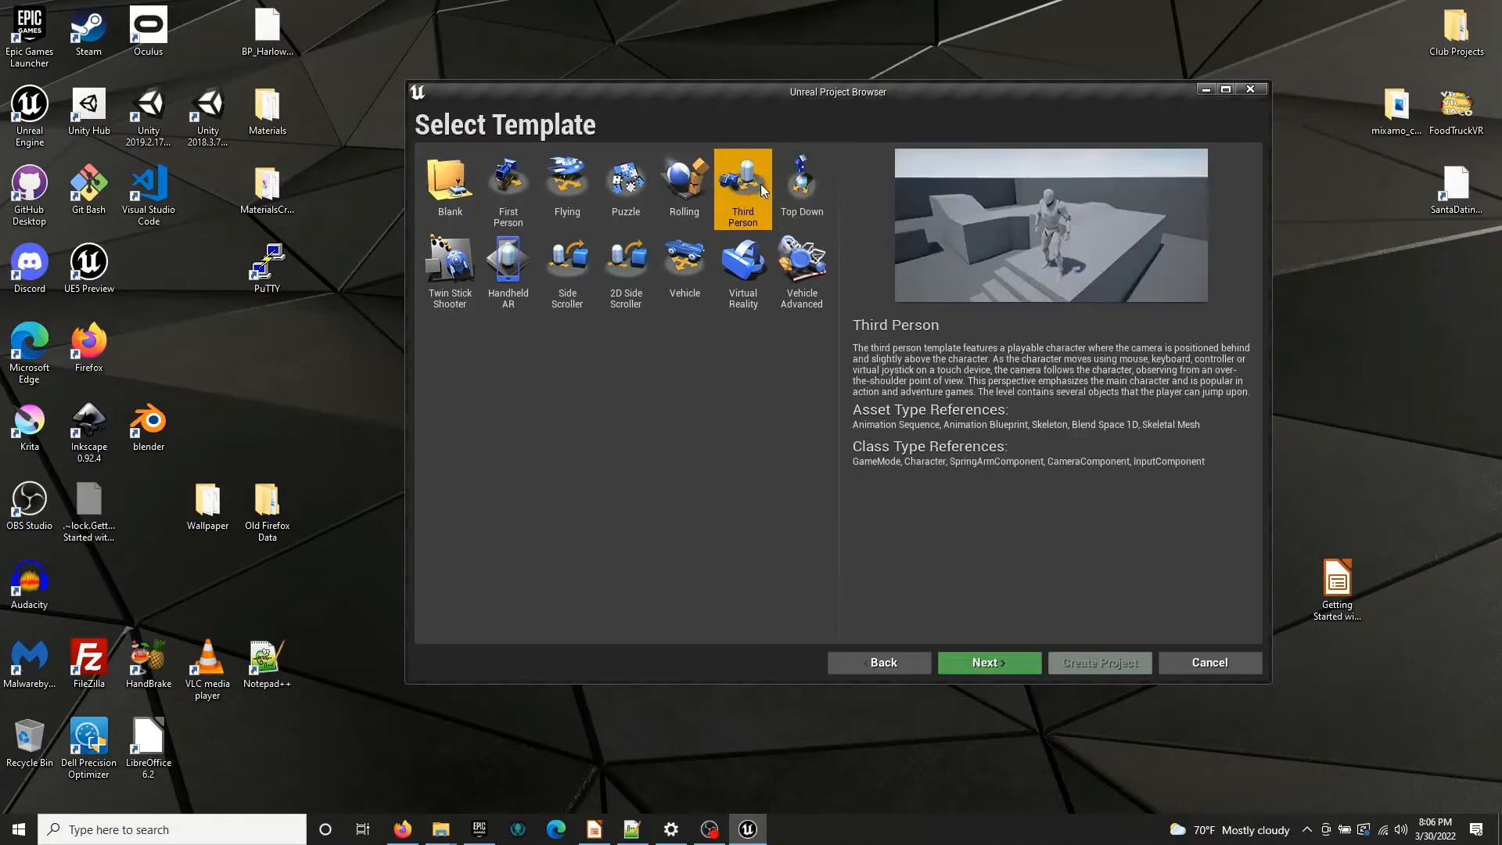
pyautogui.click(991, 662)
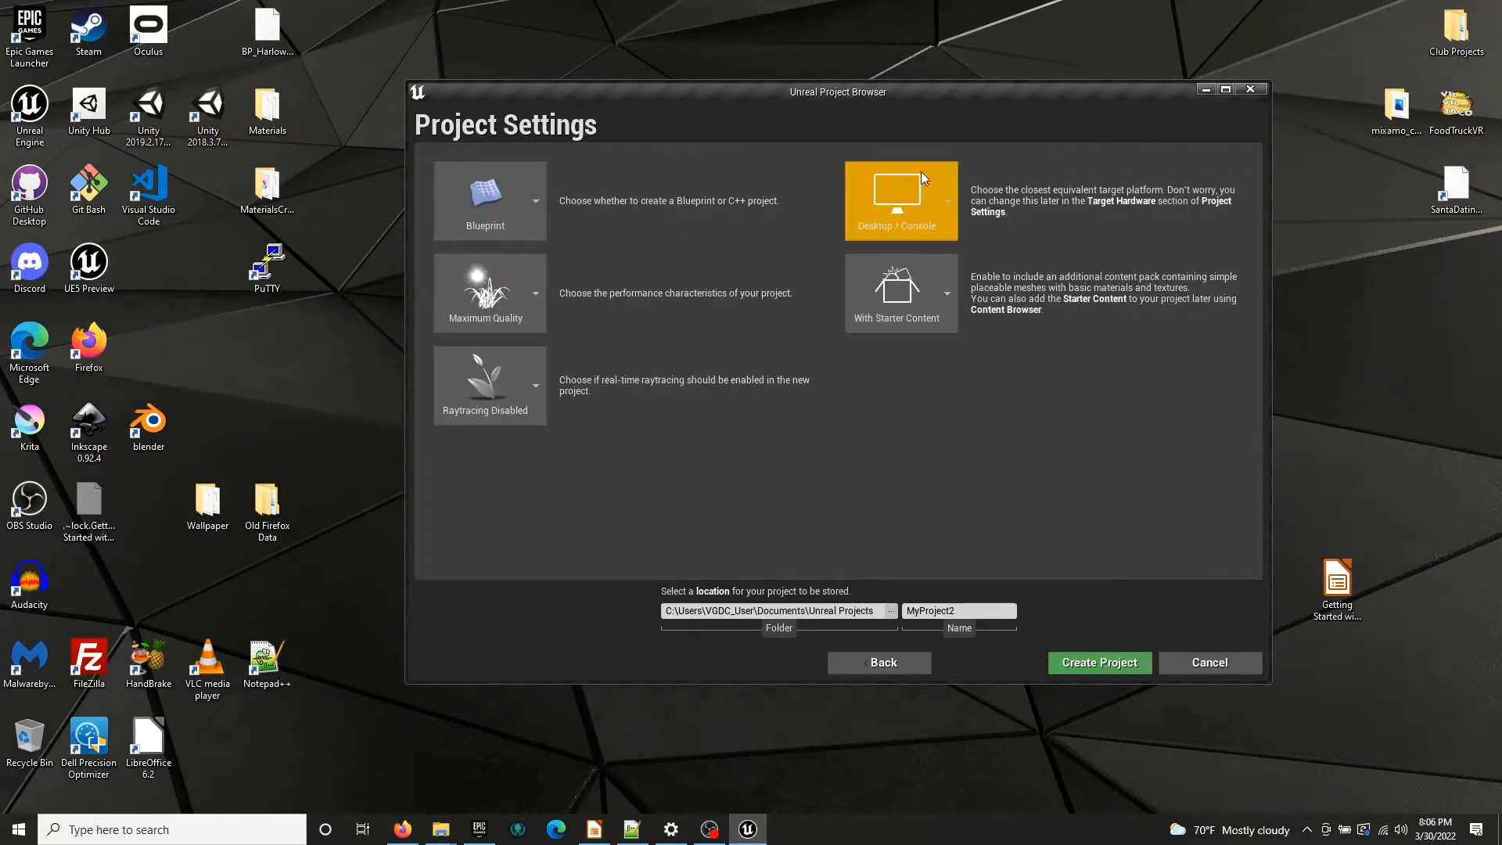
# Examine the available options for target platform, raytracing and Blueprint or C++ in the project settings, leaving the defaults
pyautogui.click(902, 195)
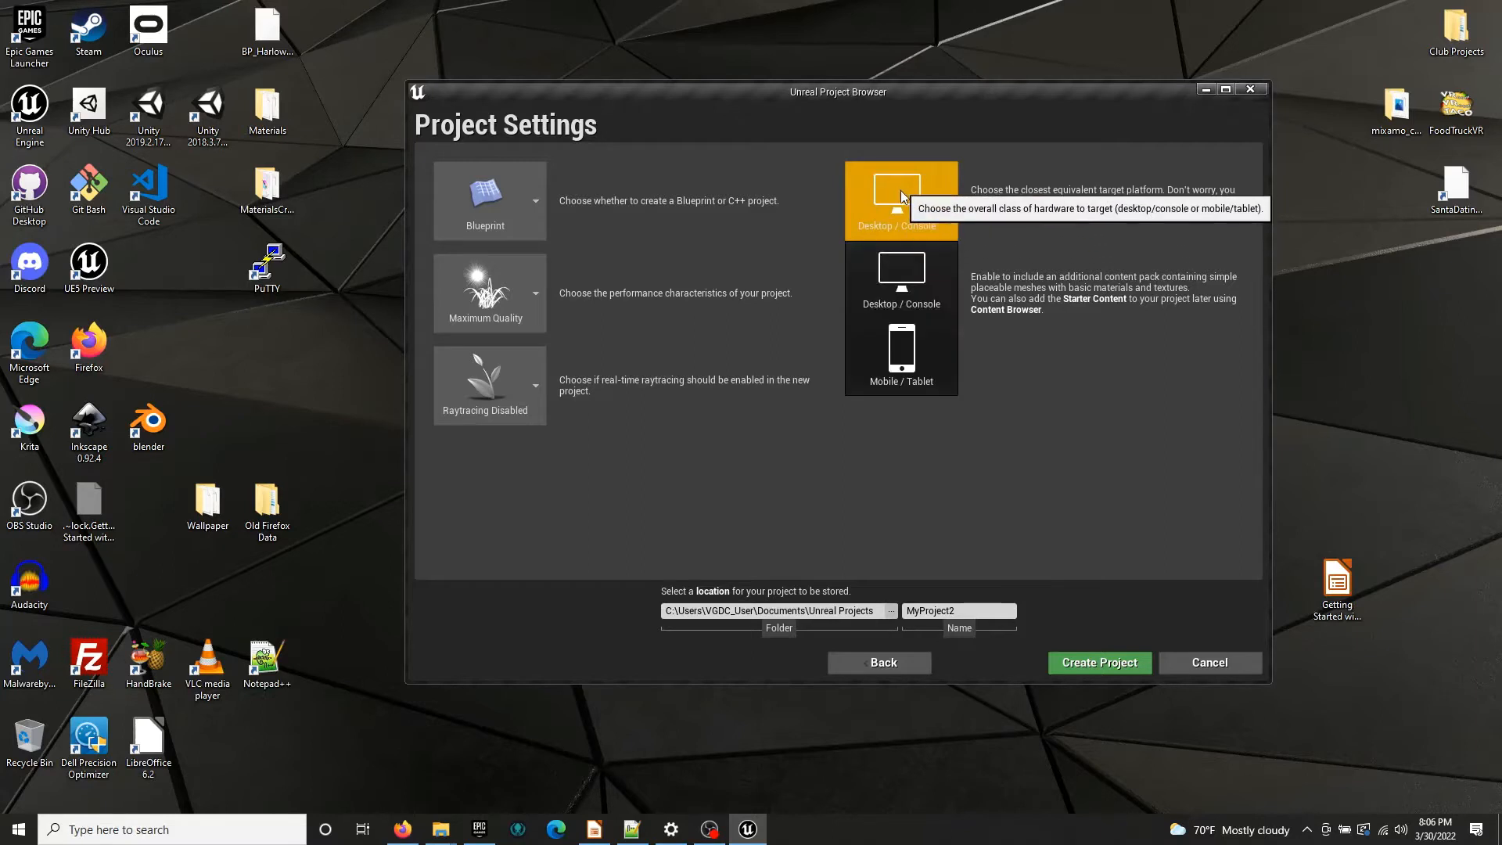
pyautogui.click(902, 195)
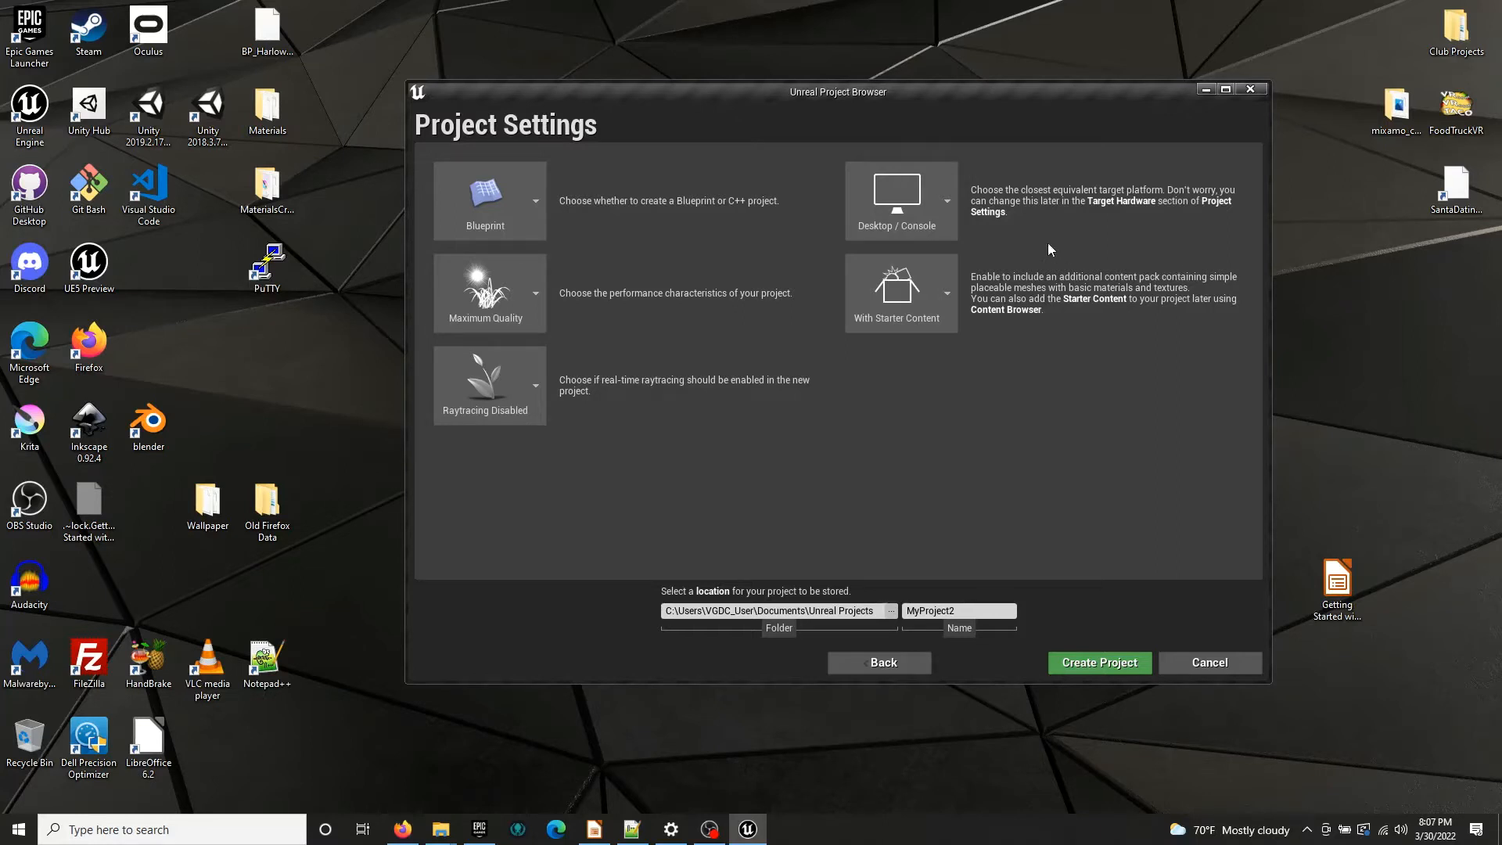
pyautogui.click(493, 394)
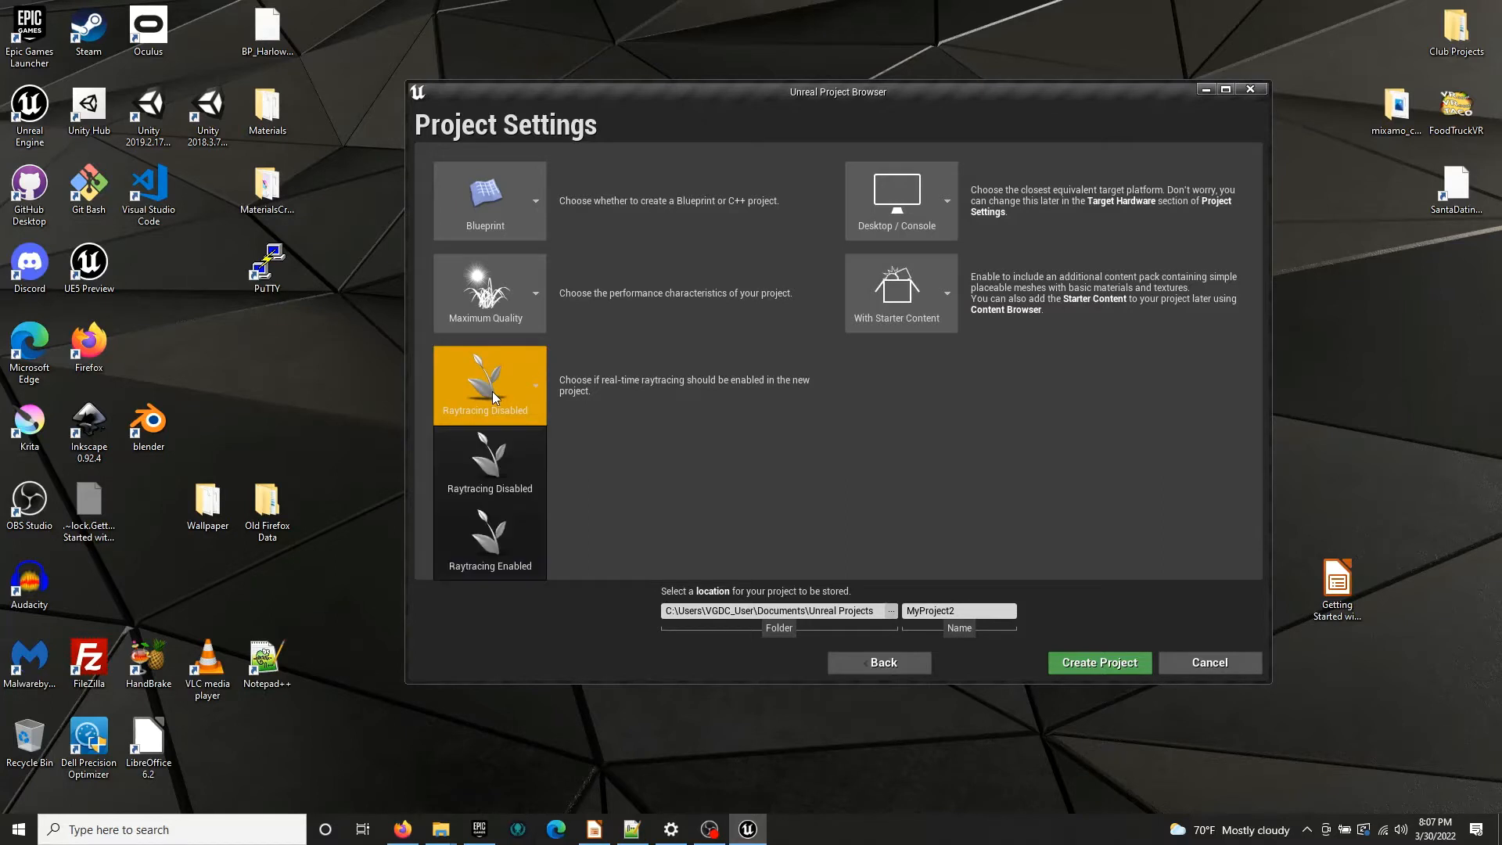
pyautogui.click(494, 394)
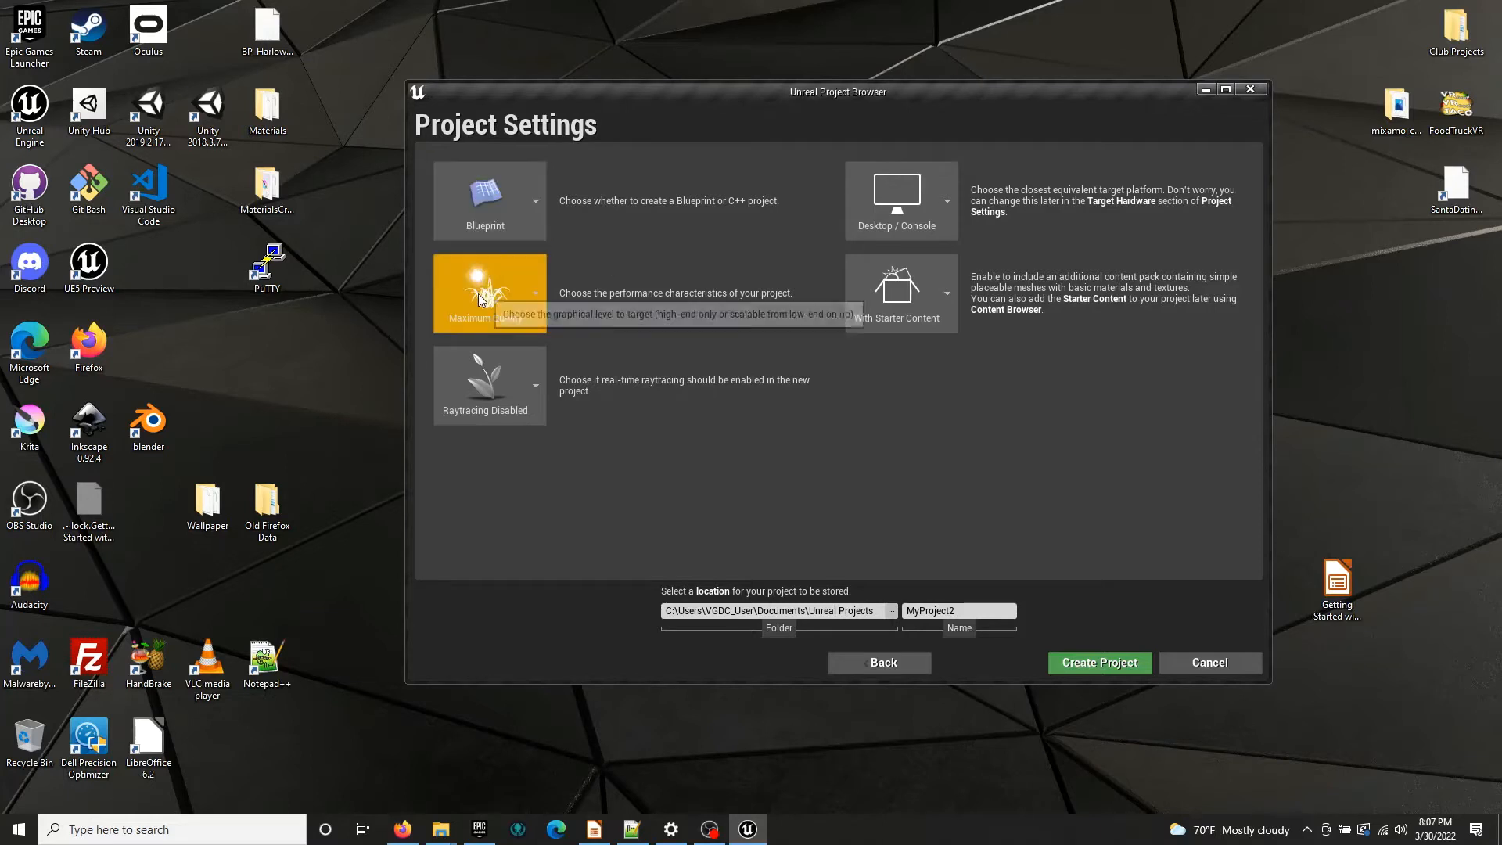
pyautogui.click(500, 201)
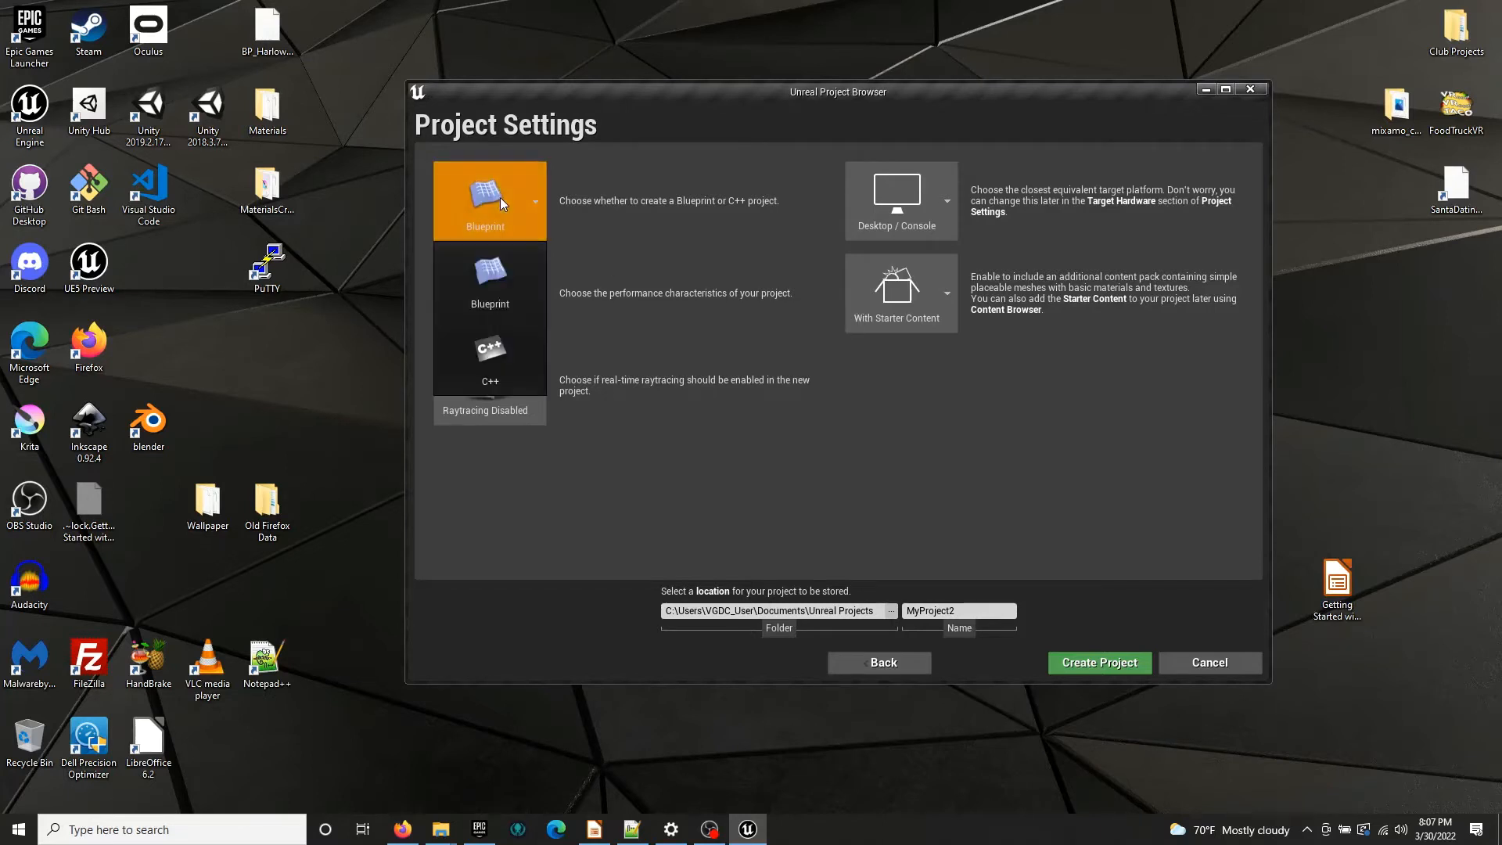
pyautogui.click(500, 201)
pyautogui.click(500, 201)
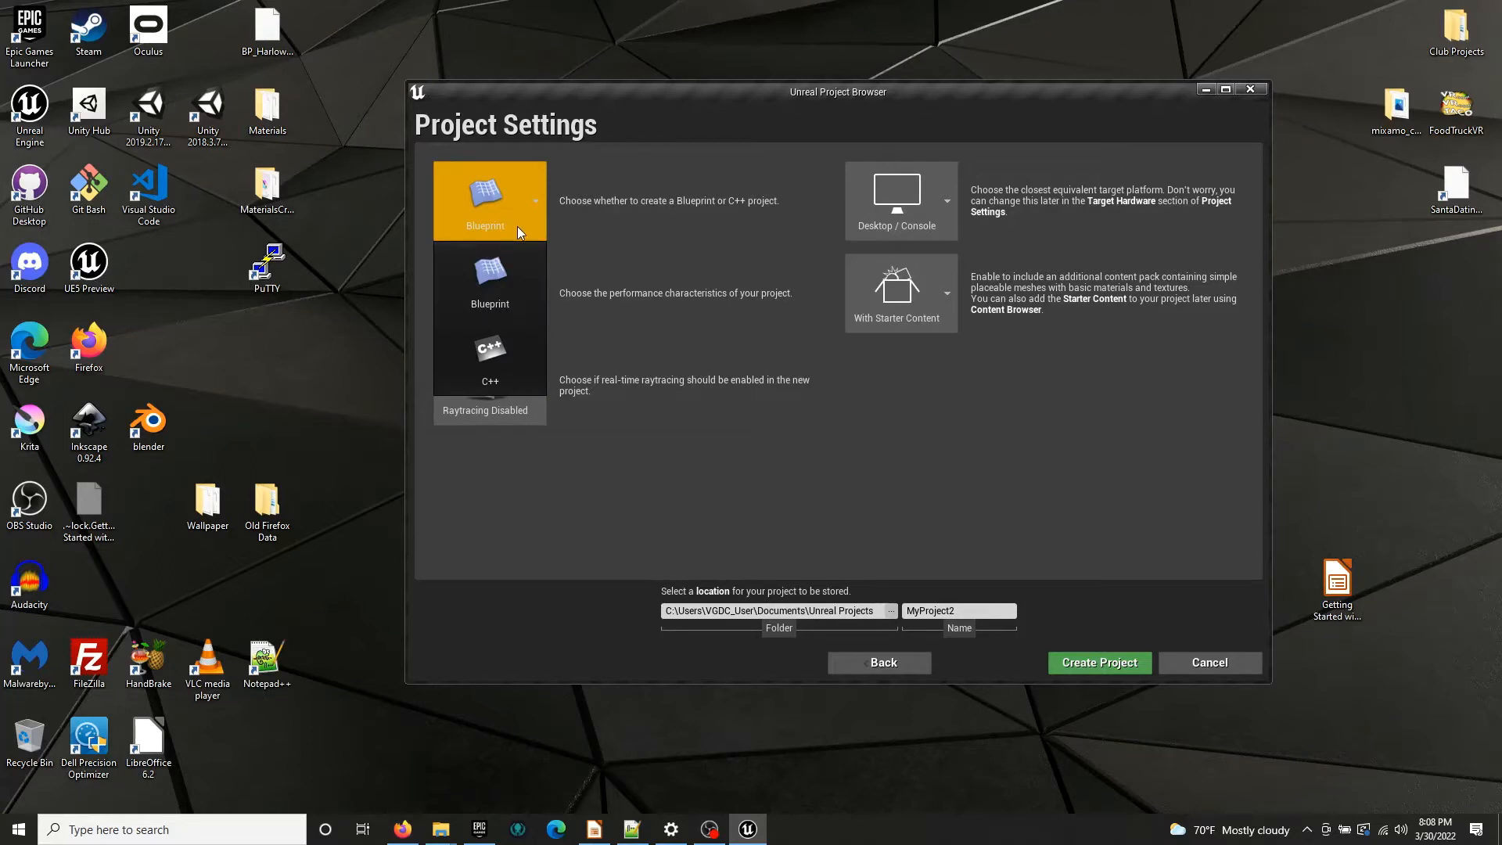
pyautogui.click(500, 181)
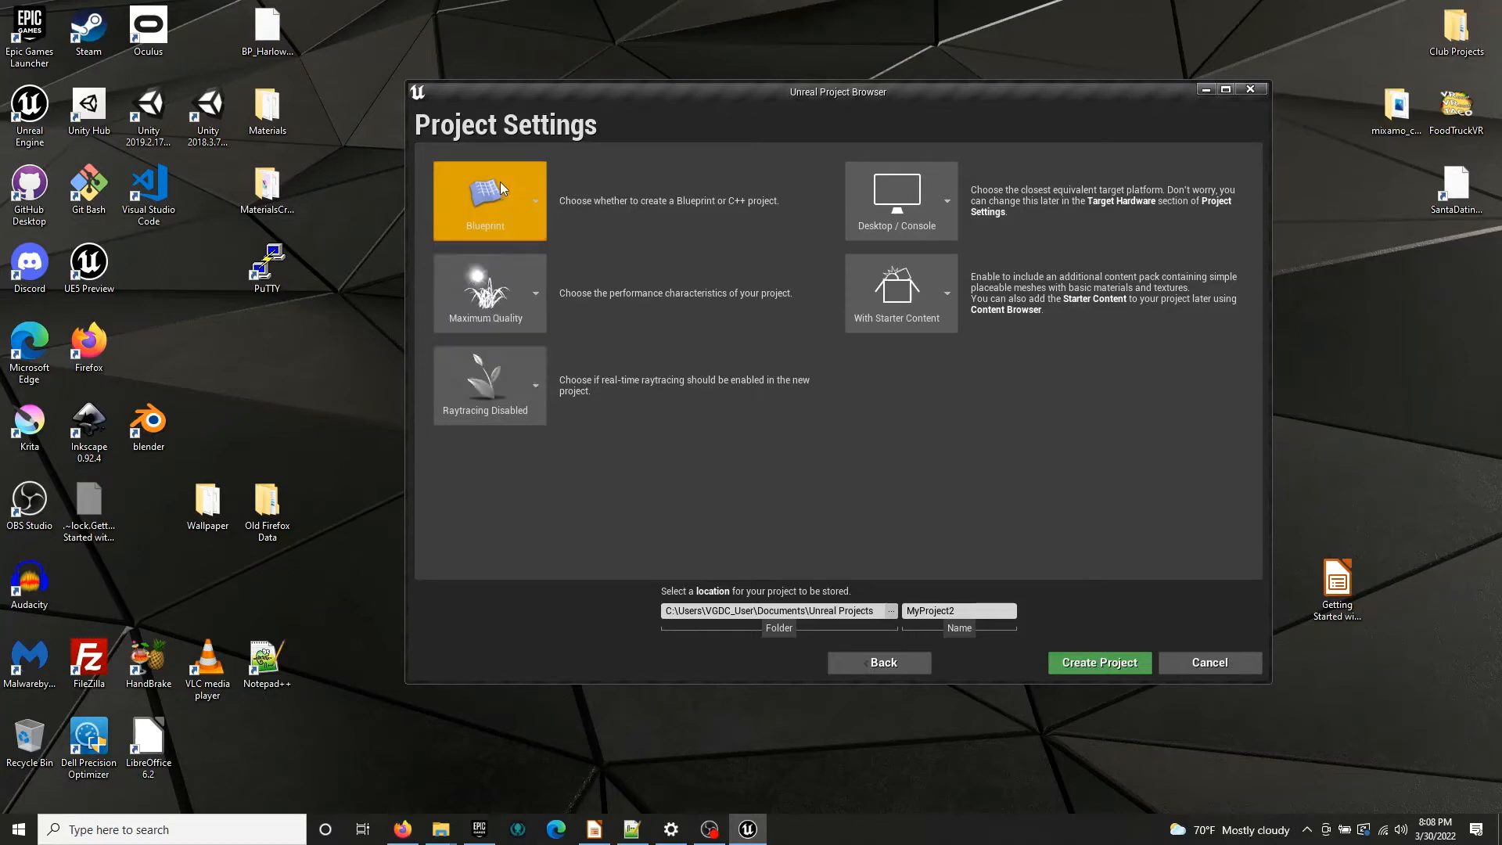
# Name the project TestBPProject, keep the Unreal Projects folder as its location and create it
pyautogui.click(976, 613)
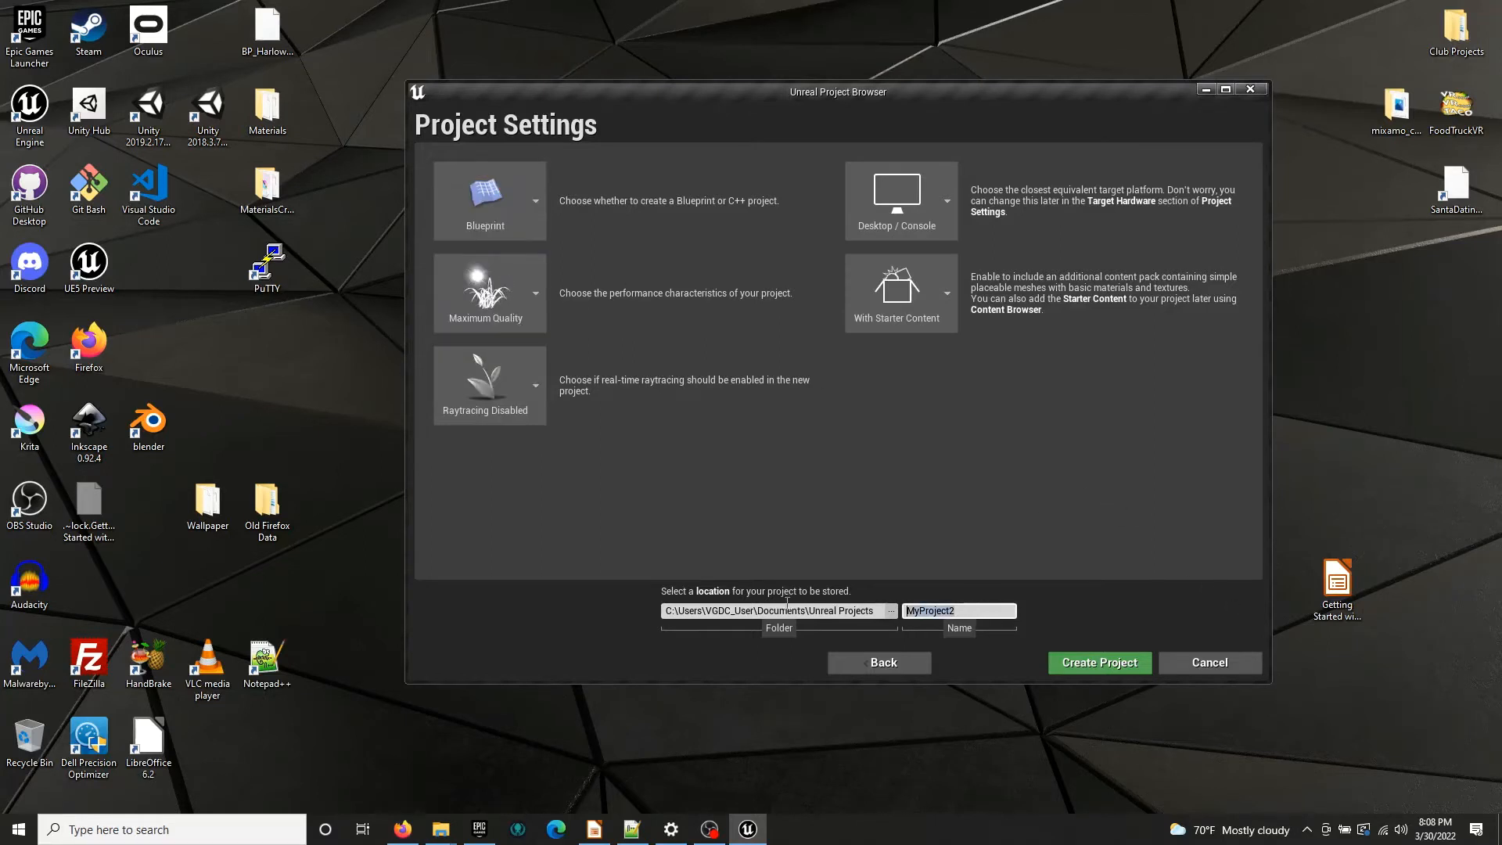
pyautogui.press('BackSpace')
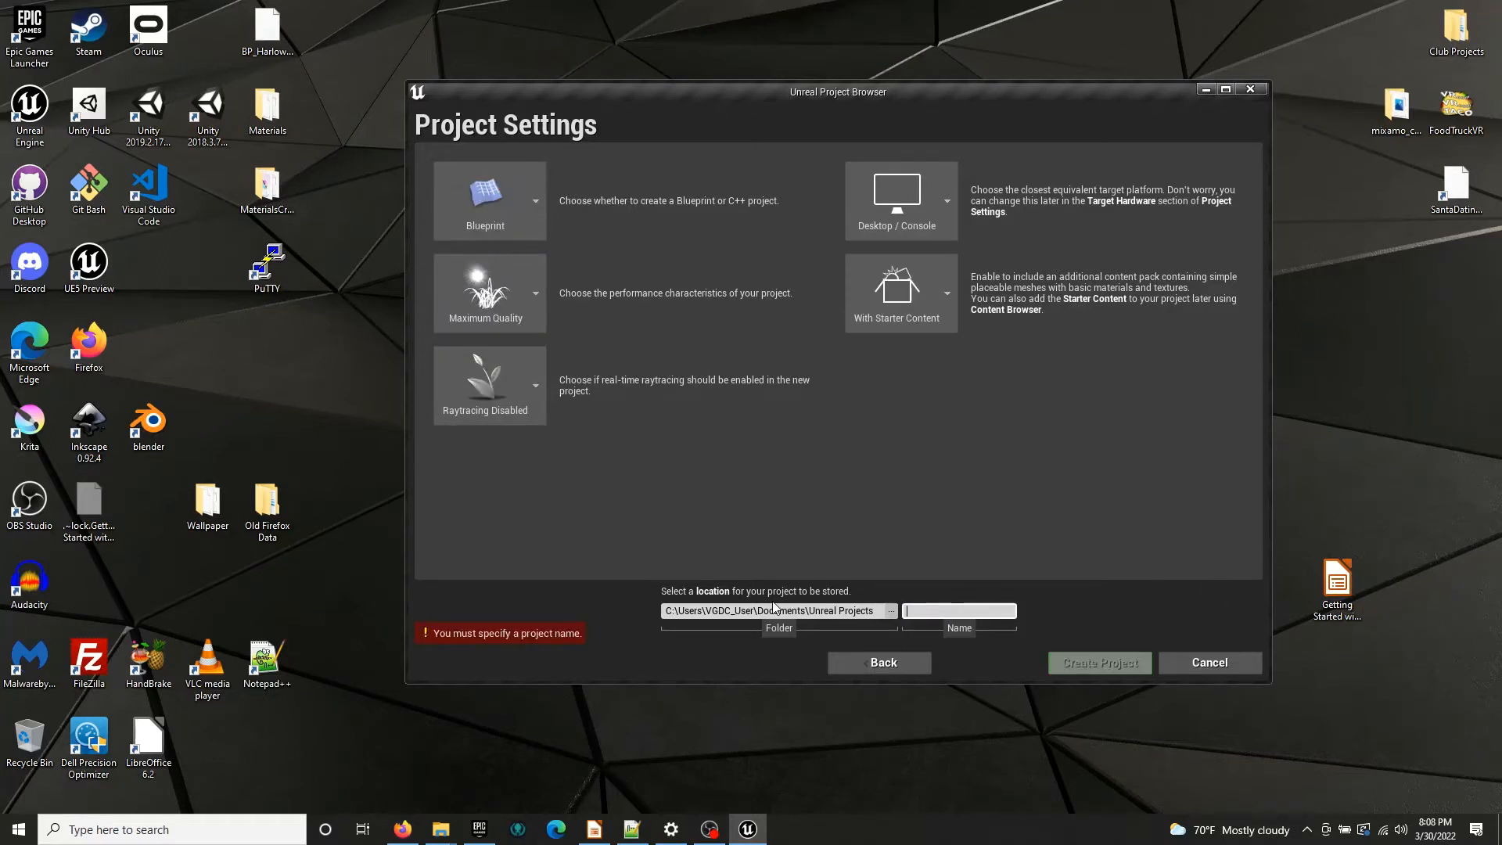
pyautogui.write('TestBPProject')
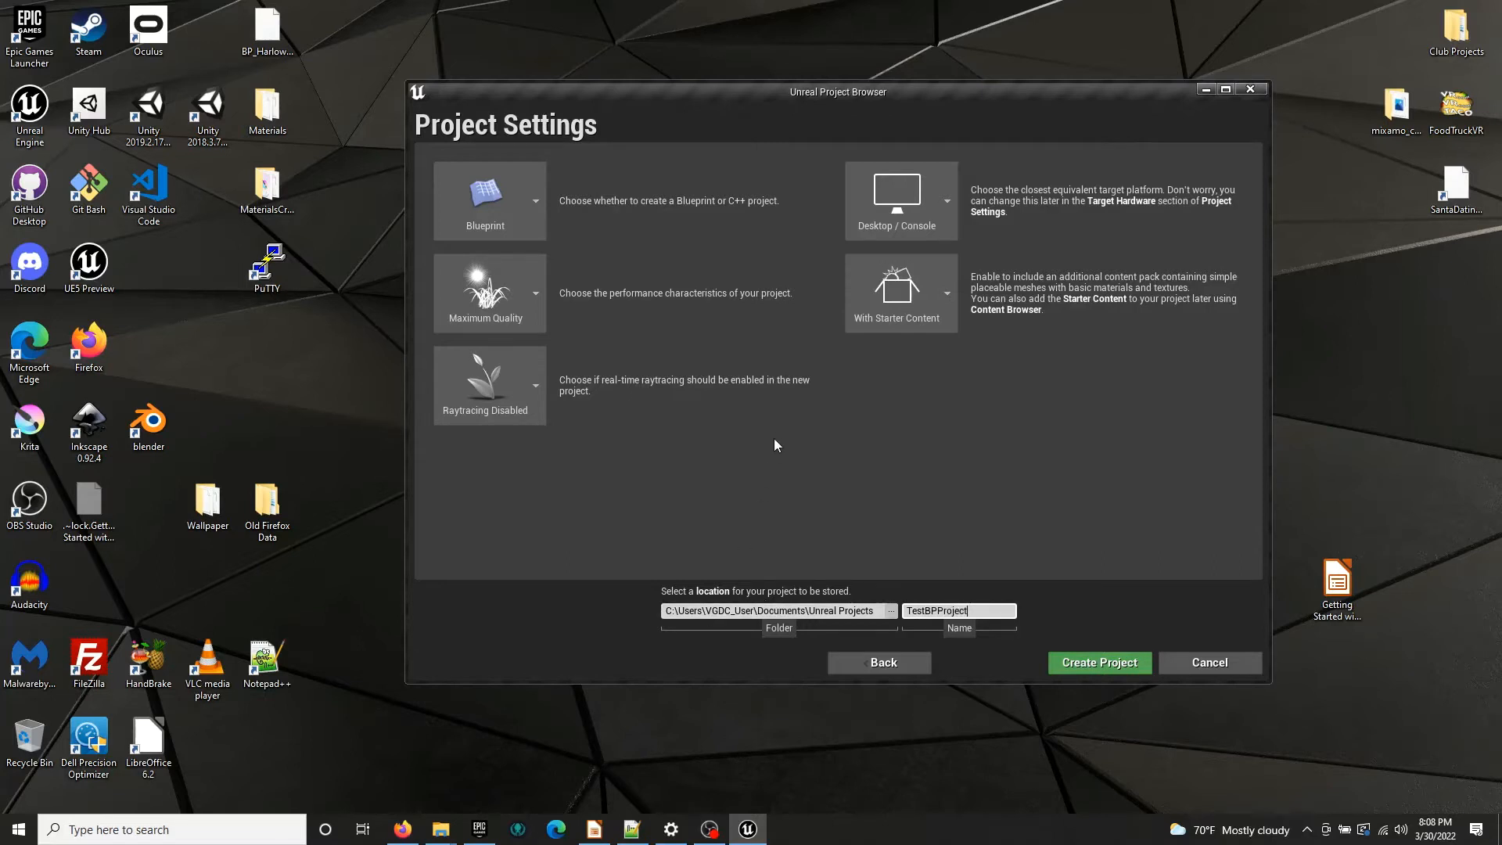
pyautogui.click(891, 611)
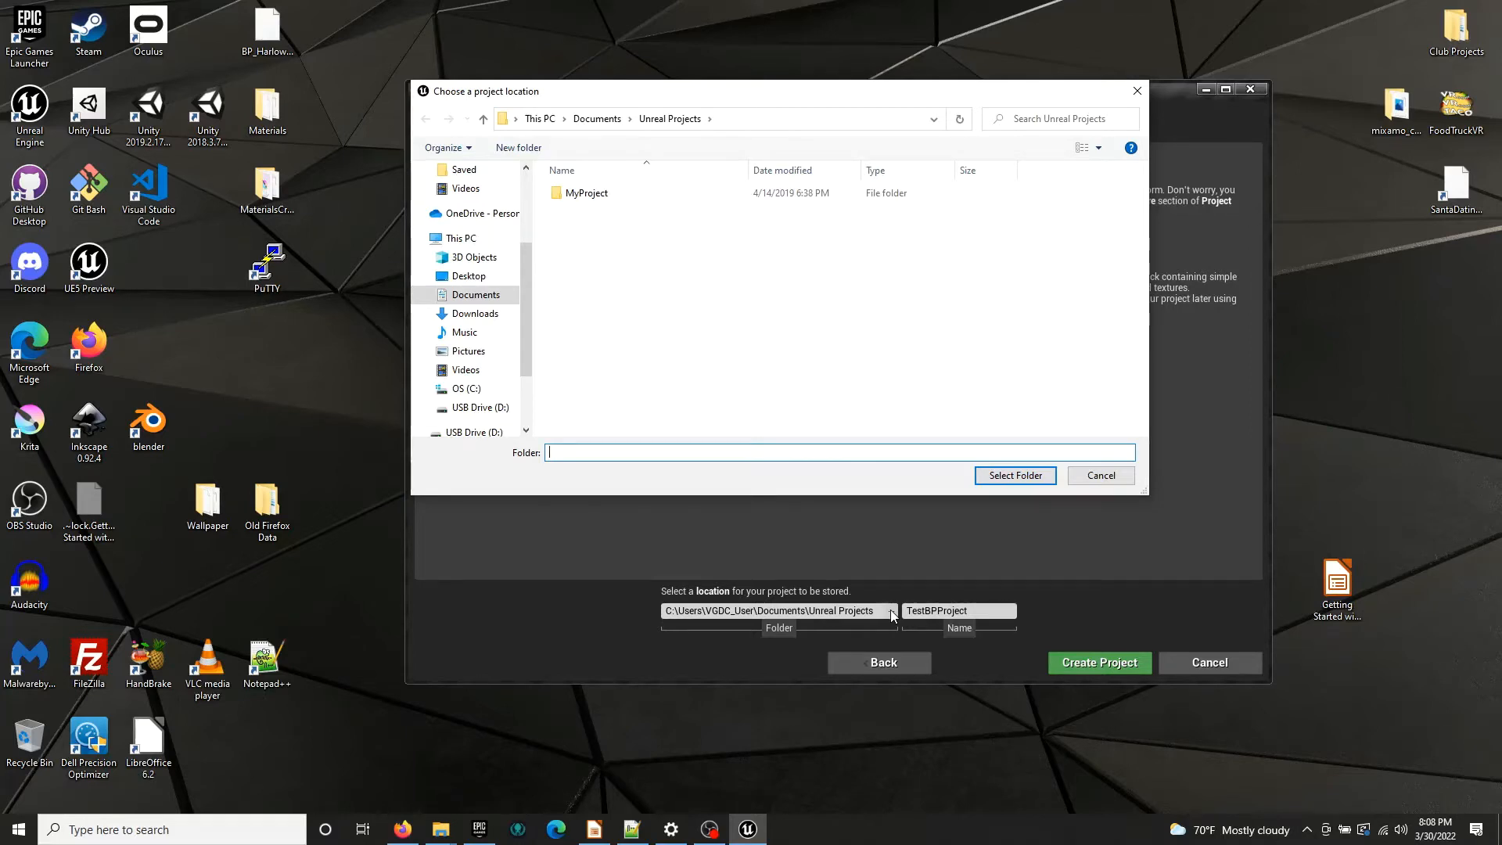
pyautogui.click(1119, 477)
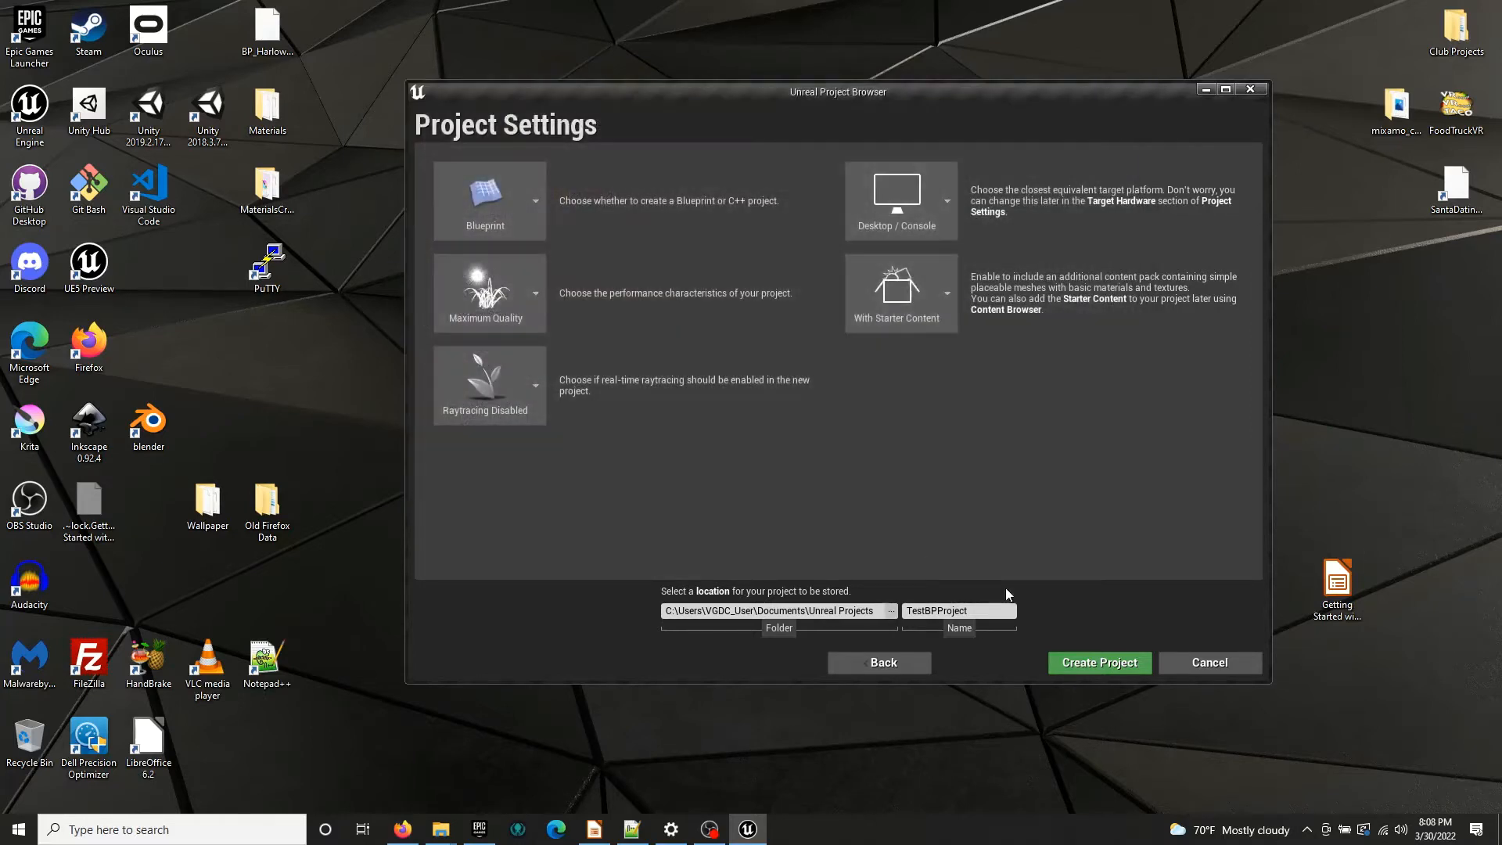
pyautogui.click(1112, 664)
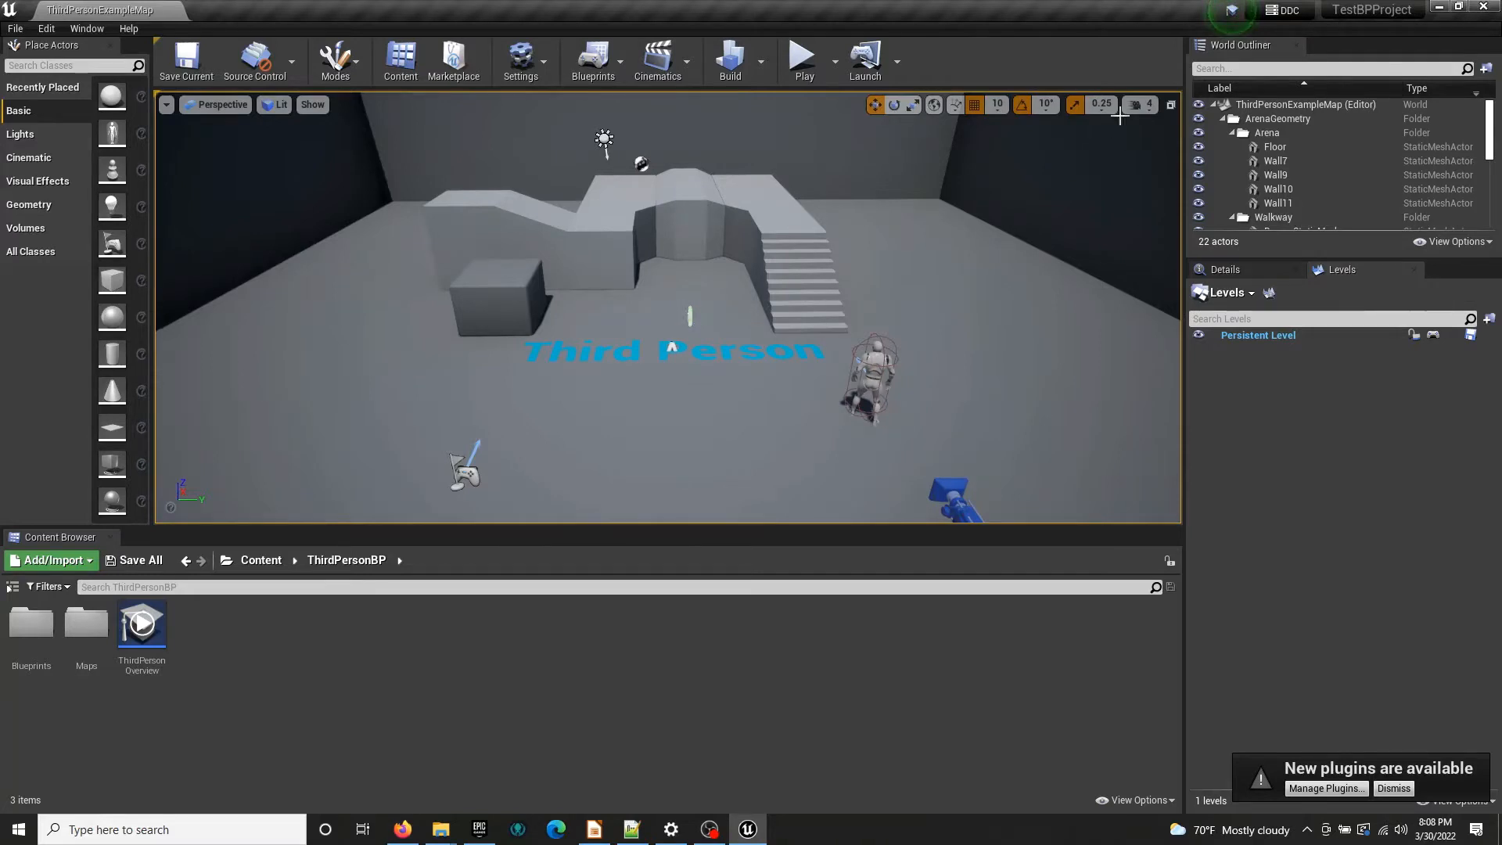
# Select the arena's floor and look around the level, the stairs and the mannequin from different viewpoints
pyautogui.click(1050, 270)
pyautogui.moveTo(1050, 270)
pyautogui.mouseDown(button='right')
pyautogui.moveTo(1085, 251)
pyautogui.moveTo(1073, 278)
pyautogui.moveTo(1252, 266)
pyautogui.moveTo(821, 266)
pyautogui.moveTo(912, 266)
pyautogui.moveTo(931, 291)
pyautogui.moveTo(1034, 269)
pyautogui.mouseUp(button='right')
pyautogui.press('w')
pyautogui.press('w')
pyautogui.press('s')
pyautogui.press('s')
pyautogui.press('d')
pyautogui.press('a')
pyautogui.press('a')
pyautogui.press('s')
pyautogui.press('w')
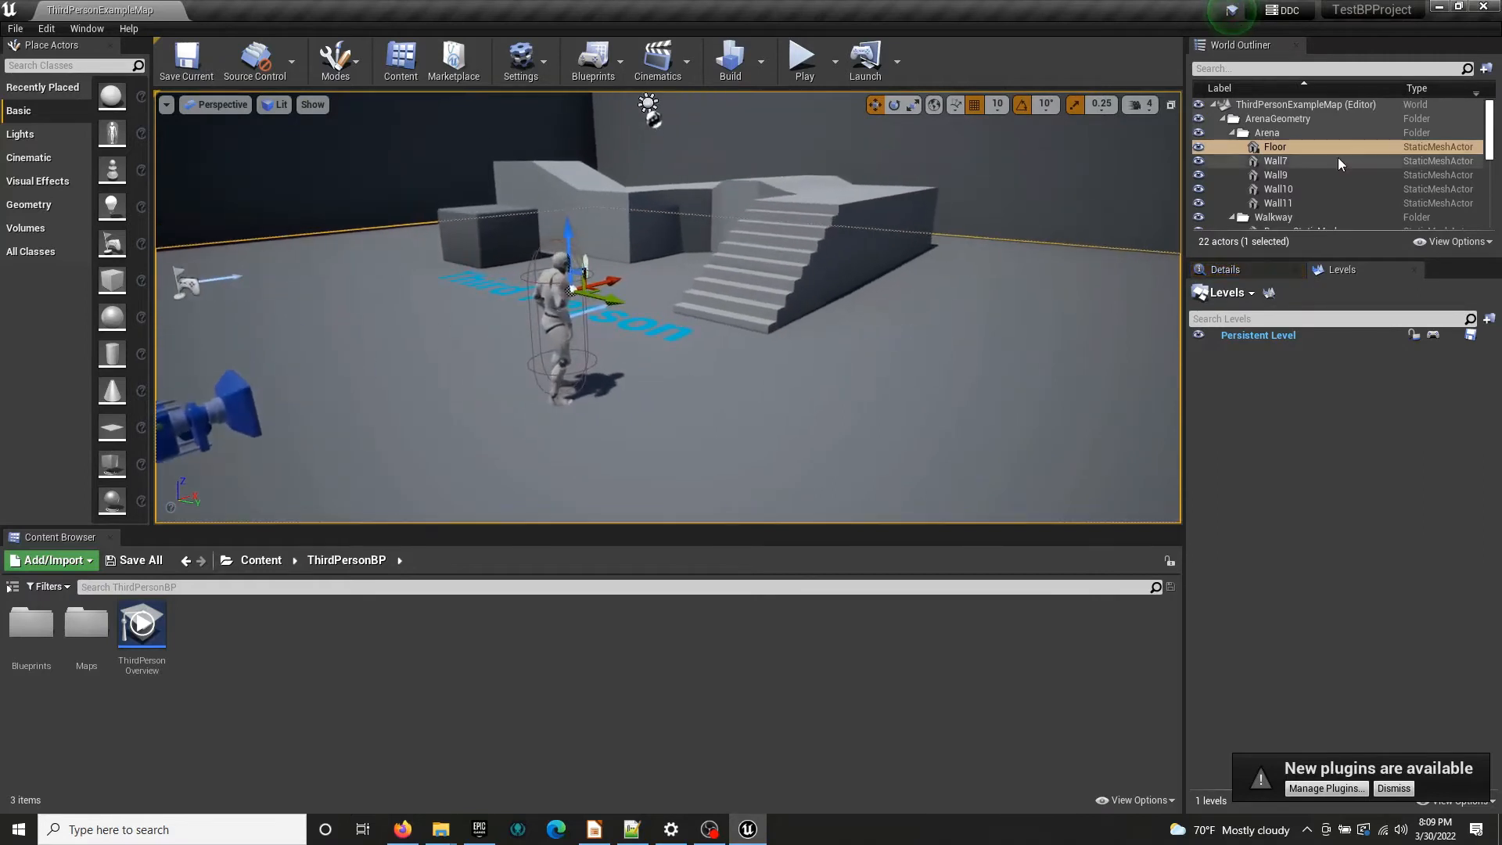
# Show the selected floor's details and enlarge the World Outliner above them
pyautogui.click(1255, 272)
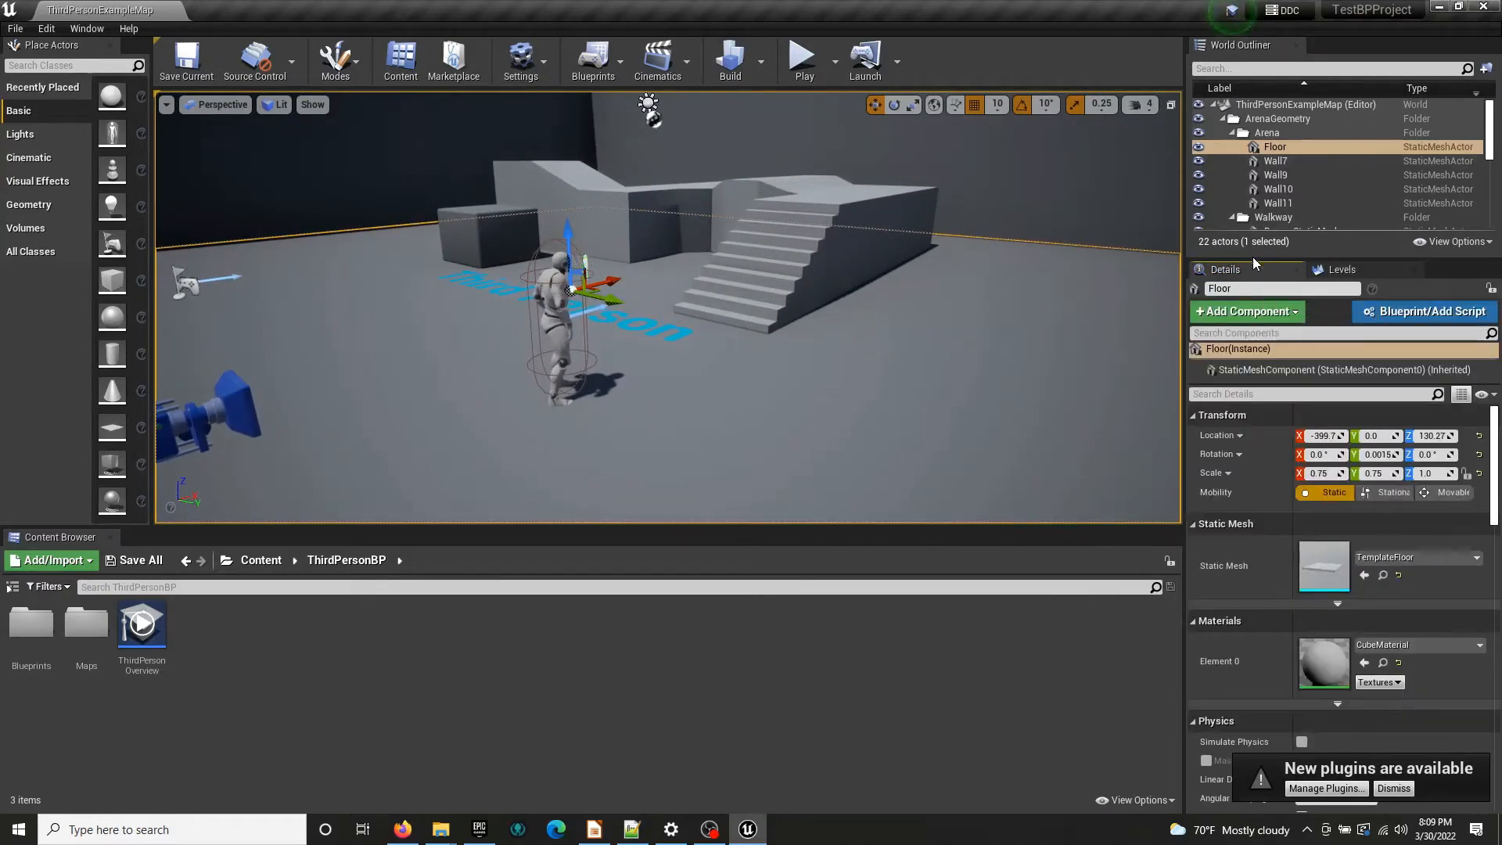
pyautogui.moveTo(1252, 259); pyautogui.dragTo(1251, 296)
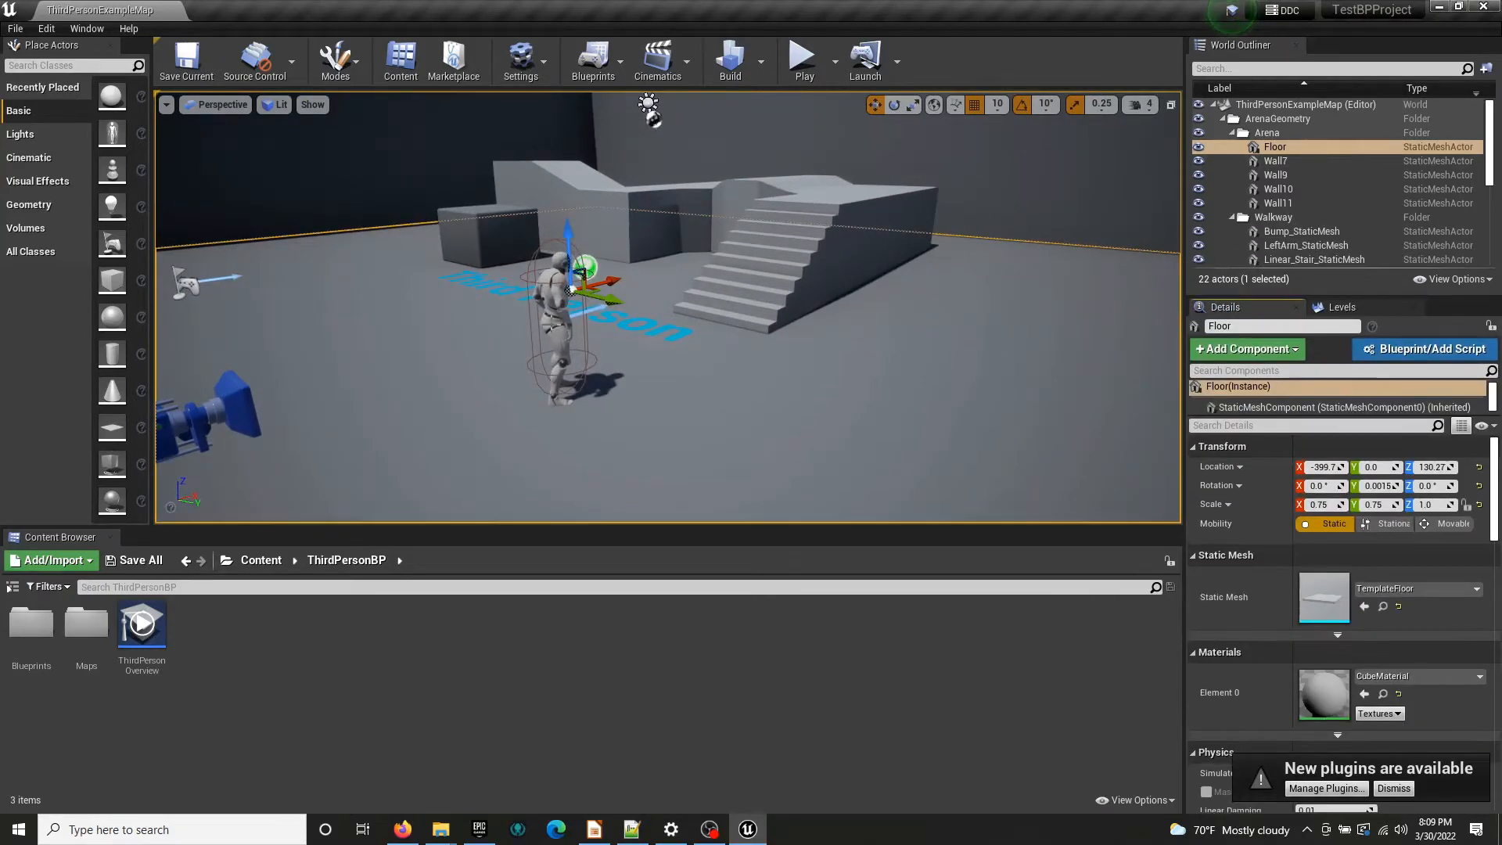
# Make the viewport taller at the Content Browser's expense and dismiss the new plugins notification
pyautogui.press('s')
pyautogui.moveTo(661, 469)
pyautogui.mouseDown(button='right')
pyautogui.moveTo(630, 469)
pyautogui.moveTo(663, 457)
pyautogui.mouseUp(button='right')
pyautogui.press('a')
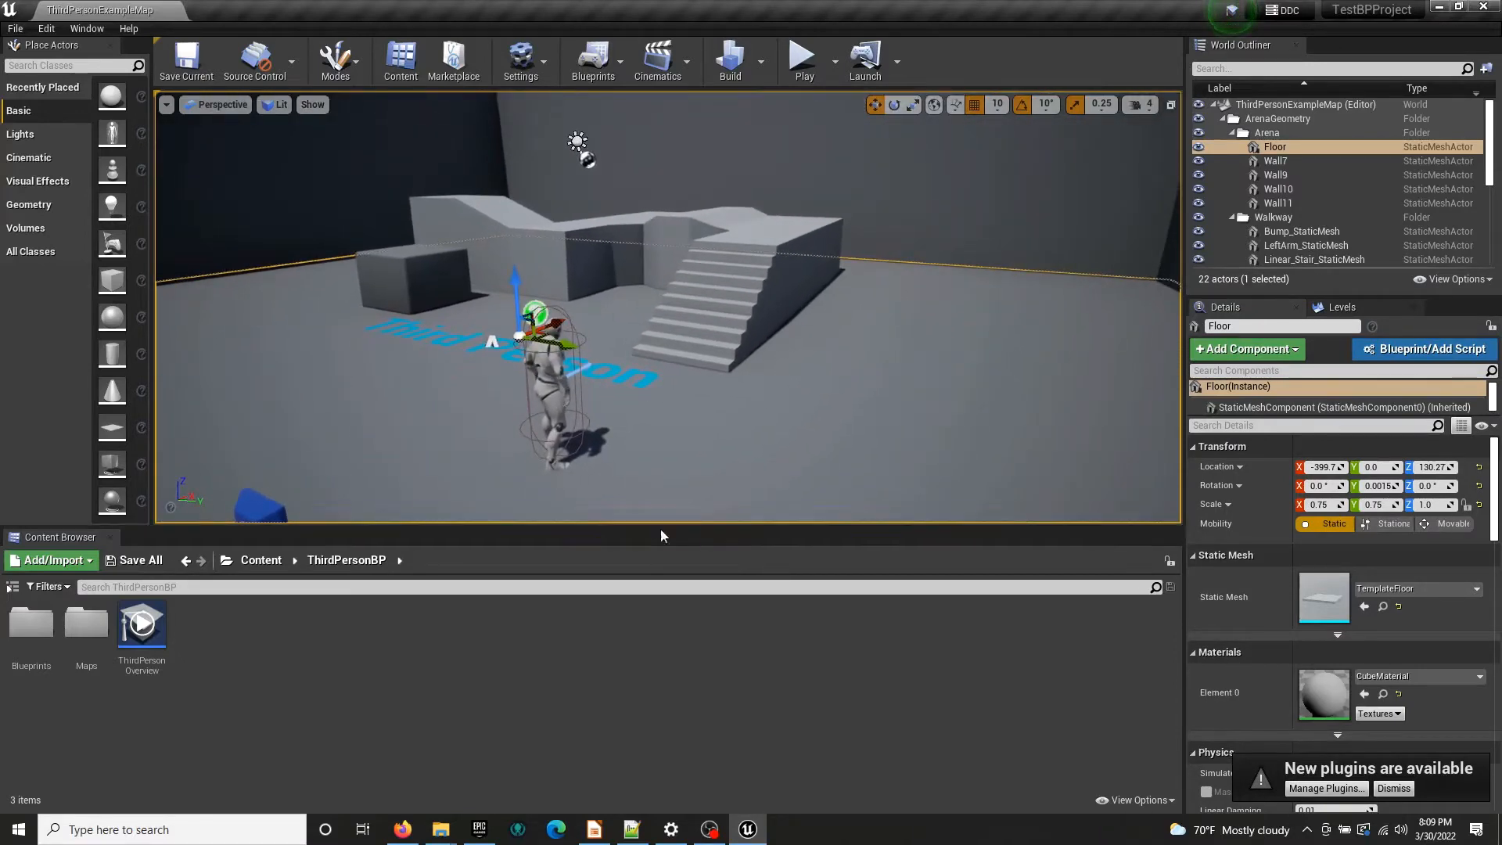
pyautogui.moveTo(661, 536); pyautogui.dragTo(661, 560)
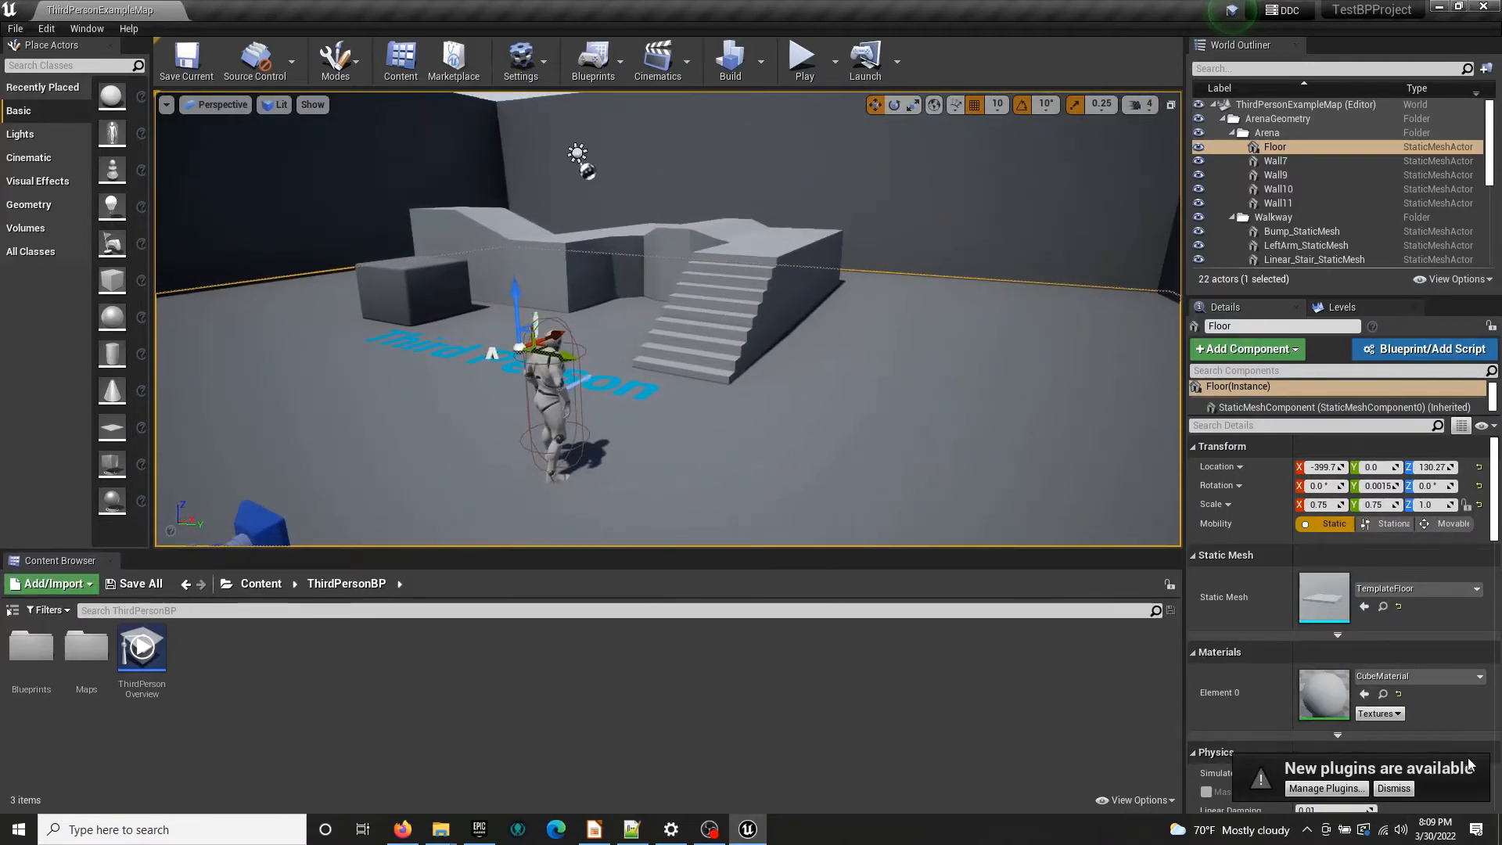
pyautogui.click(1393, 788)
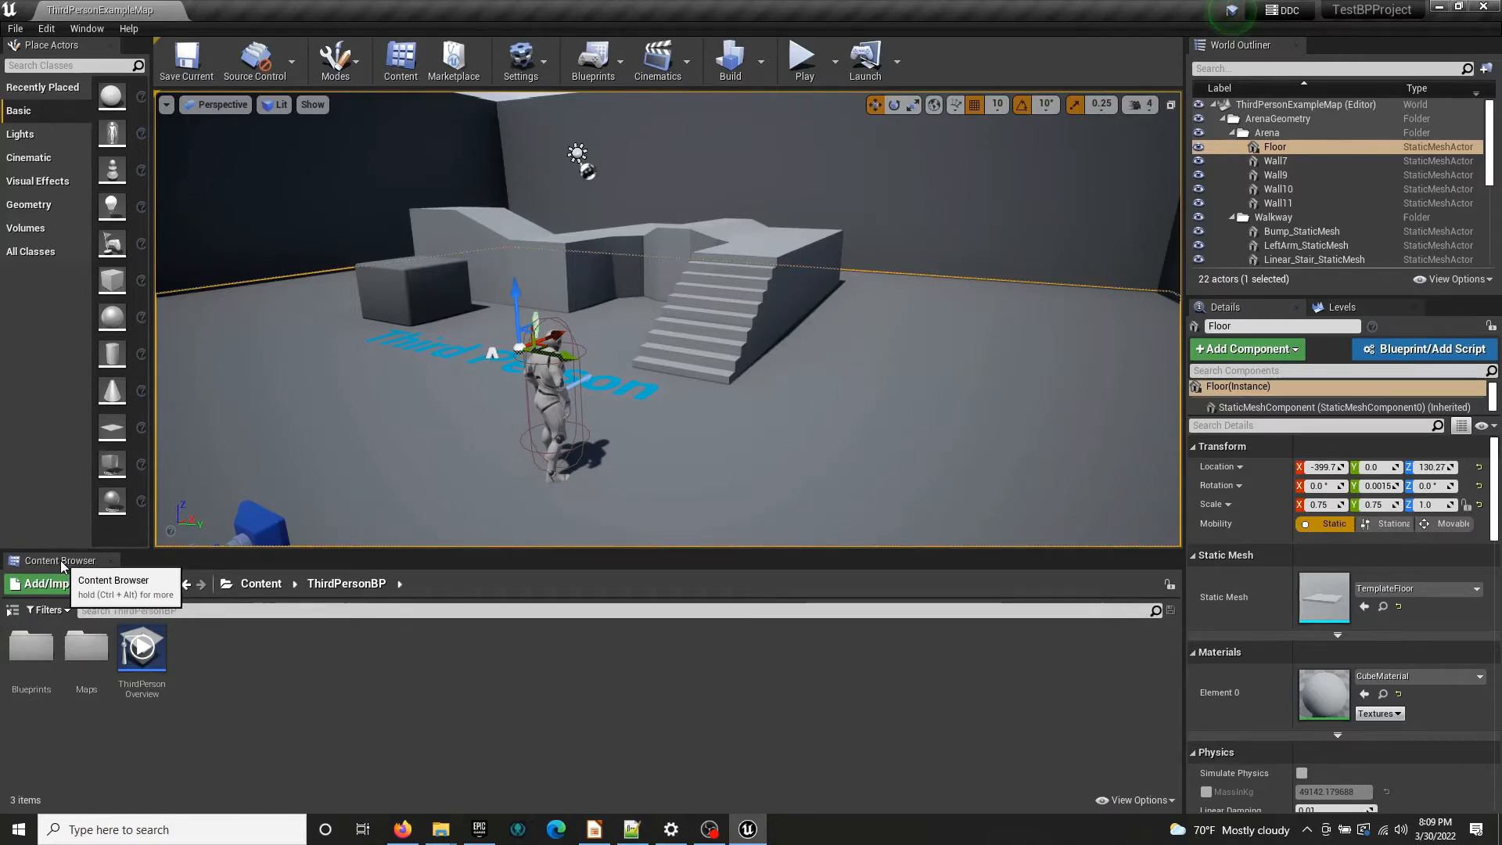
# Reveal the hidden tabs of the viewport and the toolbar and hide both again
pyautogui.click(157, 94)
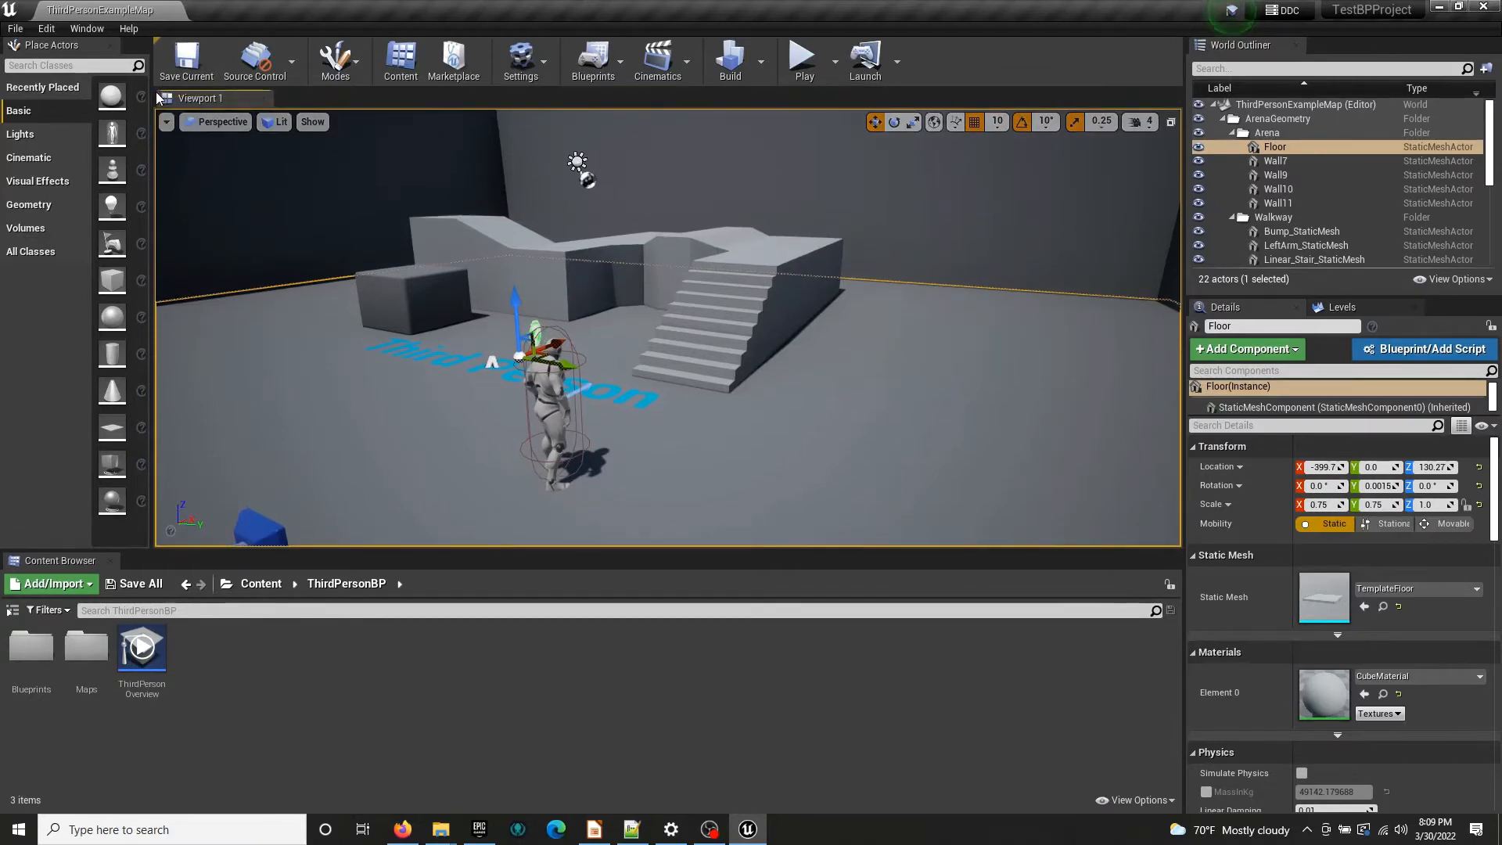
pyautogui.click(153, 42)
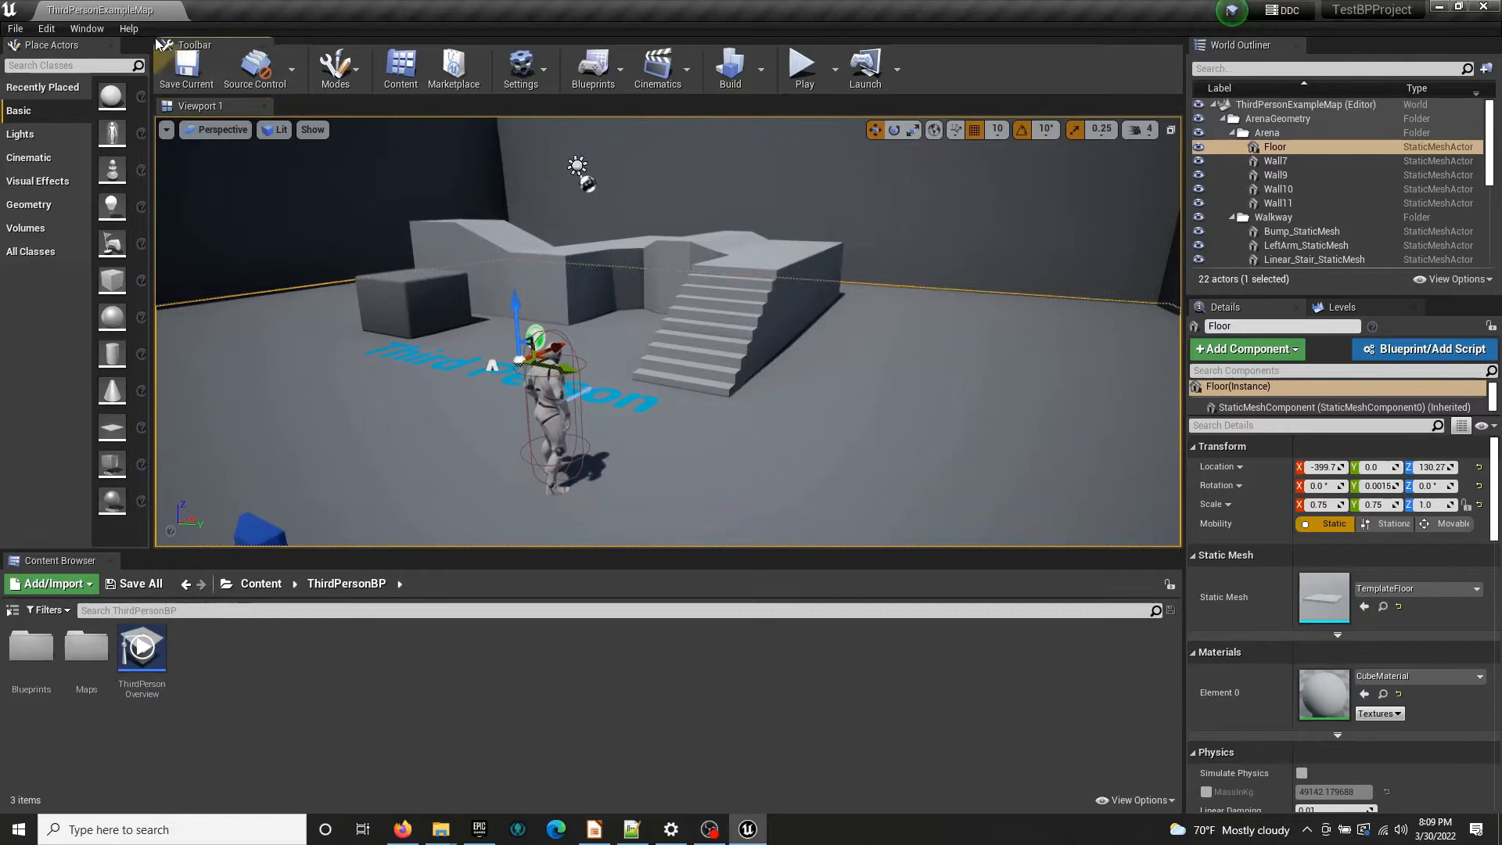
pyautogui.rightClick(217, 47)
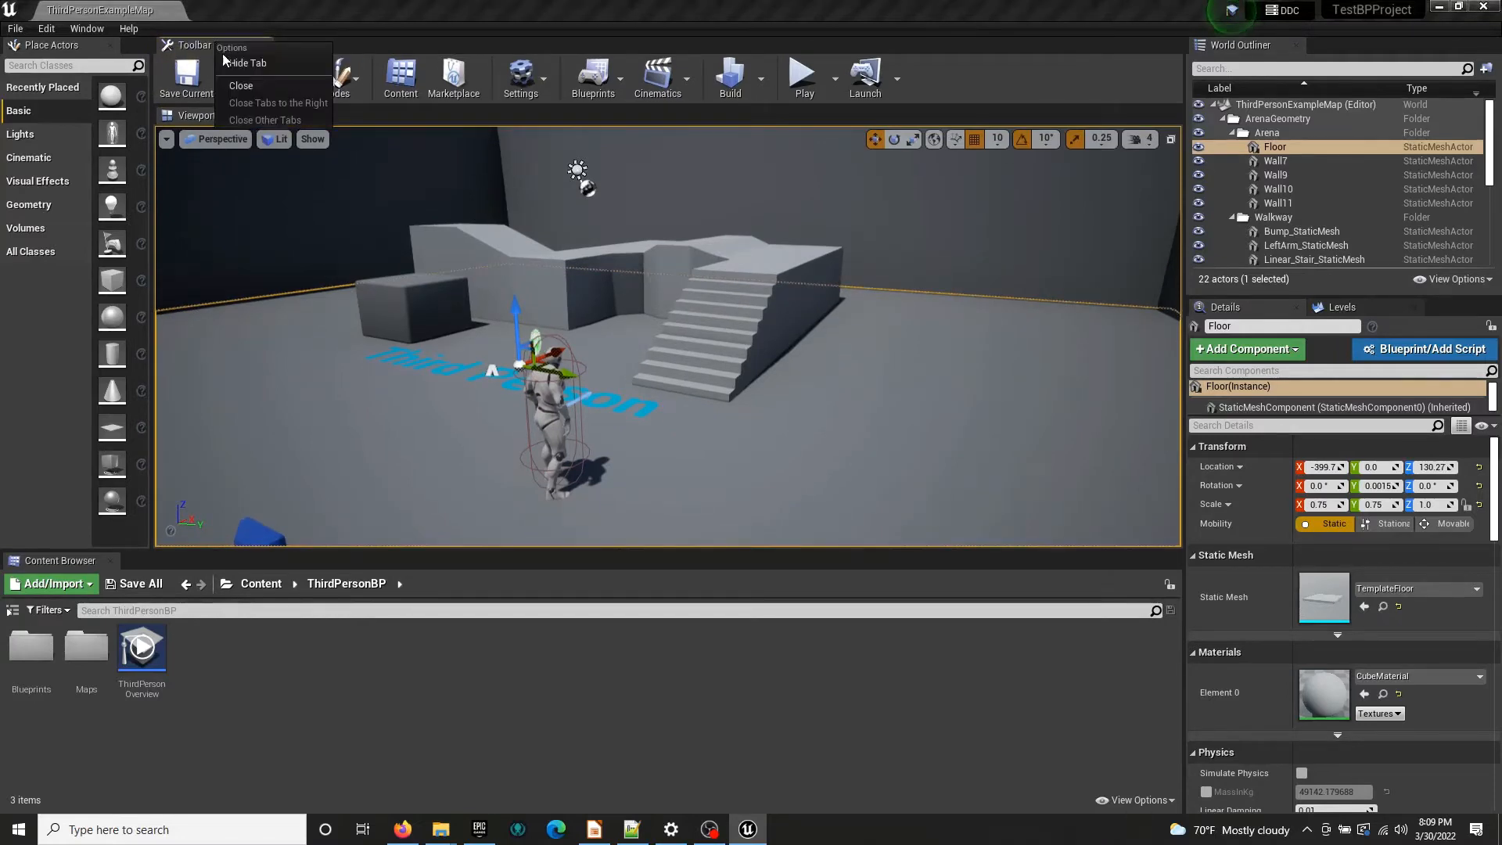
pyautogui.click(227, 62)
pyautogui.rightClick(207, 100)
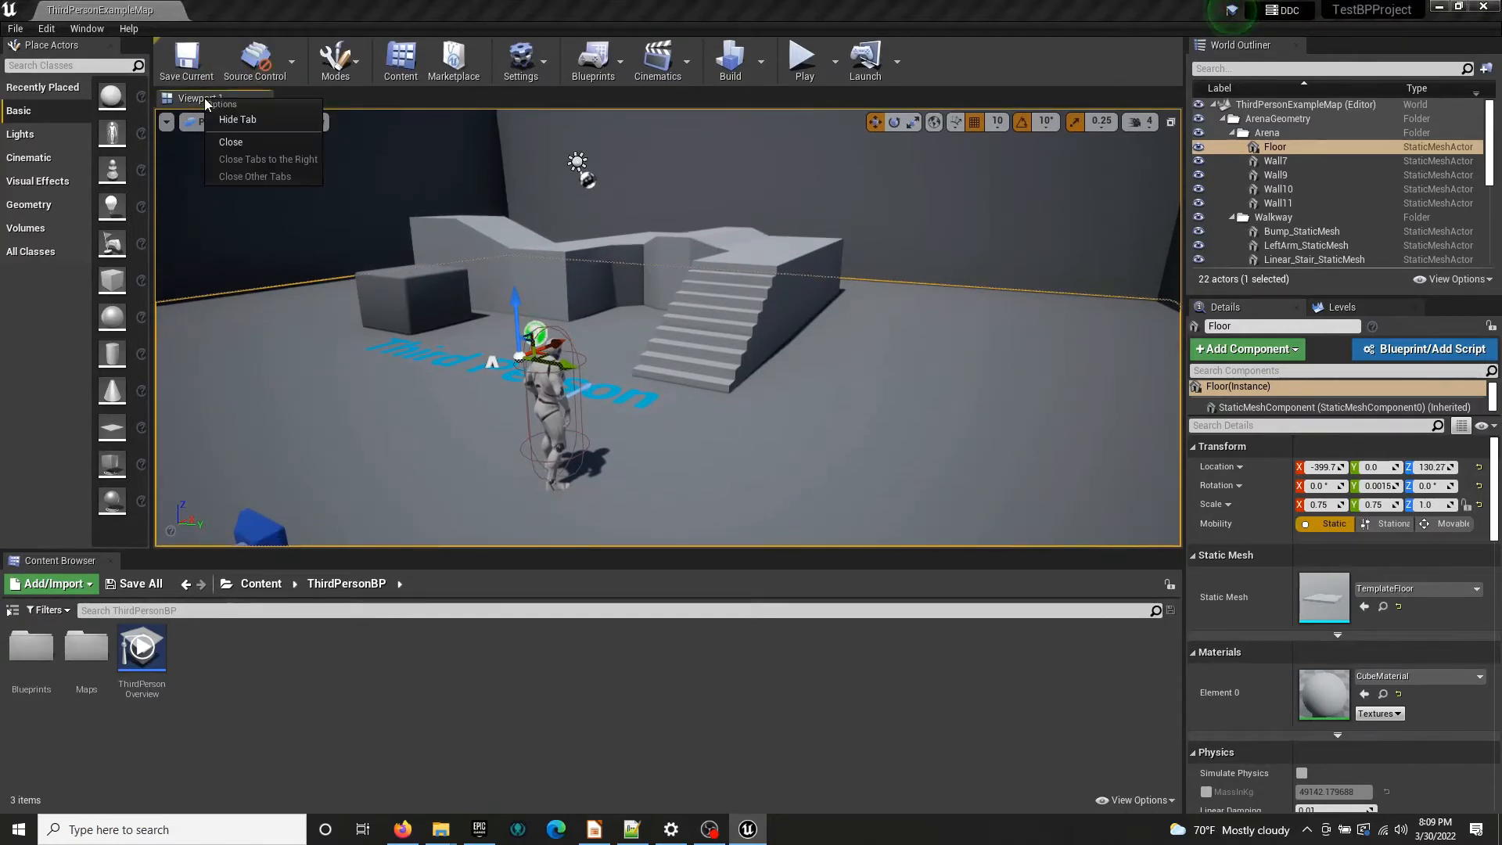
pyautogui.click(231, 118)
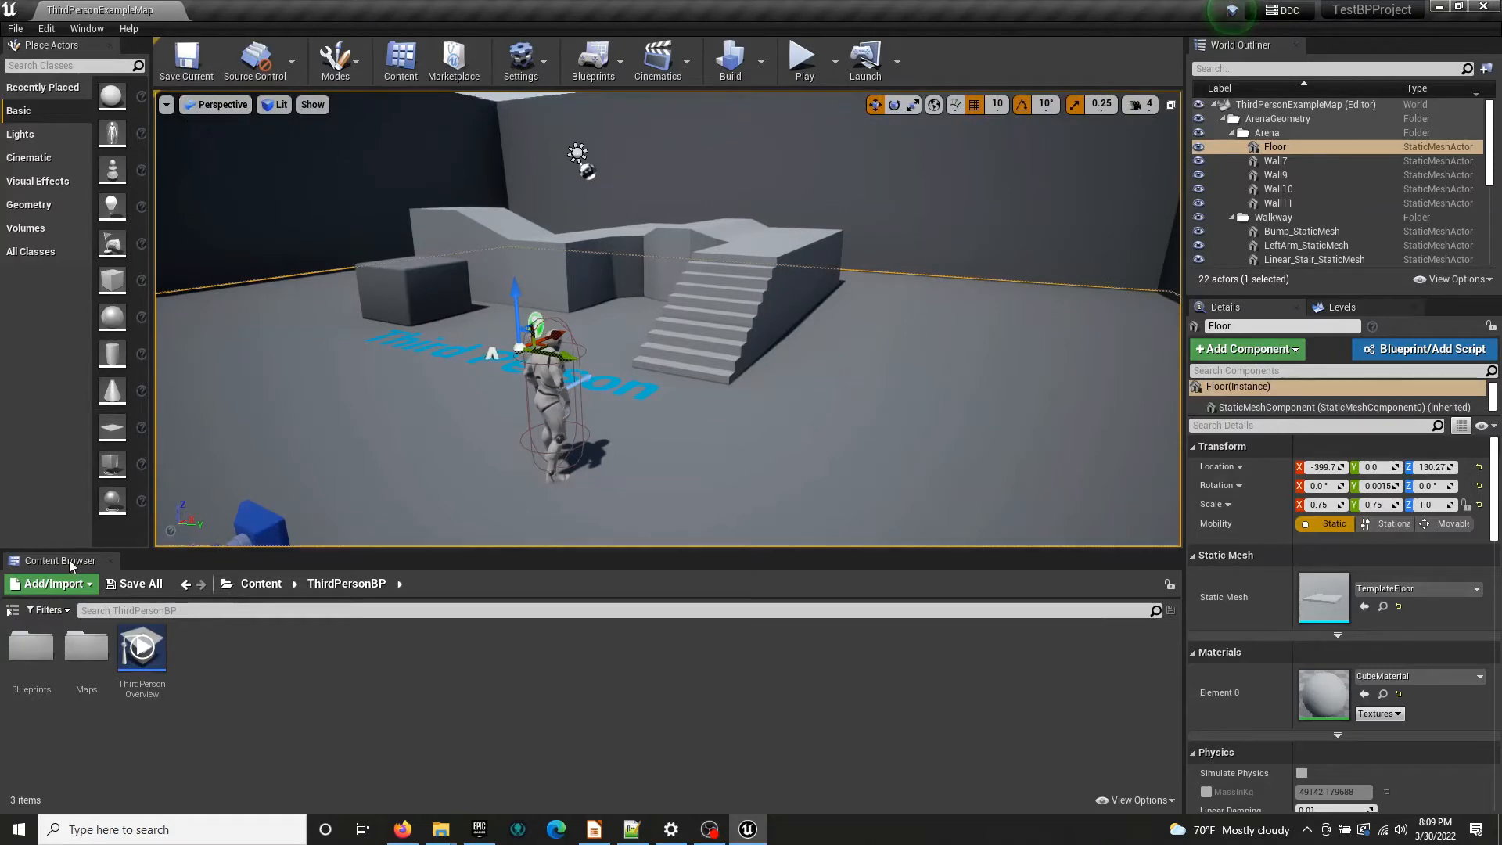
# Undock the Content Browser as an enlarged floating window and dock Place Actors together with Details and Levels
pyautogui.moveTo(71, 565); pyautogui.dragTo(395, 276)
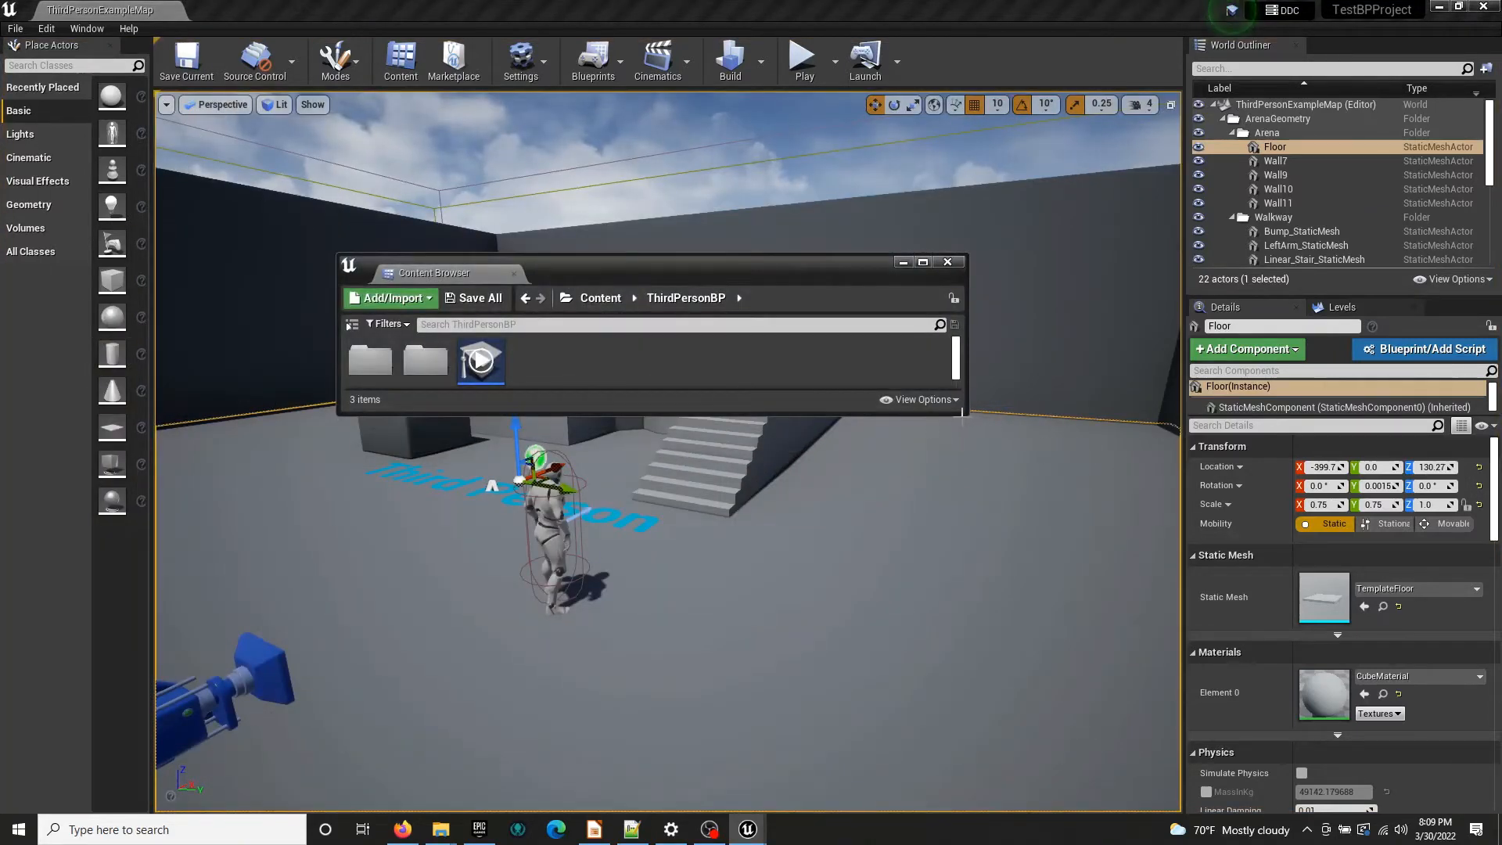
pyautogui.moveTo(962, 412); pyautogui.dragTo(1132, 615)
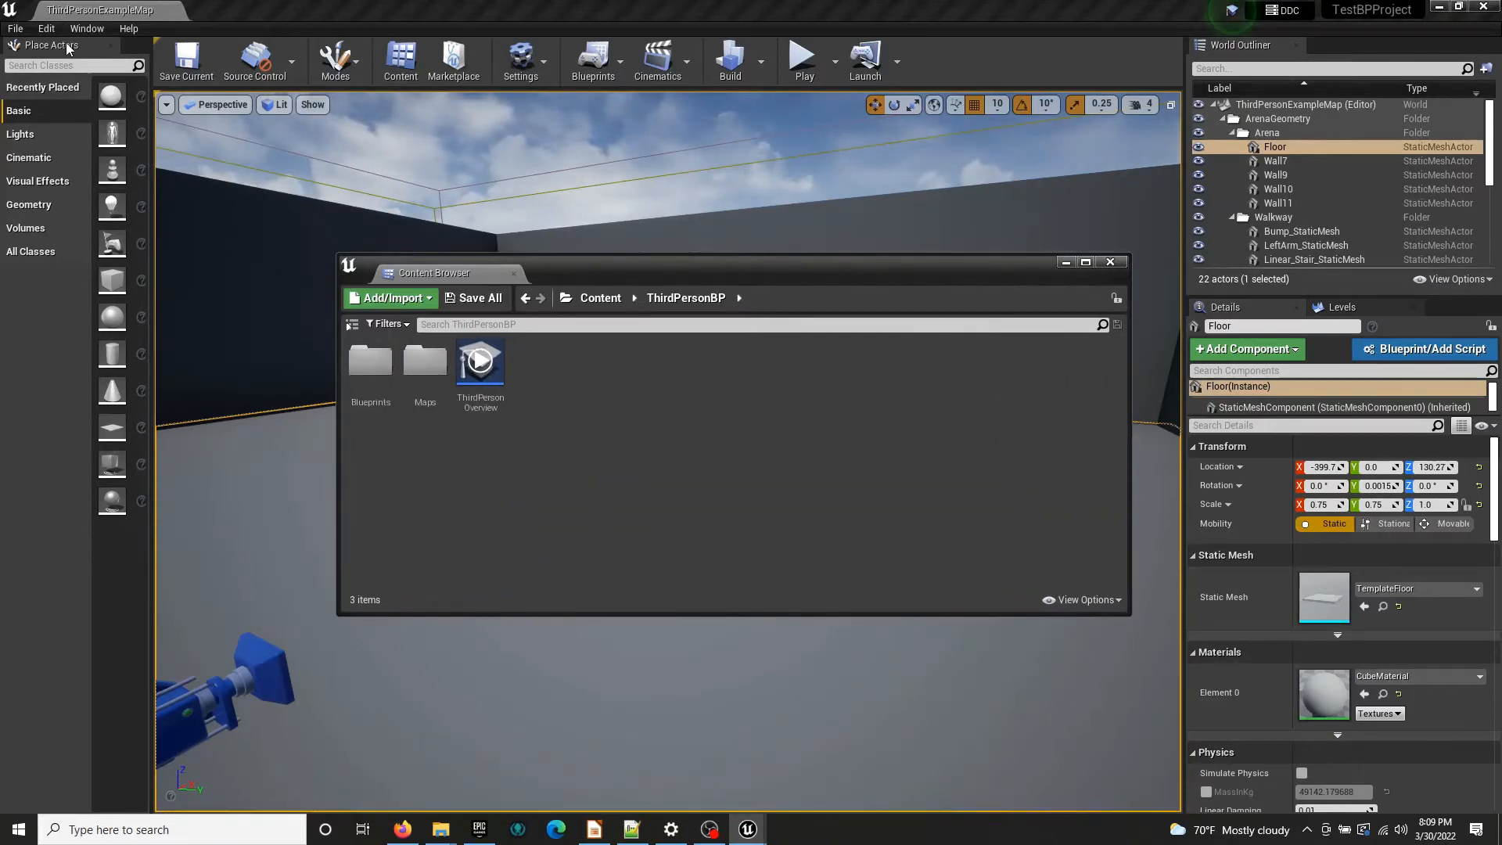
pyautogui.moveTo(68, 49); pyautogui.dragTo(1134, 283)
pyautogui.moveTo(1019, 269); pyautogui.dragTo(884, 272)
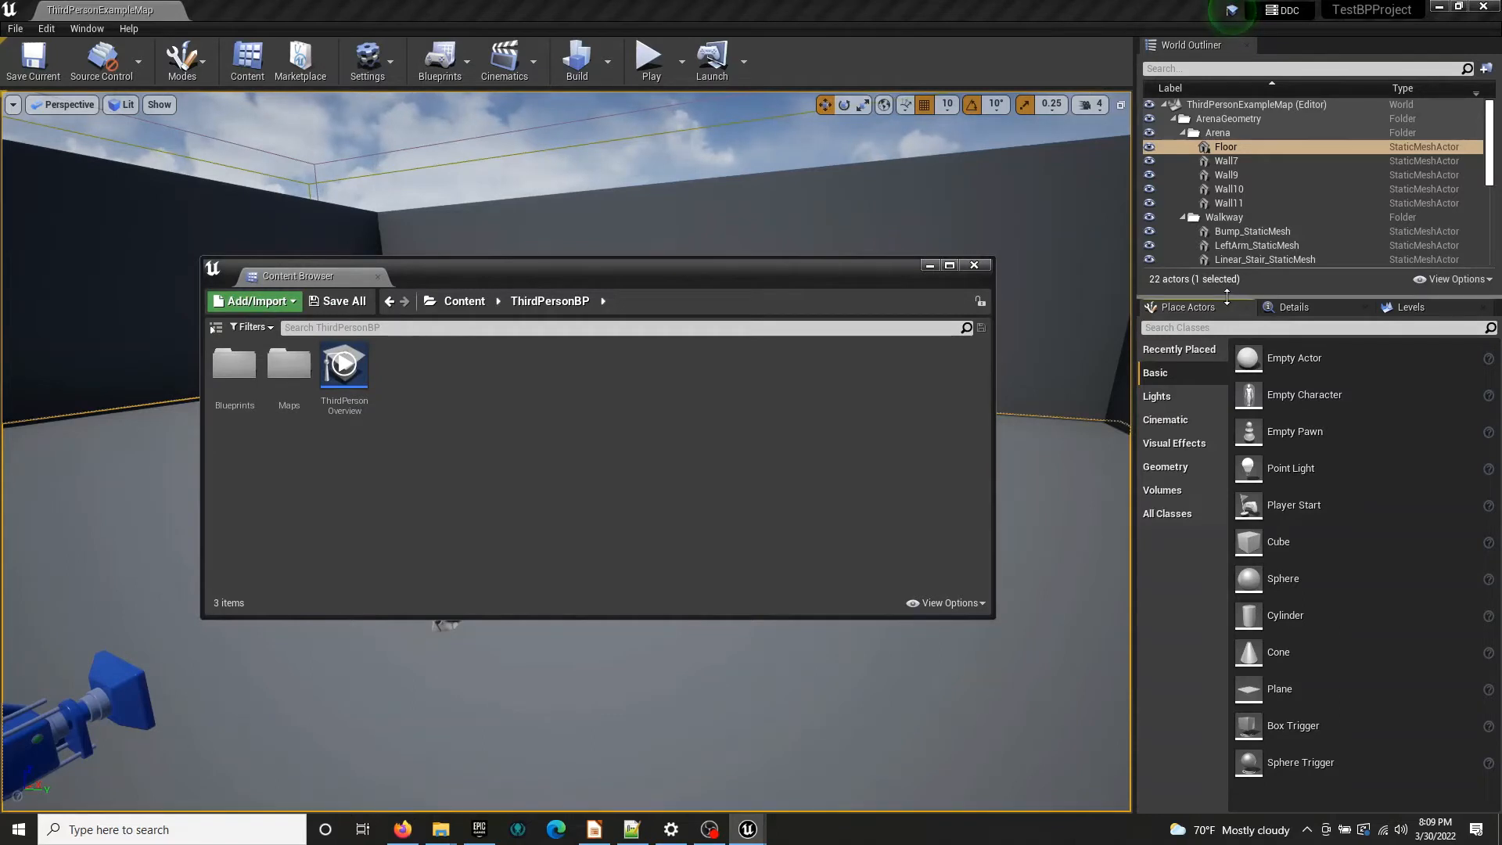
# Make the World Outliner taller and minimize the floating Content Browser
pyautogui.moveTo(1232, 299); pyautogui.dragTo(1232, 321)
pyautogui.moveTo(659, 283); pyautogui.dragTo(651, 321)
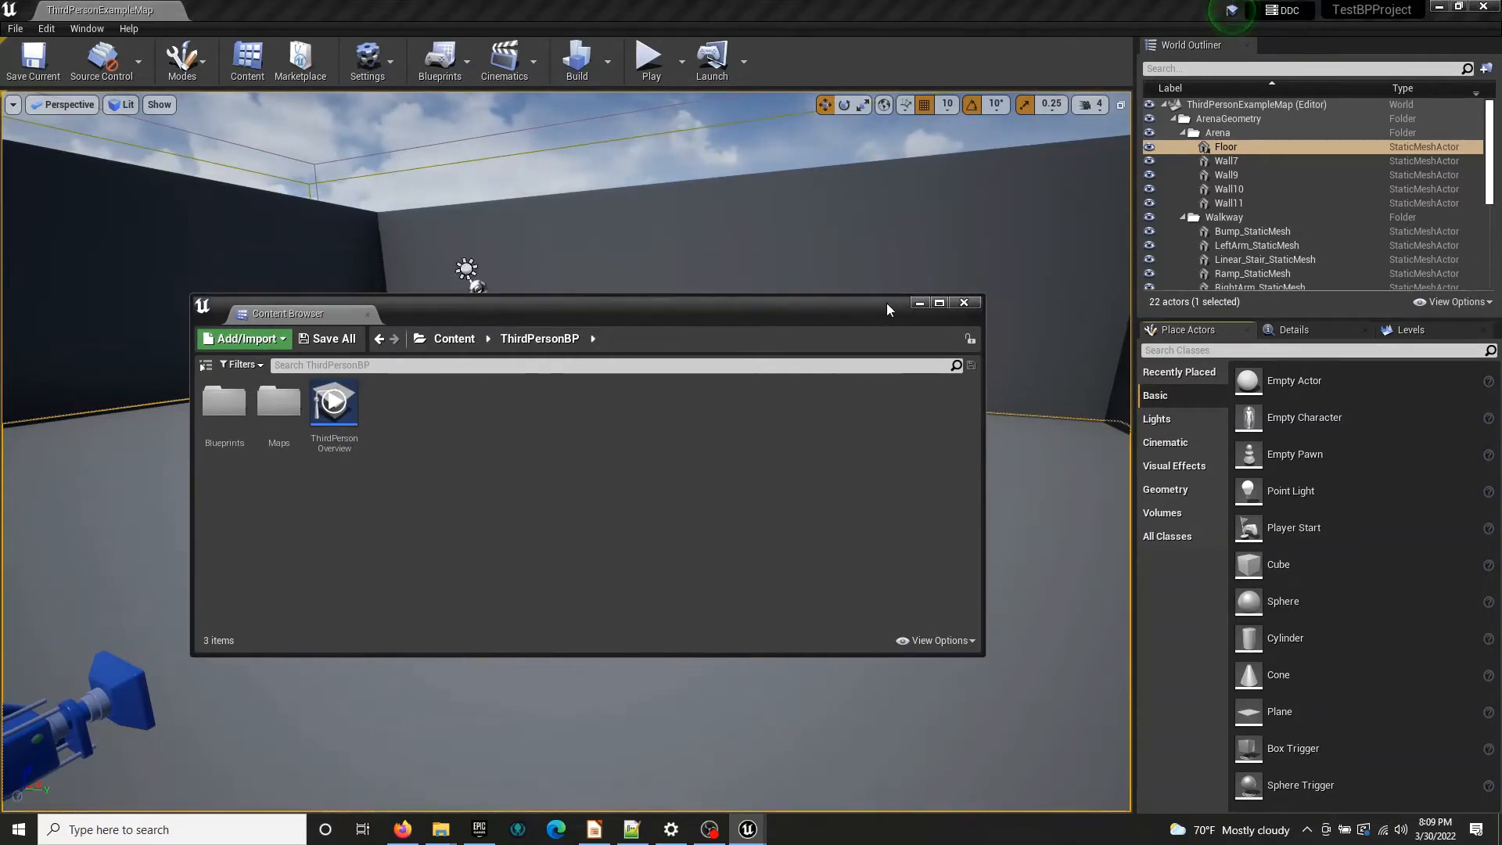
pyautogui.click(921, 303)
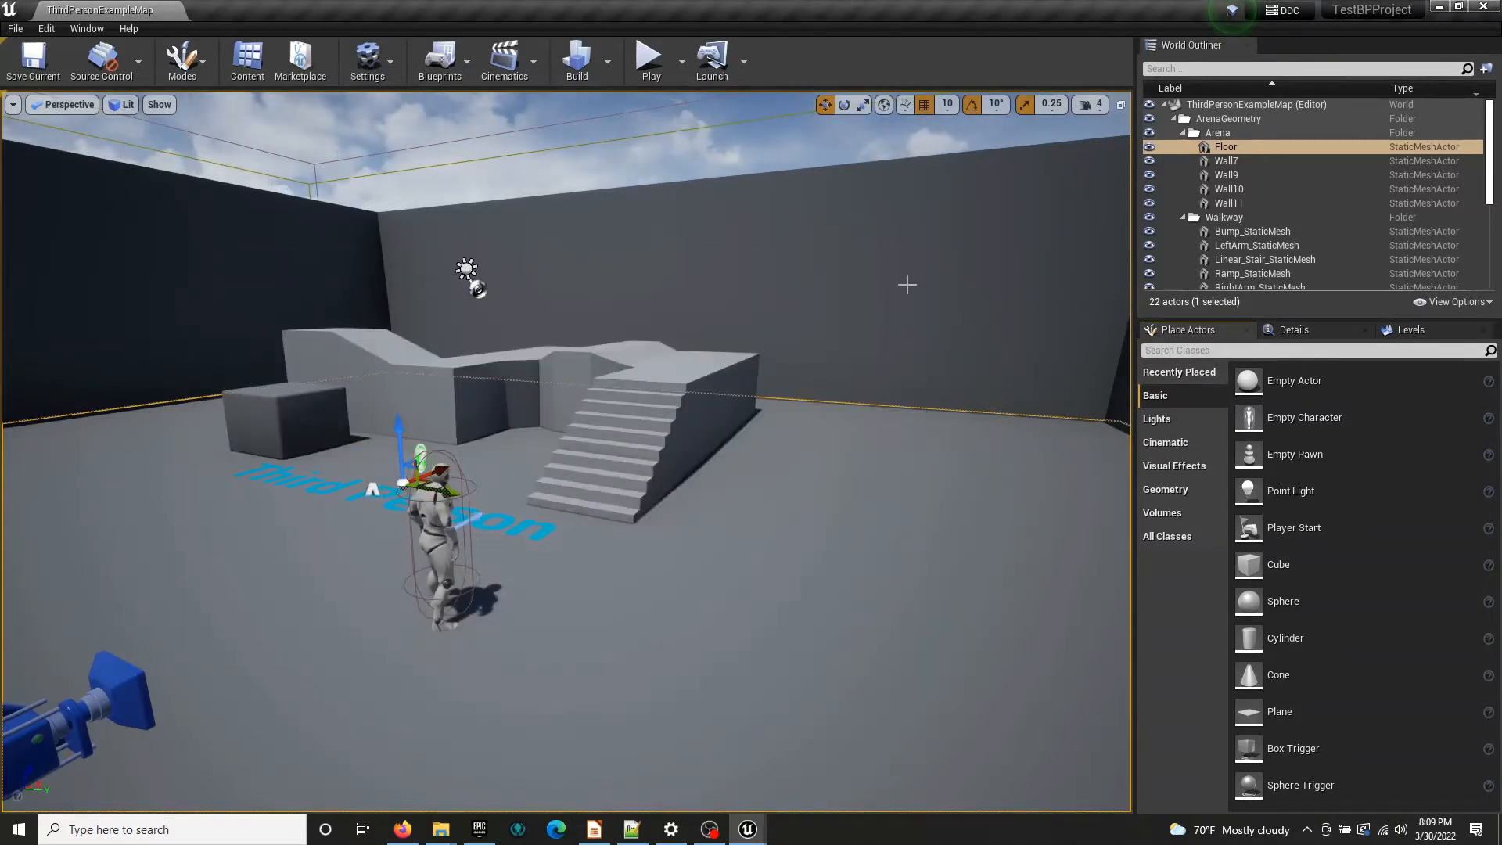
# Find the selected floor's mesh asset in the Content Browser, then minimize and restore that window
pyautogui.hotkey('ctrl', 'b')
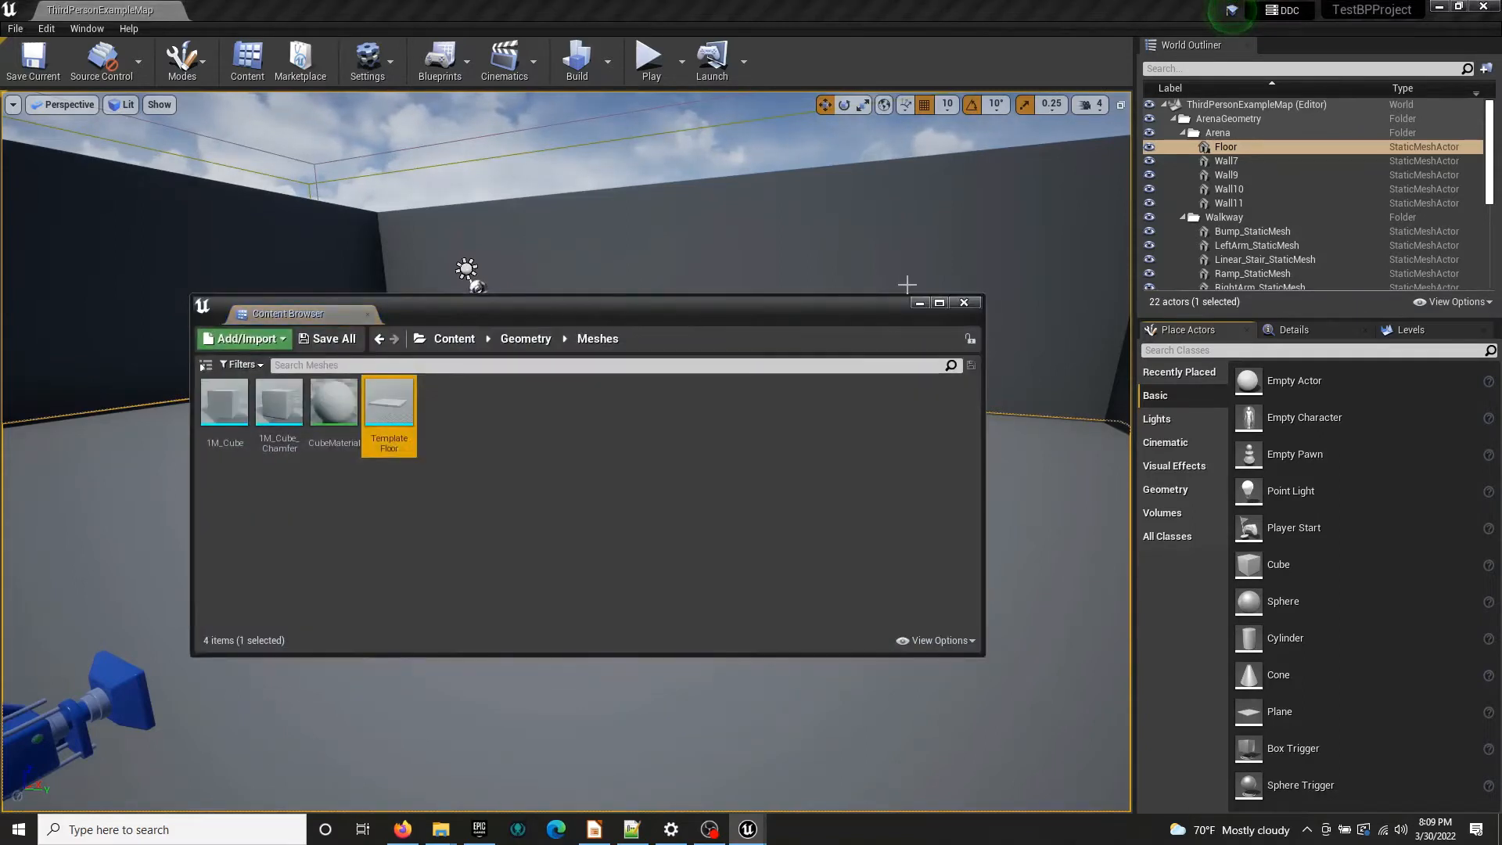
pyautogui.click(919, 303)
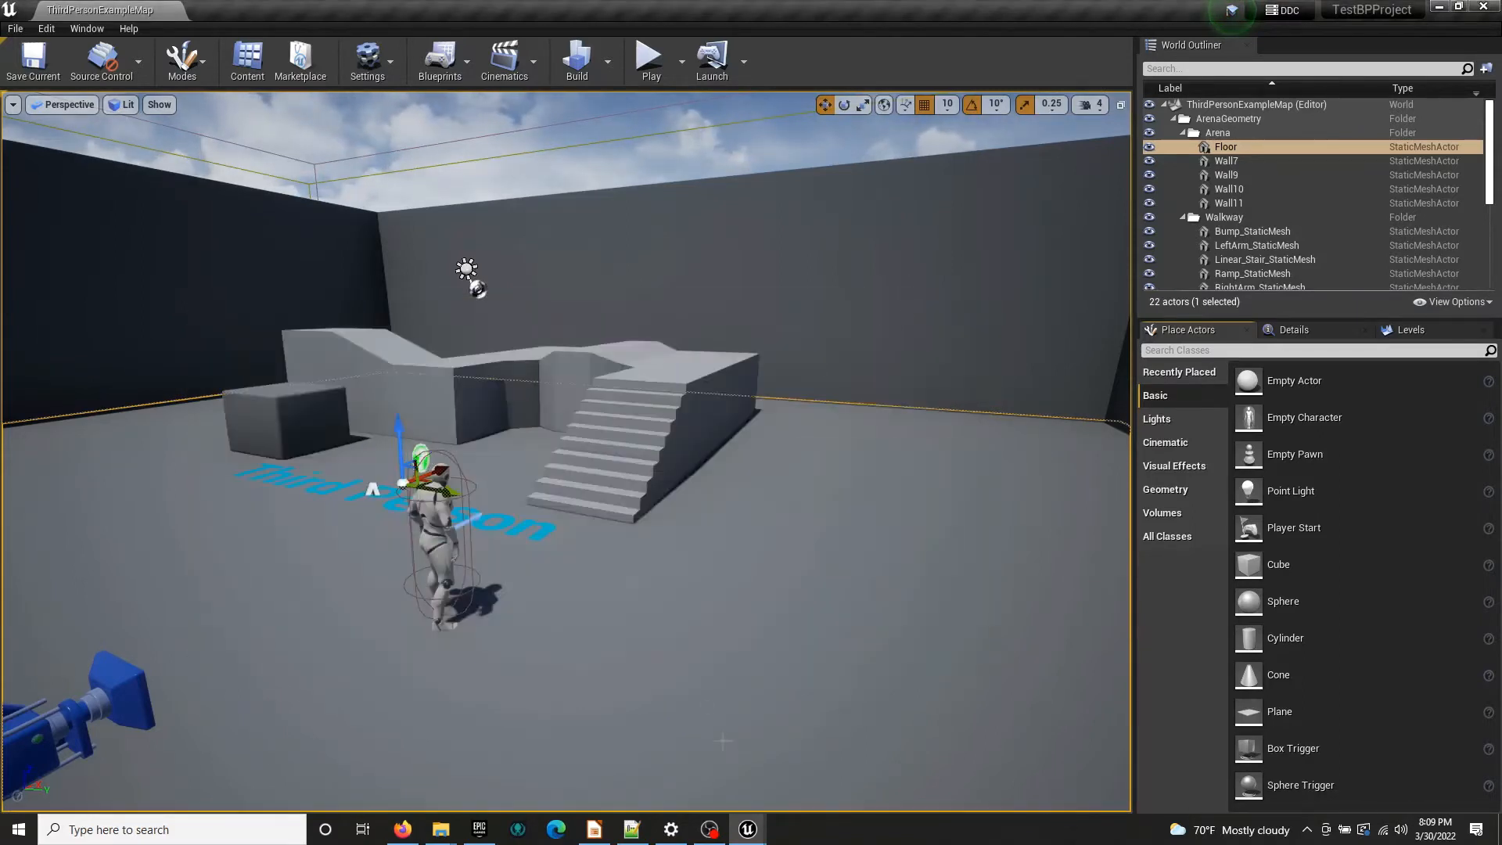
pyautogui.moveTo(748, 829)
pyautogui.click(770, 780)
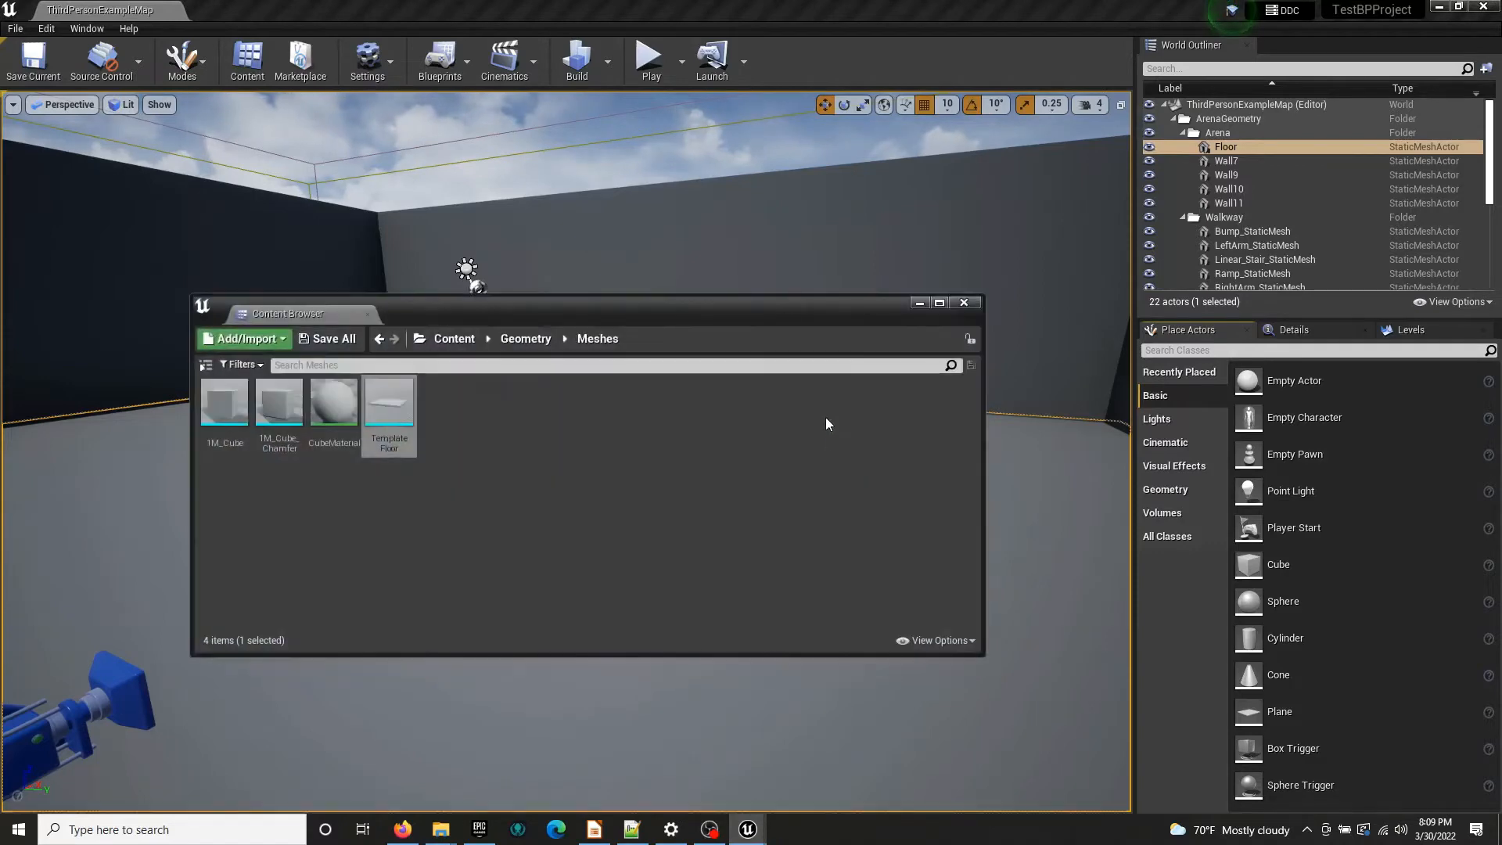
# Show the folder tree in the Content Browser, go to the root Content folder and minimize the window
pyautogui.moveTo(667, 294); pyautogui.dragTo(724, 293)
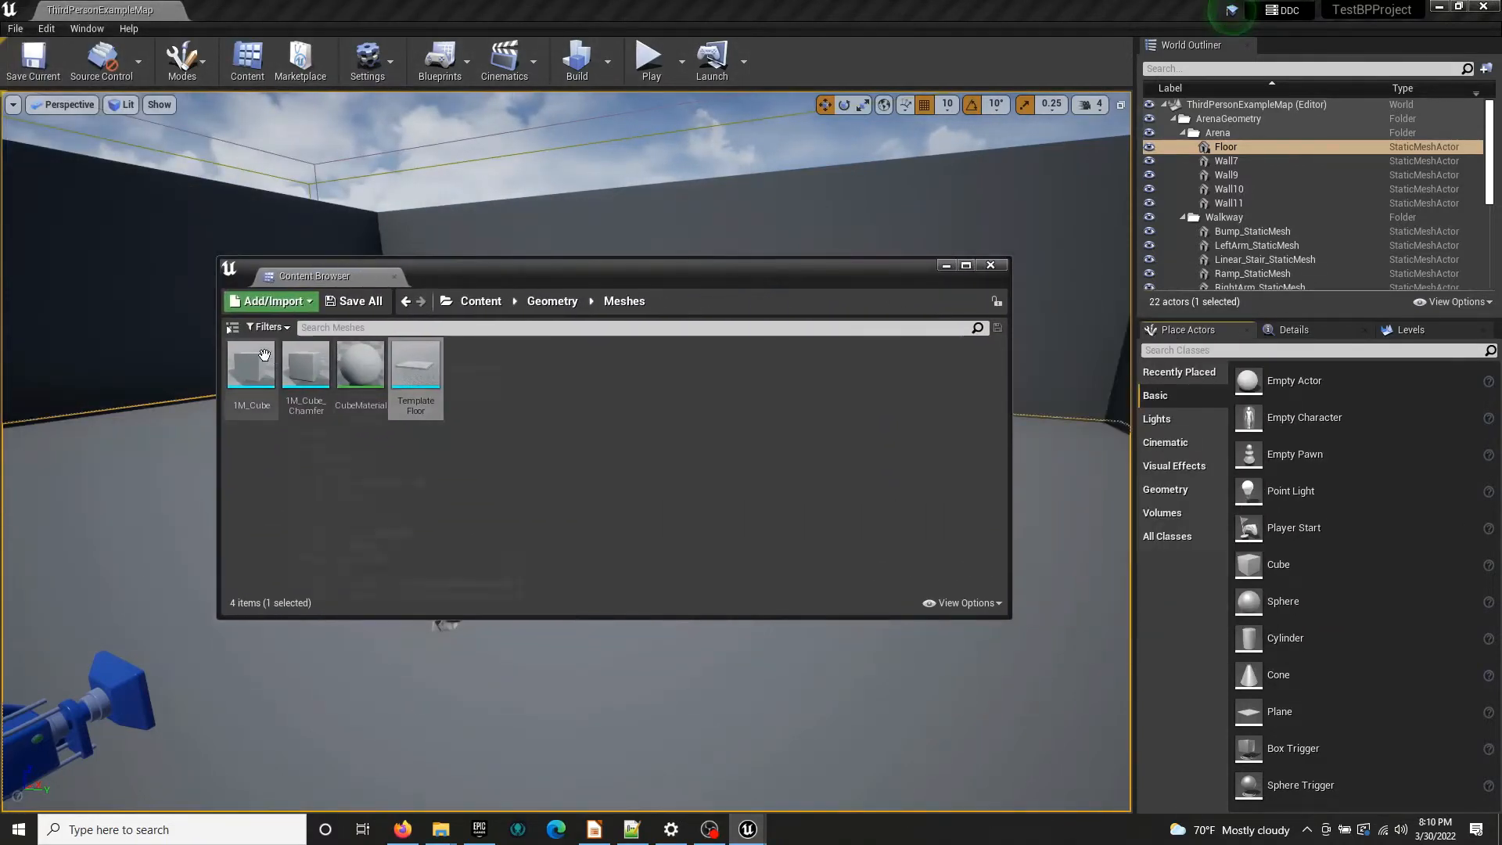
pyautogui.click(235, 328)
pyautogui.moveTo(632, 291)
pyautogui.mouseDown()
pyautogui.moveTo(739, 290)
pyautogui.moveTo(586, 278)
pyautogui.moveTo(617, 300)
pyautogui.mouseUp()
pyautogui.click(248, 341)
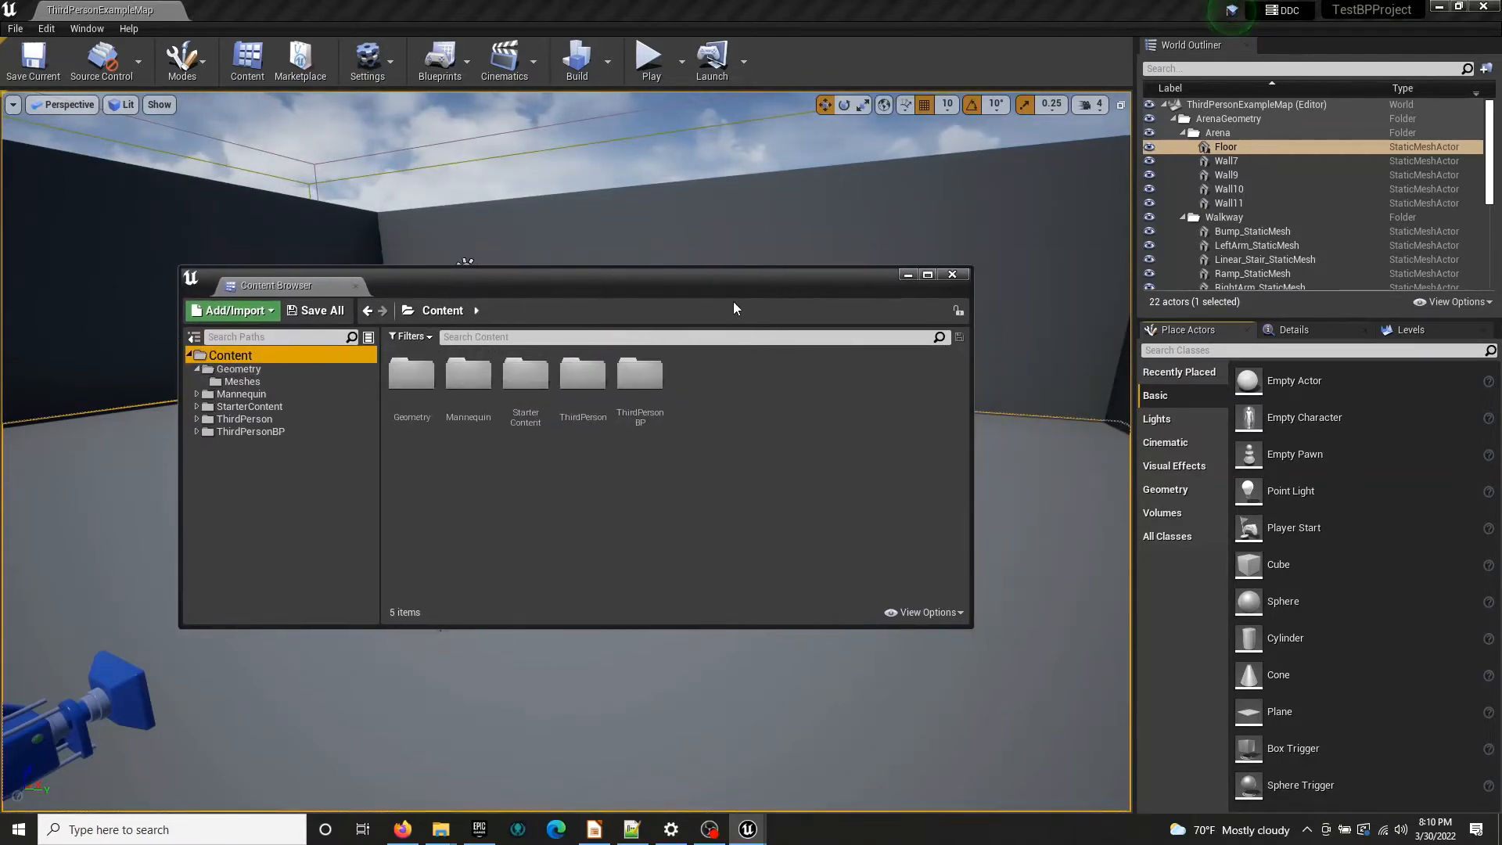
pyautogui.click(936, 295)
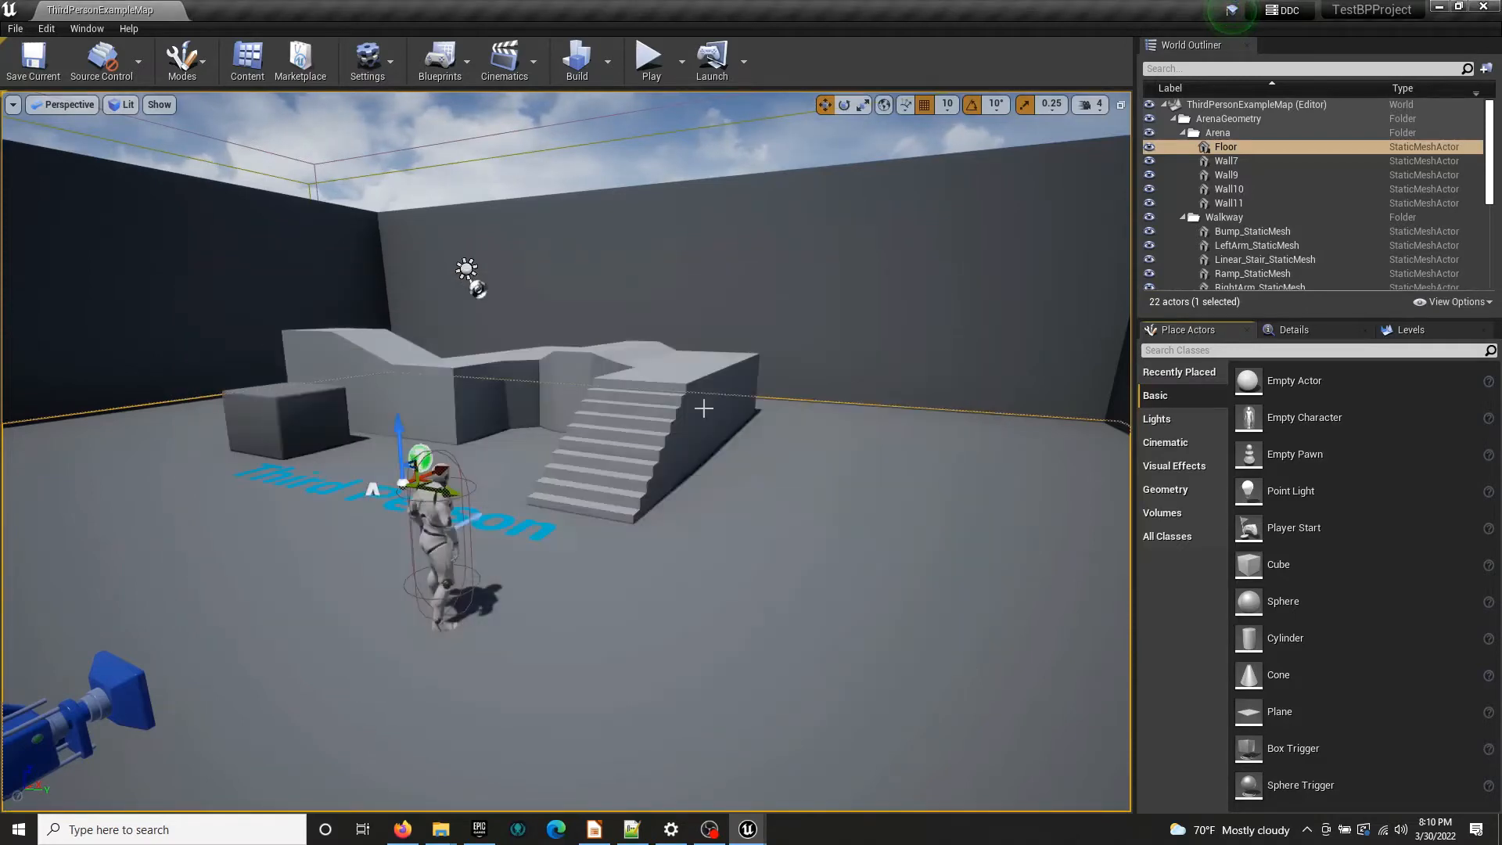
# Switch the viewport to game view and look around the mannequin, the stairs and the cube
pyautogui.moveTo(704, 407); pyautogui.dragTo(798, 458, button='right')
pyautogui.press('w')
pyautogui.press('a')
pyautogui.press('g')
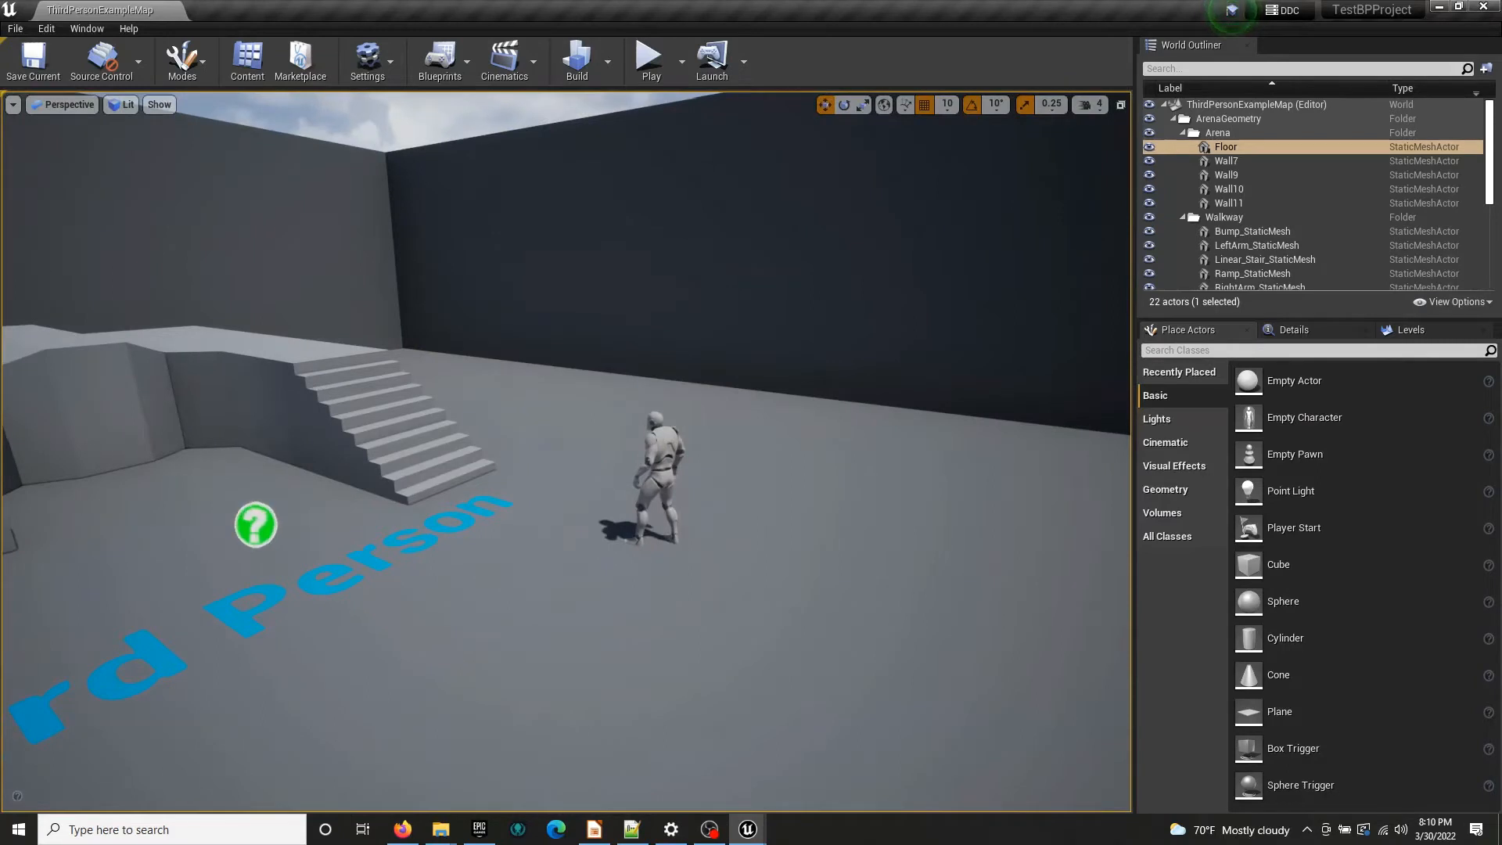
pyautogui.moveTo(214, 436); pyautogui.dragTo(51, 440, button='right')
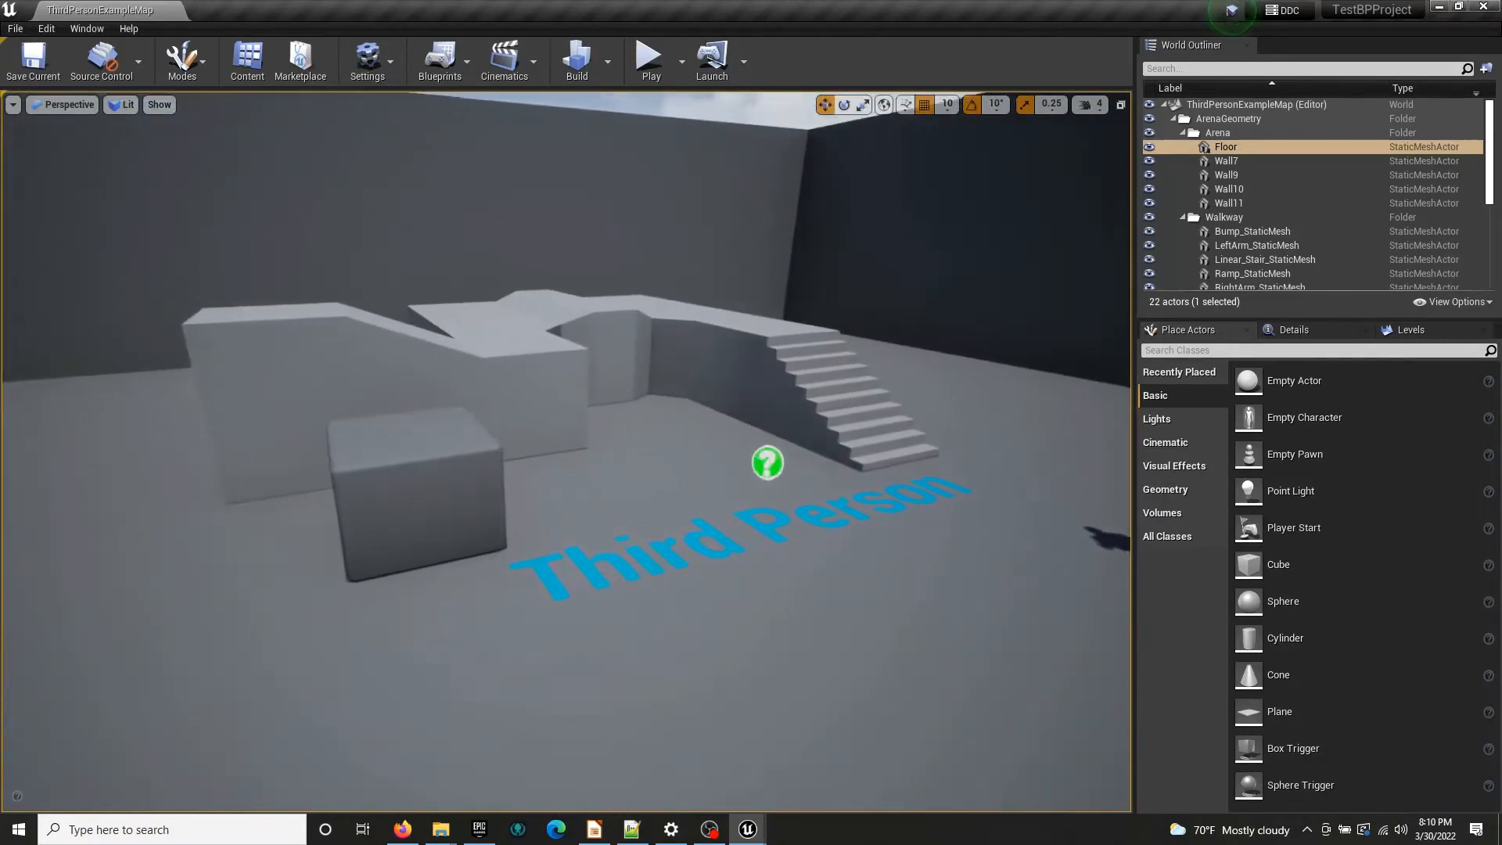
# Bring the Content Browser back up and move it down clear of the cube in the level
pyautogui.click(242, 62)
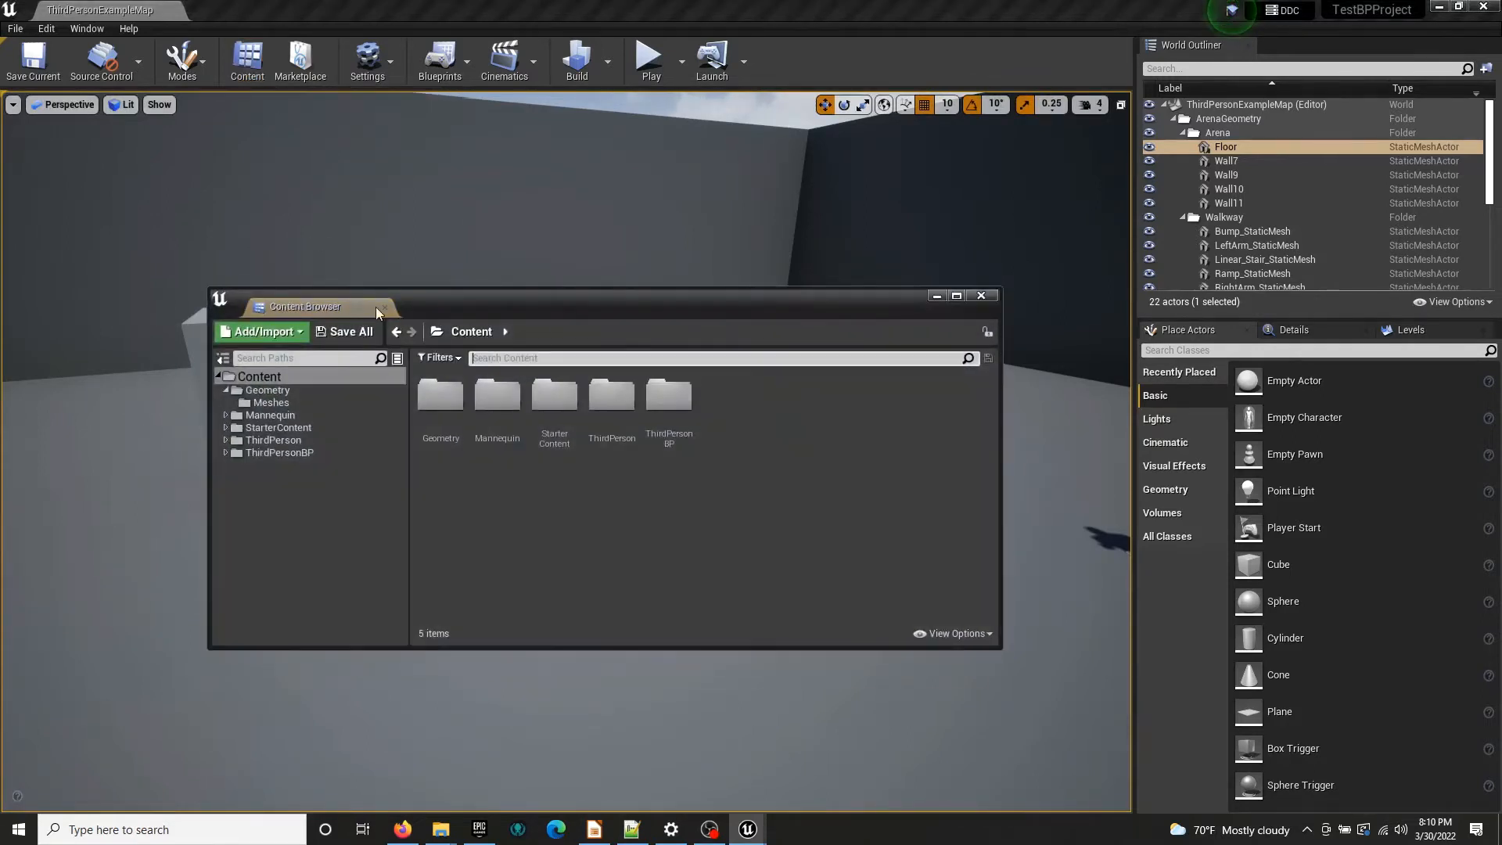
pyautogui.moveTo(550, 315); pyautogui.dragTo(505, 502)
# Select the cube beside the walkway, move it to a raised spot above the floor and frame it in the view
pyautogui.moveTo(386, 277); pyautogui.dragTo(375, 340, button='right')
pyautogui.click(386, 277)
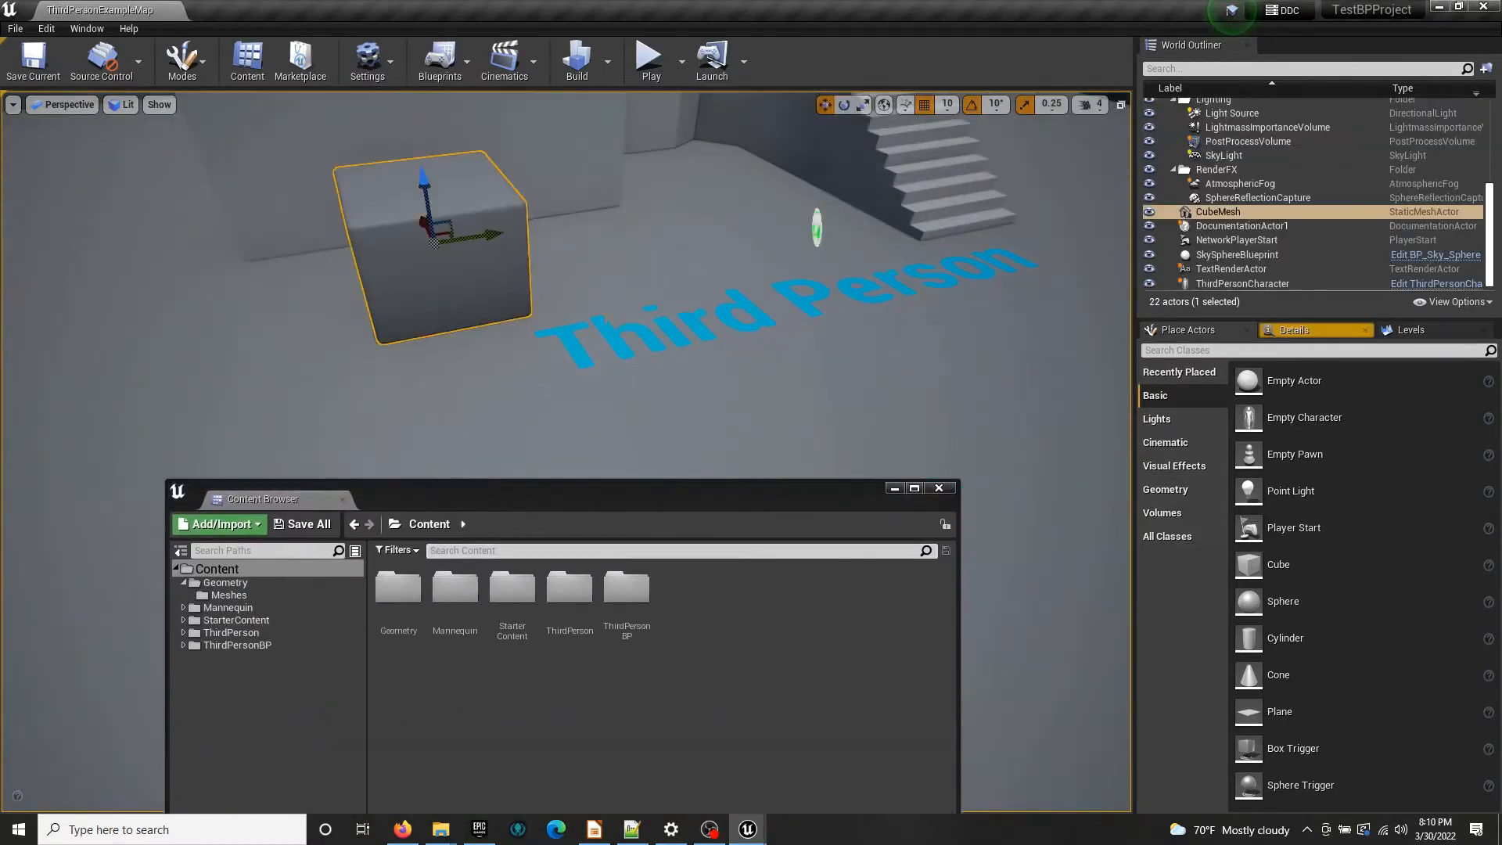
pyautogui.moveTo(386, 277); pyautogui.dragTo(468, 292, button='right')
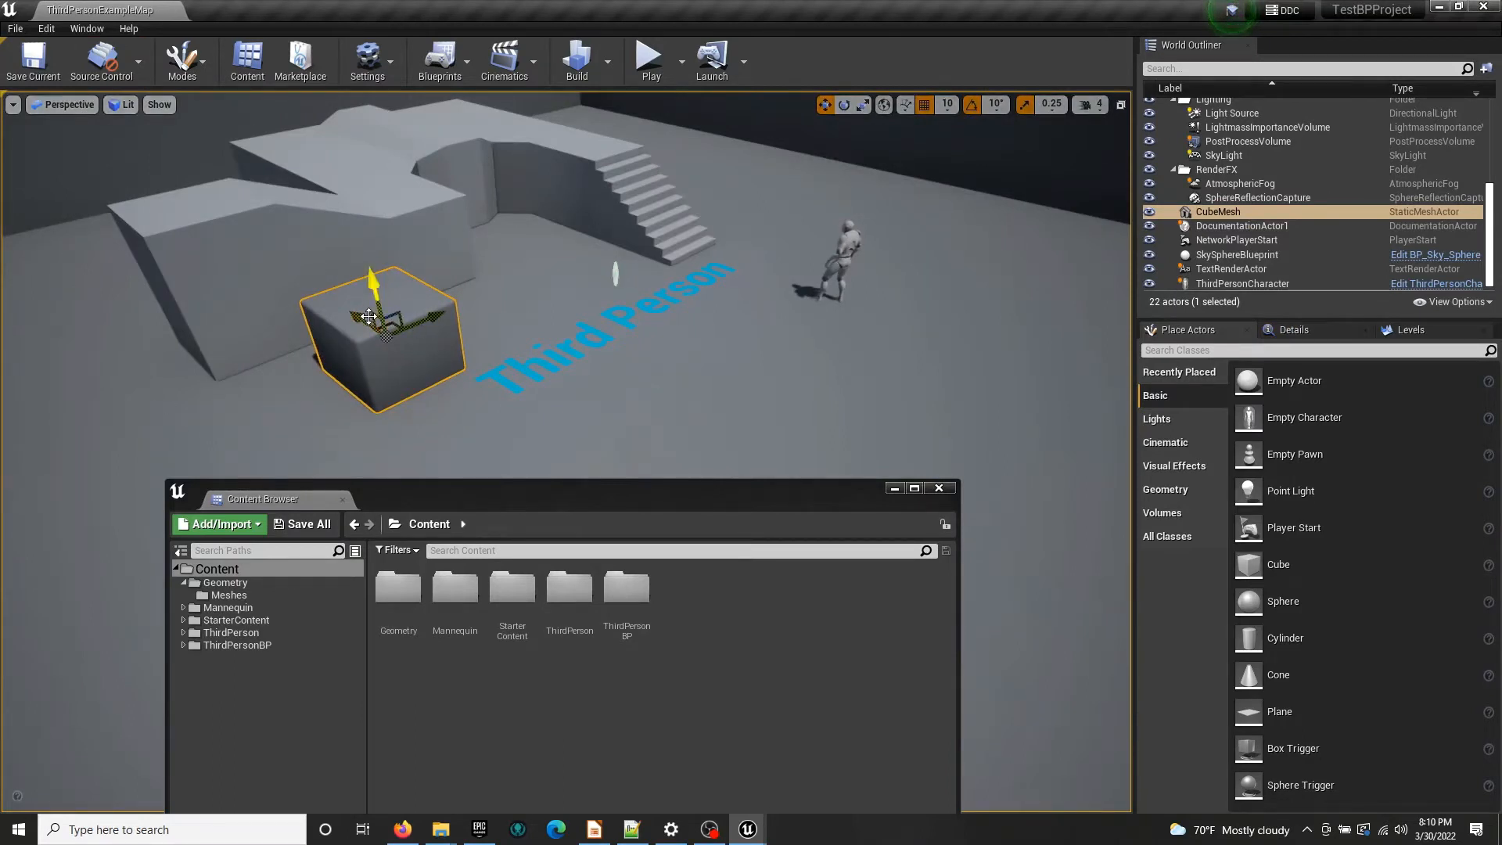
pyautogui.moveTo(369, 317); pyautogui.dragTo(435, 210)
pyautogui.press('f')
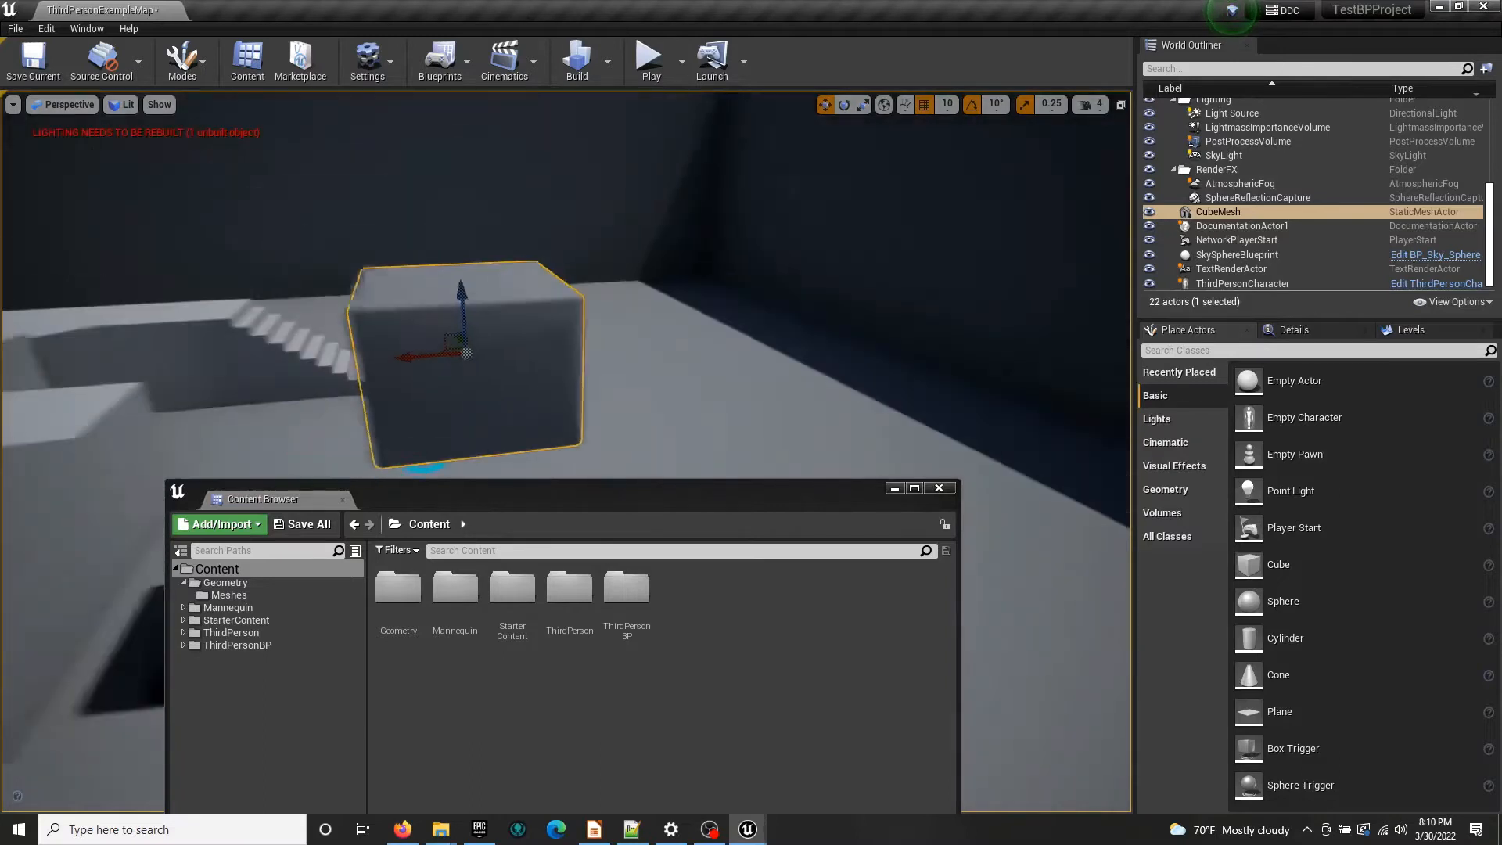
pyautogui.moveTo(728, 302); pyautogui.dragTo(671, 305, button='right')
pyautogui.press('d')
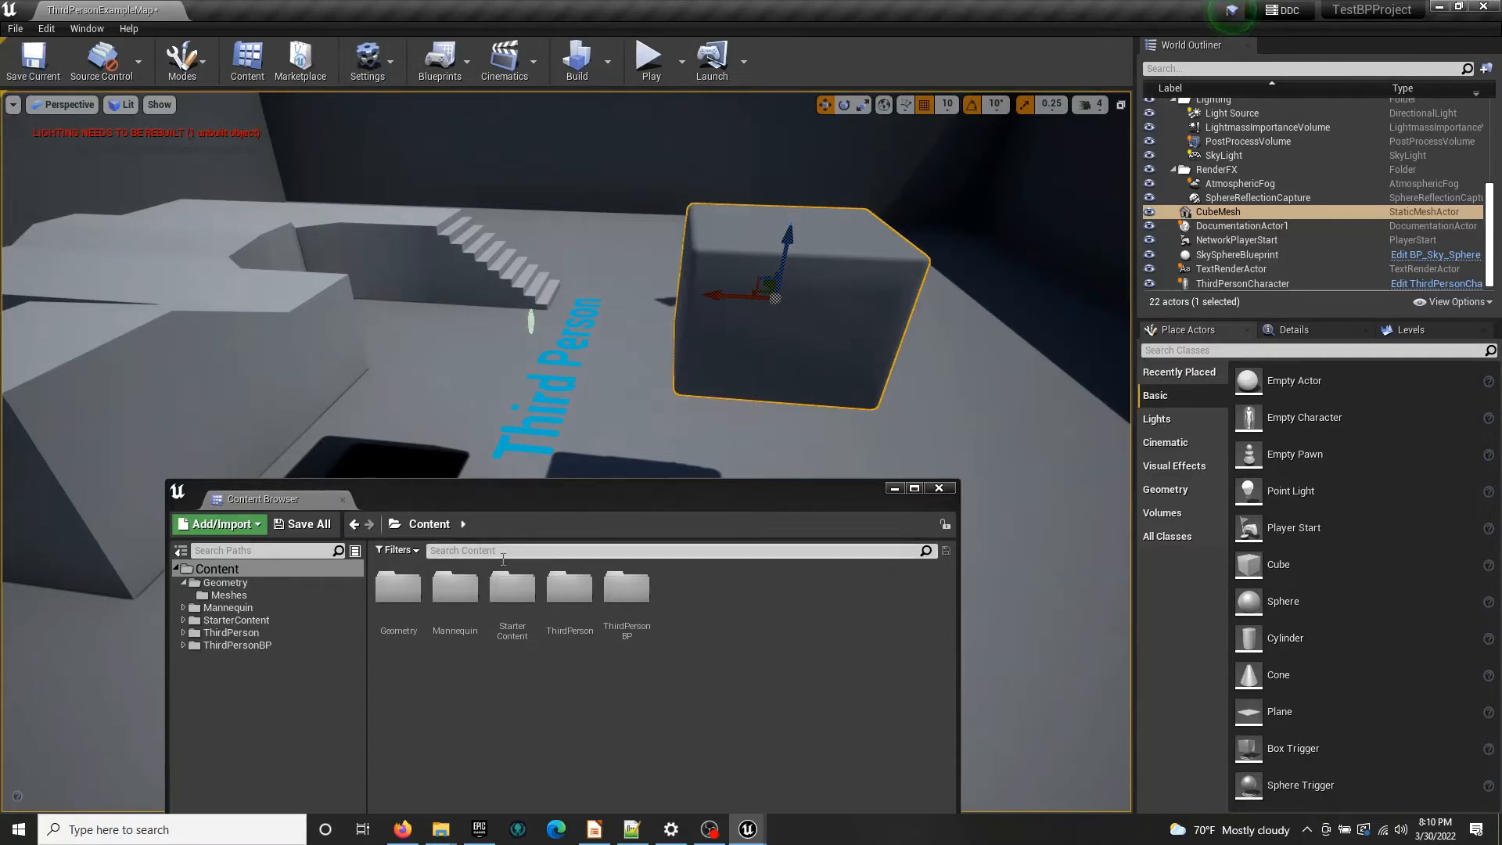
# Minimize the Content Browser and examine the raised cube, the shadows on the floor and the walkway from different viewpoints
pyautogui.moveTo(528, 500); pyautogui.dragTo(505, 223)
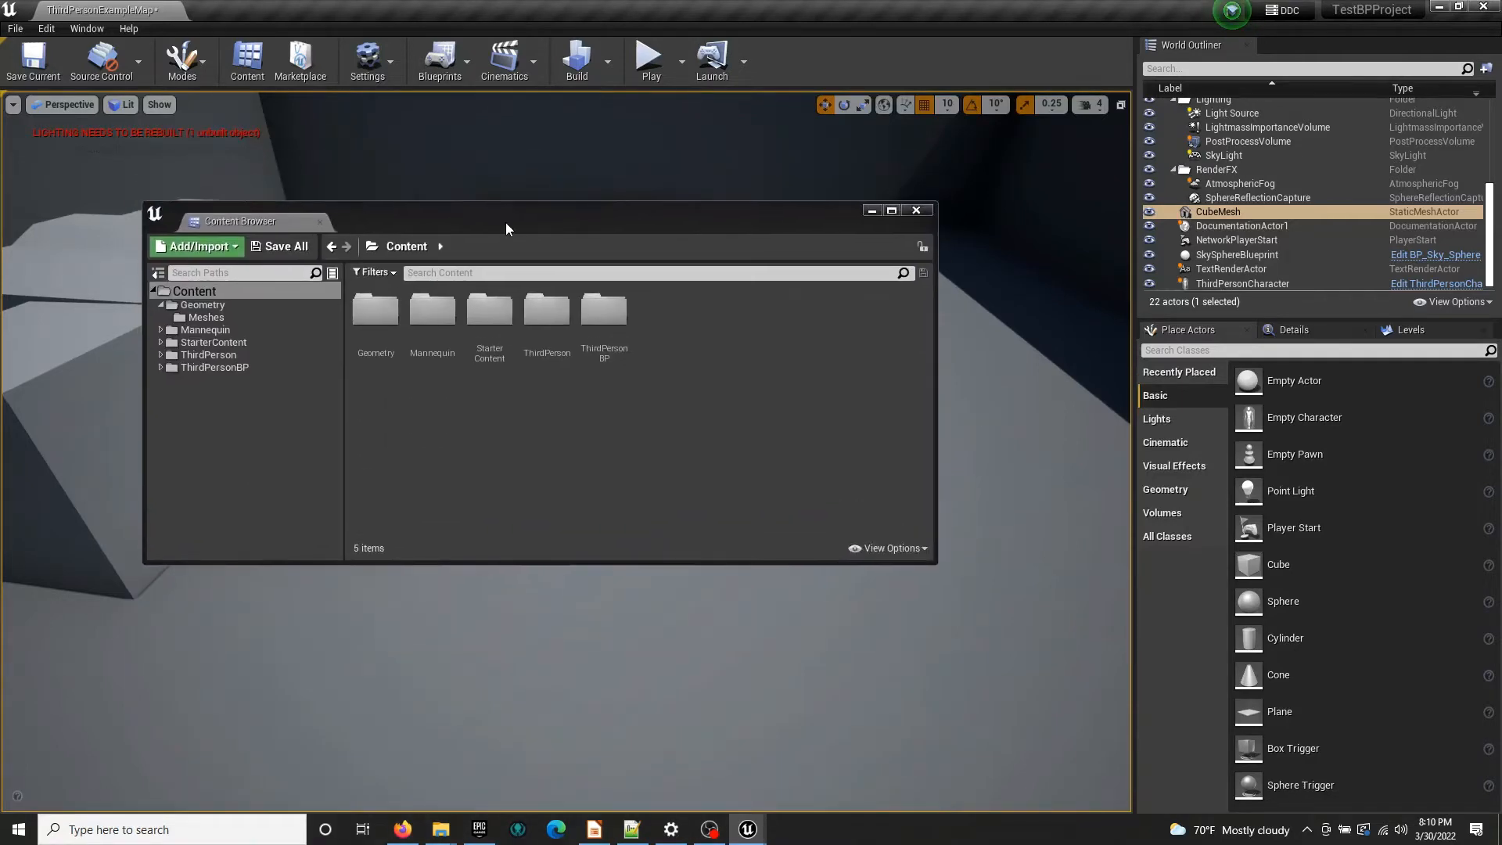
pyautogui.click(874, 212)
pyautogui.moveTo(795, 352); pyautogui.dragTo(751, 332, button='right')
pyautogui.press('w')
pyautogui.moveTo(759, 446)
pyautogui.mouseDown(button='right')
pyautogui.moveTo(665, 450)
pyautogui.moveTo(669, 431)
pyautogui.moveTo(665, 454)
pyautogui.moveTo(767, 446)
pyautogui.mouseUp(button='right')
pyautogui.press('s')
pyautogui.press('w')
pyautogui.press('s')
pyautogui.moveTo(593, 543); pyautogui.dragTo(505, 509, button='right')
pyautogui.press('w')
pyautogui.moveTo(593, 543); pyautogui.dragTo(771, 512, button='right')
pyautogui.press('s')
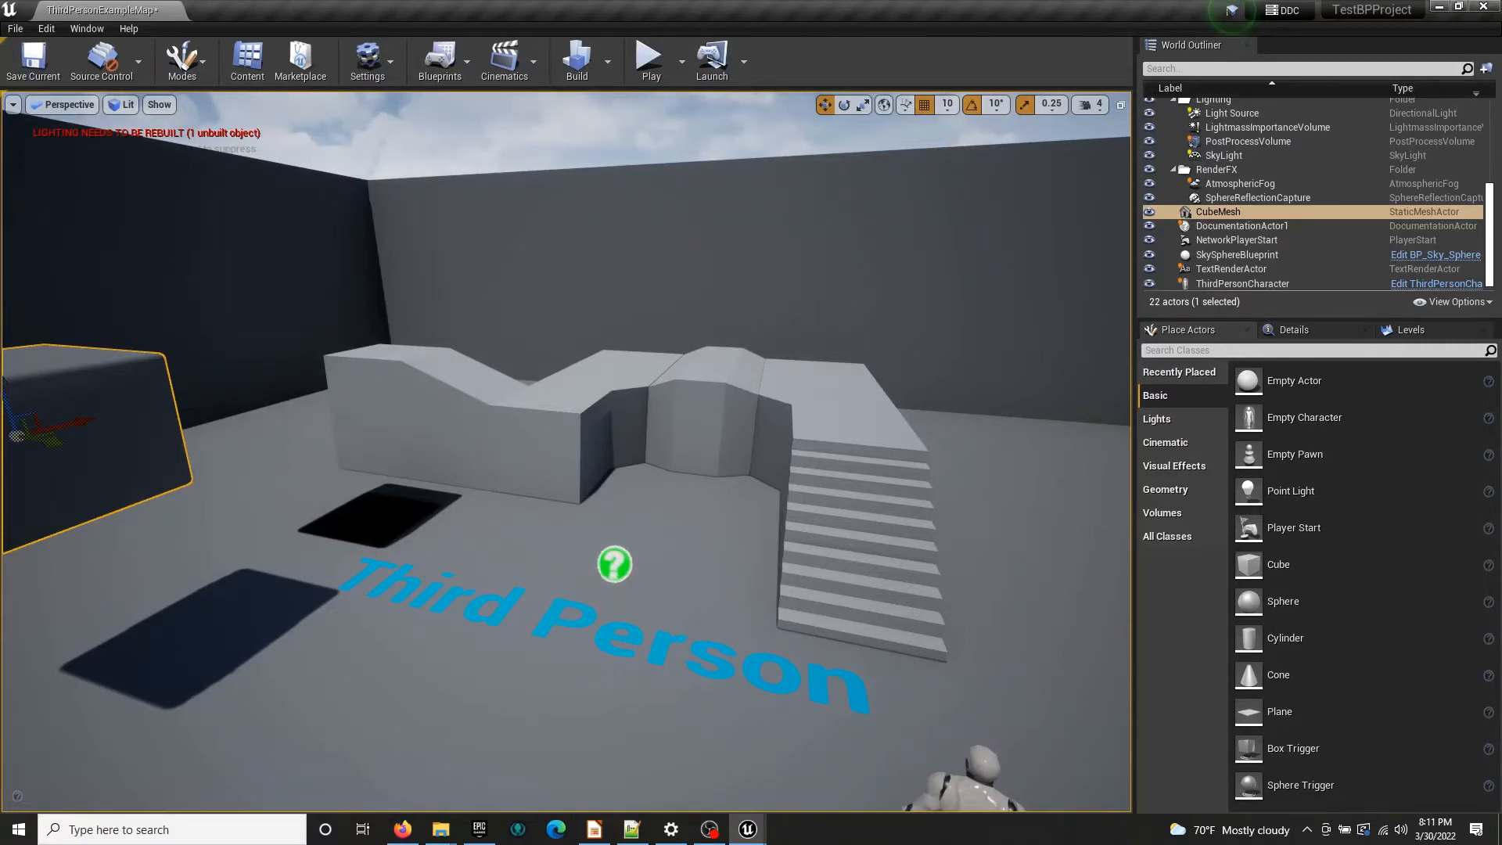
# Delete the documentation marker and the Third Person text from the arena floor
pyautogui.click(613, 562)
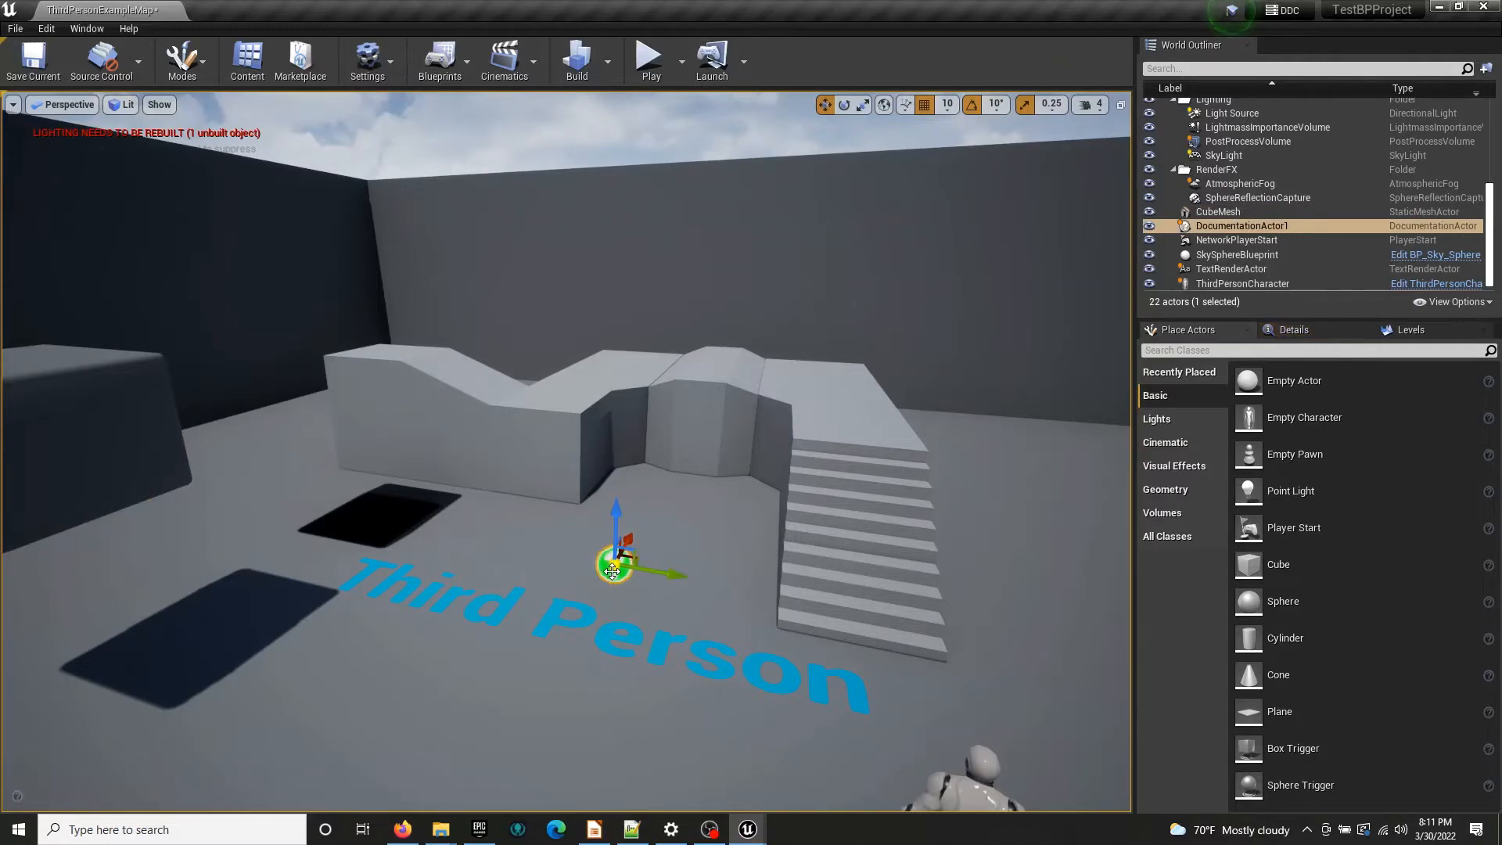
pyautogui.press('Delete')
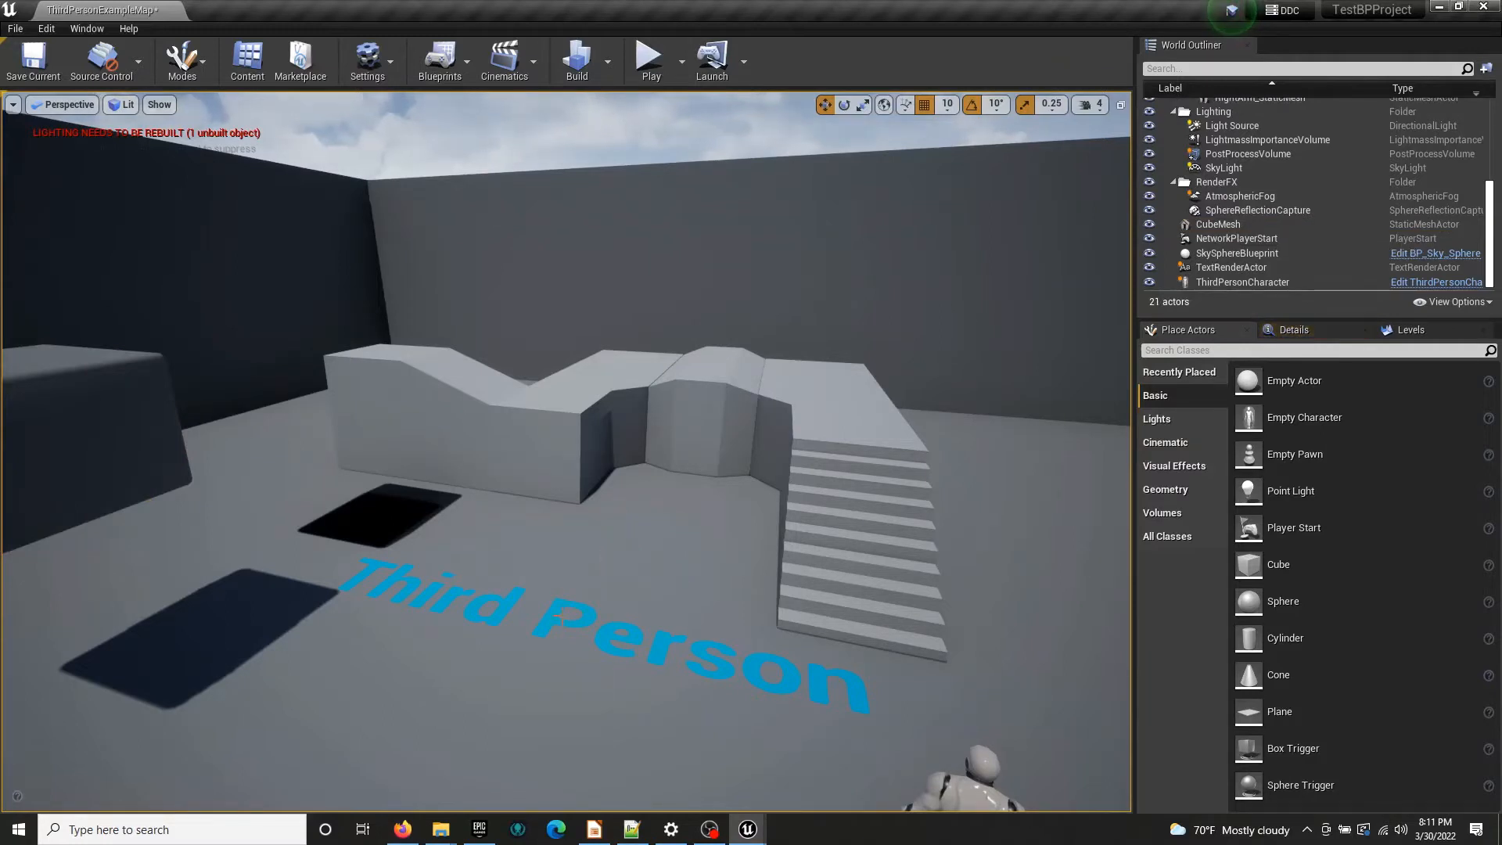
pyautogui.click(588, 618)
pyautogui.press('Delete')
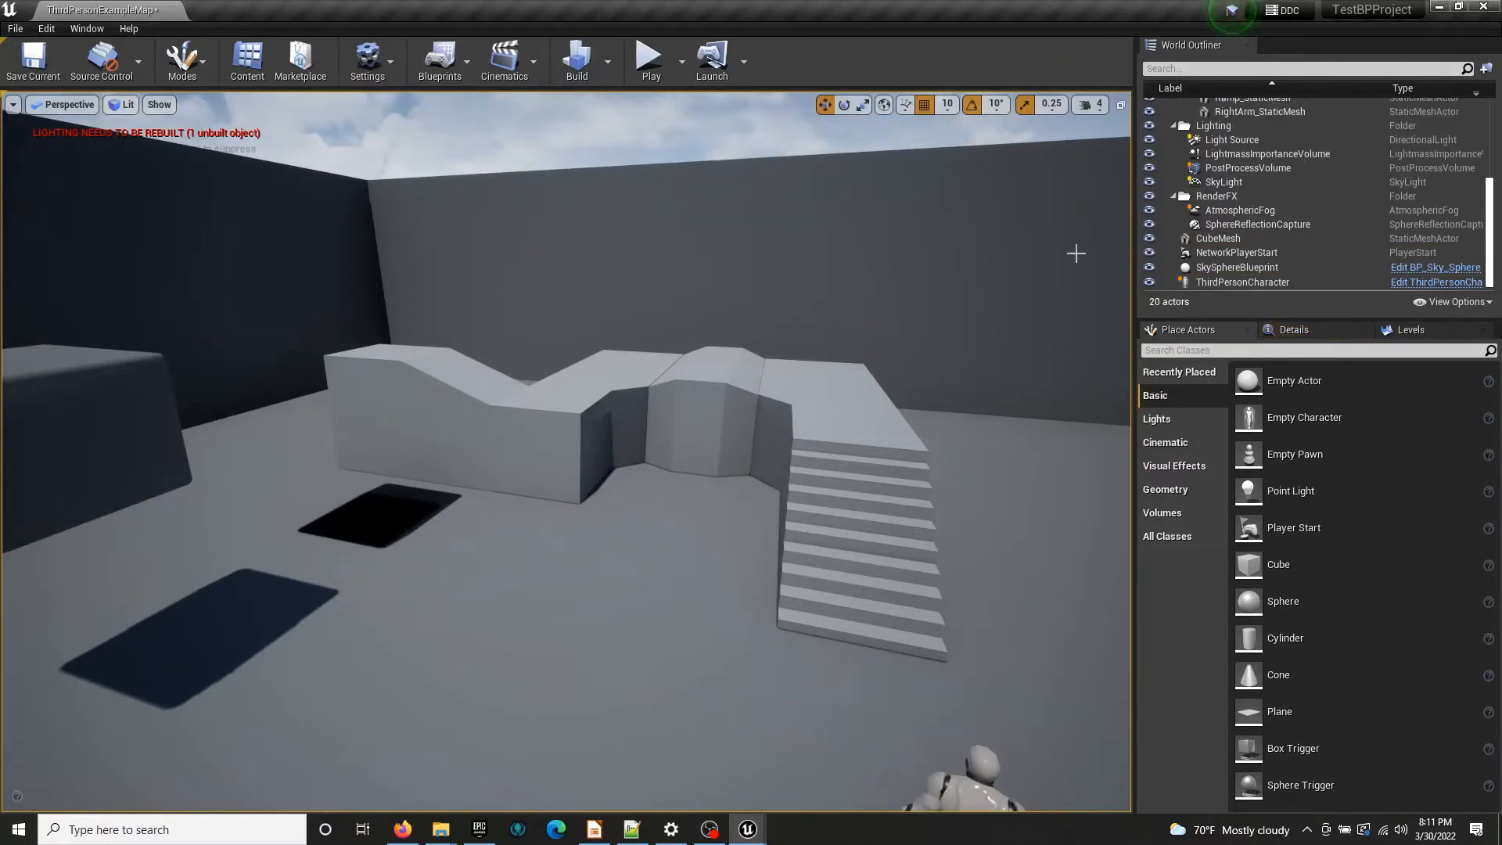
# Select the Light Source in the World Outliner and show its details
pyautogui.click(1196, 68)
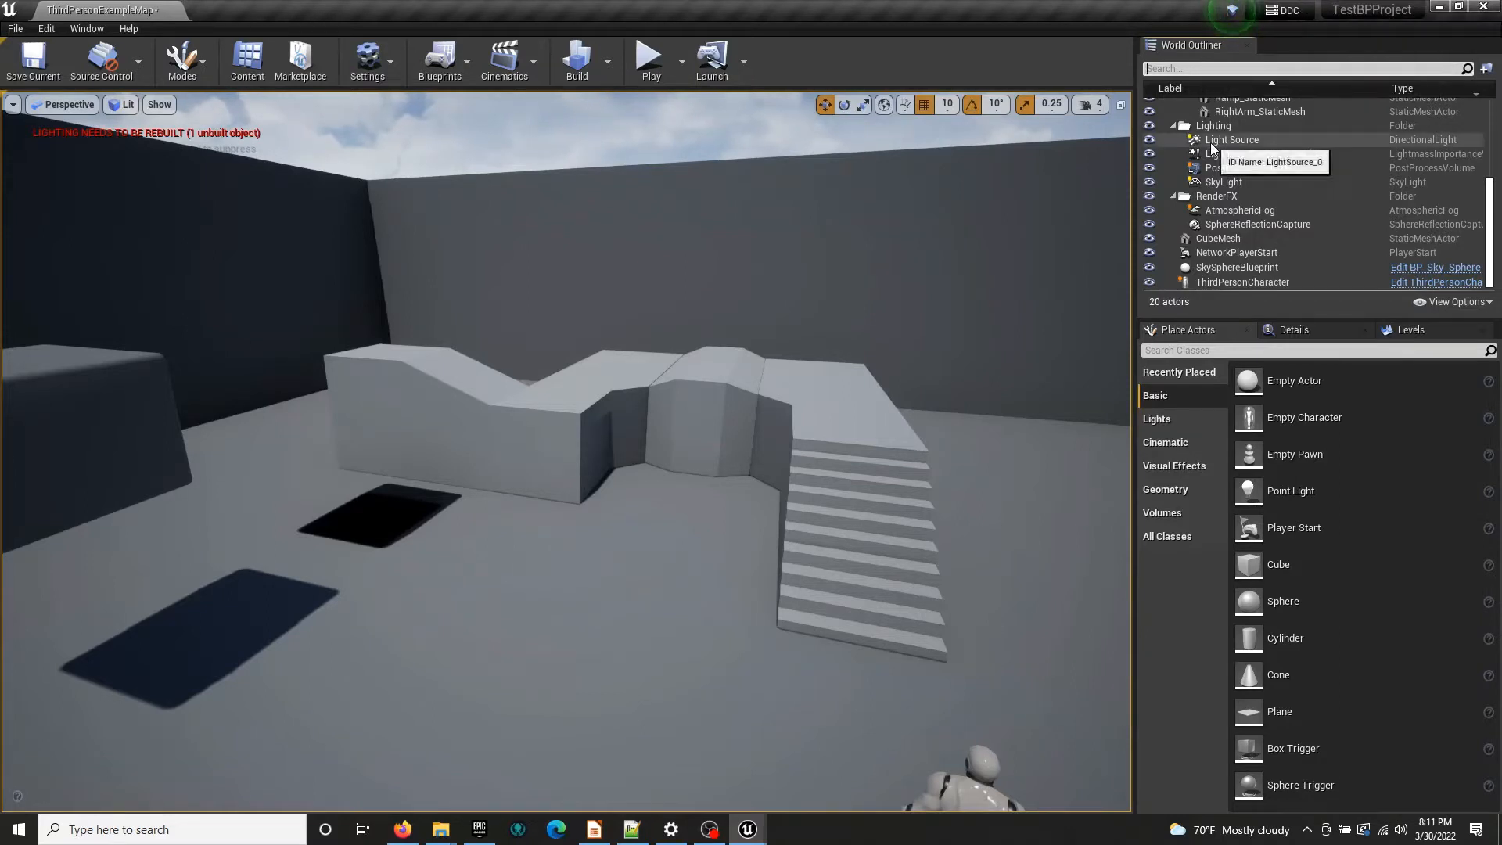
pyautogui.click(1232, 139)
pyautogui.click(1295, 329)
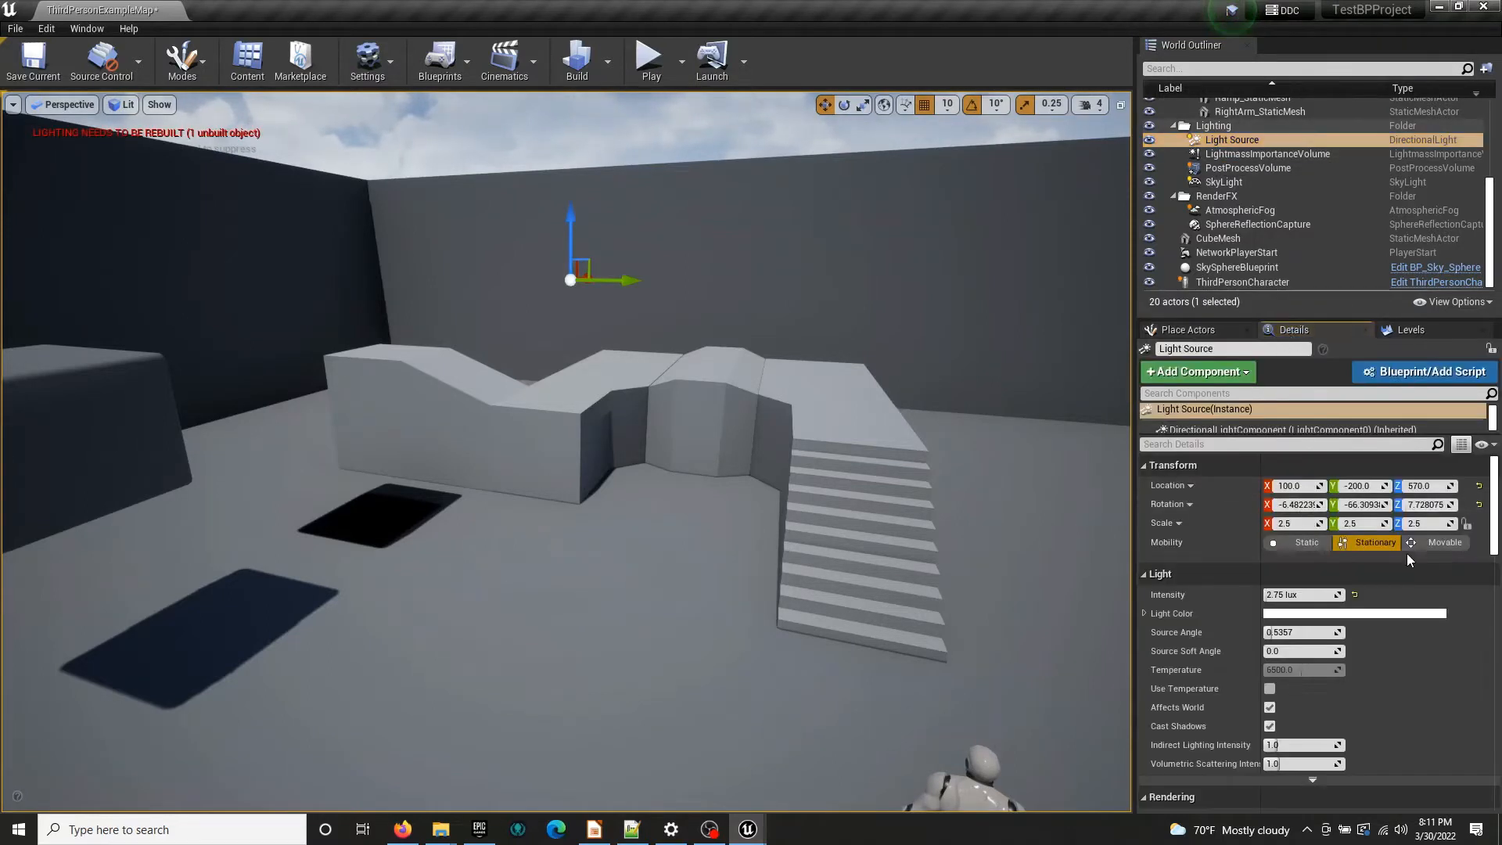
# Filter the World Outliner by "light" and set the mobility of both the SkyLight and the Light Source to Movable
pyautogui.scroll(2, 1266, 122)
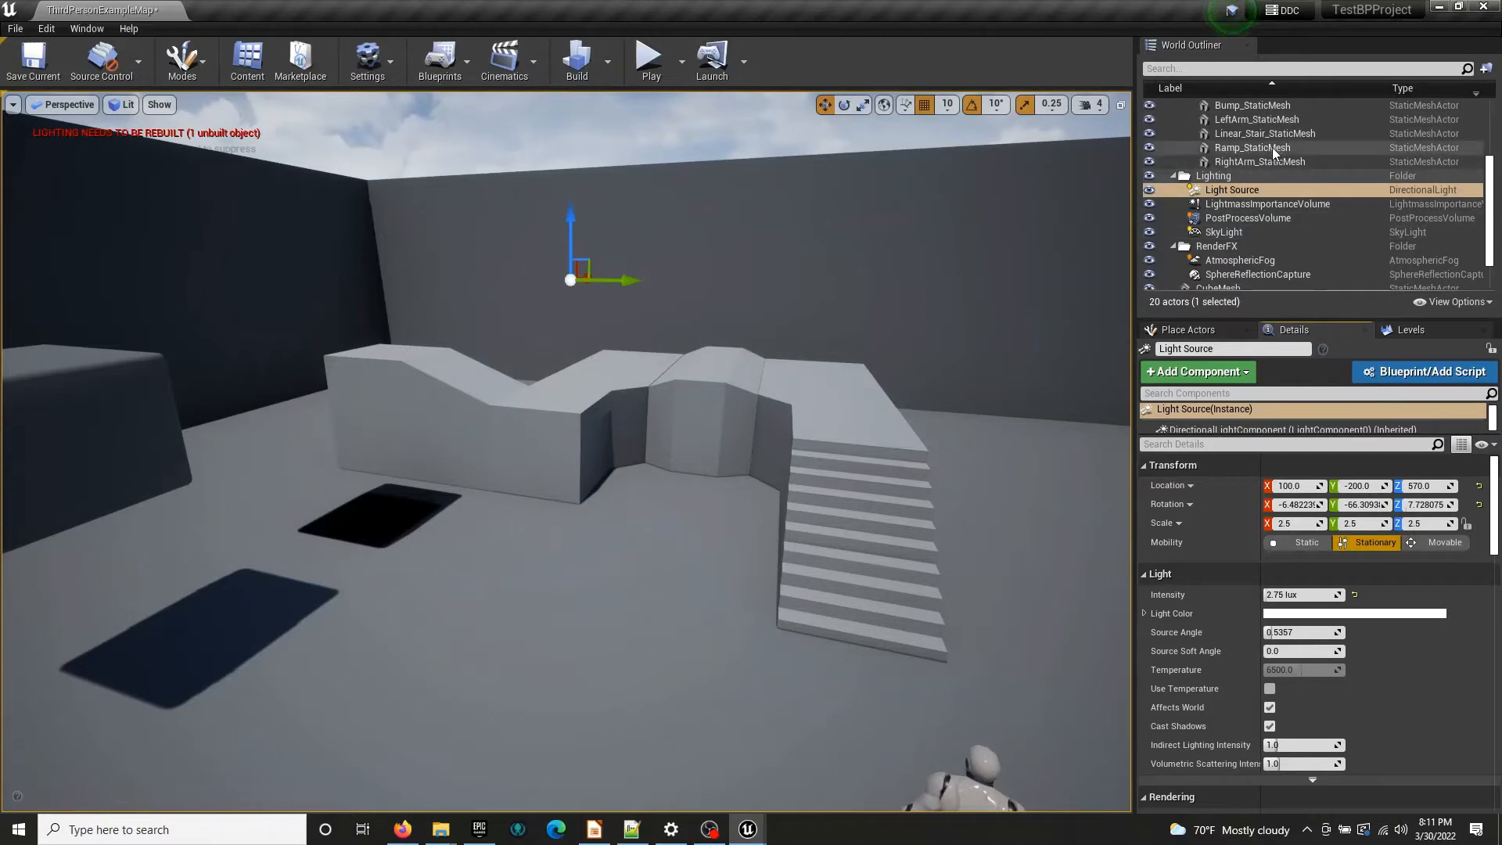
pyautogui.click(1275, 69)
pyautogui.write('light')
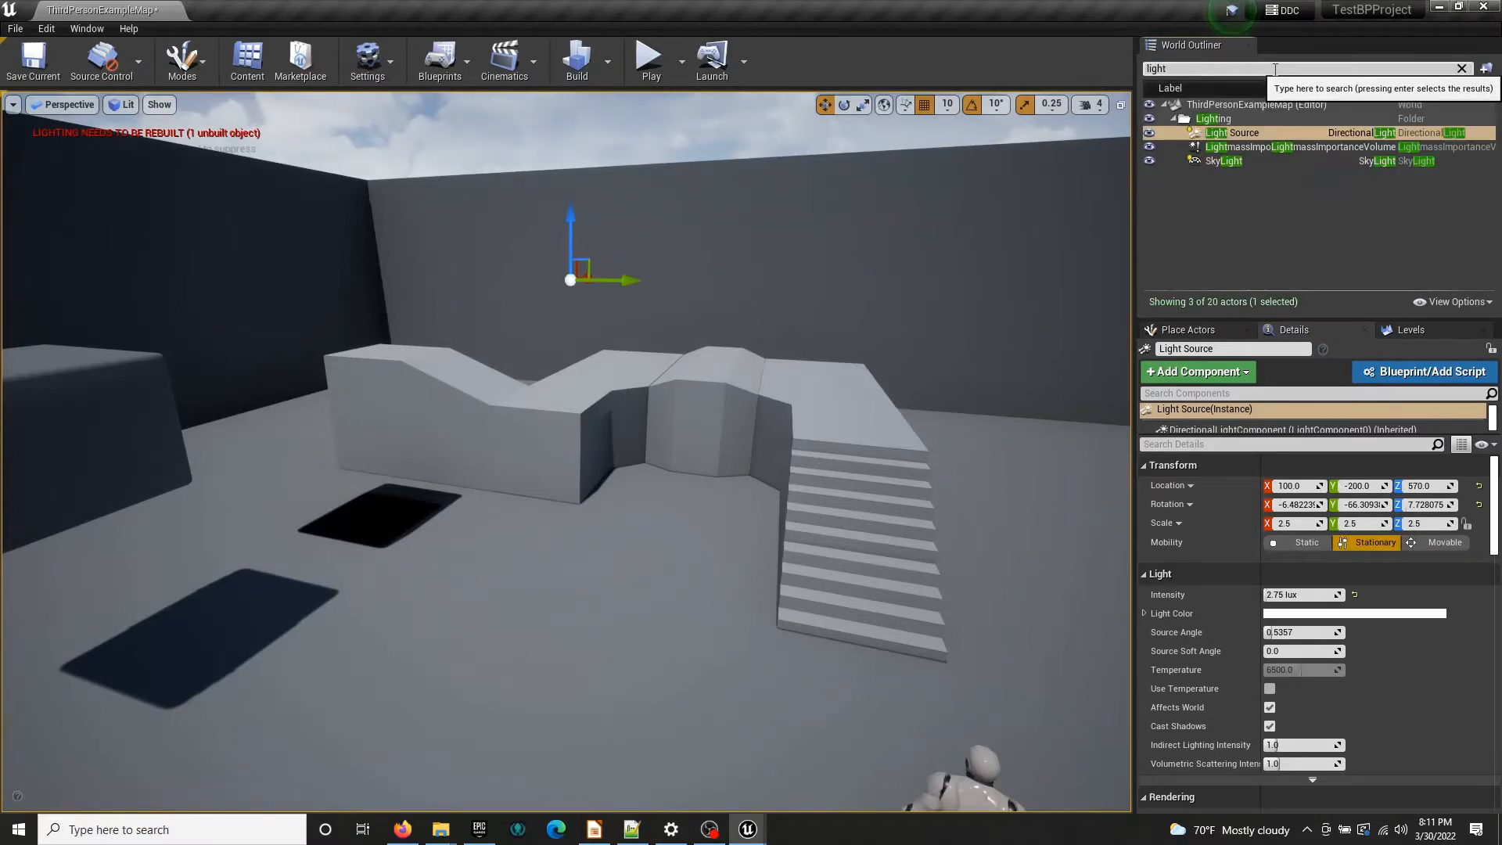
pyautogui.click(1265, 161)
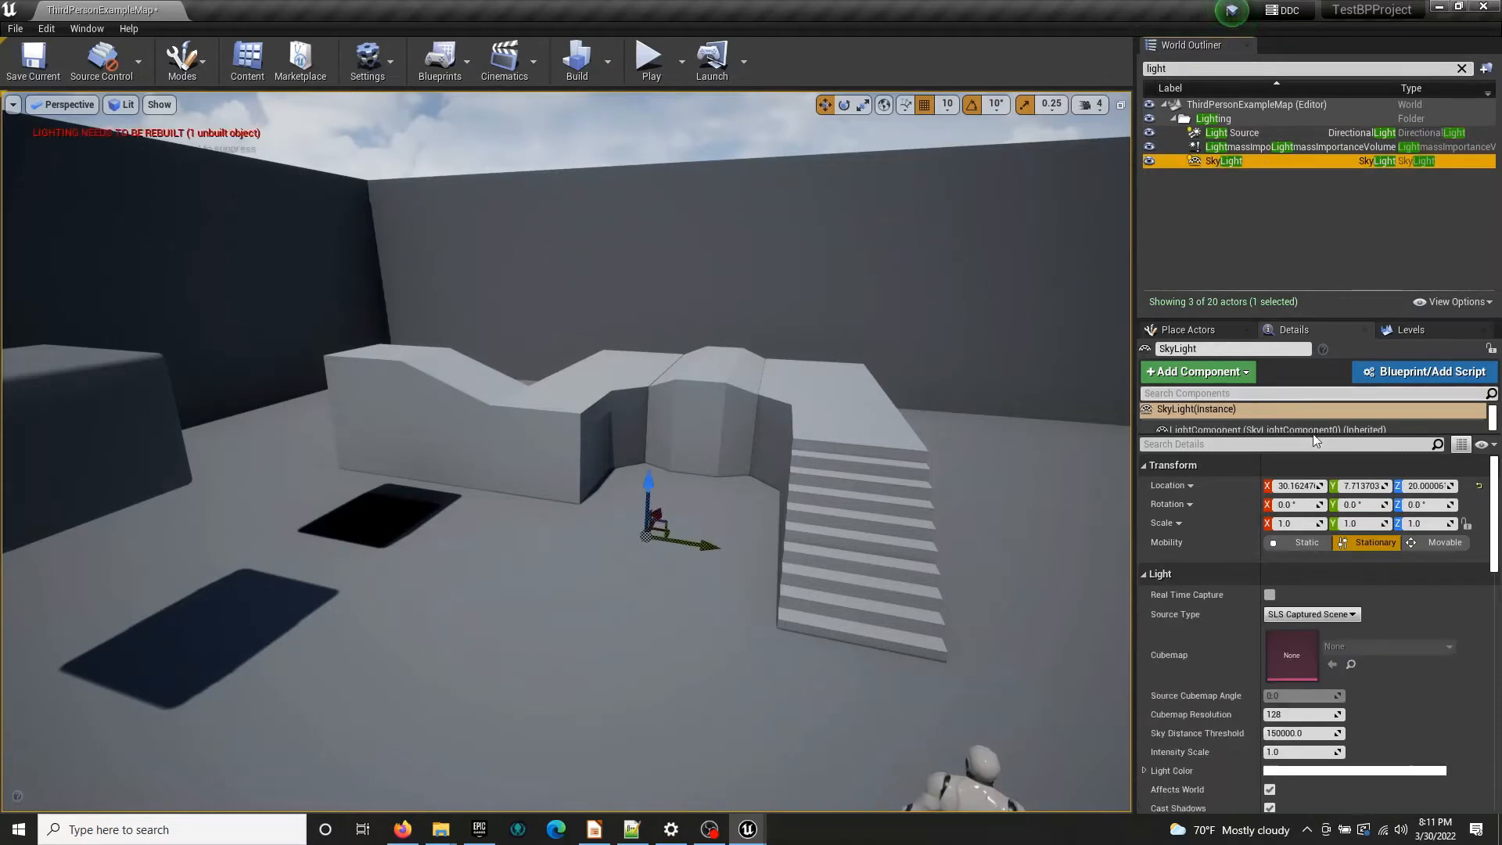
pyautogui.click(1429, 543)
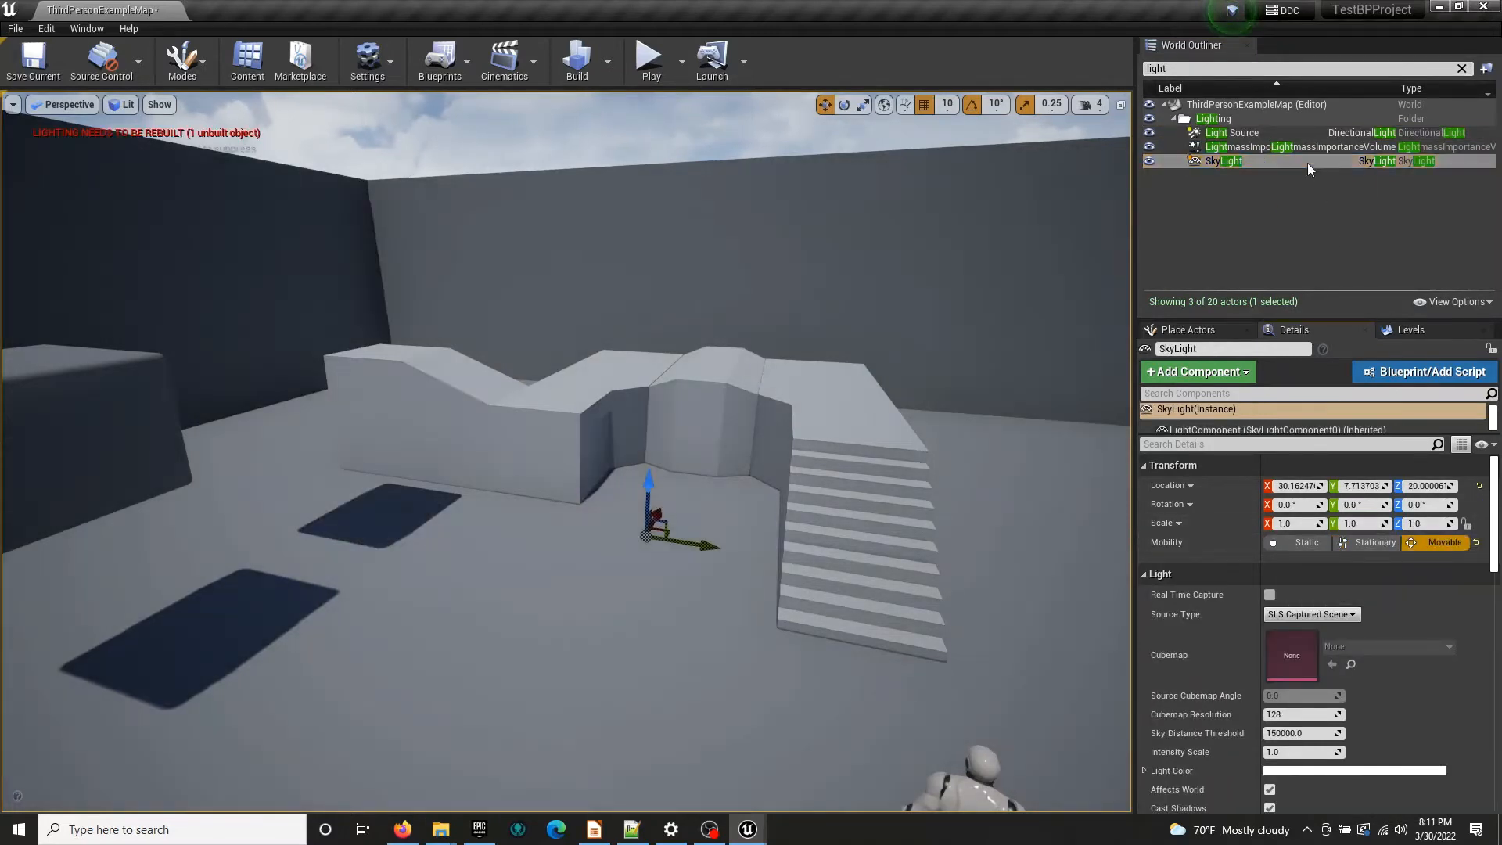
pyautogui.click(1249, 133)
pyautogui.click(1435, 541)
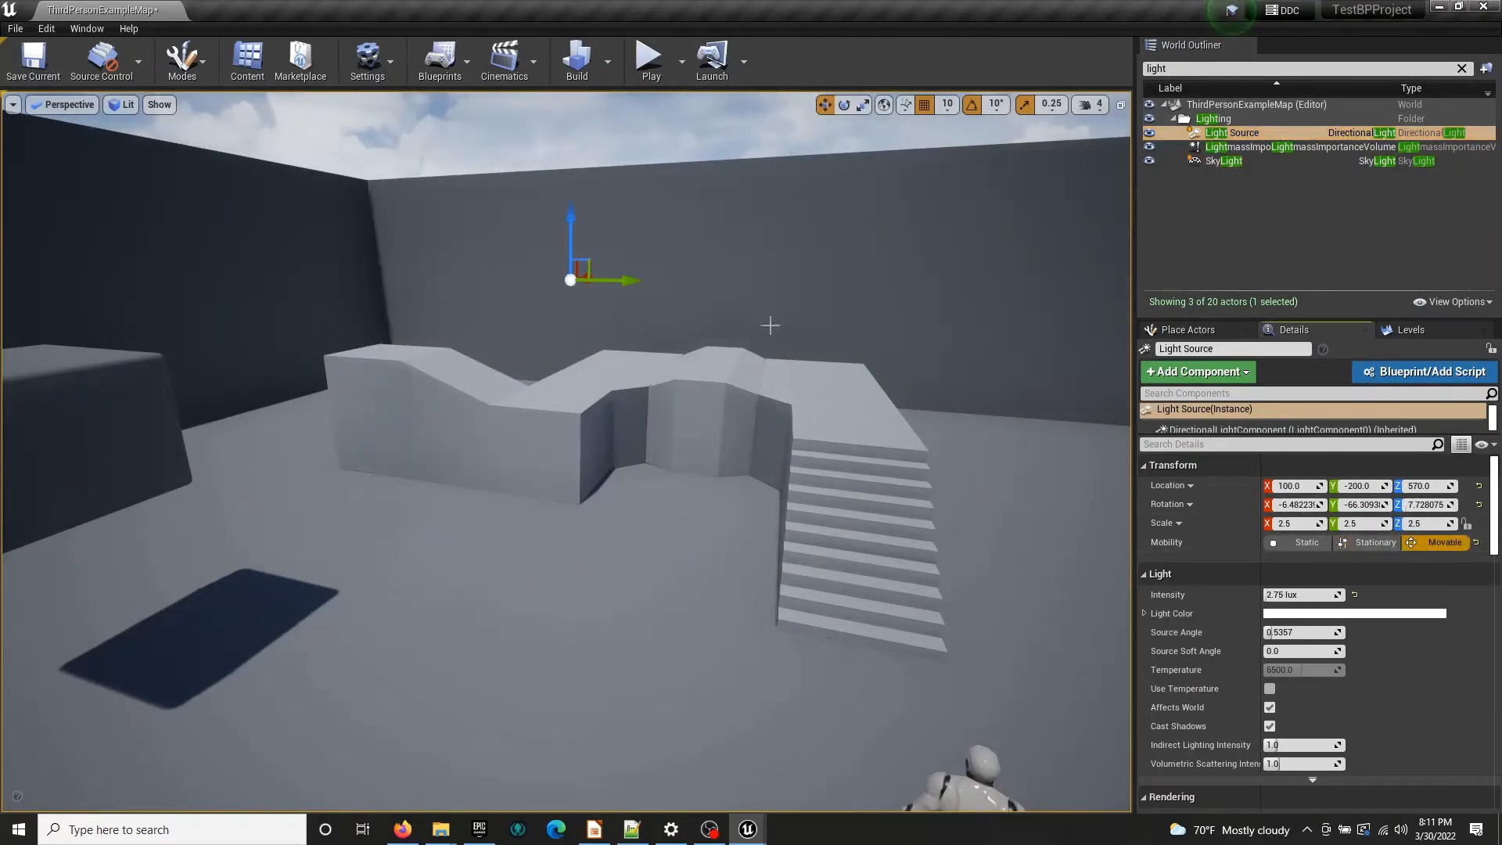
# Check the LightmassImportanceVolume, reselect the Light Source and clear the World Outliner filter
pyautogui.moveTo(770, 326); pyautogui.dragTo(700, 336, button='right')
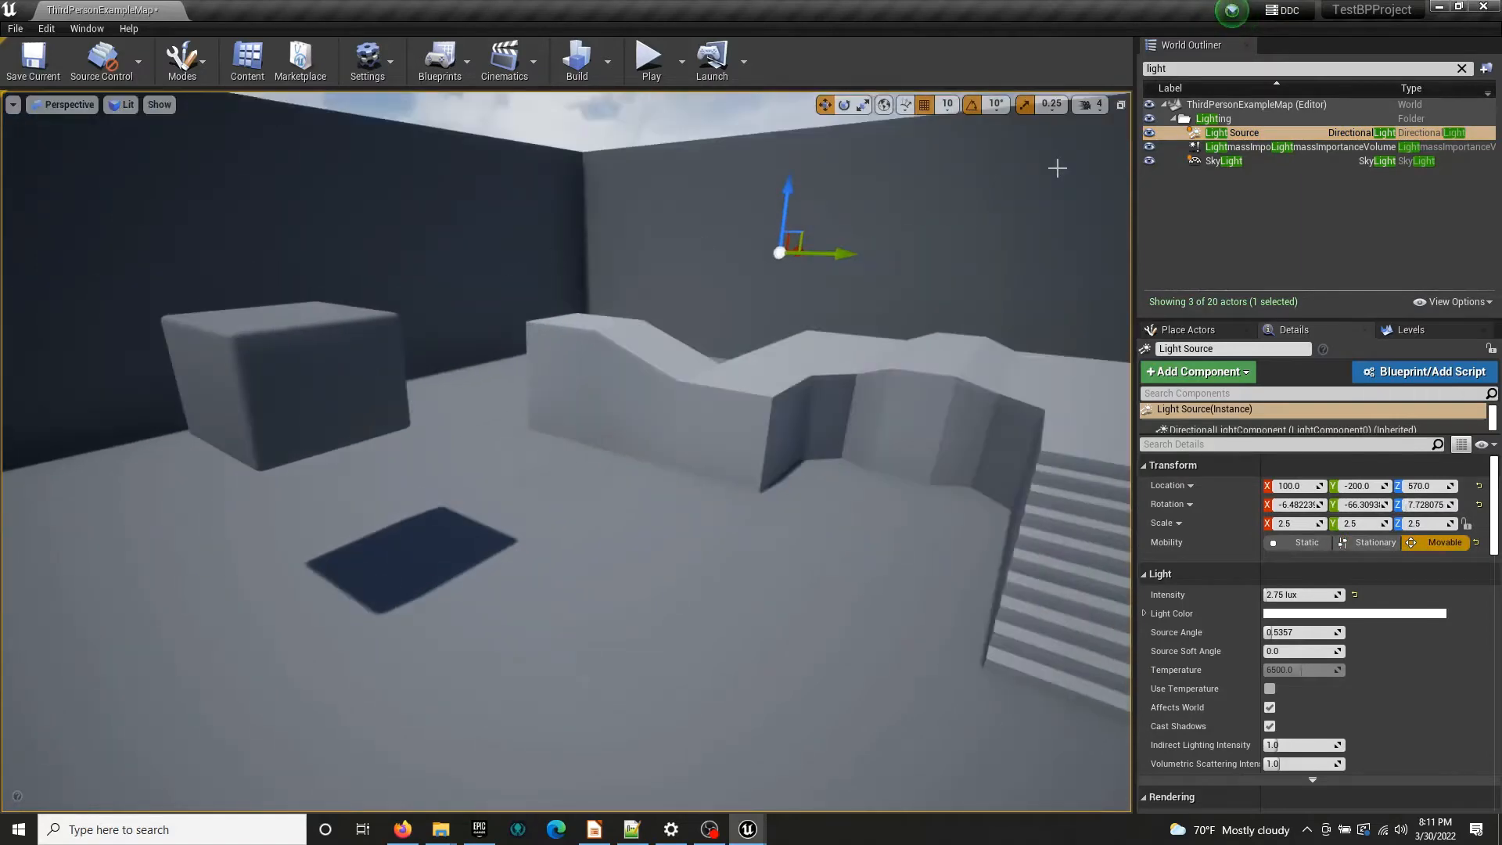
pyautogui.click(1265, 148)
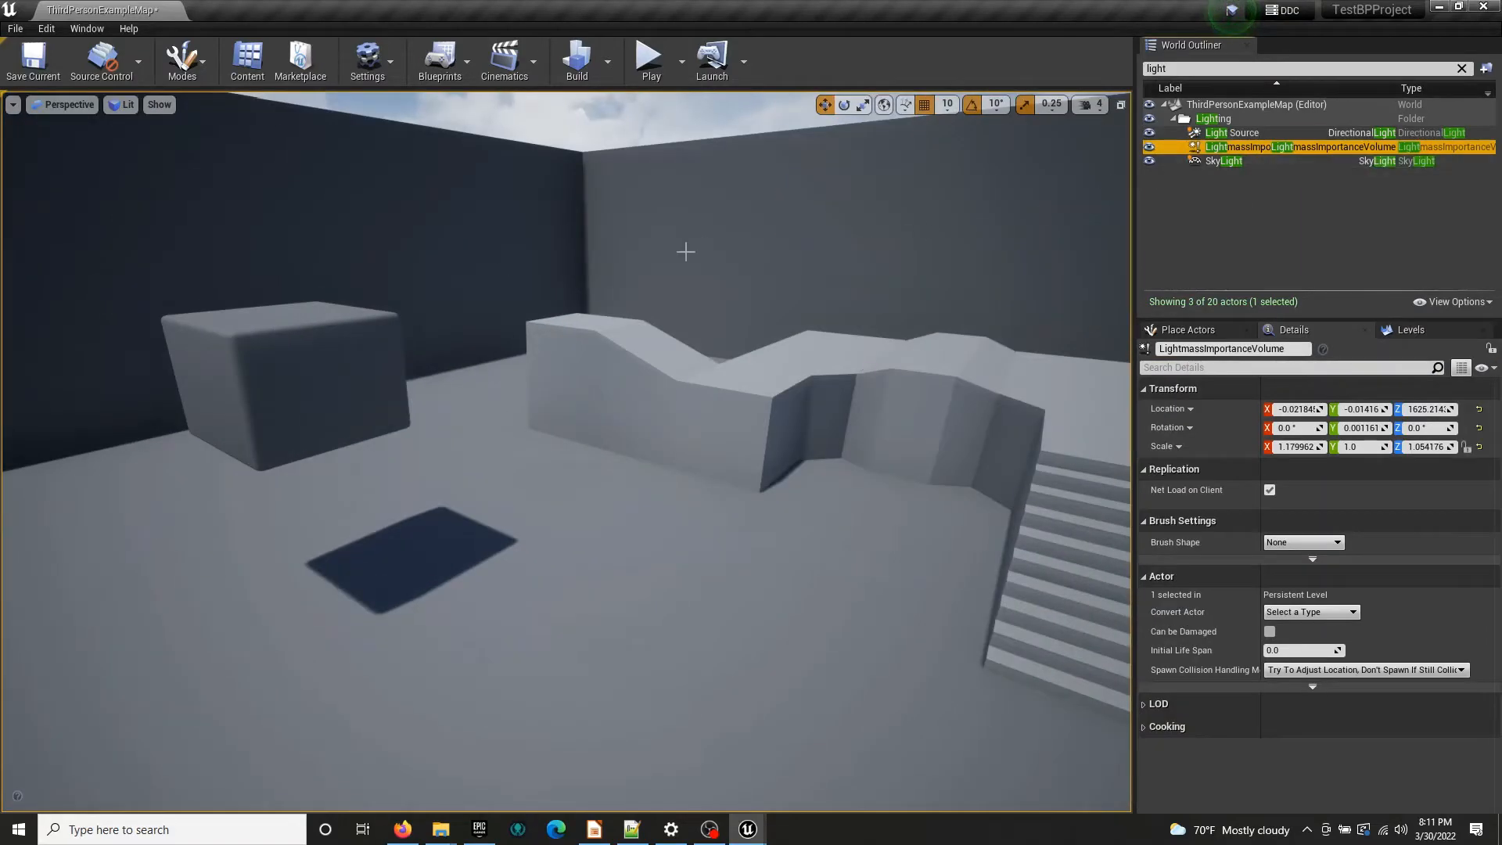
pyautogui.click(1235, 133)
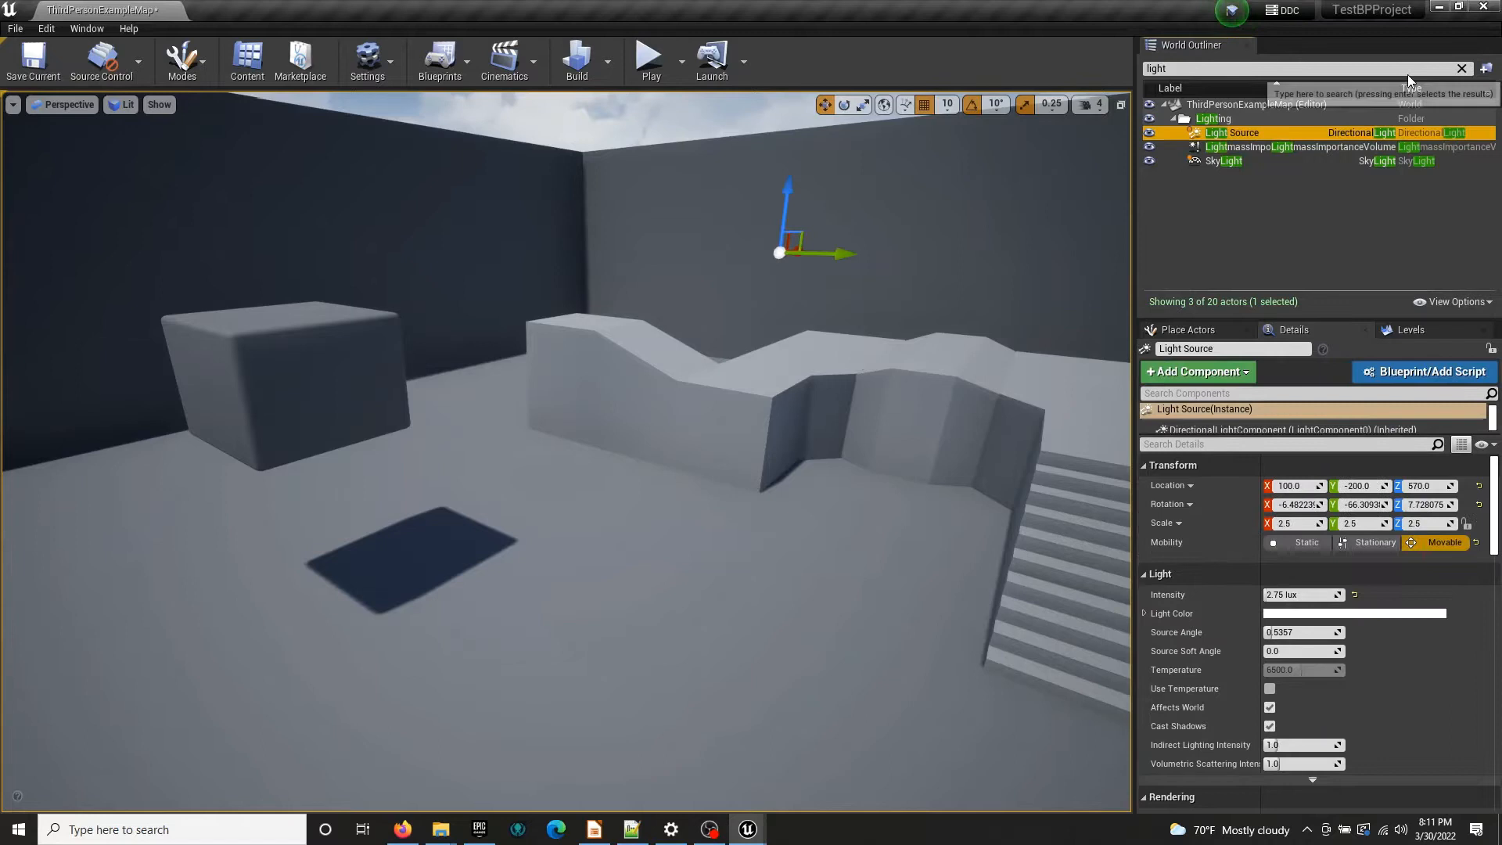
pyautogui.click(1461, 68)
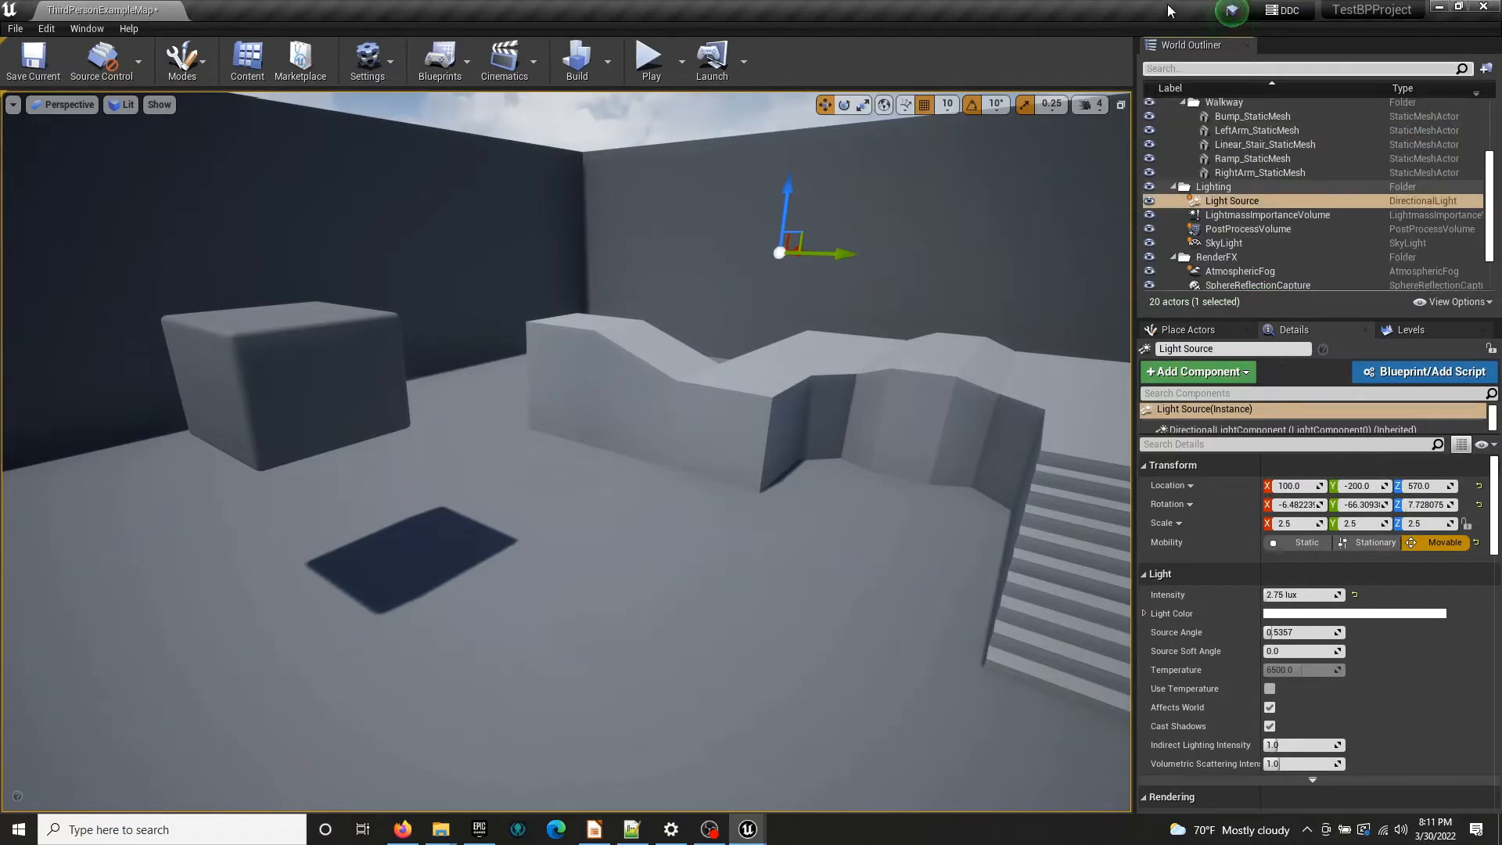
# Open the tutorial on the key interface elements, read through its first pages and exit it
pyautogui.click(1232, 13)
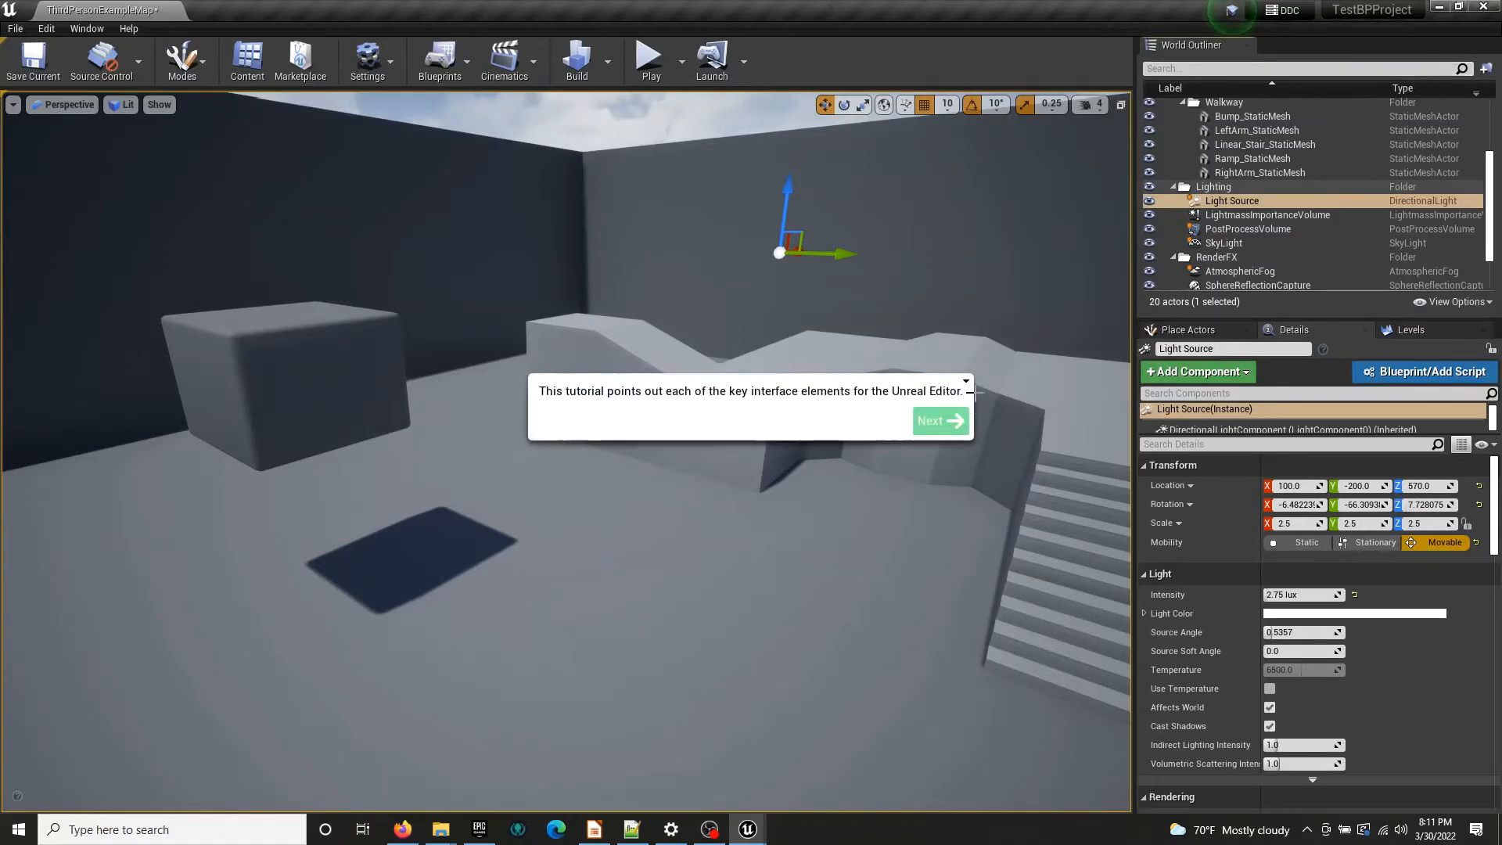
pyautogui.click(949, 422)
pyautogui.click(956, 448)
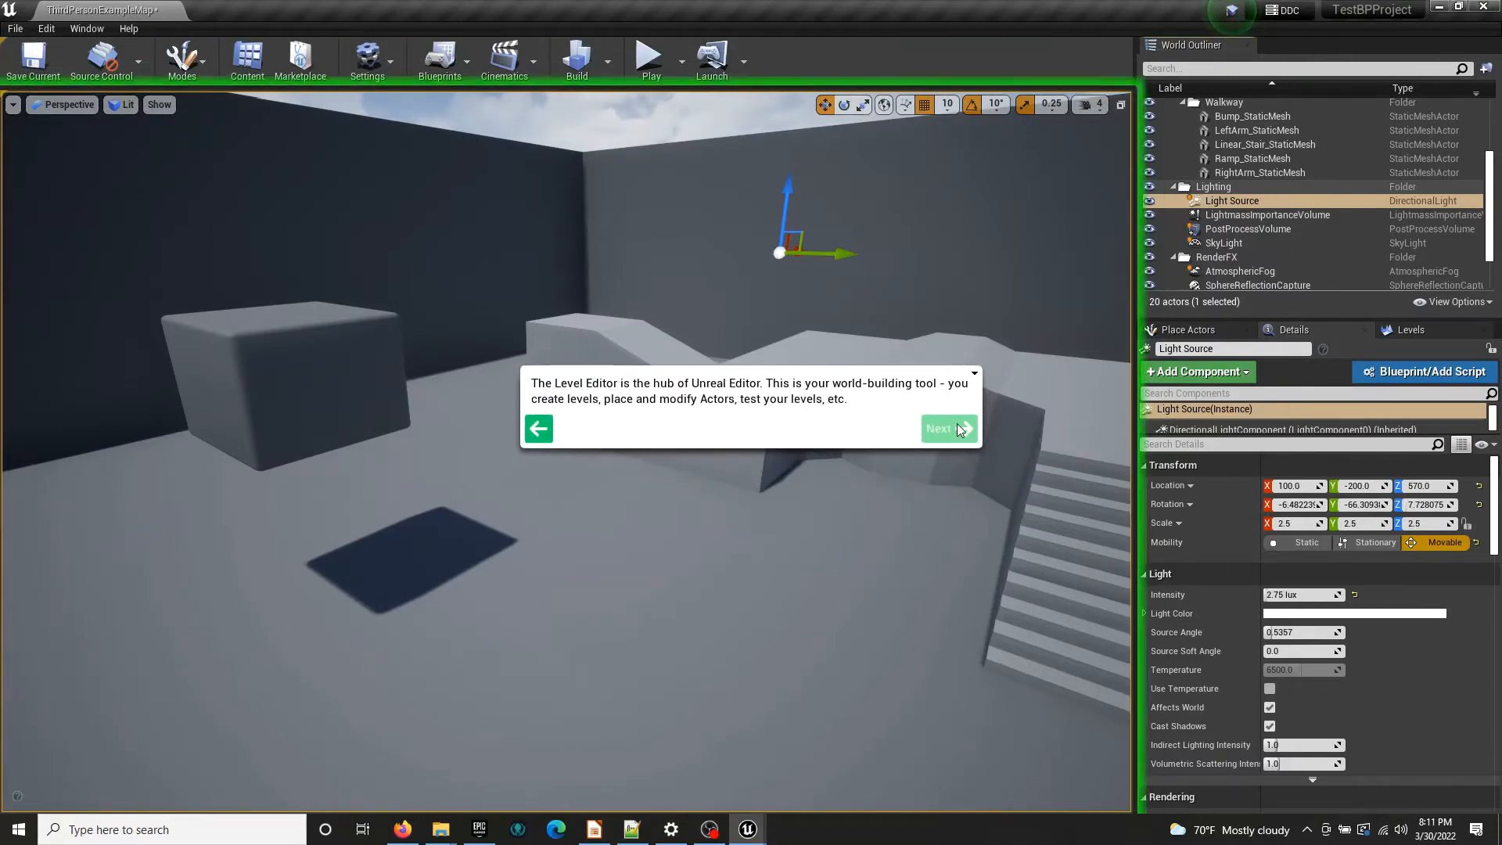
pyautogui.click(960, 423)
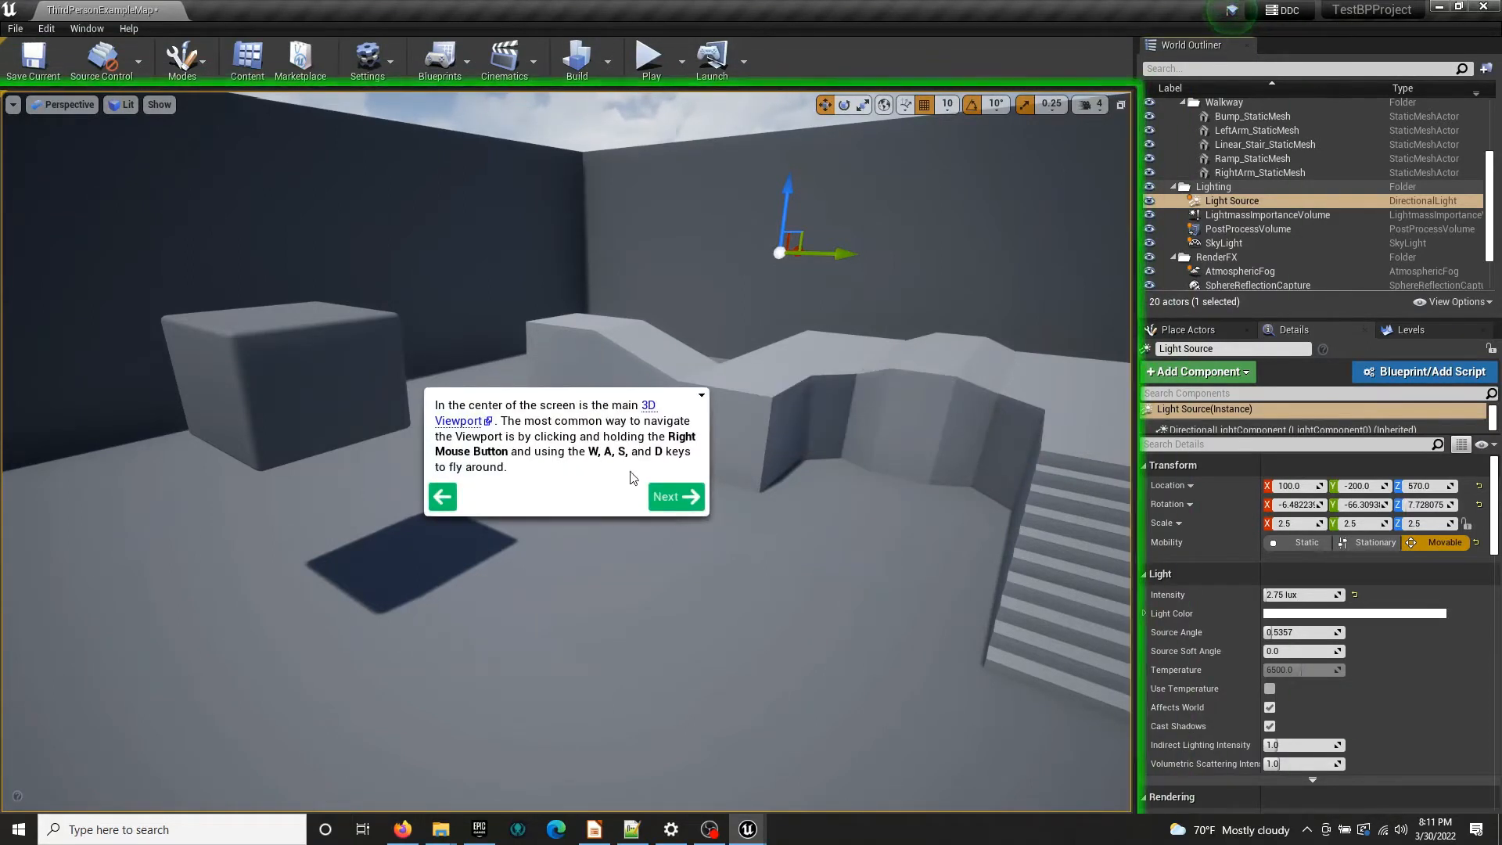
pyautogui.click(675, 496)
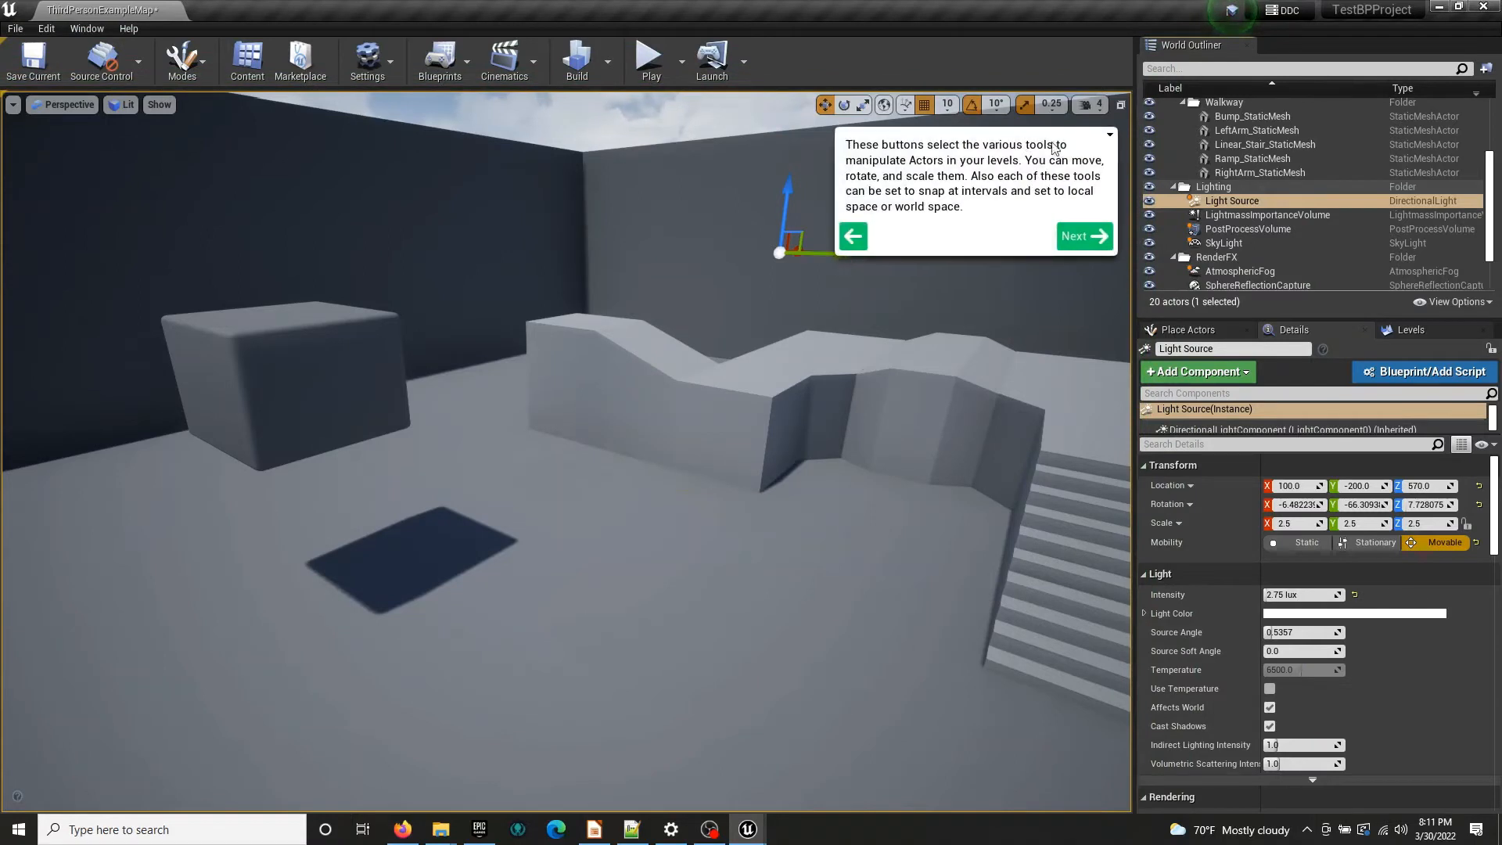
pyautogui.click(1110, 136)
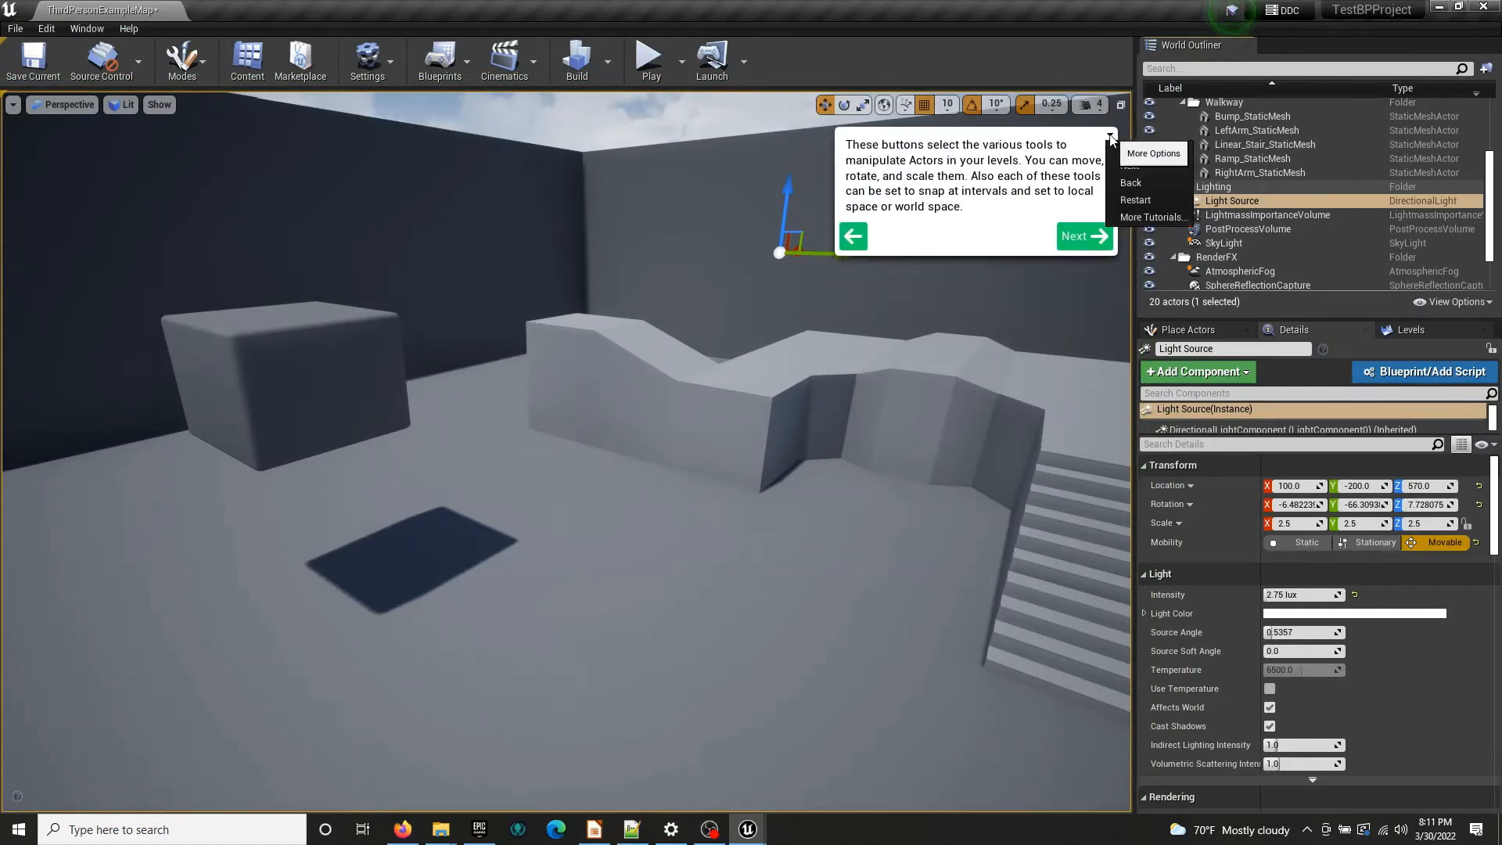
pyautogui.click(1124, 152)
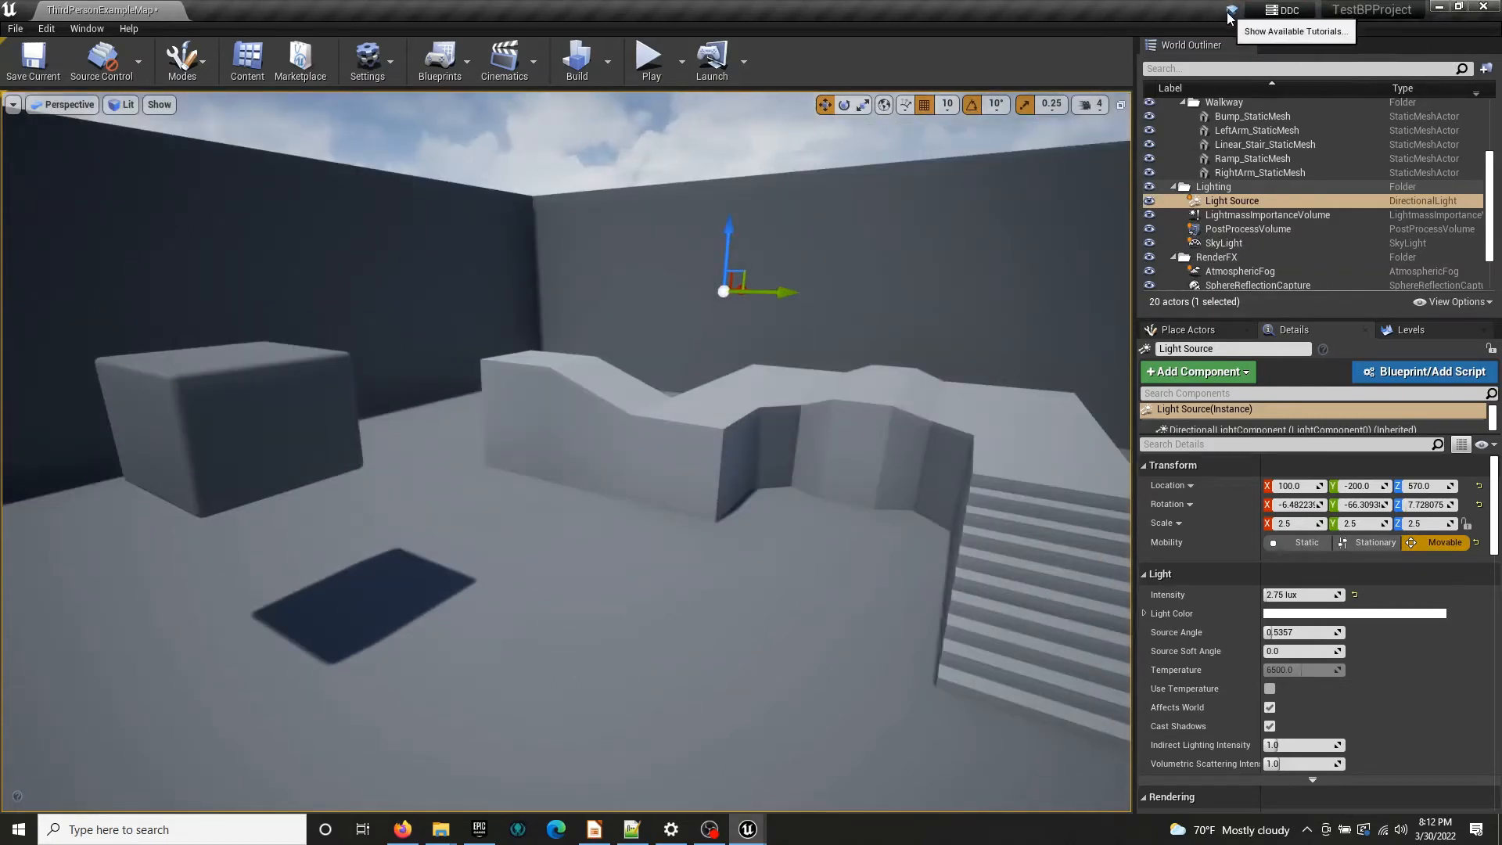
# Find the tutorial settings in the Editor Preferences with "tuto", enable Disable All Tutorial Alerts and close the preferences
pyautogui.click(46, 28)
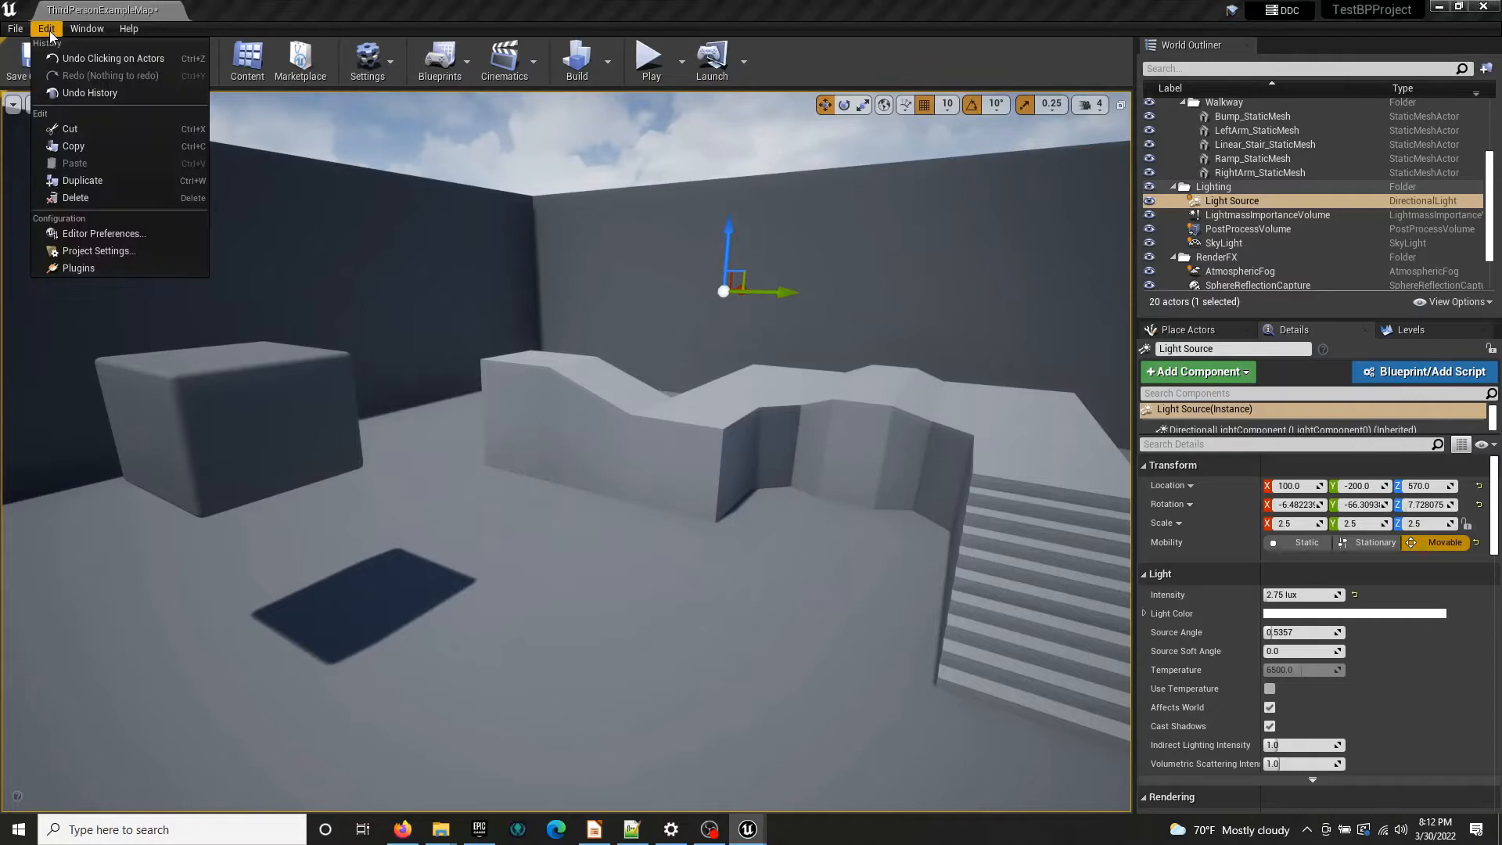
pyautogui.click(128, 236)
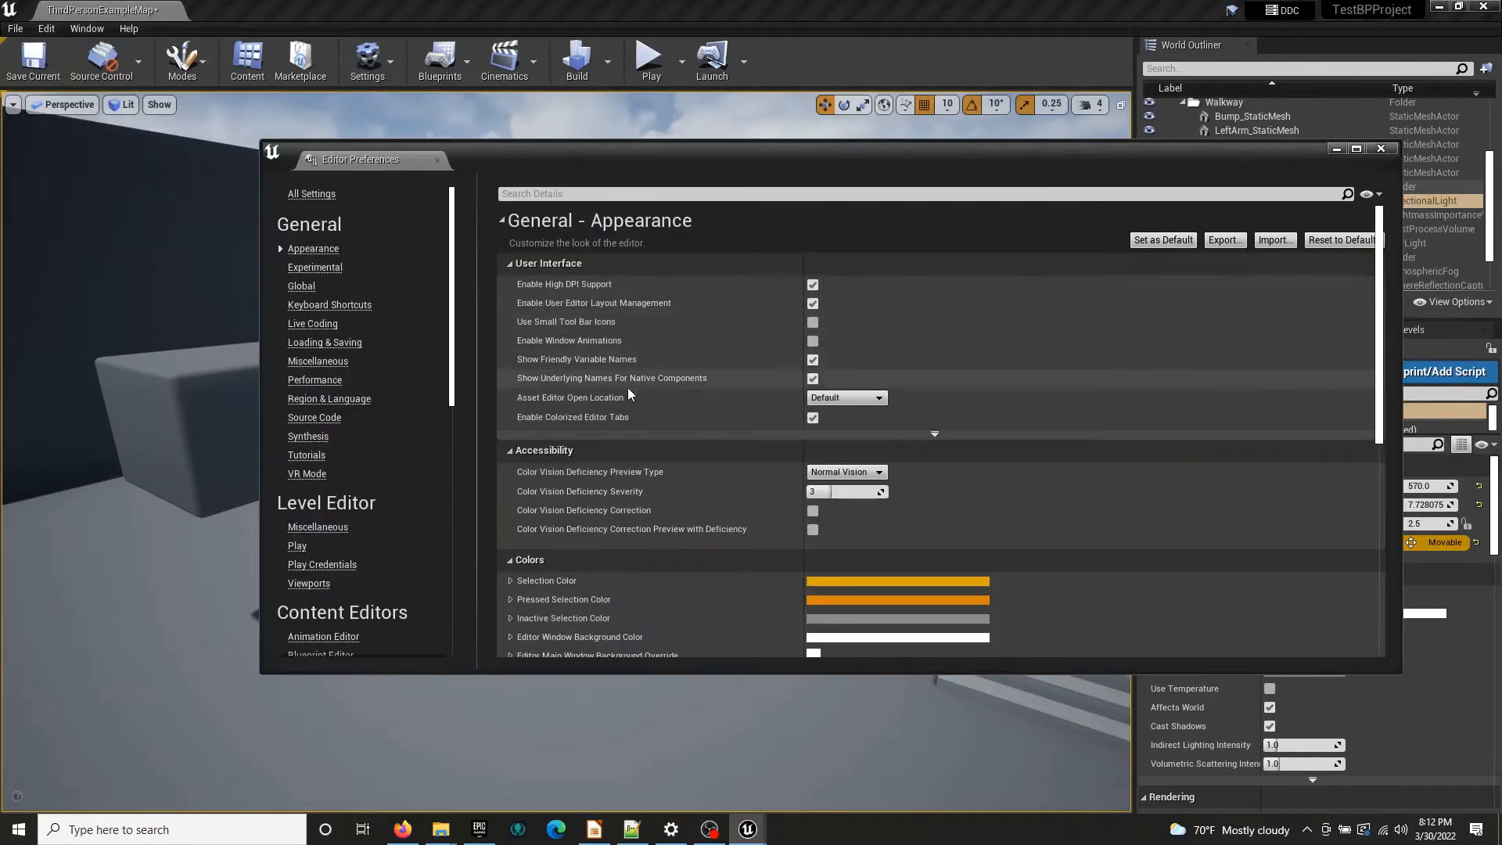
pyautogui.click(550, 193)
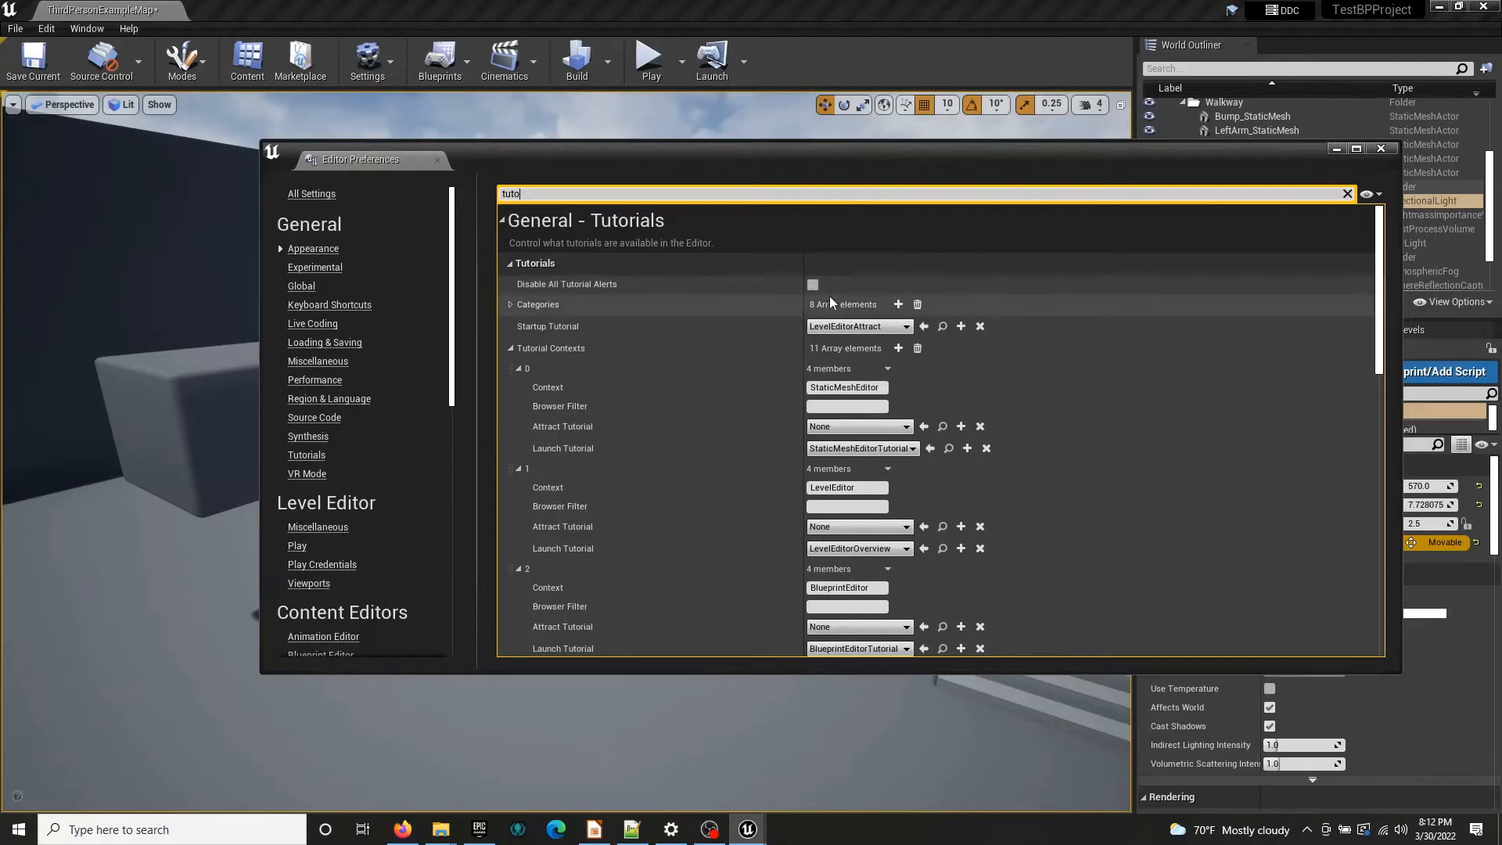
pyautogui.click(812, 285)
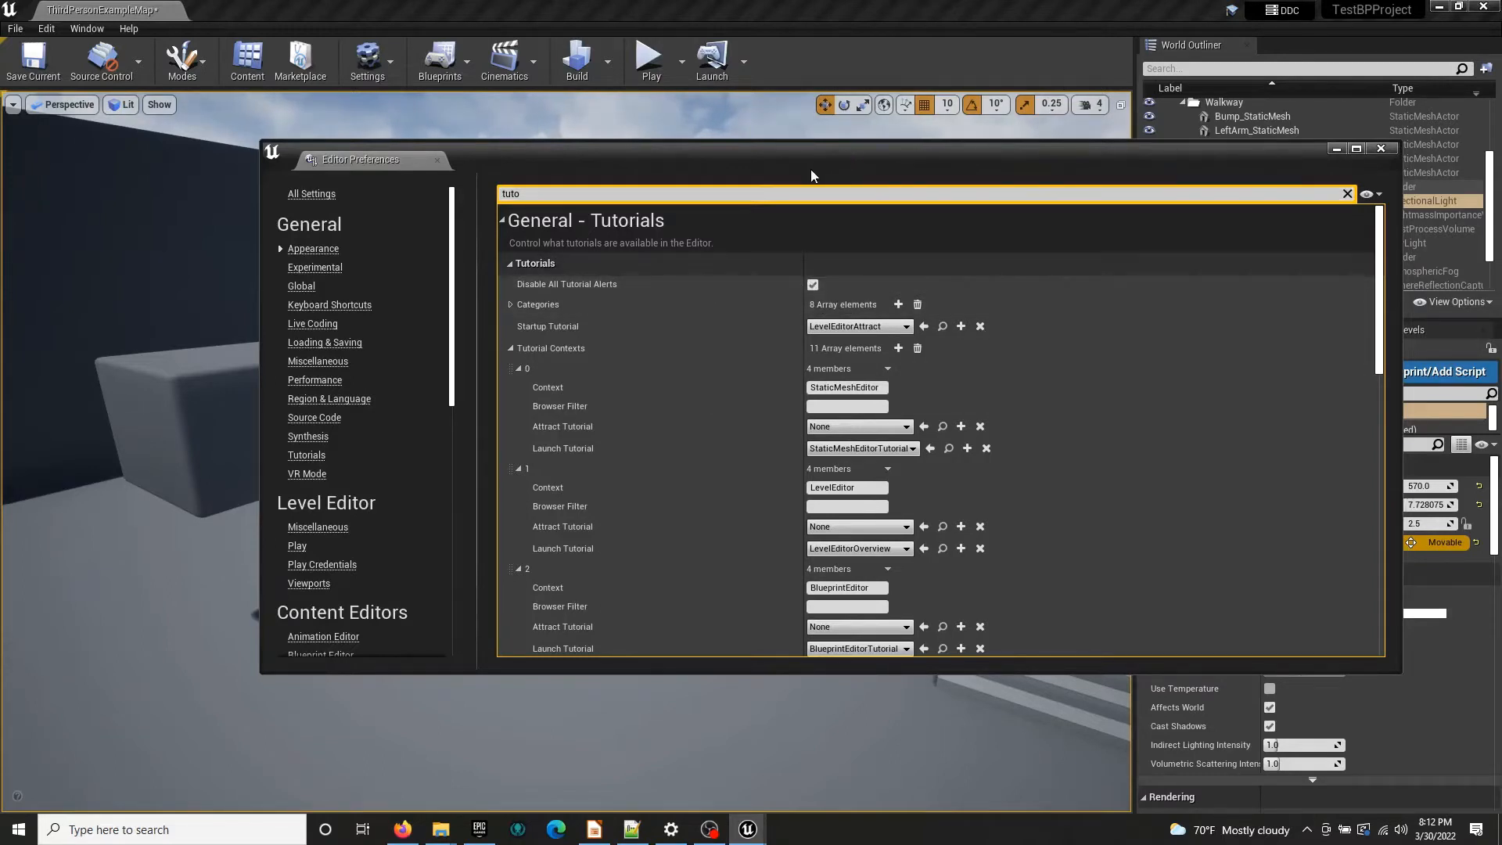
pyautogui.moveTo(811, 174); pyautogui.dragTo(620, 231)
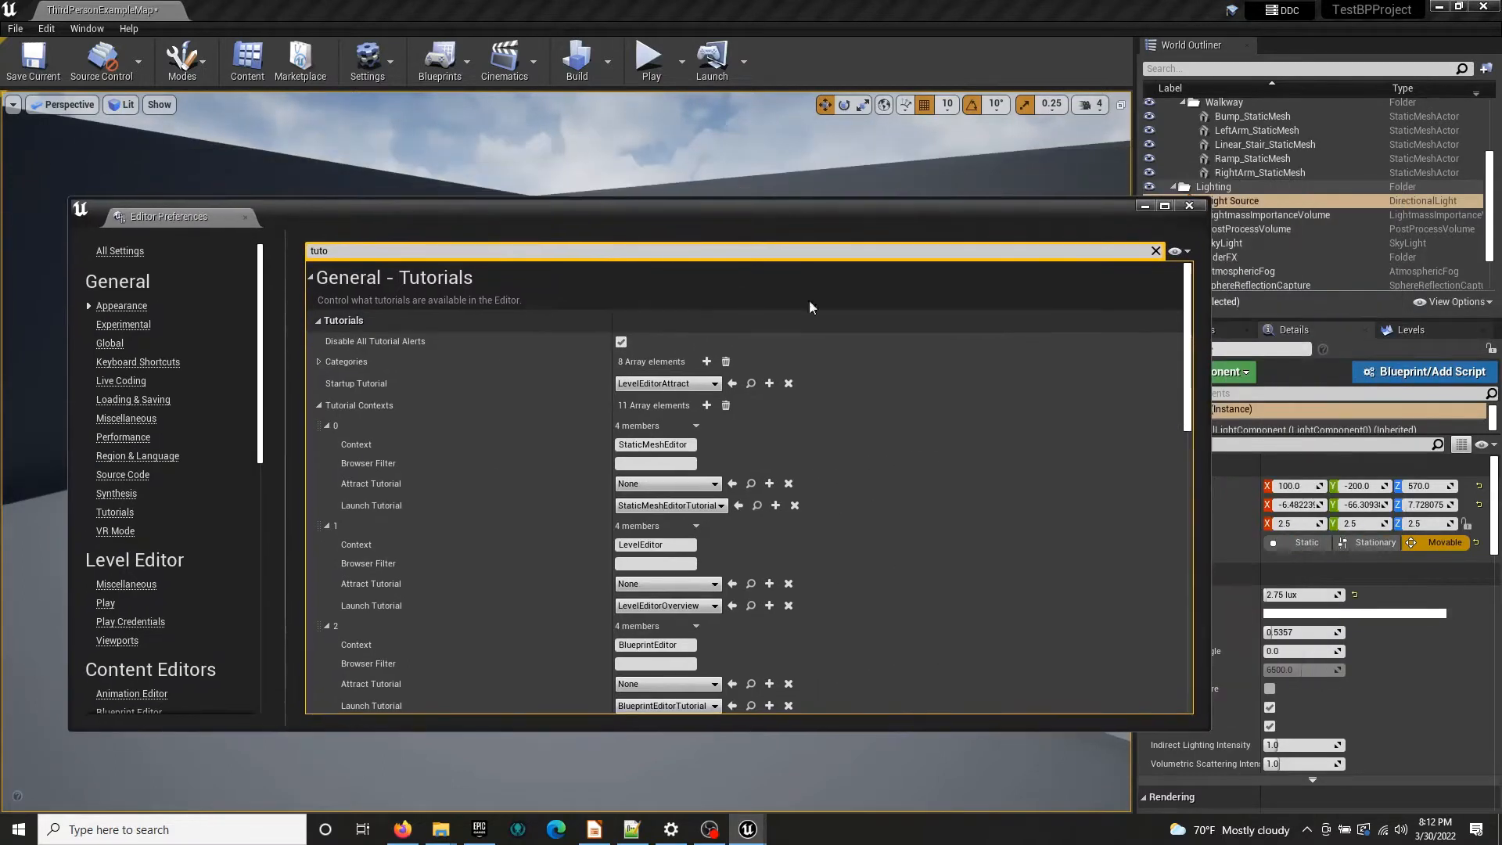
pyautogui.click(1199, 209)
# Select the ThirdPersonCharacter standing on the arena floor and view it together with the raised cube and the stairs
pyautogui.moveTo(902, 352); pyautogui.dragTo(963, 438, button='right')
pyautogui.moveTo(305, 102); pyautogui.dragTo(410, 123, button='right')
pyautogui.moveTo(399, 180); pyautogui.dragTo(227, 141, button='right')
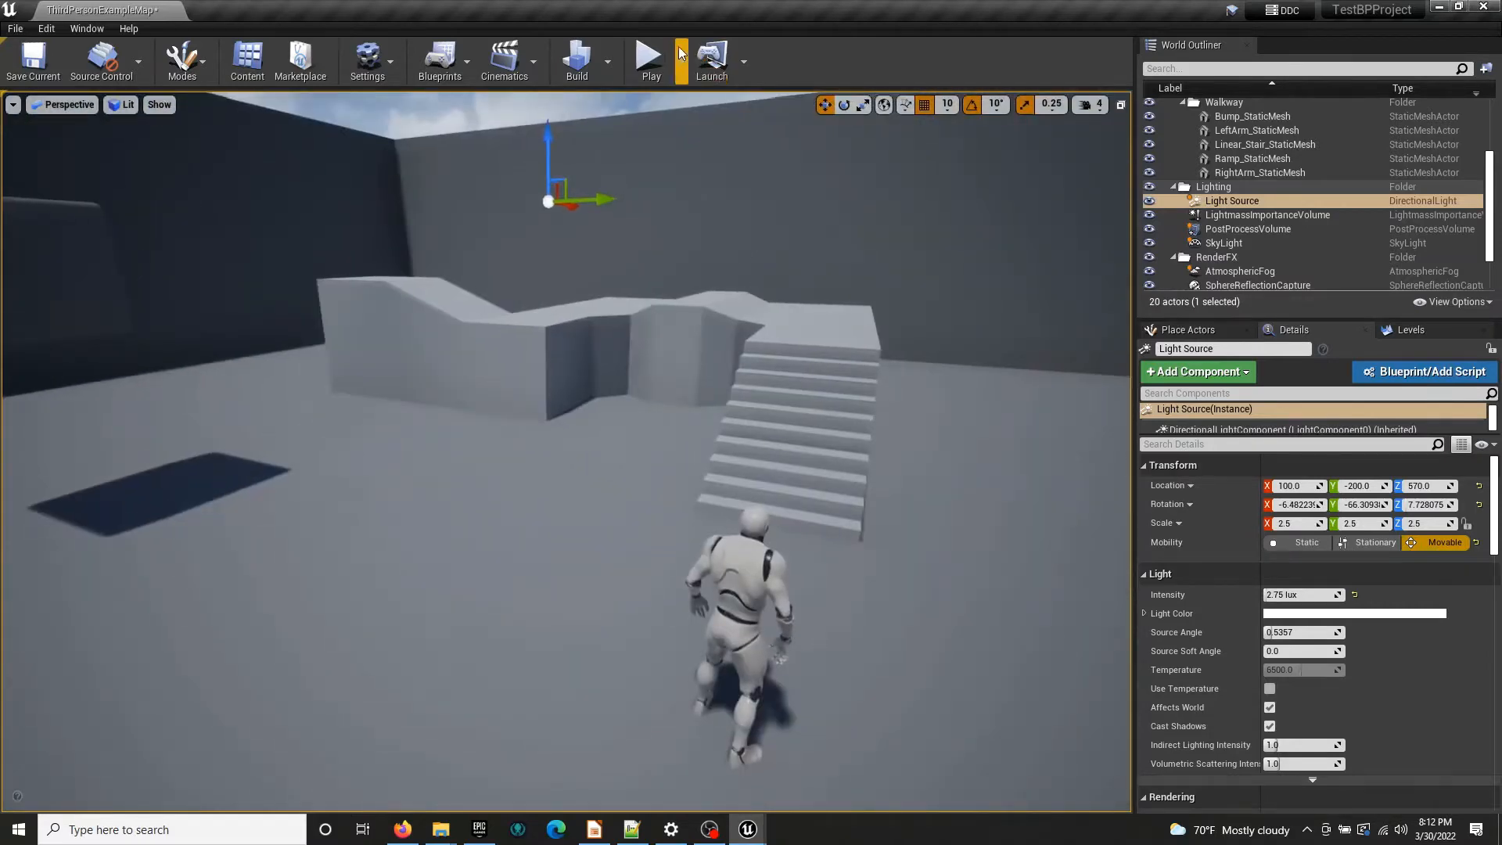
pyautogui.moveTo(626, 196); pyautogui.dragTo(693, 211, button='right')
pyautogui.click(592, 557)
pyautogui.moveTo(593, 557); pyautogui.dragTo(438, 551, button='right')
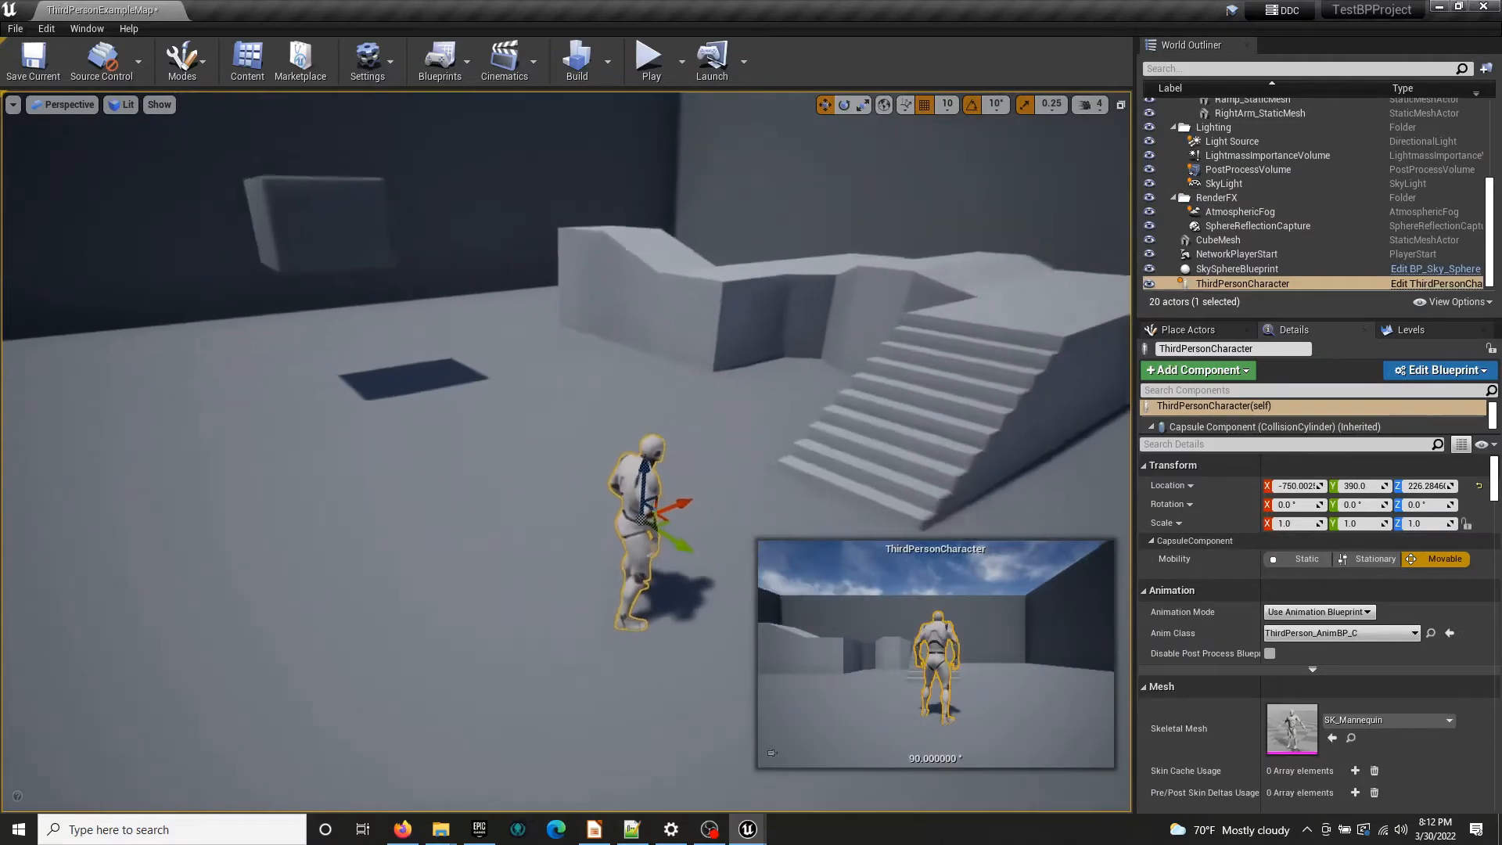
# Play the level, run and jump with the character under the raised cube to check the shadows, and stop the session
pyautogui.click(649, 68)
pyautogui.press('w')
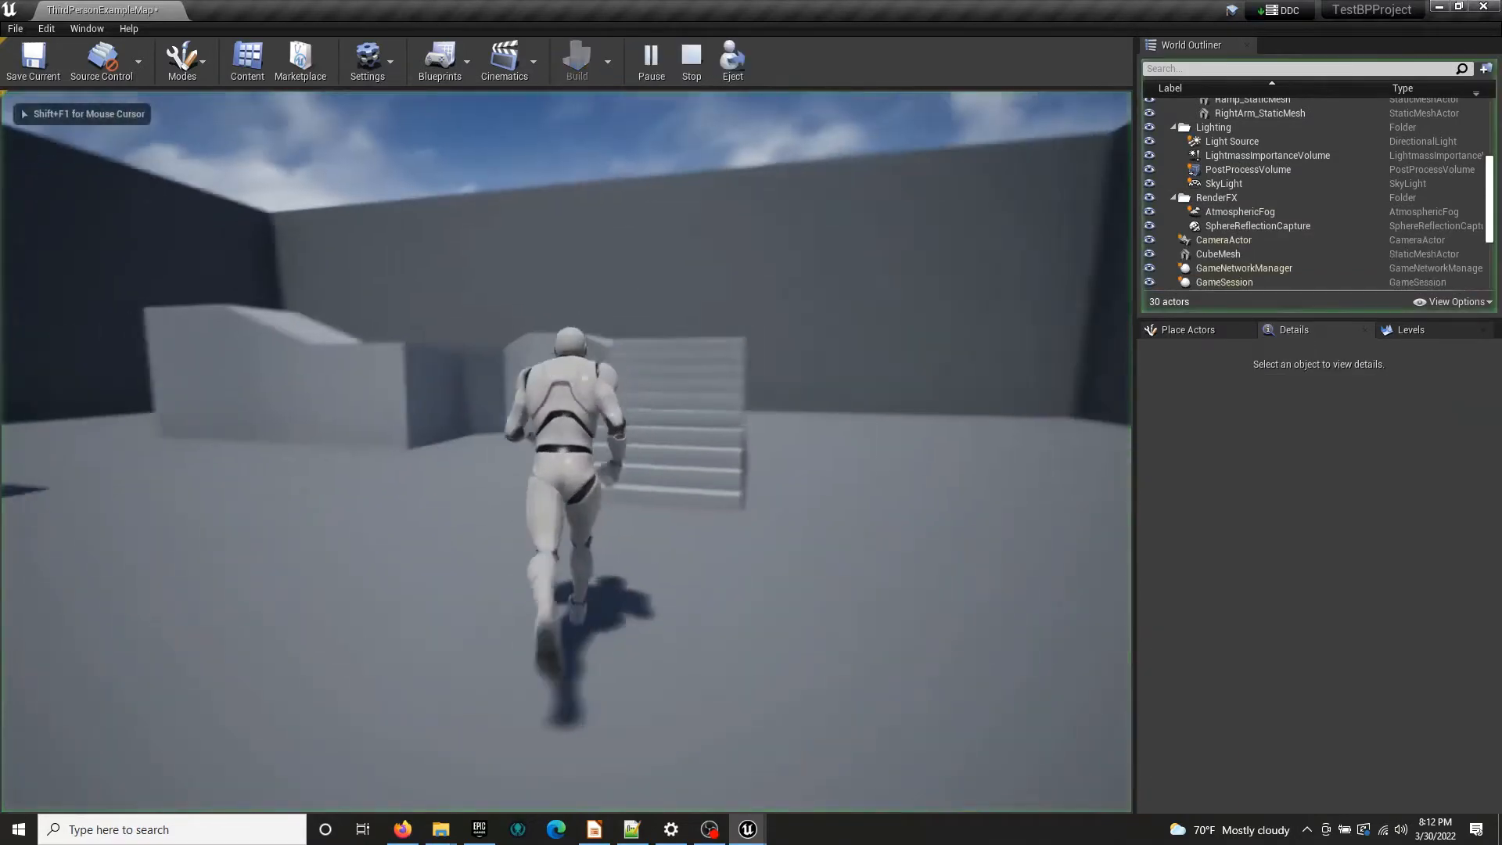
pyautogui.press('space')
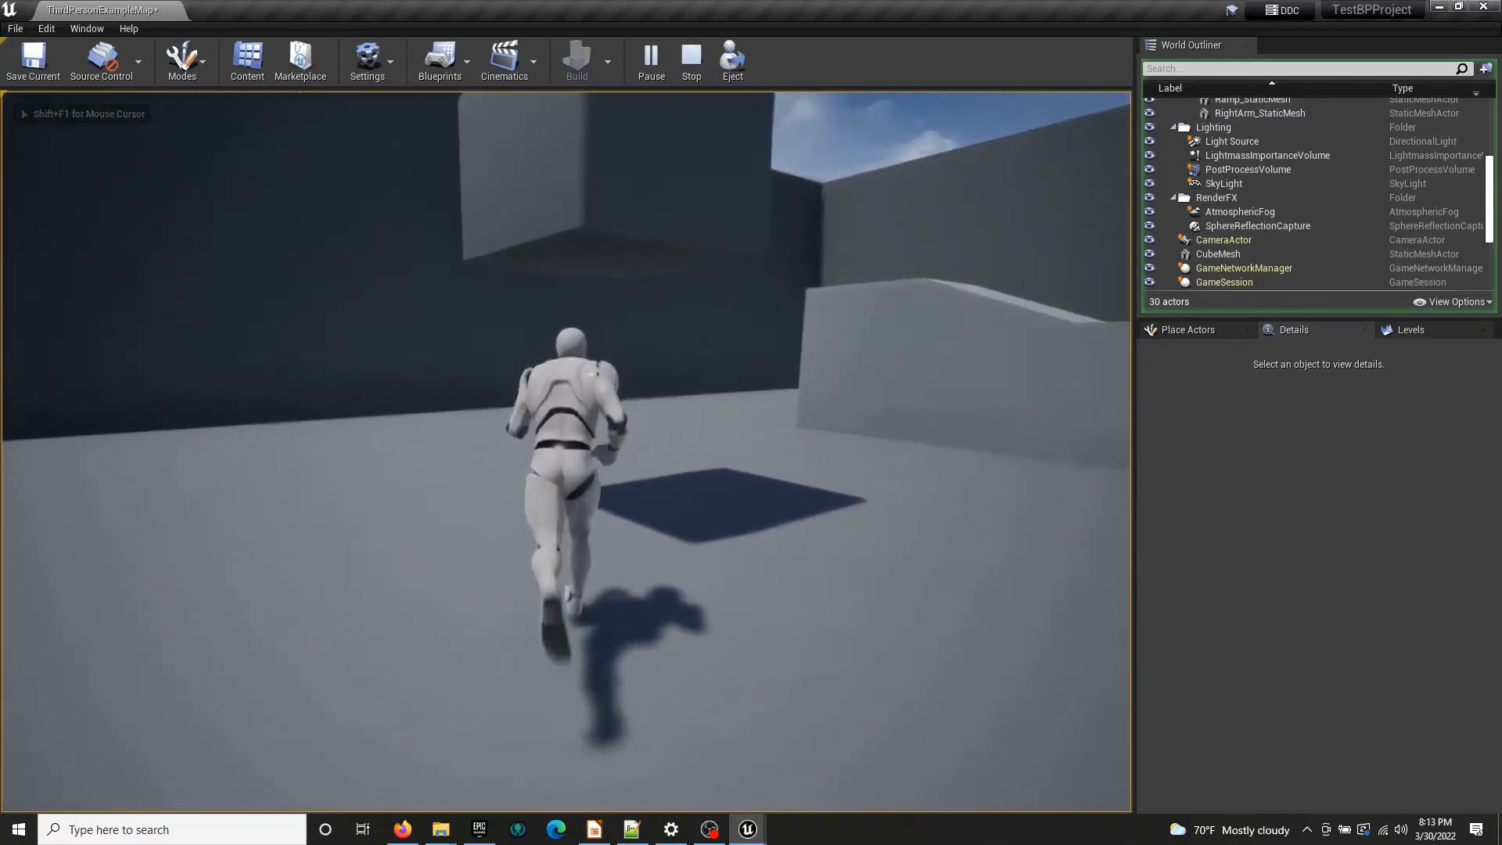
pyautogui.press('space')
pyautogui.press('space')
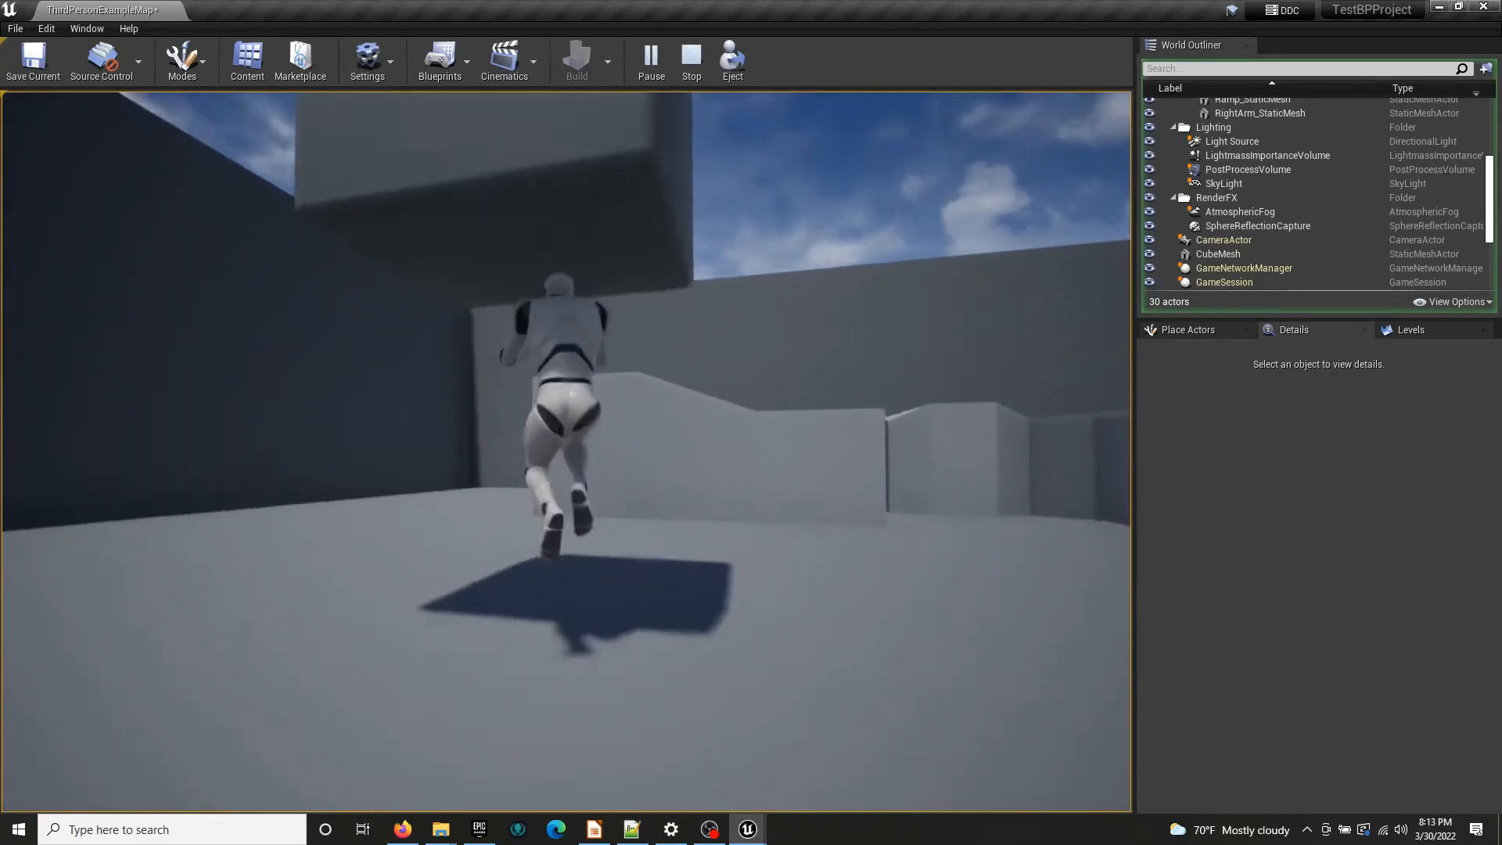
pyautogui.press('d')
pyautogui.press('s')
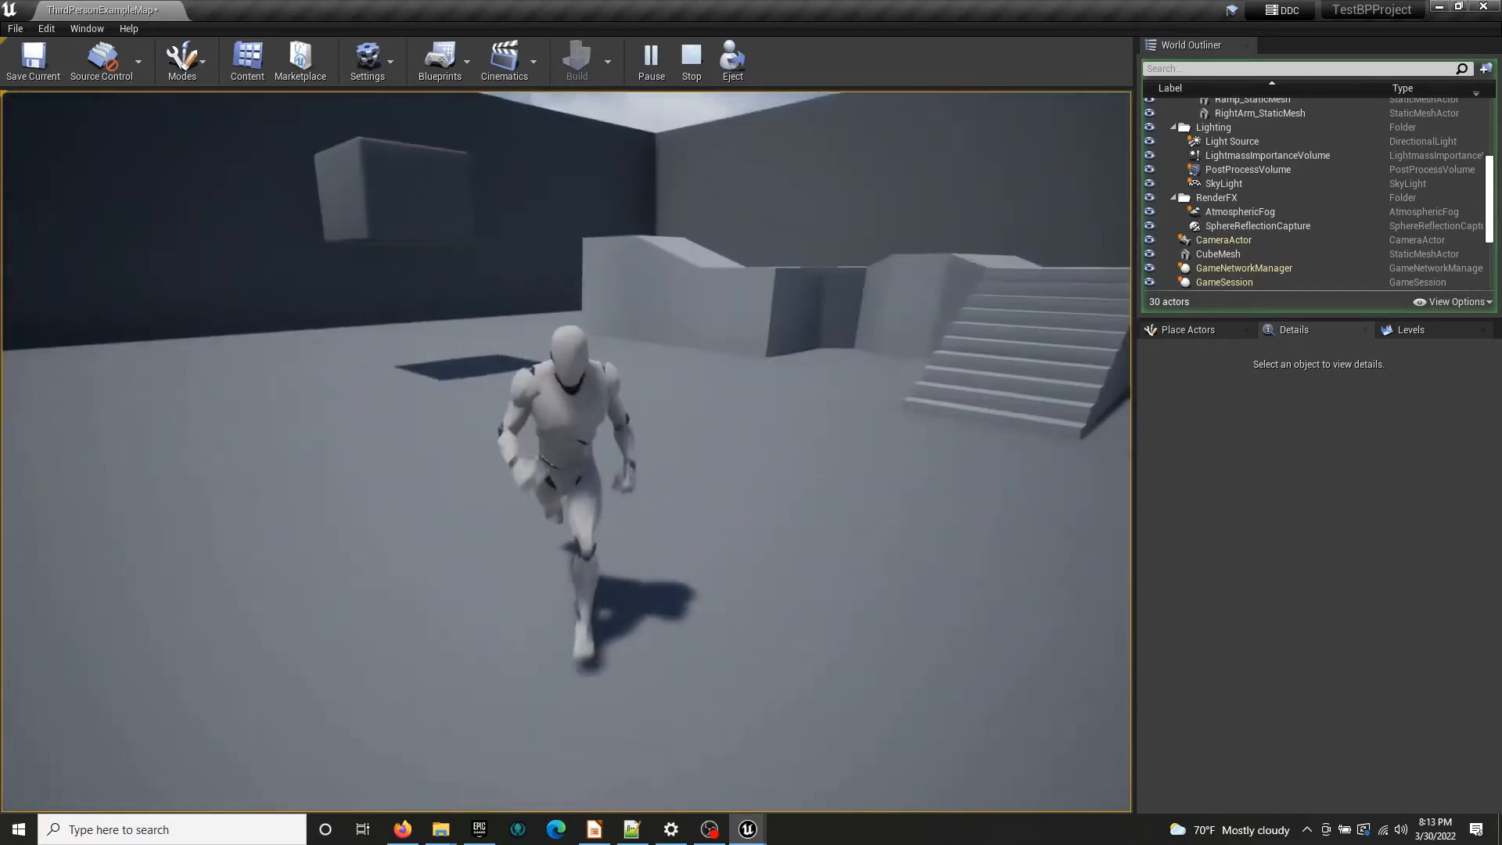
pyautogui.press('Escape')
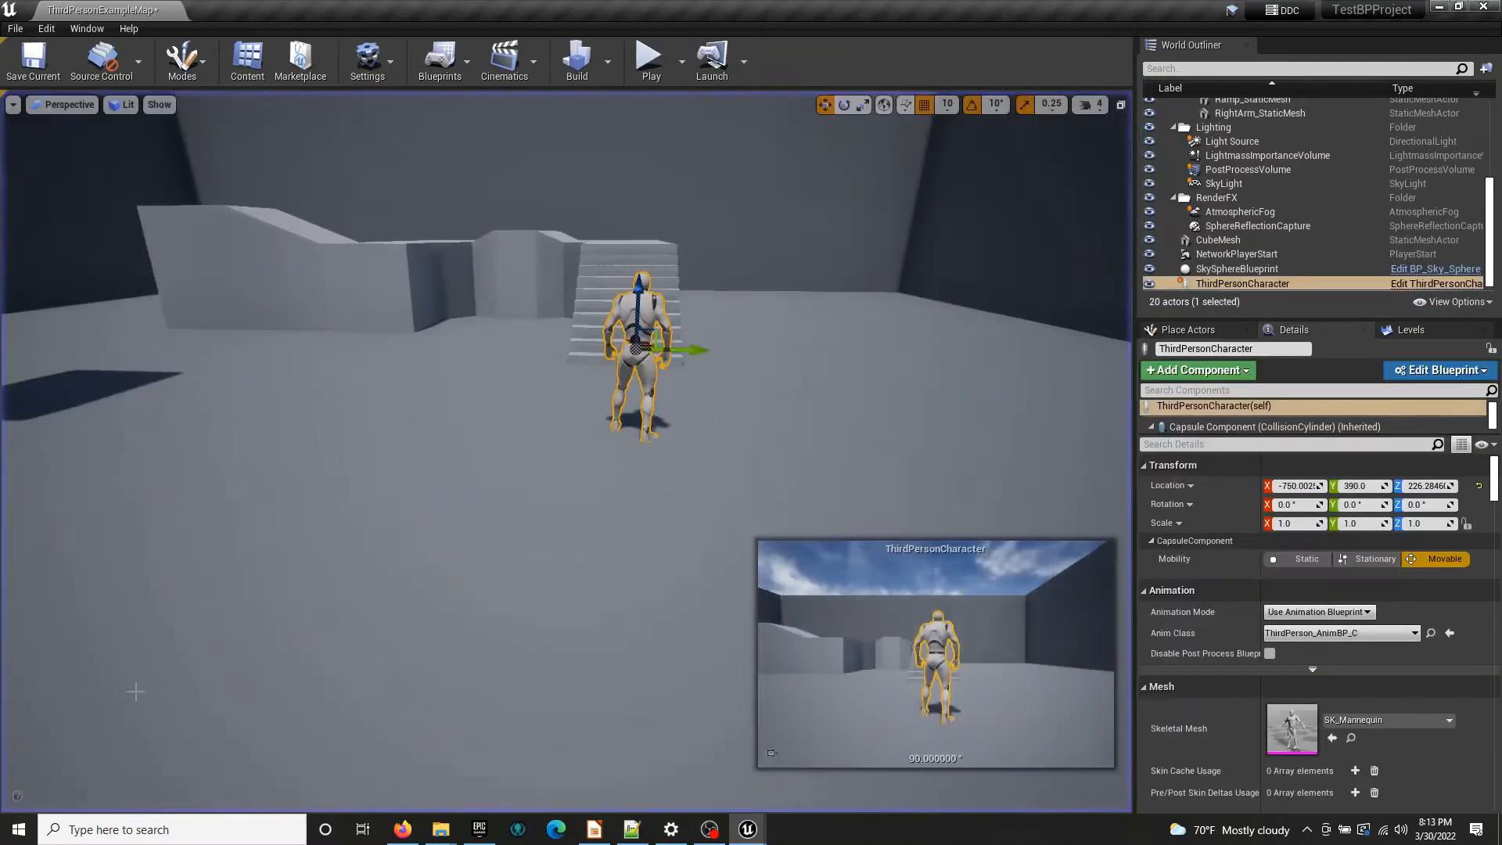
# Bring up the Content Browser and create a new folder named Materials directly under Content
pyautogui.click(248, 59)
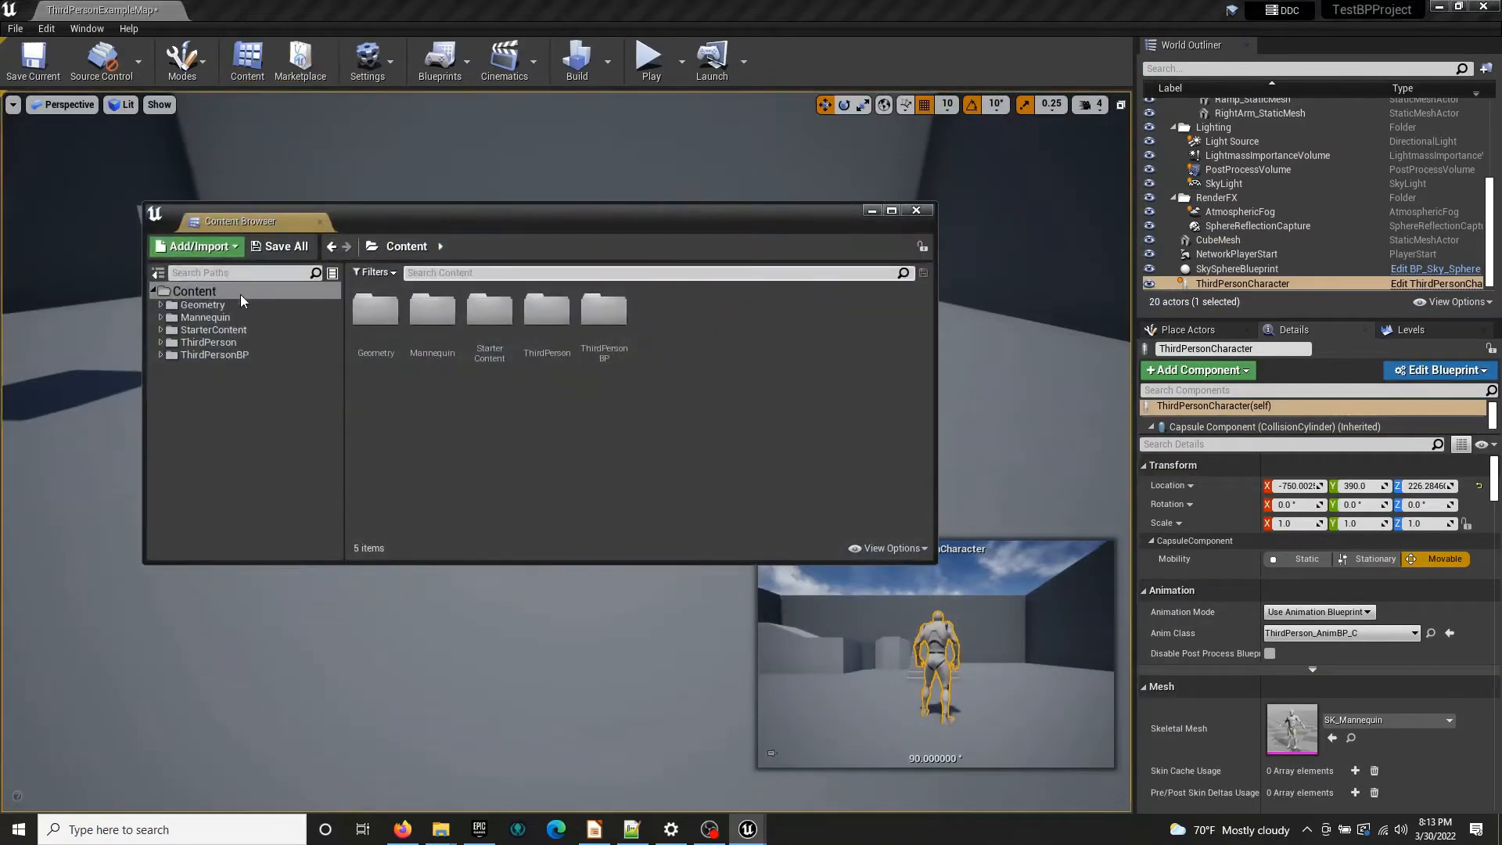
pyautogui.moveTo(454, 214); pyautogui.dragTo(415, 212)
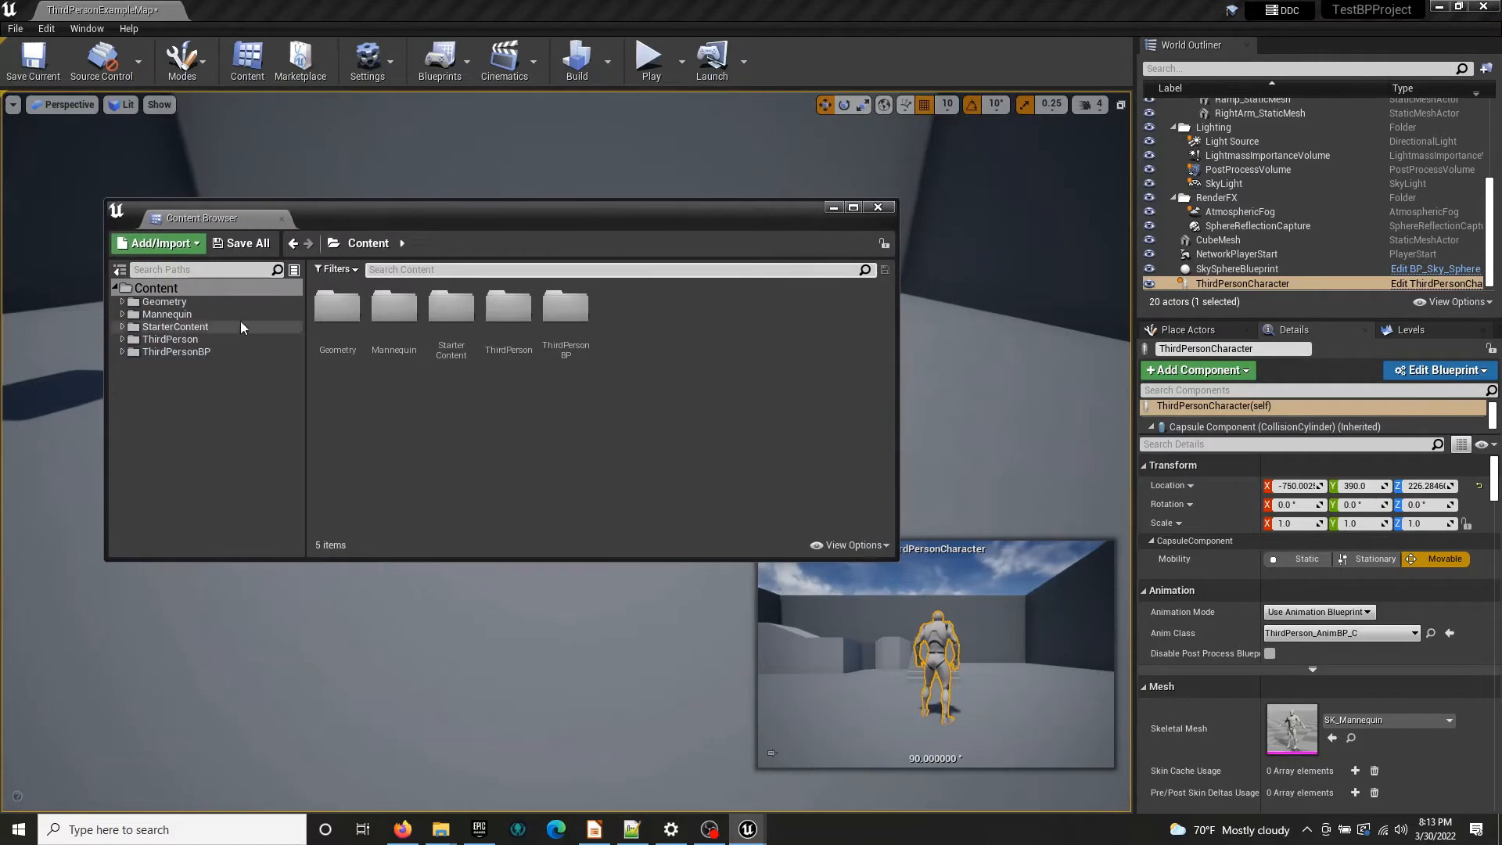
pyautogui.click(176, 327)
pyautogui.click(180, 289)
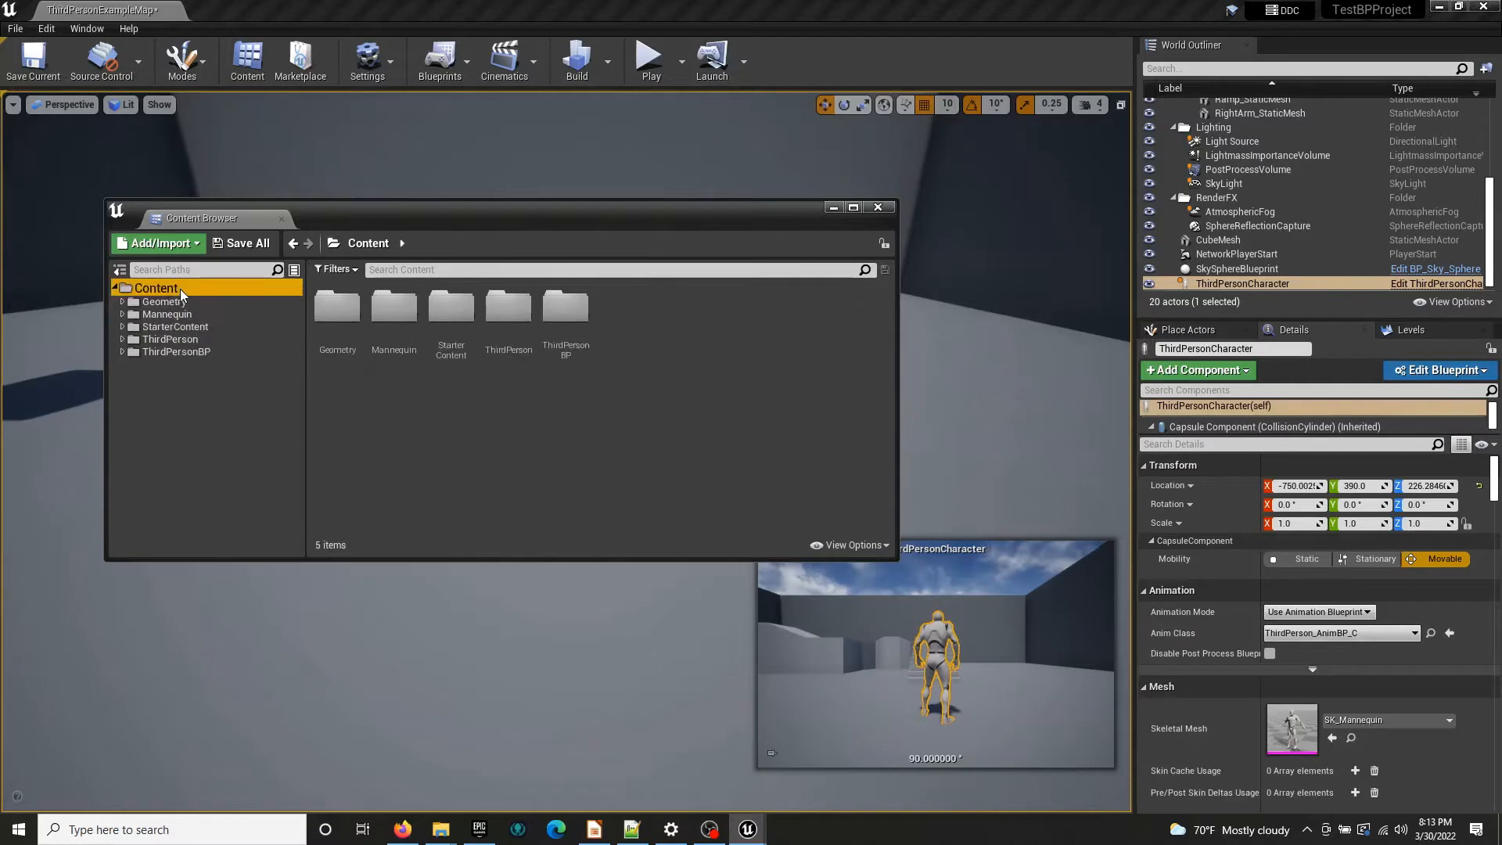
pyautogui.rightClick(180, 288)
pyautogui.click(227, 299)
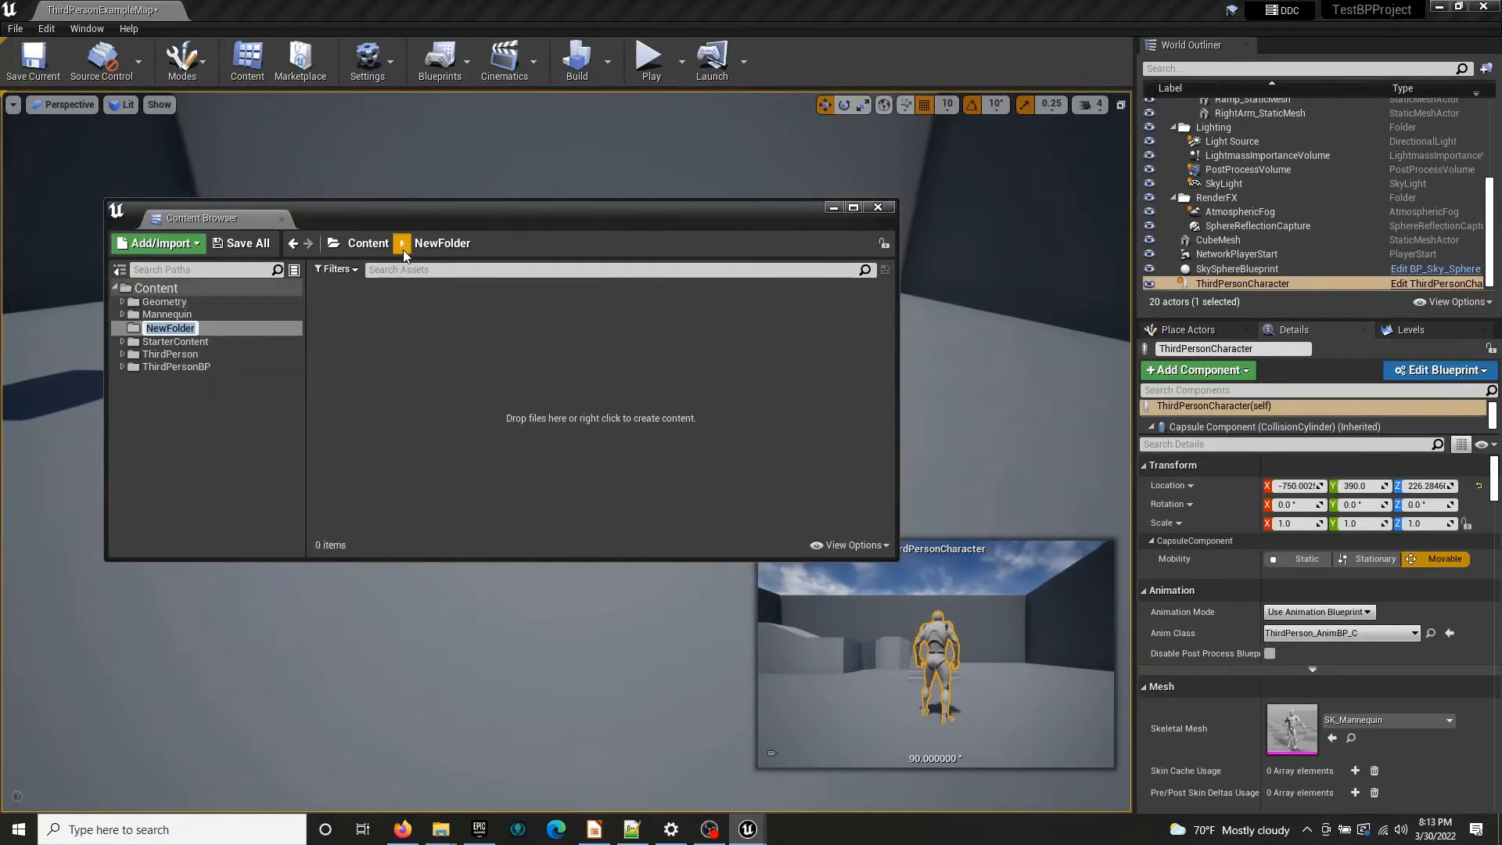
pyautogui.write('Materials')
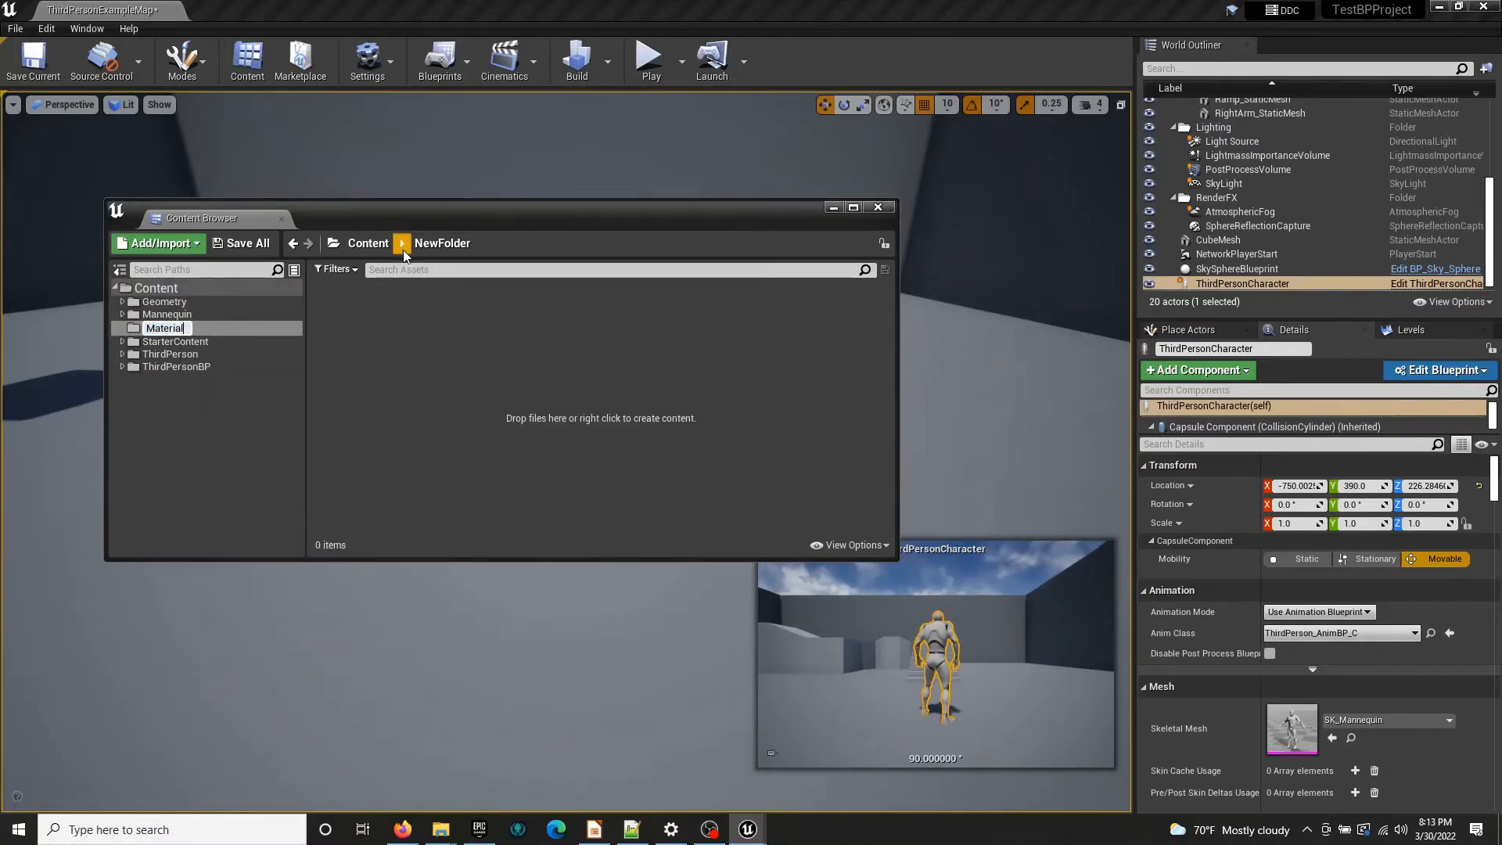
pyautogui.press('Return')
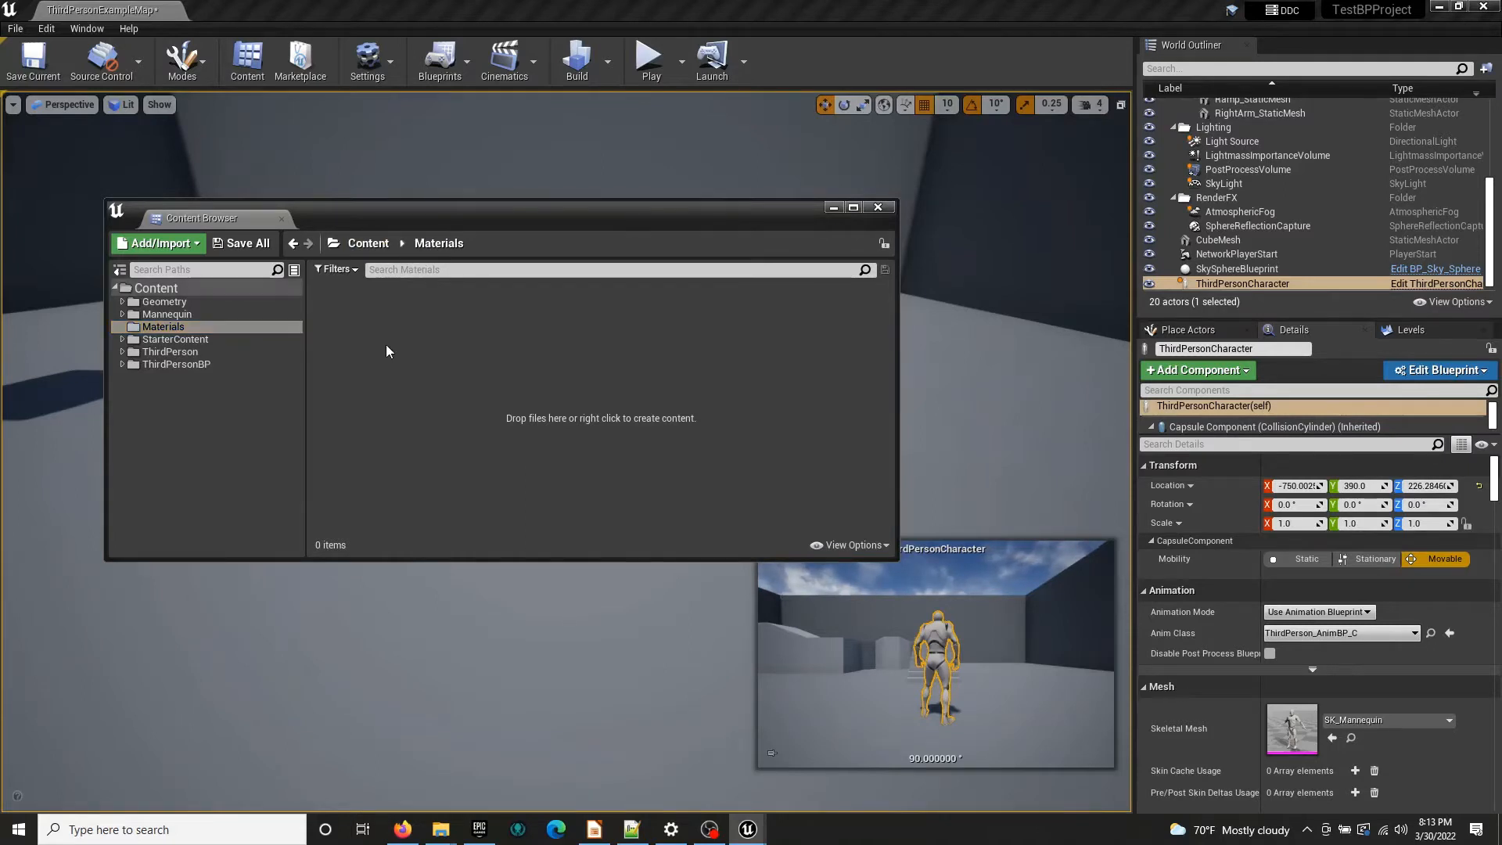
# Create a new material named M_Pulsing_Cube in the Materials folder
pyautogui.rightClick(387, 345)
pyautogui.click(435, 484)
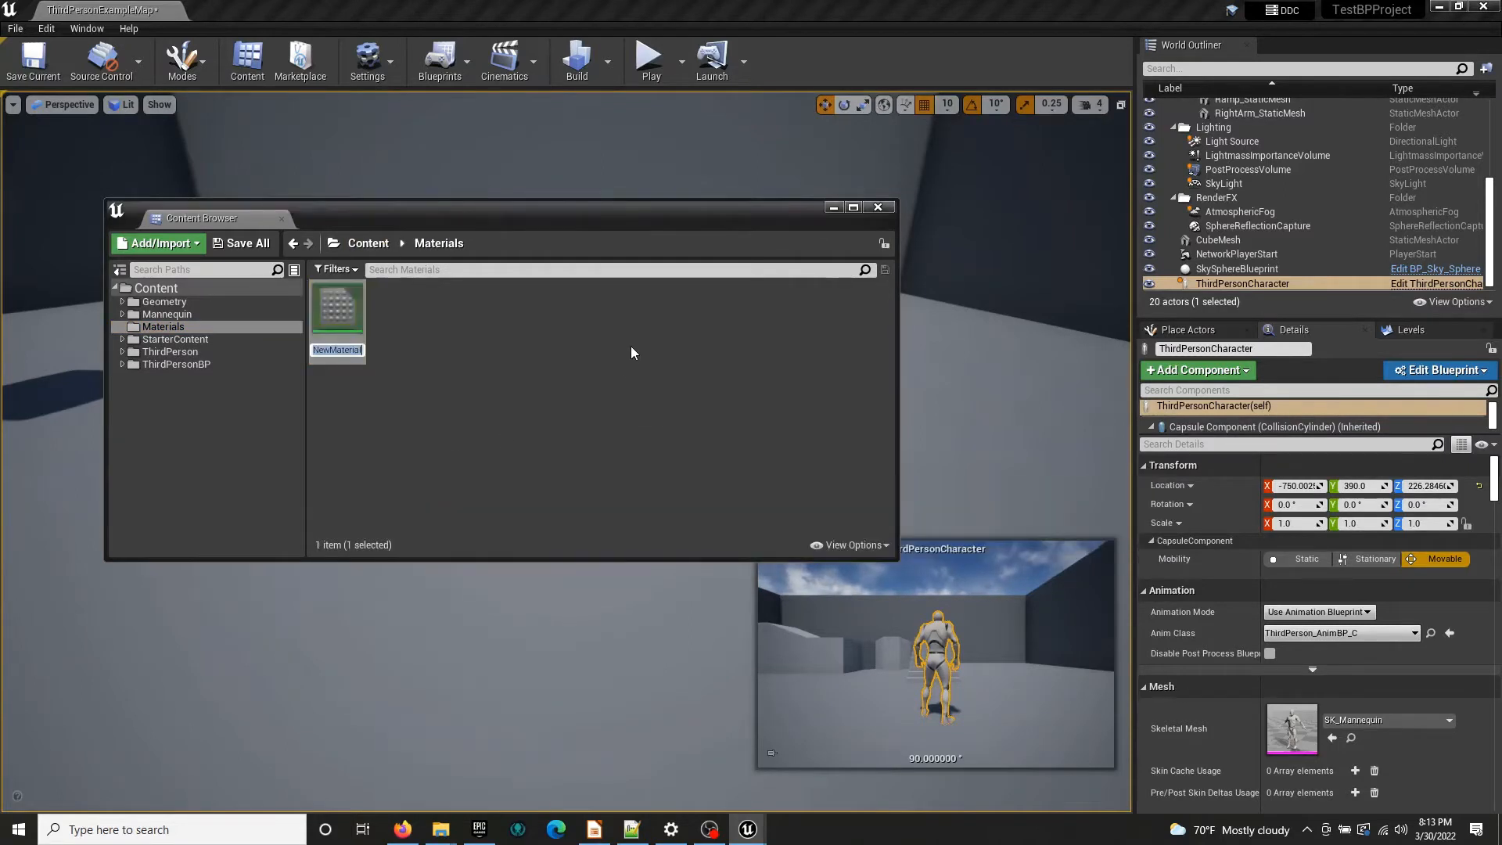
pyautogui.write('M')
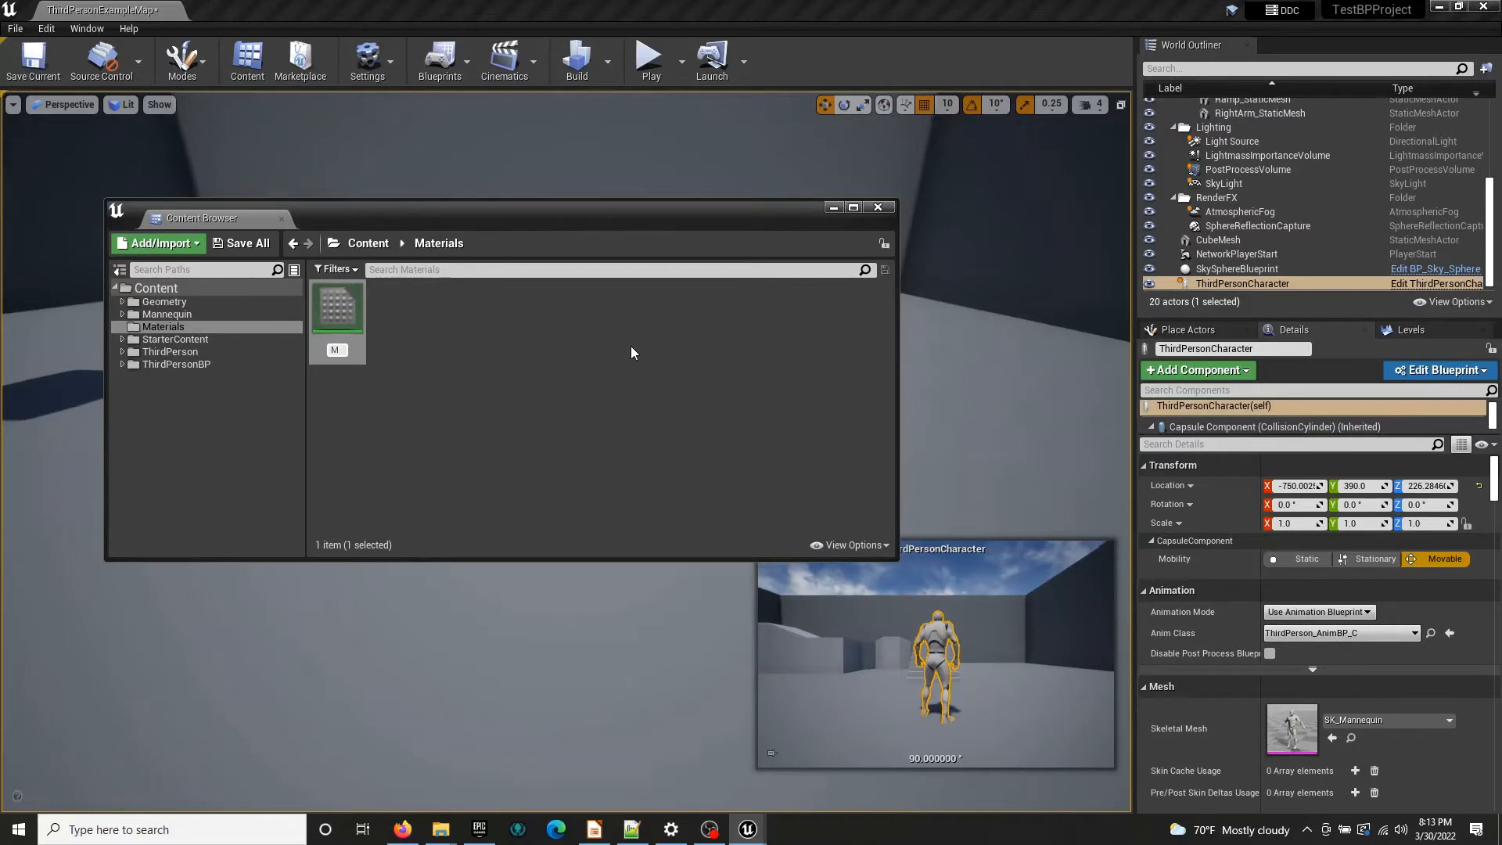
pyautogui.write('_')
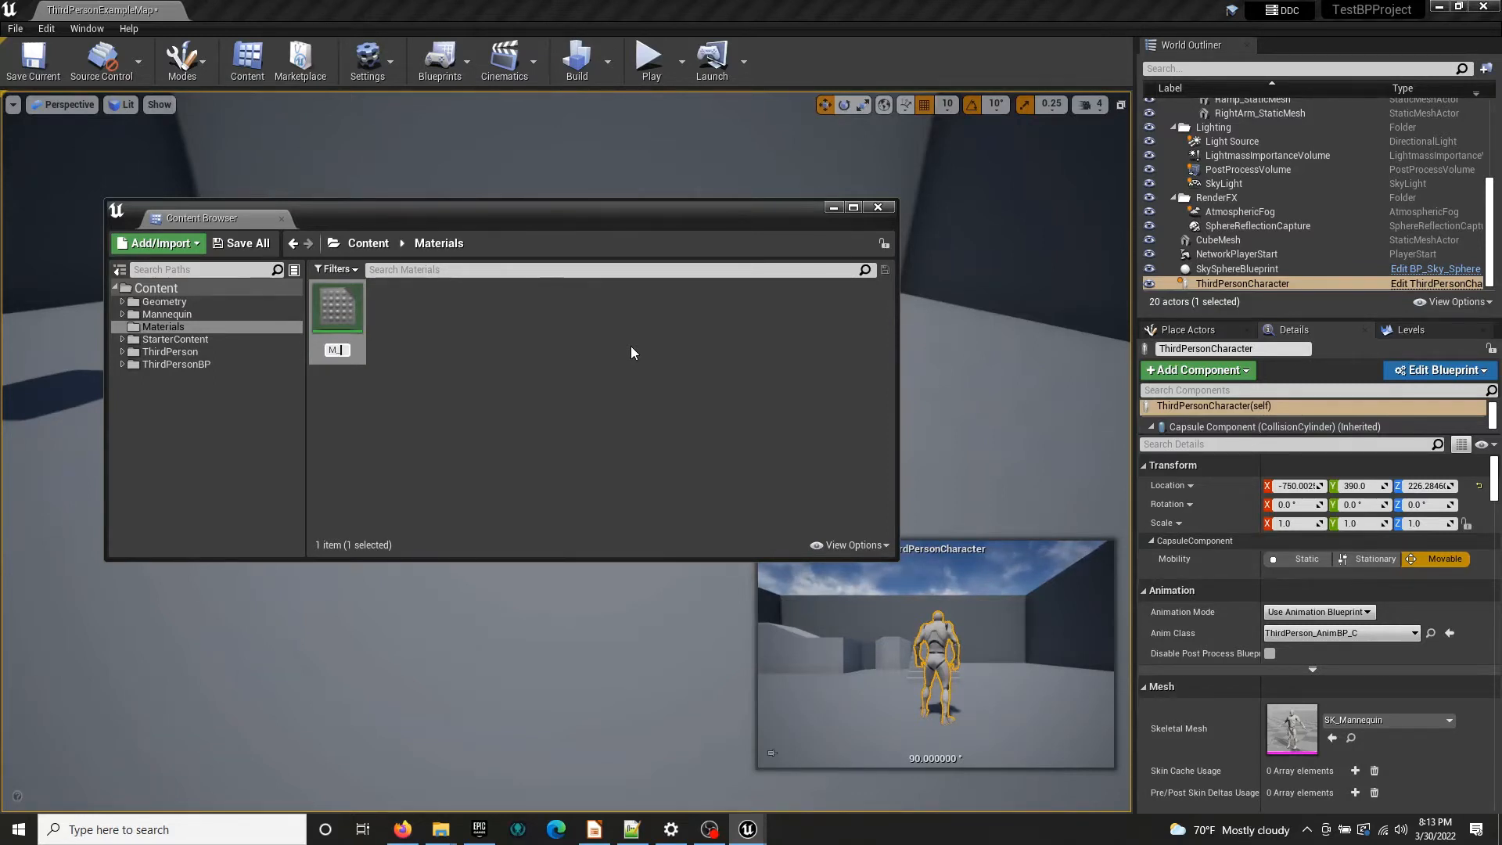
pyautogui.write('Pulsing')
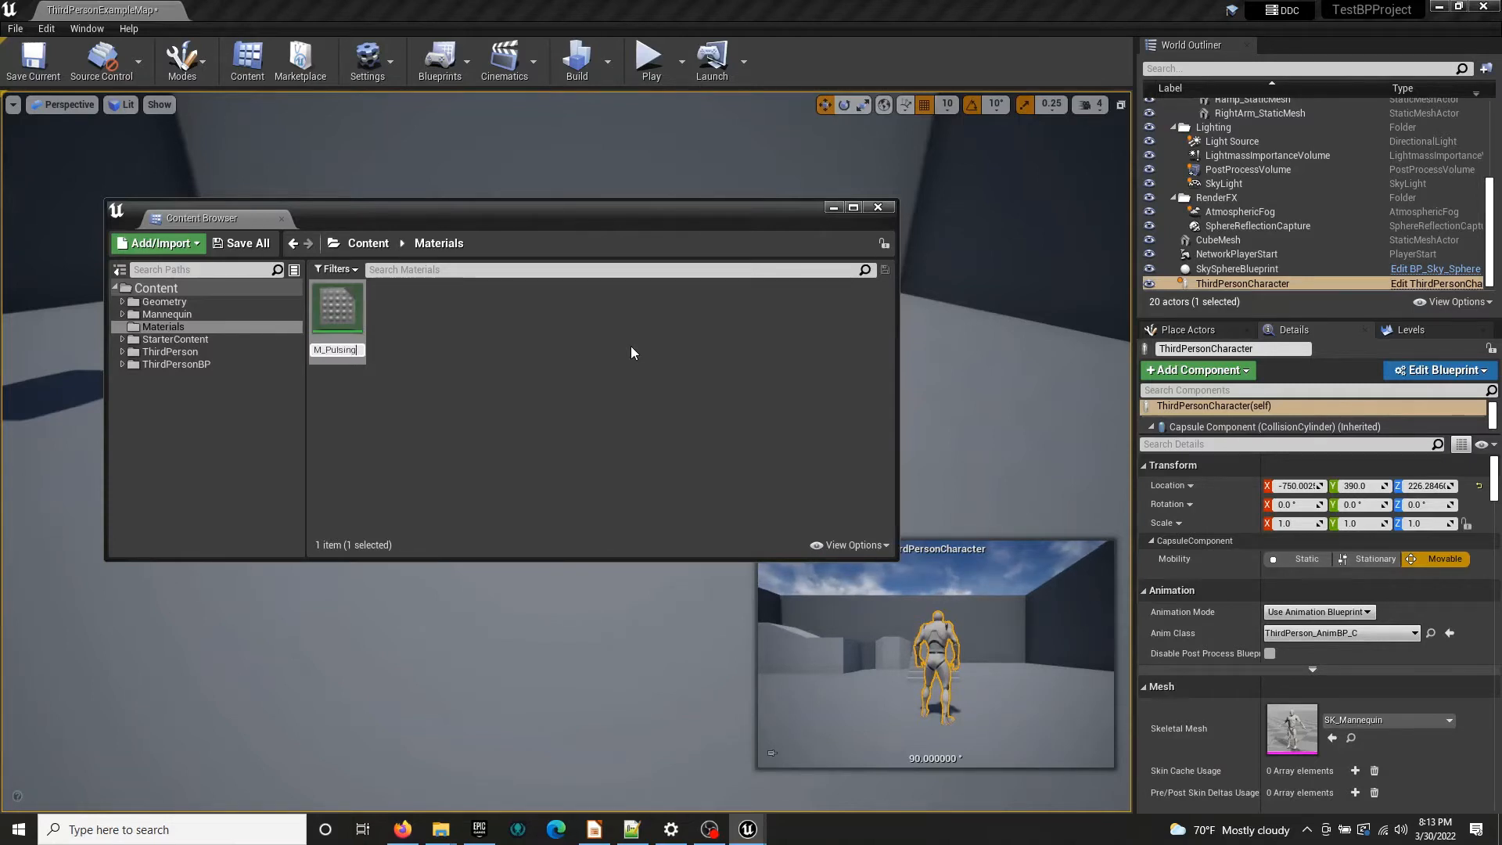
pyautogui.write('_Cube')
pyautogui.press('Return')
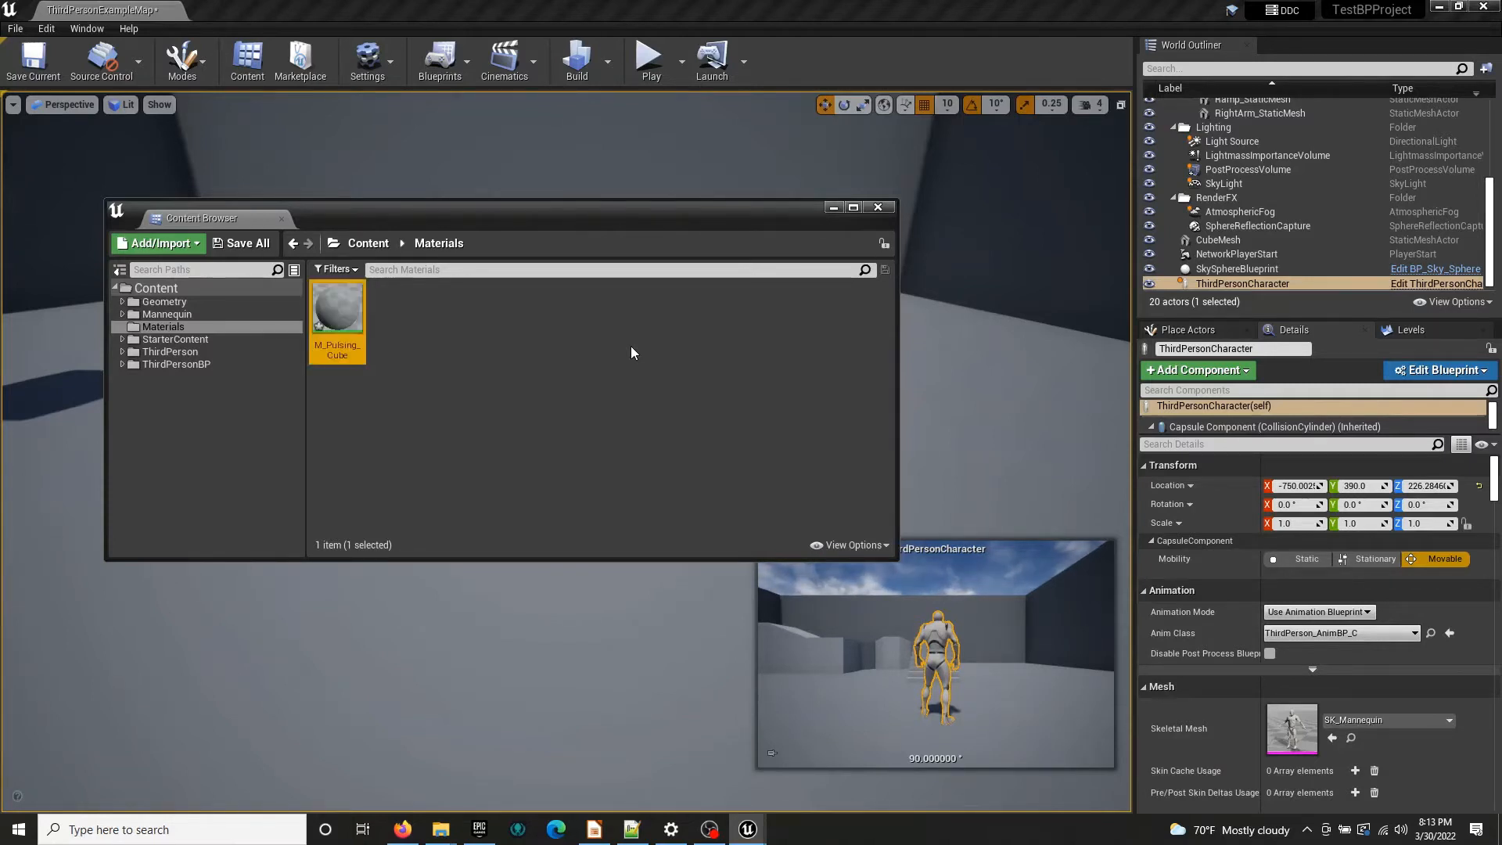
# Open M_Pulsing_Cube in the Material Editor and dock its window beside the ThirdPersonExampleMap tab
pyautogui.doubleClick(335, 313)
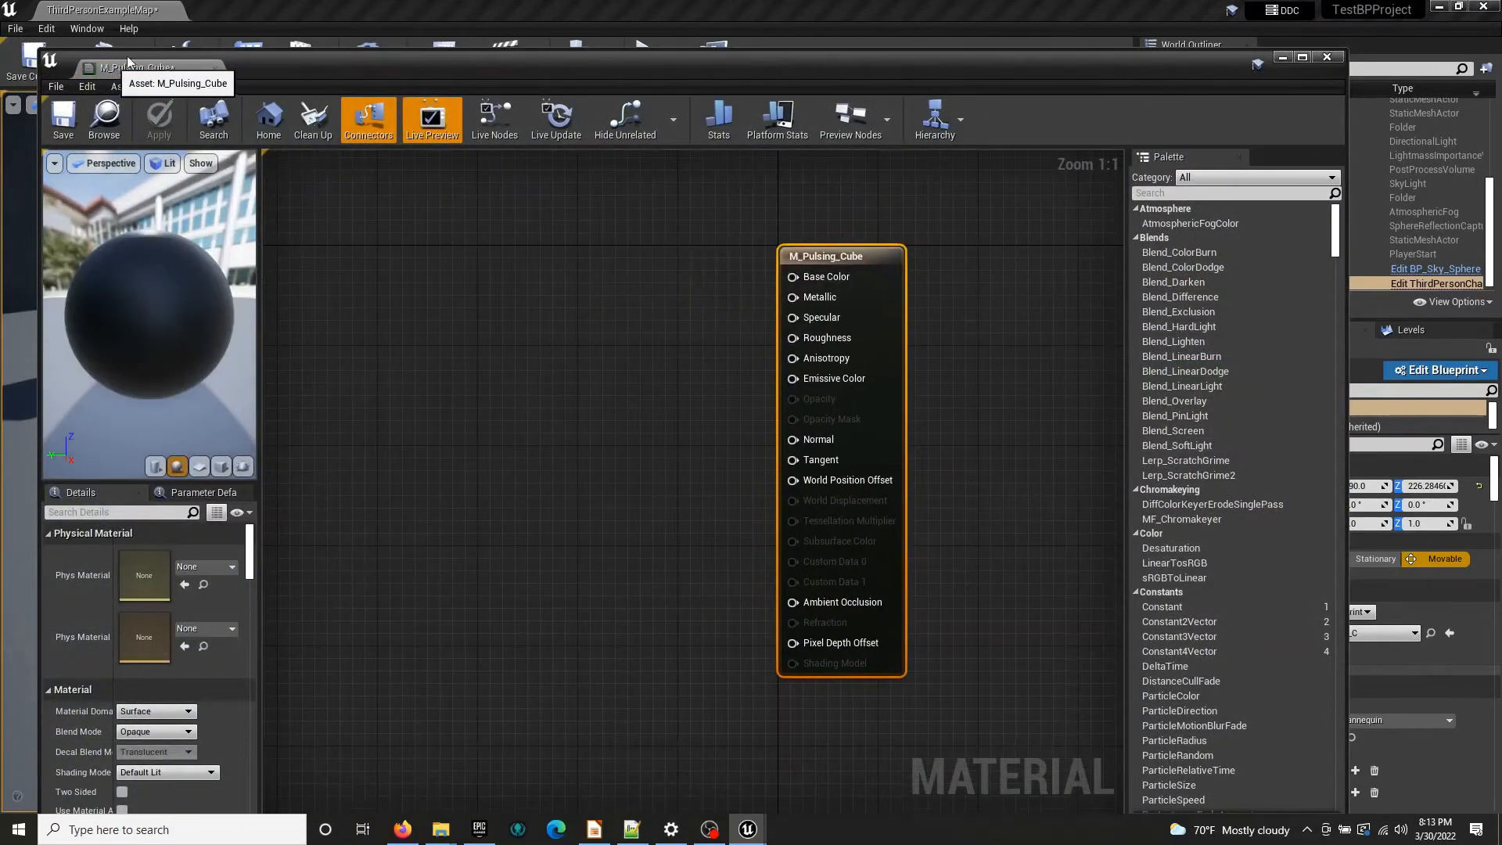
pyautogui.moveTo(133, 68); pyautogui.dragTo(294, 8)
pyautogui.click(834, 208)
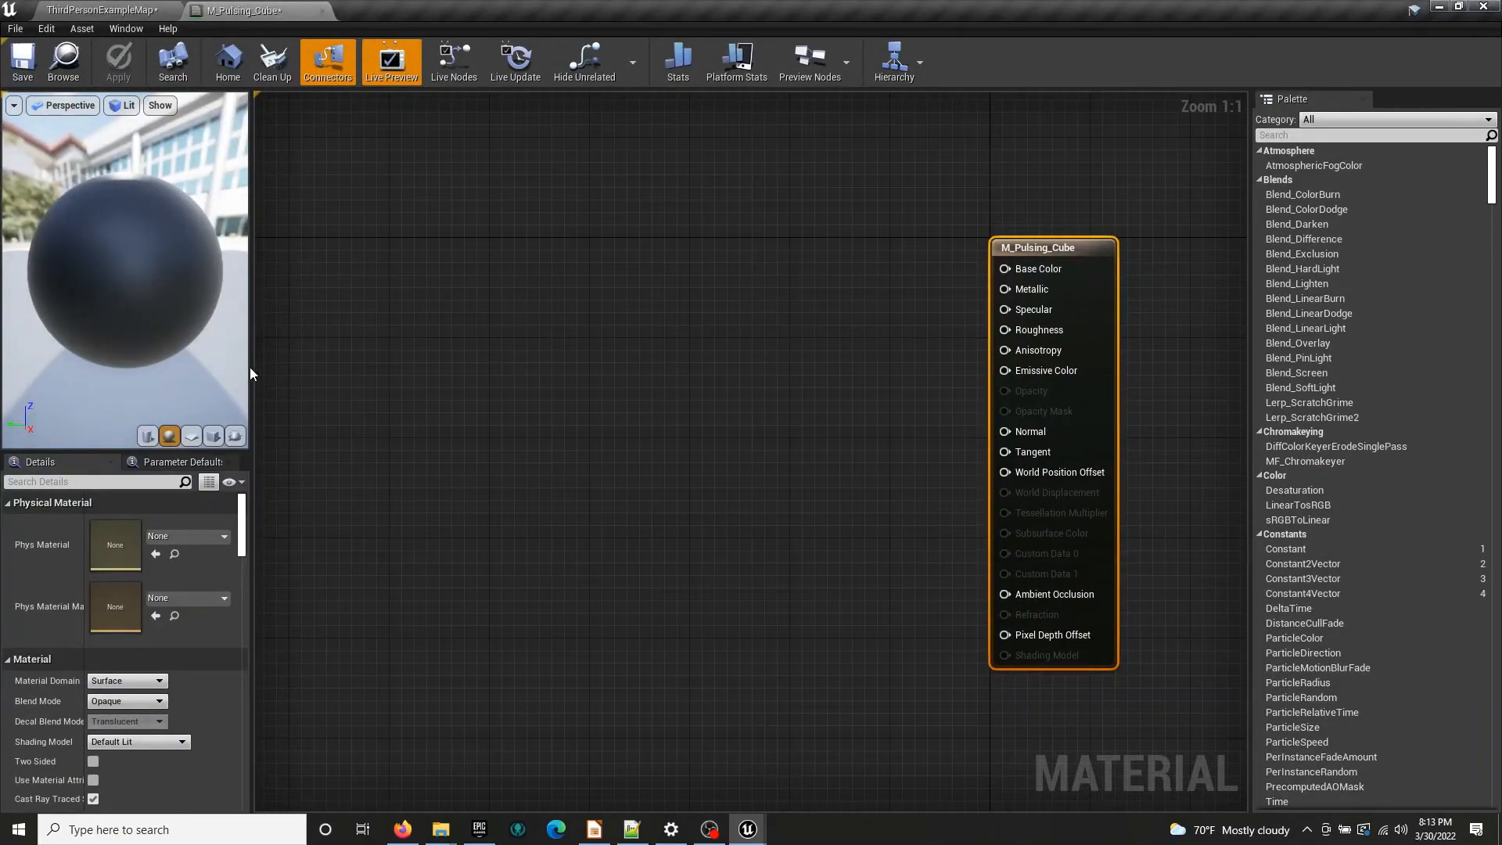
# Enlarge the material preview viewport and close the Palette to free up space for the graph
pyautogui.moveTo(250, 367); pyautogui.dragTo(390, 369)
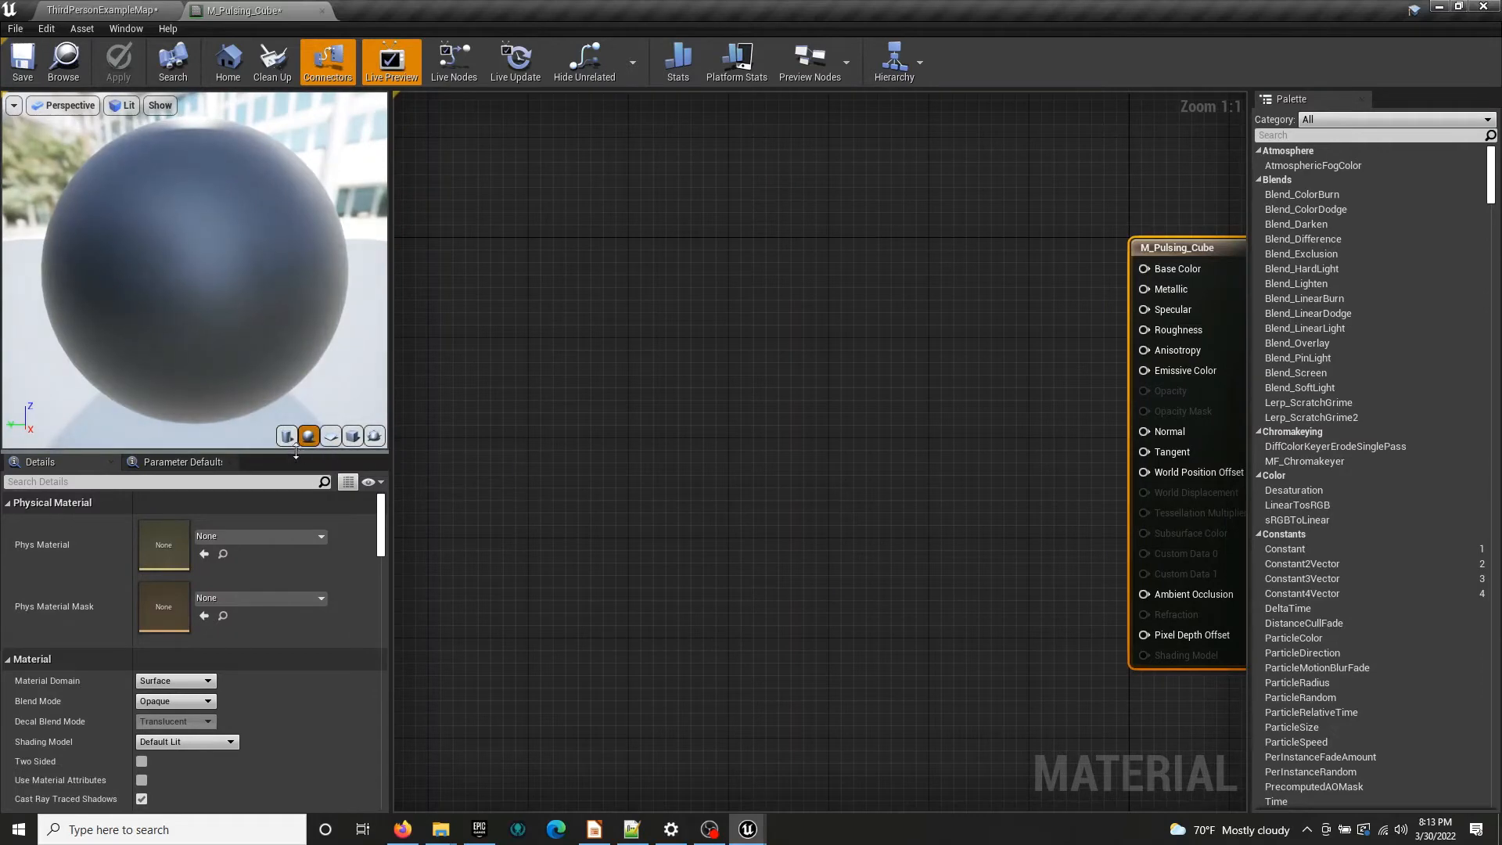
pyautogui.moveTo(295, 453); pyautogui.dragTo(295, 481)
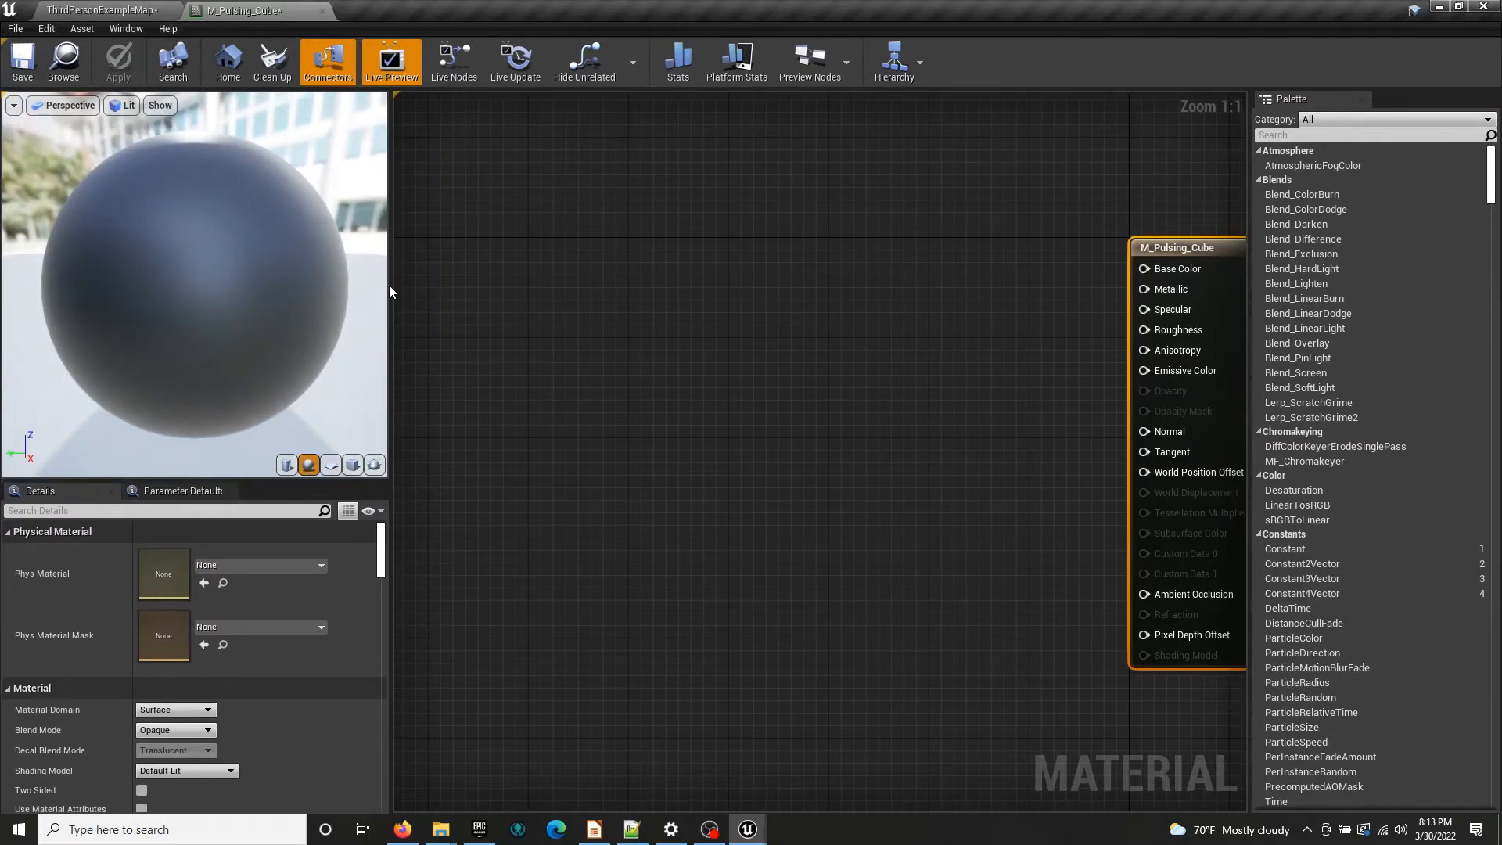
pyautogui.moveTo(390, 285); pyautogui.dragTo(419, 283)
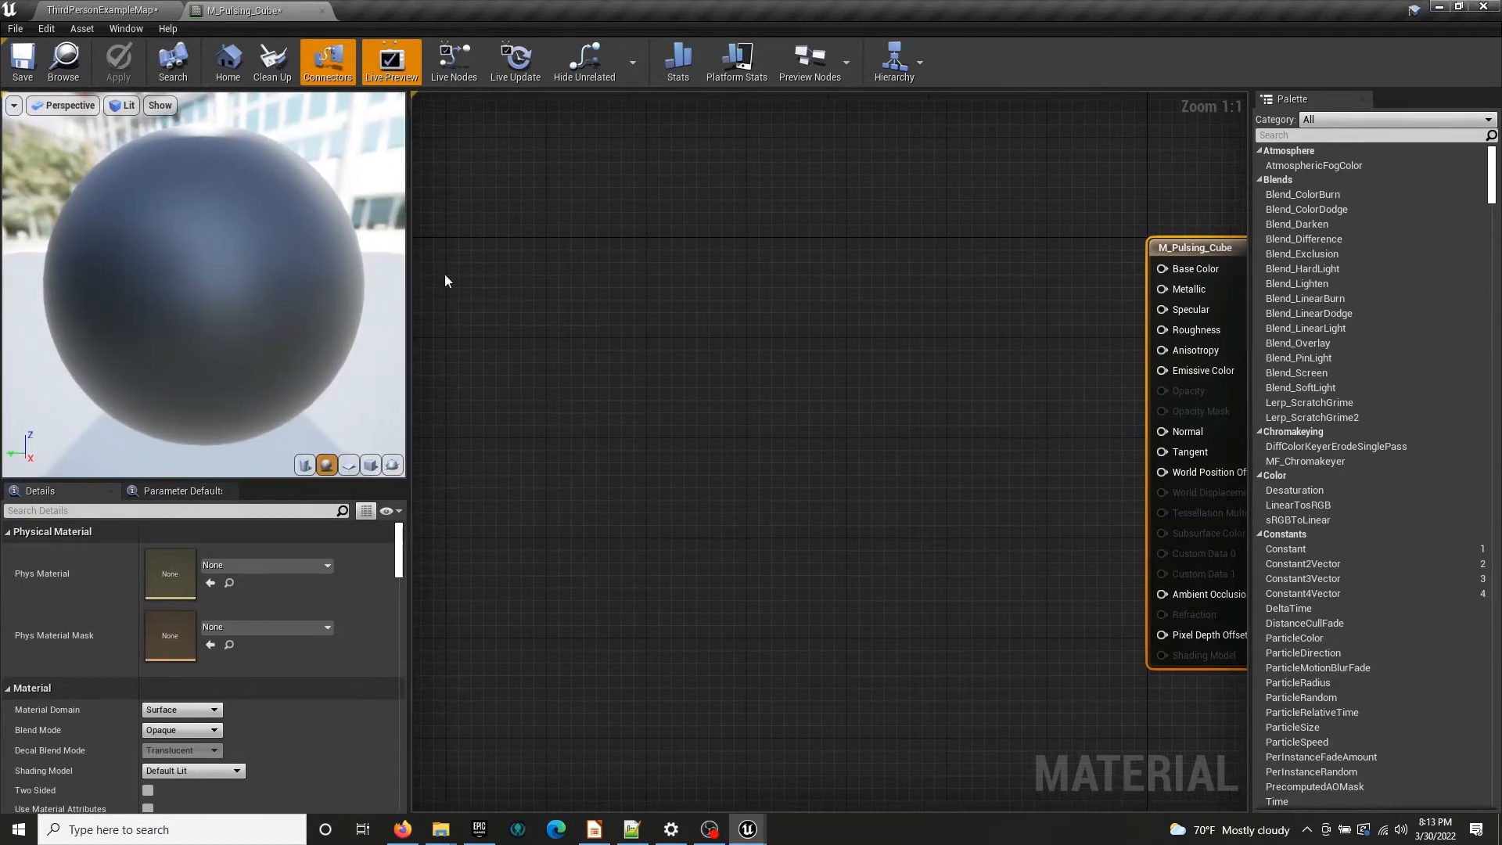
pyautogui.click(1365, 99)
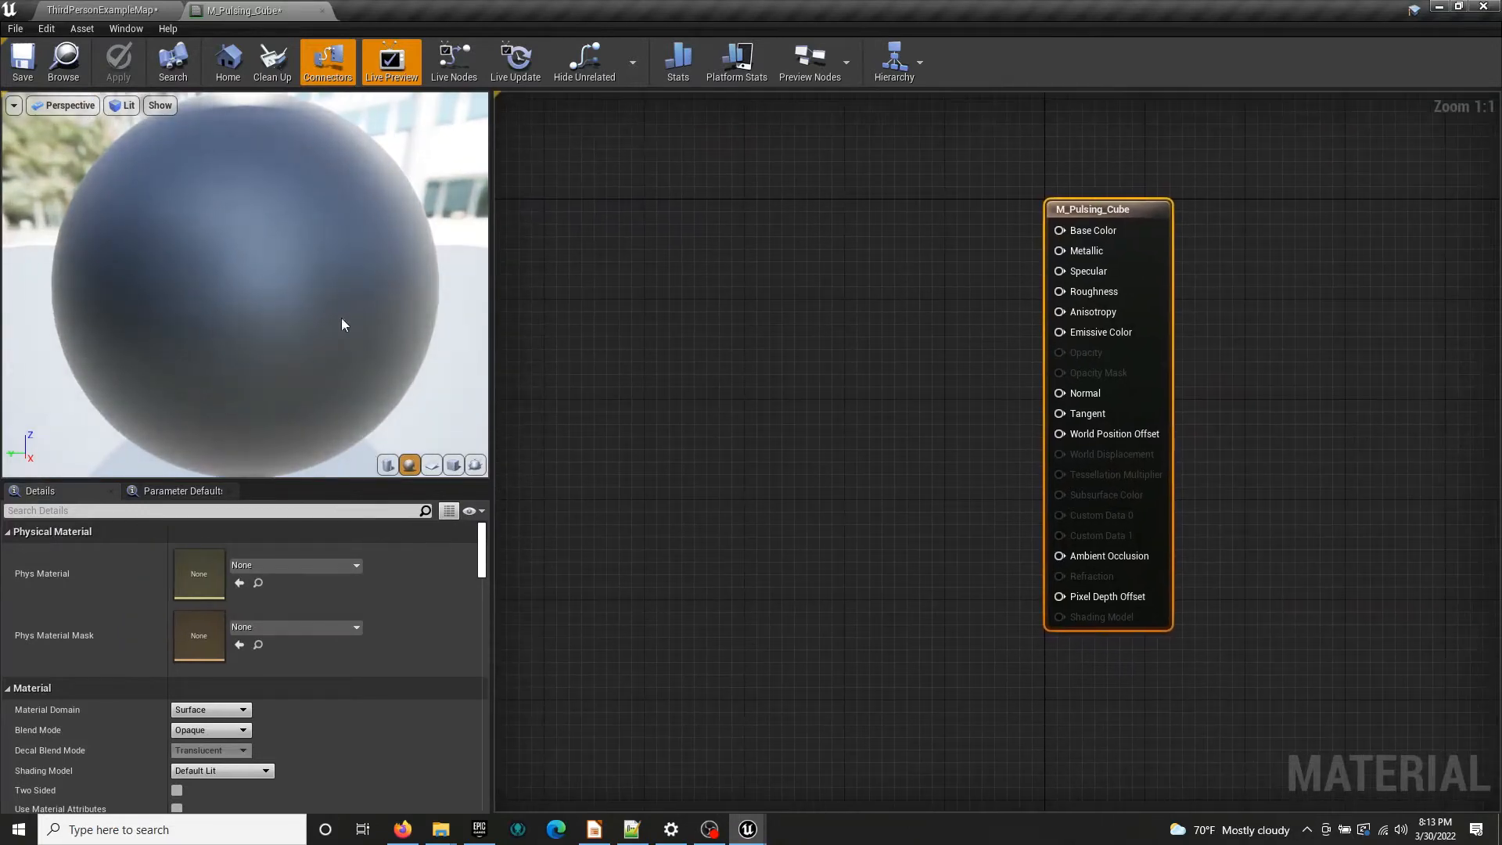
# Zoom out the material preview and rotate the light around the sphere to examine its shading and shadow
pyautogui.scroll(-5, 251, 320)
pyautogui.moveTo(251, 327); pyautogui.dragTo(368, 323)
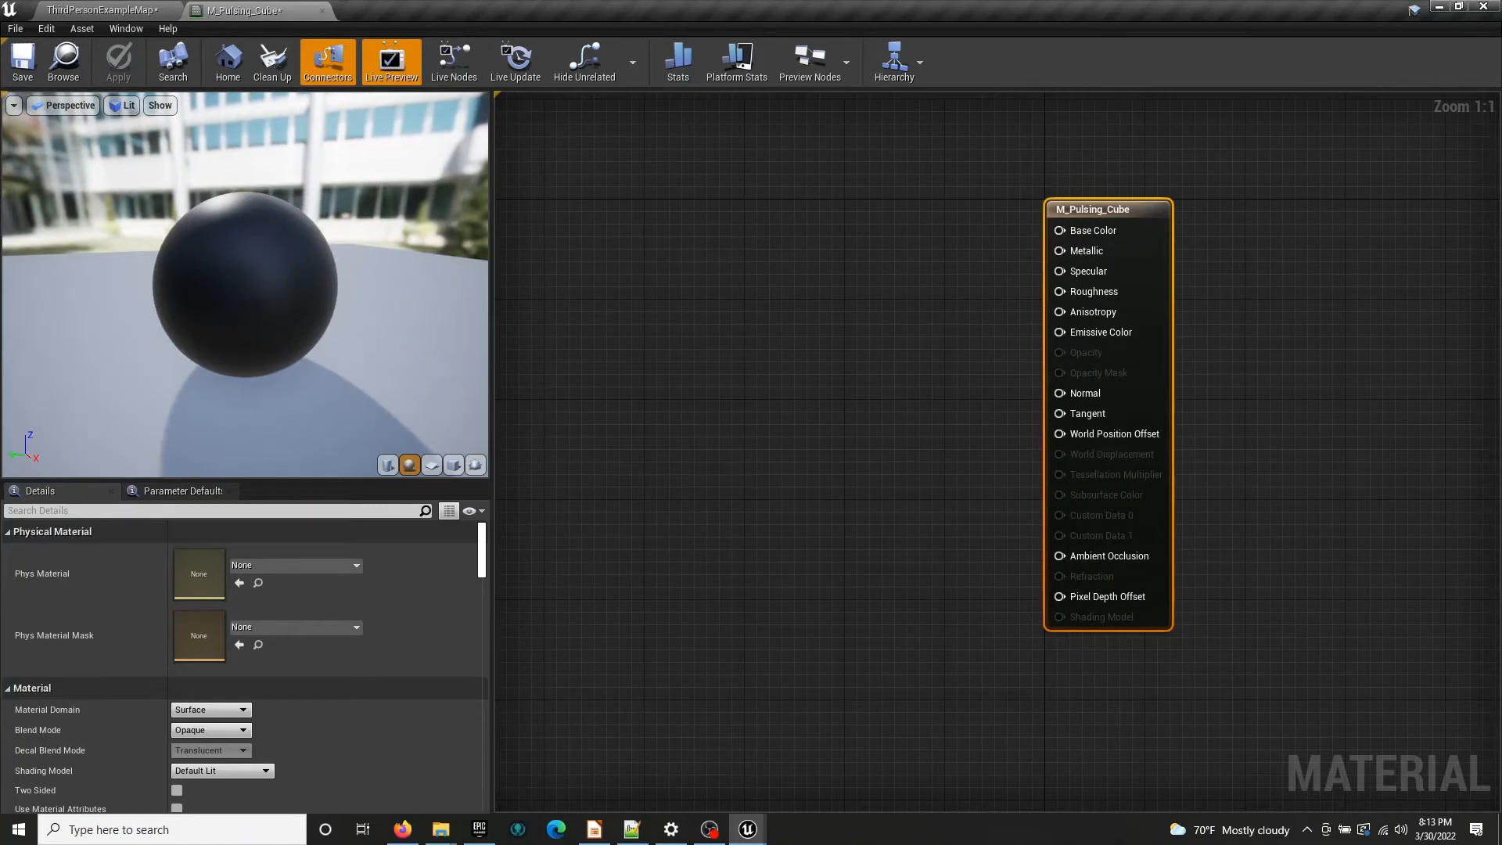
pyautogui.moveTo(246, 285)
pyautogui.mouseDown()
pyautogui.moveTo(285, 305)
pyautogui.moveTo(259, 287)
pyautogui.mouseUp()
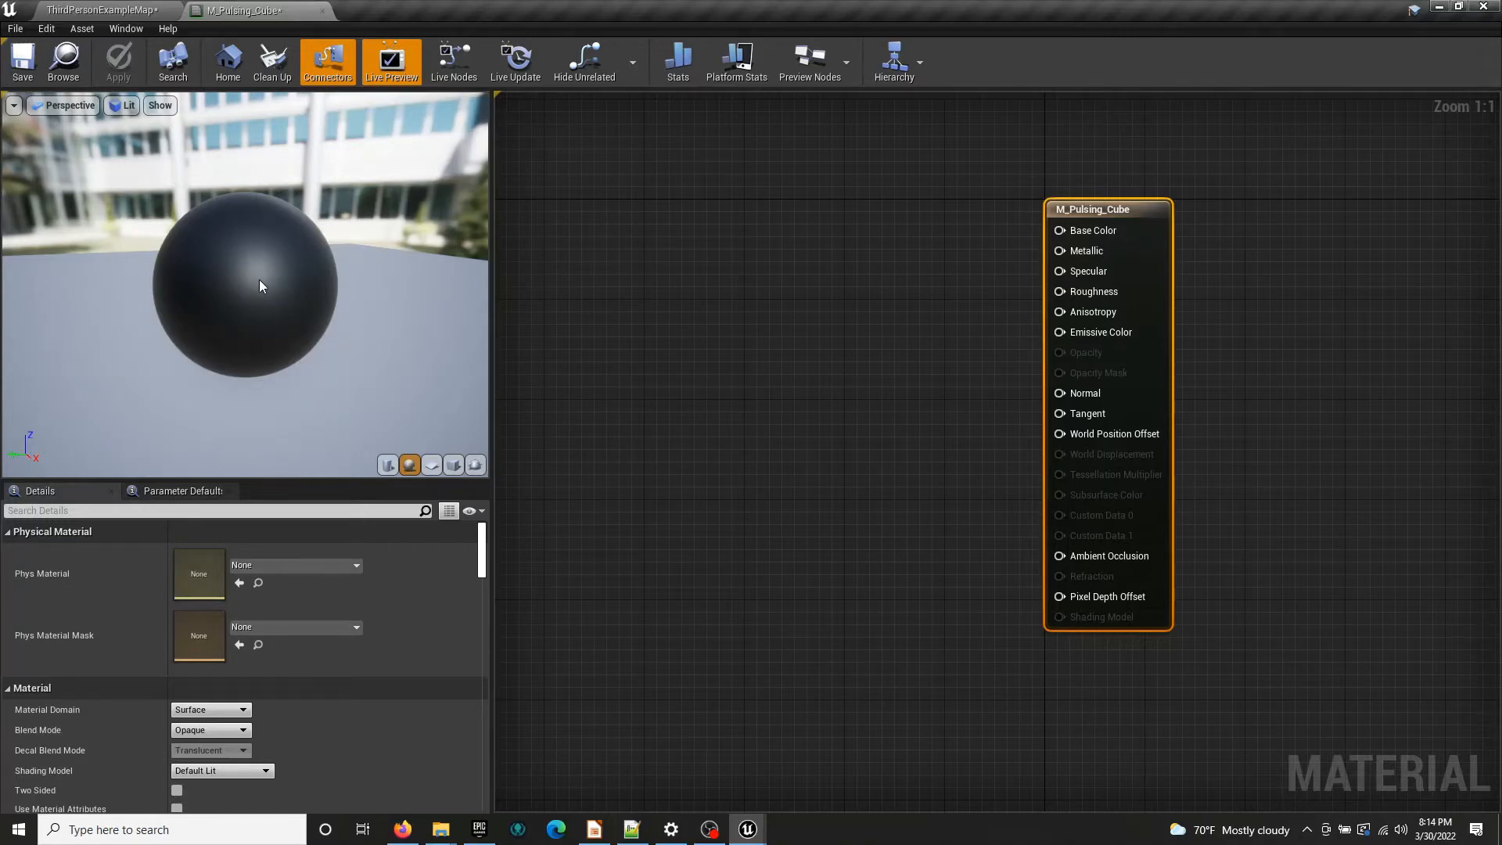
pyautogui.moveTo(255, 285)
pyautogui.mouseDown()
pyautogui.moveTo(258, 302)
pyautogui.moveTo(208, 284)
pyautogui.moveTo(232, 279)
pyautogui.mouseUp()
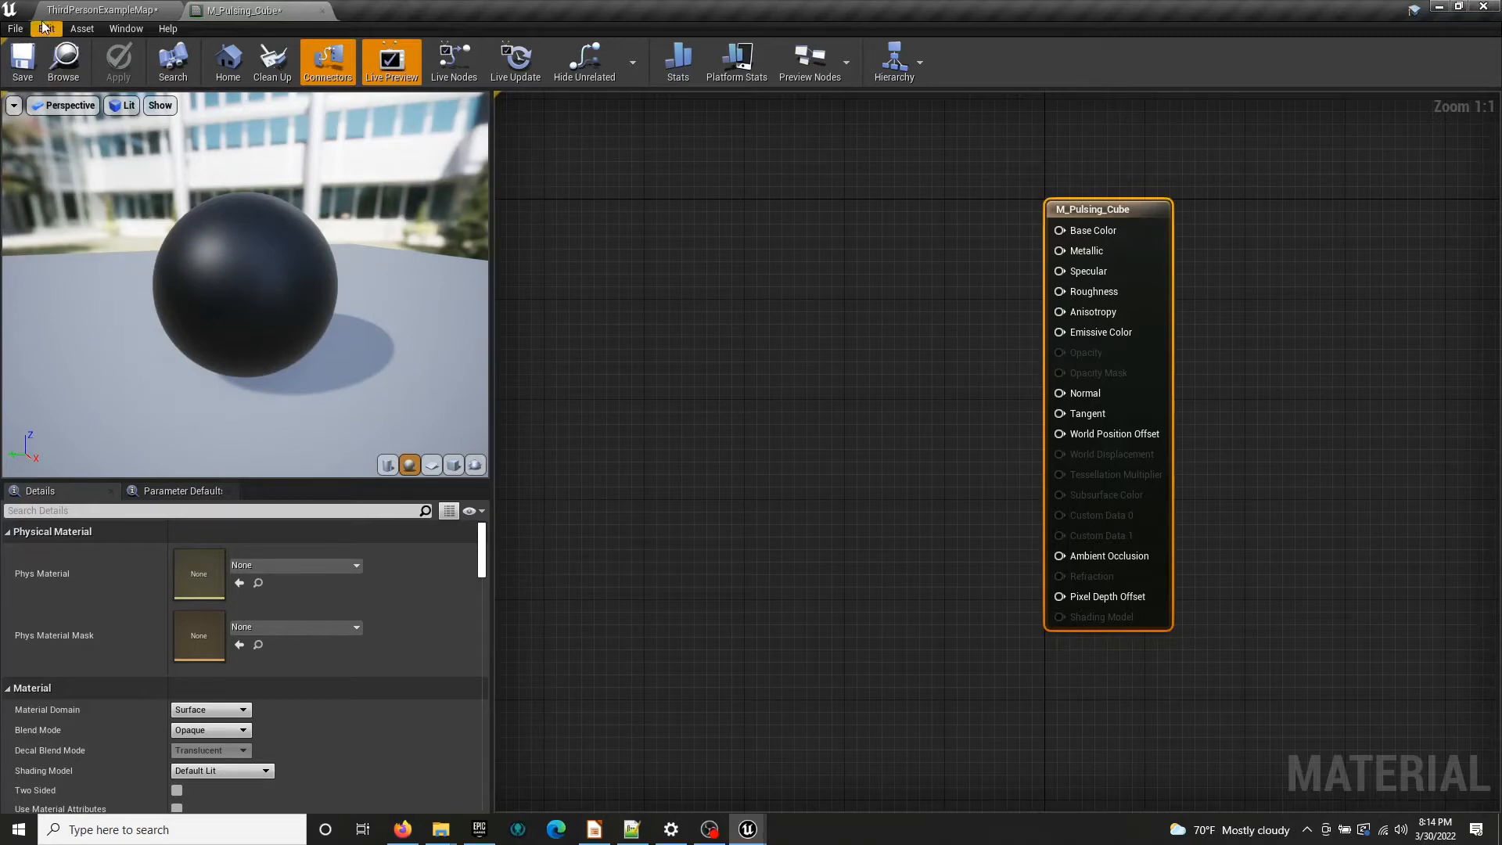
# Show the Preview Scene Settings and set the Directional Light Intensity under Lighting to 3.14
pyautogui.click(116, 30)
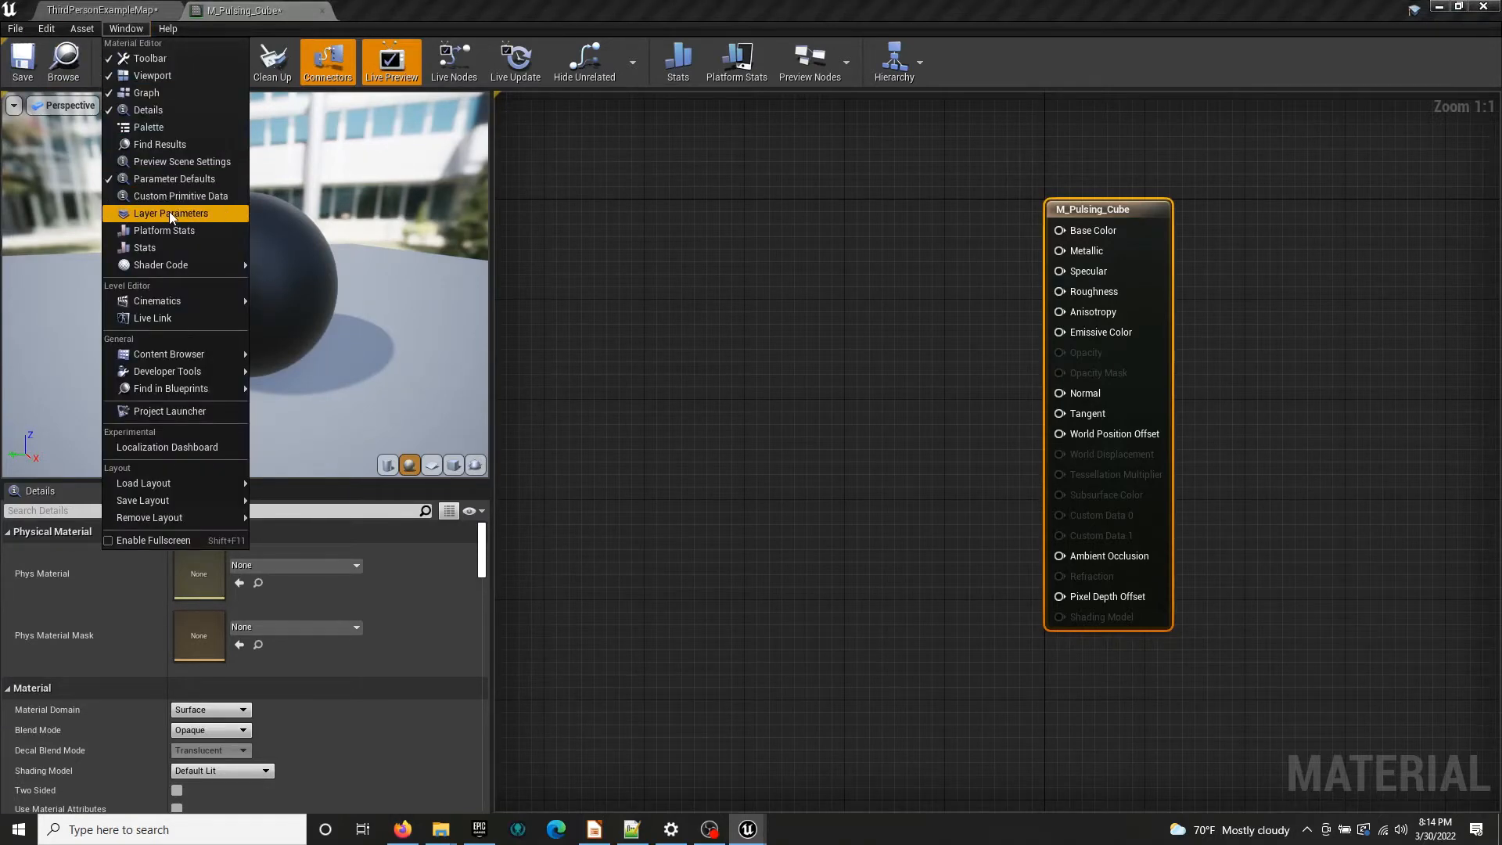
pyautogui.click(180, 162)
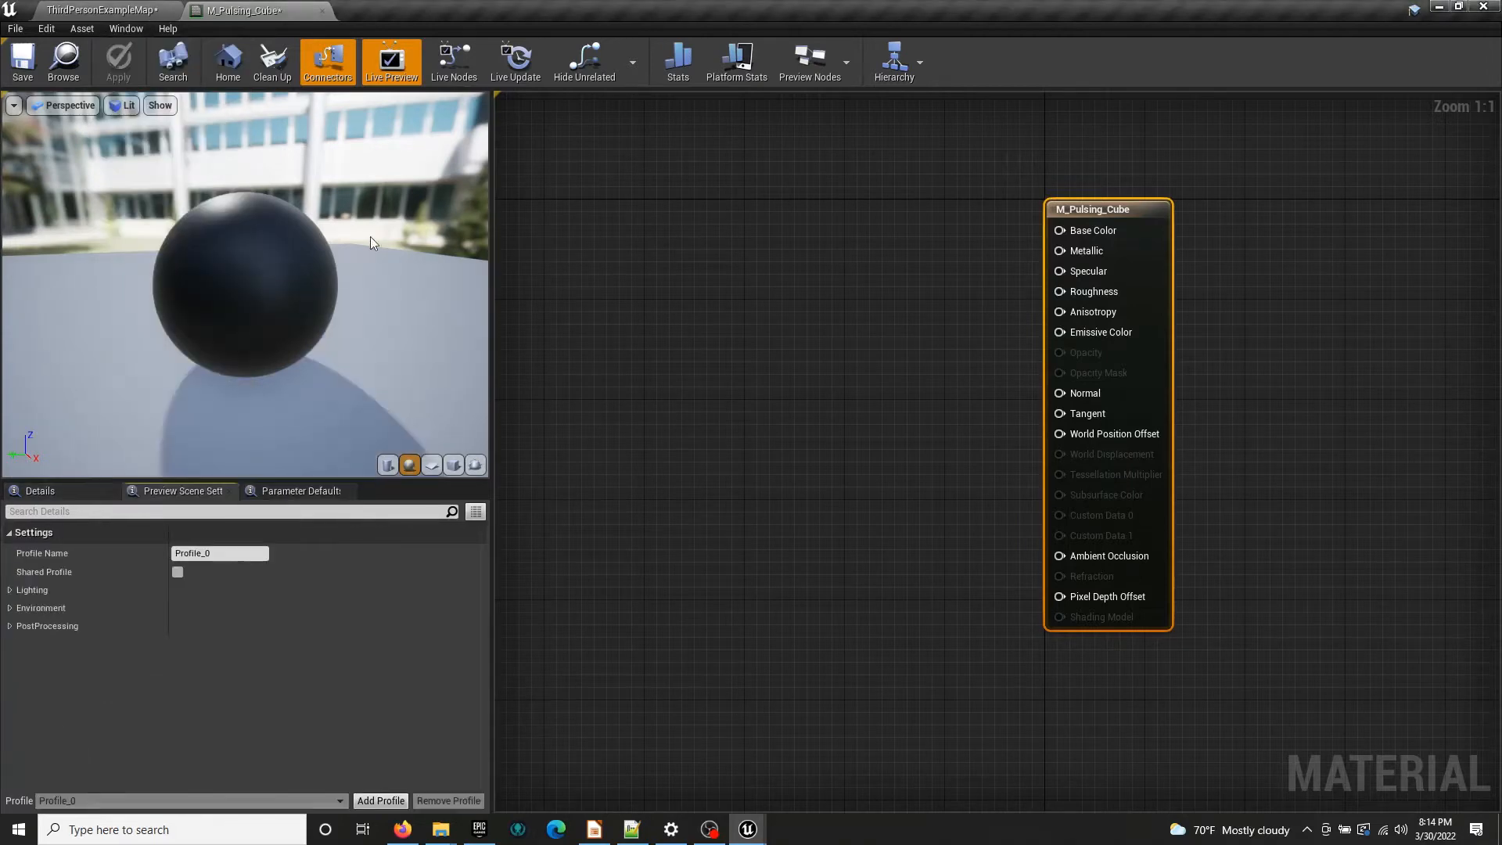
pyautogui.click(11, 592)
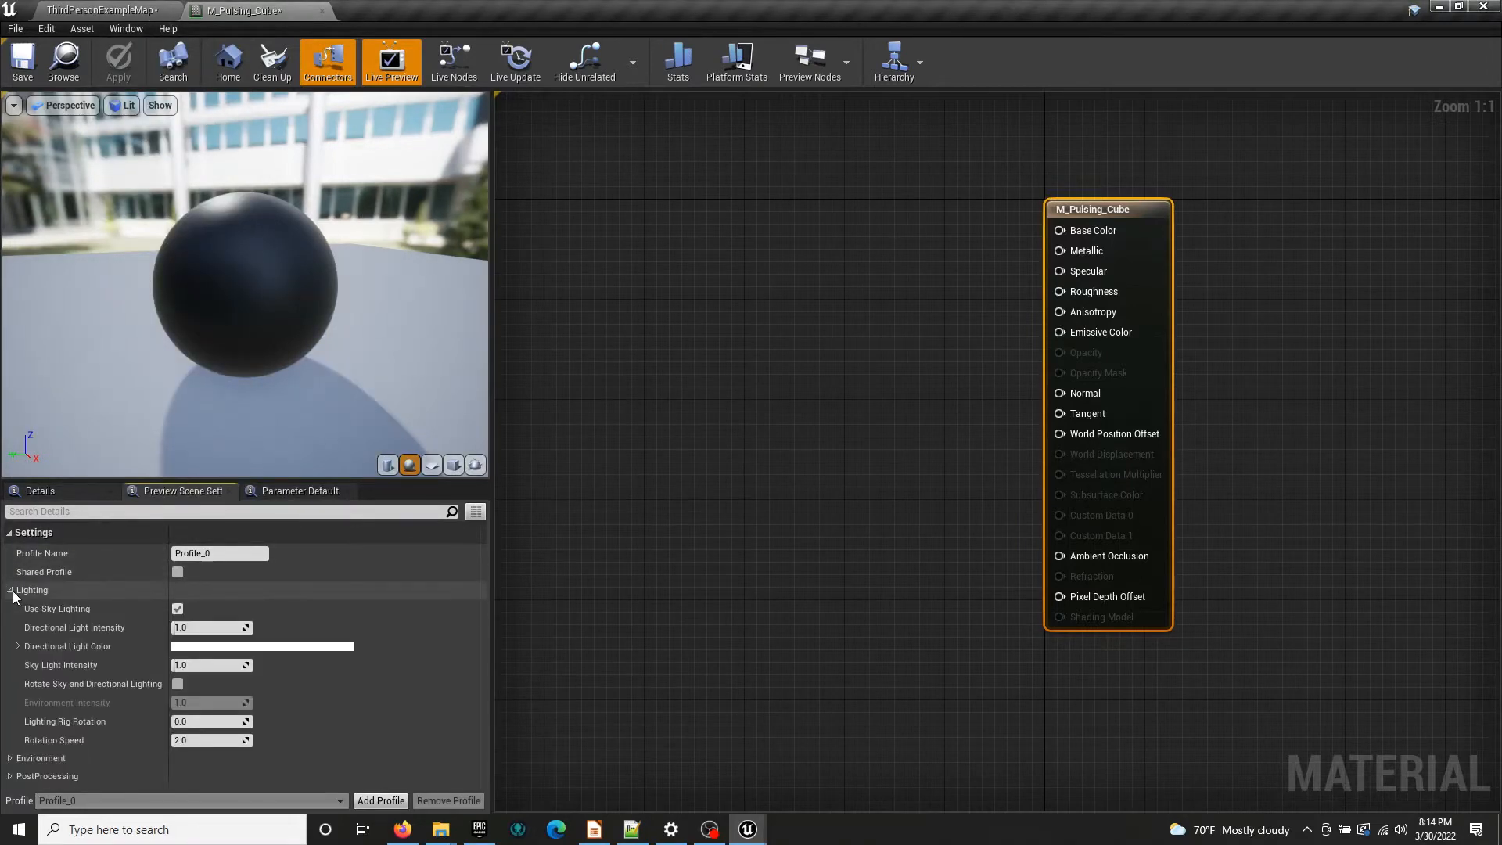
pyautogui.moveTo(227, 627)
pyautogui.mouseDown()
pyautogui.moveTo(245, 629)
pyautogui.moveTo(176, 629)
pyautogui.moveTo(199, 631)
pyautogui.mouseUp()
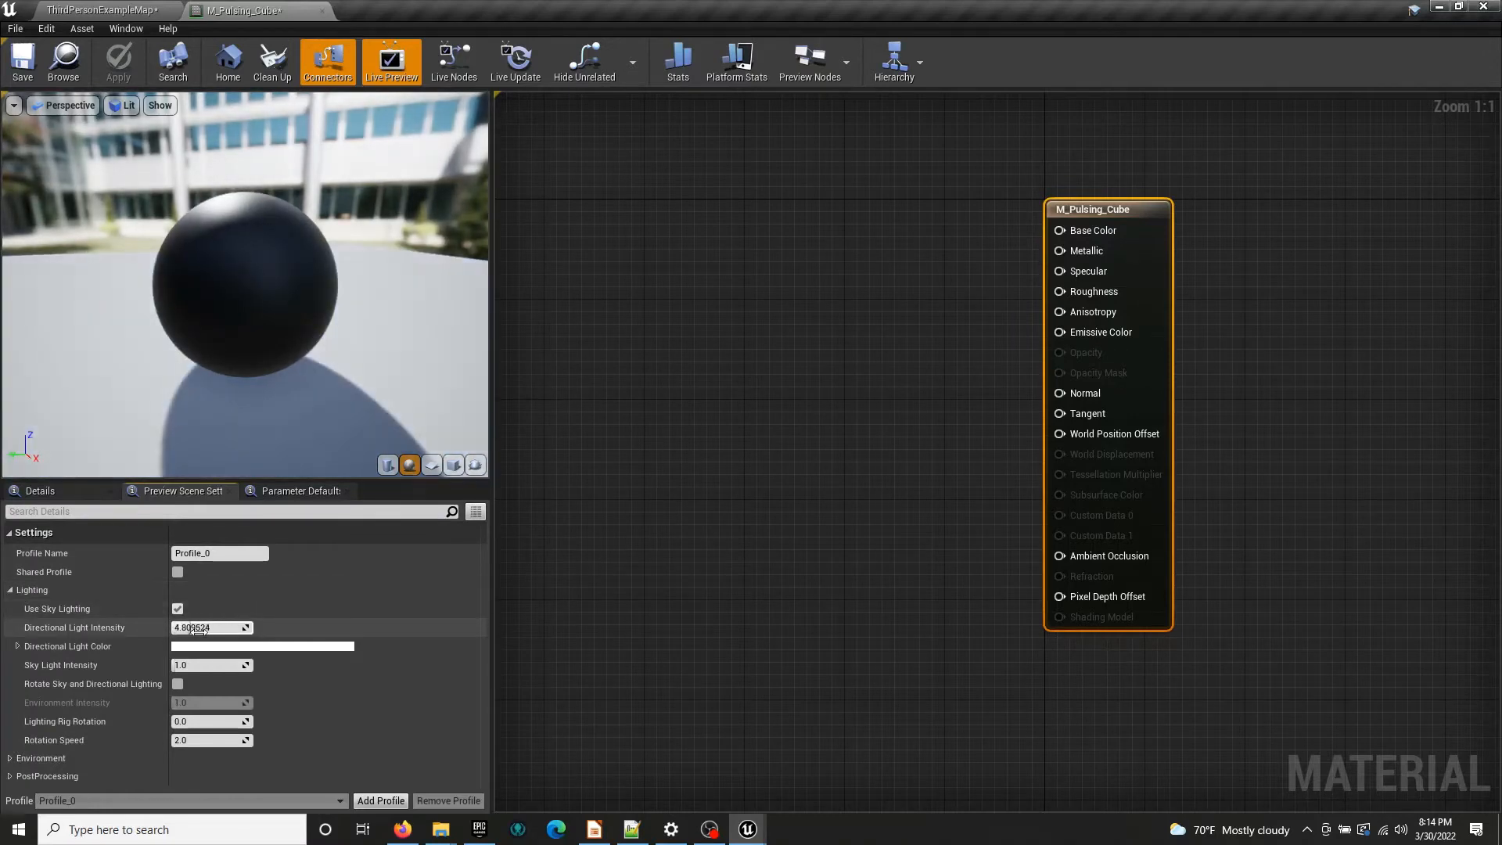
pyautogui.click(199, 630)
pyautogui.write('3.14')
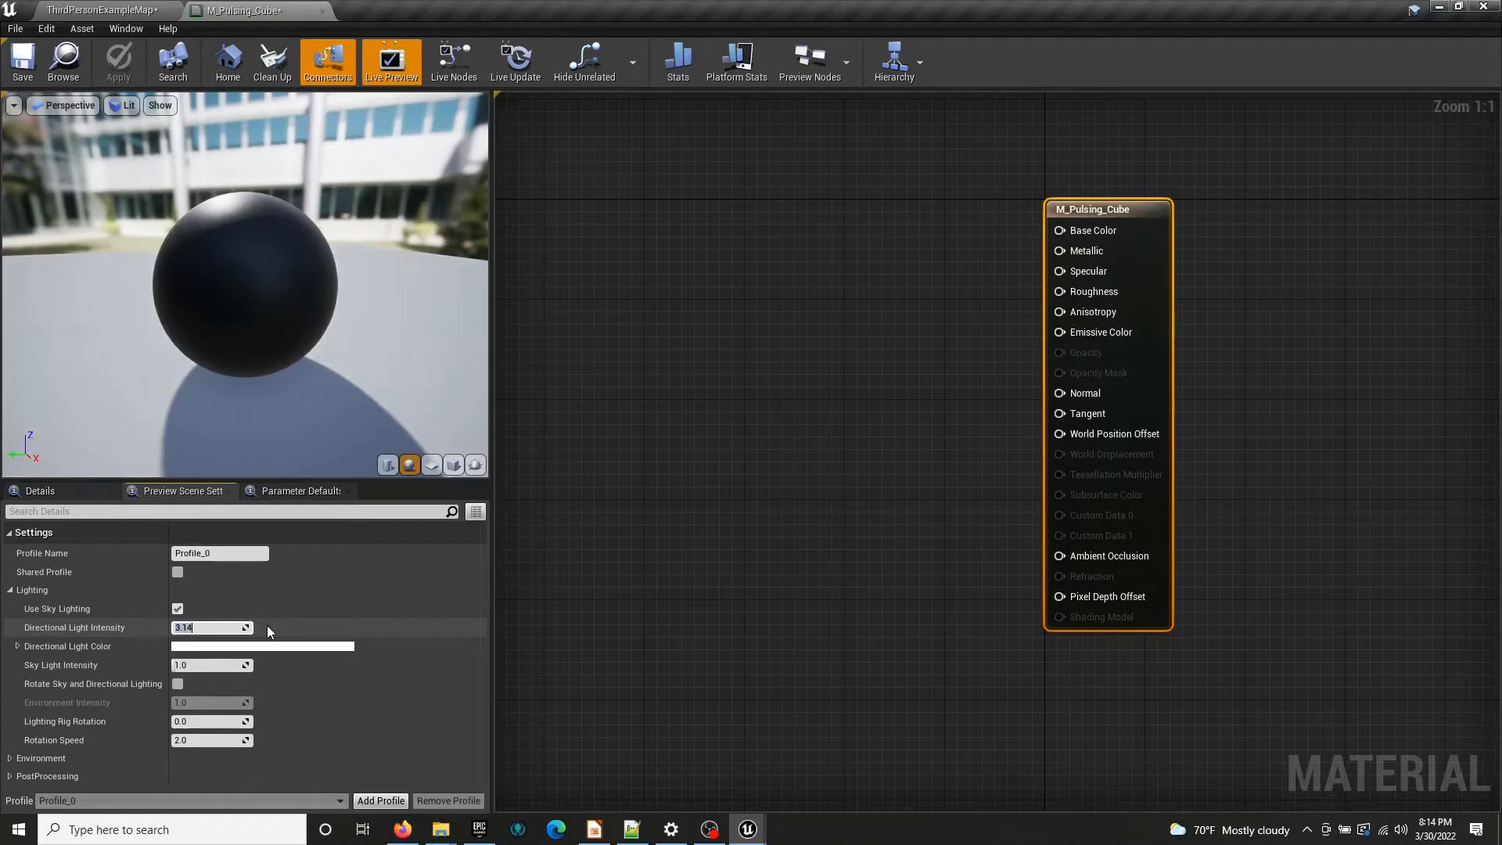
# Try a Sky Light Intensity of 2 for the preview scene and set it back to 1
pyautogui.click(228, 663)
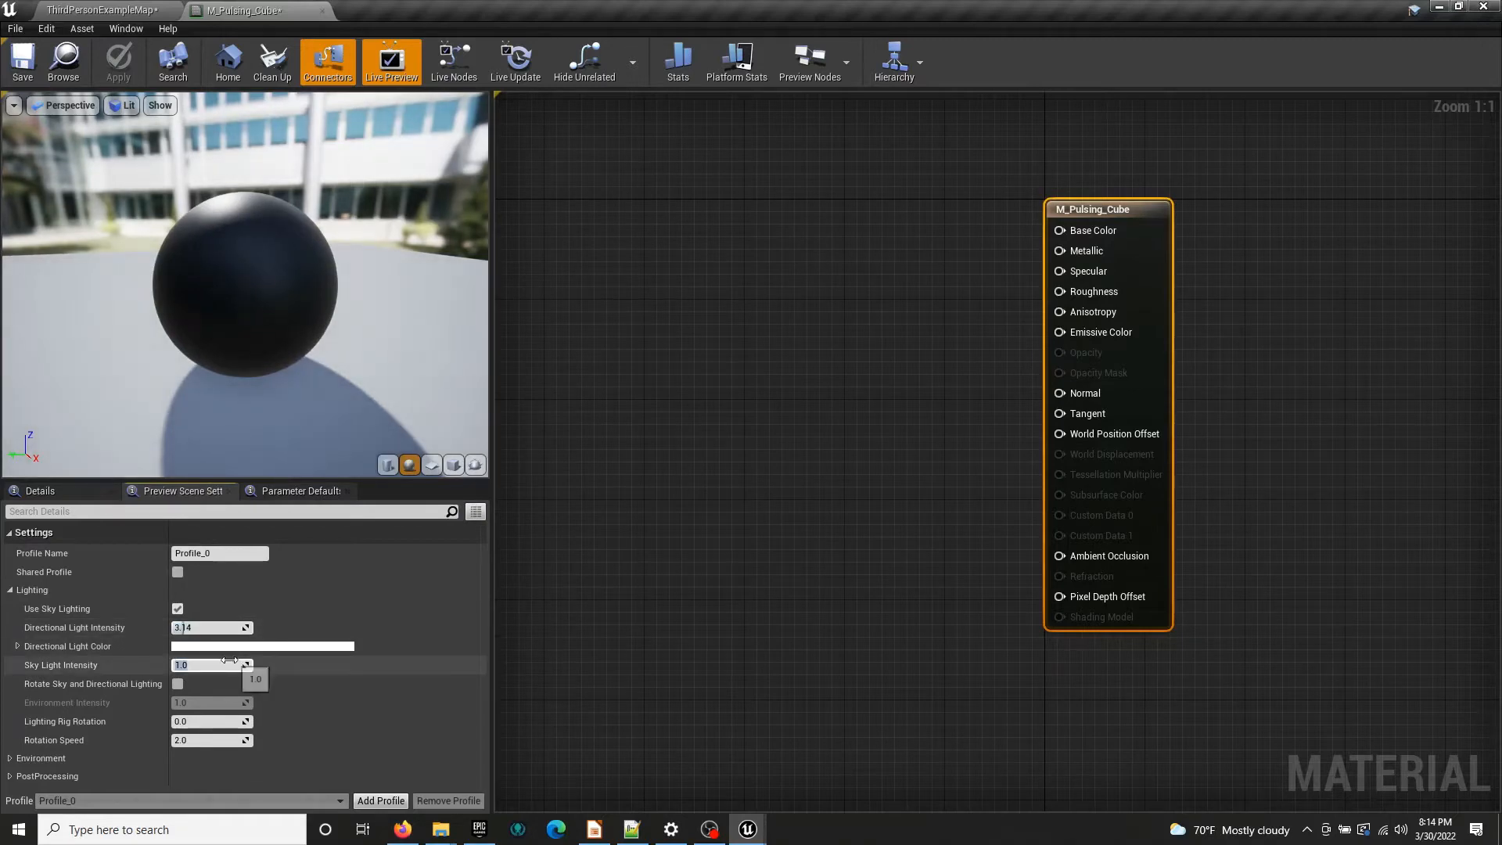
pyautogui.write('2')
pyautogui.press('Return')
pyautogui.write('1')
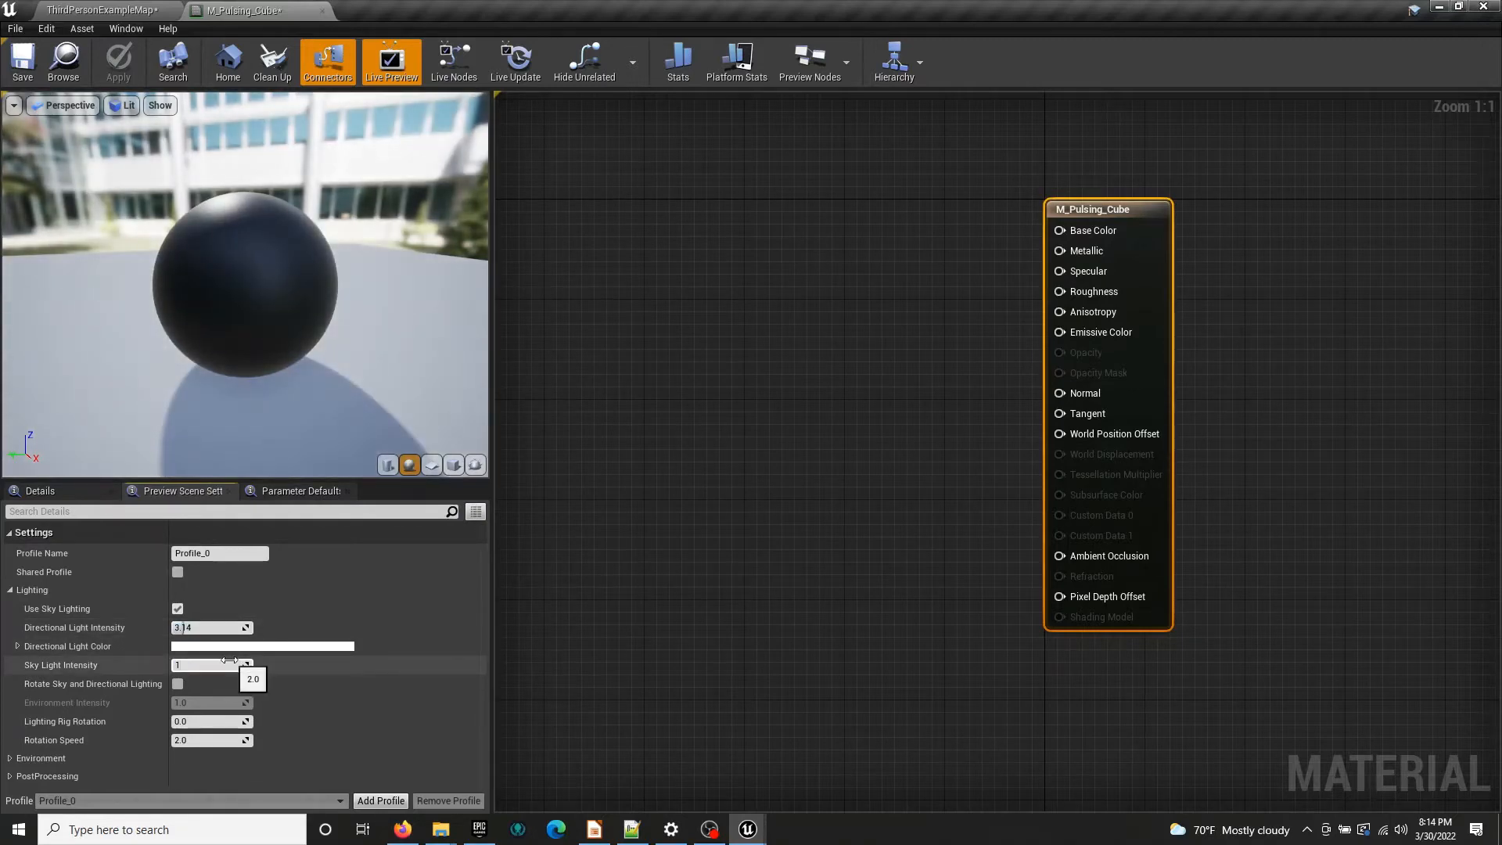
pyautogui.press('Return')
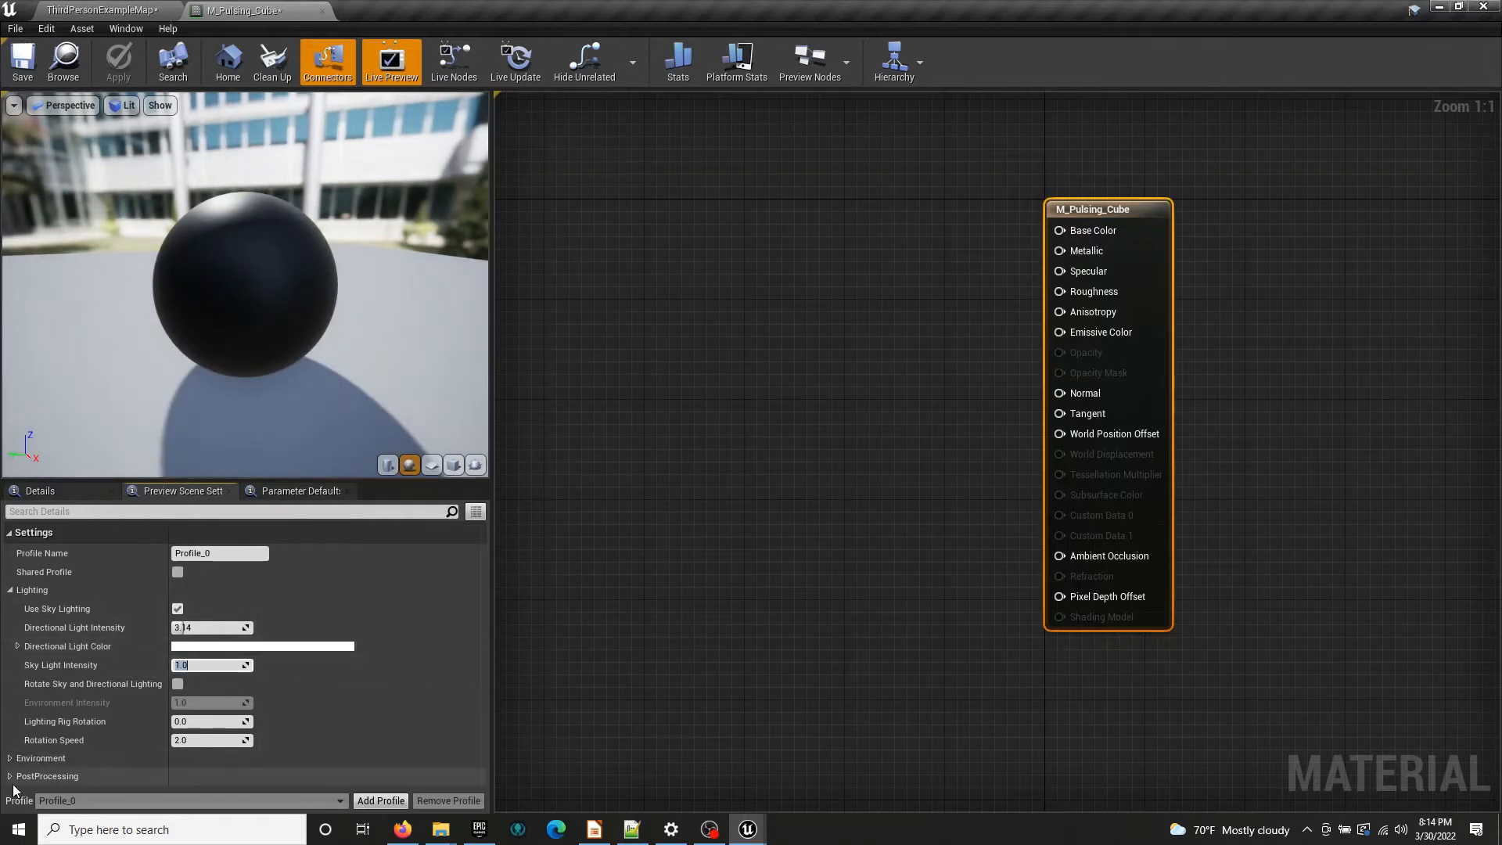
# Override Metering Mode and Exposure Compensation in the preview scene's post-processing lens exposure settings, with Exposure Compensation set to 0
pyautogui.click(47, 776)
pyautogui.scroll(-3, 86, 739)
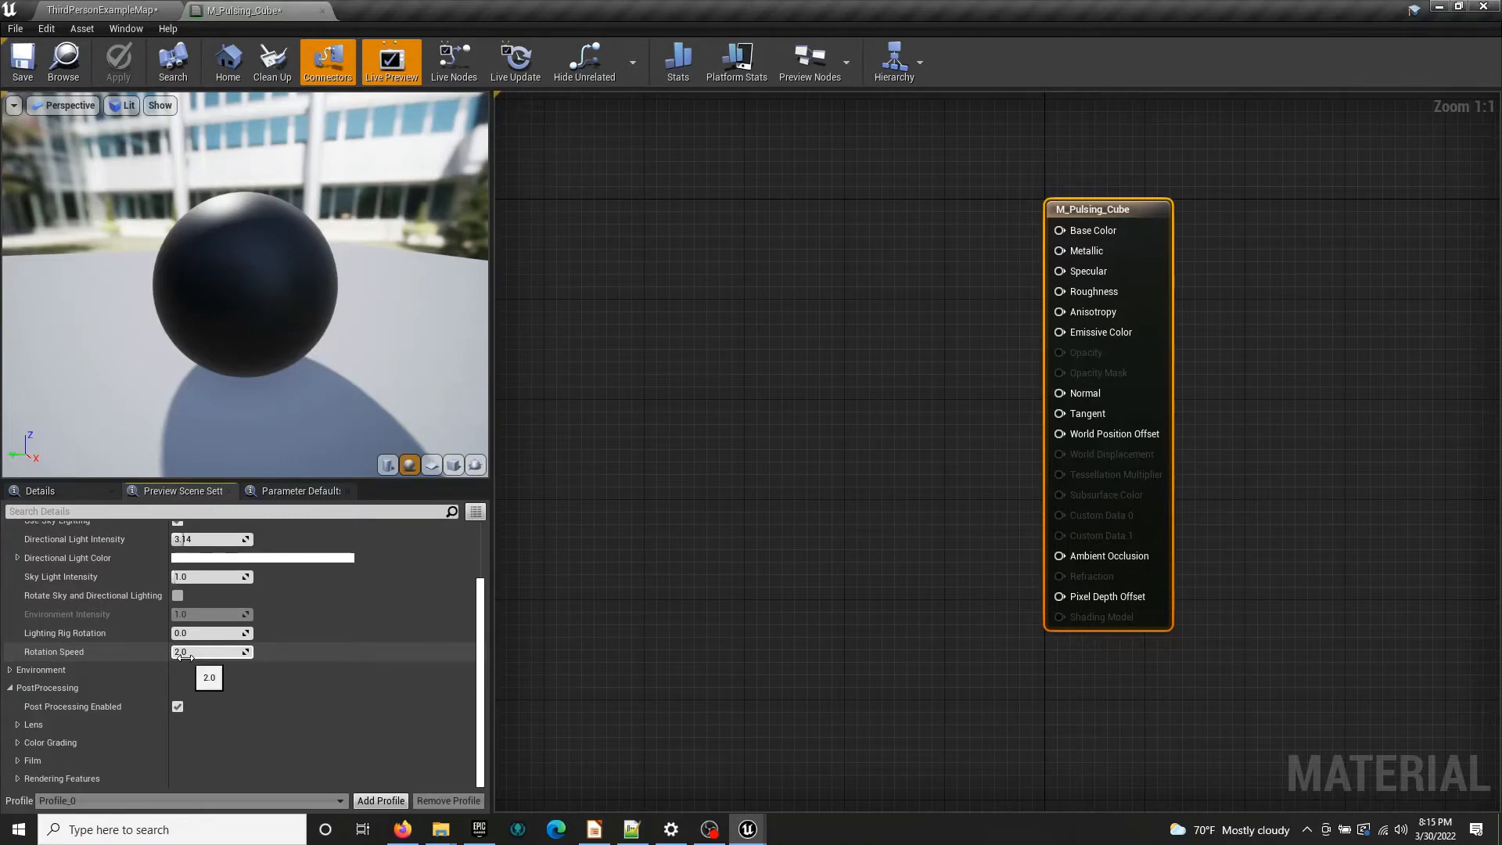
pyautogui.click(177, 705)
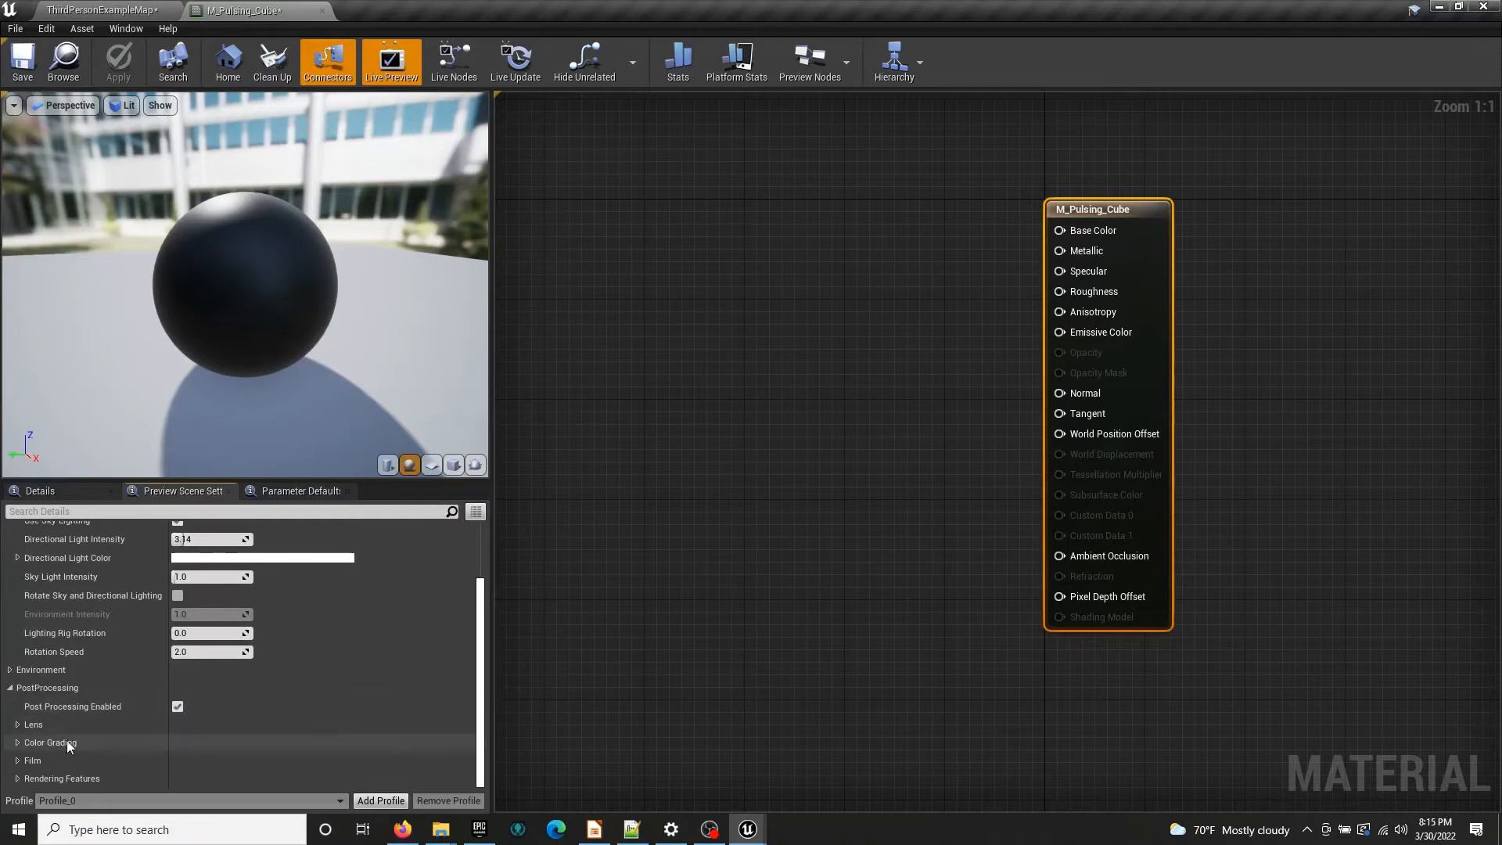
pyautogui.click(16, 722)
pyautogui.scroll(-2, 49, 725)
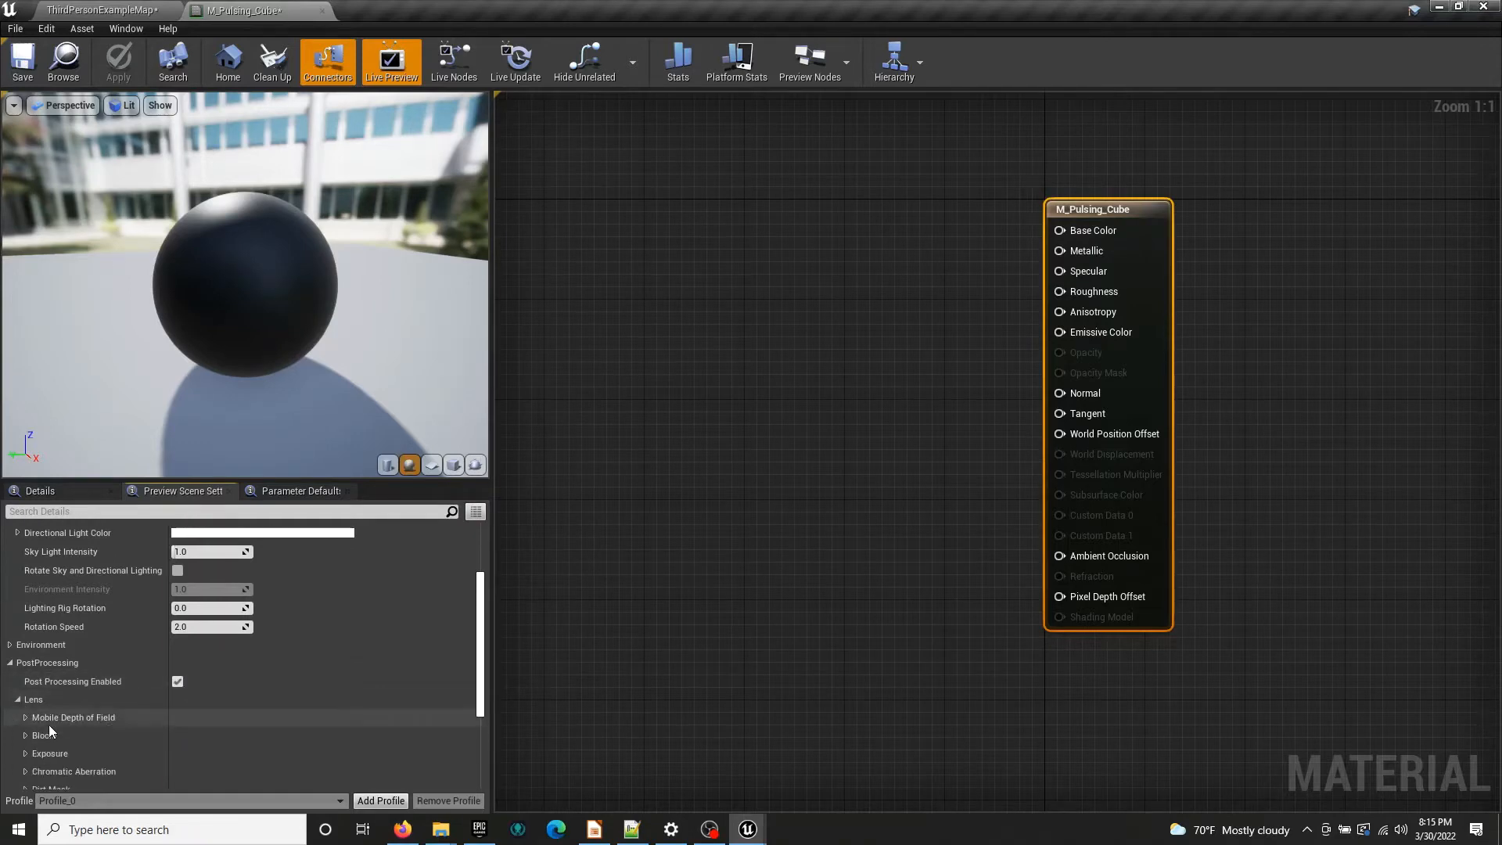
pyautogui.click(26, 728)
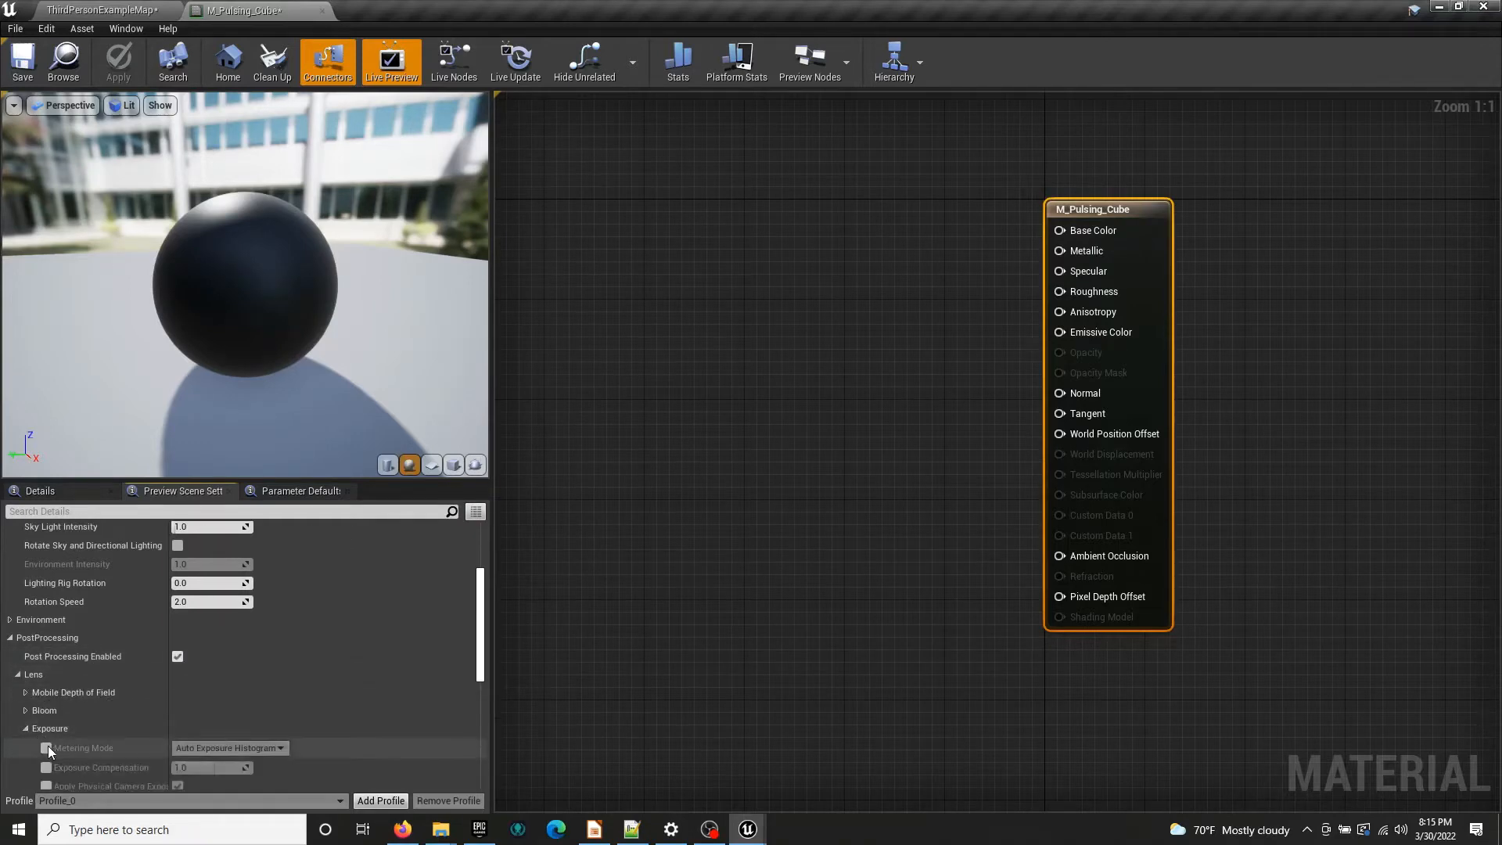
pyautogui.click(46, 748)
pyautogui.click(46, 768)
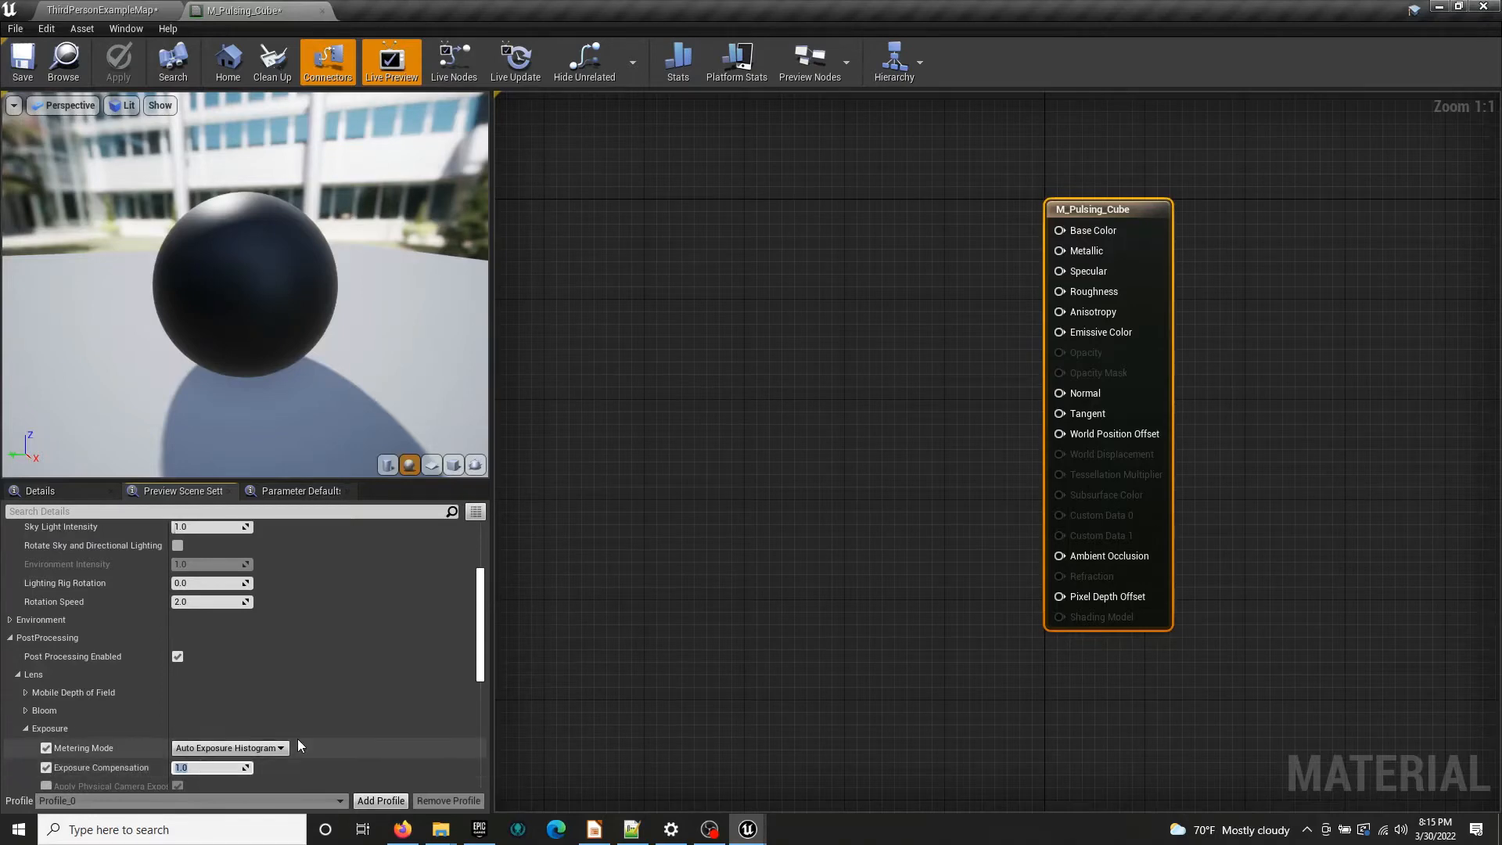
pyautogui.click(200, 767)
pyautogui.write('0')
pyautogui.press('Return')
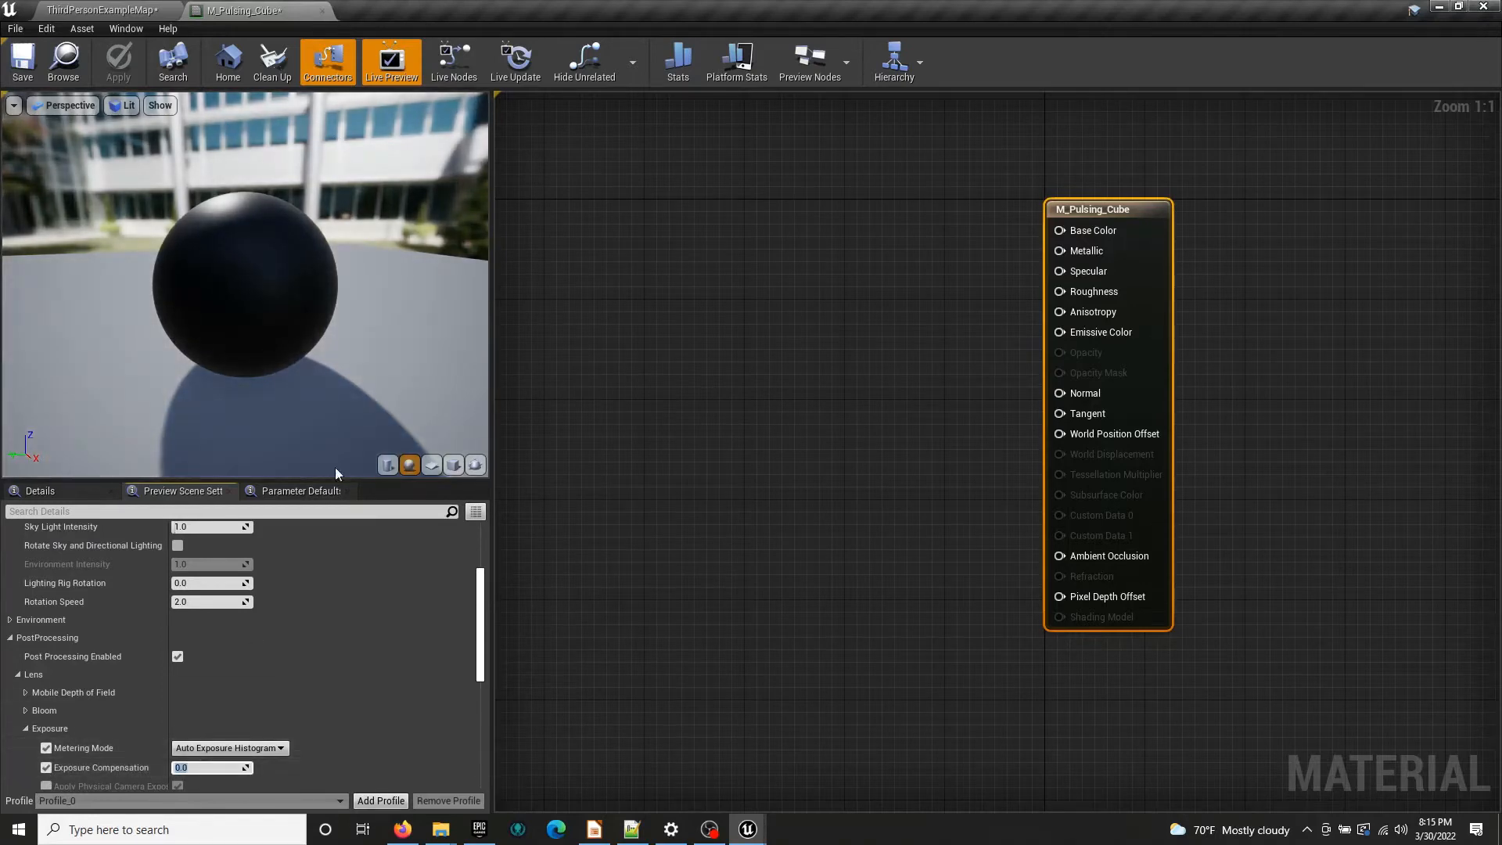
pyautogui.moveTo(242, 771); pyautogui.dragTo(248, 768)
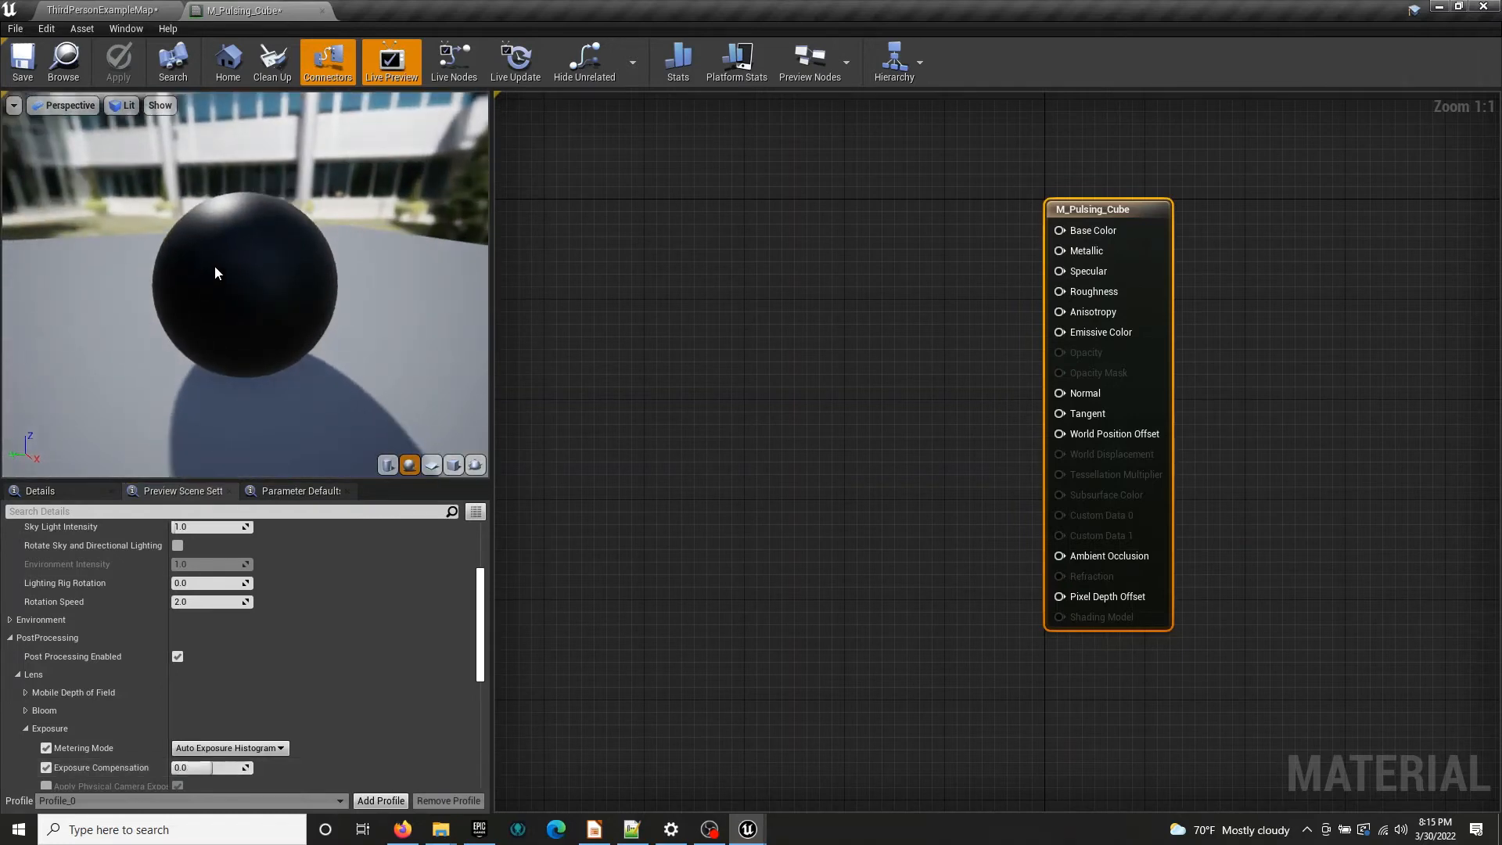
# Rotate the preview light around the sphere, and bring back the material's details with more height for their list
pyautogui.press('l')
pyautogui.moveTo(215, 265); pyautogui.dragTo(334, 277)
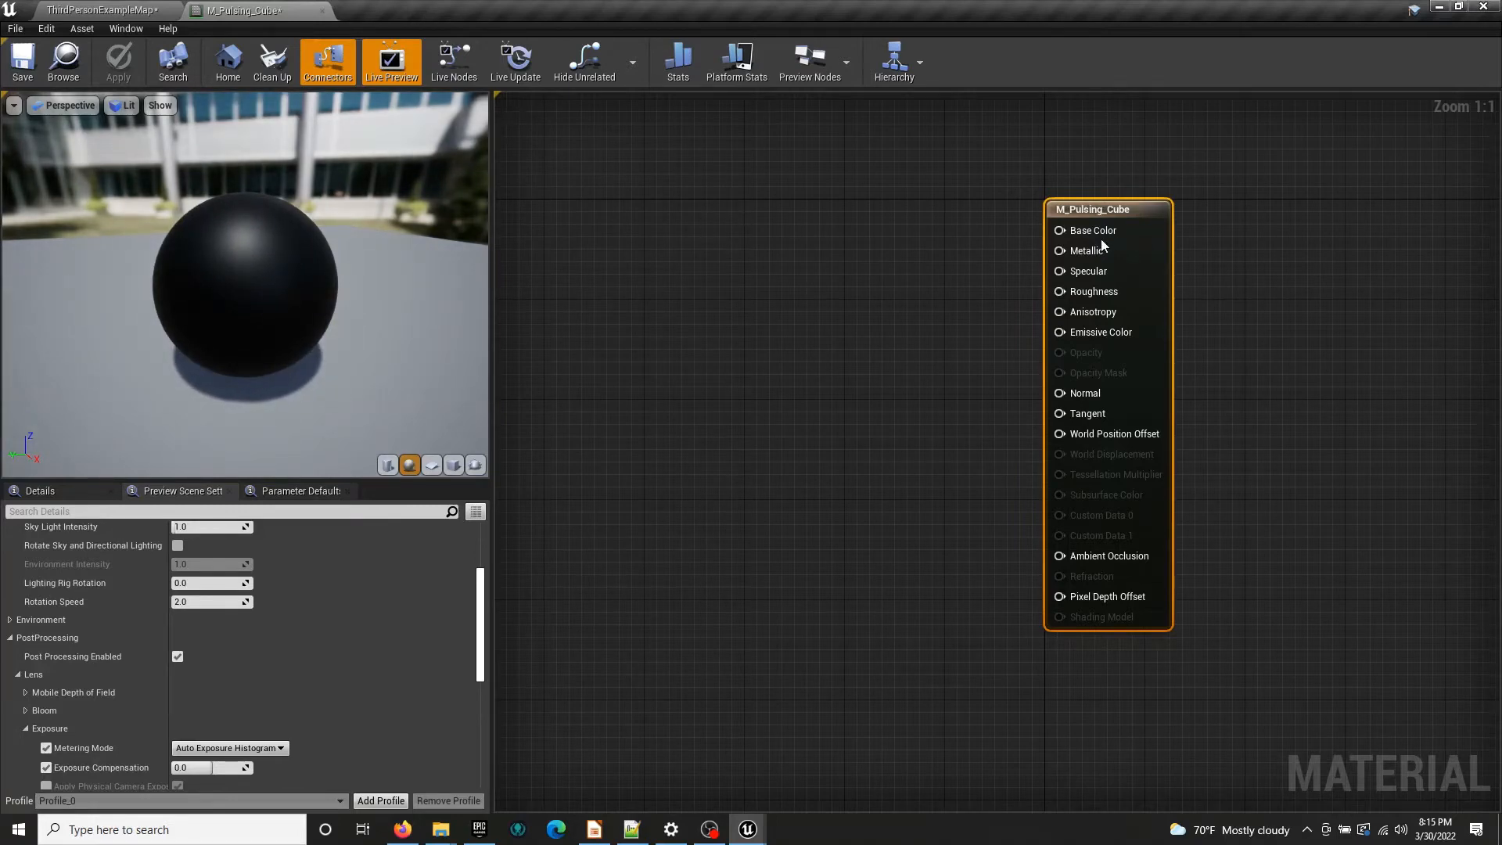
pyautogui.moveTo(809, 342); pyautogui.dragTo(846, 396, button='right')
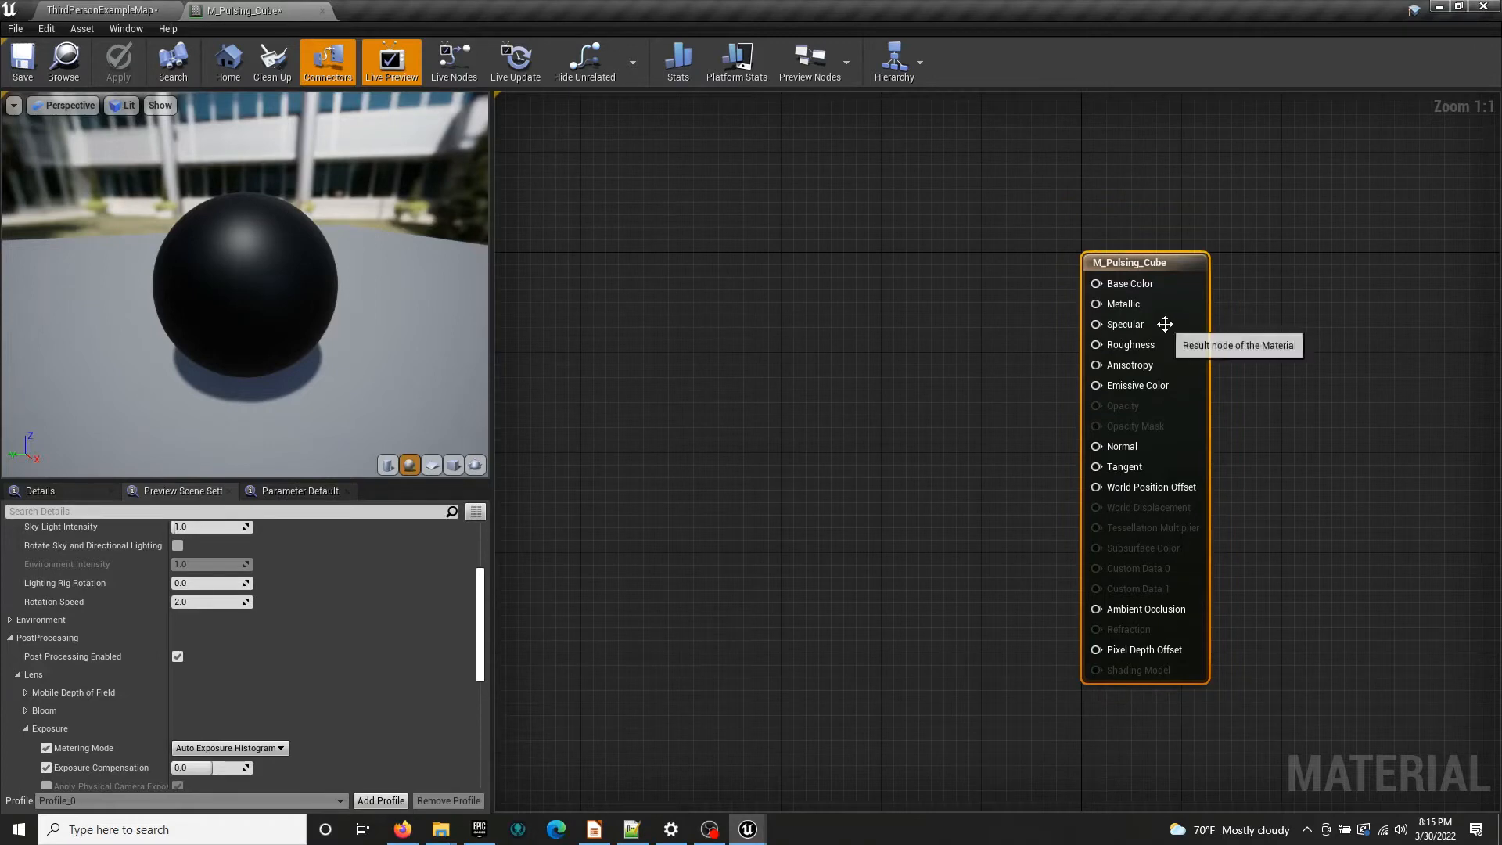
pyautogui.click(1258, 324)
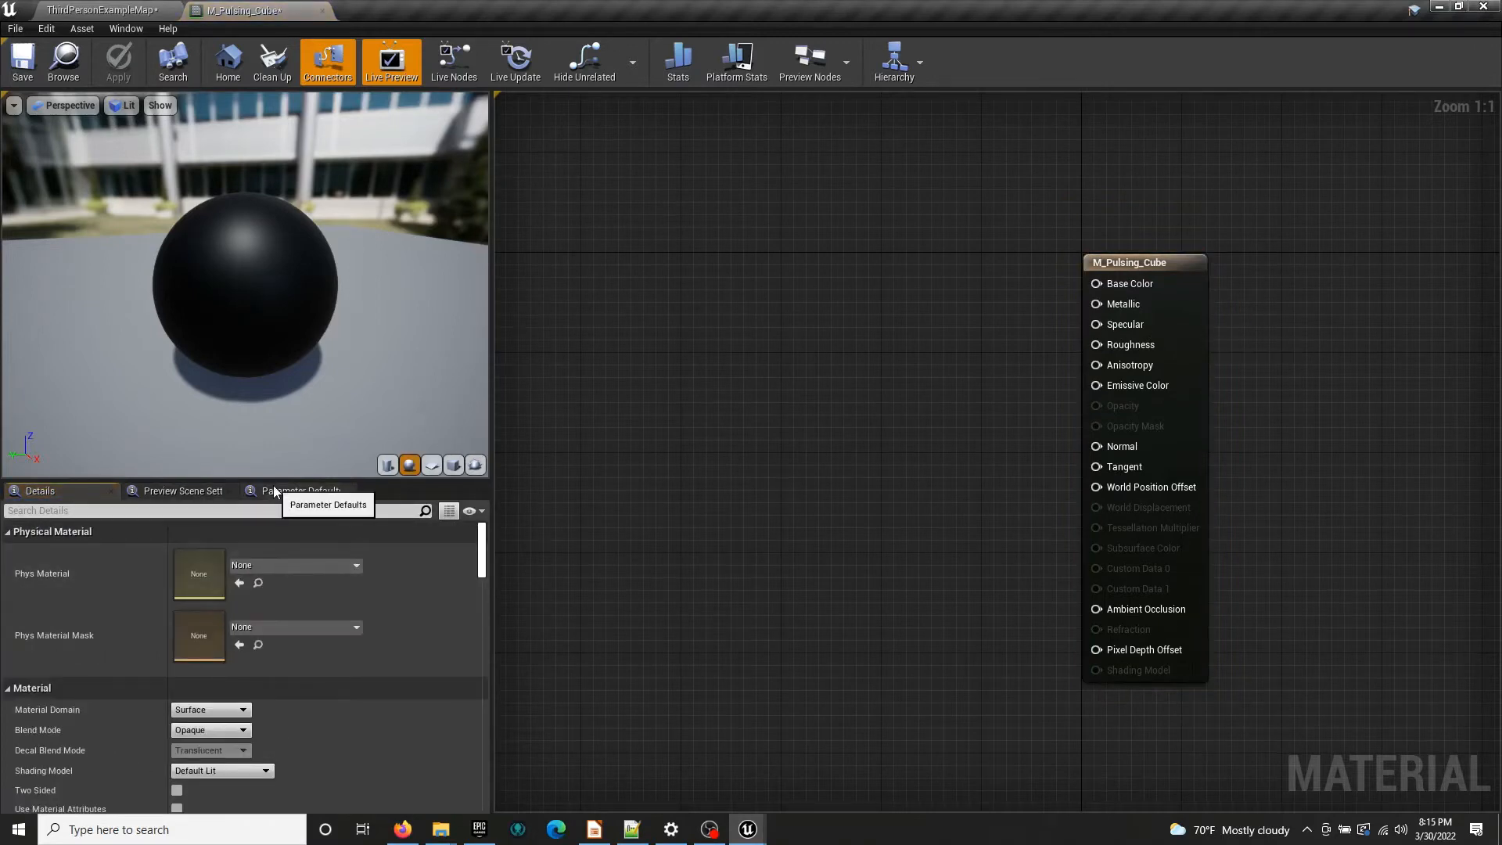
pyautogui.moveTo(275, 480); pyautogui.dragTo(275, 436)
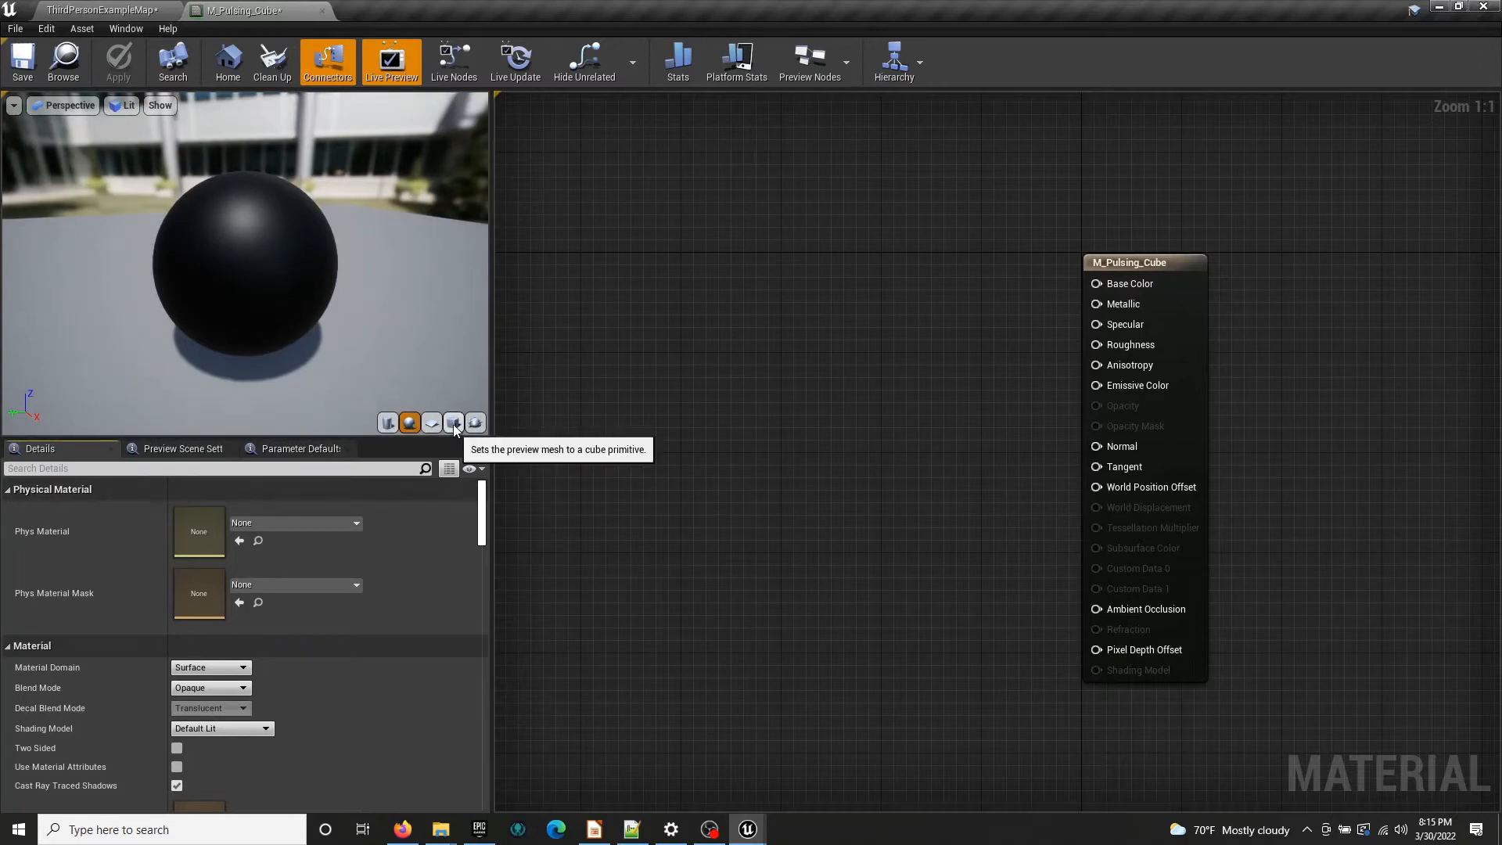
pyautogui.moveTo(899, 289); pyautogui.dragTo(889, 205, button='right')
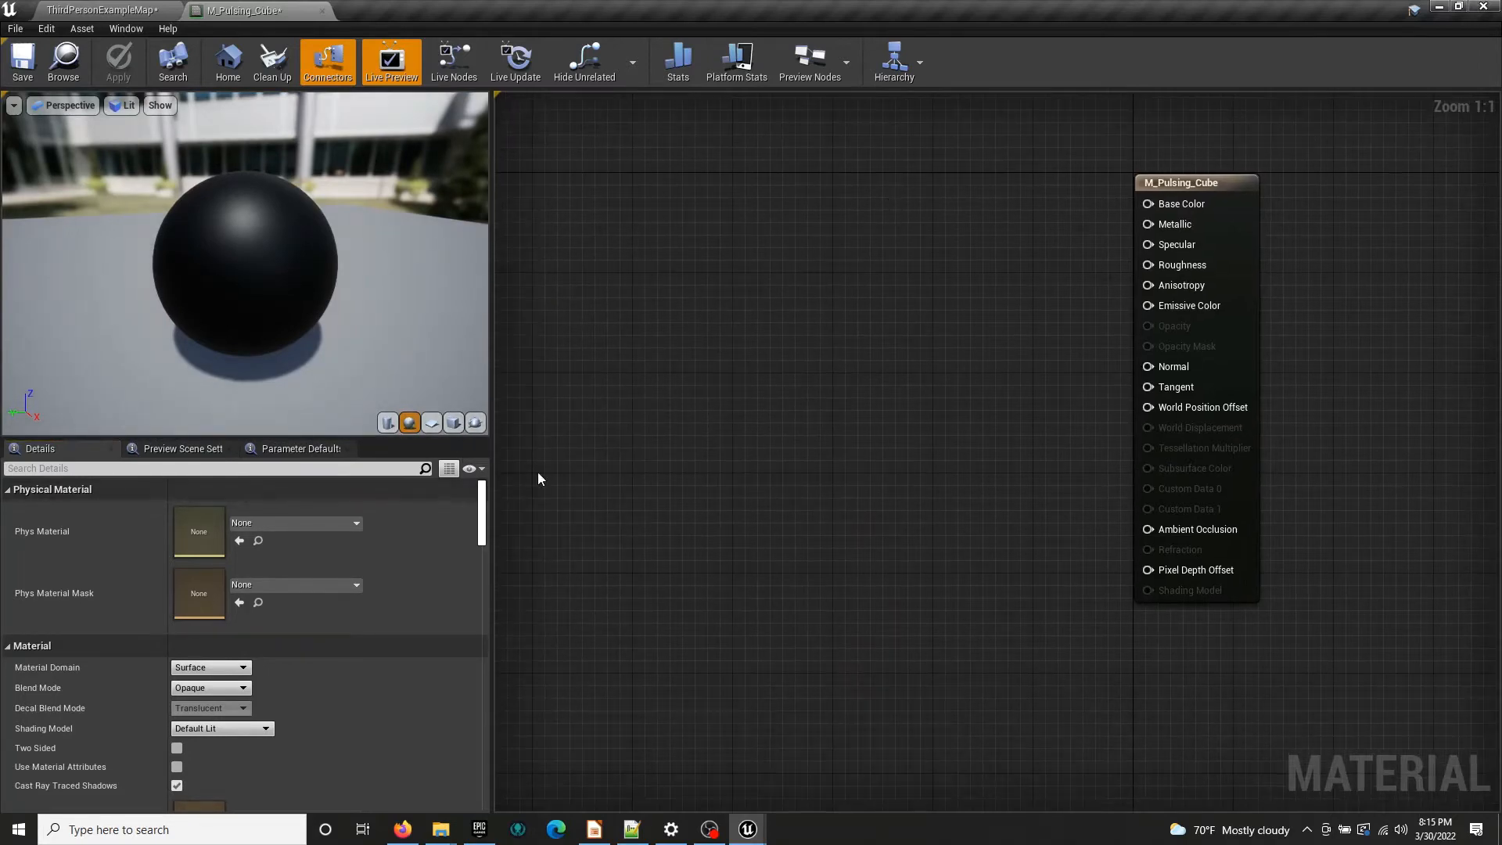
pyautogui.moveTo(814, 383); pyautogui.dragTo(781, 445, button='right')
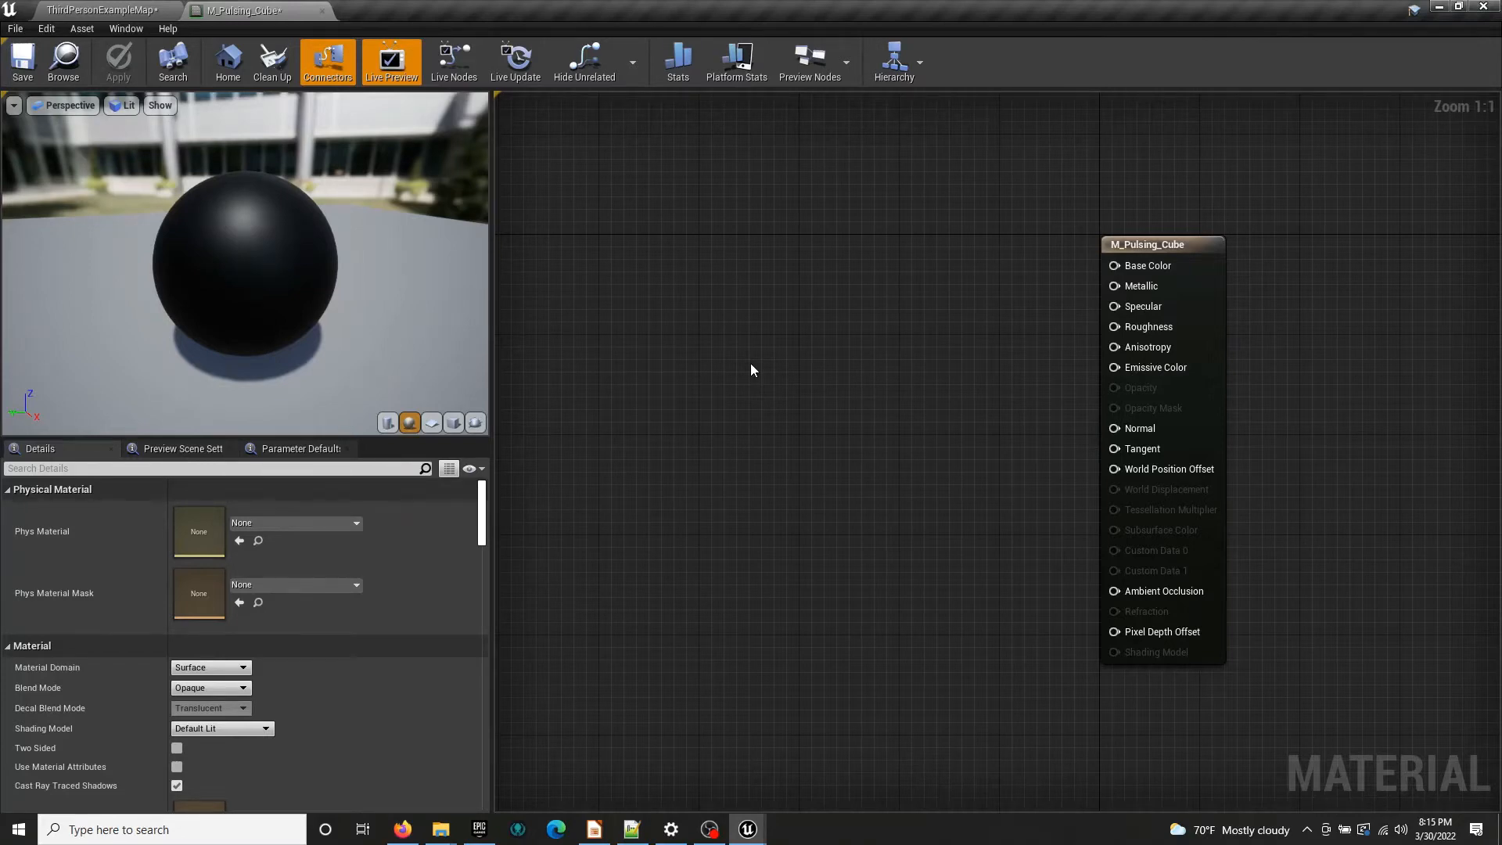
# Set the Blend Mode of M_Pulsing_Cube to Masked
pyautogui.click(223, 689)
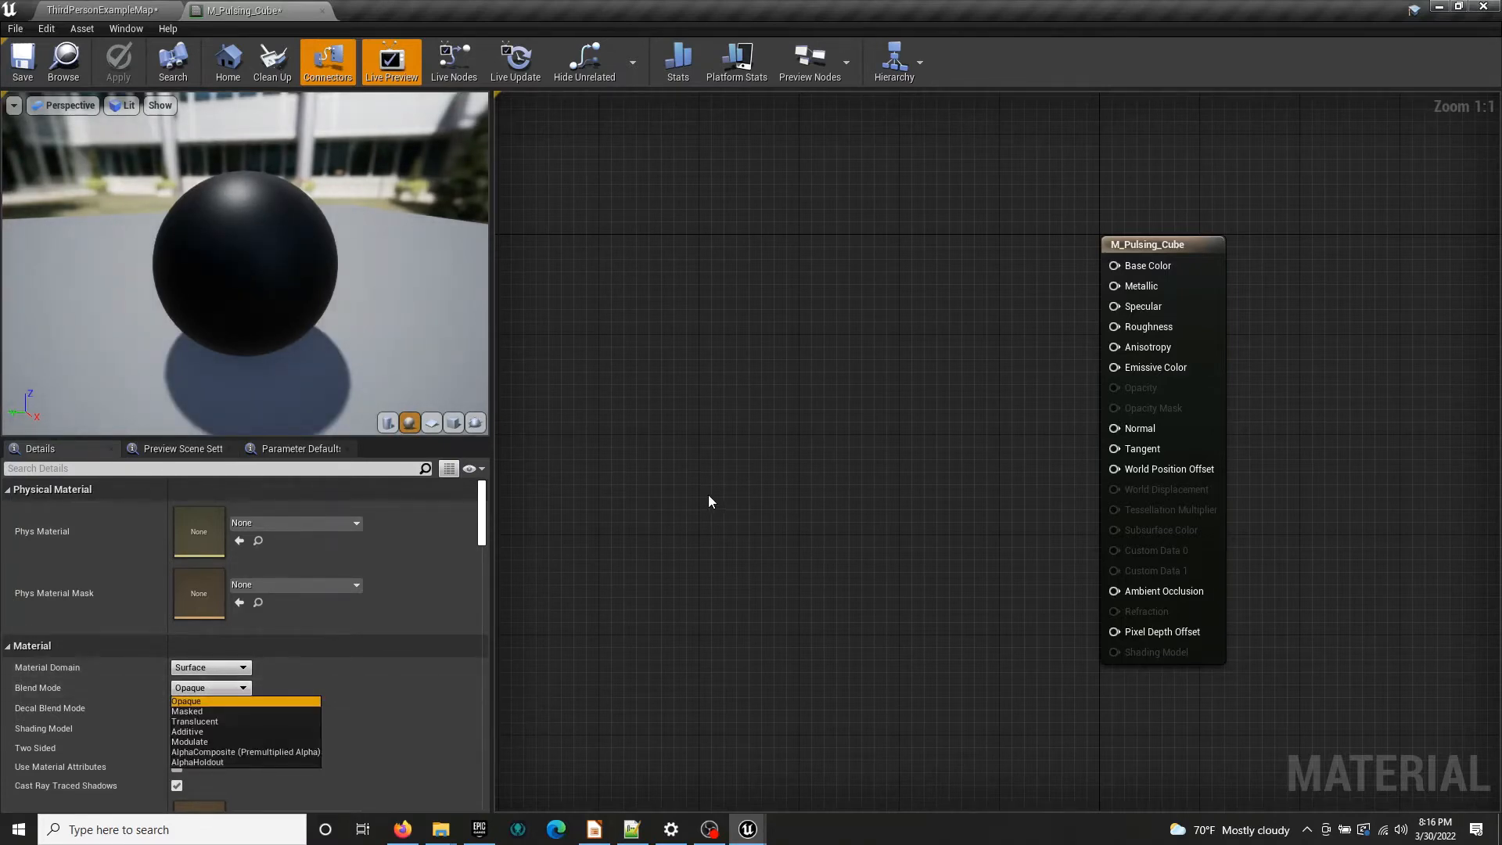
pyautogui.click(779, 479)
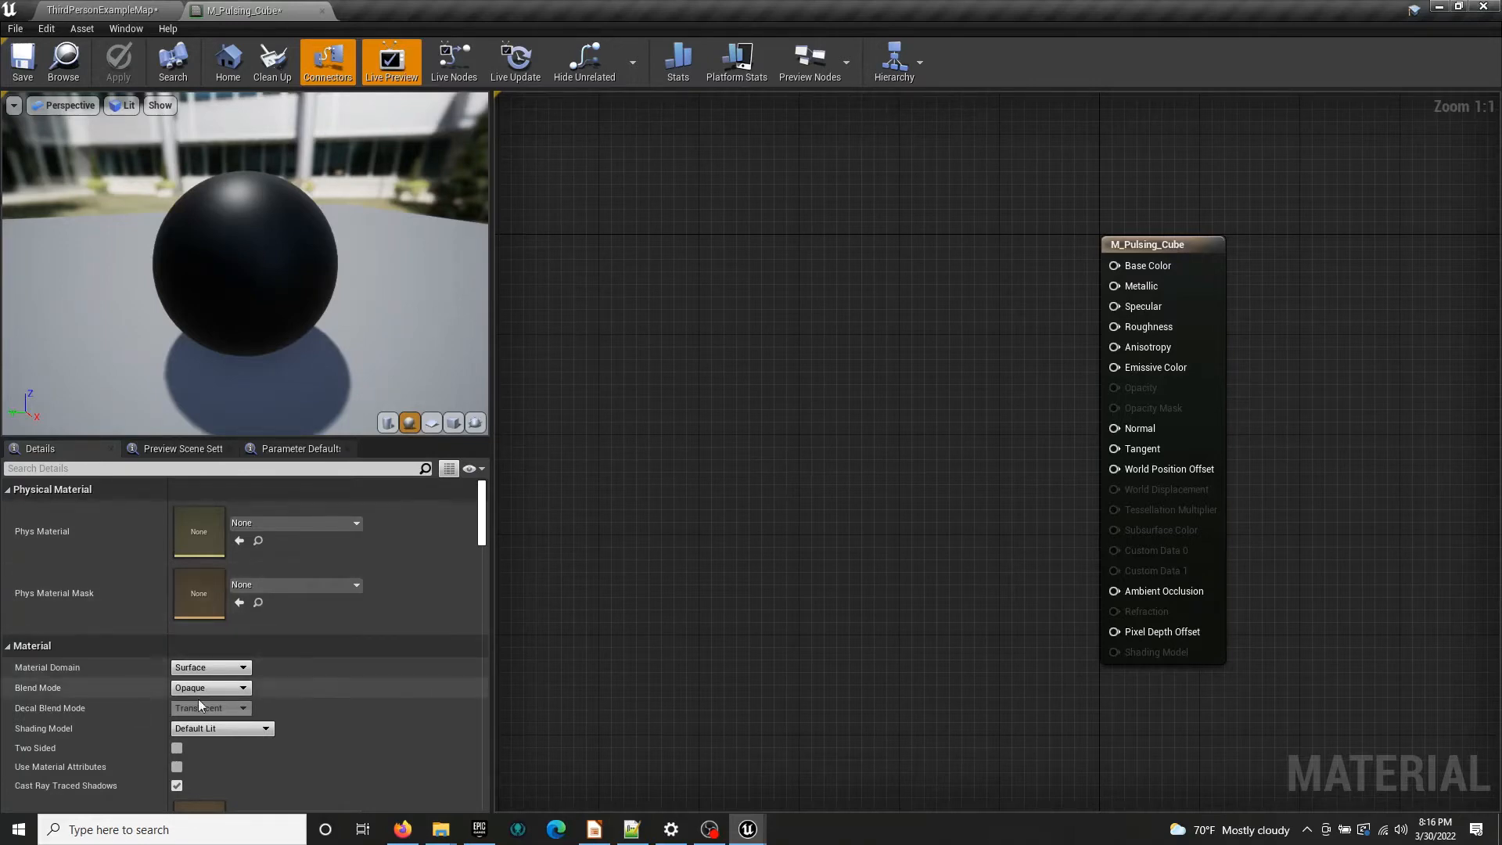
pyautogui.click(243, 688)
pyautogui.click(223, 710)
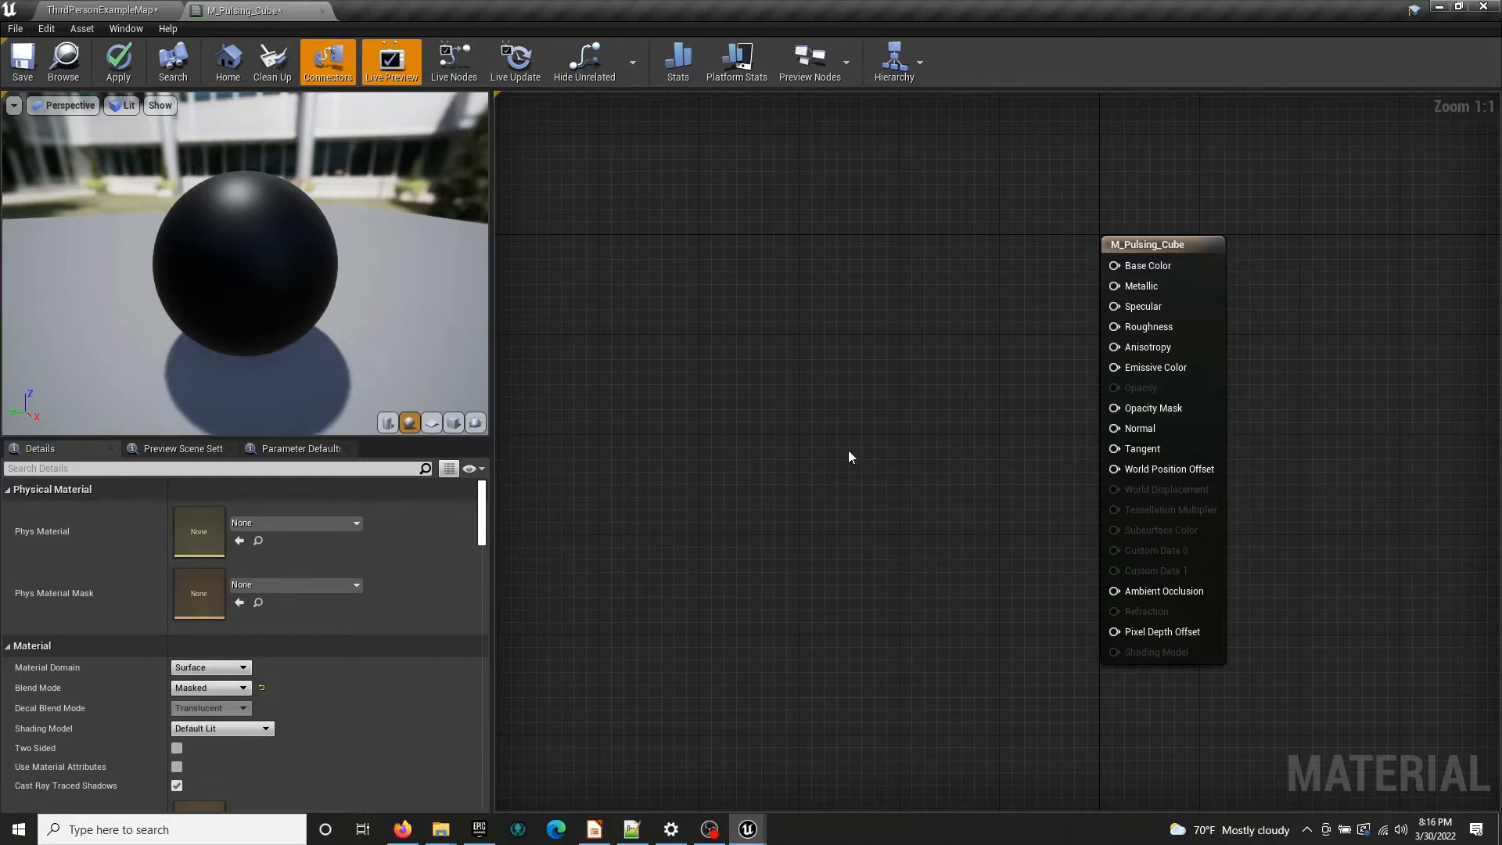
pyautogui.moveTo(851, 457); pyautogui.dragTo(892, 459, button='right')
pyautogui.rightClick(795, 354)
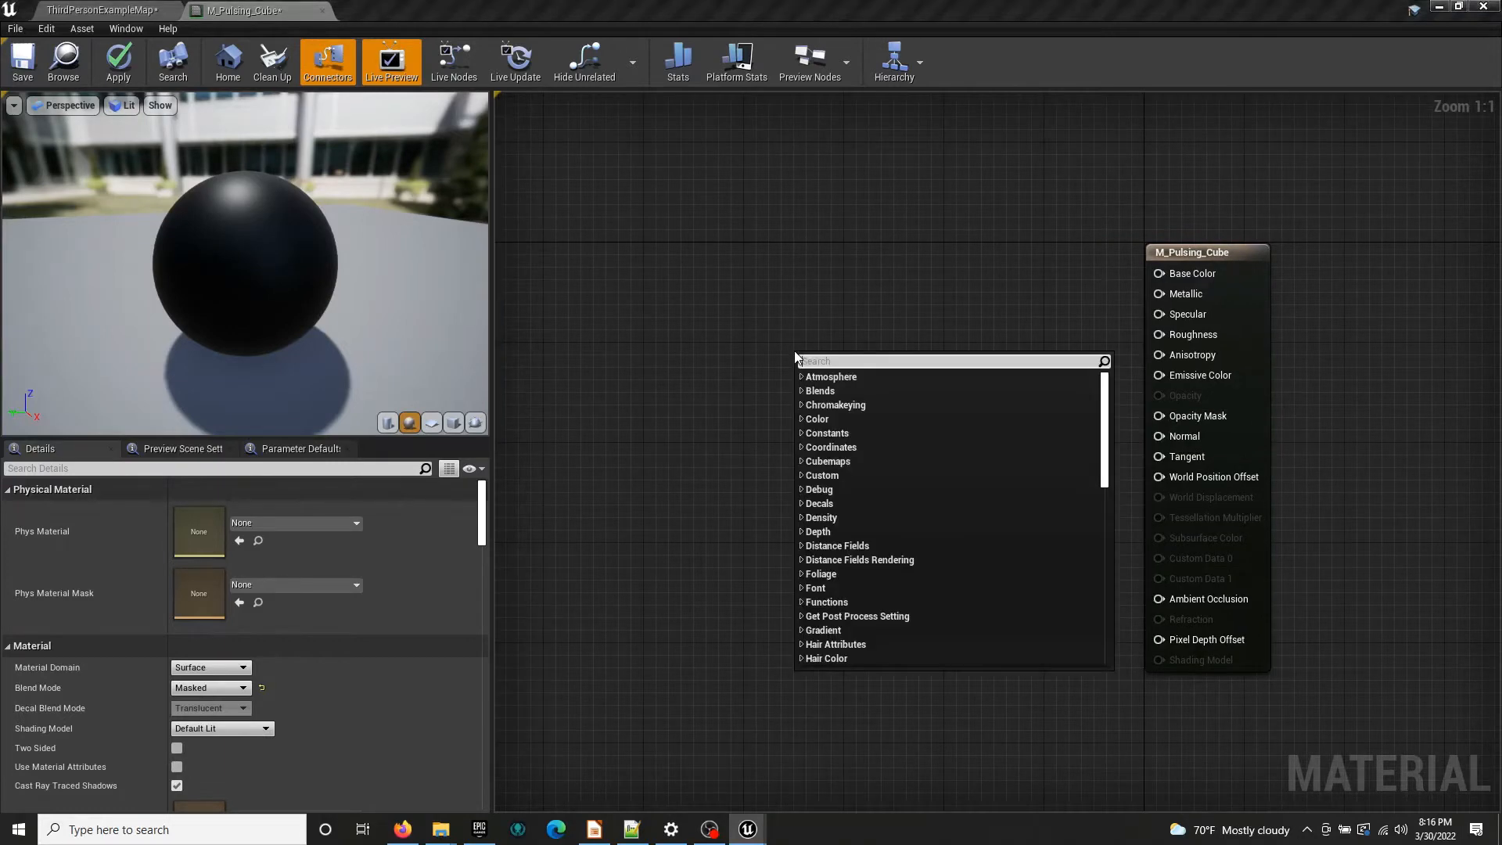
pyautogui.click(709, 324)
# Check the Materials folder in the Content Browser from the level, and return to the M_Pulsing_Cube graph with the browser minimized
pyautogui.click(101, 9)
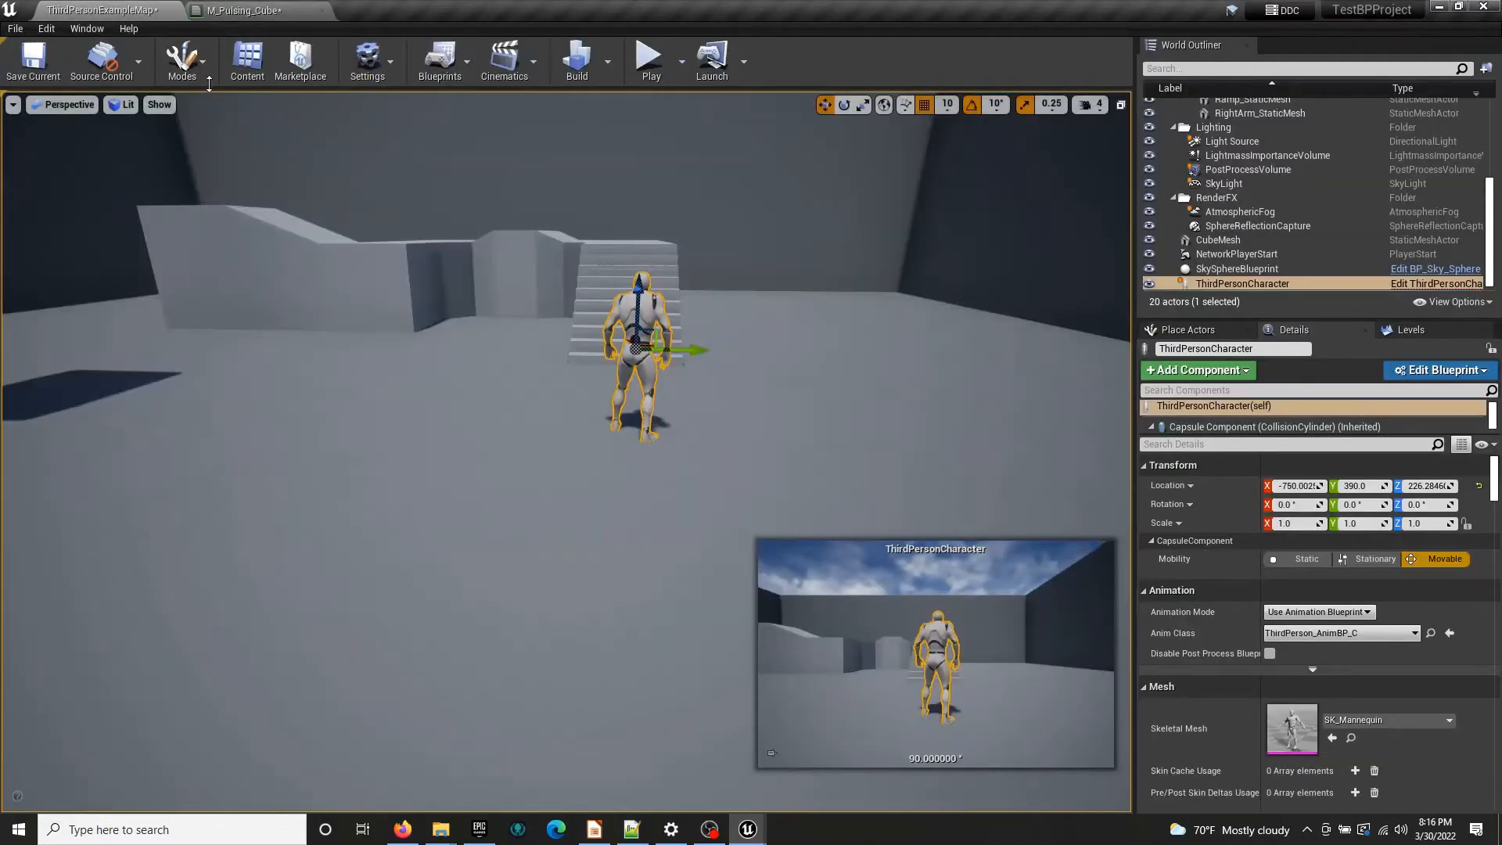
pyautogui.click(247, 59)
pyautogui.click(258, 10)
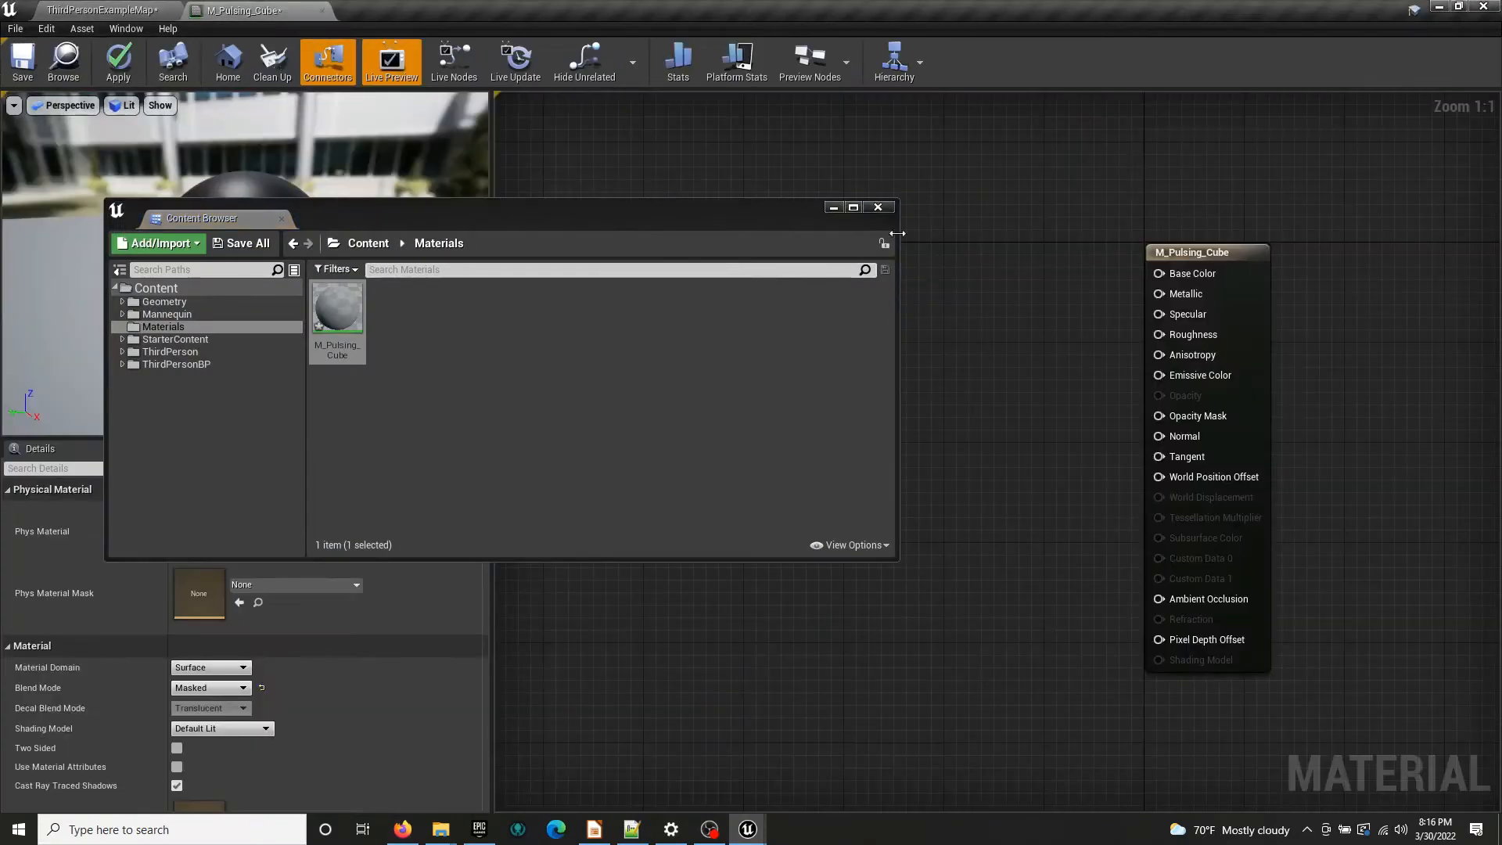
pyautogui.click(832, 207)
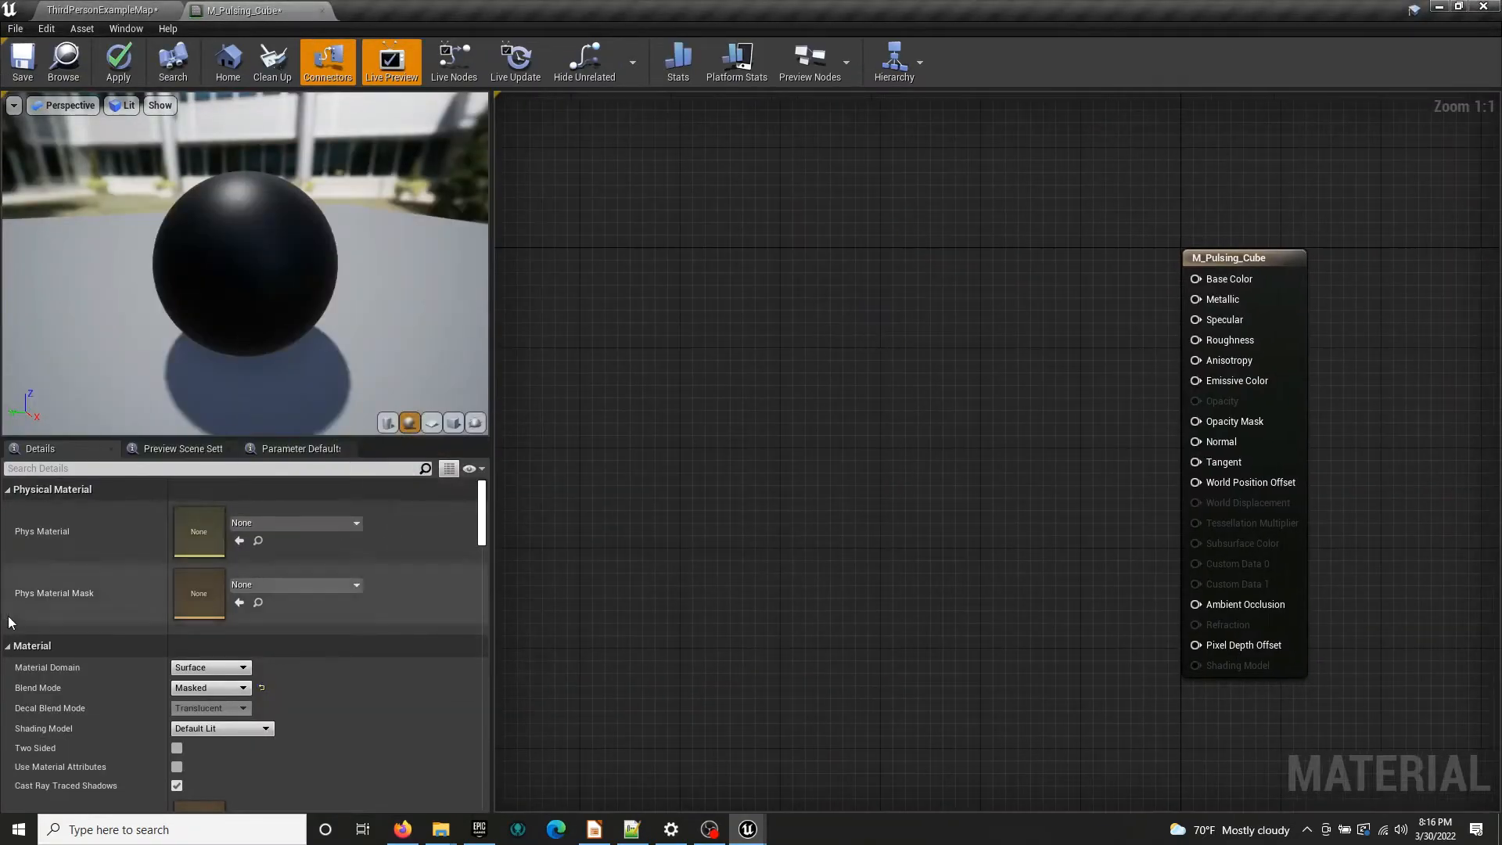
# Set the Blend Mode of M_Pulsing_Cube to Opaque
pyautogui.click(209, 688)
pyautogui.click(197, 699)
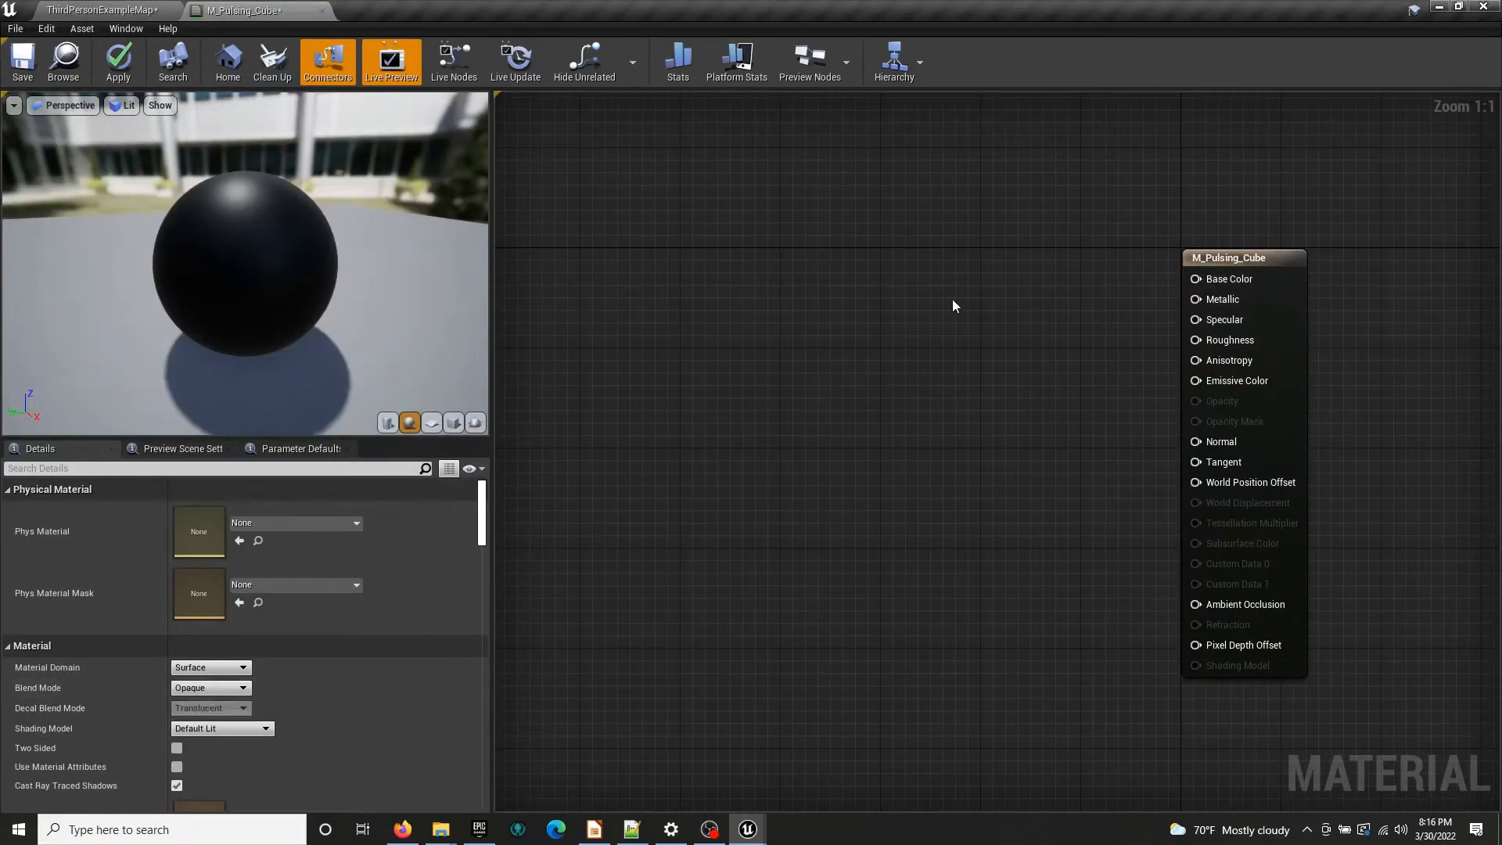
pyautogui.moveTo(953, 305); pyautogui.dragTo(1006, 297, button='right')
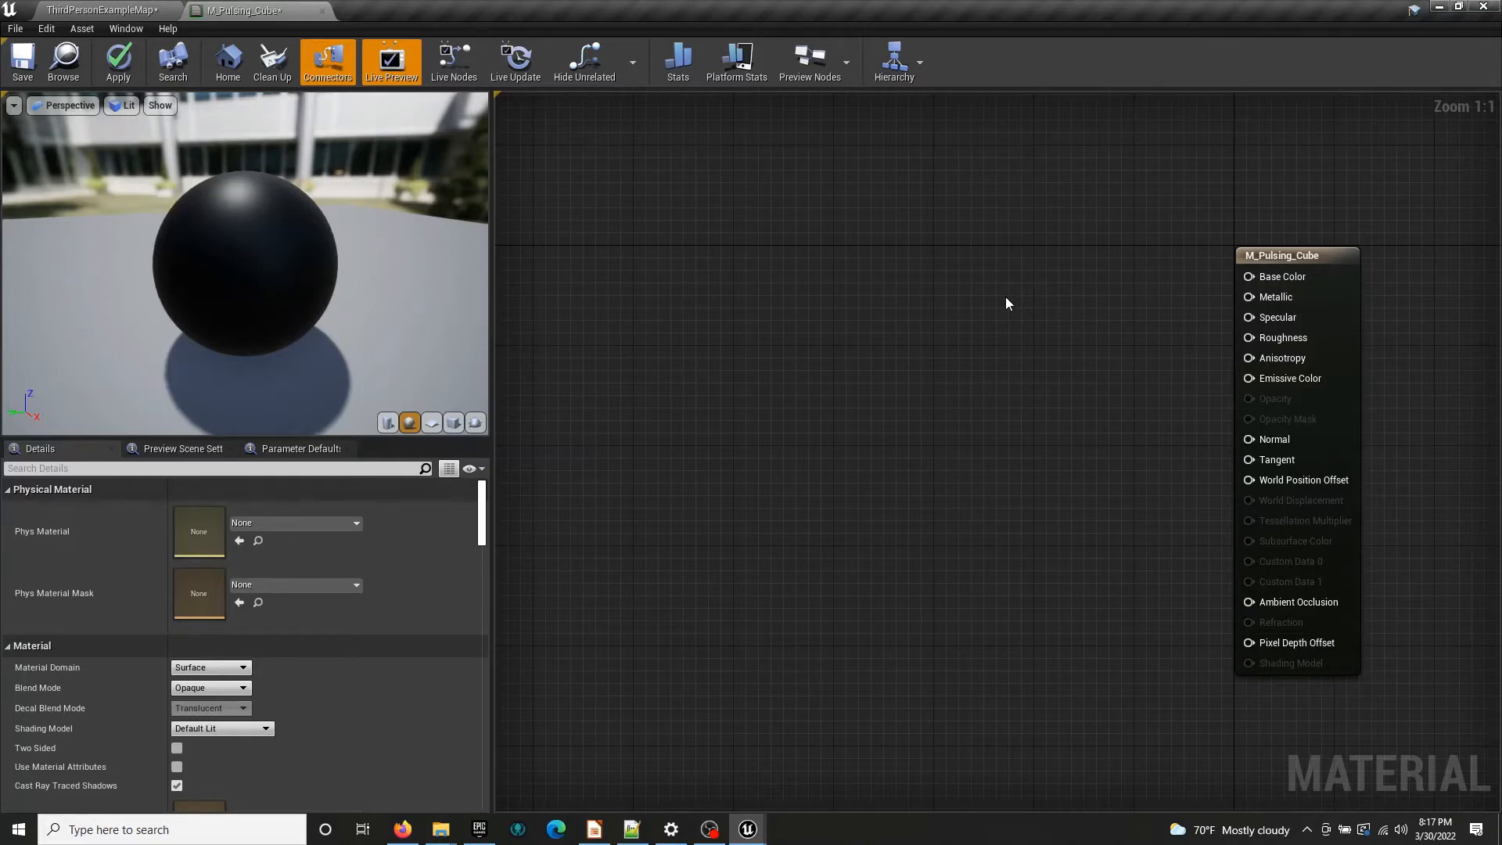
pyautogui.moveTo(999, 311); pyautogui.dragTo(906, 332, button='right')
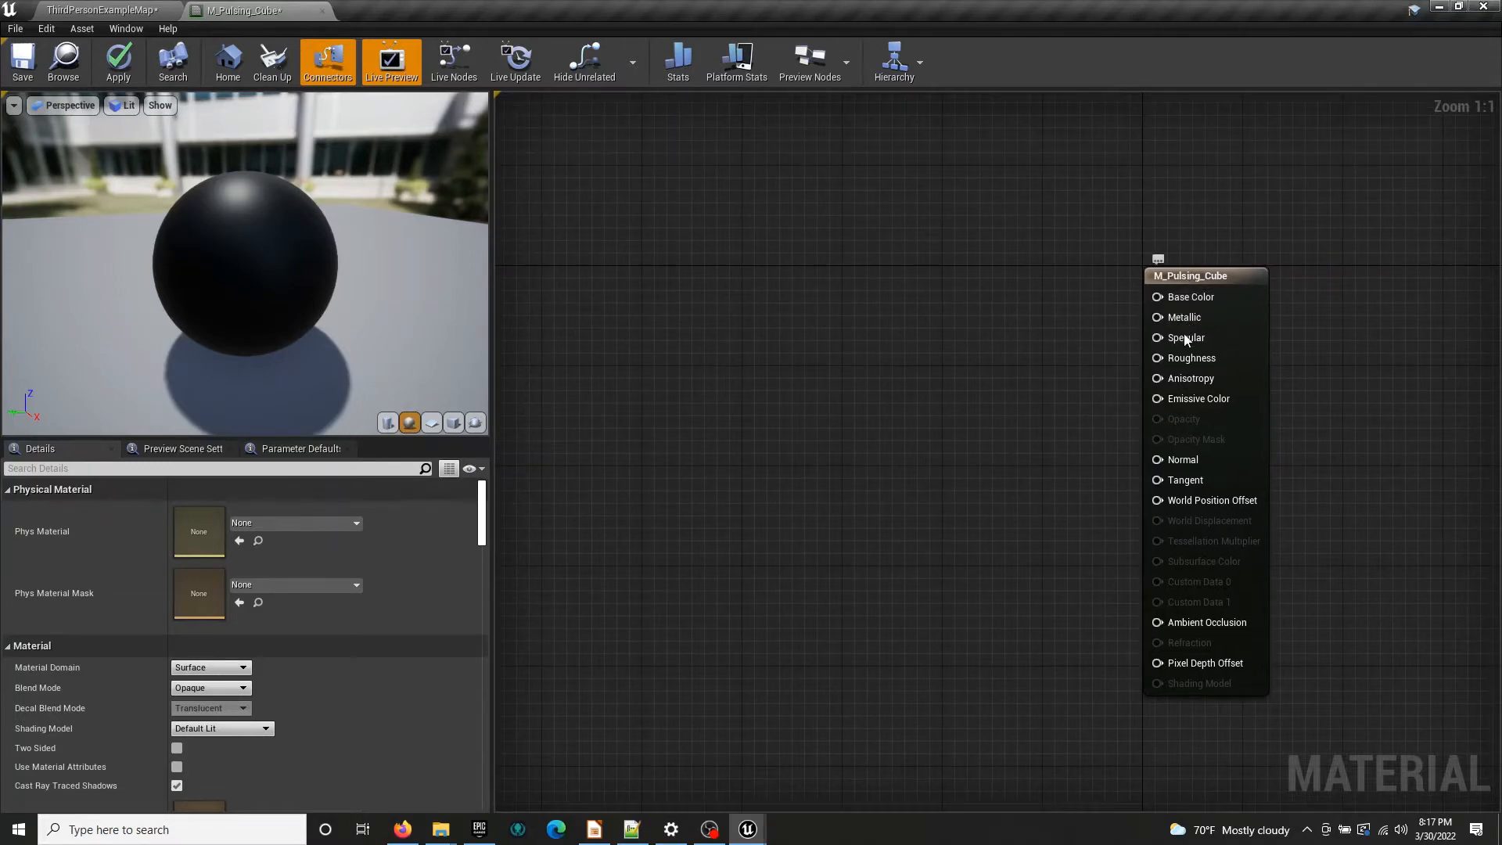
pyautogui.moveTo(787, 383); pyautogui.dragTo(857, 384, button='right')
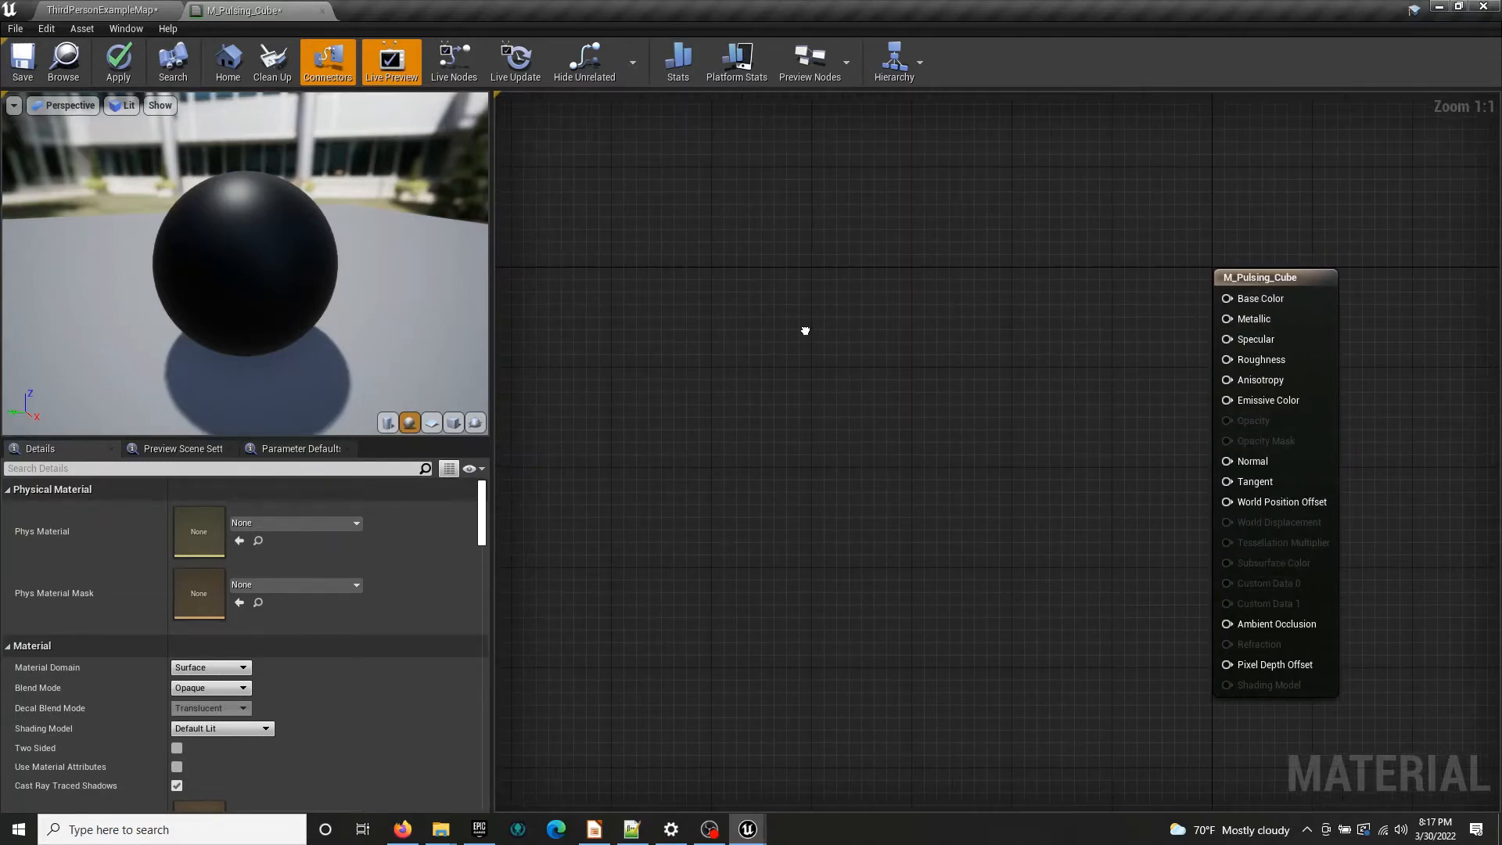
# Add a Constant3Vector node to the material graph and set its colour to red, about 0.823, 0.00857, 0.0341
pyautogui.click(784, 279)
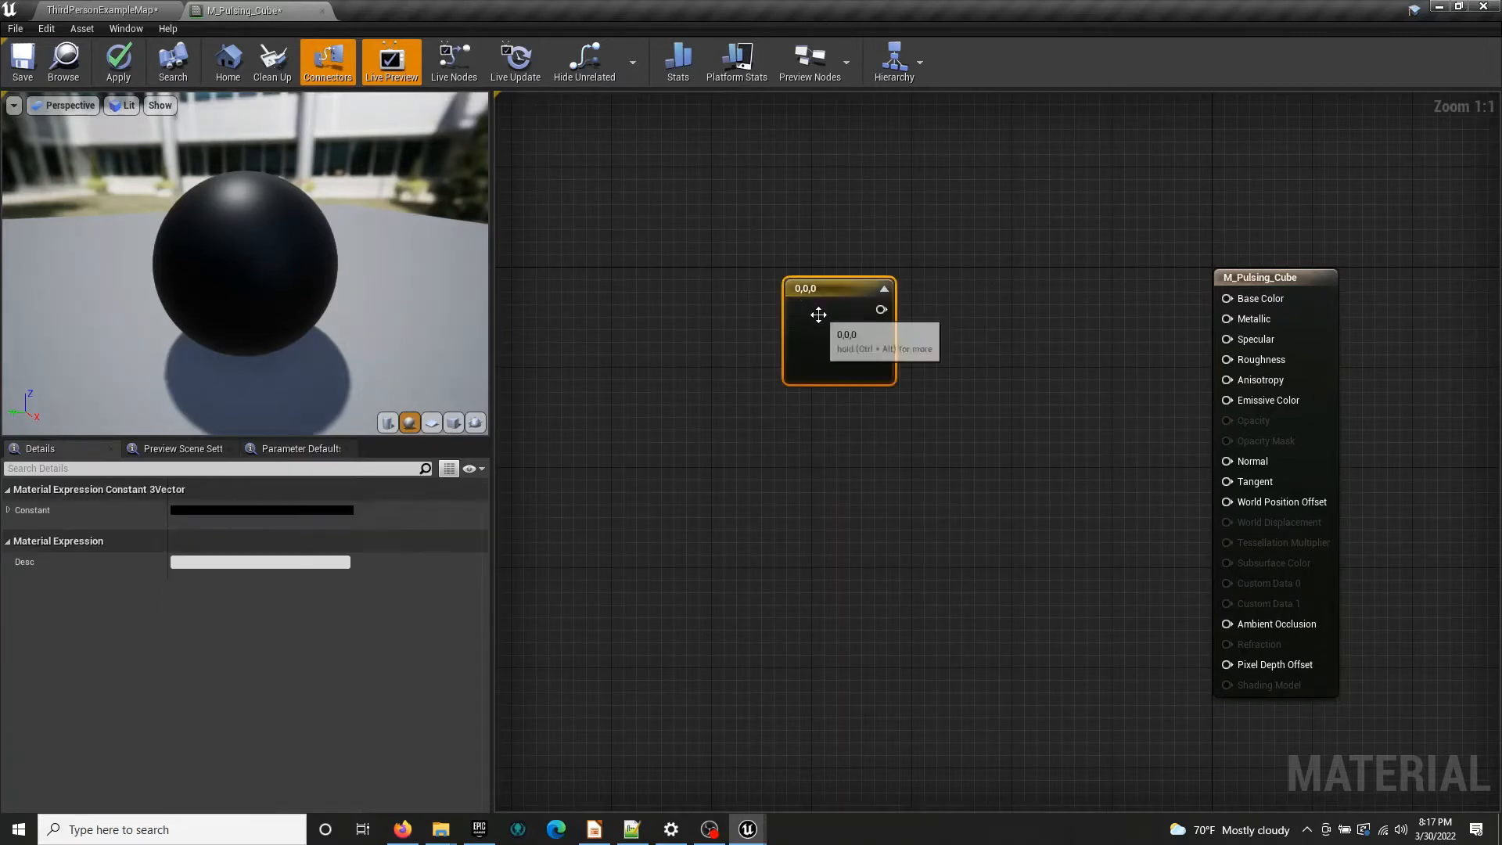
pyautogui.moveTo(811, 316); pyautogui.dragTo(779, 281)
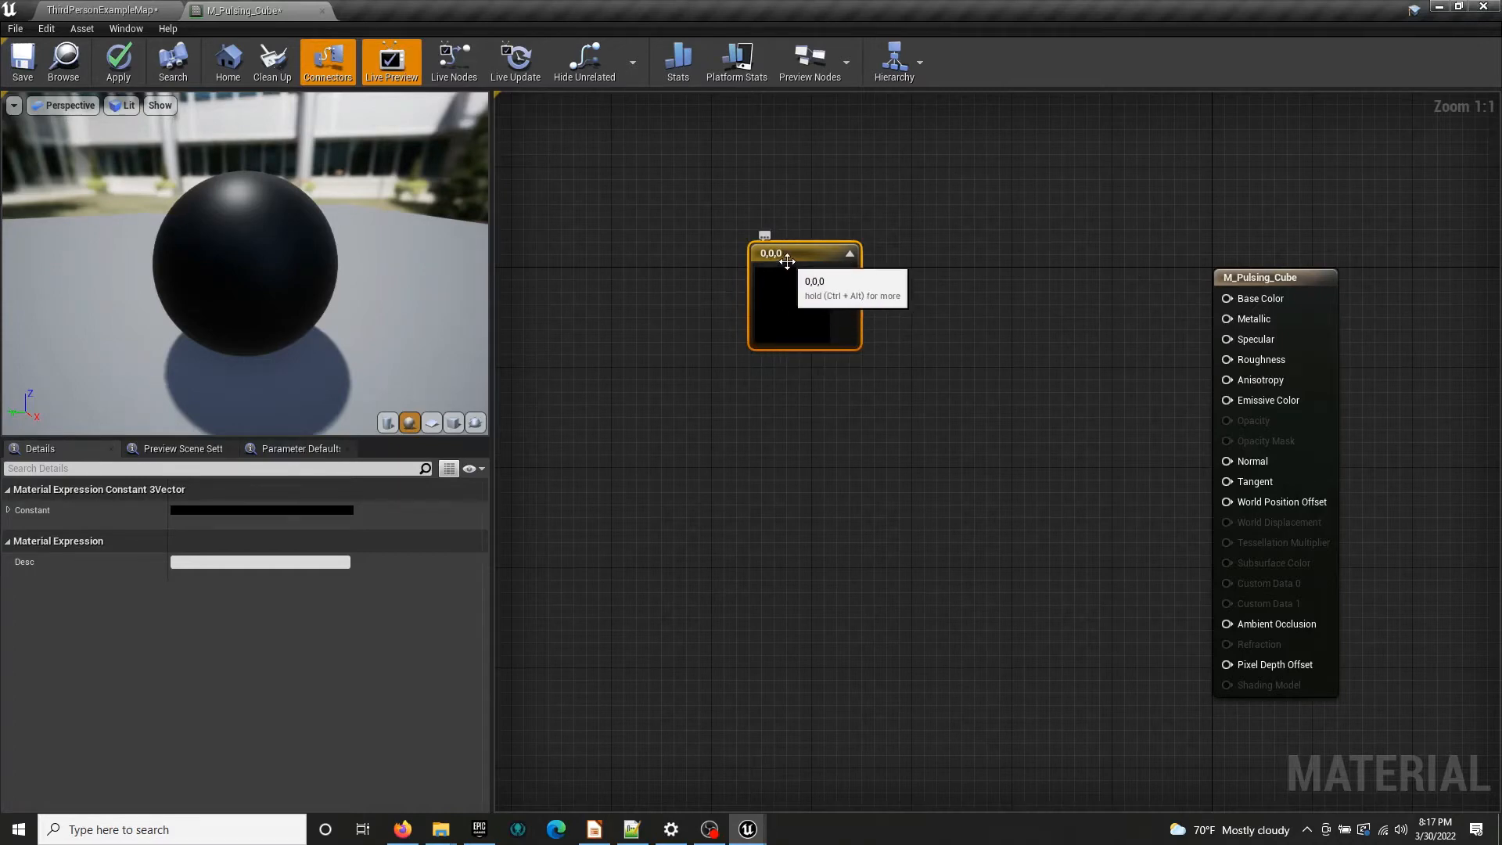
pyautogui.moveTo(770, 252); pyautogui.dragTo(783, 378)
pyautogui.click(203, 510)
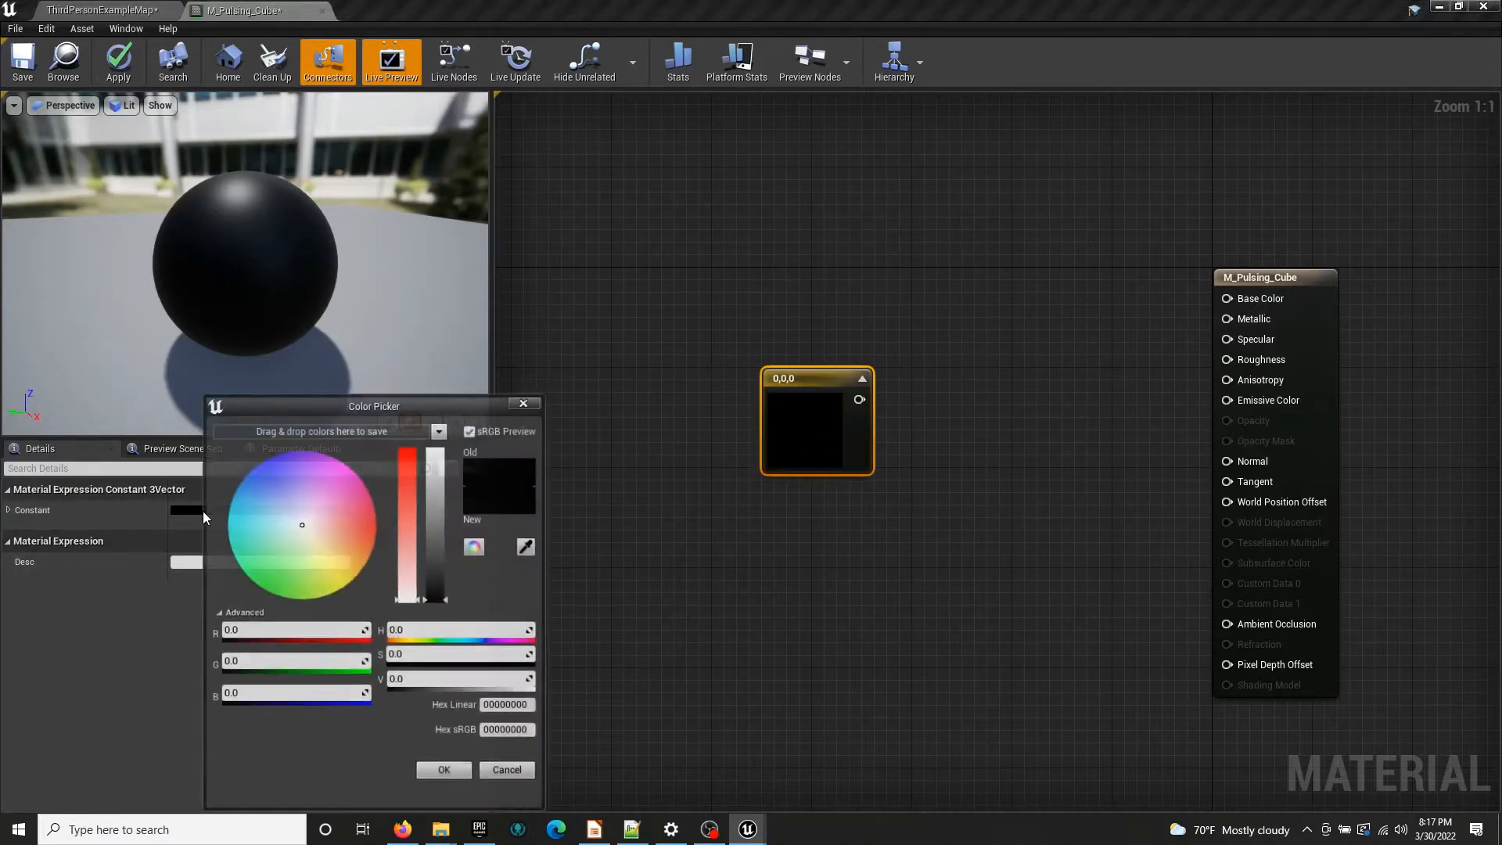
pyautogui.click(316, 499)
pyautogui.moveTo(316, 499)
pyautogui.mouseDown()
pyautogui.moveTo(350, 524)
pyautogui.moveTo(438, 511)
pyautogui.moveTo(435, 477)
pyautogui.moveTo(408, 454)
pyautogui.mouseUp()
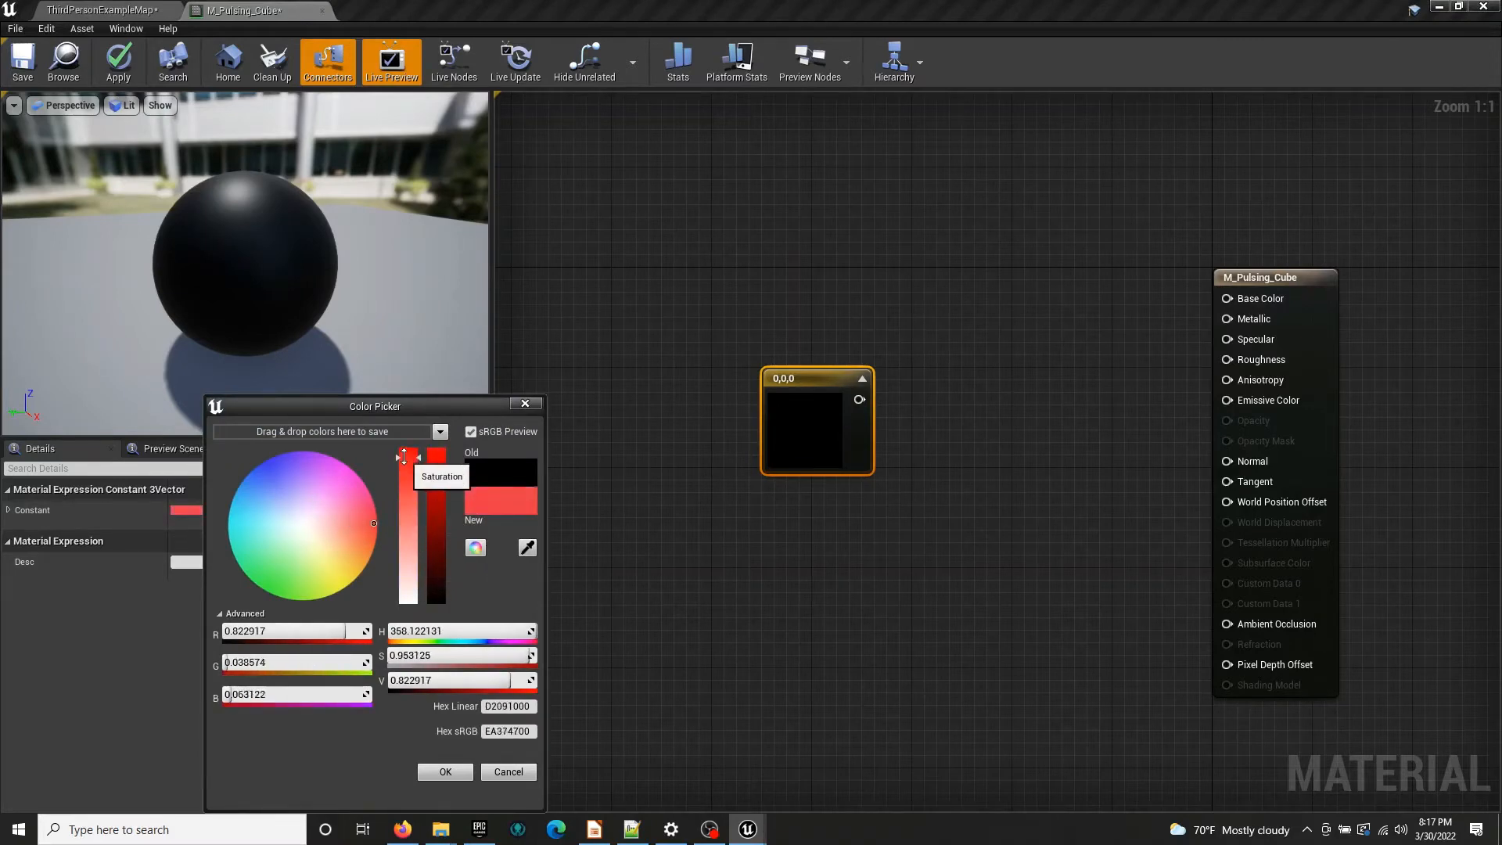
pyautogui.click(445, 771)
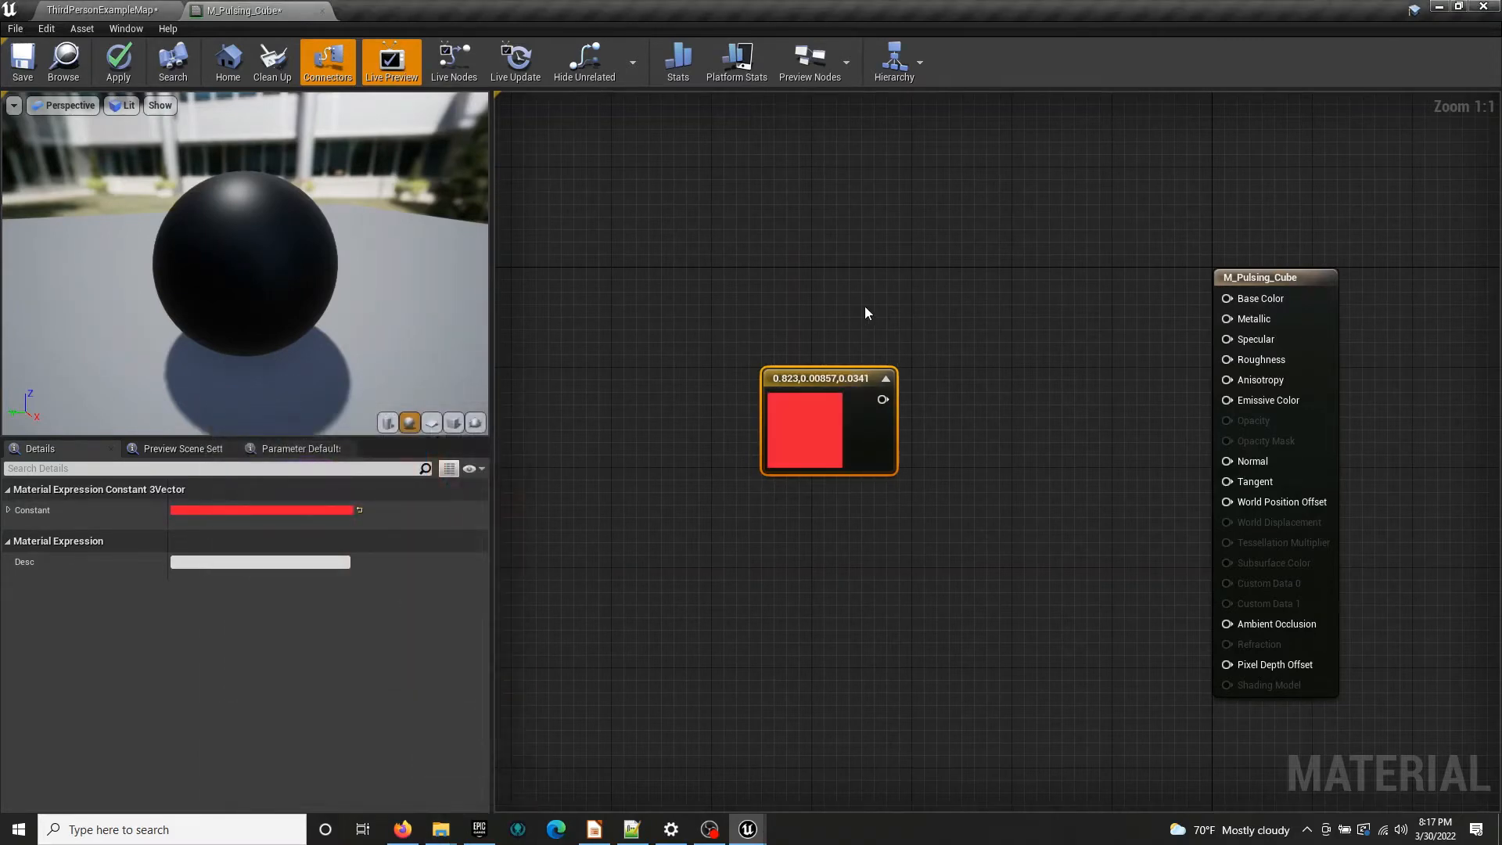
# Connect the red Constant3Vector to the material's Base Color input and place the node above the empty graph area
pyautogui.moveTo(883, 400); pyautogui.dragTo(1227, 298)
pyautogui.moveTo(803, 443); pyautogui.dragTo(819, 273)
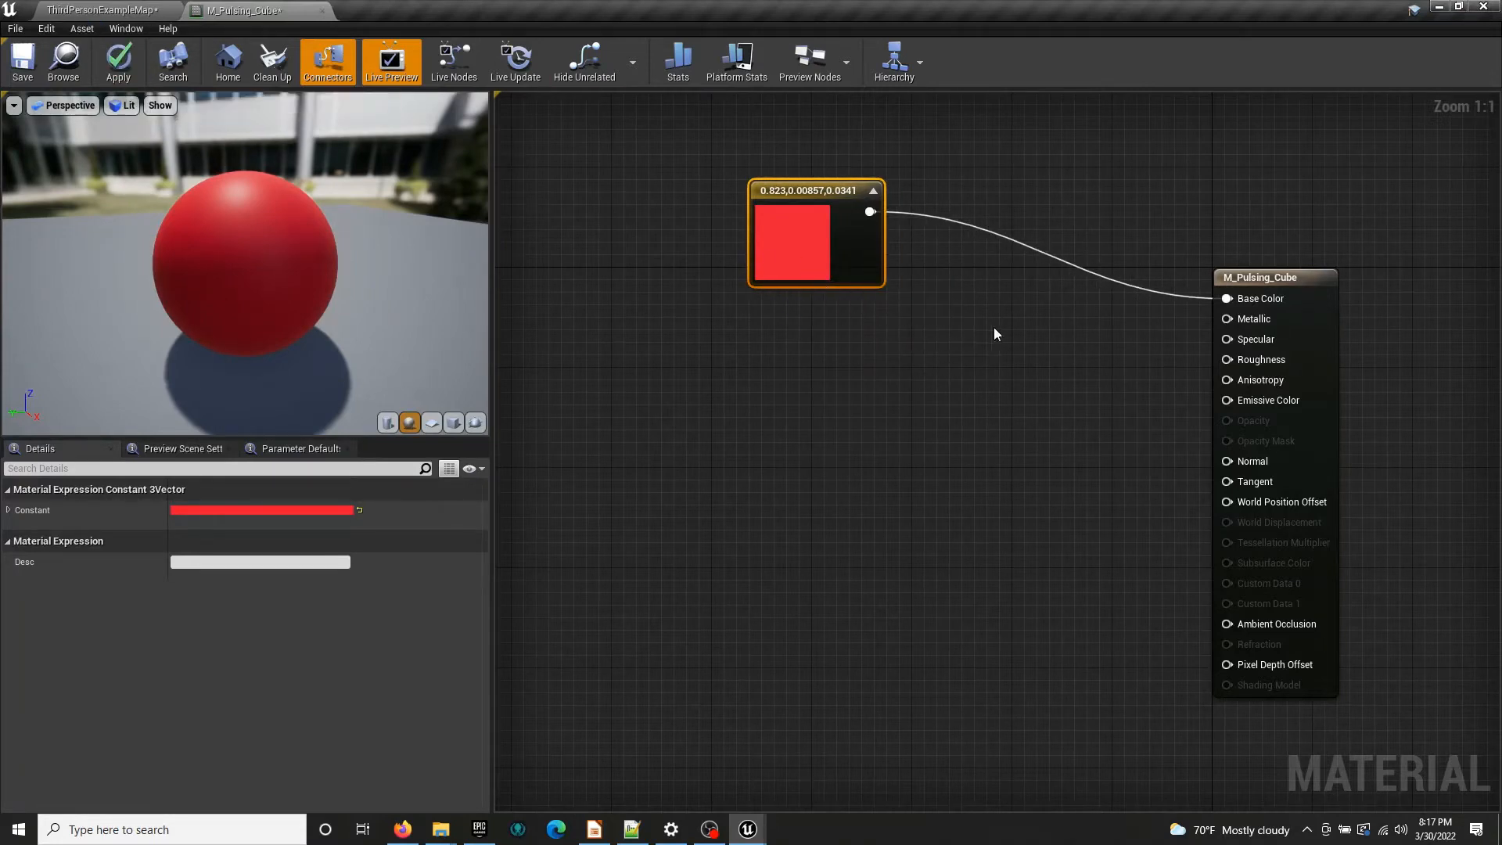
pyautogui.moveTo(837, 263); pyautogui.dragTo(853, 241)
# Convert the red Constant3Vector to a parameter named Base Color and shift the node slightly away from the material node
pyautogui.rightClick(828, 255)
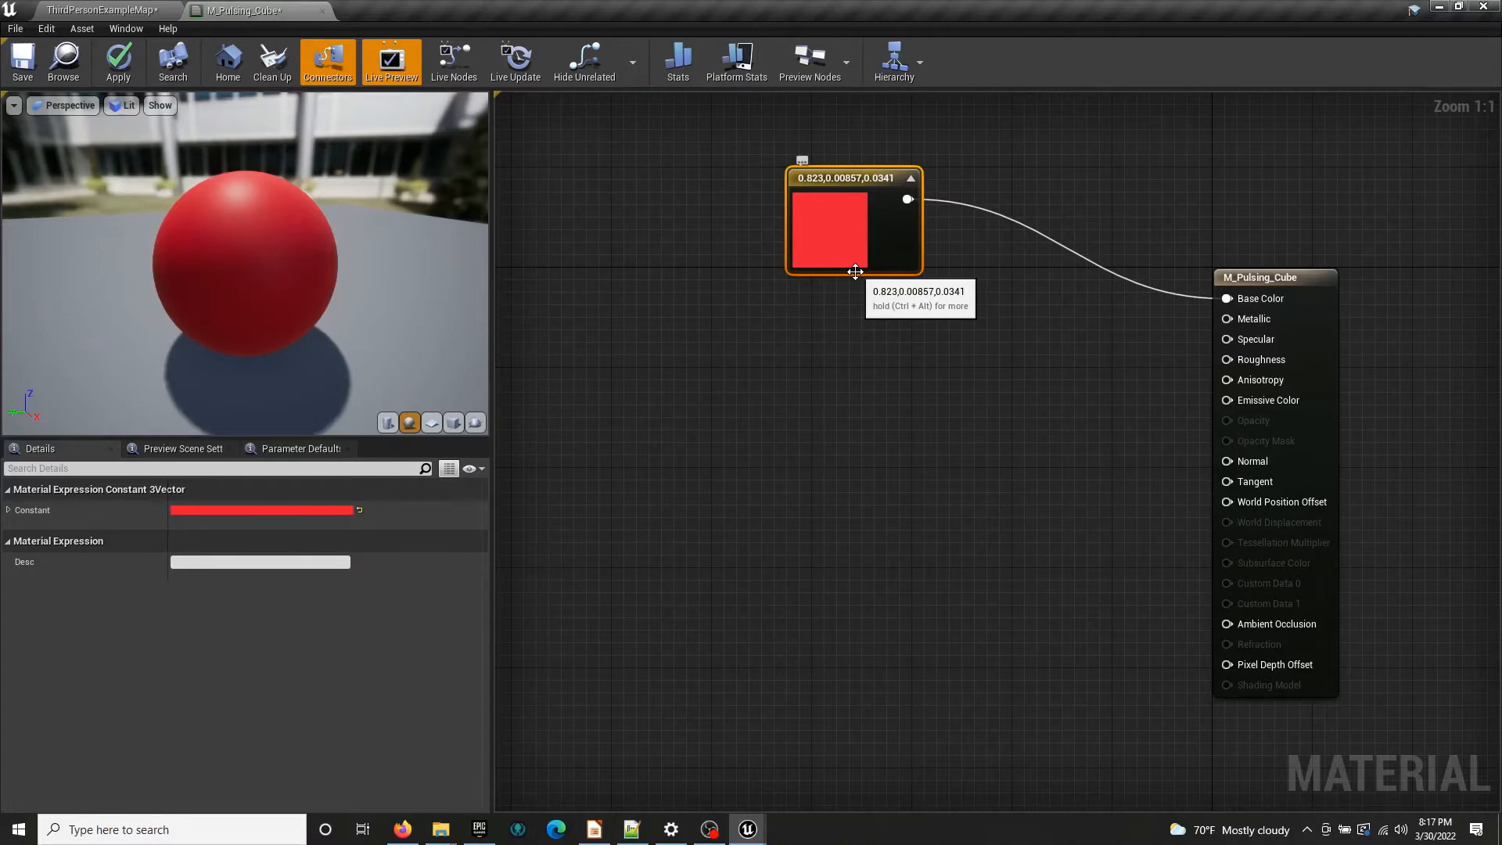
pyautogui.rightClick(860, 244)
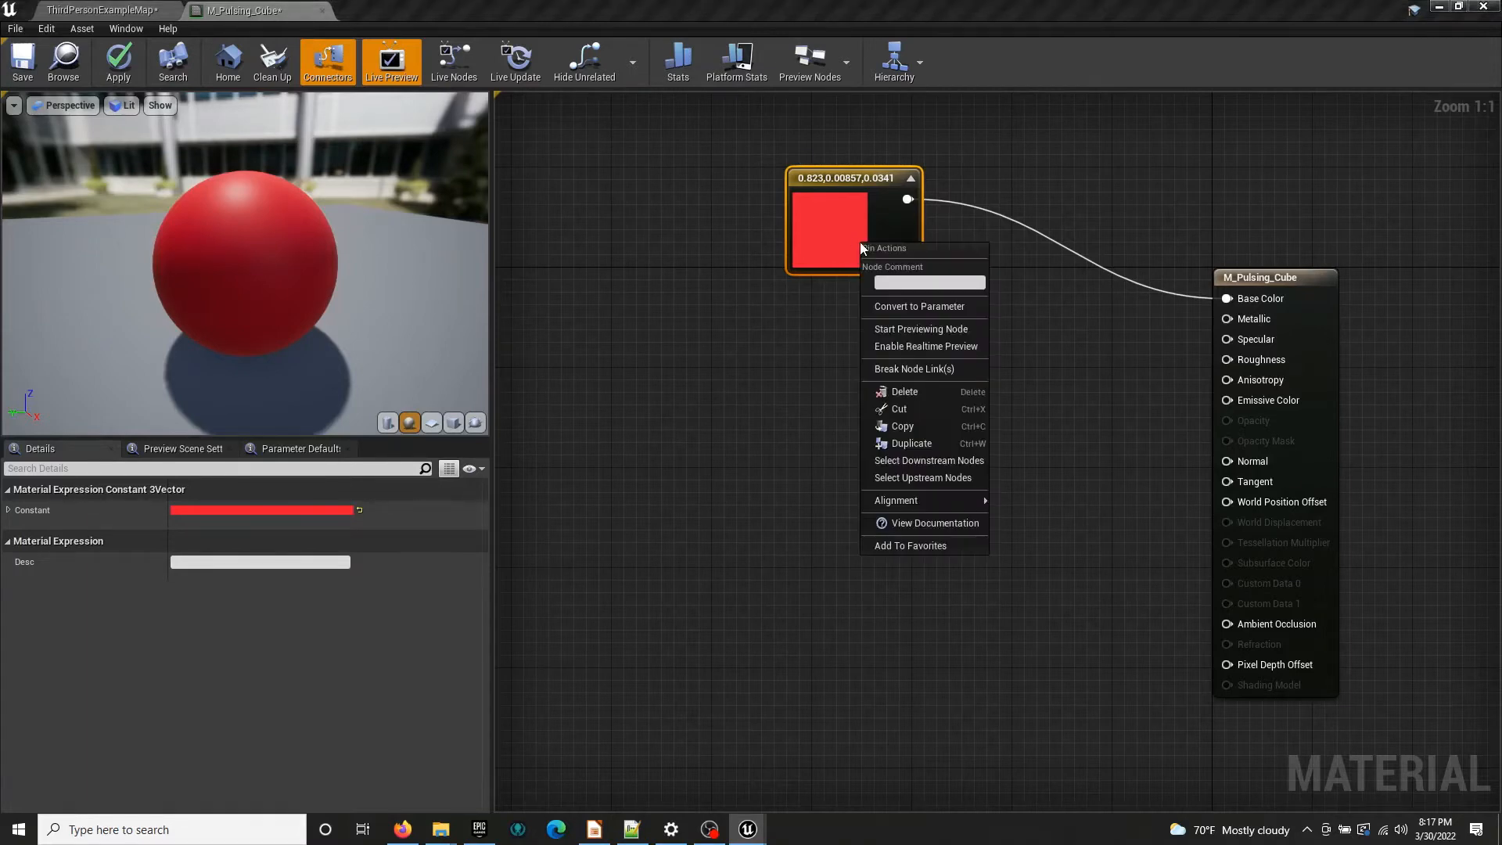
pyautogui.click(897, 308)
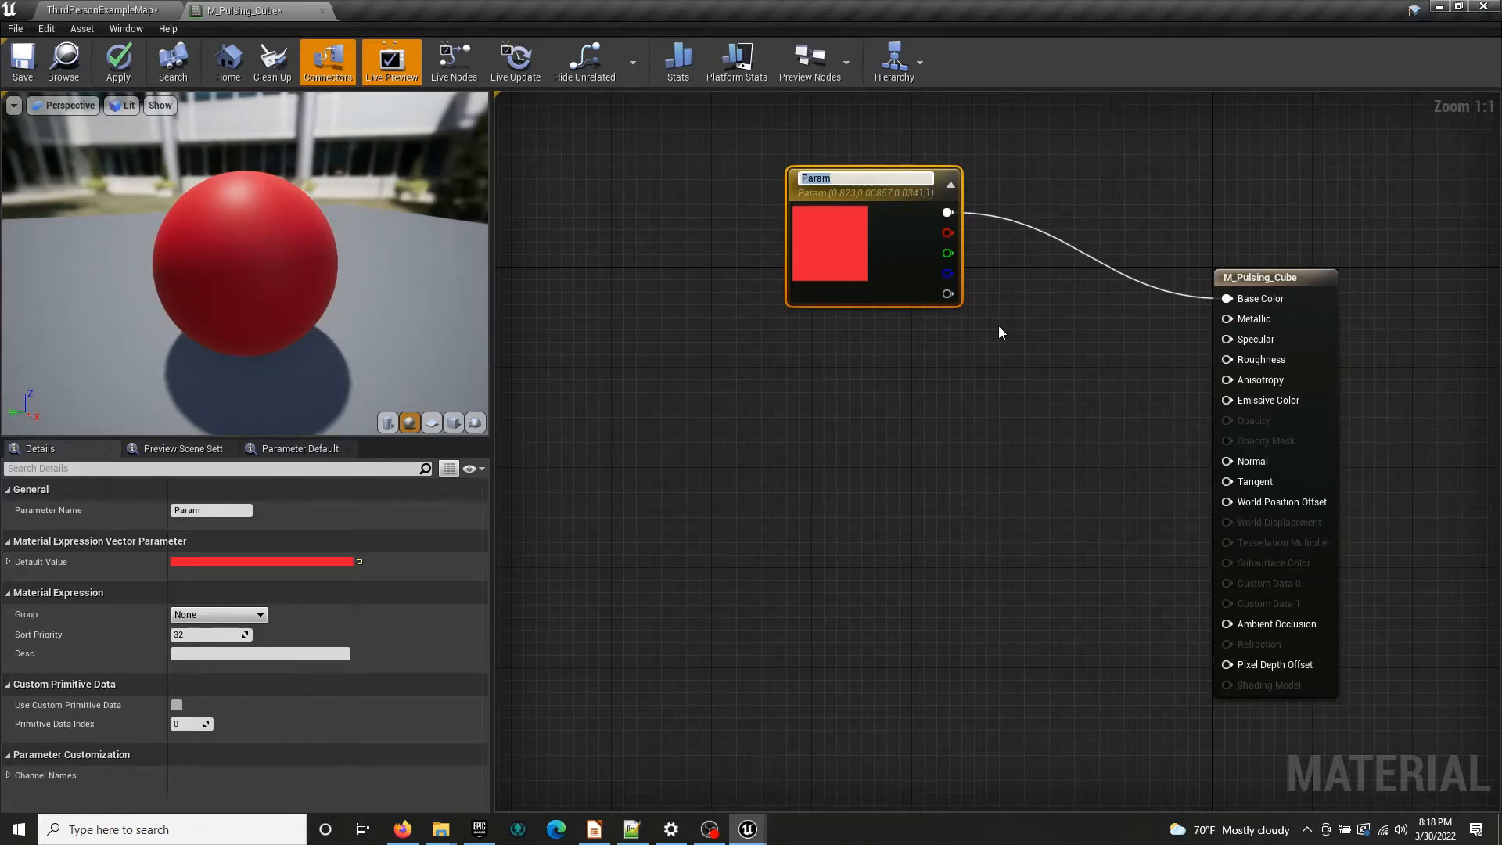
pyautogui.write('Base Color')
pyautogui.press('Return')
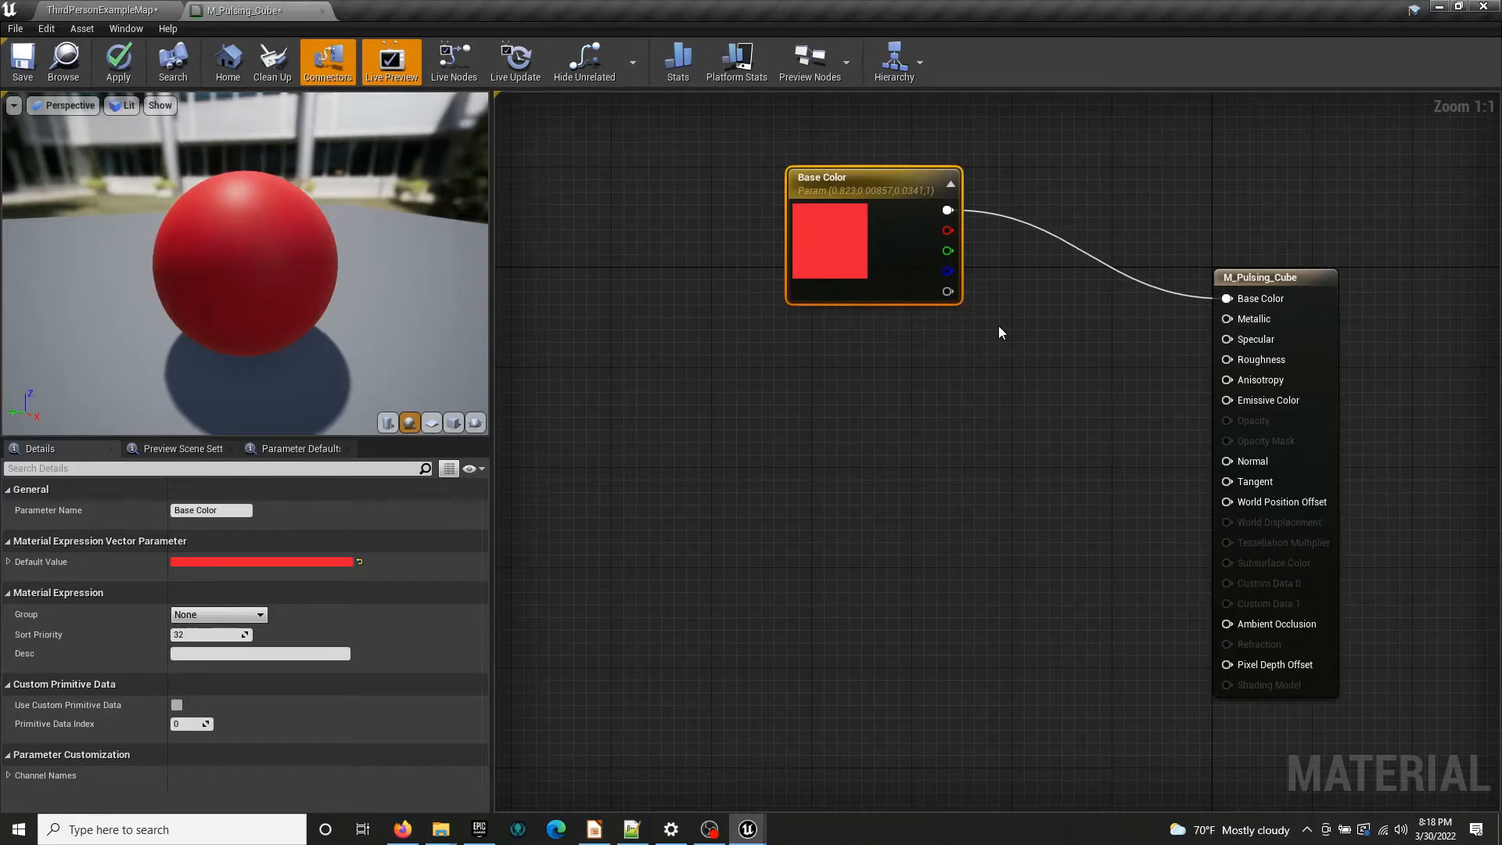
pyautogui.moveTo(839, 286); pyautogui.dragTo(802, 261)
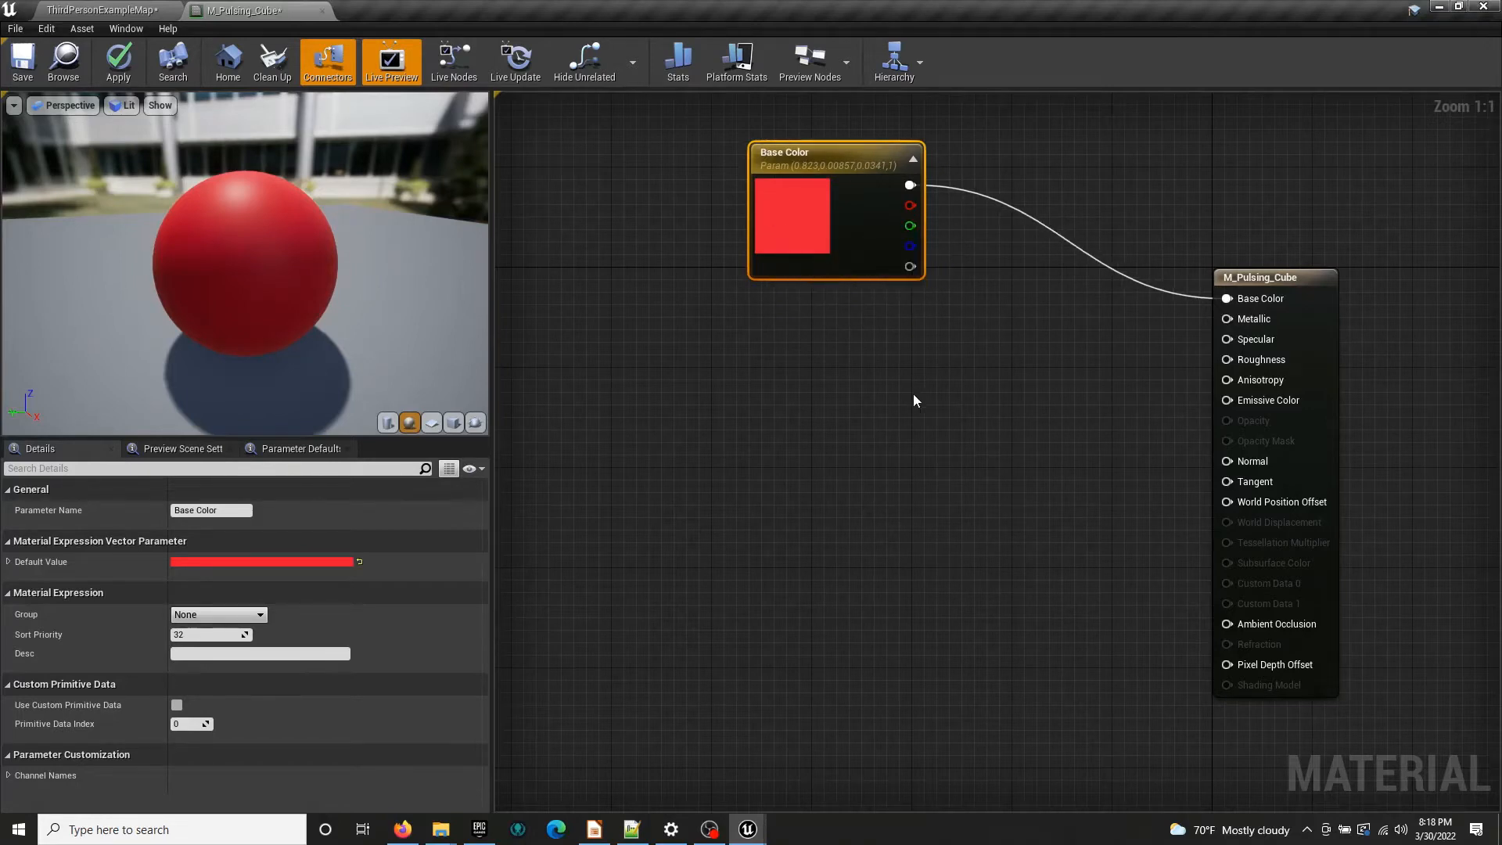
# Add a Constant node below the Base Color parameter and connect it to the Metallic input
pyautogui.click(983, 332)
pyautogui.moveTo(992, 367); pyautogui.dragTo(947, 368)
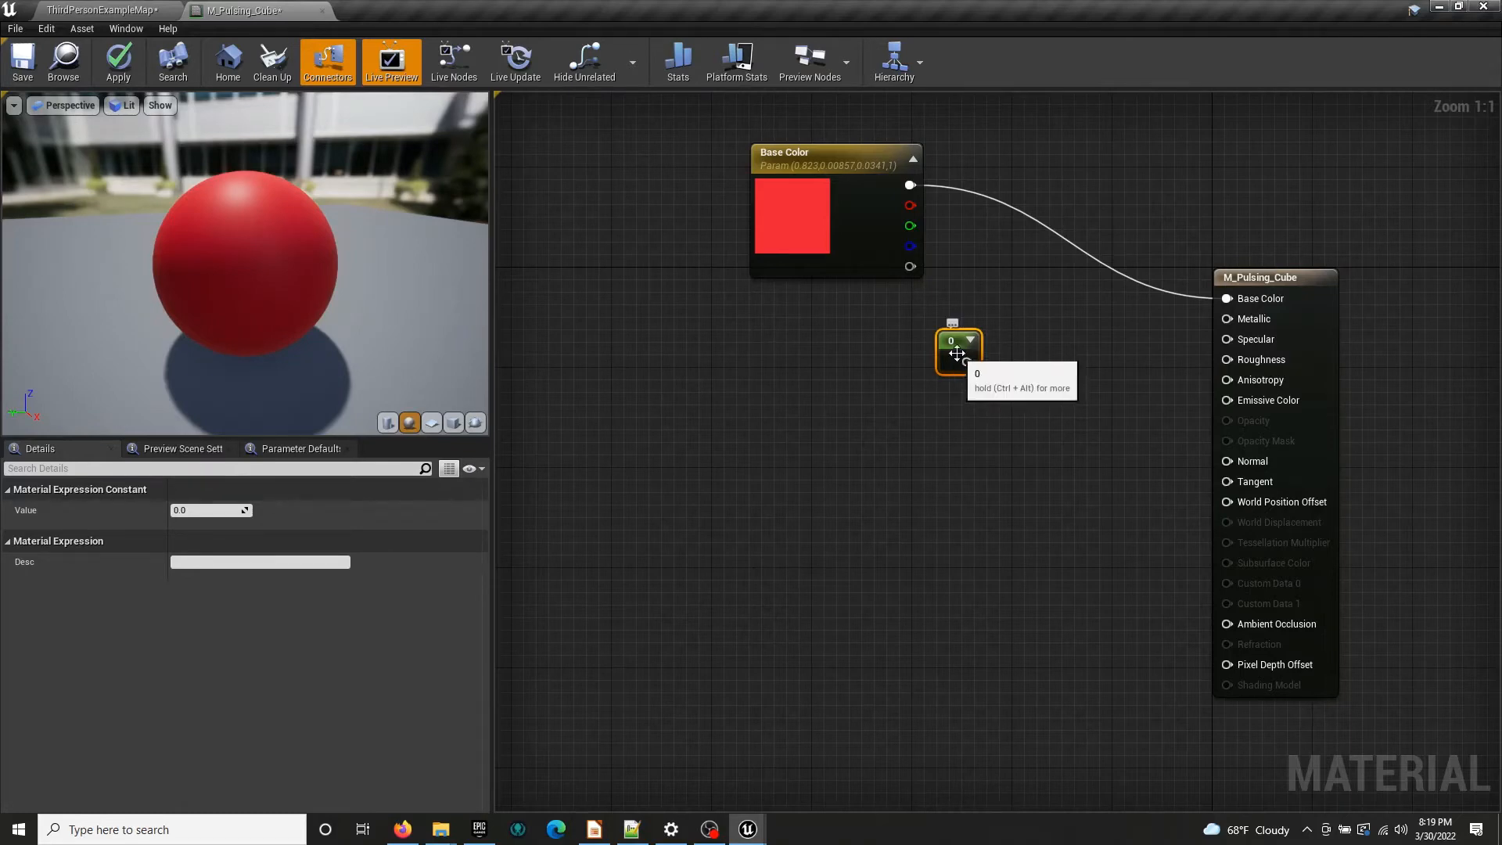
pyautogui.moveTo(948, 344); pyautogui.dragTo(1233, 317)
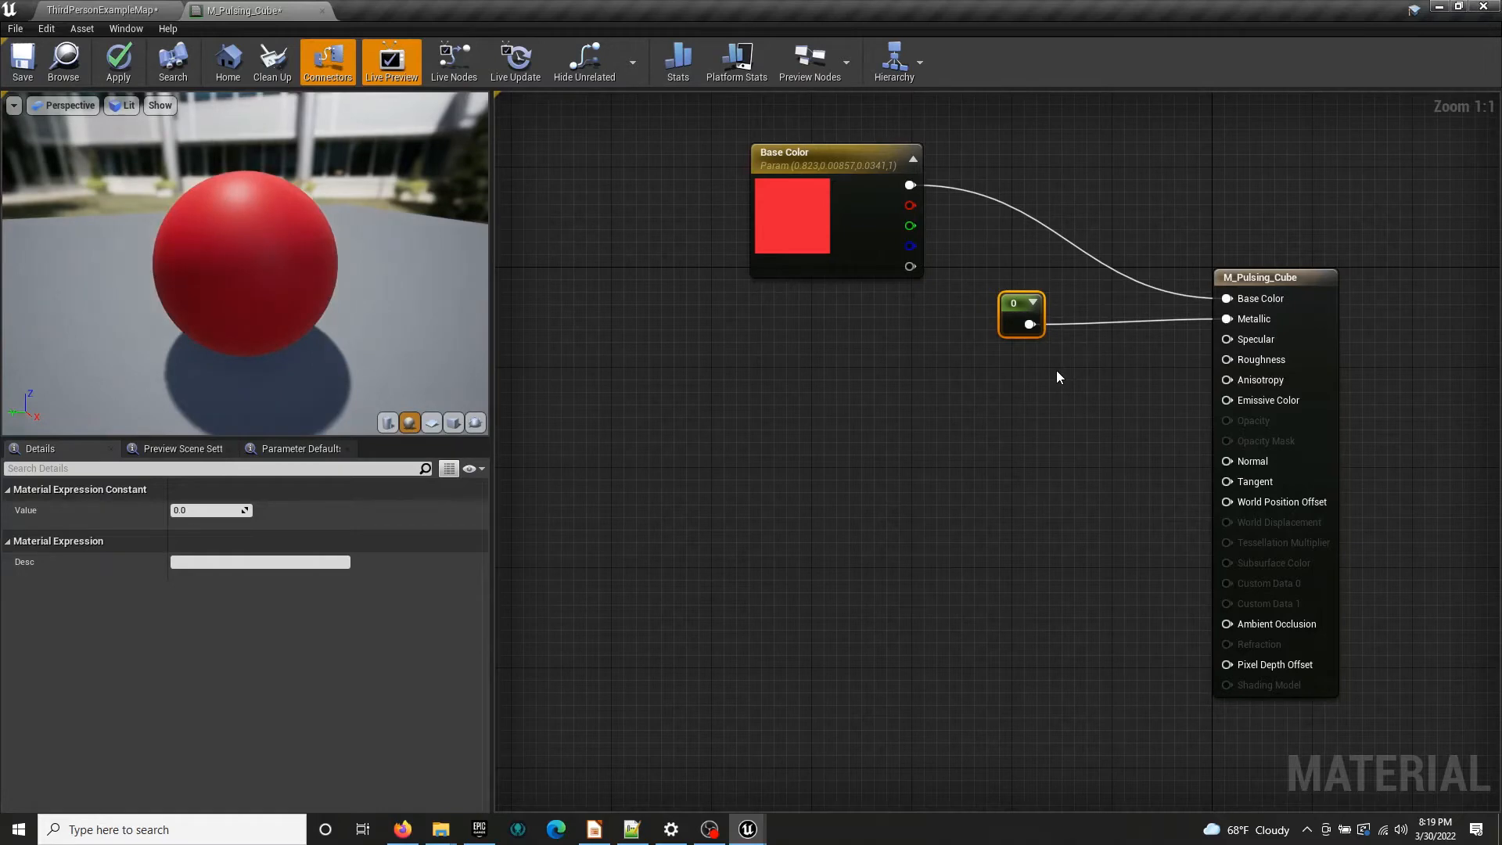
# Try a value of 1 on the Metallic constant, and set it back to 0
pyautogui.click(222, 511)
pyautogui.write('1')
pyautogui.press('Return')
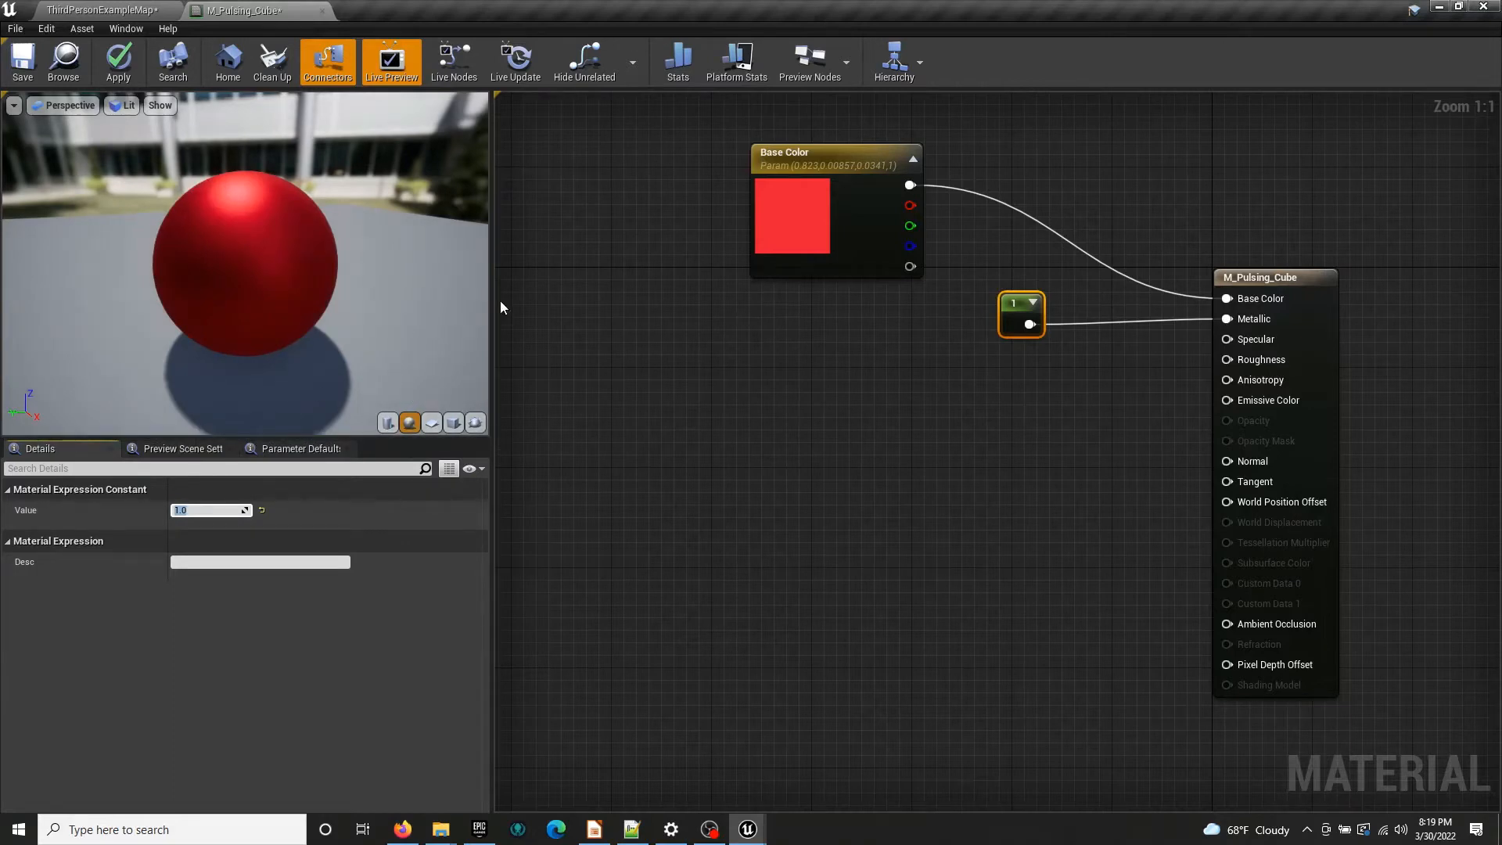
pyautogui.write('0')
pyautogui.press('Return')
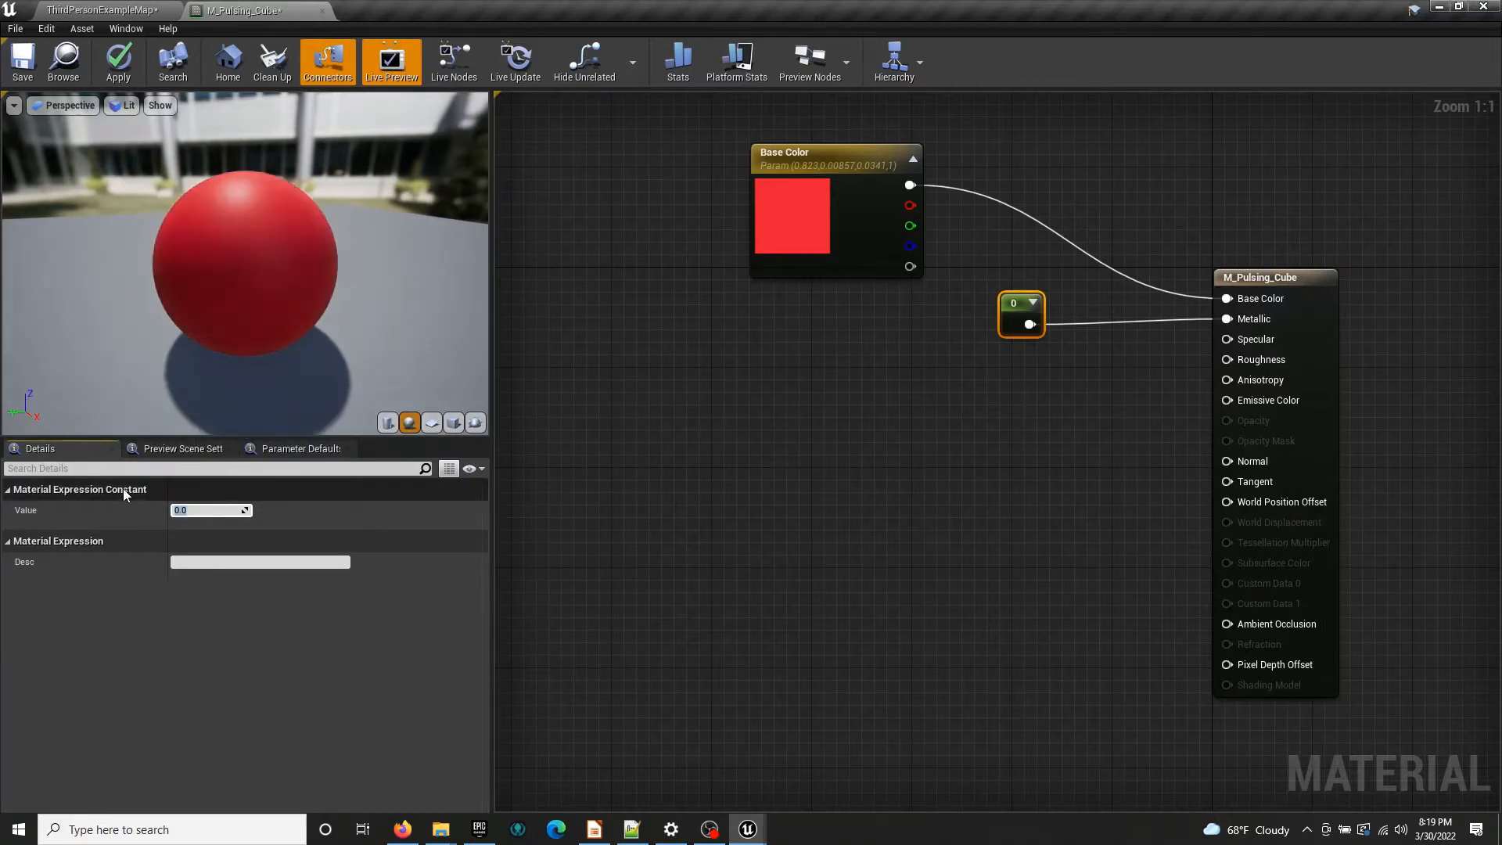
# Move the Metallic constant and the Base Color parameter slightly closer to the material node
pyautogui.moveTo(1014, 304); pyautogui.dragTo(1028, 294)
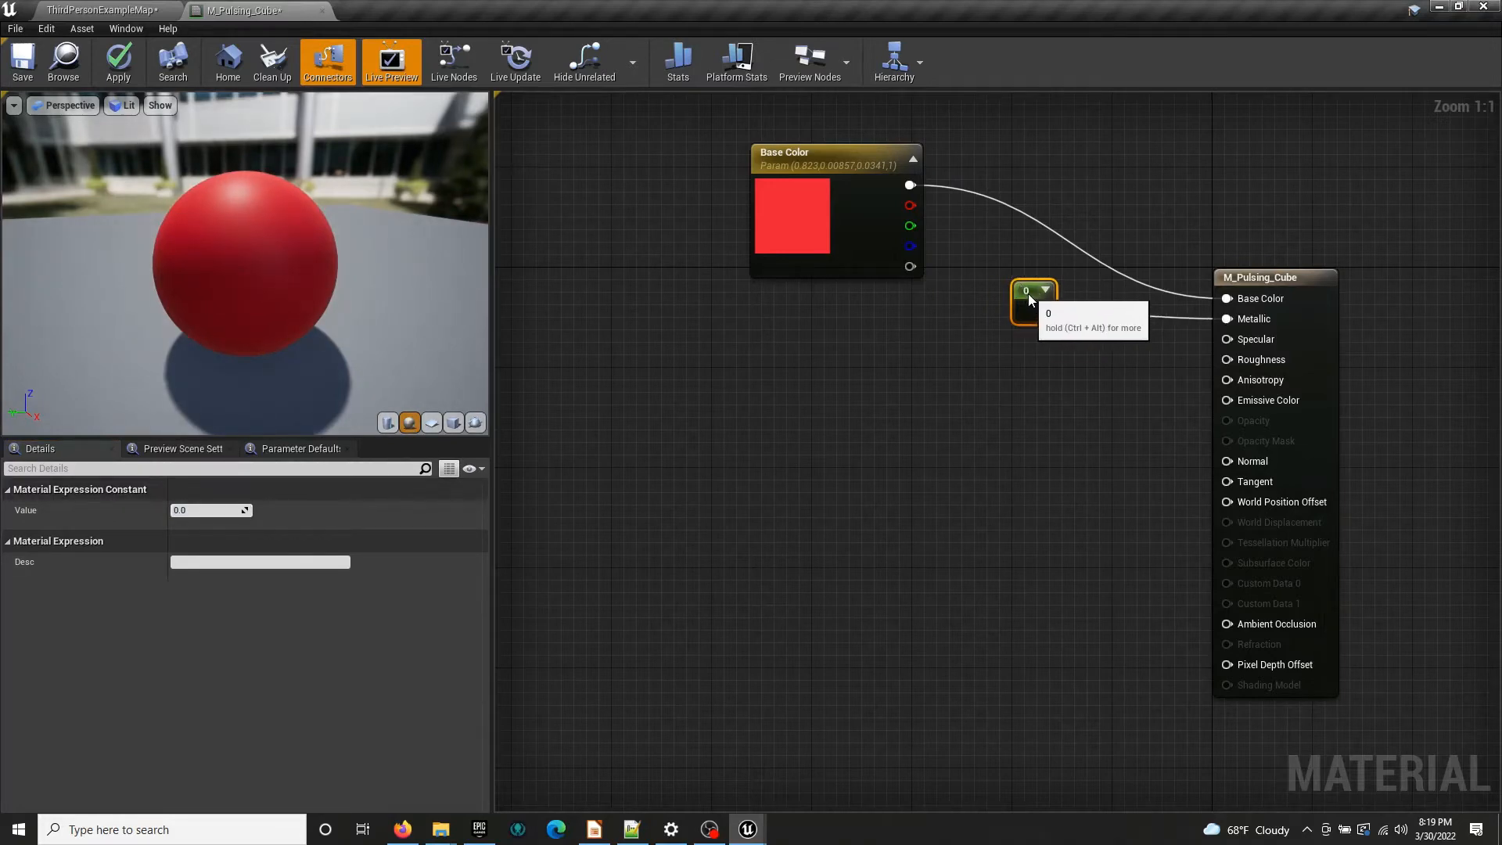
pyautogui.moveTo(846, 263); pyautogui.dragTo(884, 275)
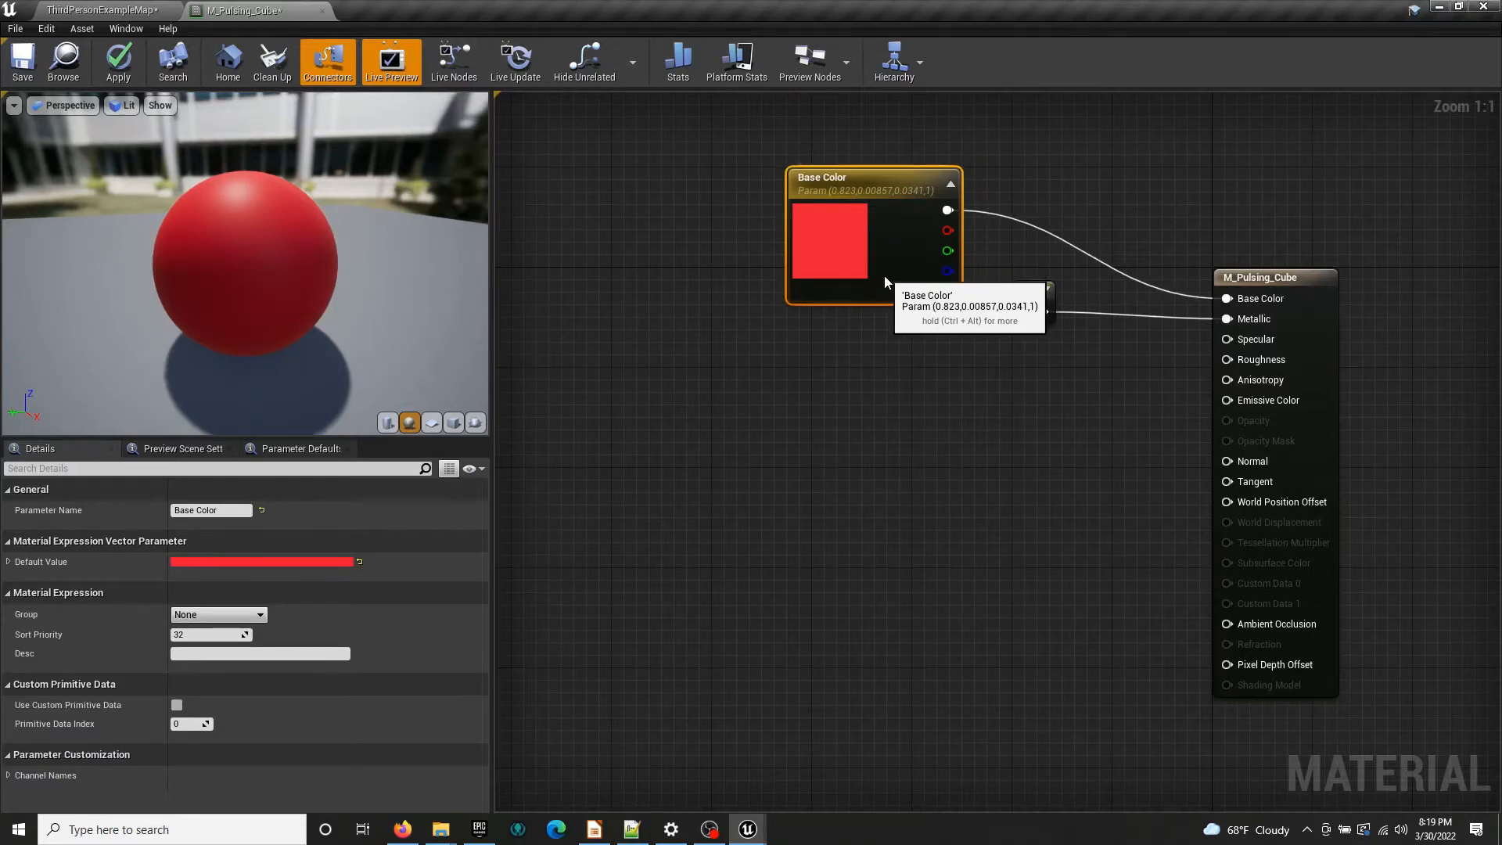
pyautogui.click(1312, 301)
pyautogui.click(863, 419)
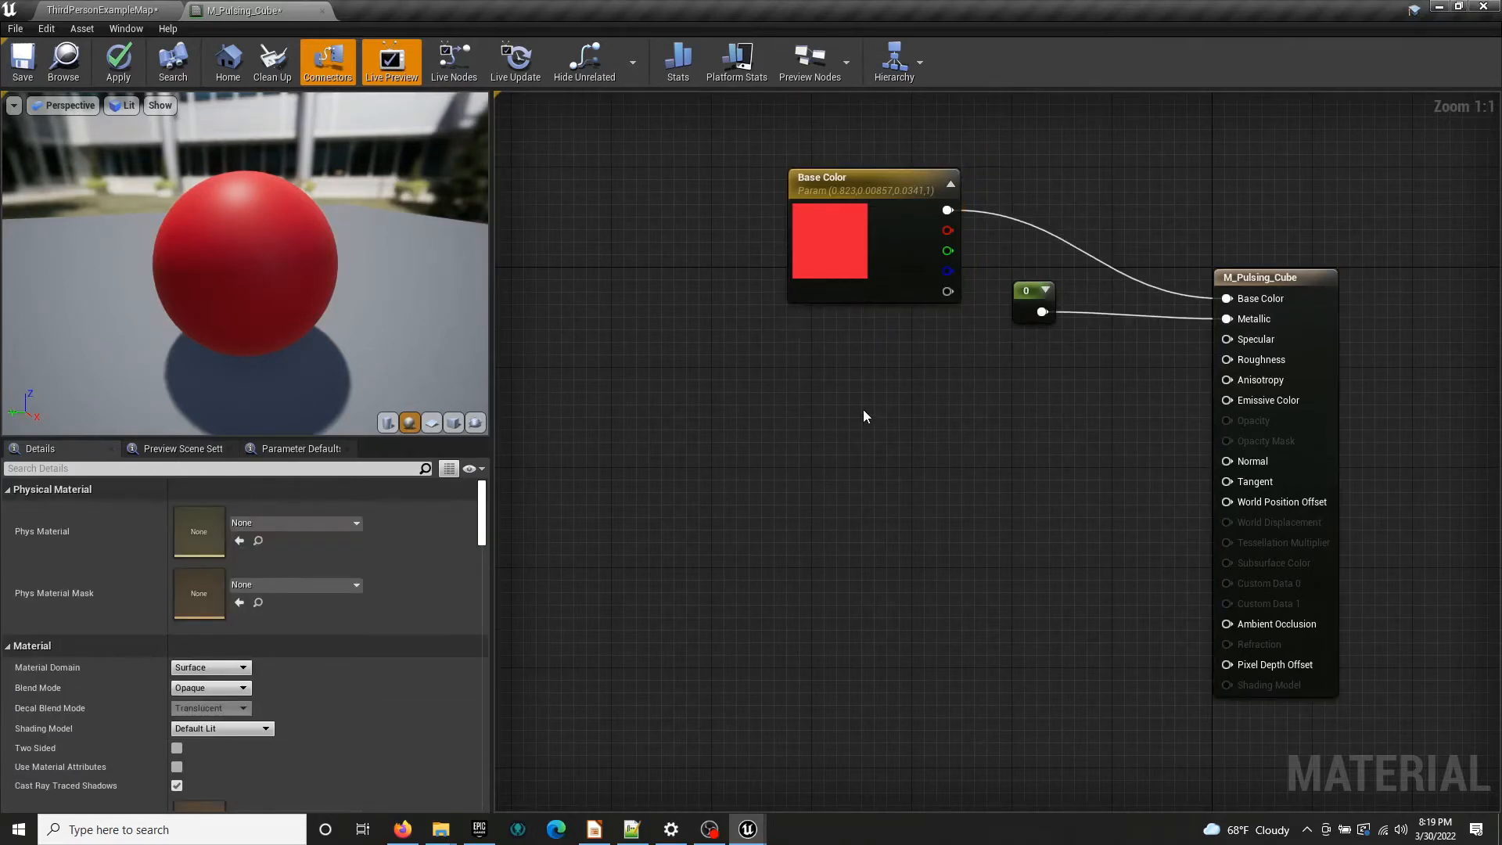
# Add a second Constant node, connect it to the Specular input, and align it beneath the Metallic constant
pyautogui.click(862, 410)
pyautogui.moveTo(877, 425); pyautogui.dragTo(989, 386)
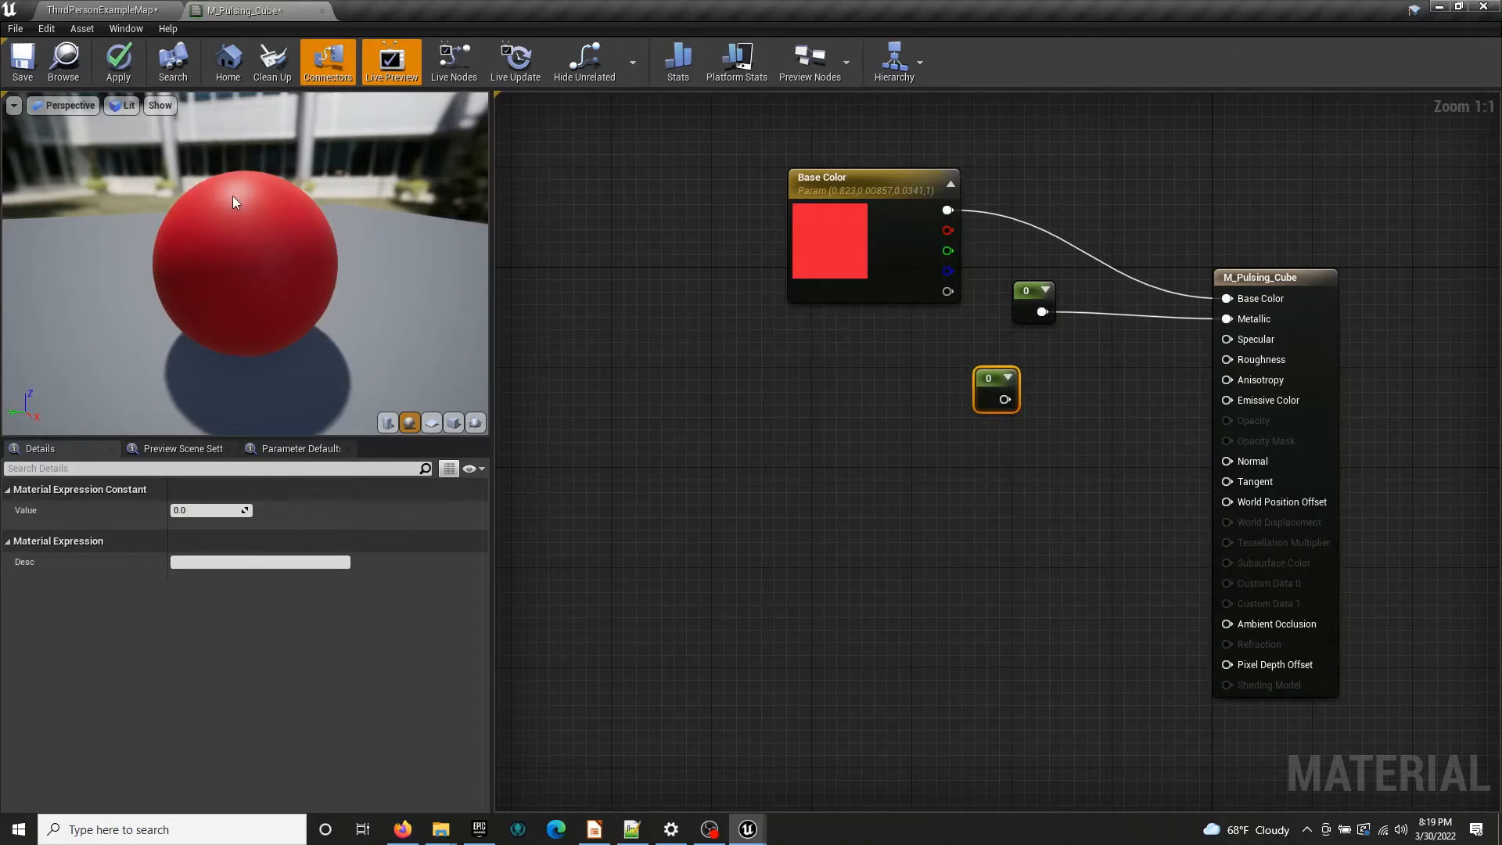
pyautogui.moveTo(1005, 399); pyautogui.dragTo(1227, 339)
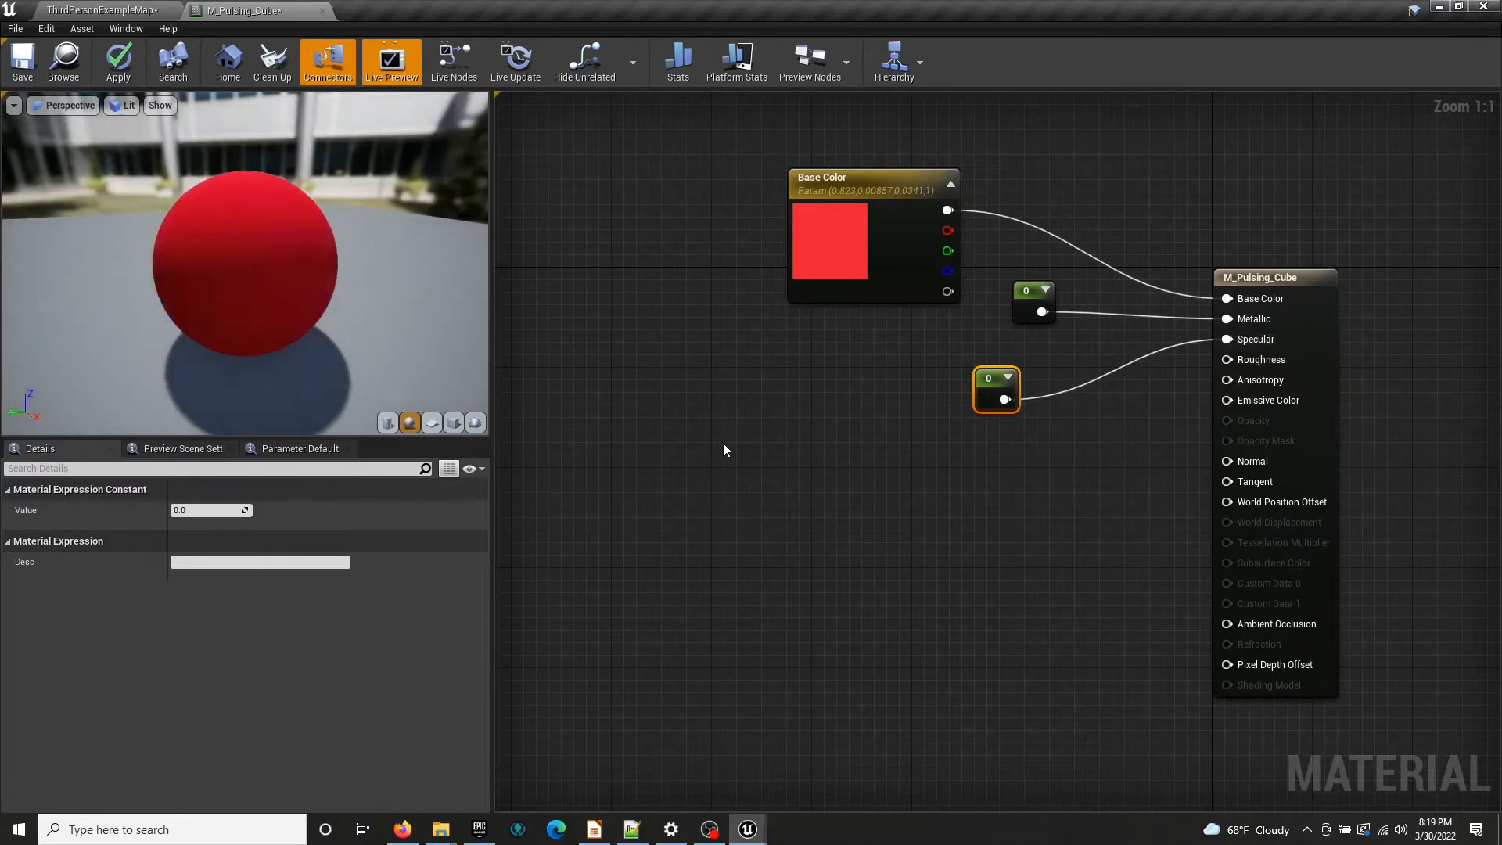
pyautogui.moveTo(988, 380); pyautogui.dragTo(1023, 359)
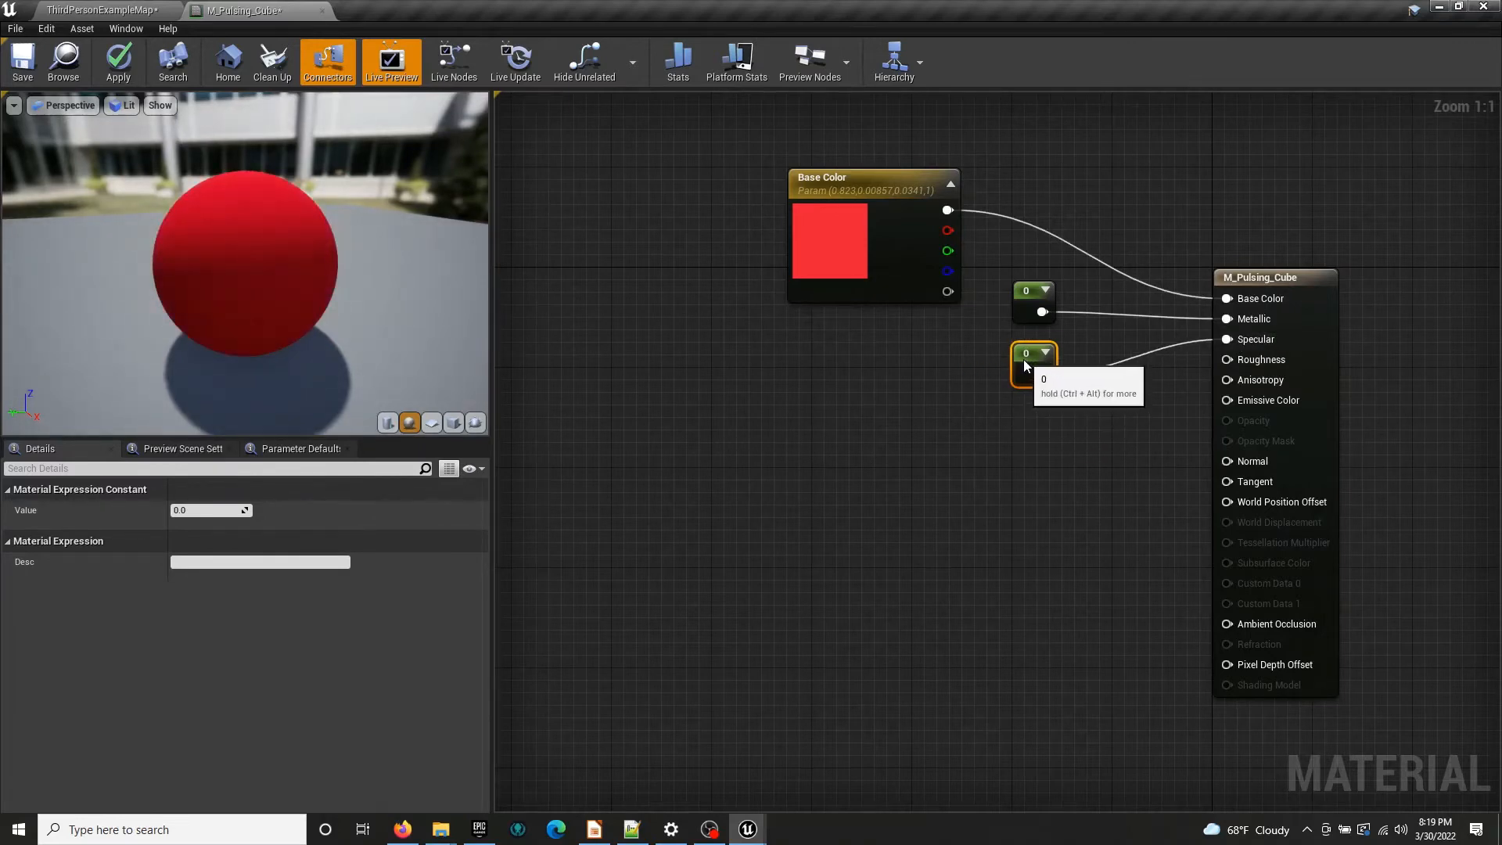
pyautogui.moveTo(256, 239)
pyautogui.mouseDown()
pyautogui.moveTo(256, 273)
pyautogui.moveTo(256, 235)
pyautogui.mouseUp()
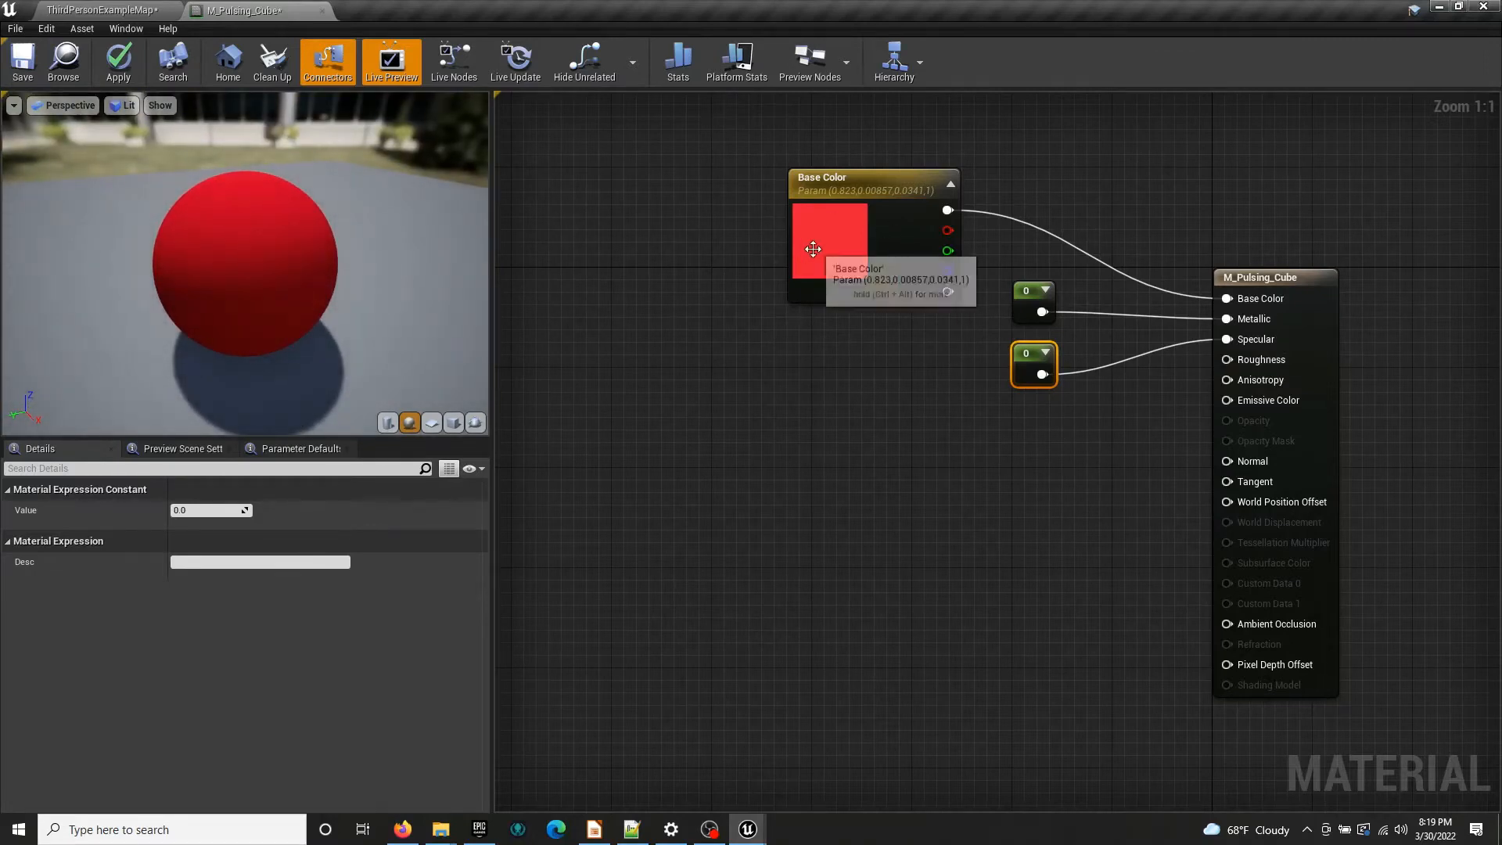
pyautogui.moveTo(812, 259); pyautogui.dragTo(800, 260)
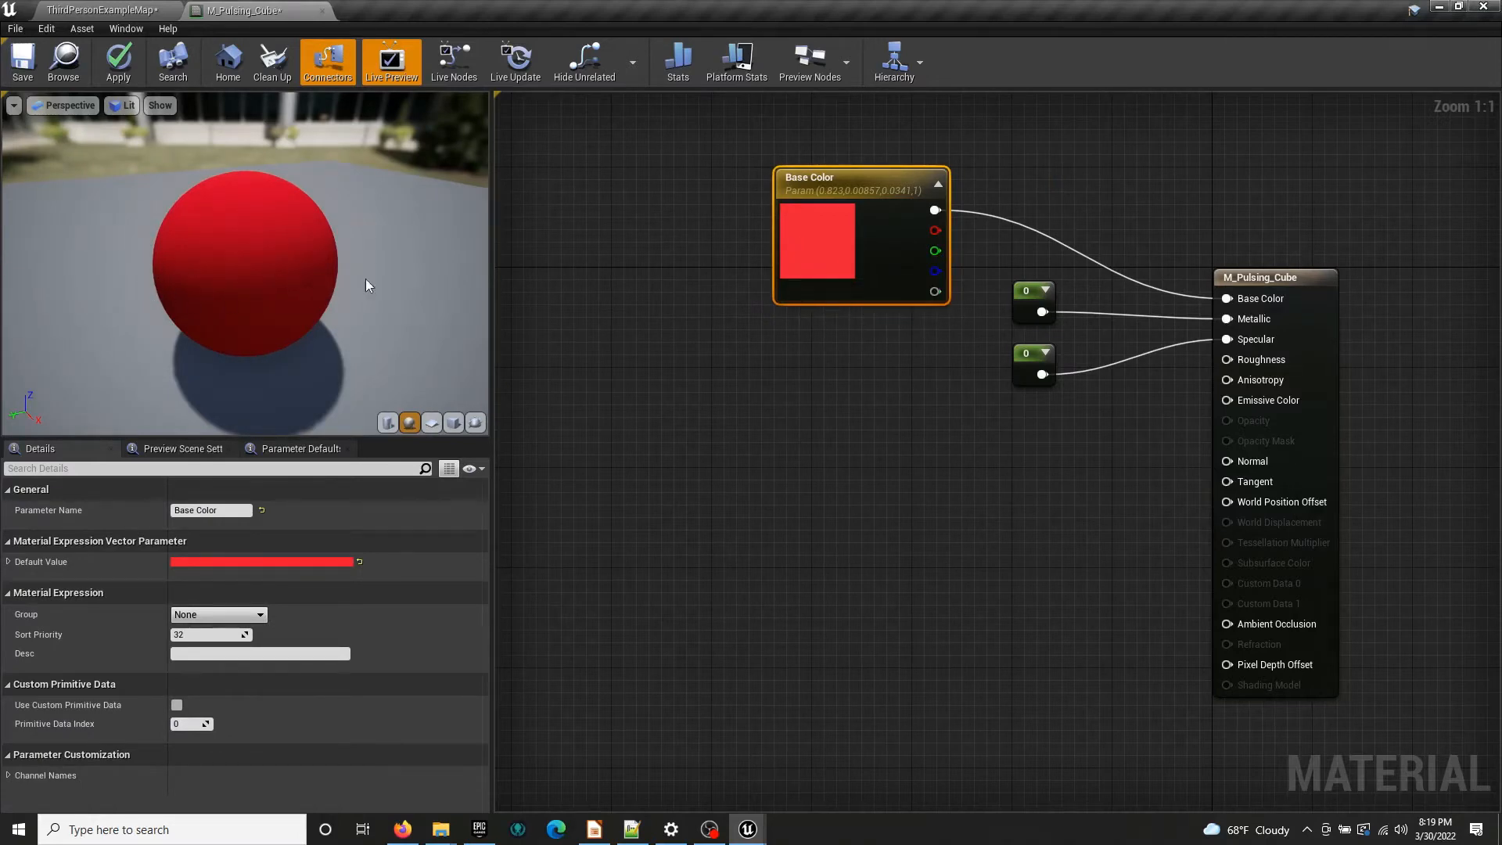
# Try the Unlit shading model on M_Pulsing_Cube with the Base Color parameter connected to Emissive Color
pyautogui.click(1228, 274)
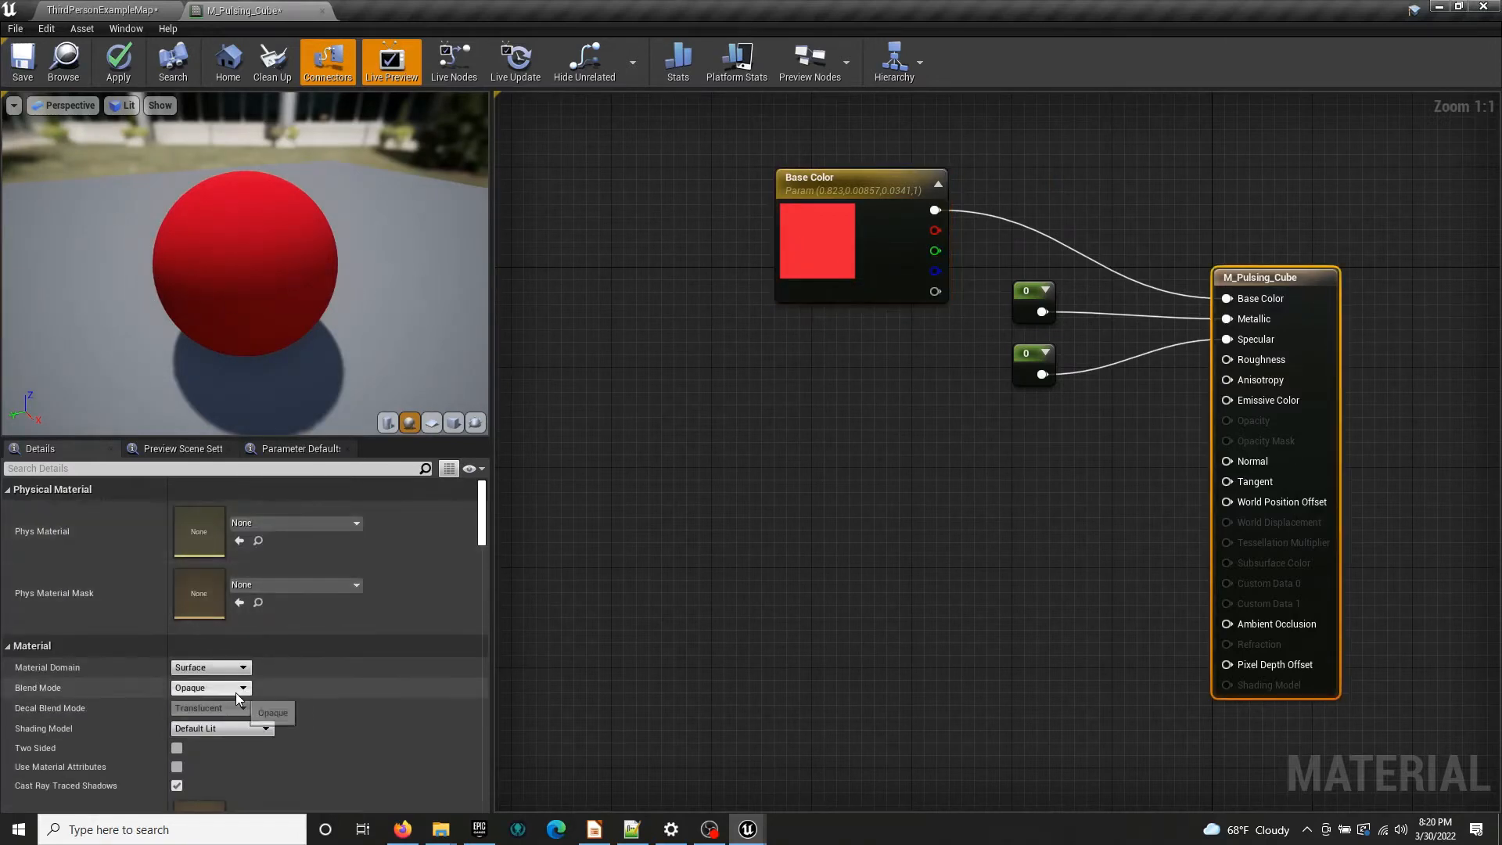
pyautogui.click(242, 729)
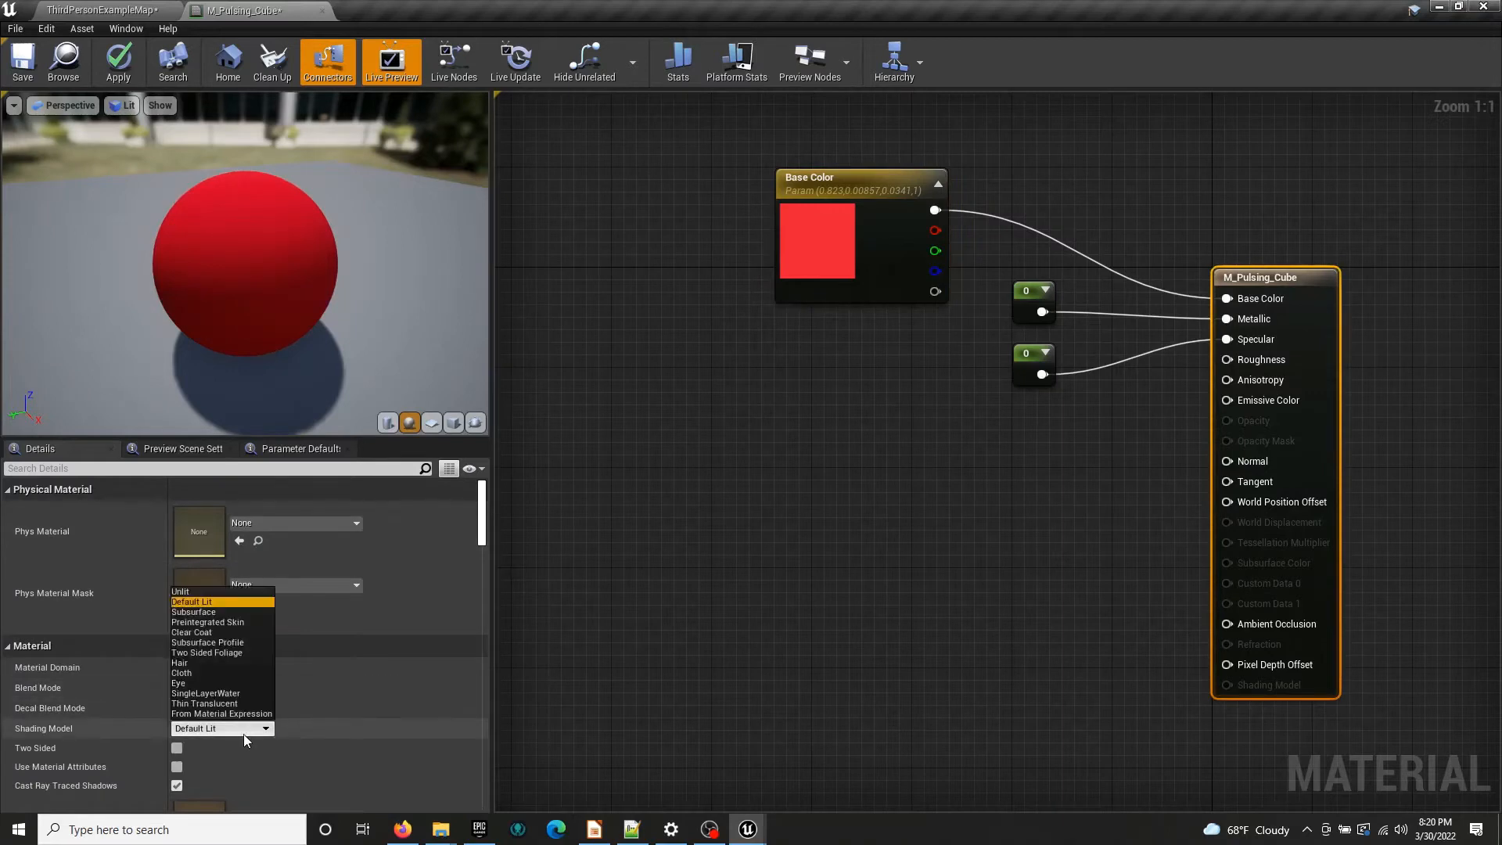
pyautogui.click(220, 590)
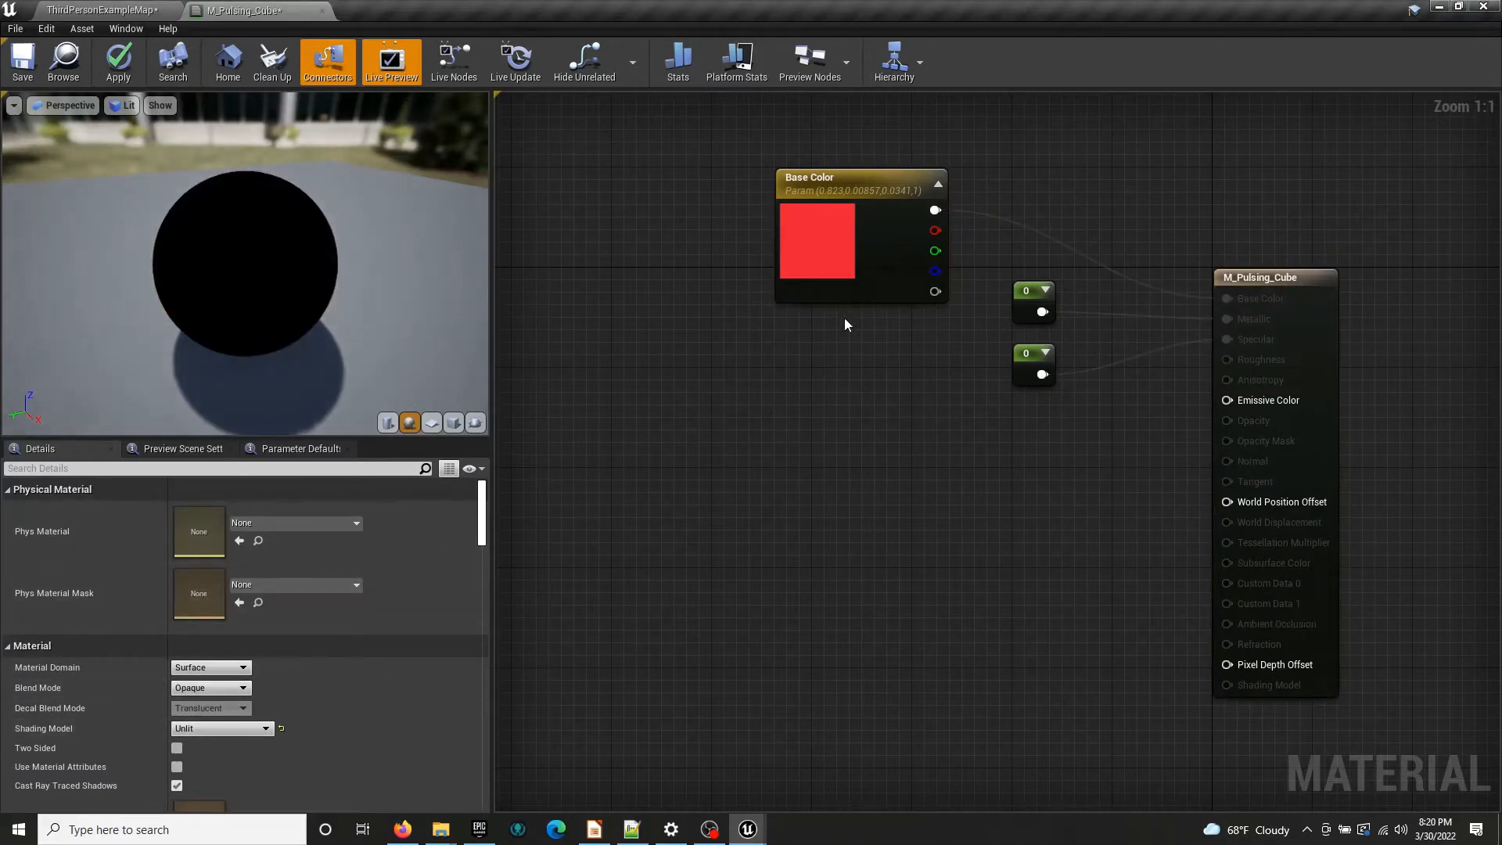
pyautogui.moveTo(935, 210); pyautogui.dragTo(1235, 403)
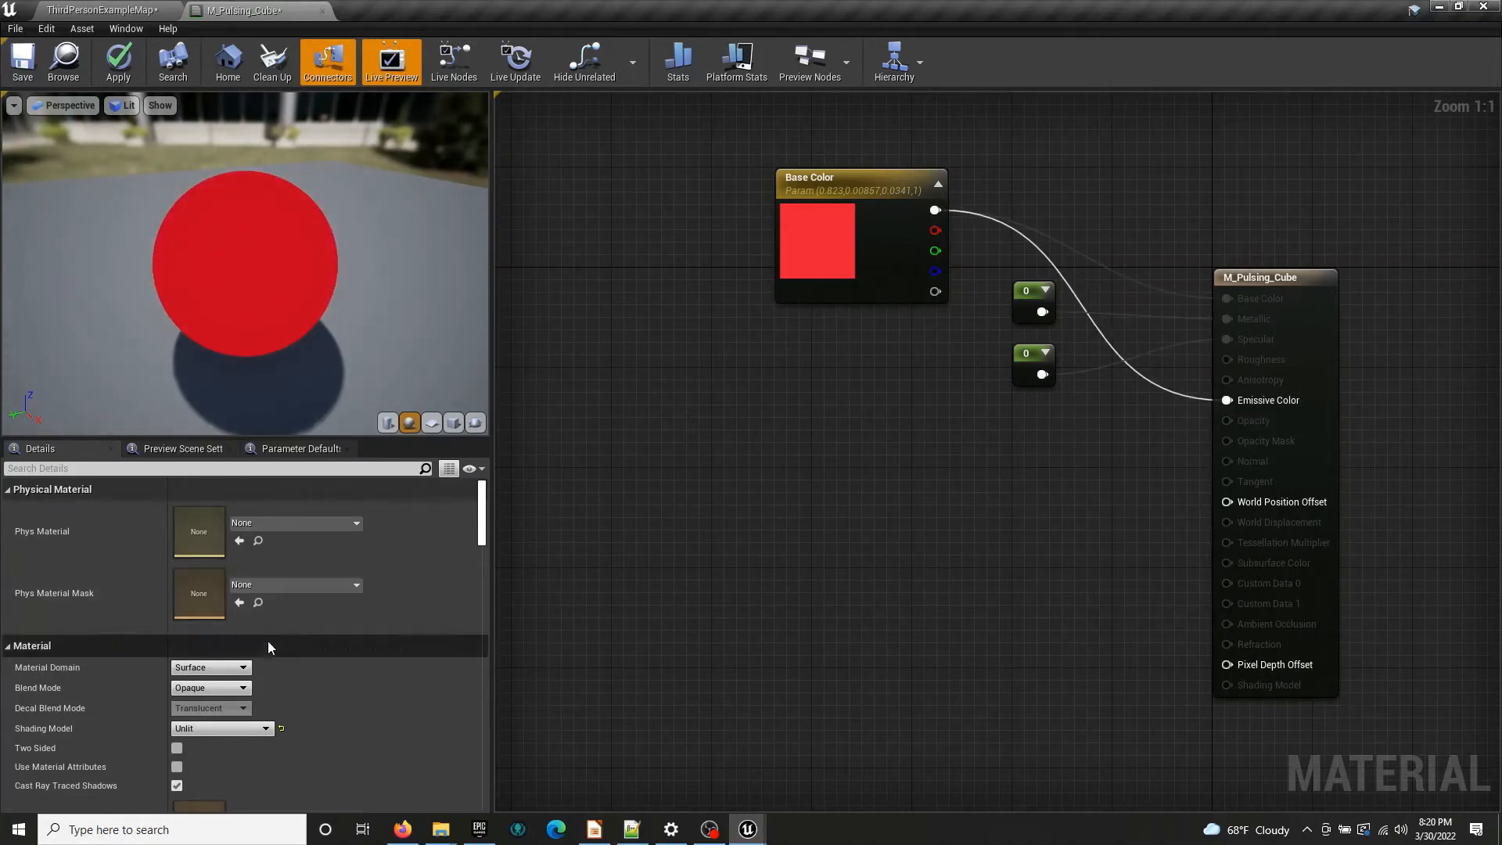
# Restore the Default Lit shading model, and break the Base Color parameter's link to Emissive Color
pyautogui.click(227, 729)
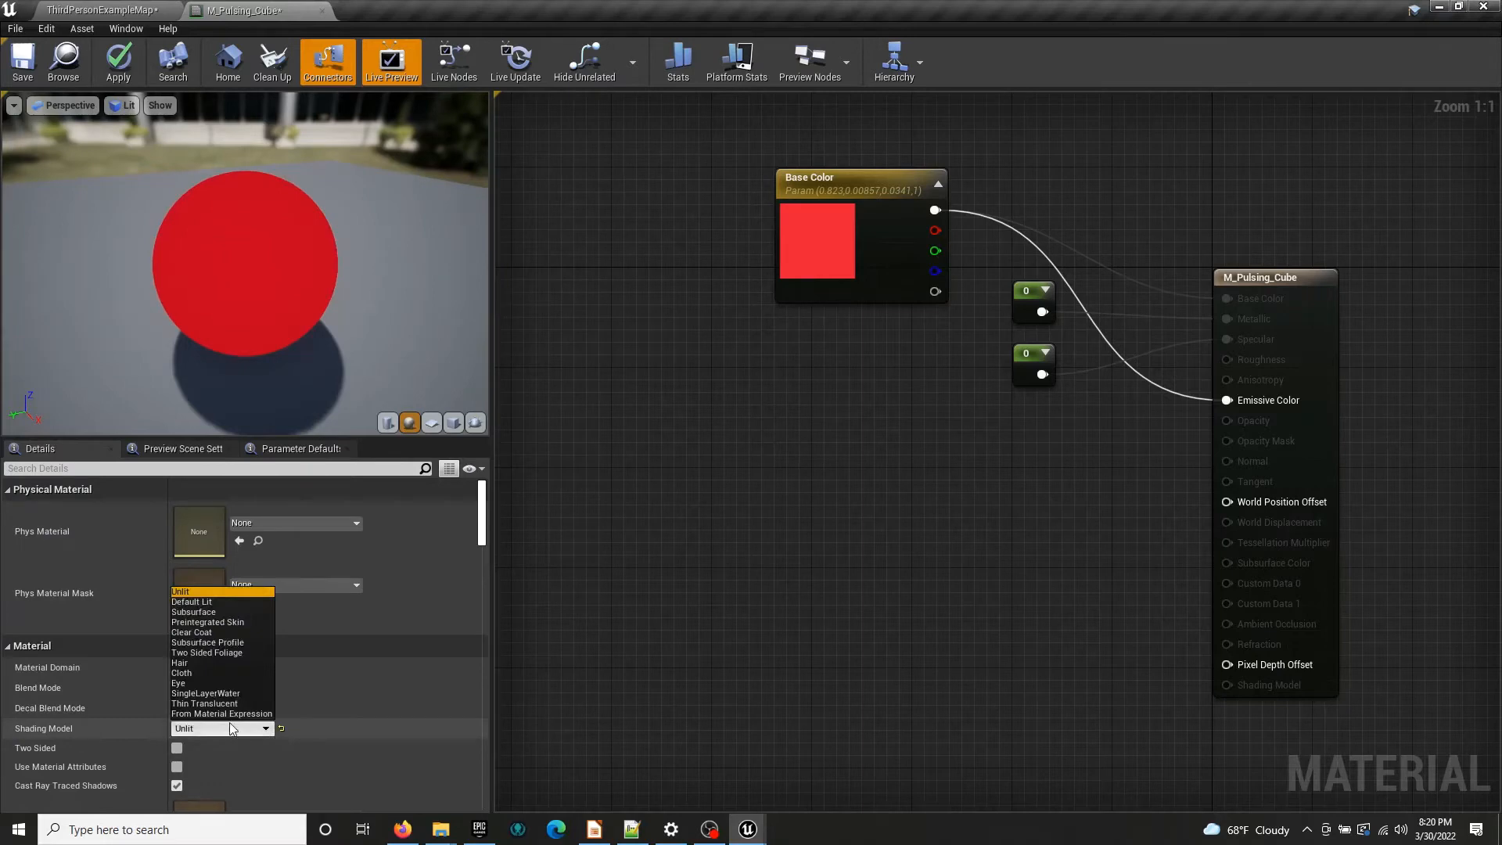
pyautogui.click(227, 601)
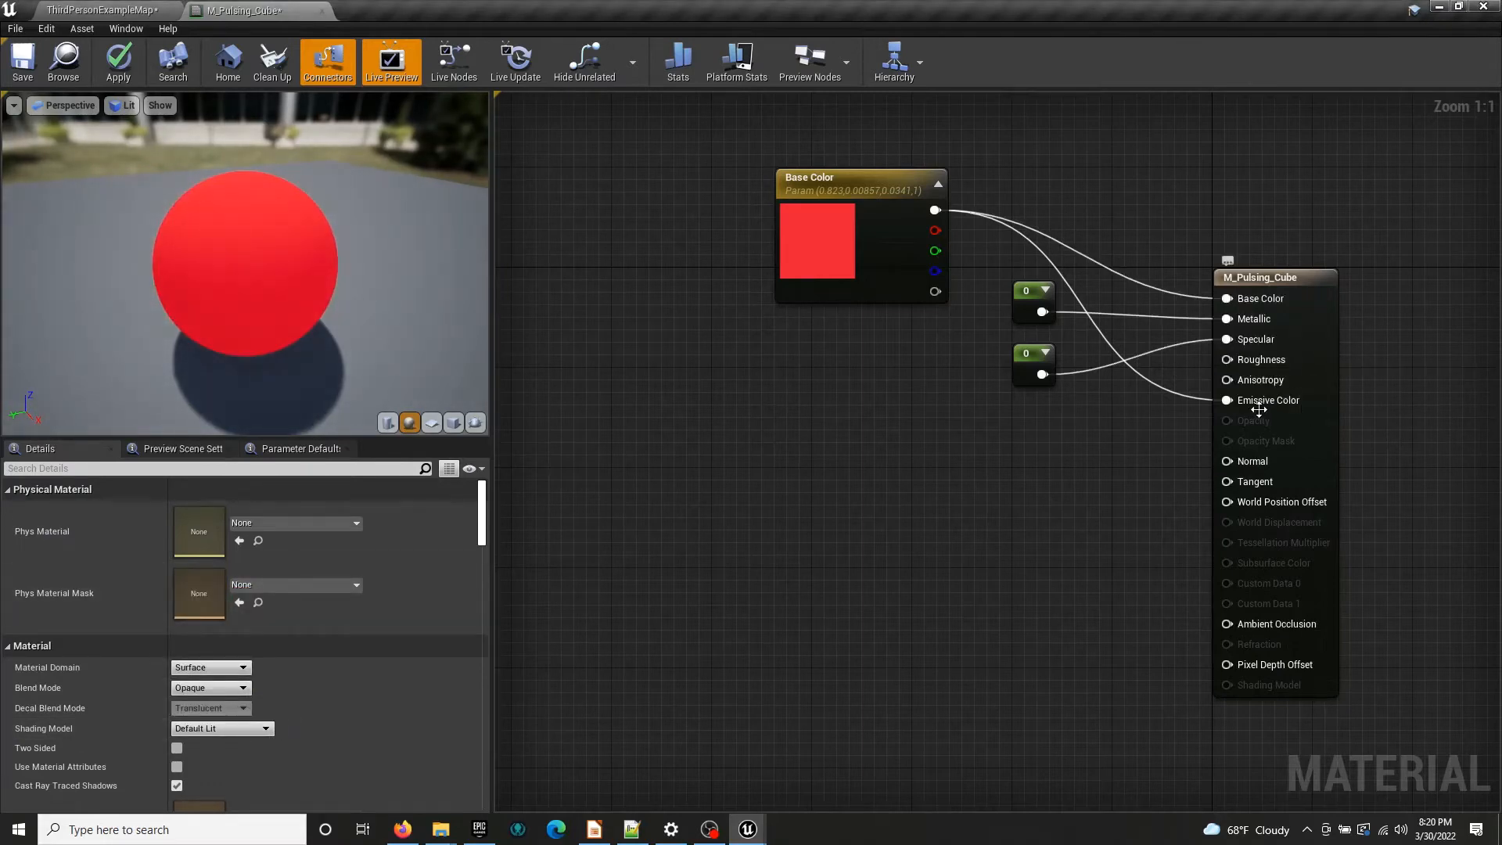
pyautogui.keyDown('alt'); pyautogui.click(1236, 401); pyautogui.keyUp('alt')
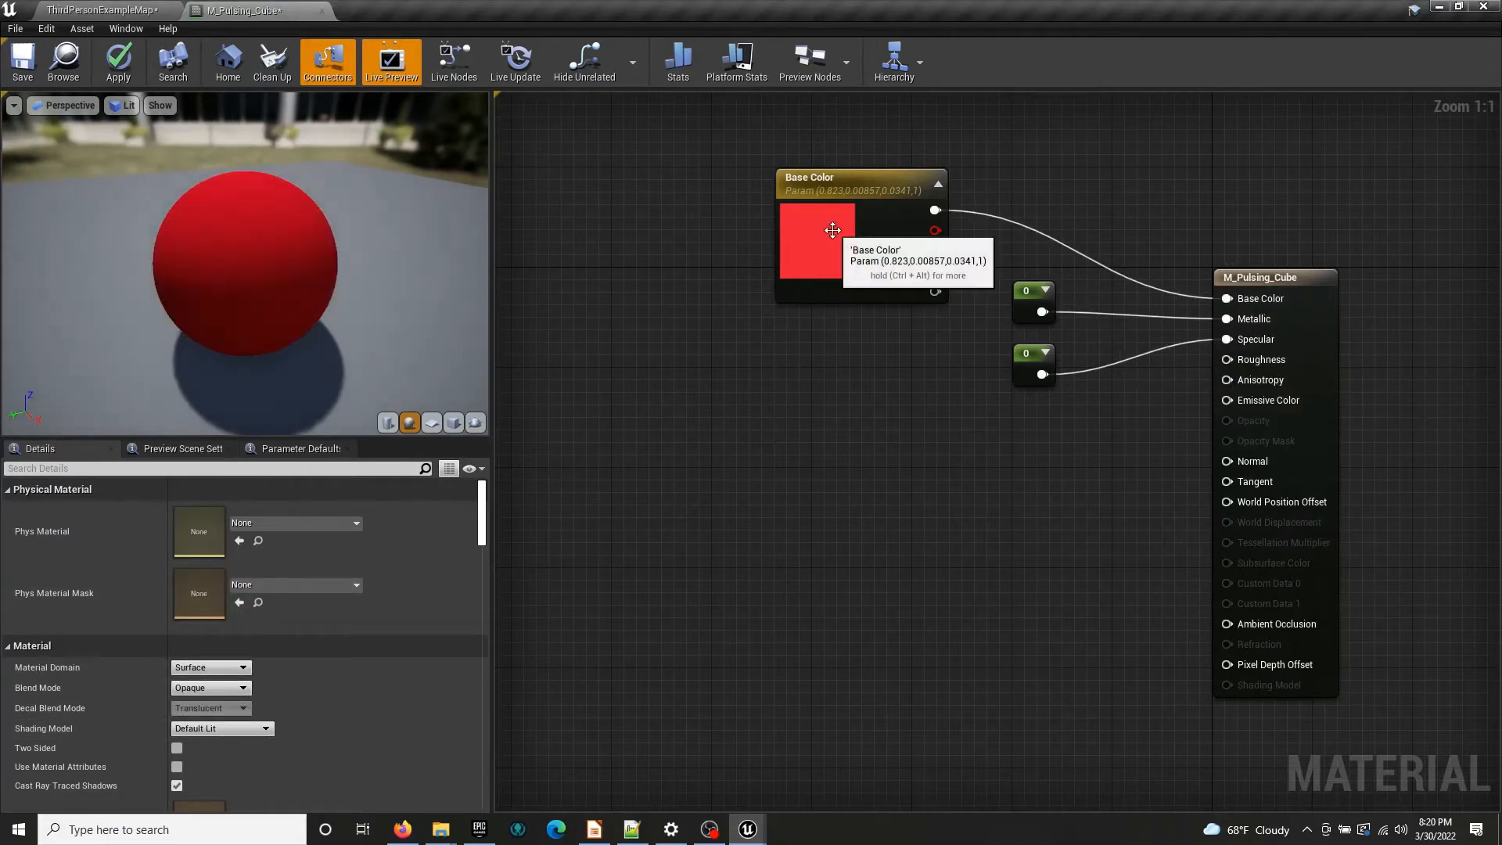
pyautogui.moveTo(835, 231); pyautogui.dragTo(851, 229)
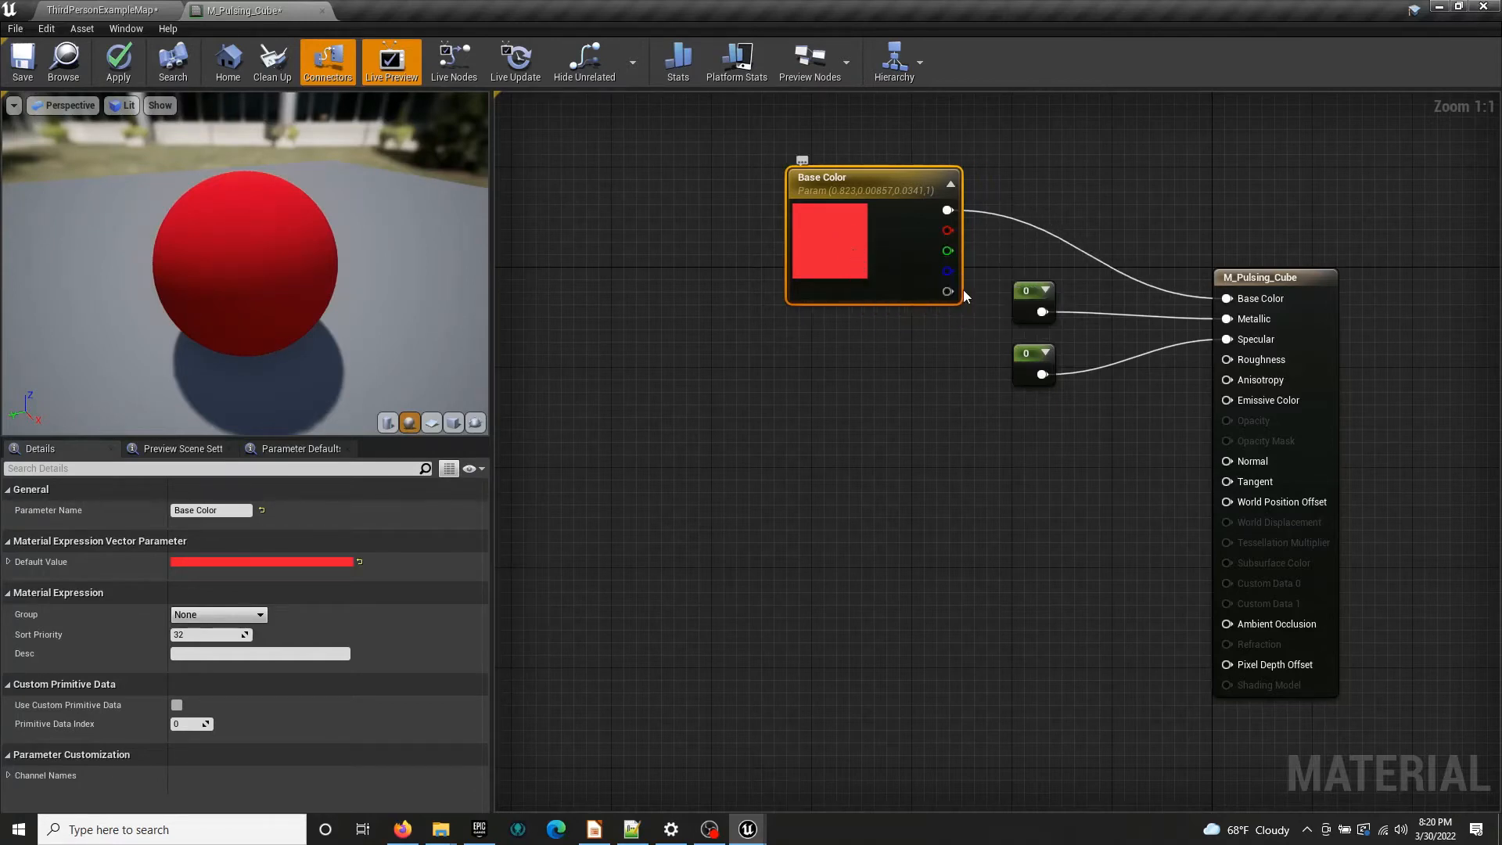
# Set the Specular constant to 1, and move the Metallic and Specular constants up so they sit closely stacked
pyautogui.click(1028, 376)
pyautogui.click(210, 509)
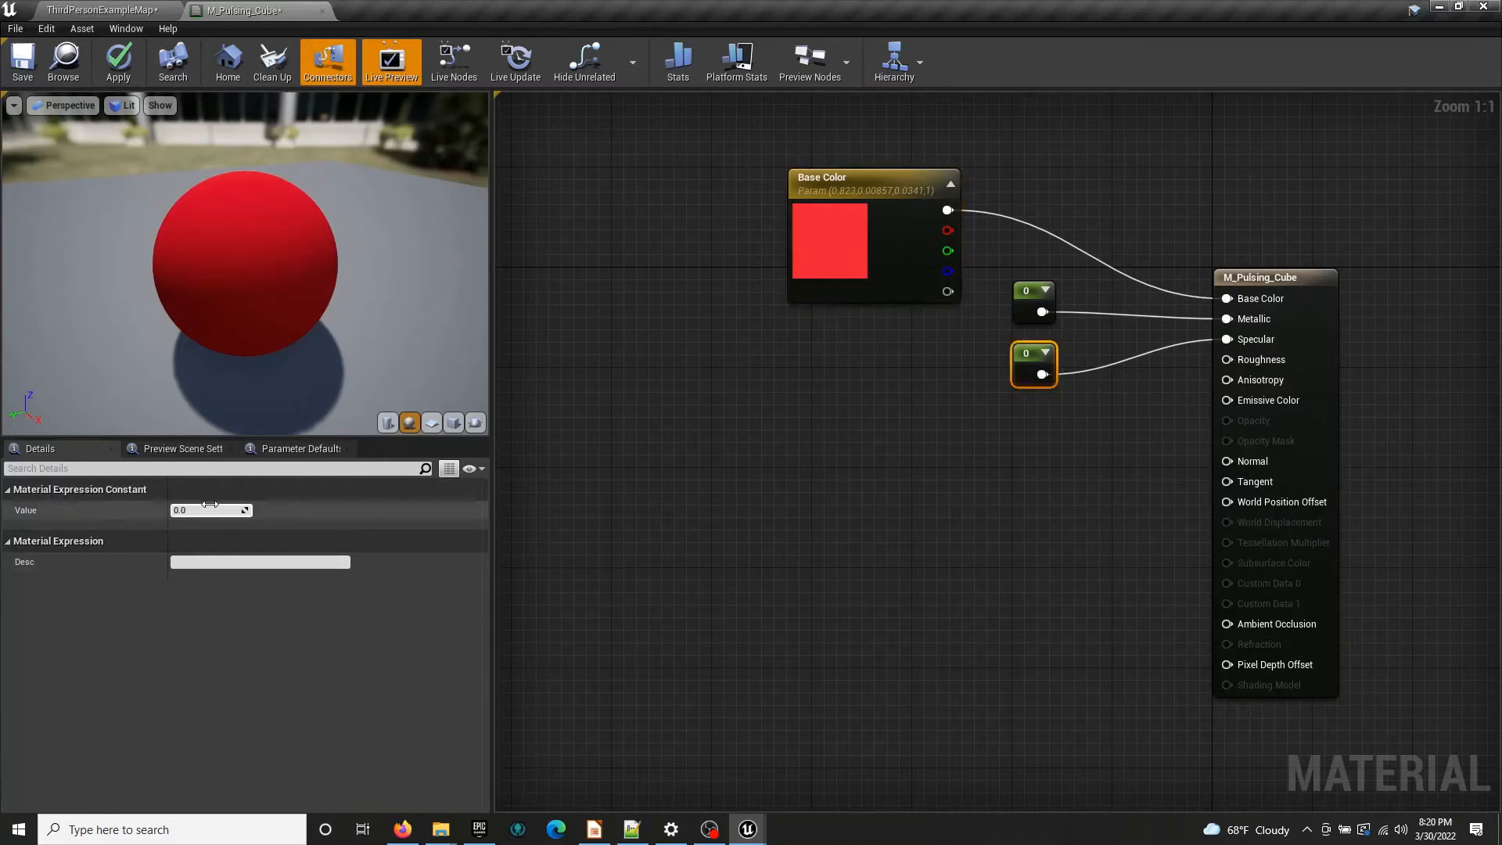
pyautogui.write('1')
pyautogui.press('Return')
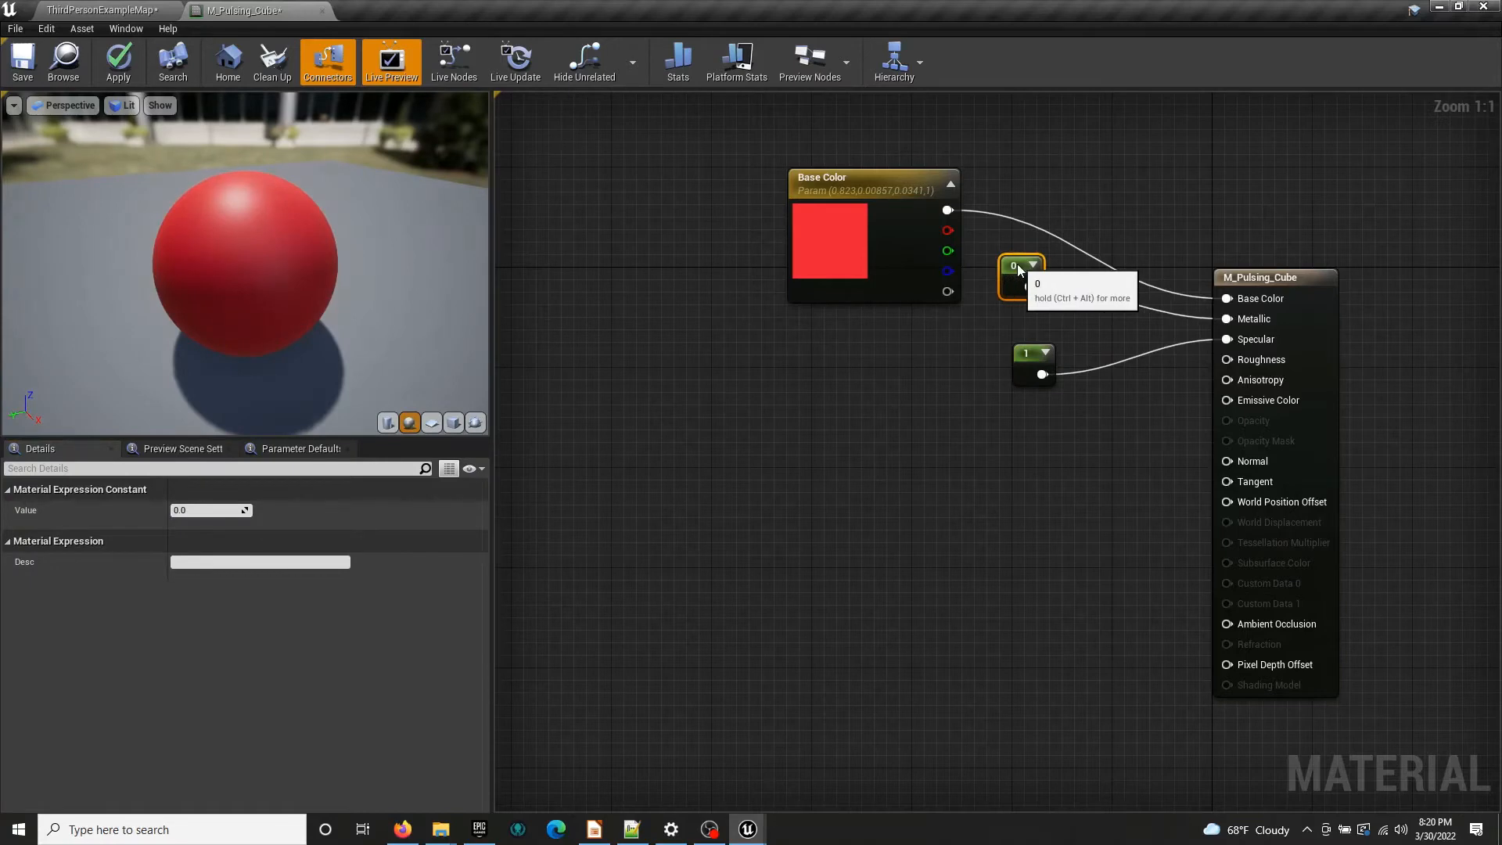
pyautogui.moveTo(1017, 270); pyautogui.dragTo(1007, 270)
pyautogui.moveTo(1018, 386); pyautogui.dragTo(1007, 348)
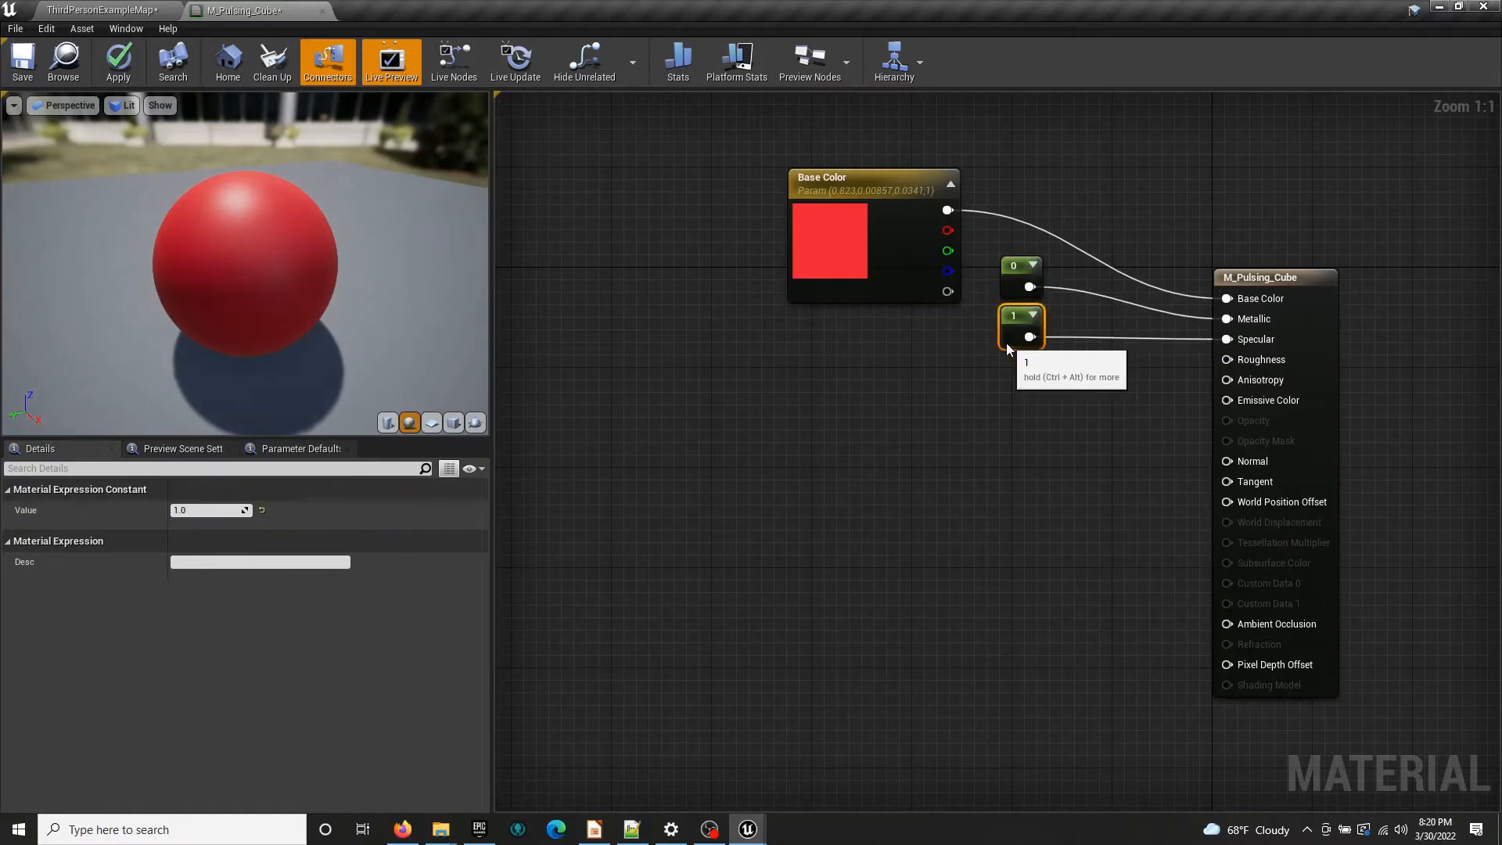
pyautogui.click(1005, 387)
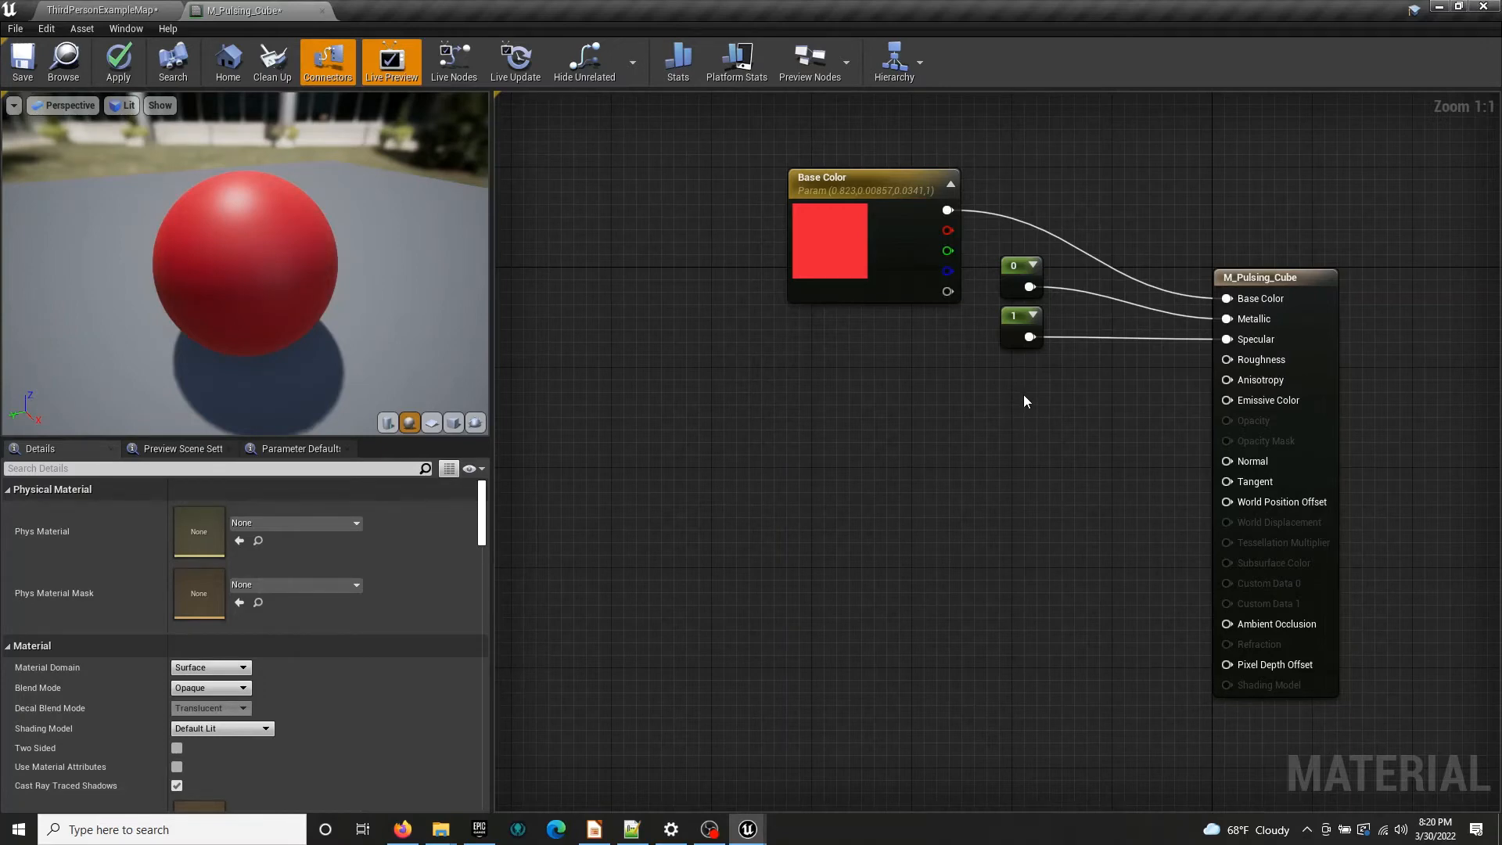
# Add a third Constant node, connect it to the Roughness input, and align it beneath the Specular constant
pyautogui.click(1027, 404)
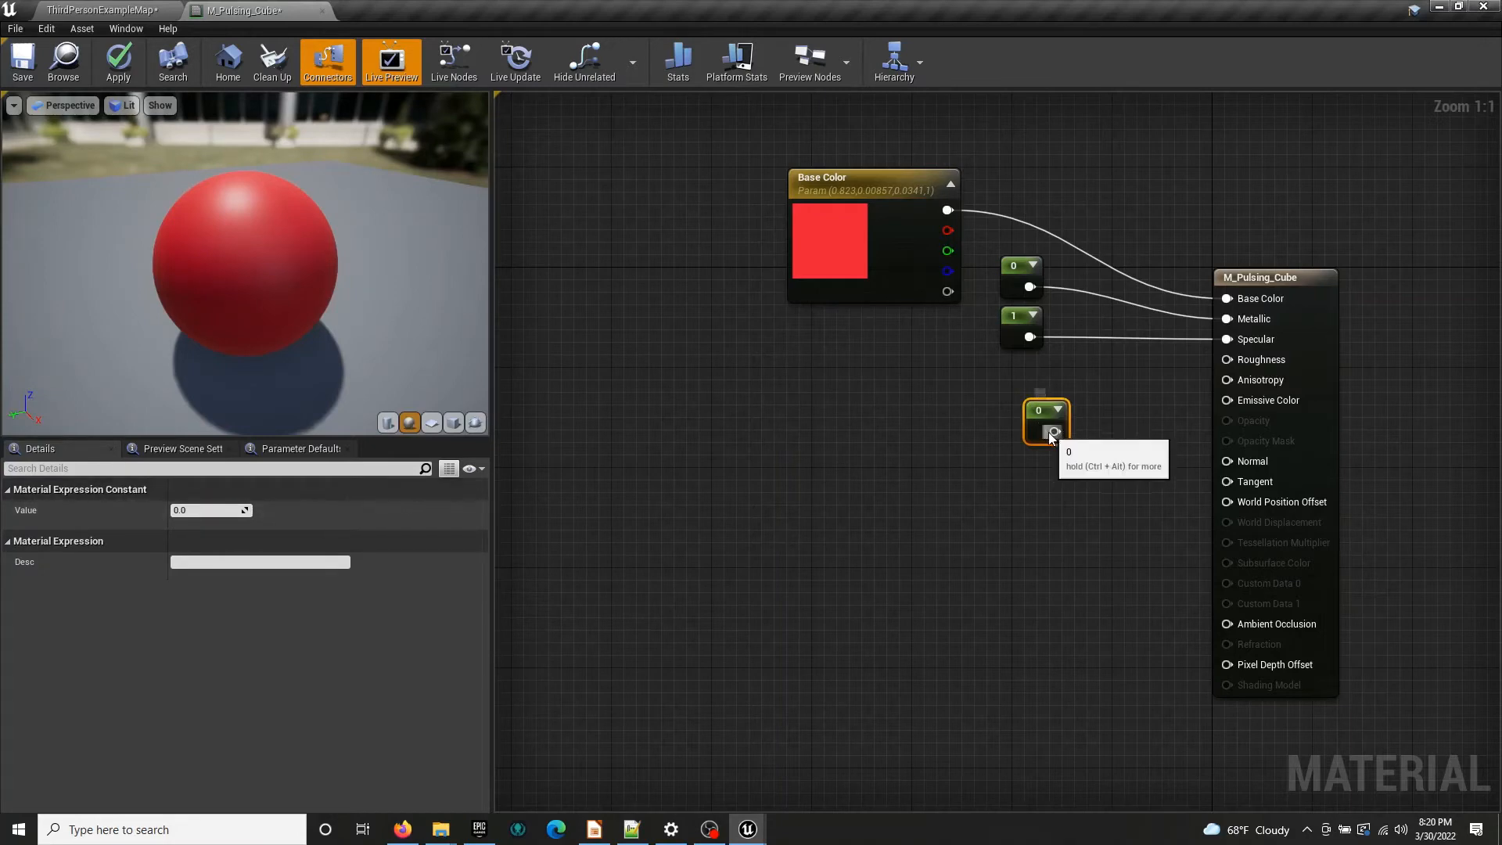
pyautogui.moveTo(1054, 431); pyautogui.dragTo(1192, 360)
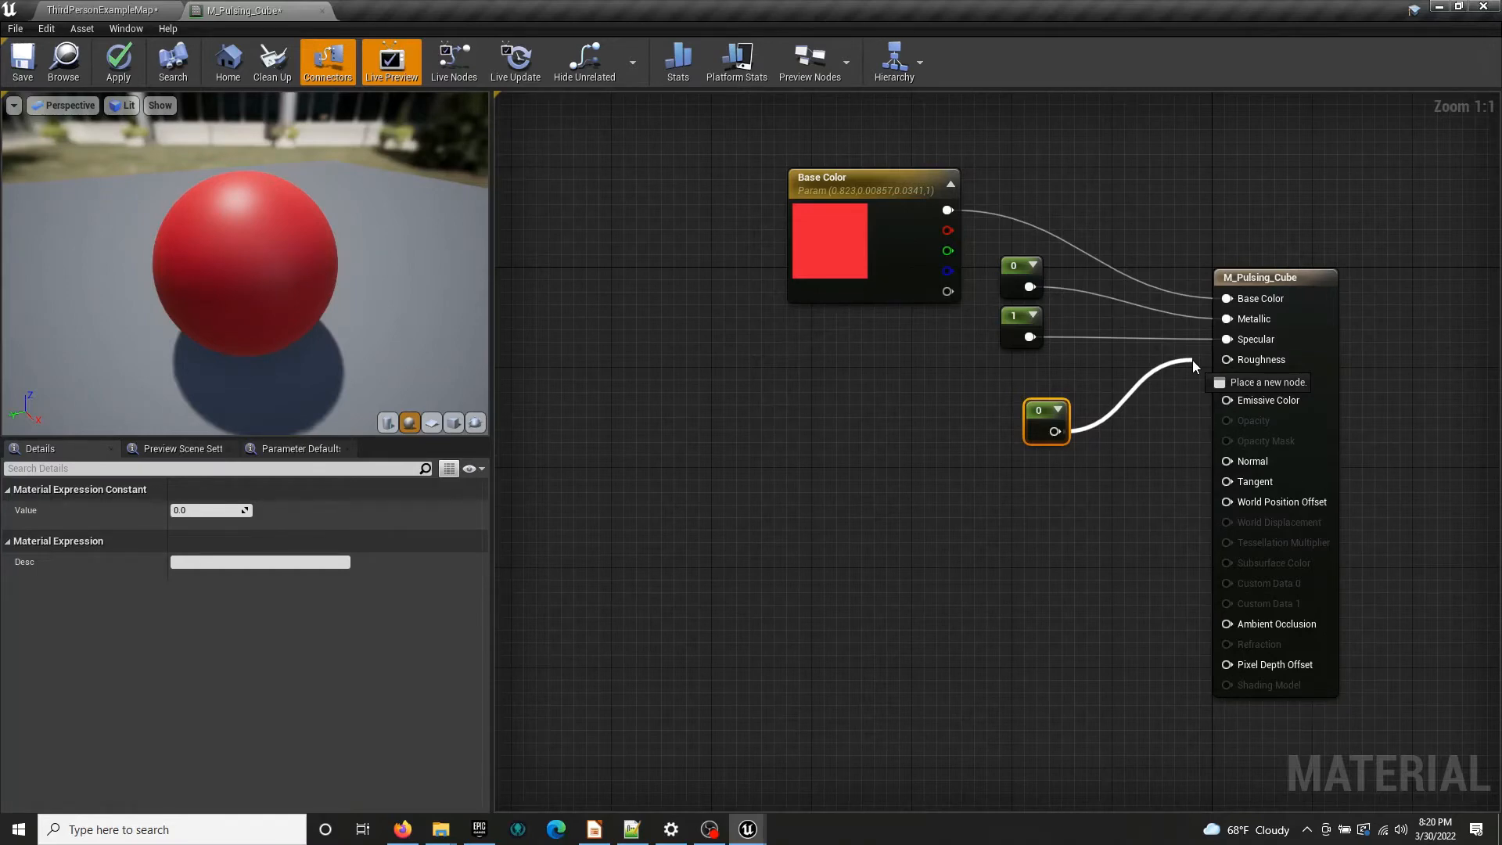
pyautogui.moveTo(1193, 360); pyautogui.dragTo(1224, 362)
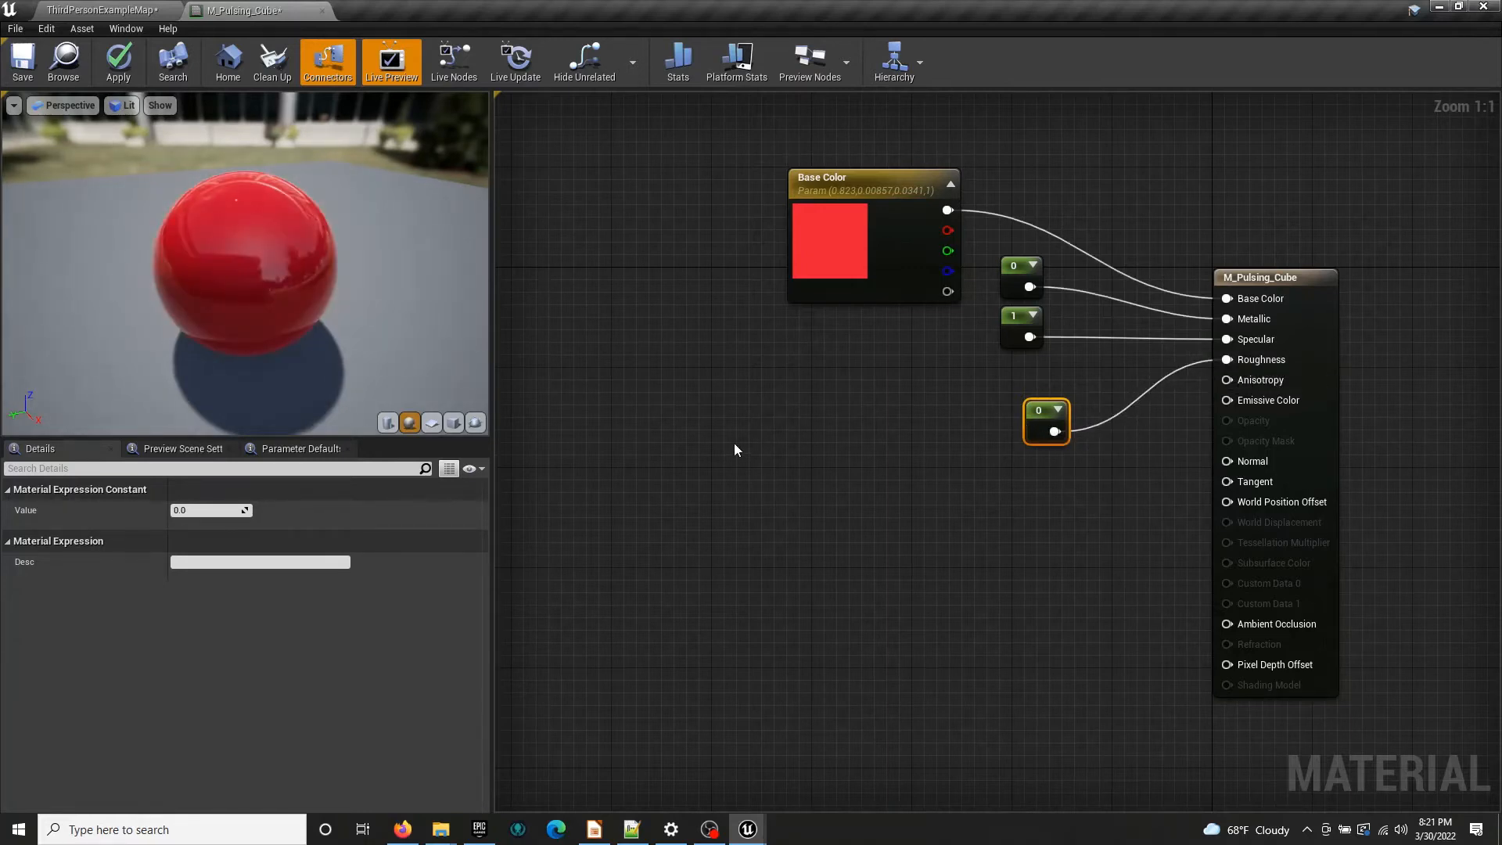
pyautogui.moveTo(1028, 405); pyautogui.dragTo(1008, 368)
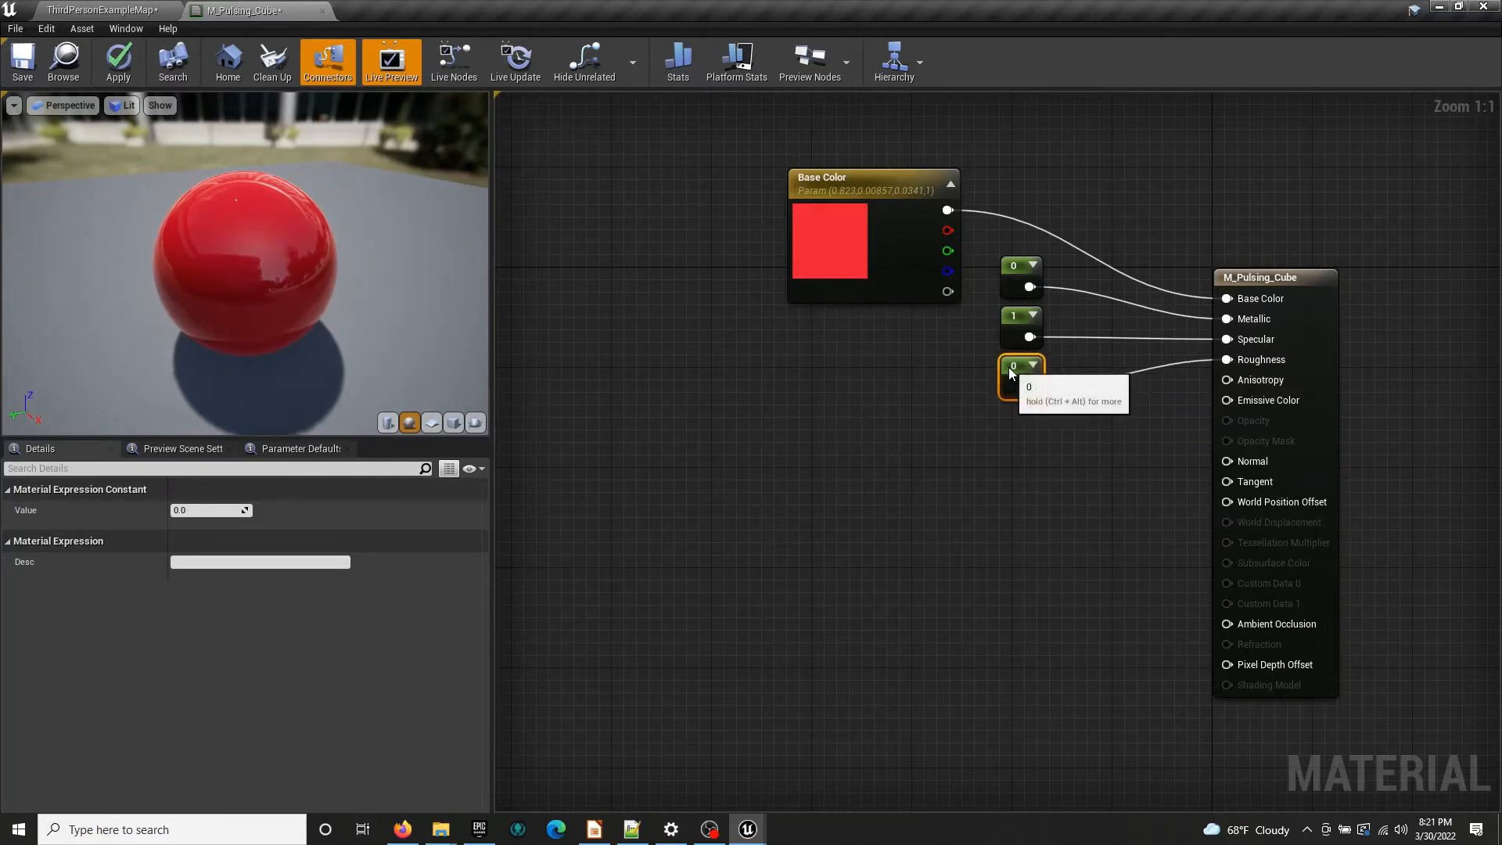
# Set the Roughness constant to 1, and move the node slightly lower beneath the Specular constant
pyautogui.click(188, 510)
pyautogui.write('1')
pyautogui.press('Return')
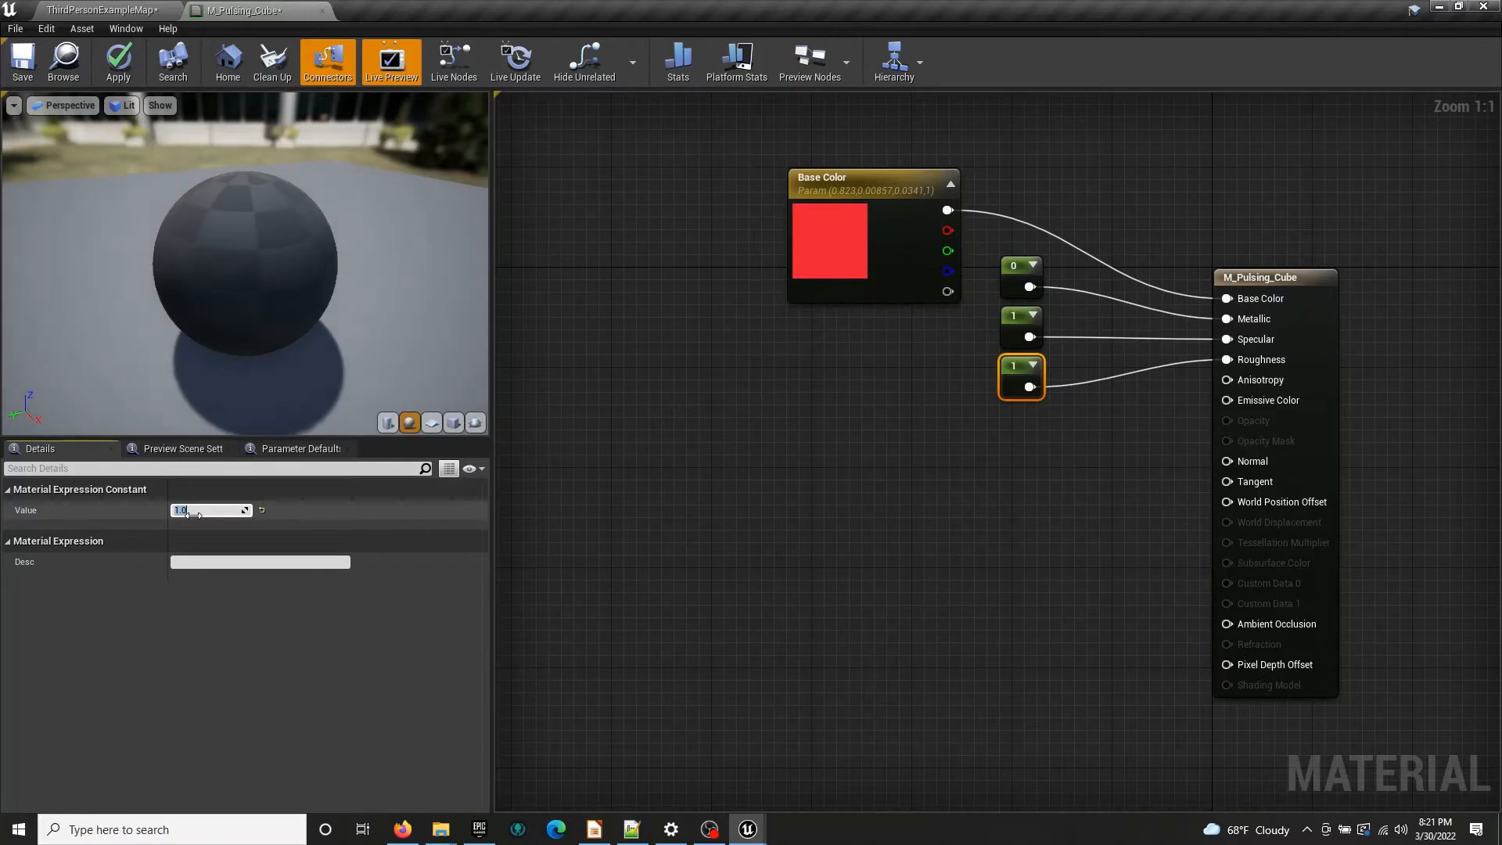
pyautogui.moveTo(338, 363)
pyautogui.mouseDown()
pyautogui.moveTo(313, 367)
pyautogui.moveTo(328, 380)
pyautogui.moveTo(331, 340)
pyautogui.mouseUp()
pyautogui.moveTo(1013, 375); pyautogui.dragTo(1012, 388)
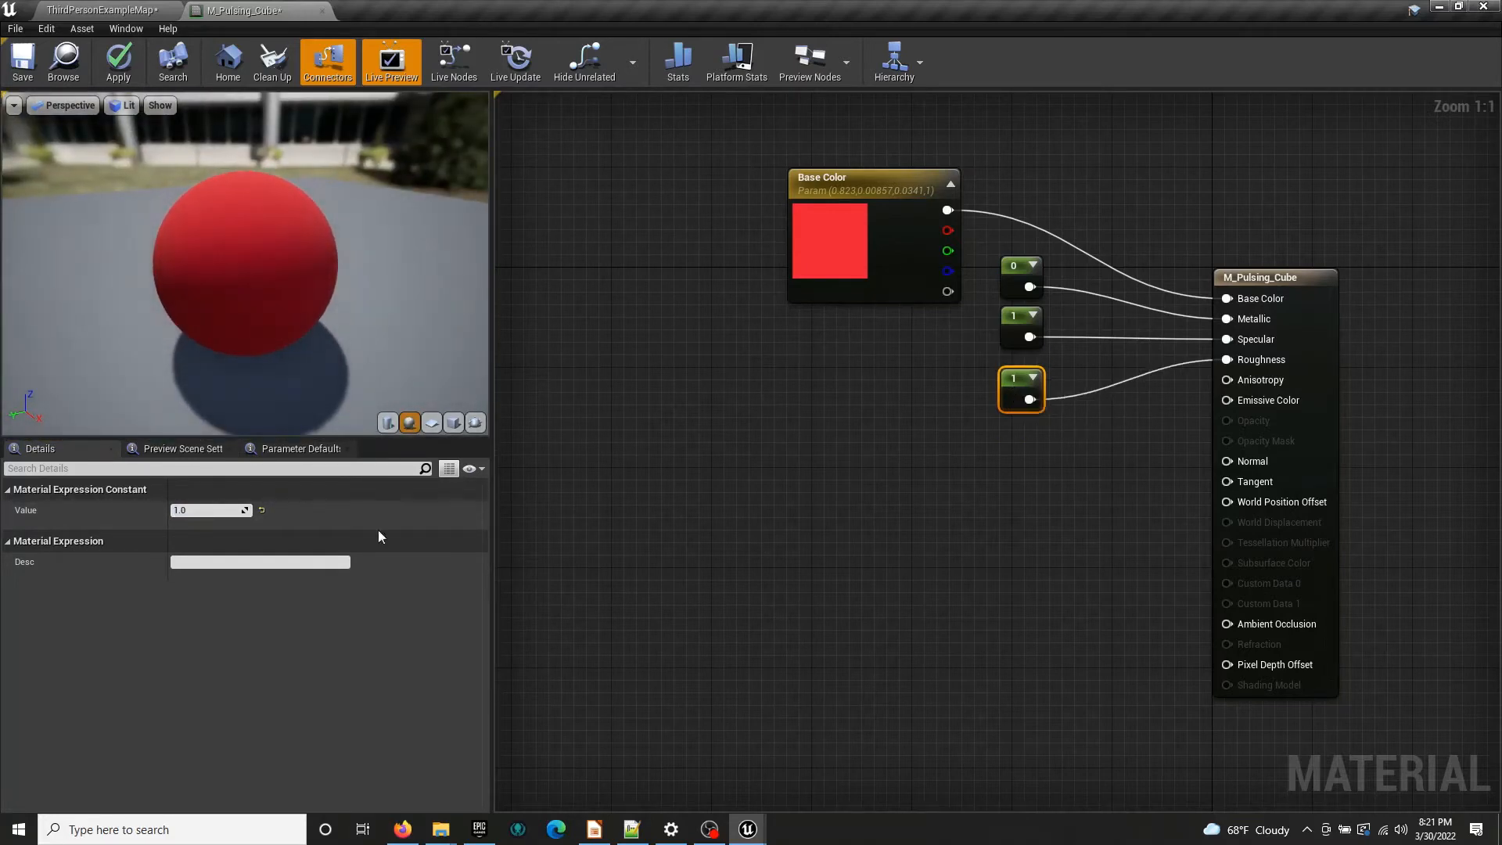
# Try a value of 0.5 for the Roughness constant
pyautogui.click(179, 514)
pyautogui.write('.5')
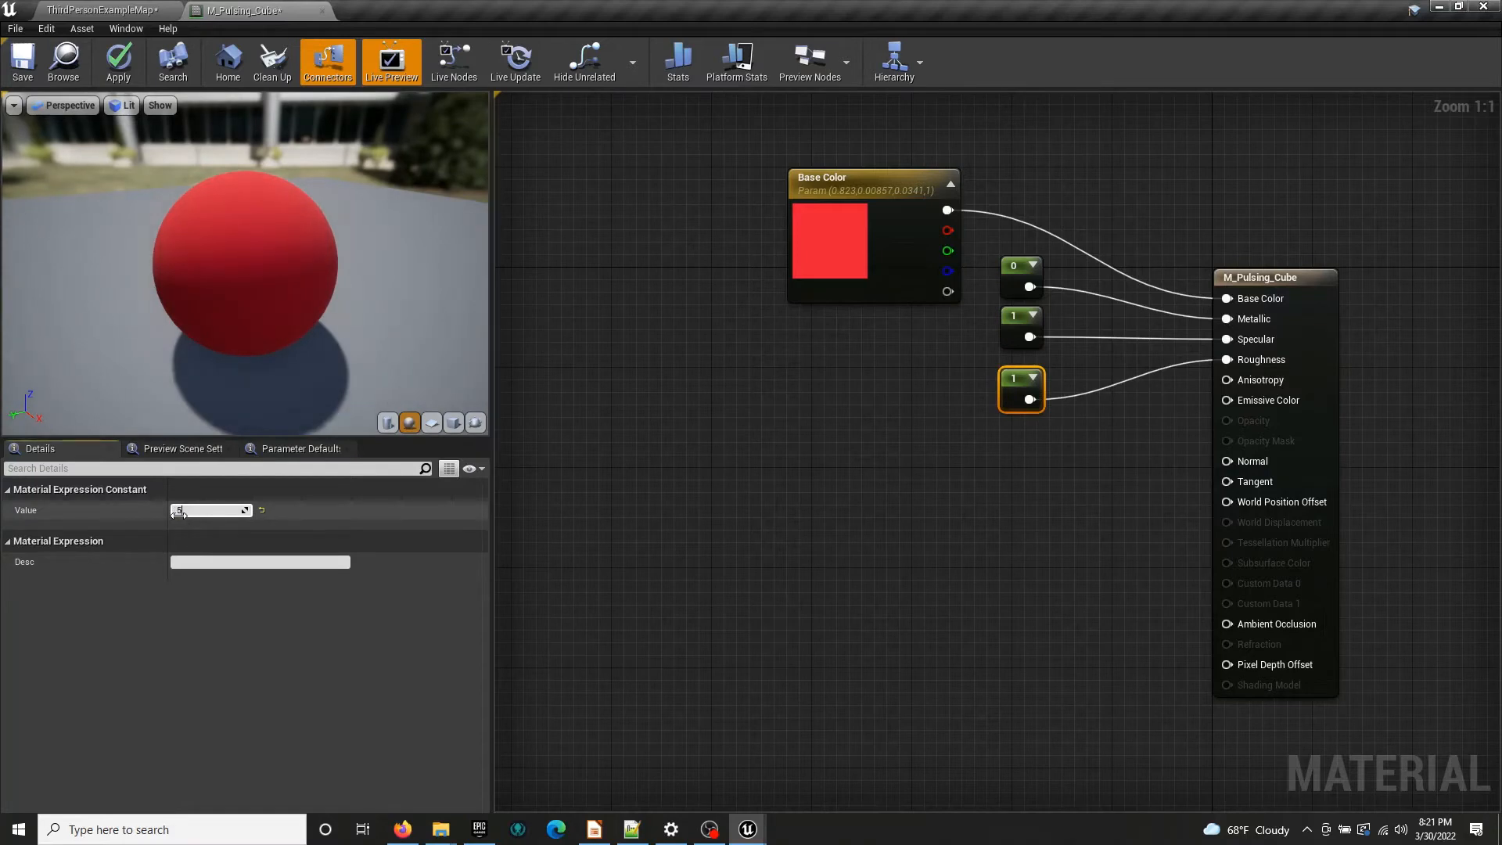
pyautogui.press('Return')
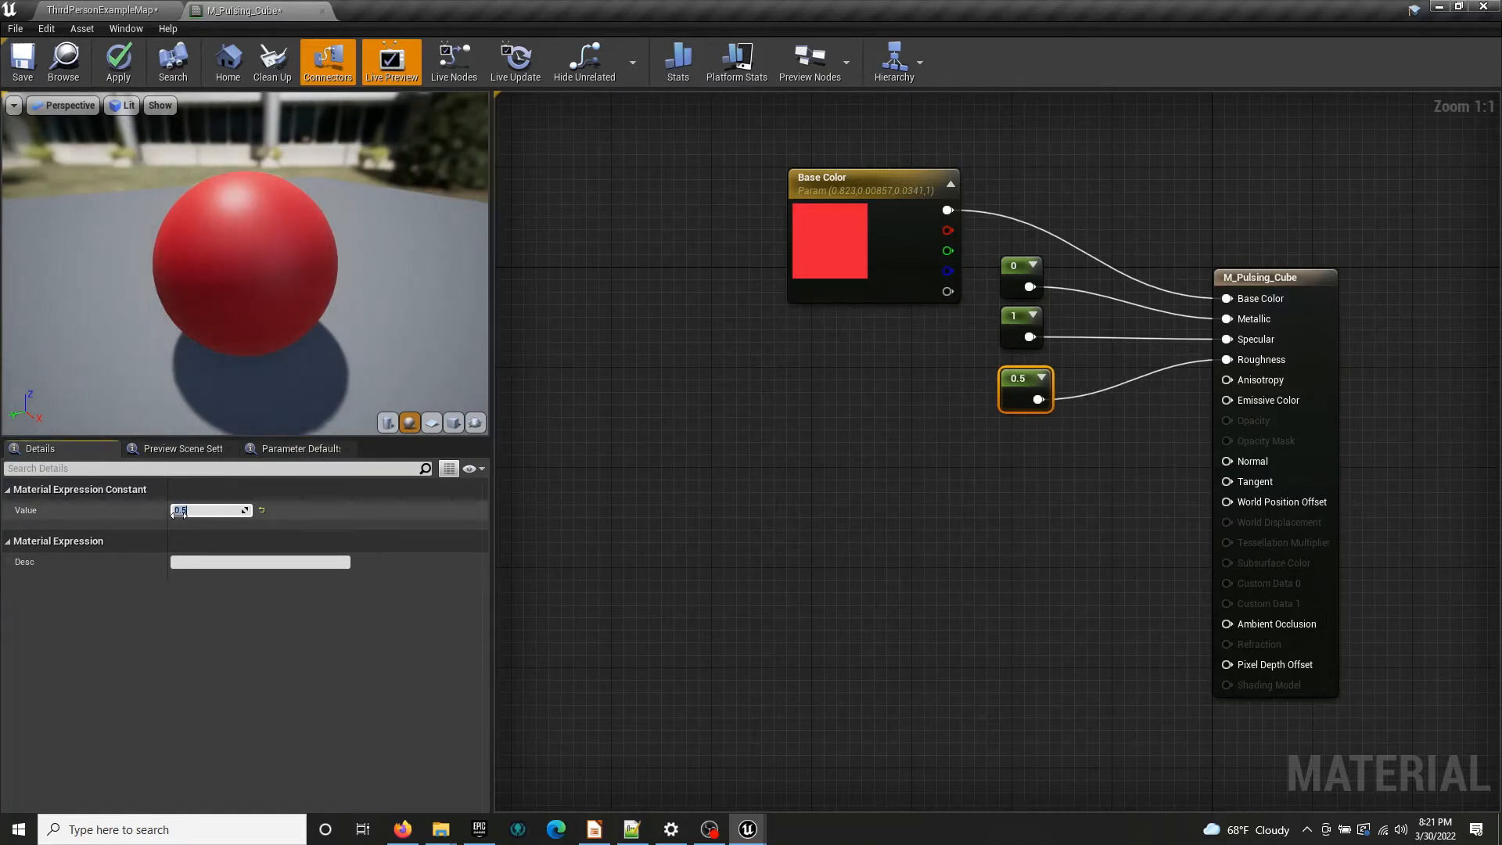
# Set the Roughness constant to 0.15 and inspect the sphere in the material preview
pyautogui.press('BackSpace')
pyautogui.write('0.15')
pyautogui.press('Return')
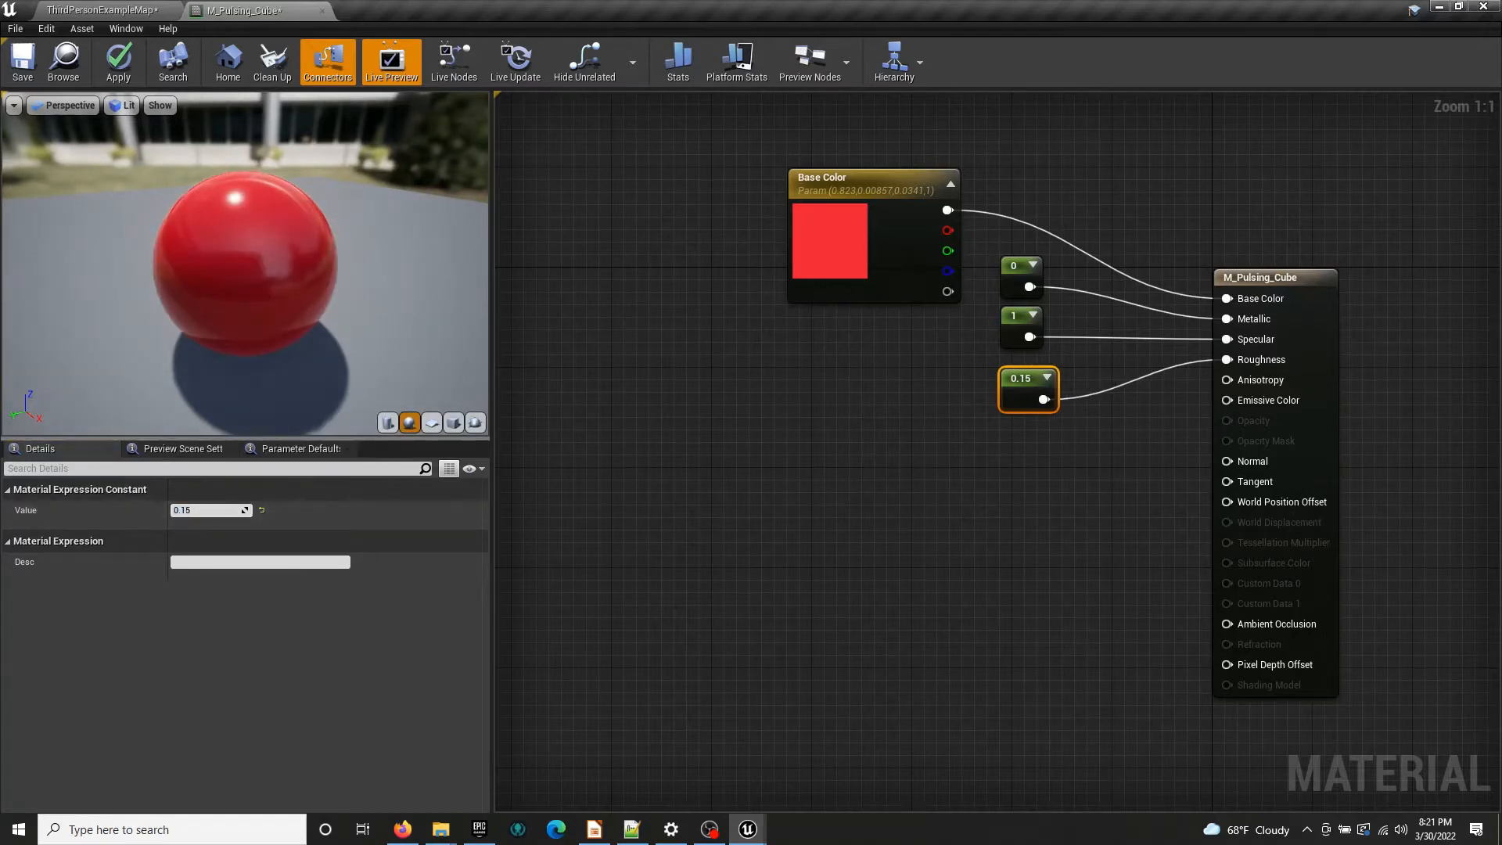
pyautogui.moveTo(181, 252)
pyautogui.mouseDown()
pyautogui.moveTo(188, 285)
pyautogui.moveTo(182, 252)
pyautogui.mouseUp()
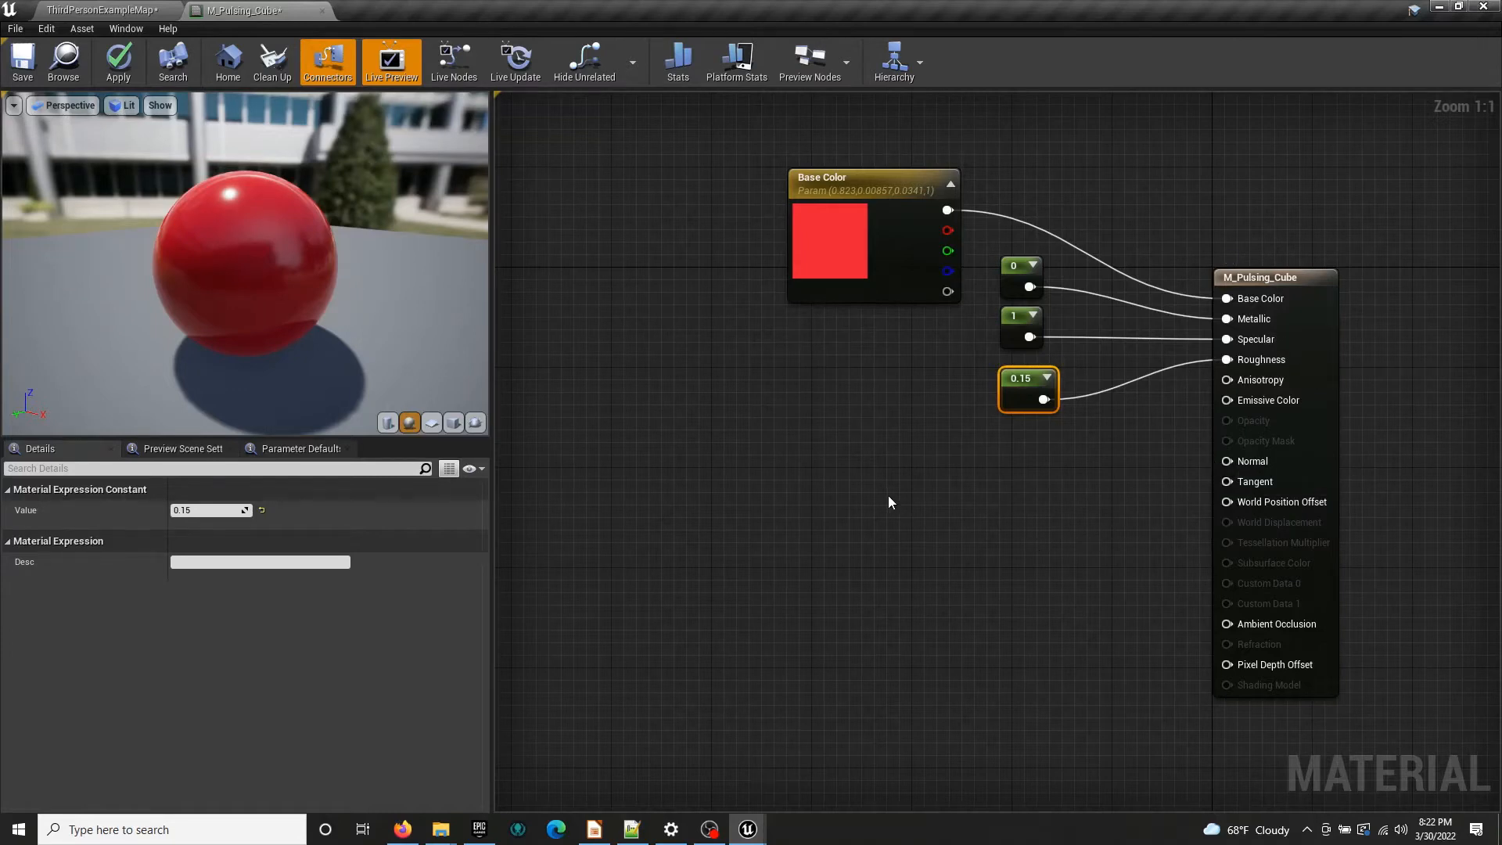
# Add a Constant3Vector node below the Base Color parameter and set its blue channel to 1
pyautogui.click(832, 540)
pyautogui.click(815, 526)
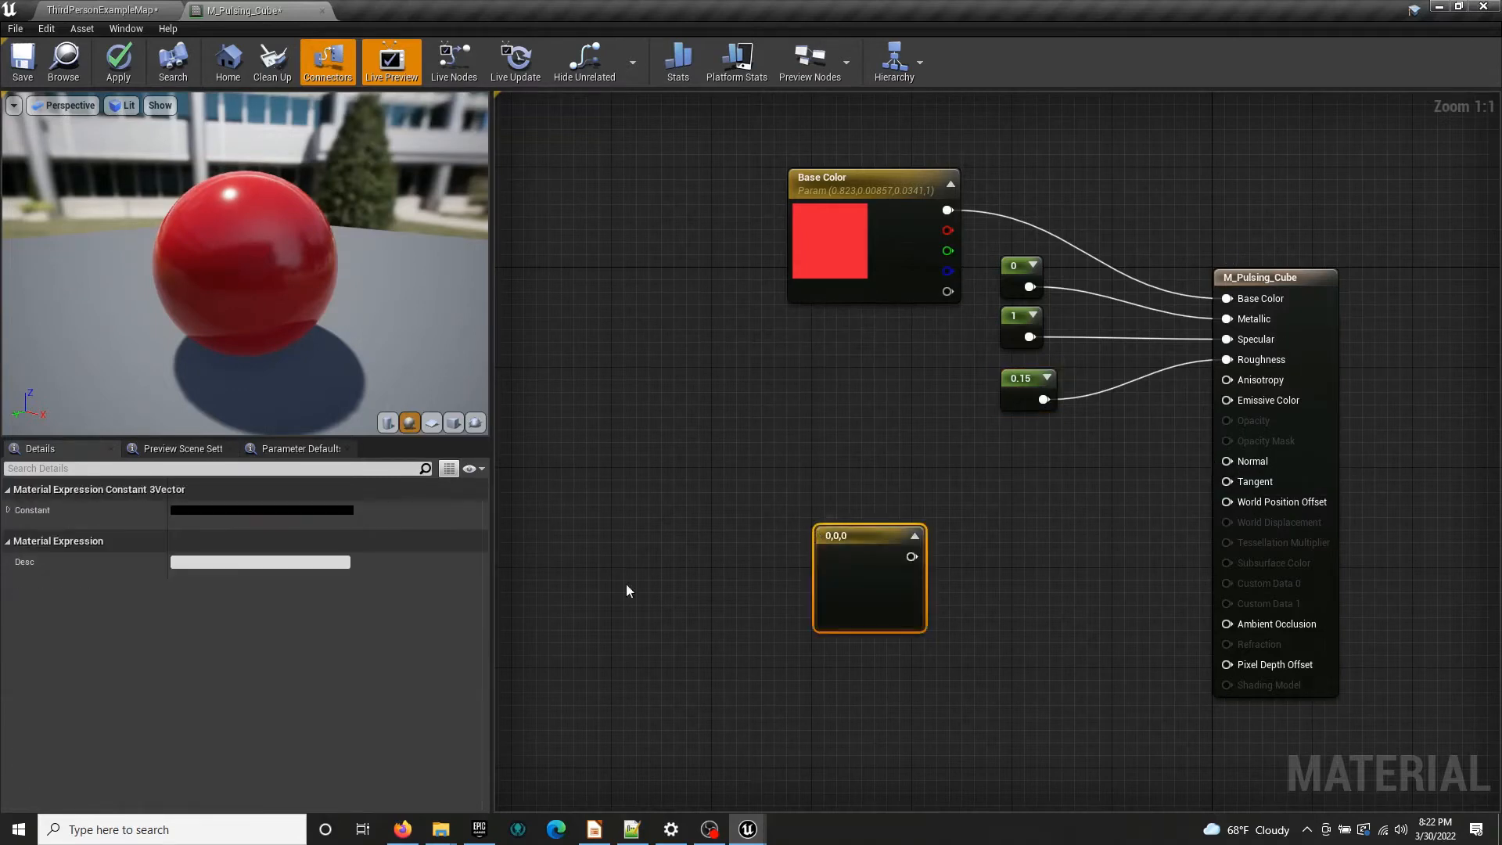
pyautogui.click(295, 510)
pyautogui.click(417, 693)
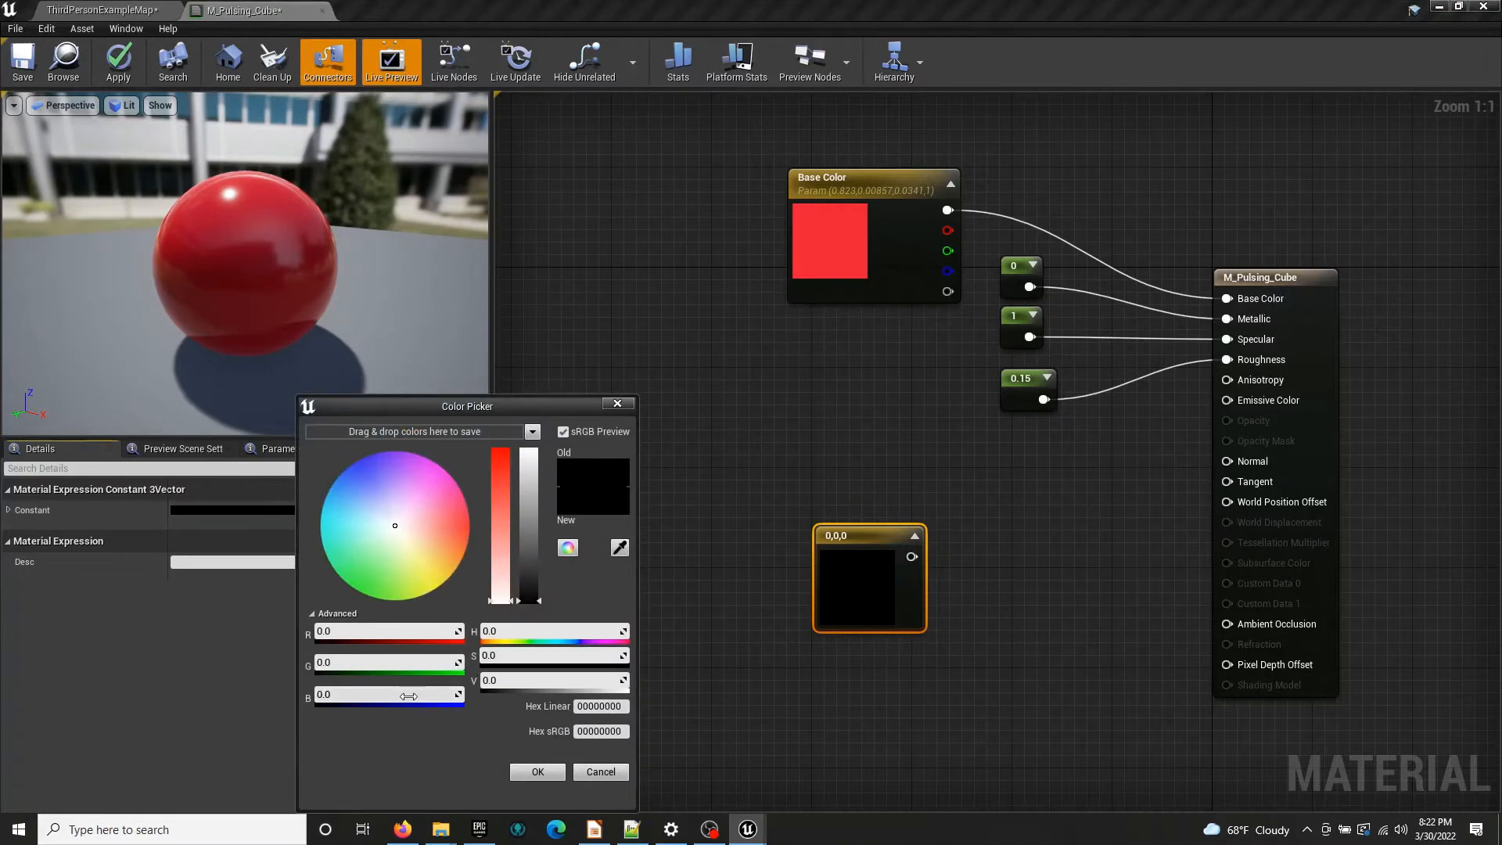
pyautogui.write('1')
pyautogui.press('Return')
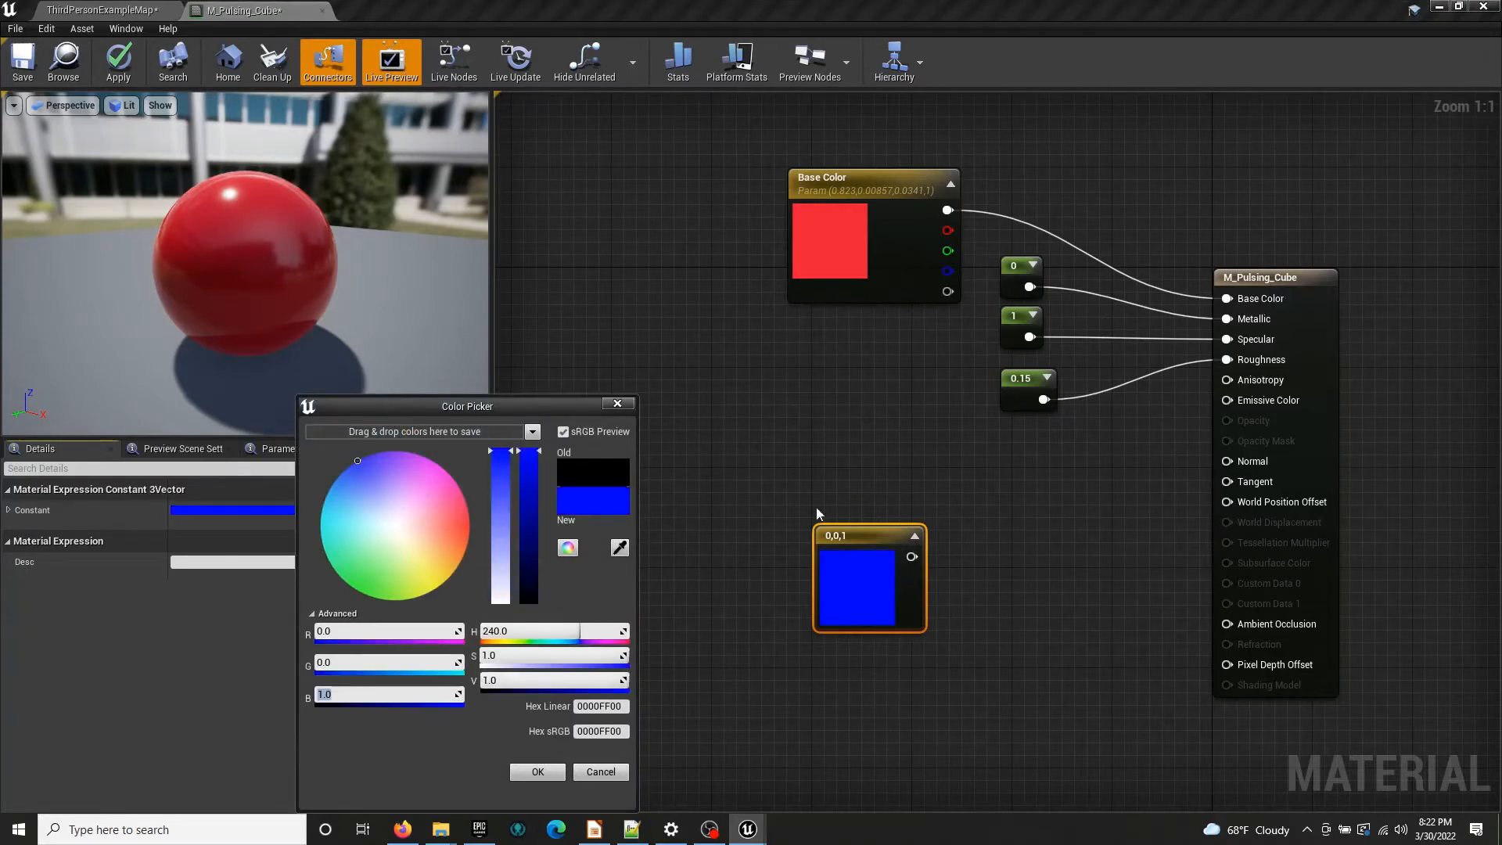
pyautogui.click(871, 415)
# Move the blue Constant3Vector closer to the material node and connect it to the Normal input
pyautogui.moveTo(878, 542); pyautogui.dragTo(876, 472)
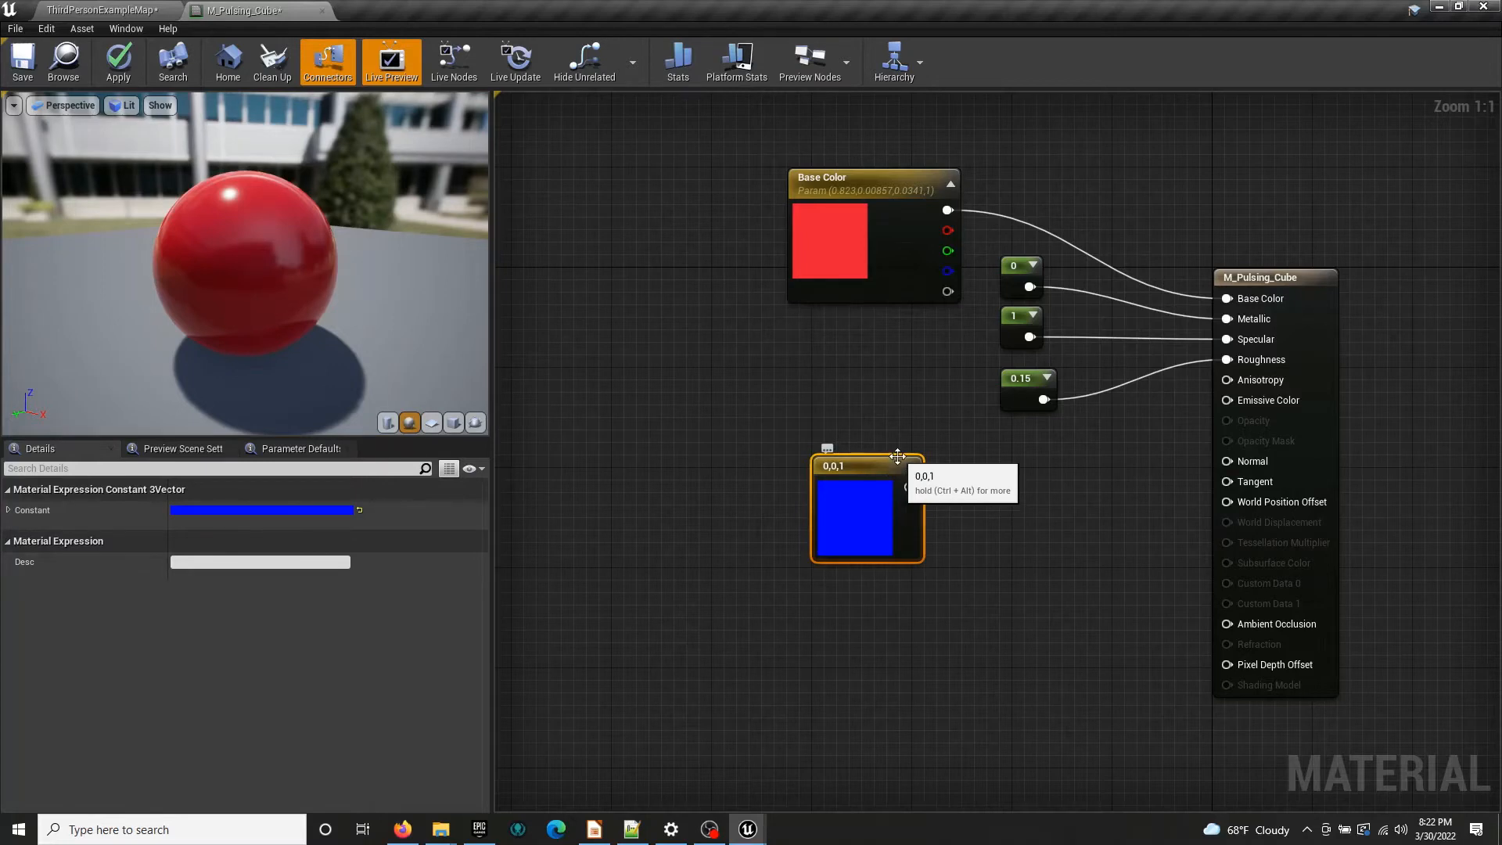
pyautogui.moveTo(866, 465); pyautogui.dragTo(903, 463)
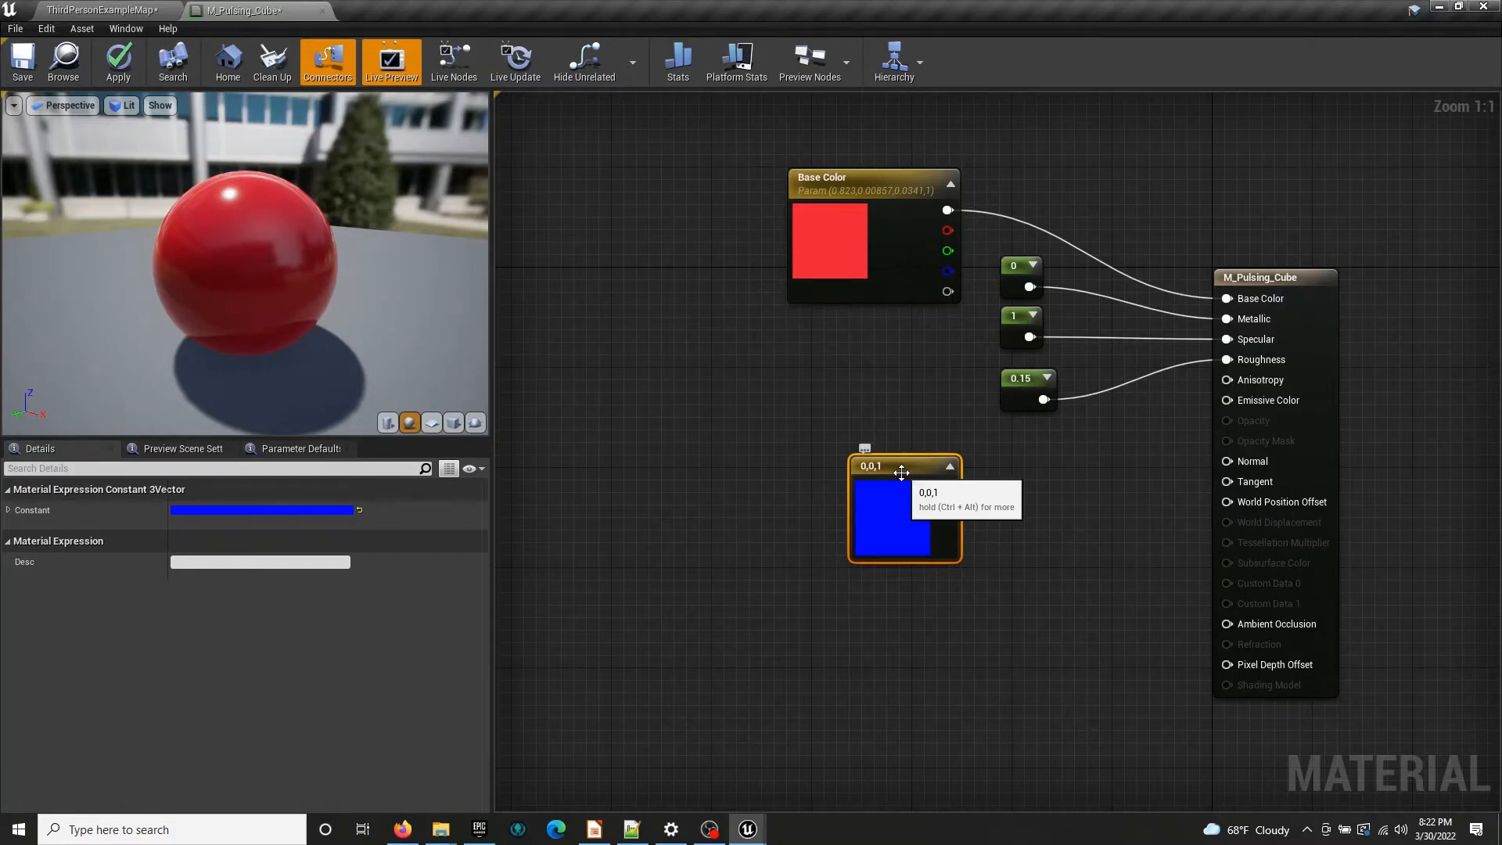
pyautogui.moveTo(947, 486); pyautogui.dragTo(1244, 463)
pyautogui.moveTo(895, 518); pyautogui.dragTo(939, 506)
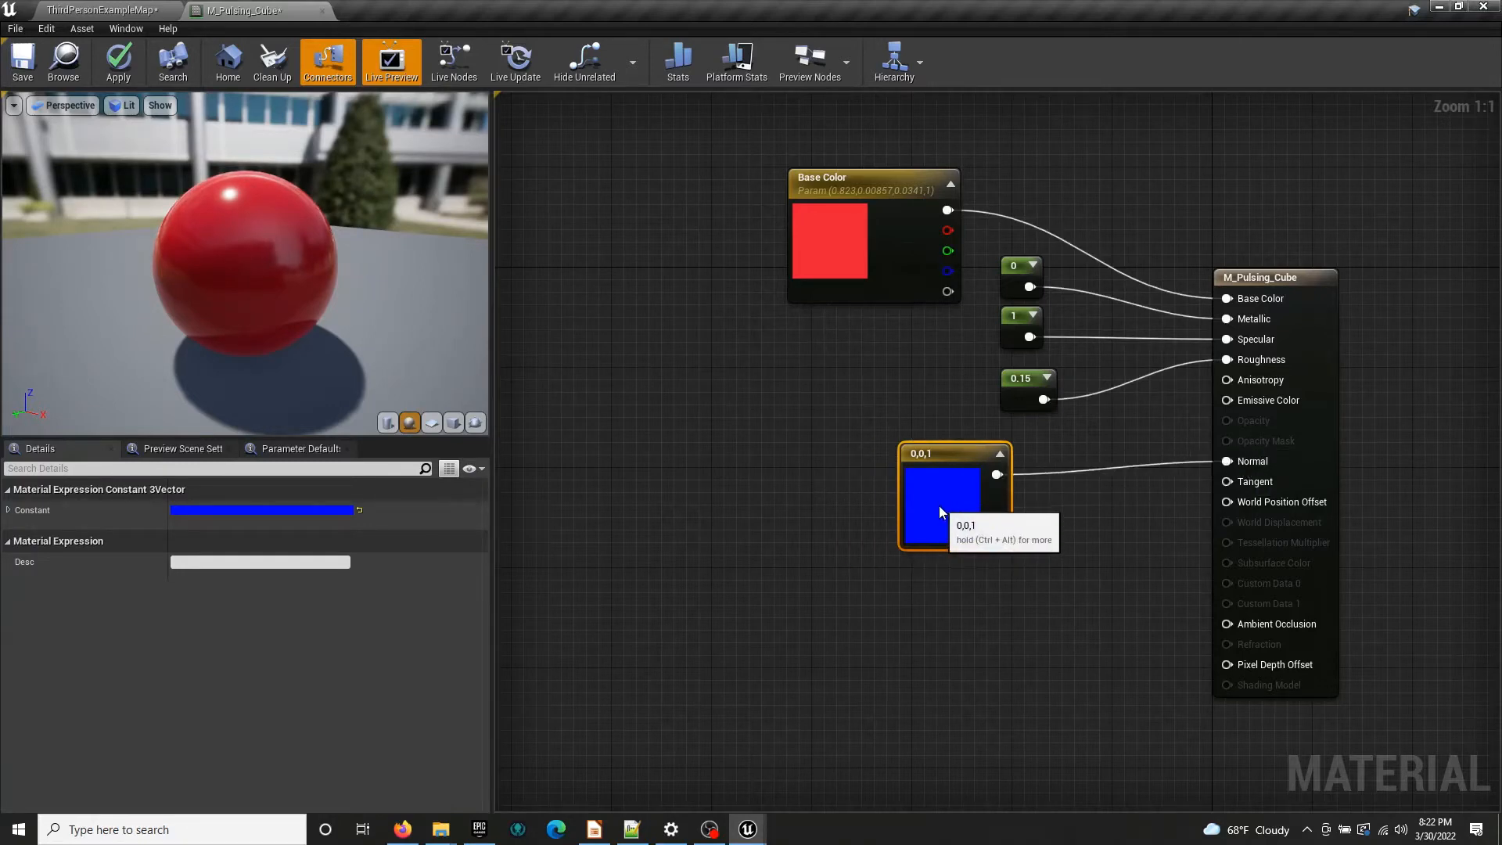
pyautogui.moveTo(82, 252)
pyautogui.mouseDown()
pyautogui.moveTo(88, 305)
pyautogui.moveTo(91, 238)
pyautogui.mouseUp()
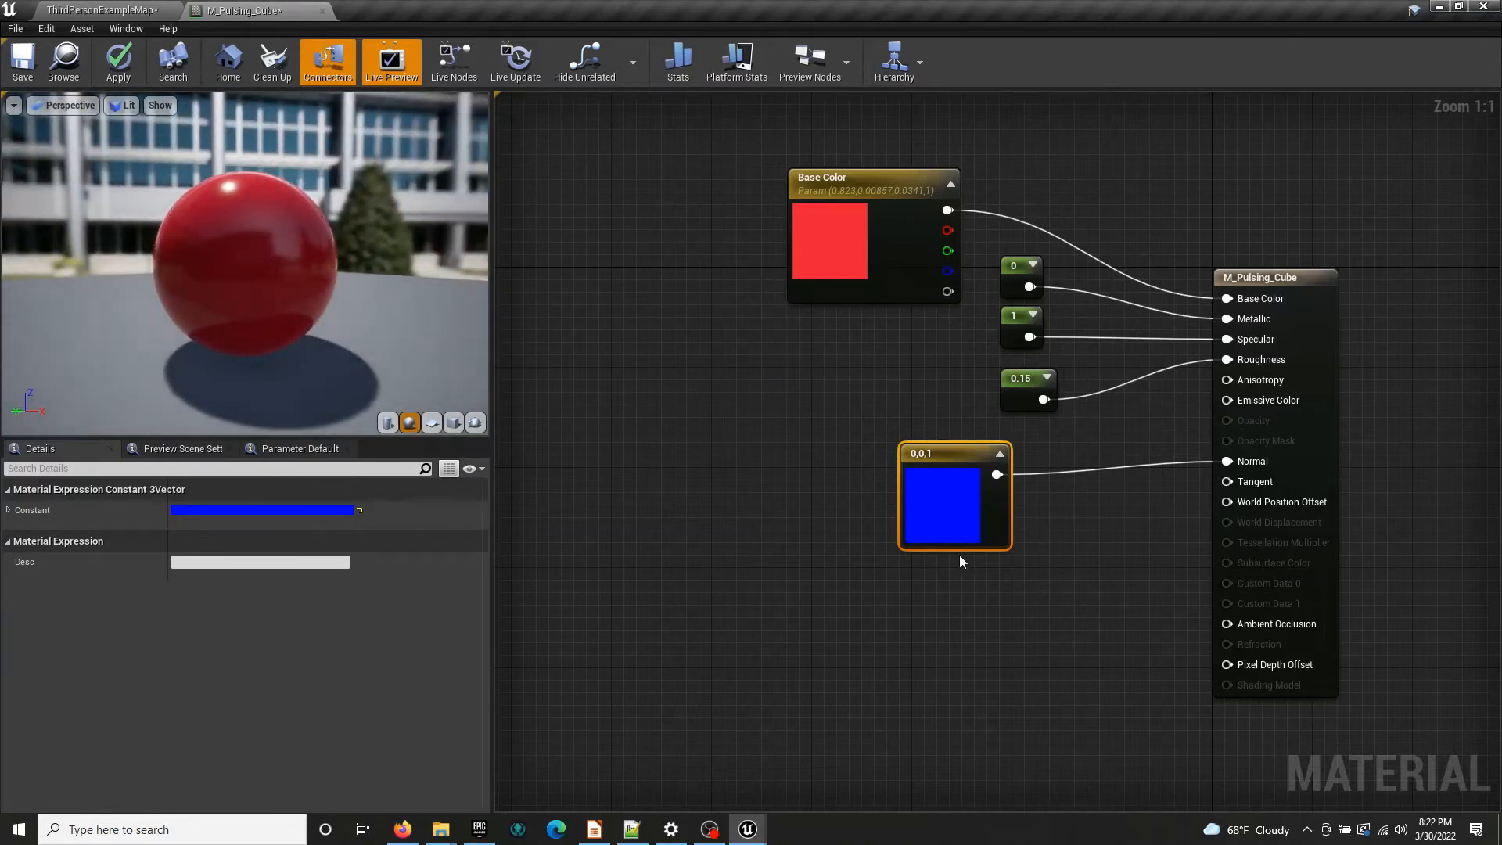
# Break the Constant3Vector's link to the Normal input and delete the node
pyautogui.keyDown('alt'); pyautogui.click(997, 474); pyautogui.keyUp('alt')
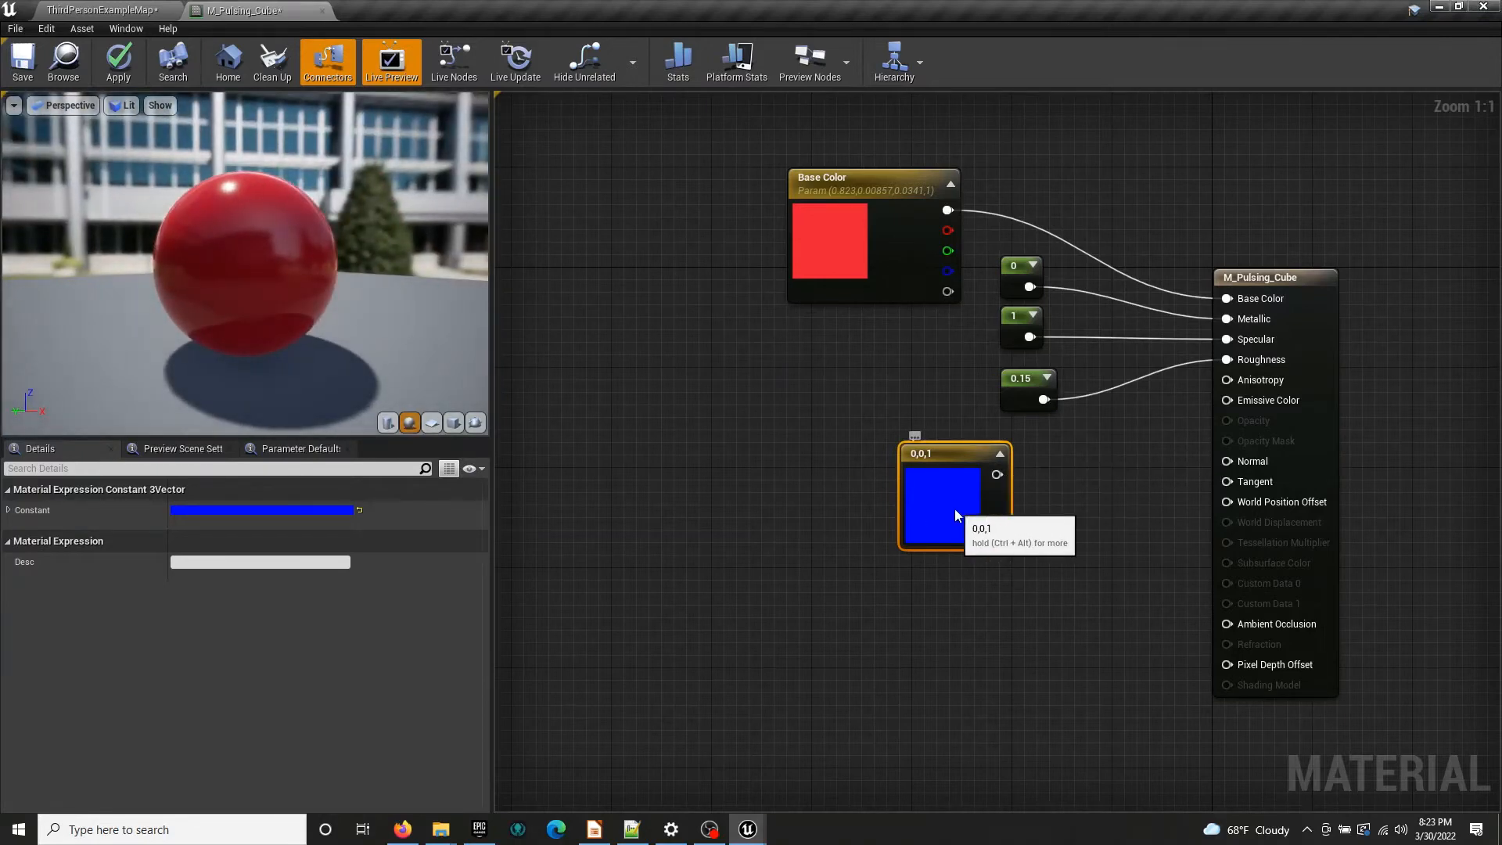
pyautogui.moveTo(957, 515); pyautogui.dragTo(918, 516)
pyautogui.press('Delete')
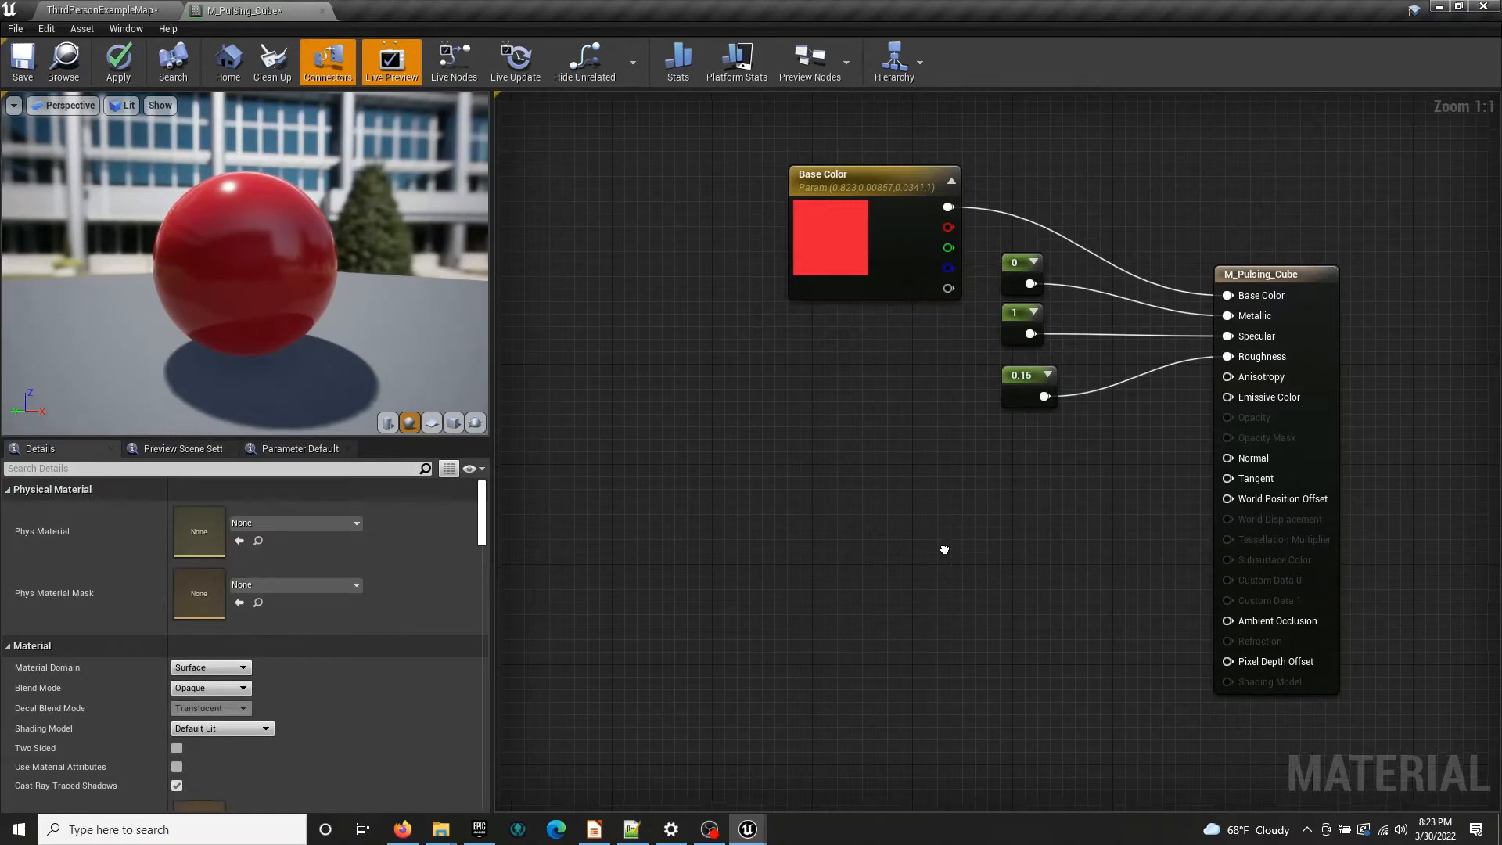
# Move the Base Color parameter well away from the material node, and shift the three constants together to free up graph space
pyautogui.moveTo(946, 547); pyautogui.dragTo(958, 482, button='right')
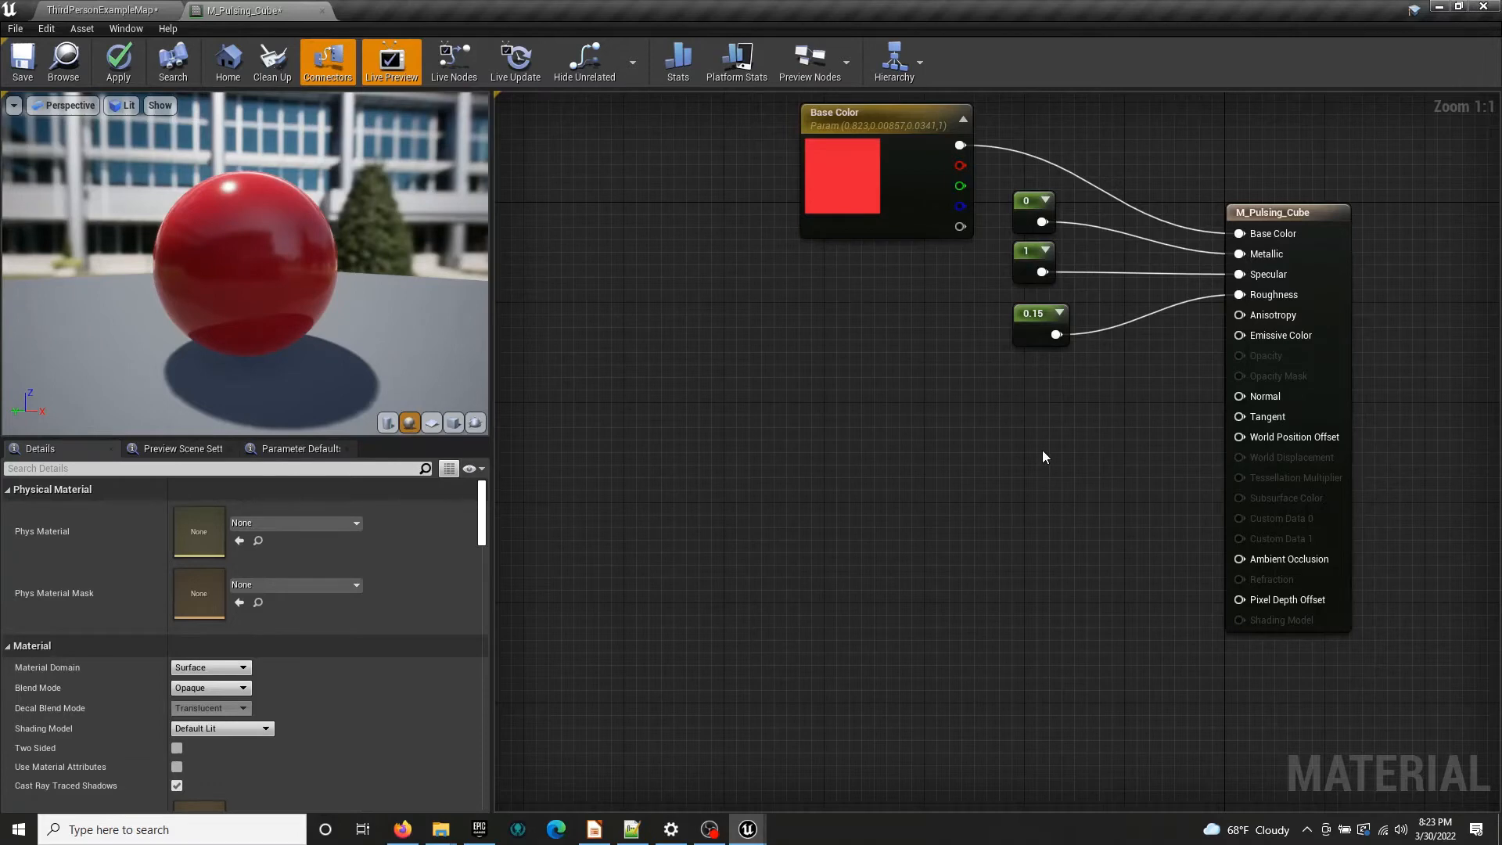
pyautogui.click(895, 216)
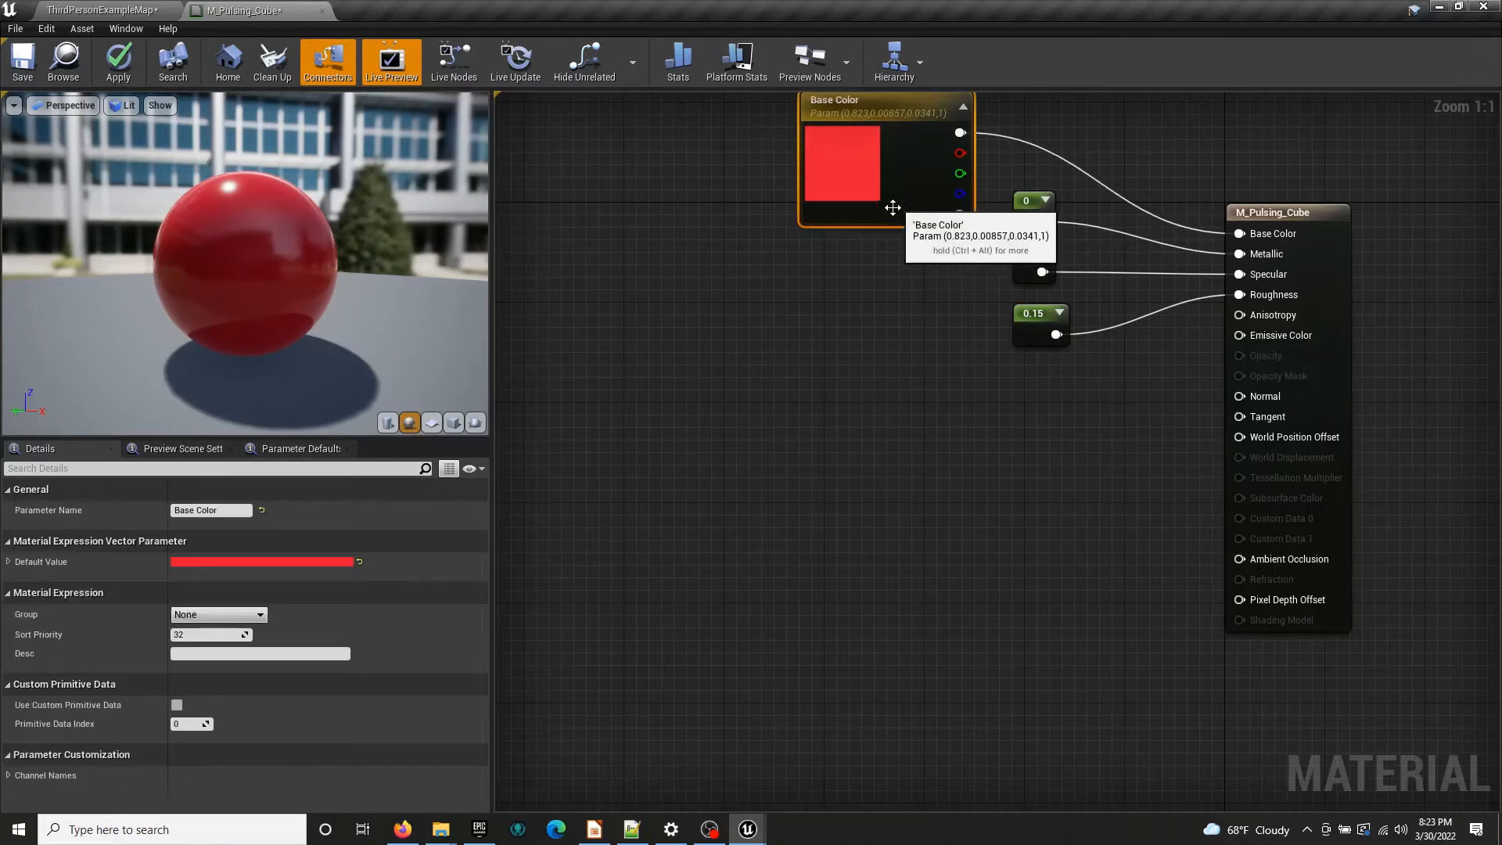
pyautogui.moveTo(855, 476); pyautogui.dragTo(935, 448, button='right')
pyautogui.moveTo(805, 205); pyautogui.dragTo(591, 118)
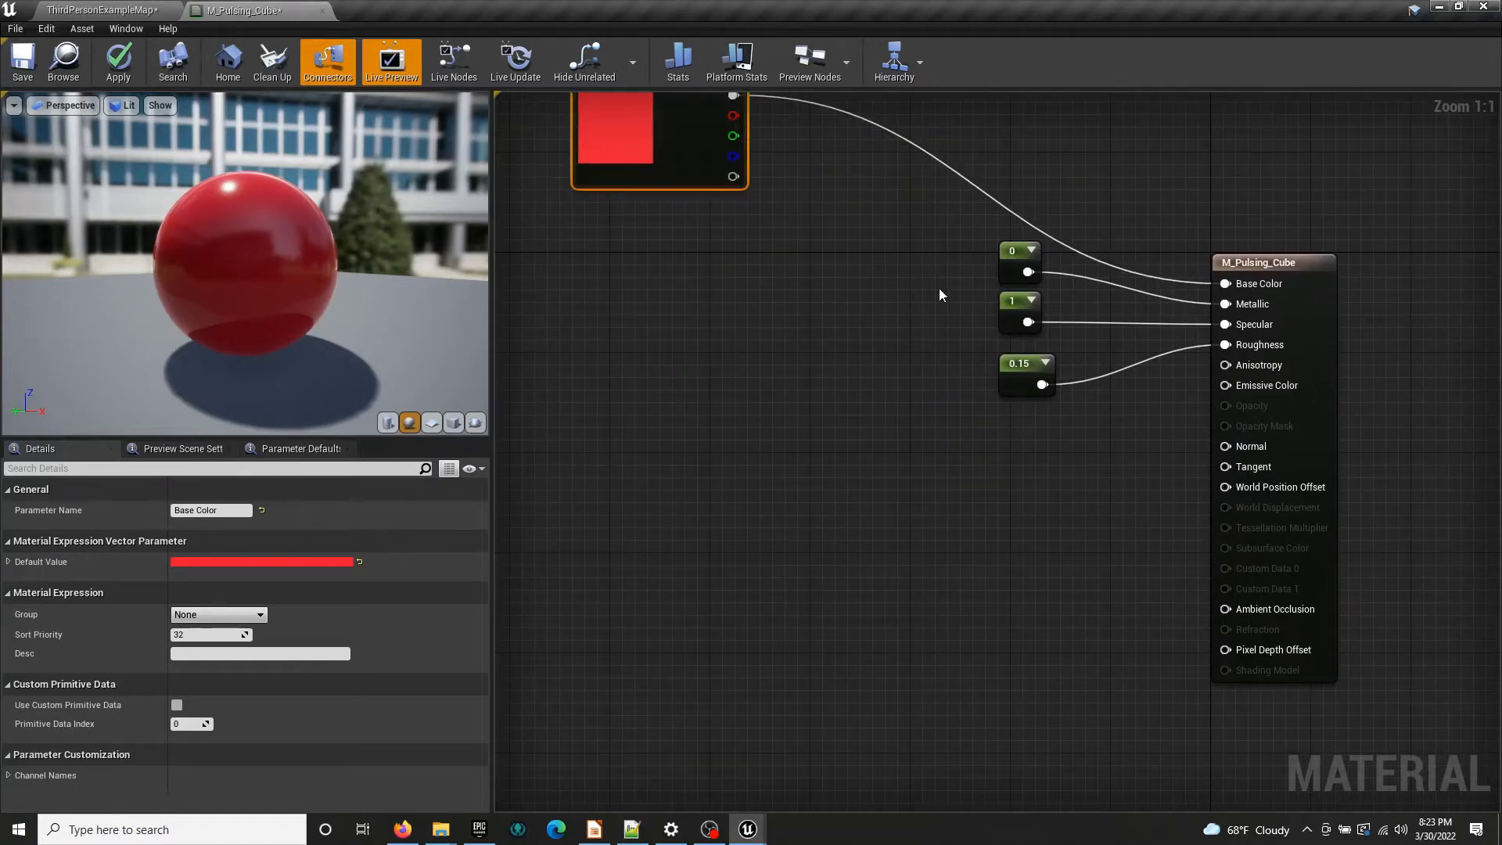
pyautogui.moveTo(946, 227); pyautogui.dragTo(1003, 425)
pyautogui.moveTo(612, 142); pyautogui.dragTo(586, 182)
pyautogui.click(668, 354)
pyautogui.moveTo(682, 372); pyautogui.dragTo(746, 325, button='right')
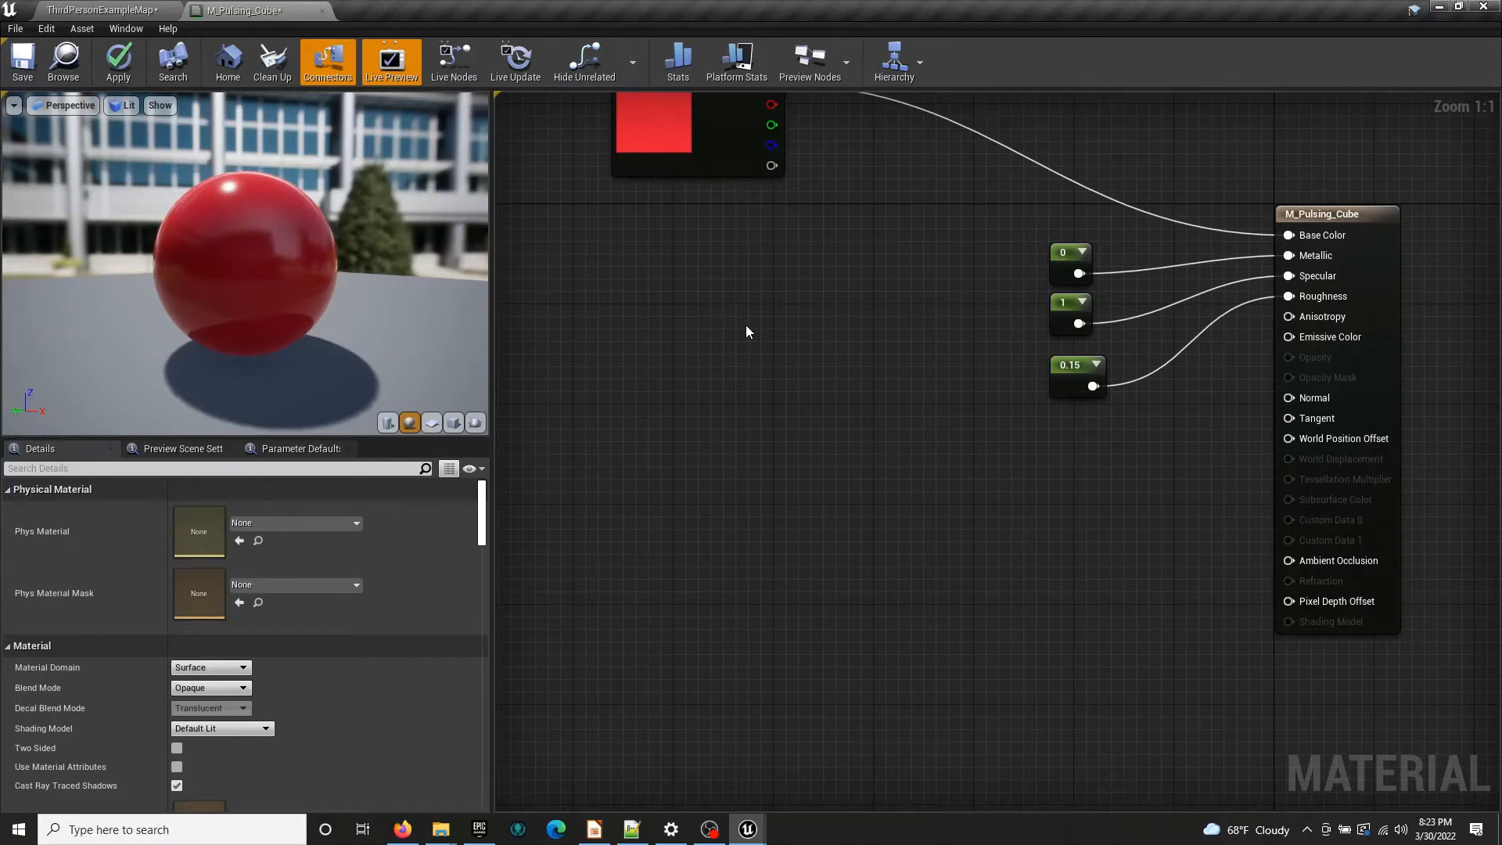
# Add a Lerp node between the Base Color parameter and the constants, moving the parameter further away from it
pyautogui.click(745, 326)
pyautogui.moveTo(793, 308); pyautogui.dragTo(861, 188)
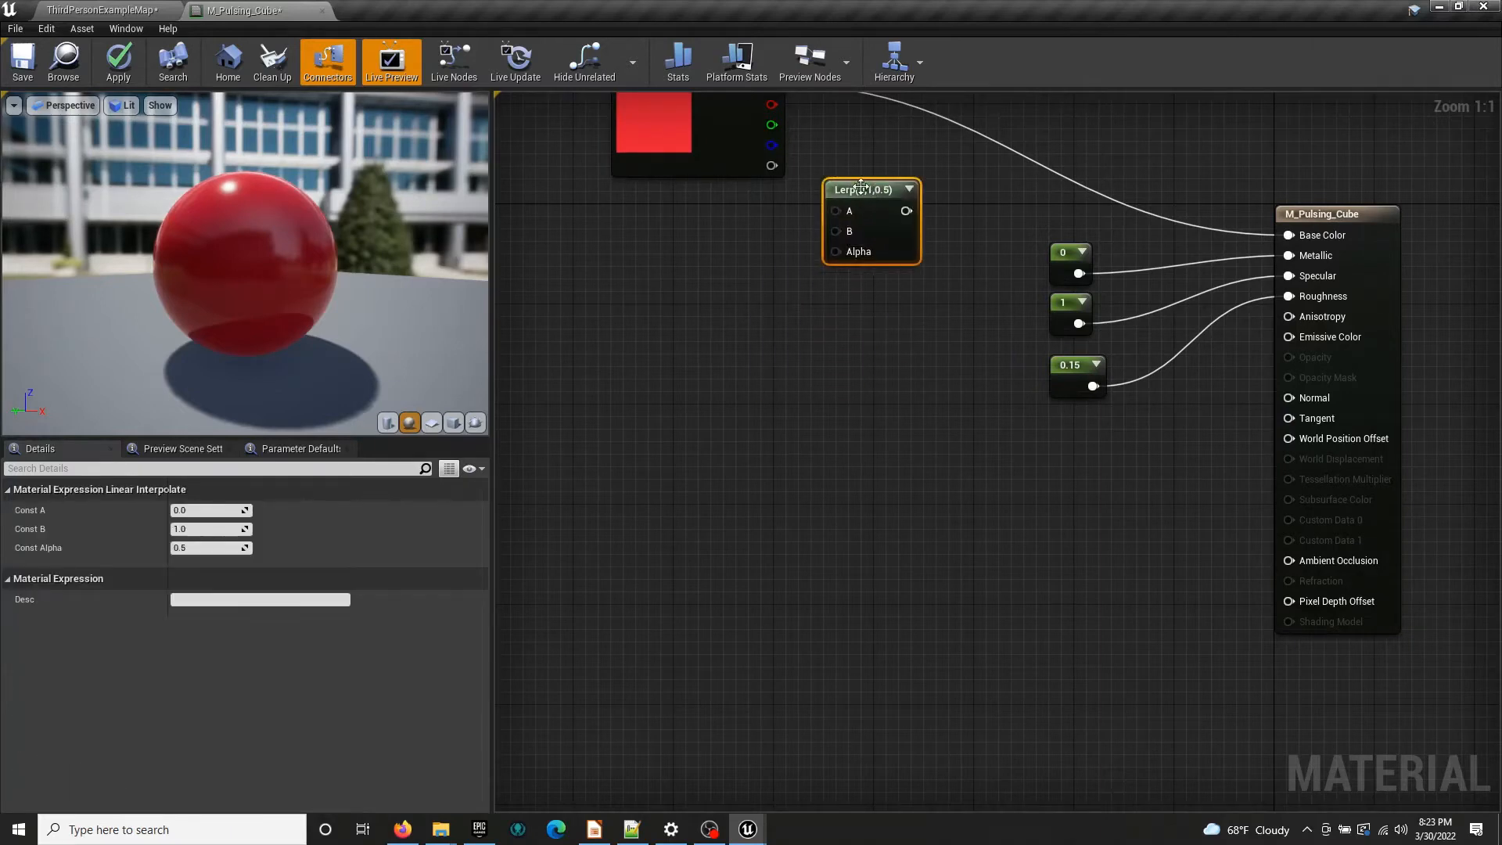
pyautogui.moveTo(657, 116); pyautogui.dragTo(618, 133)
# Add a Fresnel node, place it beneath the Base Color parameter, and adjust the parameter's position above it
pyautogui.moveTo(805, 454); pyautogui.dragTo(795, 458, button='right')
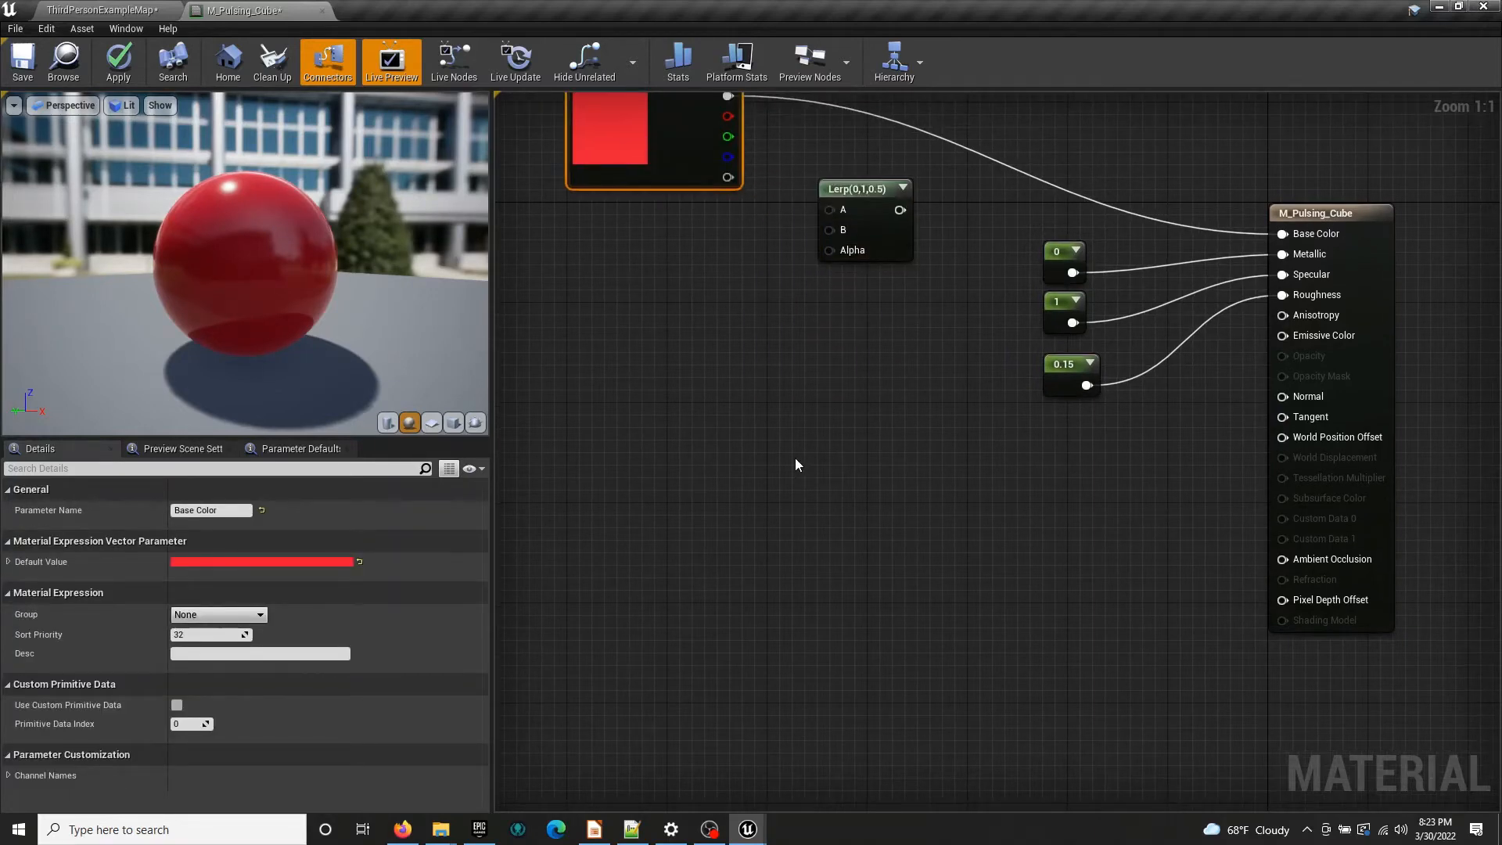
pyautogui.rightClick(795, 458)
pyautogui.write('fresnel')
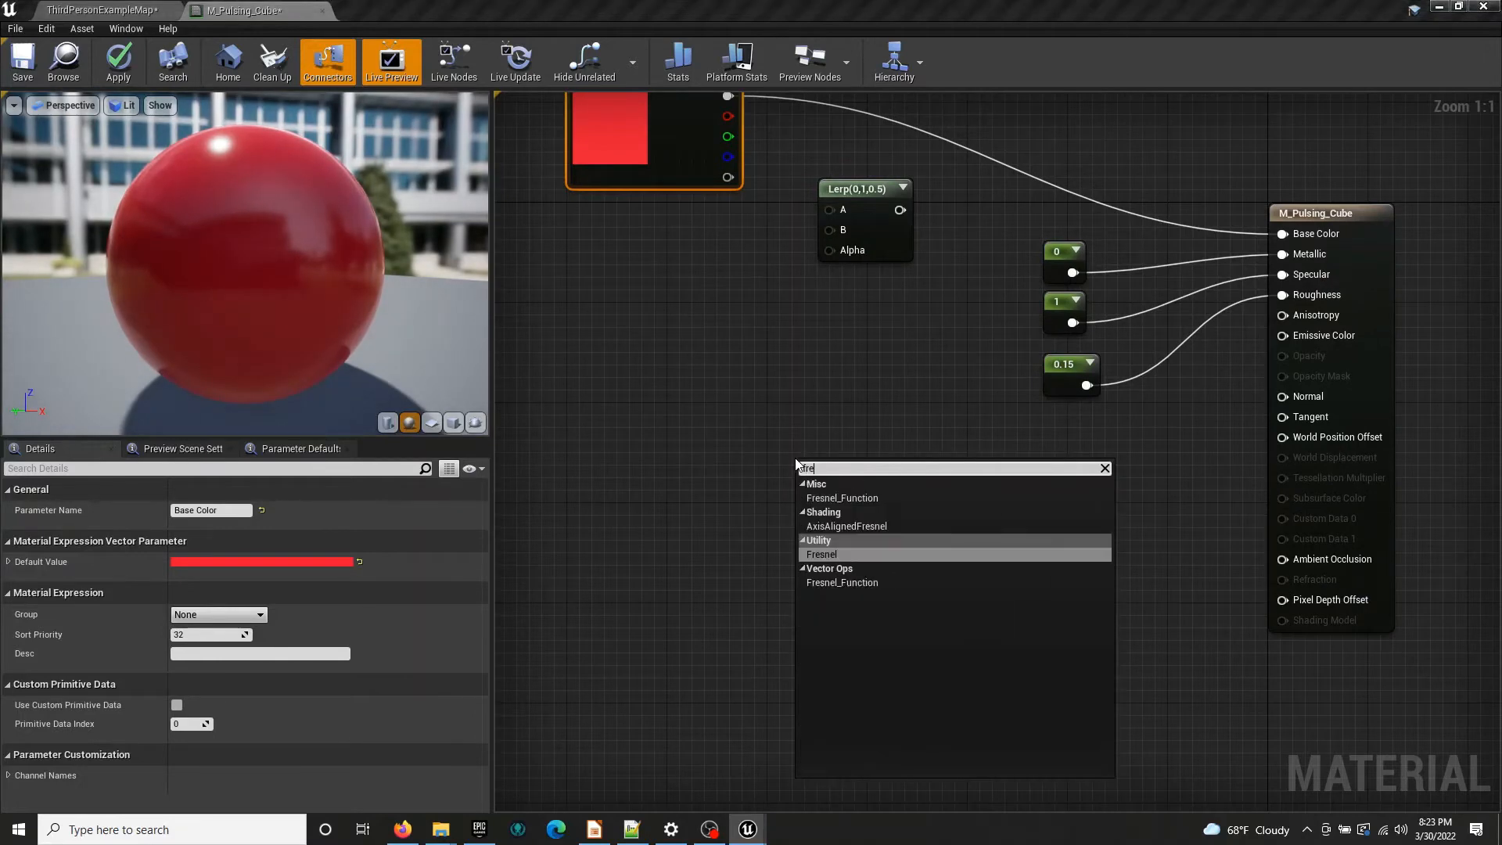
pyautogui.press('Return')
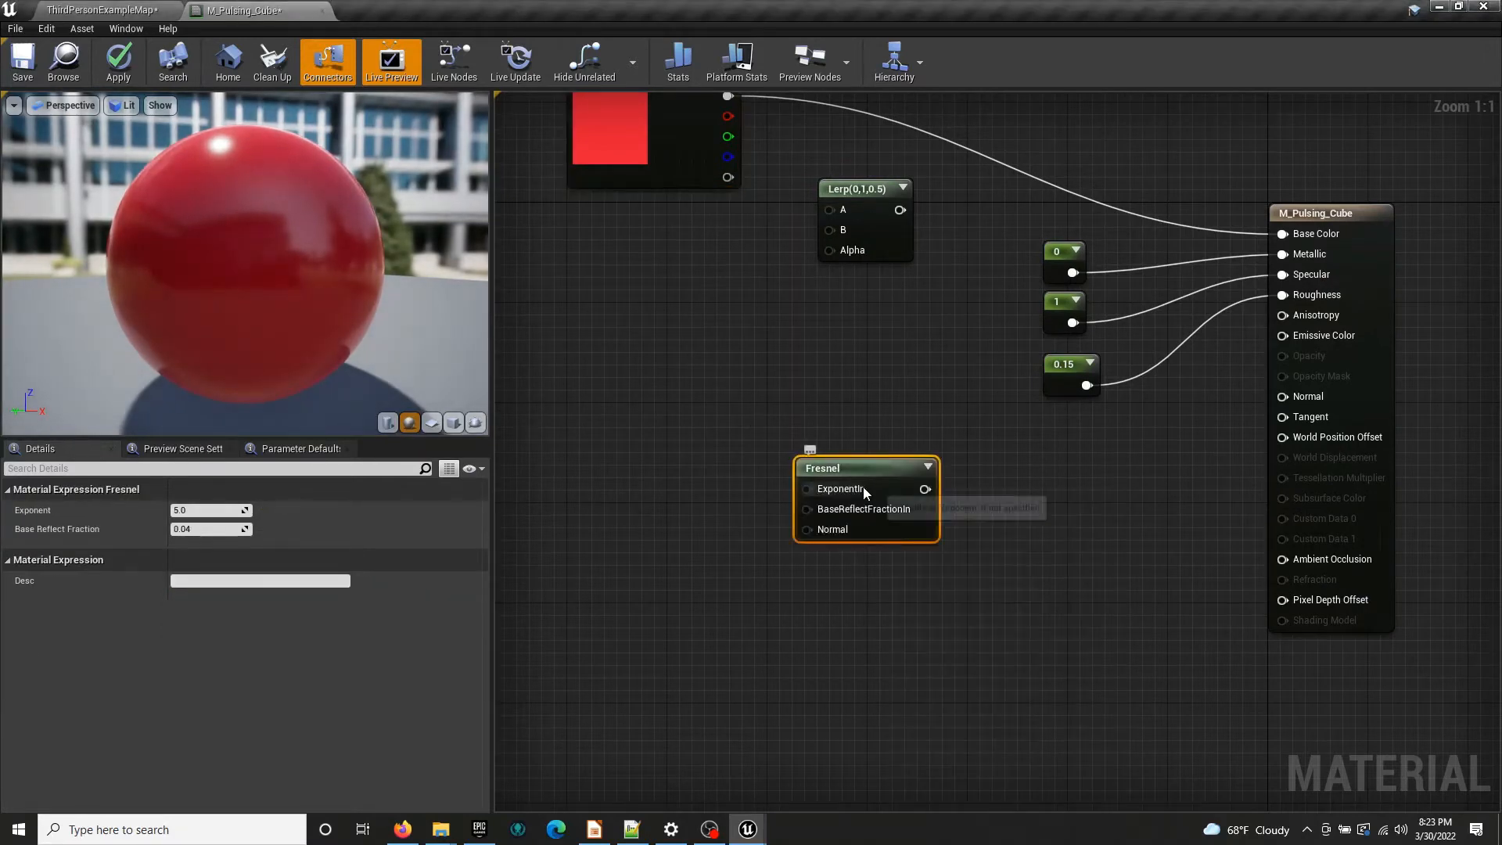
pyautogui.moveTo(862, 484); pyautogui.dragTo(674, 298)
pyautogui.moveTo(793, 232); pyautogui.dragTo(834, 324, button='right')
pyautogui.moveTo(693, 212); pyautogui.dragTo(701, 200)
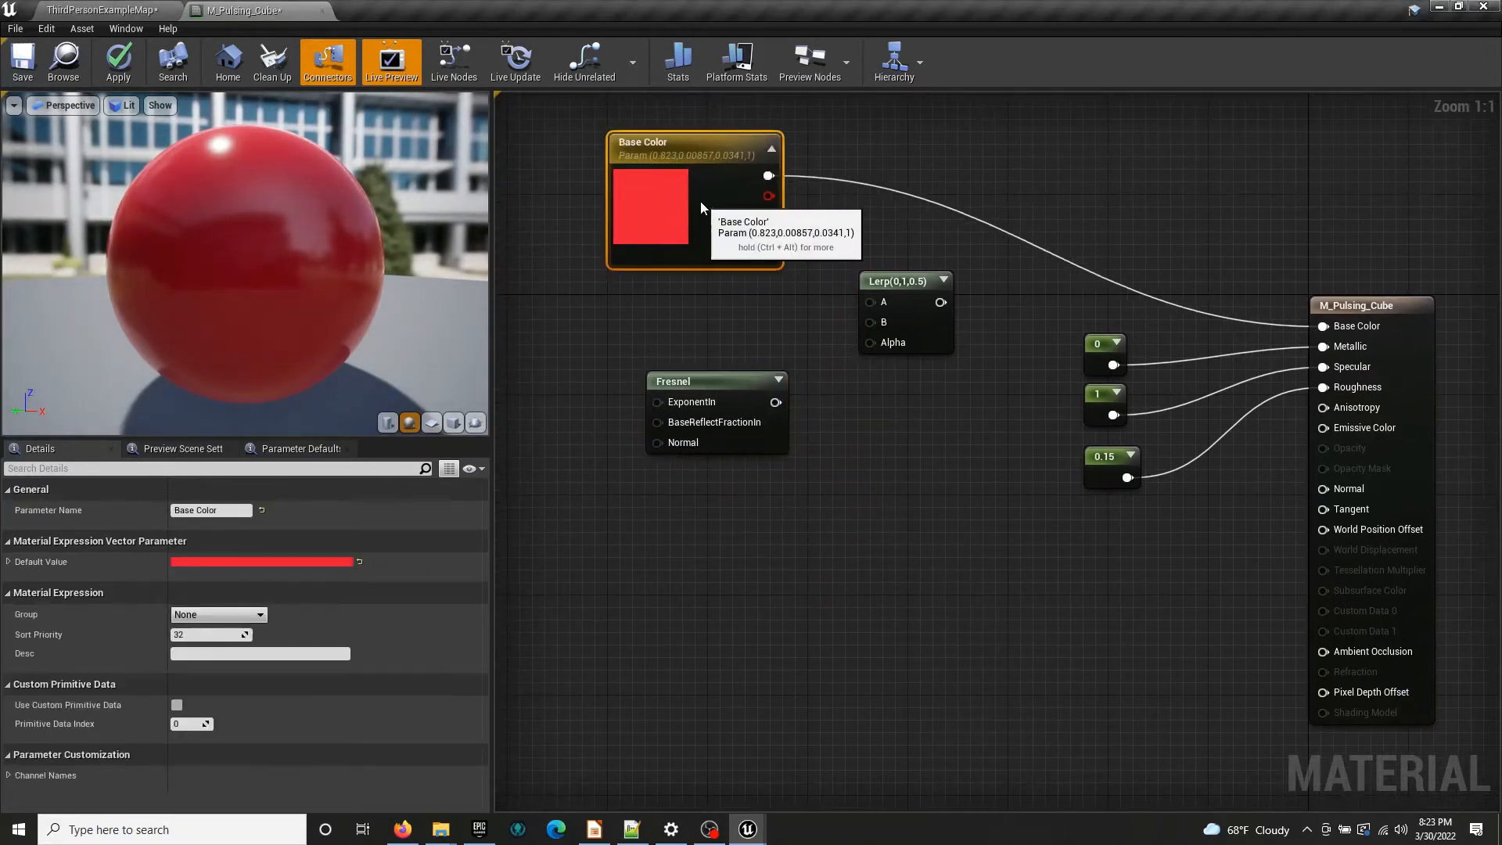
# Start previewing the Fresnel node and examine its effect on the preview sphere
pyautogui.click(734, 393)
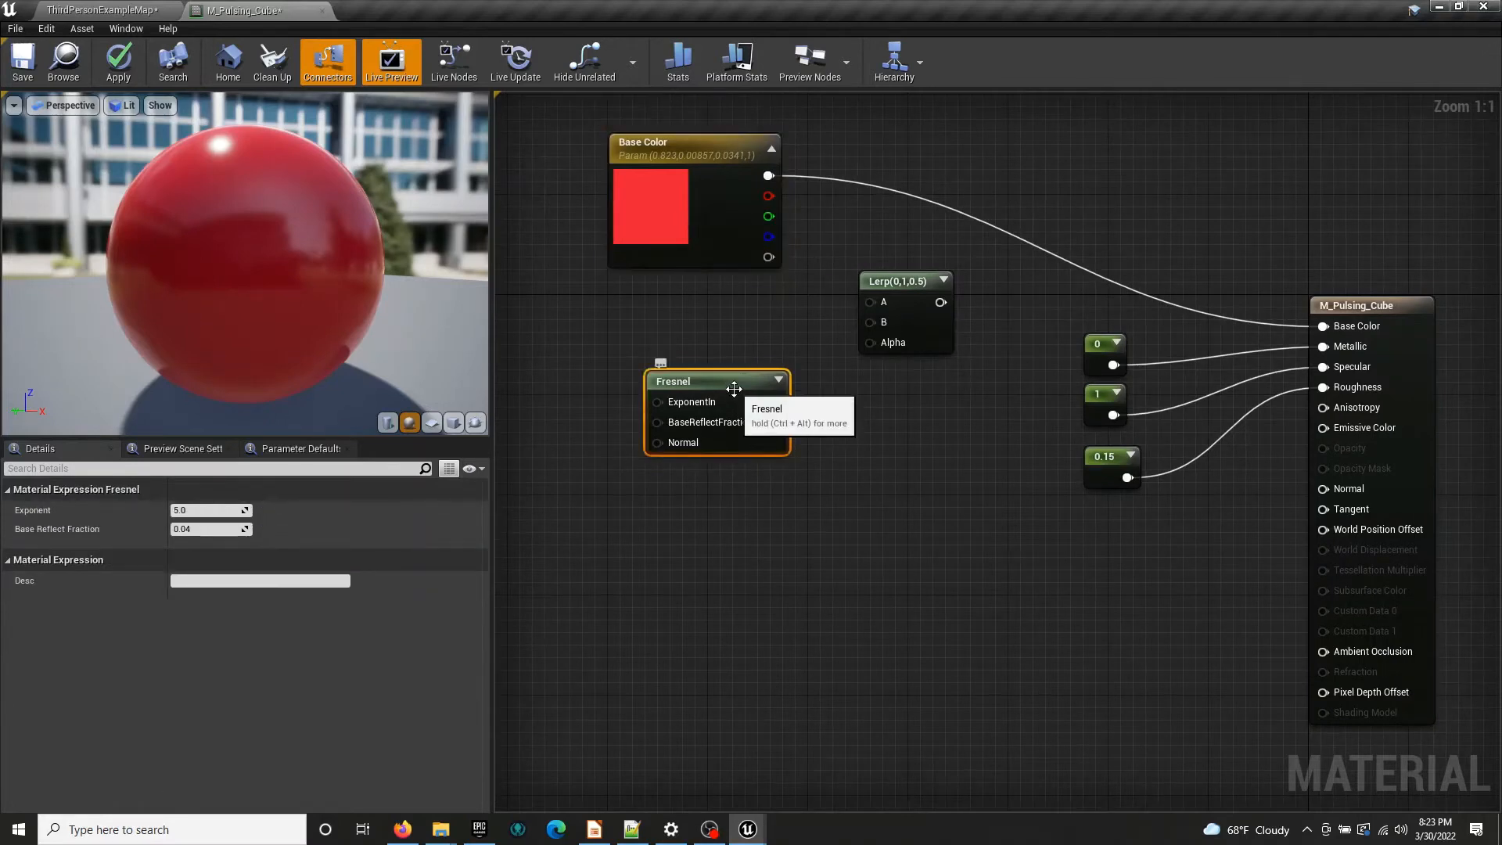
pyautogui.rightClick(734, 391)
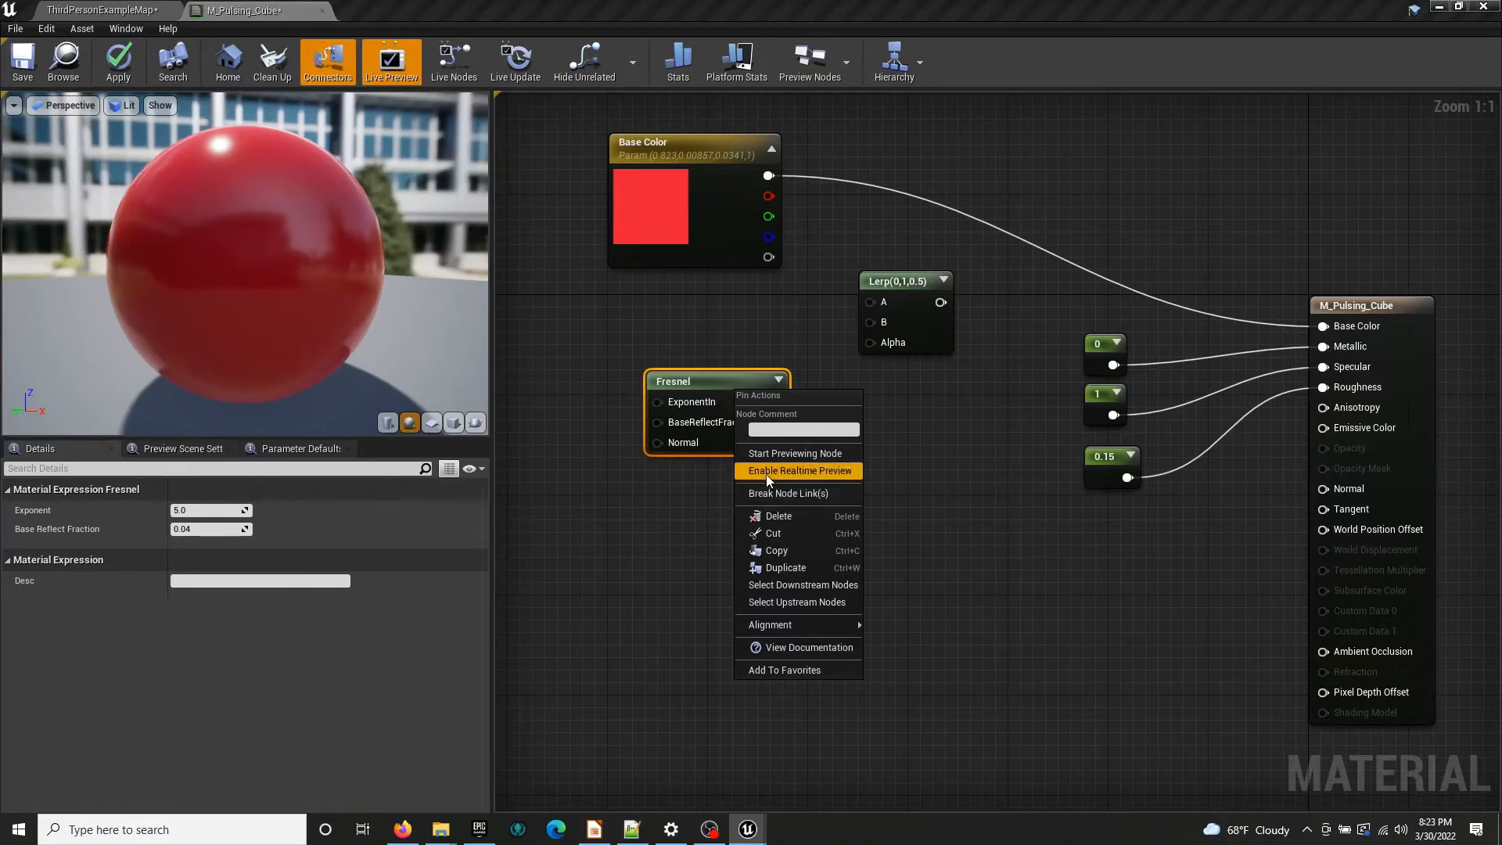
pyautogui.click(779, 454)
pyautogui.scroll(-4, 264, 266)
pyautogui.scroll(4, 265, 267)
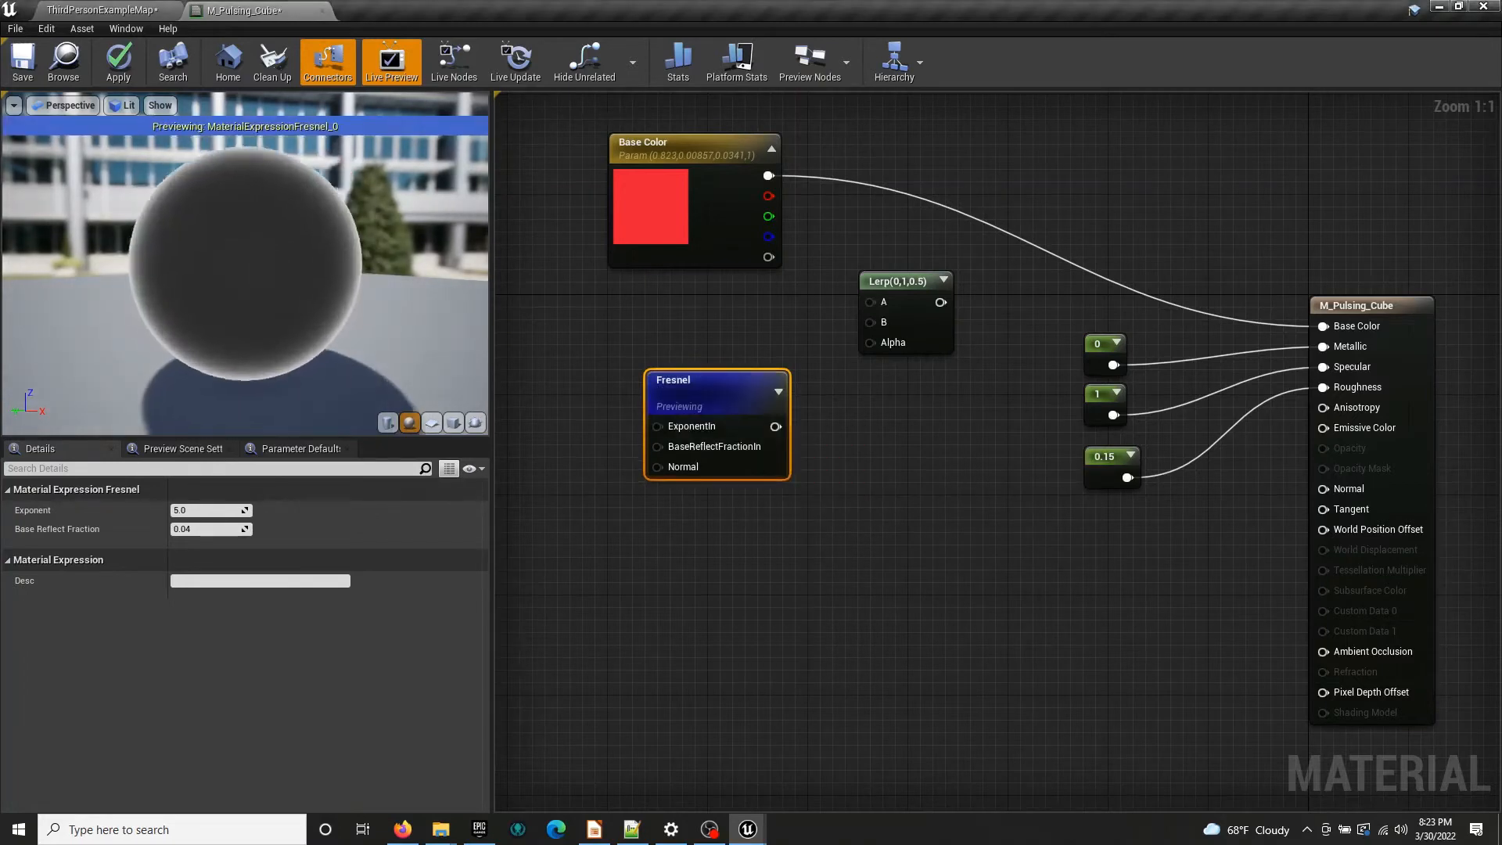
# Add a scalar parameter named Exponent and connect it to the Fresnel node's ExponentIn input
pyautogui.scroll(-2, 264, 268)
pyautogui.moveTo(265, 268); pyautogui.dragTo(274, 305)
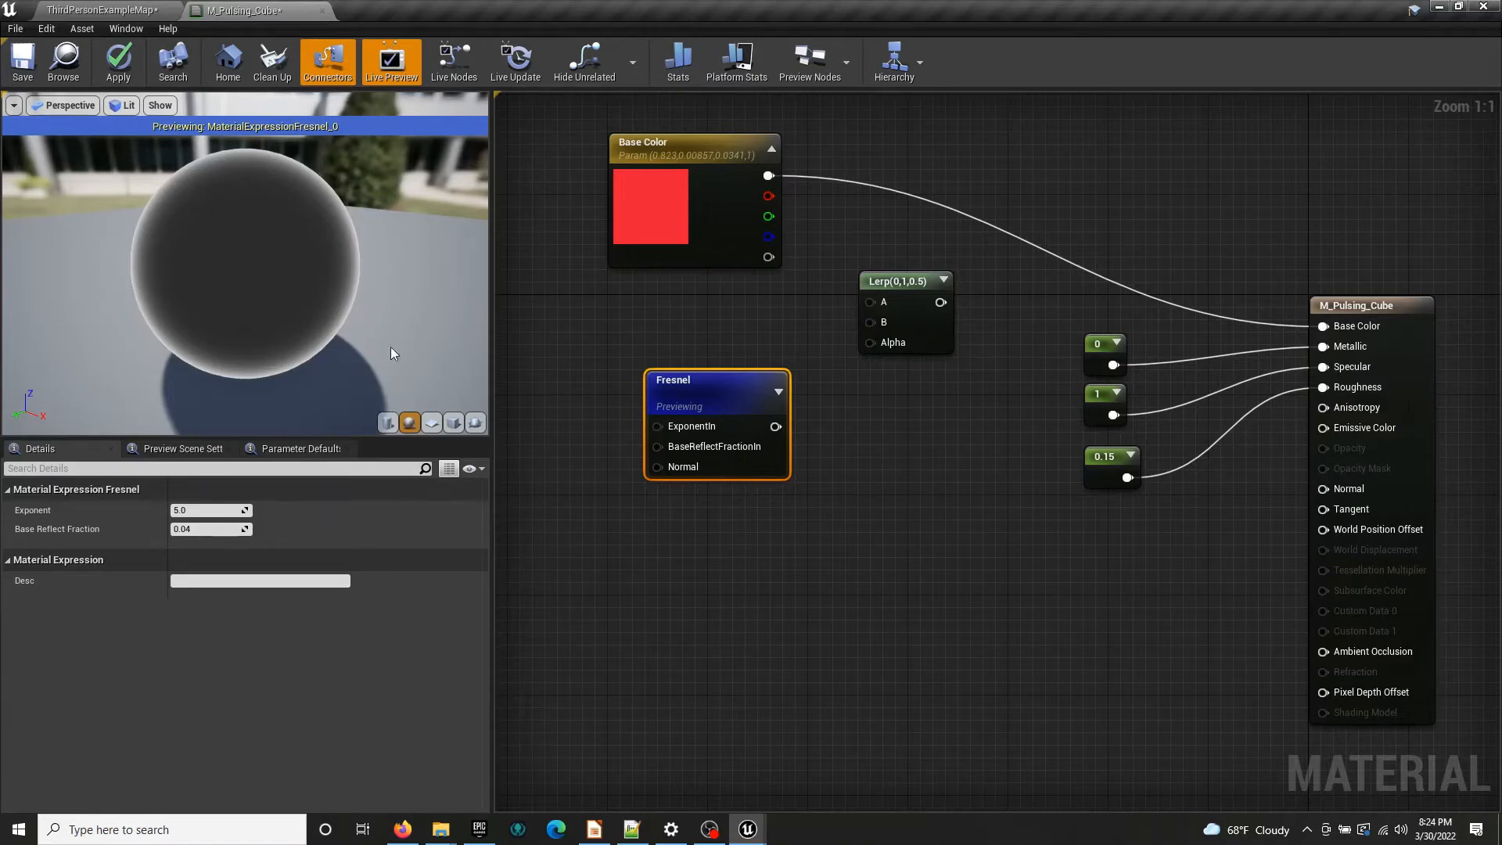
pyautogui.click(712, 365)
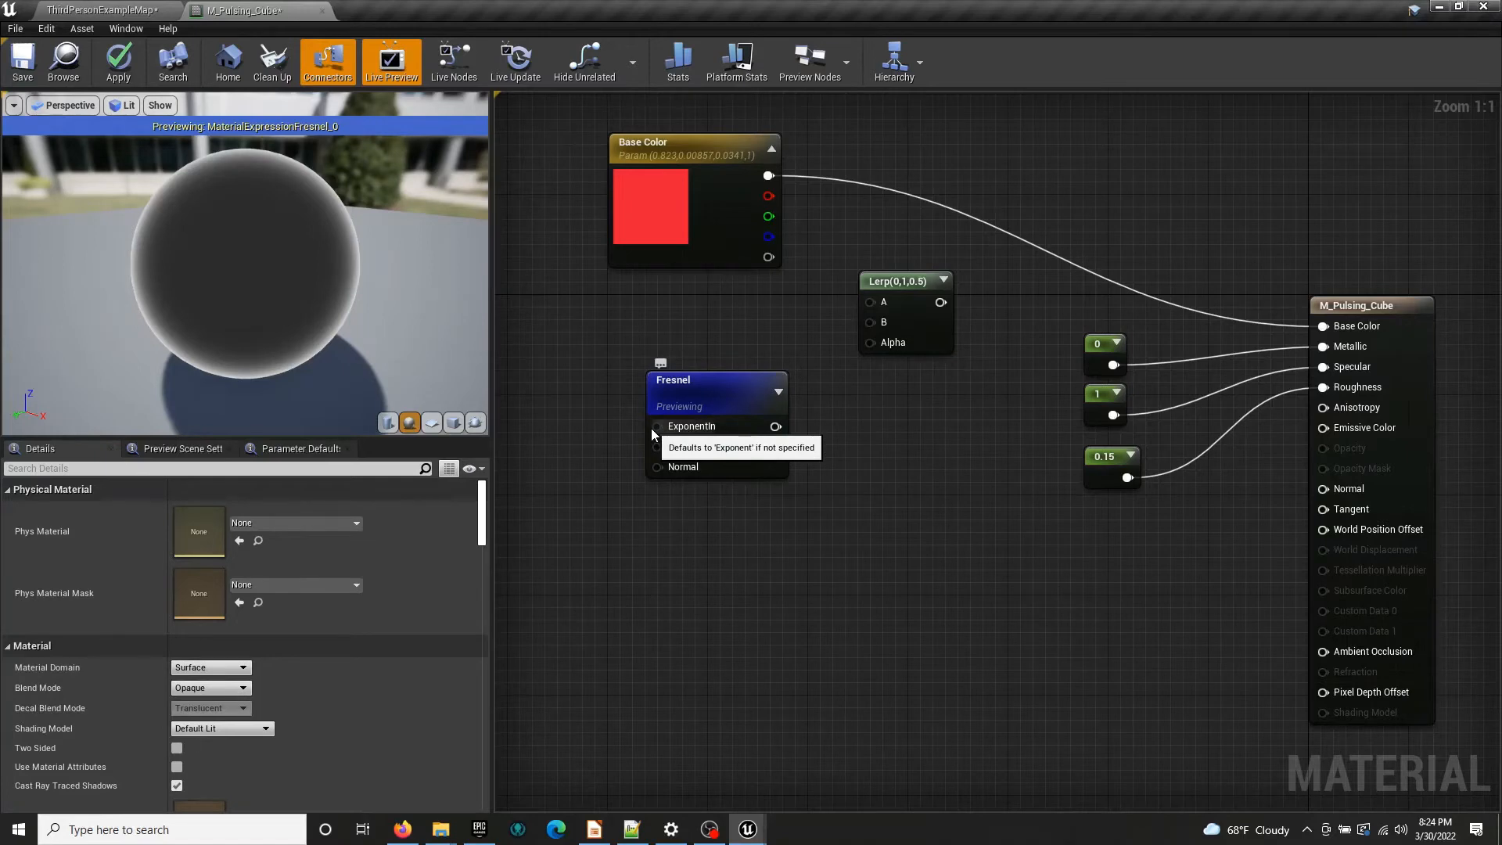
pyautogui.press('s')
pyautogui.click(563, 405)
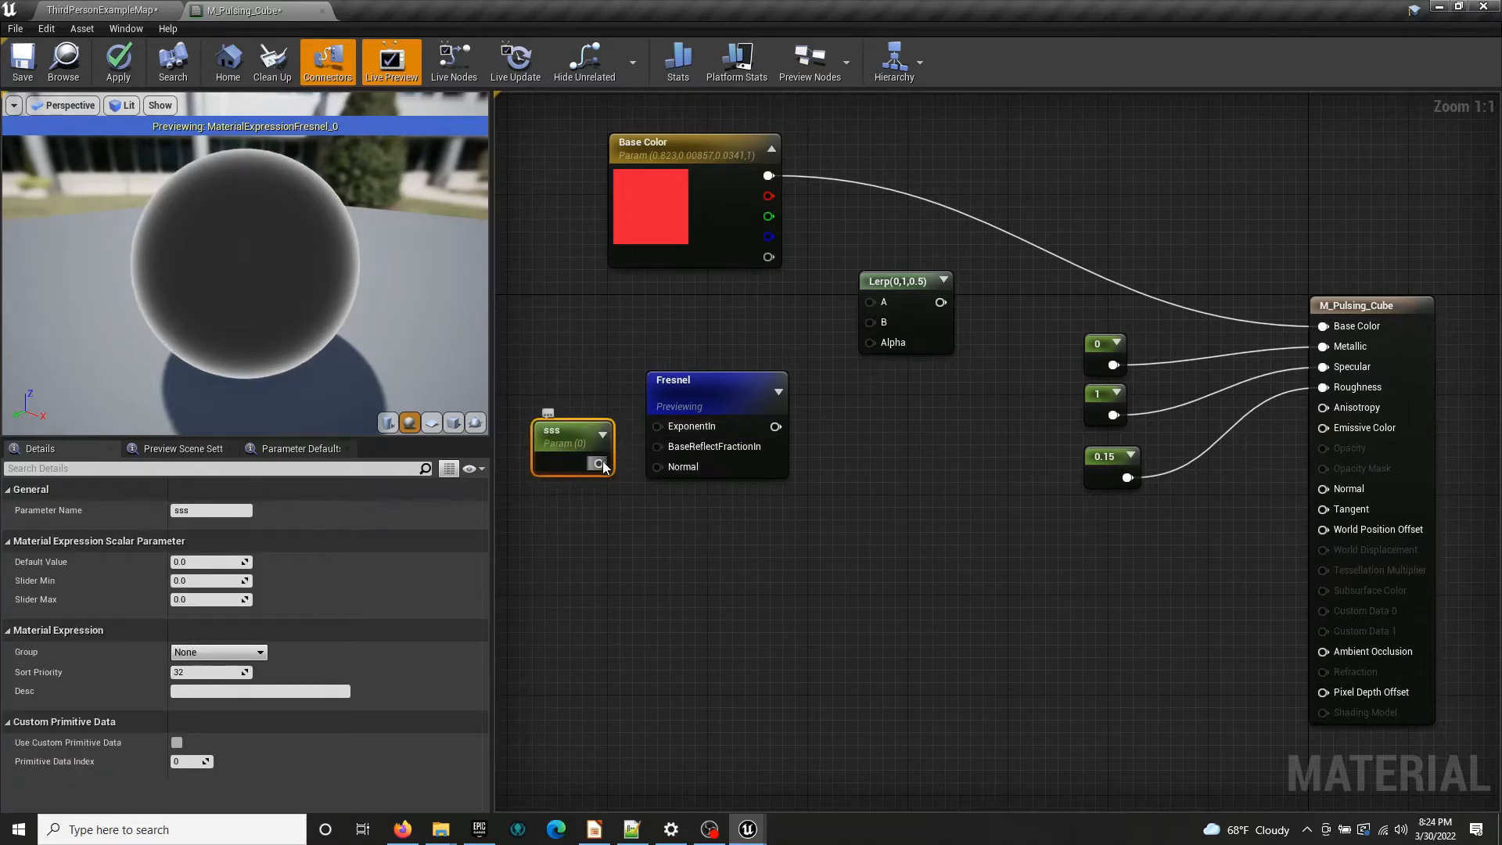
pyautogui.moveTo(599, 463); pyautogui.dragTo(656, 427)
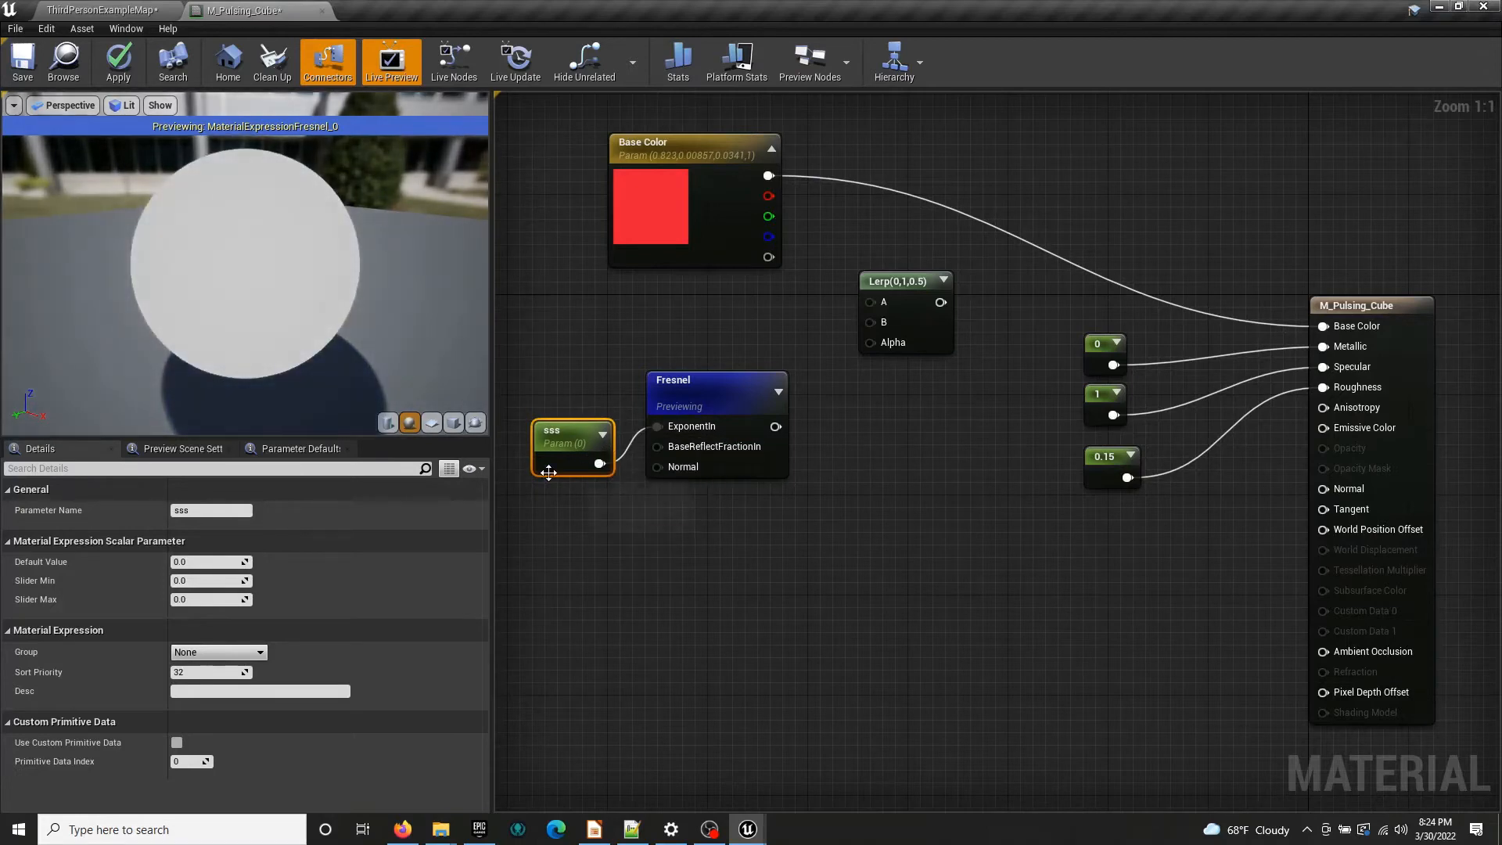
pyautogui.click(205, 510)
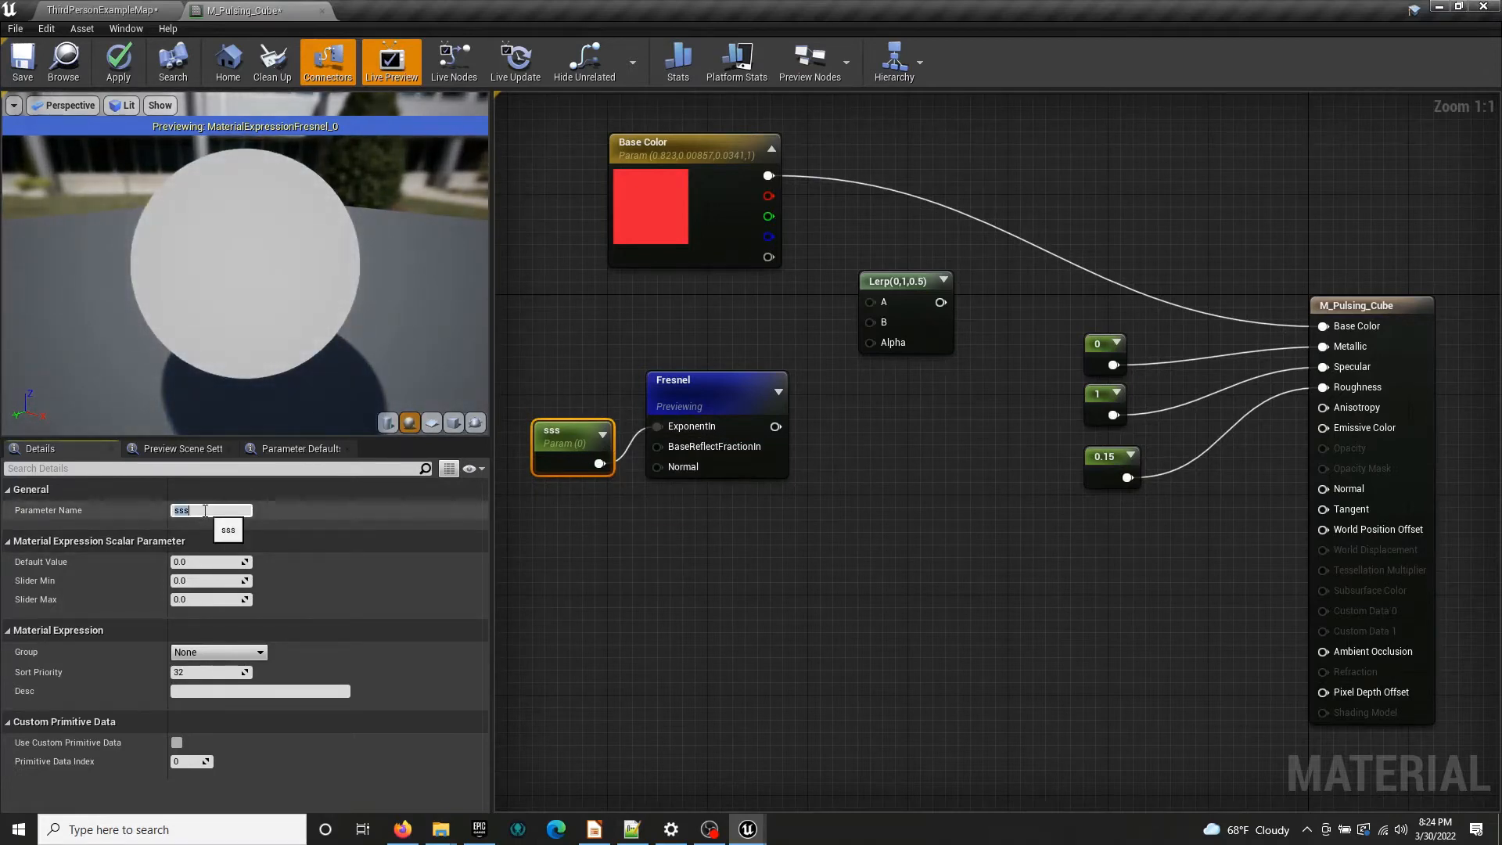
pyautogui.write('Exponent')
pyautogui.press('Return')
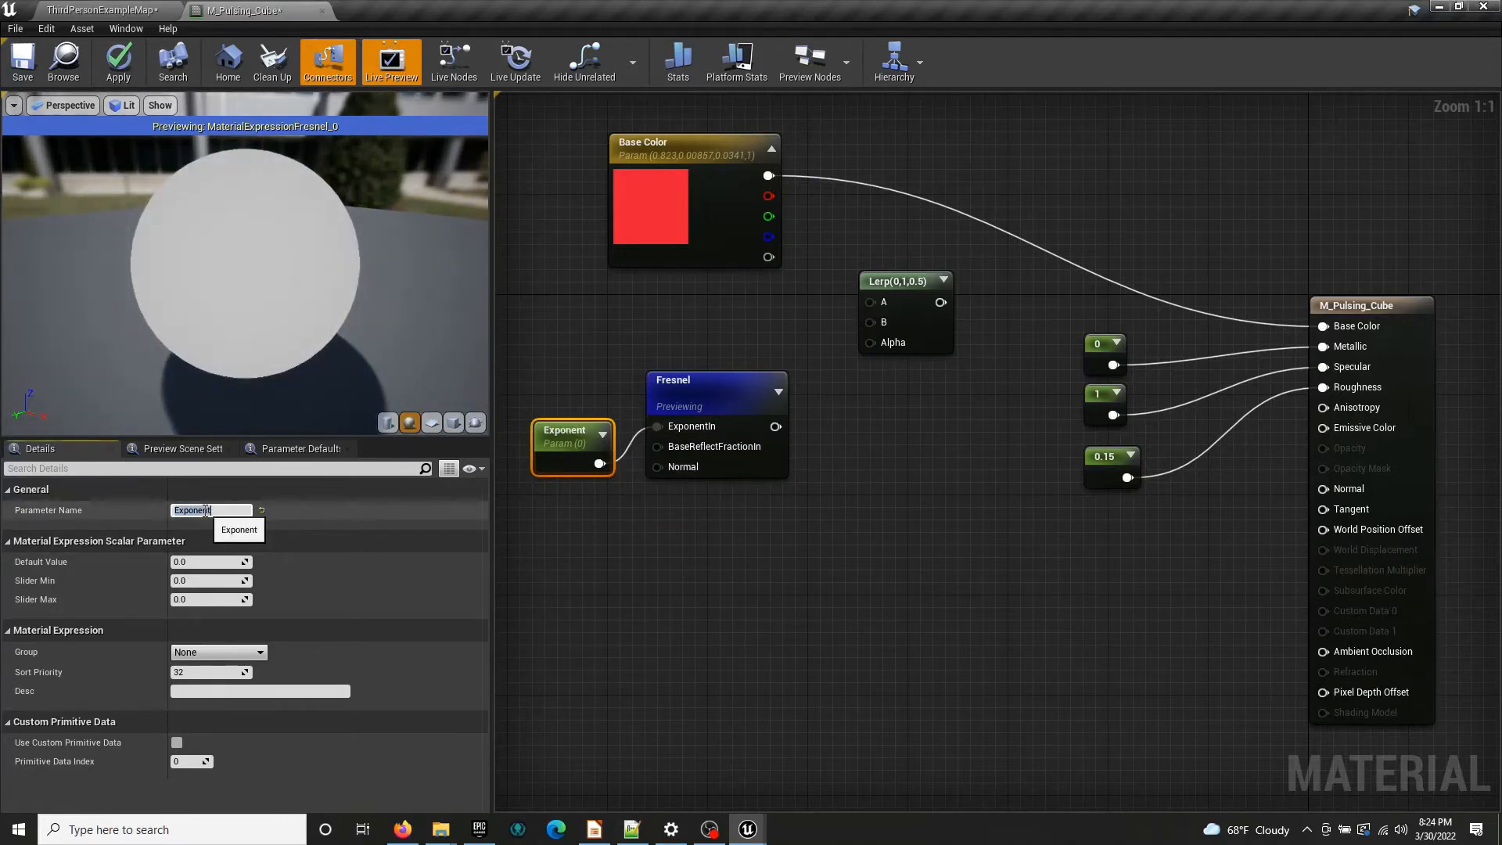
# Try default values of 4, 8, 16, 2 and again 8 on the Exponent parameter, comparing the rim on the preview sphere
pyautogui.click(204, 561)
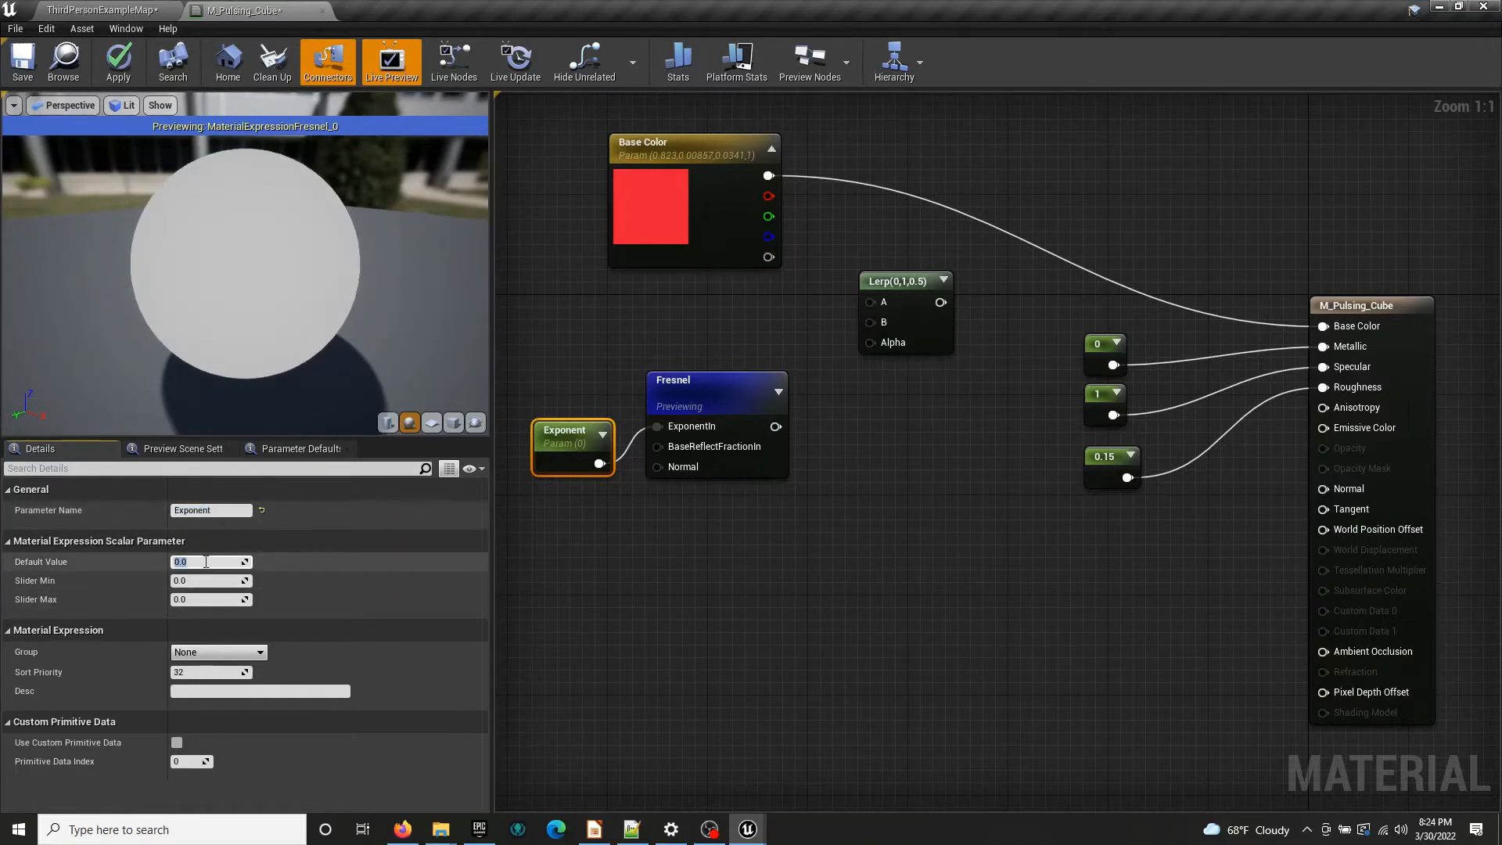
pyautogui.write('4')
pyautogui.press('Return')
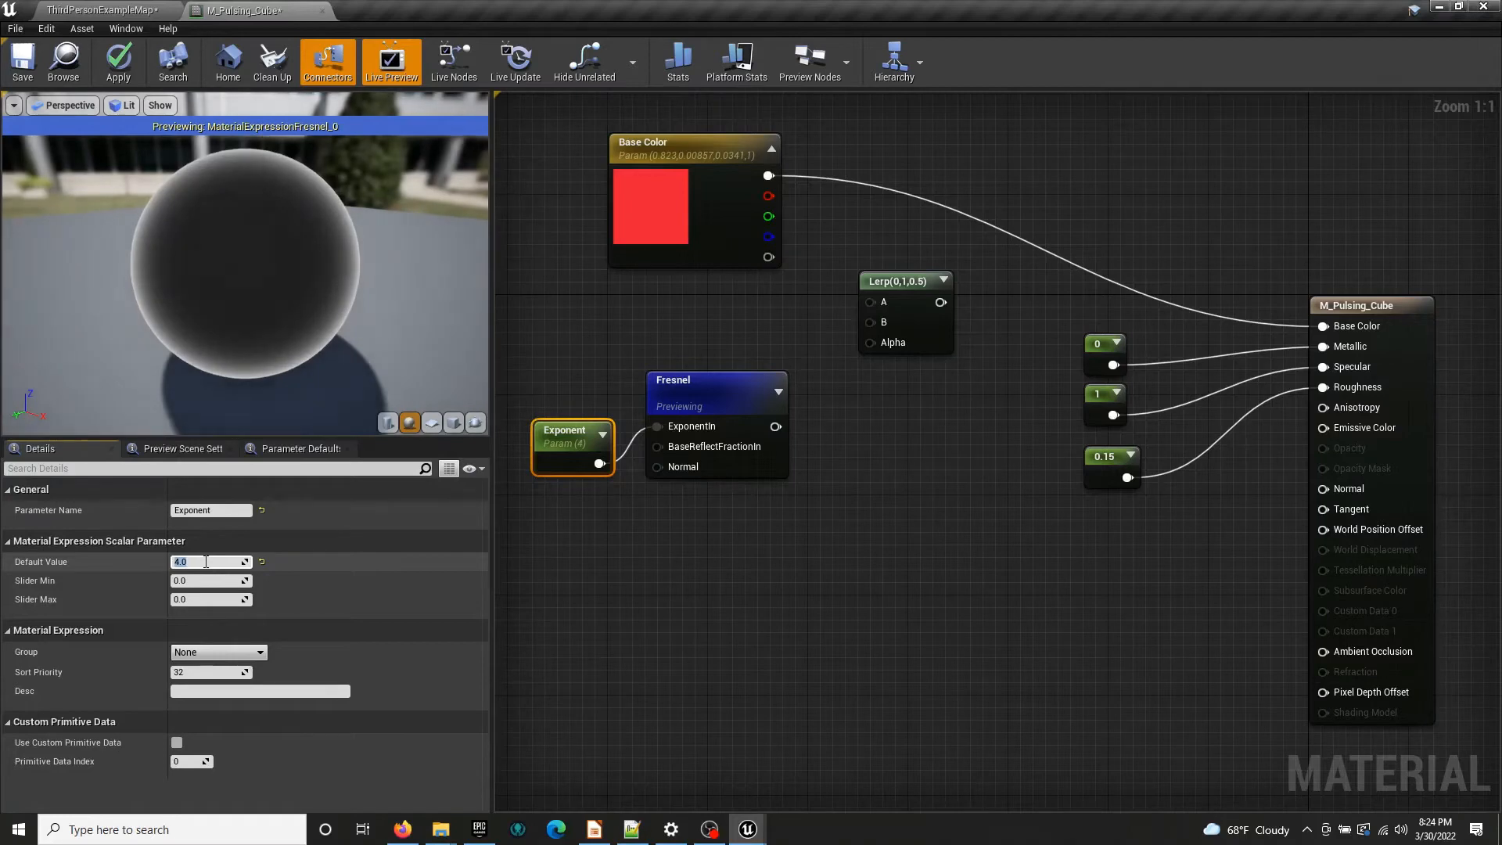
pyautogui.write('8')
pyautogui.press('Return')
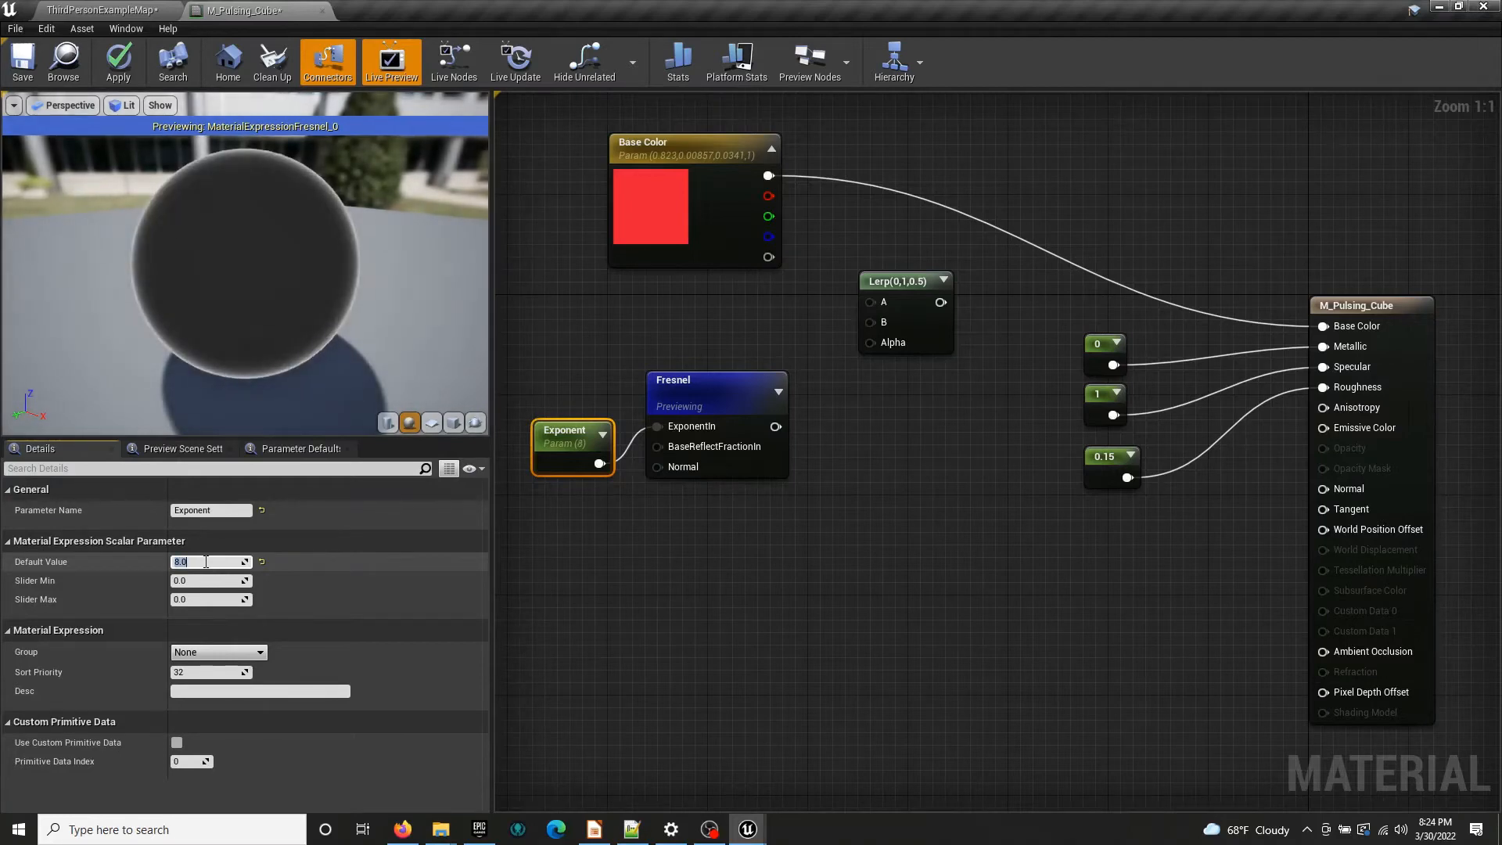
pyautogui.write('16')
pyautogui.press('Return')
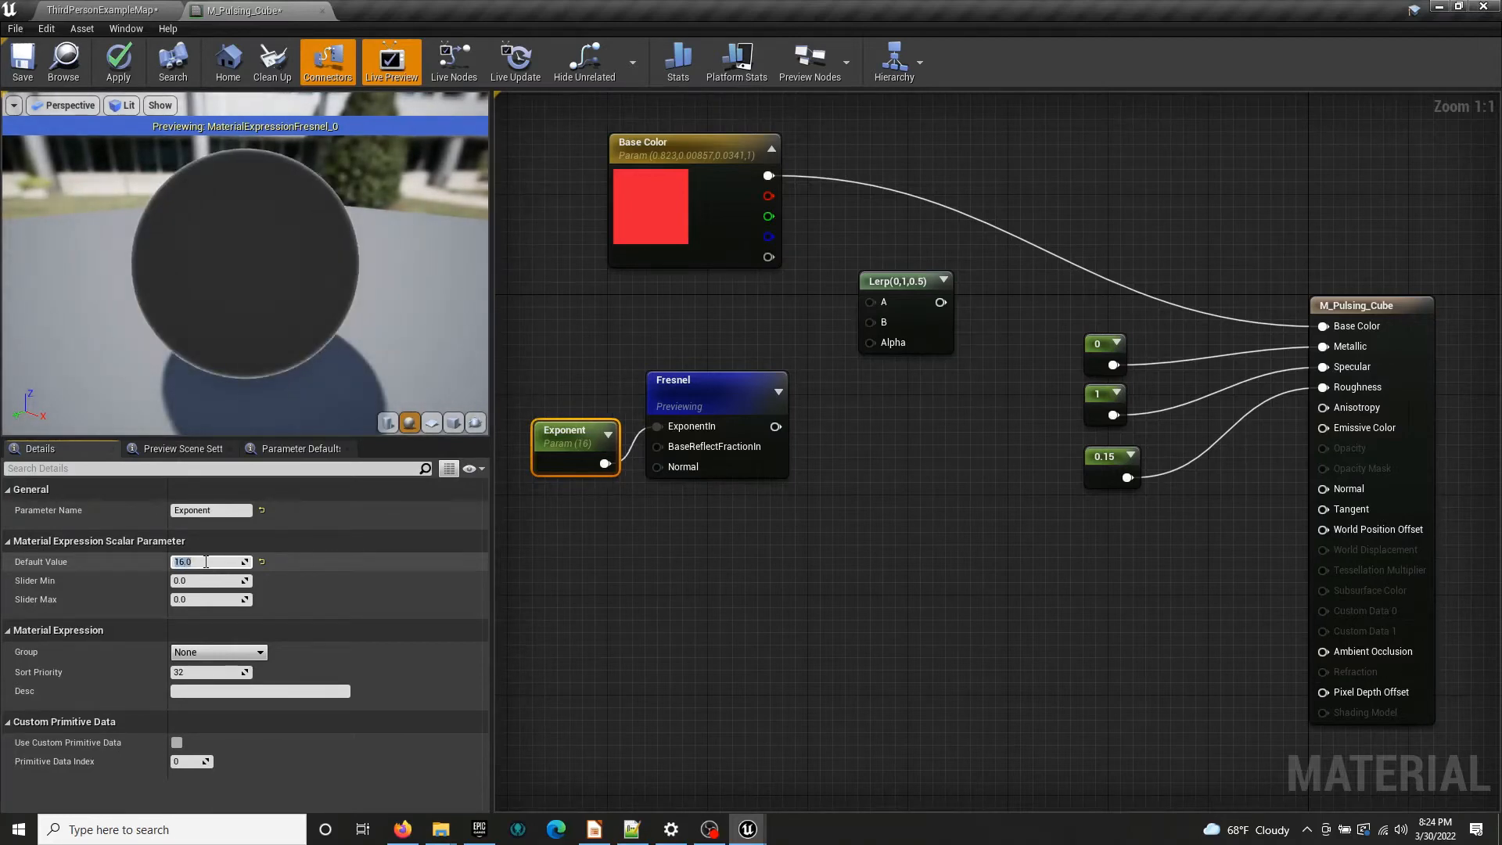
pyautogui.write('2')
pyautogui.press('Return')
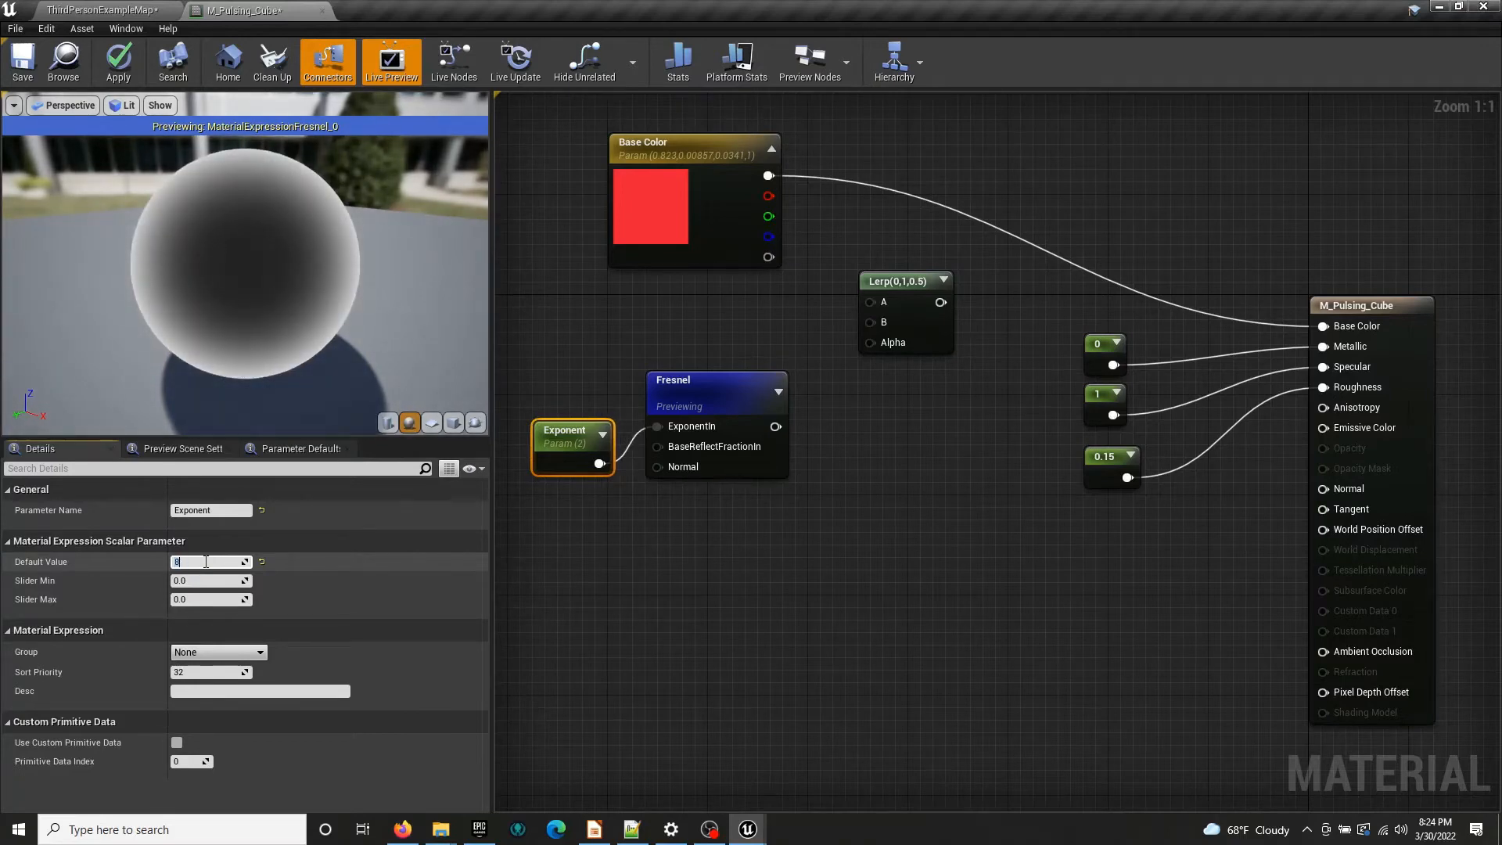
pyautogui.write('8')
pyautogui.press('Return')
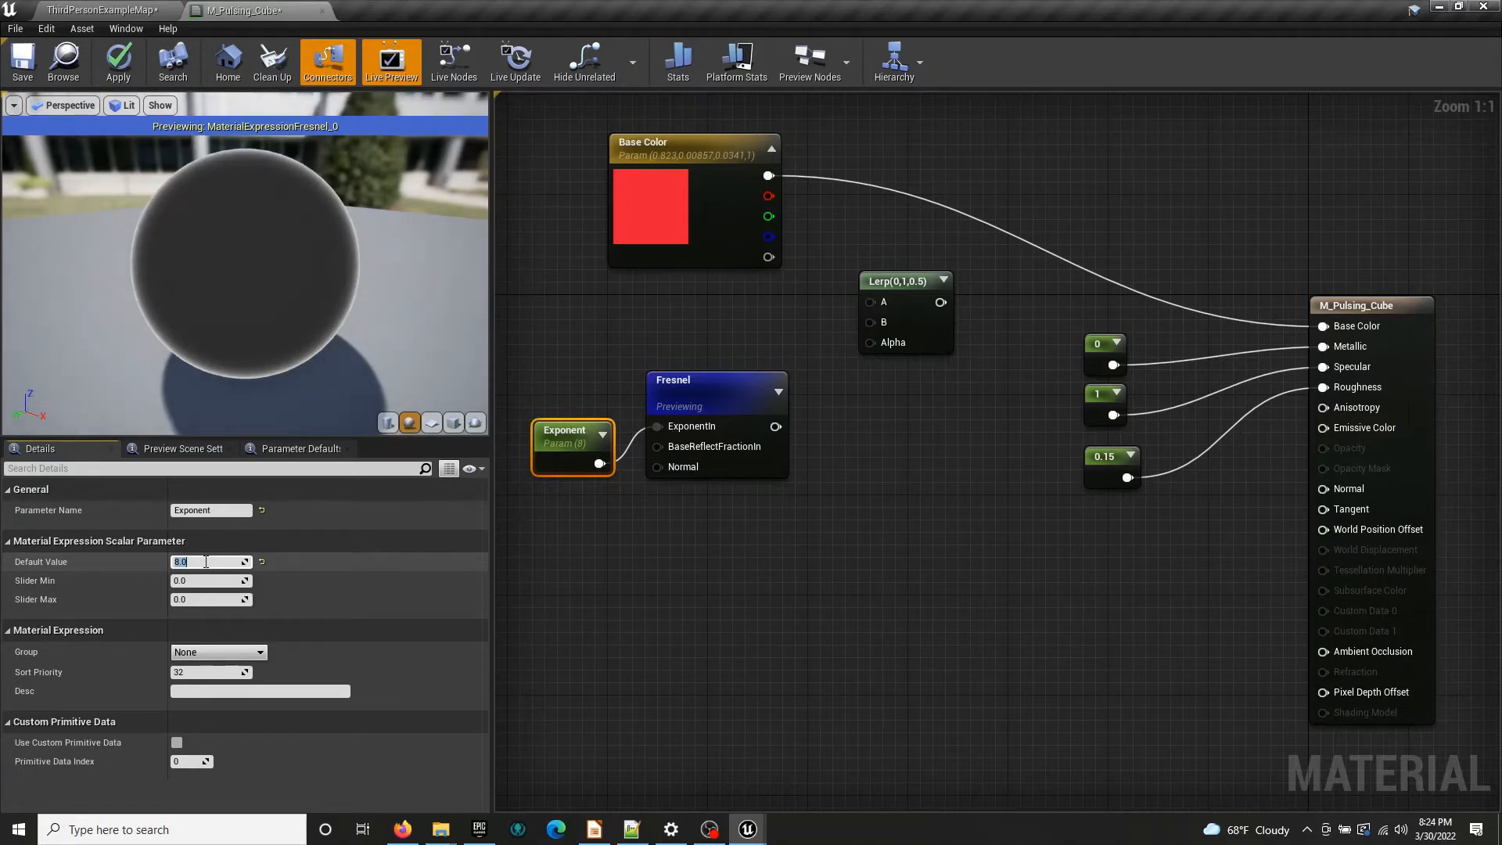
pyautogui.moveTo(149, 195); pyautogui.dragTo(210, 225)
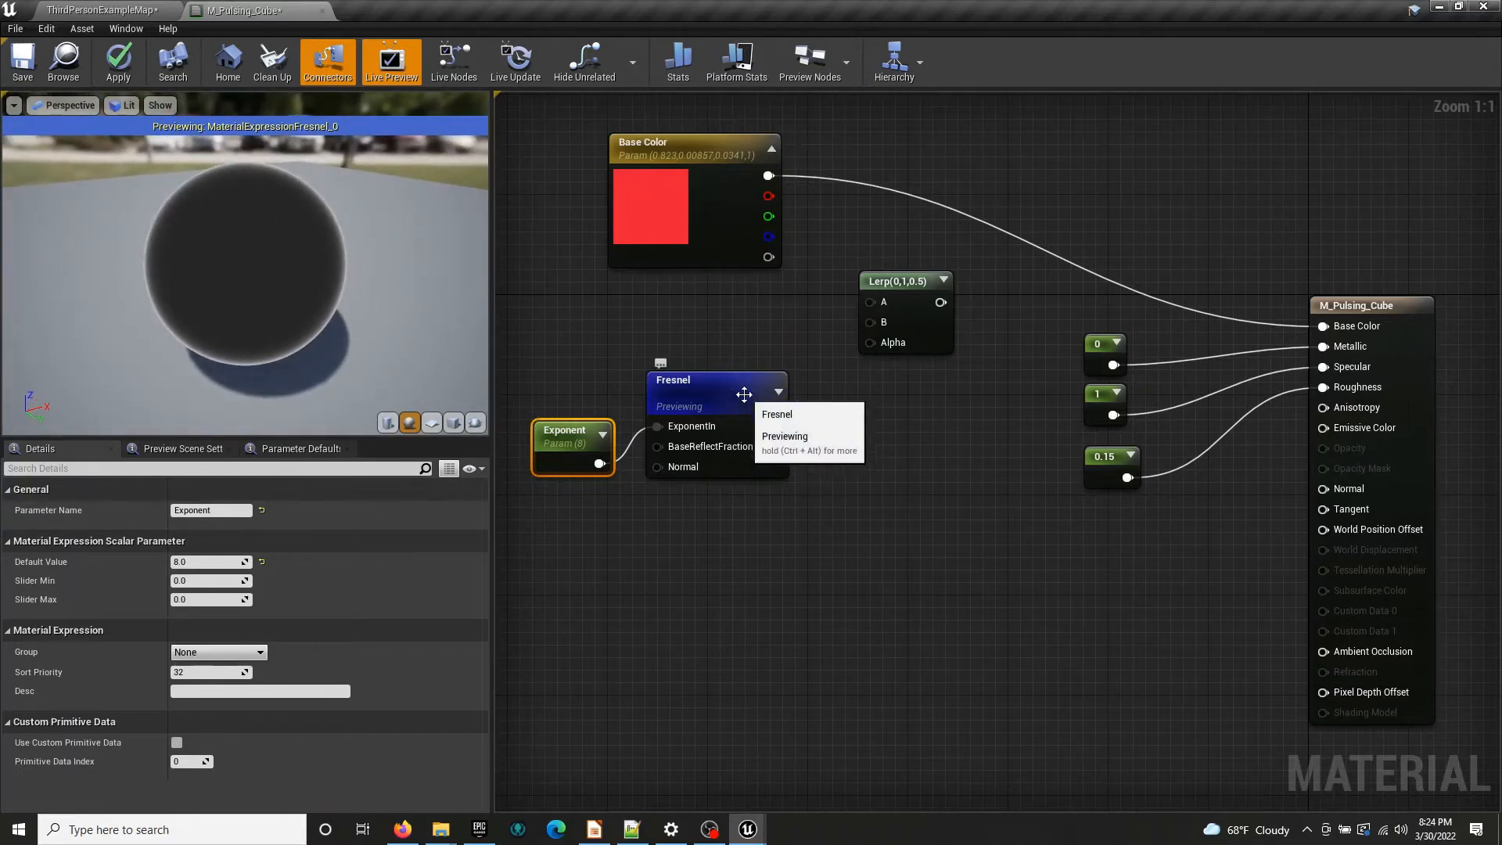
# Nudge the Lerp node slightly upward and stop previewing the Fresnel node
pyautogui.moveTo(773, 426); pyautogui.dragTo(868, 421)
pyautogui.click(799, 282)
pyautogui.moveTo(917, 290); pyautogui.dragTo(919, 266)
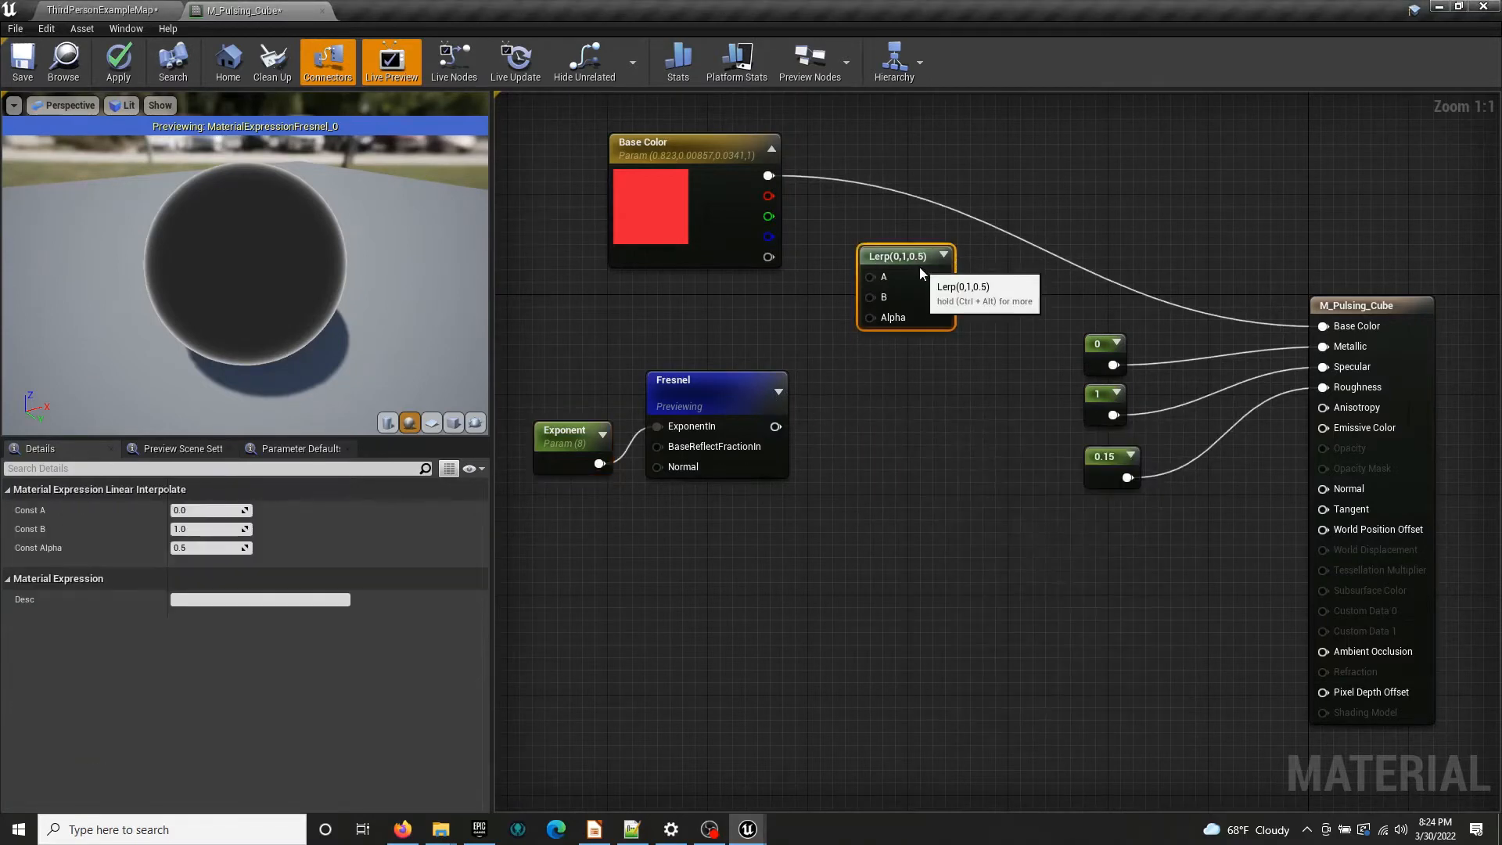
pyautogui.rightClick(720, 406)
pyautogui.click(773, 467)
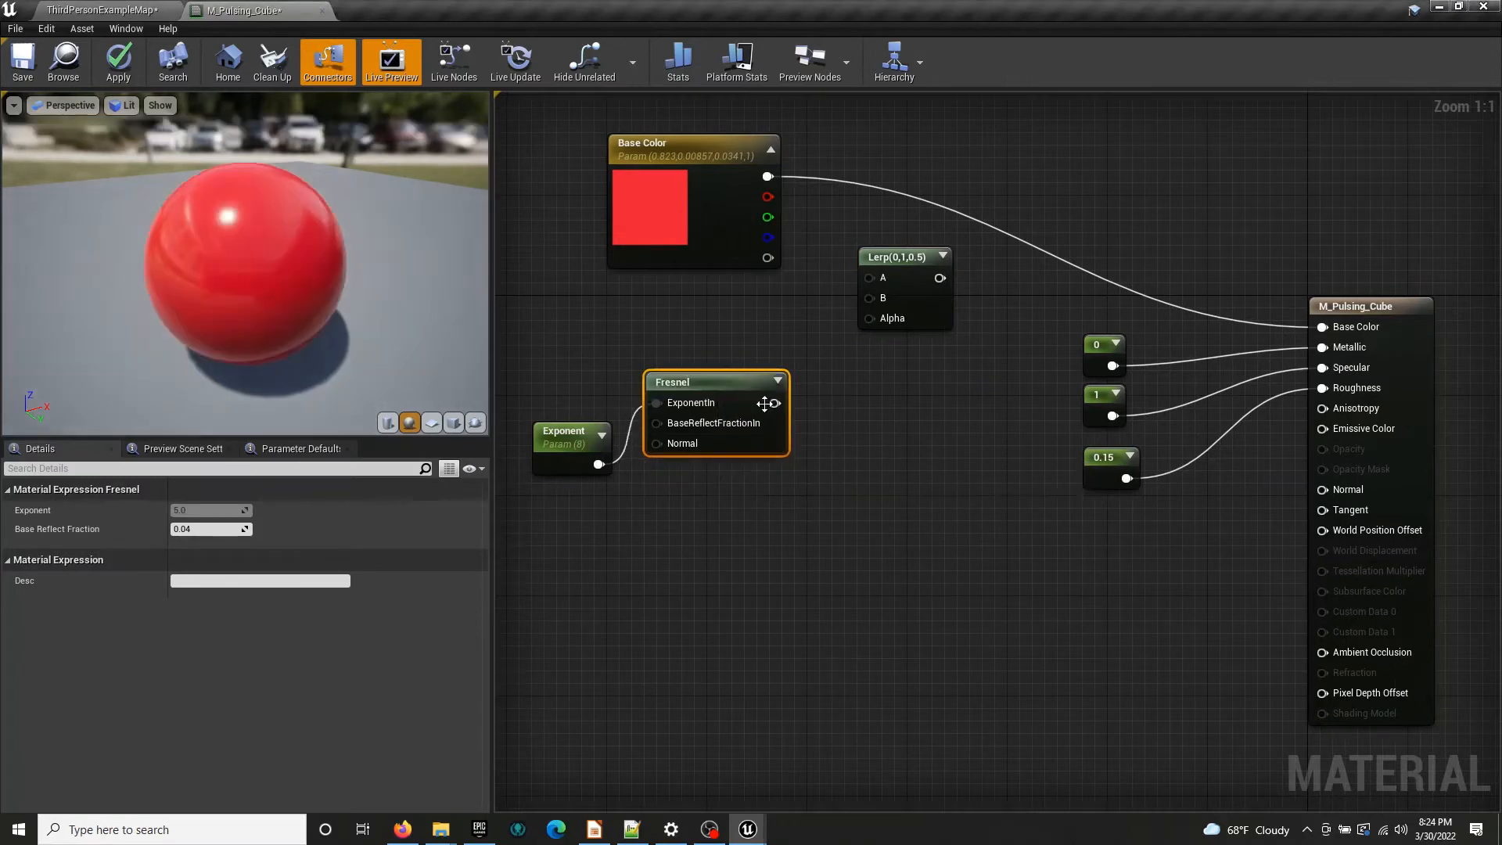
# Shift the Base Color parameter slightly upward and move the Exponent and Fresnel nodes together further down the graph
pyautogui.moveTo(721, 219); pyautogui.dragTo(708, 206)
pyautogui.moveTo(606, 366); pyautogui.dragTo(690, 481)
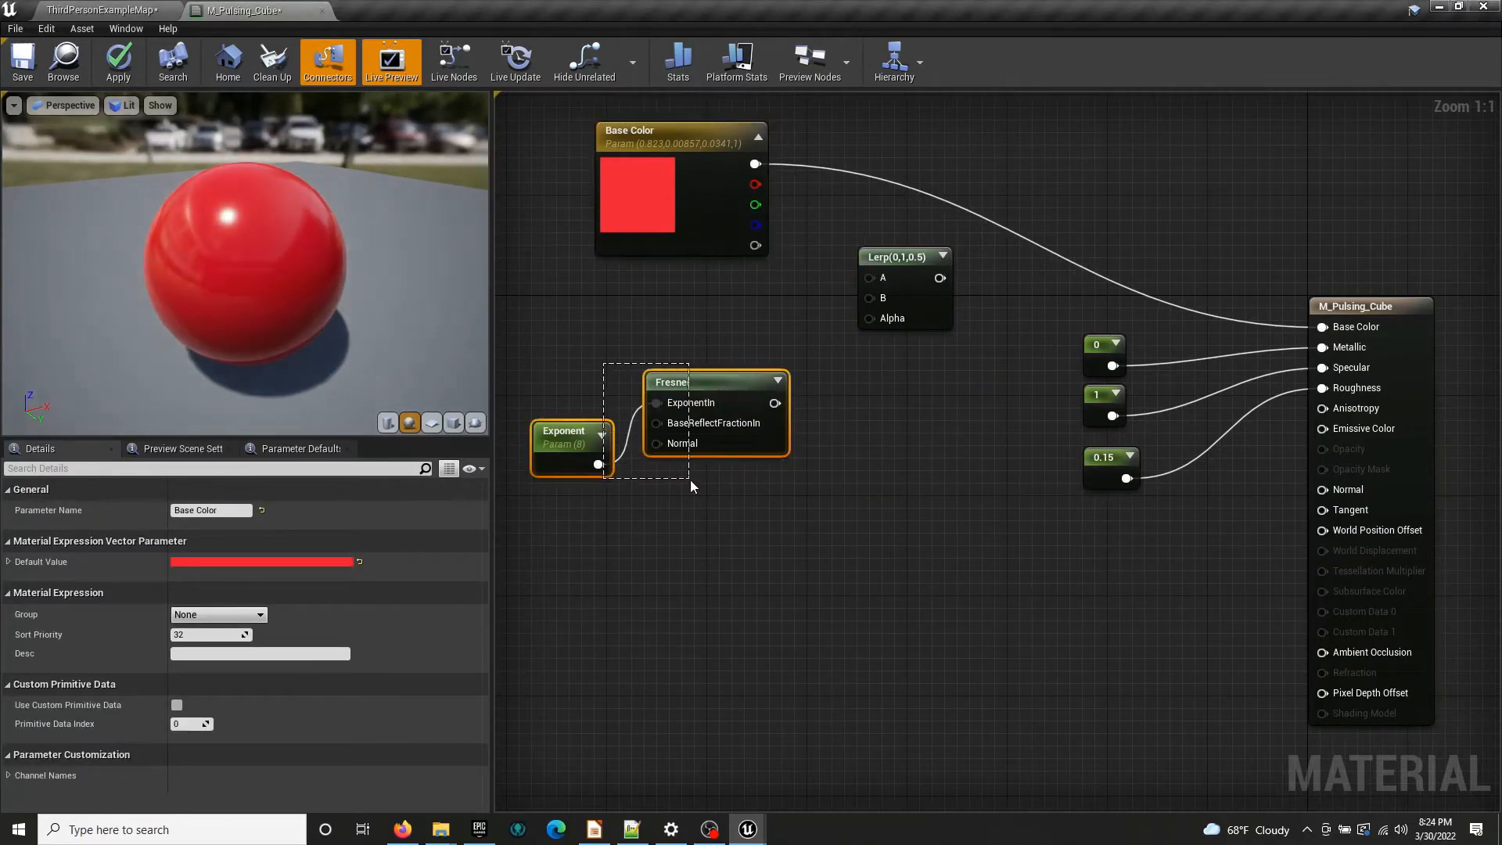
pyautogui.moveTo(693, 383); pyautogui.dragTo(731, 471)
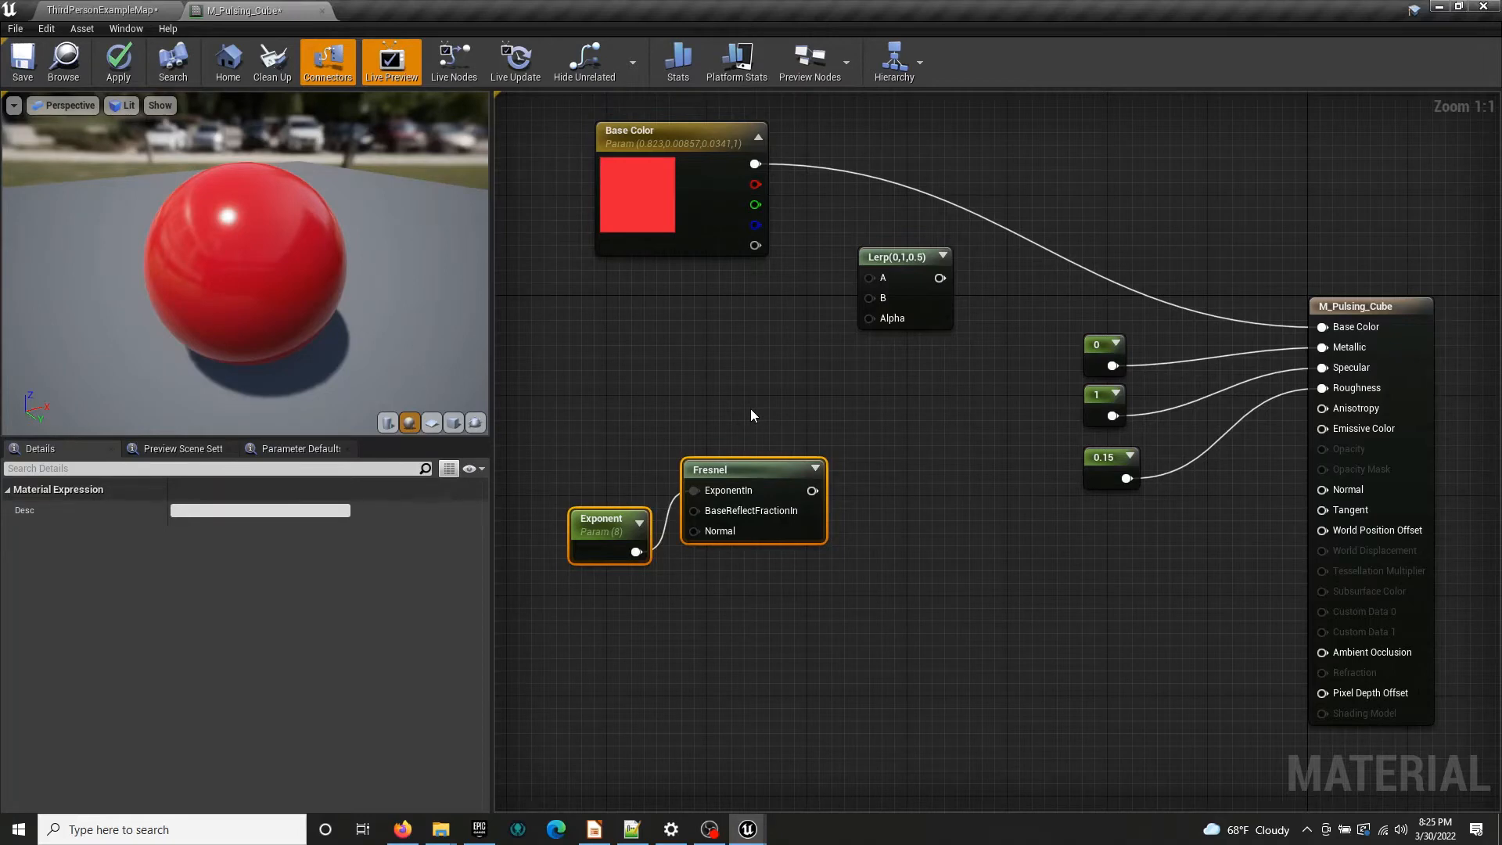
# Connect Base Color to the Lerp's A input and place a duplicate of the parameter directly beneath the original
pyautogui.moveTo(755, 163); pyautogui.dragTo(865, 270)
pyautogui.click(711, 229)
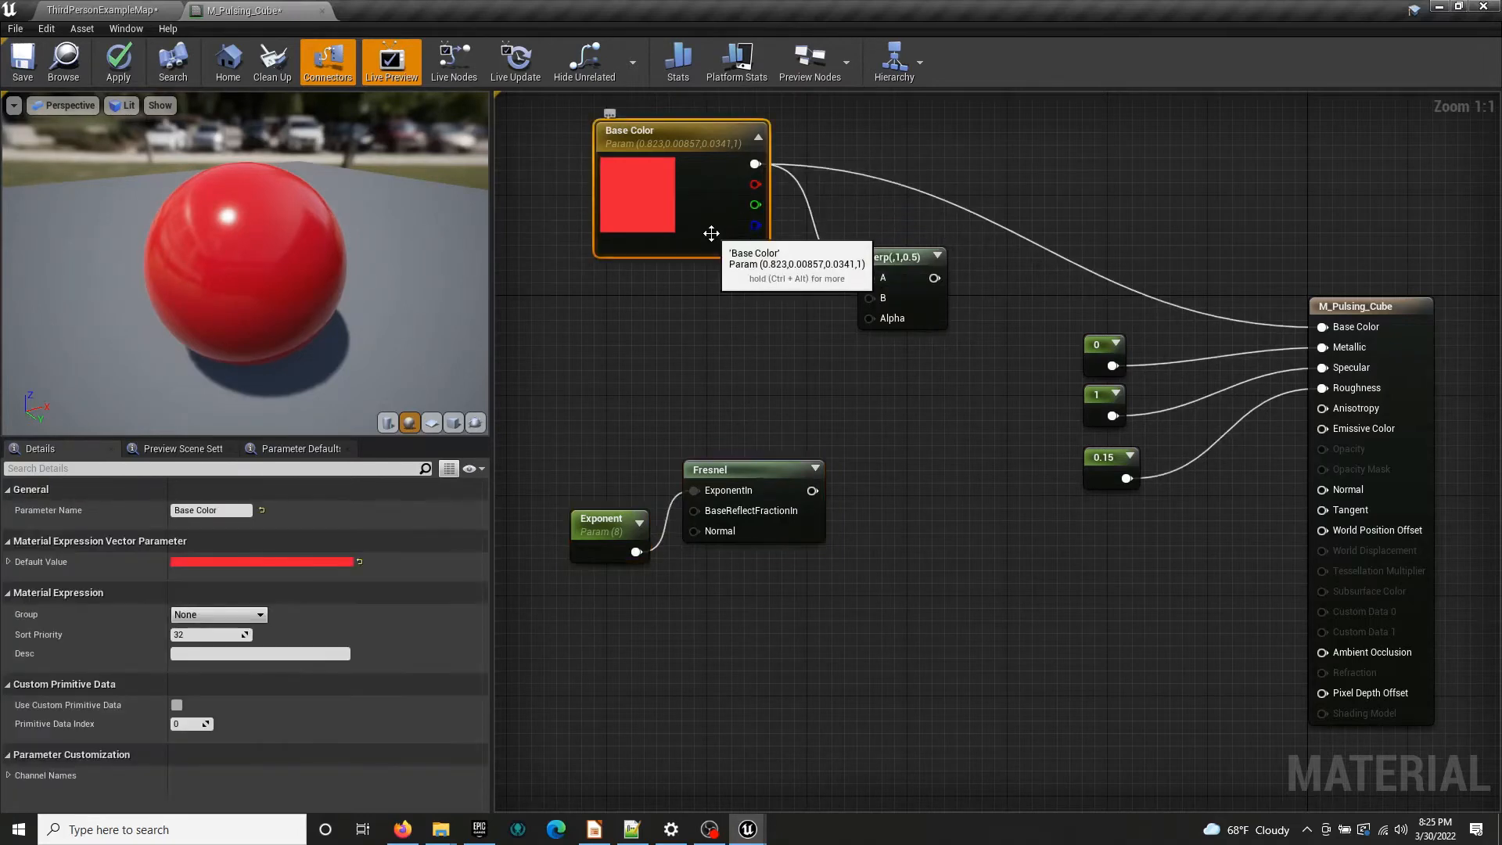
pyautogui.hotkey('ctrl', 'w')
pyautogui.moveTo(713, 259); pyautogui.dragTo(601, 298)
# Set the original Base Color parameter's default value to pure red (0.823, 0, 0)
pyautogui.click(641, 141)
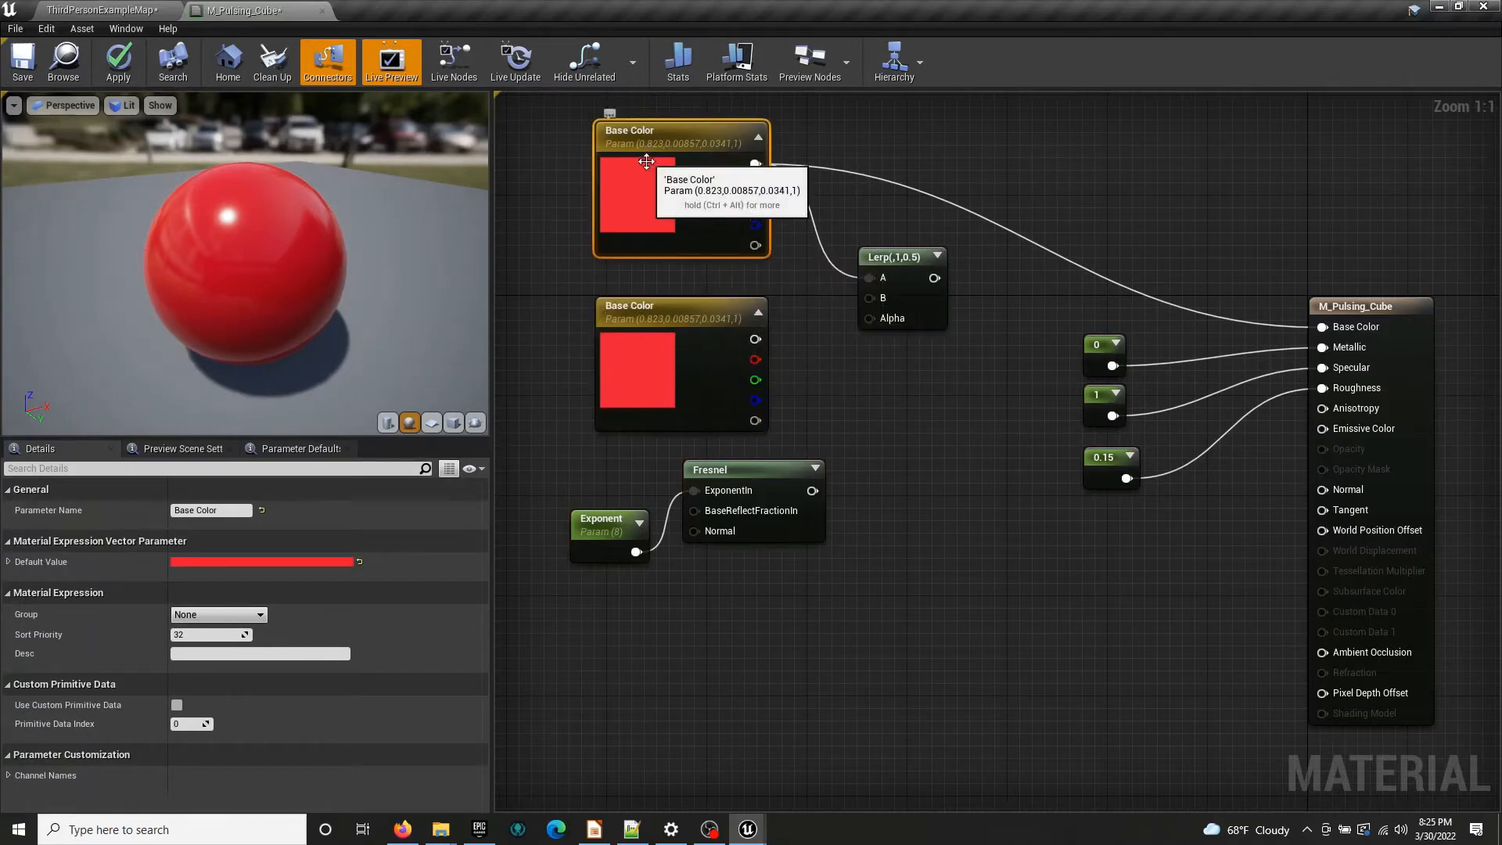
pyautogui.click(296, 562)
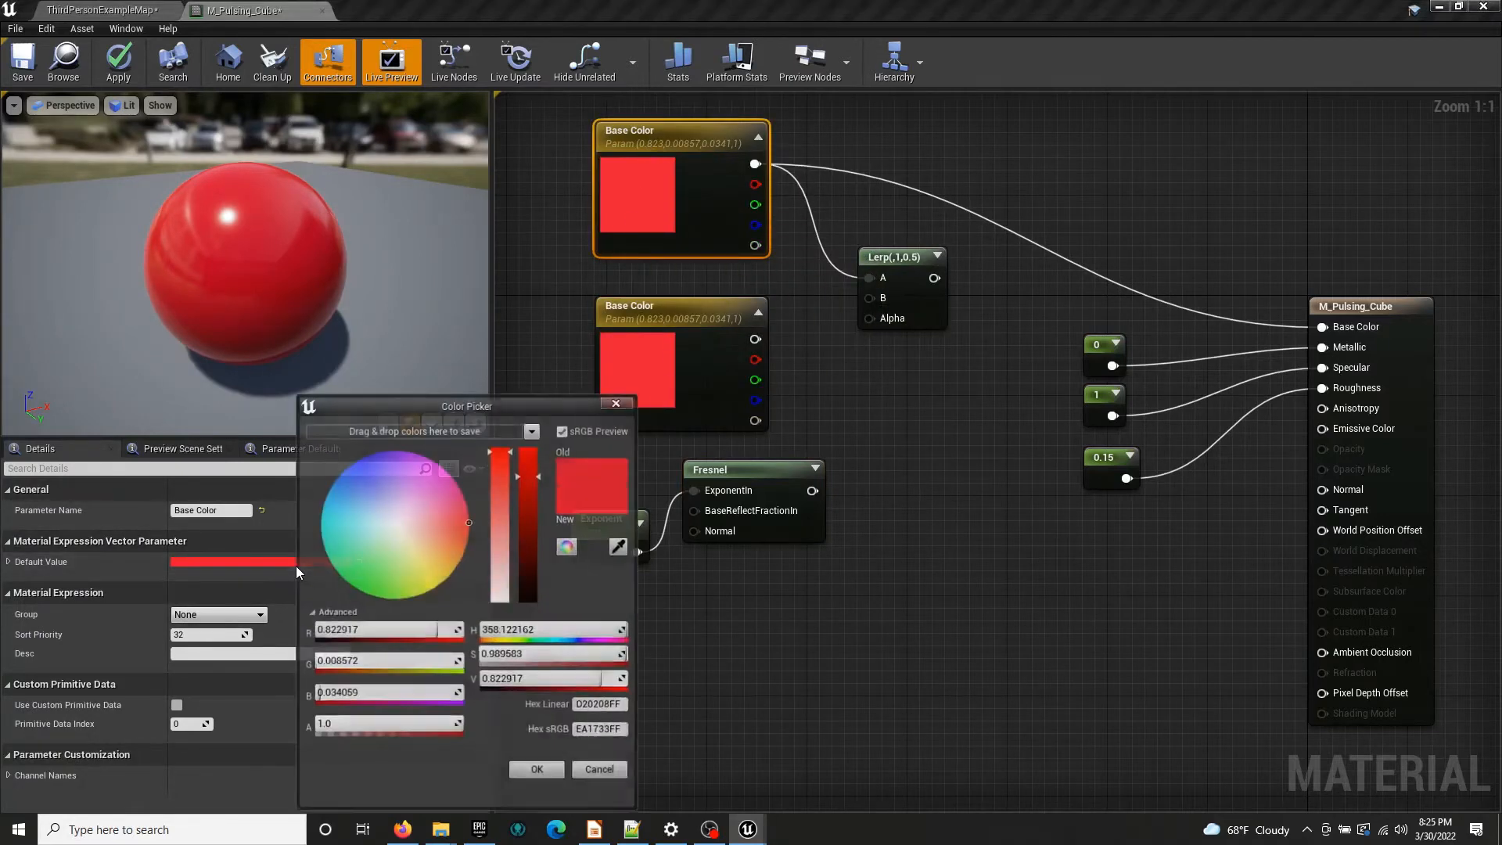
pyautogui.moveTo(457, 517); pyautogui.dragTo(494, 526)
pyautogui.click(539, 772)
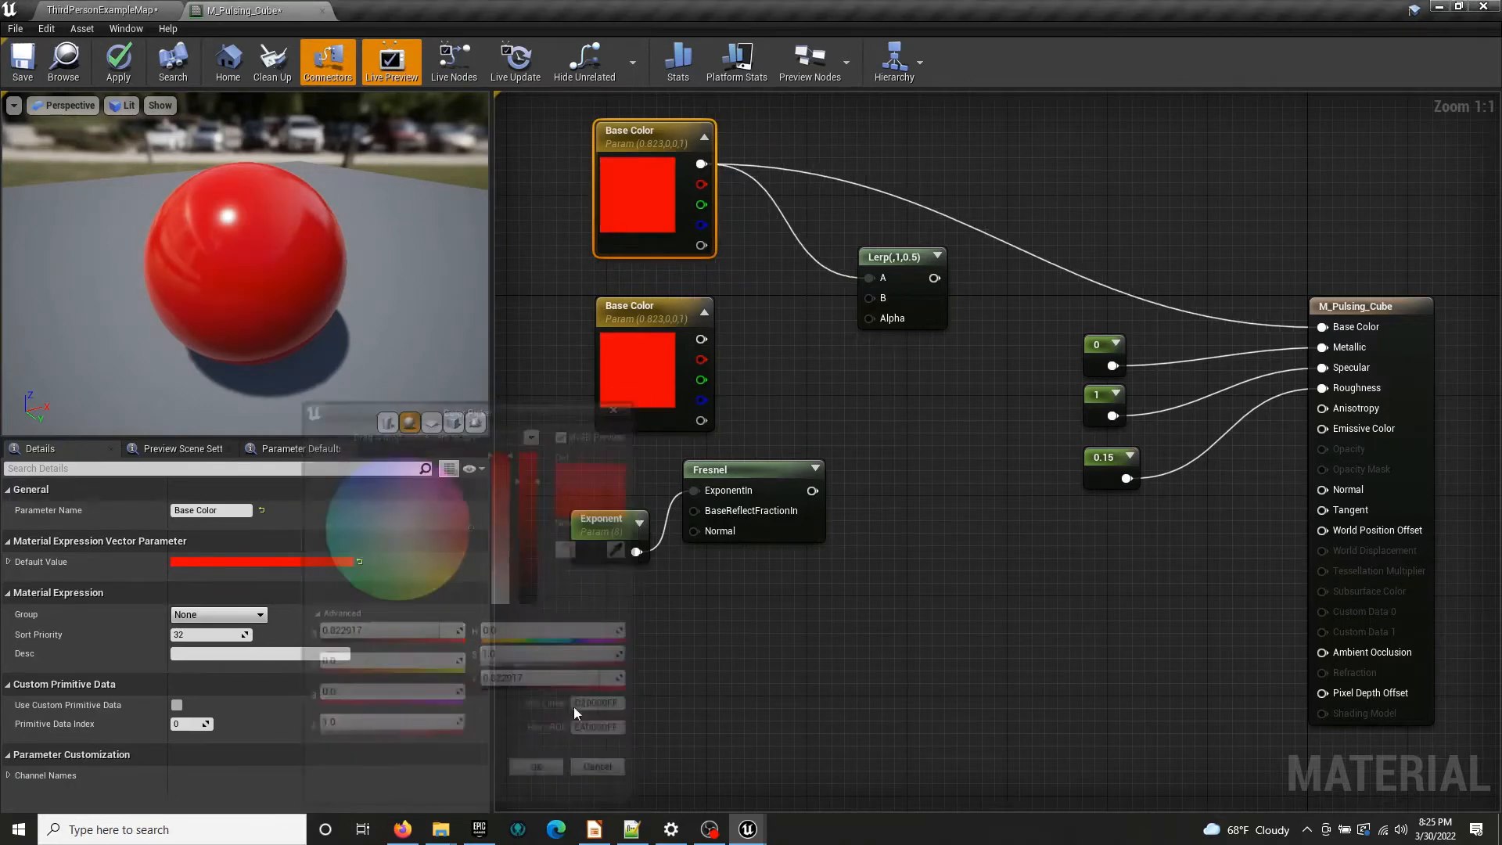
# Set the duplicated Base Color parameter's default value to green (0, 0.823, 0.0473)
pyautogui.click(656, 388)
pyautogui.click(286, 563)
pyautogui.moveTo(395, 565); pyautogui.dragTo(334, 617)
pyautogui.click(520, 773)
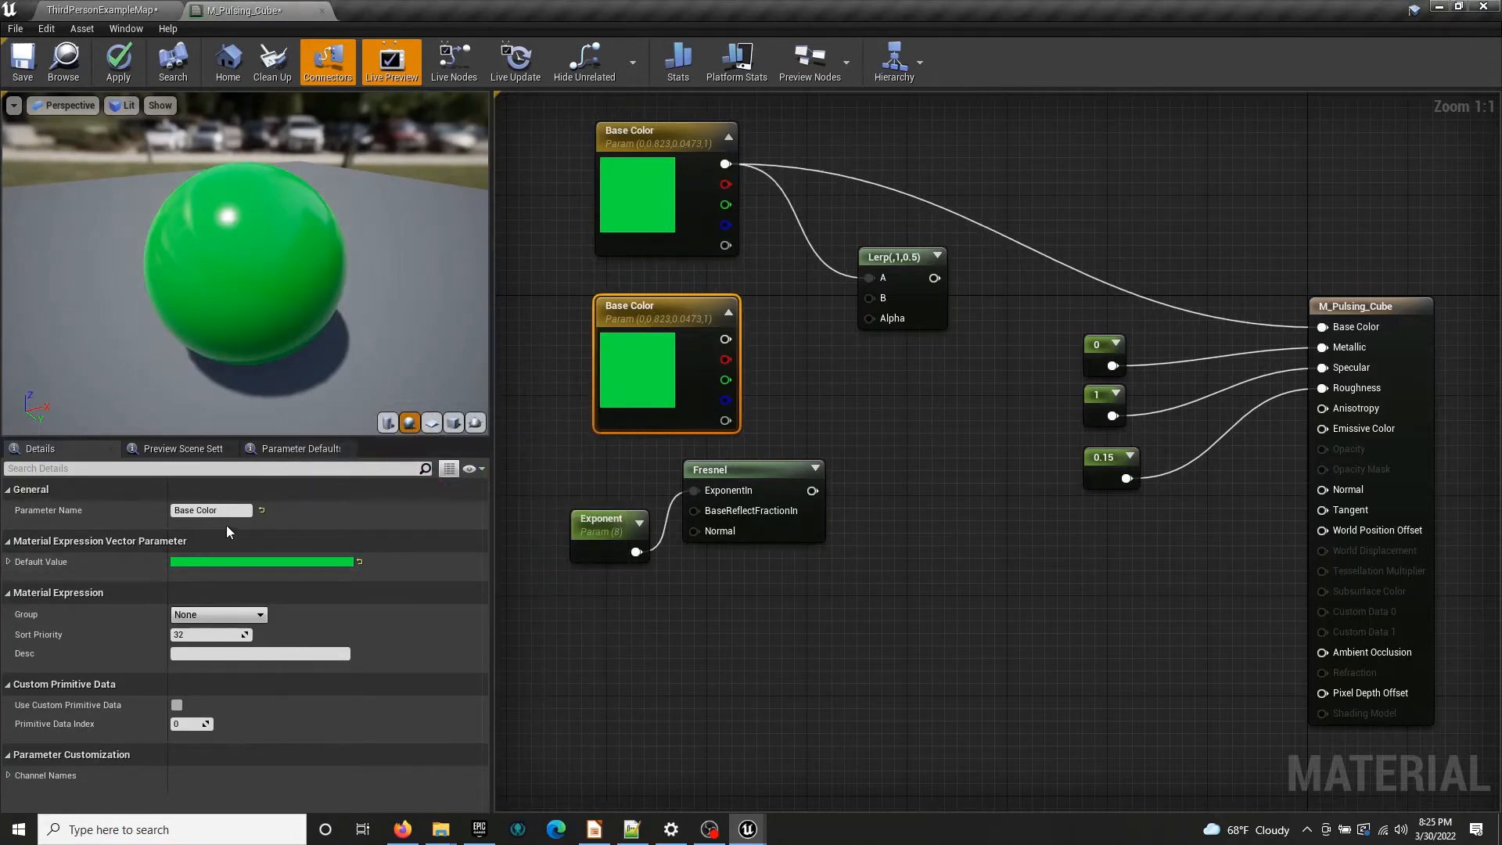
# Rename the duplicated Base Color parameter as Fresnel Color
pyautogui.click(210, 511)
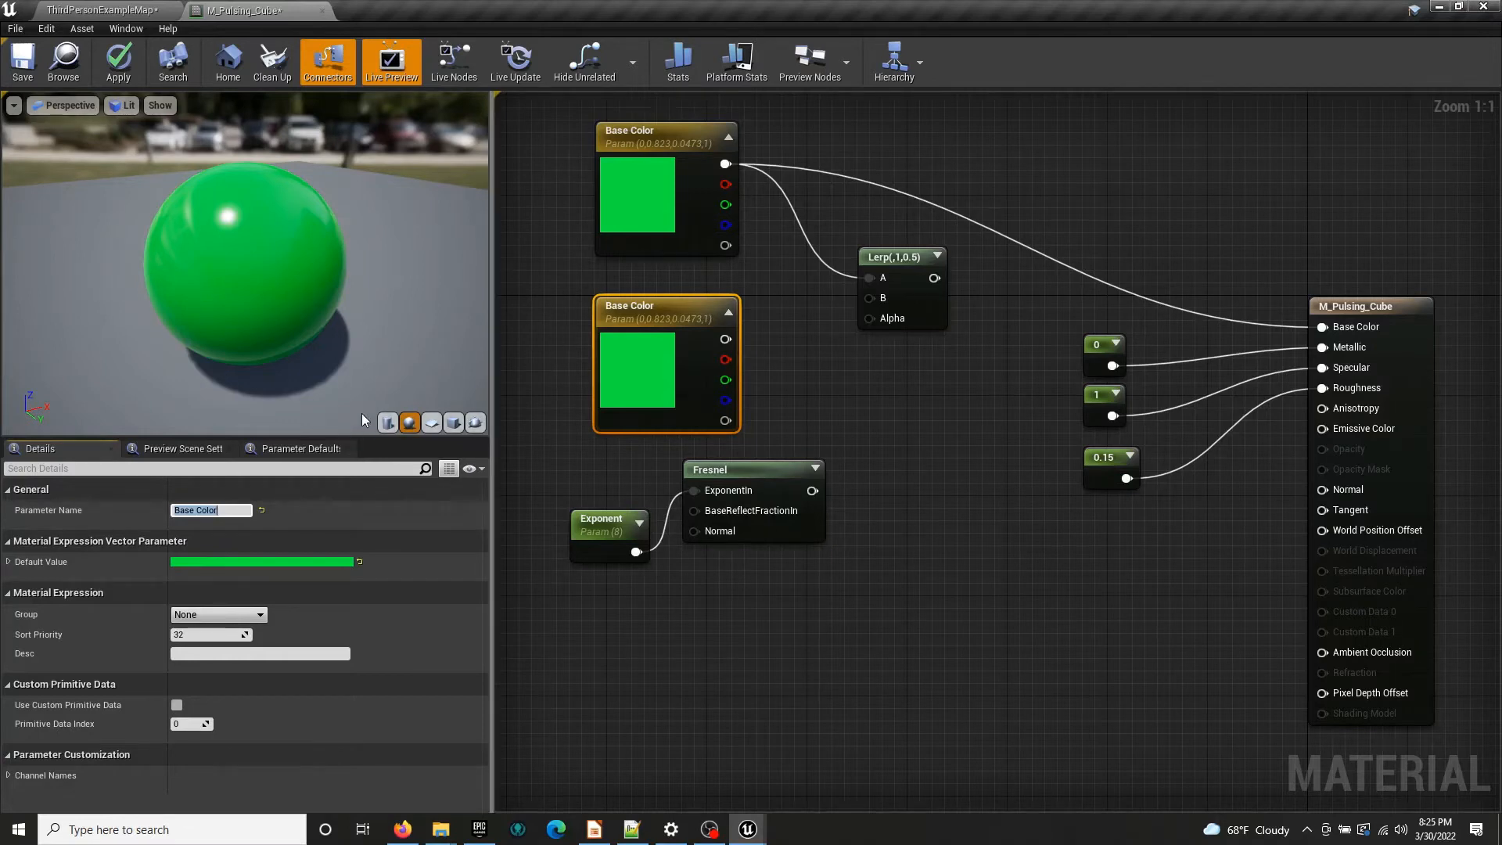
pyautogui.press('BackSpace')
pyautogui.write('Base')
pyautogui.press('BackSpace')
pyautogui.press('BackSpace')
pyautogui.press('BackSpace')
pyautogui.press('BackSpace')
pyautogui.write('Fresnel Color')
pyautogui.press('Return')
# Break the link between the Base Color parameter and the material node's Base Color input
pyautogui.click(630, 261)
pyautogui.click(635, 244)
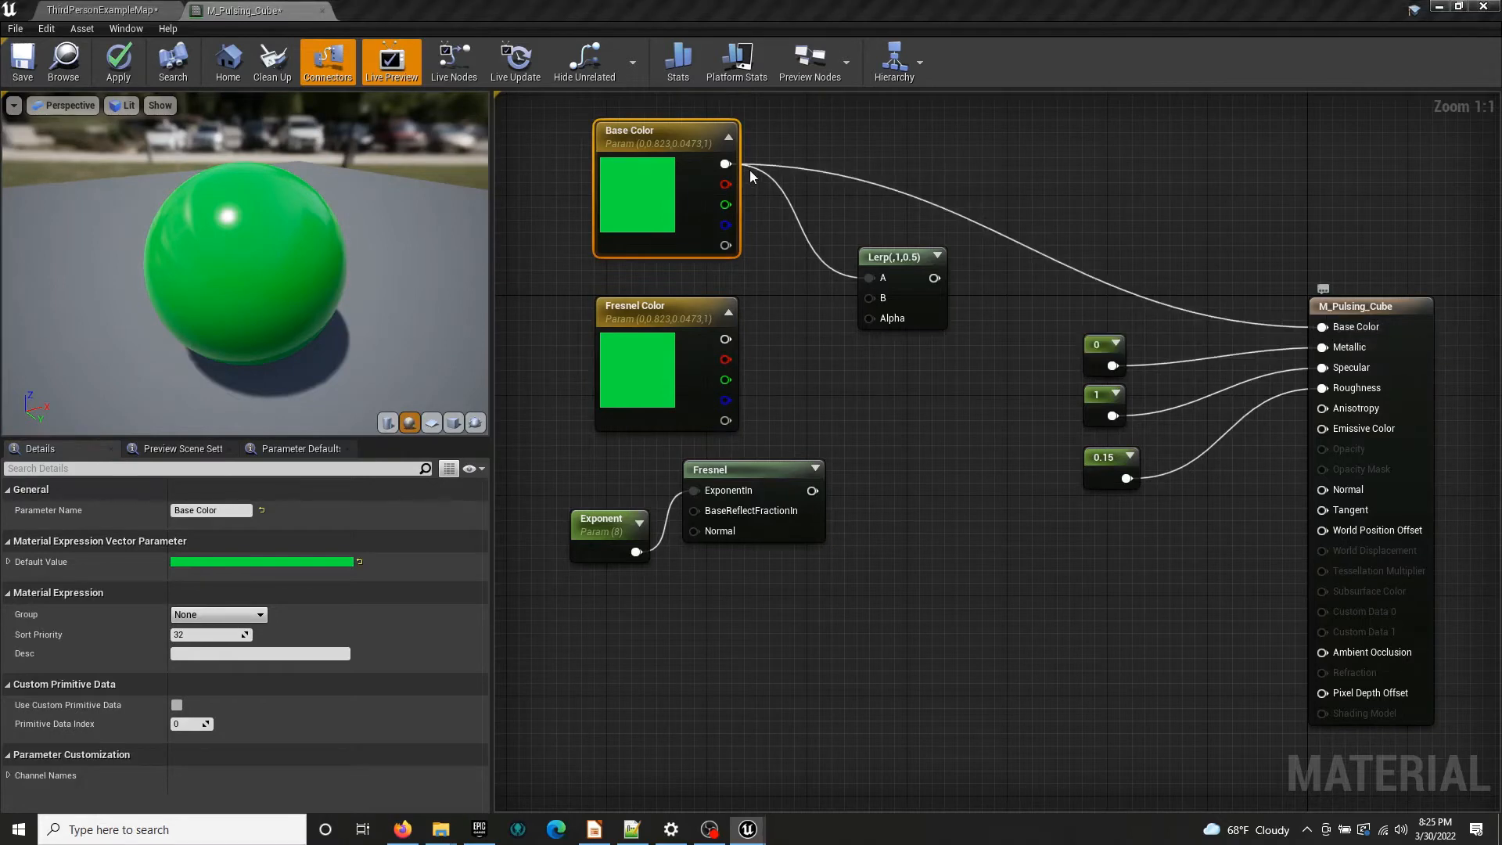
pyautogui.press('super')
pyautogui.click(1074, 197)
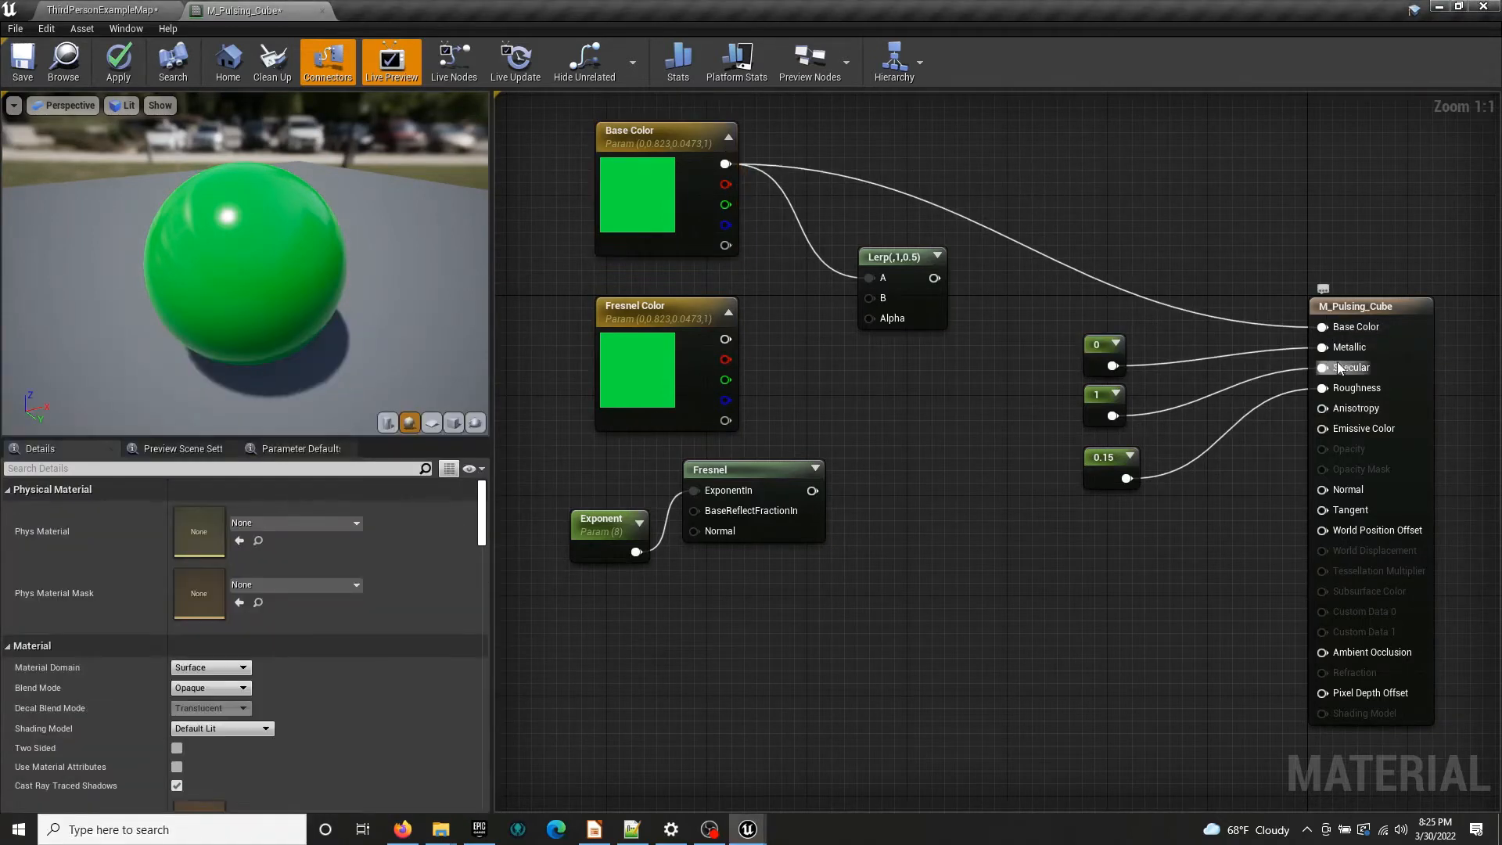
pyautogui.keyDown('alt'); pyautogui.click(1322, 327); pyautogui.keyUp('alt')
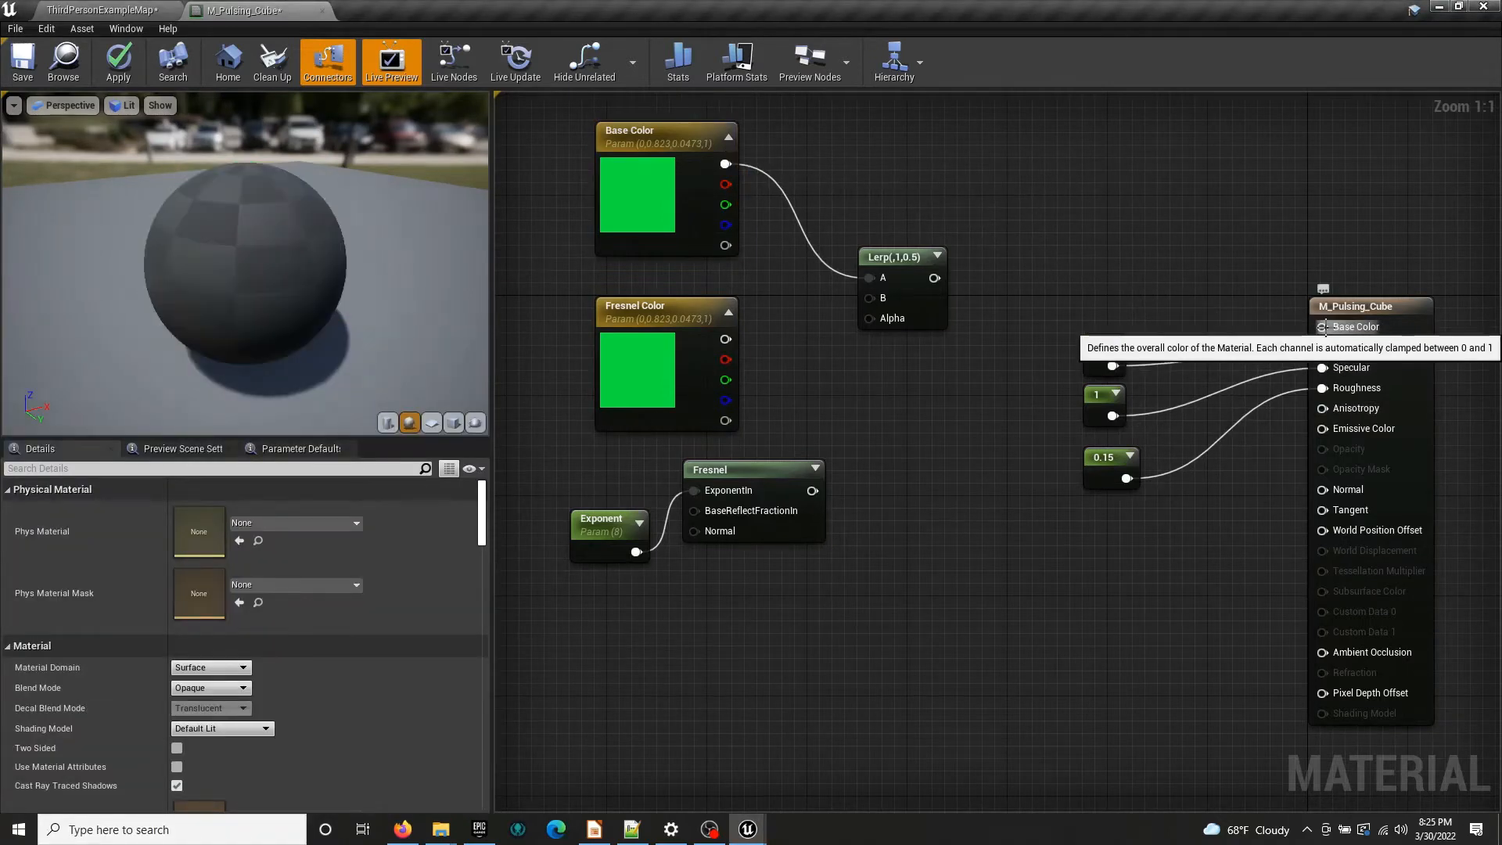
# Set the Fresnel Color parameter's default value to red (0.823, 0, 0.037)
pyautogui.click(696, 344)
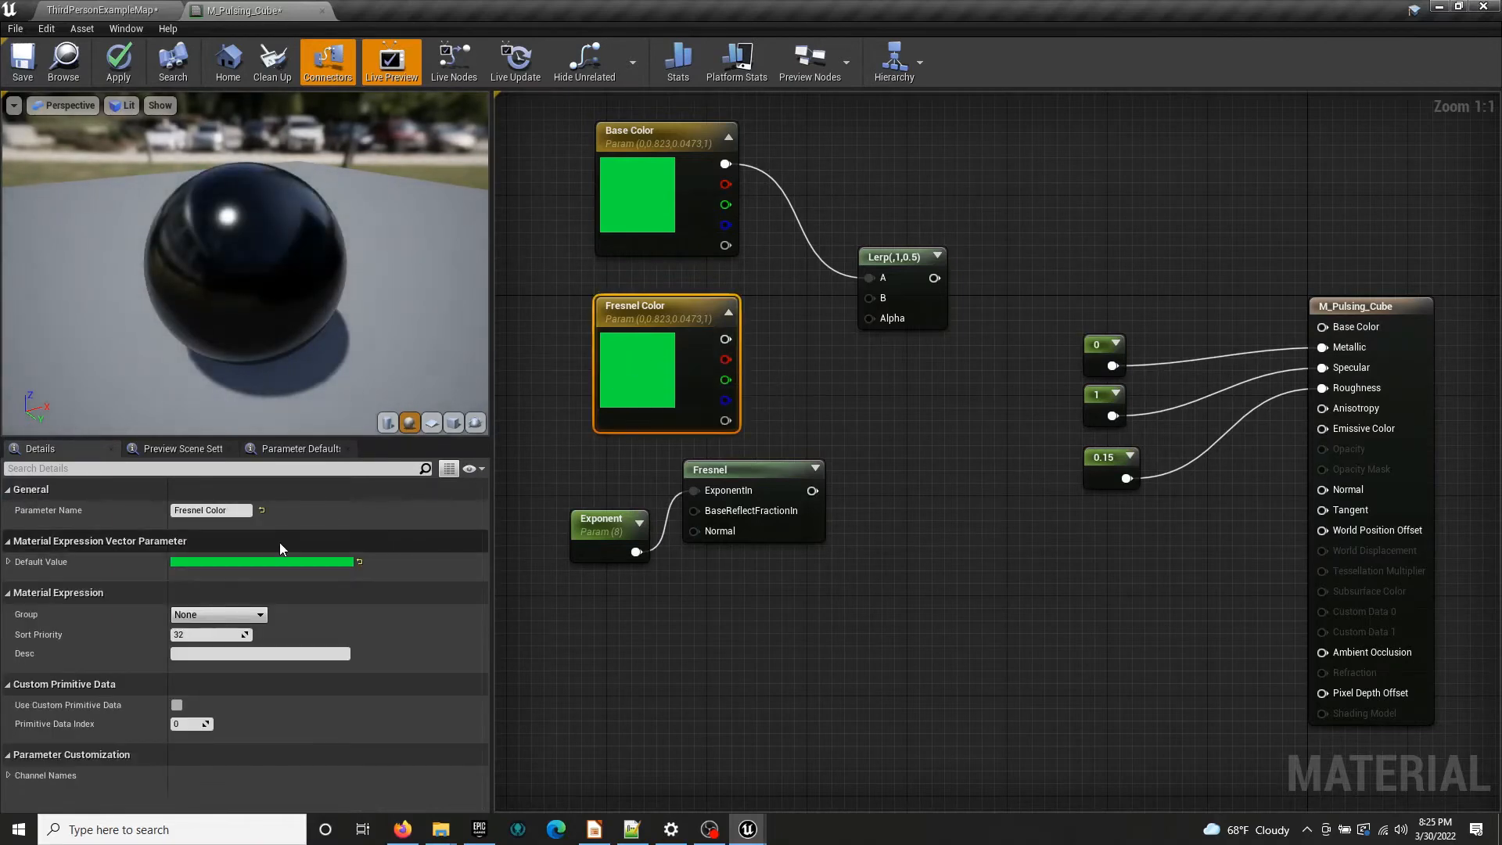
pyautogui.click(288, 564)
pyautogui.moveTo(365, 574); pyautogui.dragTo(470, 523)
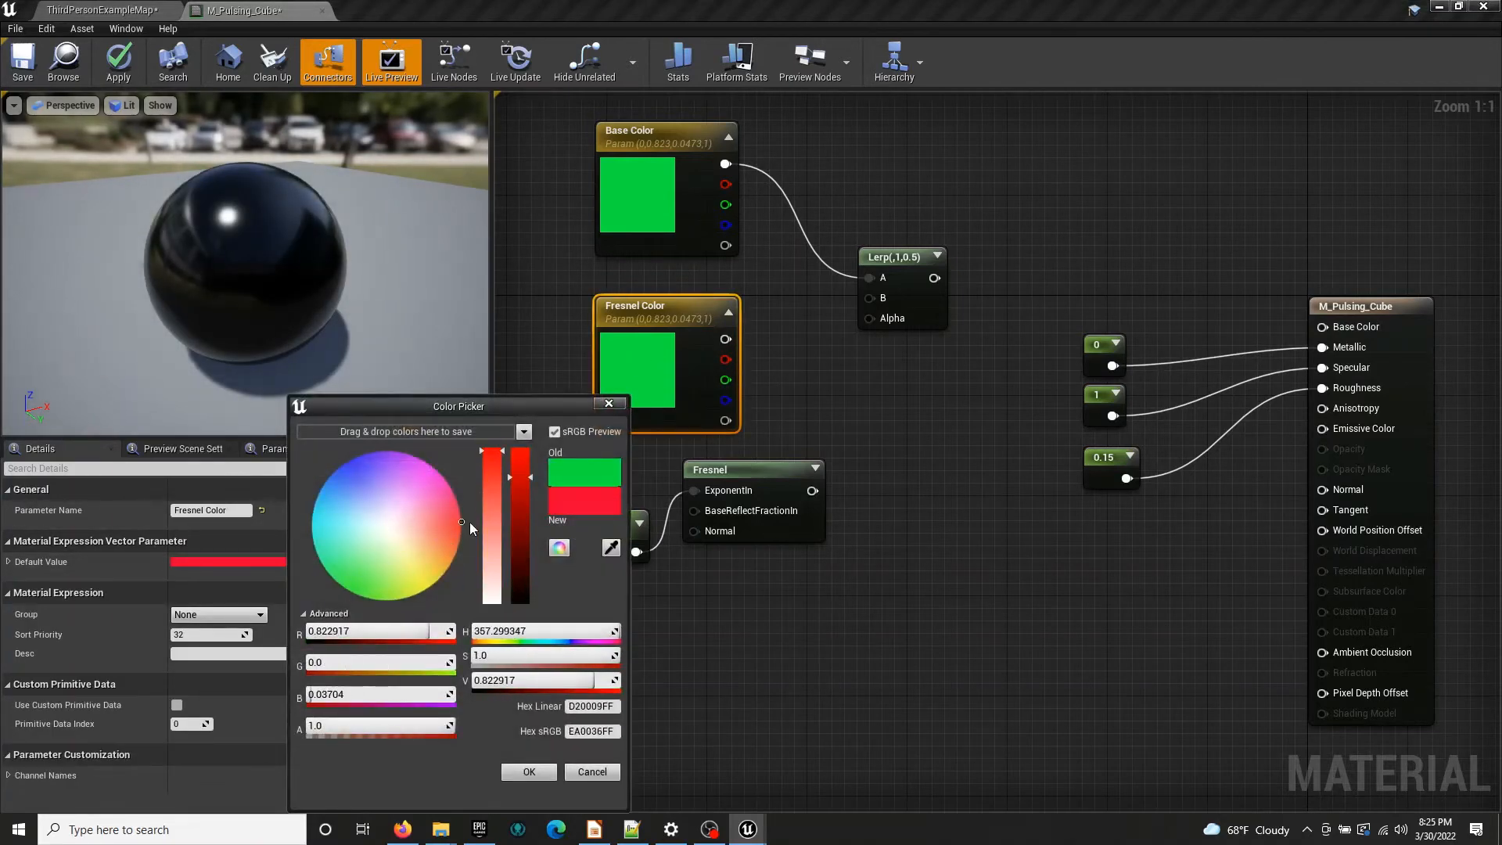
pyautogui.click(529, 771)
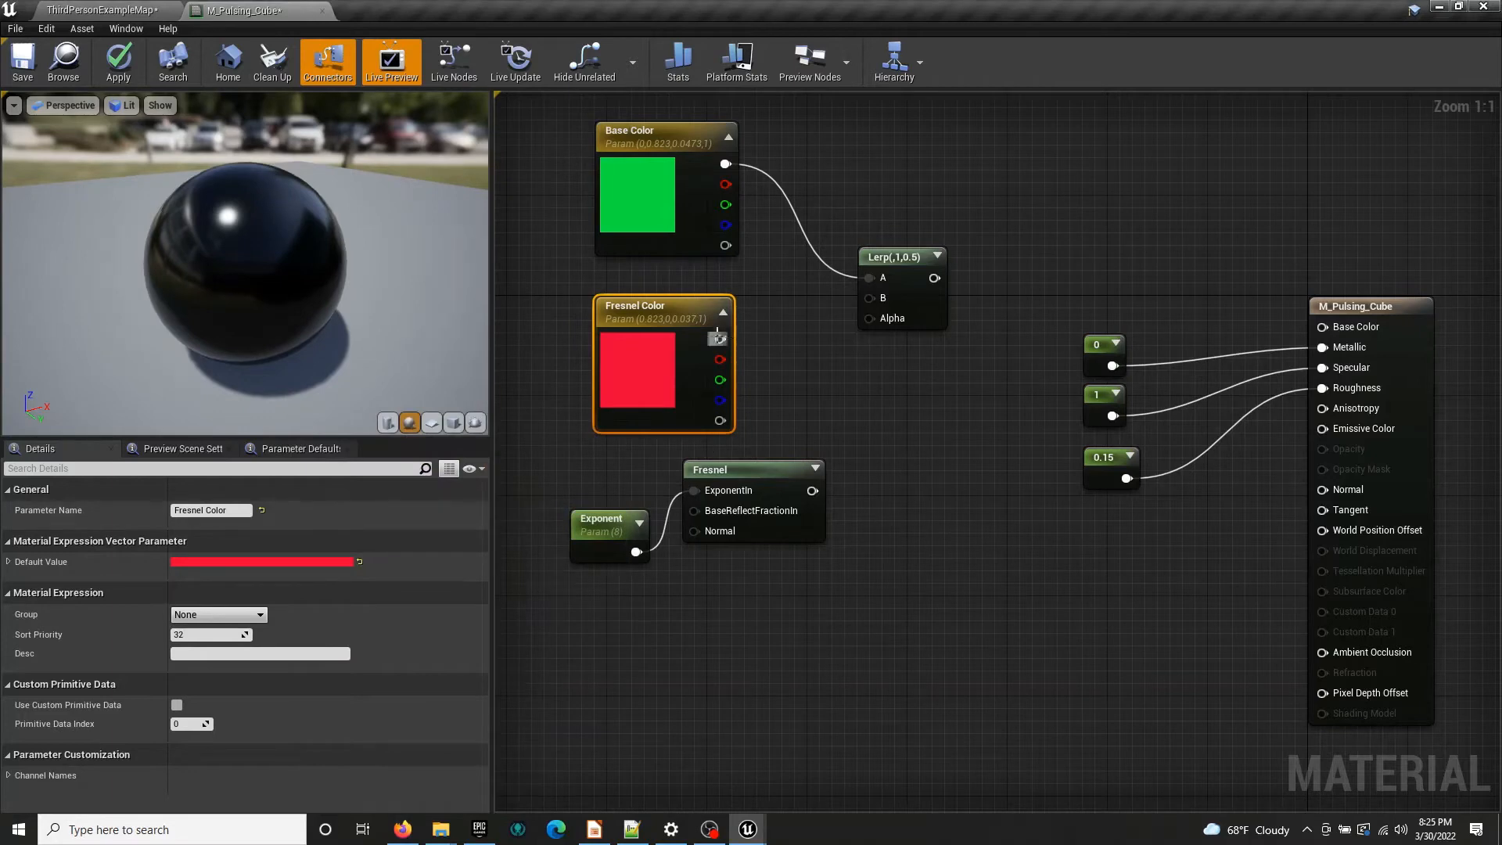
# Feed Fresnel Color into the Lerp's B and the Fresnel output into its Alpha, and preview the Lerp node, moved nearer the constants
pyautogui.moveTo(720, 338); pyautogui.dragTo(869, 315)
pyautogui.moveTo(813, 491); pyautogui.dragTo(869, 317)
pyautogui.rightClick(889, 265)
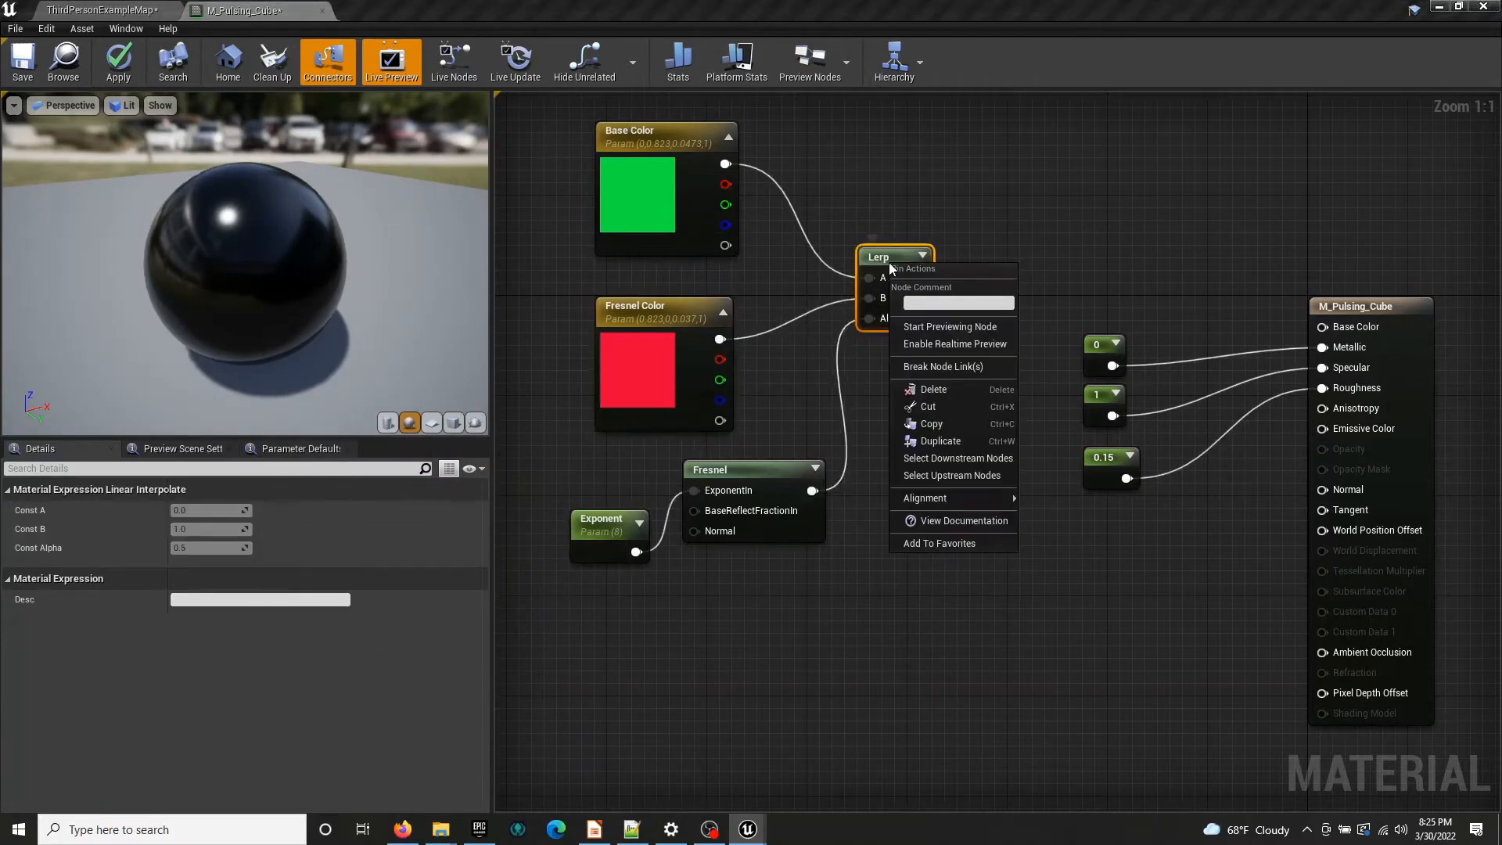
pyautogui.click(936, 328)
pyautogui.moveTo(895, 260); pyautogui.dragTo(958, 248)
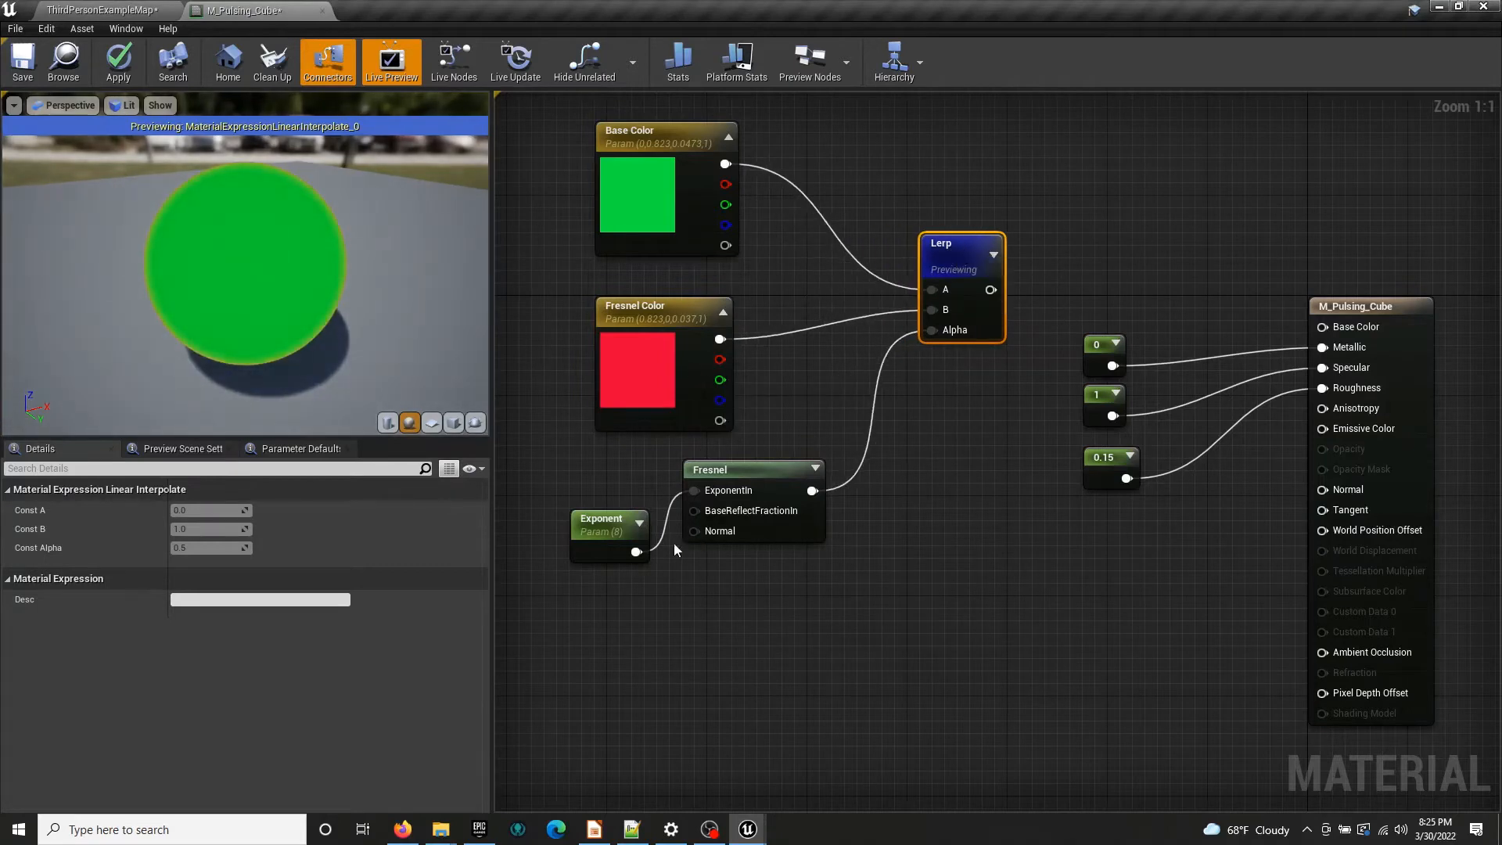
# Set the Exponent parameter's default value to 3 after trying 4, and nudge the Fresnel node away from it
pyautogui.click(614, 541)
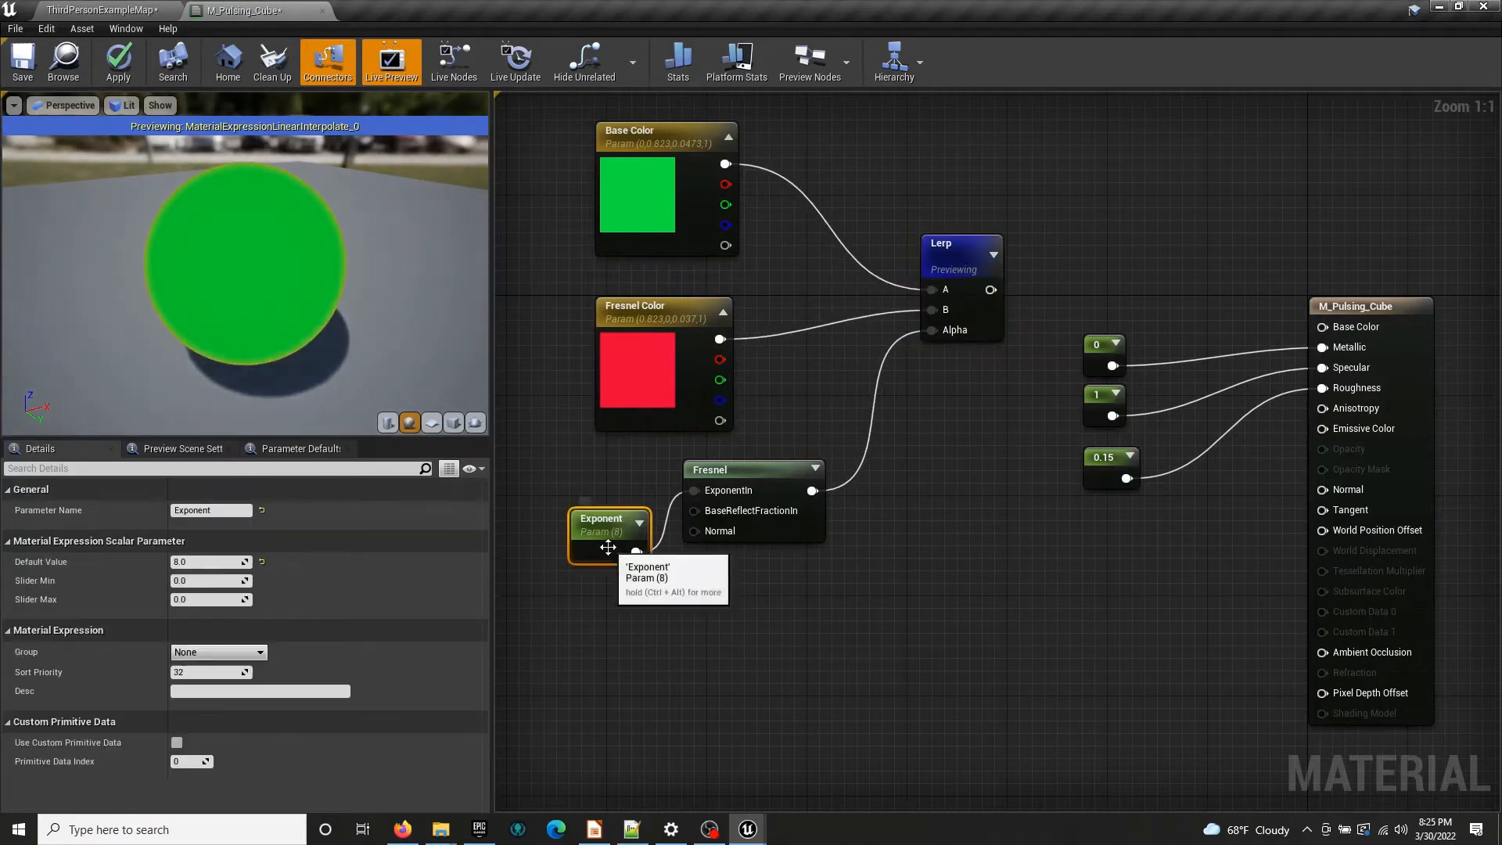
pyautogui.click(216, 542)
pyautogui.click(221, 565)
pyautogui.write('4')
pyautogui.press('Return')
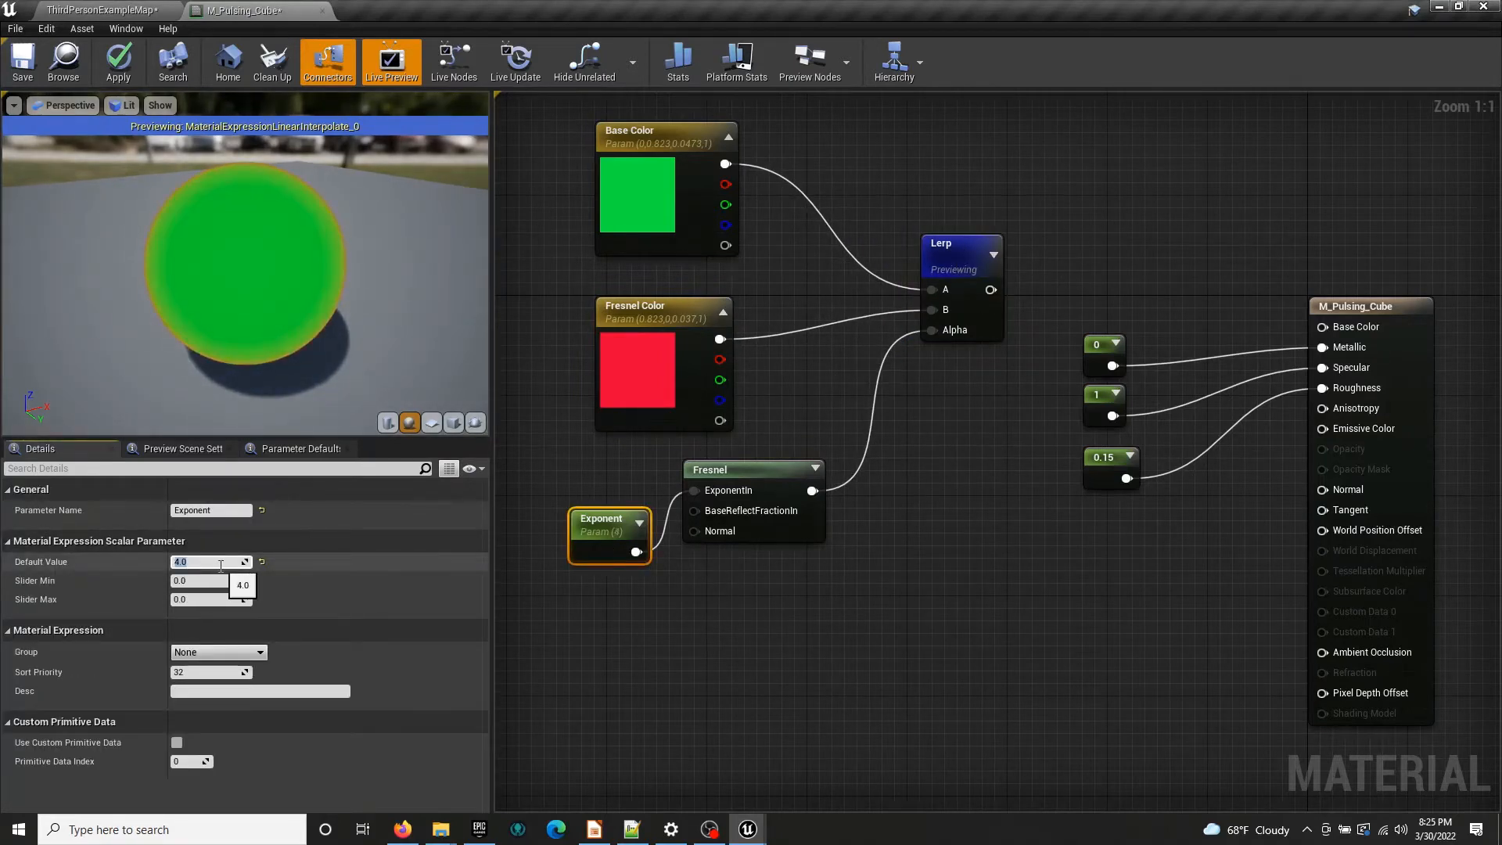
pyautogui.write('3')
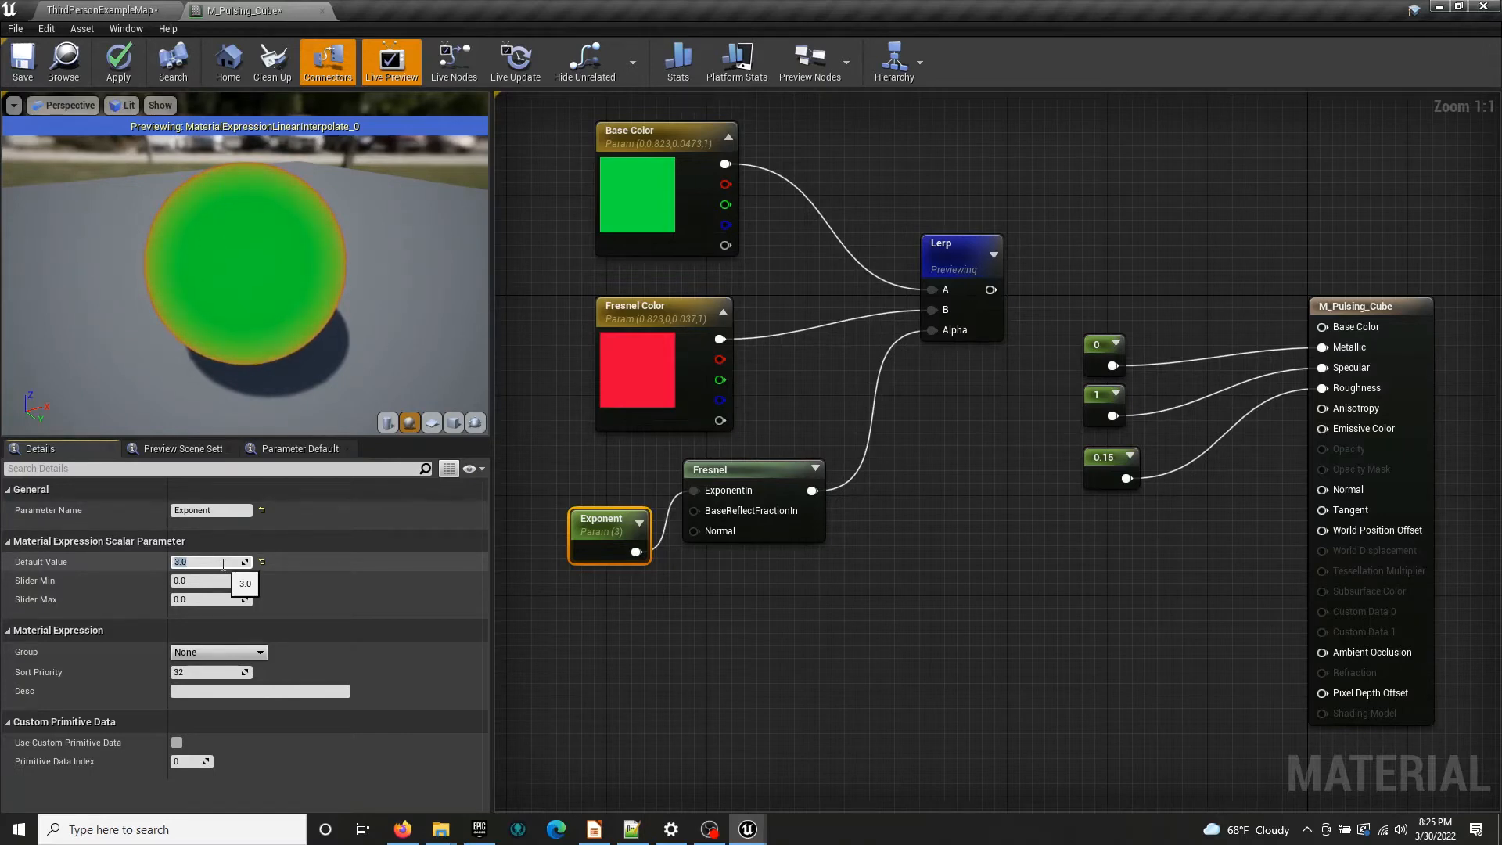
pyautogui.press('Return')
pyautogui.moveTo(755, 474); pyautogui.dragTo(767, 477)
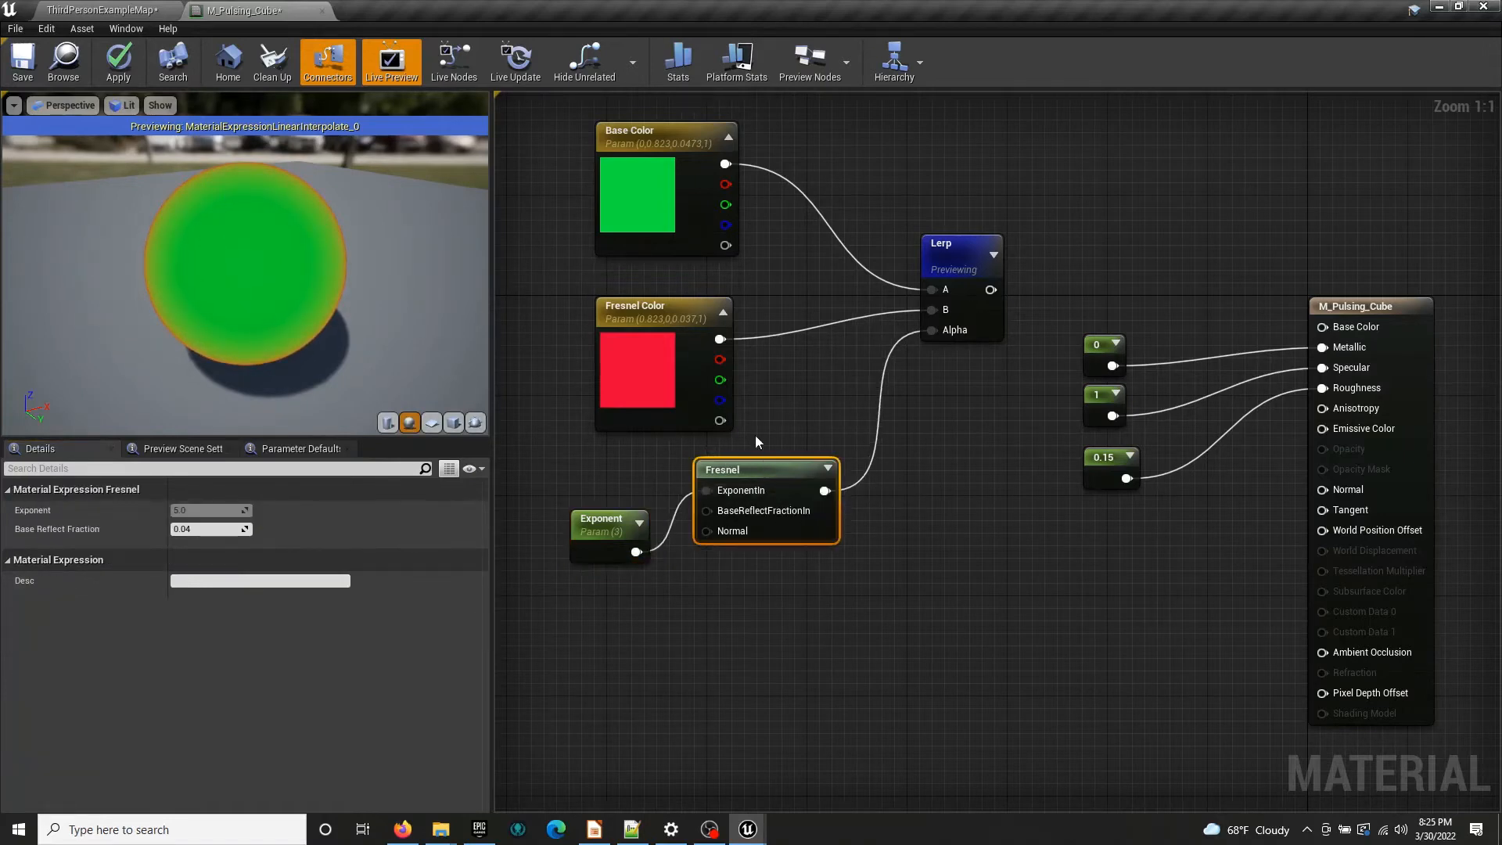
# Move the Exponent parameter node up level with the Fresnel node and set its default value to 1
pyautogui.moveTo(585, 534); pyautogui.dragTo(583, 496)
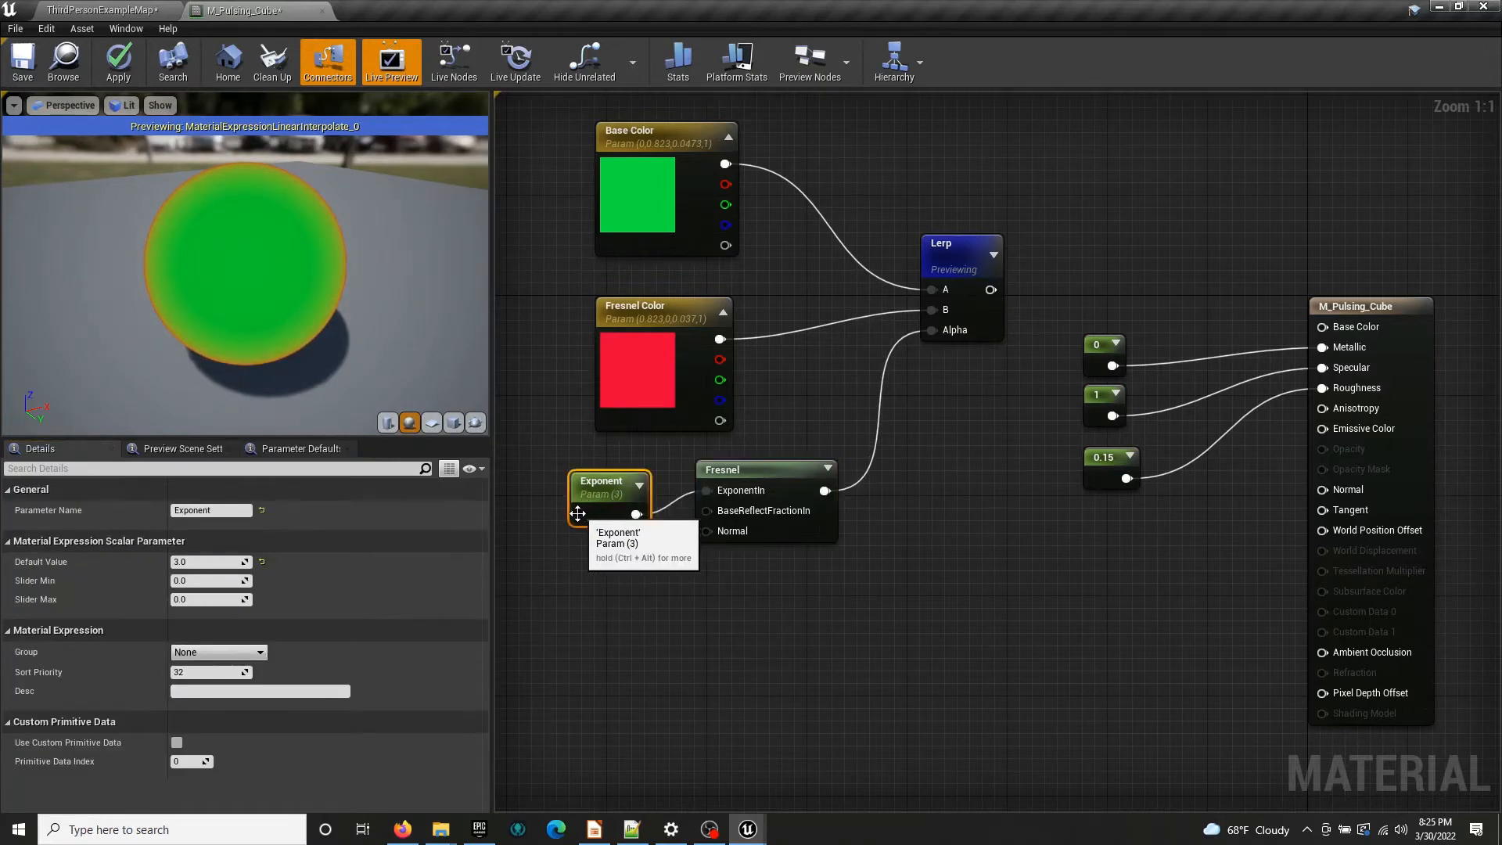
pyautogui.click(205, 562)
pyautogui.write('1')
pyautogui.press('Return')
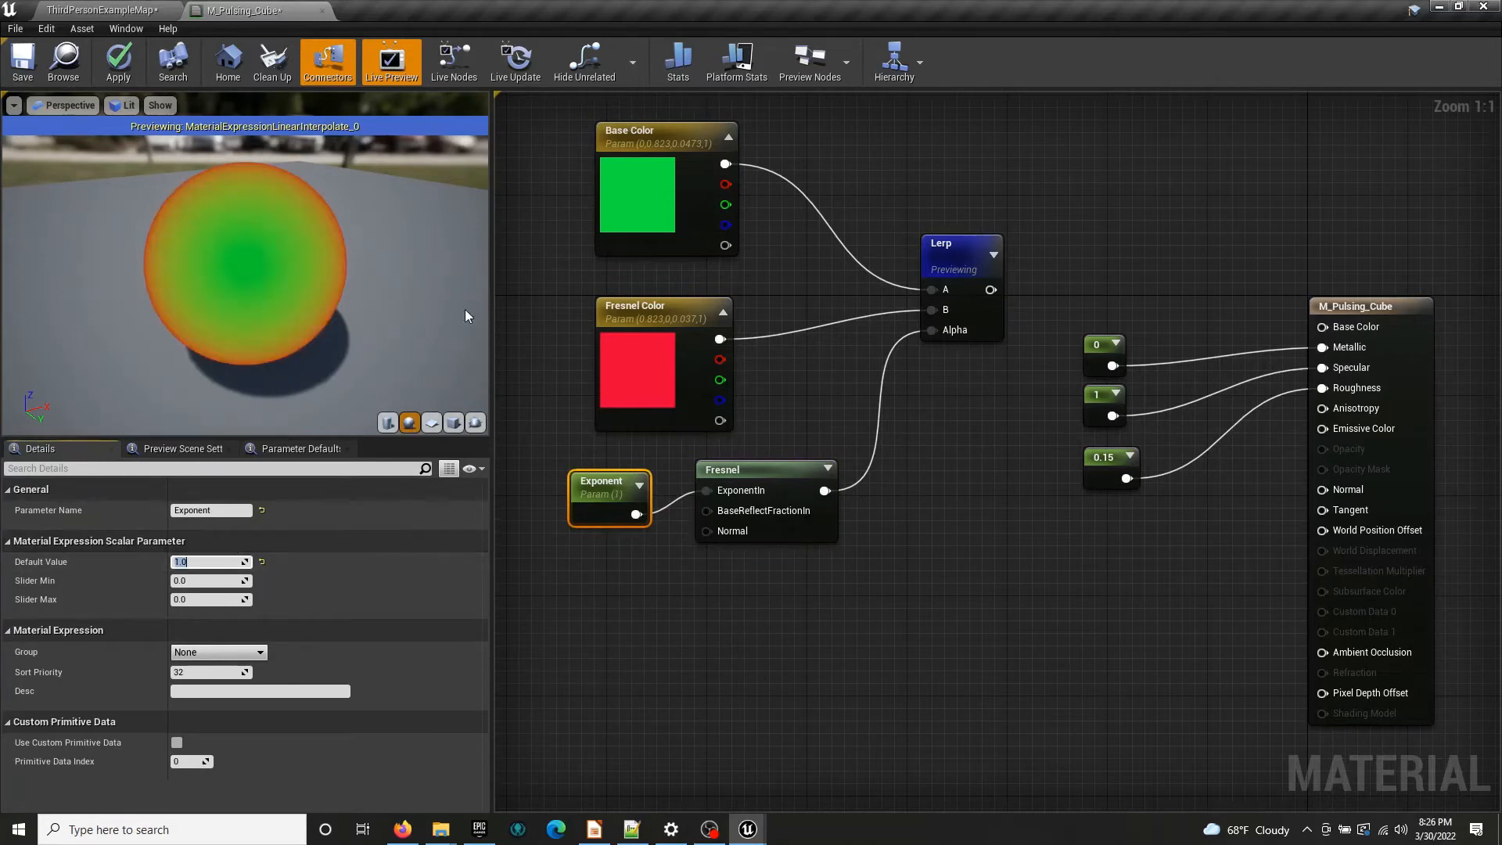
# Line up the Base Color and Fresnel Color nodes in one column, and reposition the Fresnel and Exponent nodes beneath them
pyautogui.moveTo(603, 349); pyautogui.dragTo(601, 324)
pyautogui.hotkey('ctrl', 'z')
pyautogui.moveTo(640, 204); pyautogui.dragTo(701, 191)
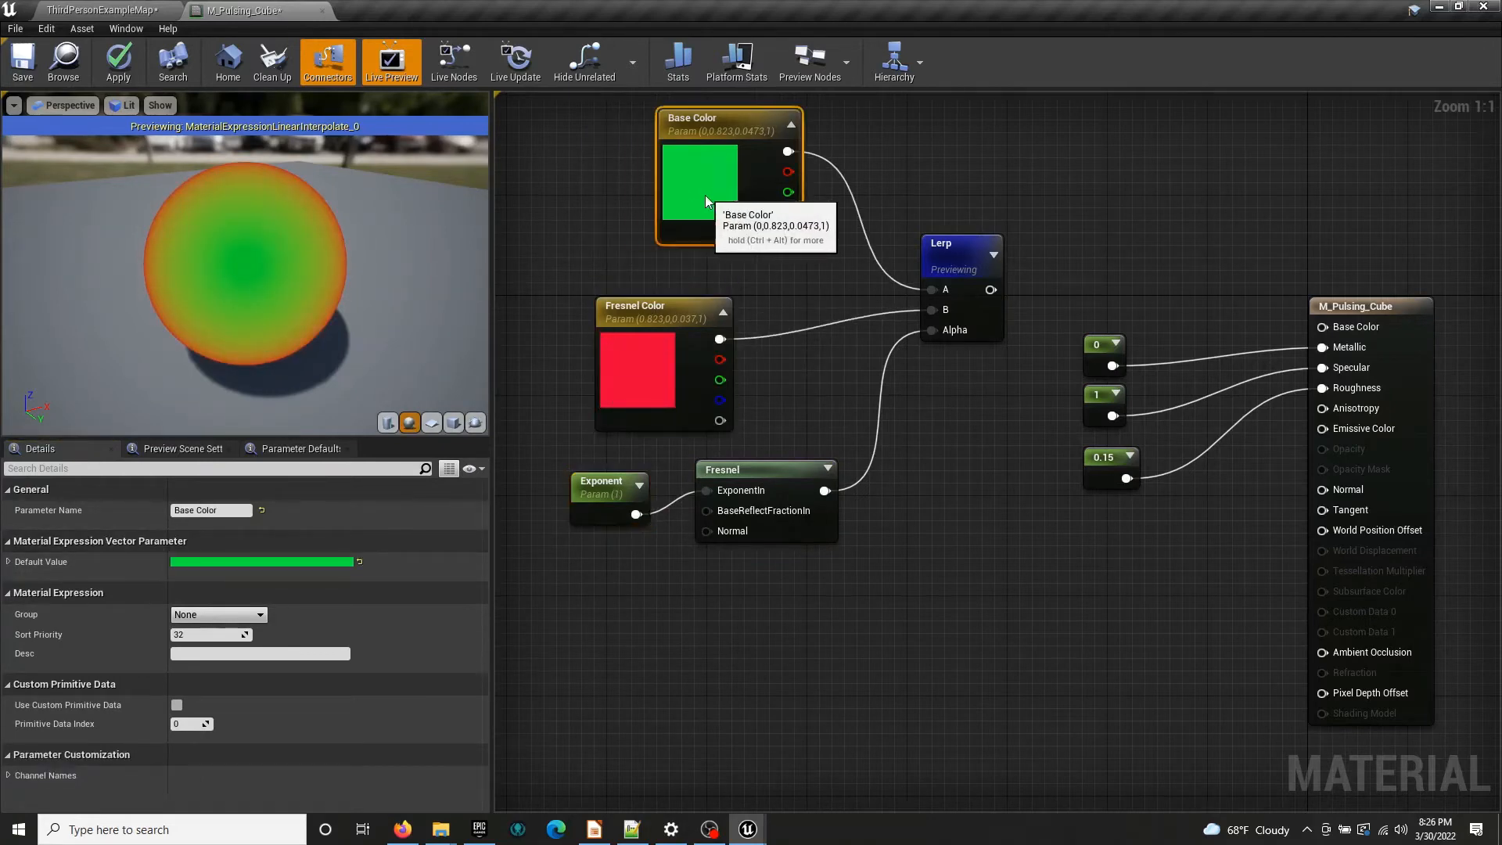
pyautogui.moveTo(669, 343); pyautogui.dragTo(701, 335)
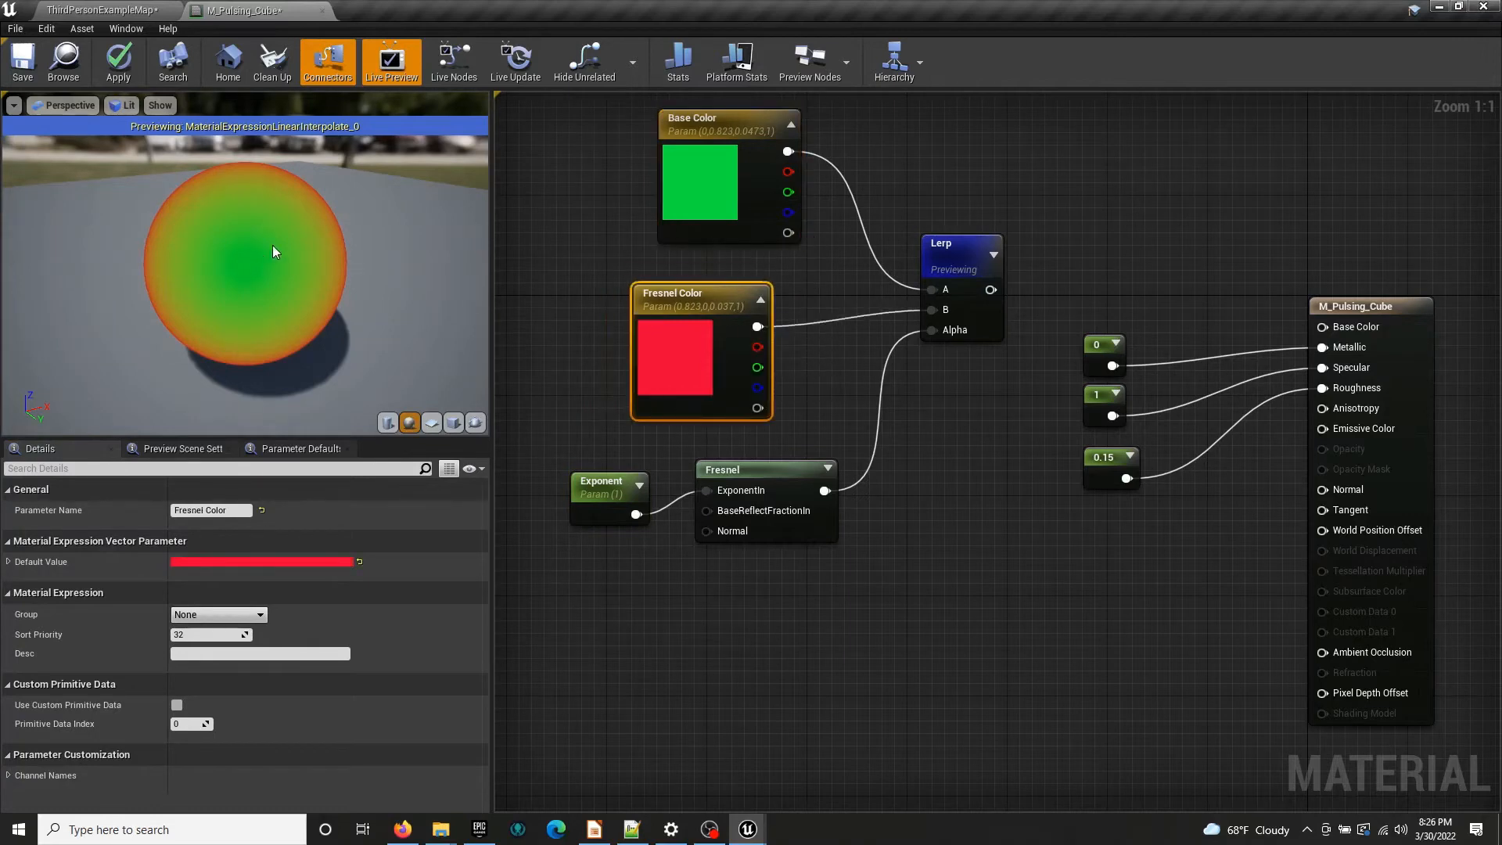
pyautogui.moveTo(728, 165); pyautogui.dragTo(682, 197)
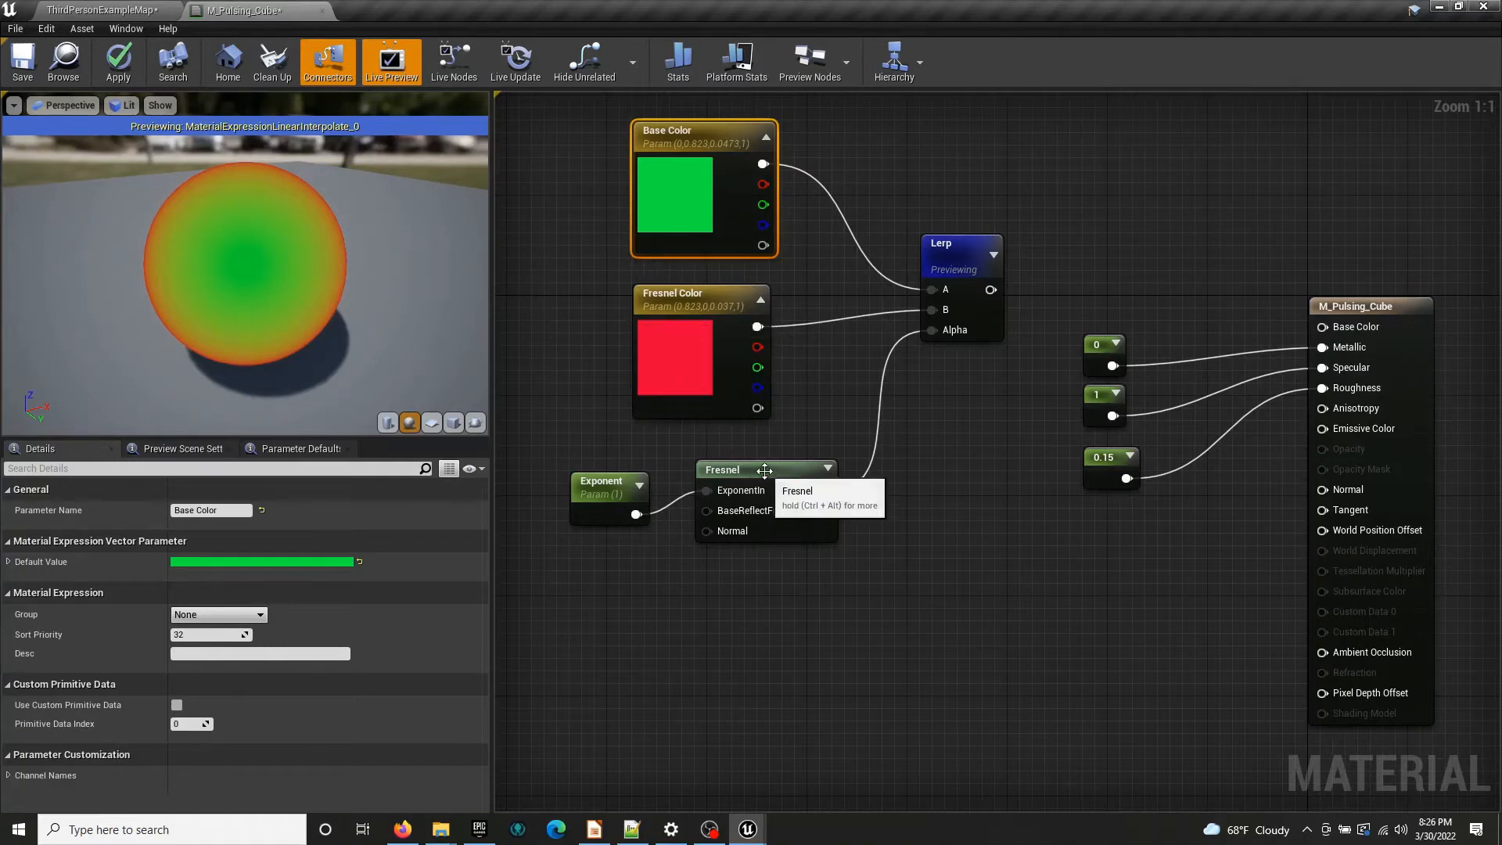
pyautogui.moveTo(758, 471); pyautogui.dragTo(745, 473)
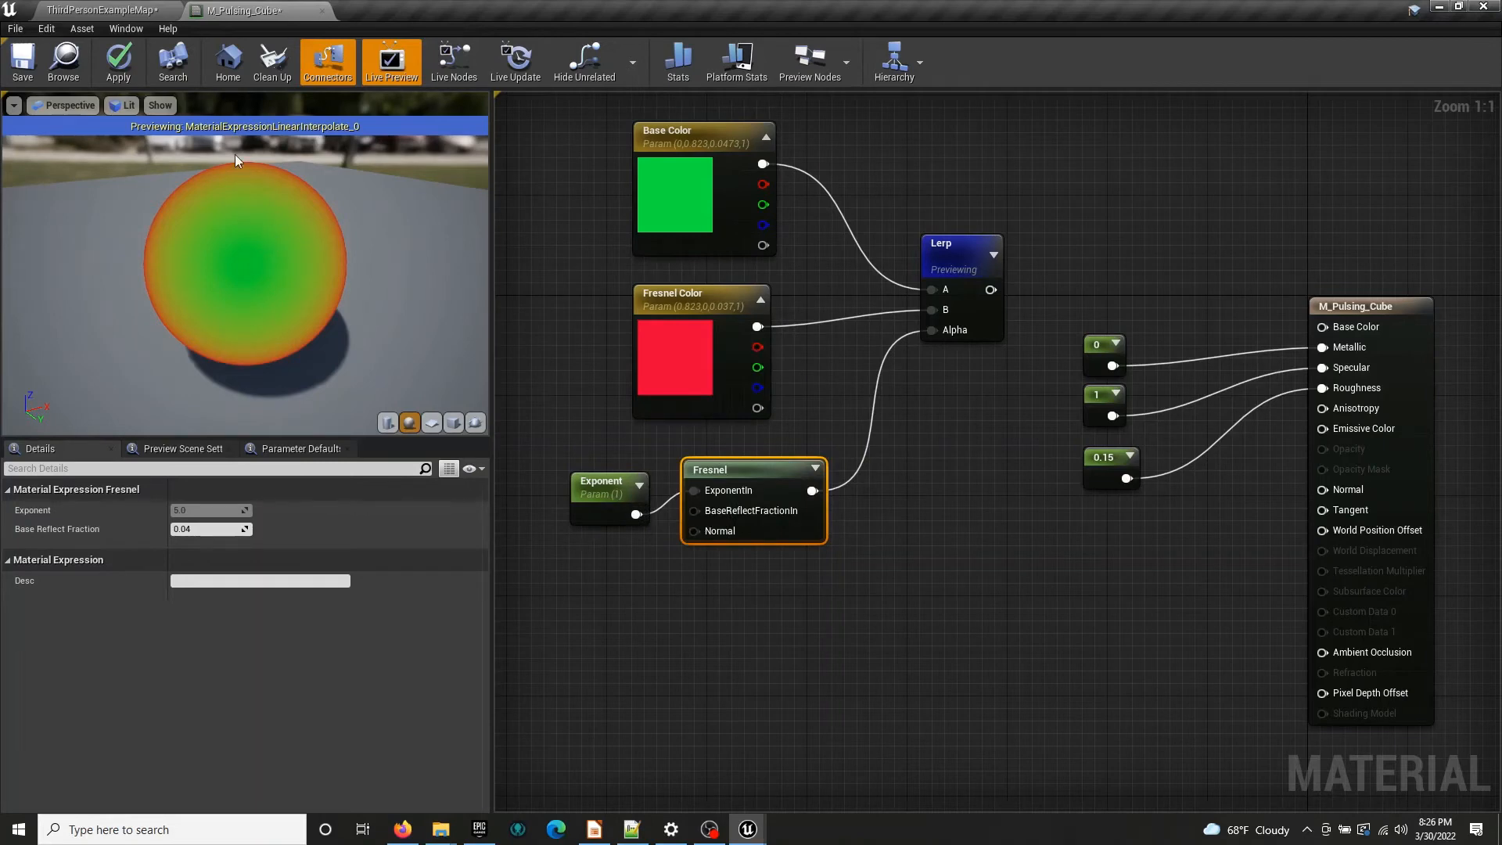
pyautogui.click(659, 356)
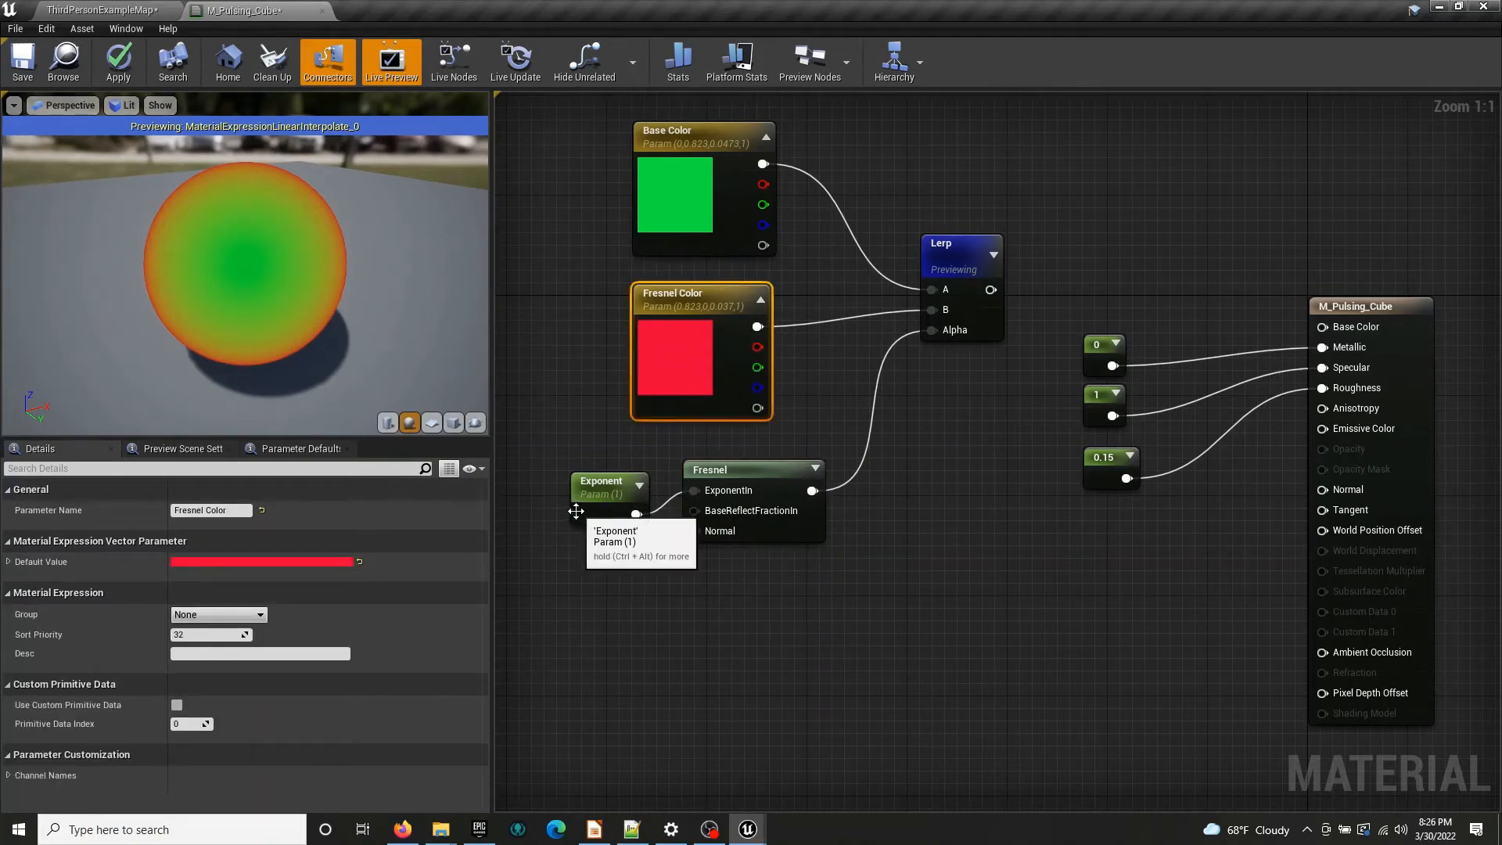
pyautogui.moveTo(596, 510); pyautogui.dragTo(594, 523)
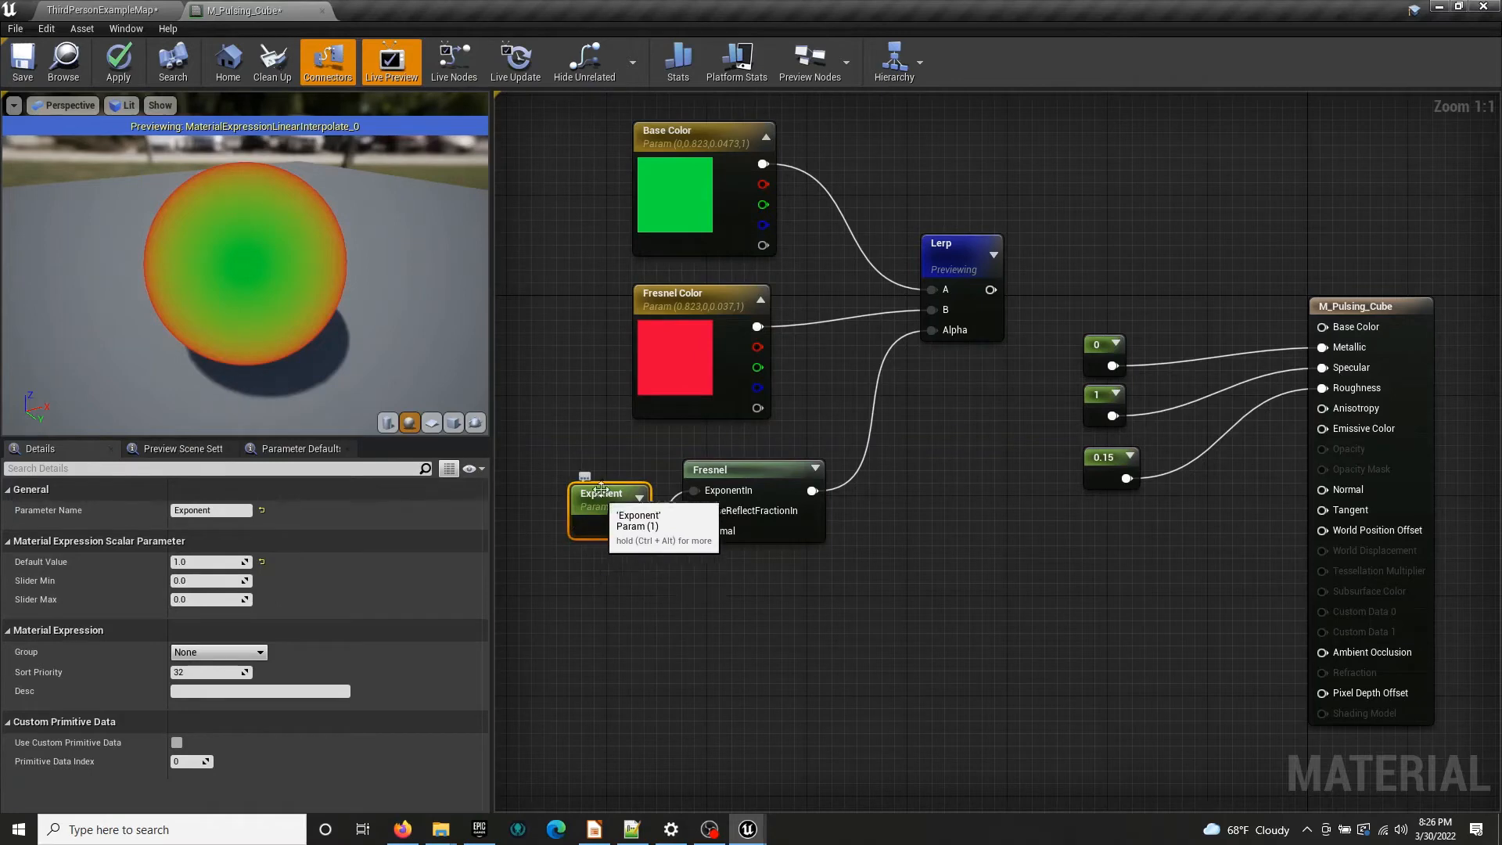
# Set the Base Color parameter's default value to light blue (0.116, 0.404, 0.823)
pyautogui.click(681, 215)
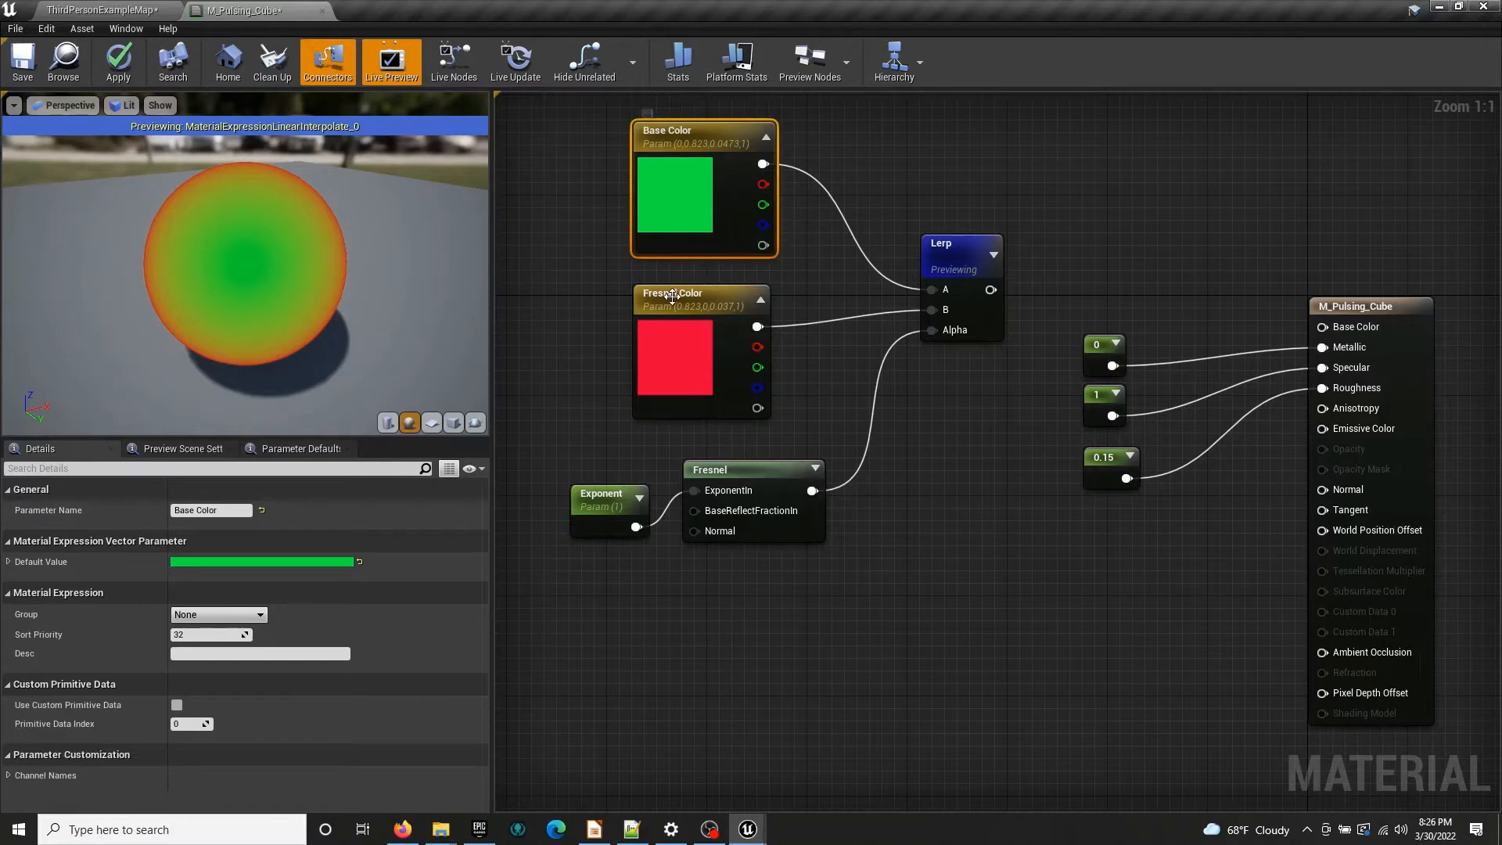
pyautogui.click(330, 565)
pyautogui.moveTo(388, 516); pyautogui.dragTo(377, 488)
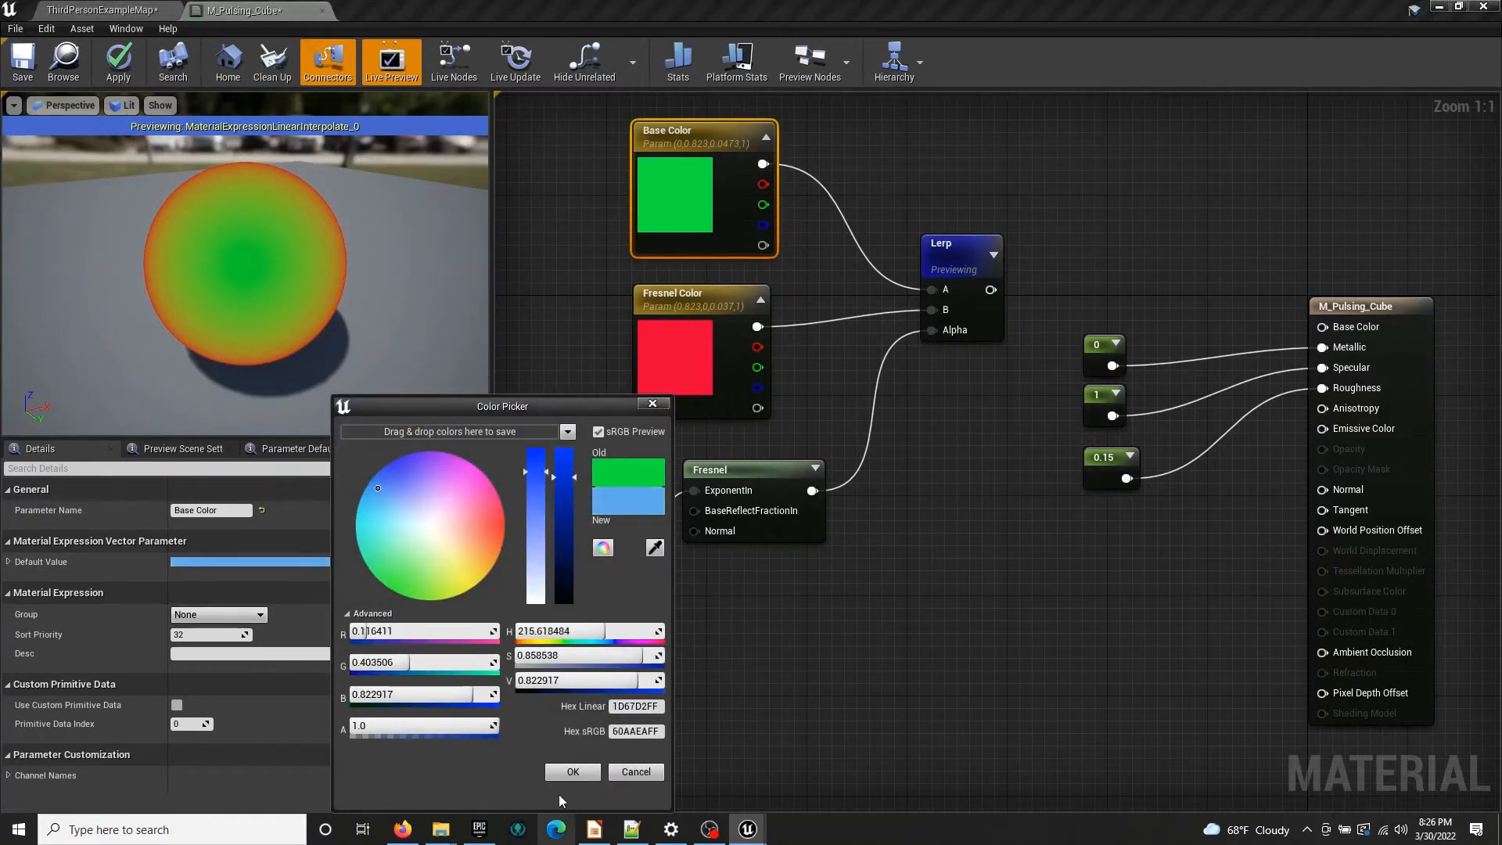
pyautogui.click(555, 773)
pyautogui.click(875, 552)
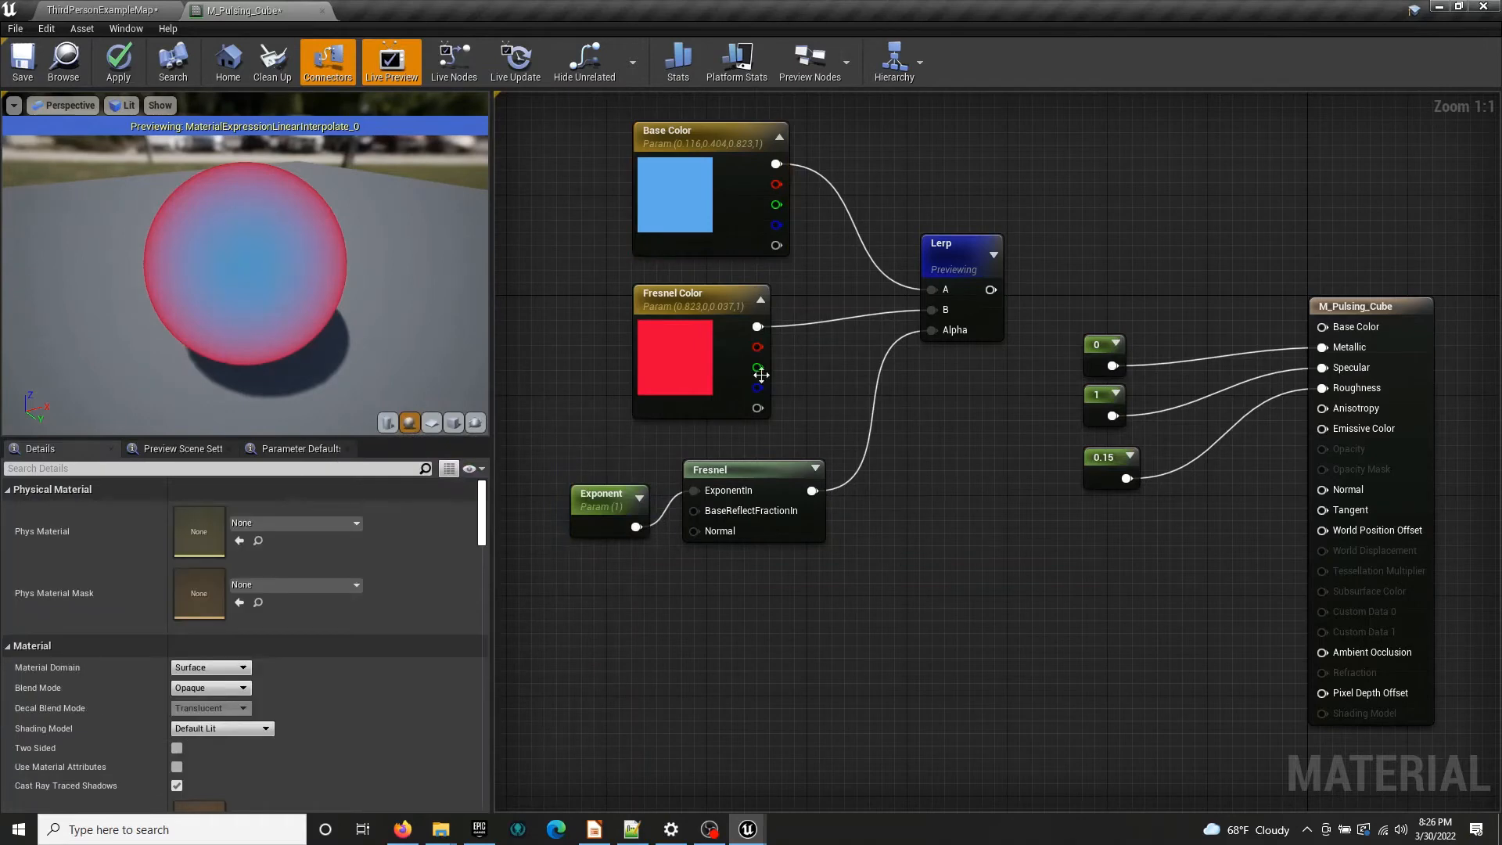
# Connect the Lerp output to the material's Base Color input, stop previewing the Lerp node, and move it above the constants
pyautogui.moveTo(990, 290); pyautogui.dragTo(1322, 328)
pyautogui.rightClick(970, 274)
pyautogui.click(1005, 325)
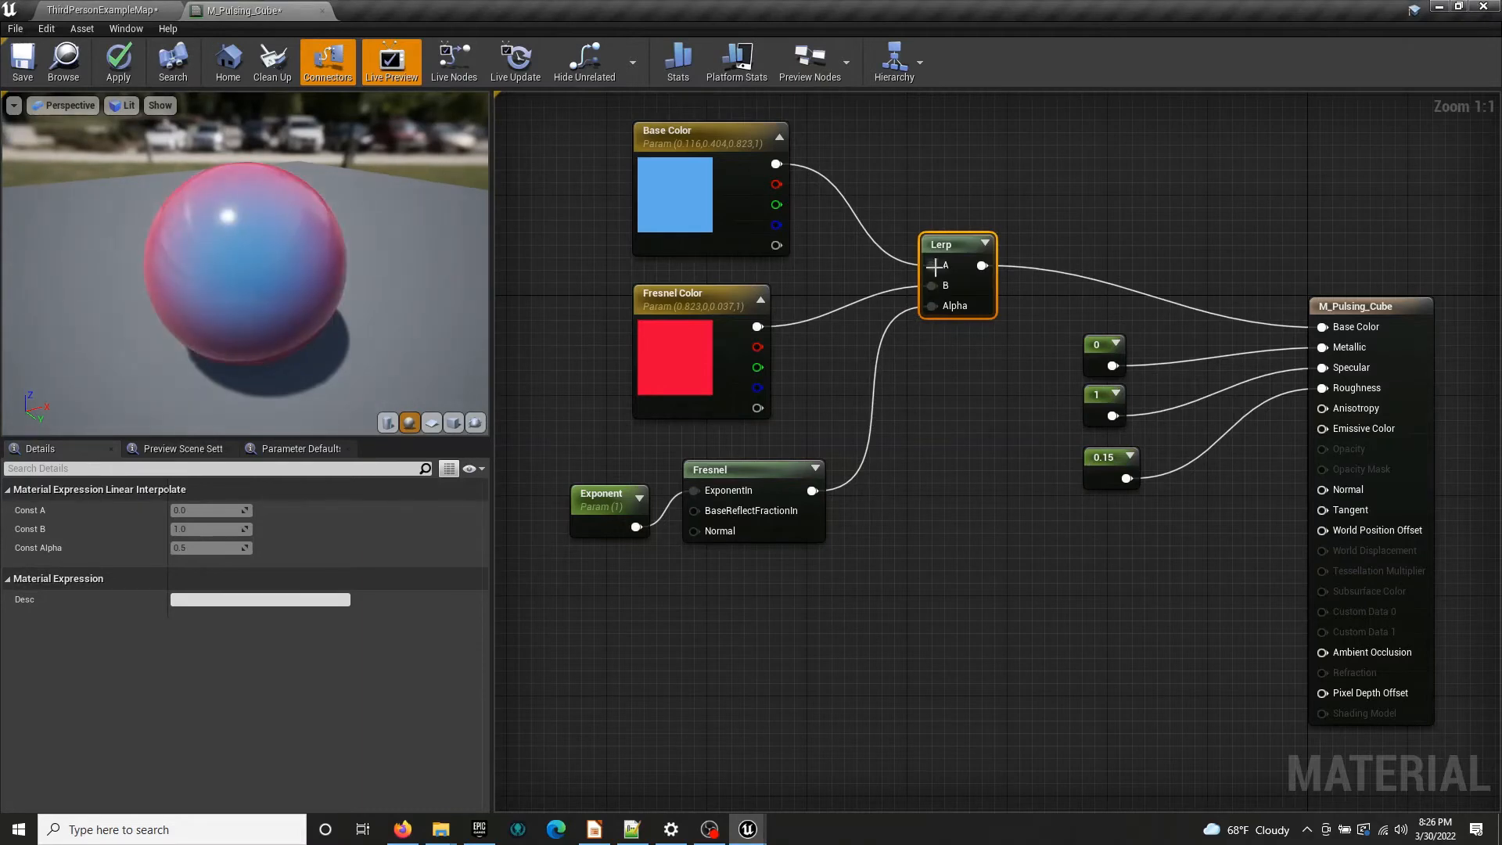
pyautogui.moveTo(947, 244); pyautogui.dragTo(1072, 232)
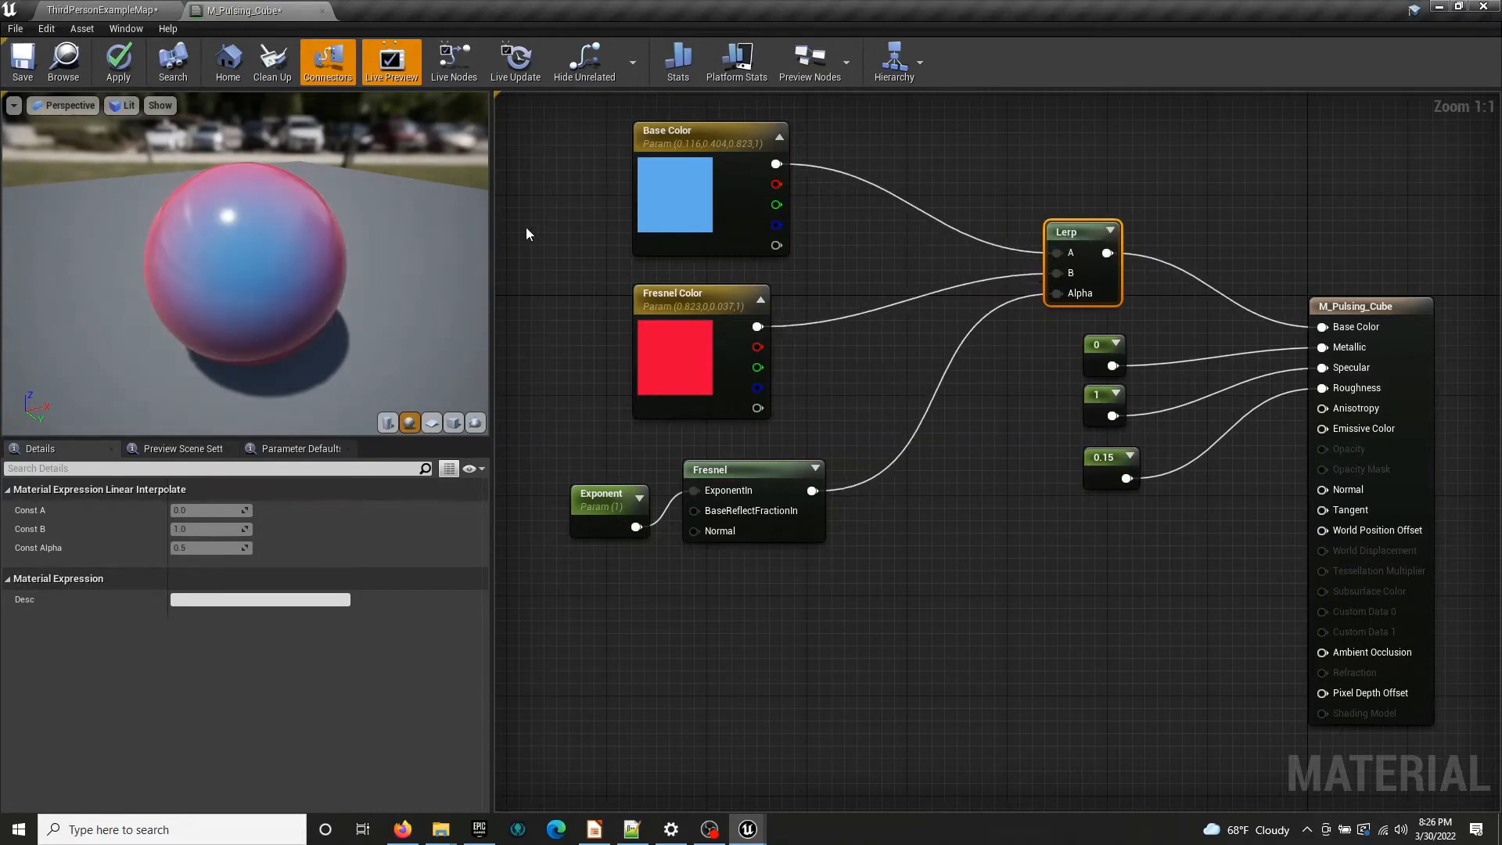
pyautogui.moveTo(368, 250); pyautogui.dragTo(337, 235)
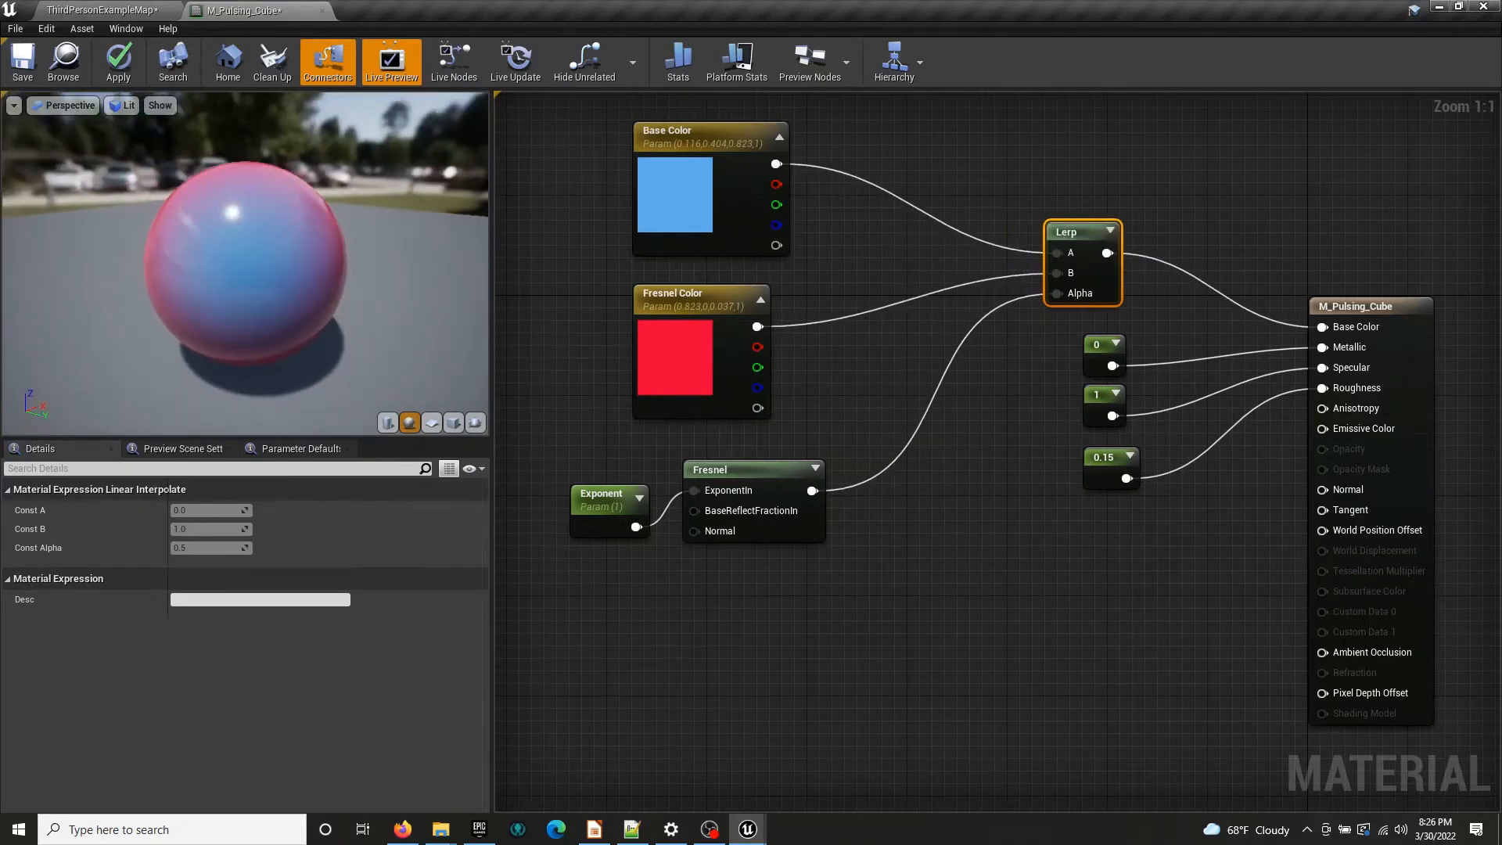
# Convert the constant 1 feeding Specular into a parameter, and move the 0.15 constant lower to make room
pyautogui.rightClick(1100, 403)
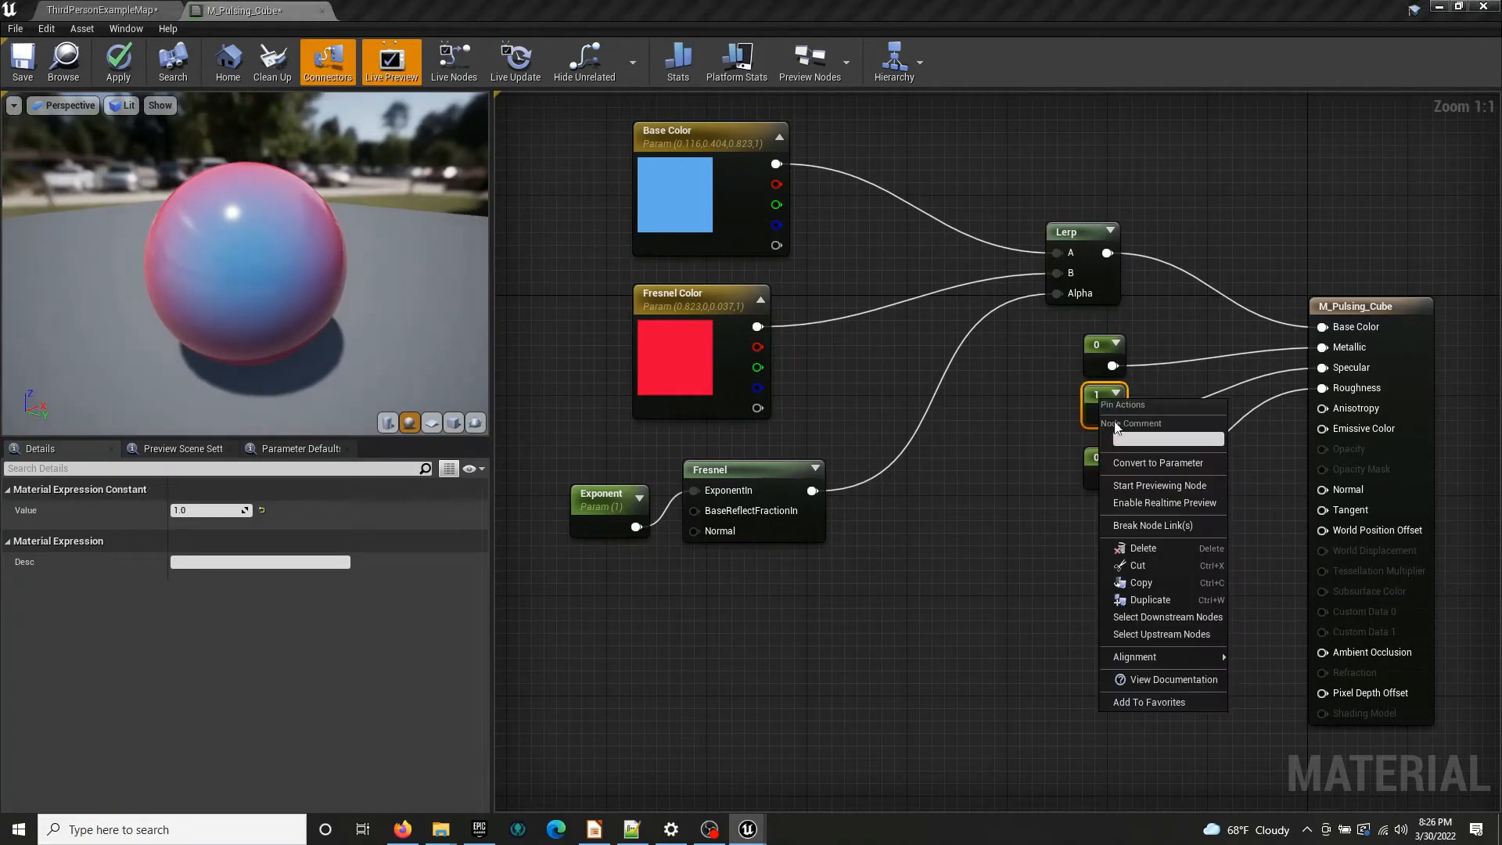
pyautogui.click(1136, 468)
pyautogui.moveTo(1101, 471); pyautogui.dragTo(1104, 507)
pyautogui.moveTo(1097, 416); pyautogui.dragTo(1067, 429)
pyautogui.moveTo(1104, 498); pyautogui.dragTo(1129, 573)
pyautogui.moveTo(822, 535); pyautogui.dragTo(928, 503, button='right')
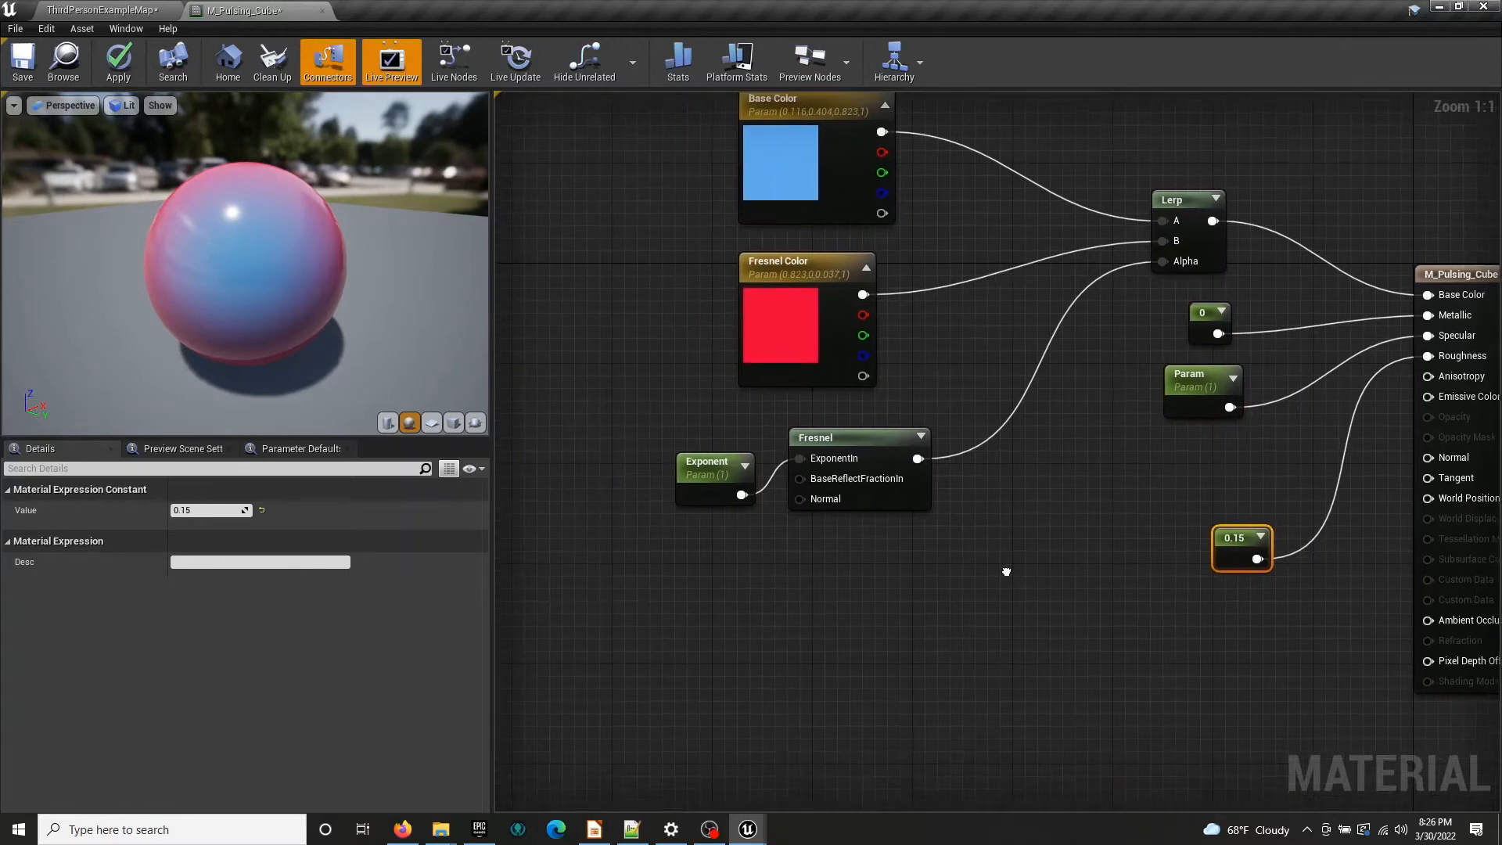
# Move the Base Color, Fresnel Color, Exponent and Fresnel nodes closer to the Lerp node
pyautogui.moveTo(662, 134)
pyautogui.mouseDown()
pyautogui.moveTo(770, 270)
pyautogui.moveTo(905, 276)
pyautogui.mouseUp()
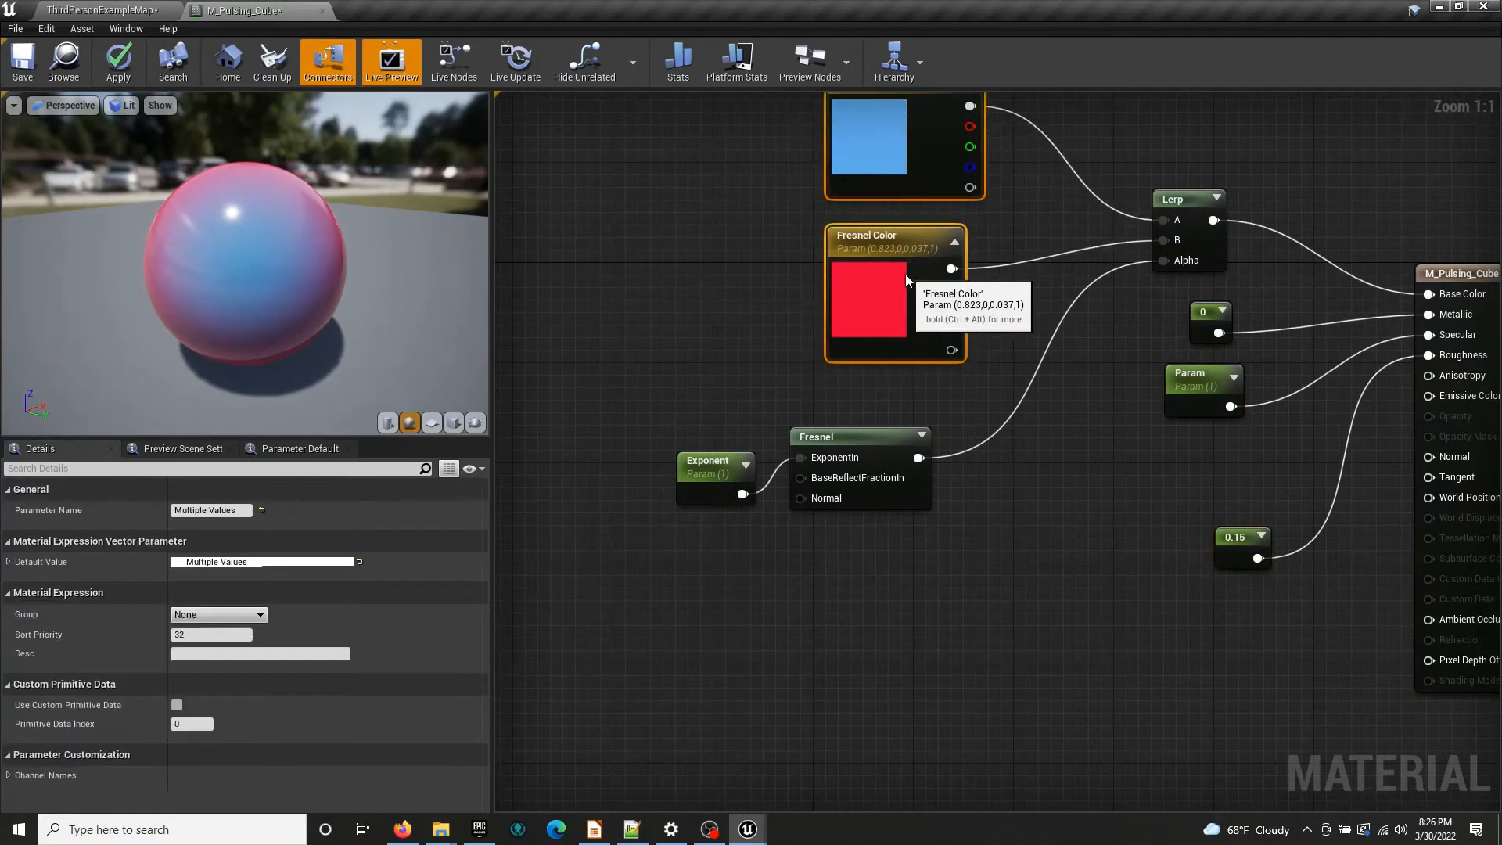
pyautogui.moveTo(631, 414)
pyautogui.mouseDown()
pyautogui.moveTo(775, 507)
pyautogui.moveTo(846, 458)
pyautogui.moveTo(879, 407)
pyautogui.mouseUp()
pyautogui.click(1014, 543)
pyautogui.moveTo(1014, 543); pyautogui.dragTo(862, 490, button='right')
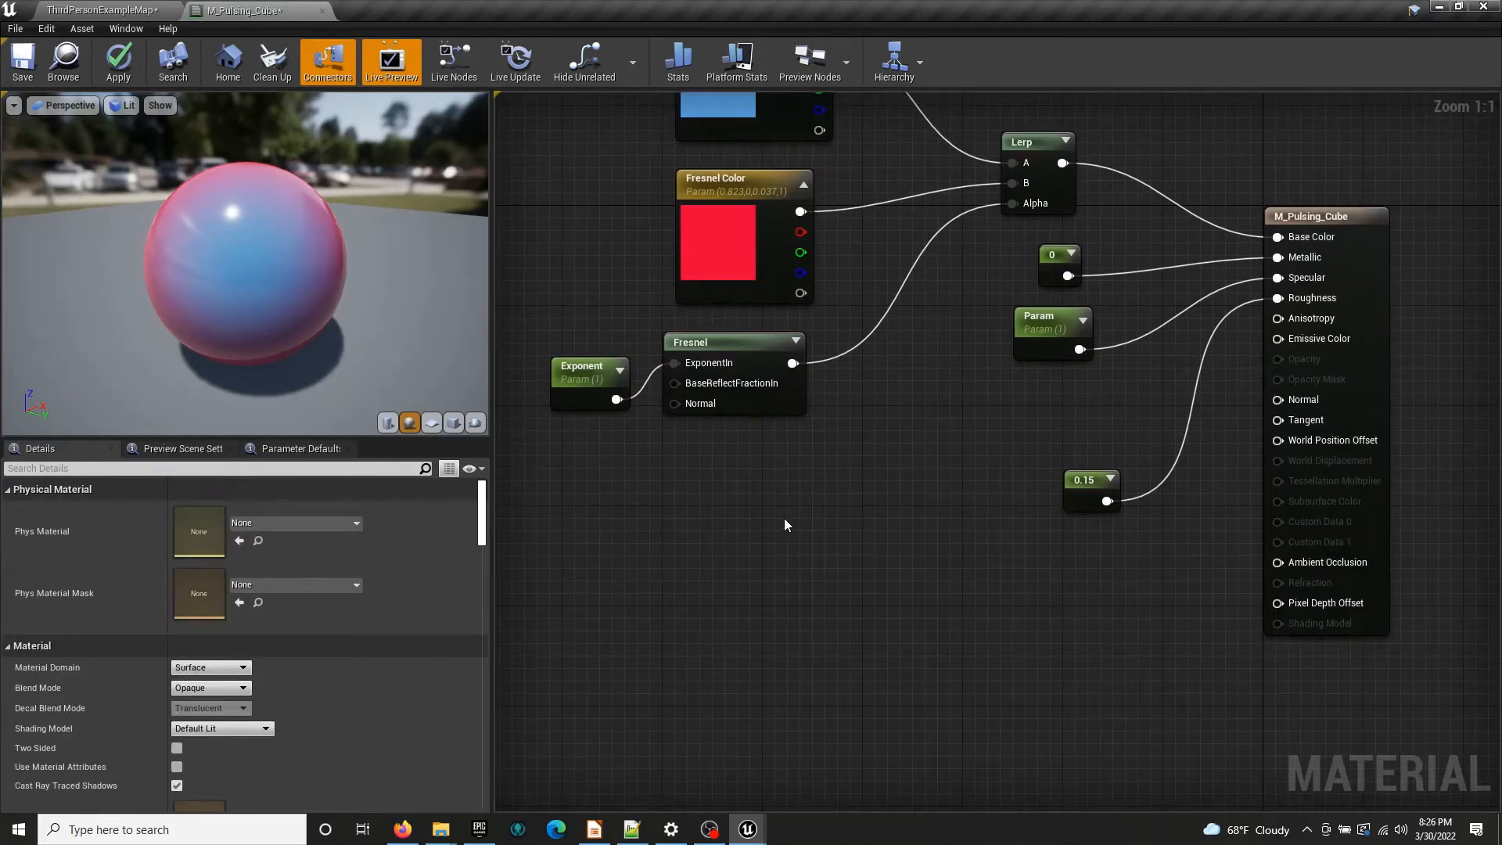
# Add two Texture Sample nodes, one above the other, below the Fresnel node
pyautogui.moveTo(781, 507); pyautogui.dragTo(908, 321, button='right')
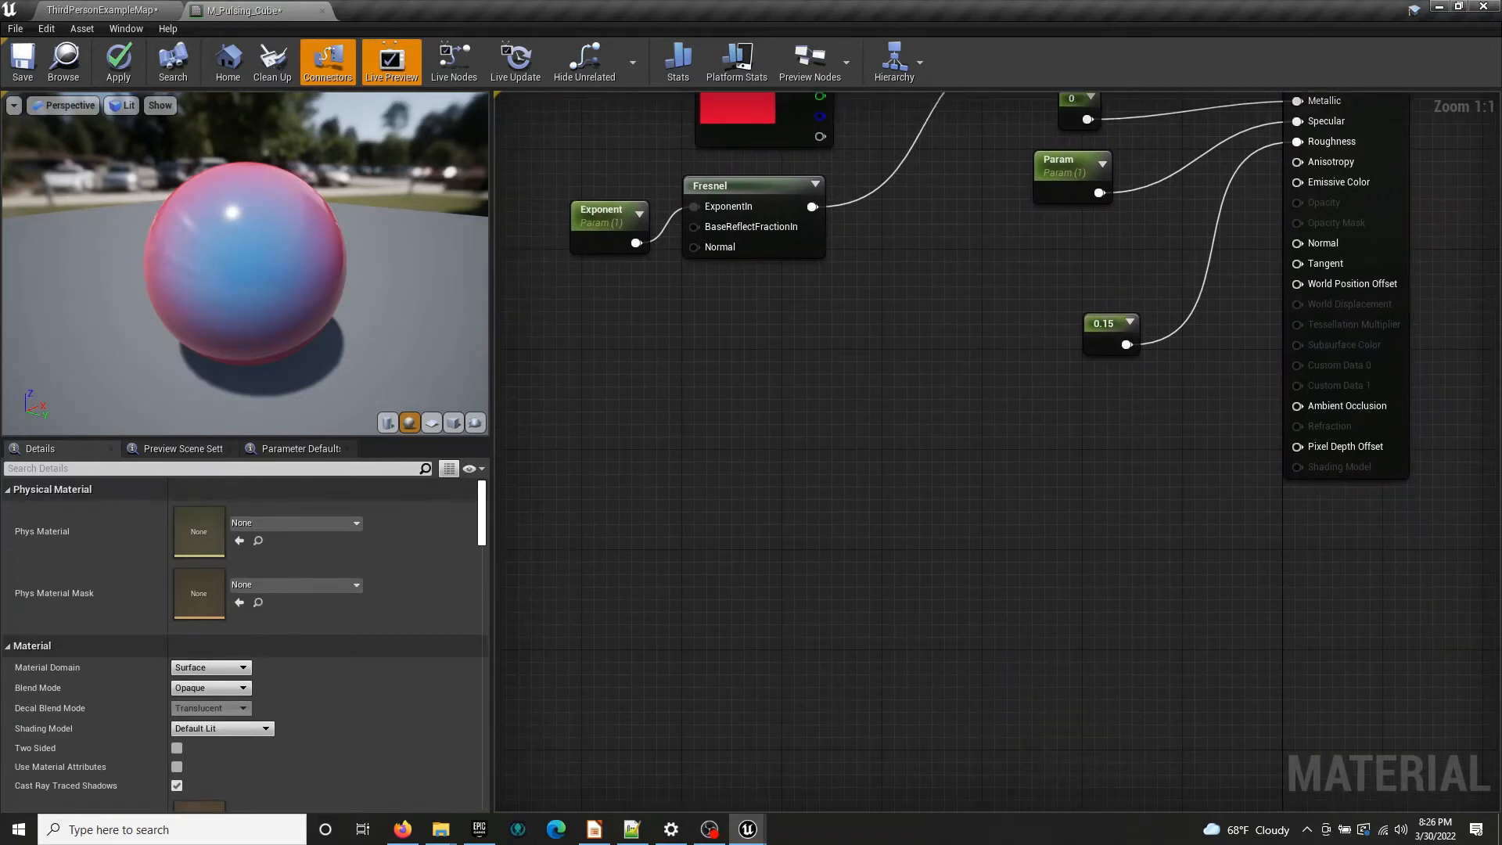
pyautogui.moveTo(828, 511)
pyautogui.mouseDown(button='right')
pyautogui.moveTo(895, 517)
pyautogui.moveTo(851, 512)
pyautogui.mouseUp(button='right')
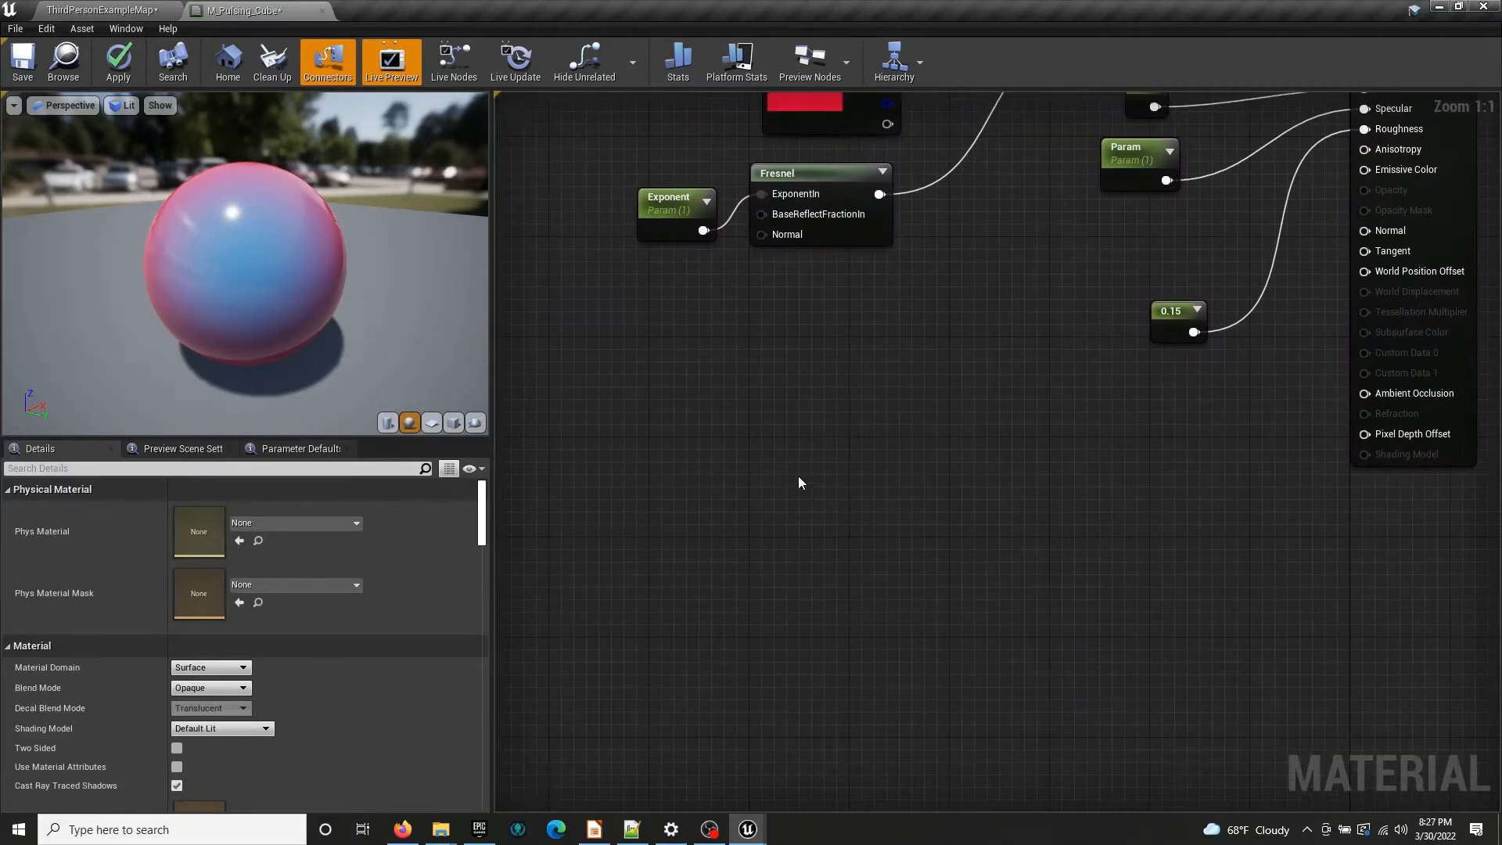
pyautogui.moveTo(775, 466); pyautogui.dragTo(838, 496, button='right')
pyautogui.press('t')
pyautogui.click(808, 368)
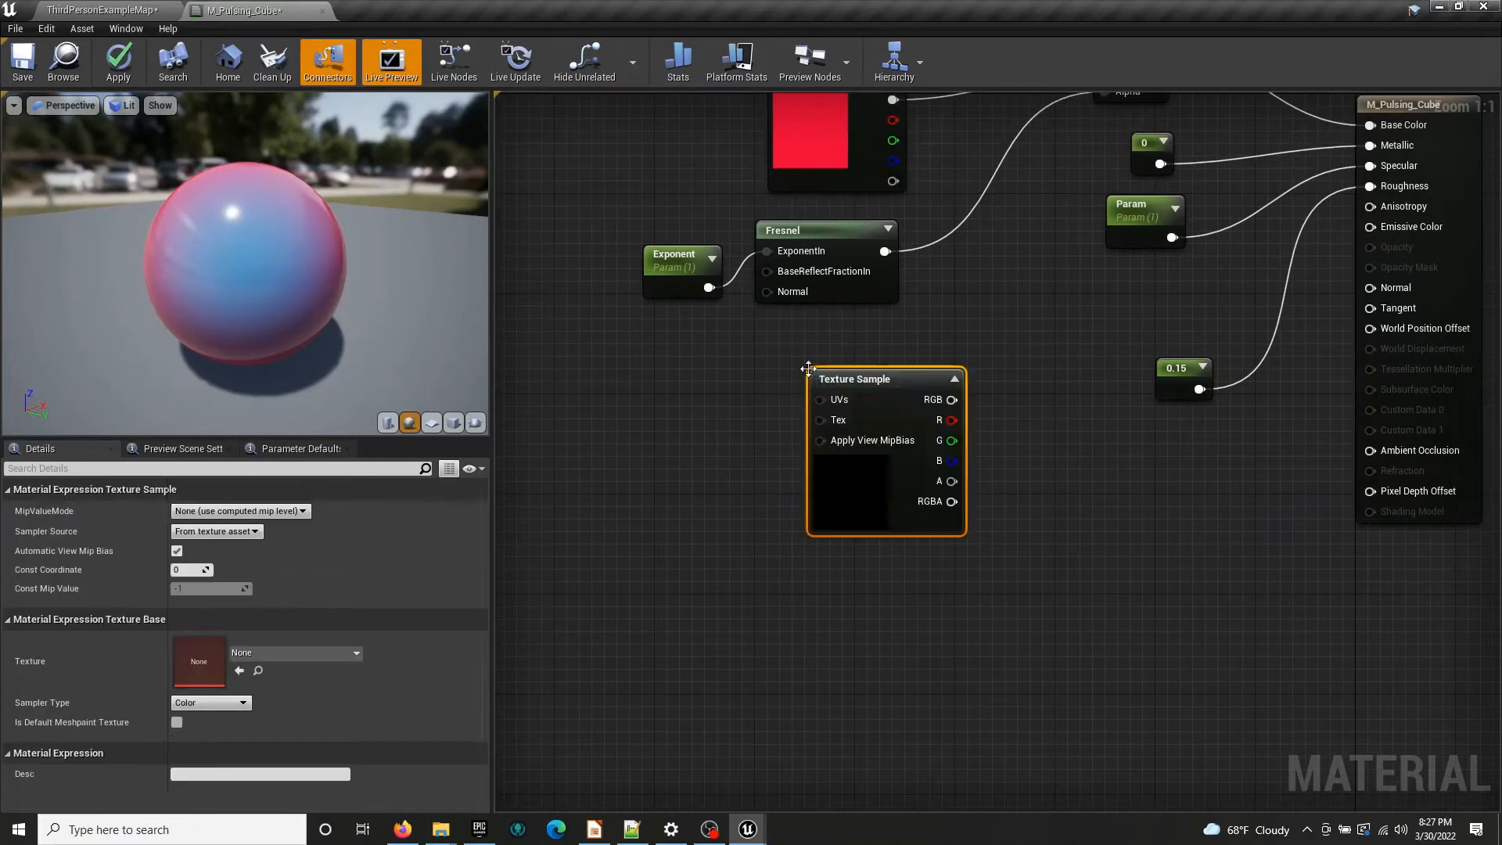
pyautogui.moveTo(808, 369); pyautogui.dragTo(694, 359)
pyautogui.press('t')
pyautogui.click(704, 607)
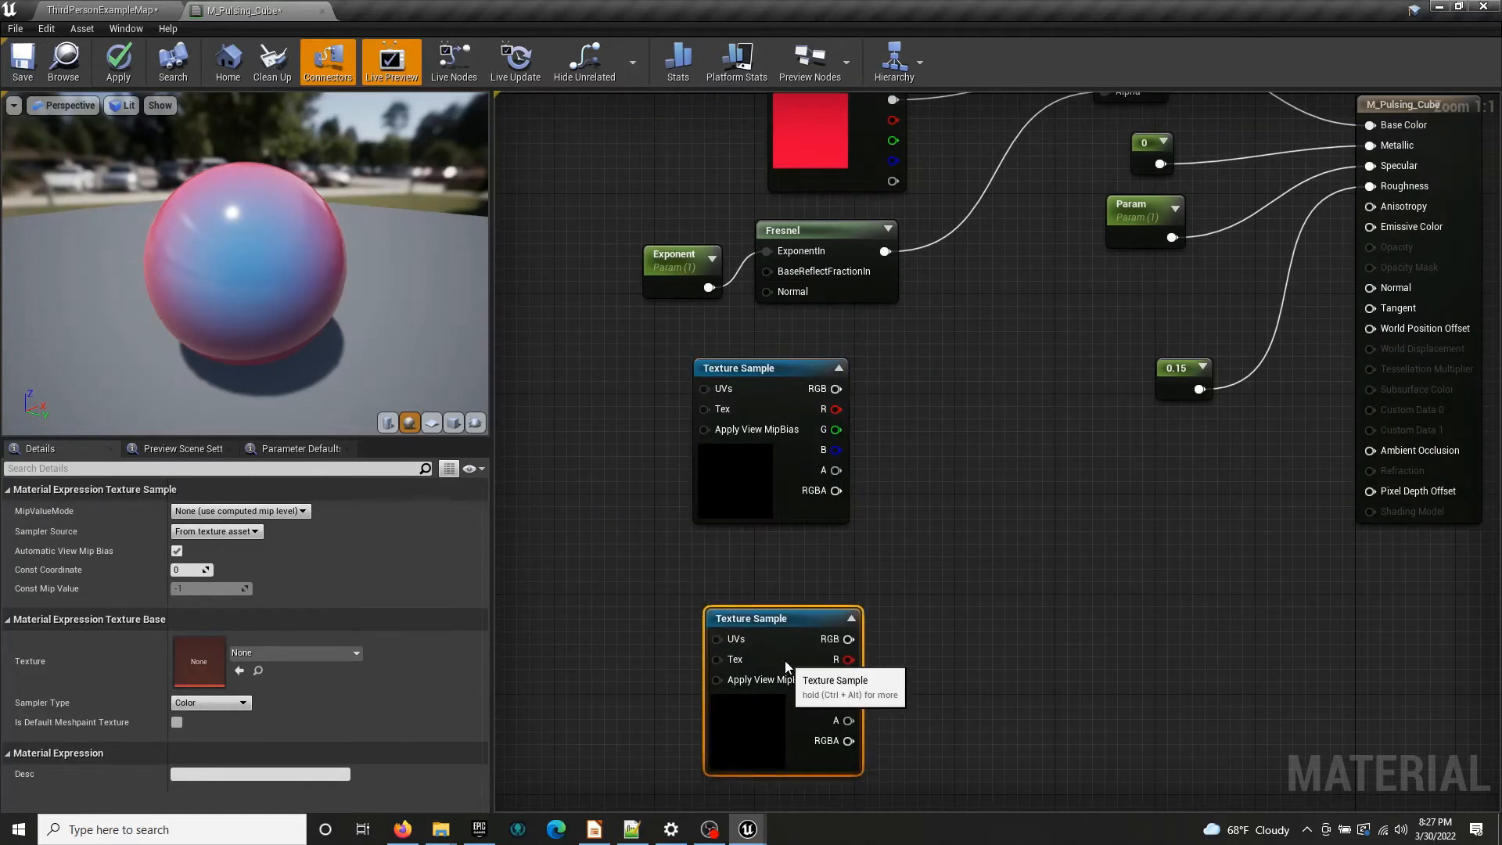
# Reposition the lower Texture Sample node, and delete both Texture Sample nodes
pyautogui.moveTo(786, 660); pyautogui.dragTo(798, 601)
pyautogui.moveTo(949, 498); pyautogui.dragTo(939, 583, button='right')
pyautogui.moveTo(809, 640); pyautogui.dragTo(756, 665)
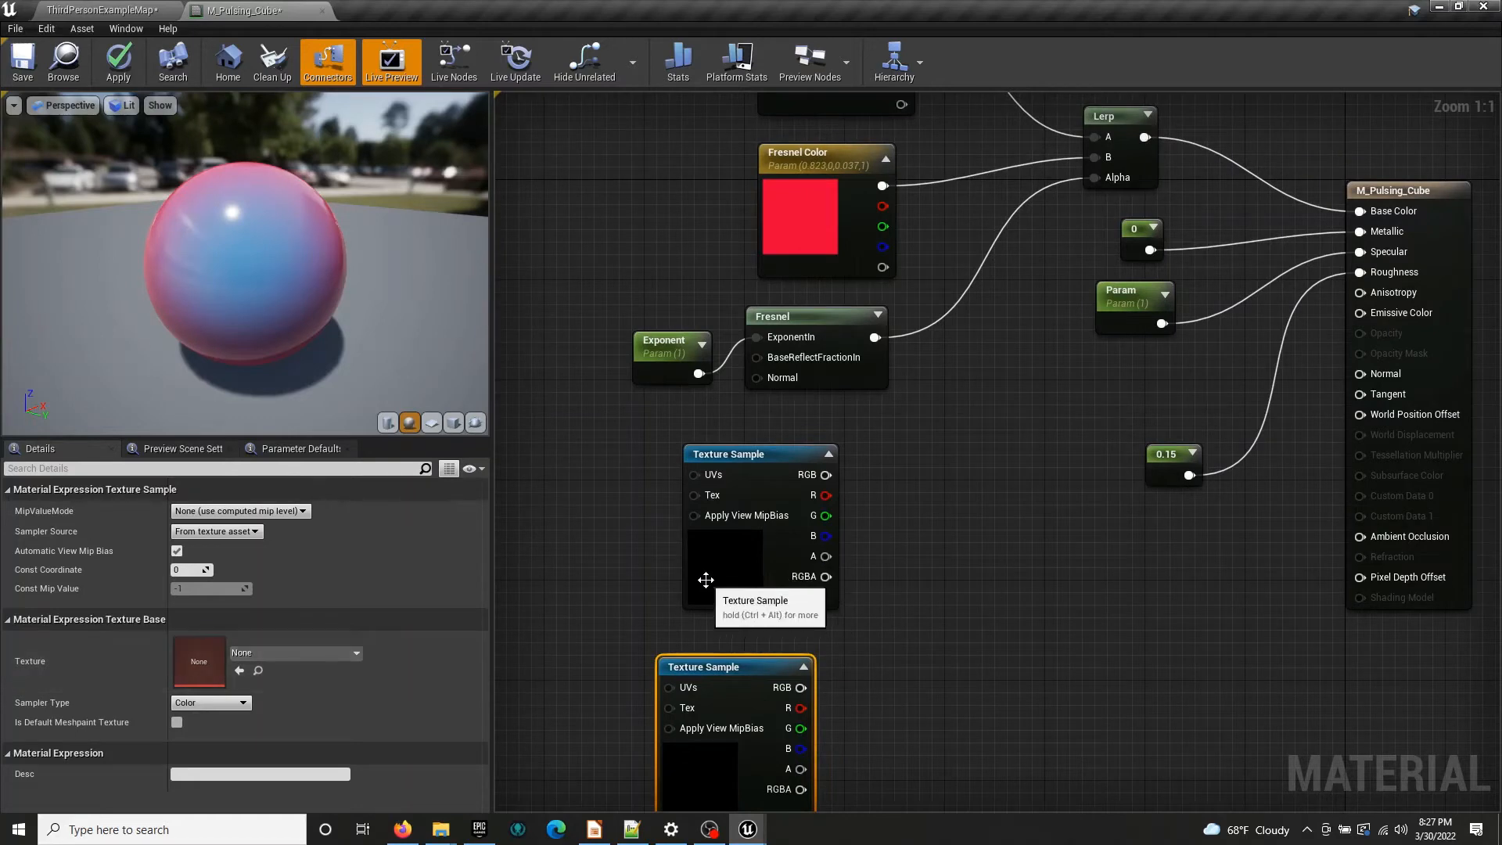
pyautogui.keyDown('shift'); pyautogui.click(743, 576); pyautogui.keyUp('shift')
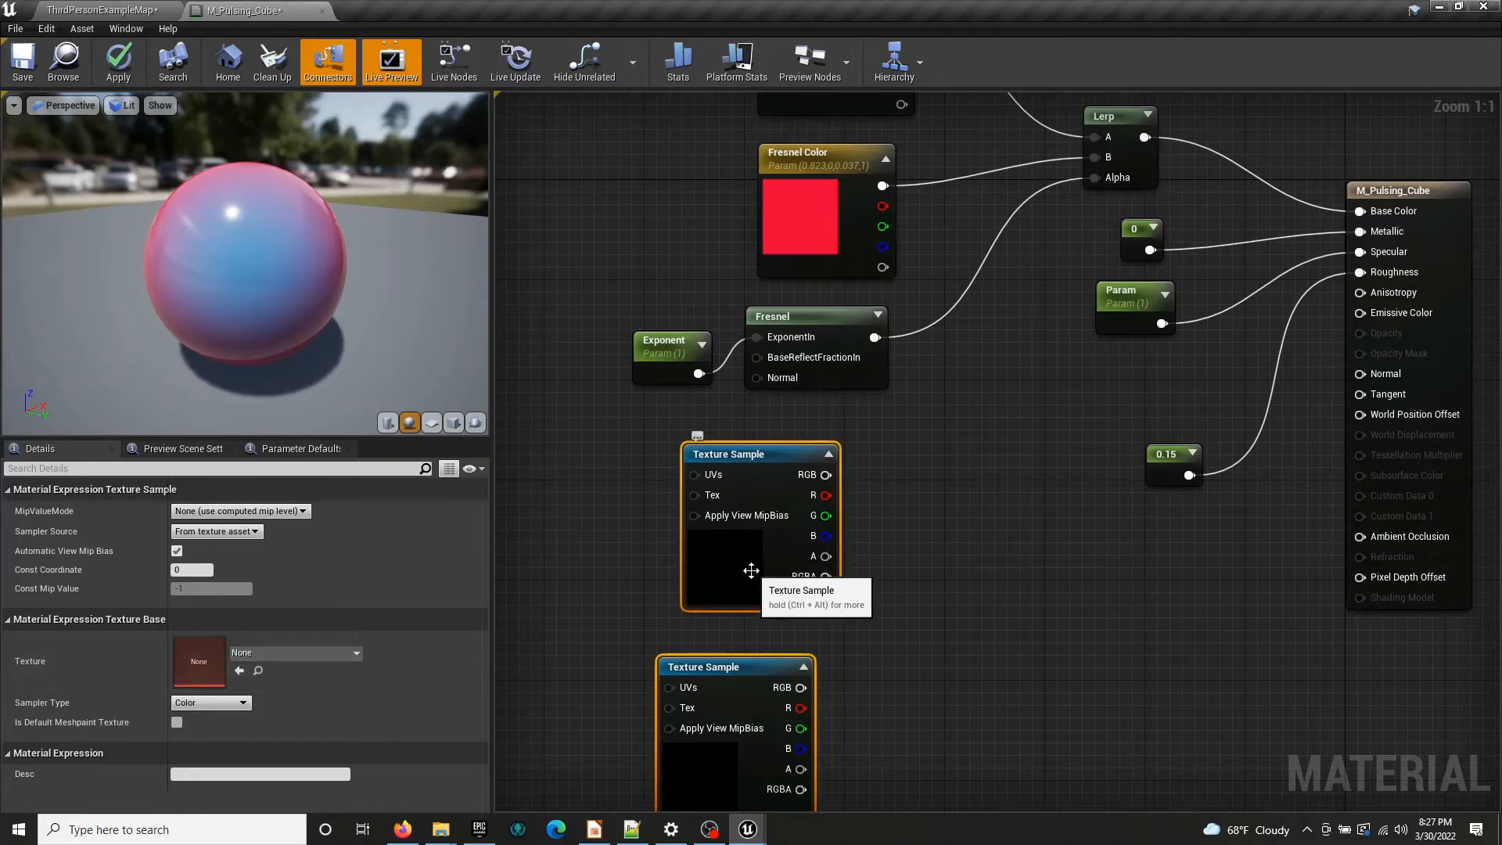
pyautogui.press('Delete')
# Apply the material changes and show the Content Browser from the ThirdPersonExampleMap level
pyautogui.click(118, 62)
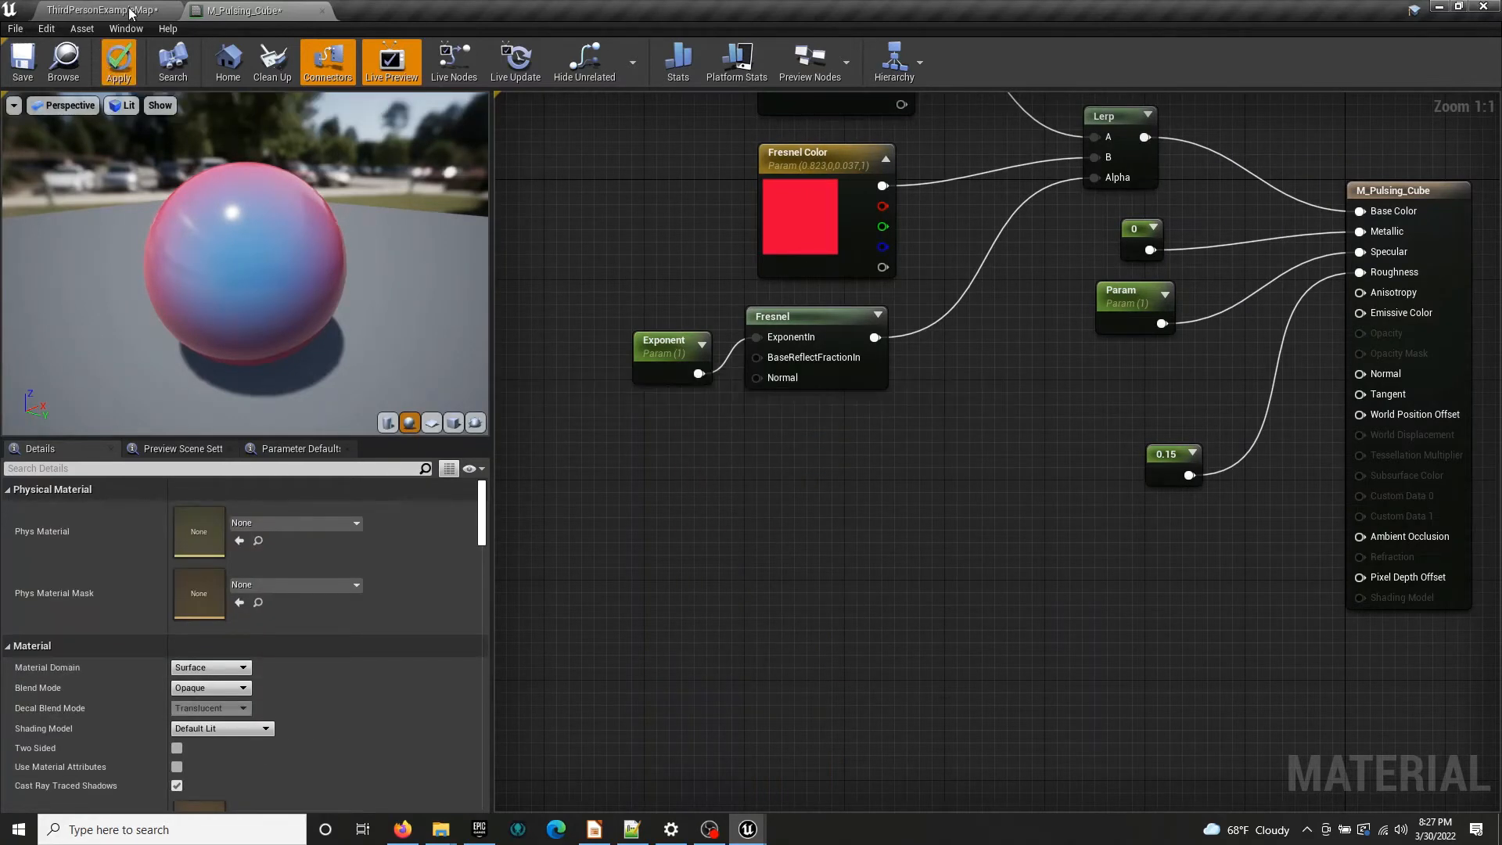
pyautogui.click(131, 12)
pyautogui.click(247, 56)
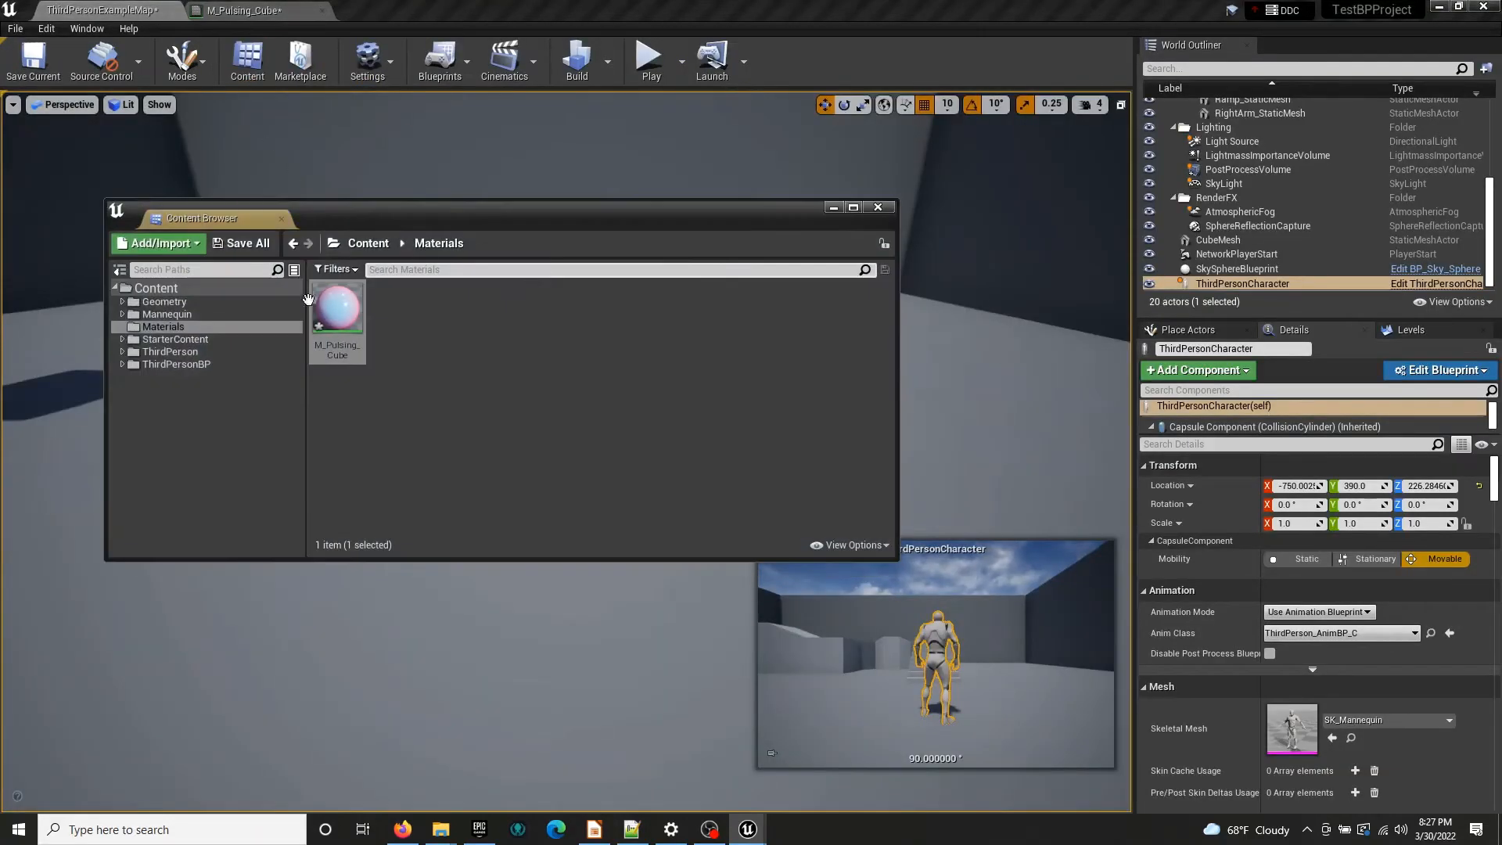
# Search the whole Content folder for "cube" and select the 1M_Cube mesh
pyautogui.click(146, 288)
pyautogui.click(386, 271)
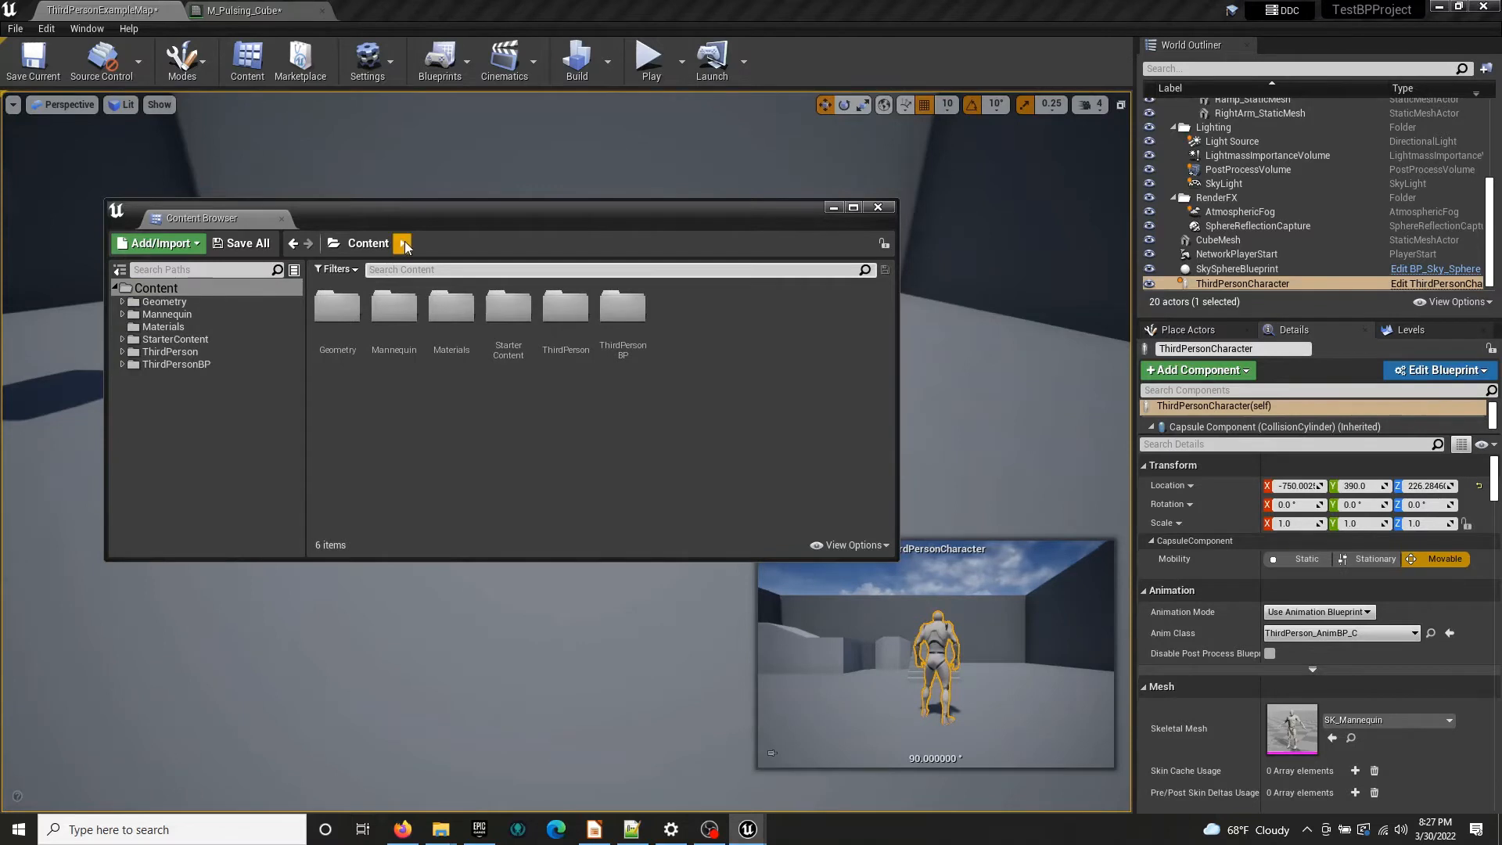
pyautogui.write('cube')
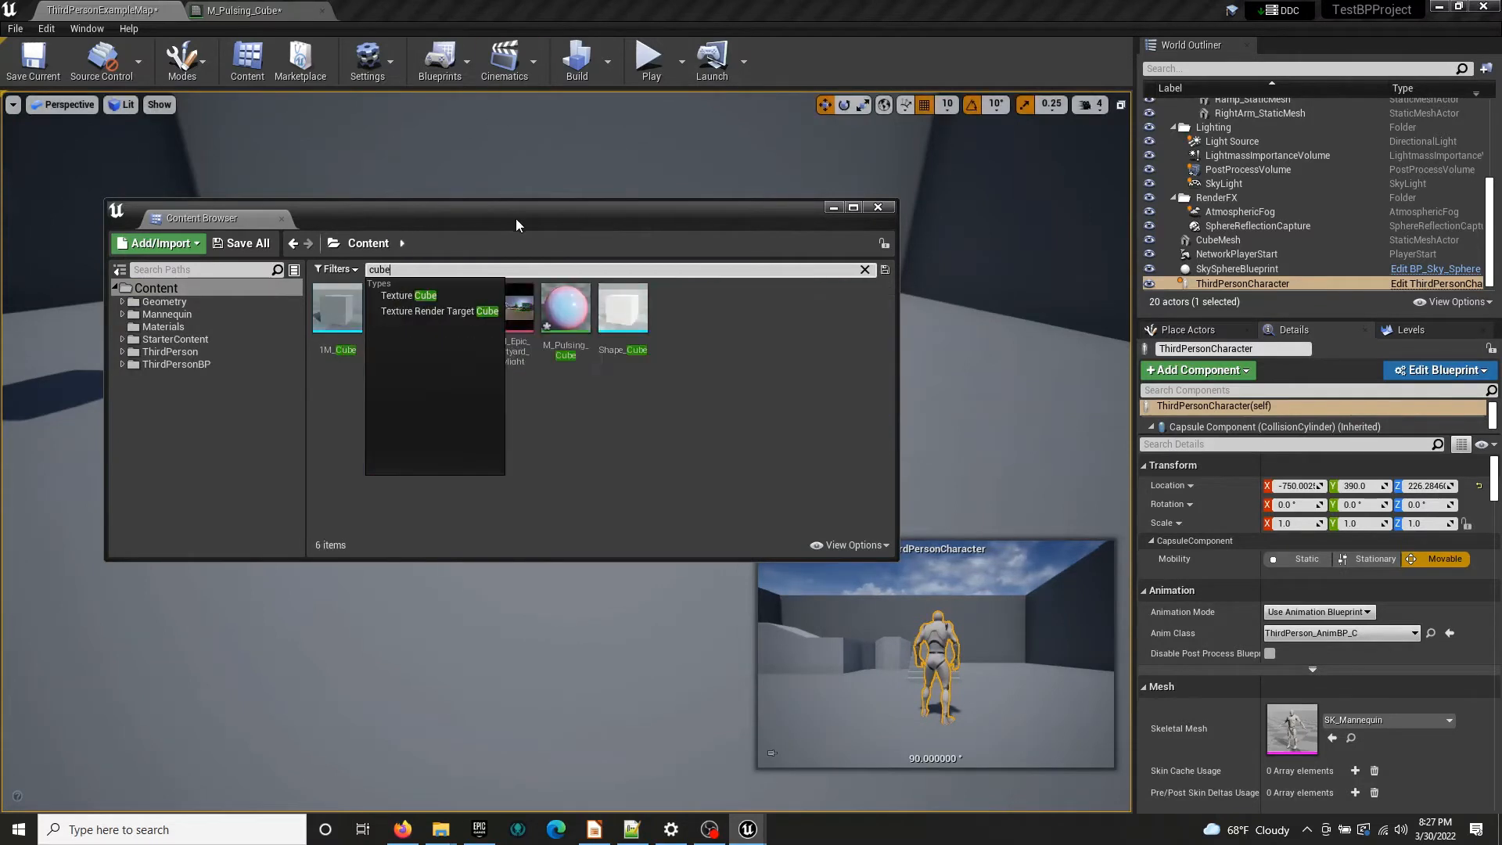
pyautogui.click(607, 479)
pyautogui.moveTo(526, 313); pyautogui.dragTo(570, 316)
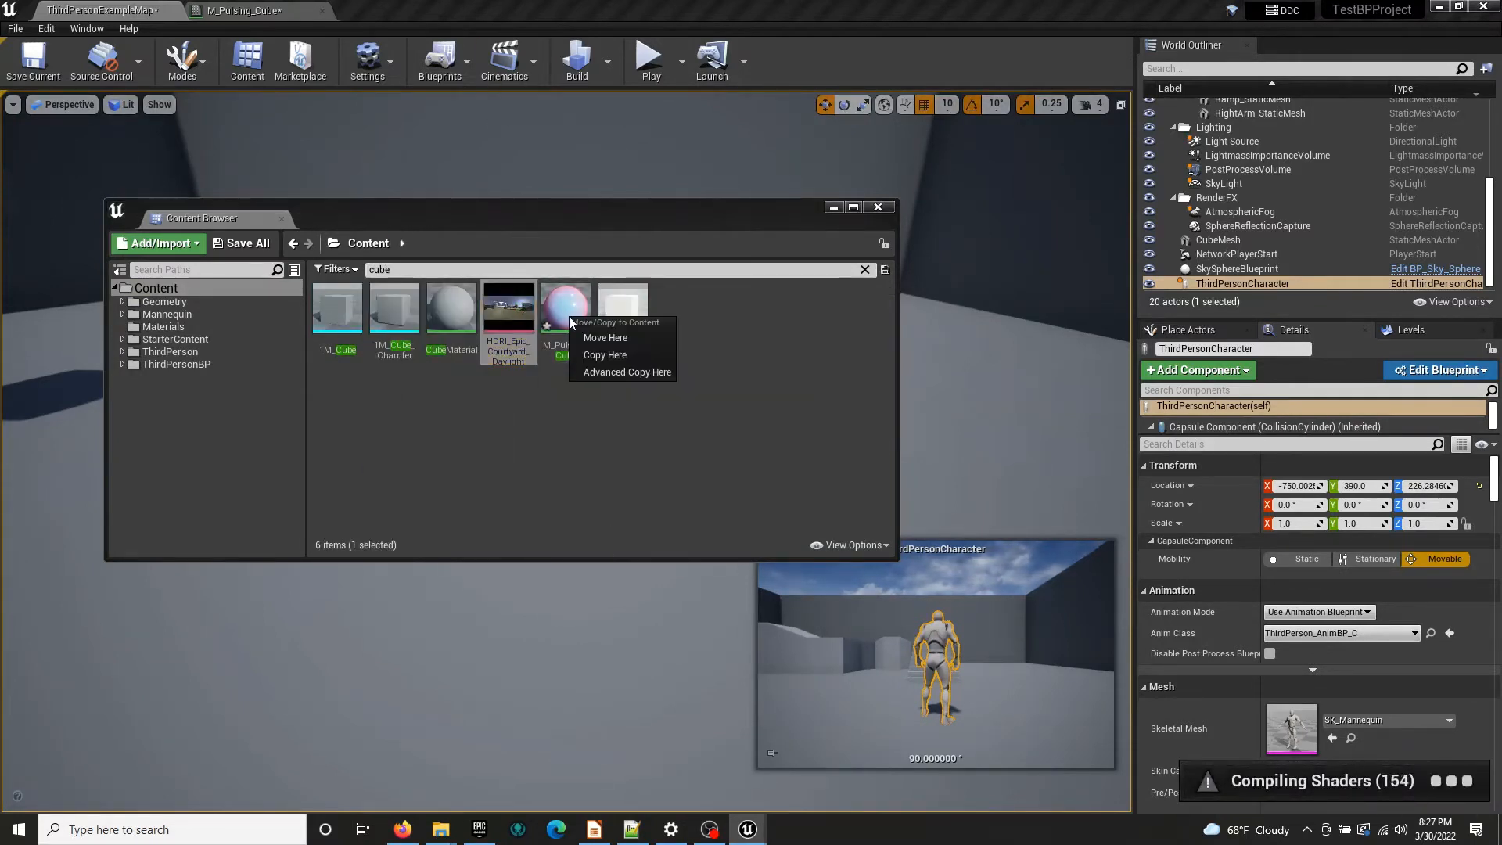
pyautogui.click(338, 309)
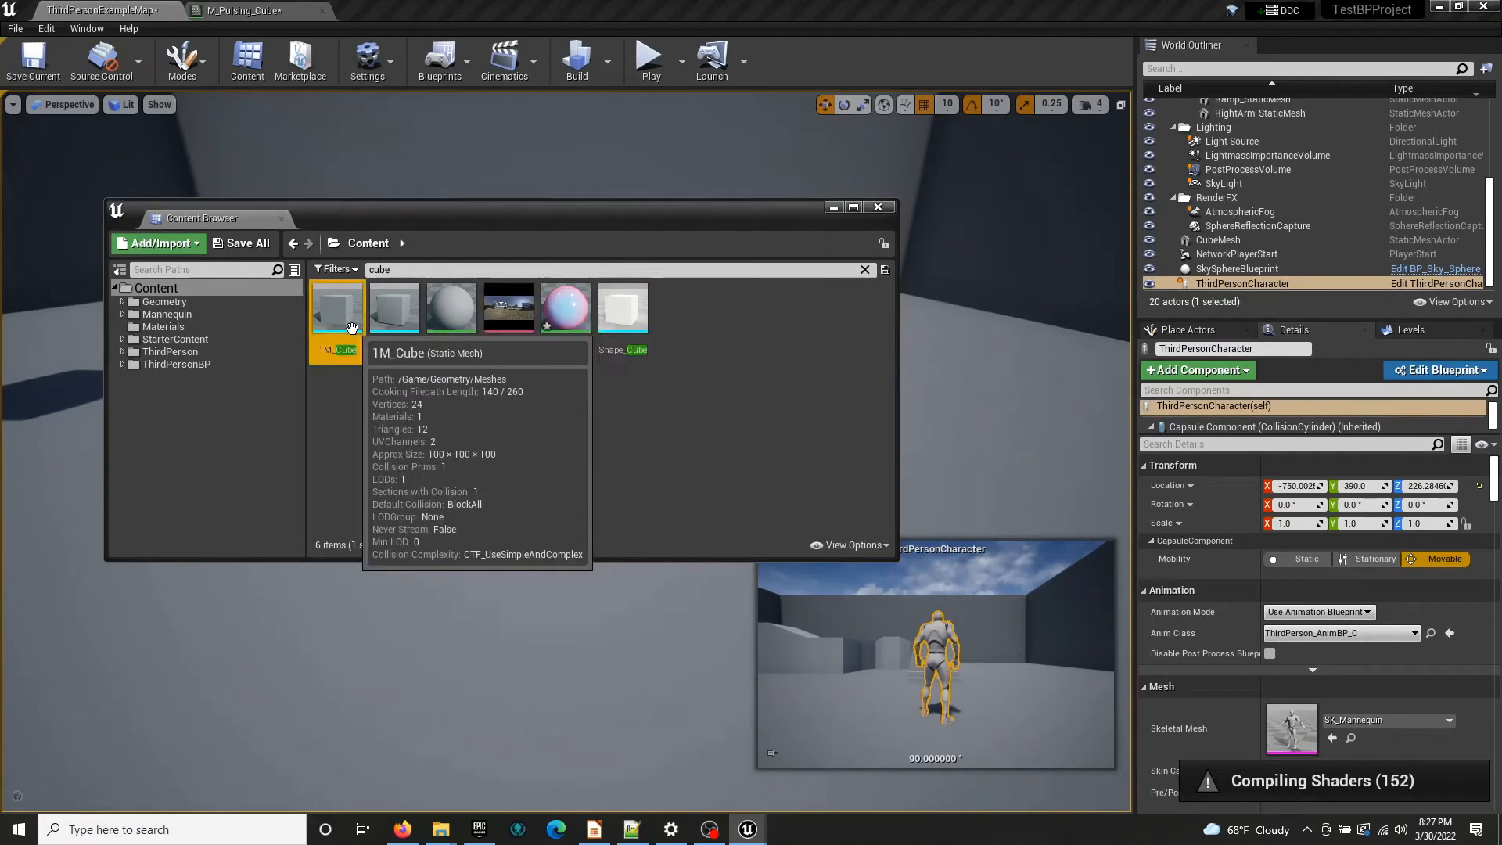
# Search the Content folder for "grass" and open the M_Ground_Grass material
pyautogui.doubleClick(448, 272)
pyautogui.write('grass')
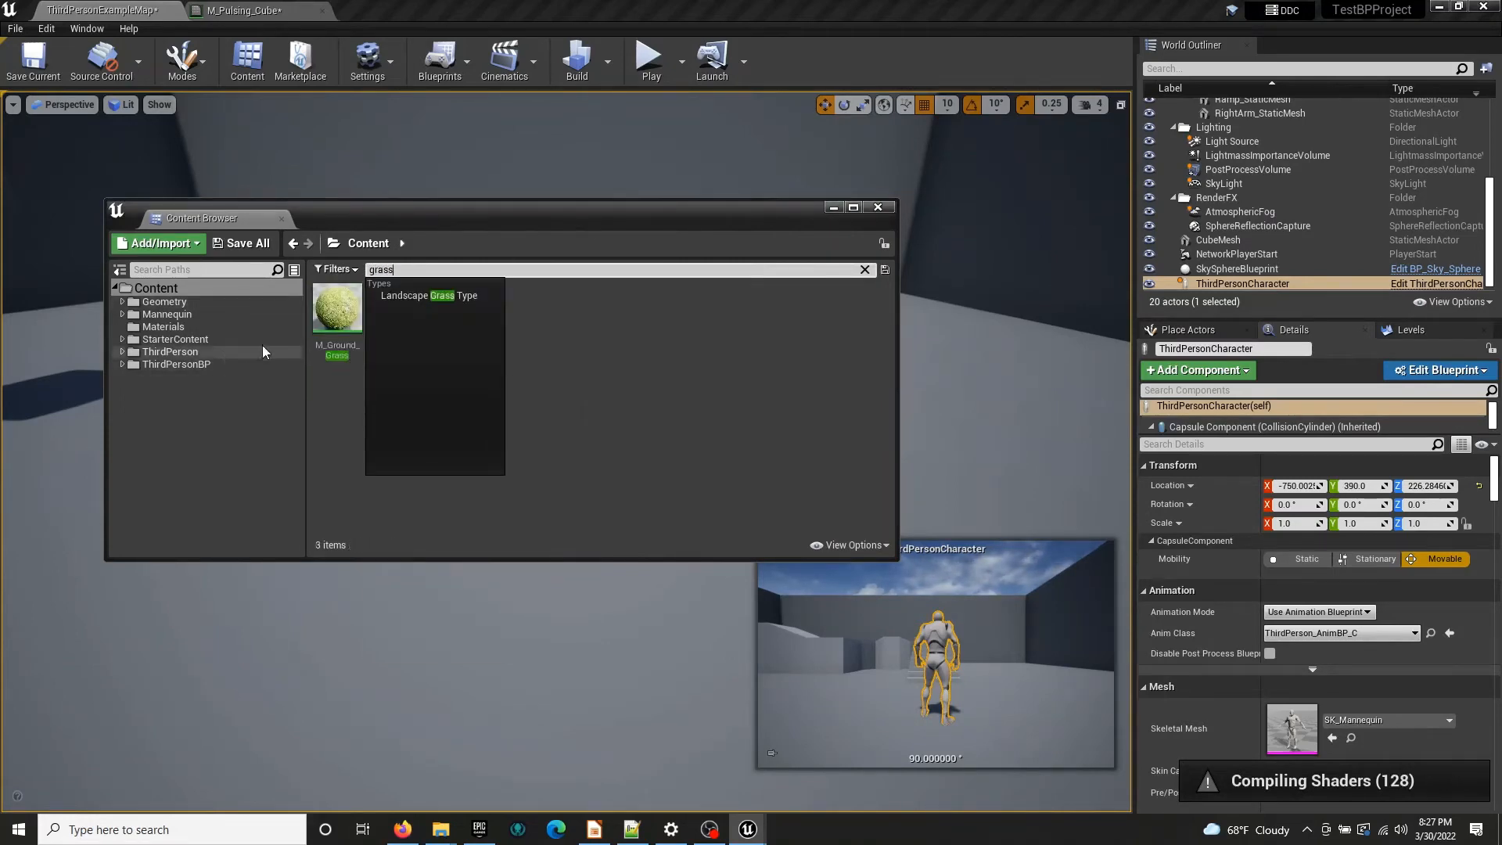
pyautogui.doubleClick(337, 309)
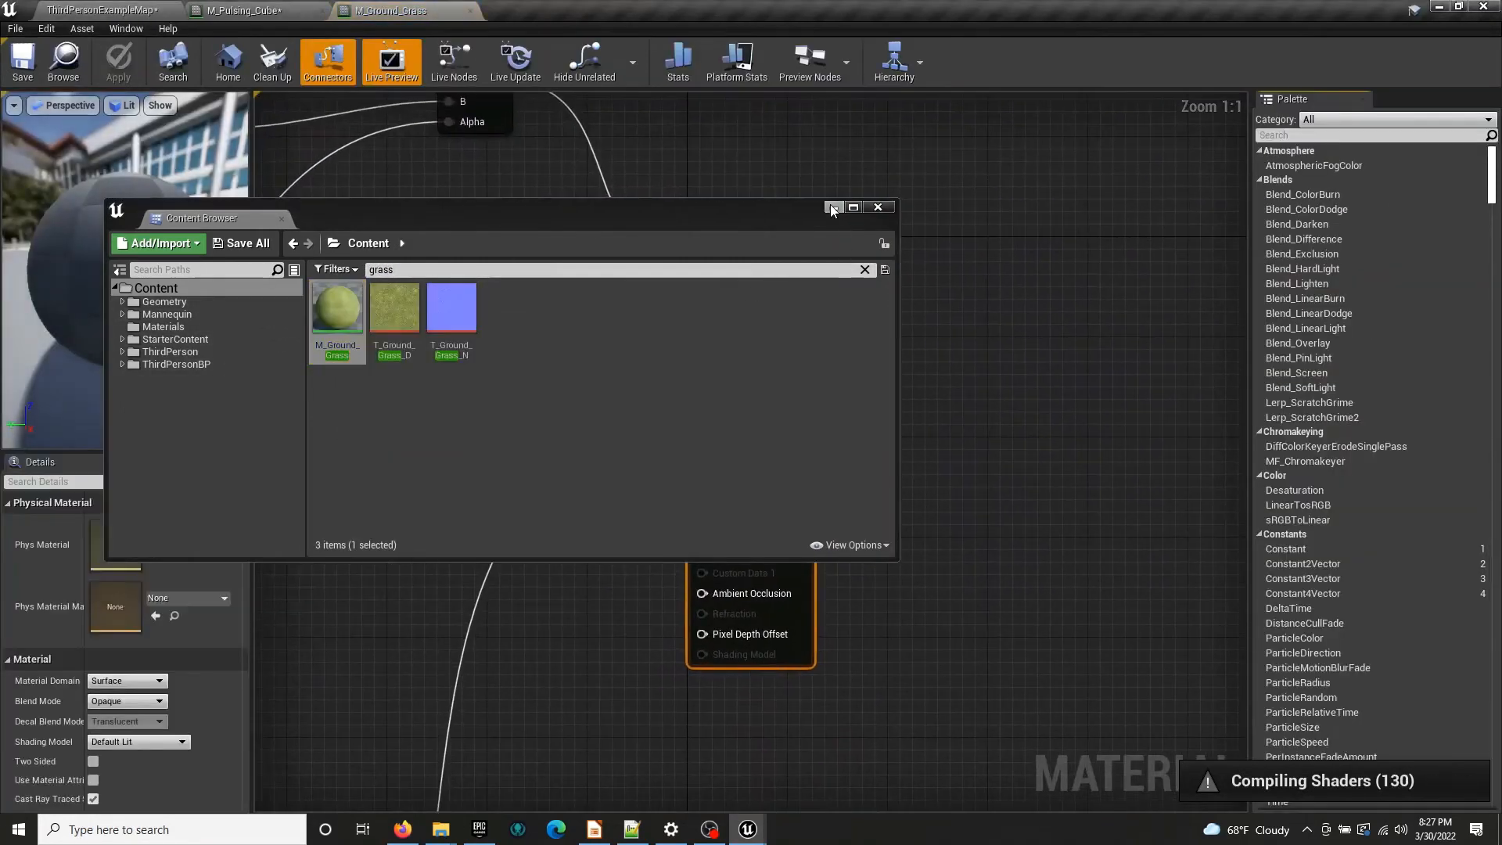
# Examine the M_Ground_Grass graph and open the T_Ground_Grass_D texture used by the upper Texture Sample in Macro Texture Variation
pyautogui.click(832, 208)
pyautogui.scroll(-9, 698, 405)
pyautogui.moveTo(696, 418); pyautogui.dragTo(826, 438, button='right')
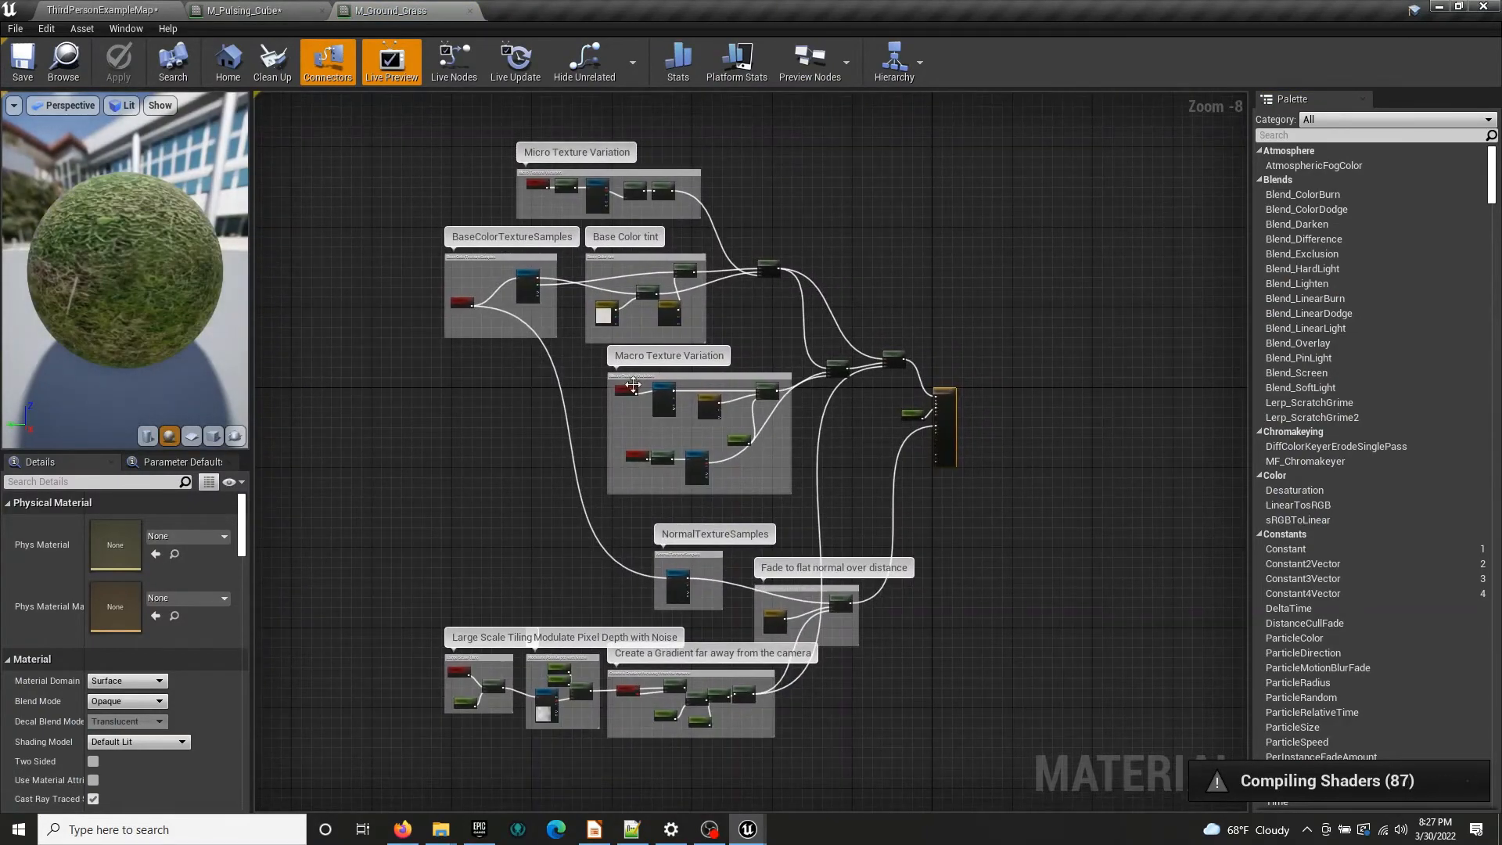
pyautogui.scroll(8, 749, 485)
pyautogui.moveTo(710, 447); pyautogui.dragTo(792, 466, button='right')
pyautogui.click(775, 385)
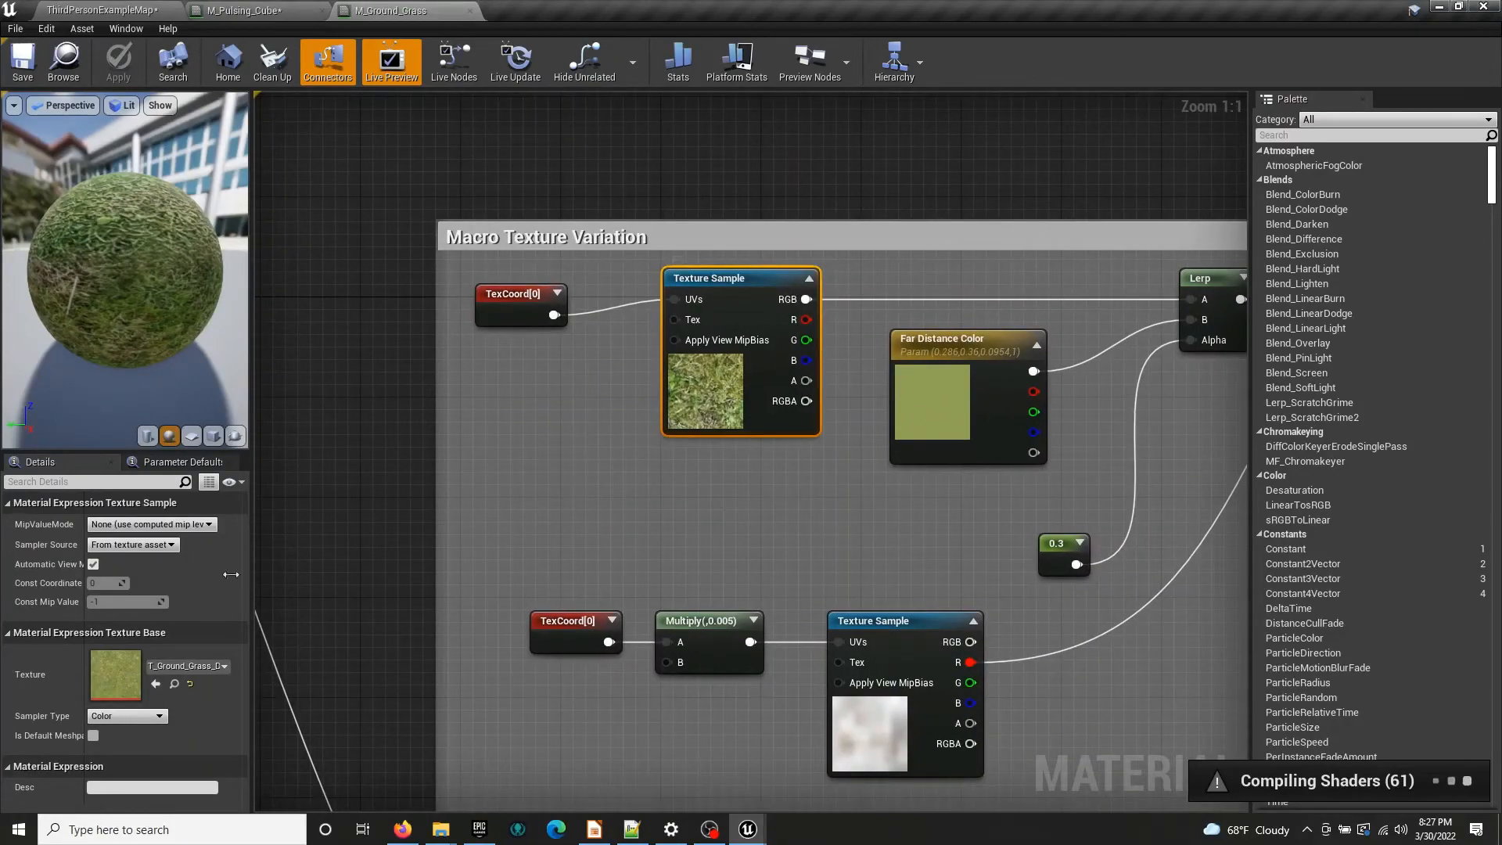
pyautogui.doubleClick(114, 666)
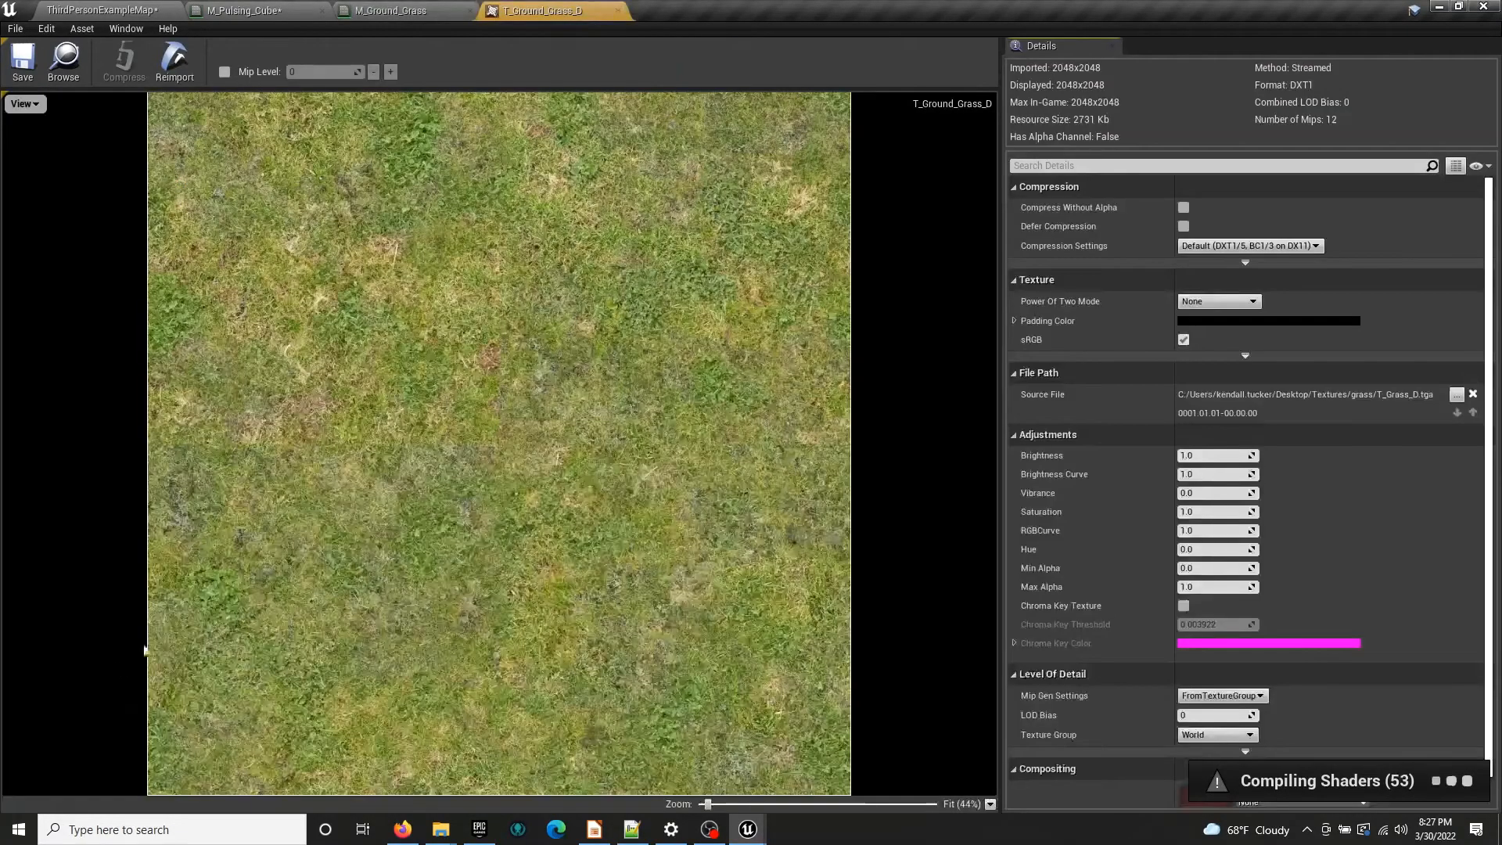
# Close the T_Ground_Grass_D texture, examine the lower Texture Sample in Macro Texture Variation, and preview the grass material on a plane
pyautogui.click(616, 11)
pyautogui.scroll(3, 591, 470)
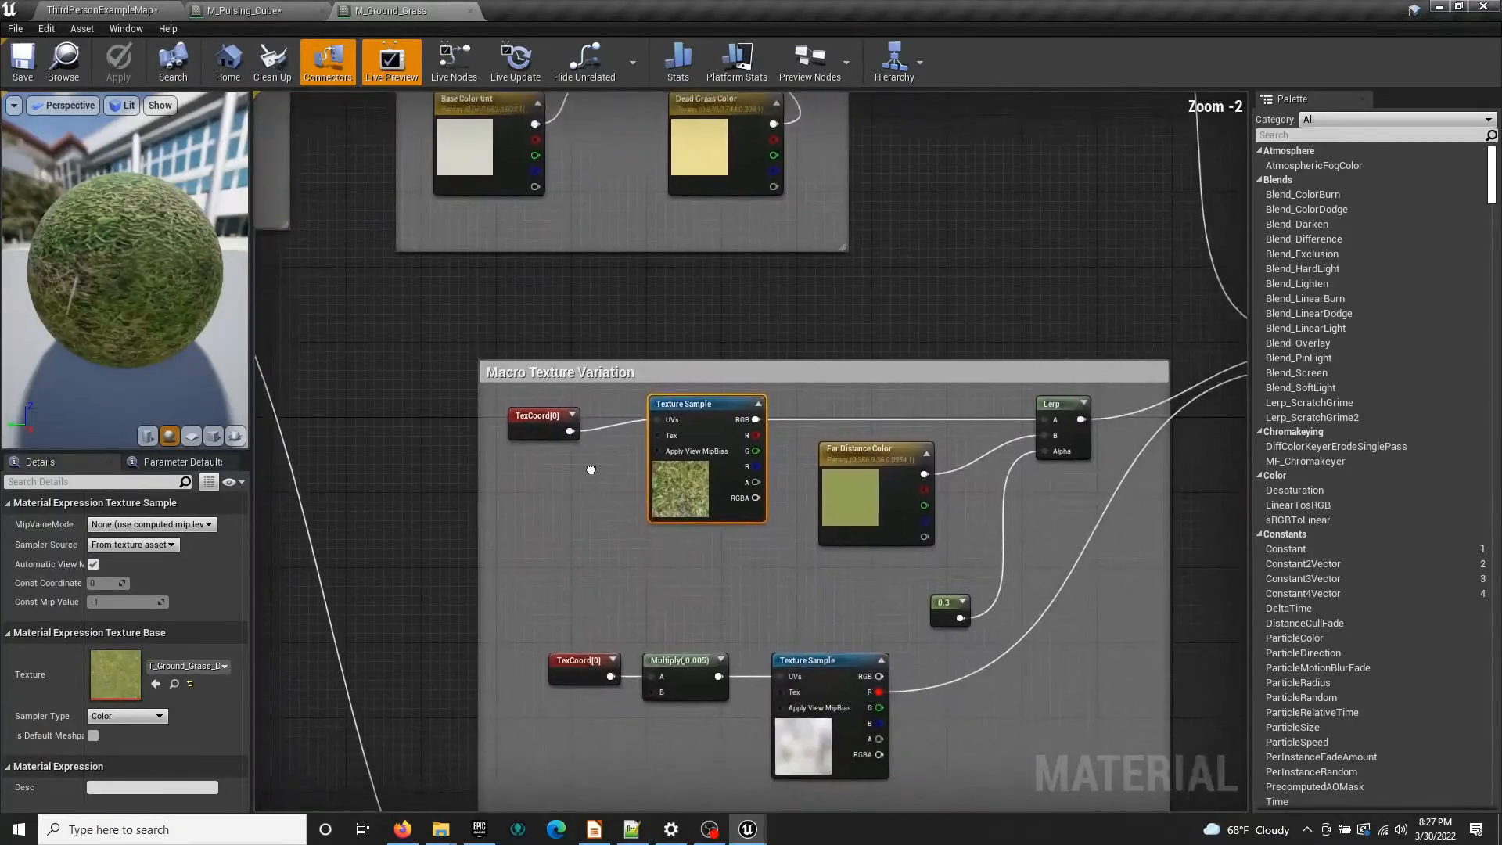
pyautogui.click(824, 738)
pyautogui.moveTo(470, 336); pyautogui.dragTo(826, 465, button='right')
pyautogui.moveTo(536, 274); pyautogui.dragTo(309, 349, button='right')
pyautogui.moveTo(1060, 514); pyautogui.dragTo(738, 215, button='right')
pyautogui.scroll(-3, 935, 514)
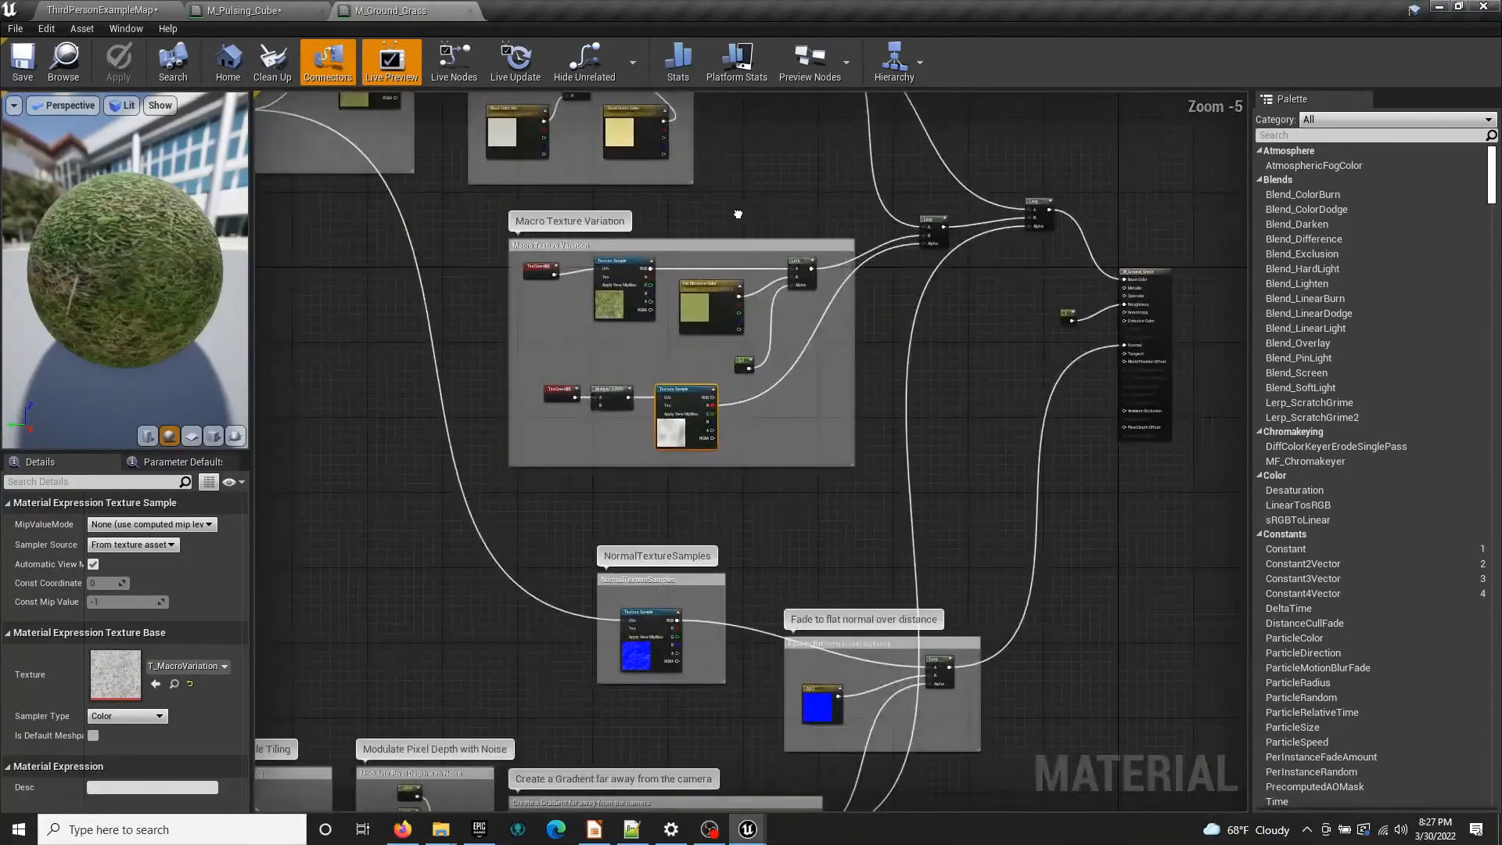
pyautogui.click(191, 436)
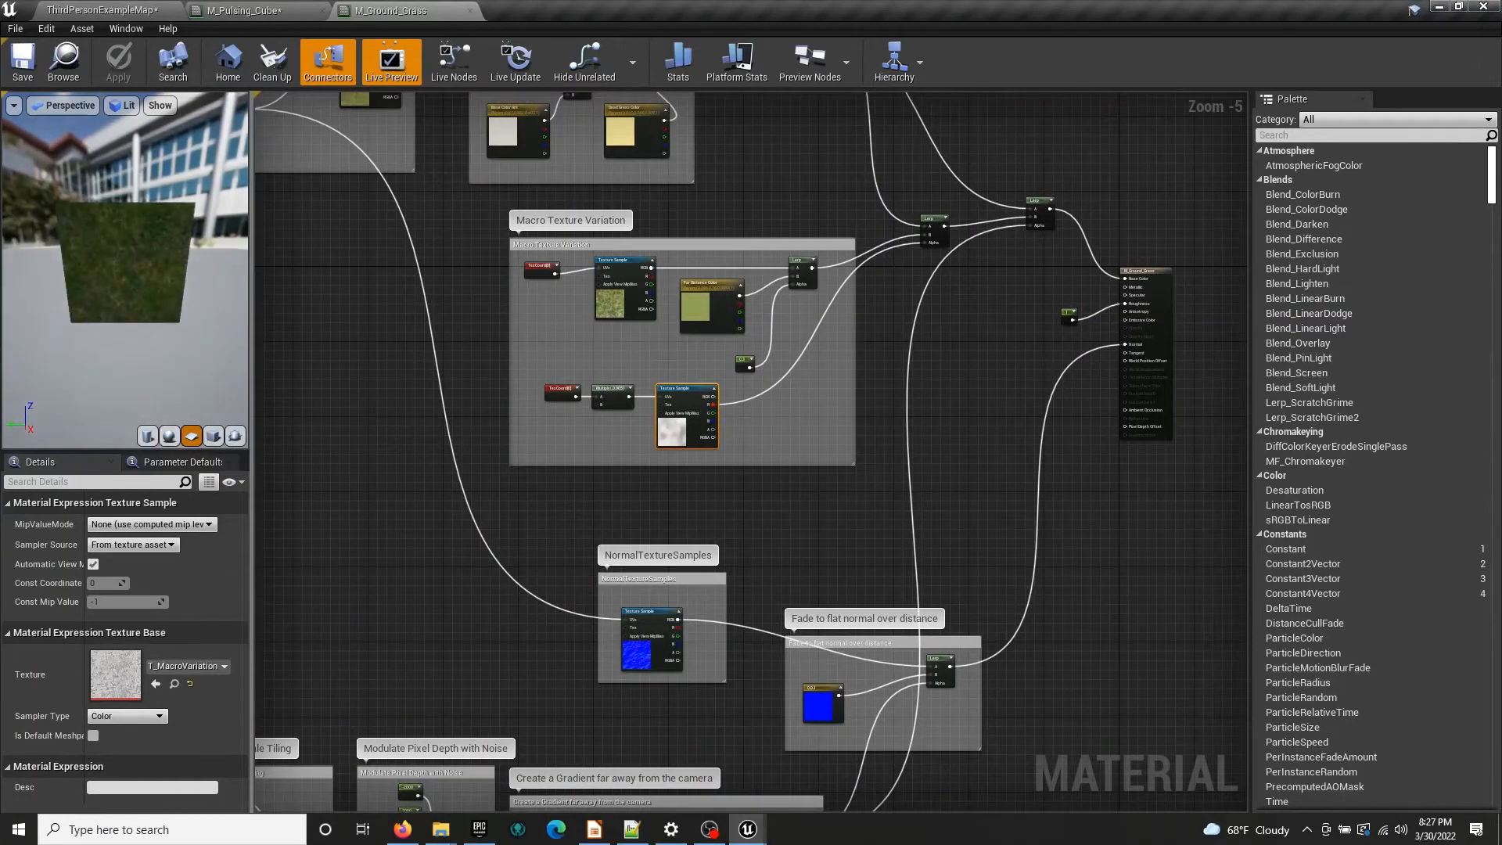
# Locate M_Ground_Grass in the Content Browser and apply it to the floor of the ThirdPersonExampleMap level
pyautogui.click(64, 63)
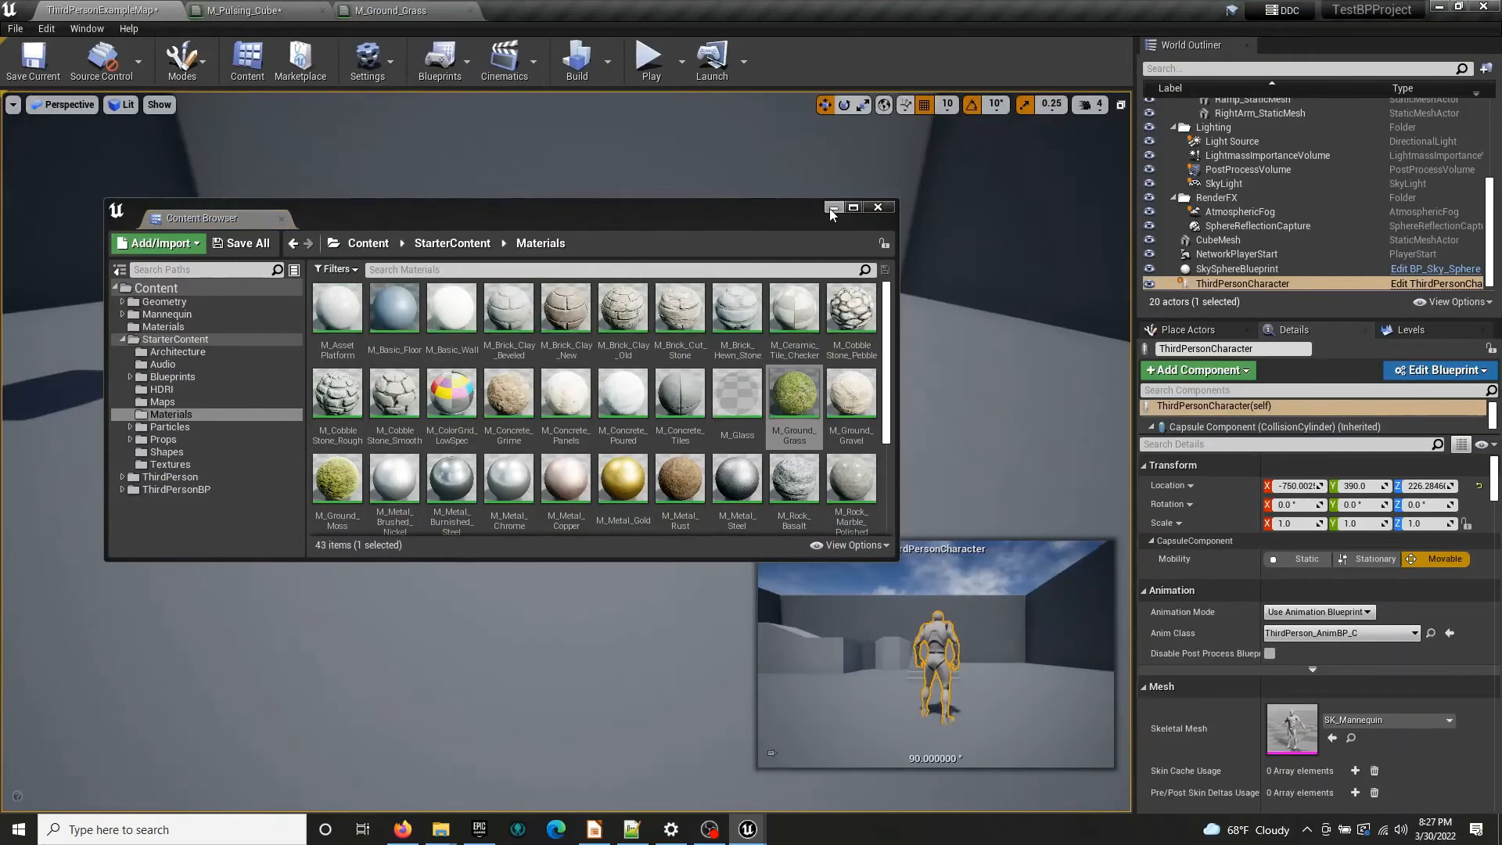
pyautogui.click(833, 209)
pyautogui.click(346, 10)
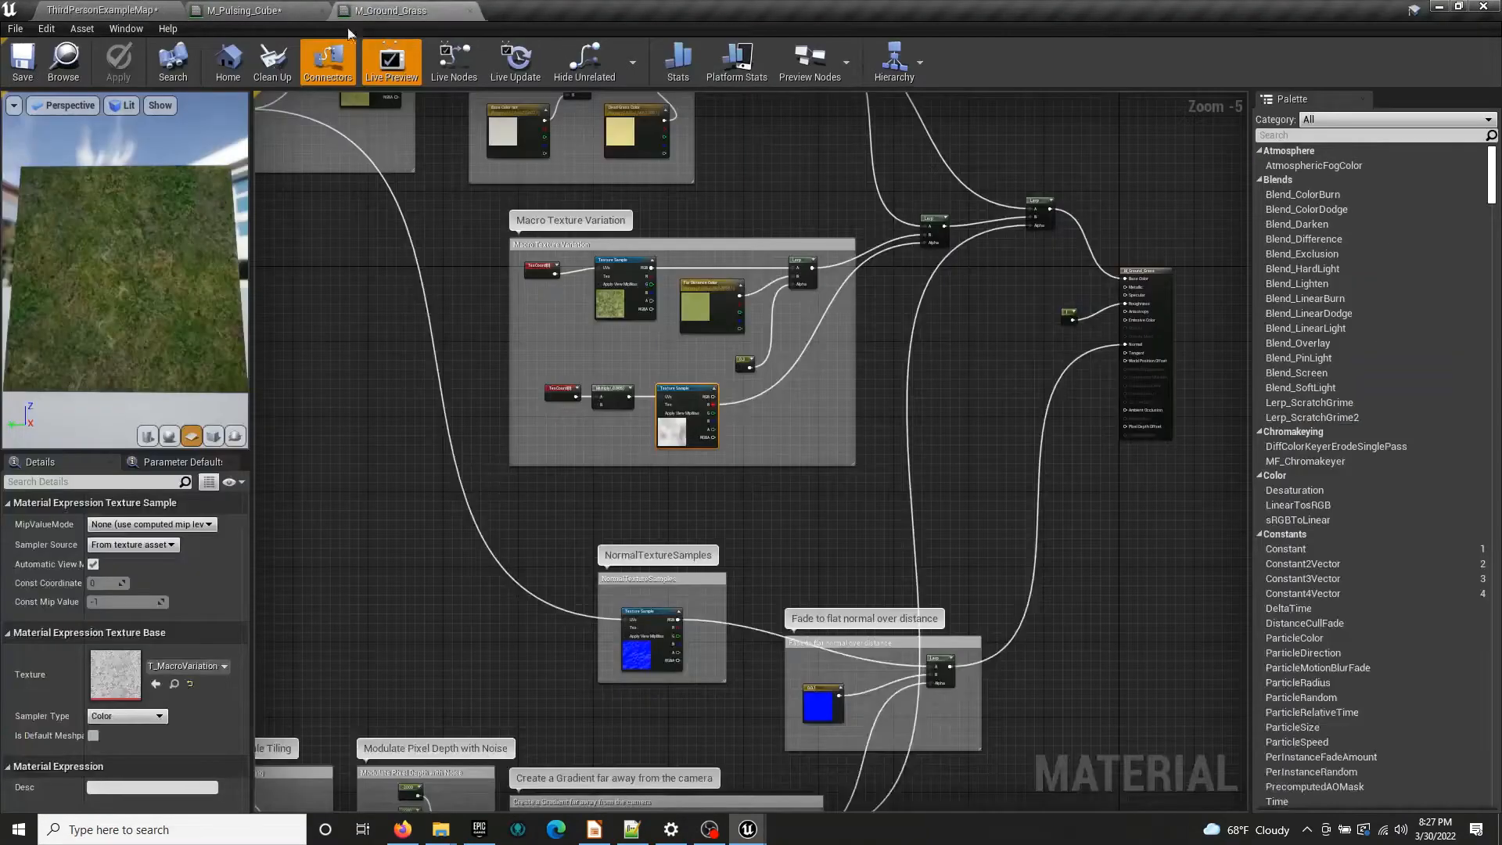
pyautogui.click(63, 61)
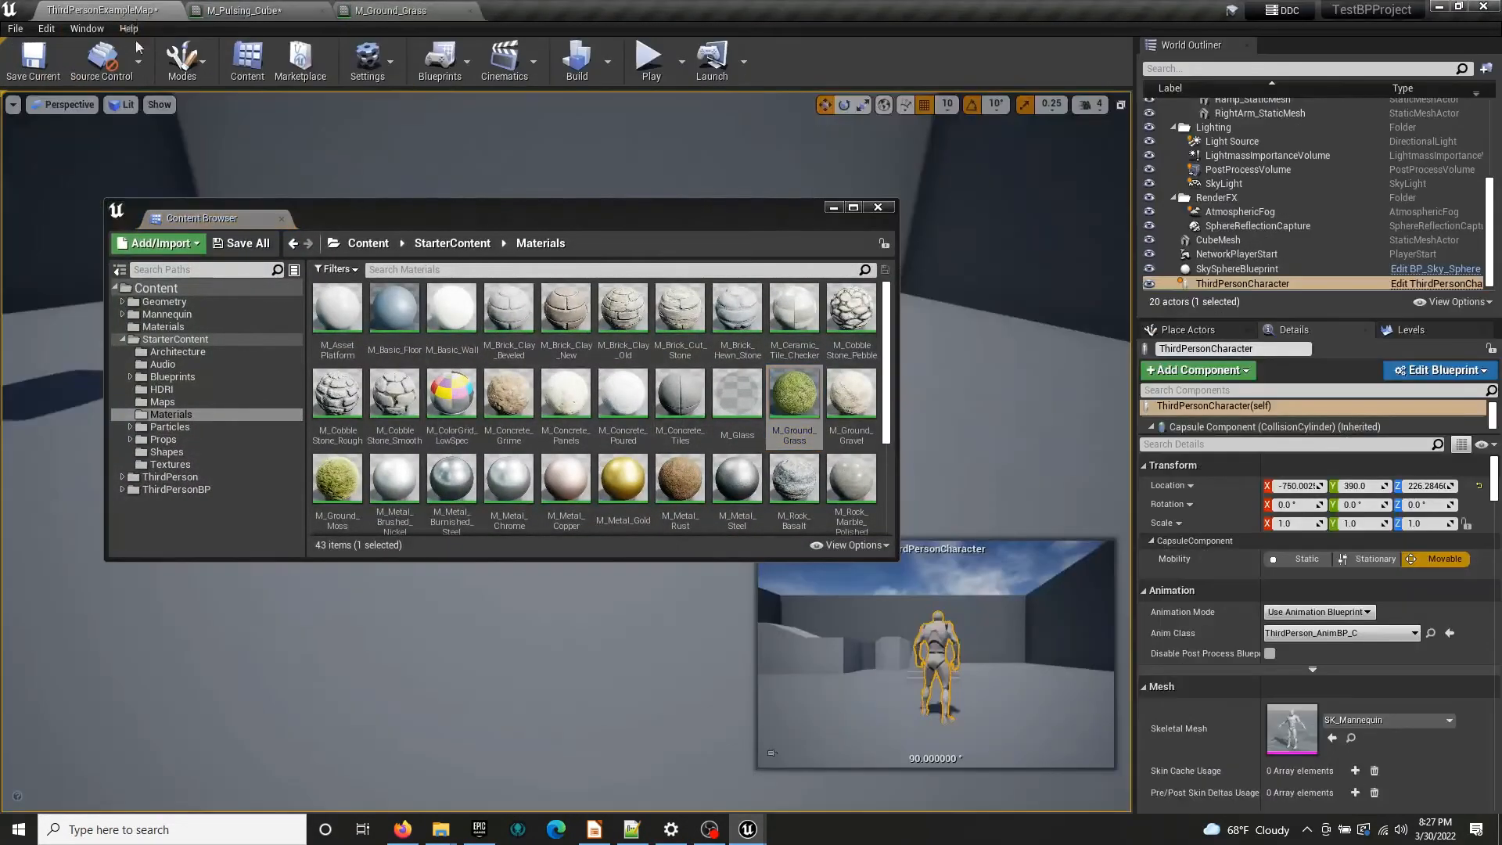
pyautogui.moveTo(491, 219); pyautogui.dragTo(1017, 224)
pyautogui.scroll(-1, 1213, 368)
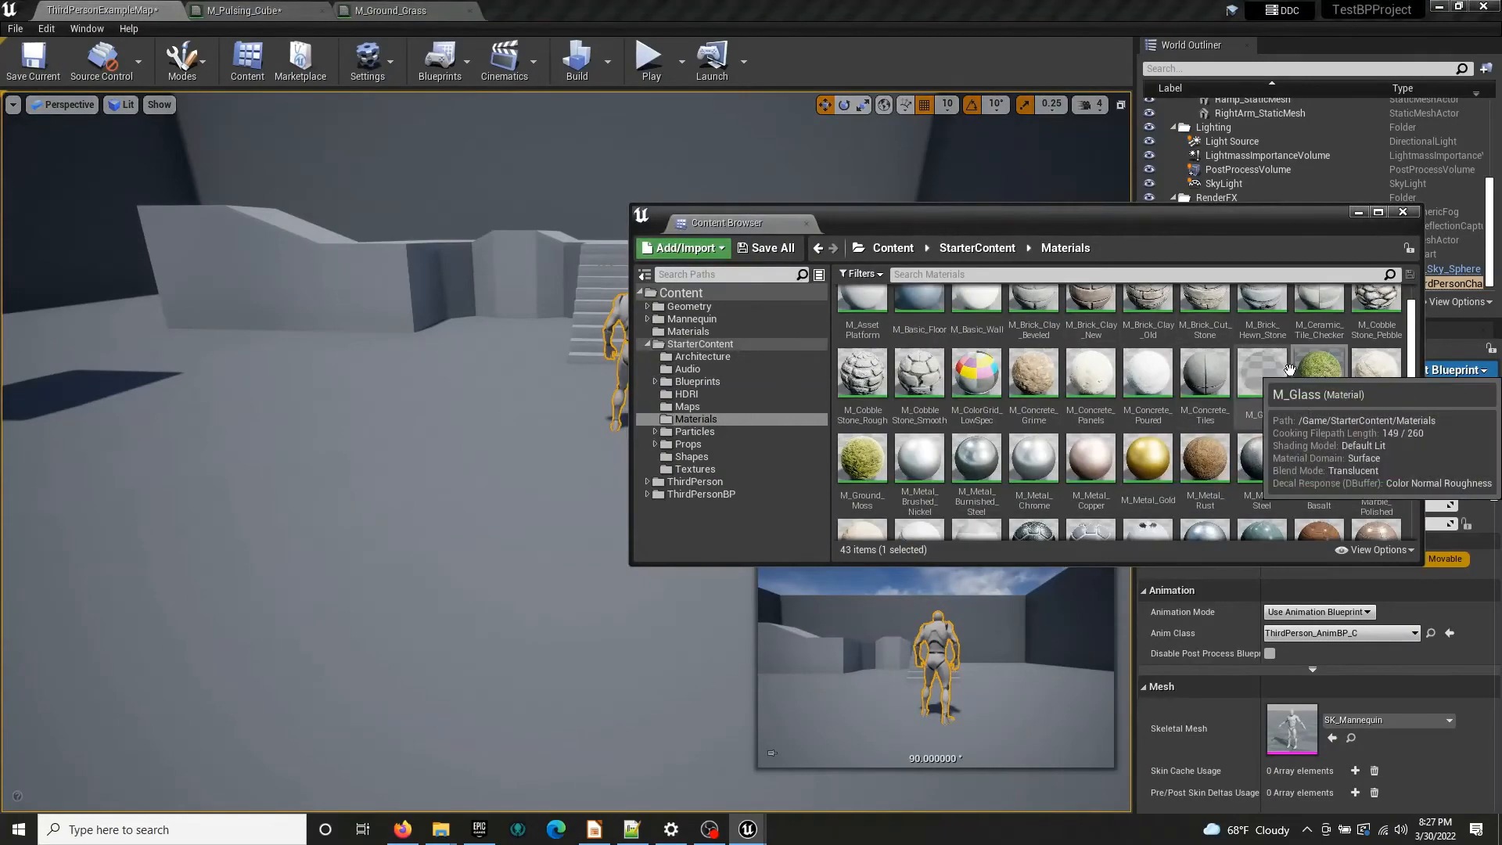
pyautogui.moveTo(1319, 375); pyautogui.dragTo(252, 562)
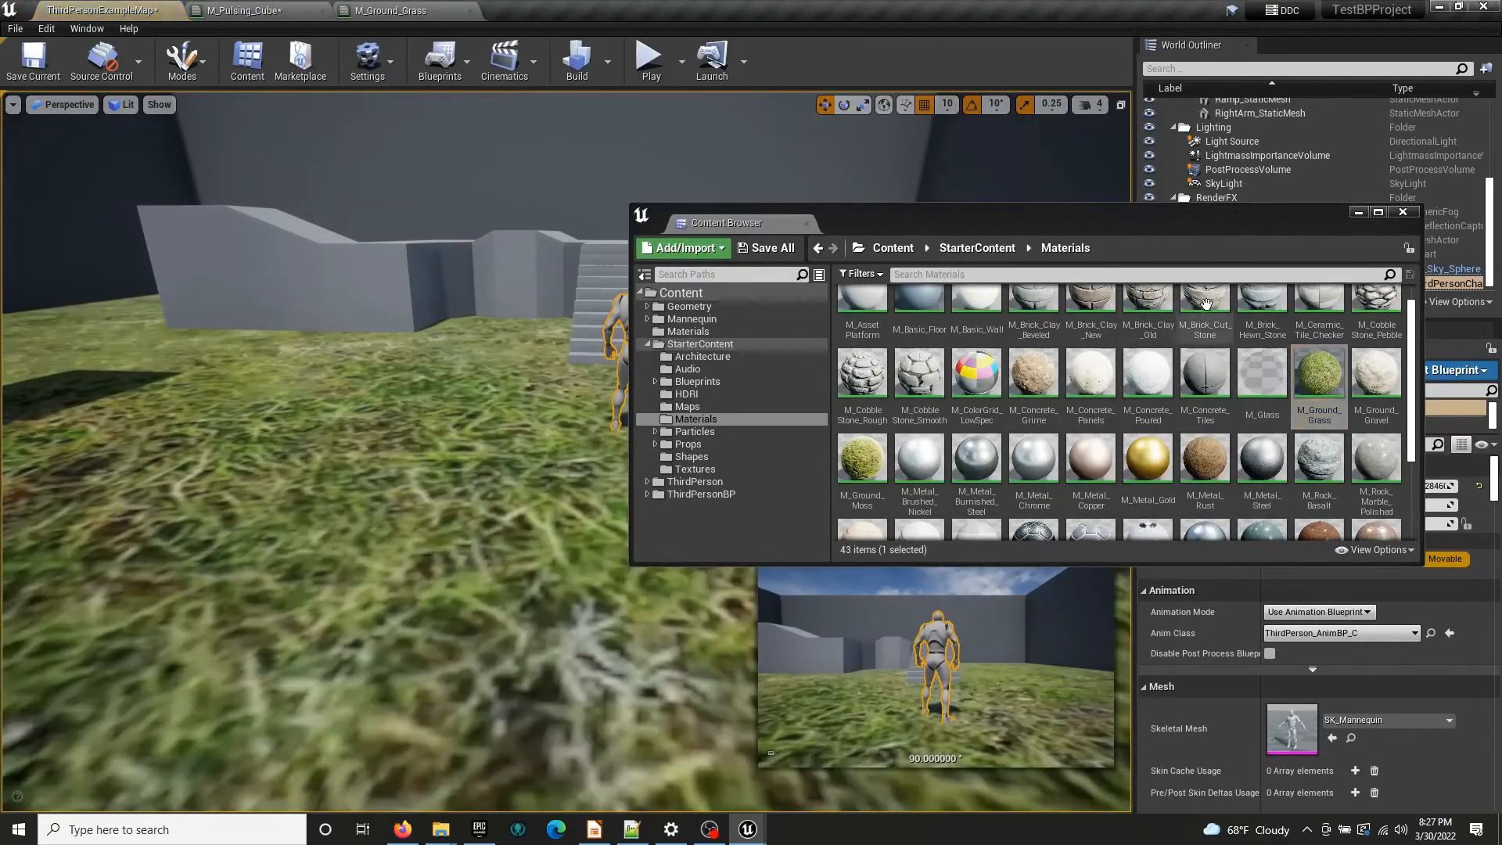
pyautogui.click(1359, 212)
# Inspect the grass floor of the level from high above and from close up to compare how the texture tiles
pyautogui.moveTo(783, 352); pyautogui.dragTo(555, 524, button='right')
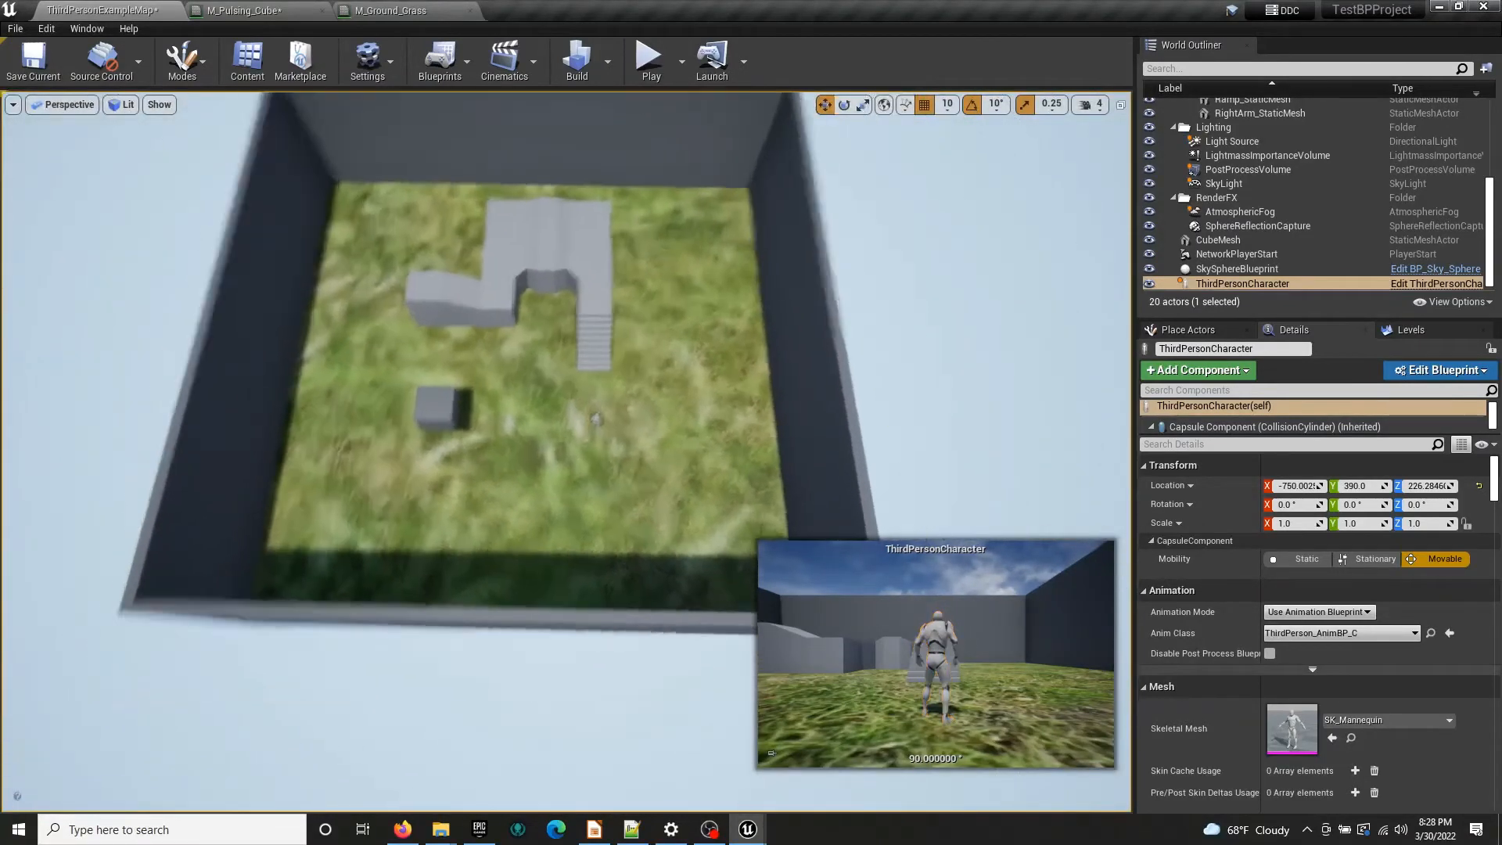
pyautogui.press('s')
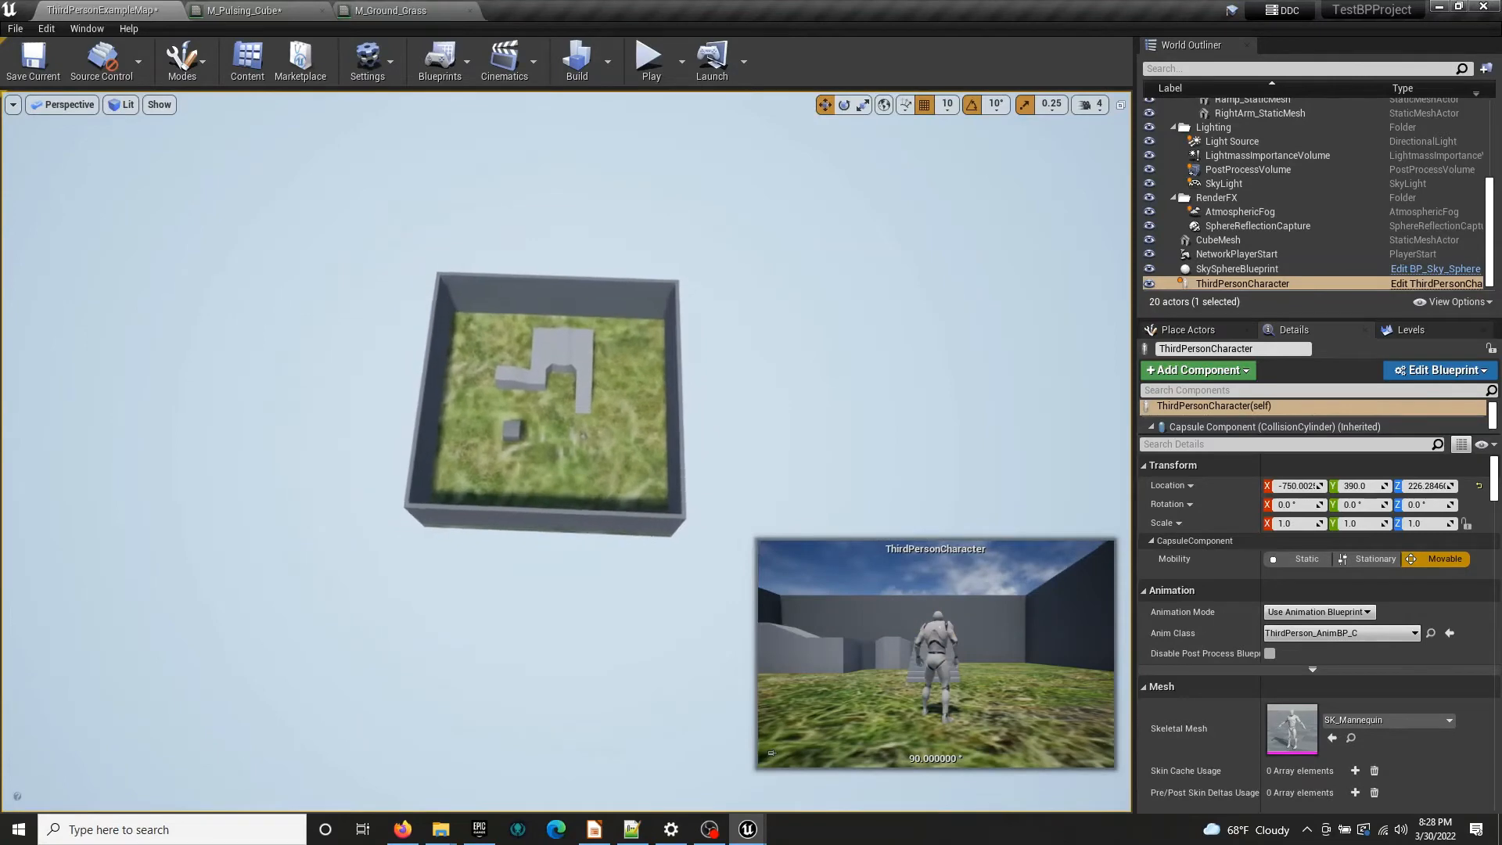
pyautogui.press('w')
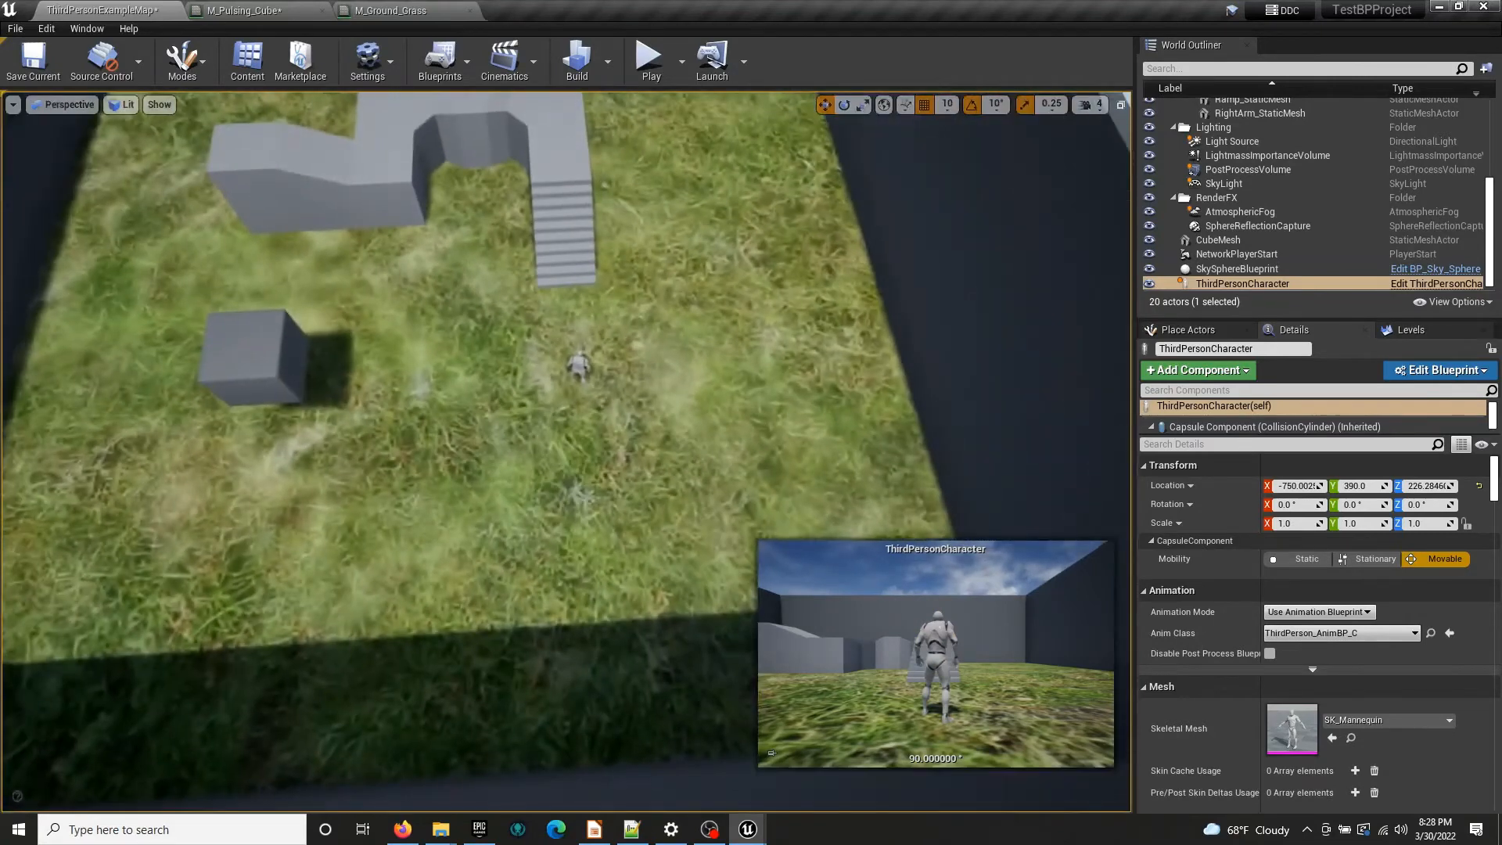
pyautogui.press('s')
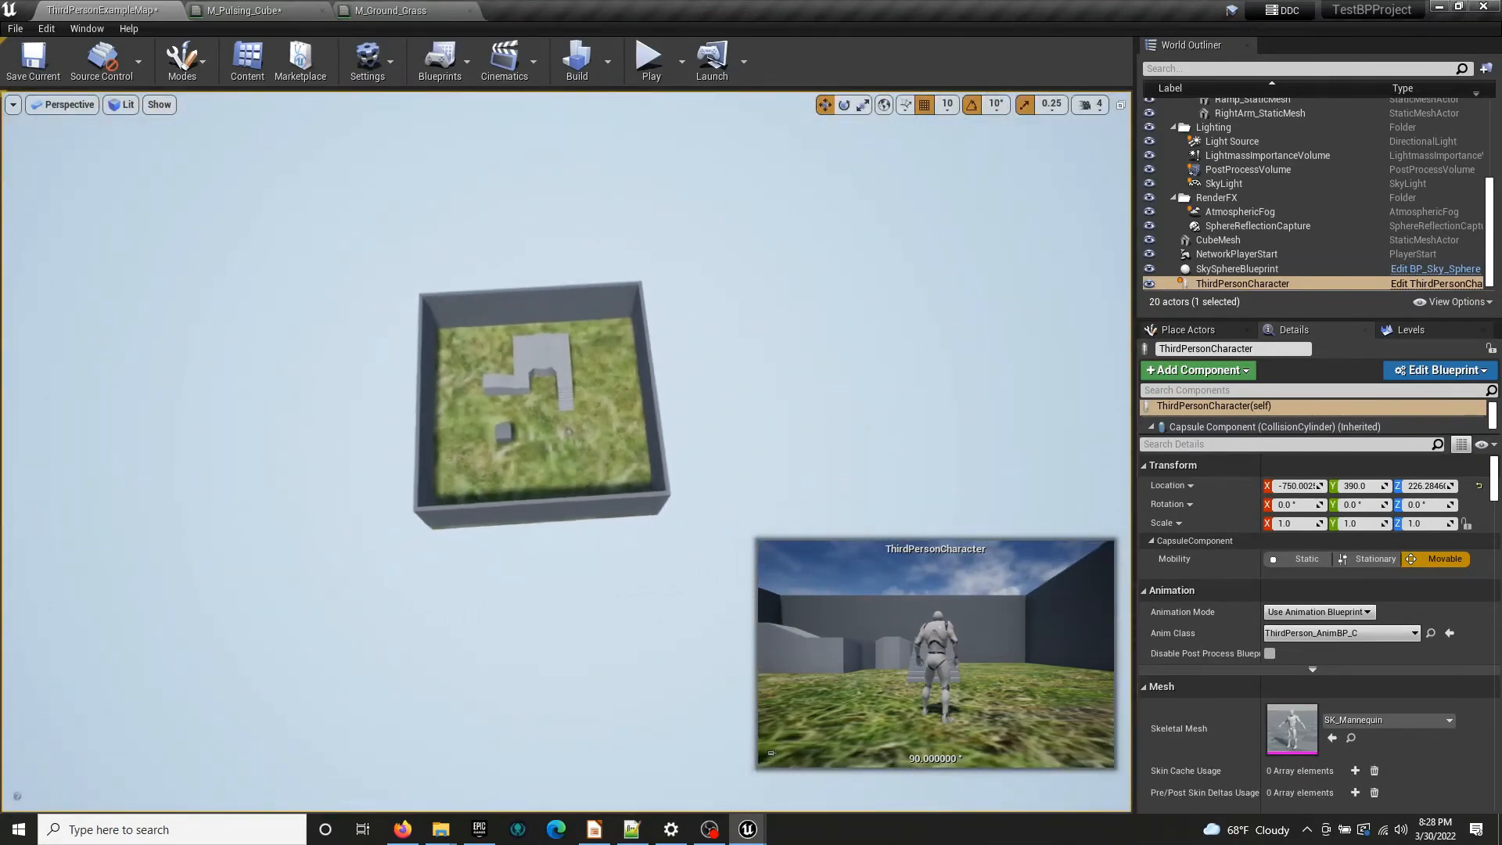
pyautogui.press('w')
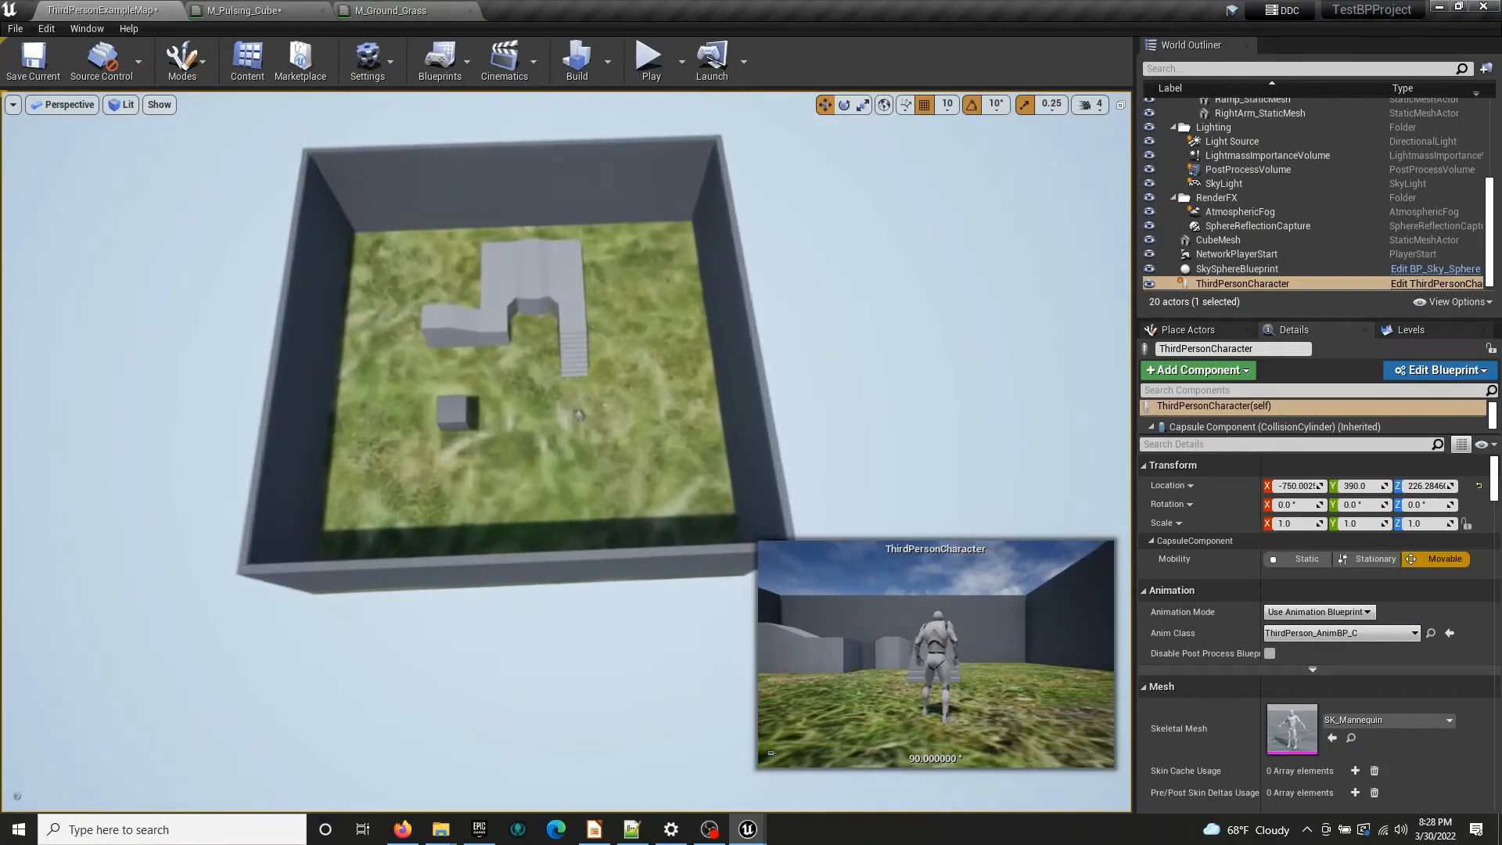
pyautogui.press('w')
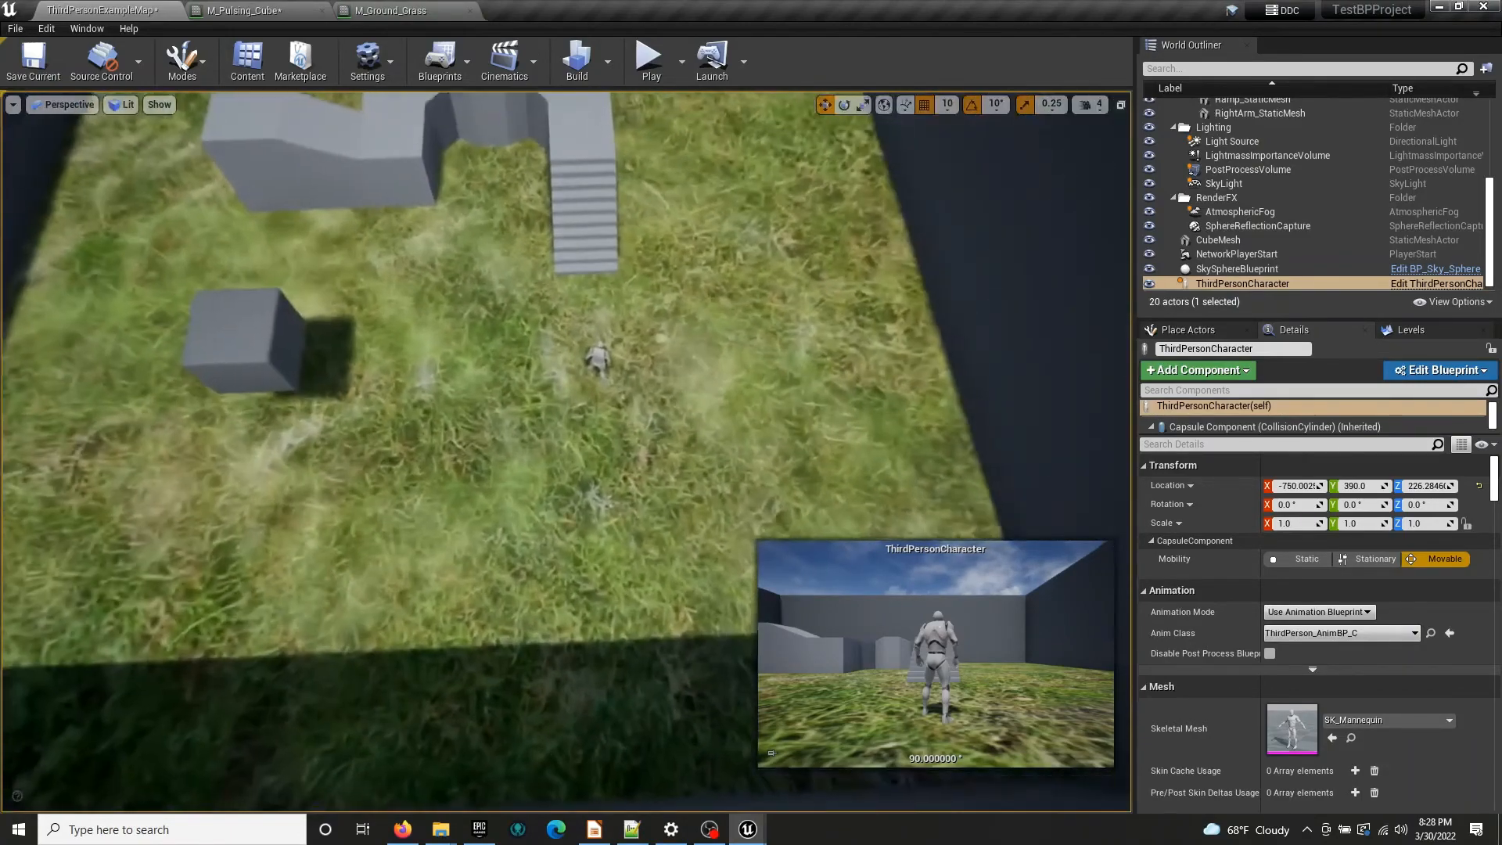
pyautogui.press('w')
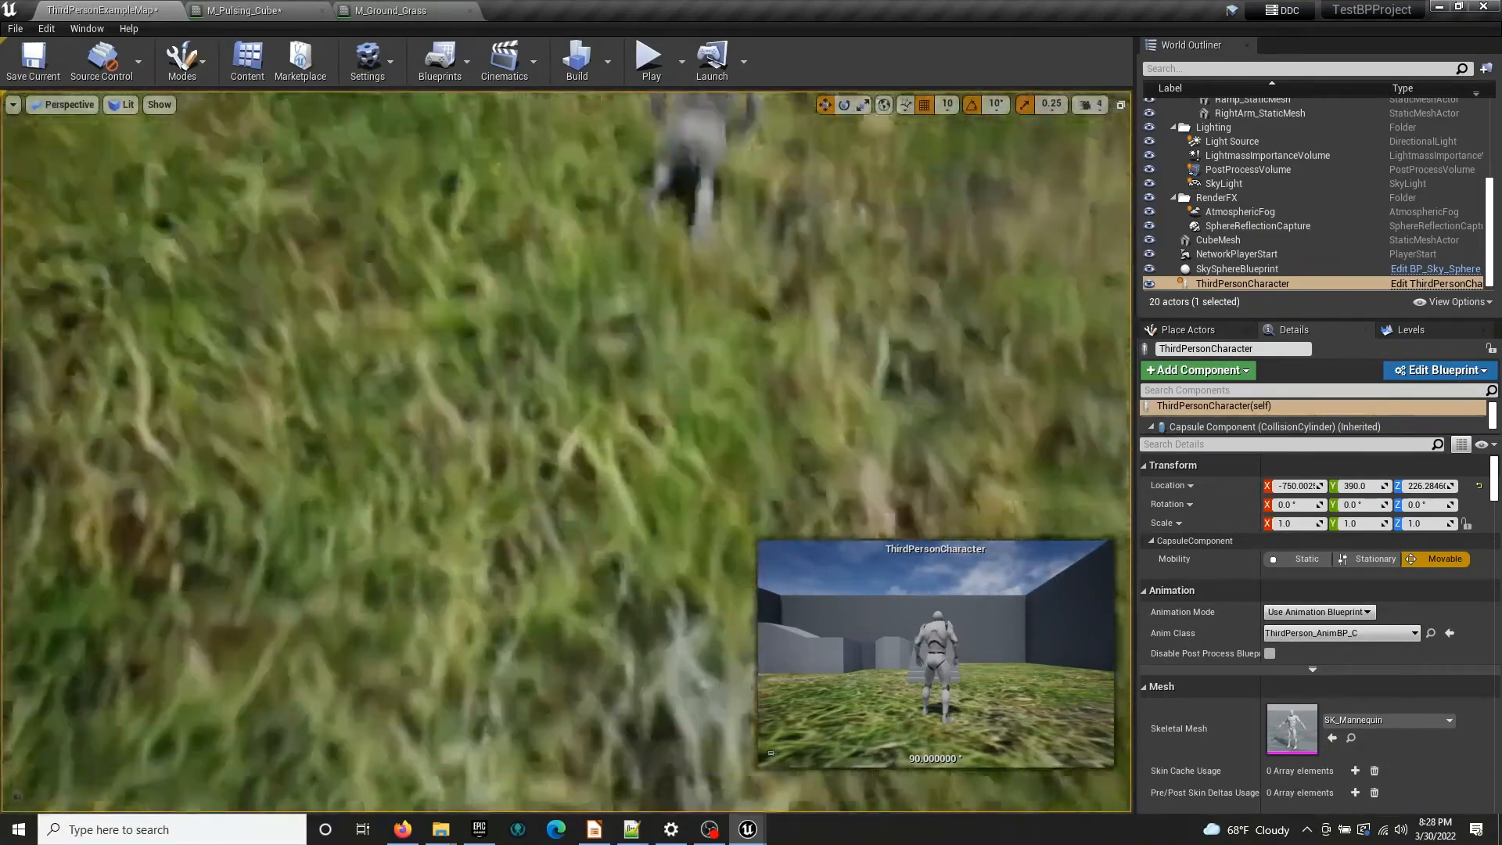
pyautogui.moveTo(567, 452); pyautogui.dragTo(548, 270, button='right')
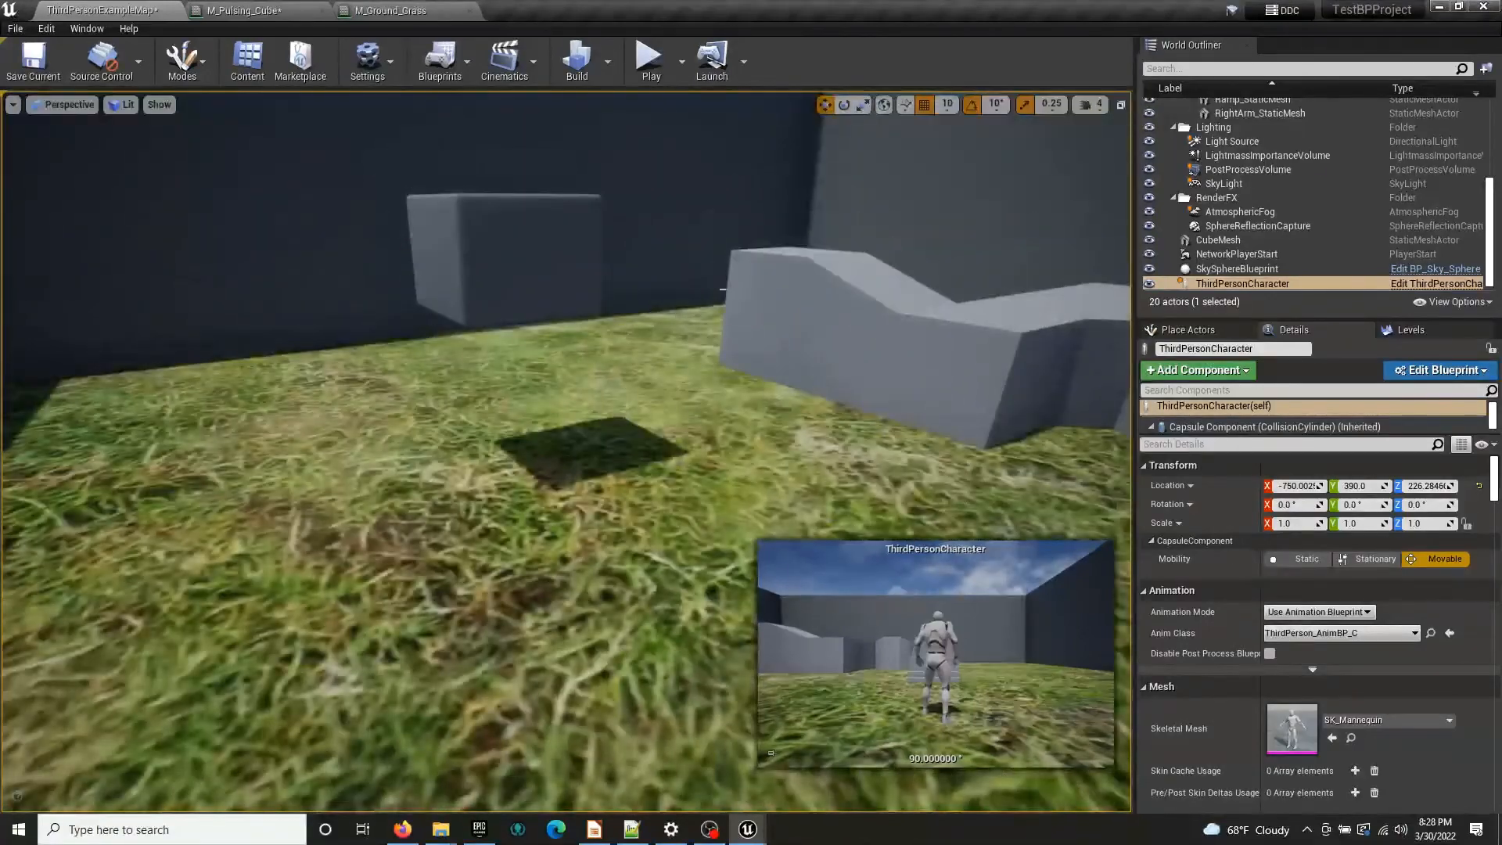
# Set UTiling and VTiling of the upper TexCoord node in M_Ground_Grass's Macro Texture Variation to 0.5 and apply the change
pyautogui.click(376, 13)
pyautogui.moveTo(592, 375); pyautogui.dragTo(726, 386, button='right')
pyautogui.scroll(2, 667, 276)
pyautogui.click(675, 277)
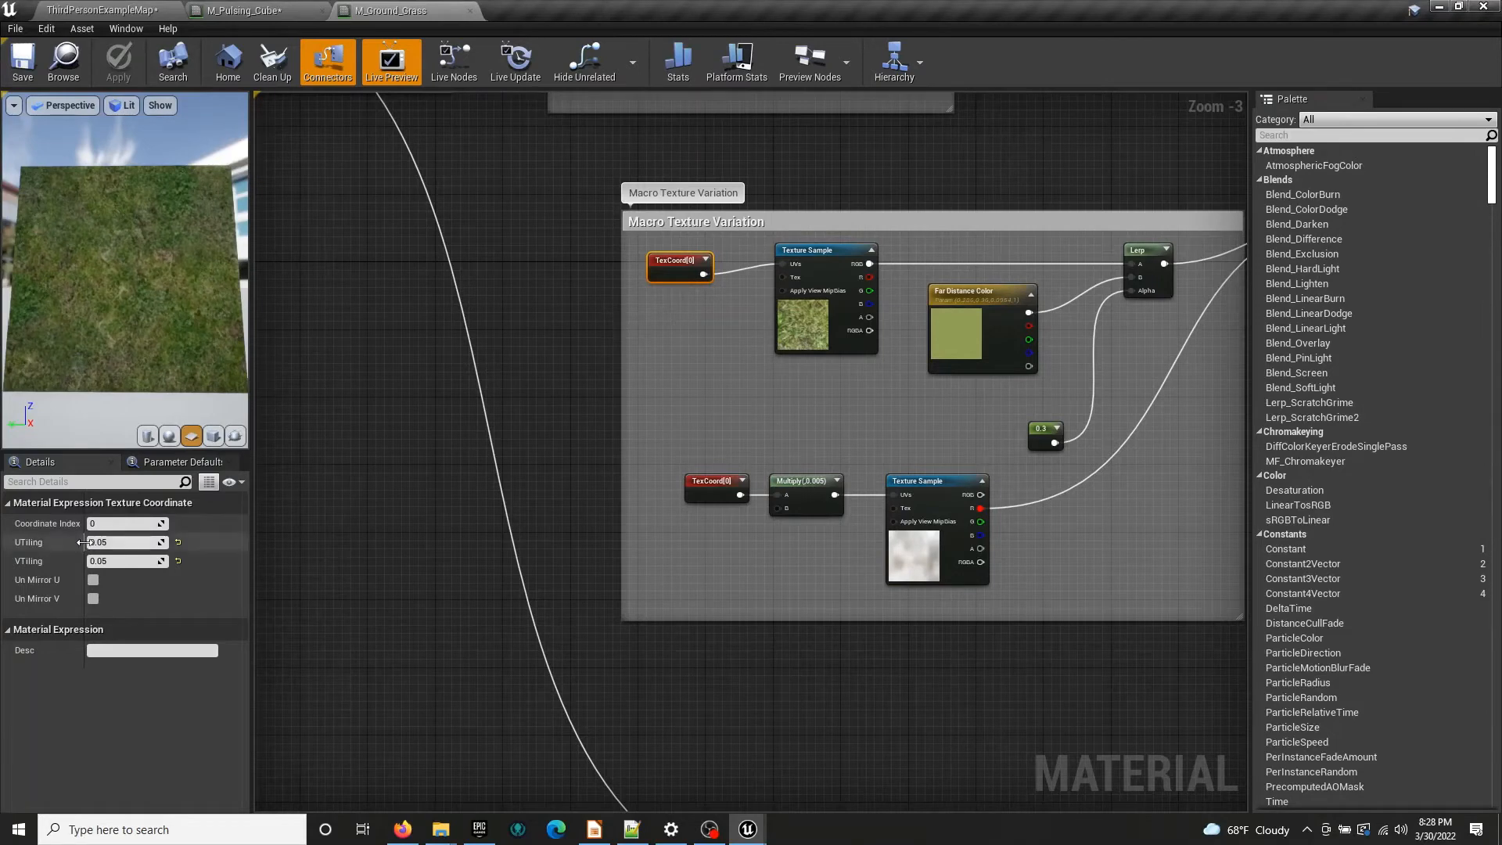
pyautogui.click(84, 542)
pyautogui.write('1.0')
pyautogui.press('Tab')
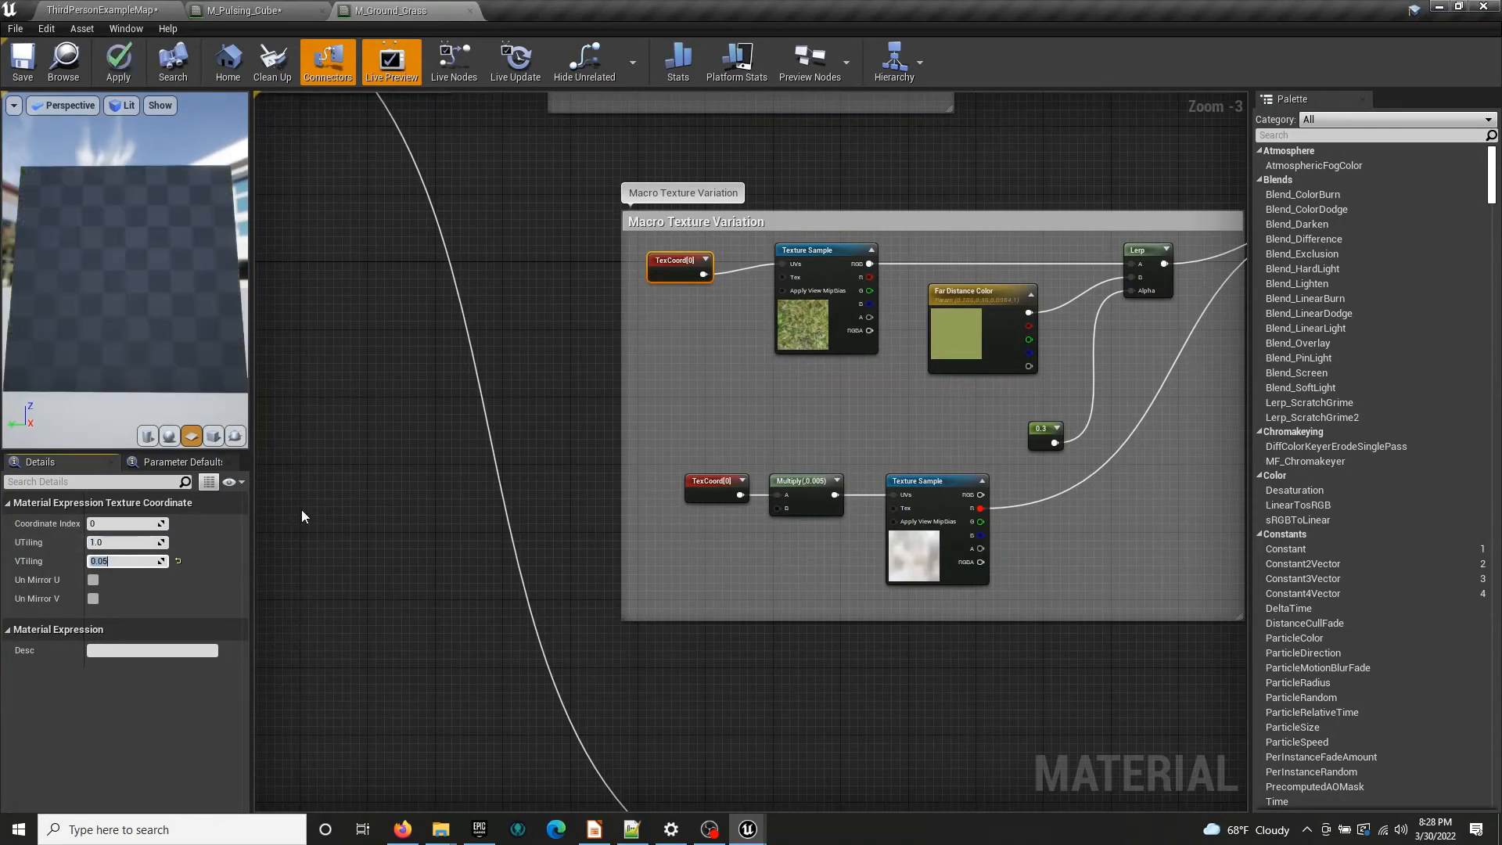
pyautogui.write('0.5')
pyautogui.press('Tab')
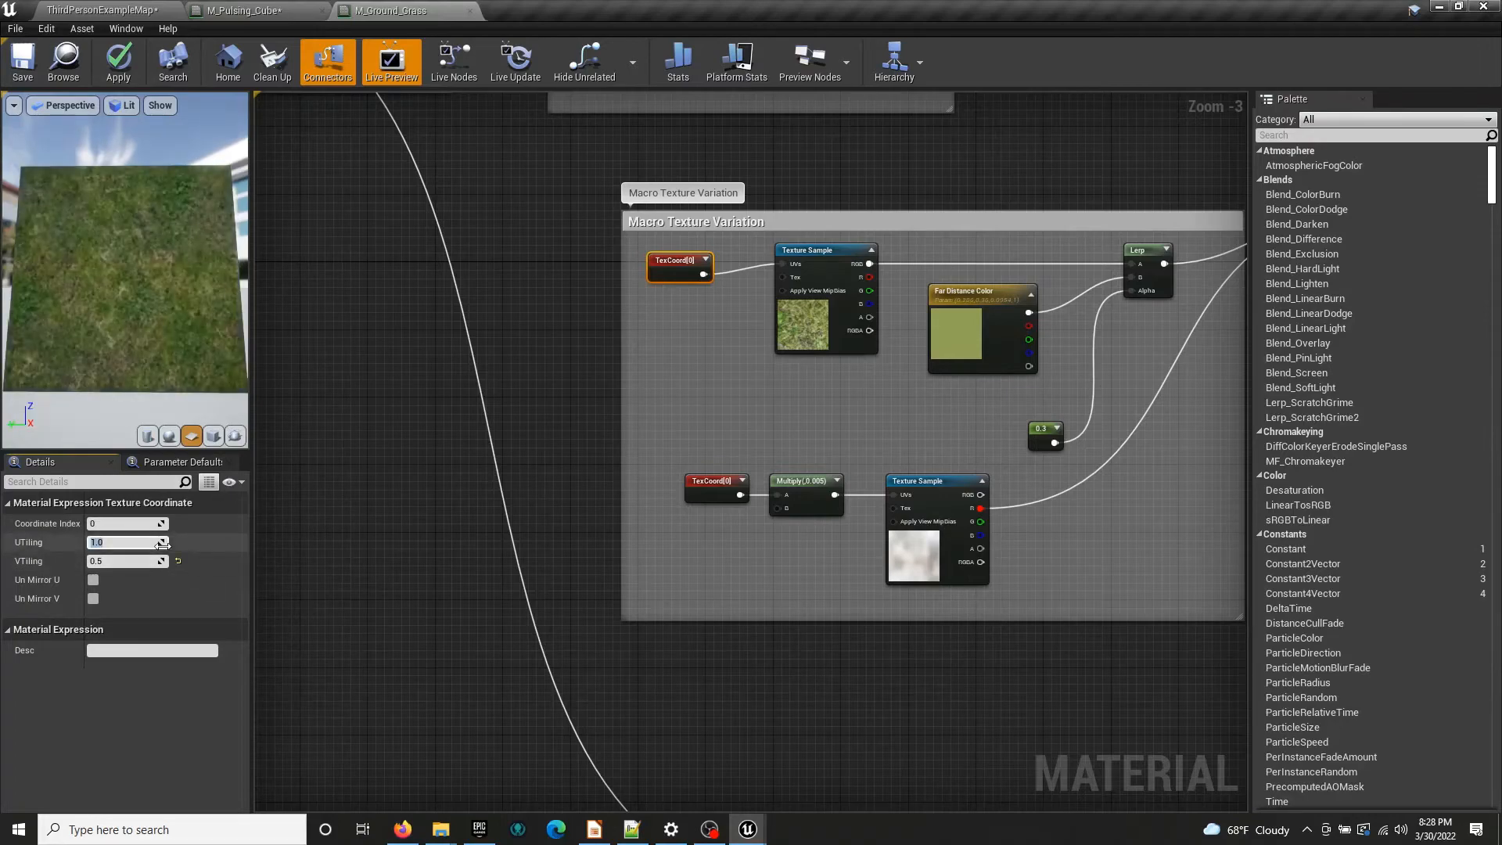
pyautogui.press('Return')
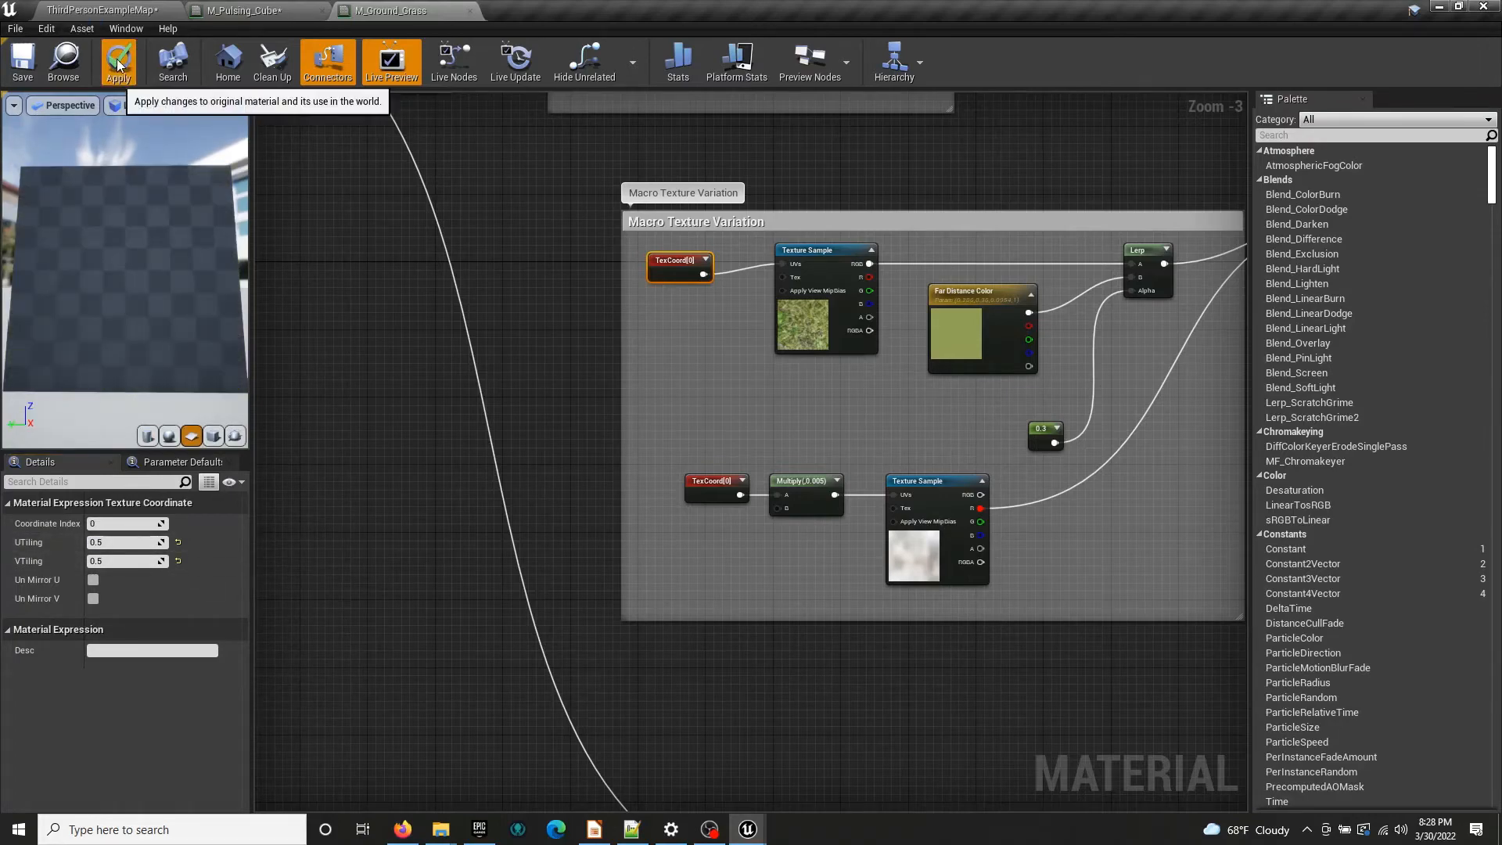
pyautogui.click(118, 63)
# Check the retiled grass floor in the ThirdPersonExampleMap level from several distances above the arena
pyautogui.click(121, 11)
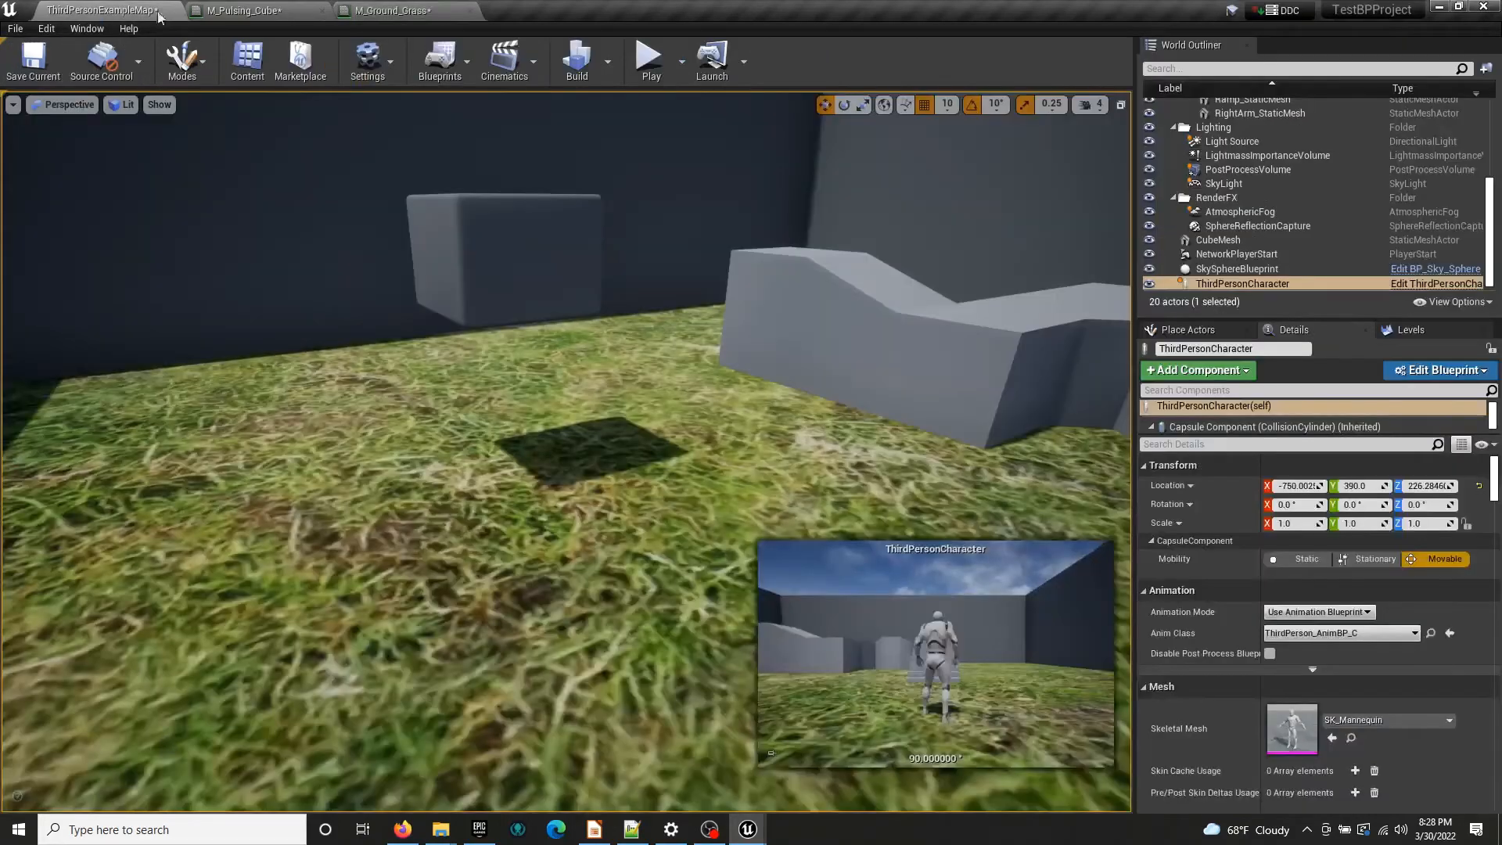
pyautogui.press('s')
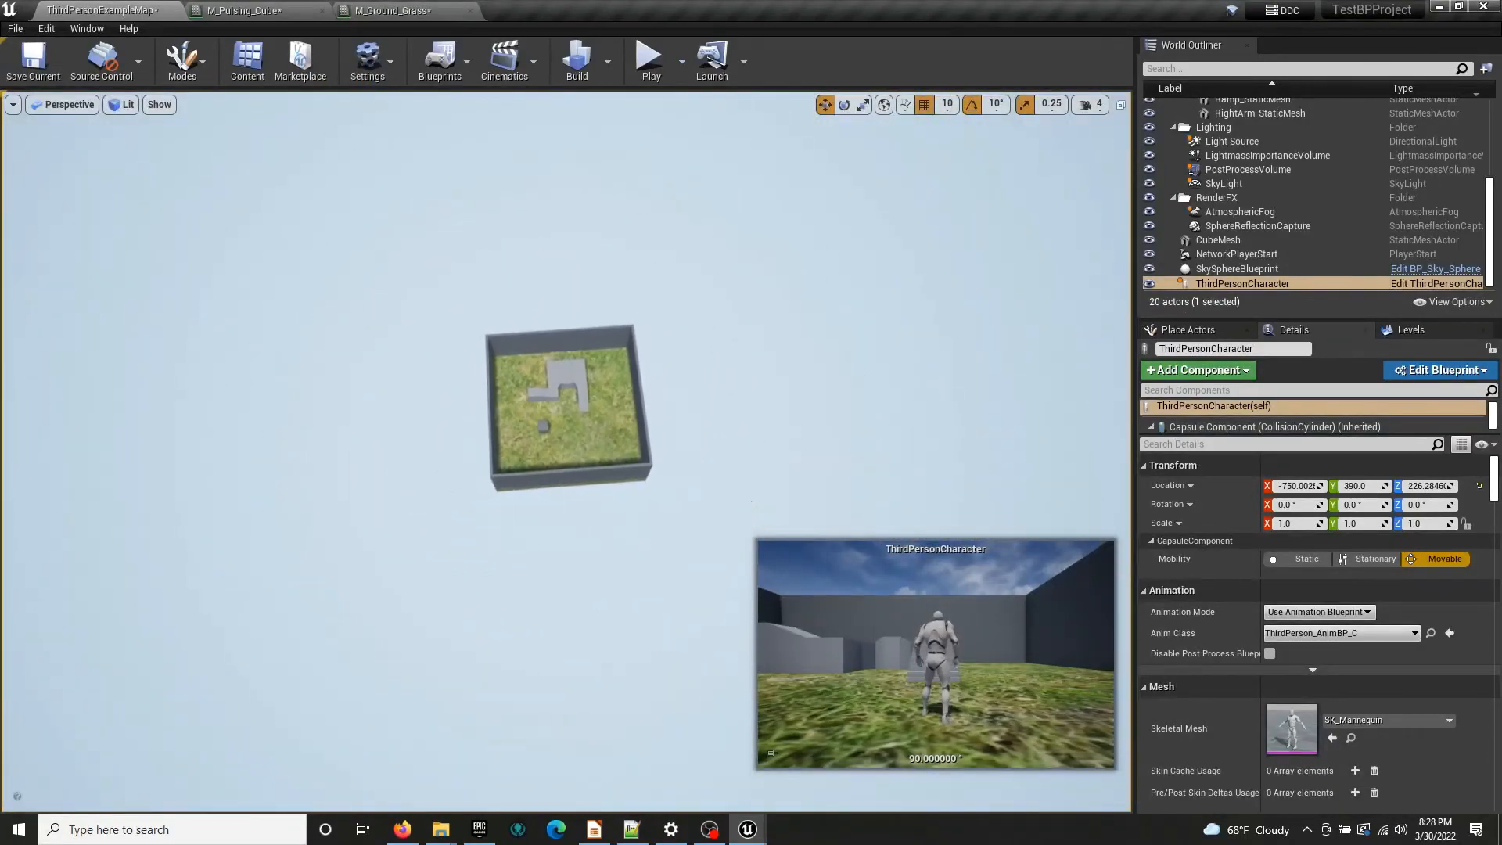
pyautogui.press('w')
pyautogui.press('w')
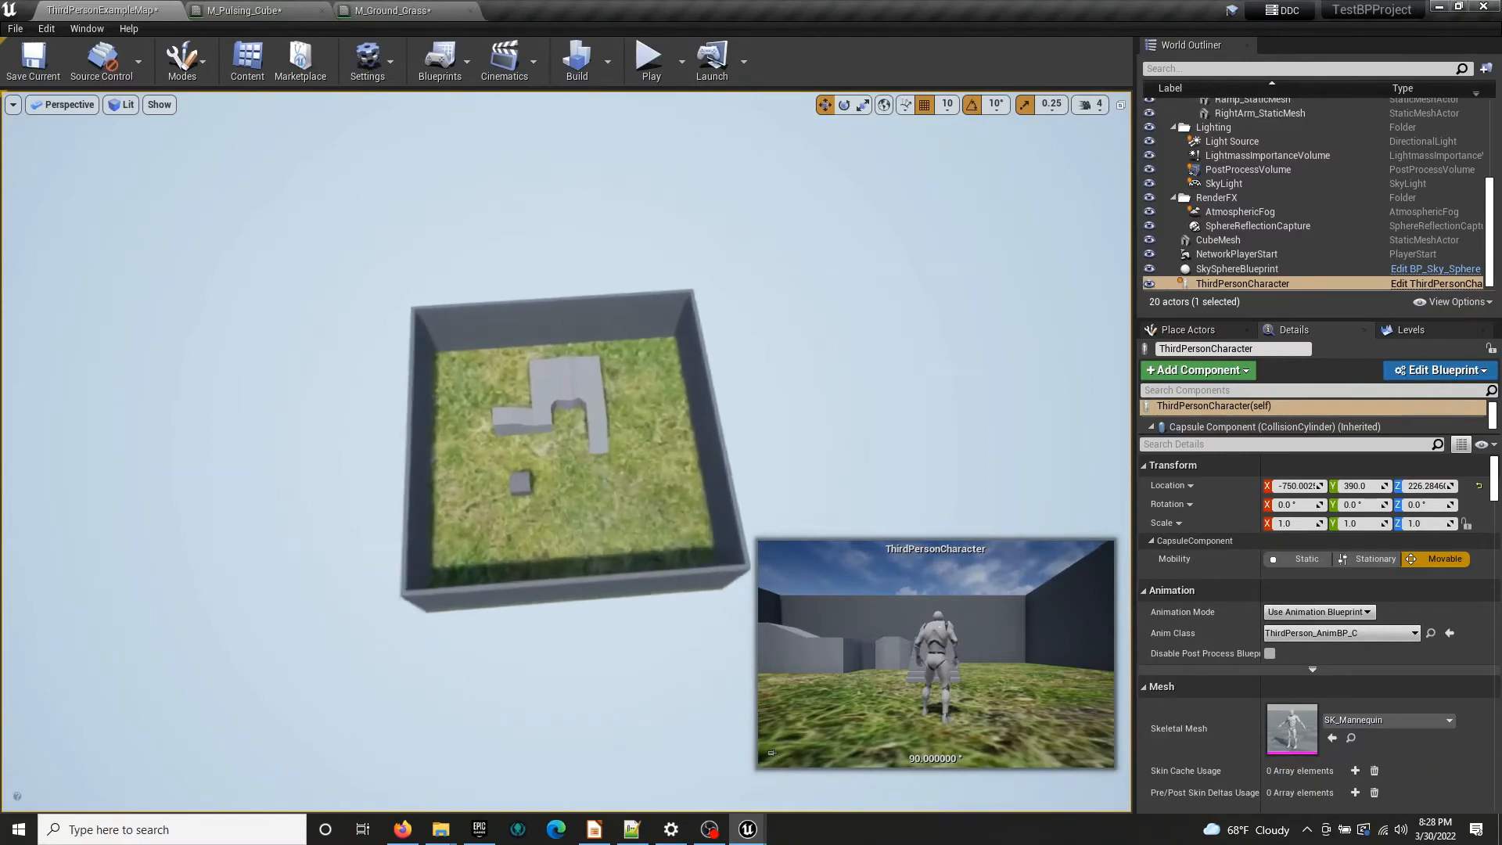
pyautogui.press('s')
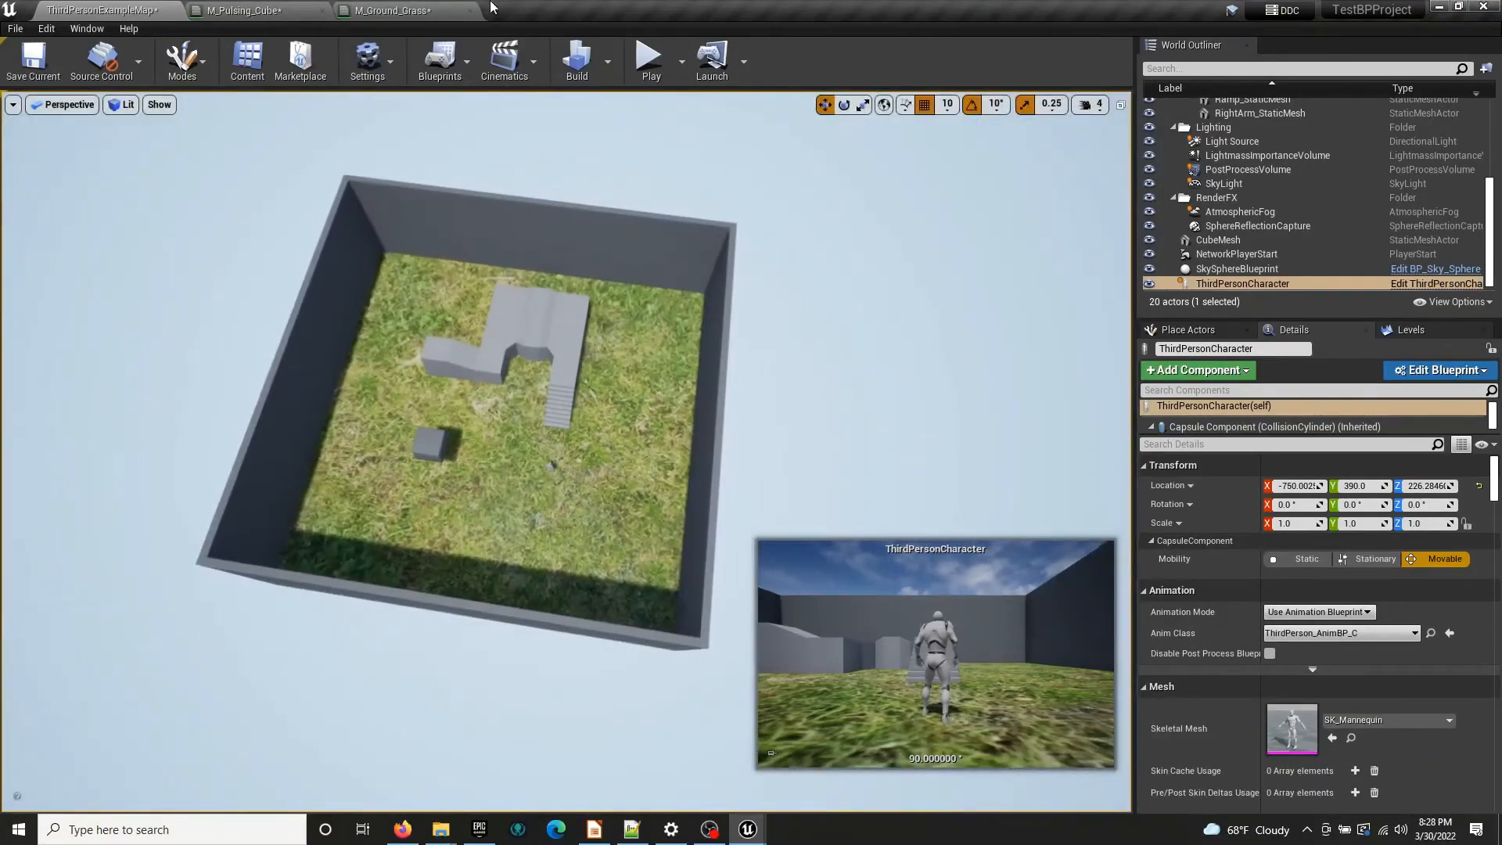
# Close the M_Ground_Grass material and return to the M_Pulsing_Cube graph around its Roughness and Specular inputs
pyautogui.click(435, 11)
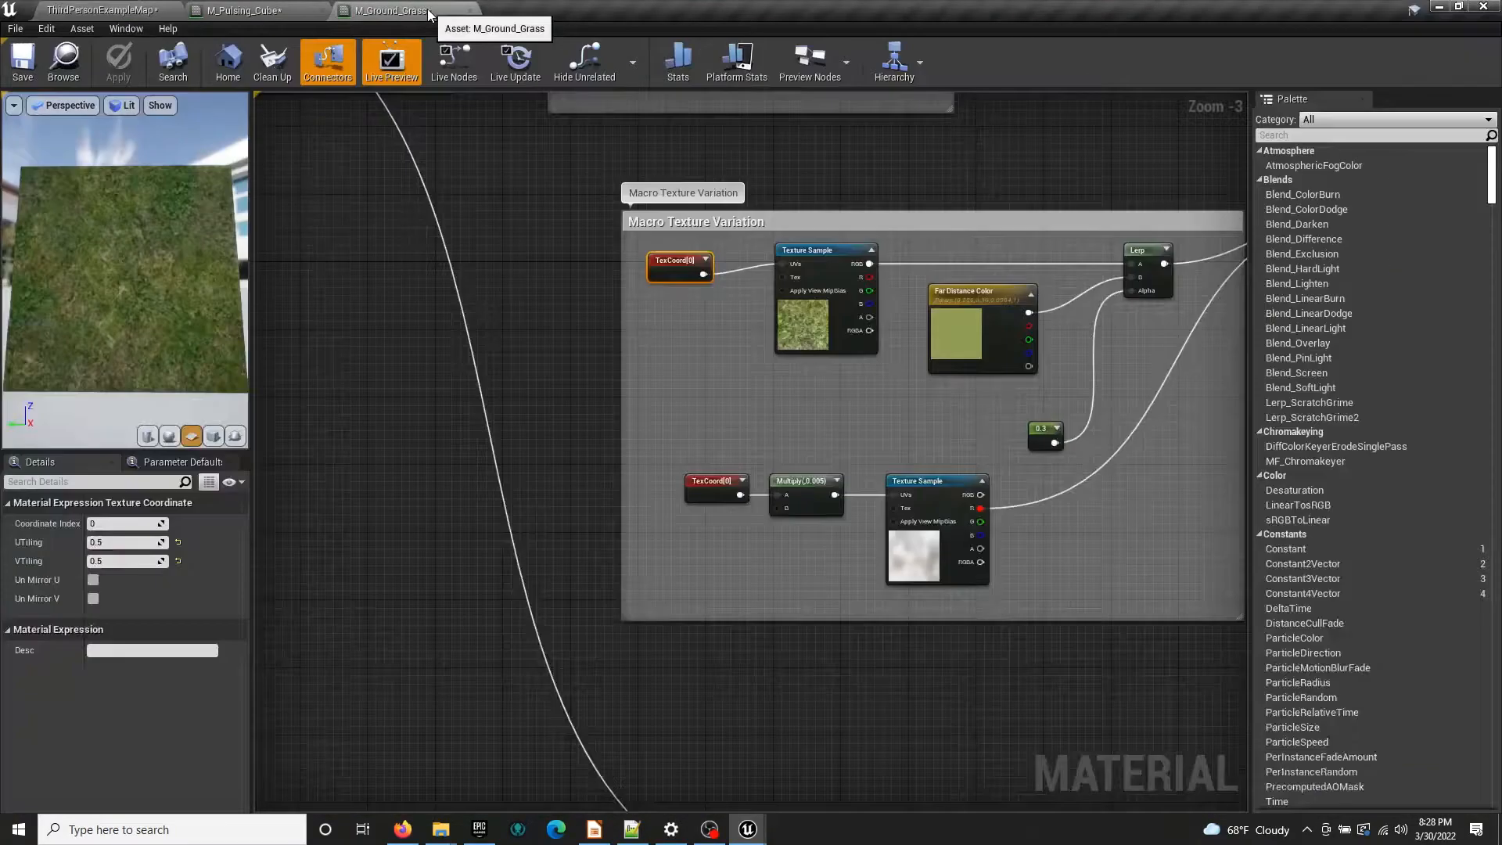
pyautogui.click(470, 9)
pyautogui.moveTo(993, 410); pyautogui.dragTo(861, 395, button='right')
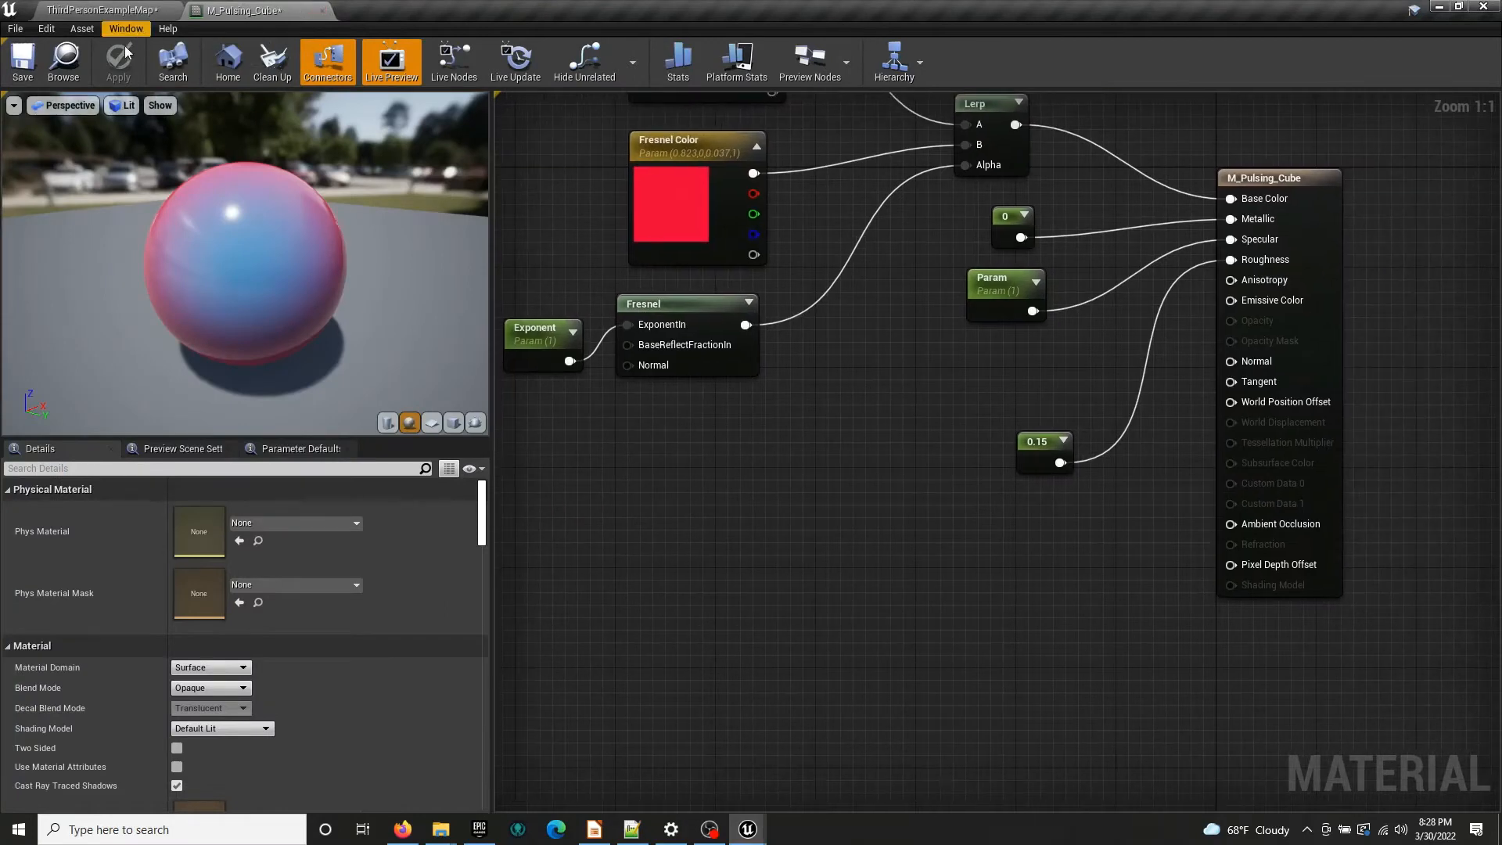
pyautogui.moveTo(1048, 624)
pyautogui.mouseDown(button='right')
pyautogui.moveTo(1148, 626)
pyautogui.moveTo(1022, 625)
pyautogui.mouseUp(button='right')
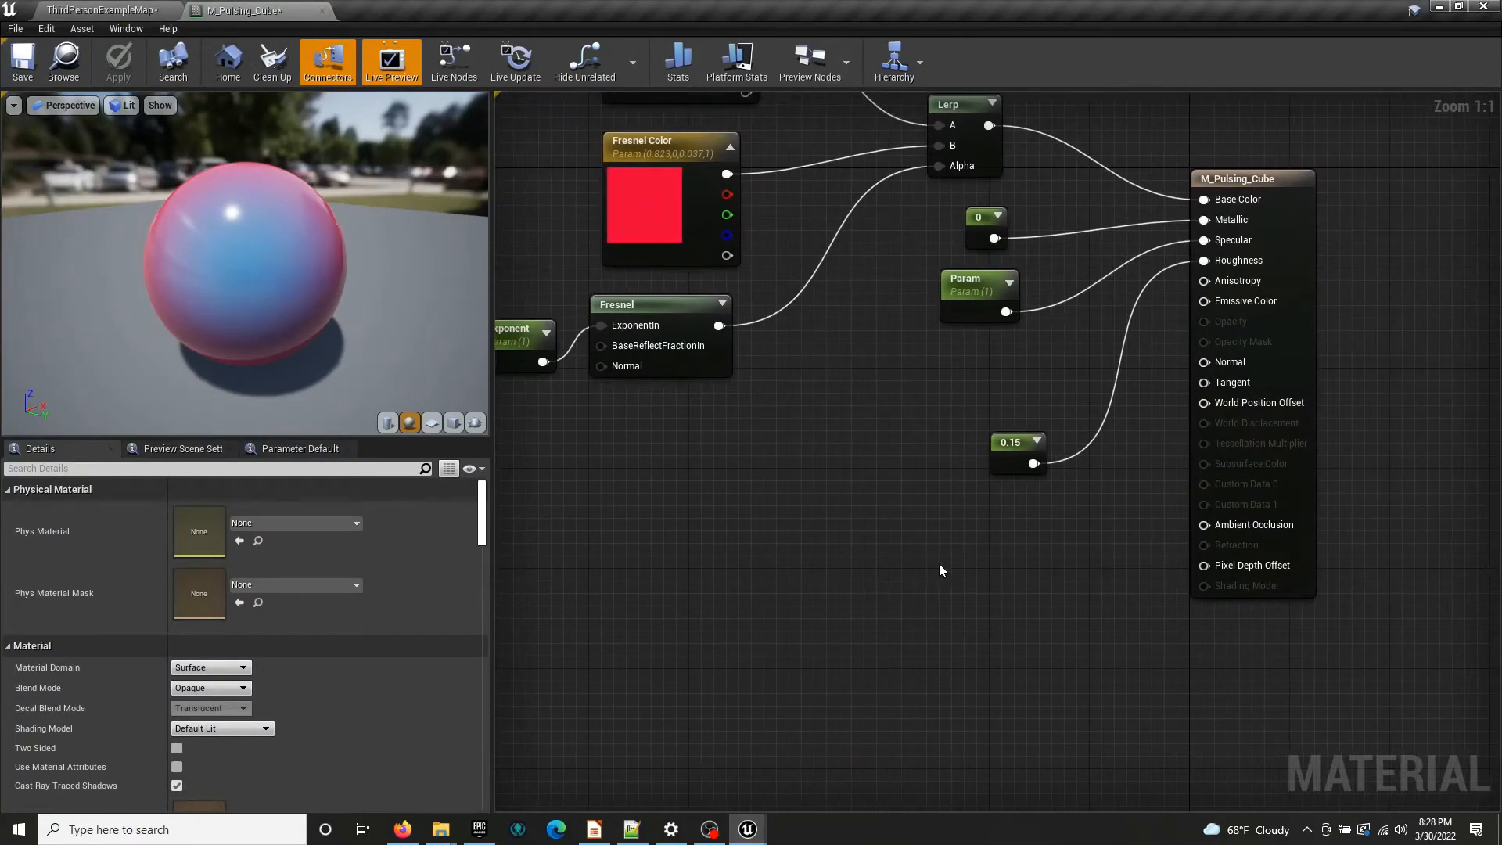
pyautogui.moveTo(771, 446); pyautogui.dragTo(774, 497, button='right')
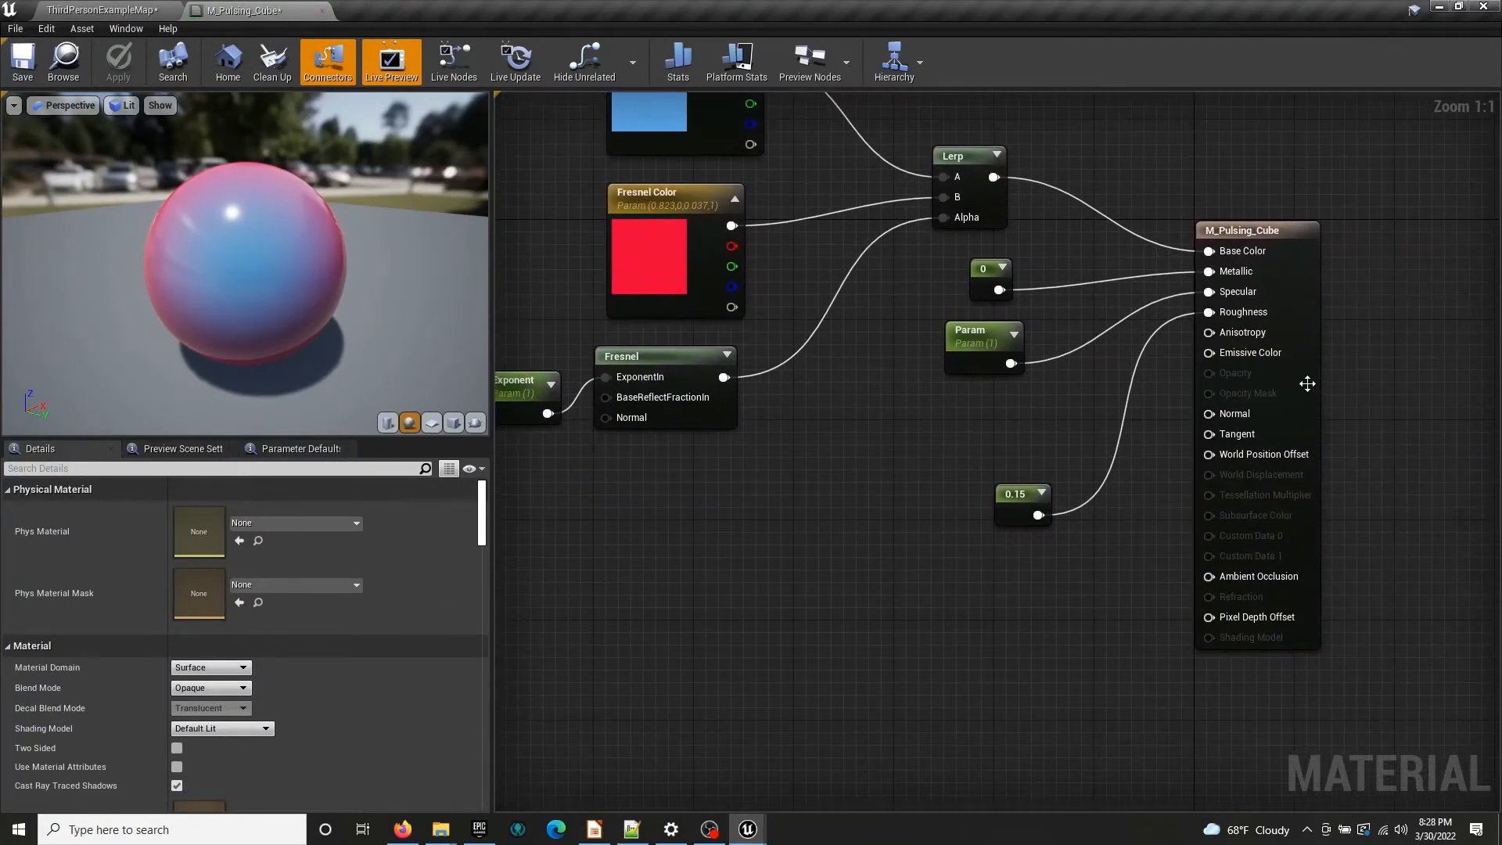
# Move the M_Pulsing_Cube result node farther from the Lerp and stack the 0, Param and 0.15 nodes compactly beside its inputs
pyautogui.moveTo(1307, 384); pyautogui.dragTo(1420, 433)
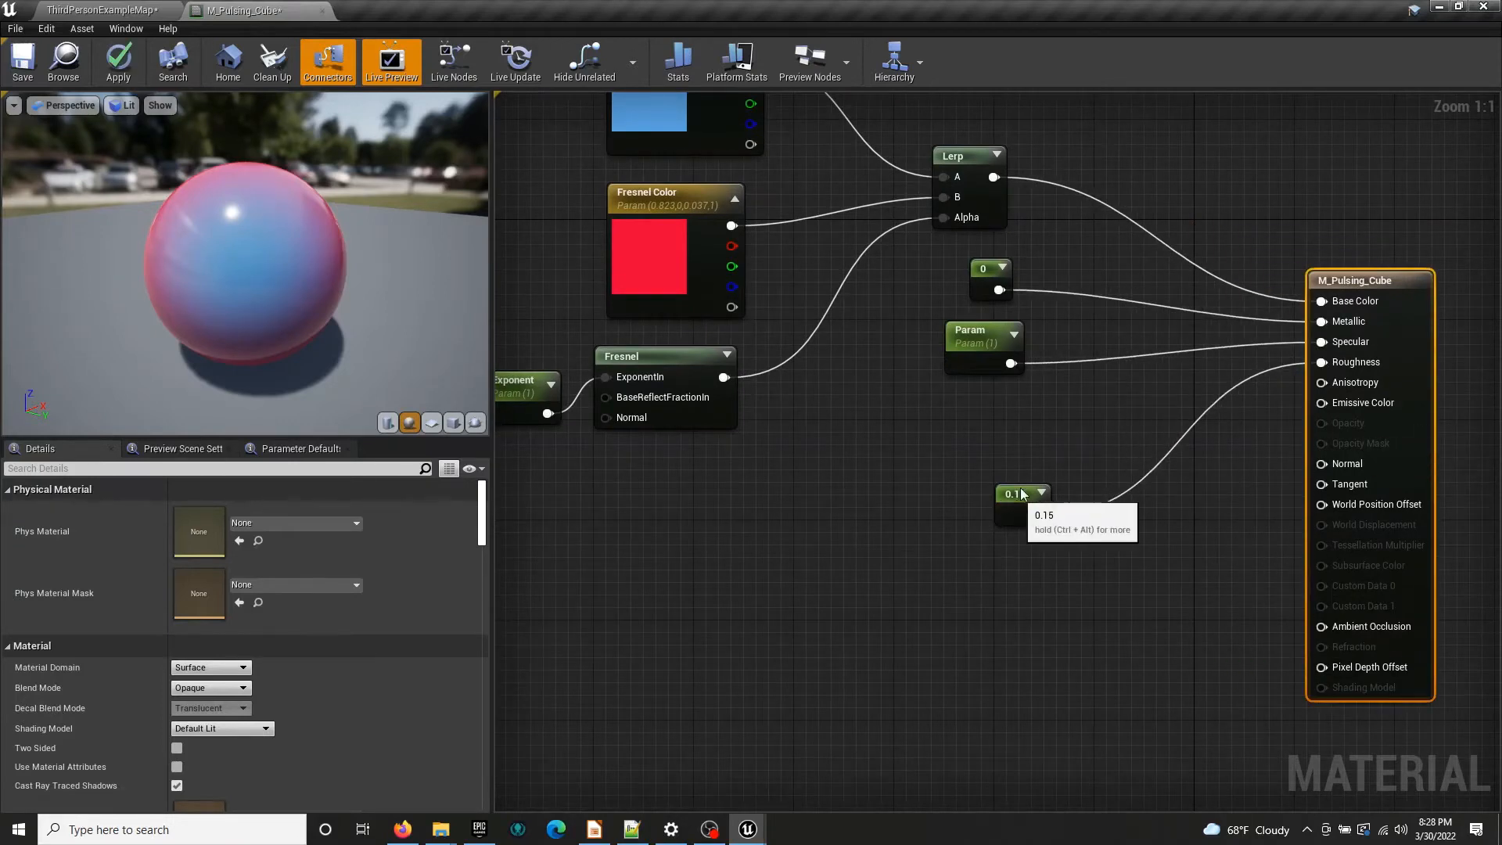
pyautogui.moveTo(1011, 505); pyautogui.dragTo(1047, 393)
pyautogui.moveTo(970, 358); pyautogui.dragTo(1042, 345)
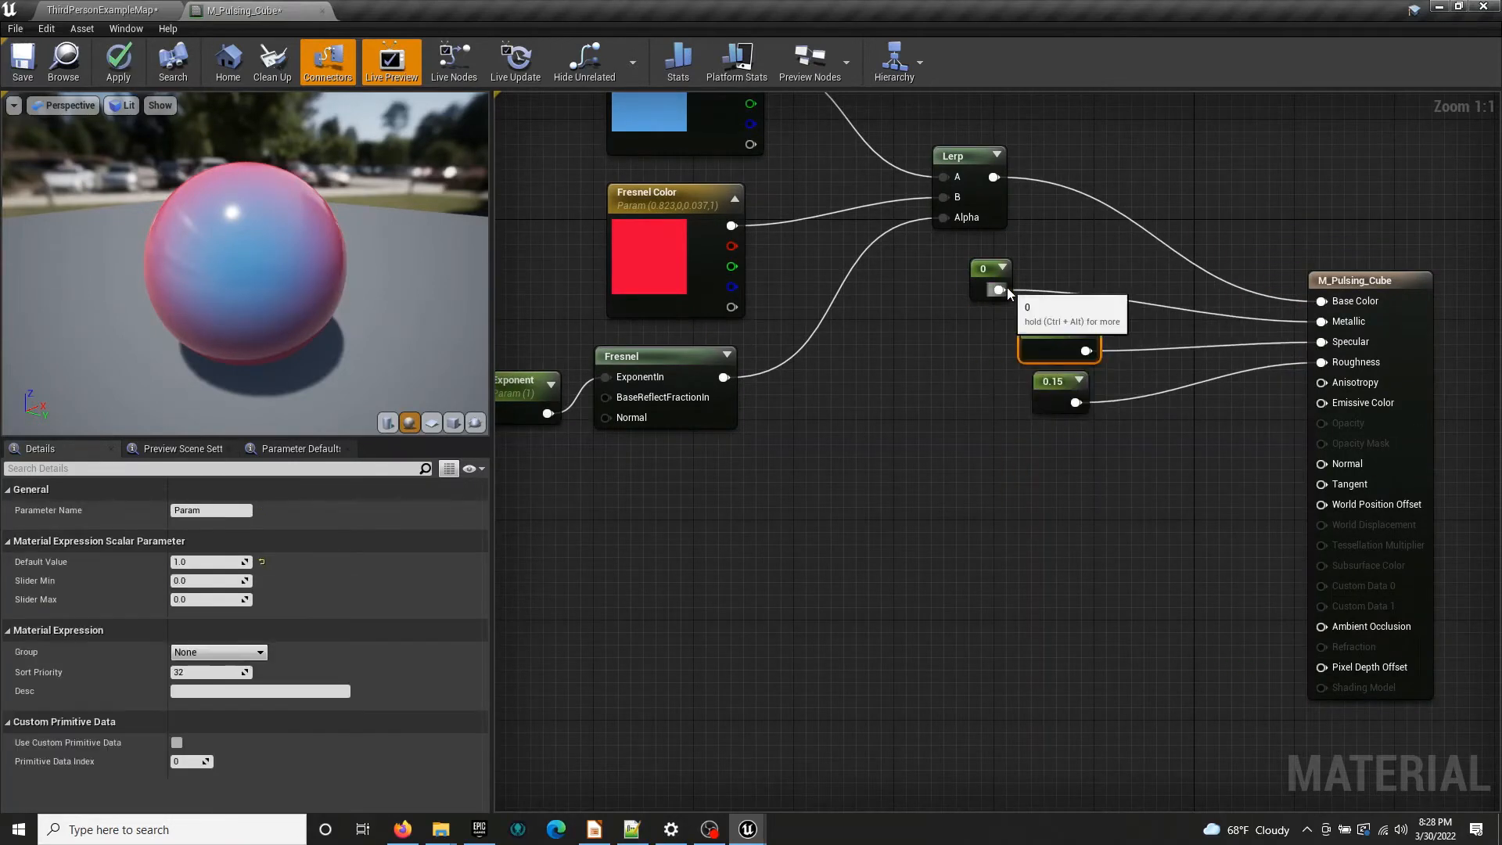
pyautogui.moveTo(989, 279); pyautogui.dragTo(1052, 266)
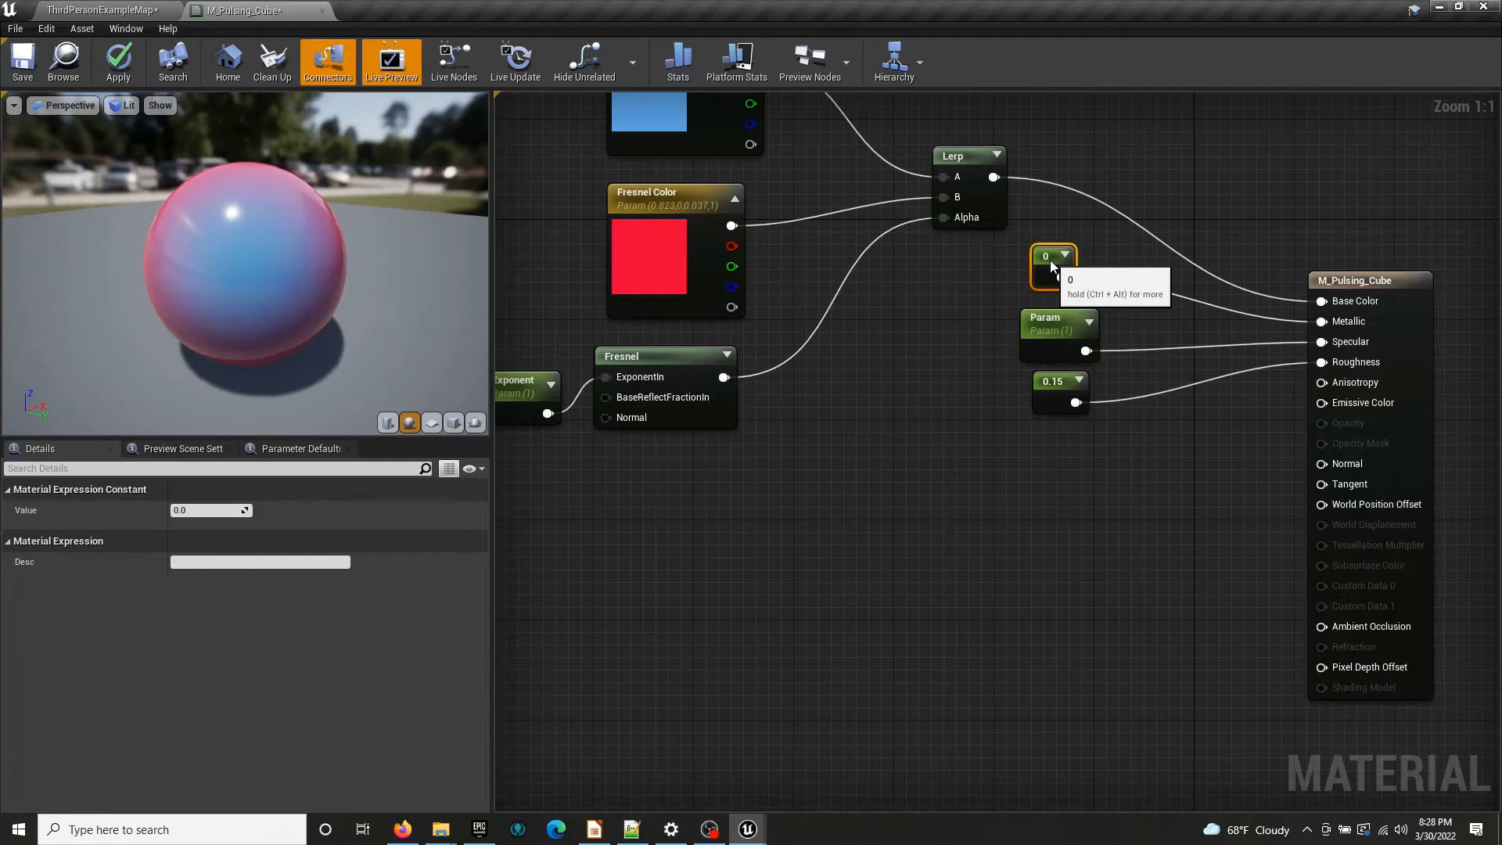
pyautogui.click(1044, 327)
pyautogui.click(1040, 393)
pyautogui.moveTo(1040, 392); pyautogui.dragTo(824, 523, button='right')
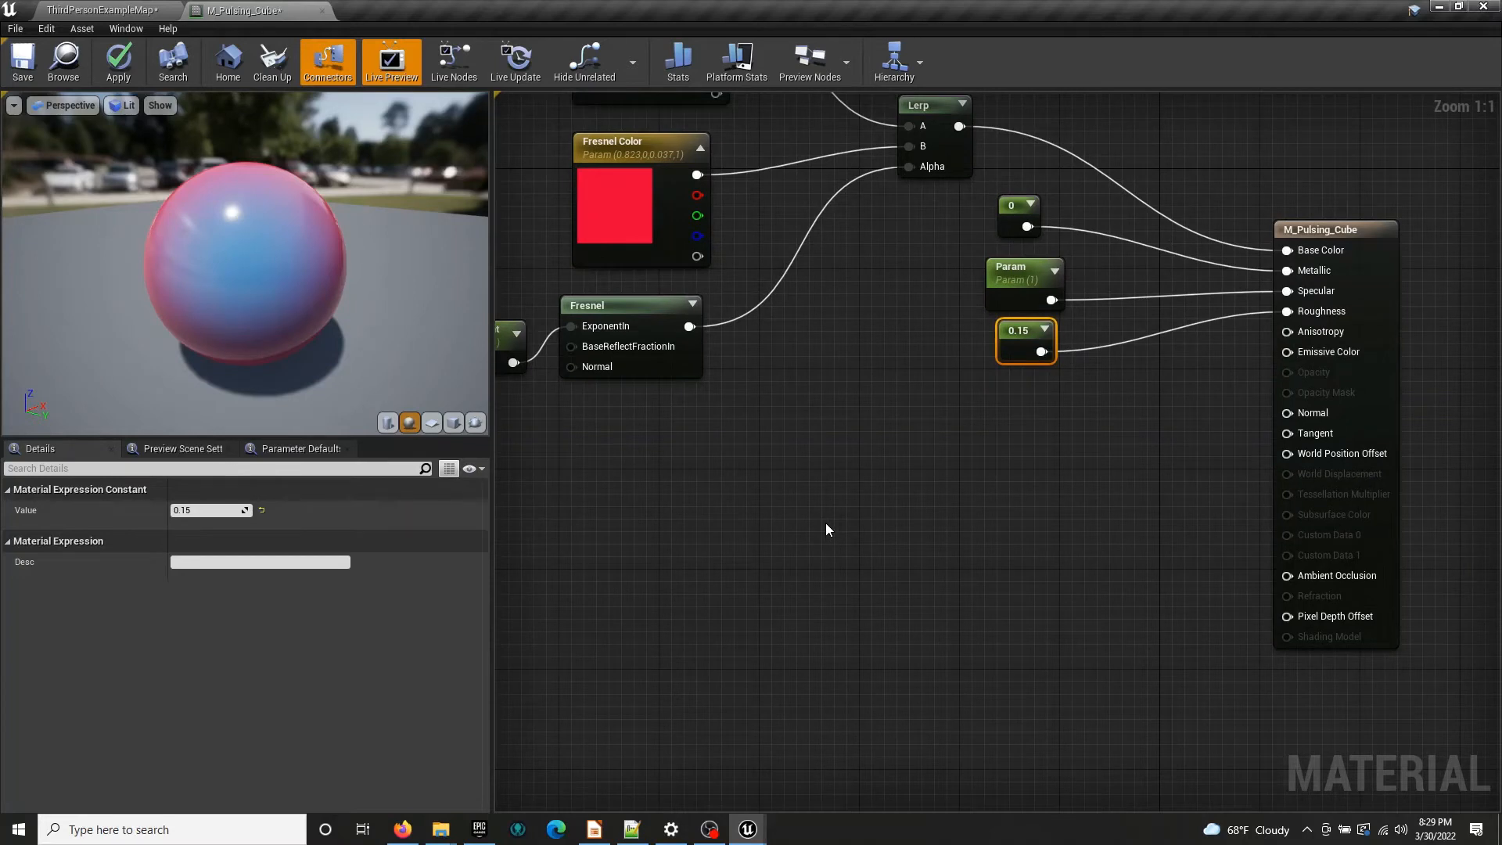
# Add a Time node to the M_Pulsing_Cube graph and place it below the Fresnel node
pyautogui.rightClick(631, 584)
pyautogui.write('time')
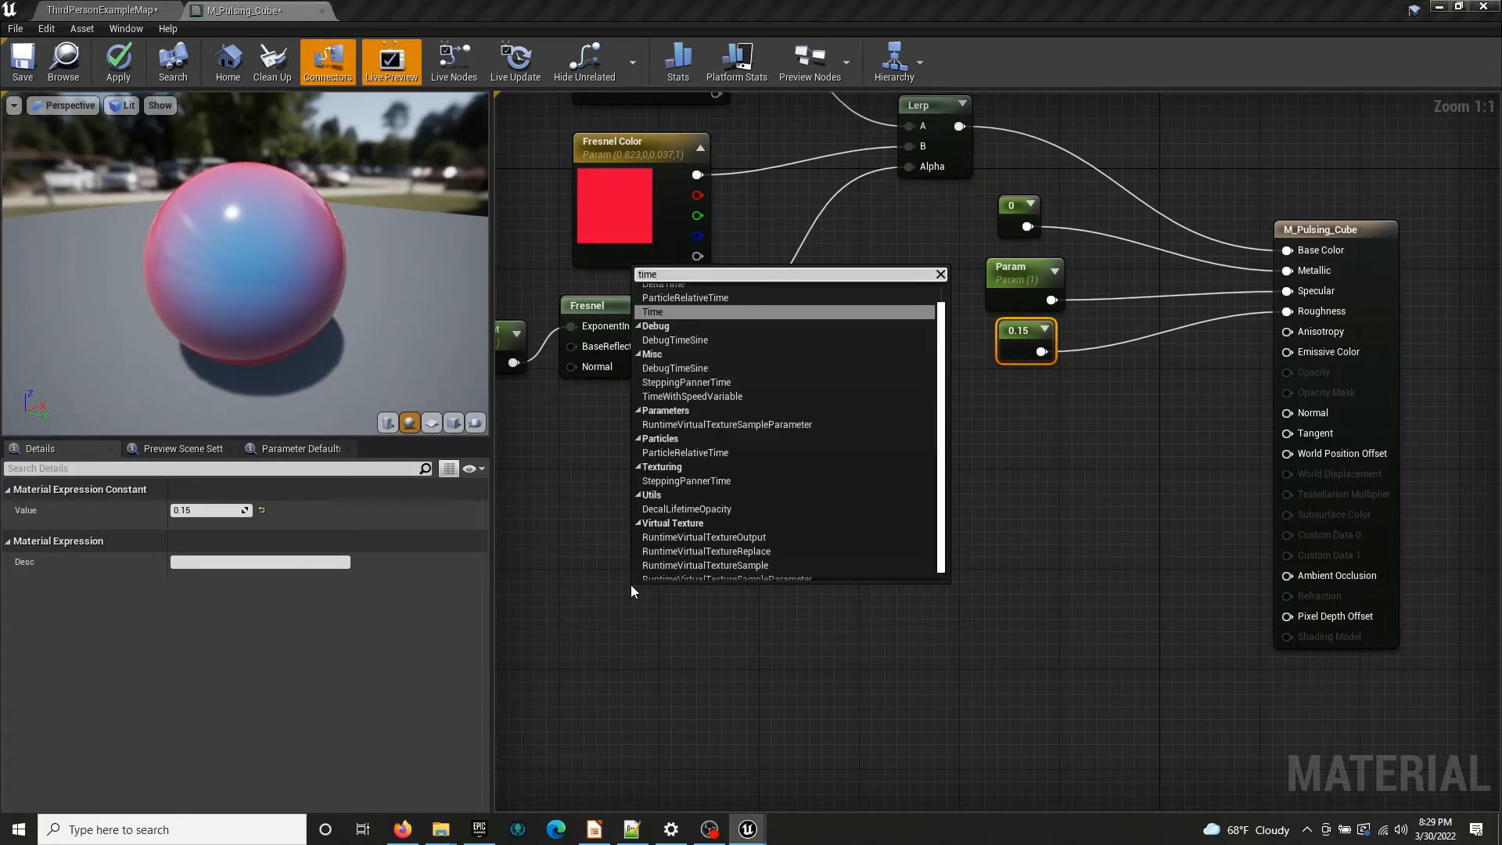
pyautogui.press('Return')
pyautogui.moveTo(652, 605); pyautogui.dragTo(585, 536)
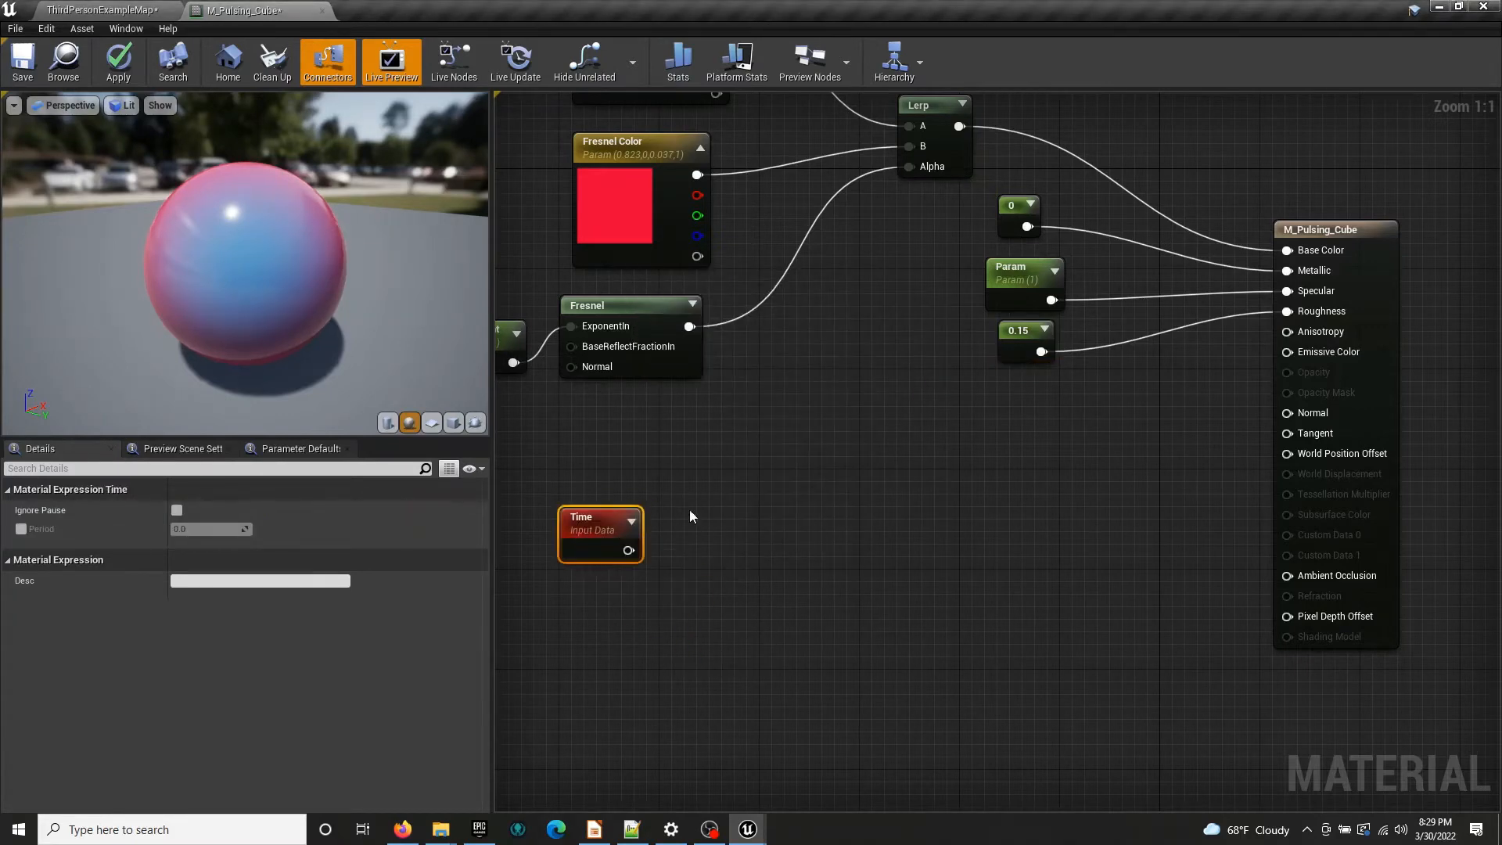
pyautogui.moveTo(791, 501); pyautogui.dragTo(942, 476, button='right')
pyautogui.moveTo(749, 522); pyautogui.dragTo(765, 543)
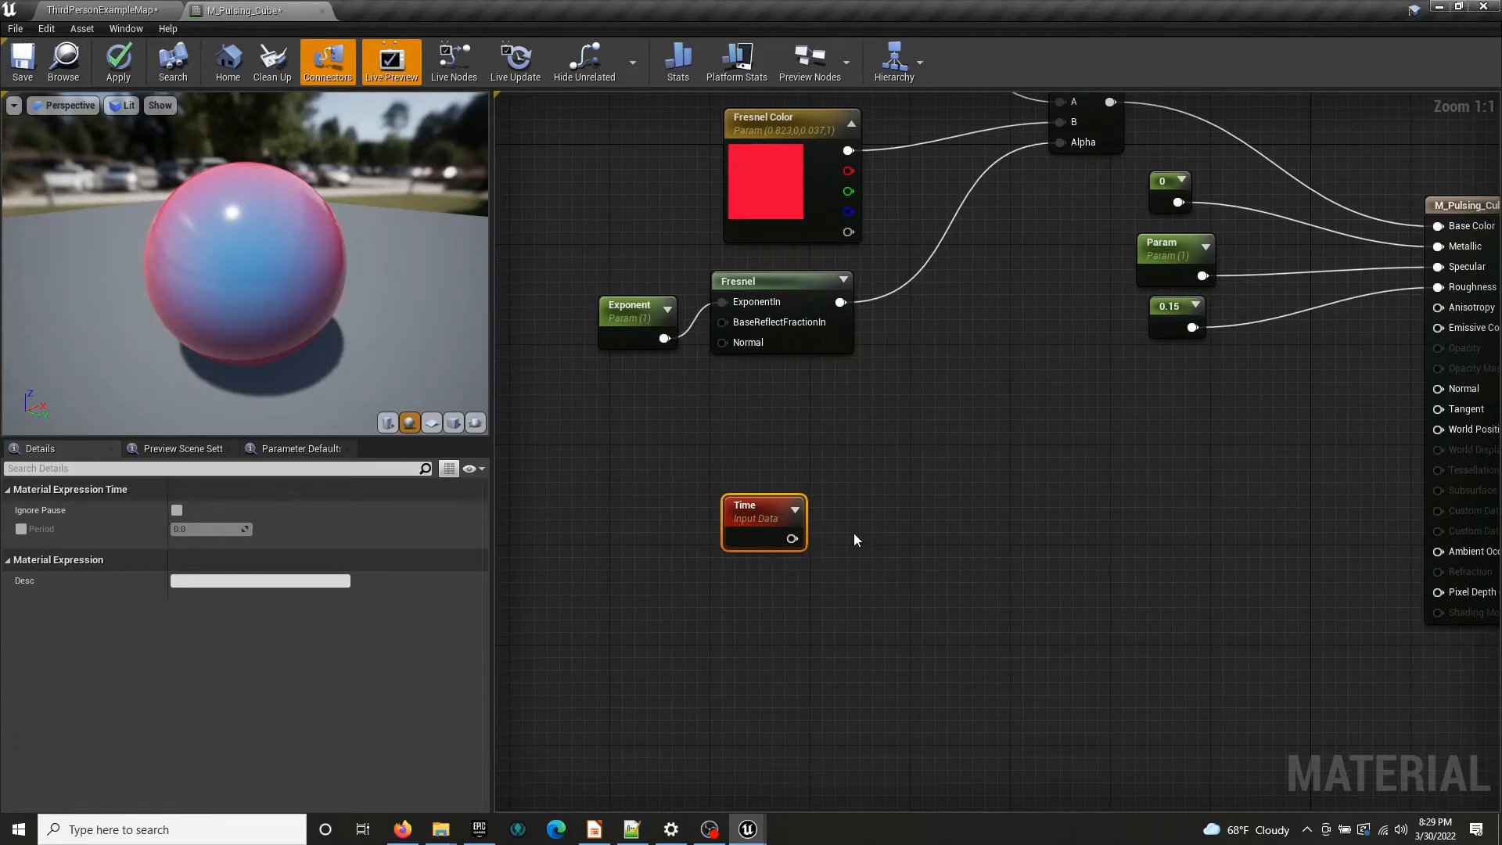
pyautogui.moveTo(855, 539); pyautogui.dragTo(808, 547, button='right')
pyautogui.moveTo(744, 545); pyautogui.dragTo(880, 510)
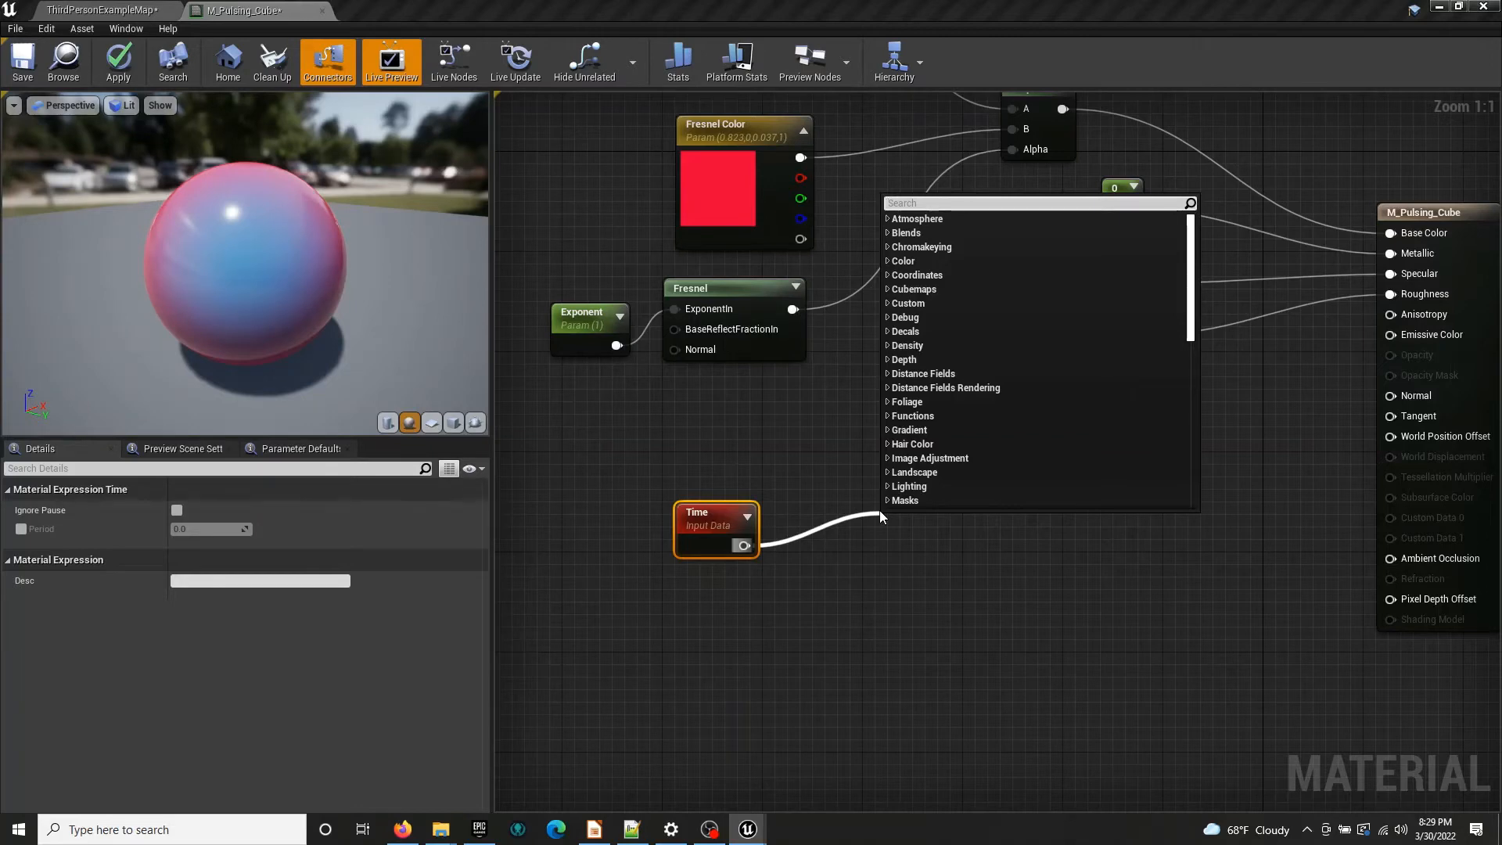
pyautogui.click(876, 568)
pyautogui.click(876, 568)
# Add a VertexNormalWS node to the material graph and place it above and to the right of the Time node
pyautogui.rightClick(938, 483)
pyautogui.write('v')
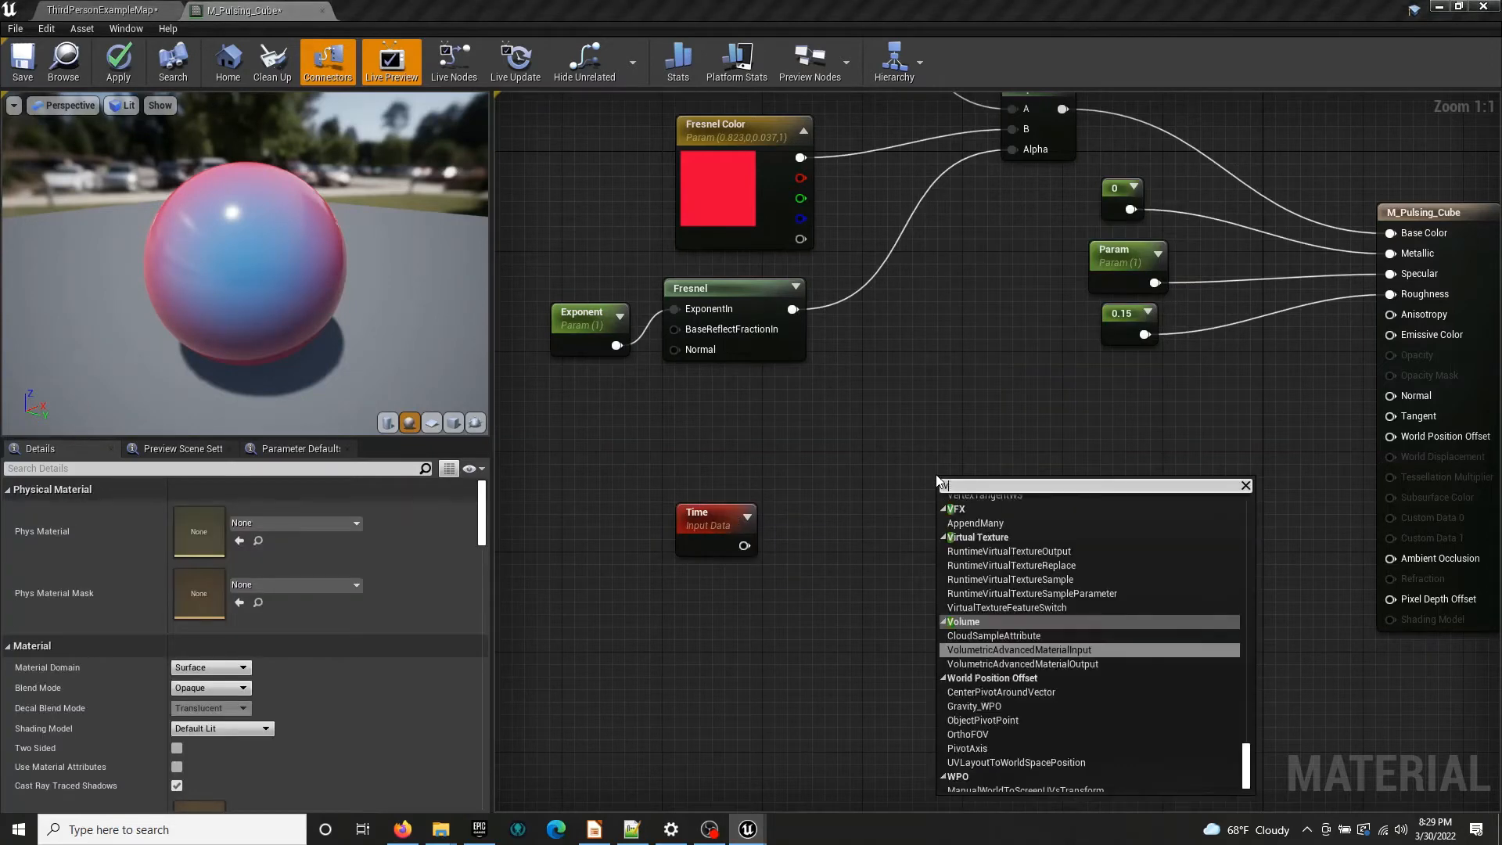
pyautogui.write('ert')
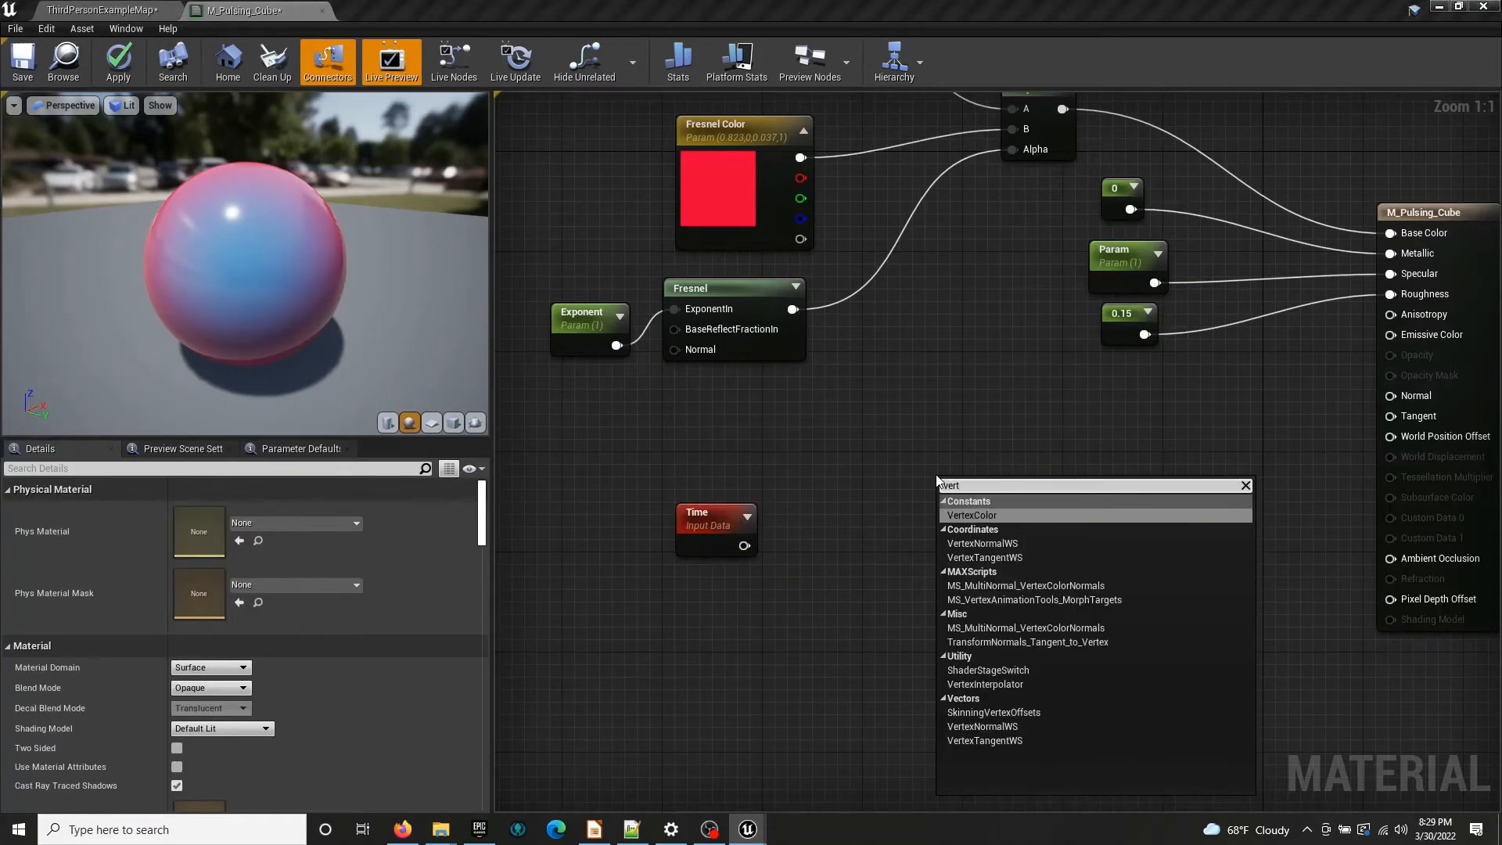
pyautogui.press('Down')
pyautogui.press('Down')
pyautogui.press('Up')
pyautogui.press('Return')
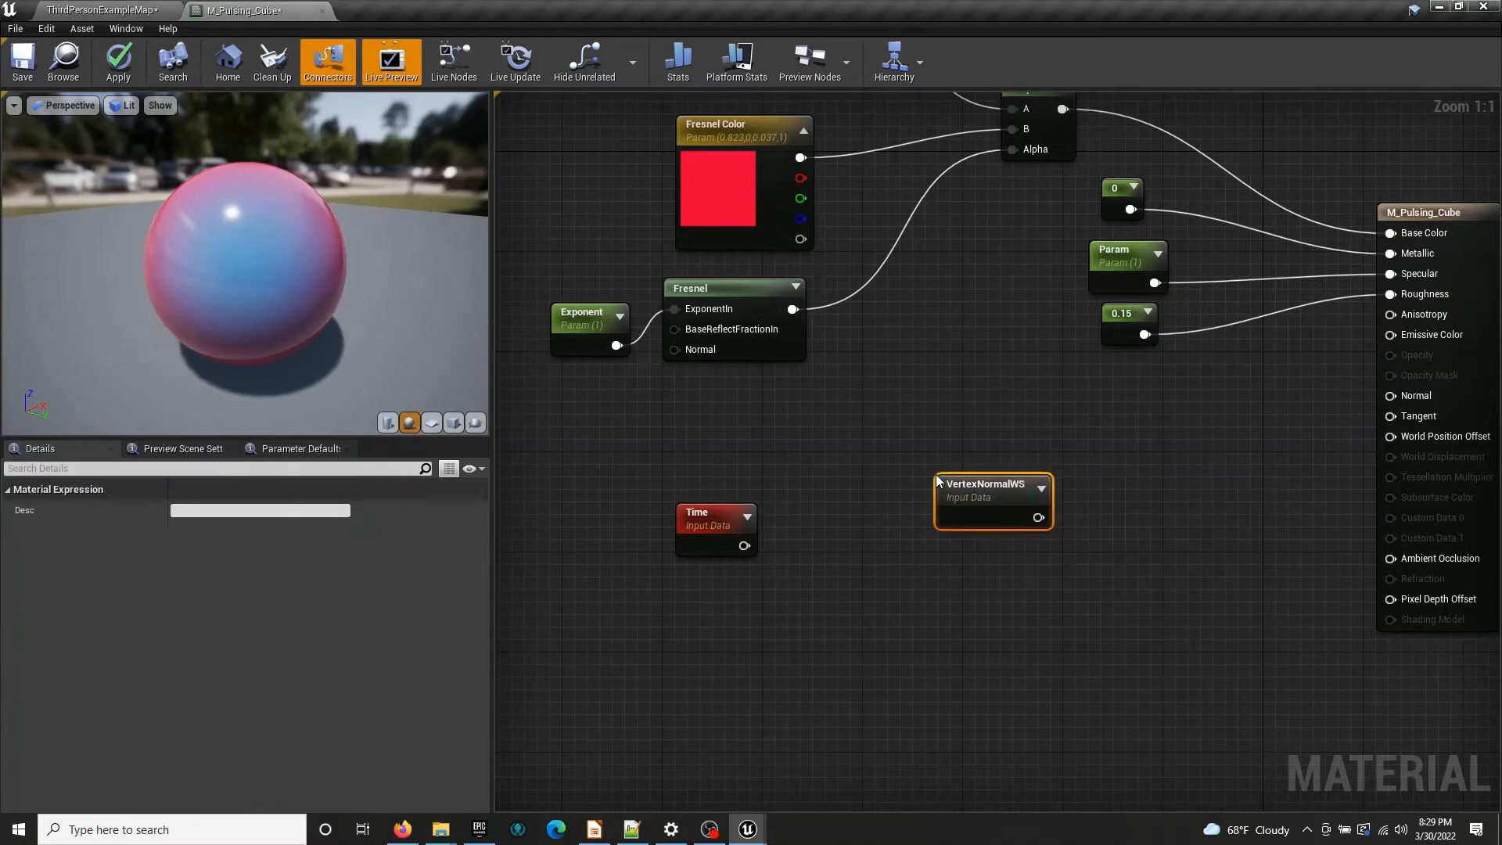
pyautogui.moveTo(1009, 471); pyautogui.dragTo(961, 424)
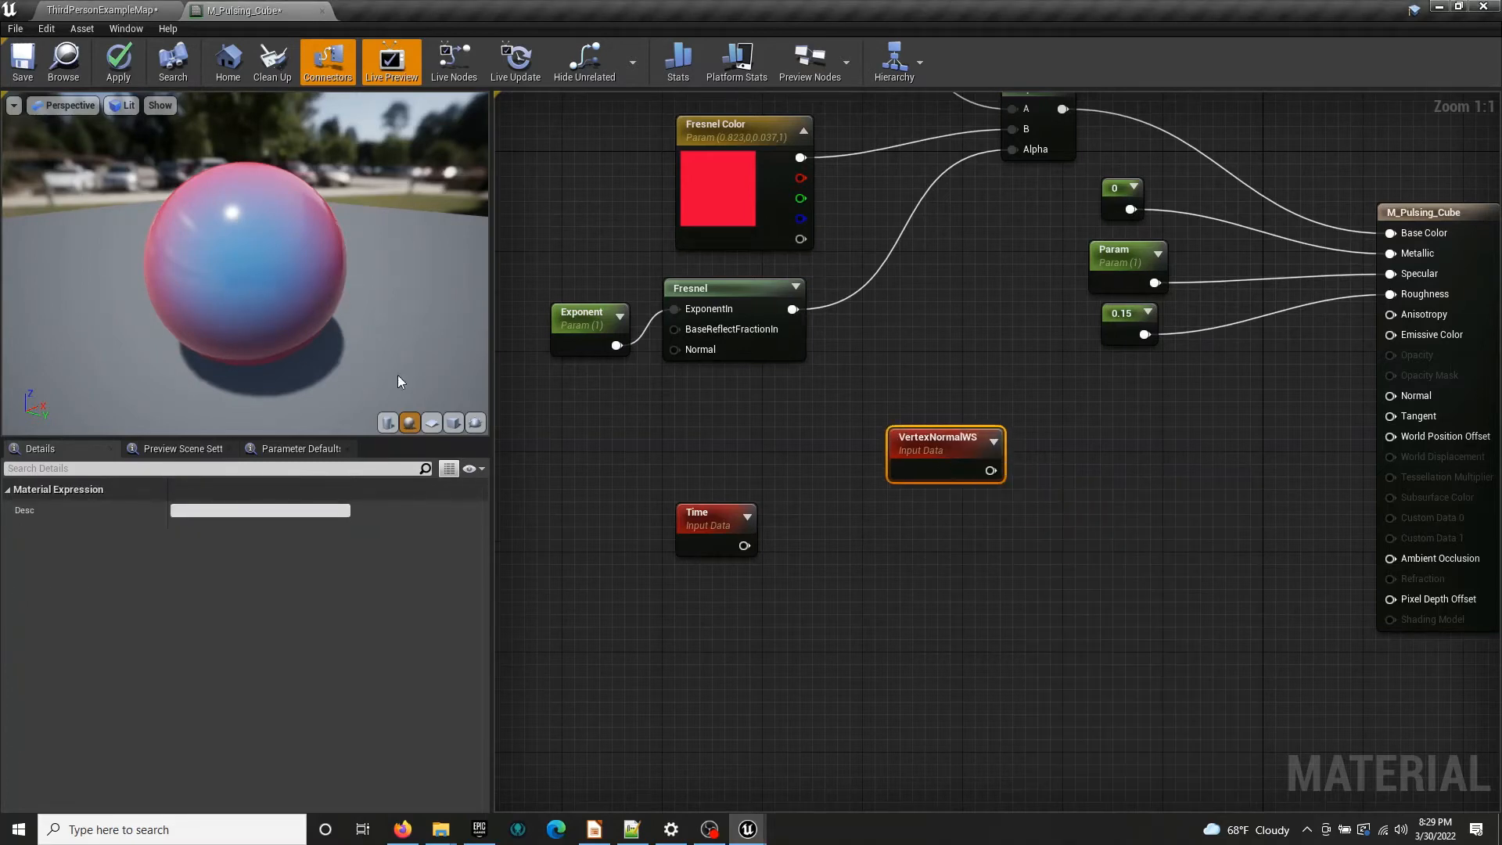
# Examine the preview sphere's vertices in Brush Wireframe view mode from a slightly rotated angle
pyautogui.click(120, 104)
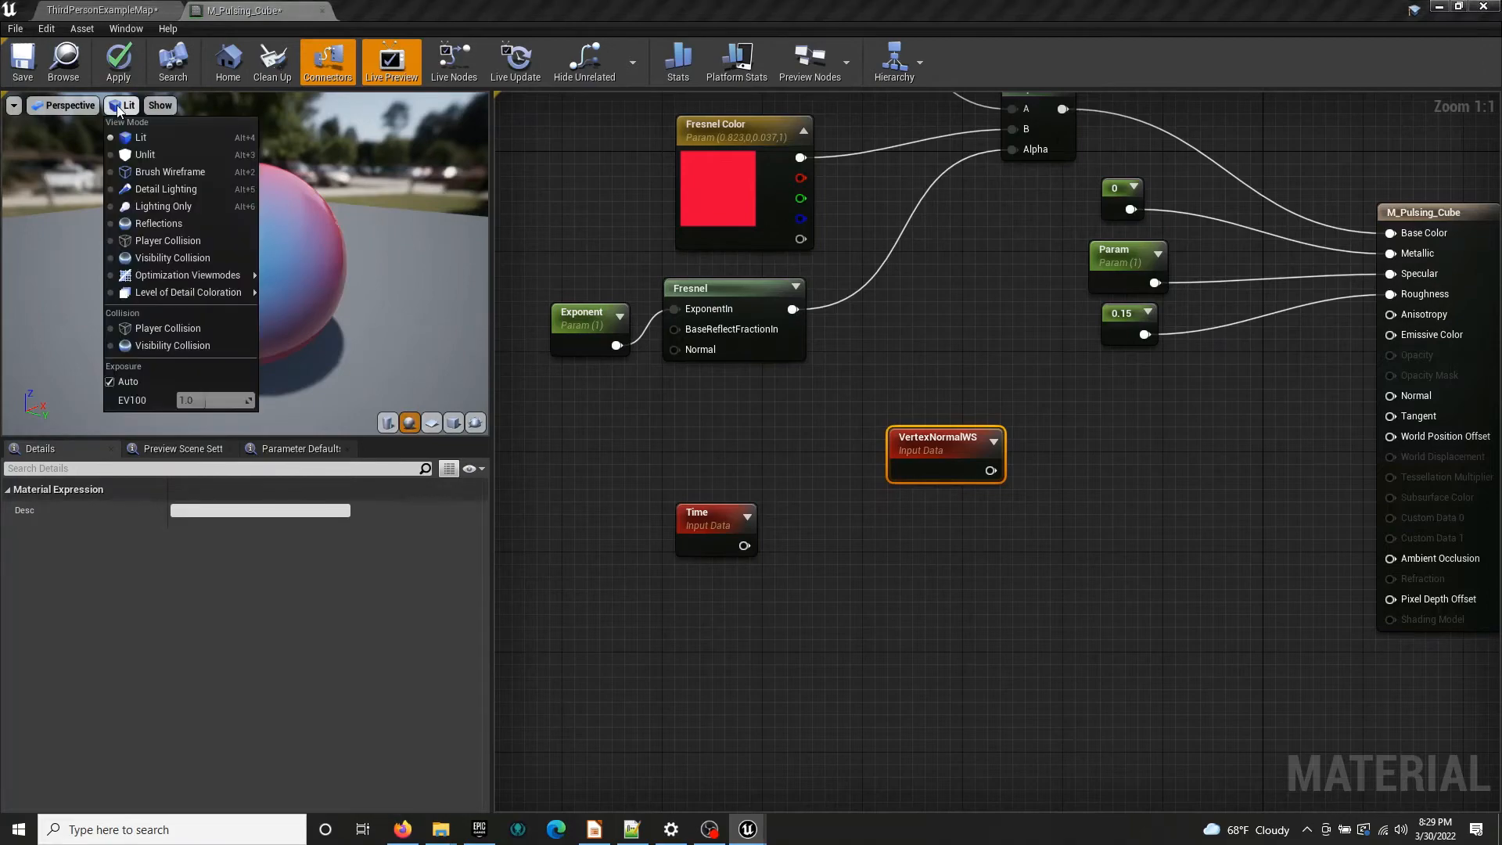
pyautogui.click(151, 174)
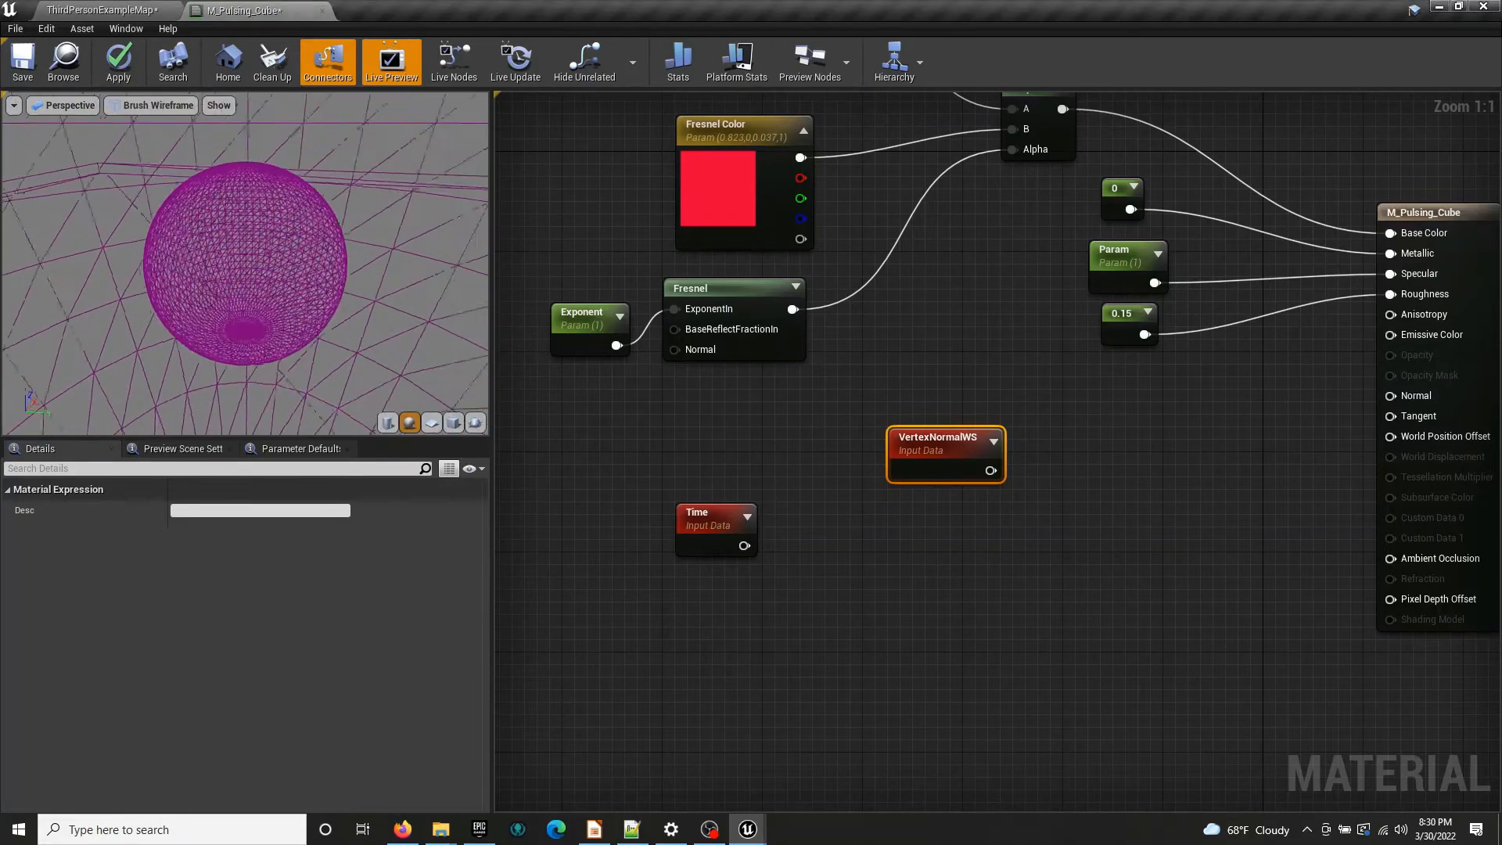
pyautogui.moveTo(245, 264); pyautogui.dragTo(327, 260)
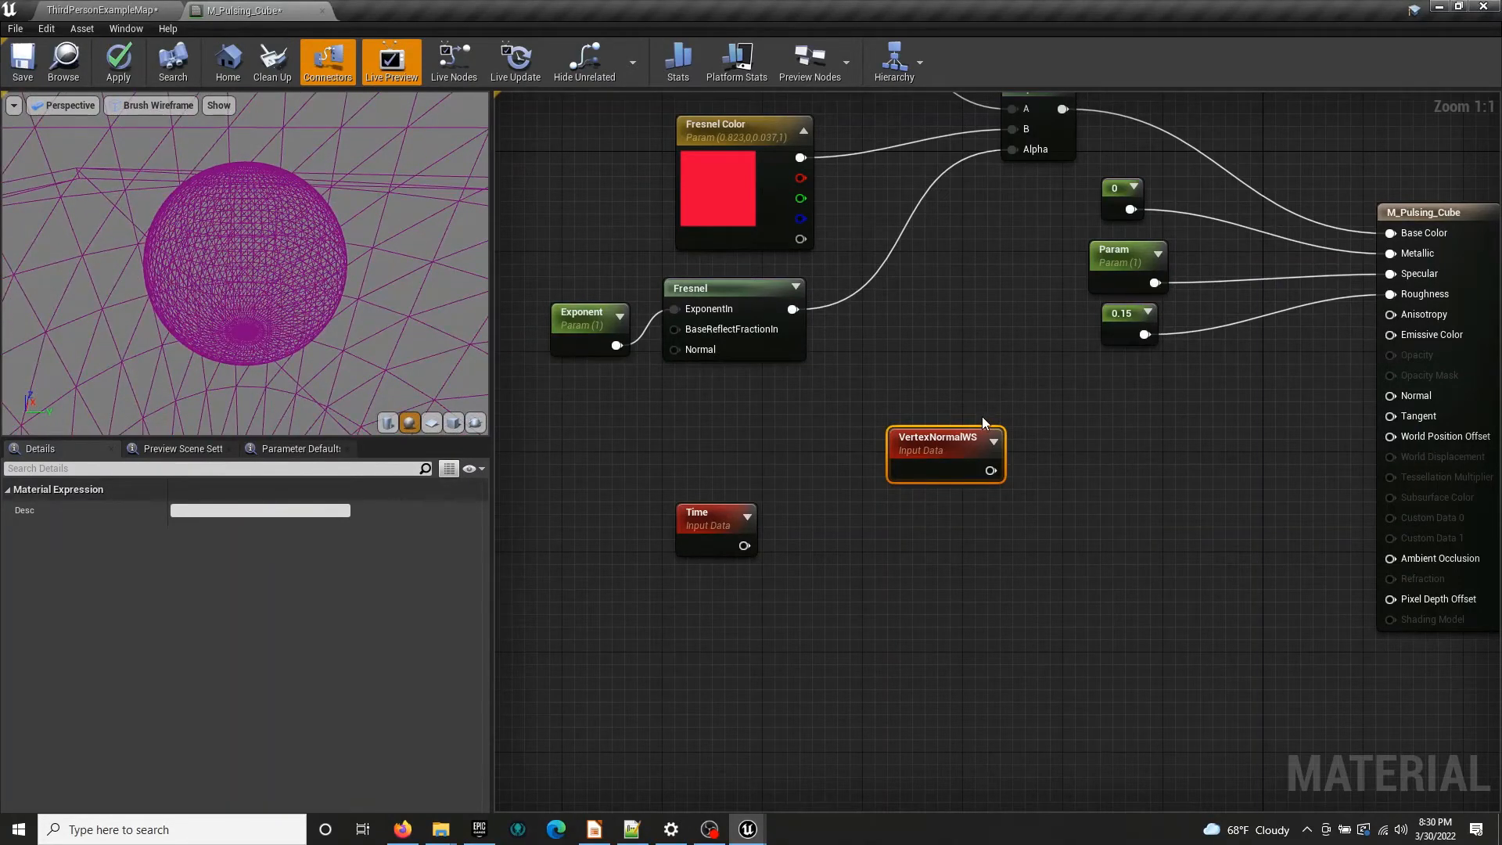
# Add a Cosine node beside the Time node and reposition VertexNormalWS directly above Time
pyautogui.moveTo(938, 462); pyautogui.dragTo(852, 438)
pyautogui.click(951, 582)
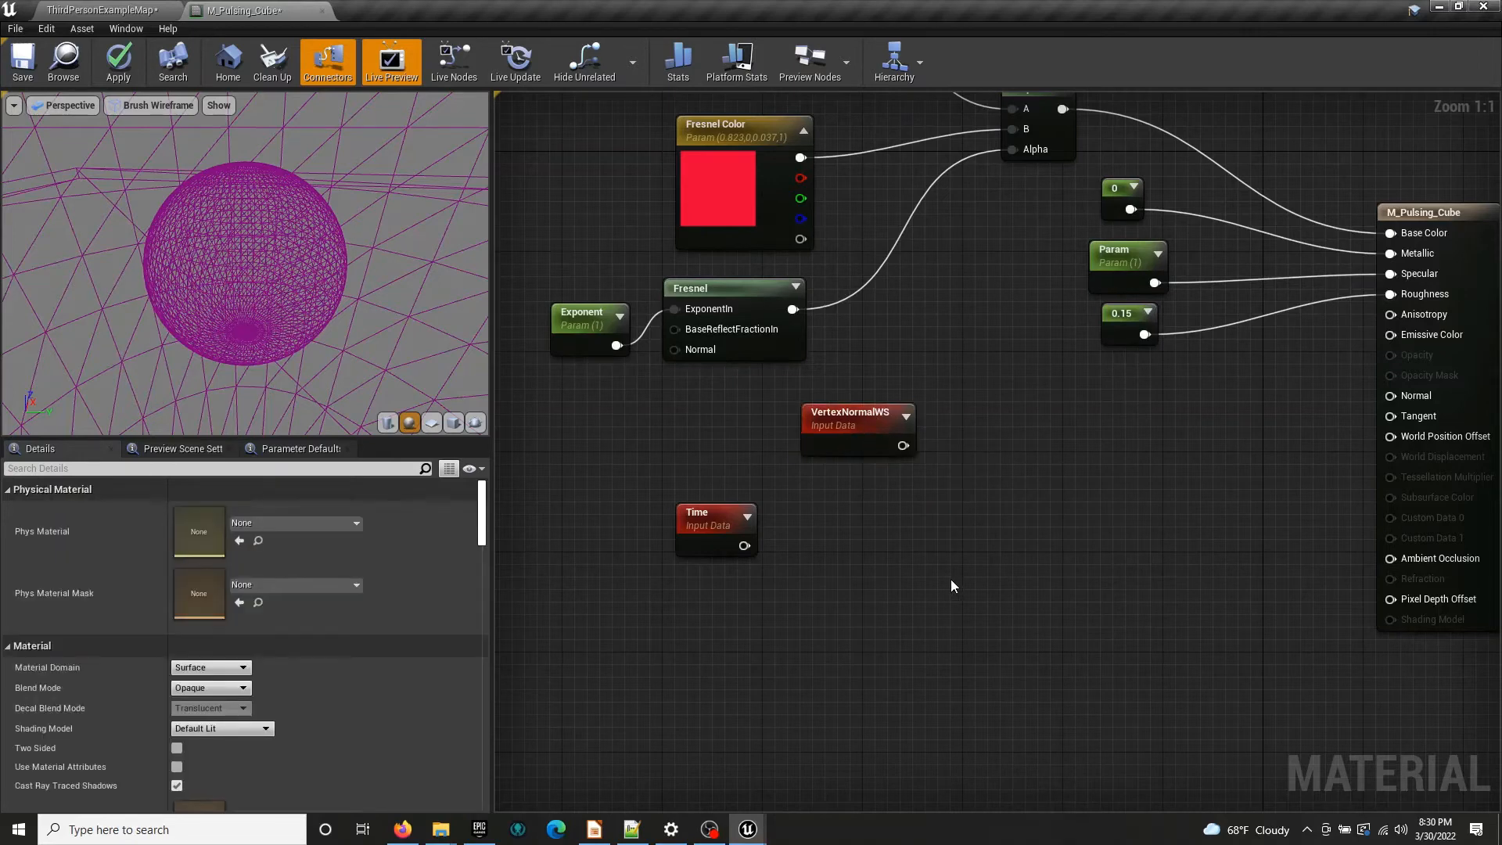
pyautogui.rightClick(951, 579)
pyautogui.write('cosine')
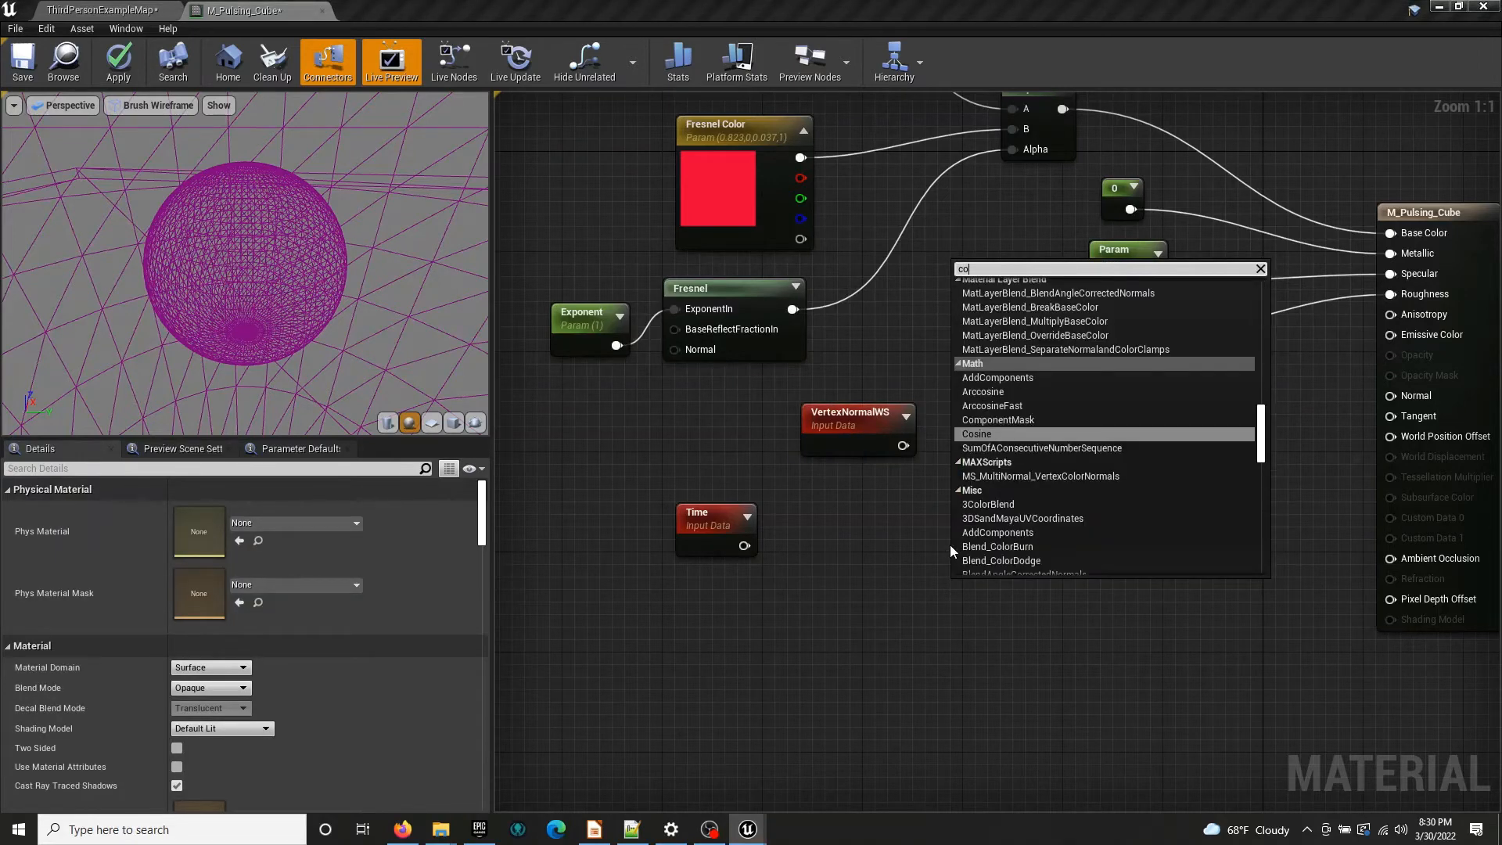
pyautogui.press('Return')
pyautogui.moveTo(987, 594); pyautogui.dragTo(979, 535)
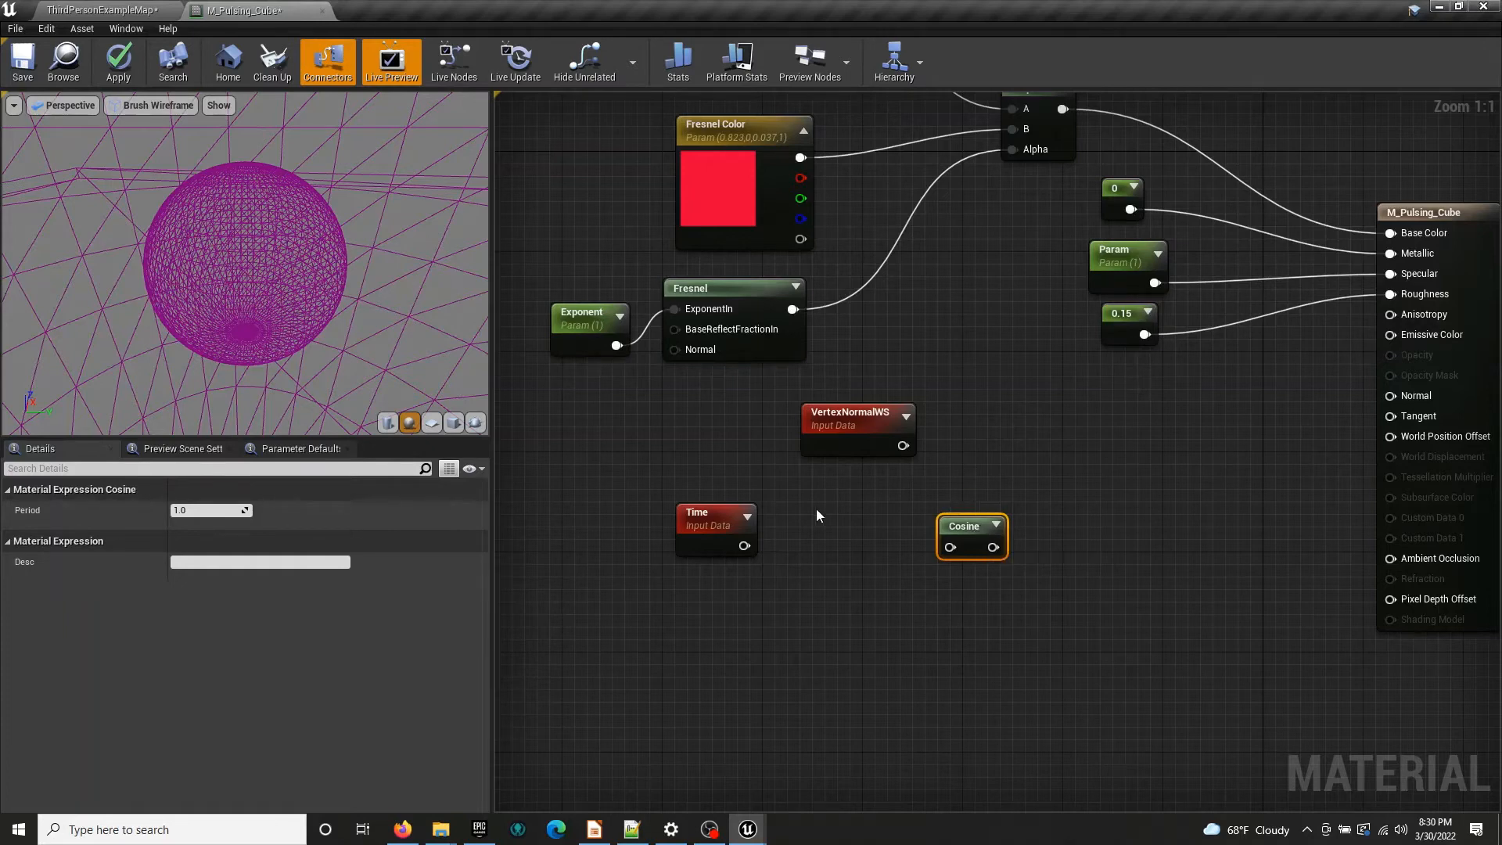
pyautogui.moveTo(825, 423); pyautogui.dragTo(711, 424)
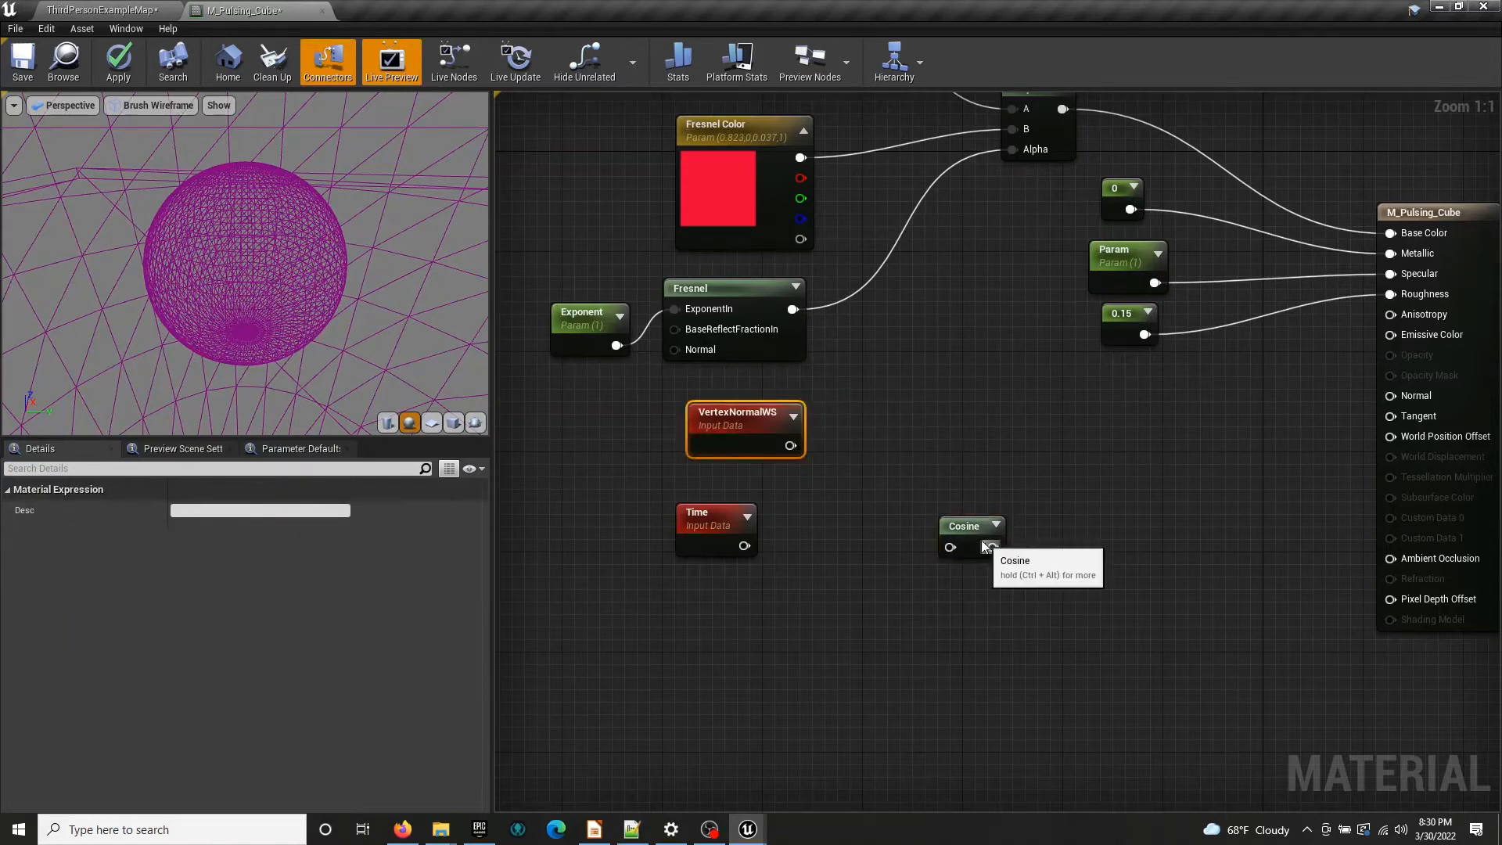
pyautogui.moveTo(966, 525); pyautogui.dragTo(861, 514)
# Return the material preview to Lit view mode and connect the Time output to the Cosine input
pyautogui.click(157, 105)
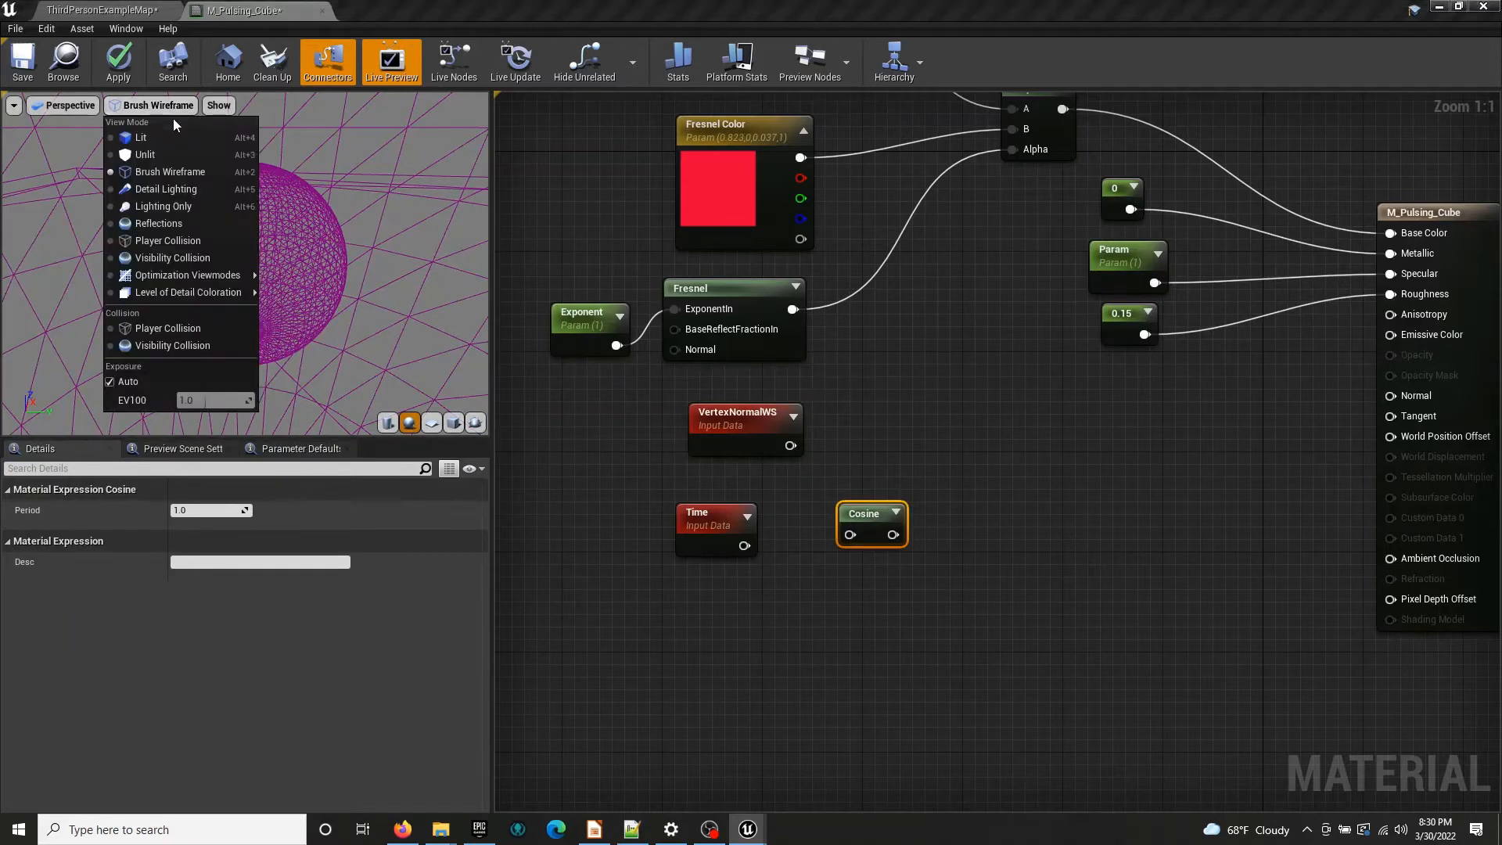
pyautogui.click(183, 139)
pyautogui.moveTo(744, 545); pyautogui.dragTo(849, 535)
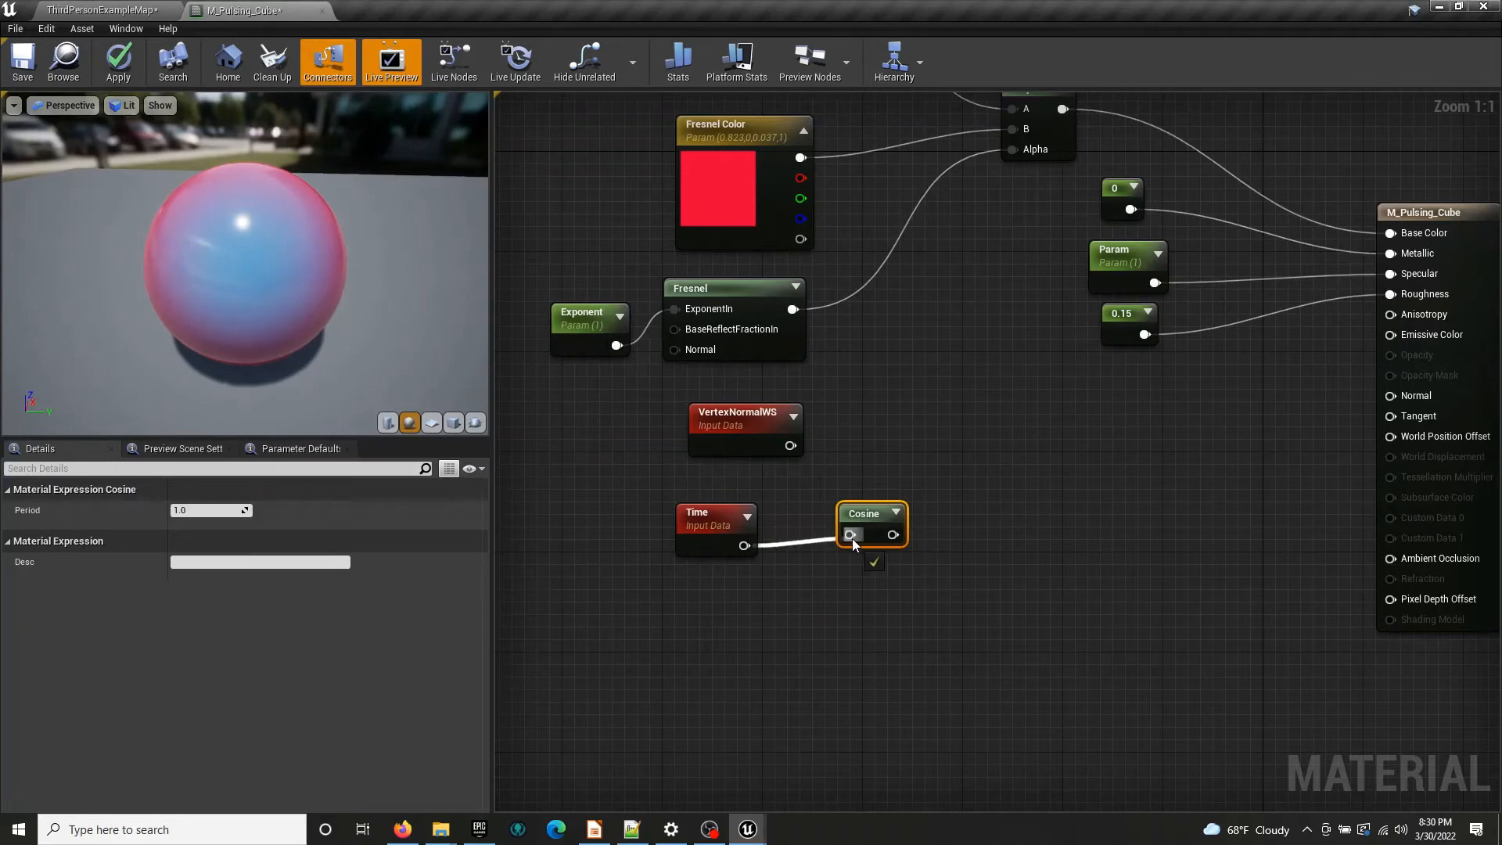
# Preview the Cosine node's output on the sphere, lining it up with the Time node, and stop previewing it
pyautogui.rightClick(868, 518)
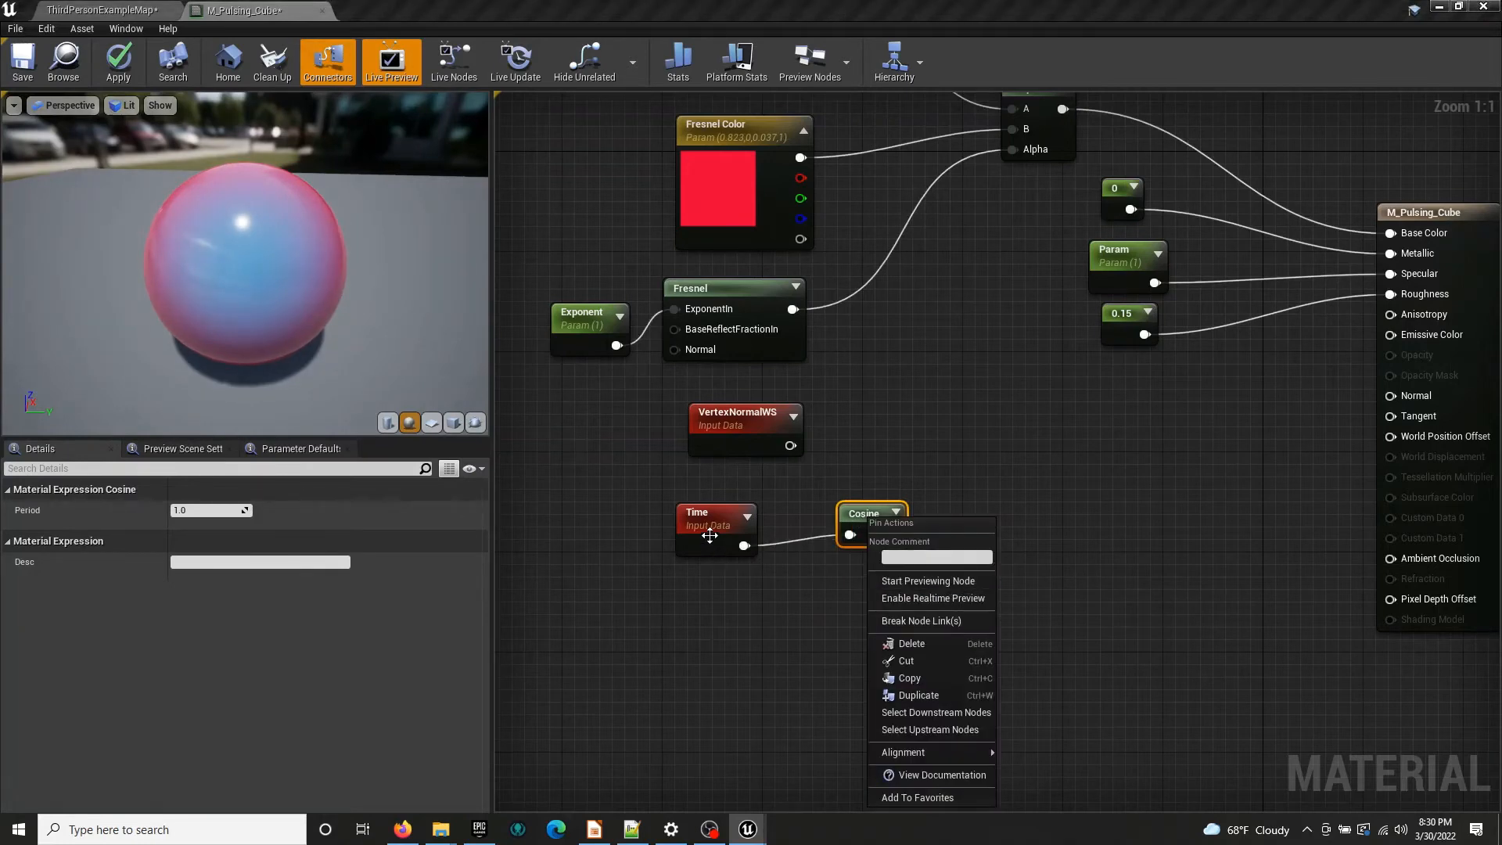
pyautogui.moveTo(710, 540); pyautogui.dragTo(736, 528)
pyautogui.rightClick(872, 513)
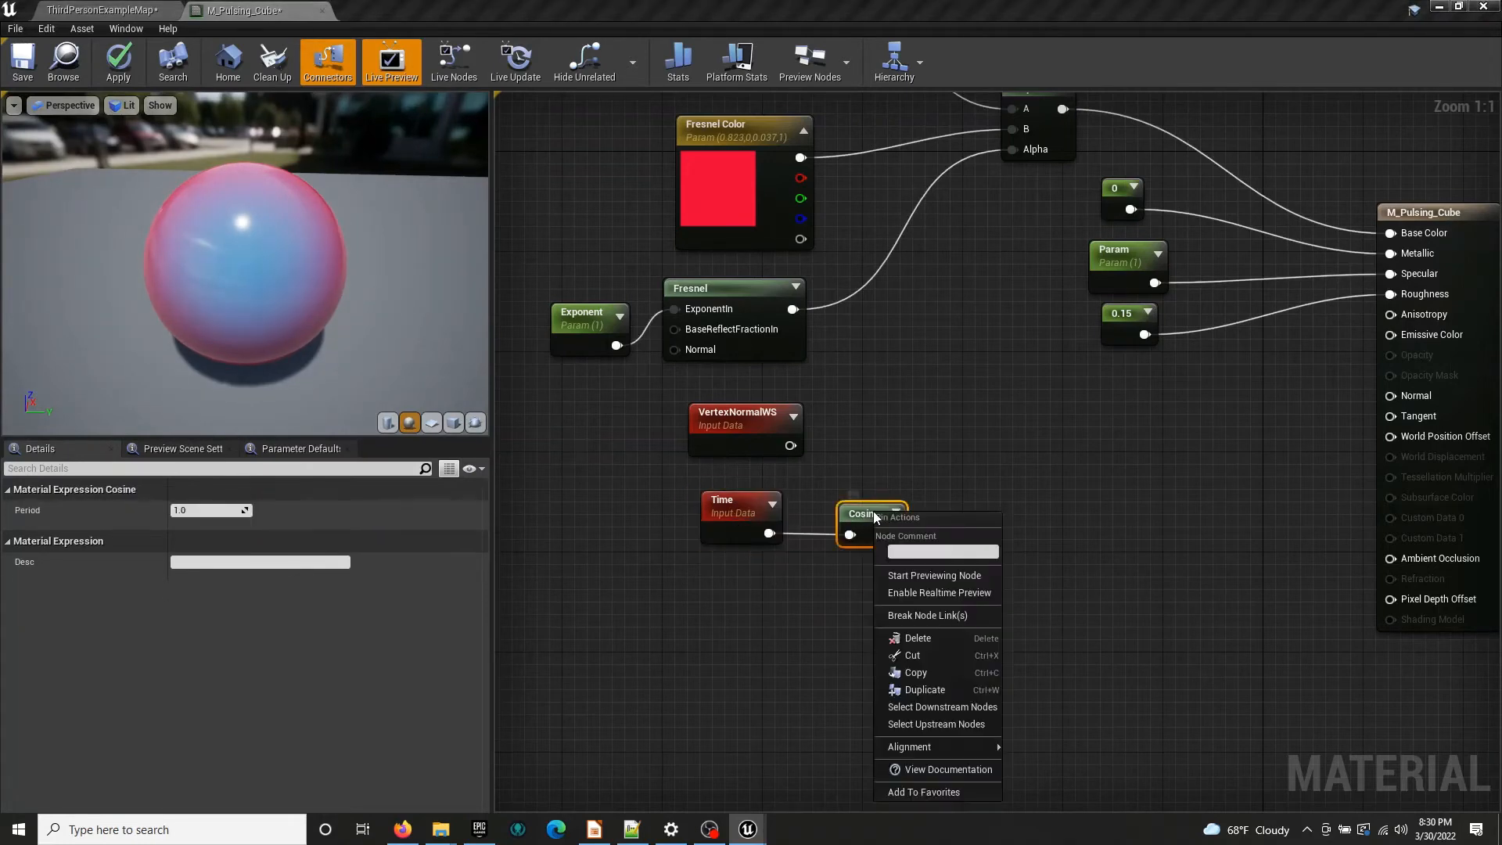
pyautogui.click(942, 577)
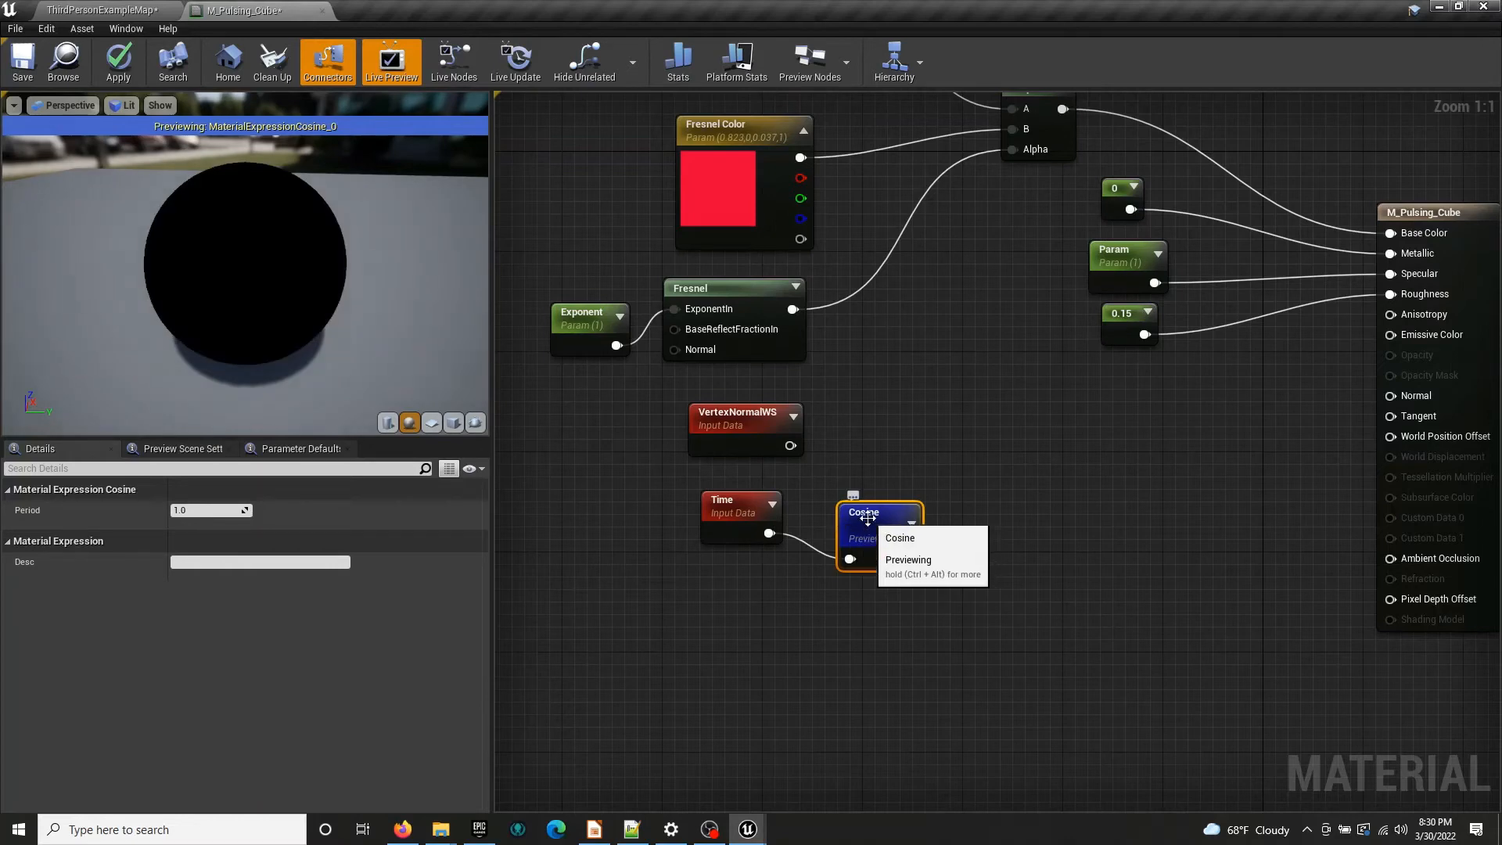
pyautogui.moveTo(847, 527); pyautogui.dragTo(833, 502)
pyautogui.rightClick(859, 495)
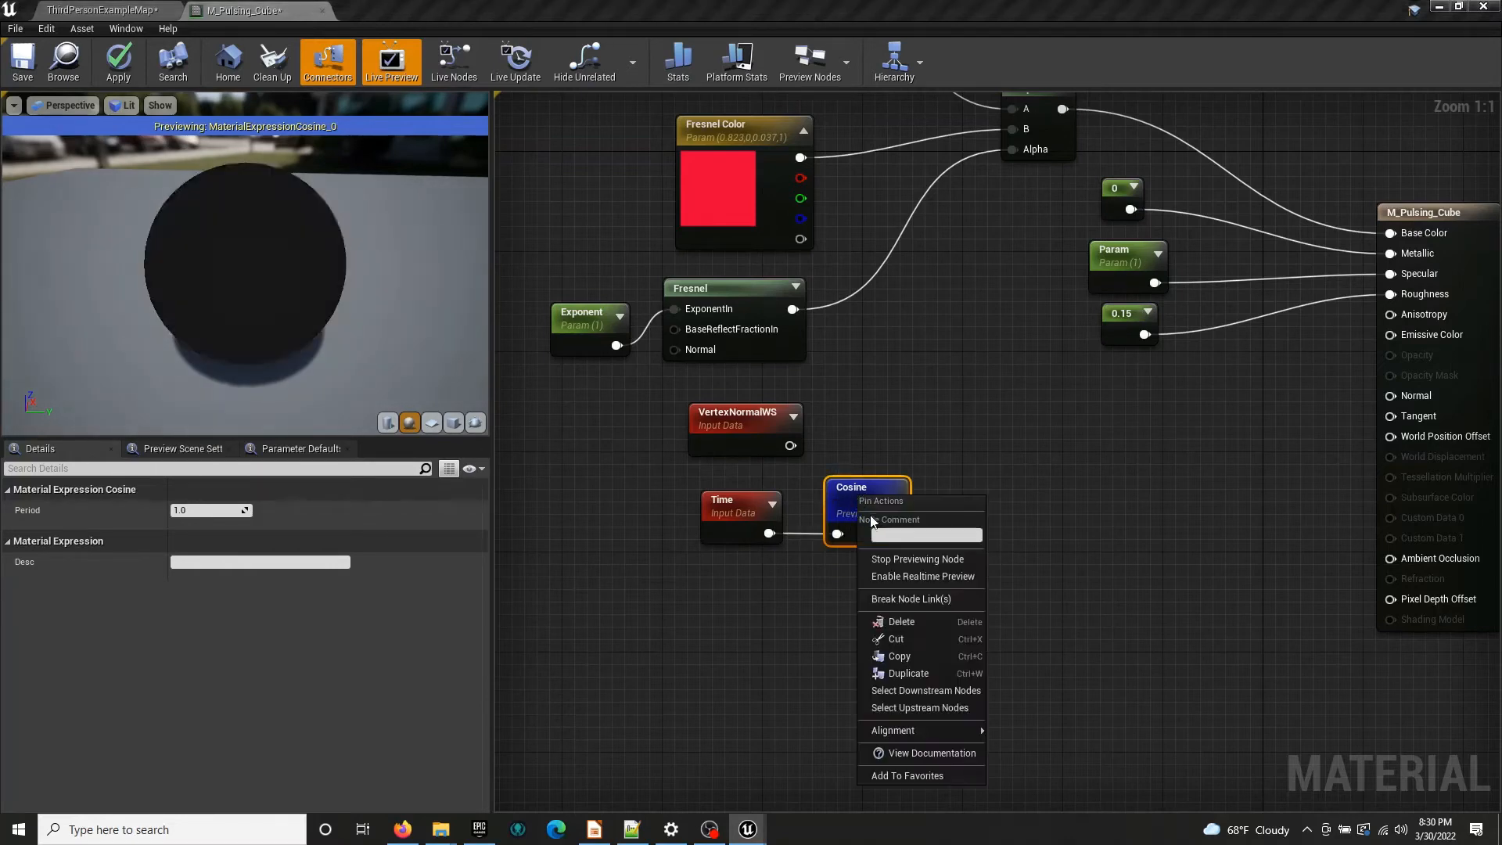
pyautogui.click(917, 559)
# Add a Multiply node to the right of VertexNormalWS and connect VertexNormalWS to its A input
pyautogui.click(1003, 396)
pyautogui.click(1004, 399)
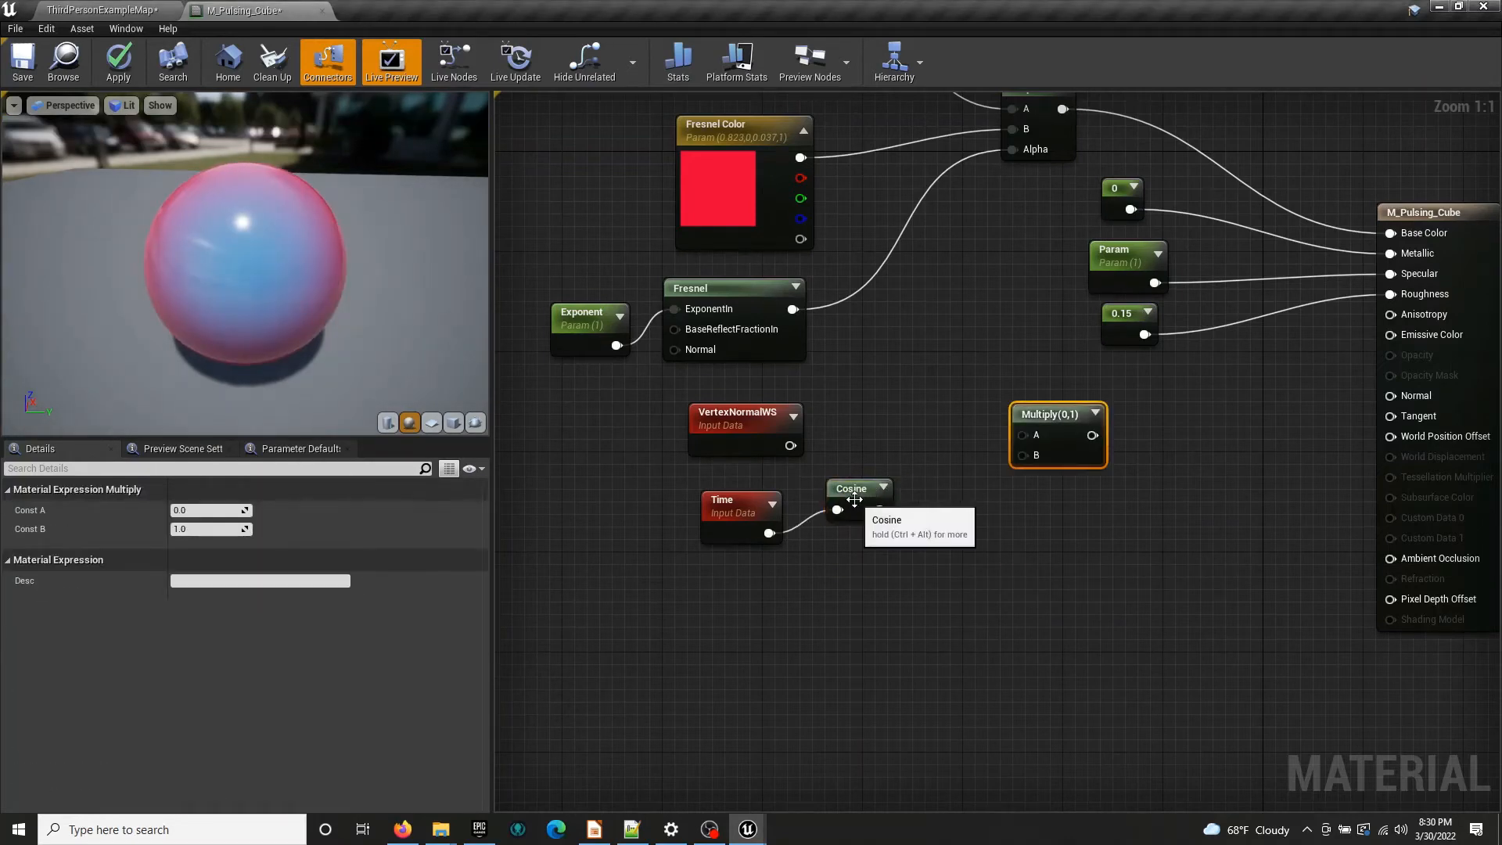
pyautogui.moveTo(857, 494); pyautogui.dragTo(856, 507)
pyautogui.moveTo(783, 451); pyautogui.dragTo(1022, 436)
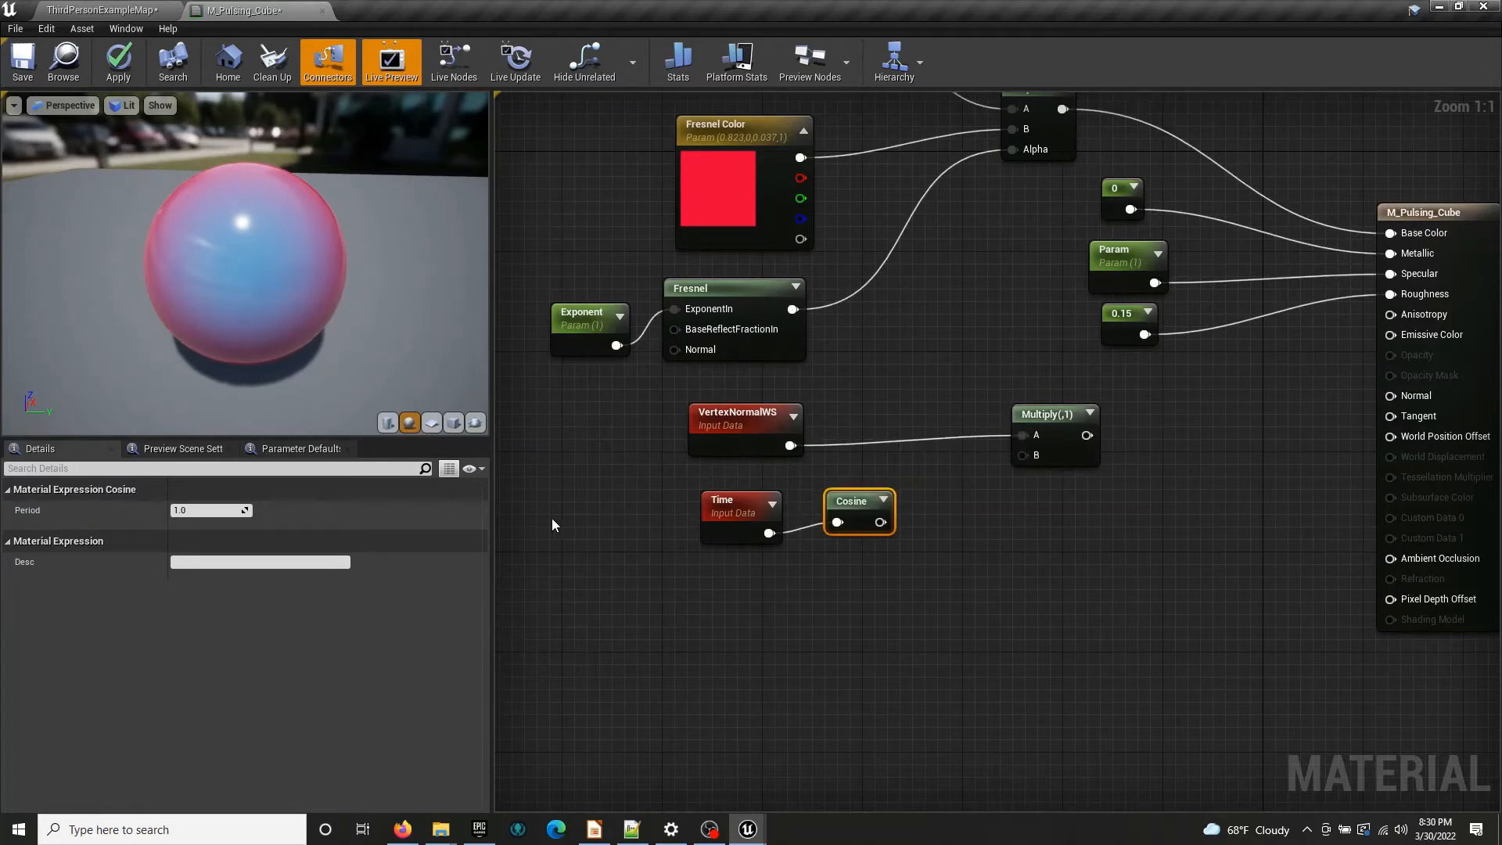
# Connect Cosine to the Multiply node's B input and arrange the Time, Cosine, Multiply and VertexNormalWS nodes so the wires run straight
pyautogui.moveTo(884, 569); pyautogui.dragTo(883, 562)
pyautogui.moveTo(857, 502); pyautogui.dragTo(857, 564)
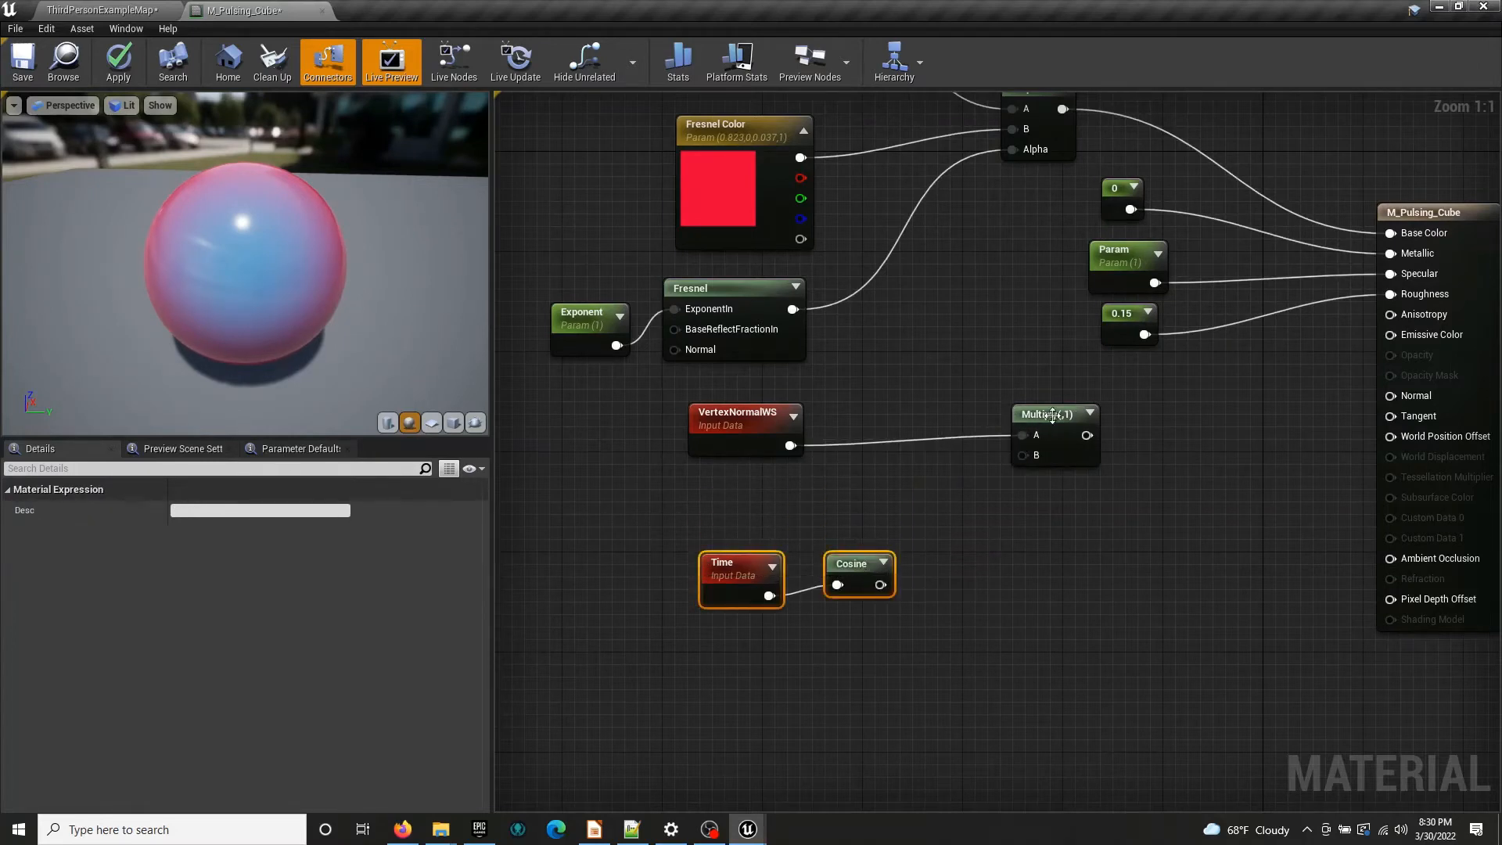
pyautogui.moveTo(1049, 415); pyautogui.dragTo(988, 452)
pyautogui.moveTo(860, 577); pyautogui.dragTo(999, 452)
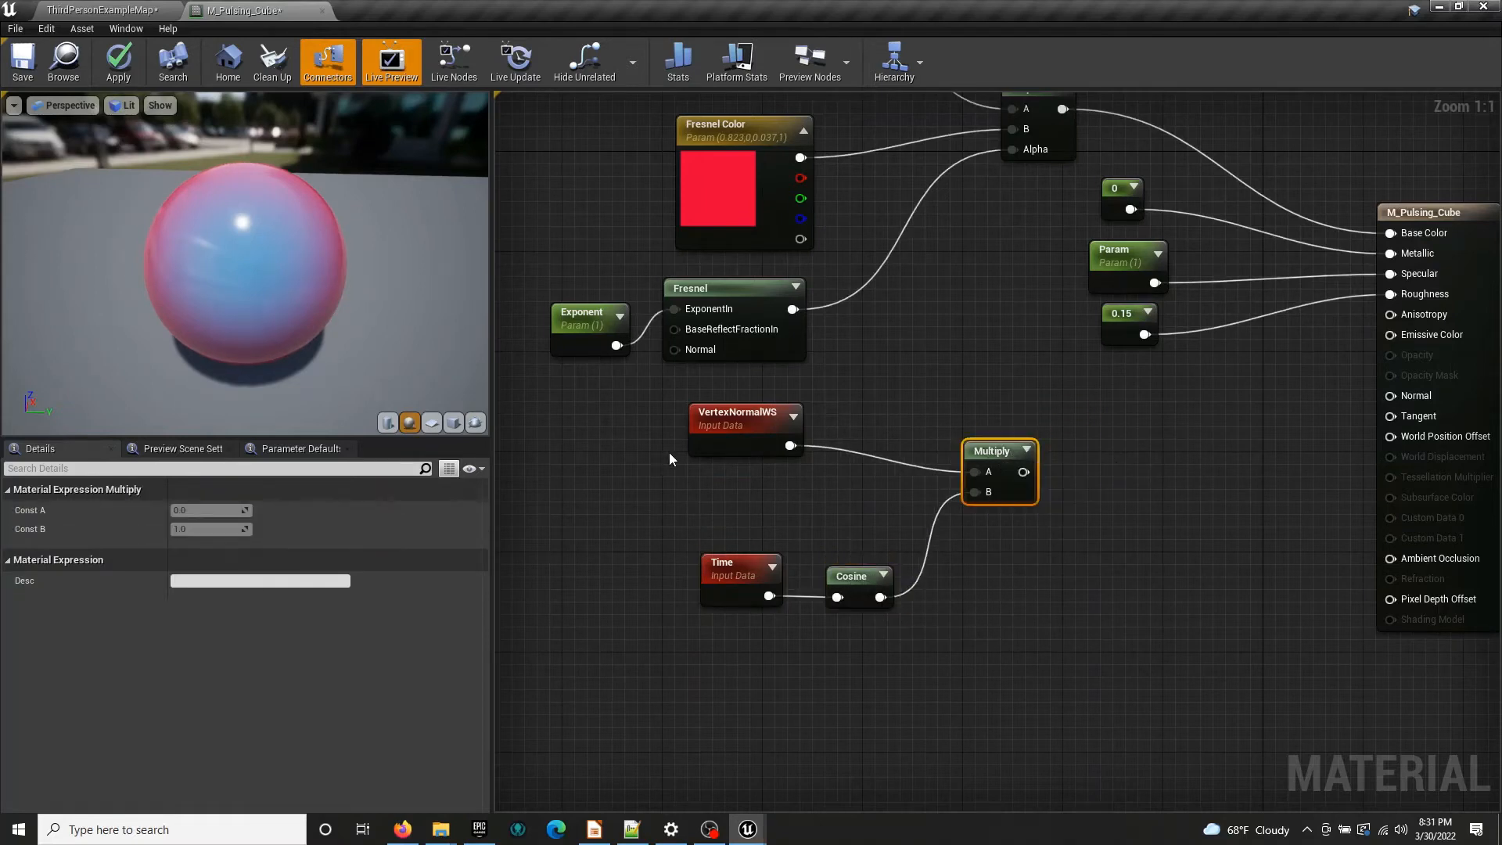
pyautogui.click(739, 414)
pyautogui.moveTo(740, 415); pyautogui.dragTo(752, 440)
# Add a second Multiply node in line with the first and connect the first Multiply's output to its A input
pyautogui.click(1228, 454)
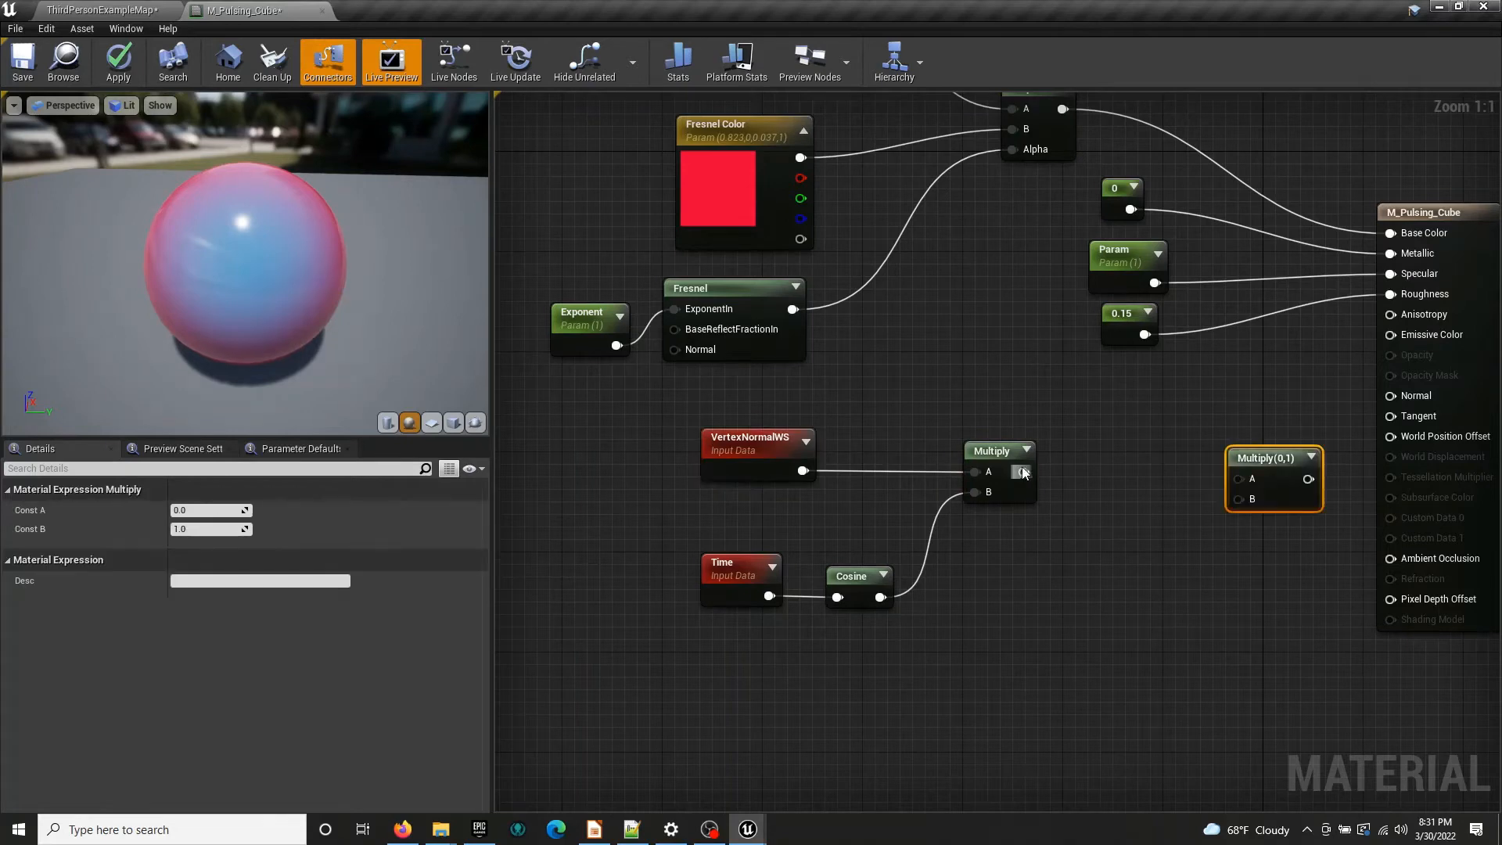
pyautogui.moveTo(1023, 472); pyautogui.dragTo(1203, 463)
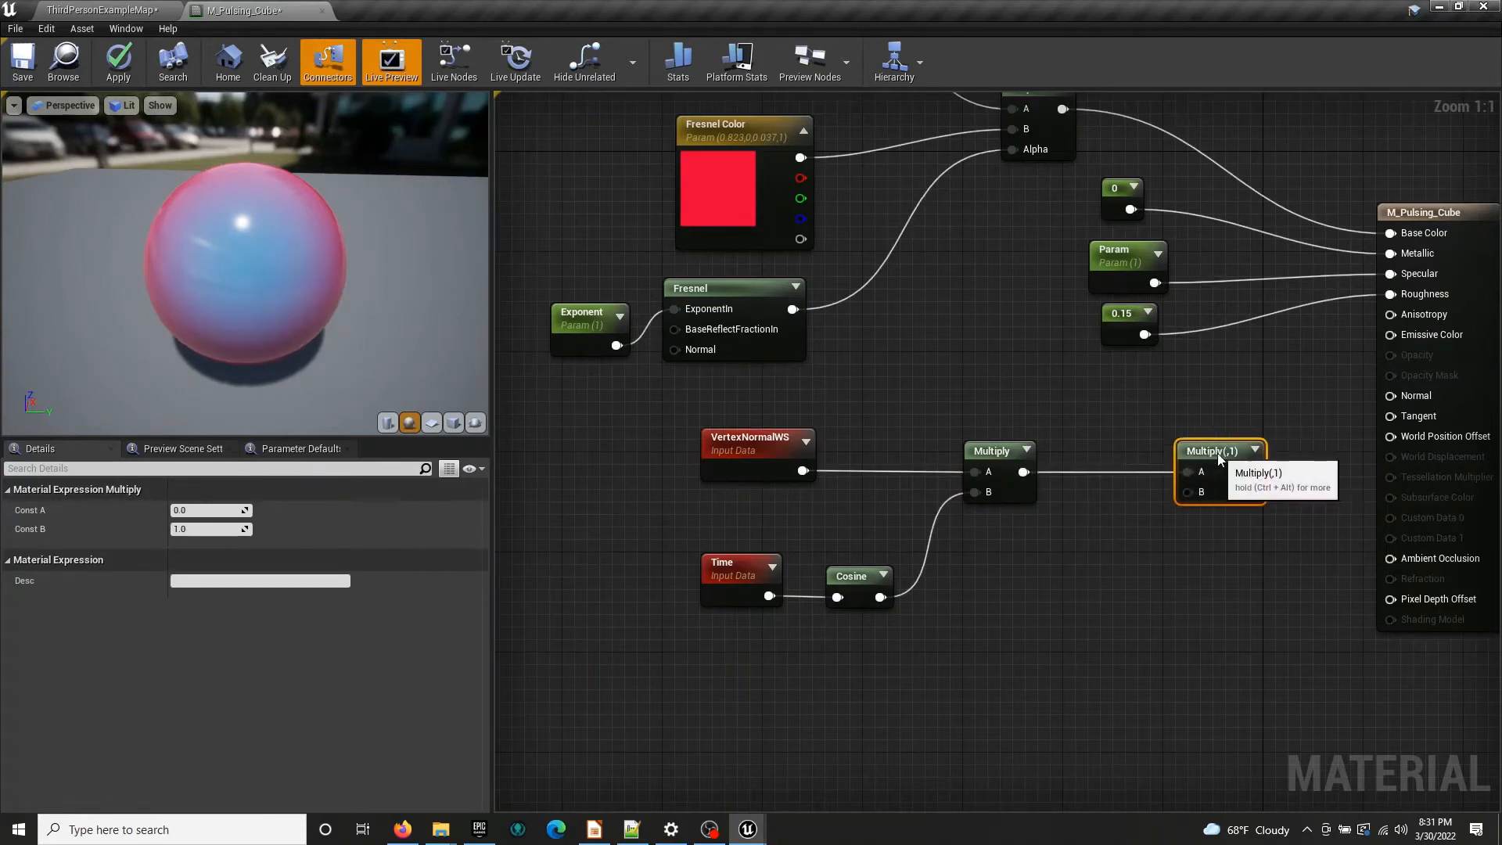
# Feed a scalar parameter named WPO with default value 20 into the second Multiply's B input, and connect that Multiply to World Position Offset
pyautogui.click(1049, 548)
pyautogui.moveTo(1043, 575); pyautogui.dragTo(1391, 436)
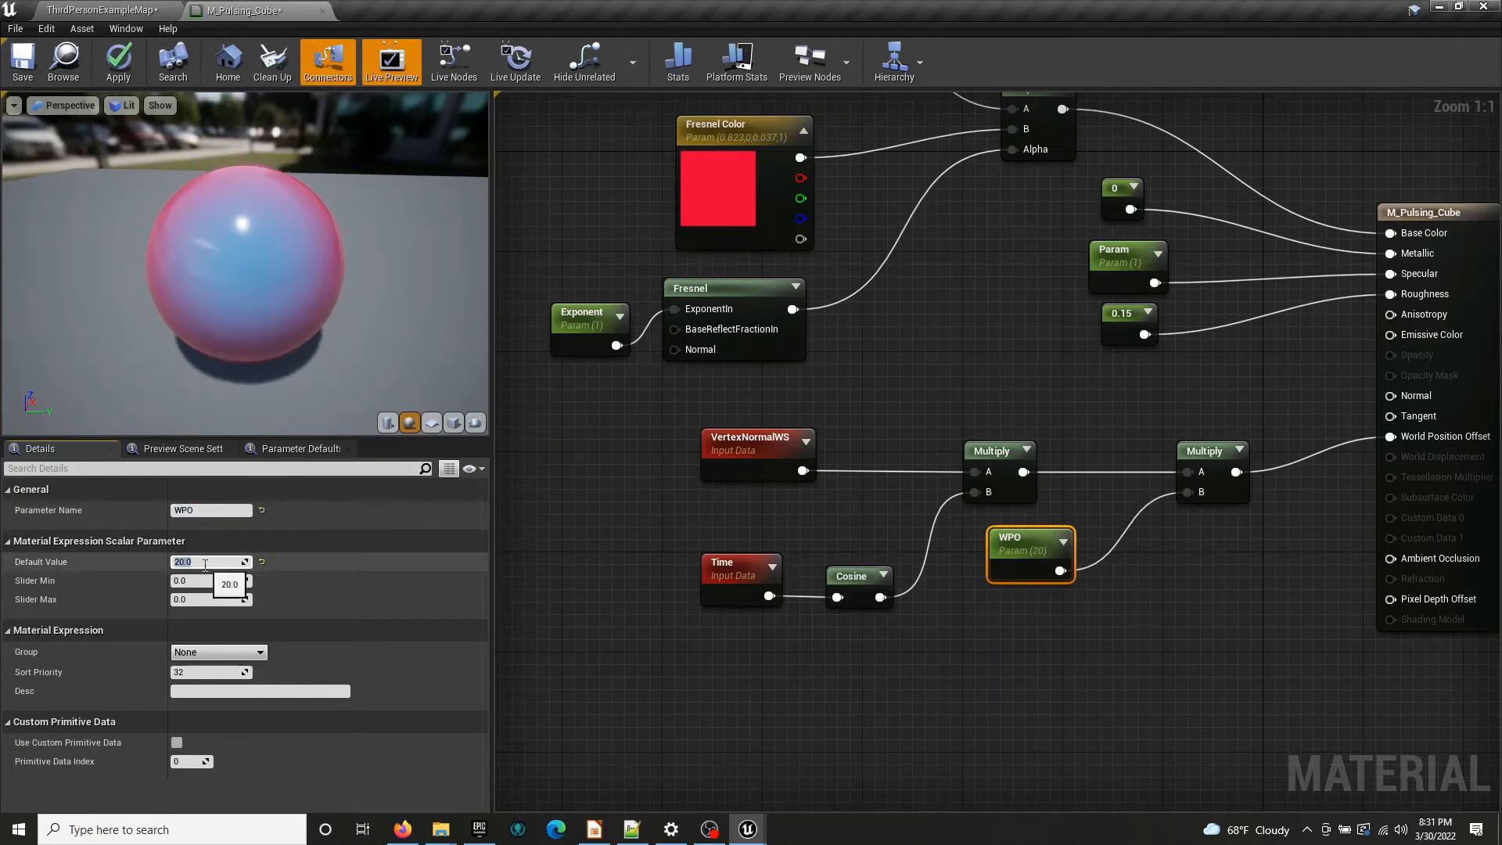
pyautogui.press('Return')
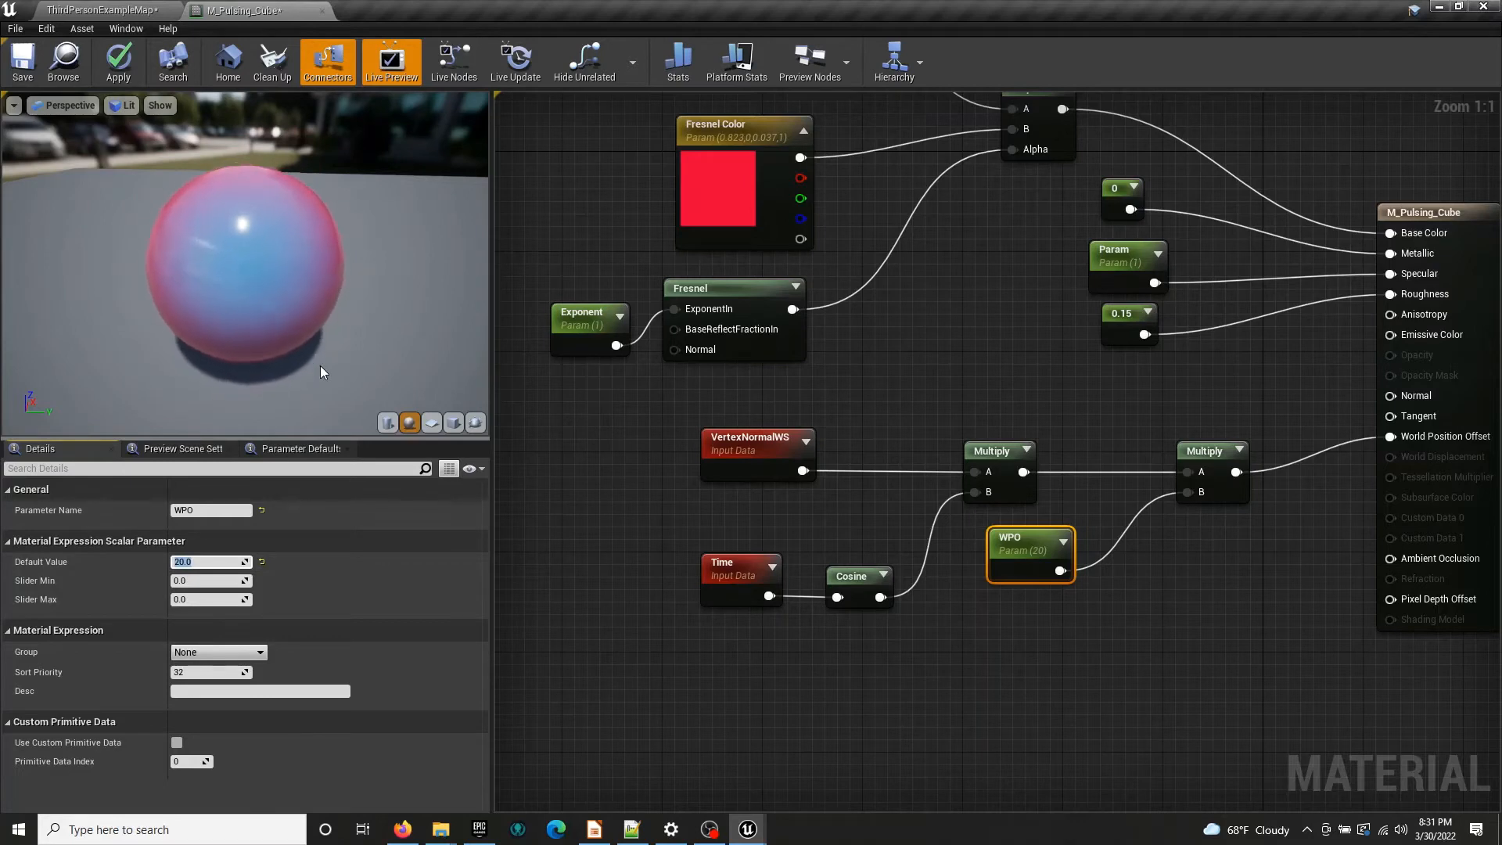
# Move the Time and Cosine nodes up beneath VertexNormalWS and shift the WPO parameter slightly down and left
pyautogui.moveTo(660, 547); pyautogui.dragTo(831, 545)
pyautogui.click(824, 506)
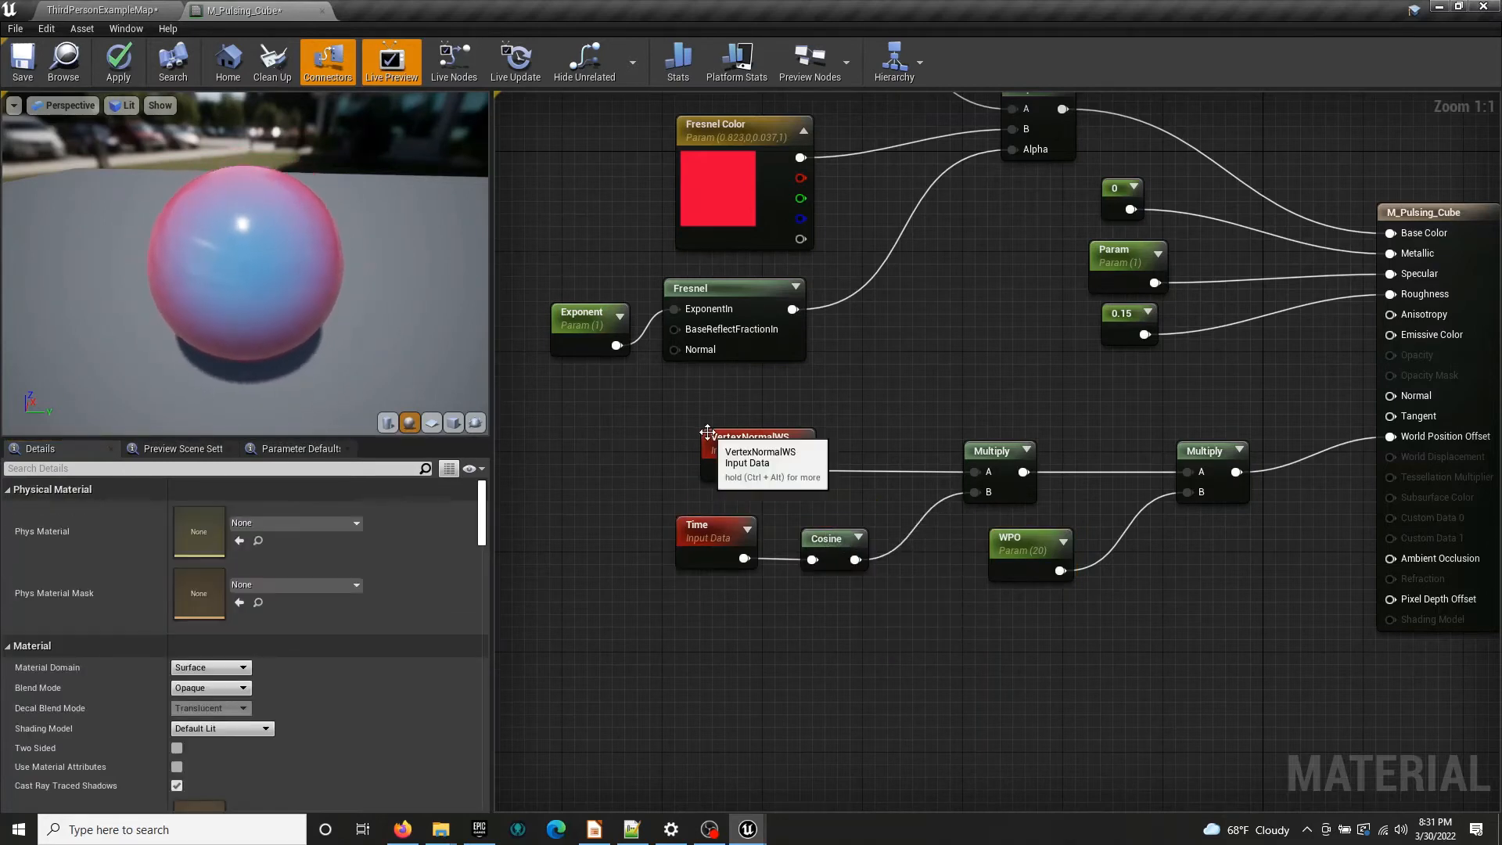
pyautogui.click(755, 460)
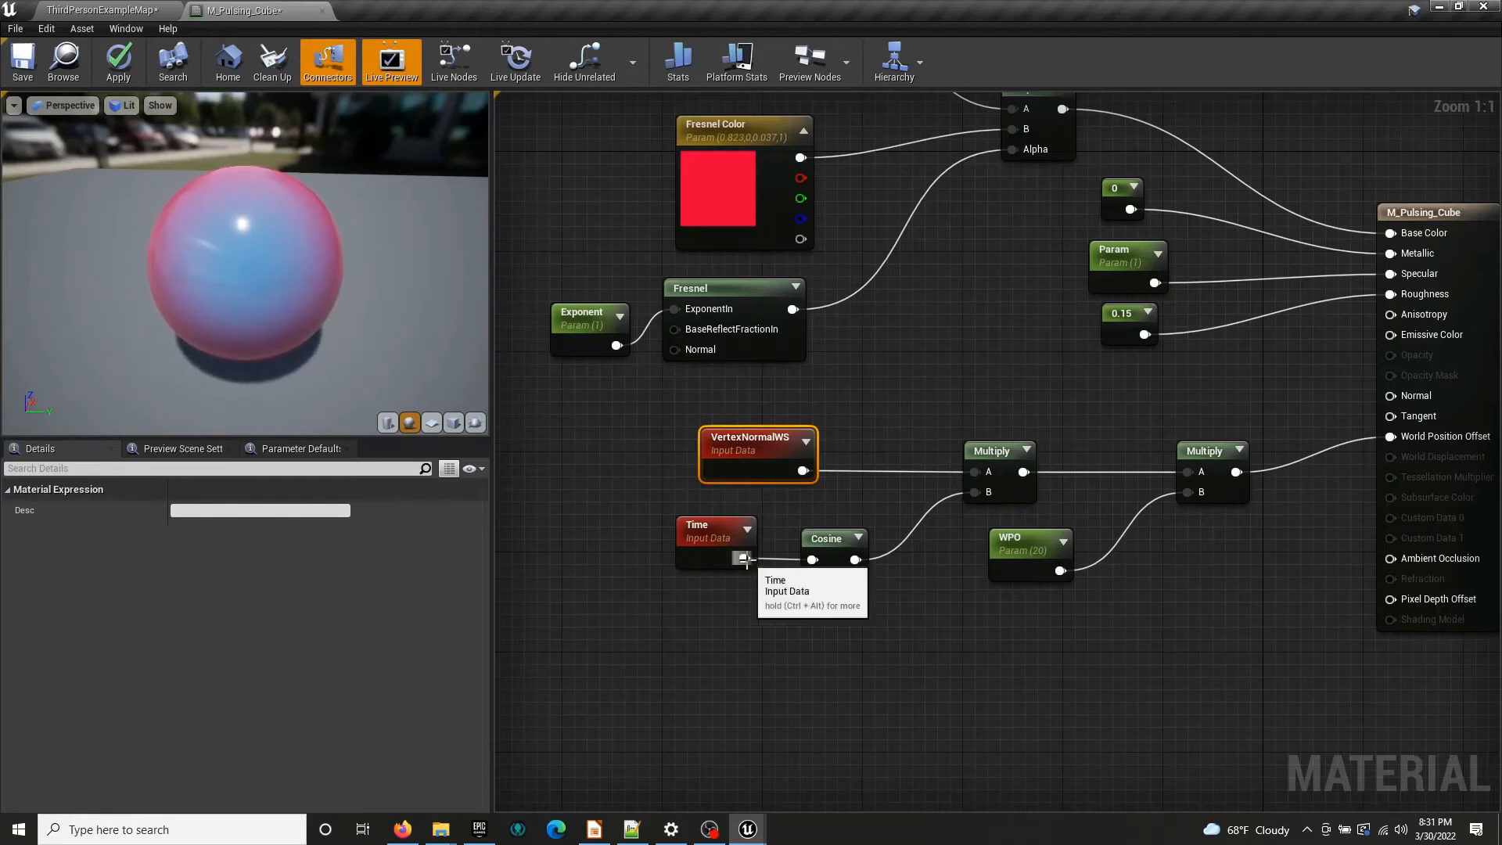
pyautogui.click(704, 530)
pyautogui.click(829, 540)
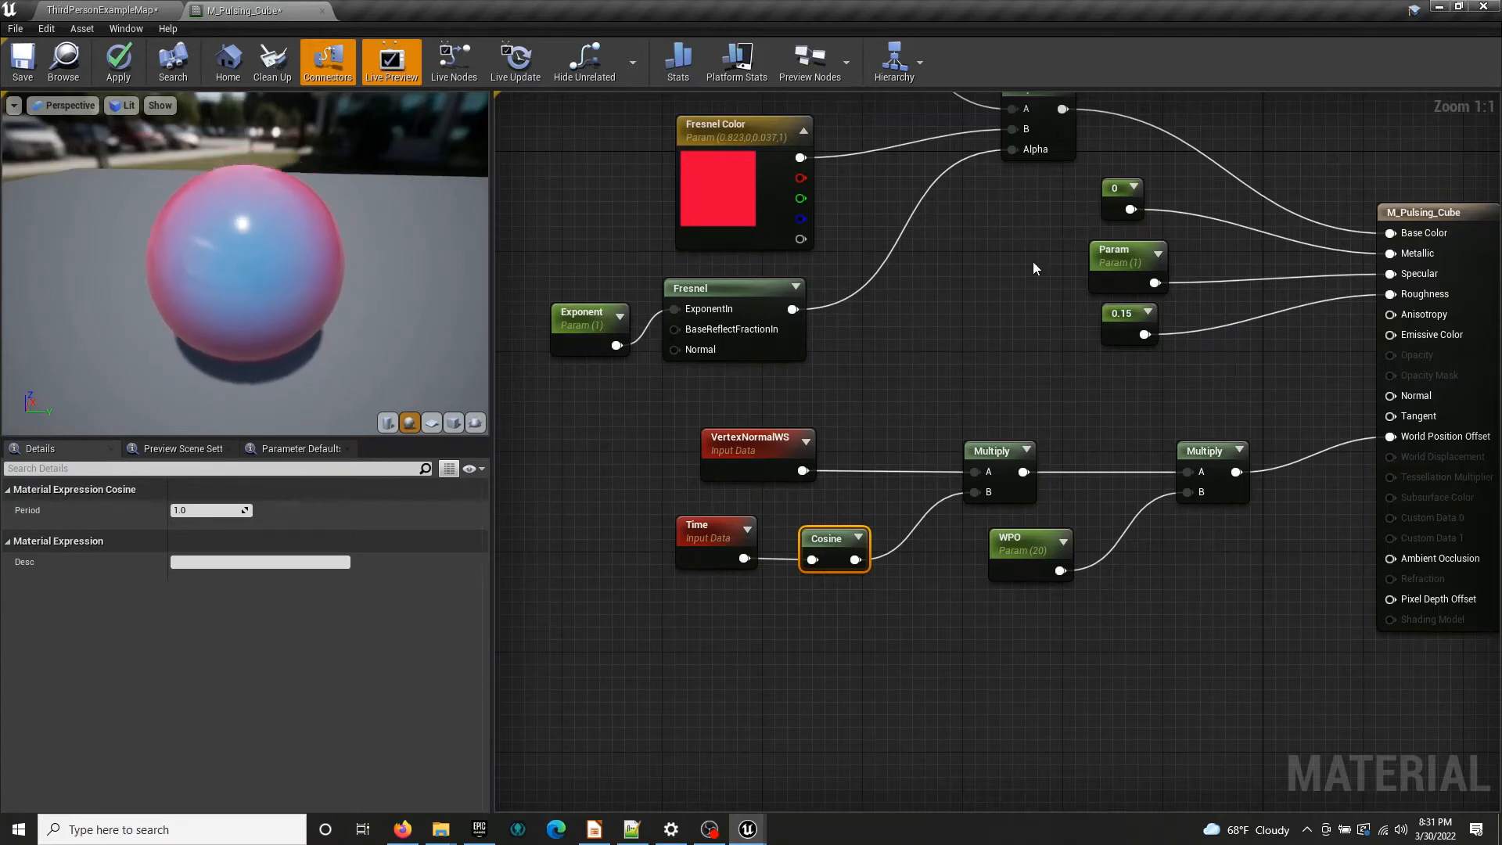
pyautogui.moveTo(1003, 565); pyautogui.dragTo(978, 577)
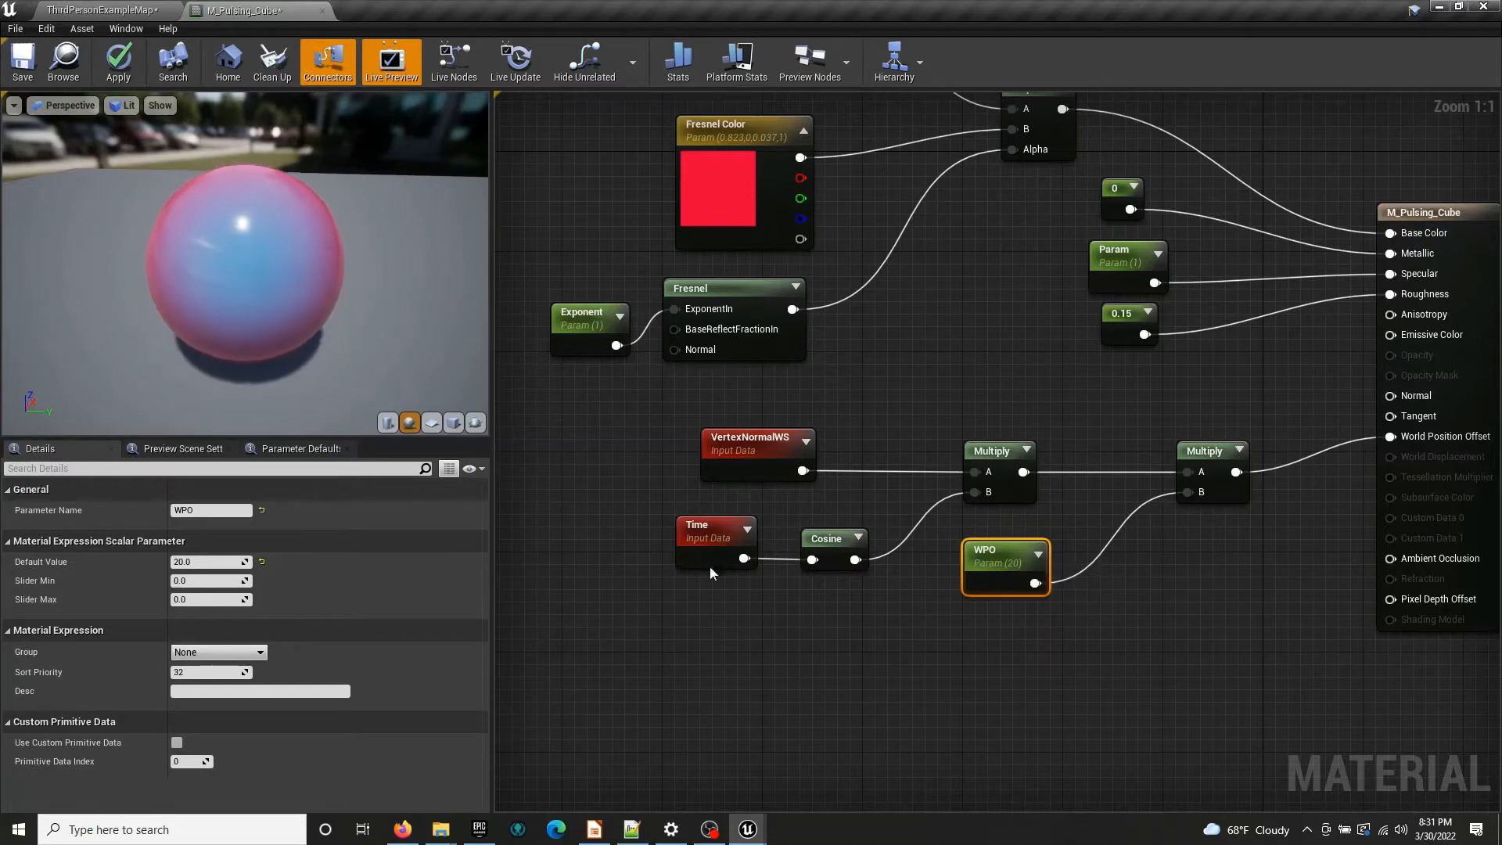
# Try default values of 50 and 100 for the WPO parameter and settle on 150
pyautogui.click(205, 562)
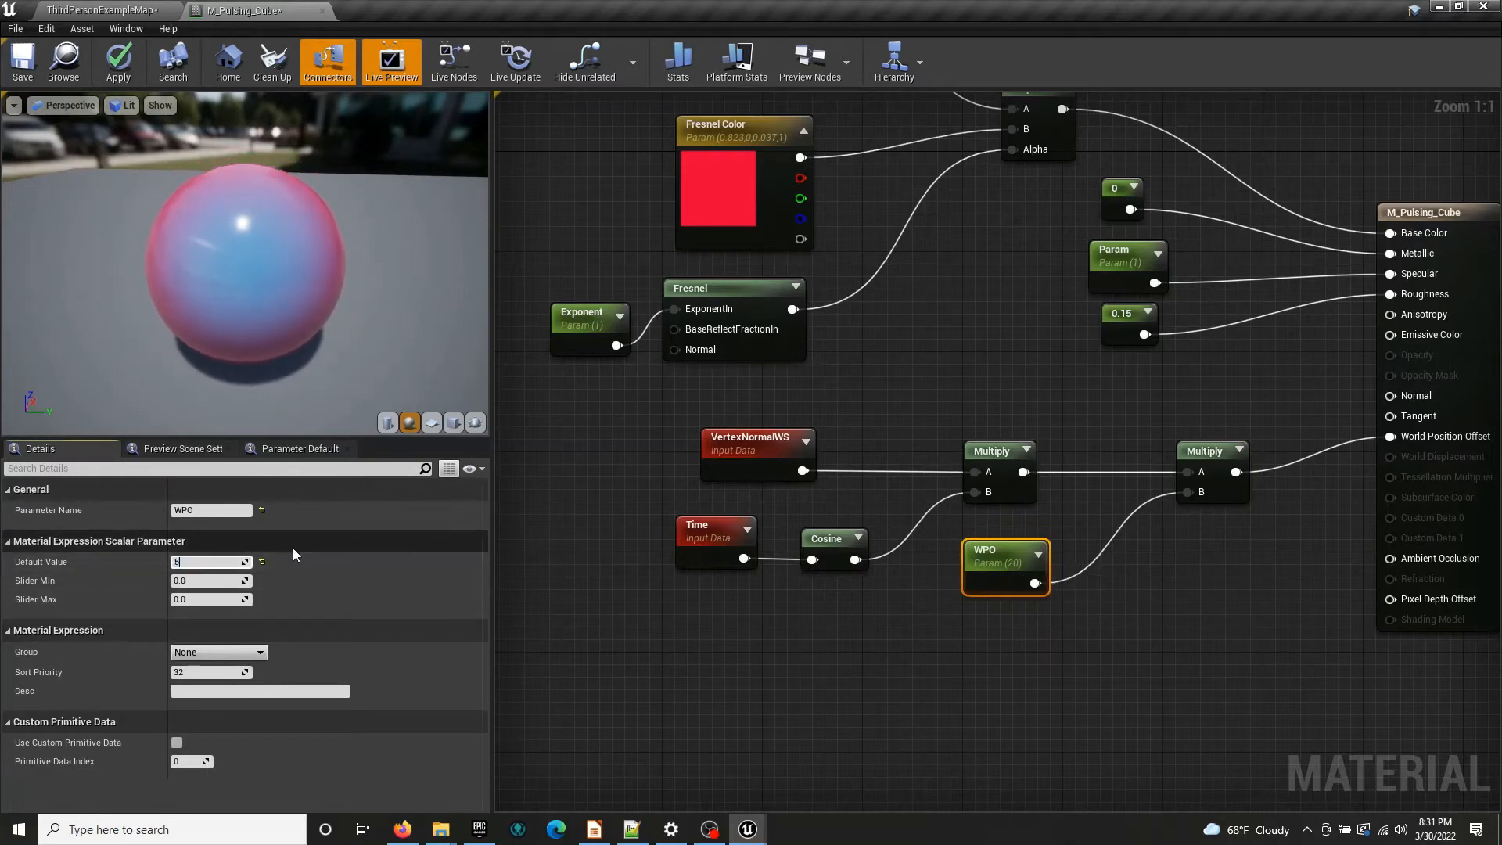
pyautogui.write('50')
pyautogui.press('Return')
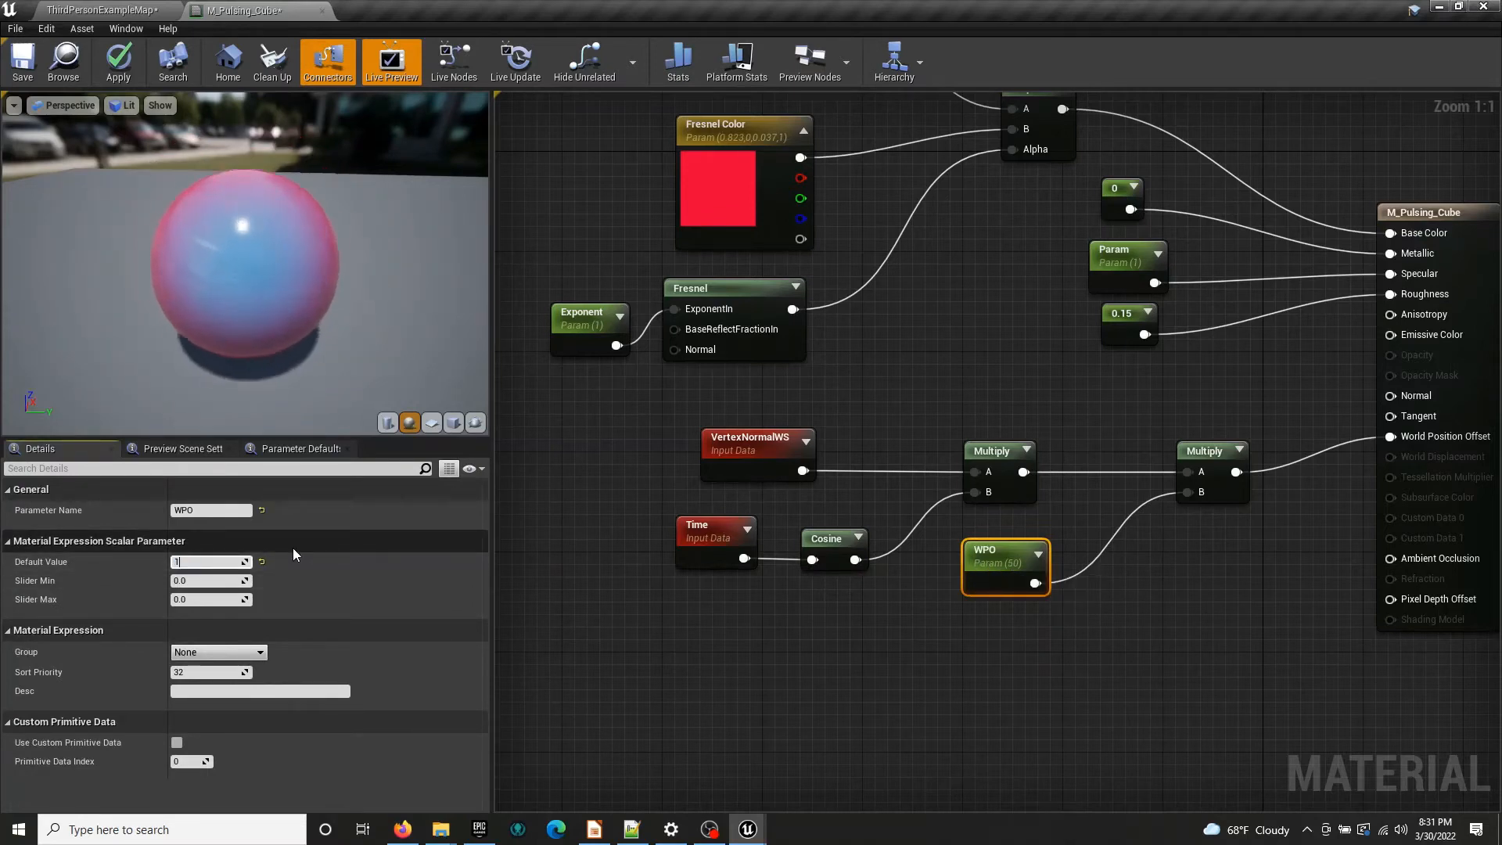
pyautogui.write('100')
pyautogui.press('Return')
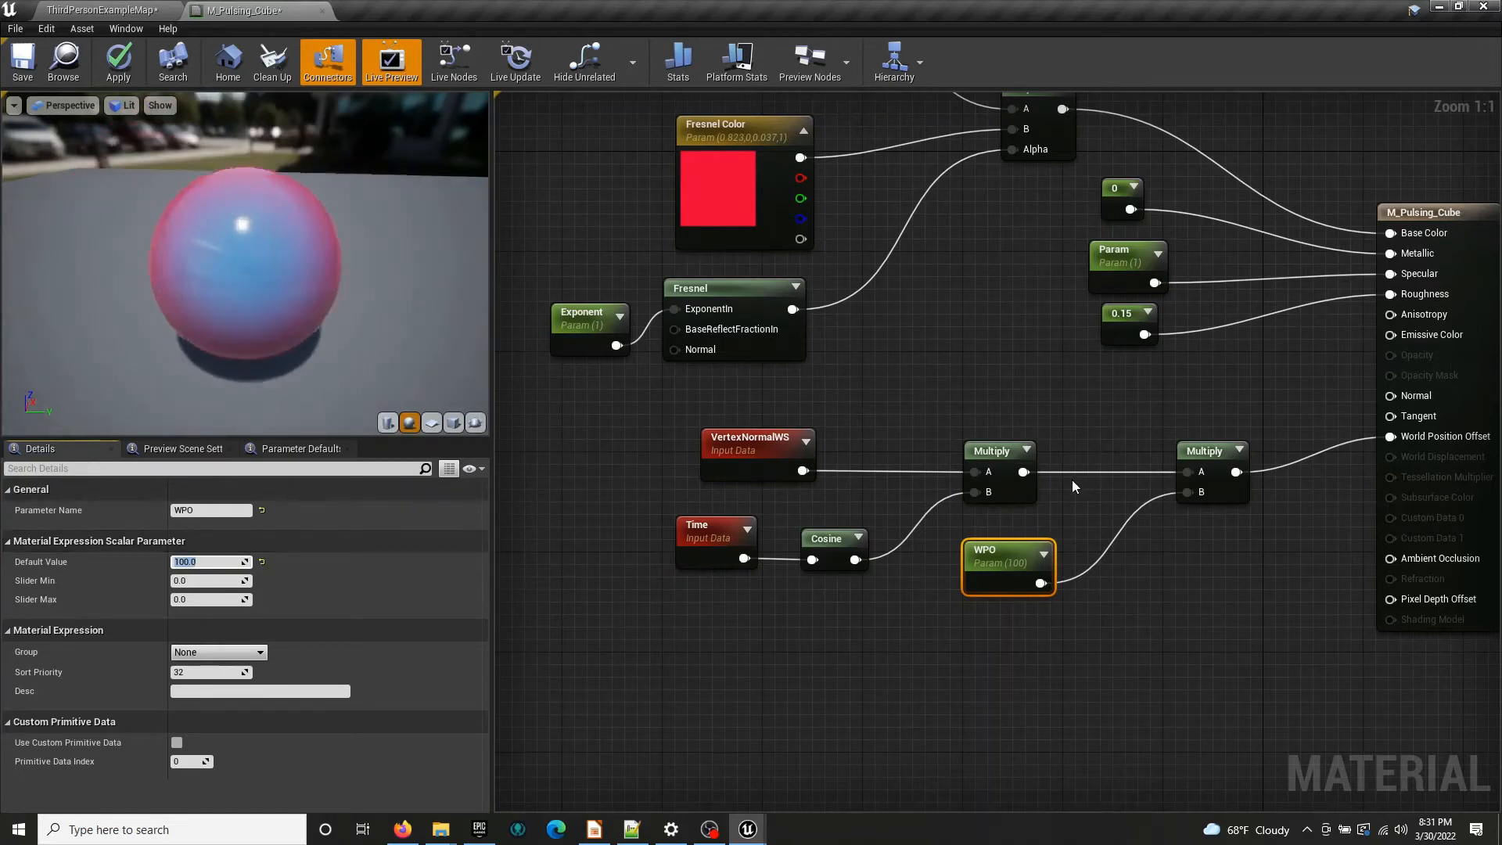
pyautogui.write('150')
pyautogui.press('Return')
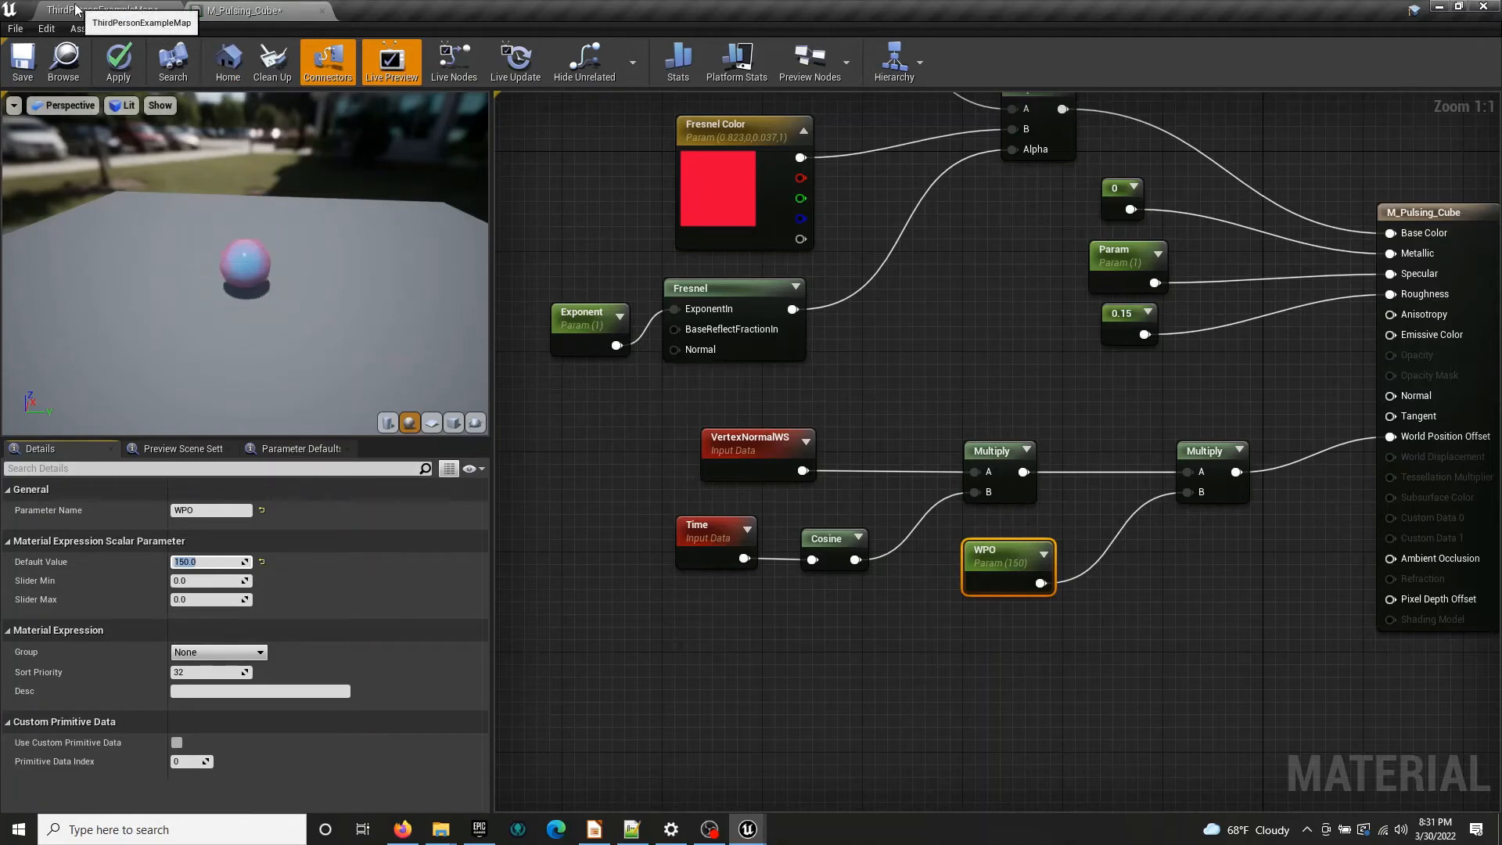
# Switch to the ThirdPersonExampleMap level and select the Floor mesh in the viewport
pyautogui.click(101, 10)
pyautogui.click(705, 477)
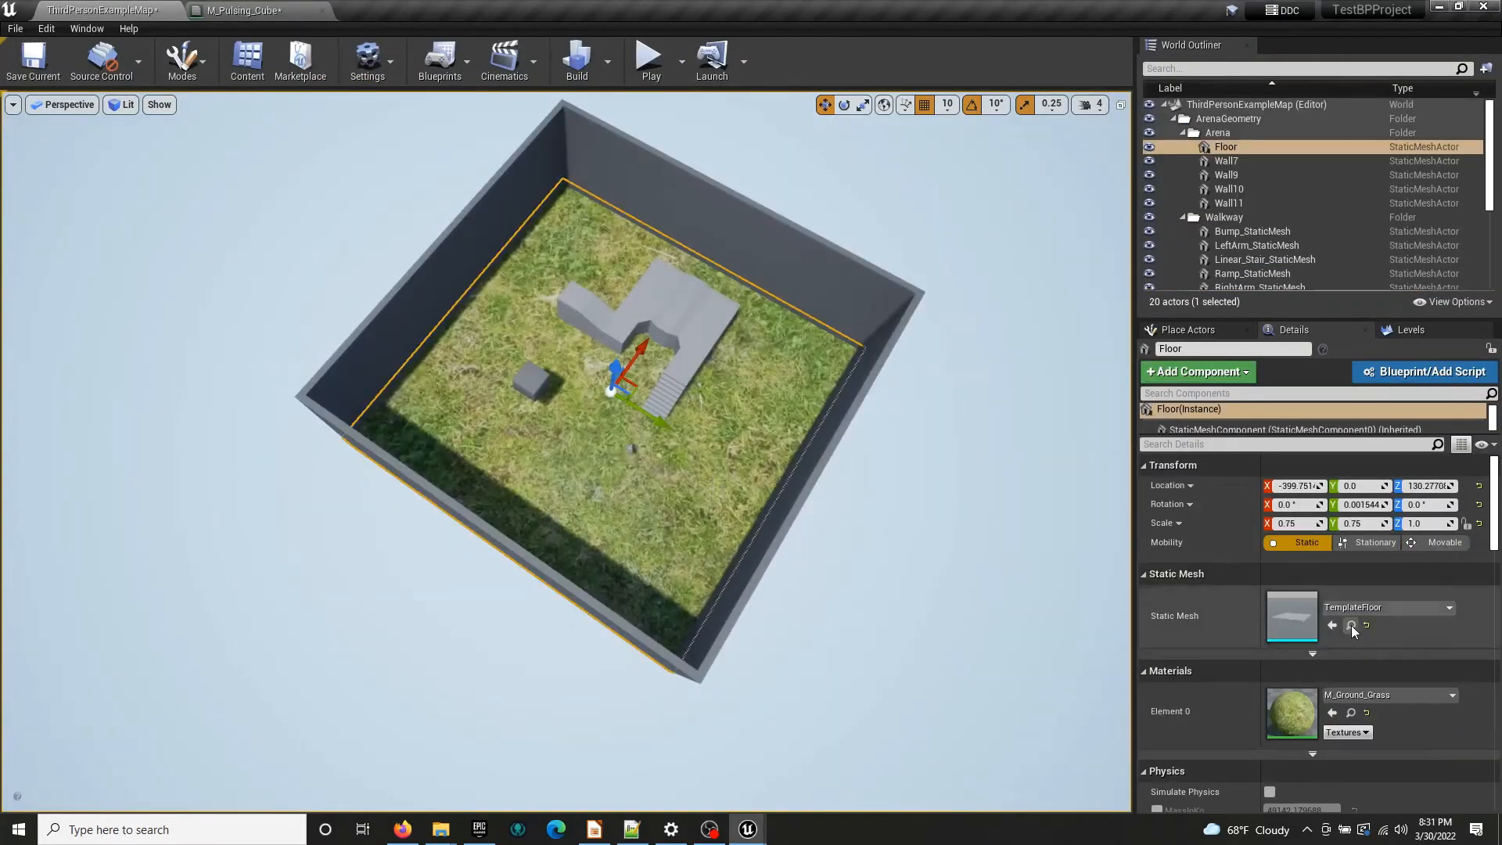
# Reset the Floor mesh's Element 0 material to its default, CubeMaterial
pyautogui.click(1369, 712)
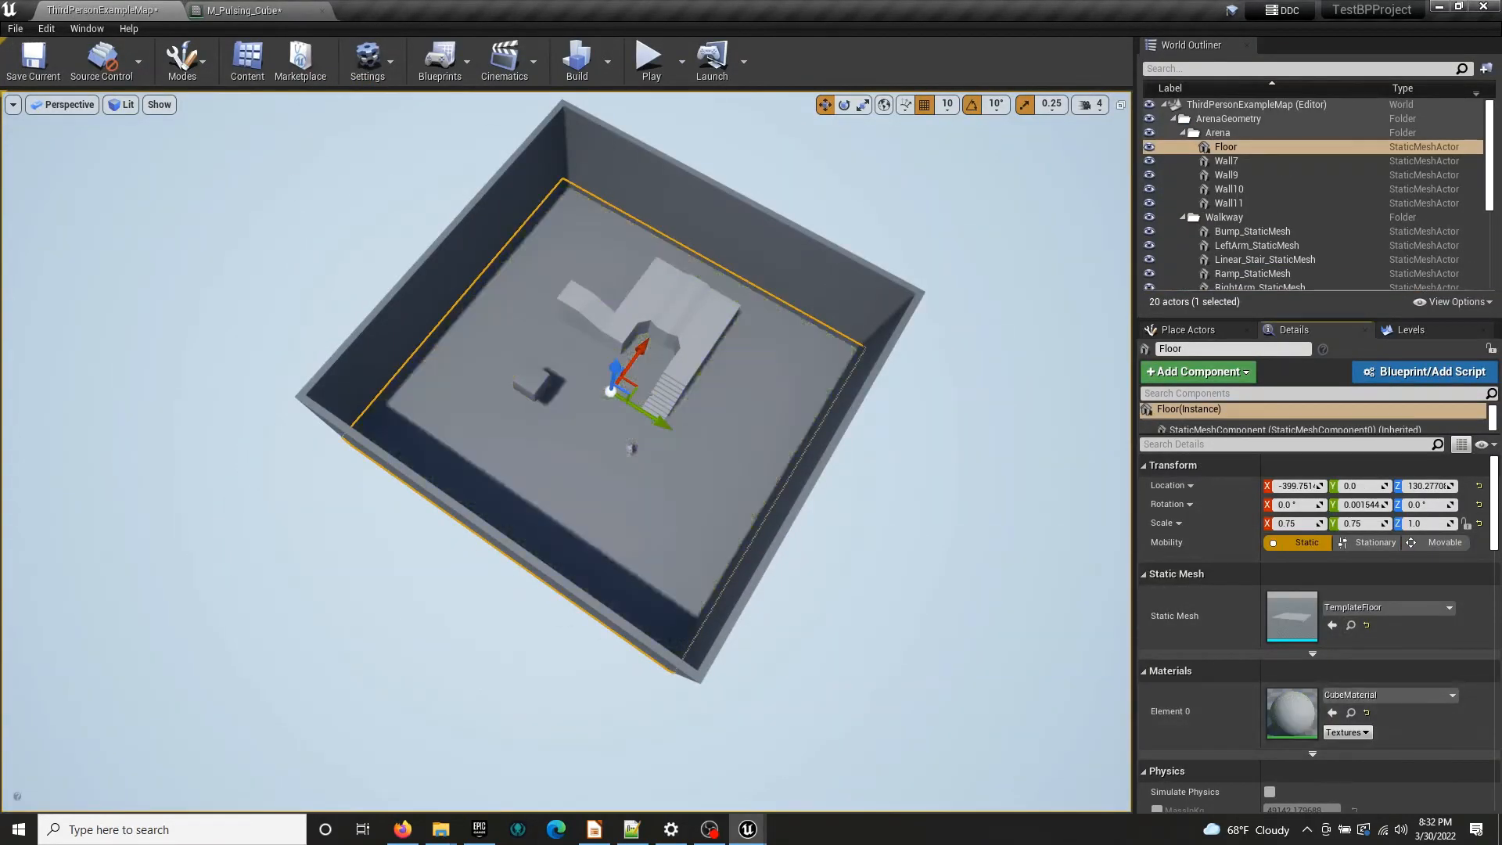
pyautogui.press('w')
pyautogui.moveTo(783, 500); pyautogui.dragTo(892, 392, button='right')
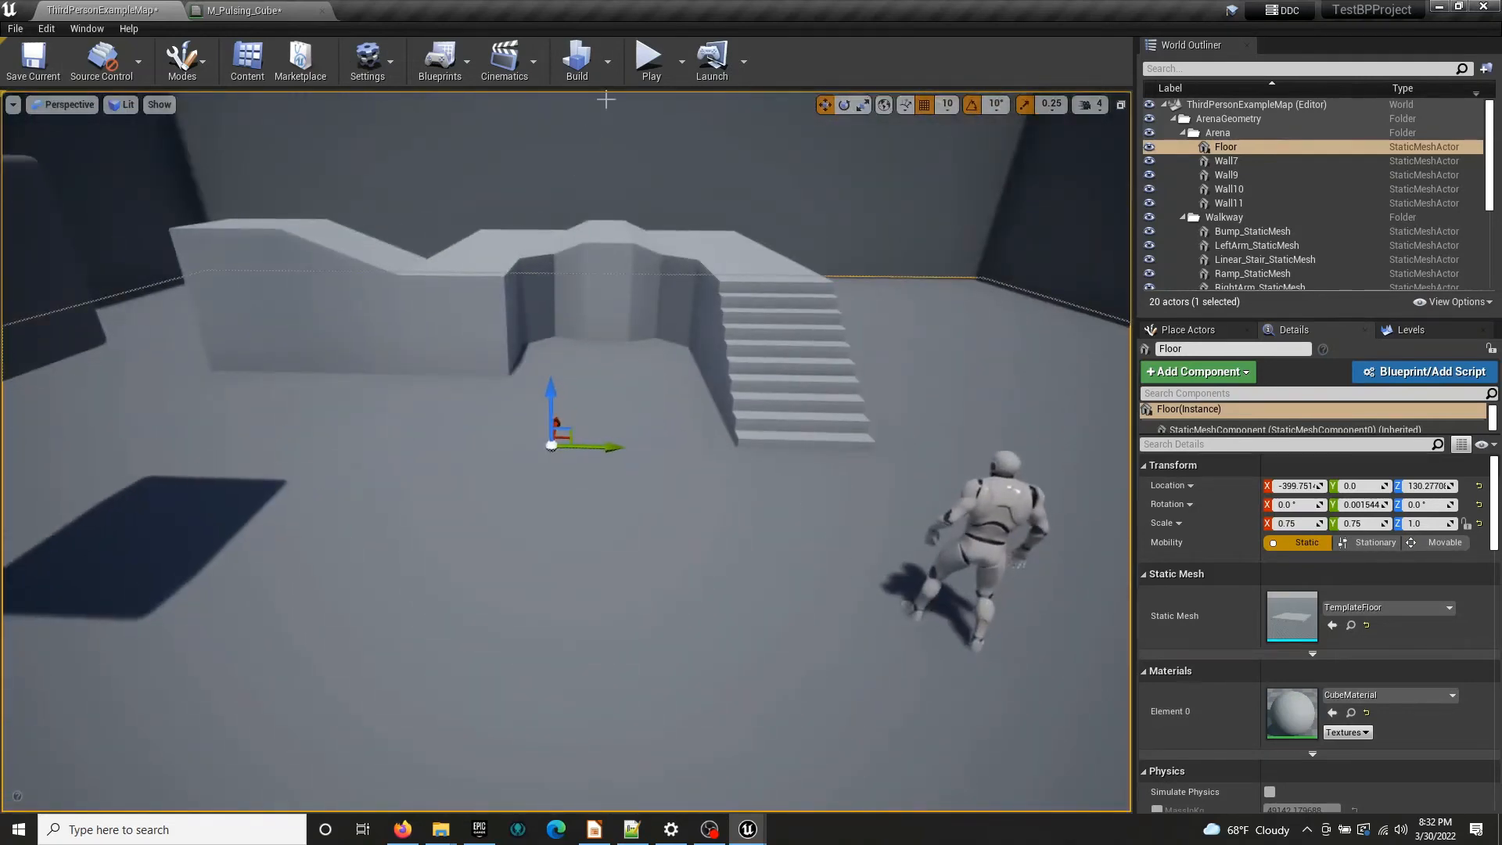
# Turn on the advanced Bounds show flag and examine the bounds around the cube mesh and the third-person character
pyautogui.click(159, 105)
pyautogui.moveTo(210, 438)
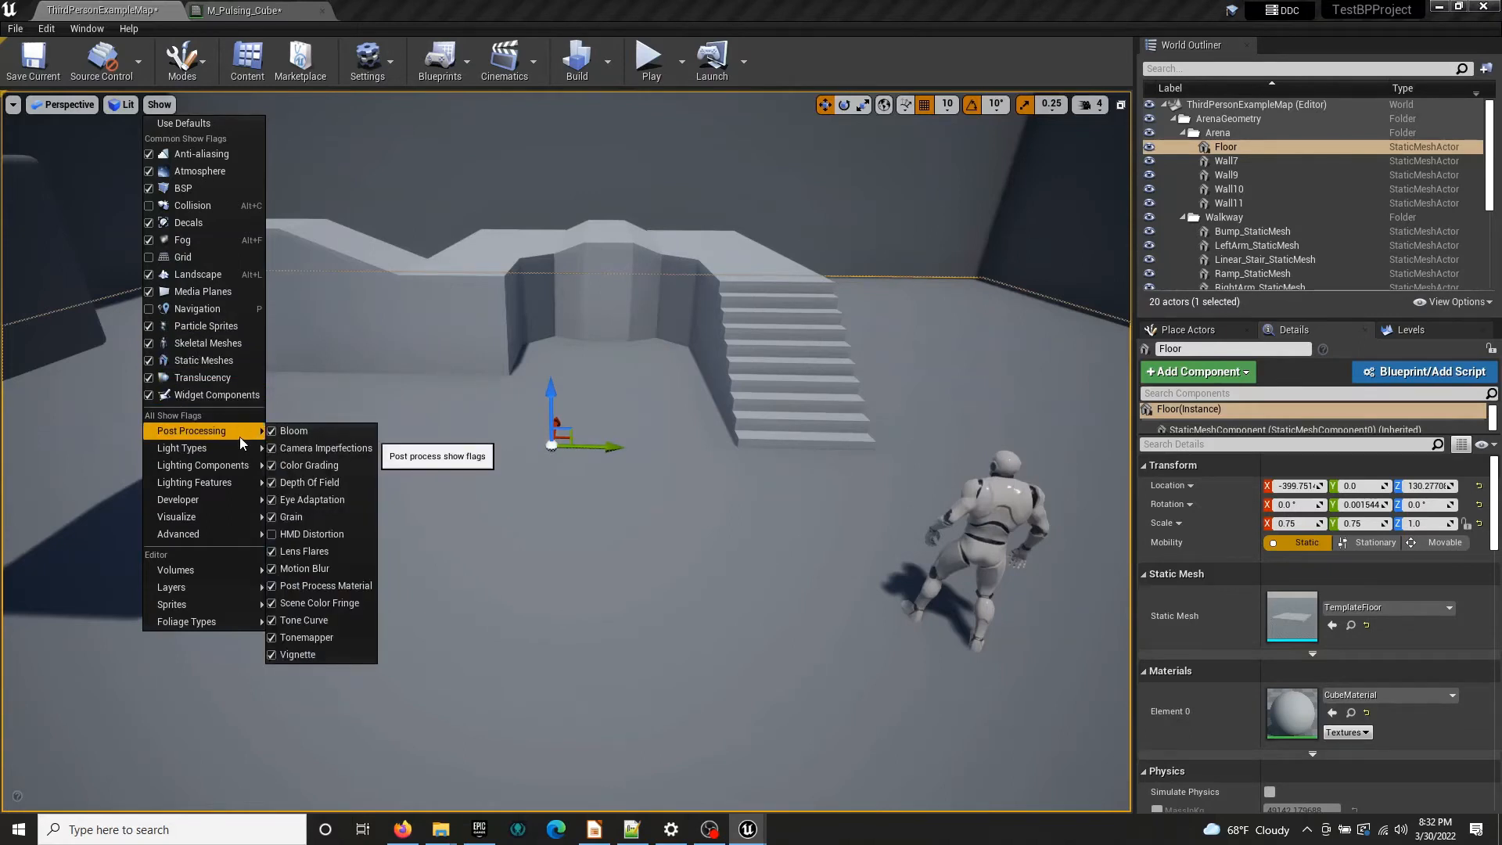
pyautogui.moveTo(232, 523)
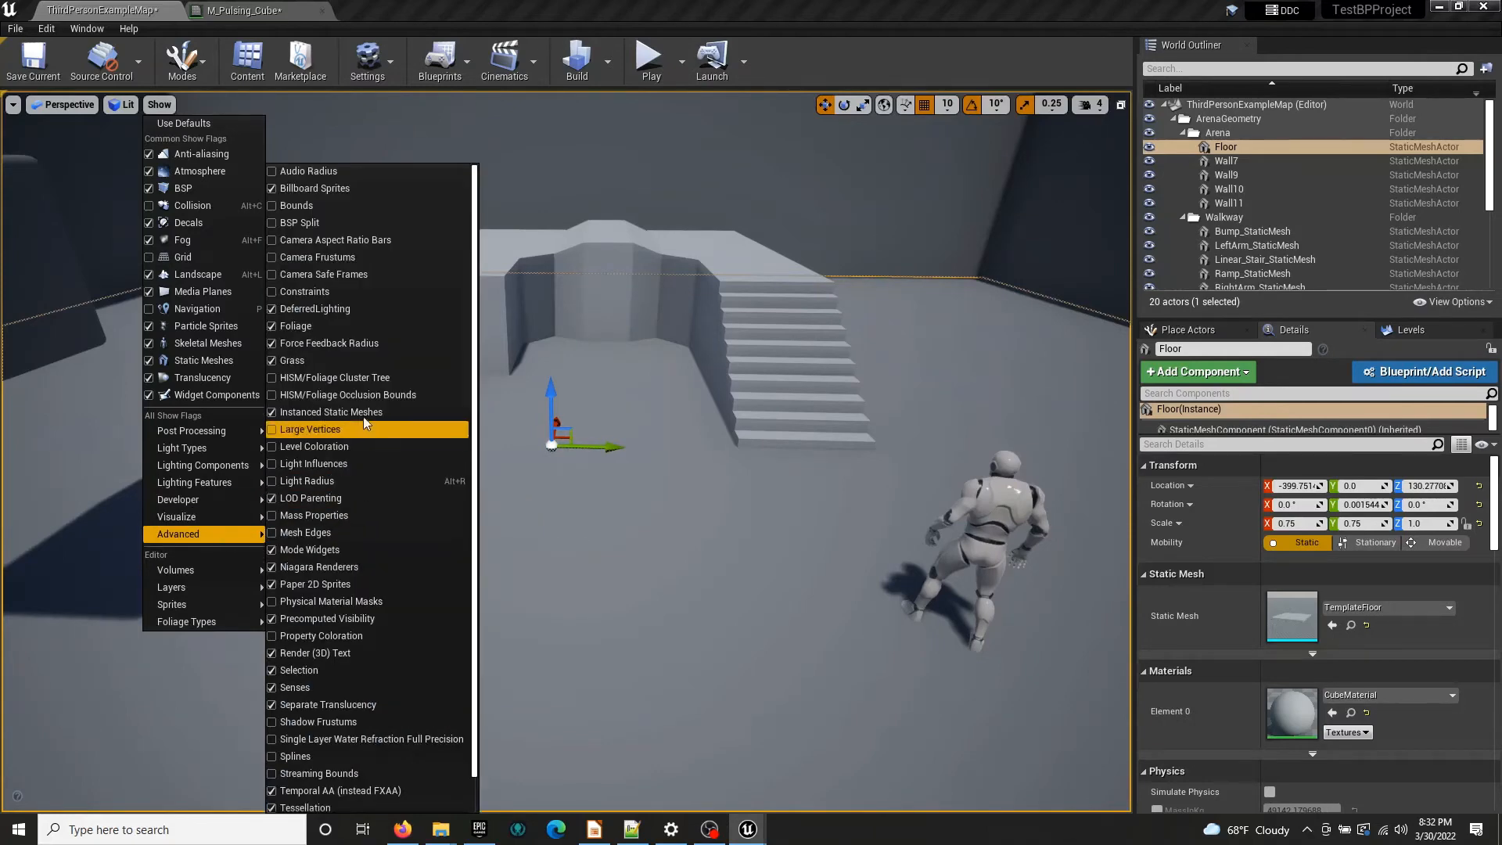
pyautogui.click(304, 208)
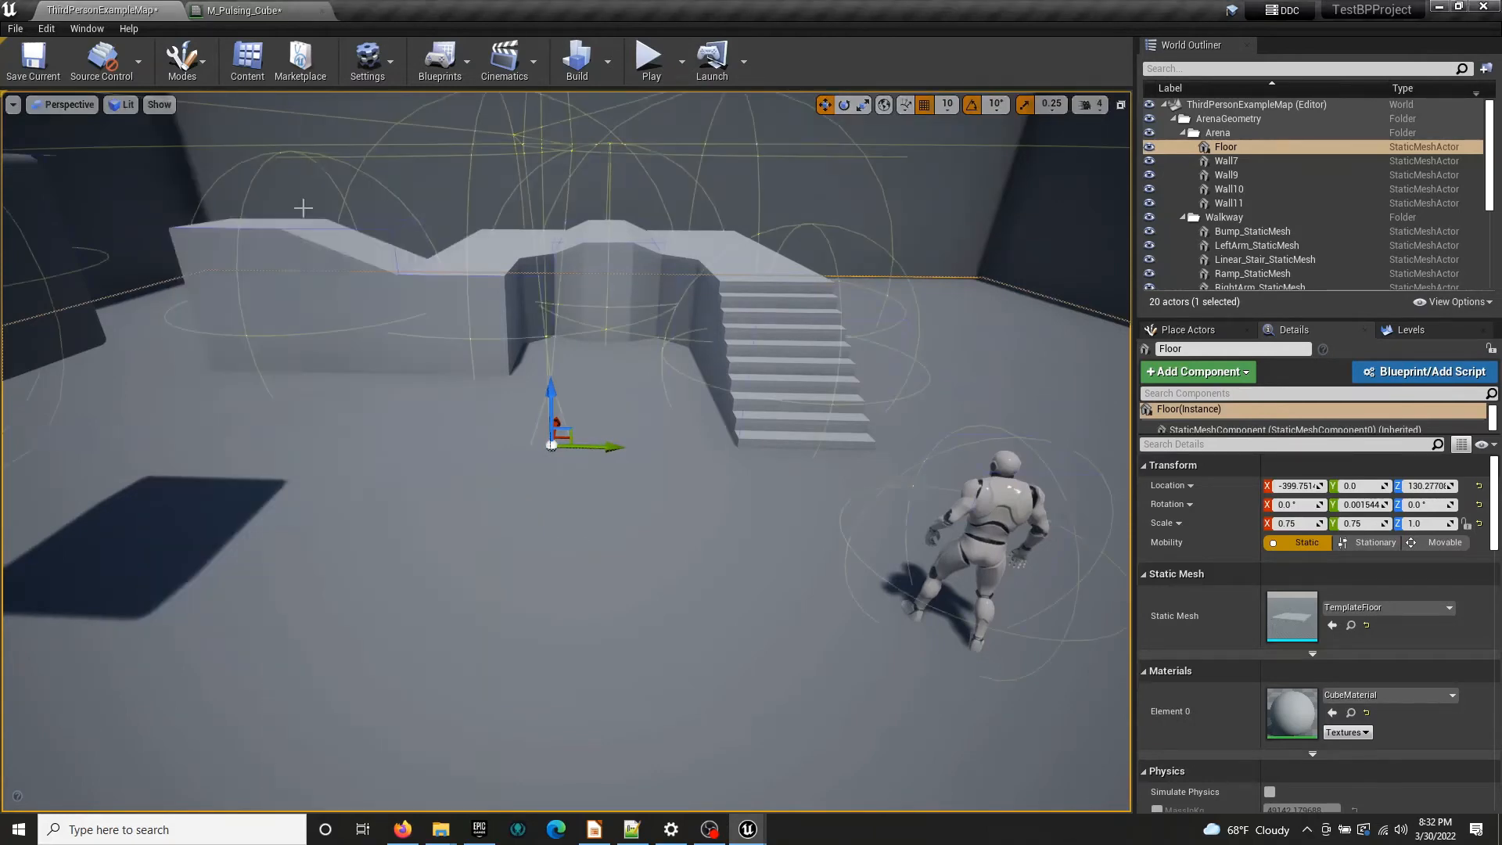
pyautogui.moveTo(303, 208); pyautogui.dragTo(188, 157, button='right')
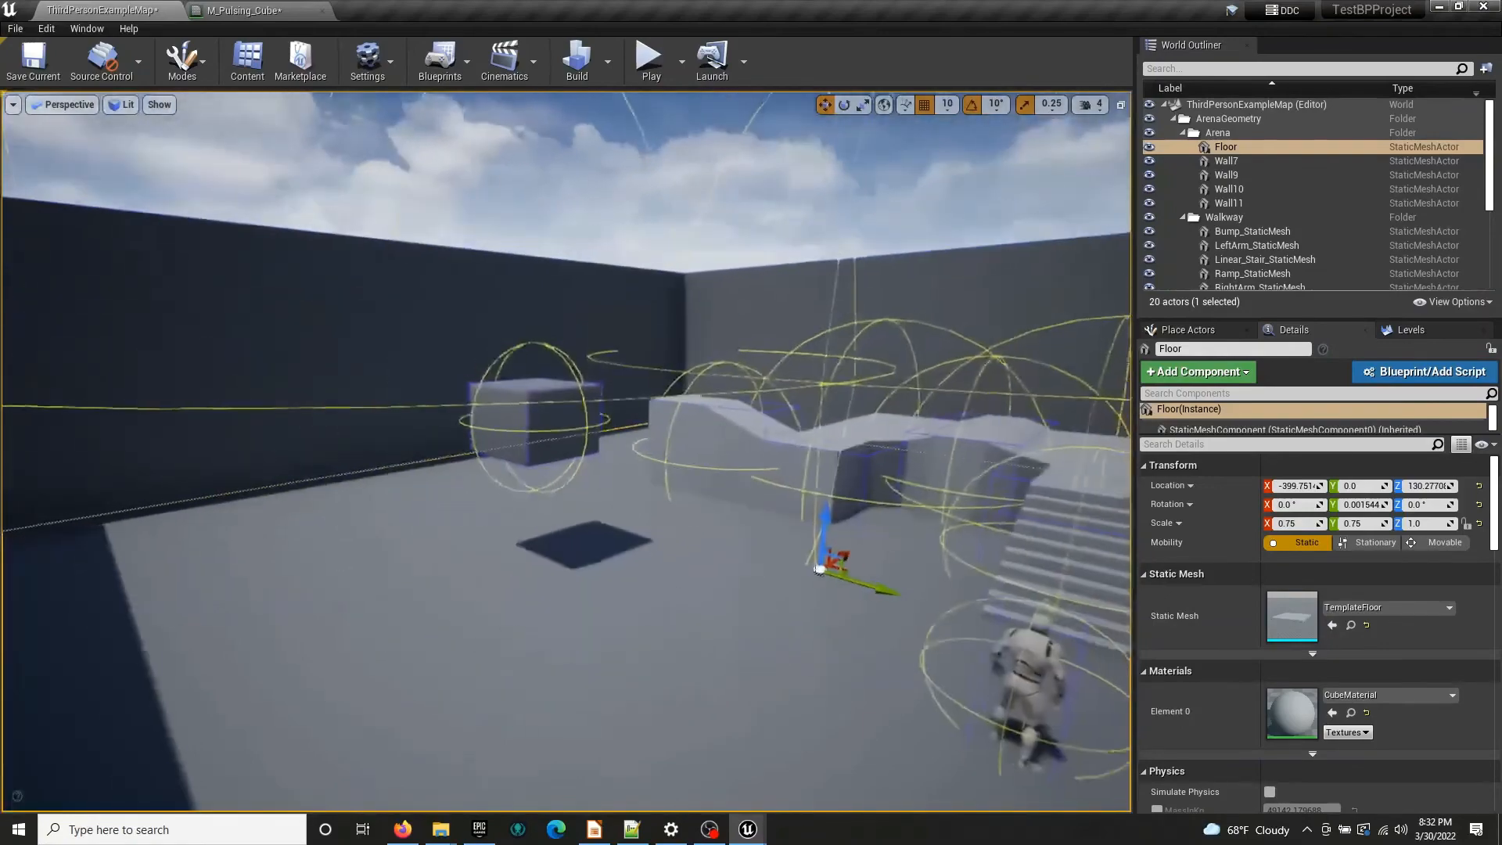
pyautogui.click(496, 429)
pyautogui.moveTo(496, 434); pyautogui.dragTo(640, 494, button='right')
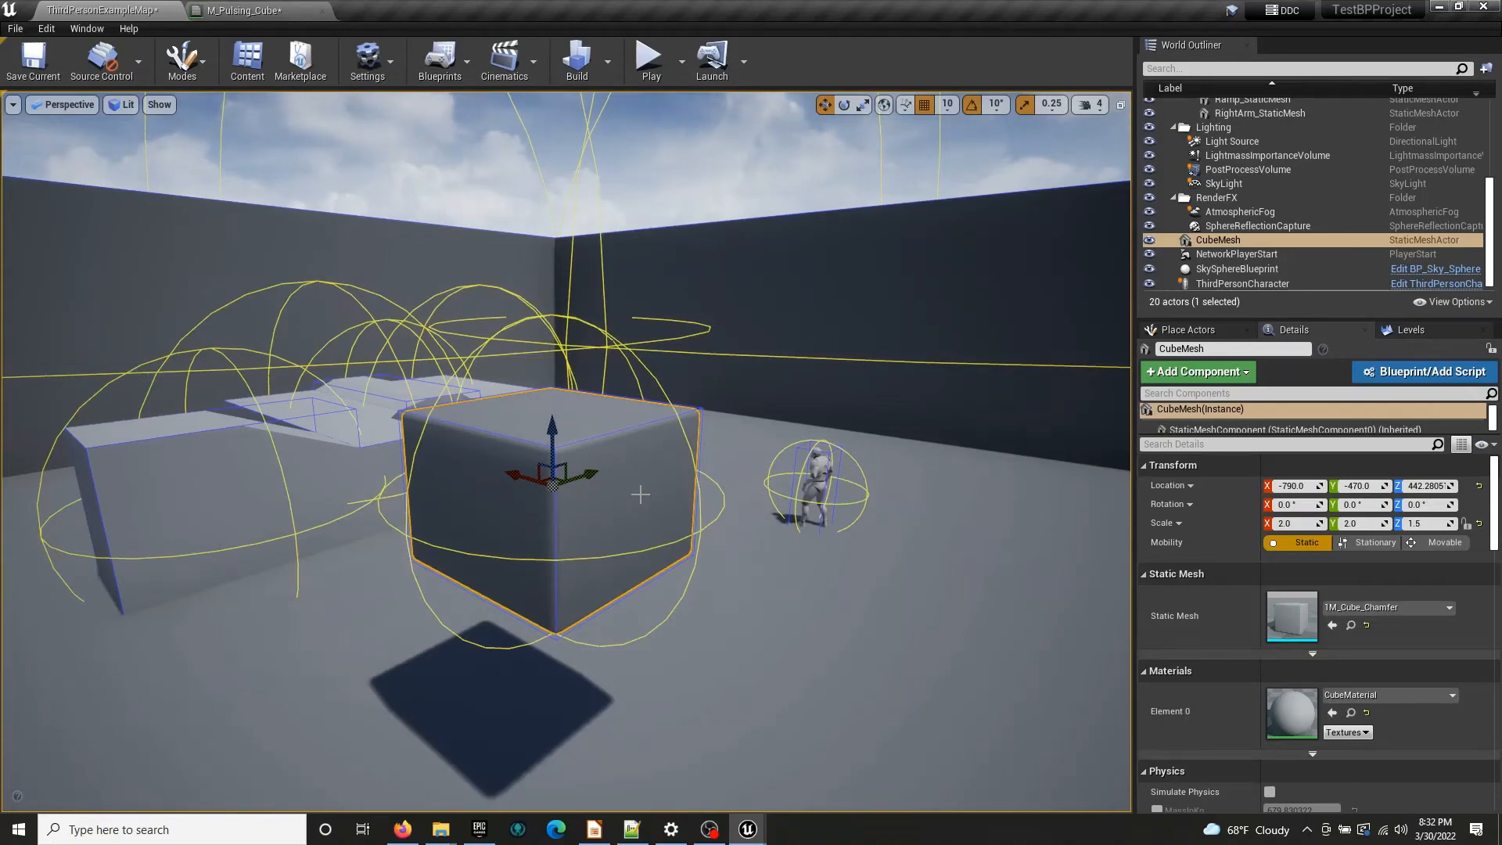
pyautogui.click(817, 473)
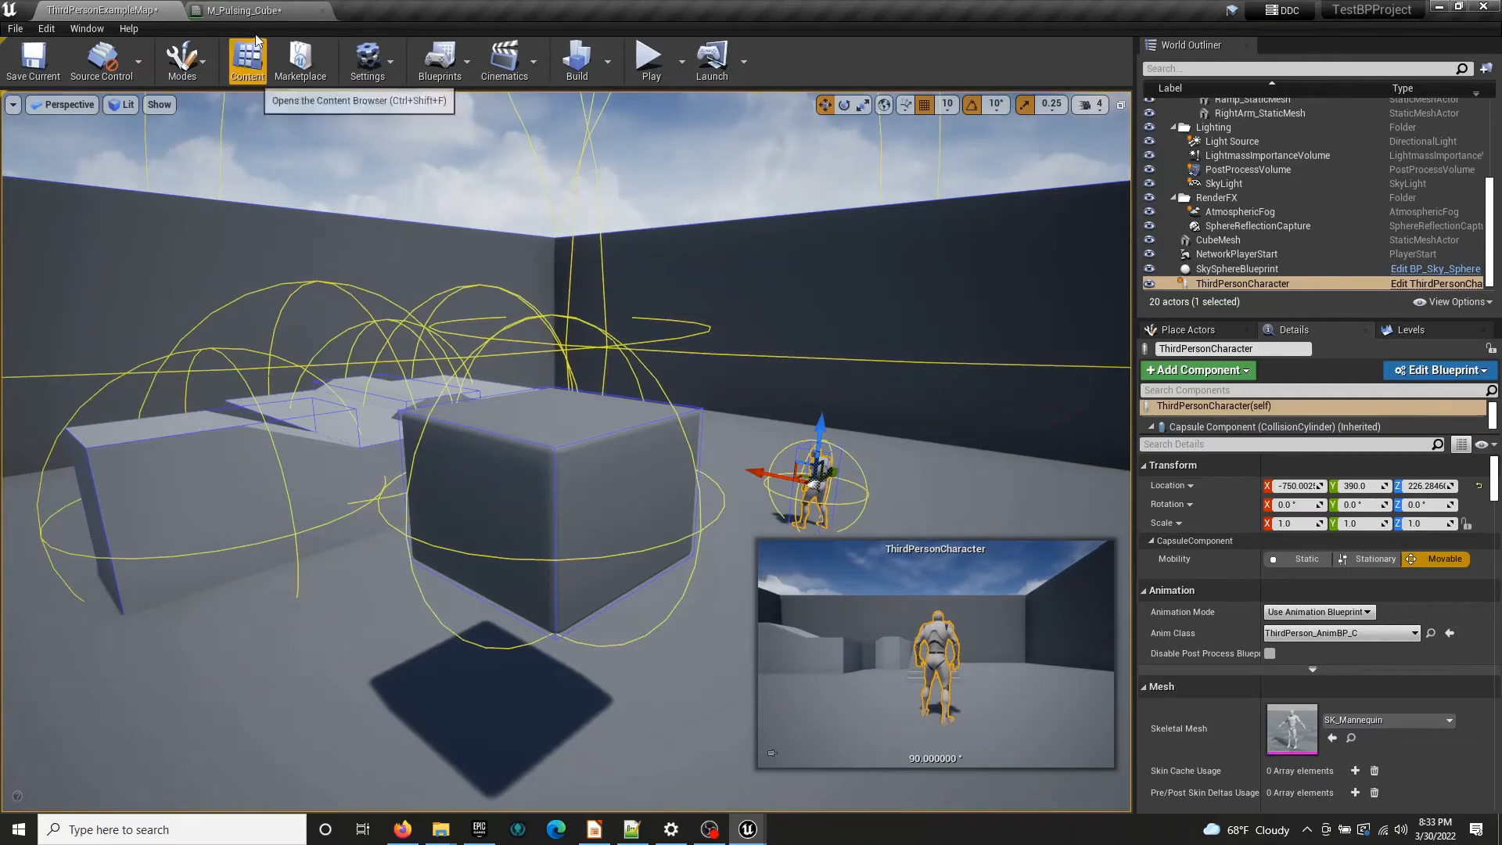
# In M_Pulsing_Cube, try a default value of 100 for the WPO parameter, settle on 0, and apply the material
pyautogui.click(242, 10)
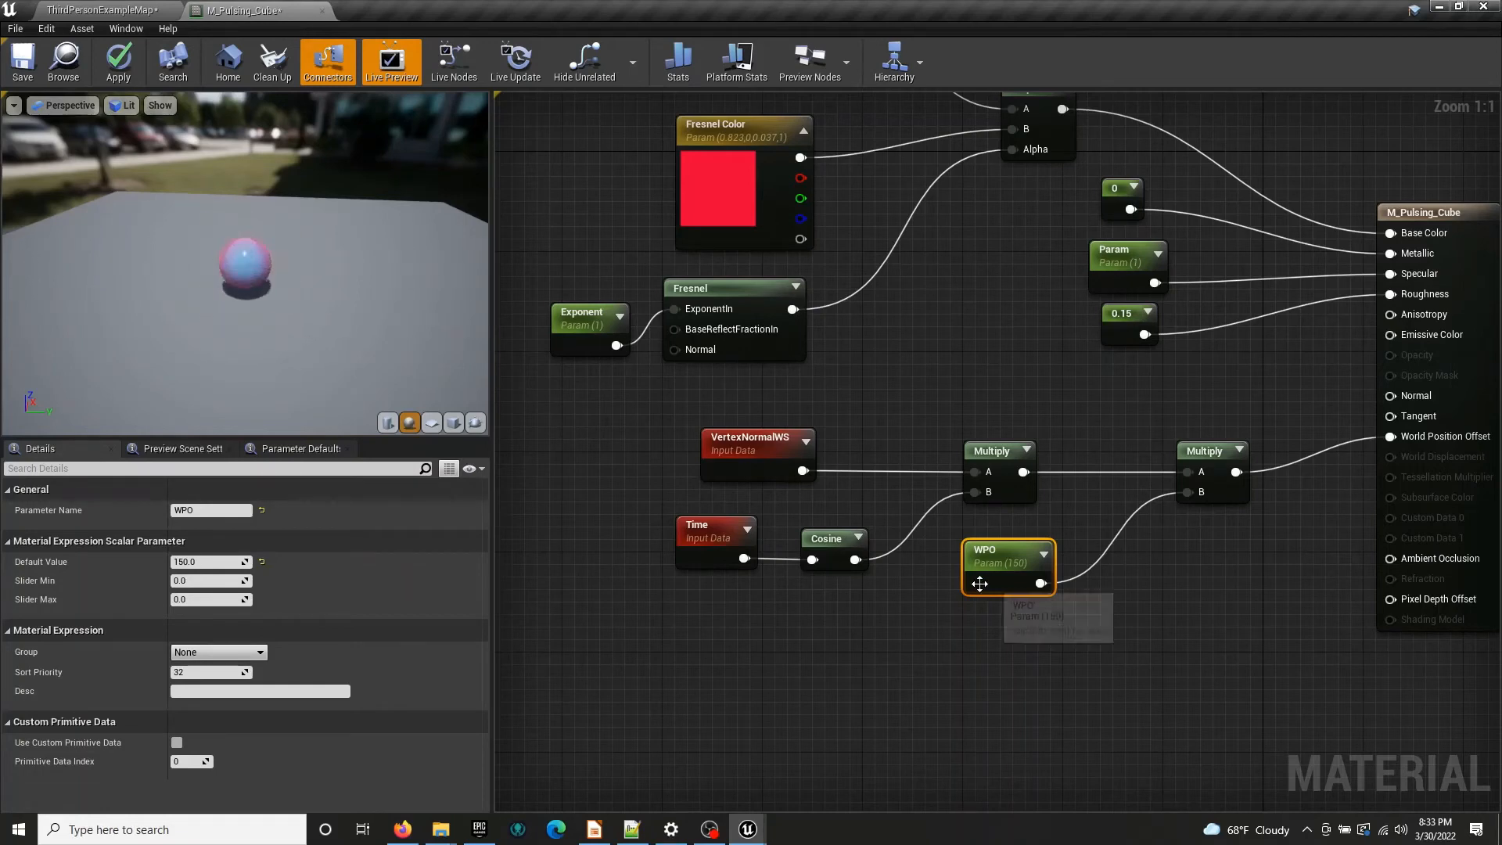
pyautogui.click(214, 560)
pyautogui.write('10')
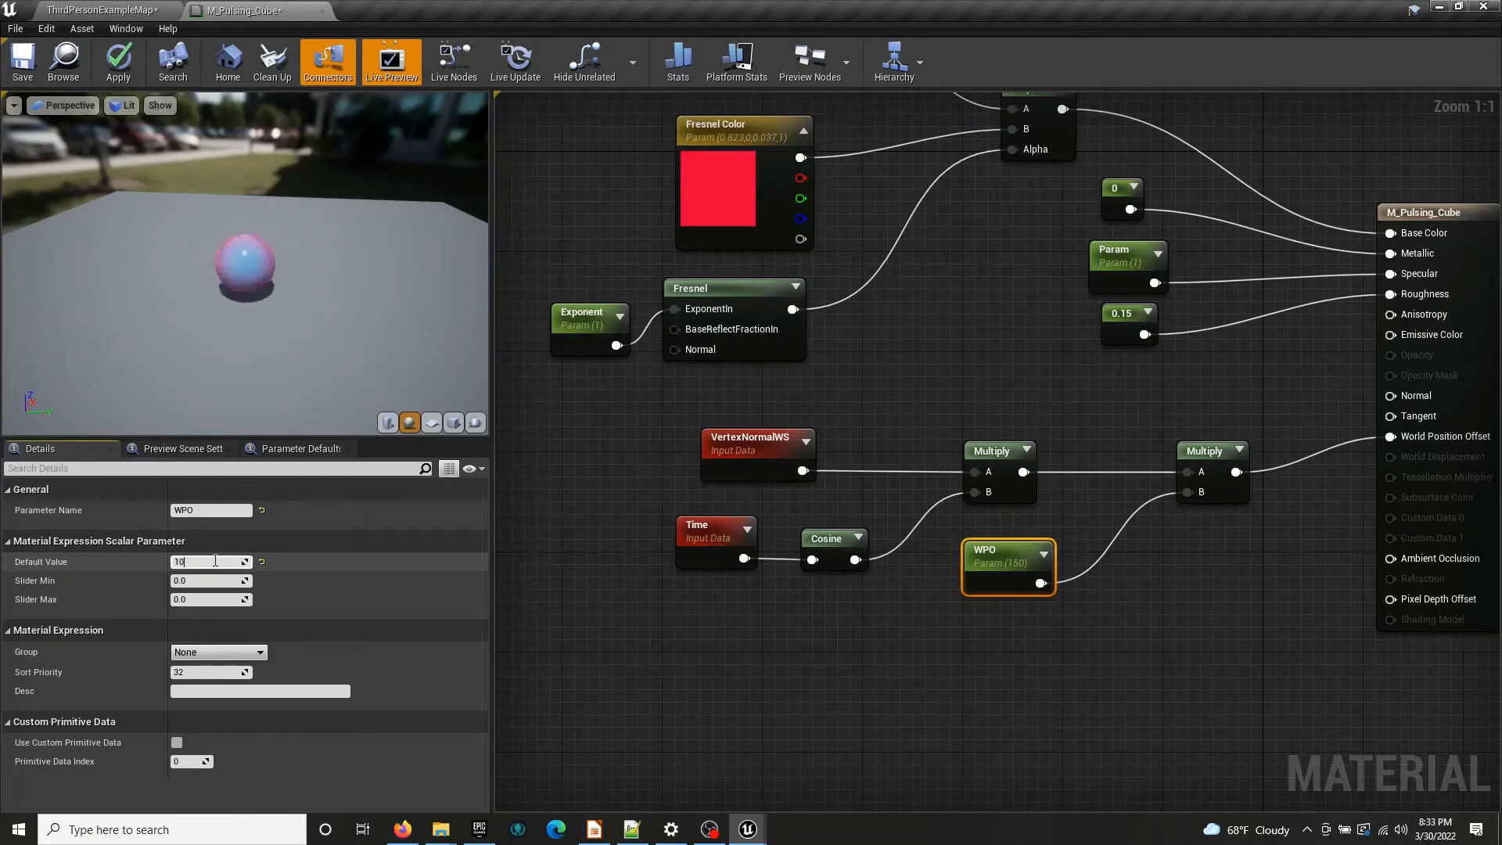
pyautogui.write('0')
pyautogui.press('Return')
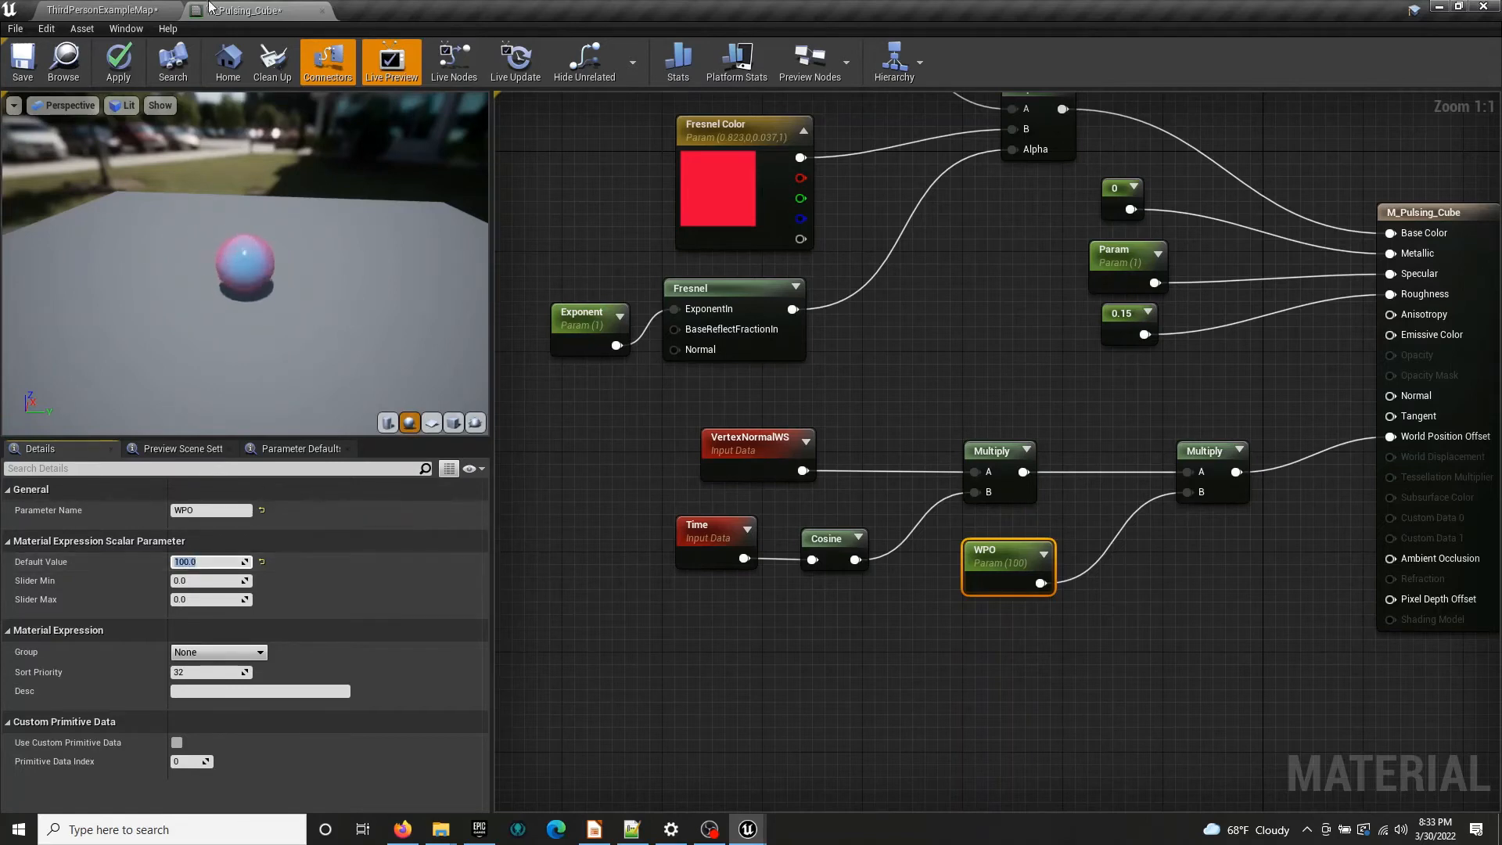
pyautogui.click(111, 66)
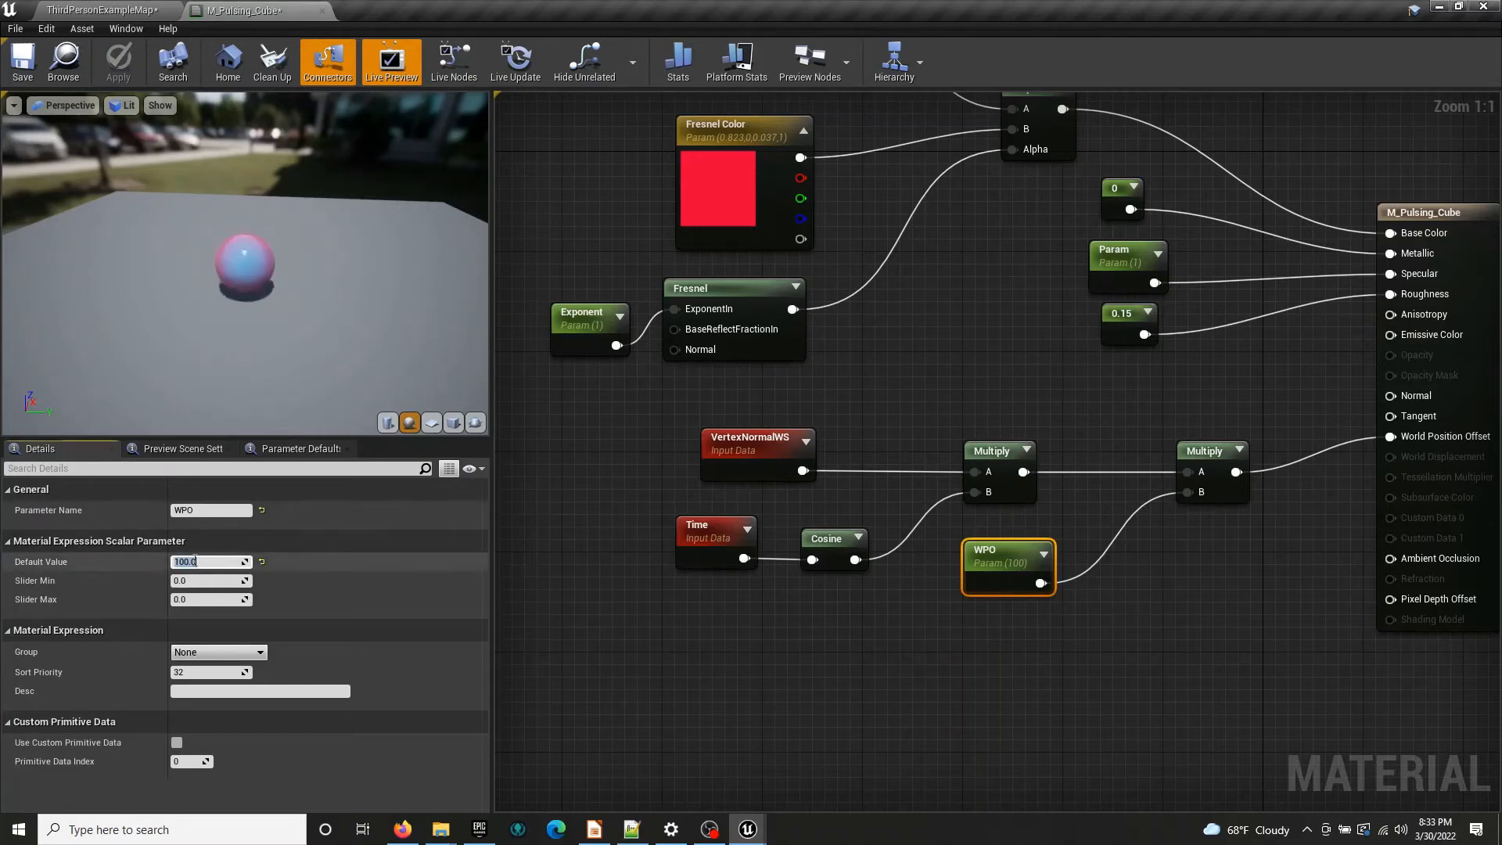
pyautogui.write('0')
pyautogui.press('Return')
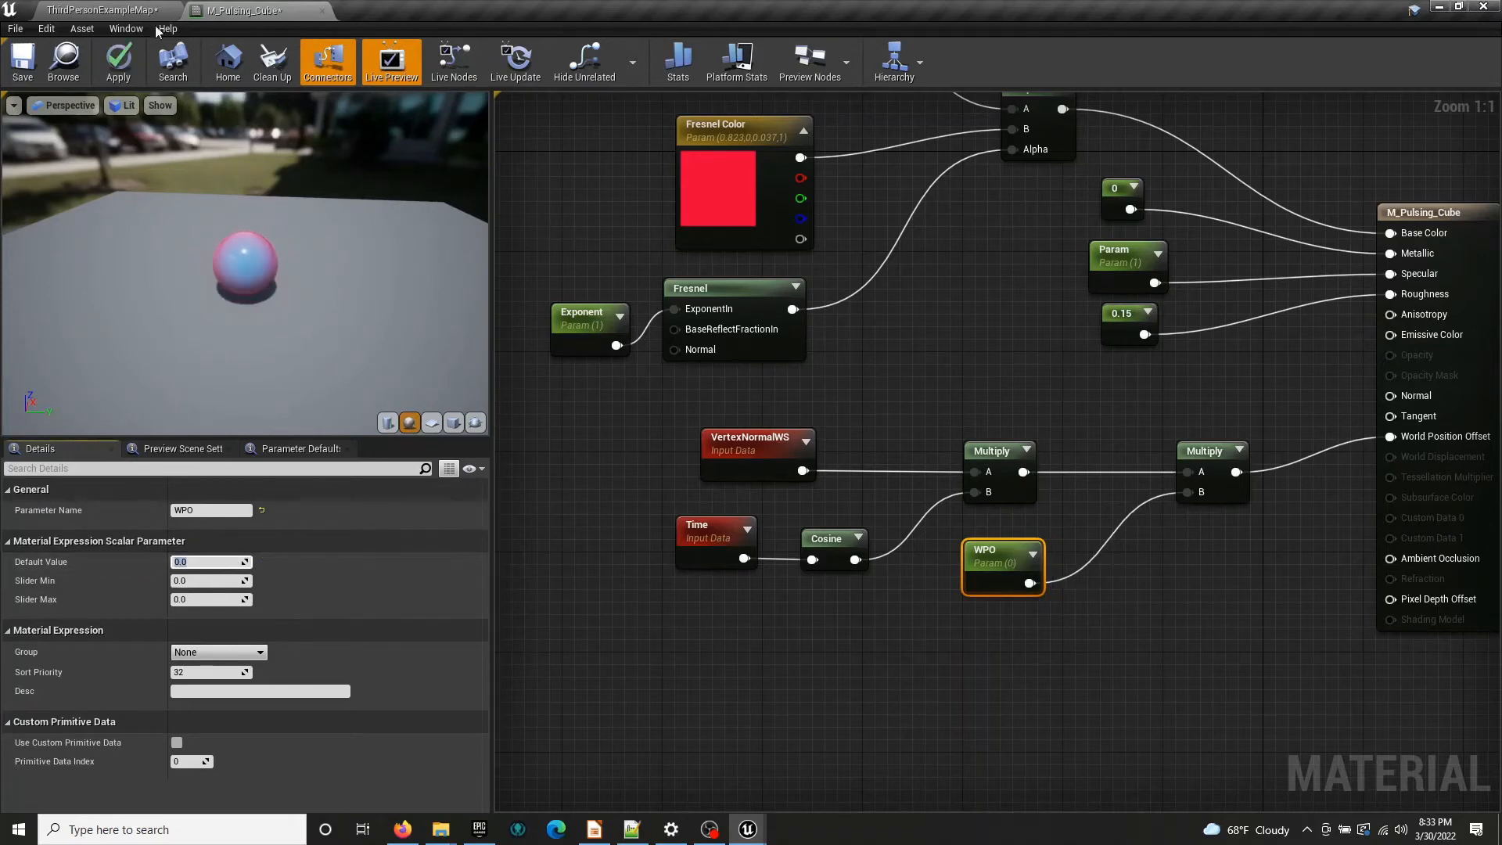
pyautogui.click(135, 73)
# Save the ThirdPersonExampleMap level and delete the CubeMesh actor from it
pyautogui.click(160, 9)
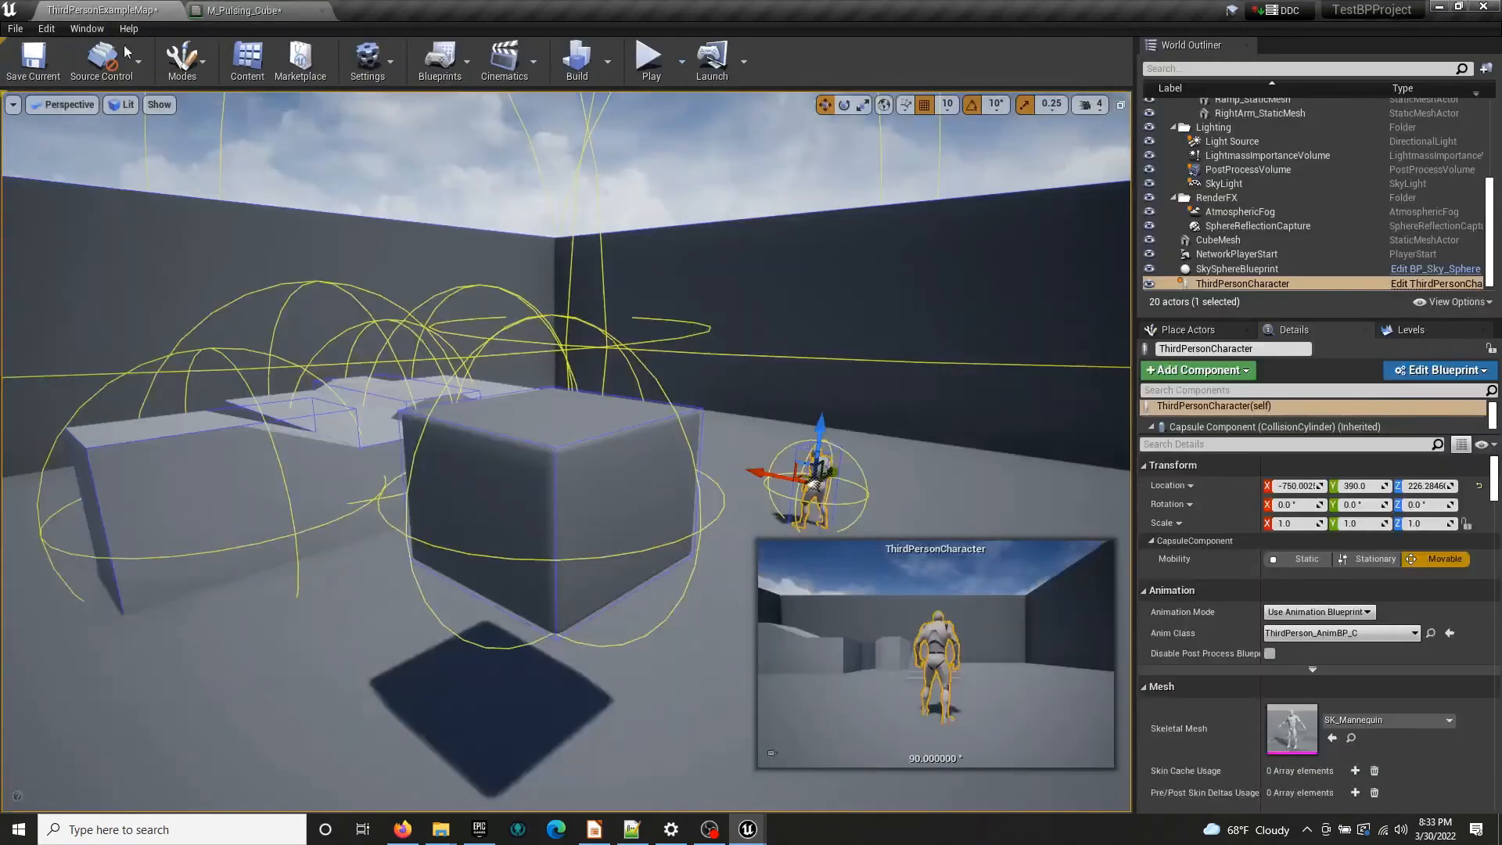
pyautogui.click(60, 63)
pyautogui.click(247, 61)
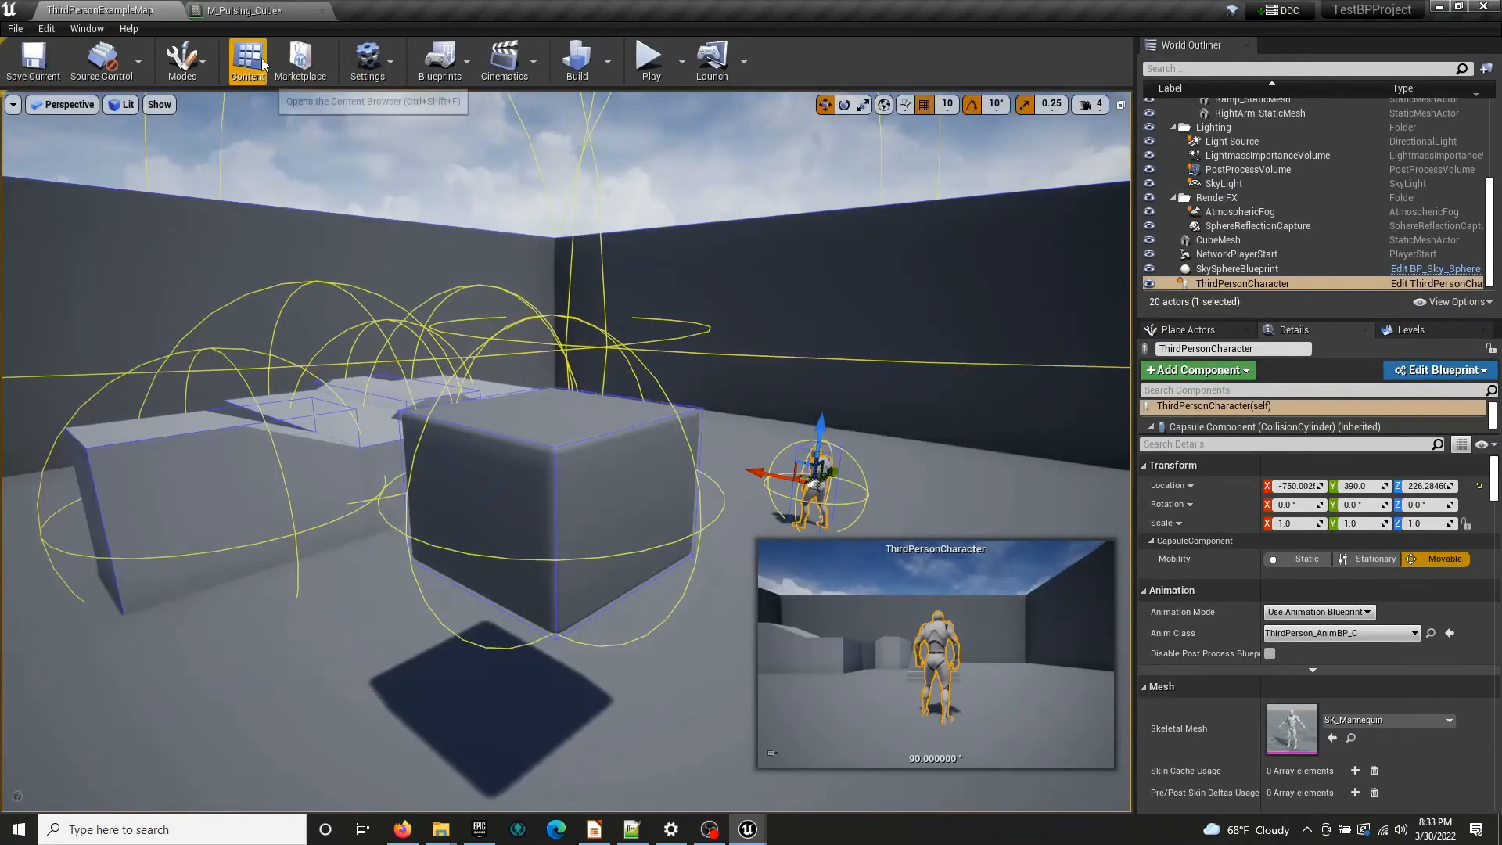
pyautogui.click(465, 448)
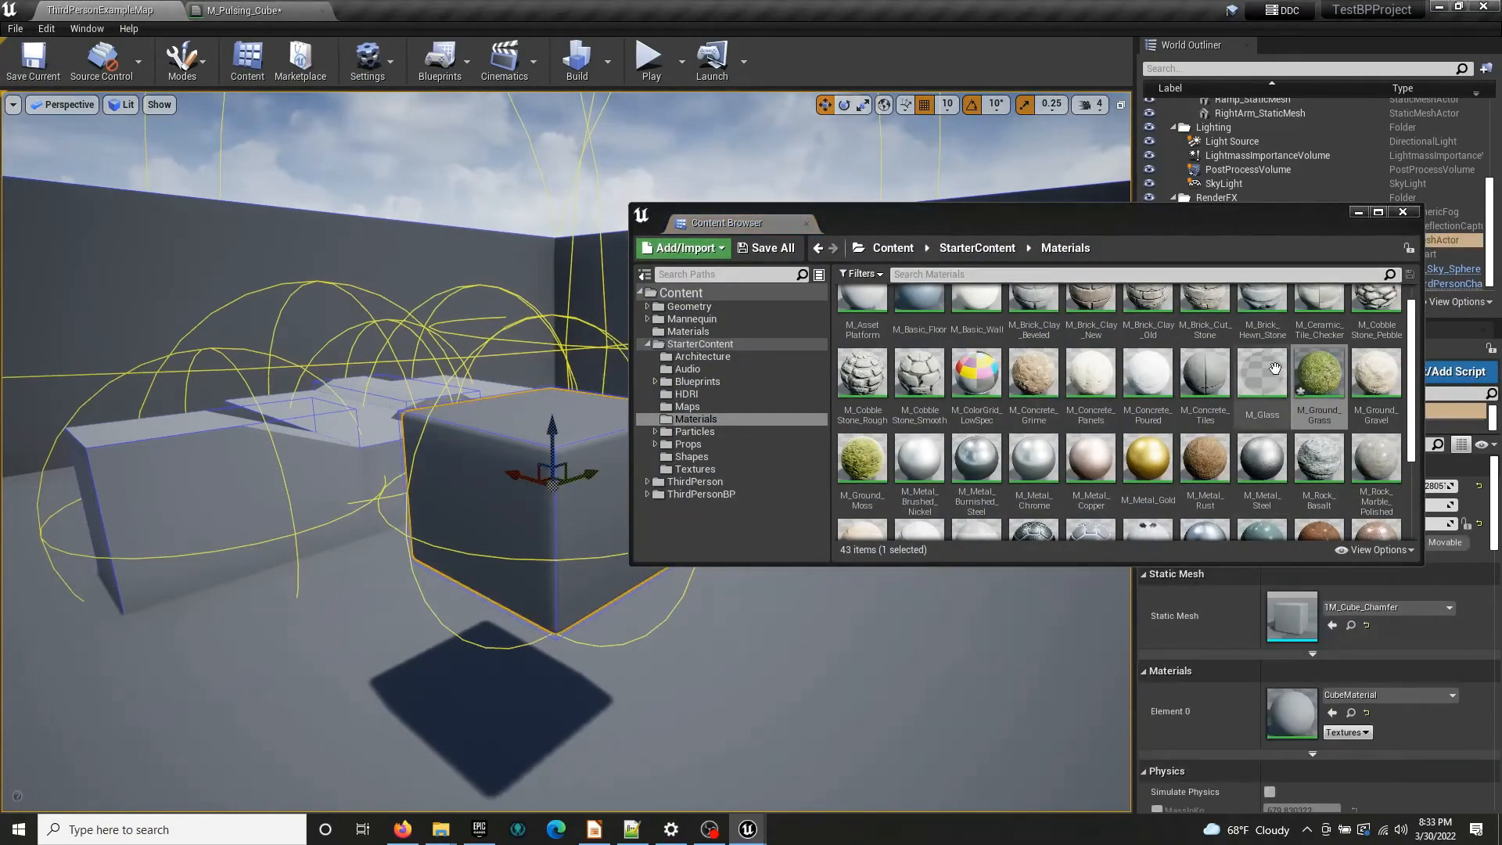
pyautogui.moveTo(1235, 217); pyautogui.dragTo(835, 265)
pyautogui.click(267, 10)
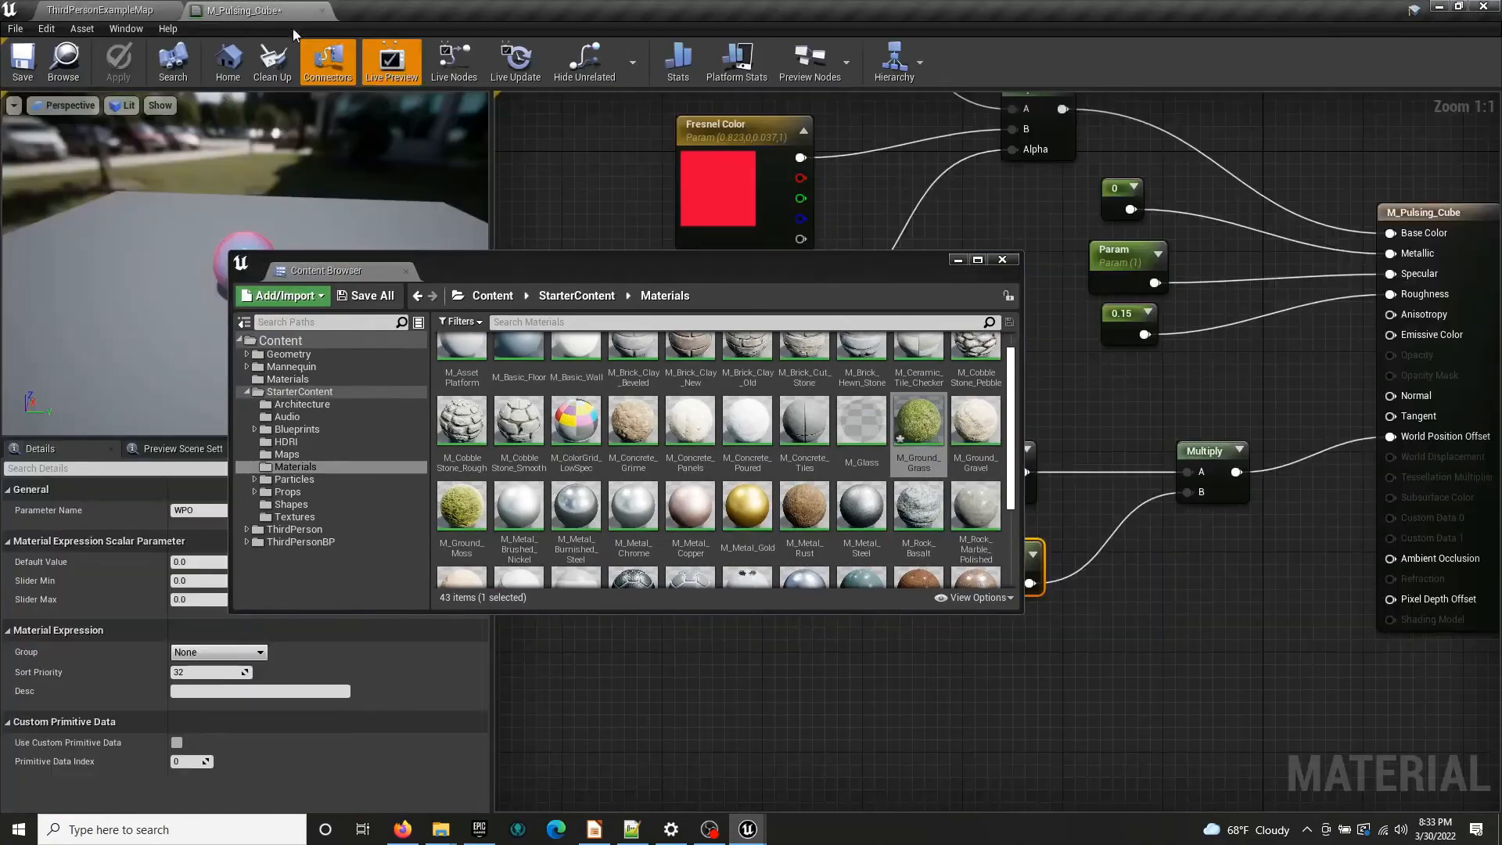
pyautogui.click(962, 259)
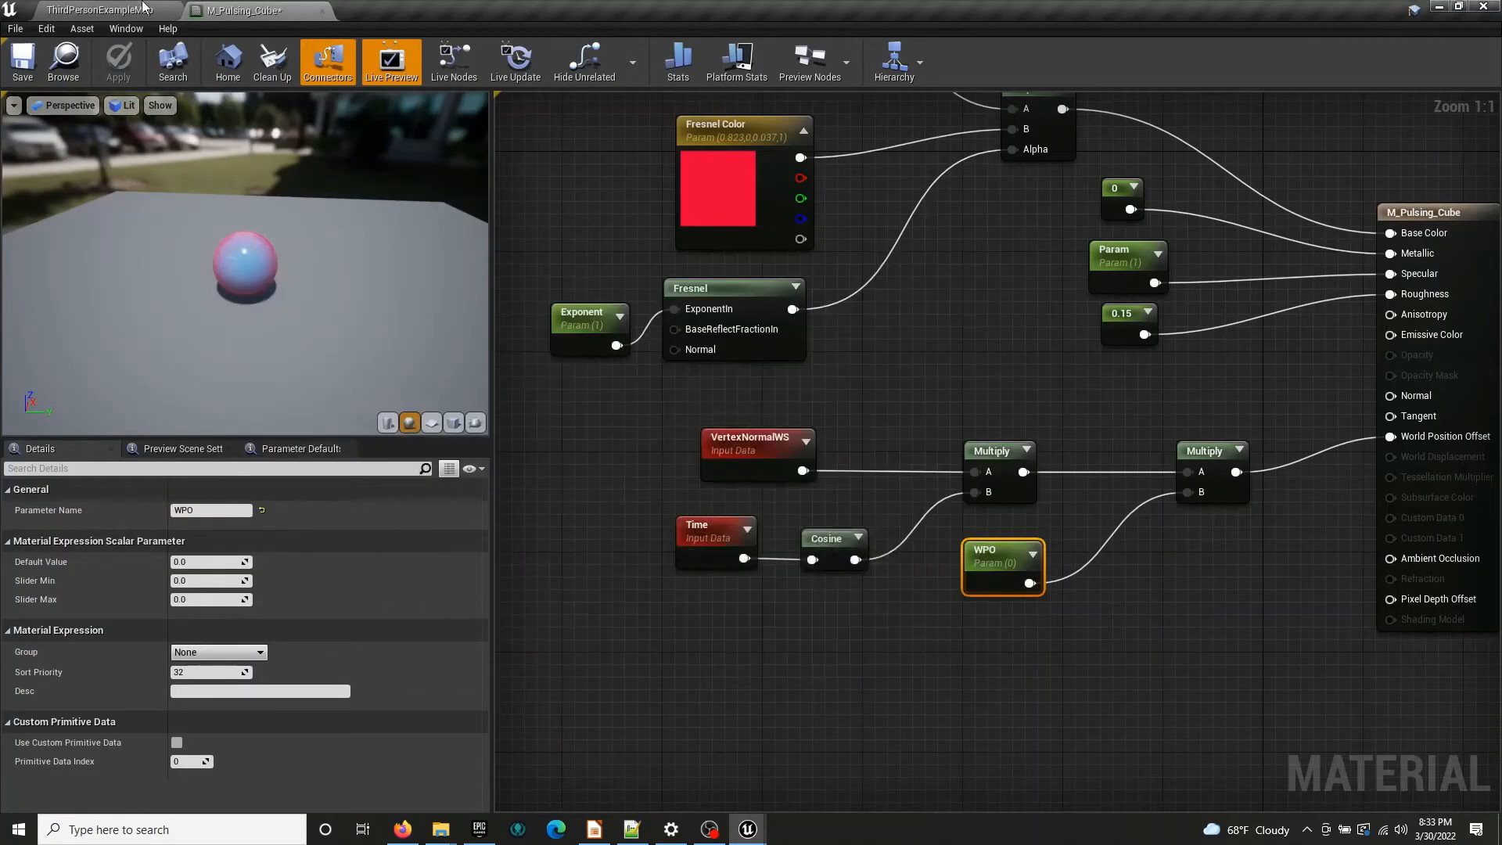
pyautogui.click(76, 13)
pyautogui.moveTo(618, 541); pyautogui.dragTo(589, 406, button='right')
pyautogui.press('Delete')
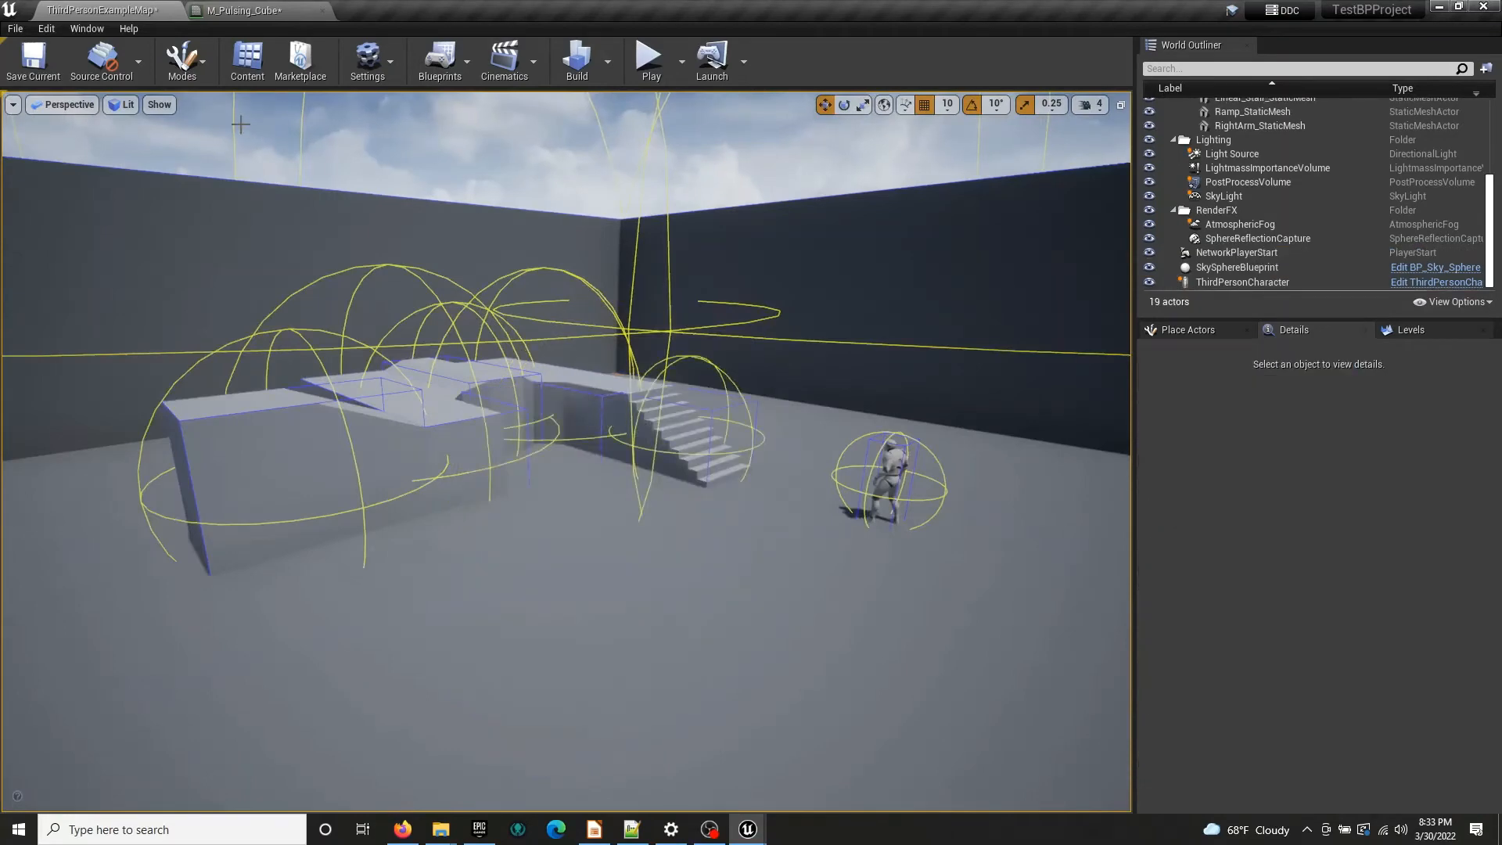
# Turn off the advanced Bounds show flag in the level viewport
pyautogui.click(159, 104)
pyautogui.moveTo(224, 560)
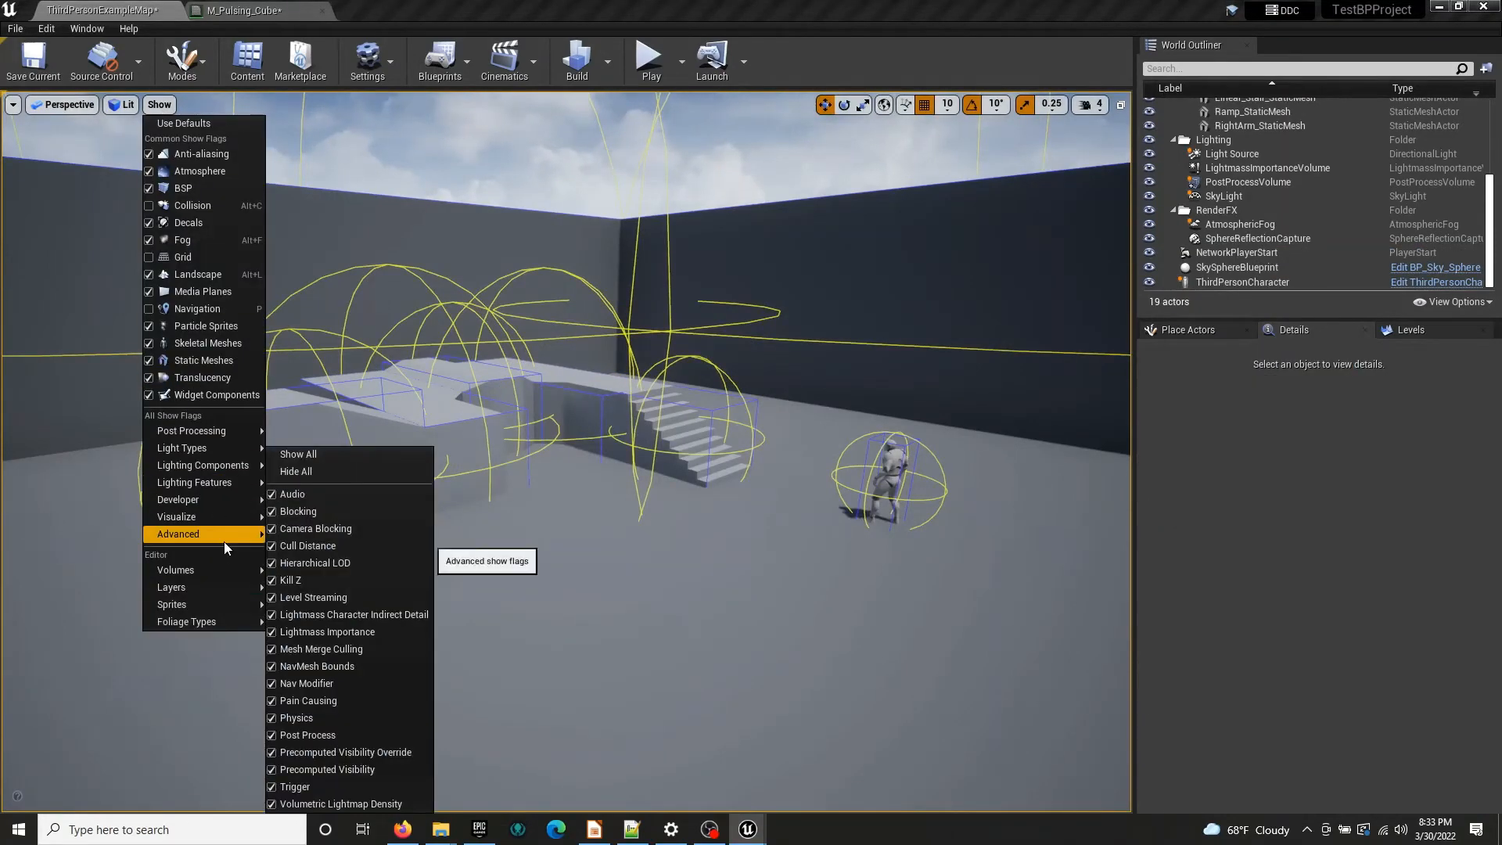
pyautogui.click(356, 205)
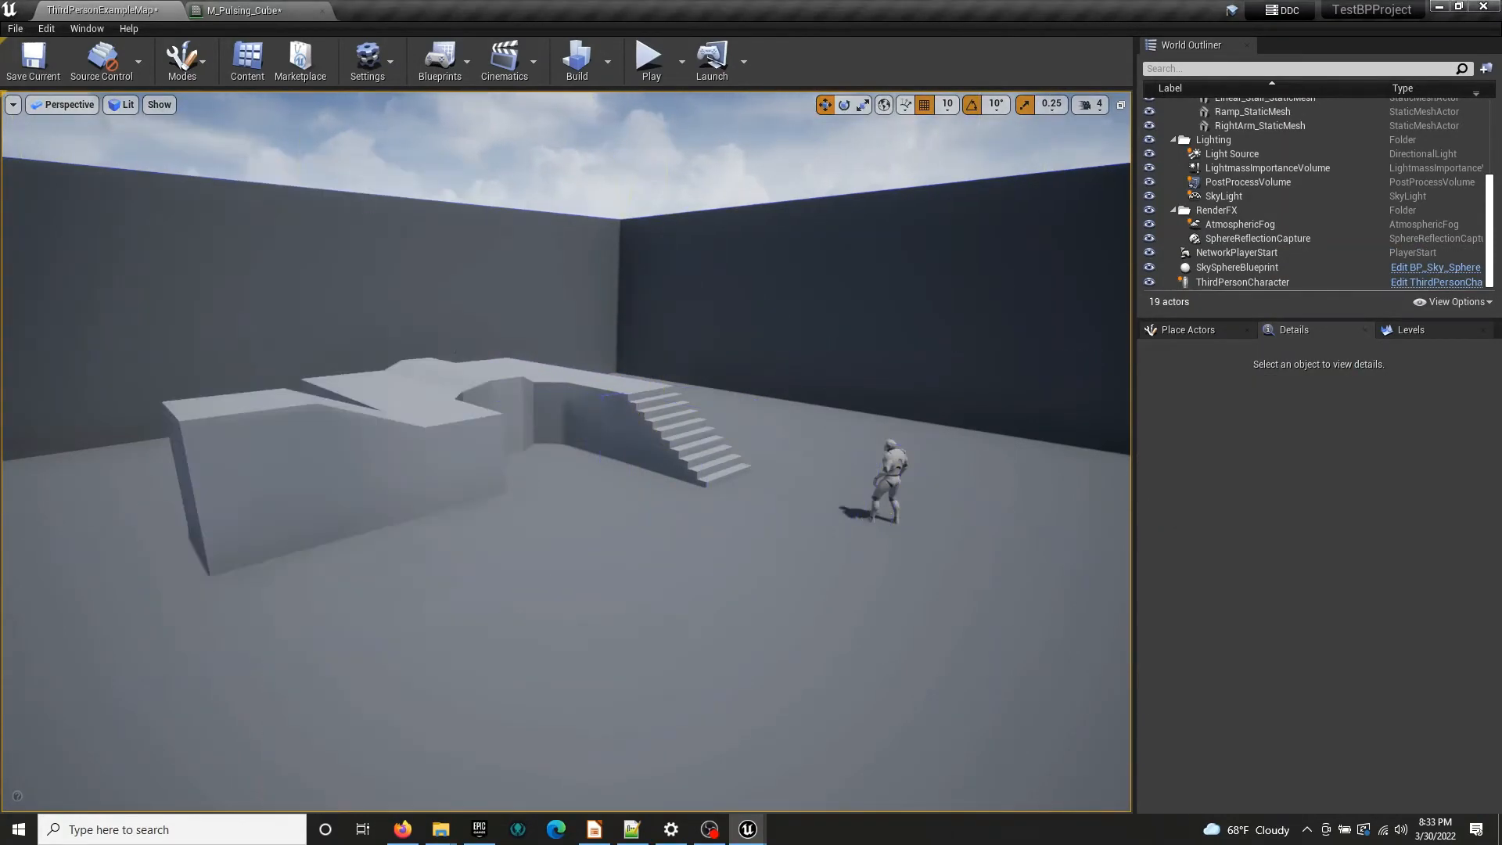
pyautogui.moveTo(90, 201)
pyautogui.mouseDown(button='right')
pyautogui.moveTo(20, 201)
pyautogui.moveTo(90, 201)
pyautogui.mouseUp(button='right')
# Bring up the Content Browser and go to the Blueprints folder inside StarterContent
pyautogui.click(254, 67)
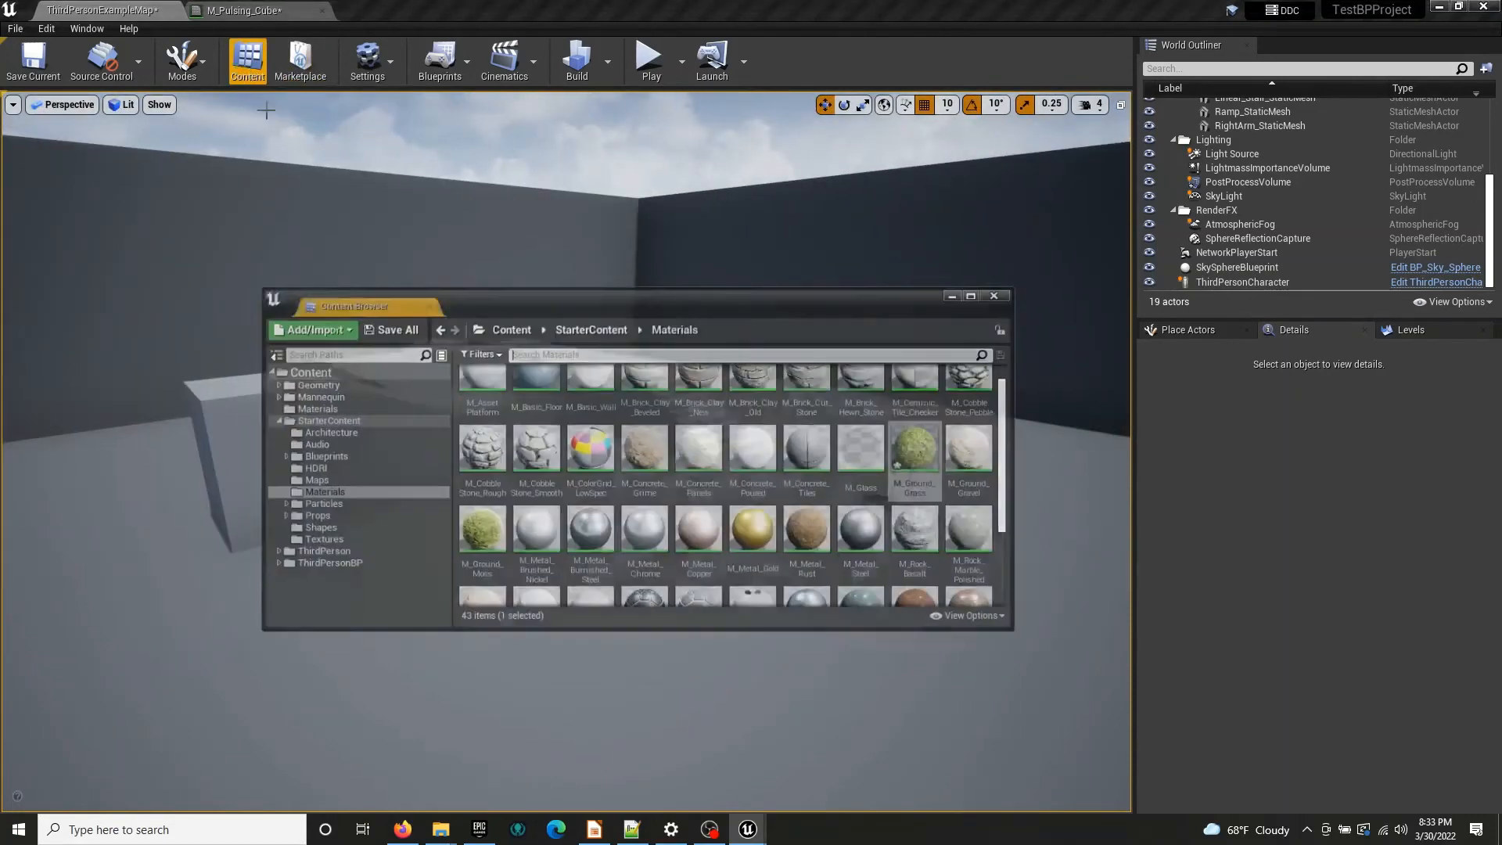
pyautogui.moveTo(498, 275); pyautogui.dragTo(439, 308)
pyautogui.click(308, 350)
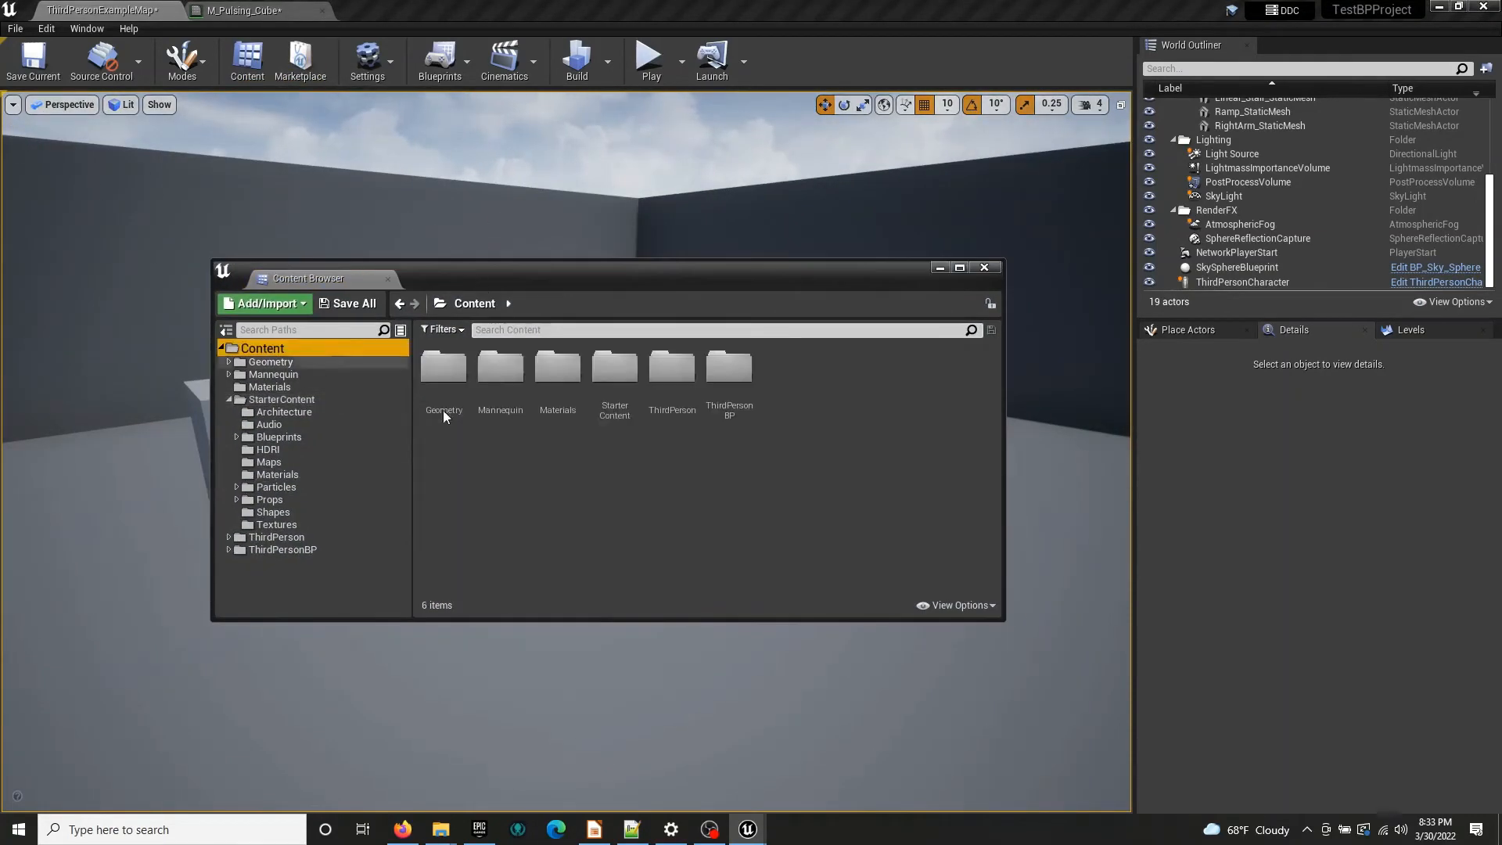
pyautogui.click(307, 436)
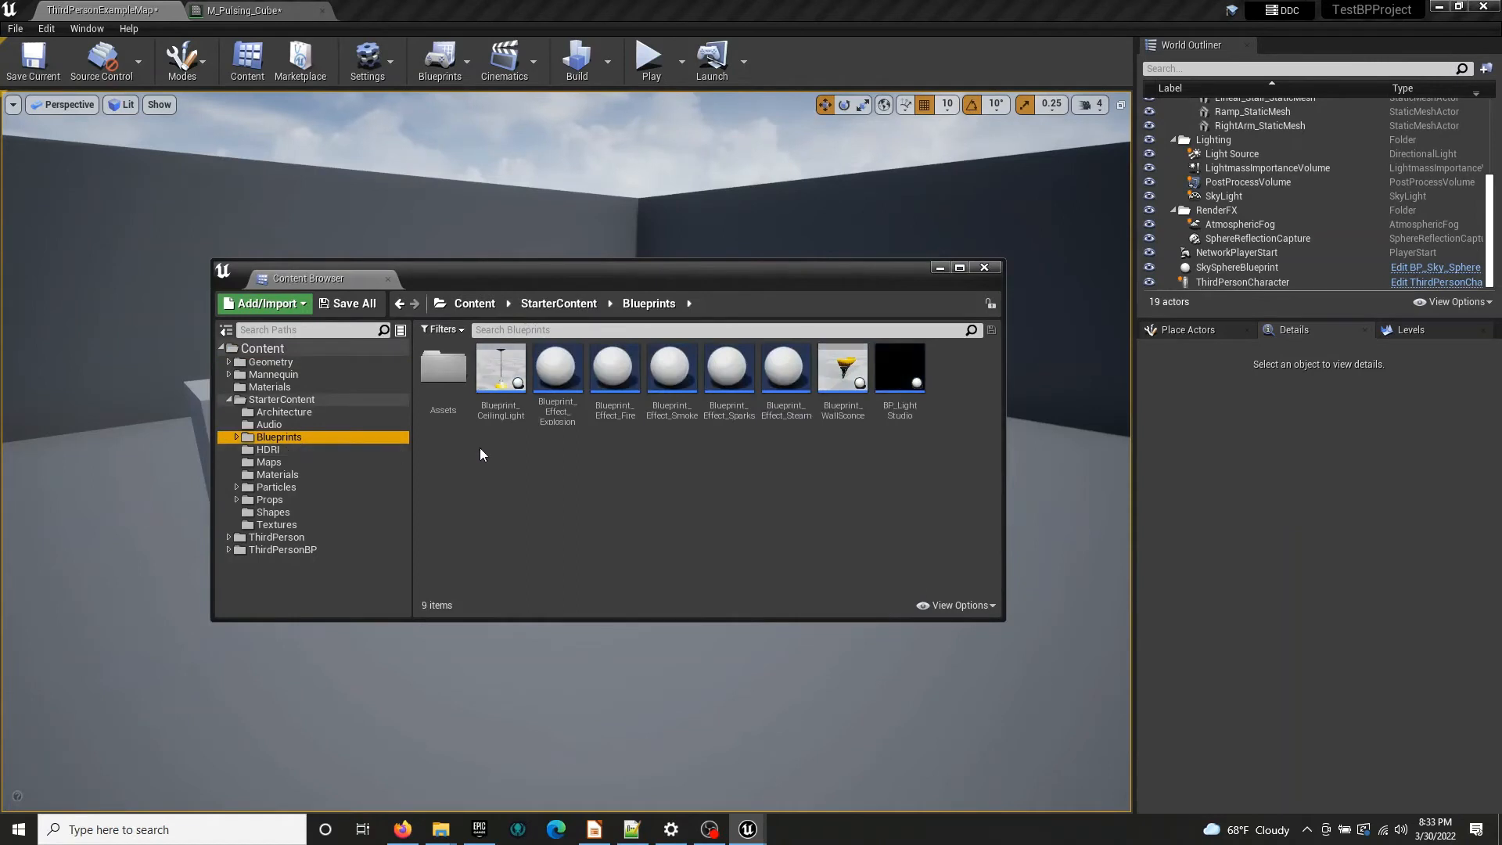
# Create a Blueprint Class with Actor as its parent in the Blueprints folder and name it BP_PulsingCube
pyautogui.rightClick(519, 462)
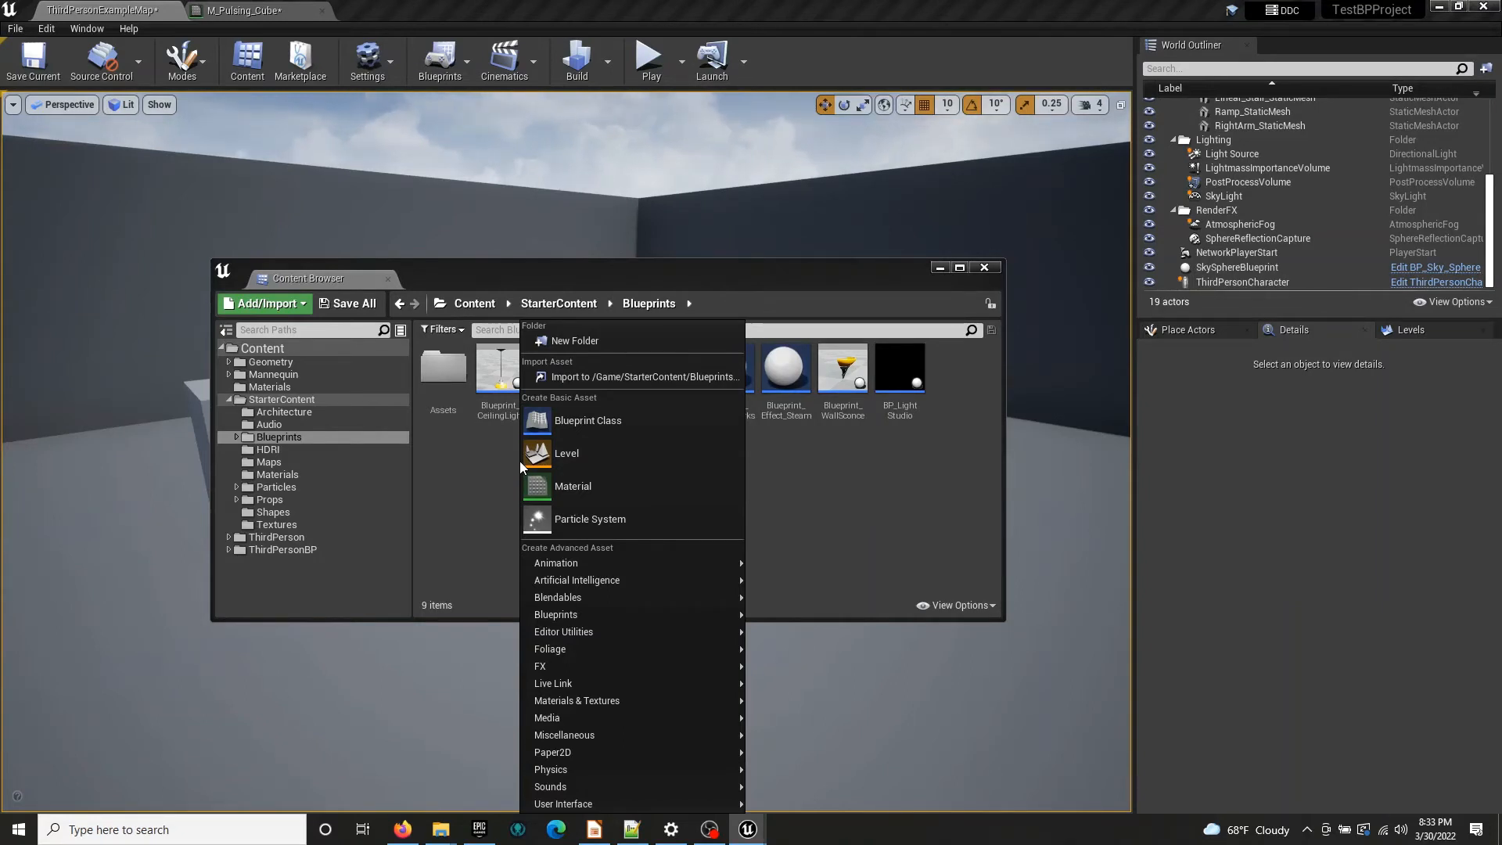
pyautogui.click(614, 422)
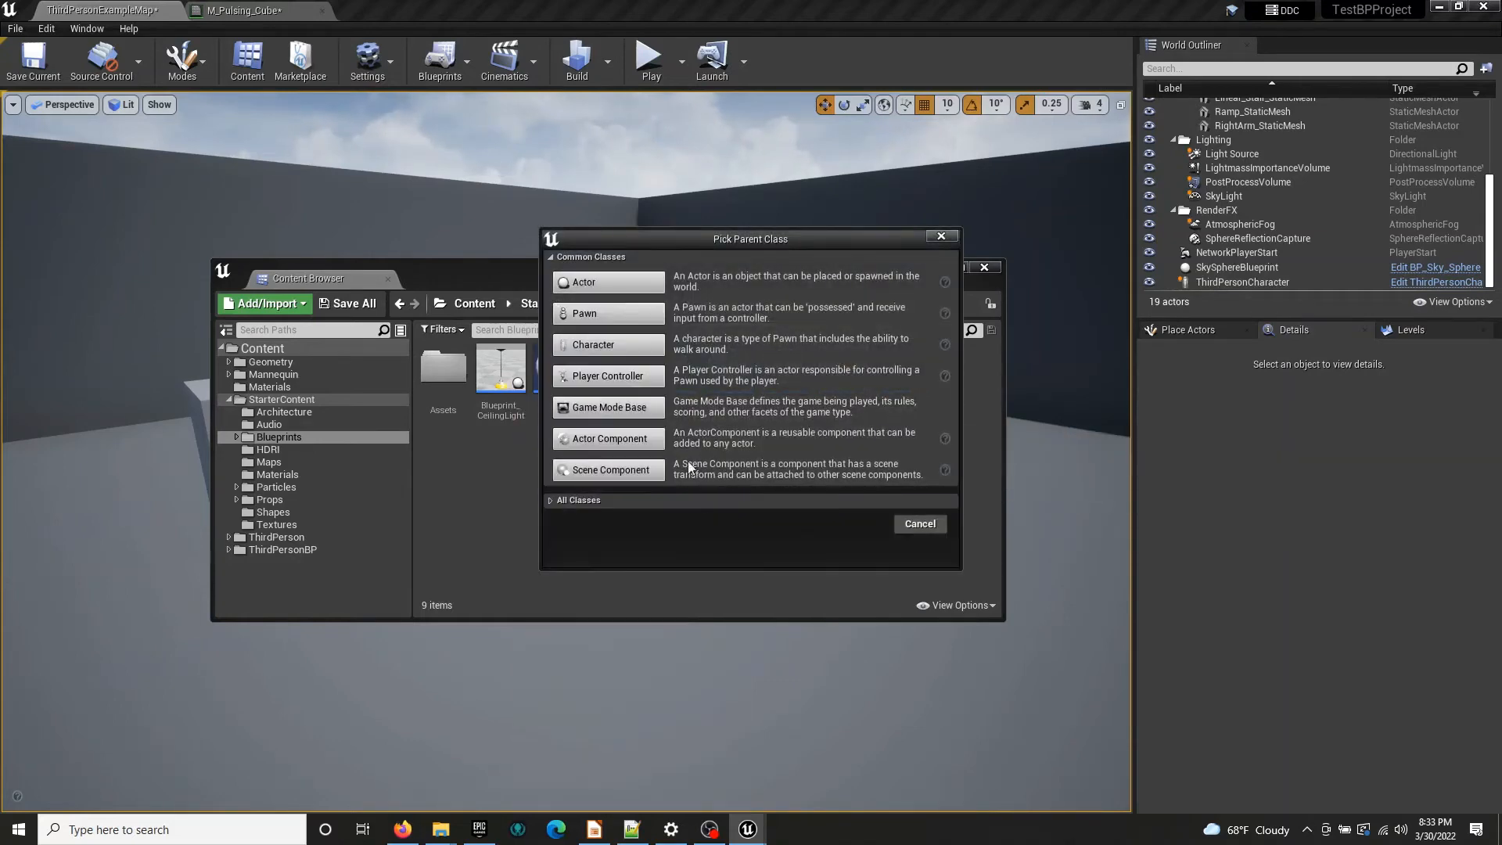
pyautogui.click(594, 280)
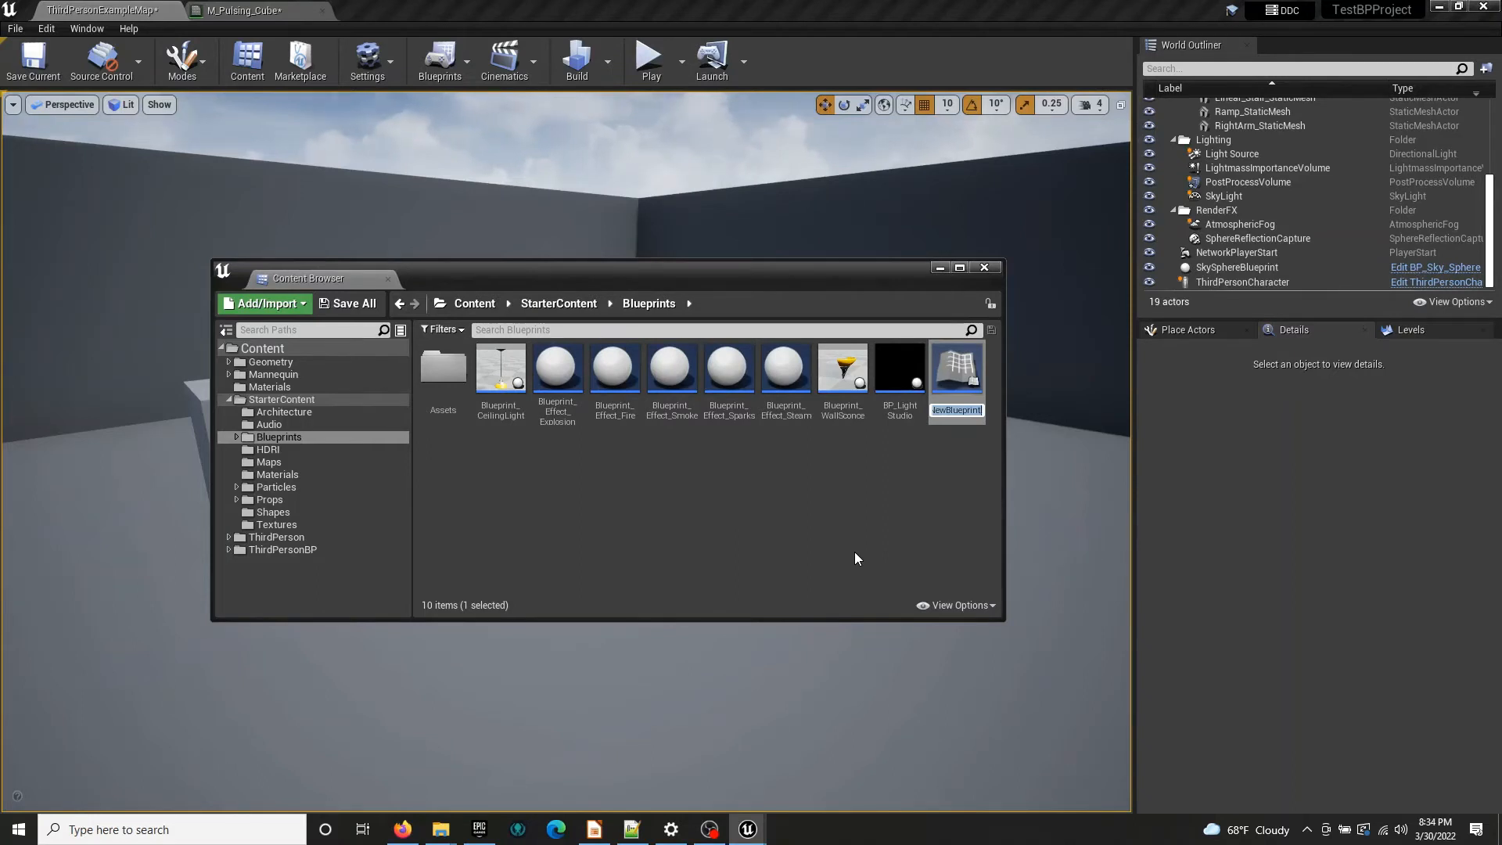
pyautogui.write('BP_')
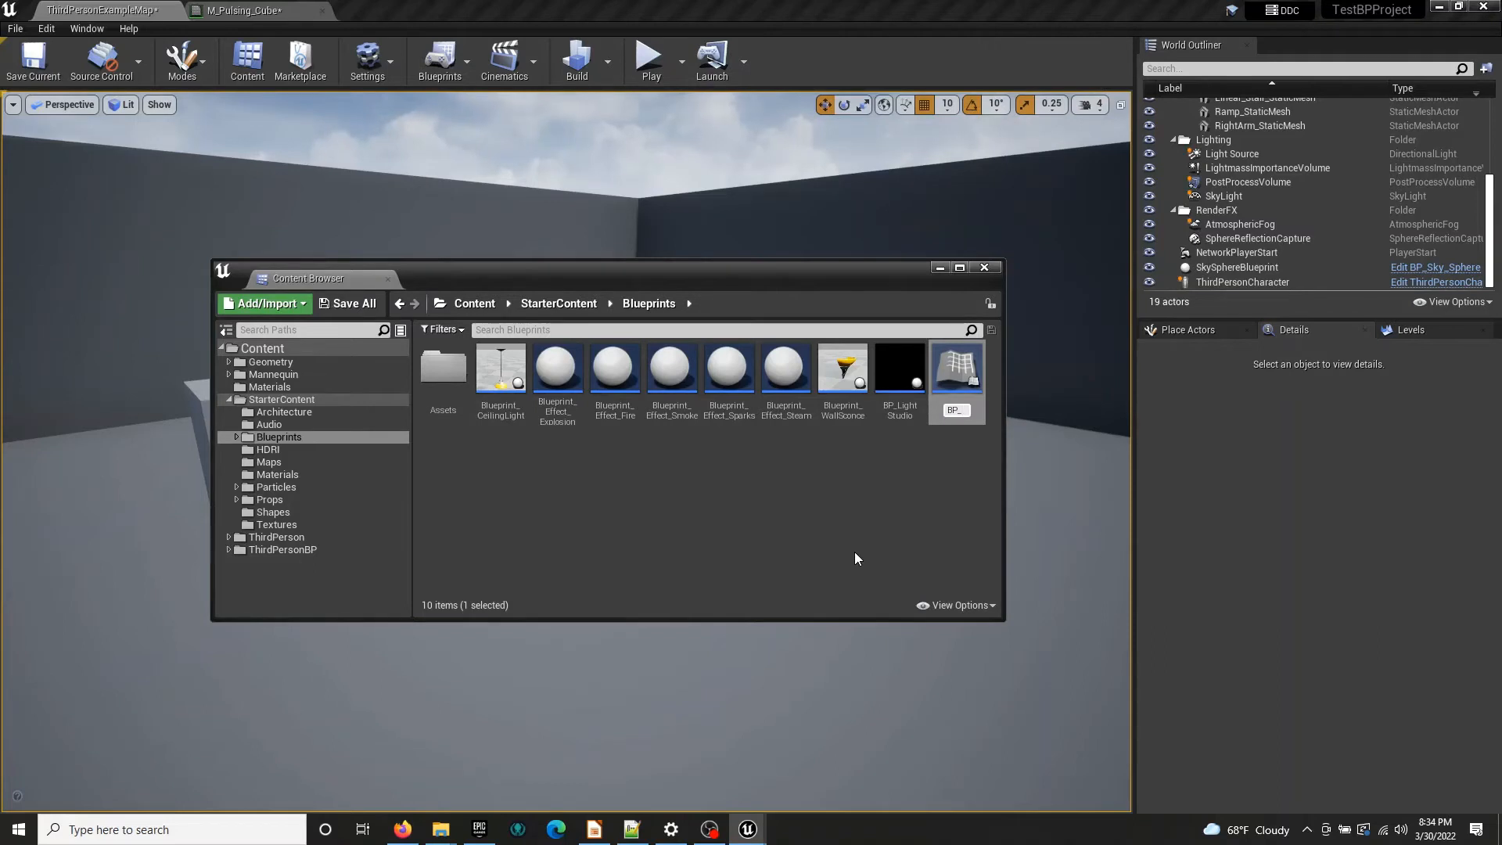
pyautogui.write('Pul')
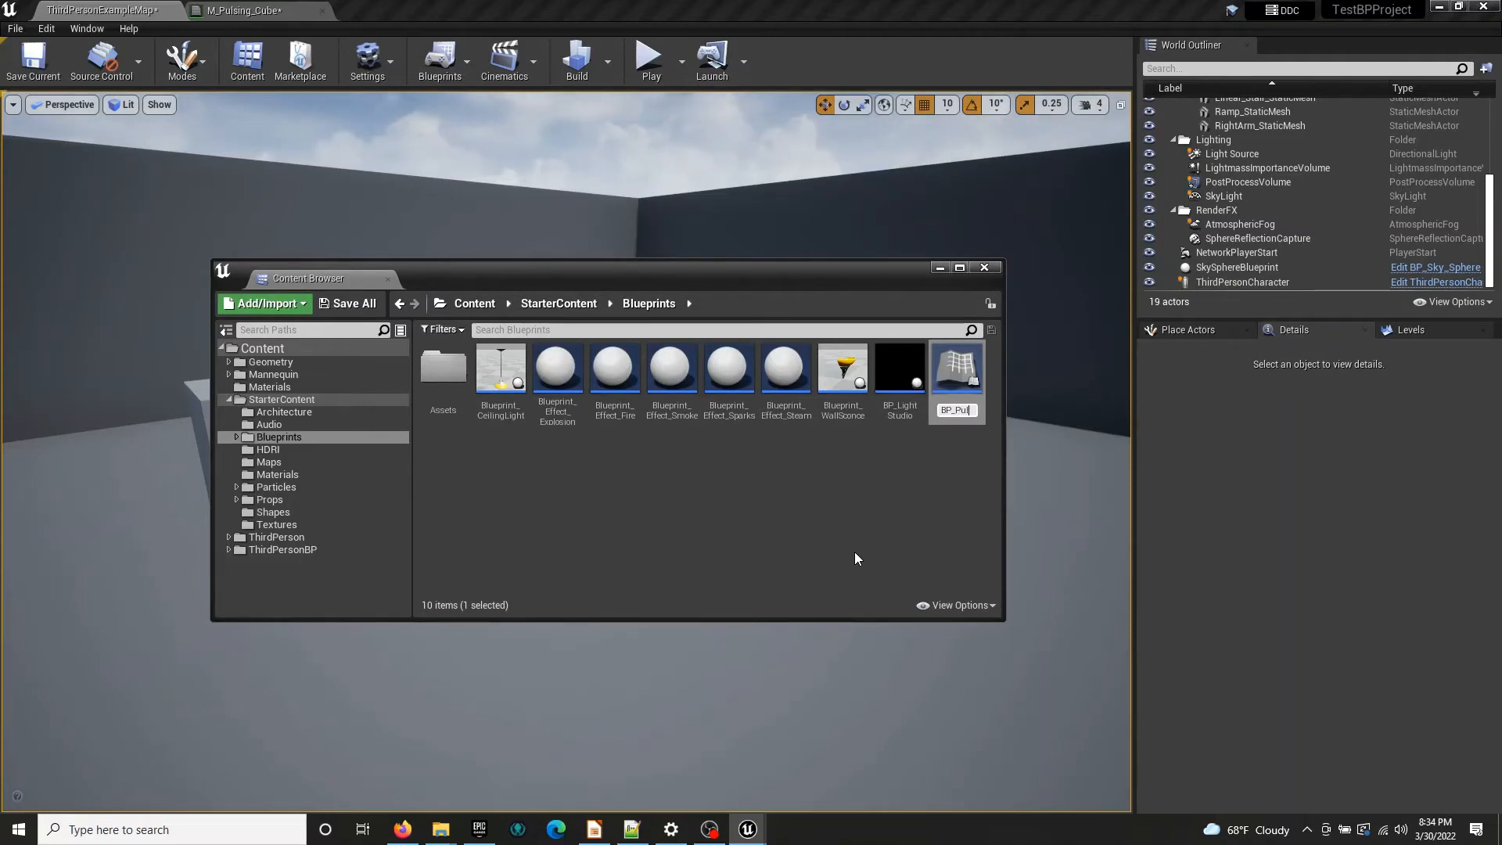
pyautogui.write('singCube')
pyautogui.press('Return')
# Open BP_PulsingCube for editing and resize the Details and Components areas so their labels have more room
pyautogui.doubleClick(962, 383)
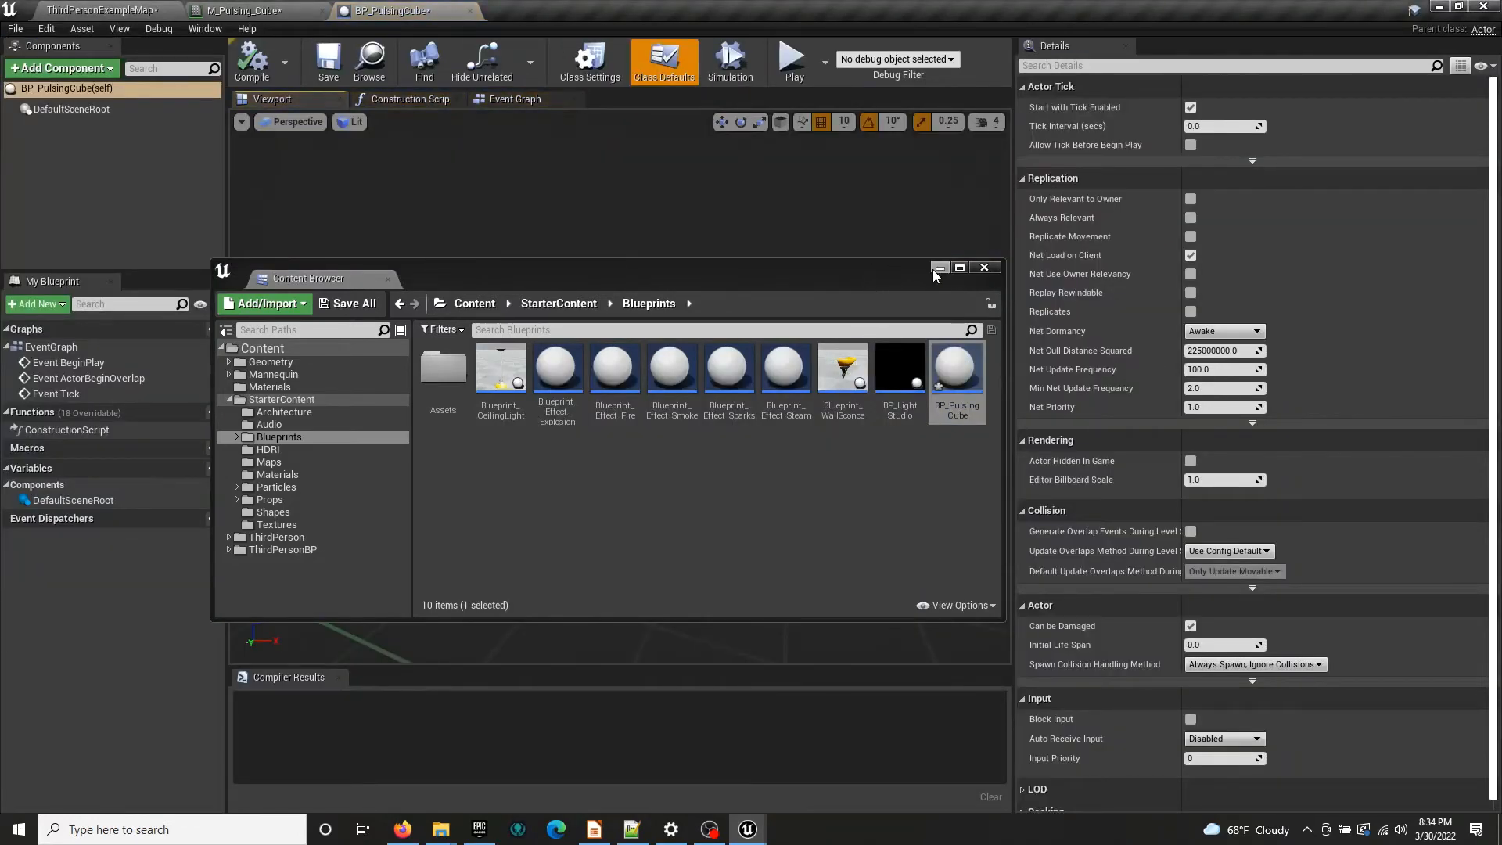
pyautogui.click(939, 269)
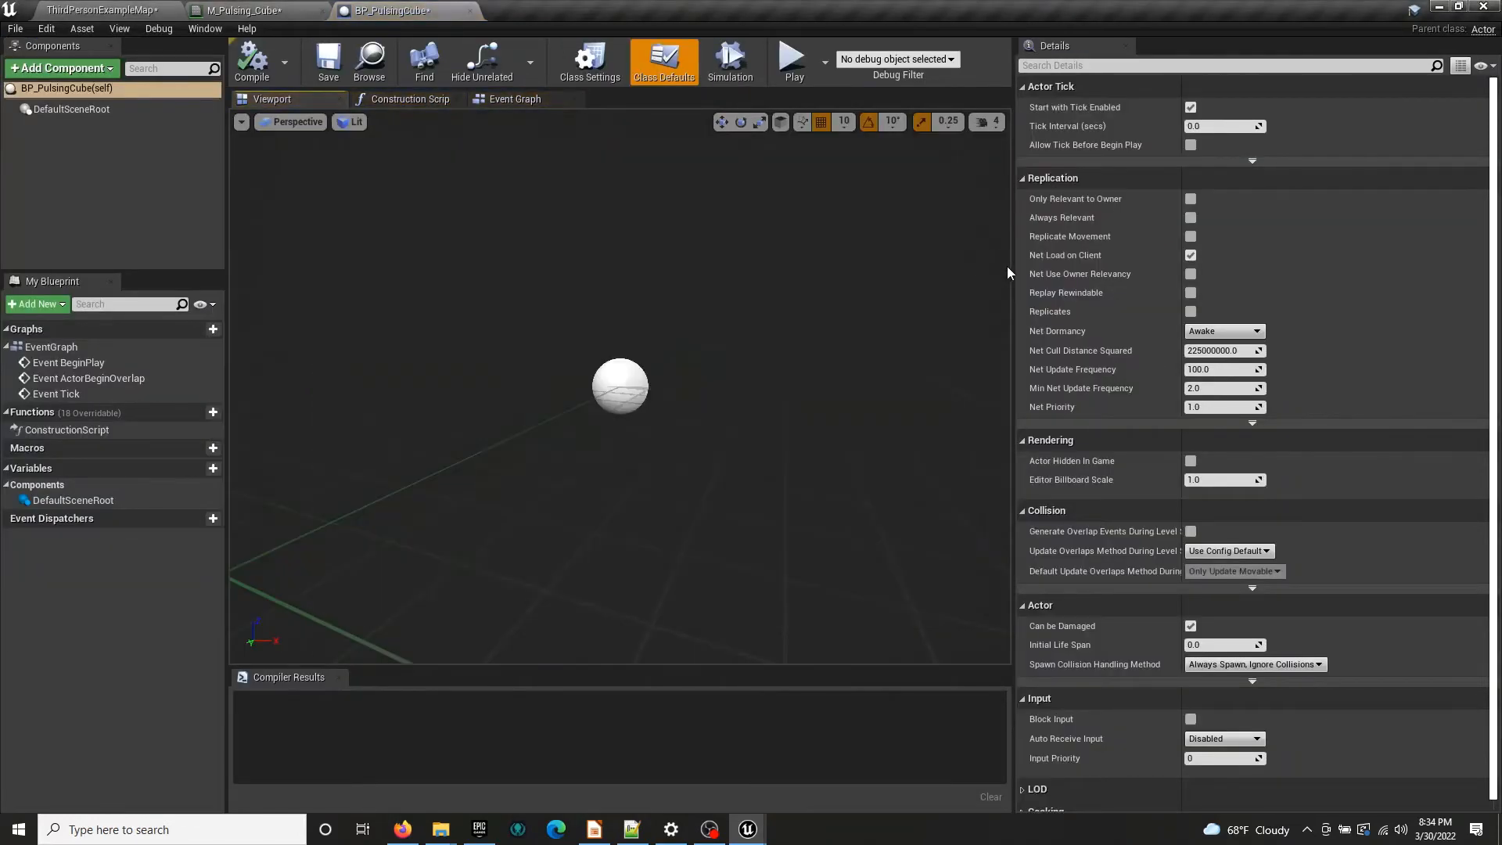
pyautogui.moveTo(1013, 271); pyautogui.dragTo(1098, 270)
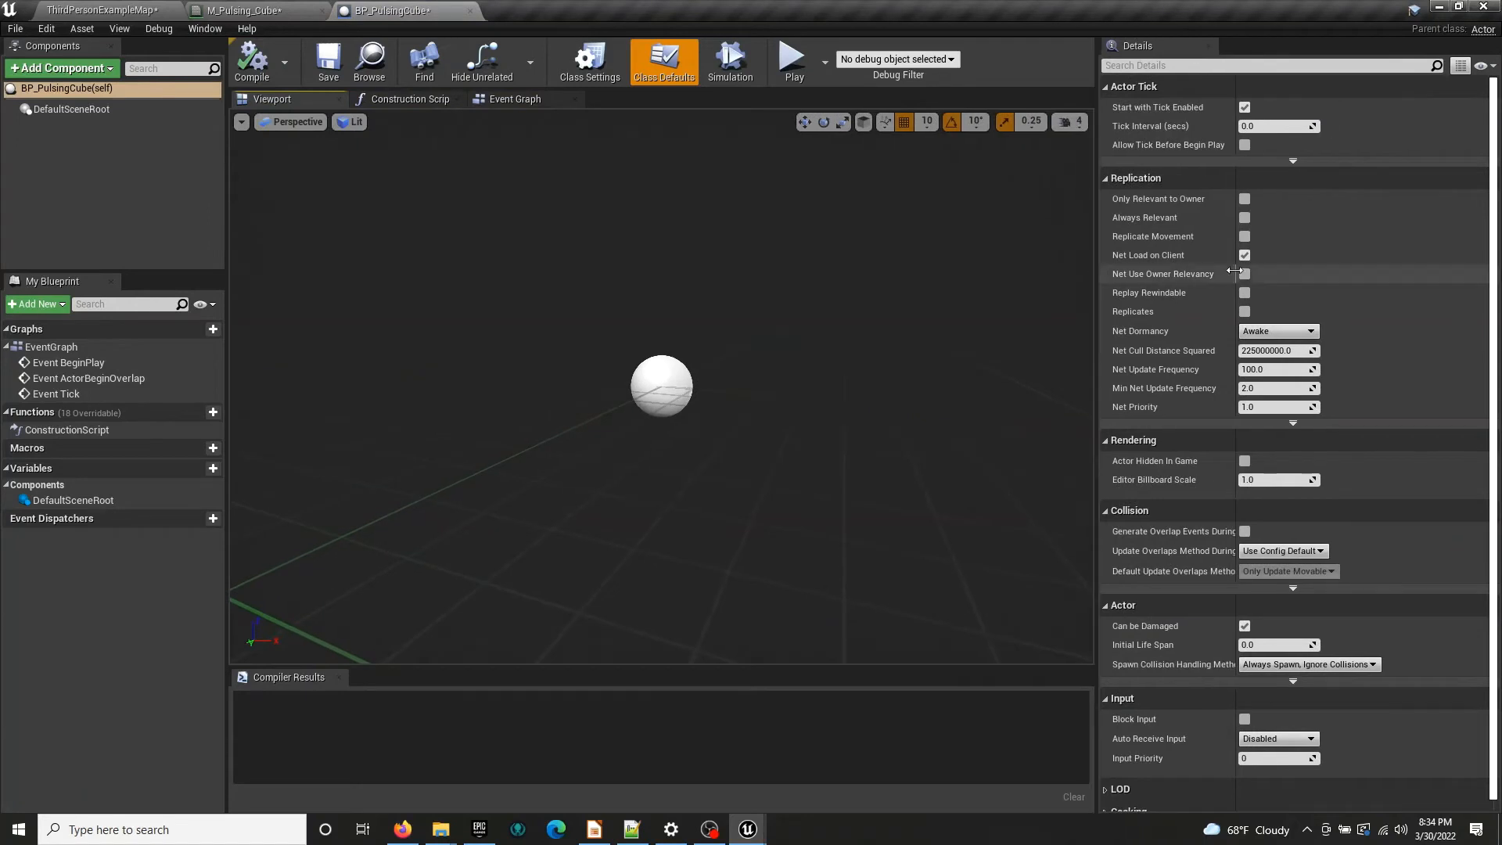
pyautogui.moveTo(1234, 271); pyautogui.dragTo(1278, 273)
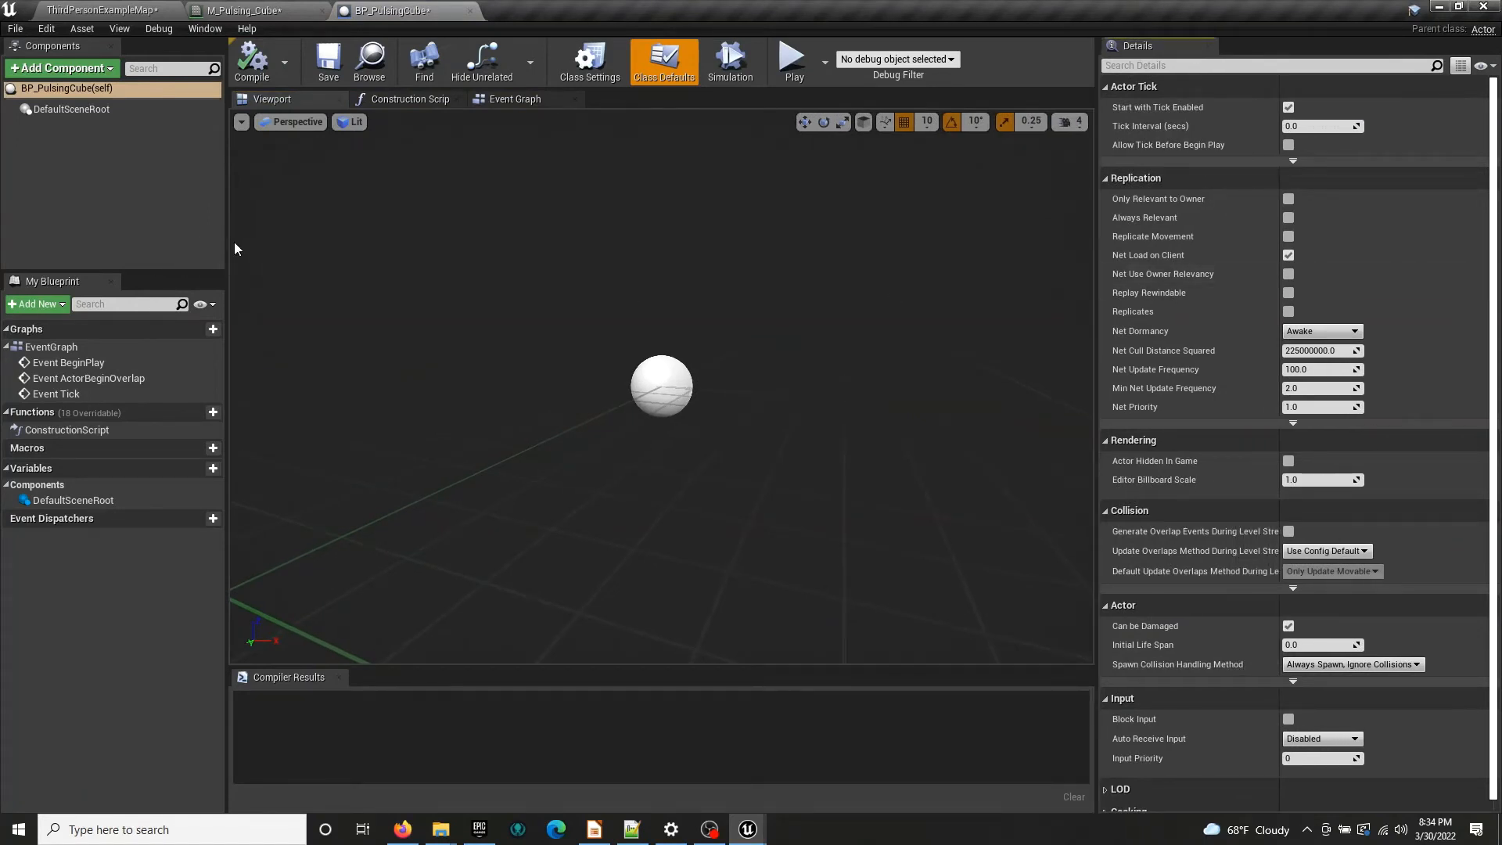
pyautogui.moveTo(229, 242); pyautogui.dragTo(287, 242)
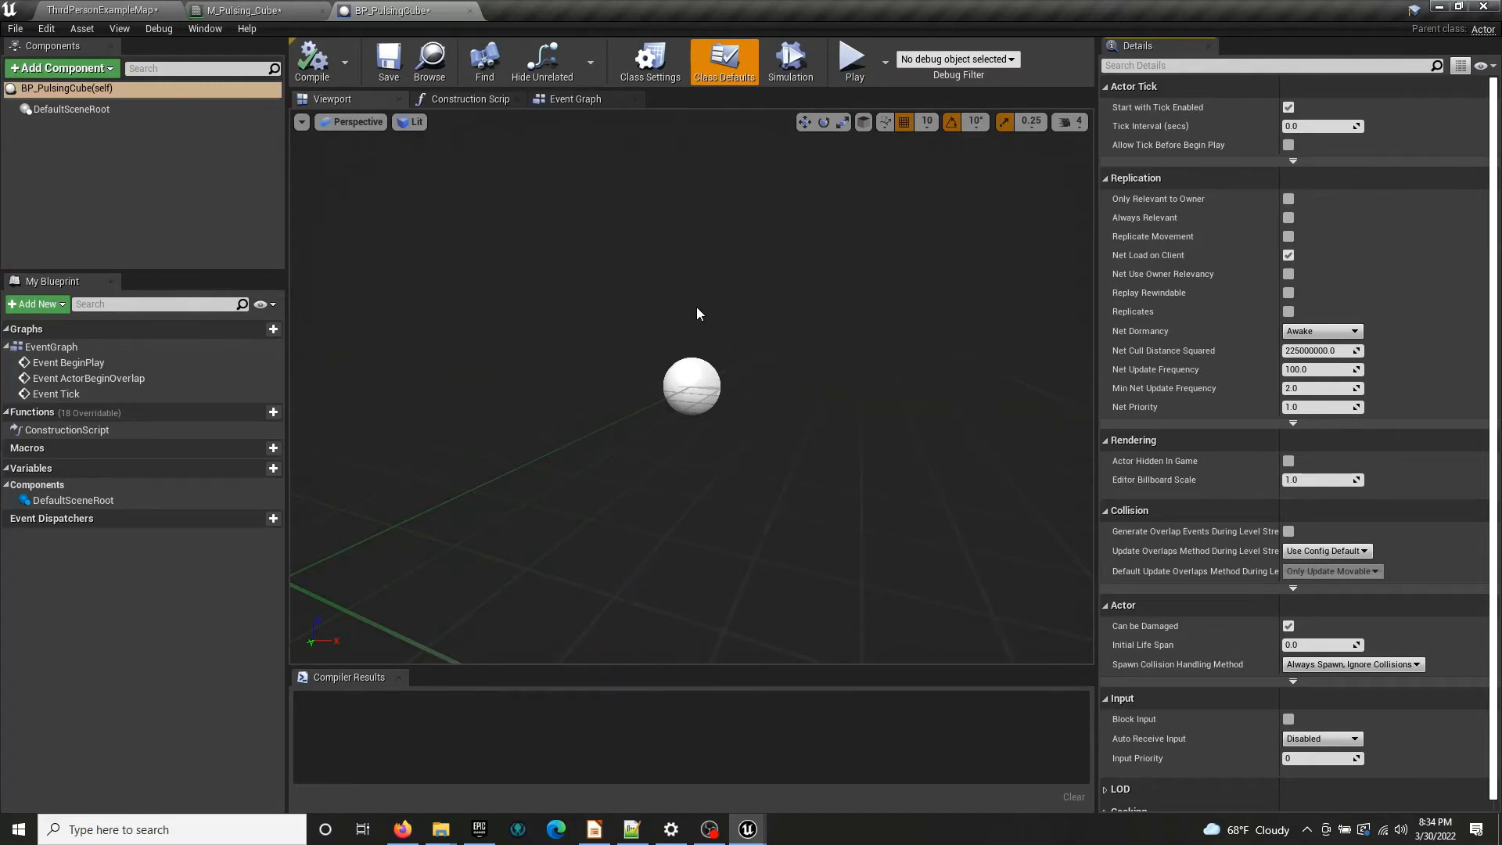
# Review BP_PulsingCube's class settings and class defaults, including the advanced Actor Tick options
pyautogui.click(638, 75)
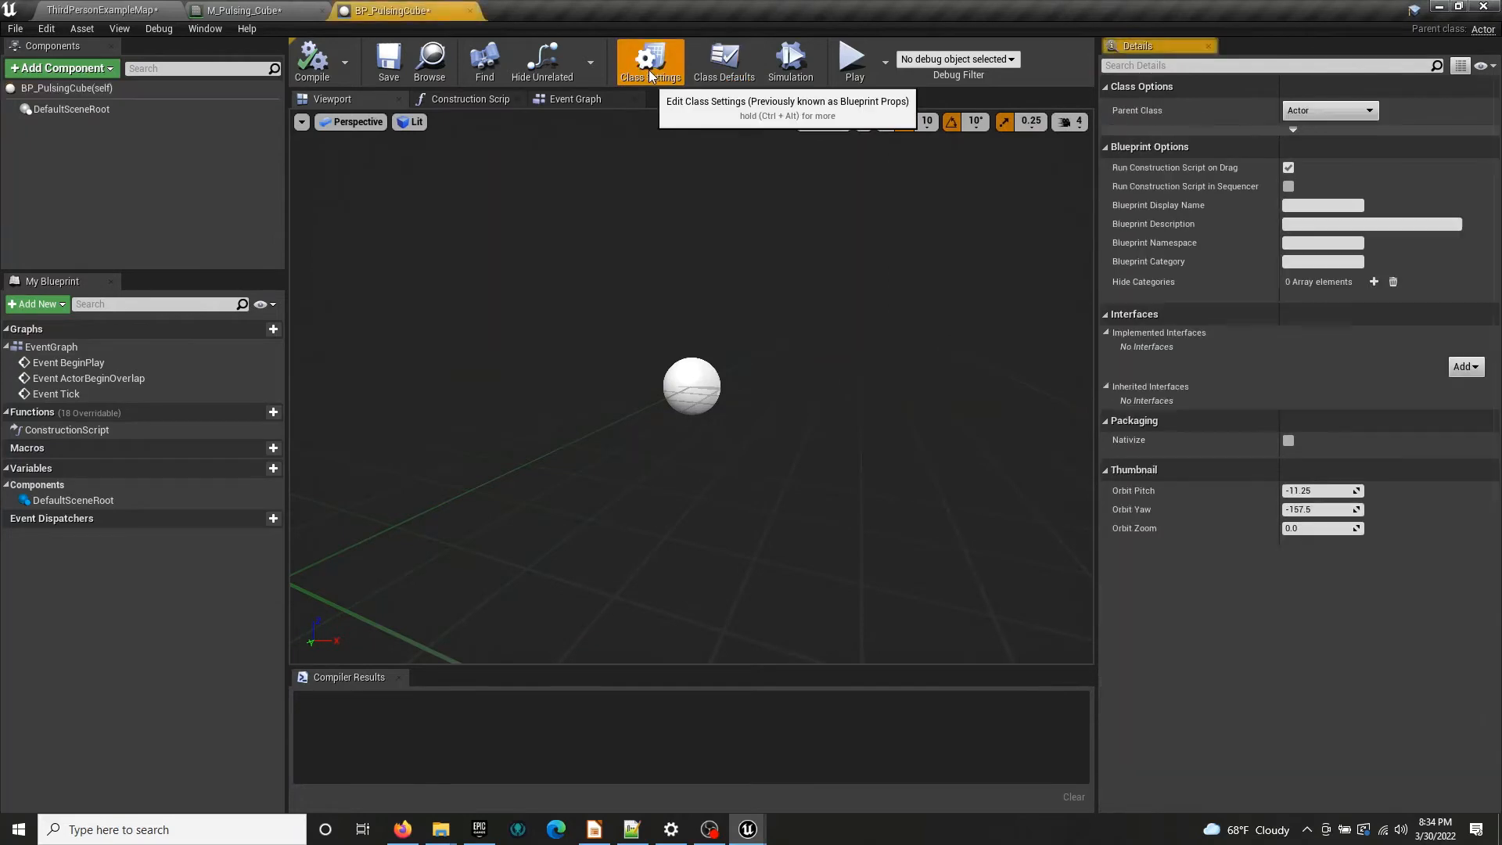
pyautogui.click(733, 77)
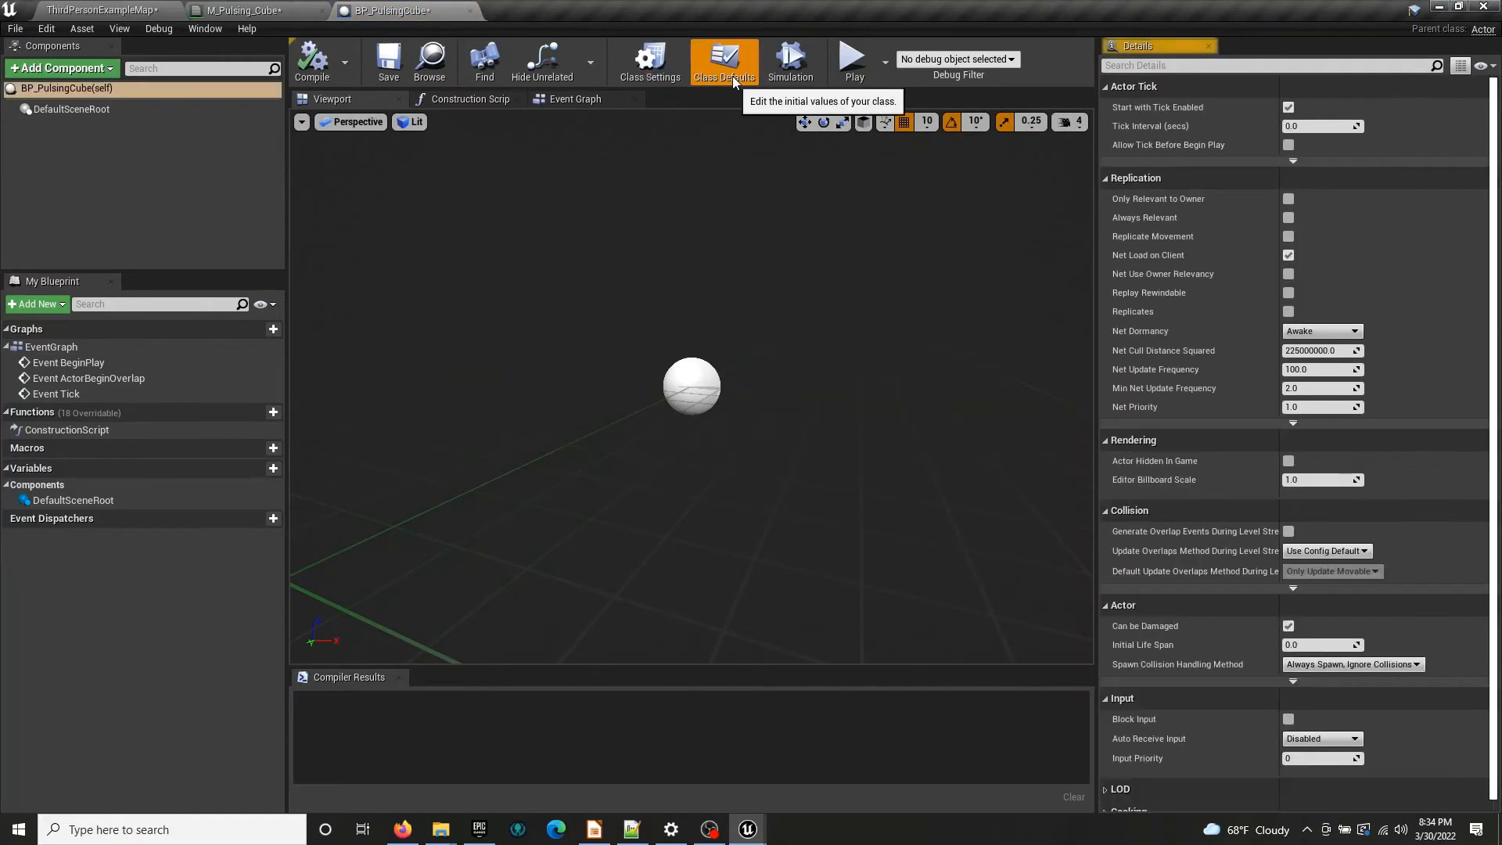
pyautogui.scroll(-2, 1273, 270)
pyautogui.scroll(2, 1282, 414)
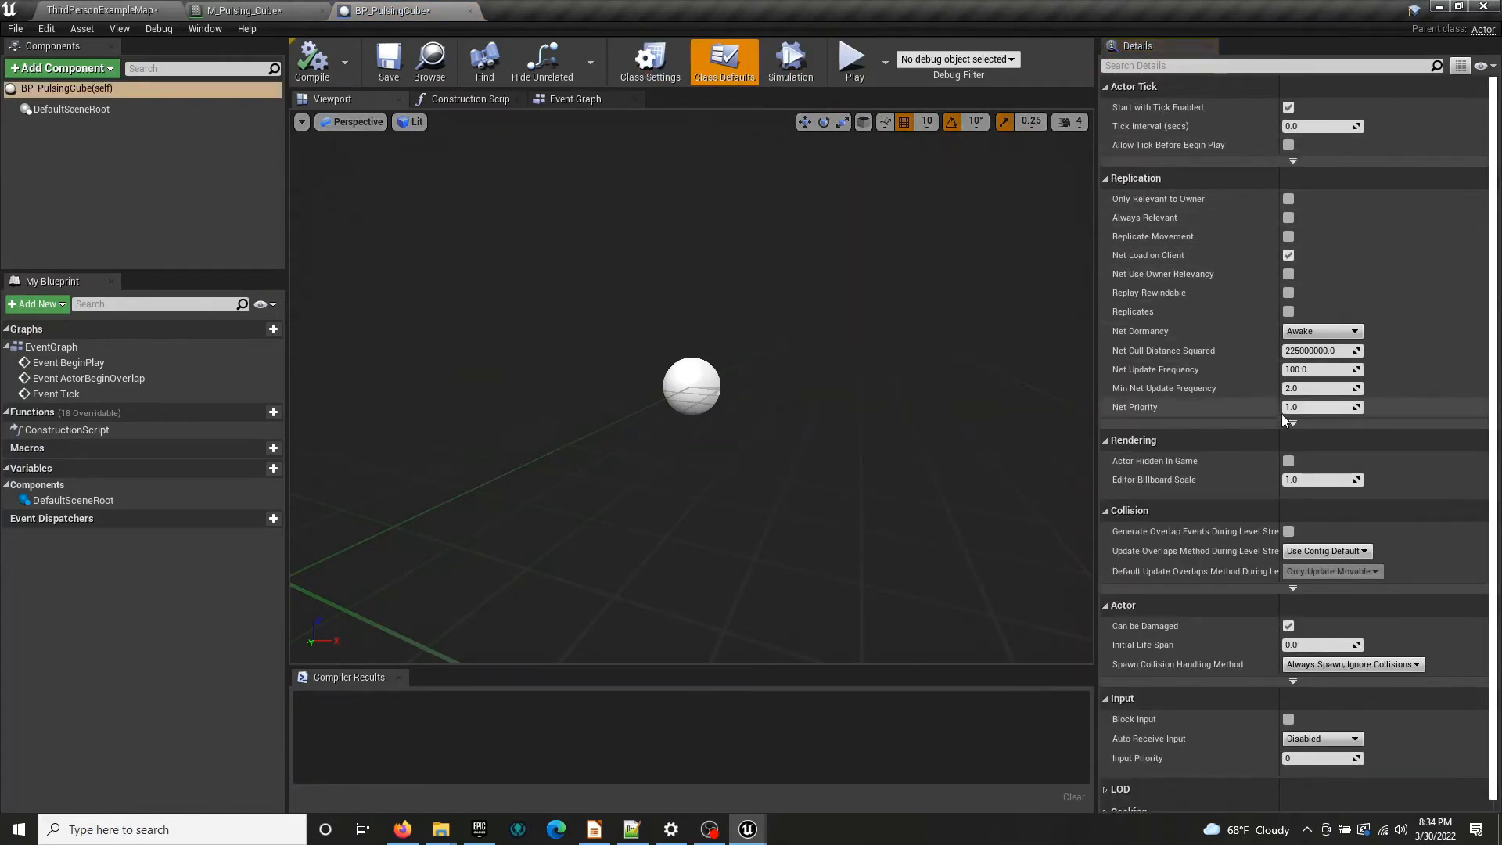
pyautogui.click(1296, 161)
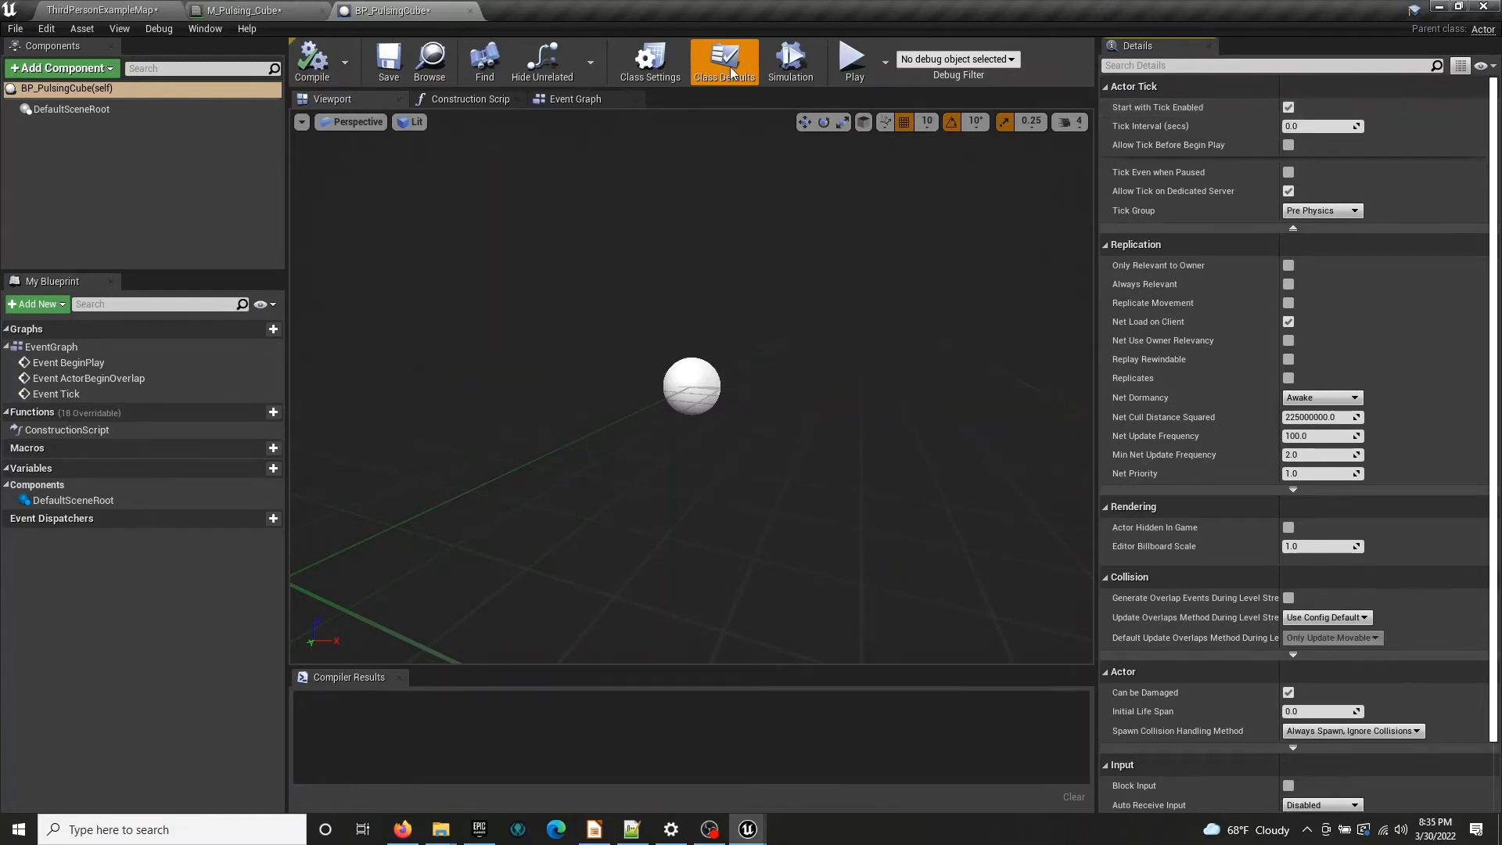
# Examine the default event nodes in BP_PulsingCube's Event Graph and the list of actions available for new nodes
pyautogui.click(557, 100)
pyautogui.scroll(-2, 905, 324)
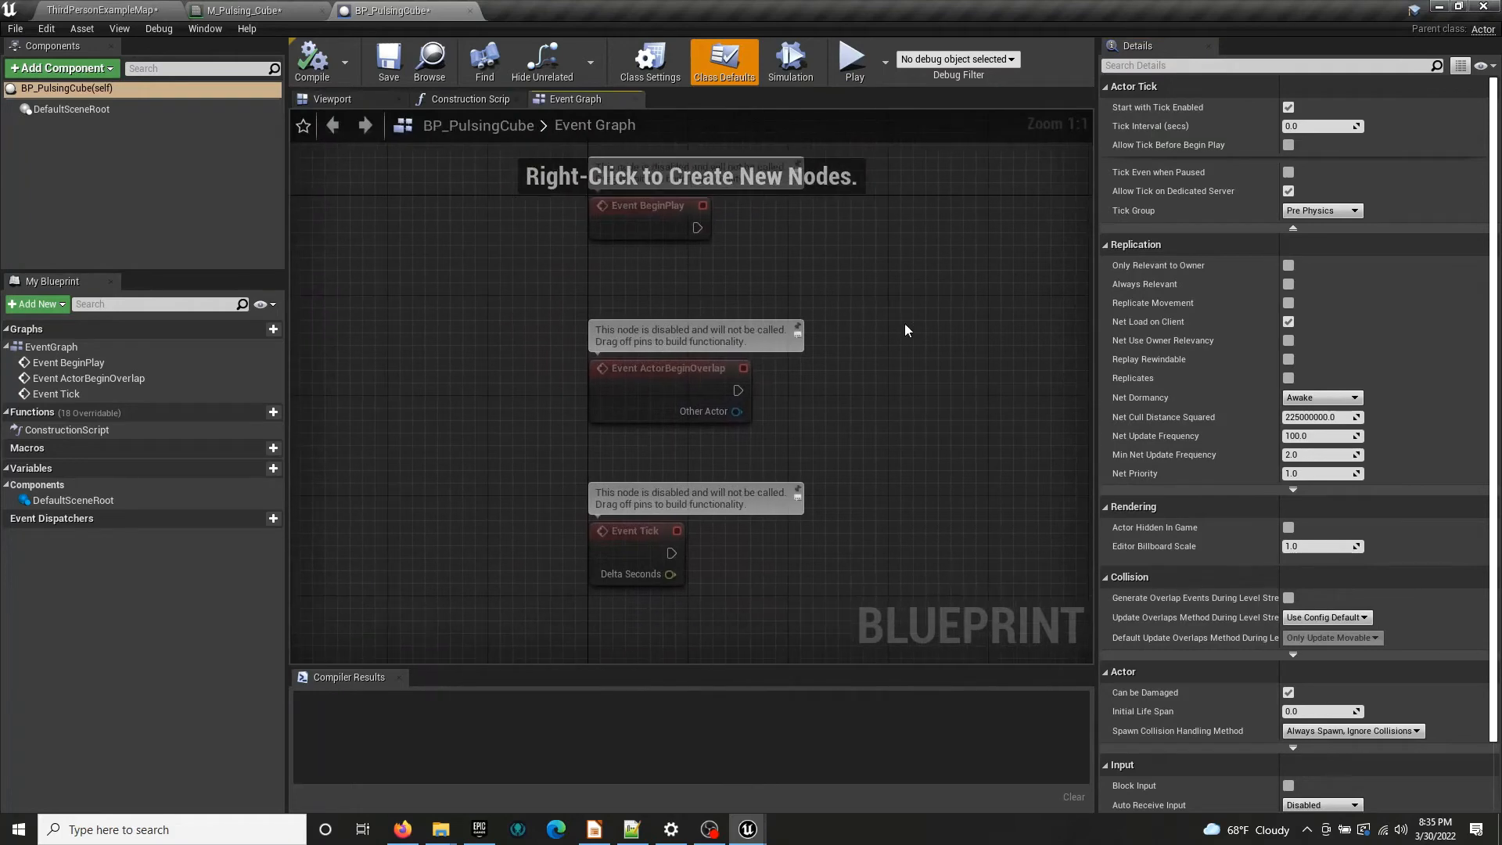
pyautogui.moveTo(928, 349); pyautogui.dragTo(661, 349, button='right')
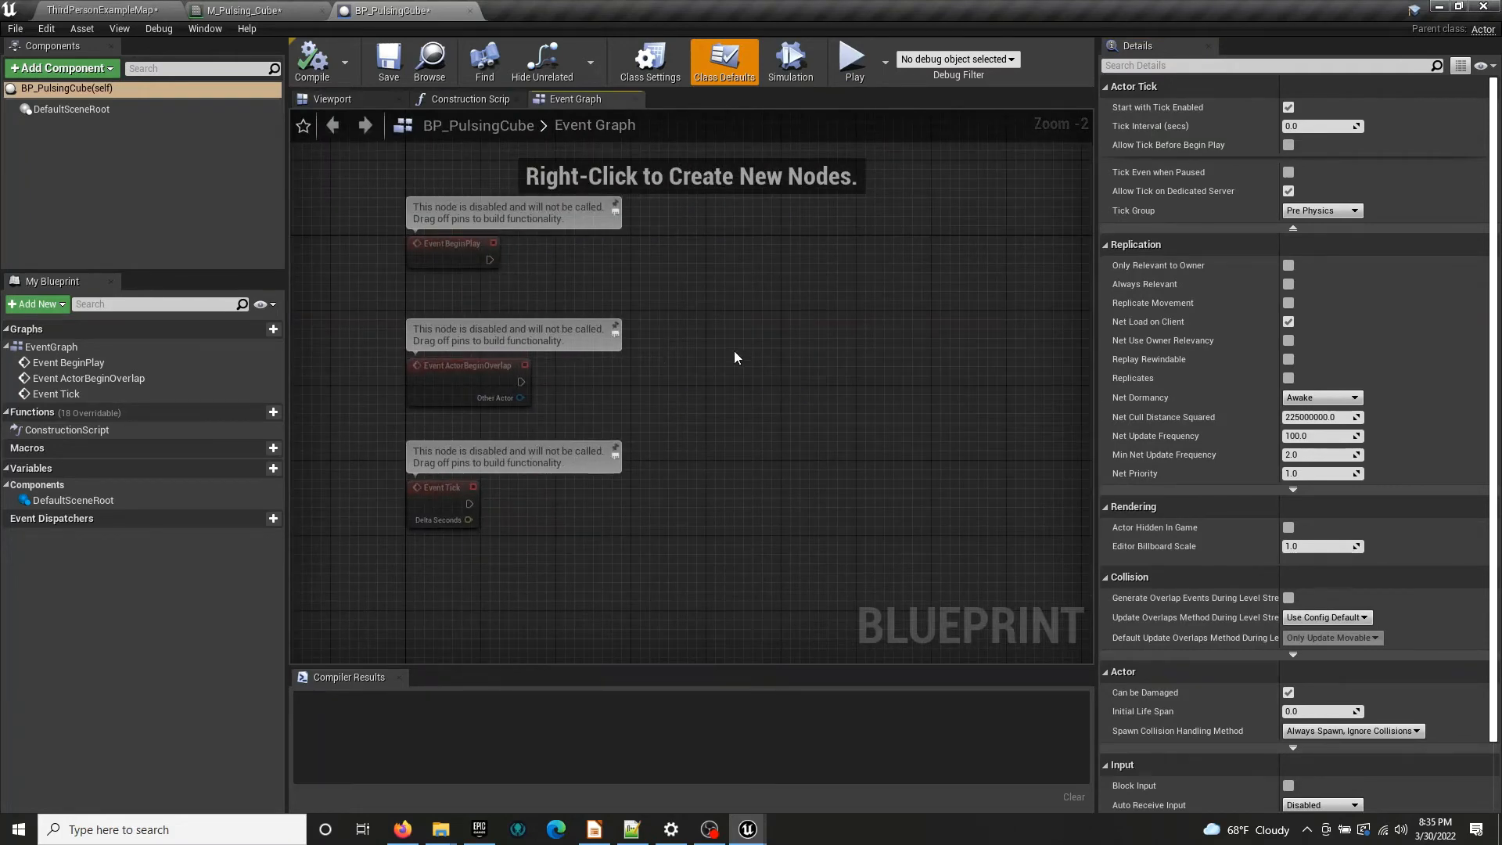
pyautogui.moveTo(725, 340); pyautogui.dragTo(711, 326, button='right')
pyautogui.rightClick(711, 321)
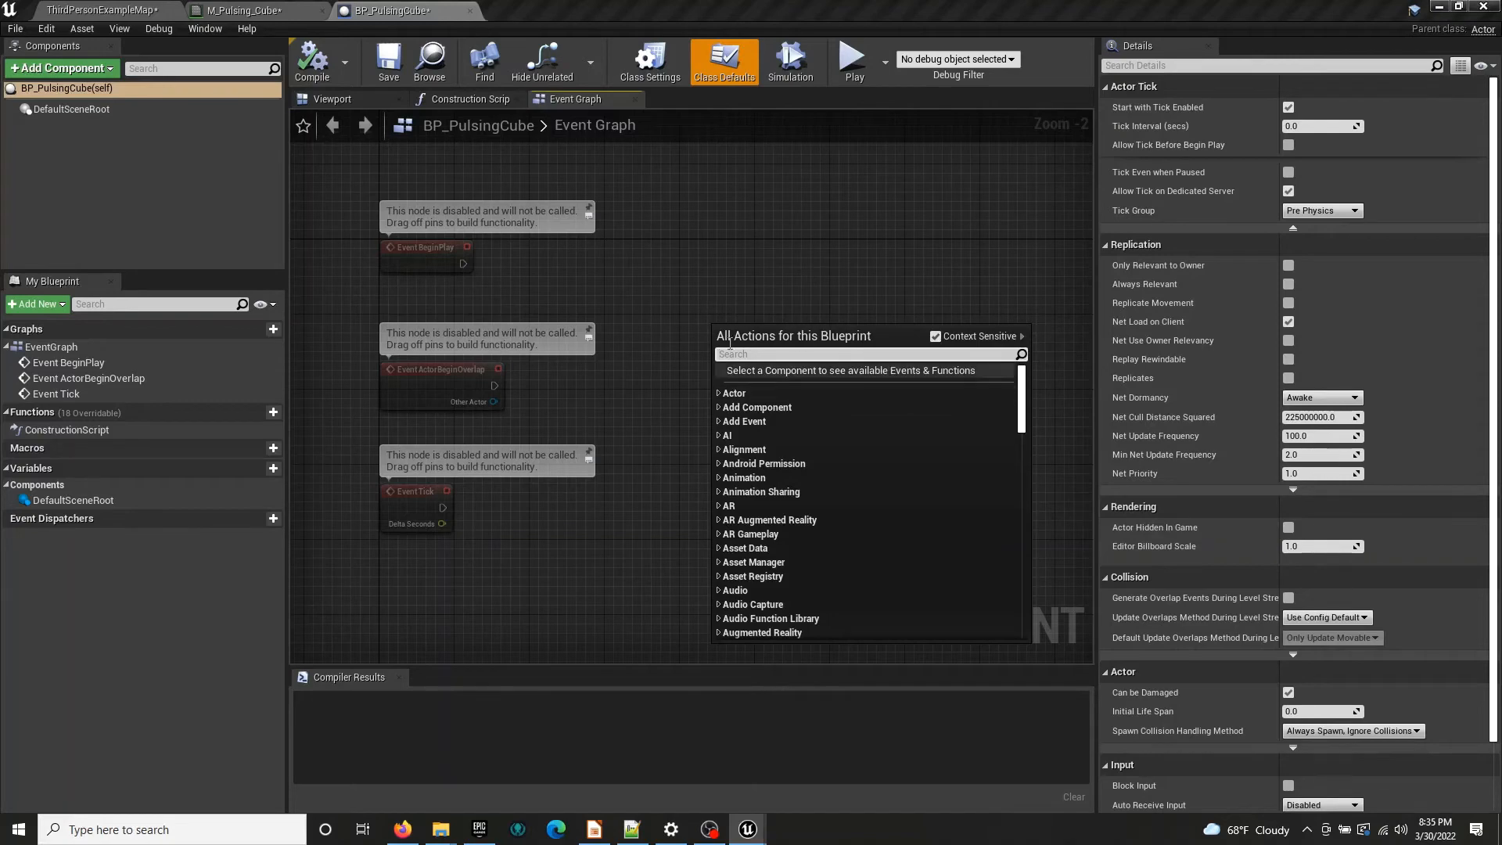
pyautogui.click(720, 251)
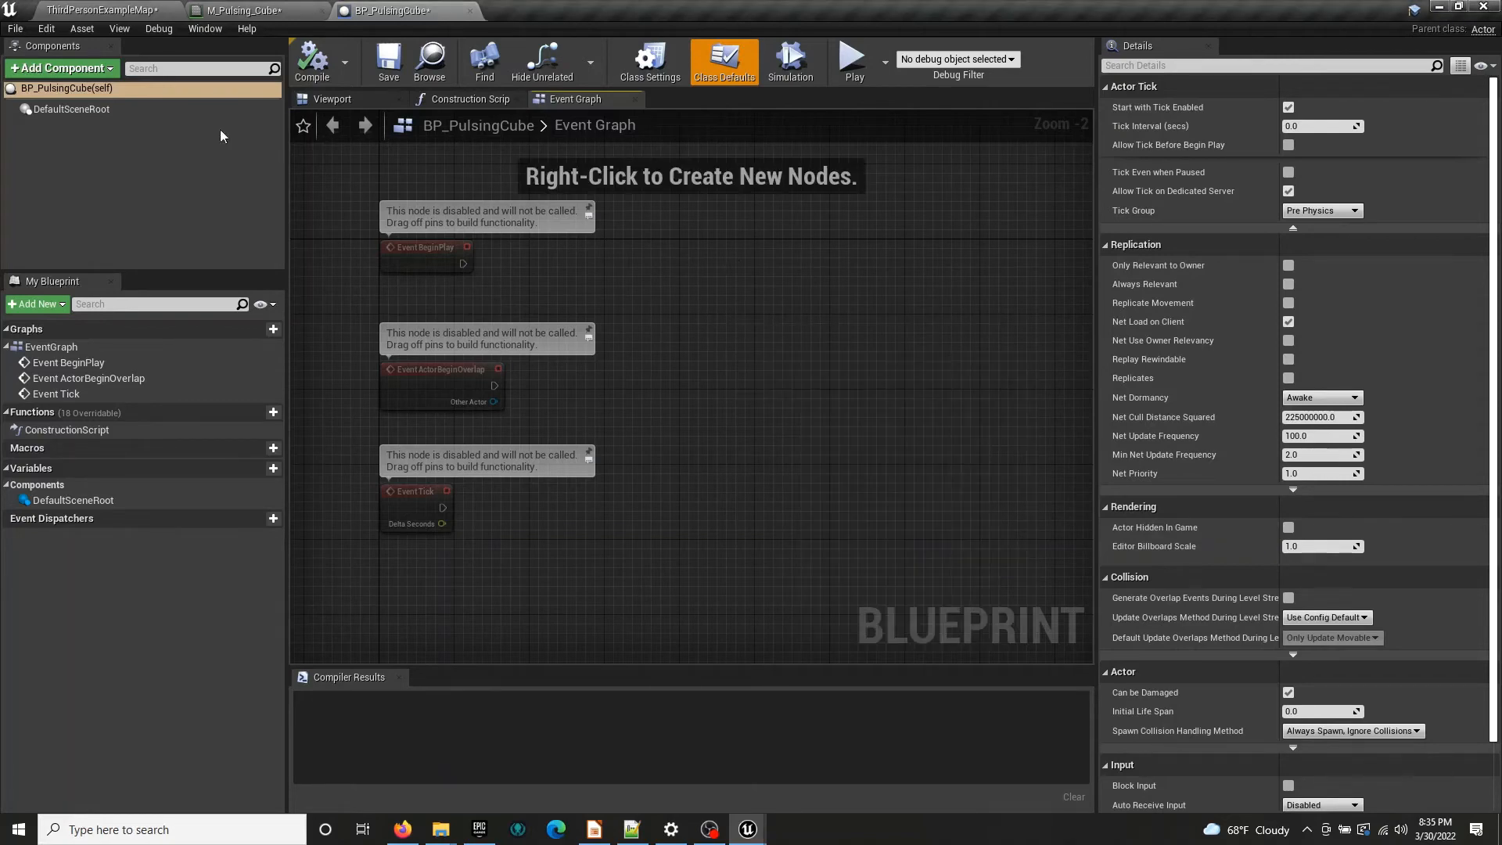
# Add a Box Collision component under DefaultSceneRoot, show it in the Blueprint's viewport and compile
pyautogui.click(66, 70)
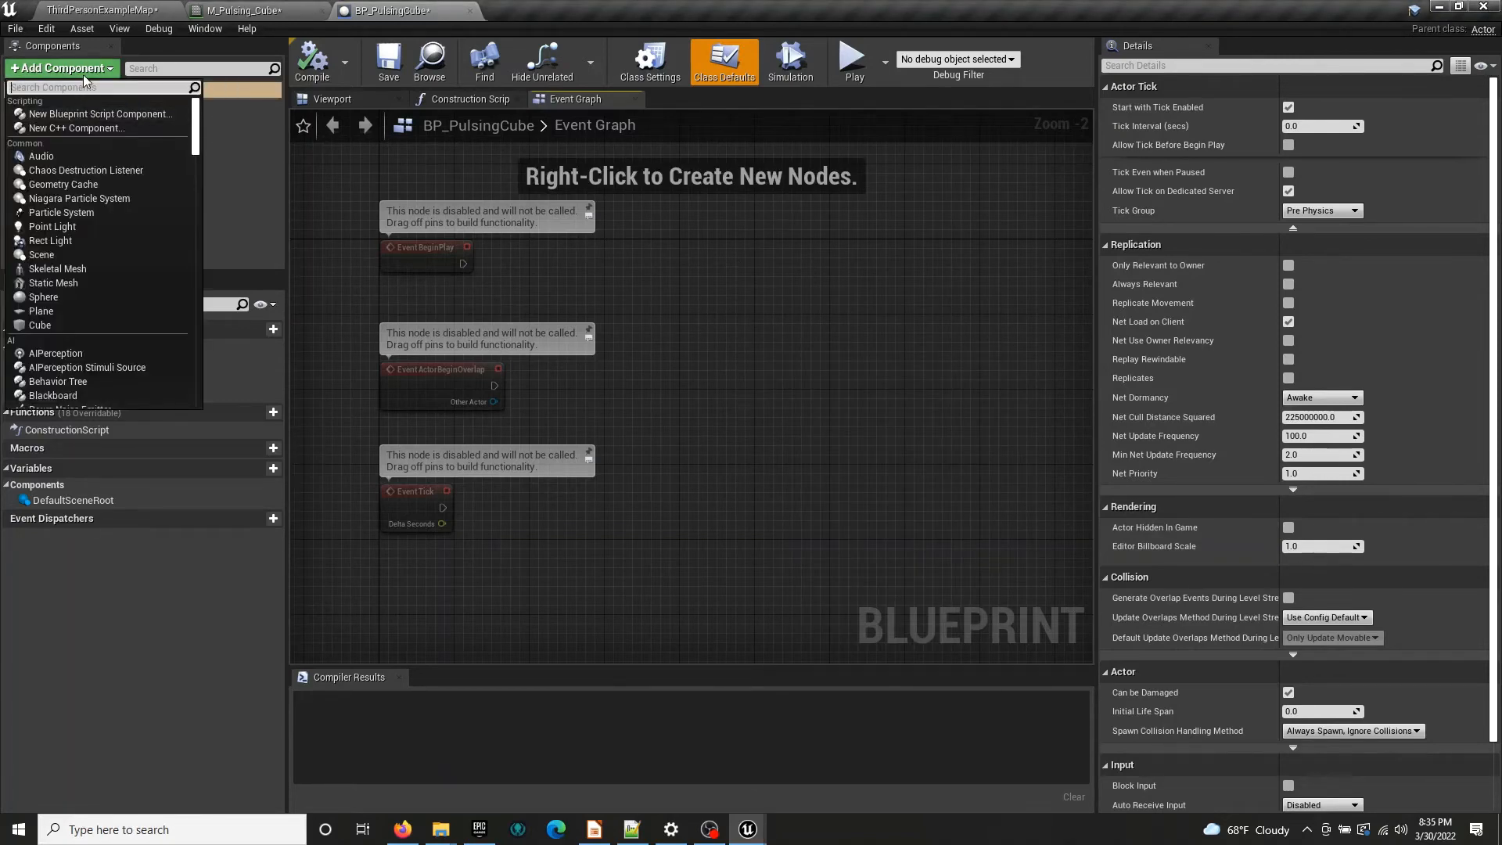
pyautogui.click(88, 71)
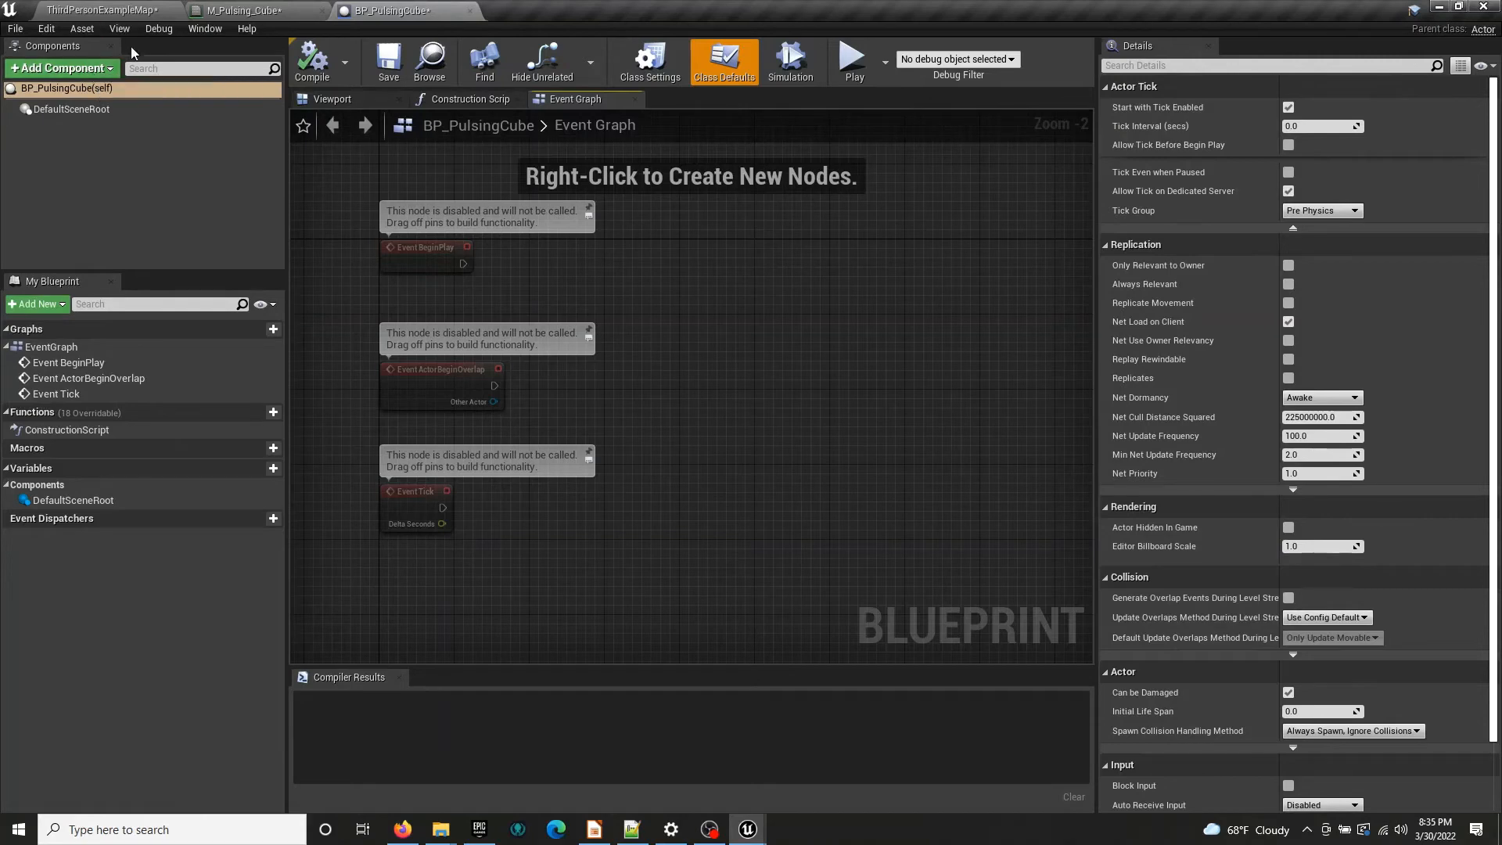
pyautogui.click(88, 73)
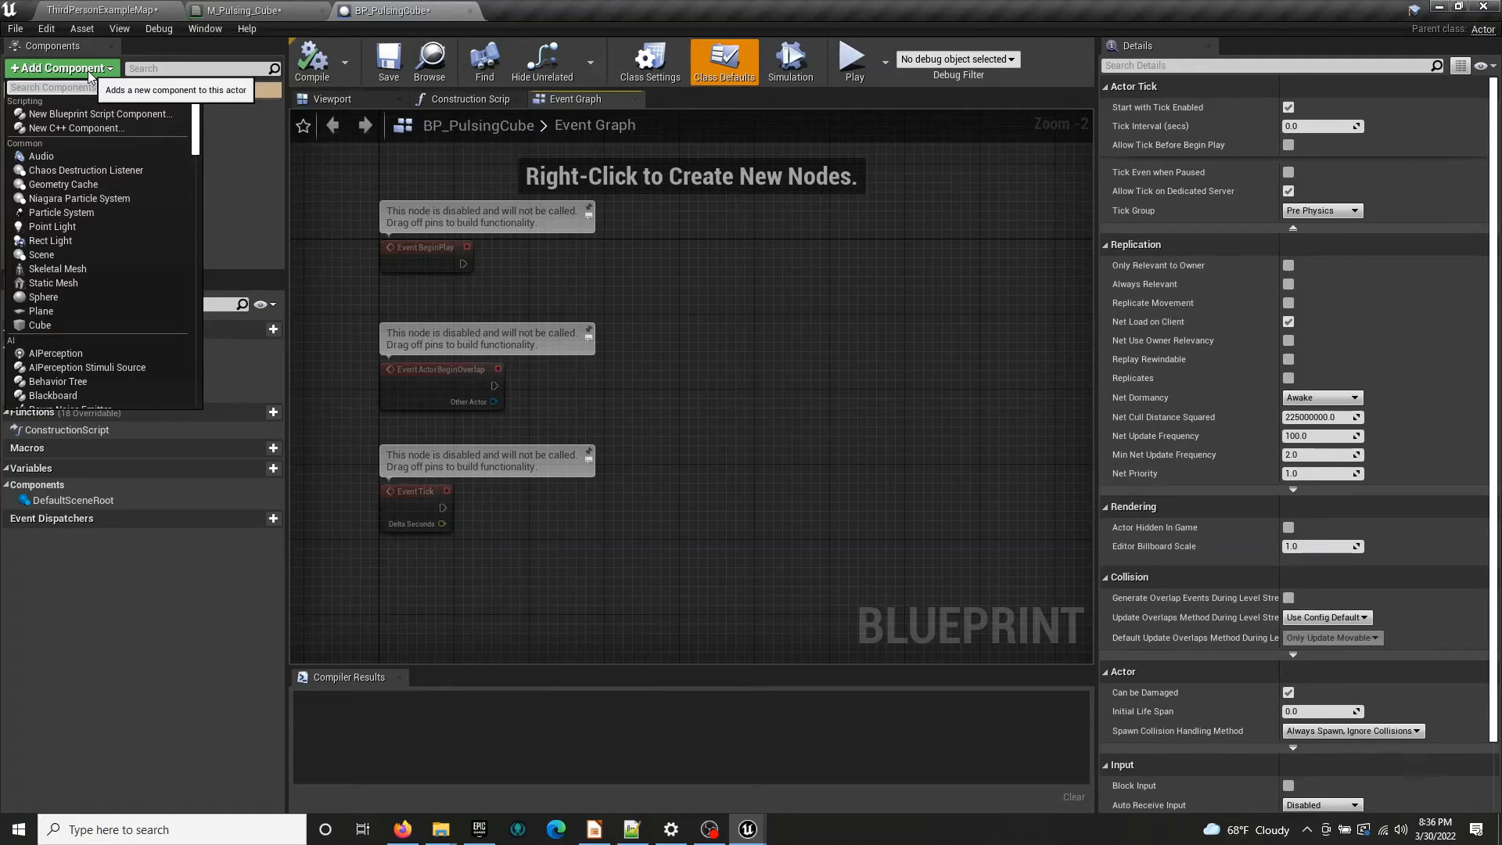
pyautogui.write('Coll')
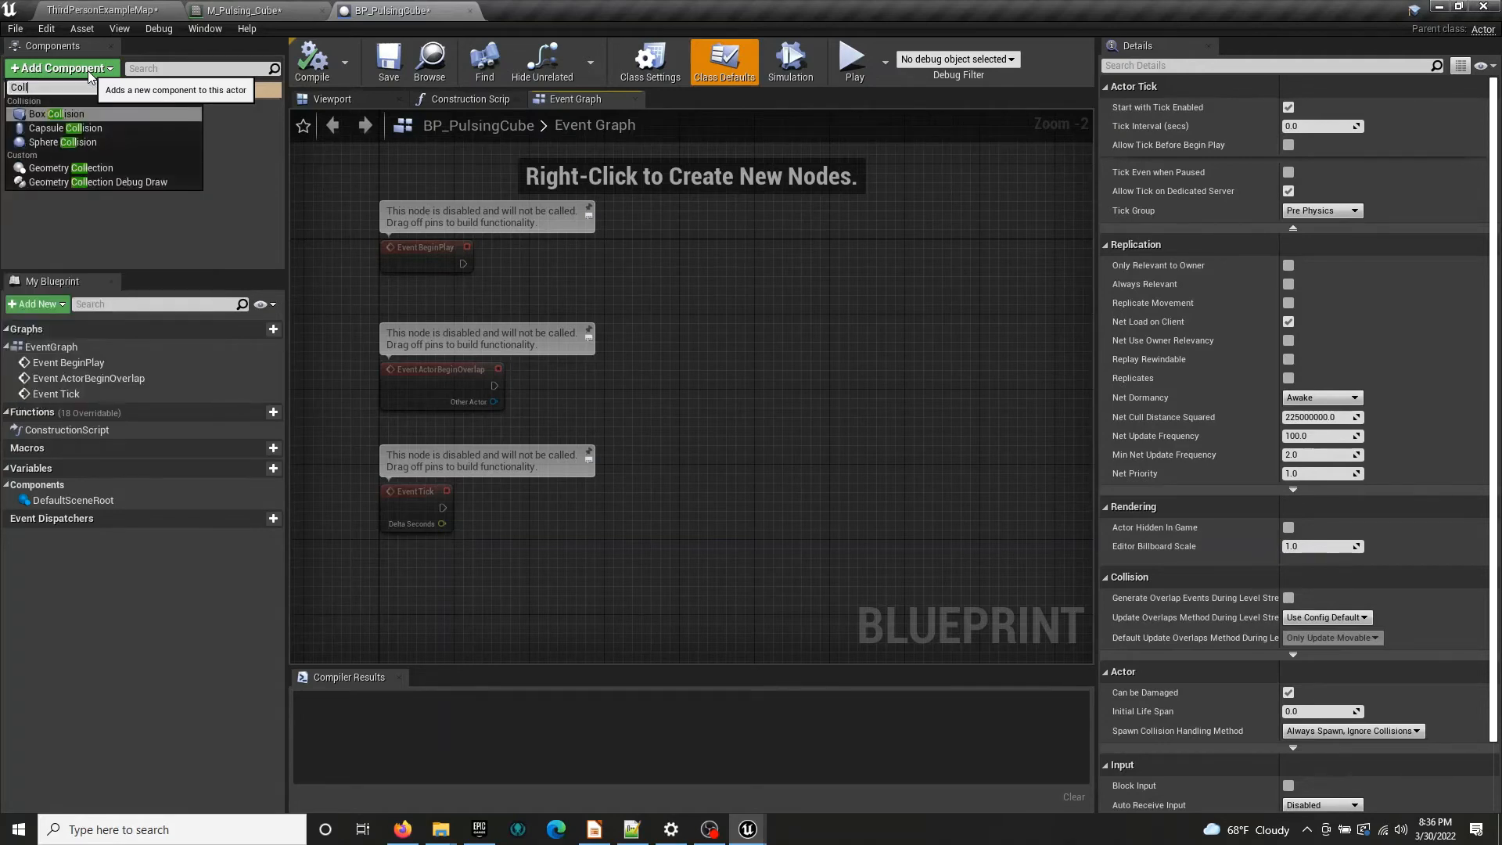
pyautogui.click(72, 111)
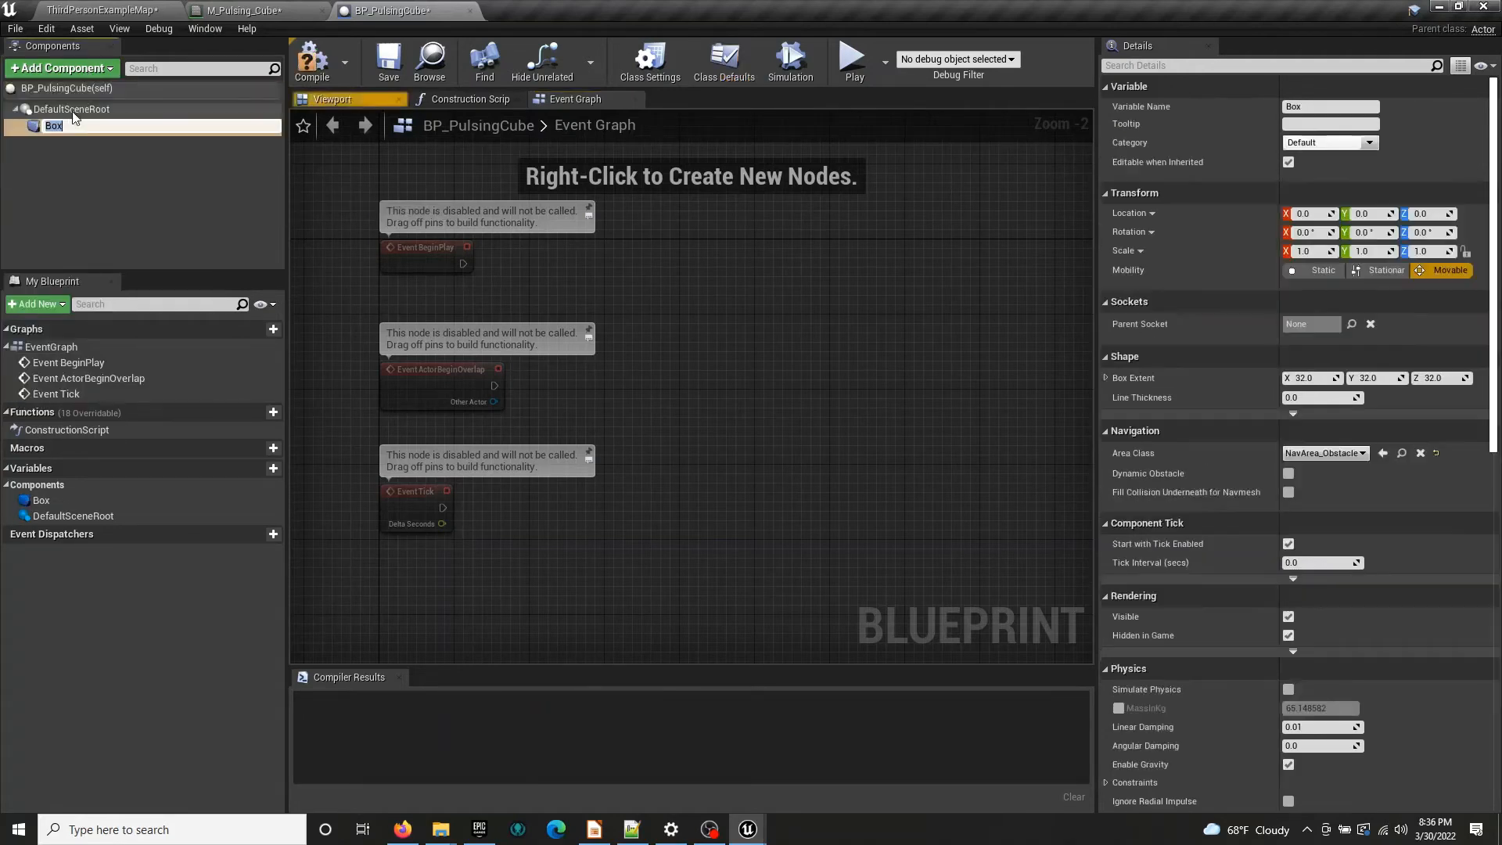
pyautogui.click(338, 102)
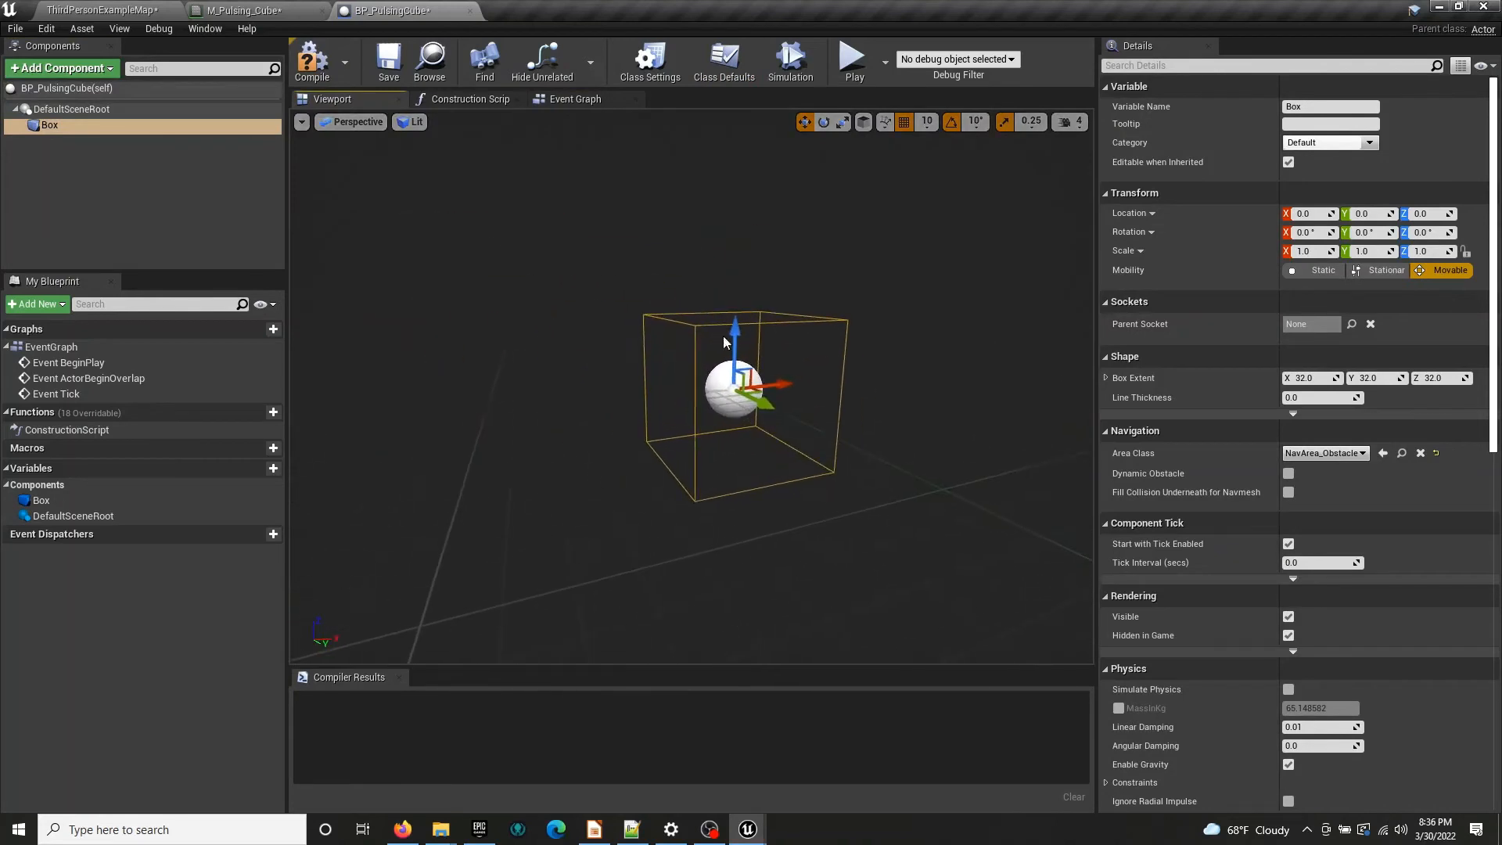
pyautogui.click(312, 61)
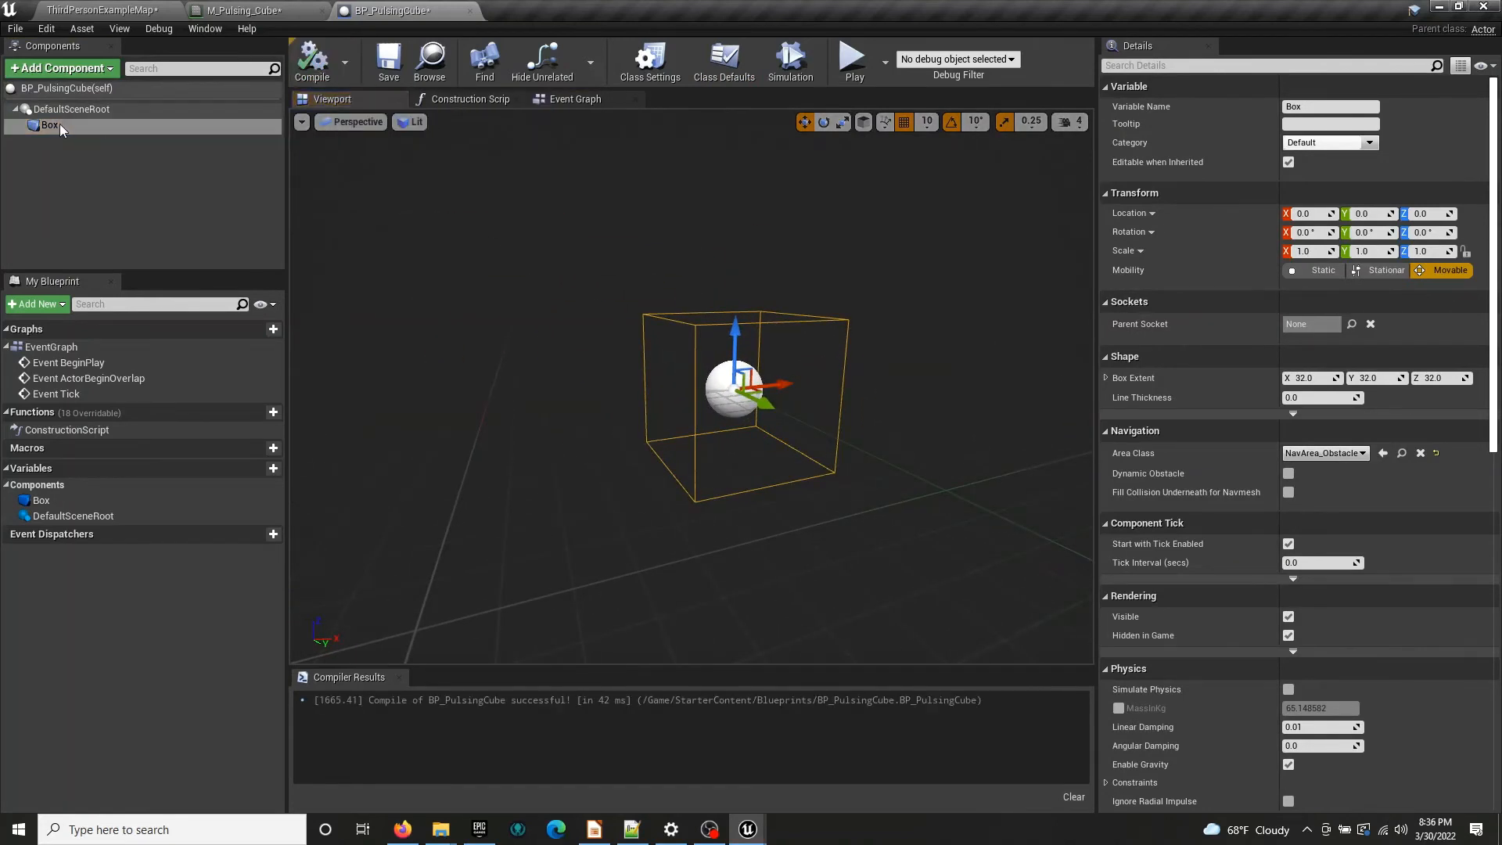
# Try a Box Extent X value of 200 on the Box component
pyautogui.click(60, 126)
pyautogui.keyDown('alt'); pyautogui.moveTo(811, 312); pyautogui.dragTo(626, 313); pyautogui.keyUp('alt')
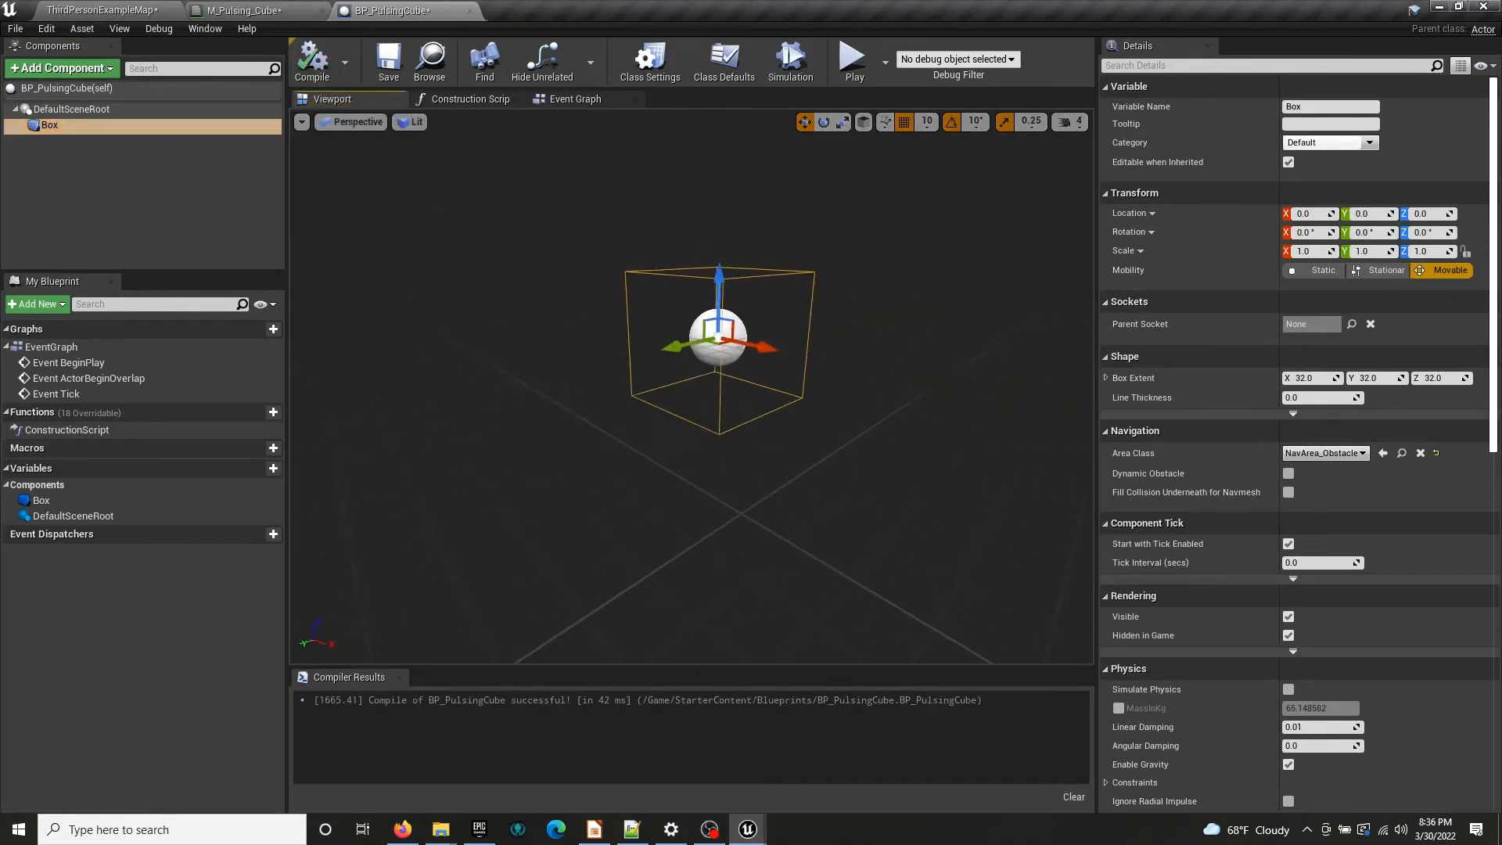
pyautogui.click(1310, 378)
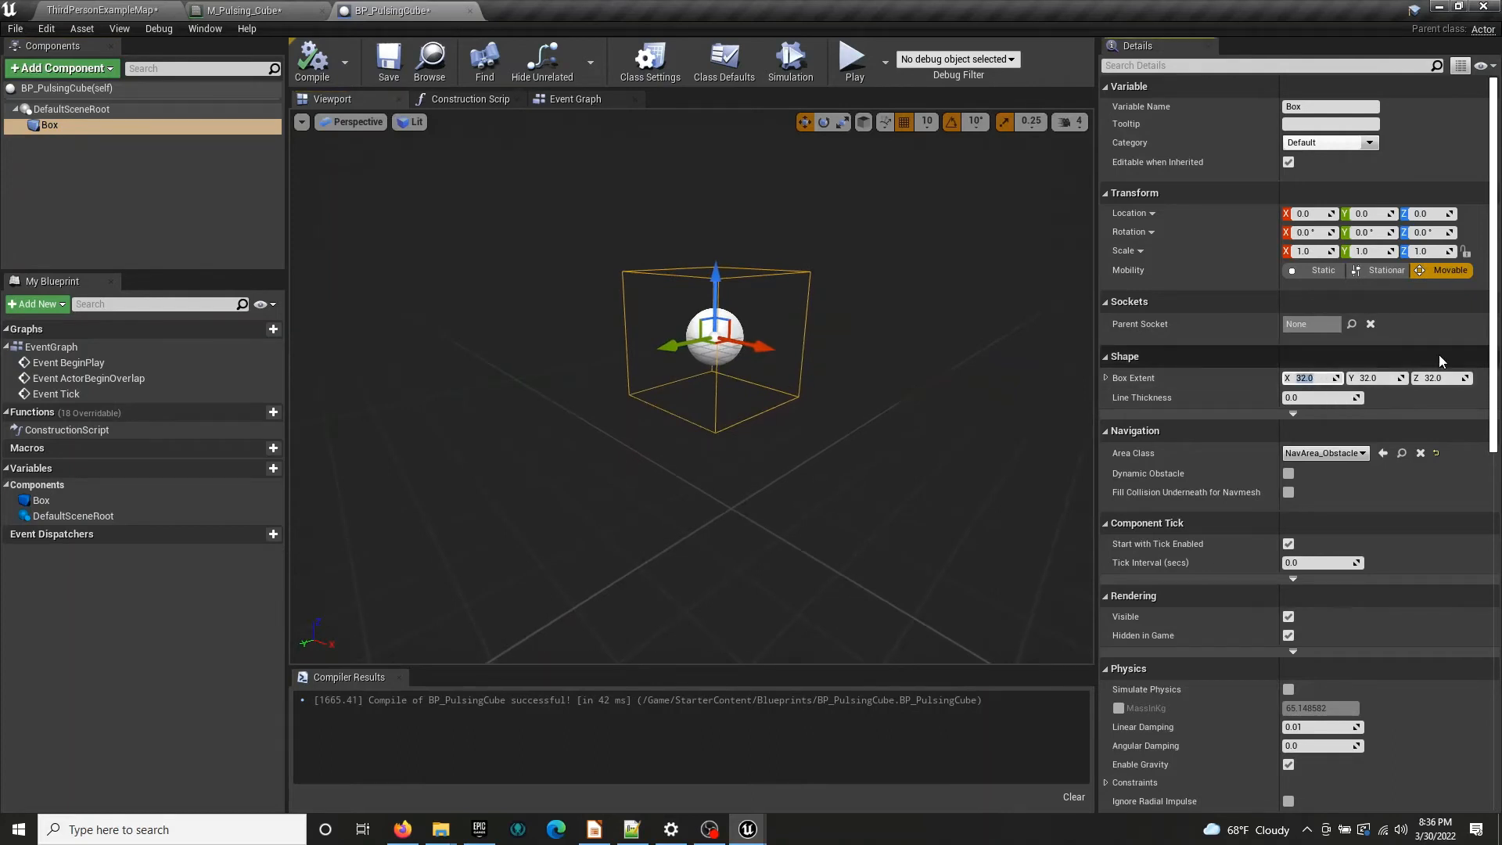
pyautogui.write('200')
pyautogui.press('Tab')
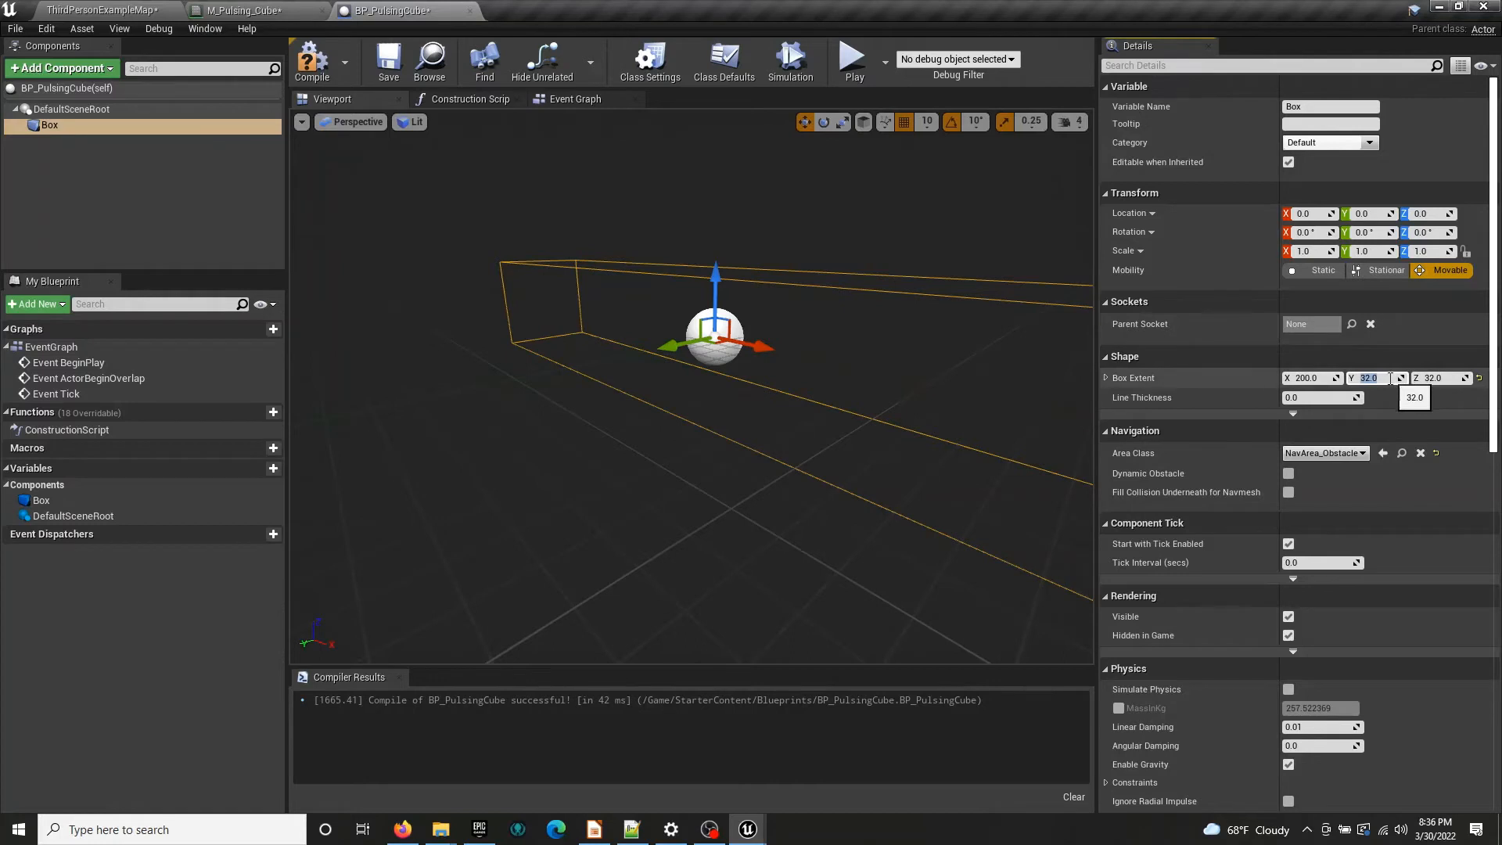
# Set the Box component's Box Extent to X 150, Y 150 and Z 100, and compile and save the Blueprint
pyautogui.click(1304, 379)
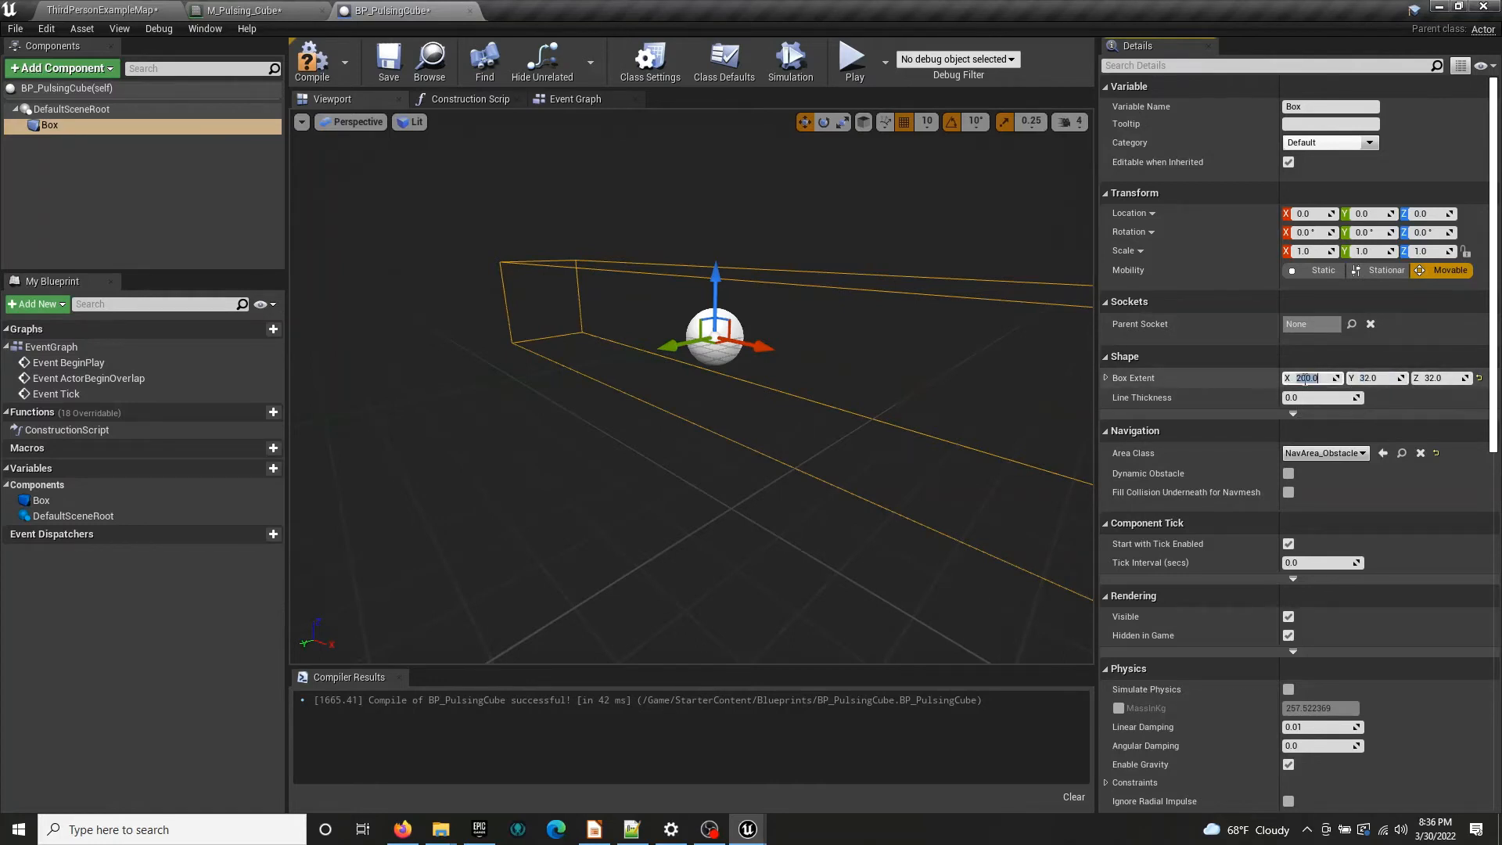
pyautogui.write('150')
pyautogui.press('Return')
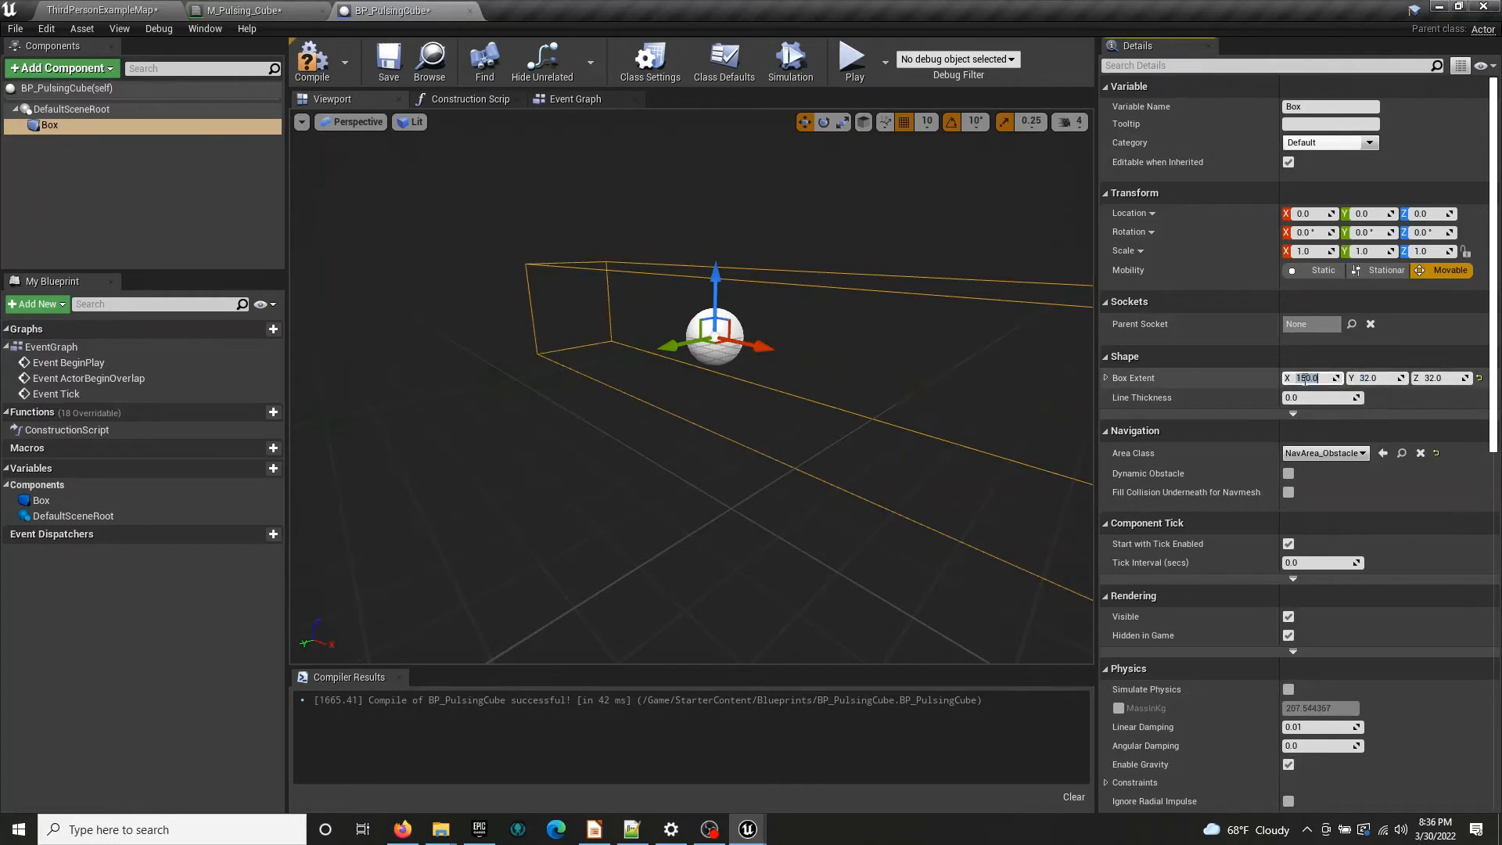
pyautogui.press('Tab')
pyautogui.write('150')
pyautogui.press('Return')
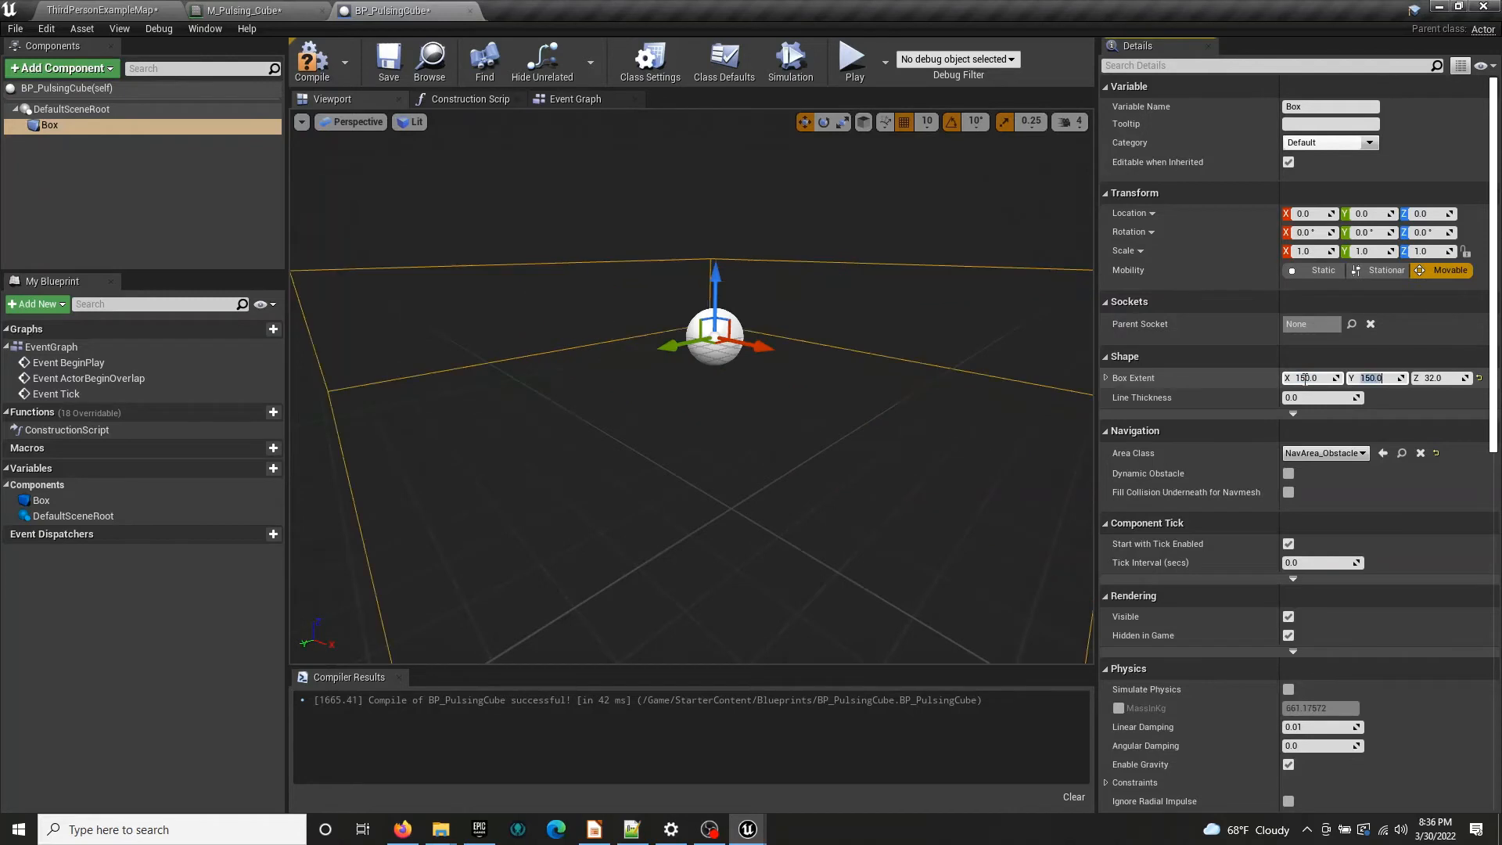
pyautogui.click(1439, 379)
pyautogui.write('100')
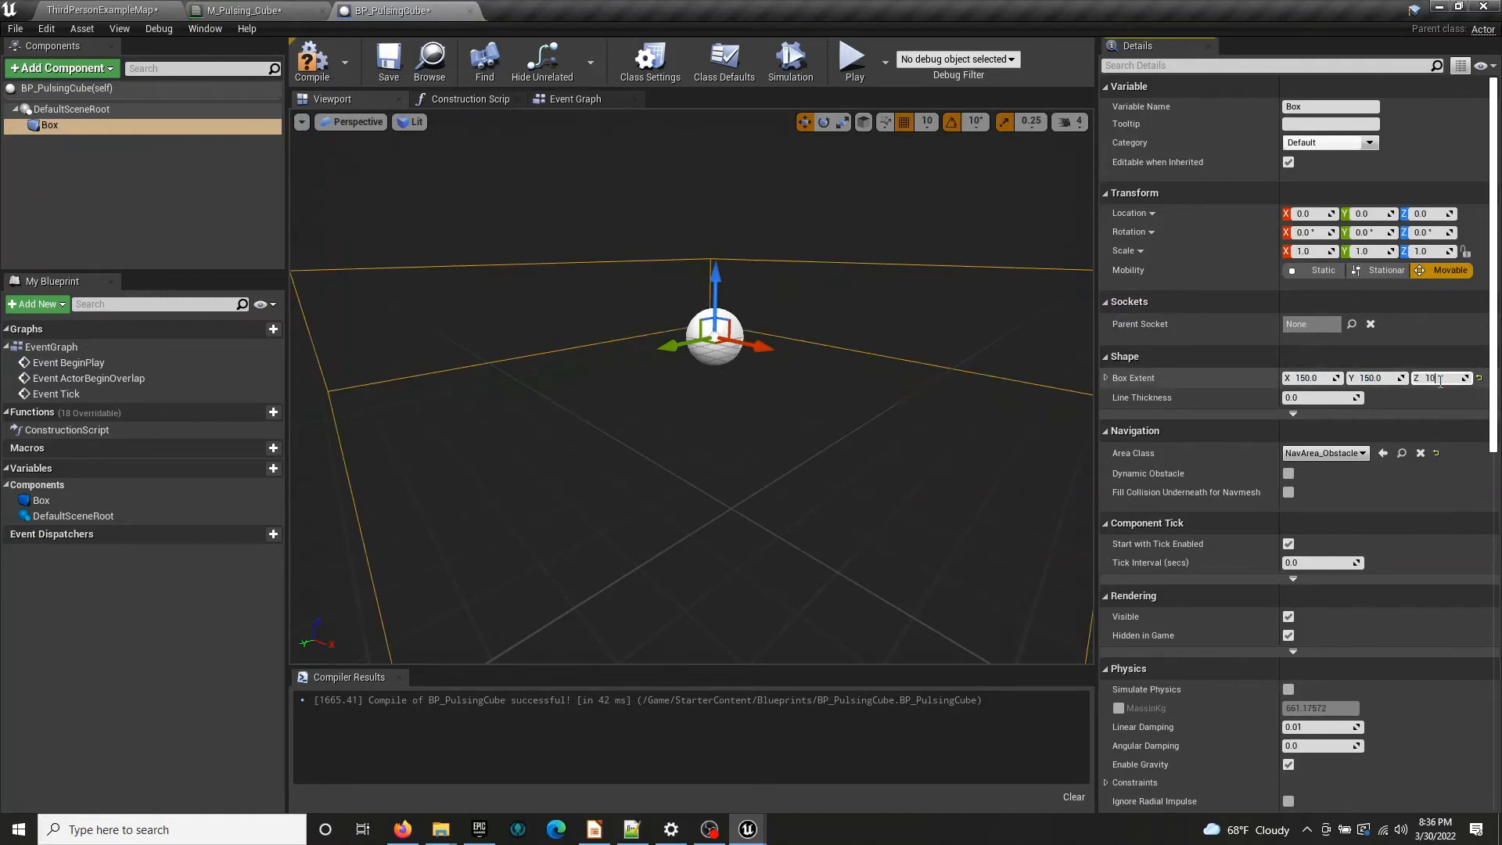
pyautogui.press('Return')
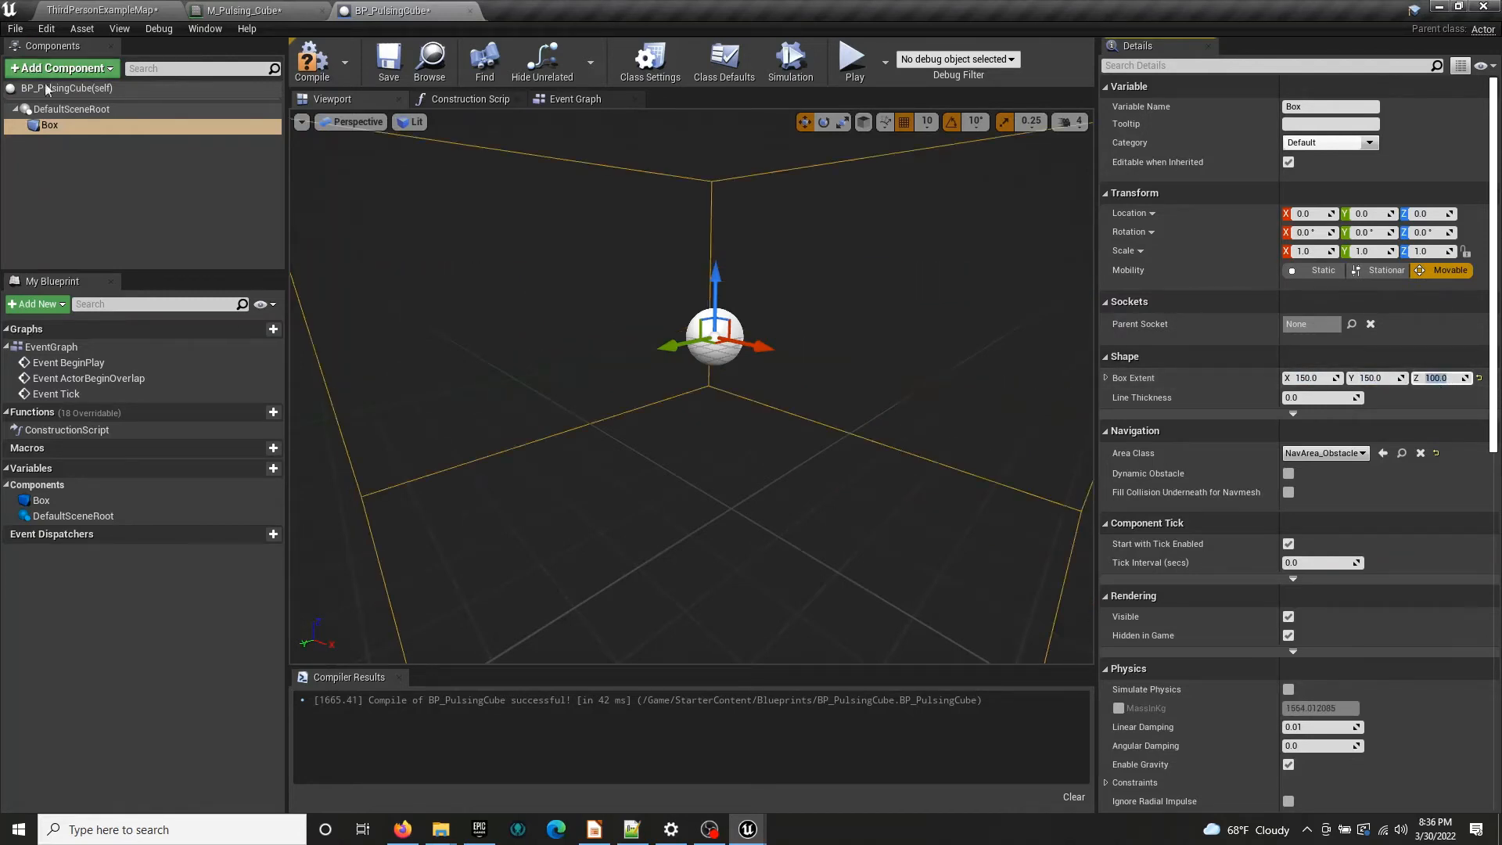
pyautogui.click(312, 59)
pyautogui.click(388, 57)
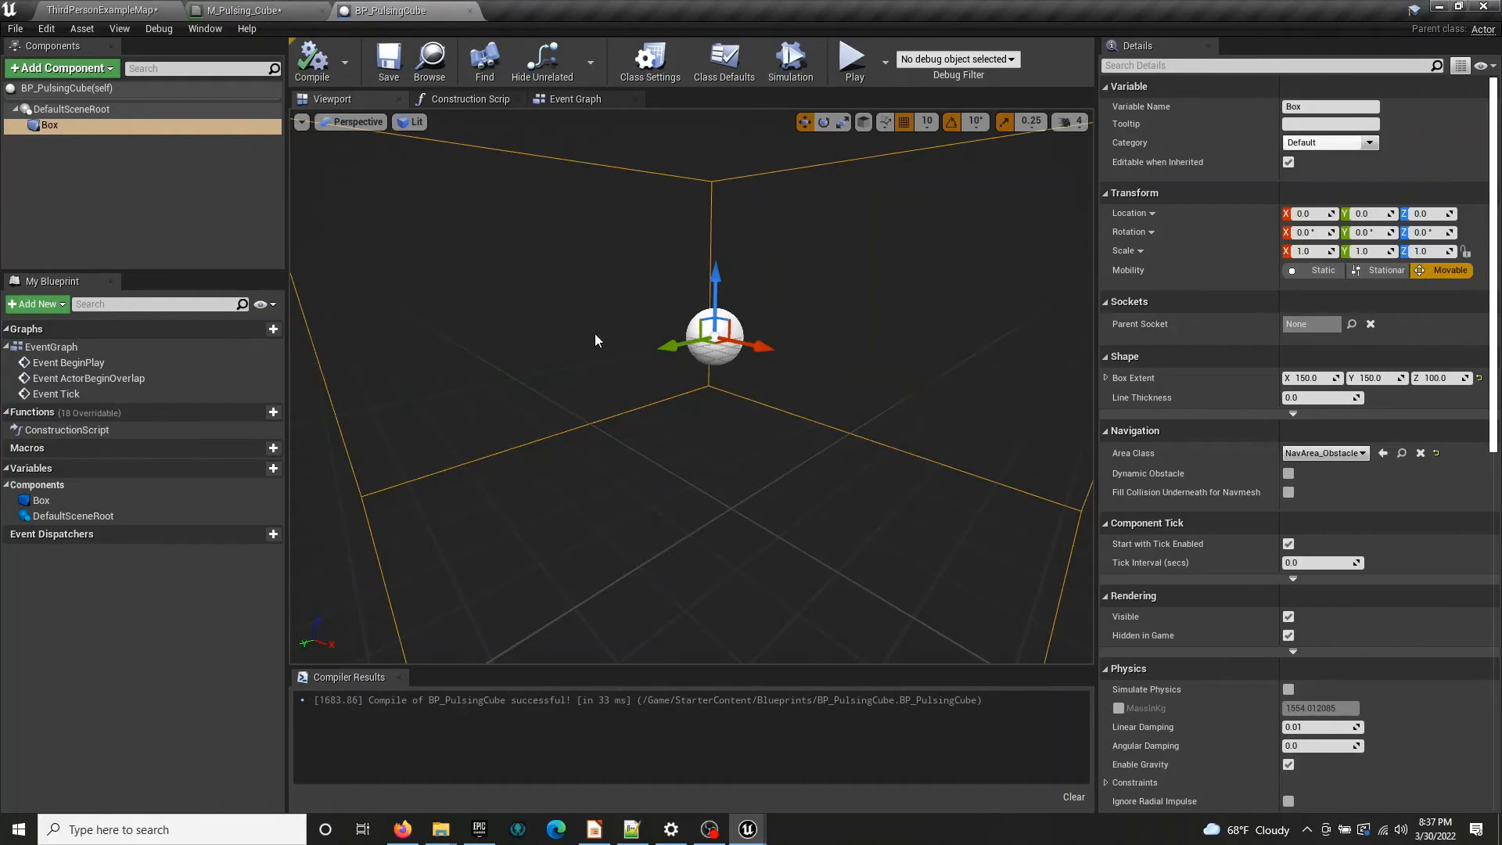
# Turn off Hidden in Game for the Box component and compile the Blueprint
pyautogui.moveTo(595, 341); pyautogui.dragTo(344, 353, button='right')
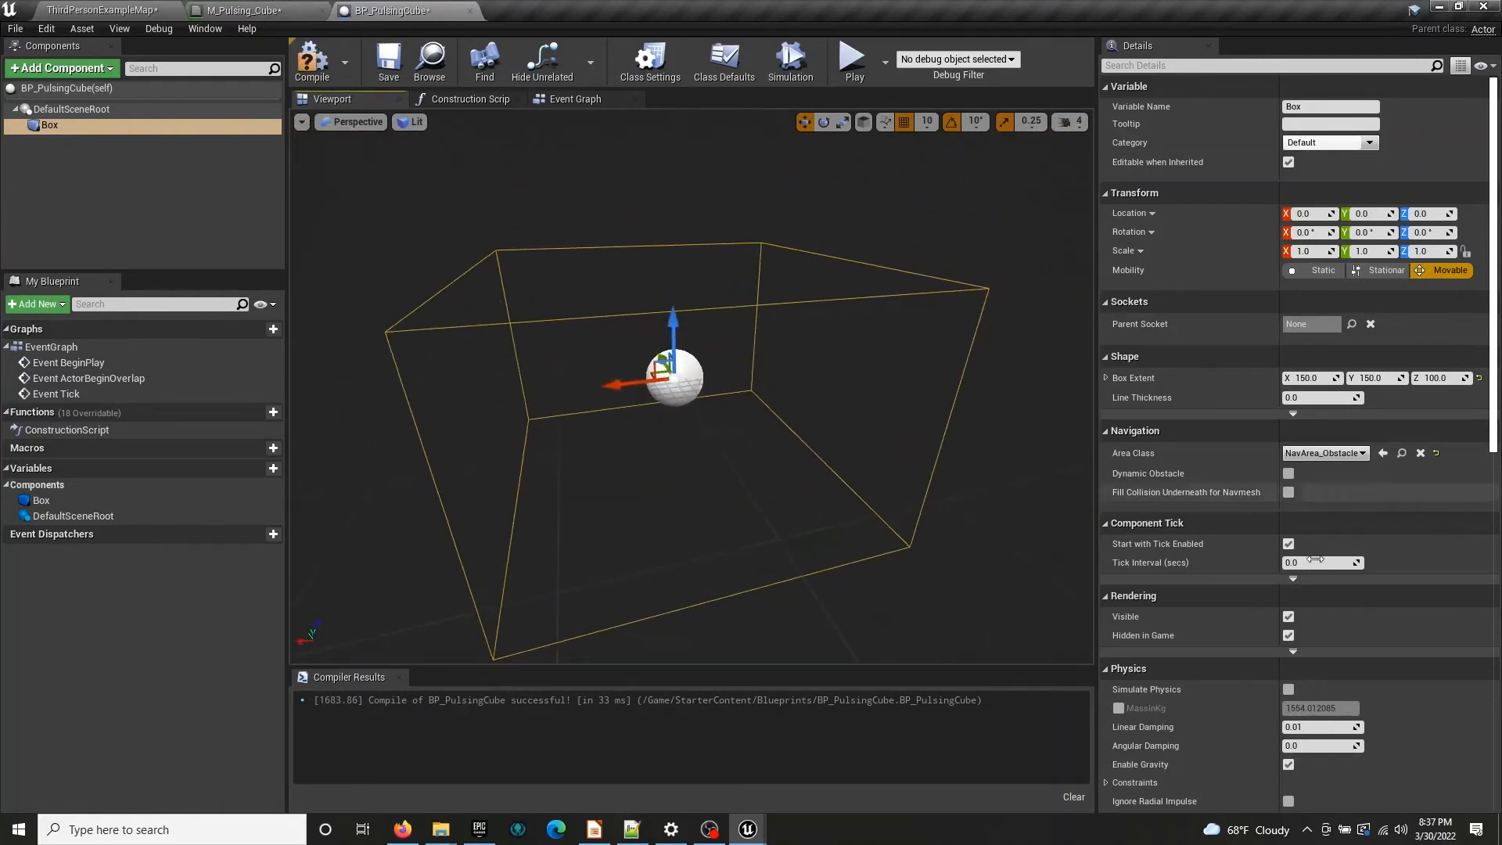
pyautogui.click(1288, 635)
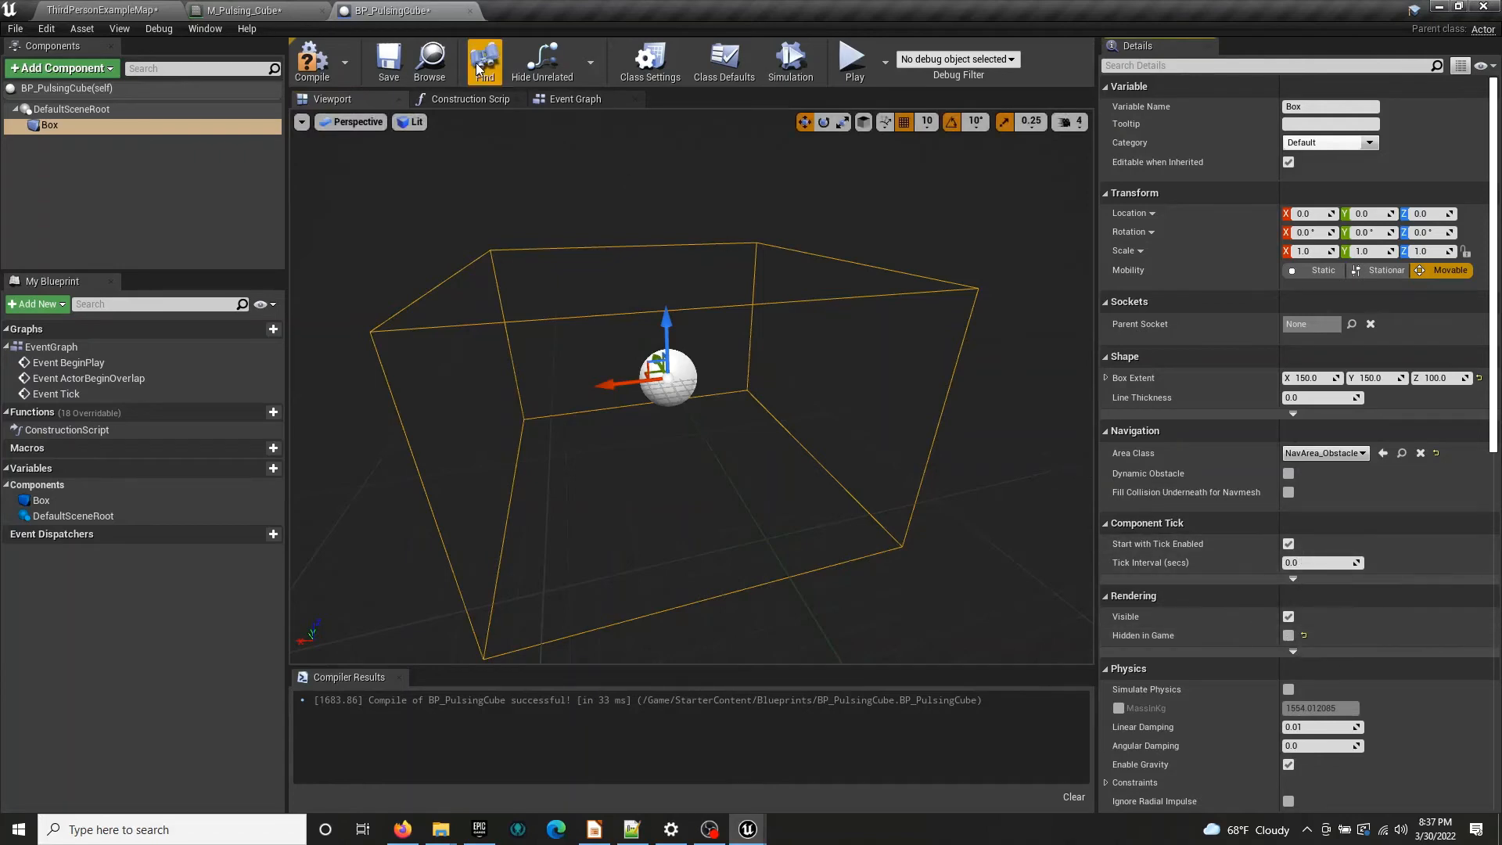
pyautogui.click(313, 71)
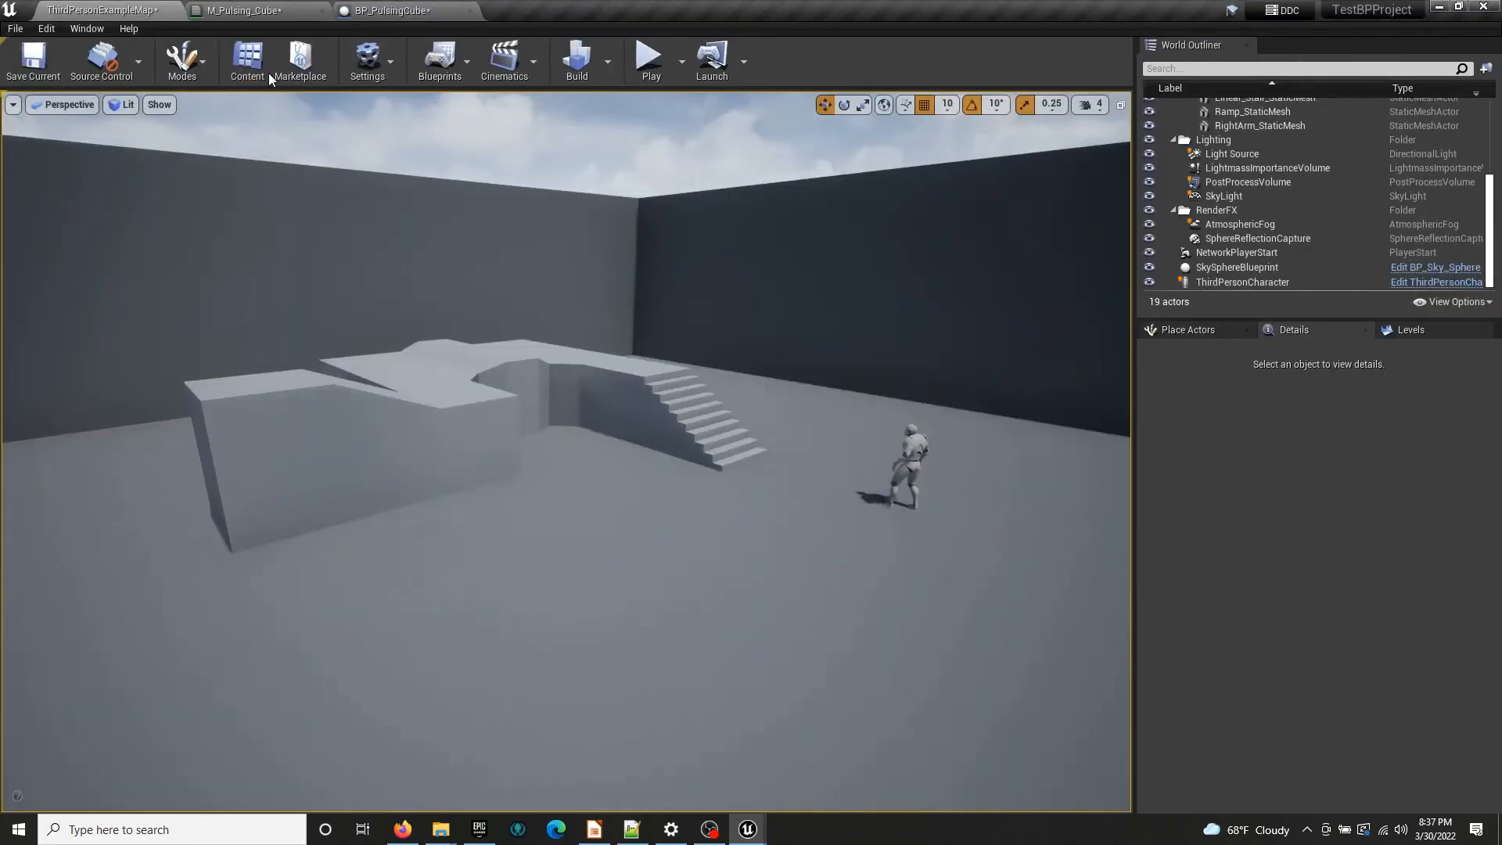
# Place BP_PulsingCube from the Content Browser on the level floor in front of the ramp structure and minimize the browser
pyautogui.click(248, 58)
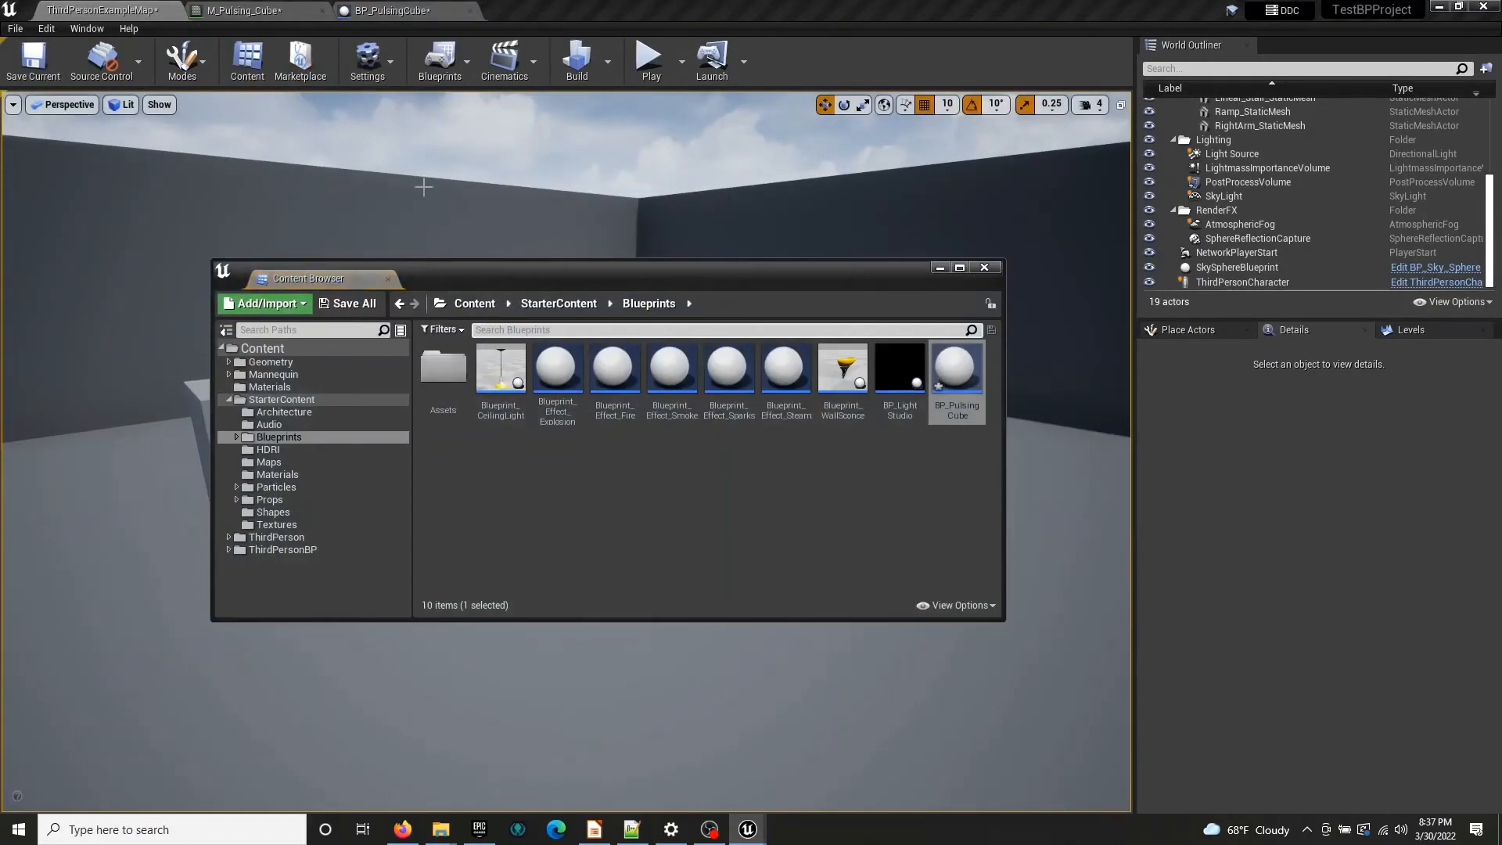
pyautogui.moveTo(566, 269); pyautogui.dragTo(1038, 317)
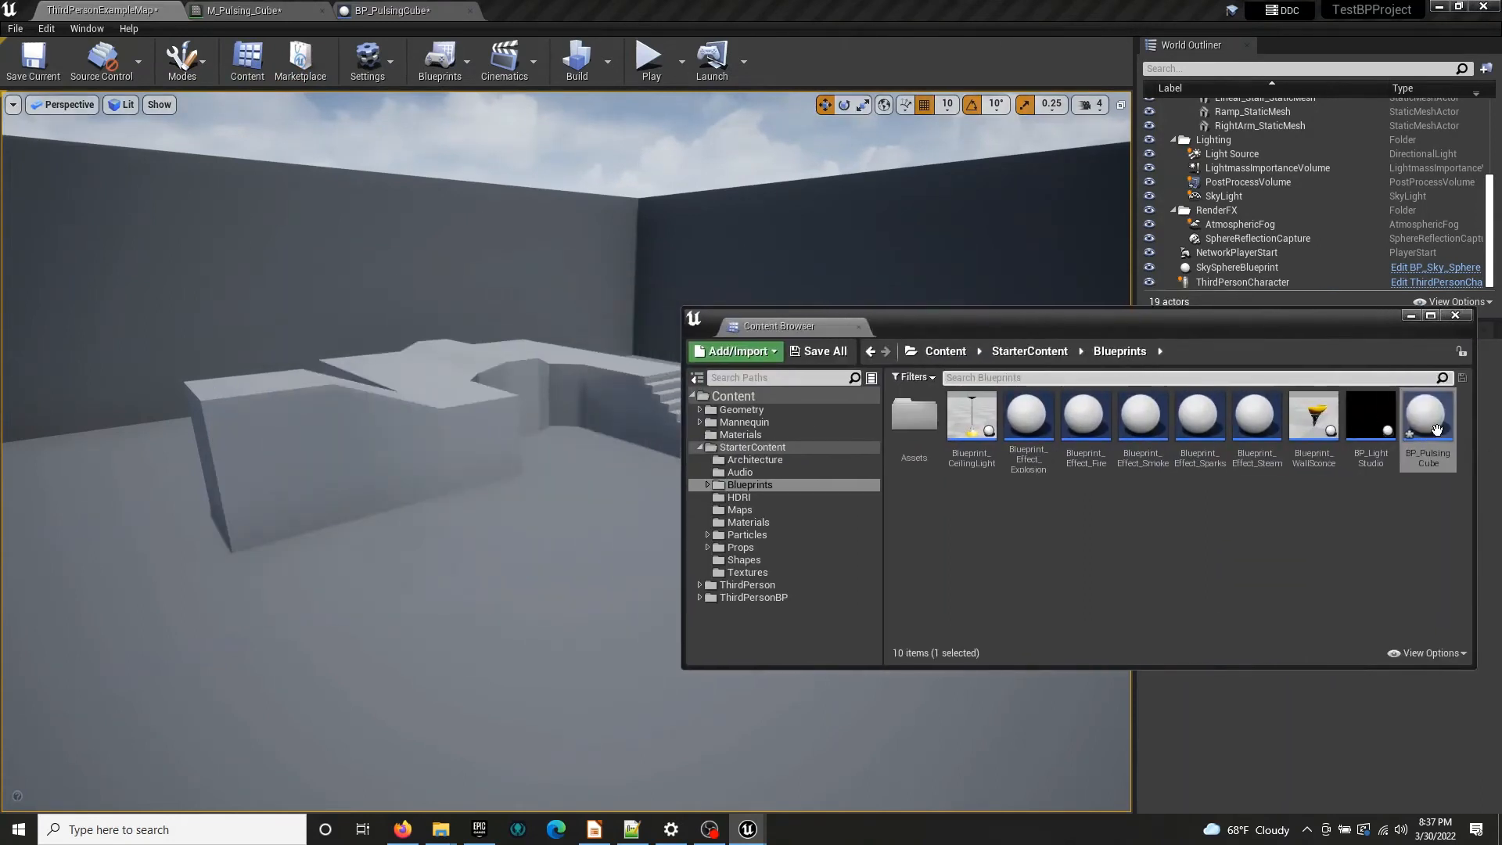
pyautogui.moveTo(1437, 429); pyautogui.dragTo(532, 509)
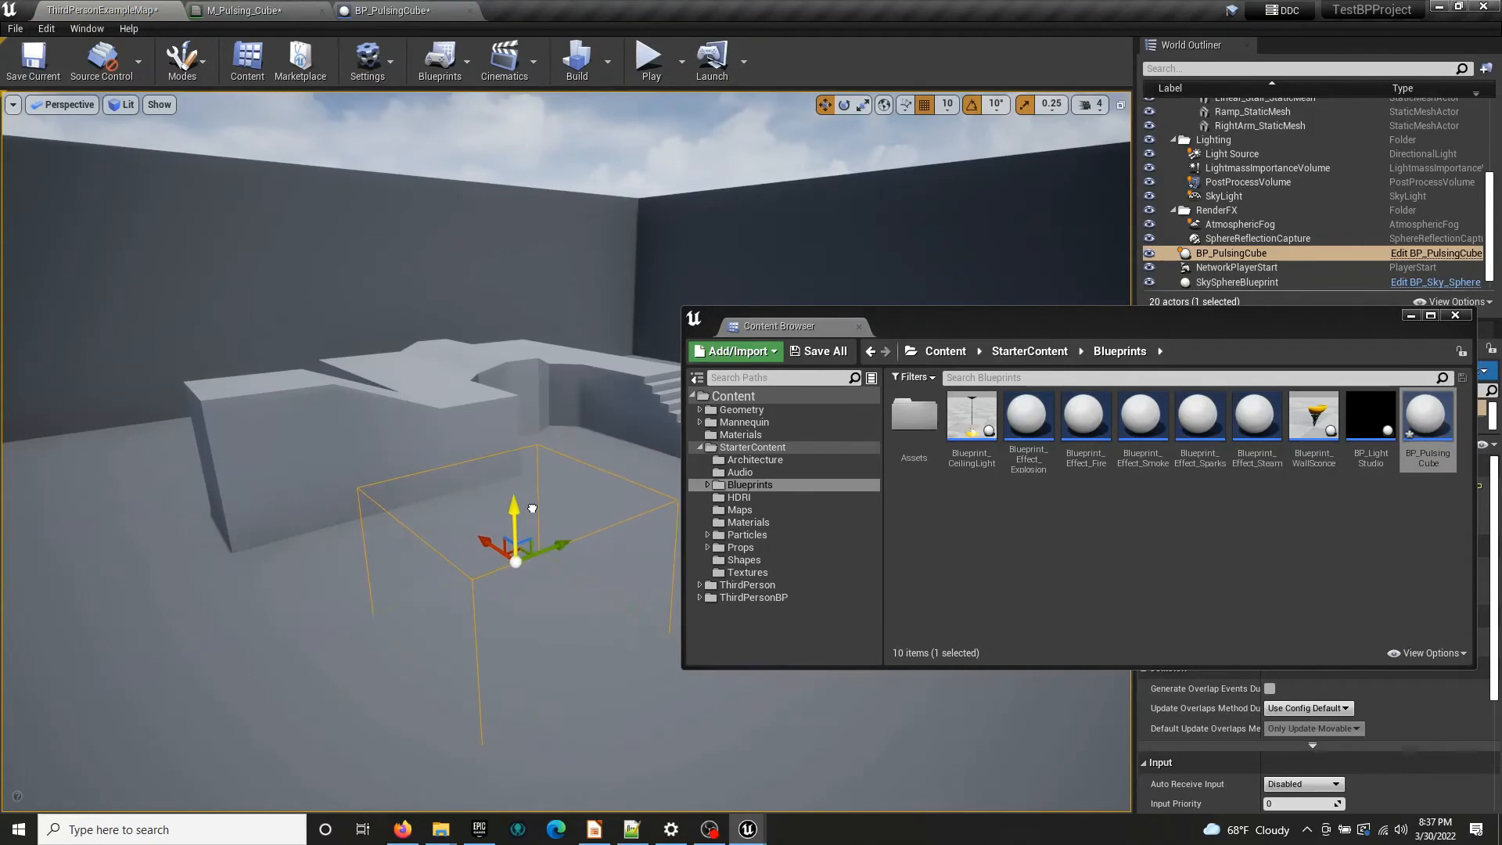
pyautogui.moveTo(1235, 327); pyautogui.dragTo(1082, 333)
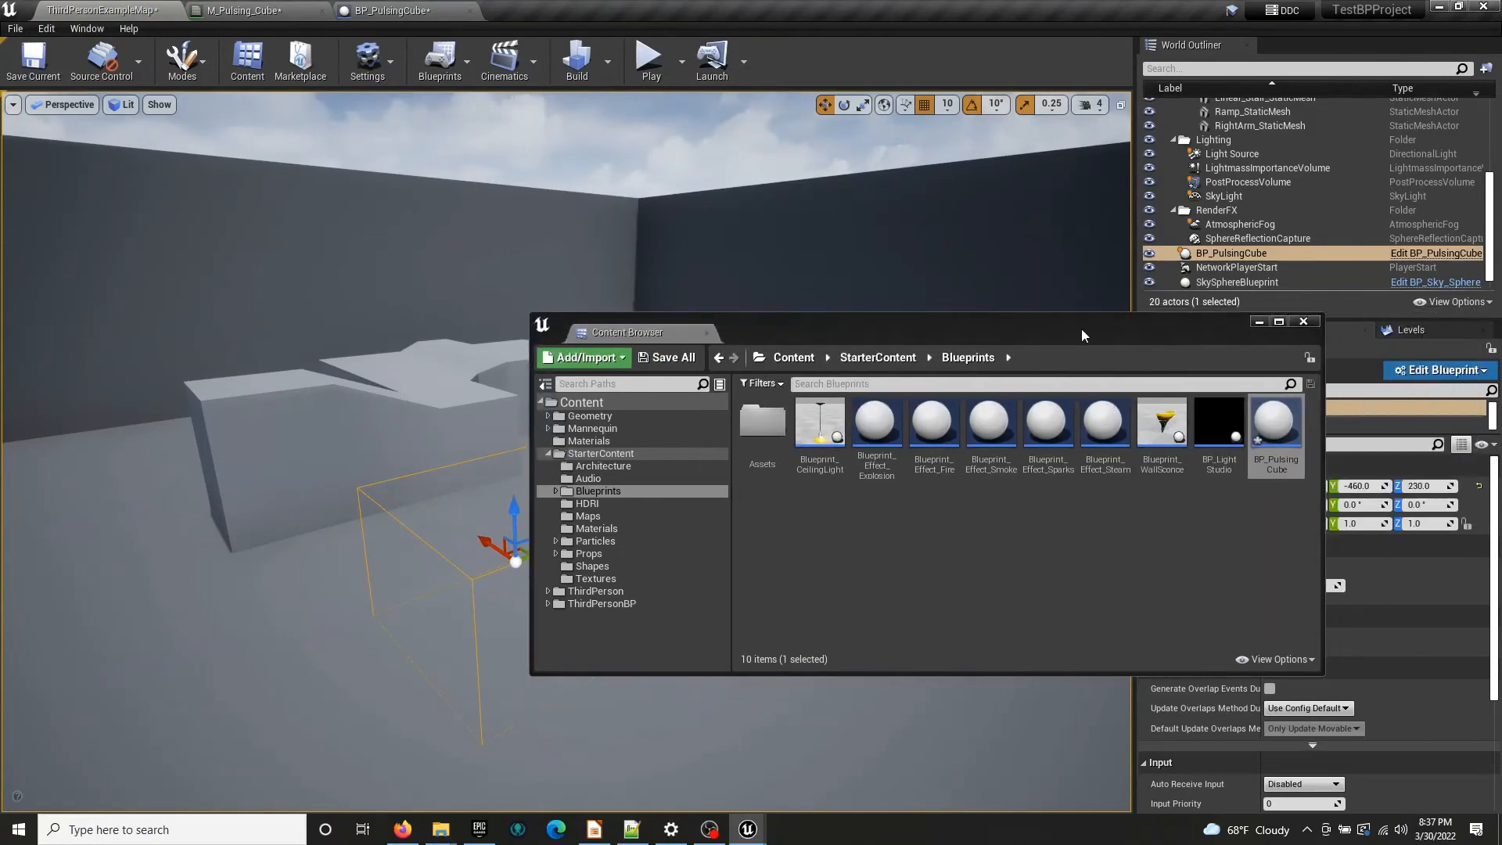
pyautogui.click(1257, 324)
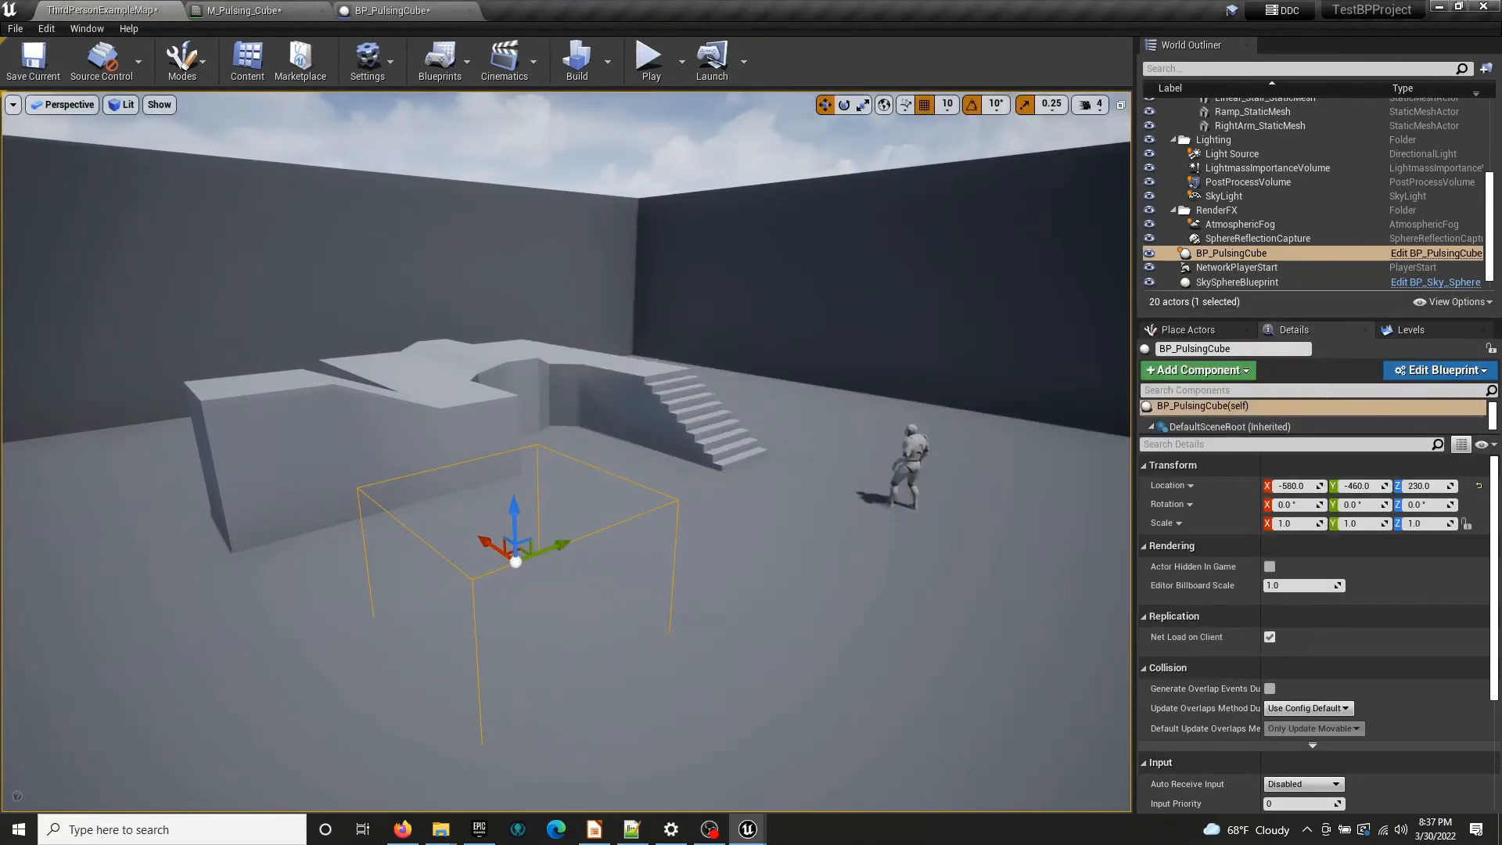
# Move the BP_PulsingCube actor to open floor away from the ramp, at about X -870, Y -390, Z 250
pyautogui.moveTo(502, 540); pyautogui.dragTo(553, 544)
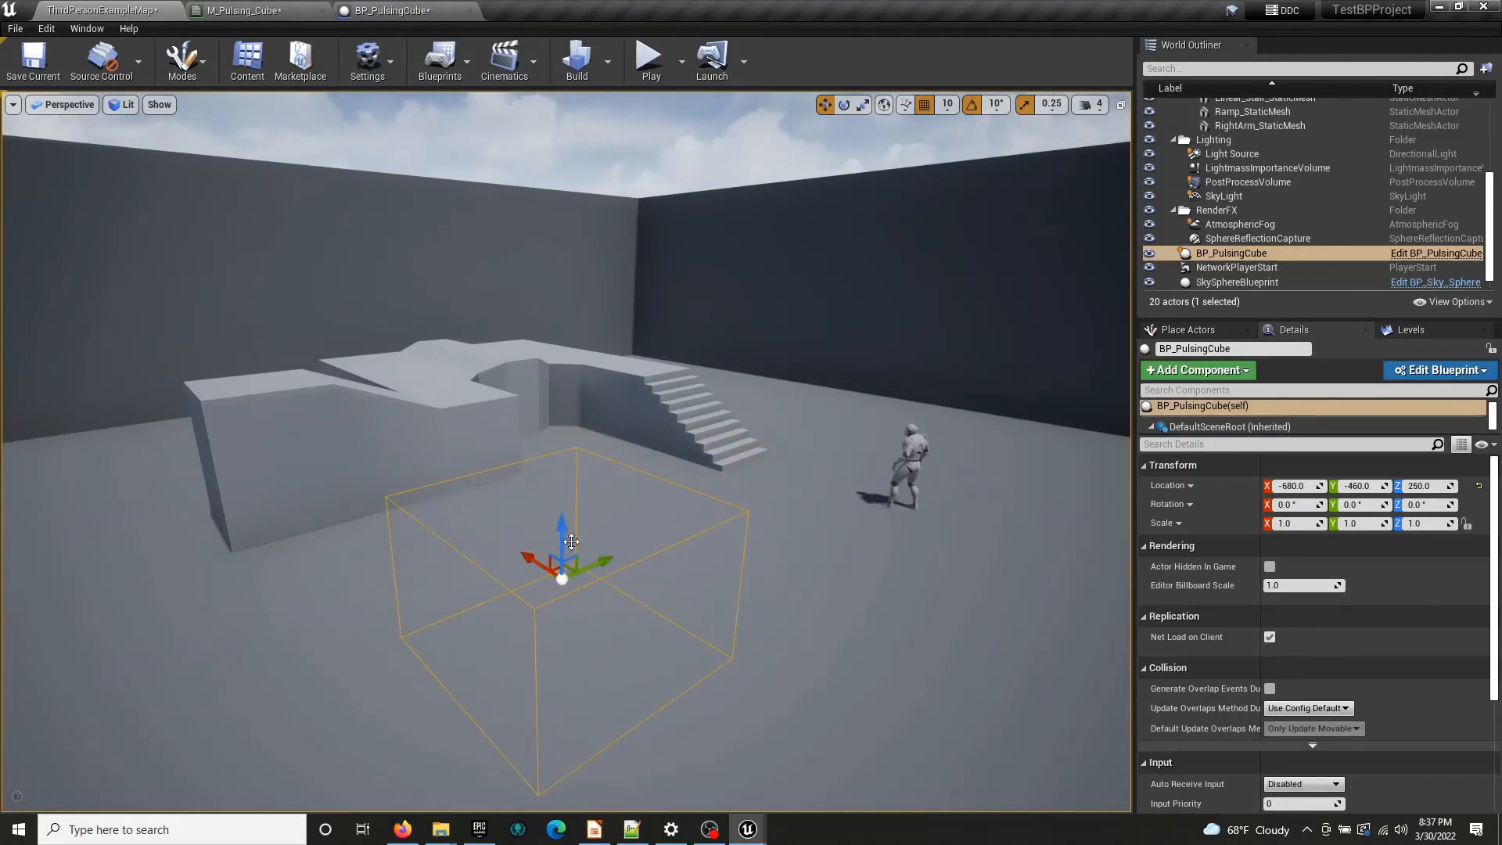
pyautogui.press('e')
pyautogui.moveTo(554, 544); pyautogui.dragTo(297, 618, button='right')
pyautogui.press('w')
pyautogui.moveTo(540, 404); pyautogui.dragTo(543, 405, button='right')
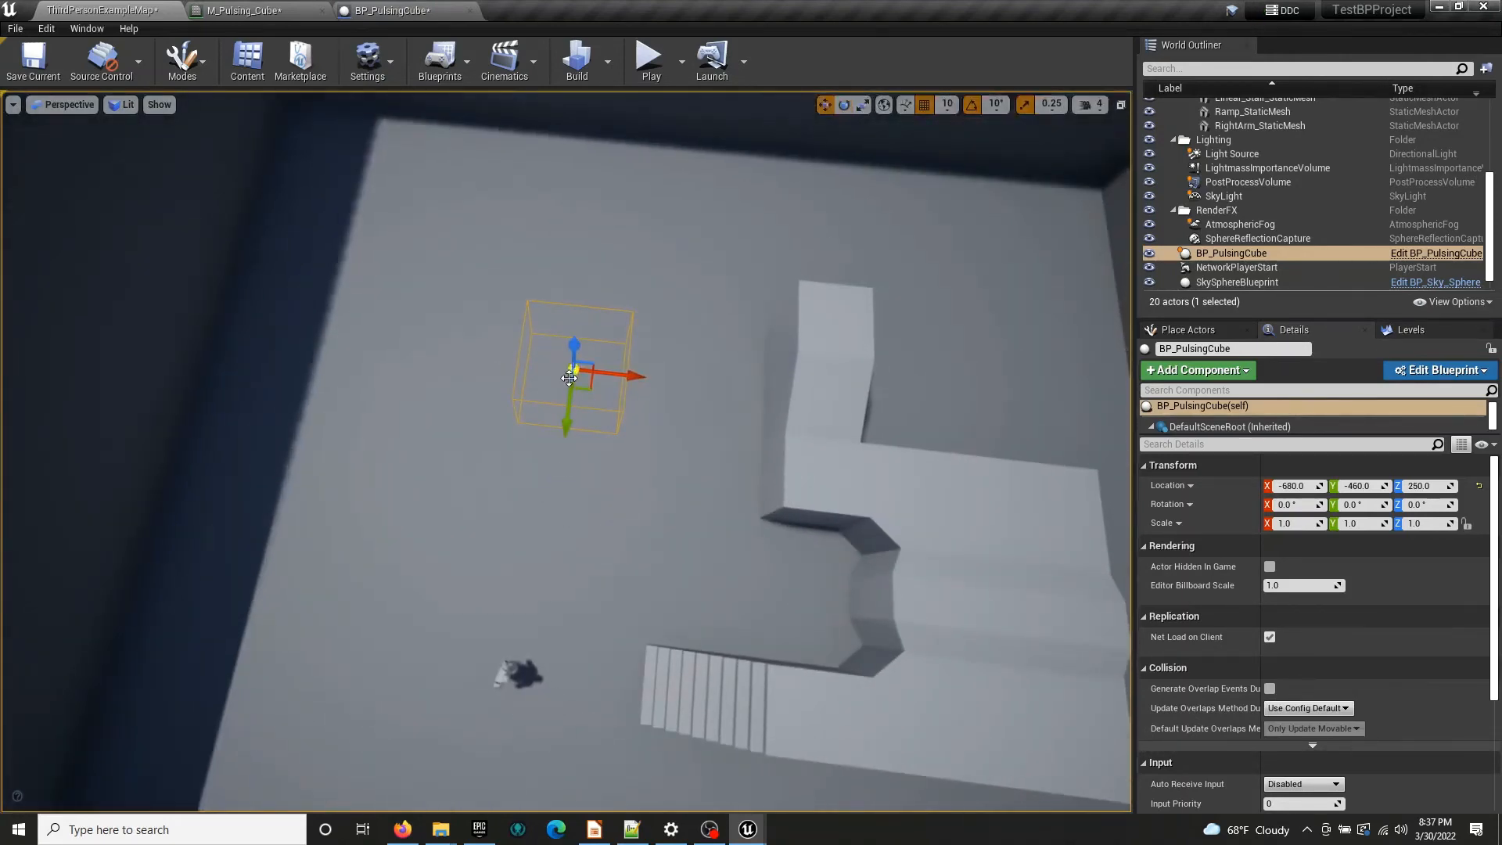
pyautogui.moveTo(592, 389); pyautogui.dragTo(523, 404)
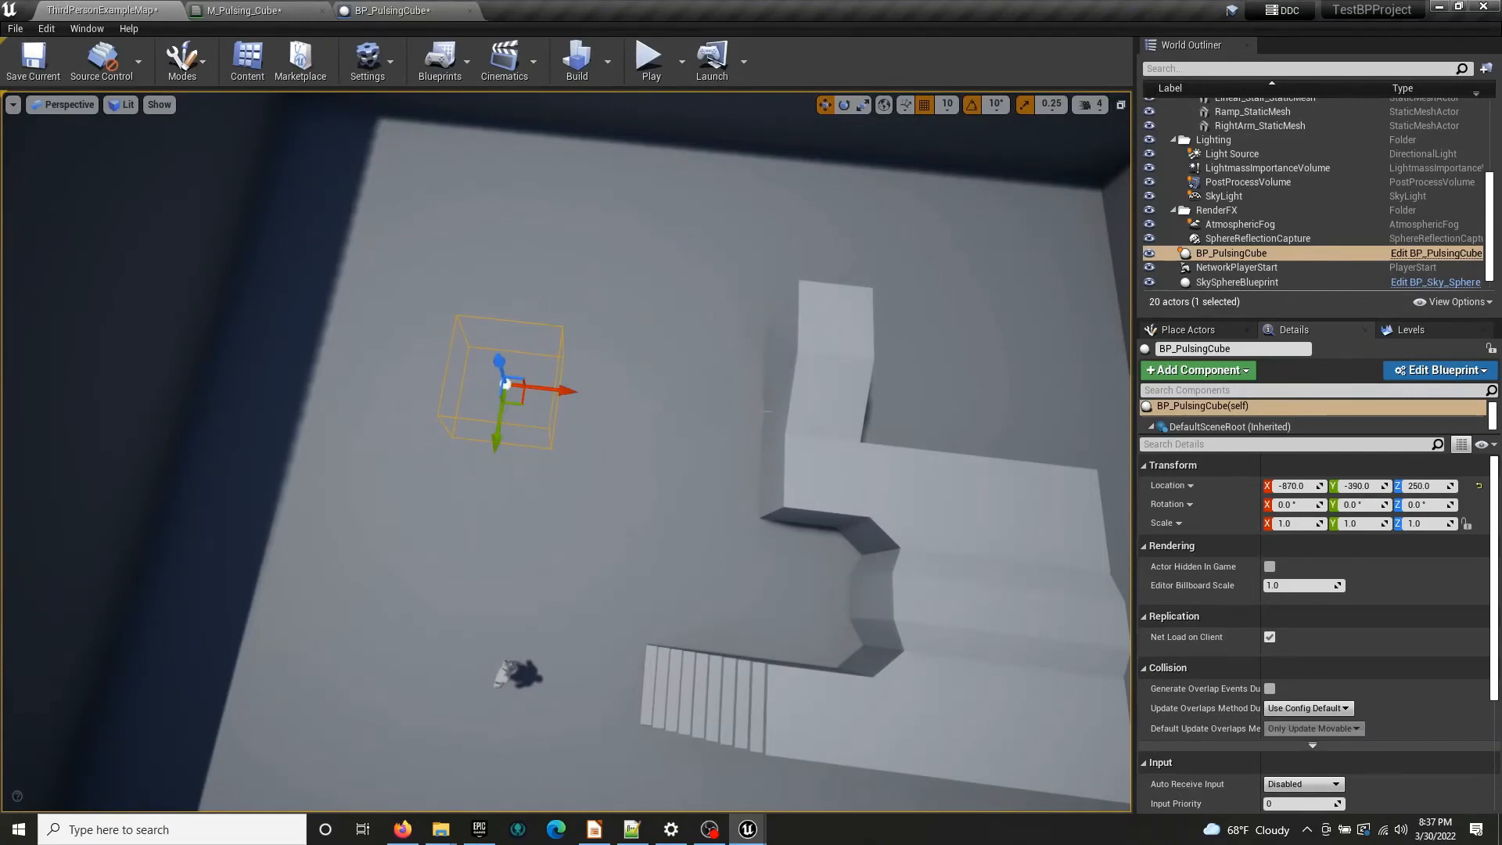
# Return from the level to the BP_PulsingCube Blueprint editor
pyautogui.moveTo(524, 404); pyautogui.dragTo(606, 348, button='right')
pyautogui.press('w')
pyautogui.click(391, 10)
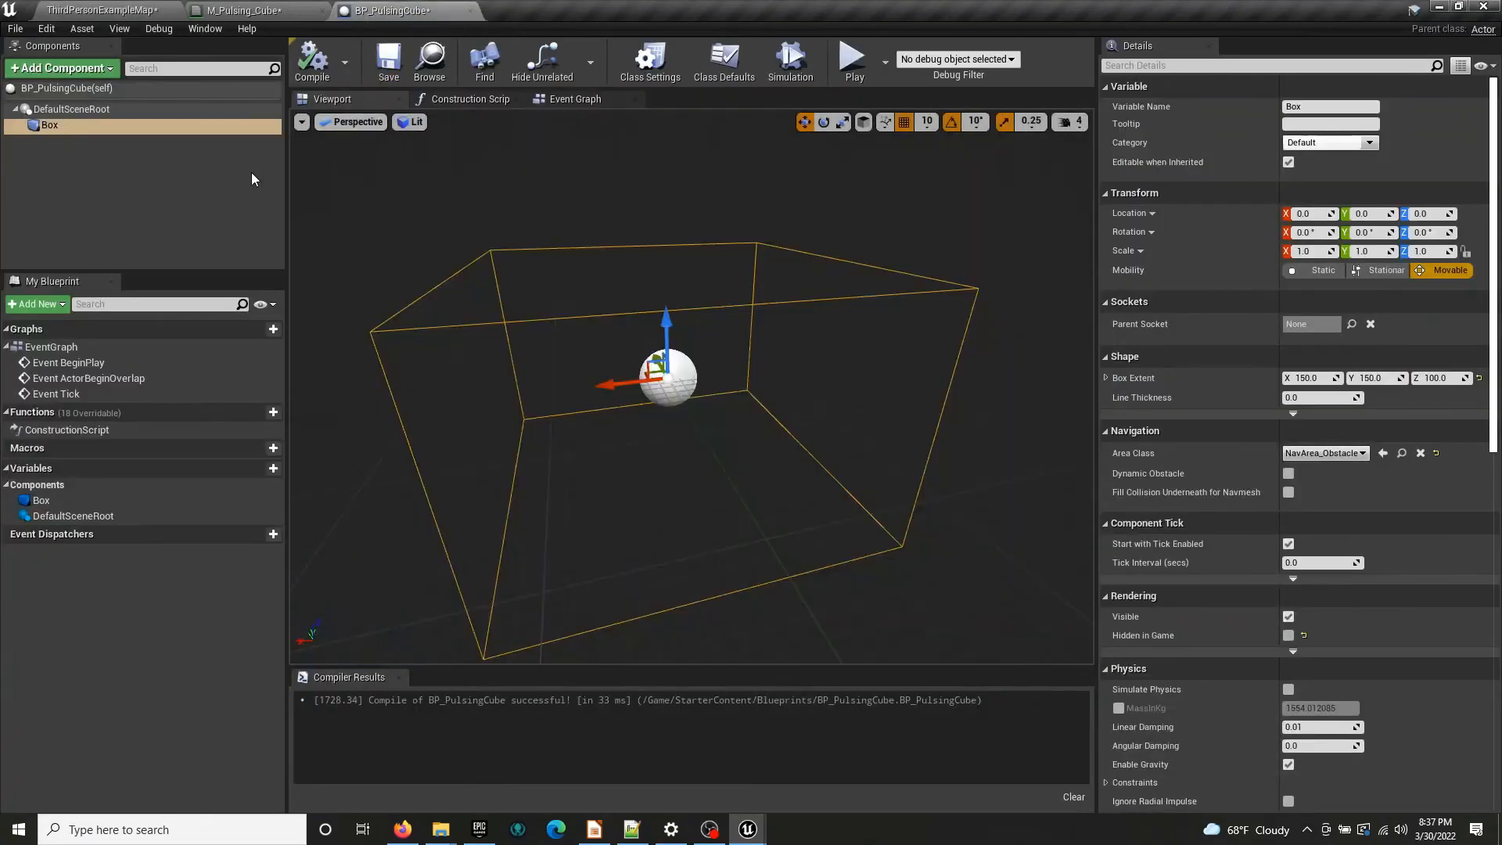
pyautogui.click(103, 181)
pyautogui.click(100, 68)
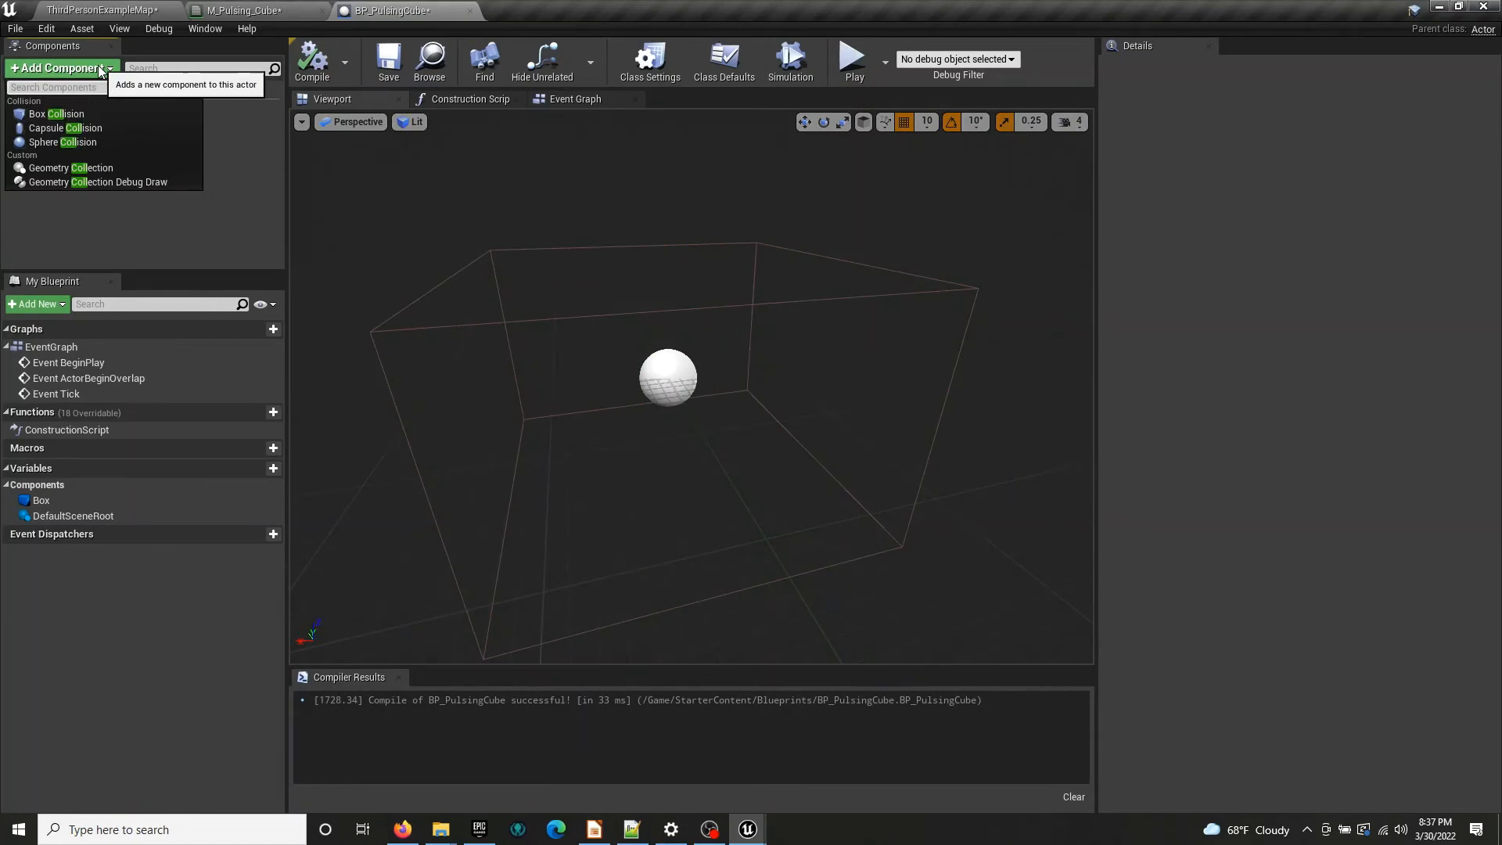
pyautogui.write('stati')
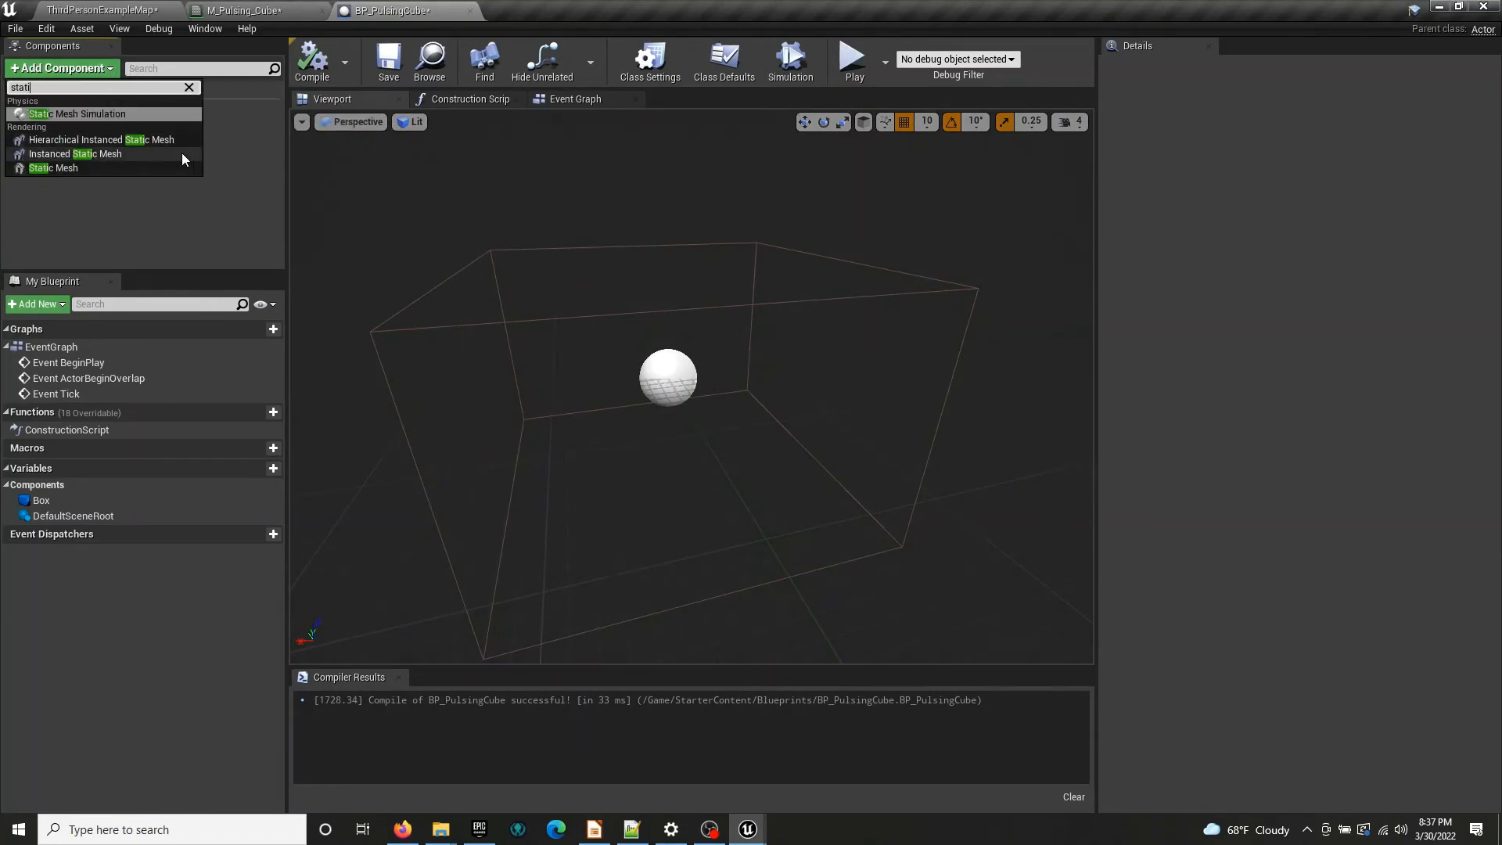
pyautogui.click(115, 160)
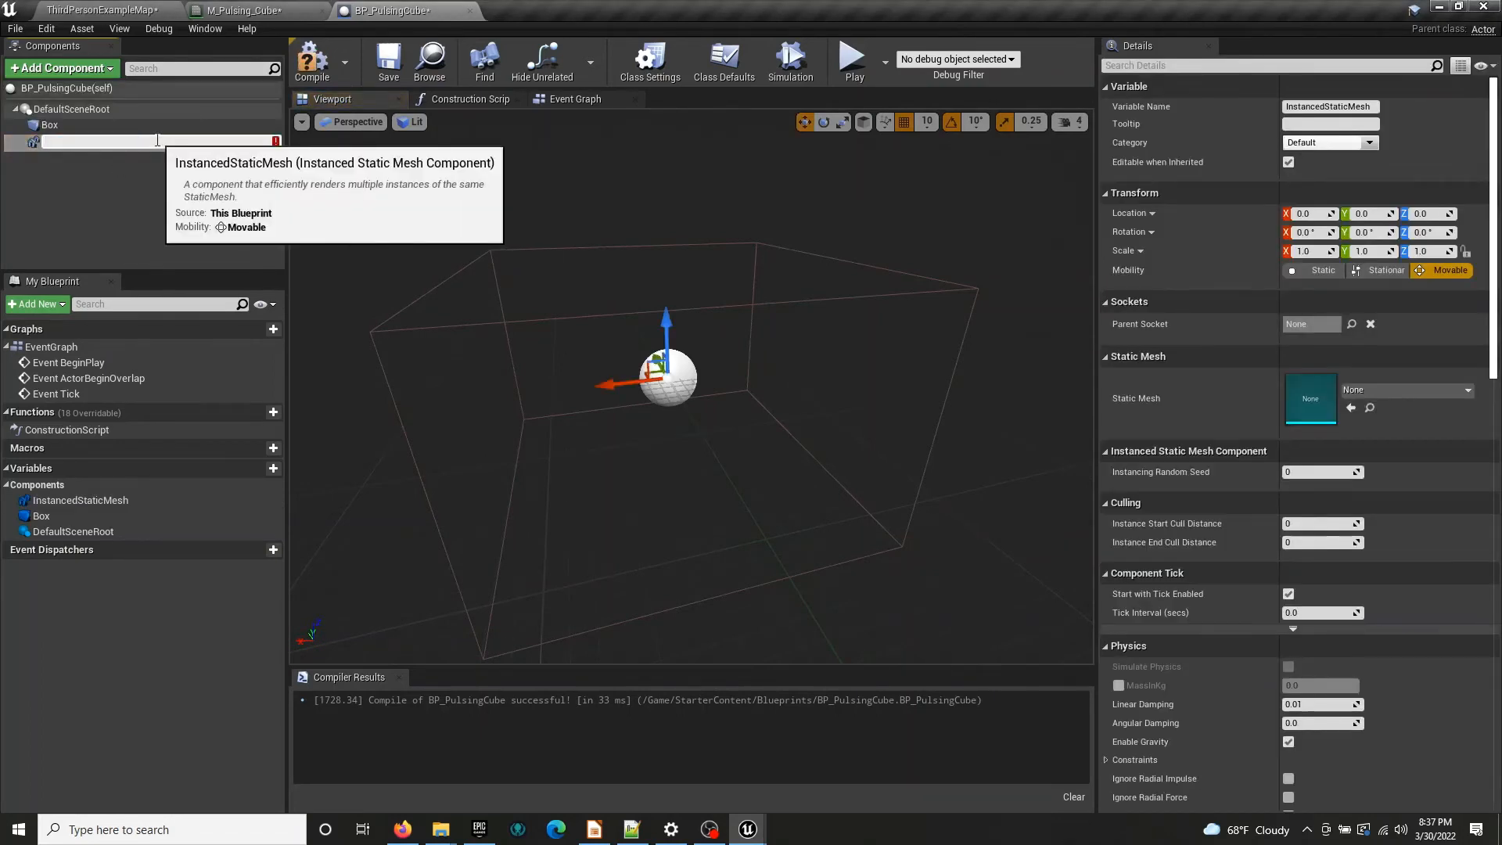
pyautogui.press('Escape')
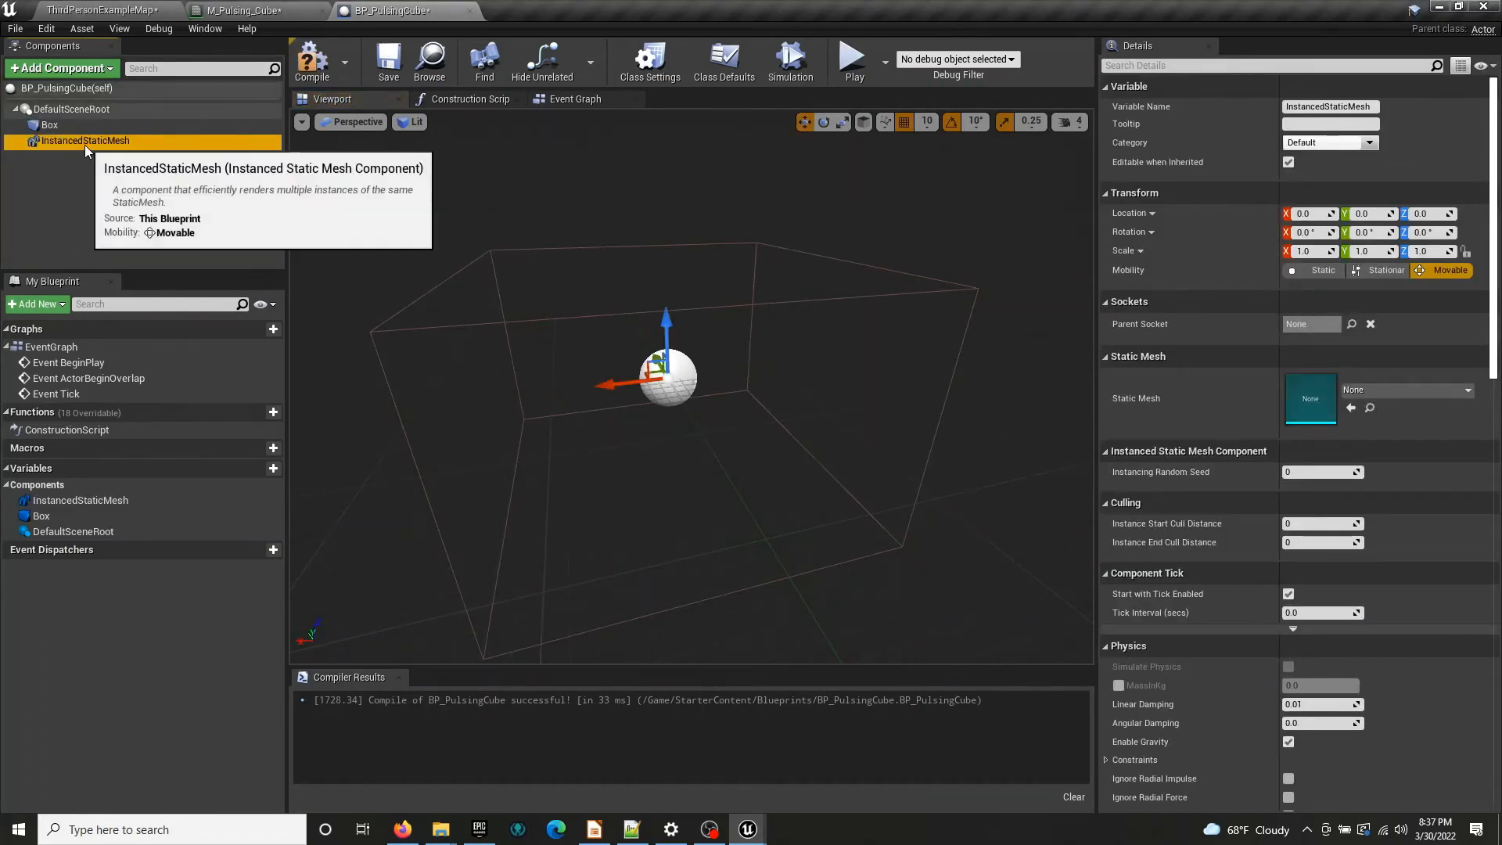
pyautogui.press('Delete')
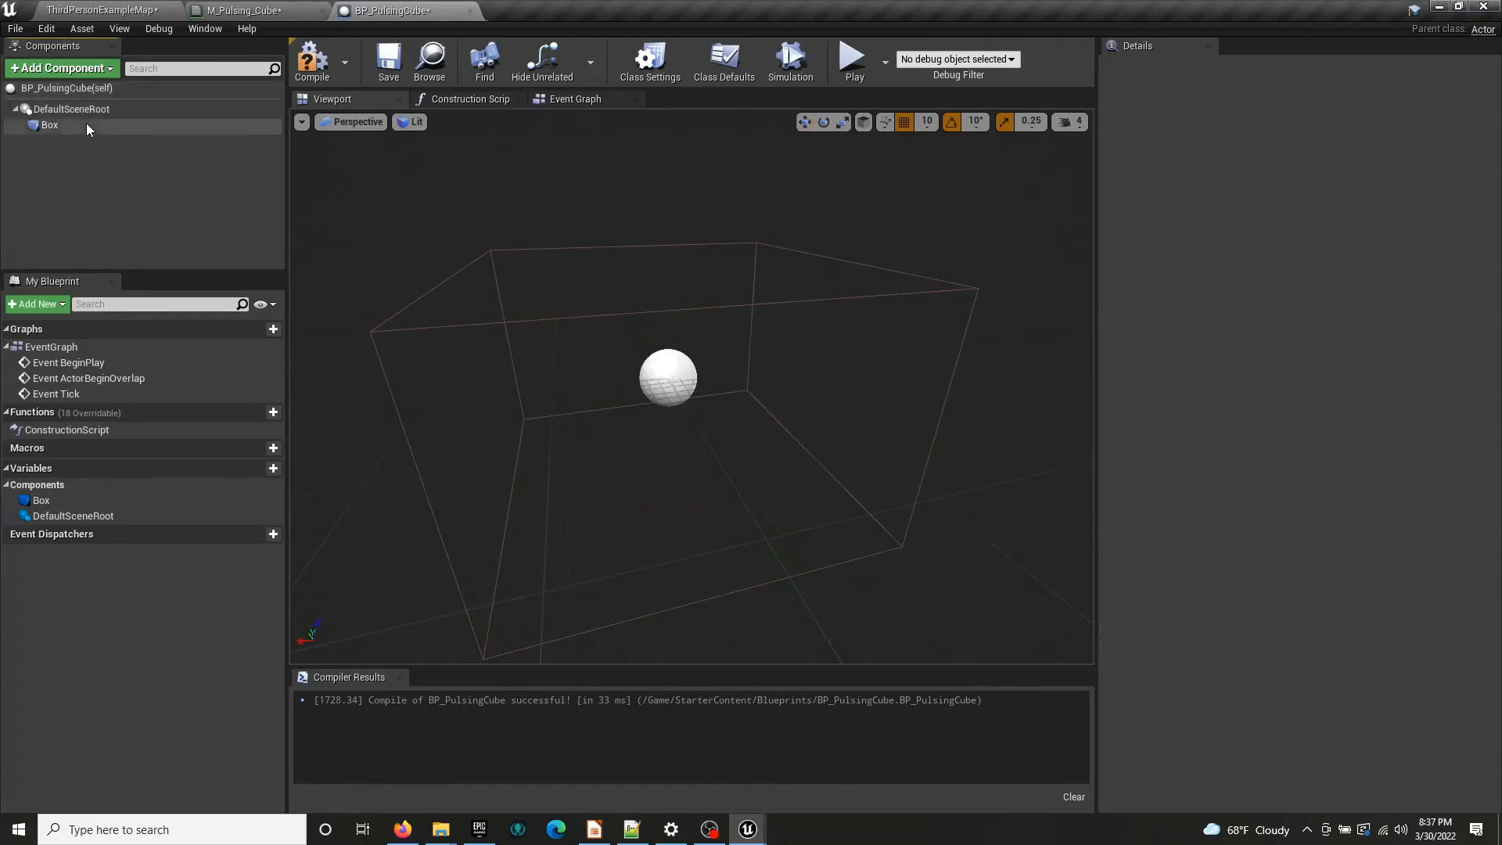
# Add a Static Mesh component under DefaultSceneRoot with its default name and select it
pyautogui.click(83, 70)
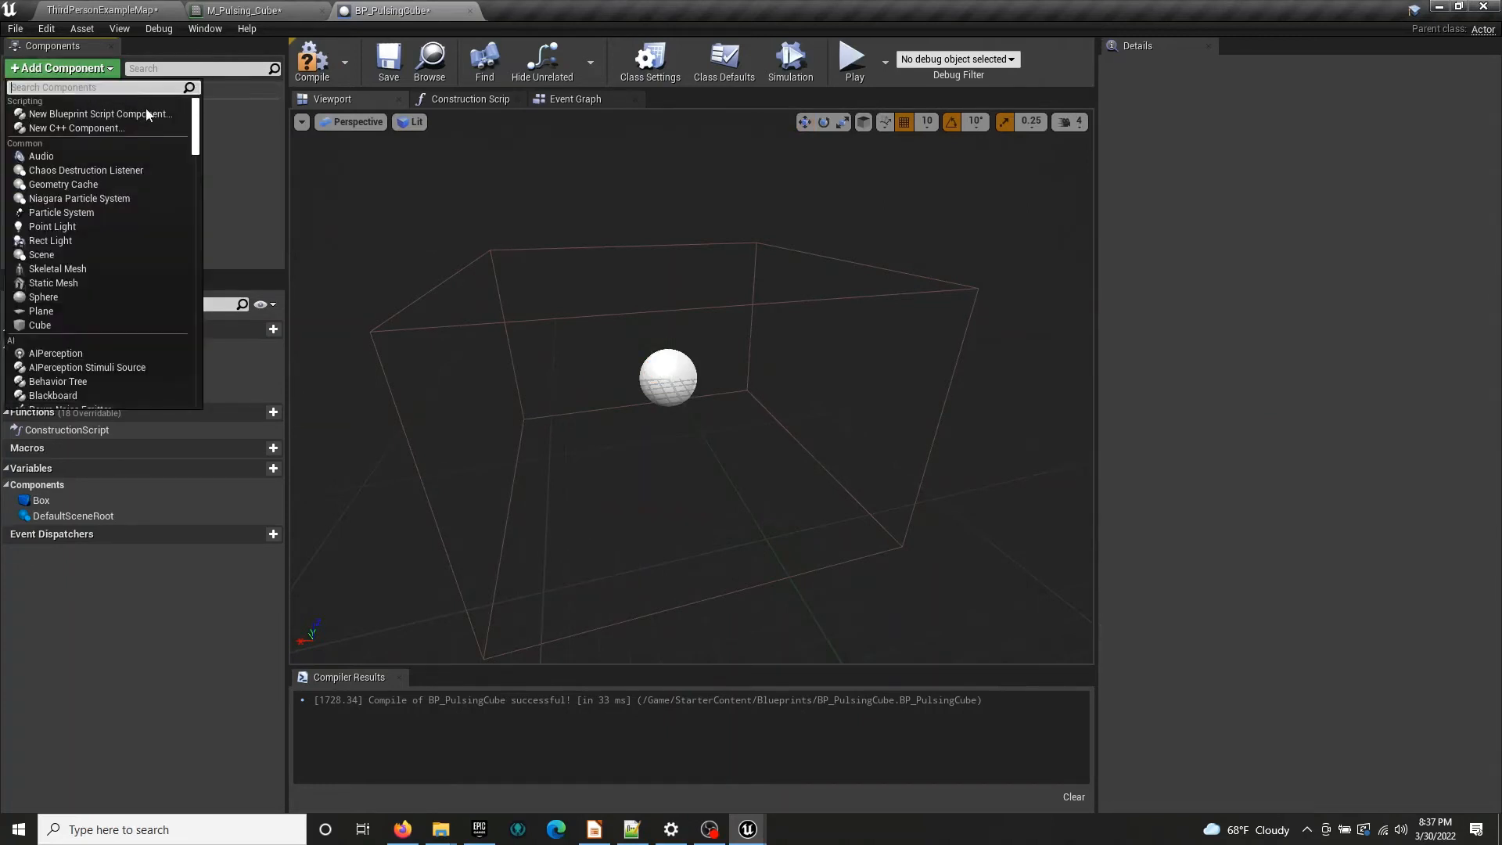
pyautogui.moveTo(194, 130); pyautogui.dragTo(178, 219)
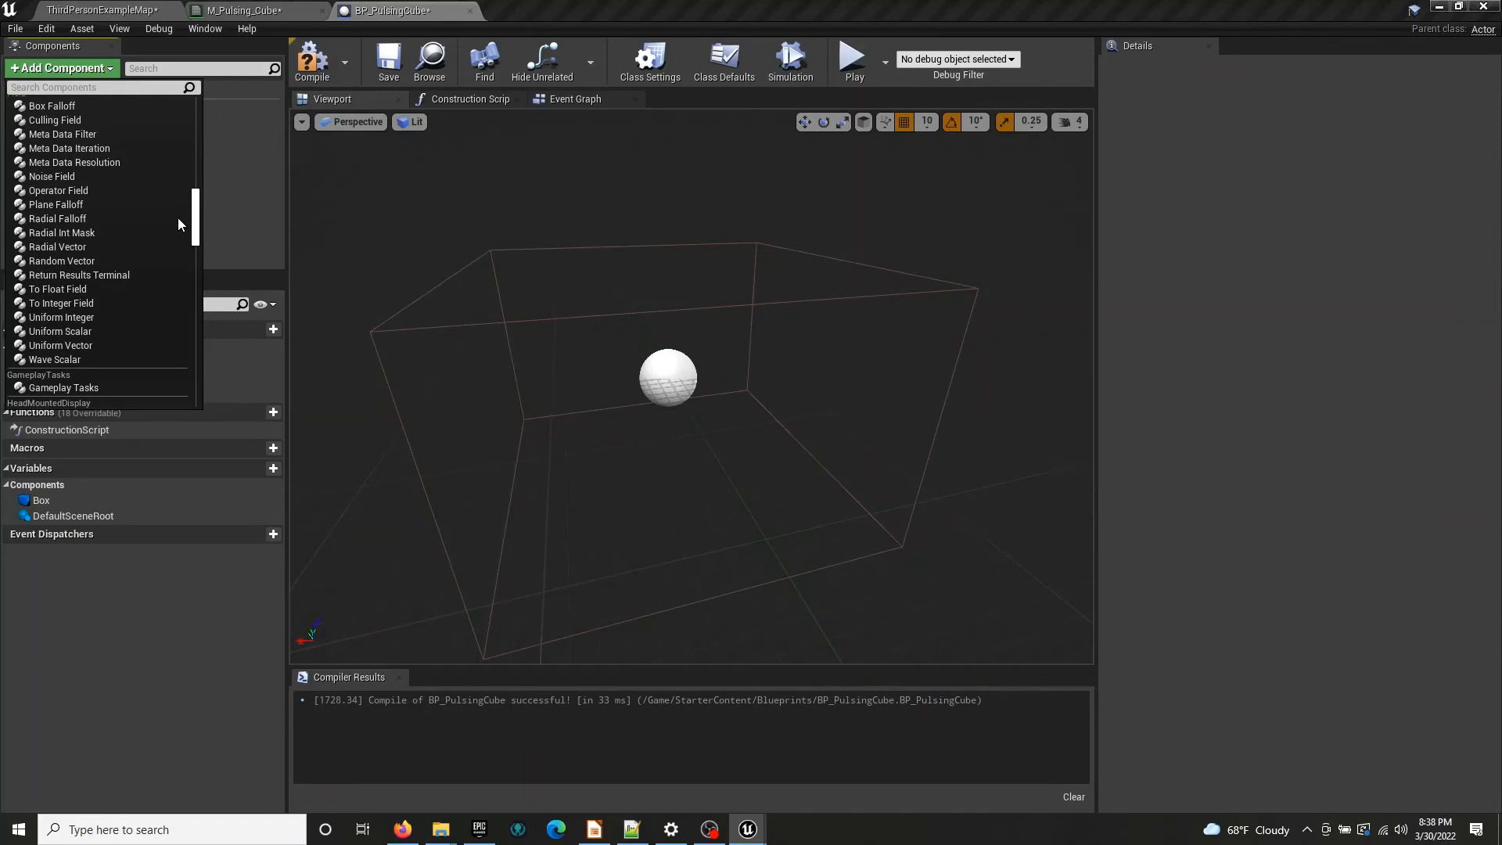
pyautogui.moveTo(178, 219); pyautogui.dragTo(180, 231)
pyautogui.scroll(-3, 178, 229)
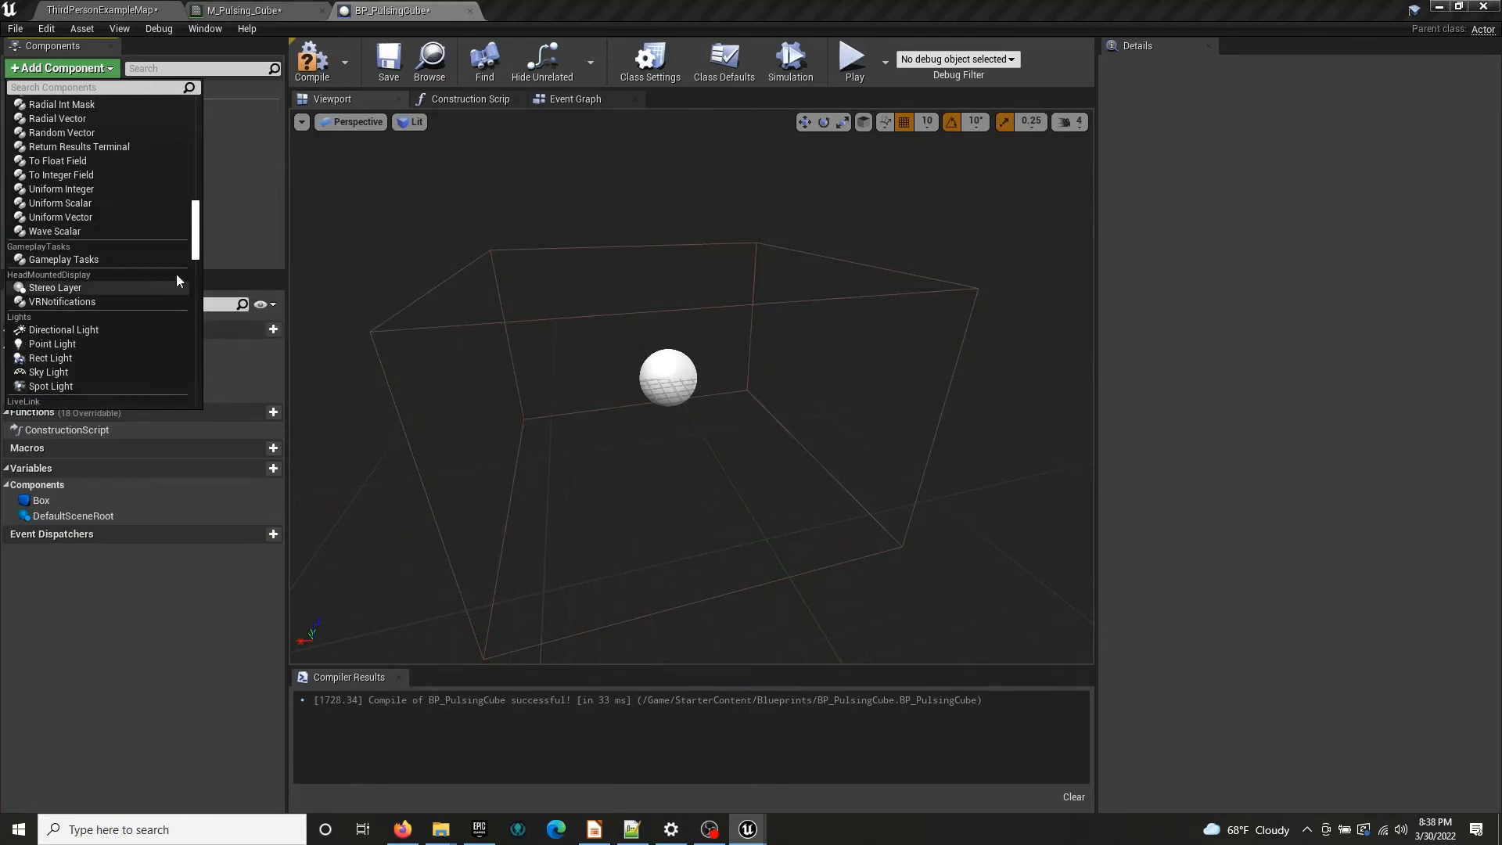
pyautogui.moveTo(196, 250); pyautogui.dragTo(195, 146)
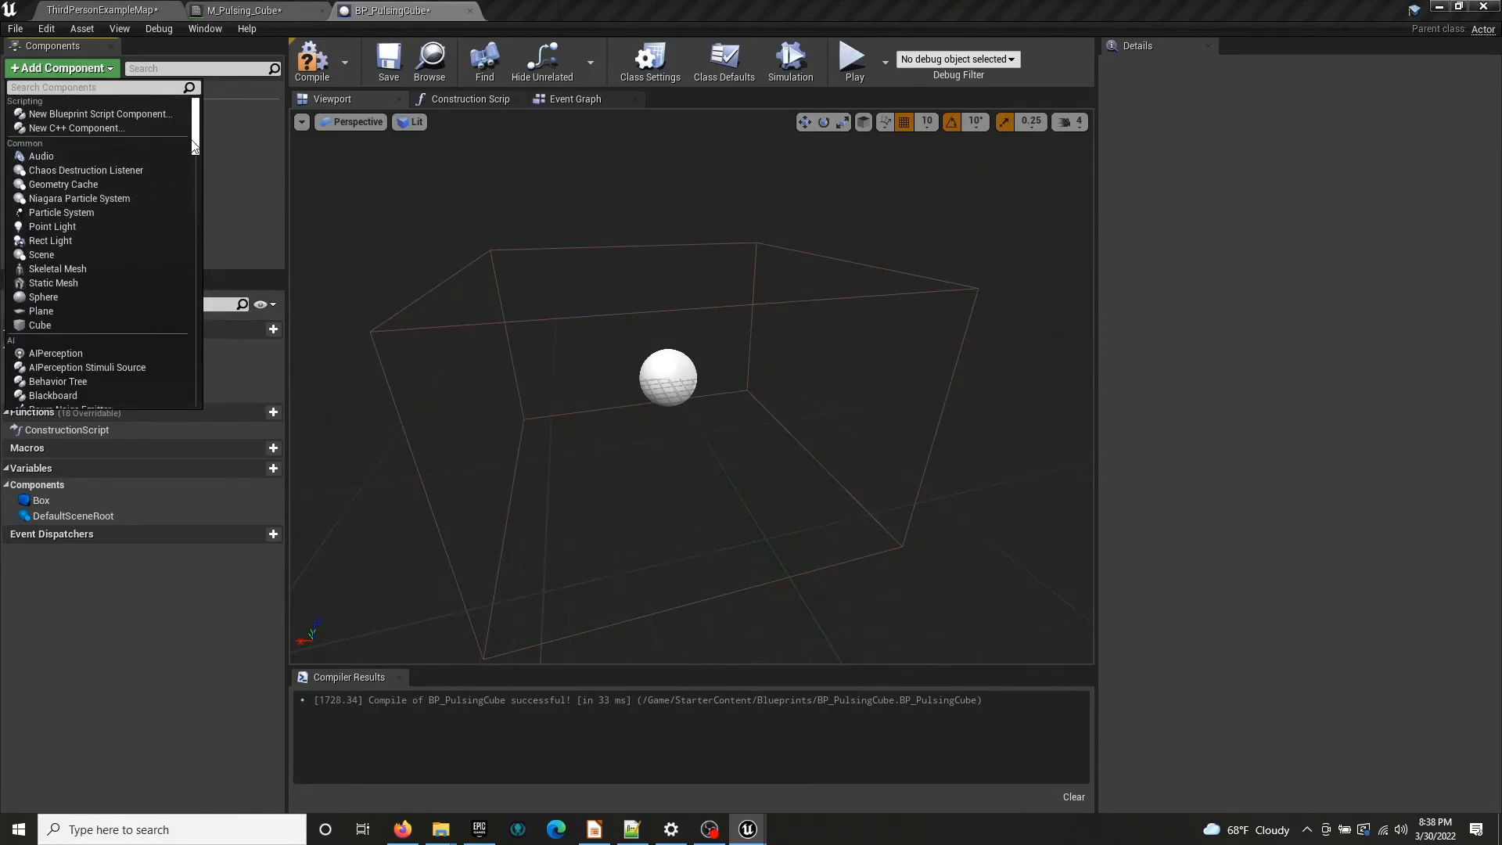
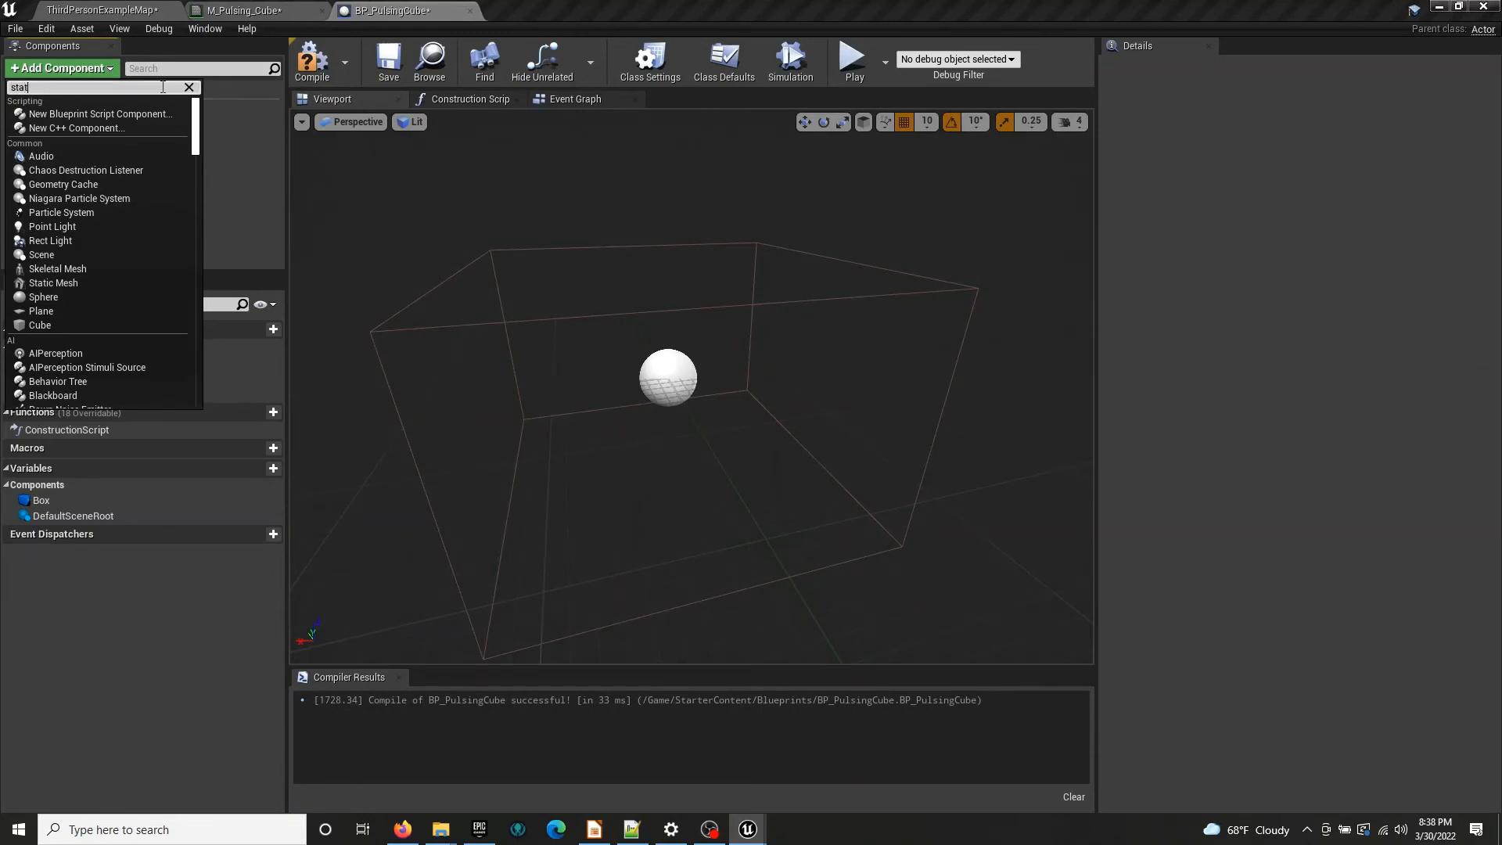
pyautogui.click(87, 169)
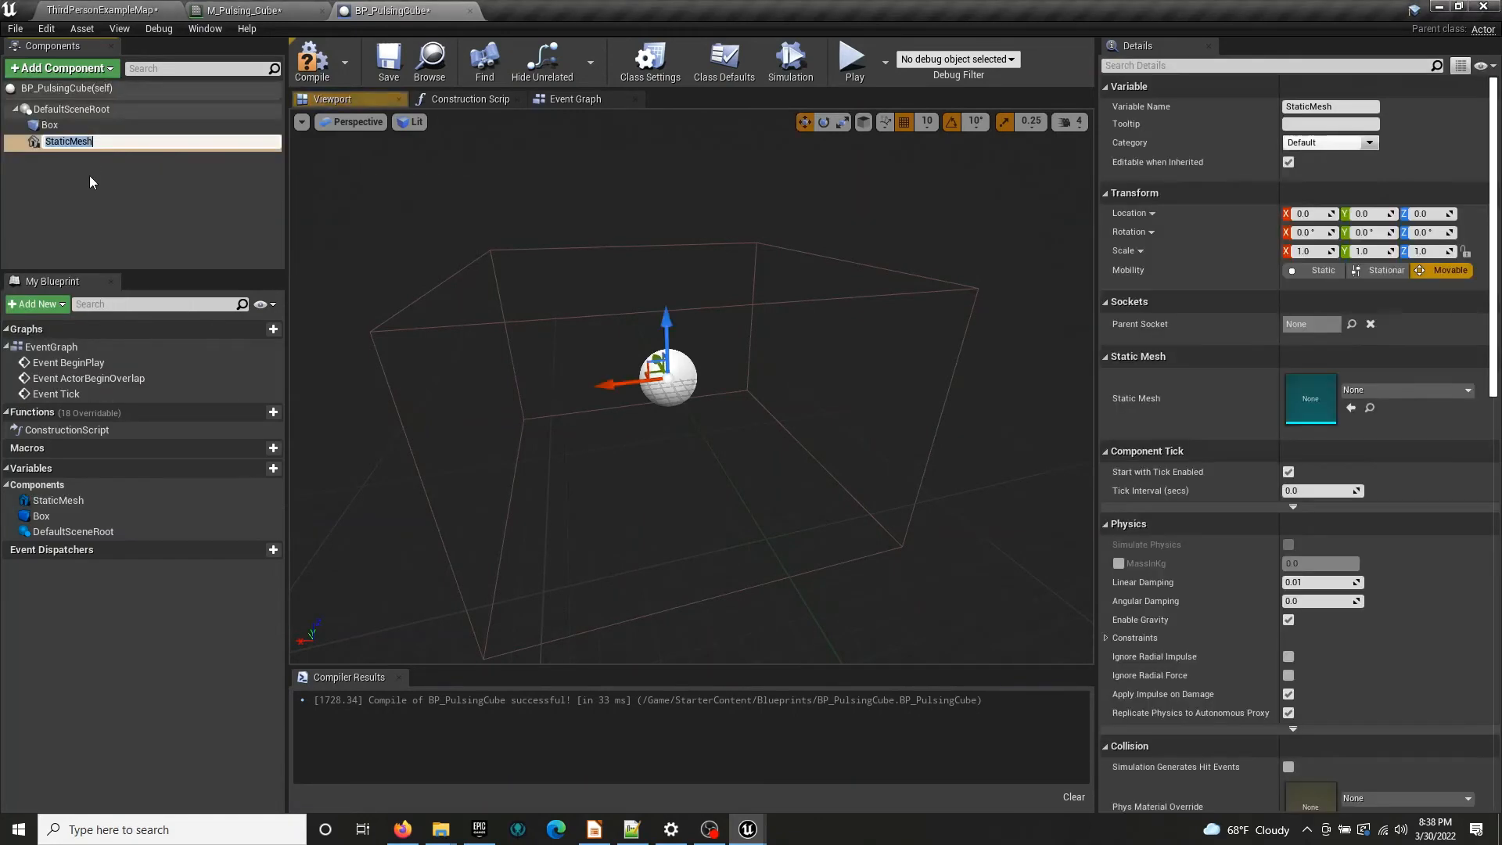
pyautogui.click(118, 172)
pyautogui.click(81, 142)
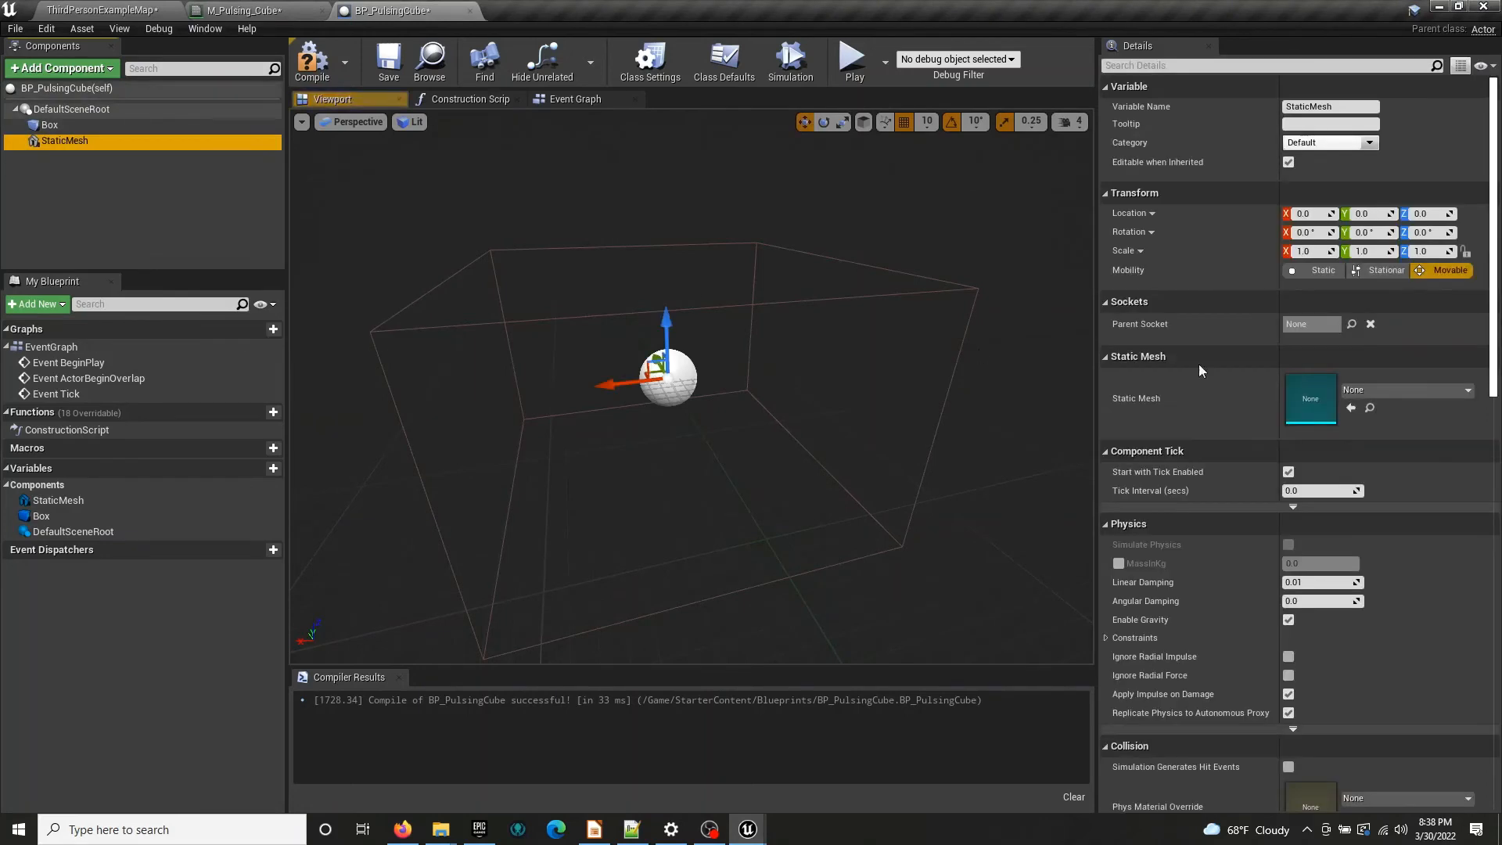
# Assign the 1M_Cube_Chamfer mesh to the StaticMesh component and compile the Blueprint
pyautogui.click(1388, 390)
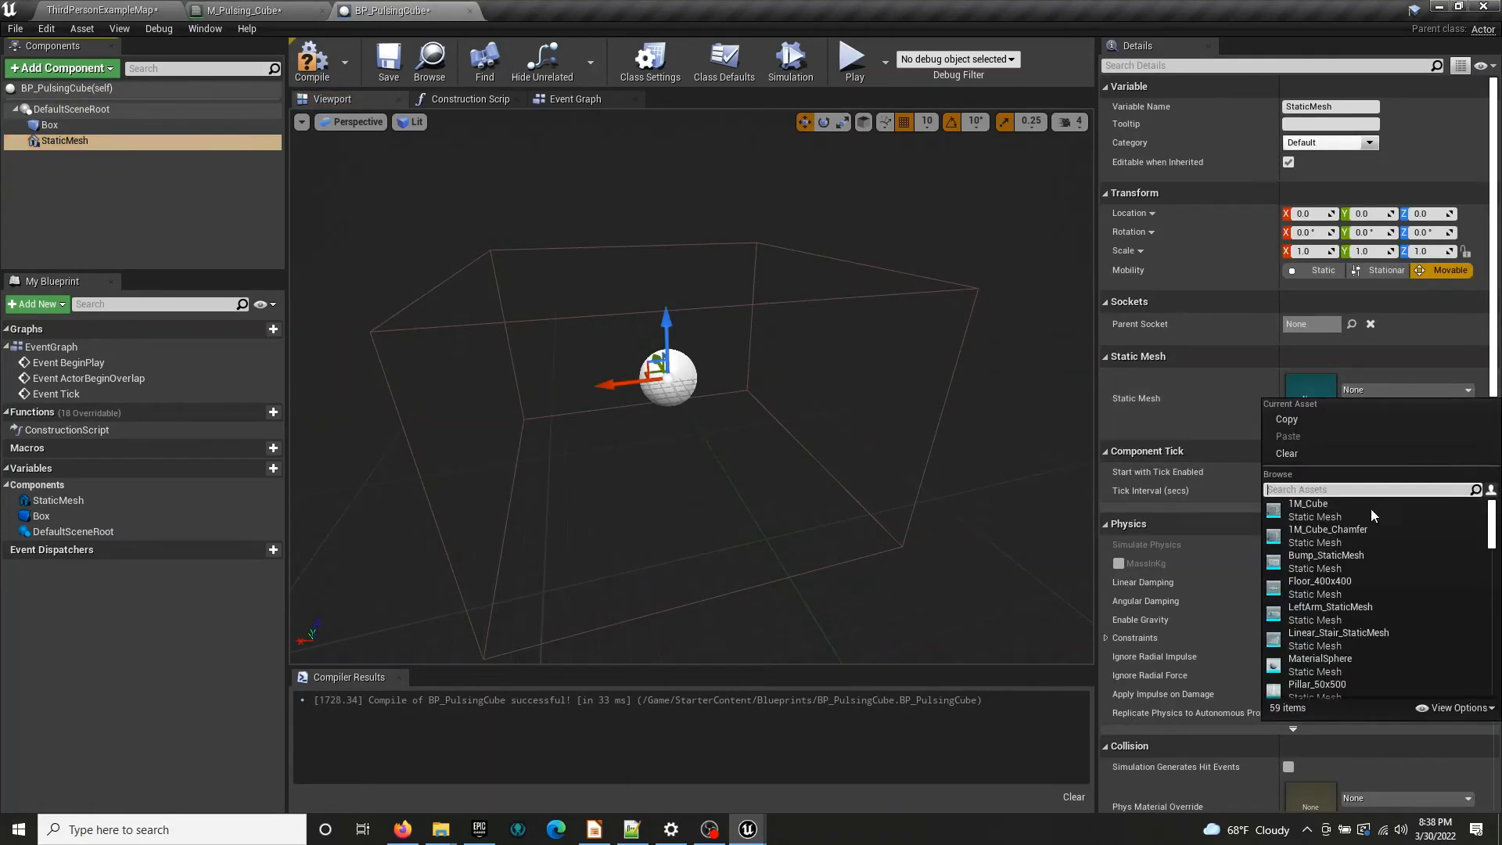
pyautogui.write('cube')
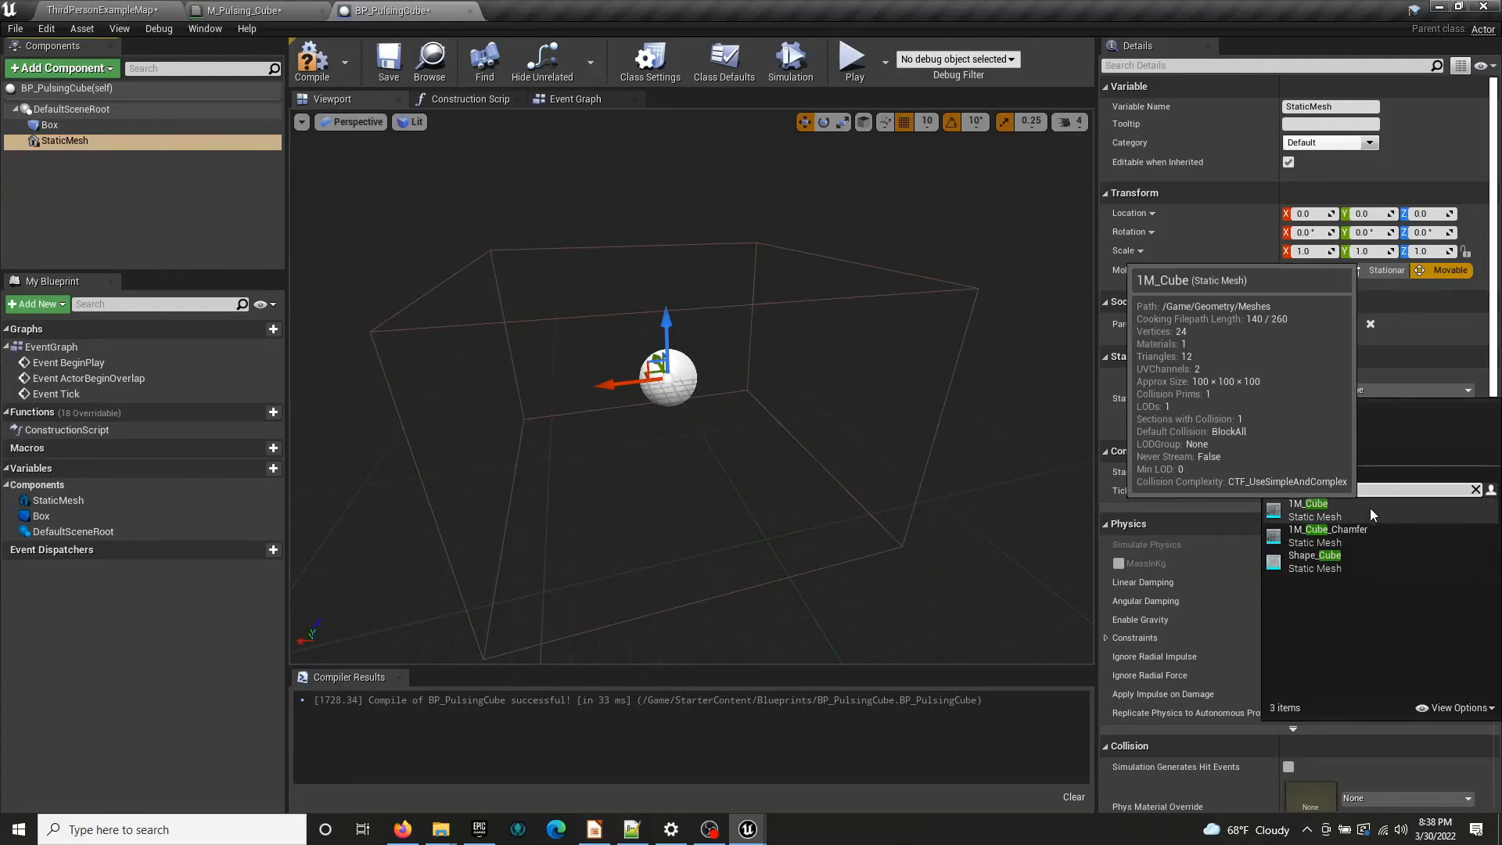
pyautogui.click(1352, 535)
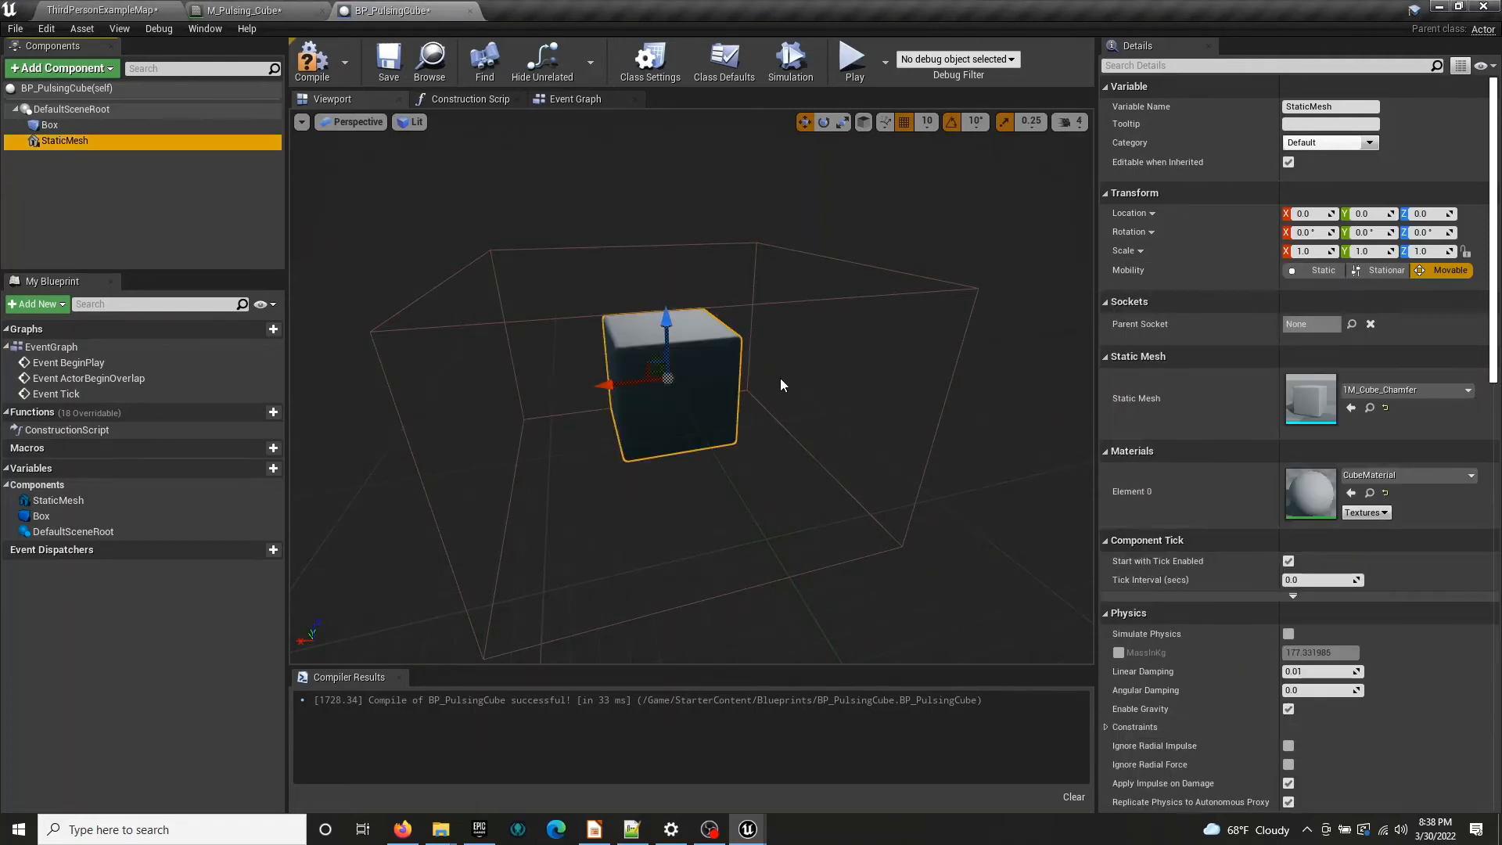
pyautogui.click(325, 62)
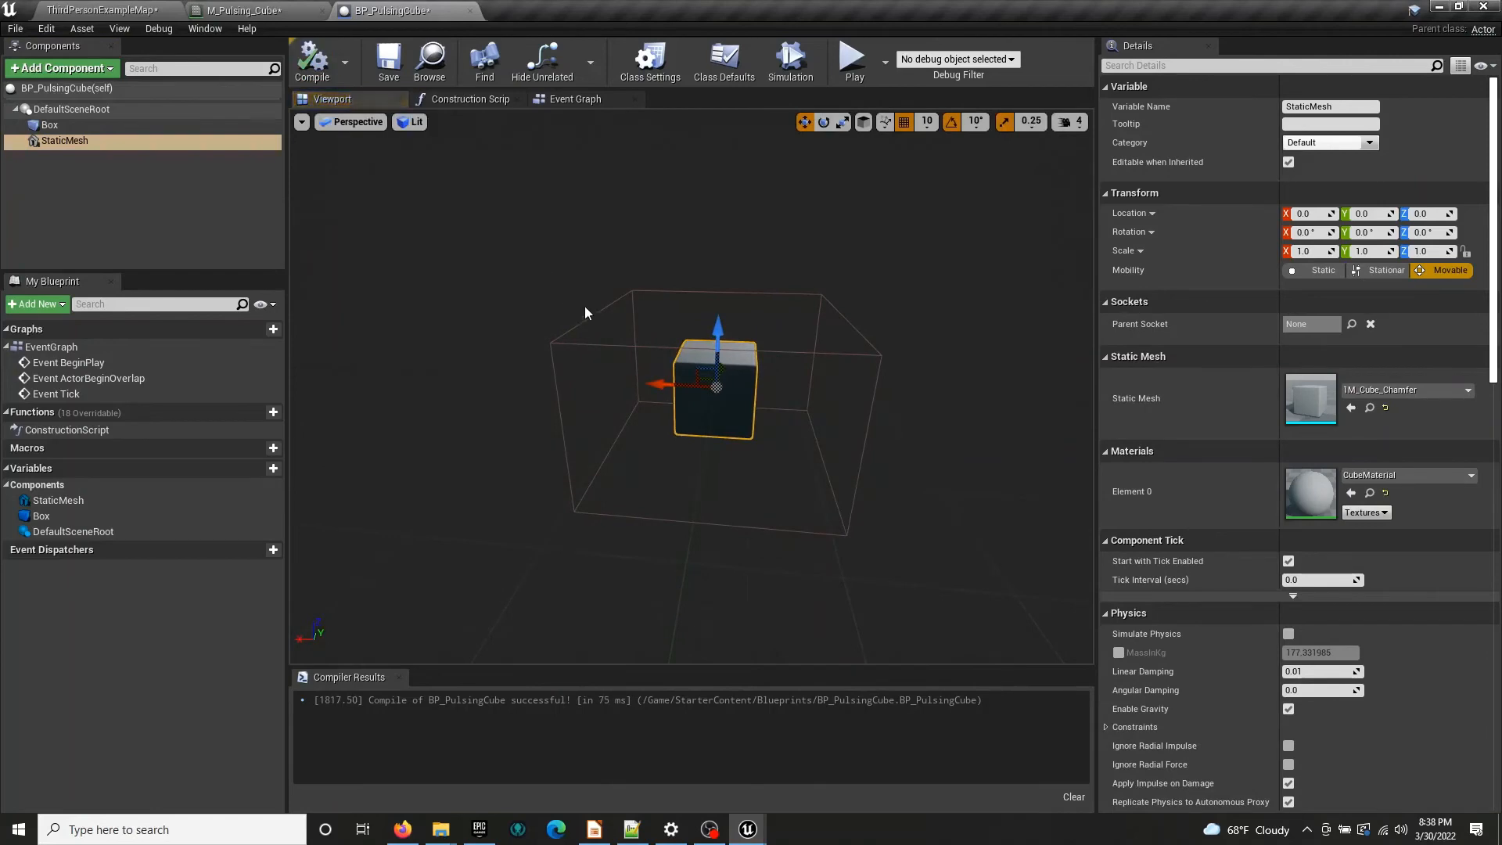
# Compare the cube inside its trigger box in the level with the same setup in the Blueprint viewport
pyautogui.click(99, 9)
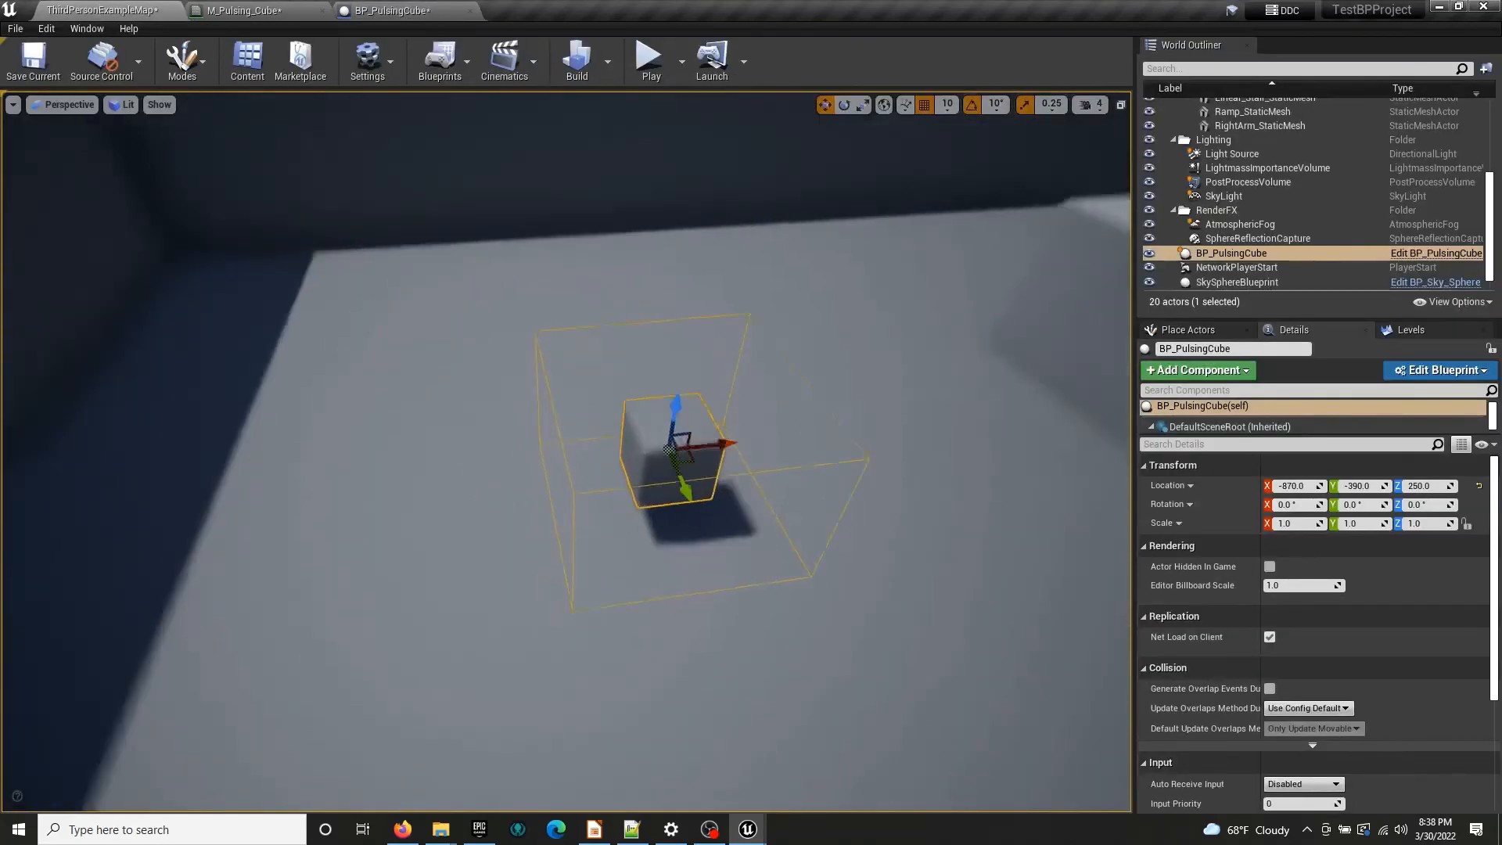
pyautogui.moveTo(567, 452)
pyautogui.mouseDown(button='right')
pyautogui.moveTo(524, 452)
pyautogui.moveTo(540, 422)
pyautogui.moveTo(524, 418)
pyautogui.moveTo(578, 458)
pyautogui.mouseUp(button='right')
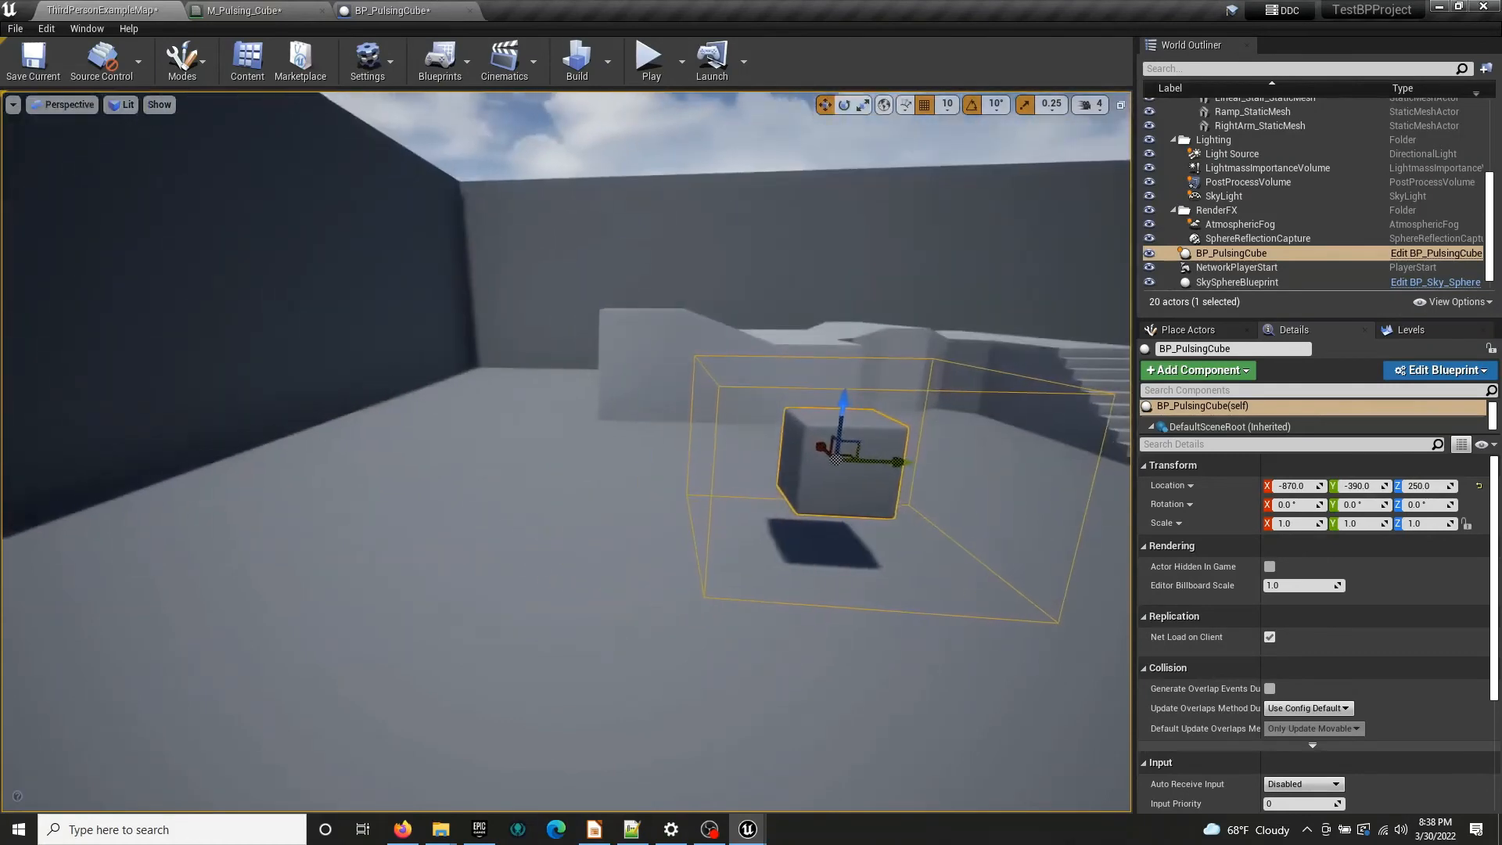
pyautogui.click(391, 11)
pyautogui.moveTo(775, 542); pyautogui.dragTo(579, 540, button='right')
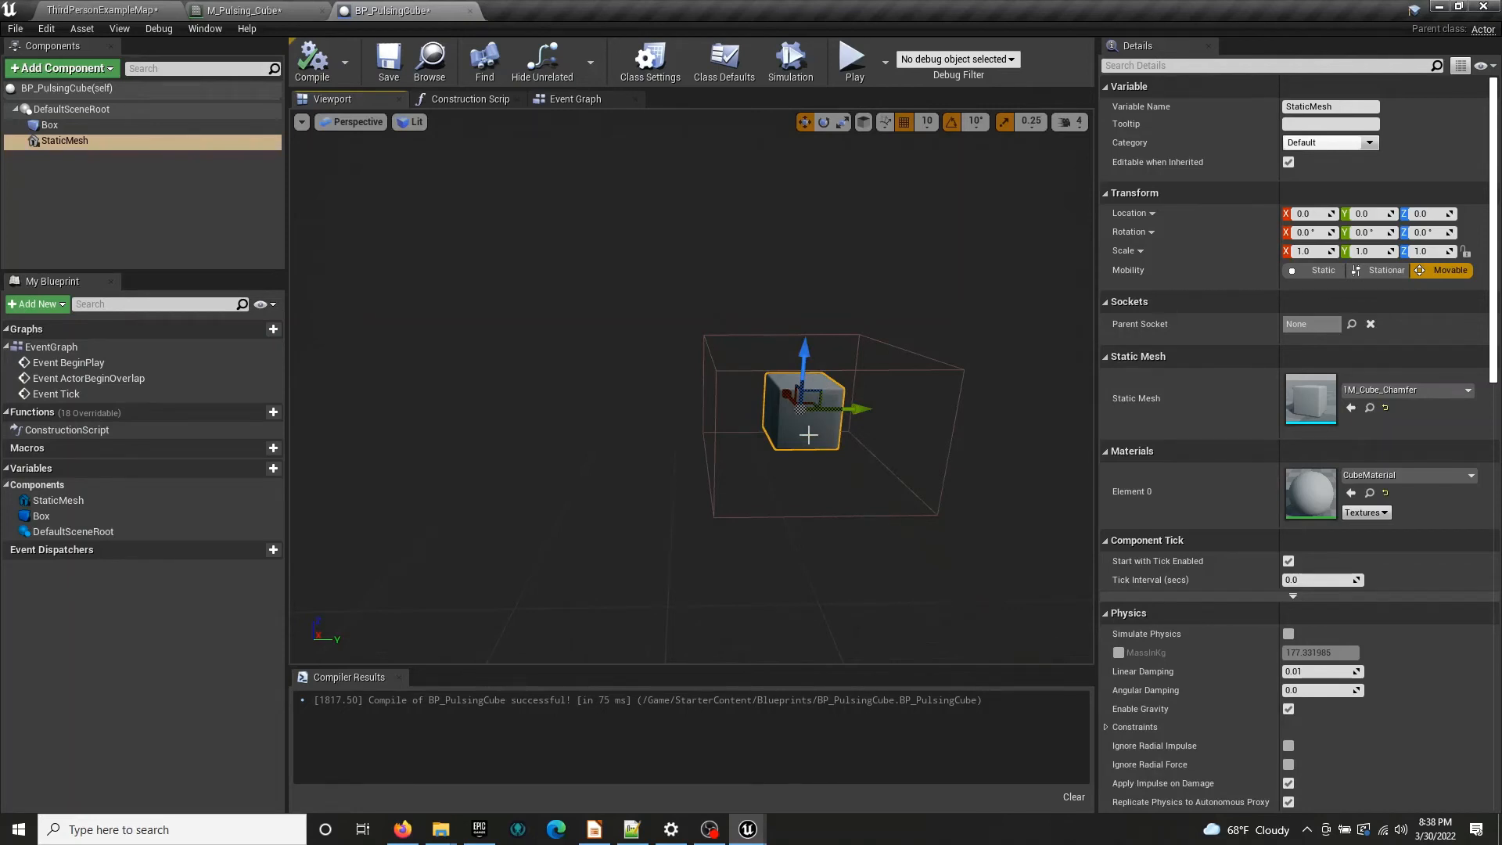
pyautogui.moveTo(679, 309); pyautogui.dragTo(812, 410, button='right')
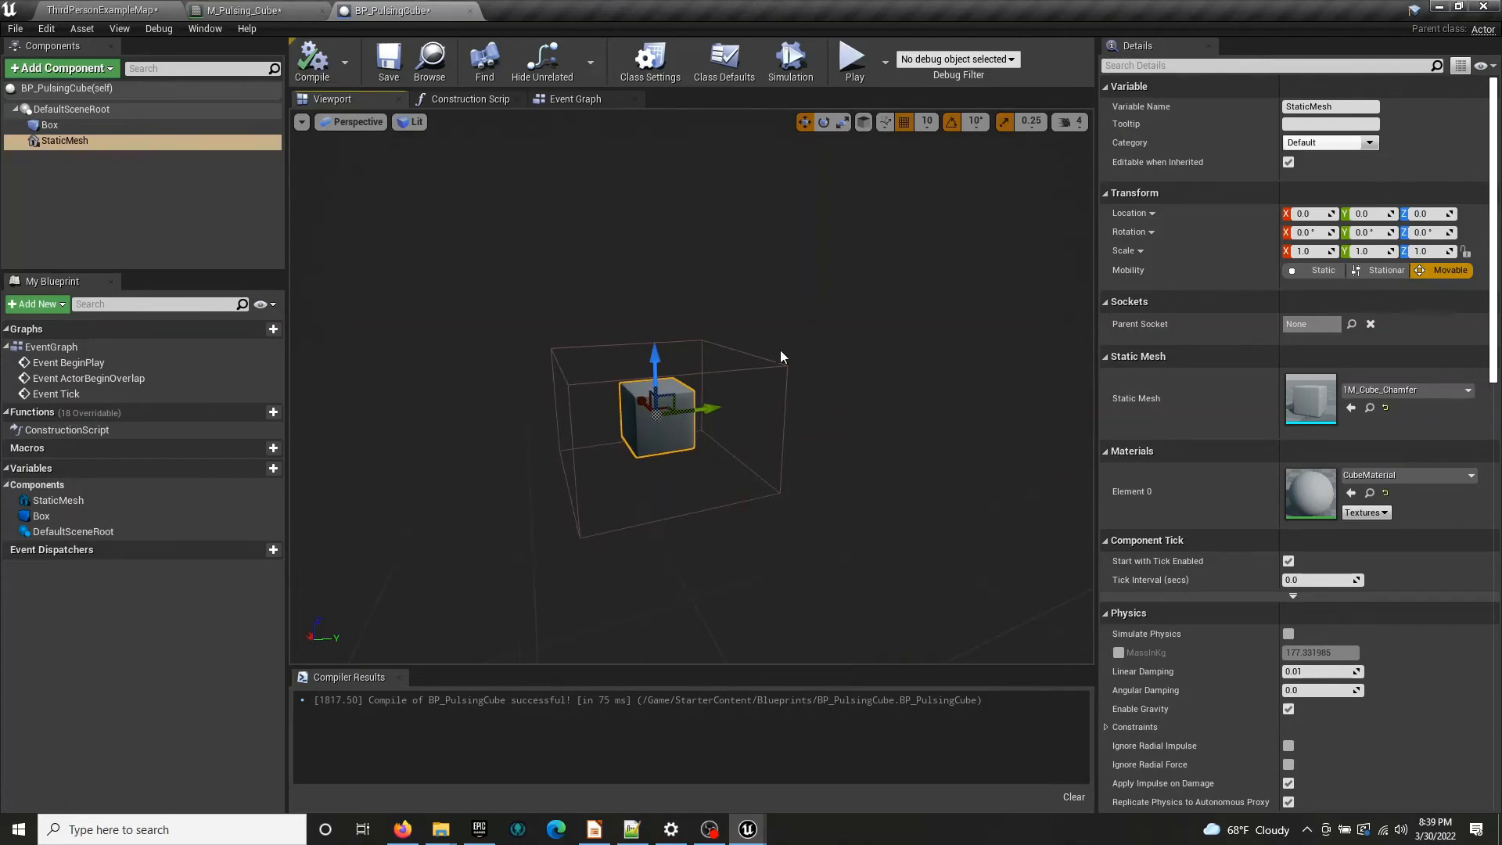
# Enlarge the placed BP_PulsingCube actor's component list in the level so its inherited Box and StaticMesh components show
pyautogui.click(146, 11)
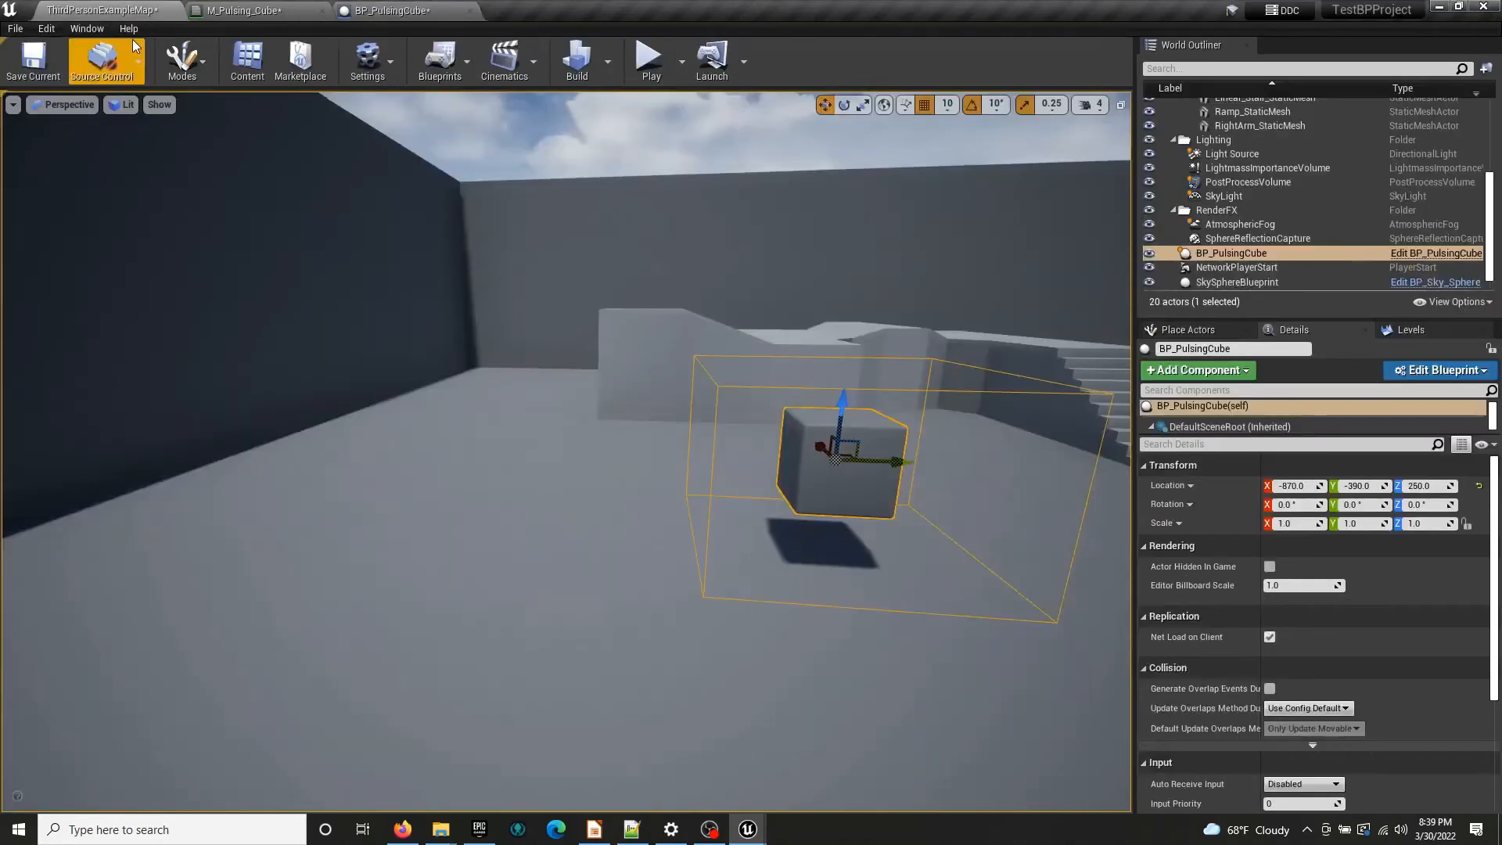
pyautogui.moveTo(566, 439); pyautogui.dragTo(337, 450, button='right')
pyautogui.press('s')
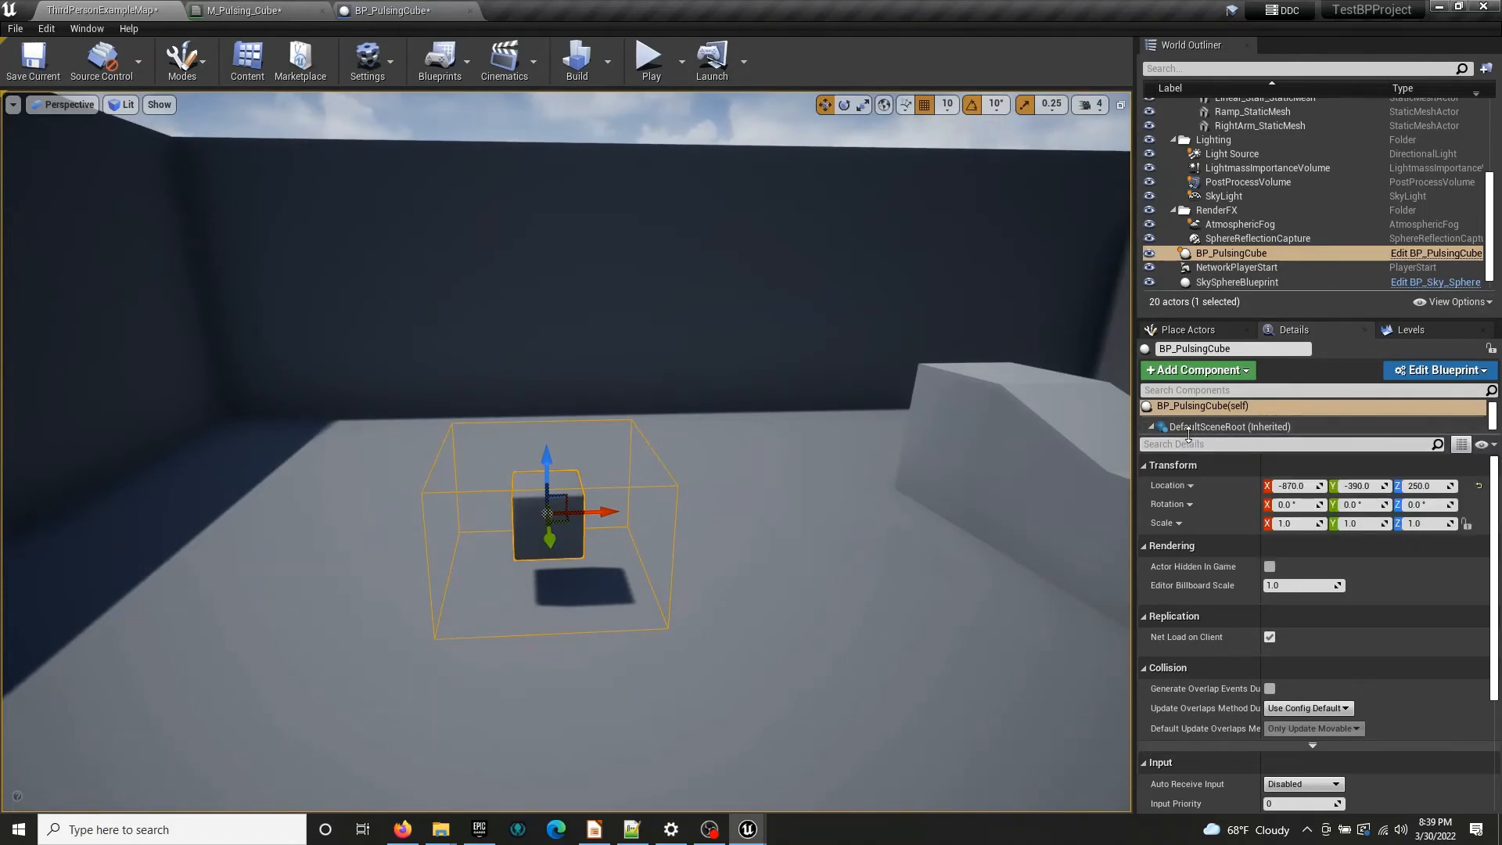
pyautogui.moveTo(1191, 454); pyautogui.dragTo(1194, 491)
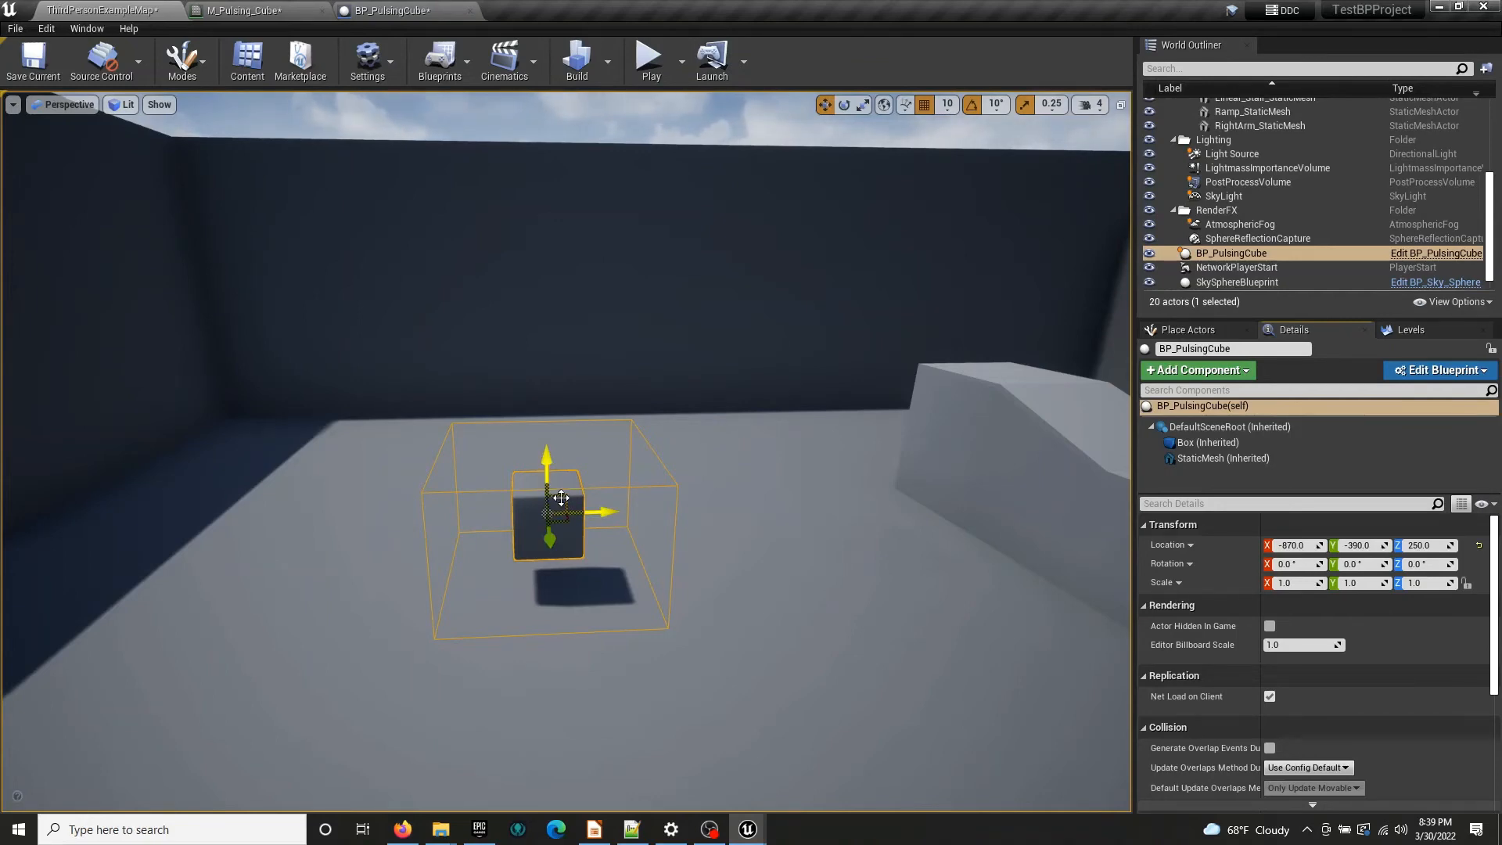
pyautogui.moveTo(561, 498); pyautogui.dragTo(834, 378, button='right')
pyautogui.moveTo(157, 575); pyautogui.dragTo(66, 591, button='right')
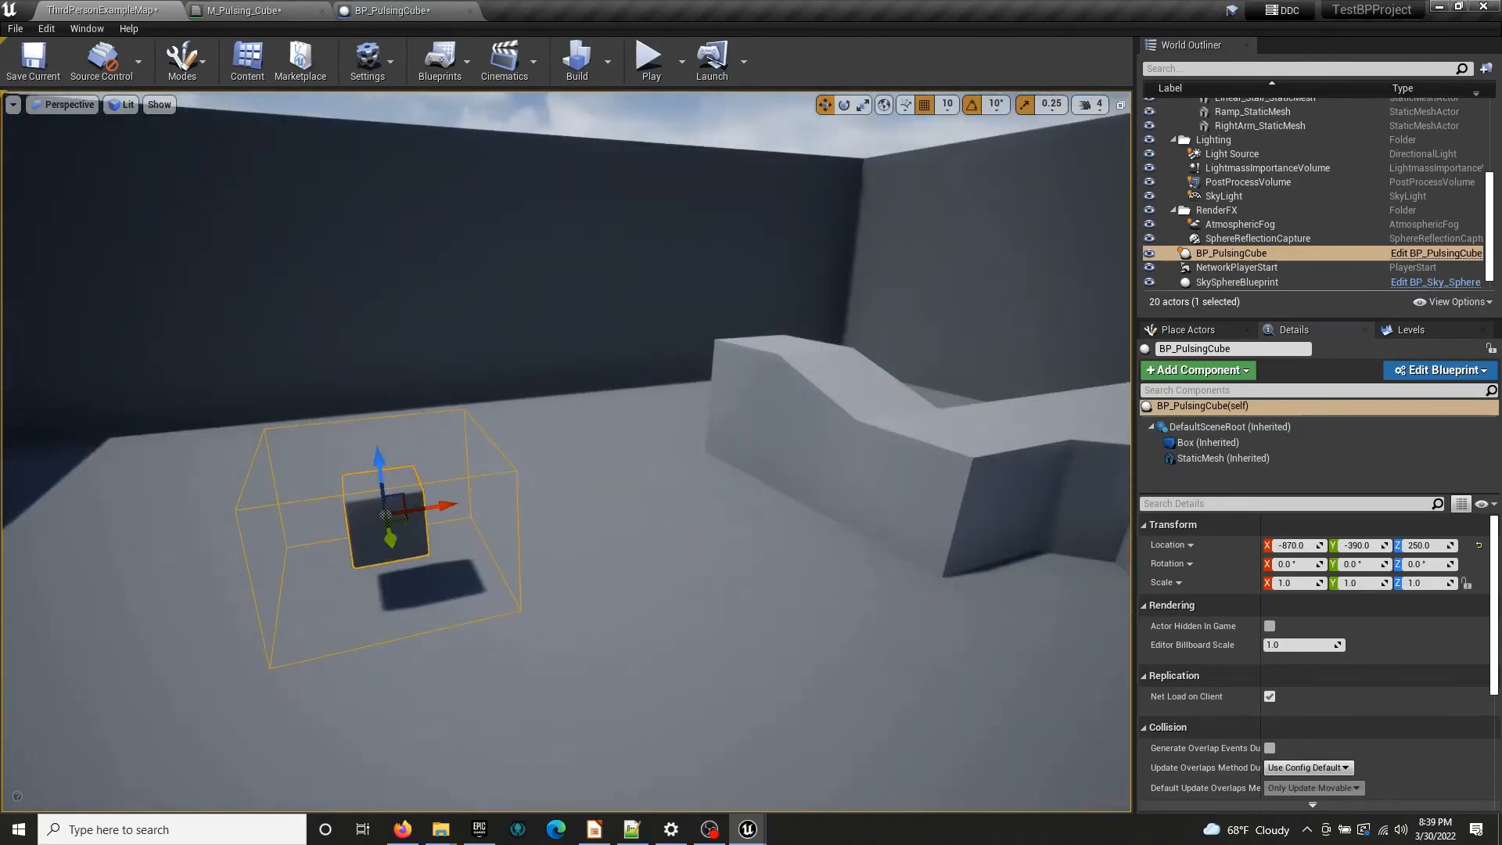
# Try moving the StaticMesh component to Y 640, Z 210 in the Blueprint, check the level, and undo the move
pyautogui.click(391, 10)
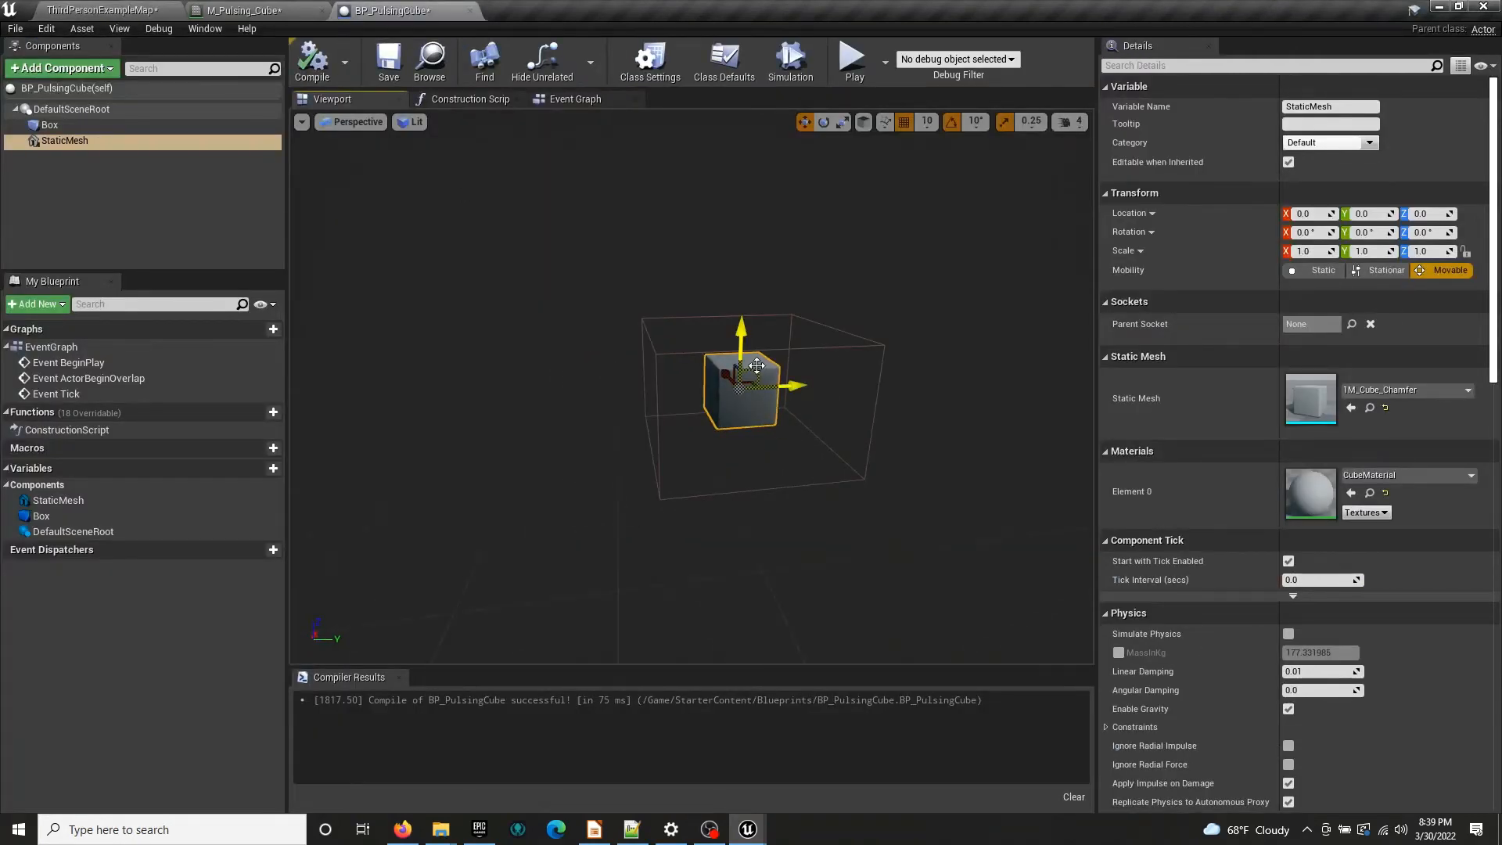
pyautogui.moveTo(757, 365); pyautogui.dragTo(1072, 243)
pyautogui.click(101, 10)
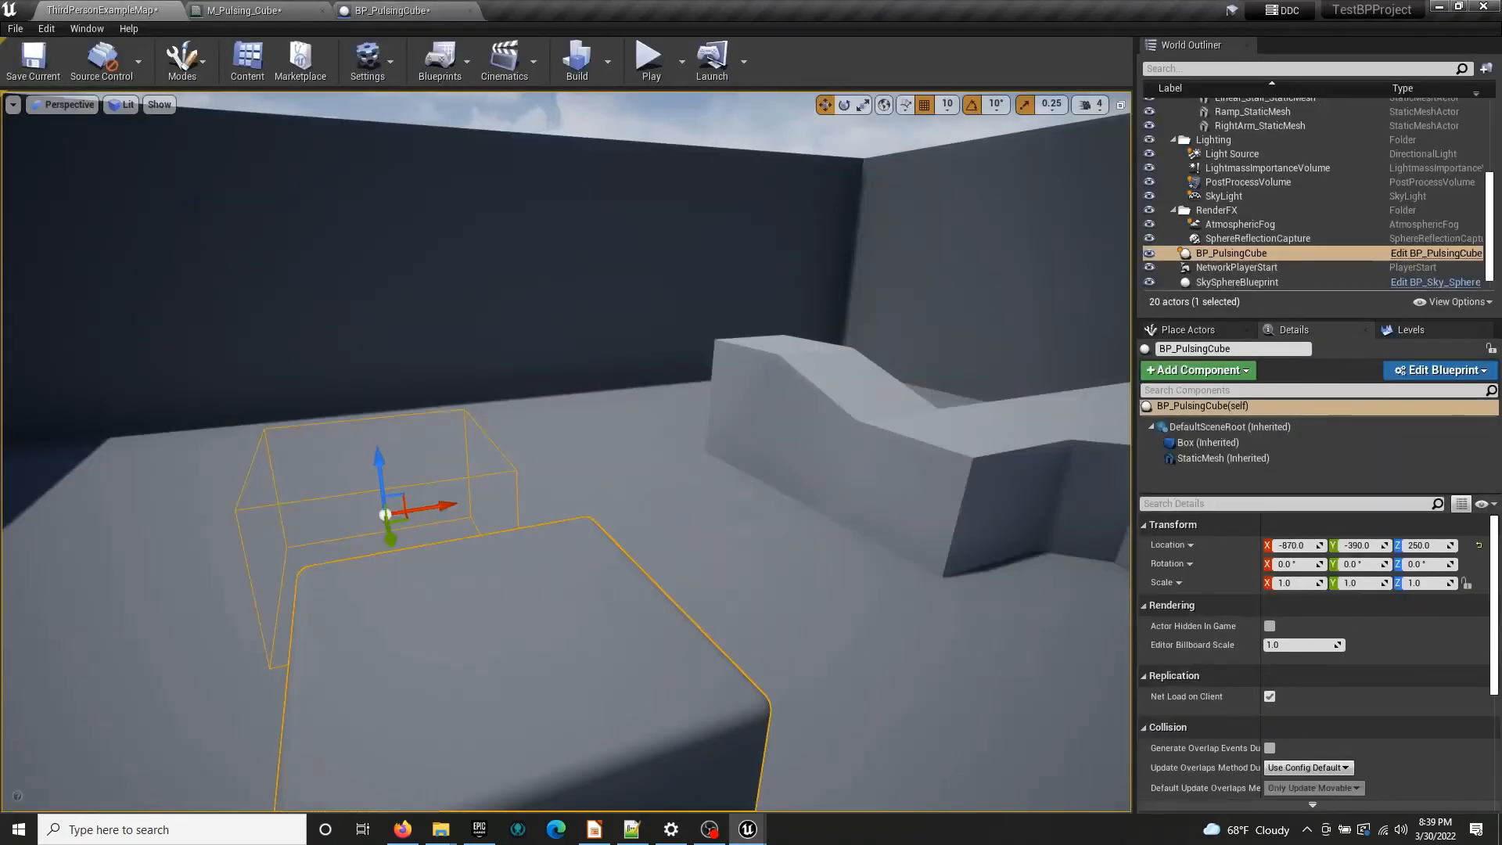
pyautogui.moveTo(567, 451); pyautogui.dragTo(650, 462, button='right')
pyautogui.click(391, 10)
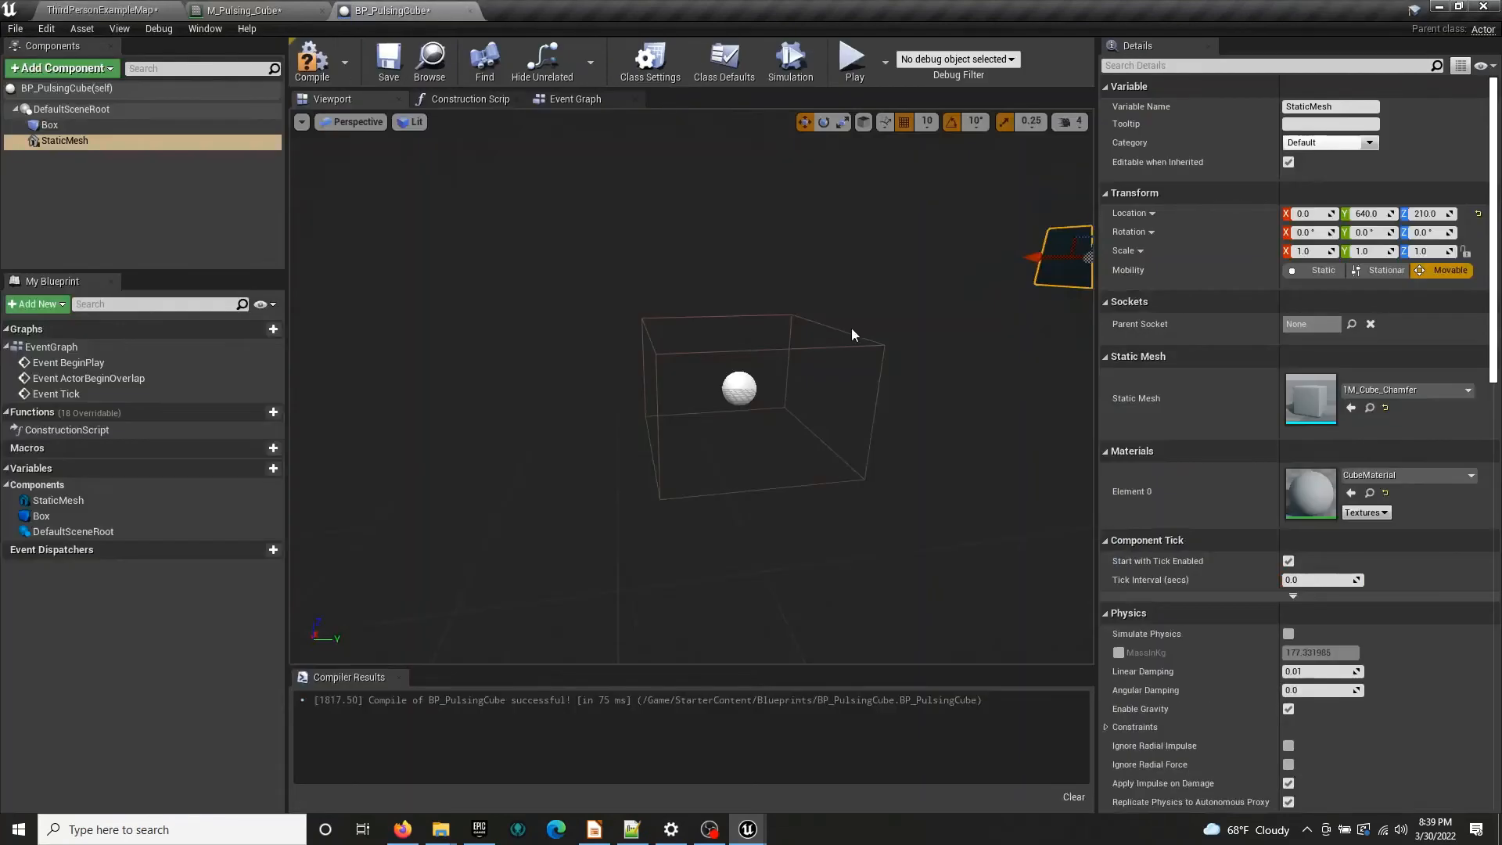
pyautogui.hotkey('ctrl', 'z')
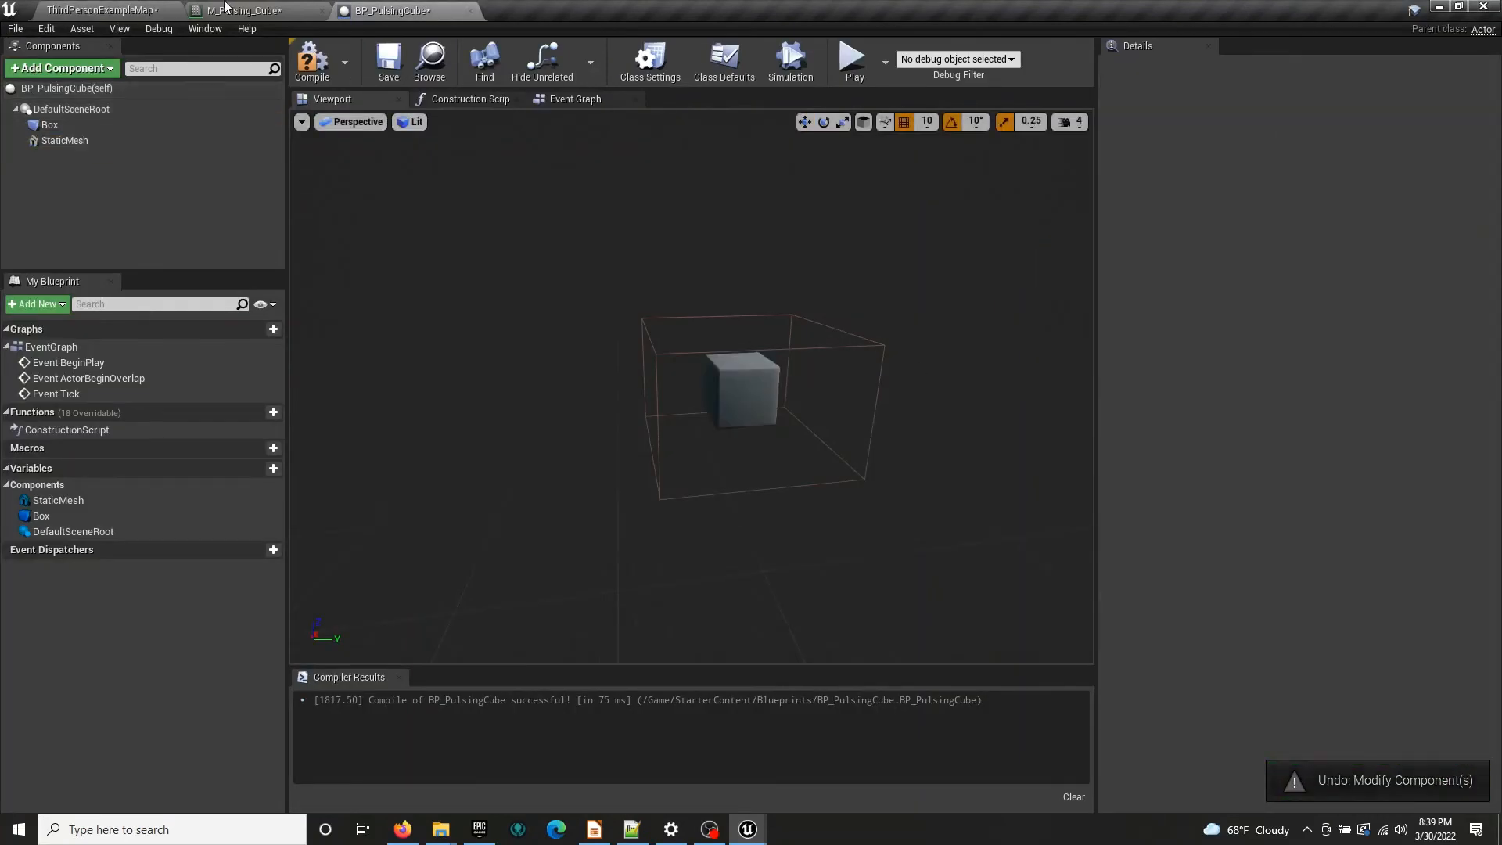
# Move only the placed actor's StaticMesh component above the ramp structure, to about X 970, Y 170, Z 290, leaving the trigger box in place
pyautogui.click(148, 14)
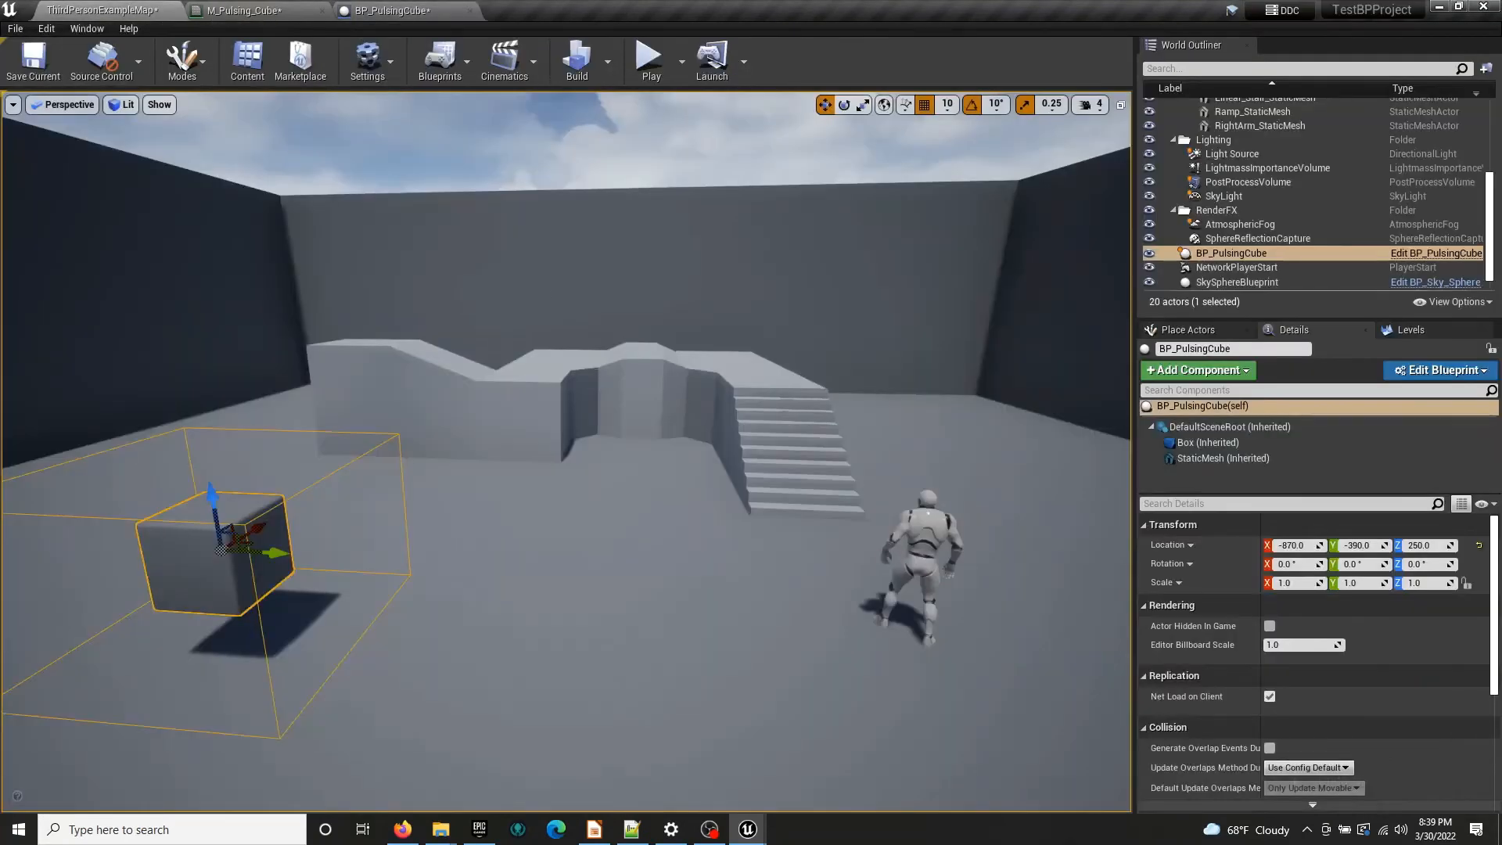
pyautogui.moveTo(469, 353); pyautogui.dragTo(375, 406, button='right')
pyautogui.moveTo(635, 321); pyautogui.dragTo(704, 336, button='right')
pyautogui.click(629, 334)
pyautogui.moveTo(452, 304); pyautogui.dragTo(1119, 112)
pyautogui.moveTo(1095, 141); pyautogui.dragTo(1259, 113, button='right')
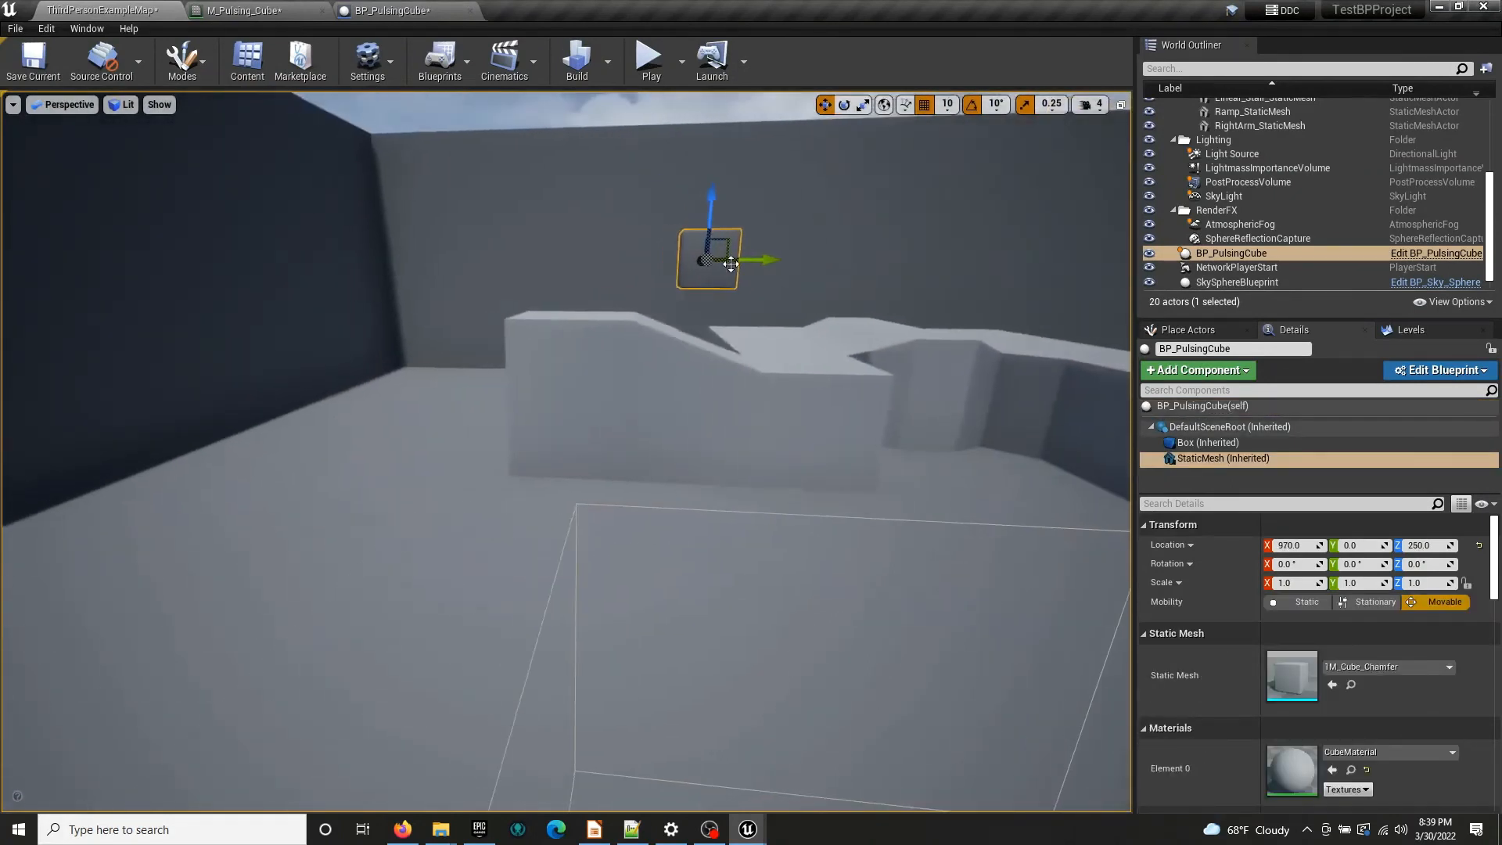
pyautogui.moveTo(729, 242); pyautogui.dragTo(830, 215)
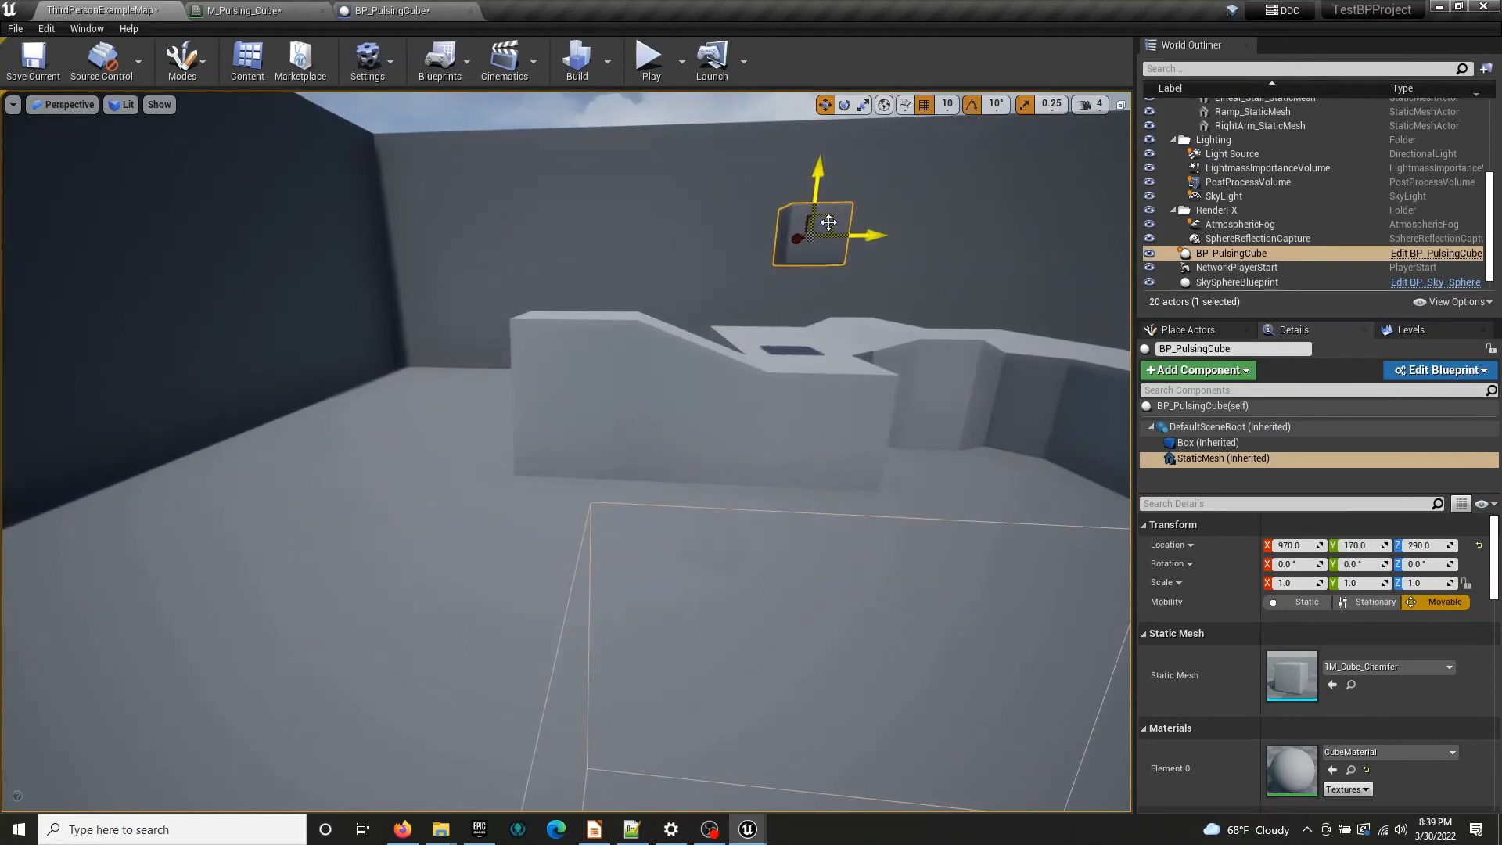
pyautogui.press('s')
pyautogui.moveTo(797, 266); pyautogui.dragTo(700, 270, button='right')
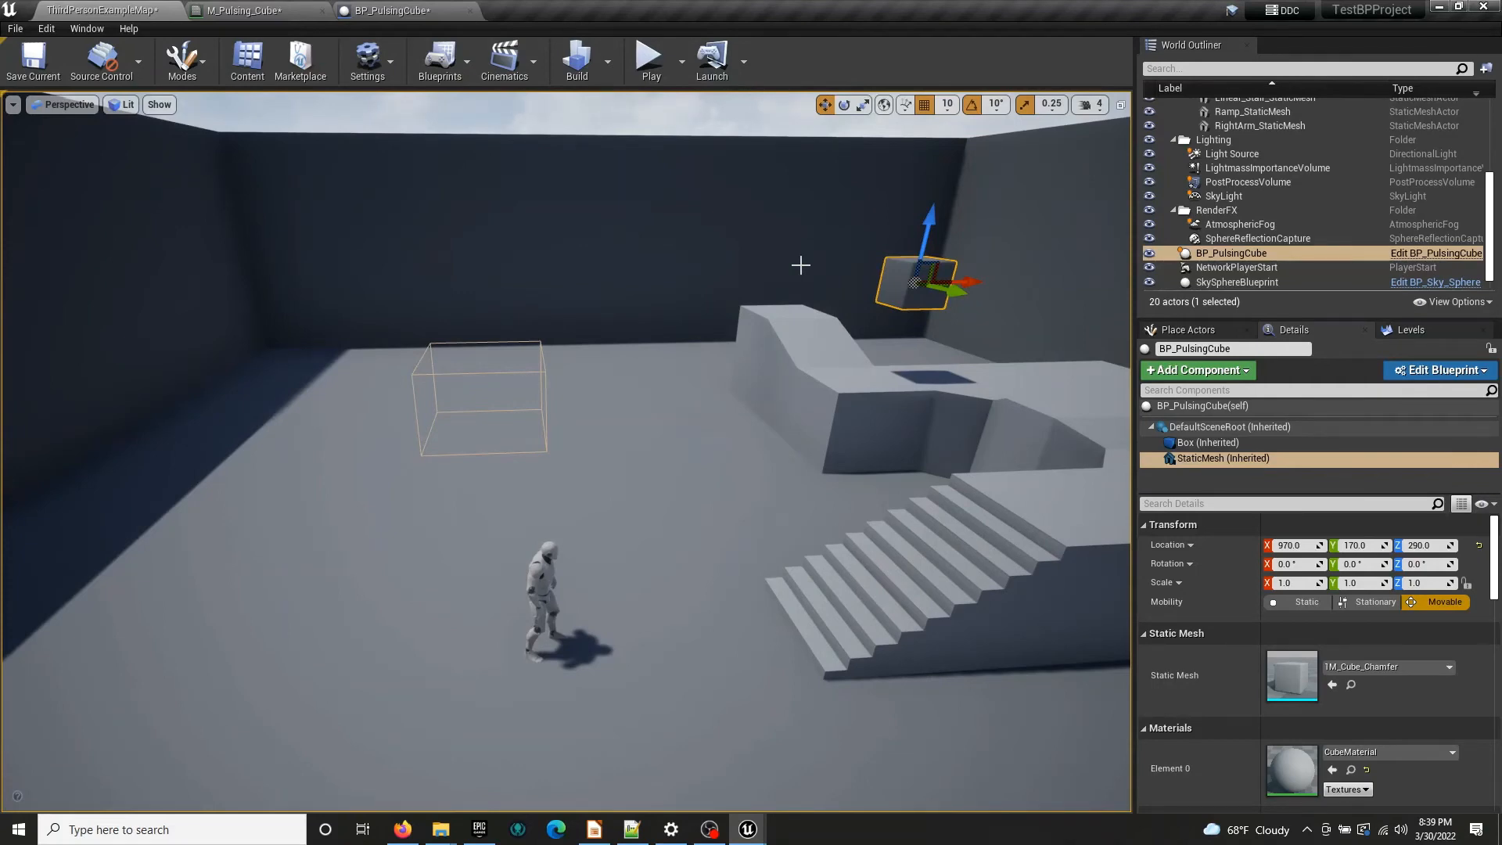
pyautogui.moveTo(685, 184); pyautogui.dragTo(602, 189, button='right')
# Compile and save the BP_PulsingCube Blueprint and open its Event Graph
pyautogui.click(391, 11)
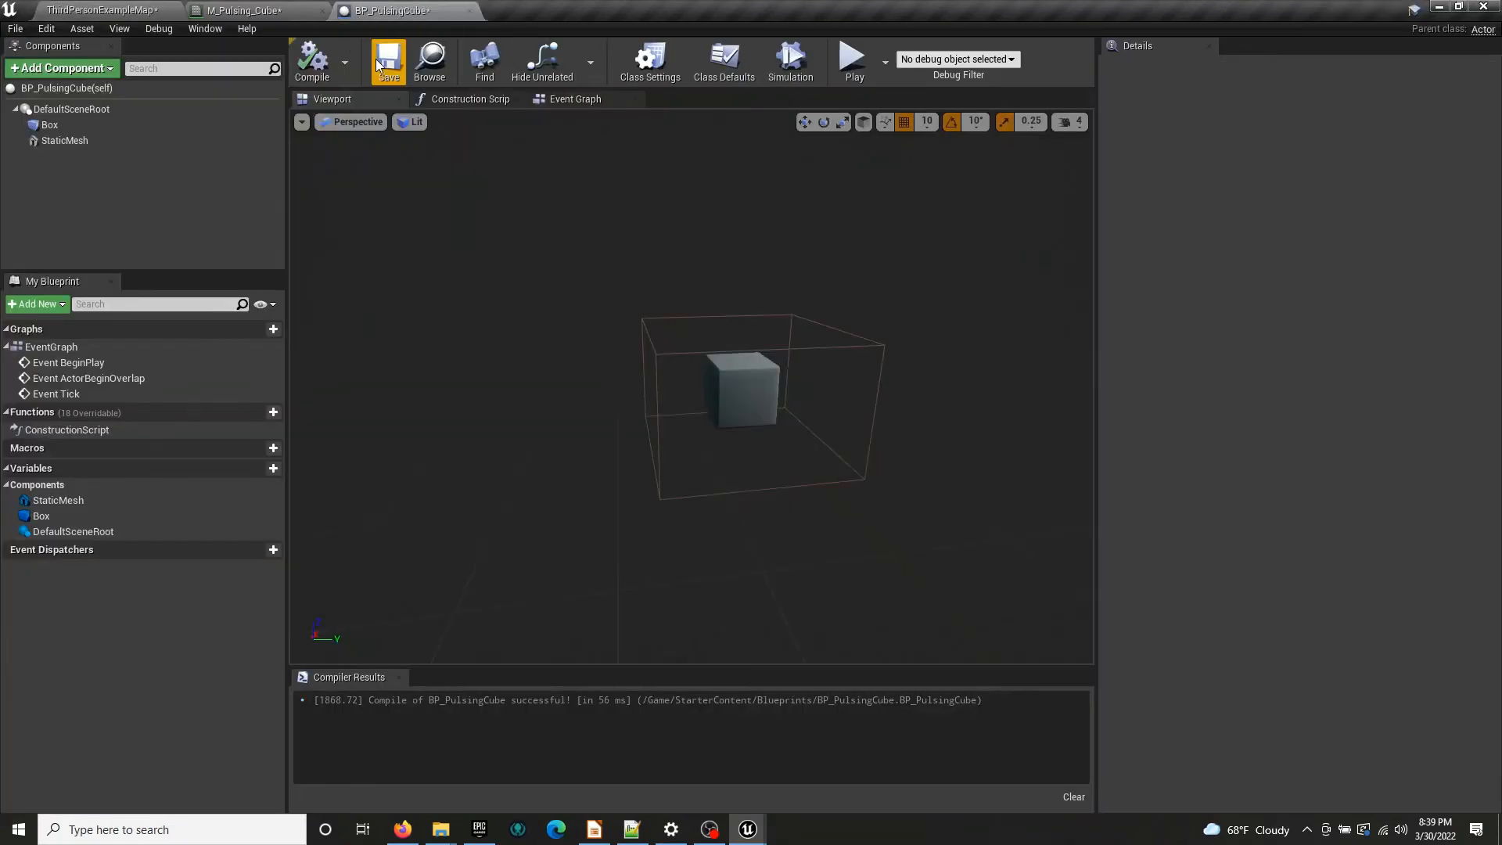
pyautogui.click(592, 102)
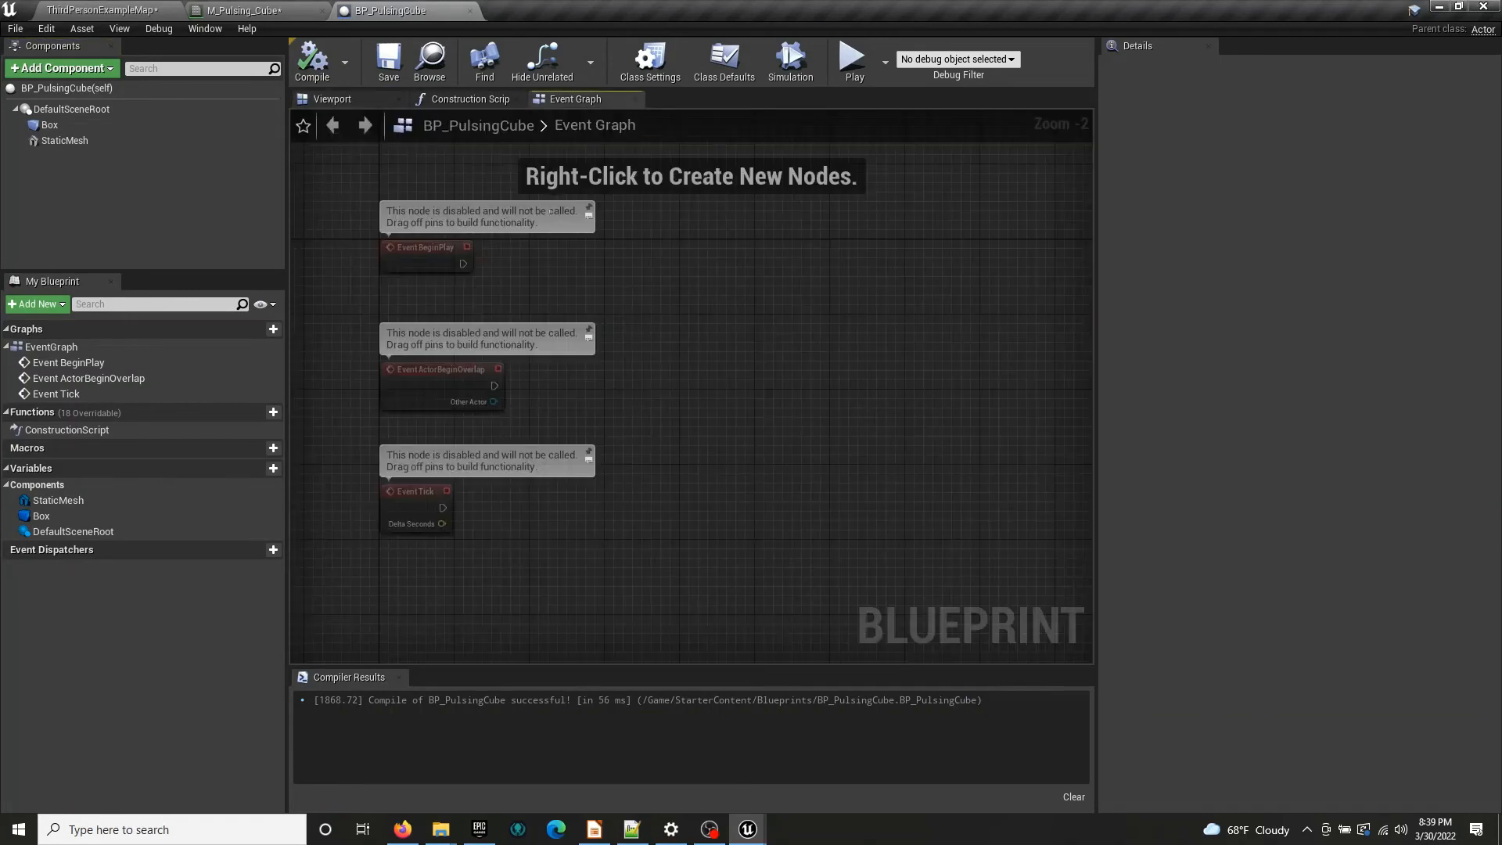
# Delete the three disabled default event nodes from the Event Graph and compile the Blueprint
pyautogui.click(82, 130)
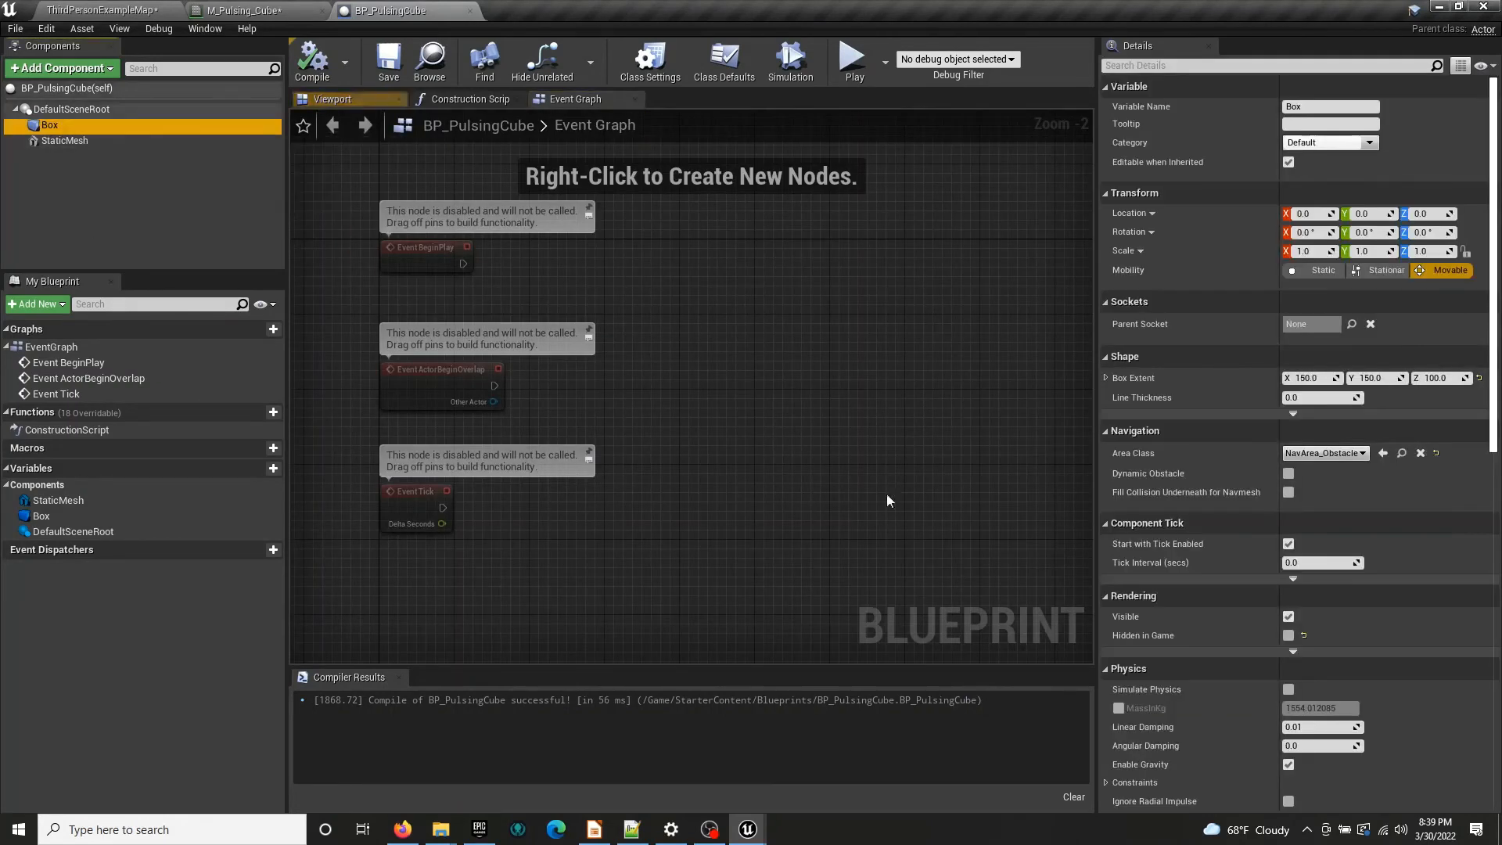
pyautogui.moveTo(732, 464); pyautogui.dragTo(795, 410, button='right')
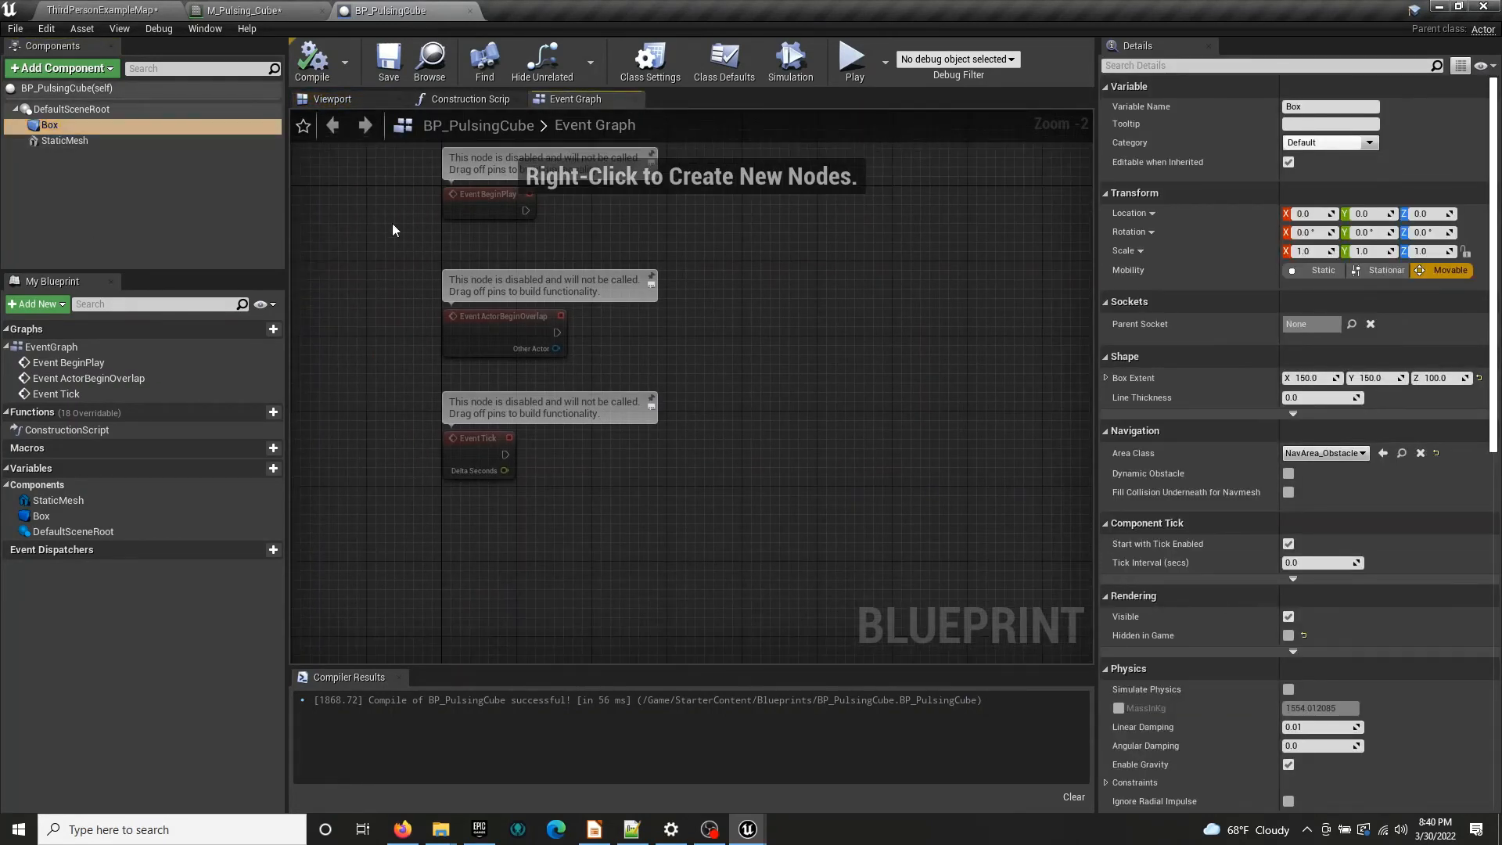
pyautogui.moveTo(393, 224); pyautogui.dragTo(614, 547)
pyautogui.press('Delete')
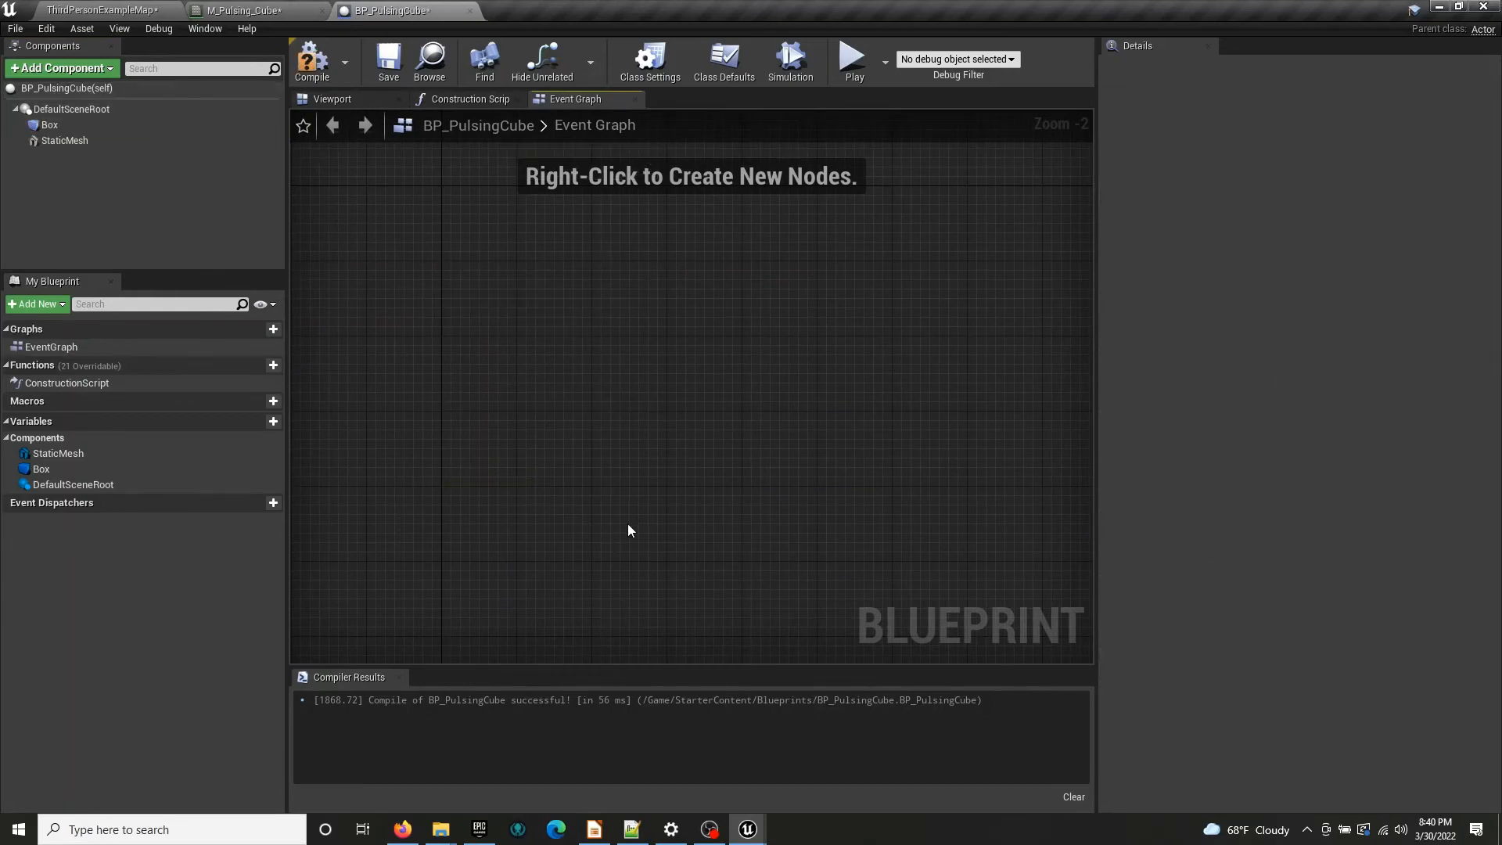
pyautogui.click(312, 61)
# Add an On Component Begin Overlap event for the Box component to the Event Graph and compile the Blueprint
pyautogui.click(119, 123)
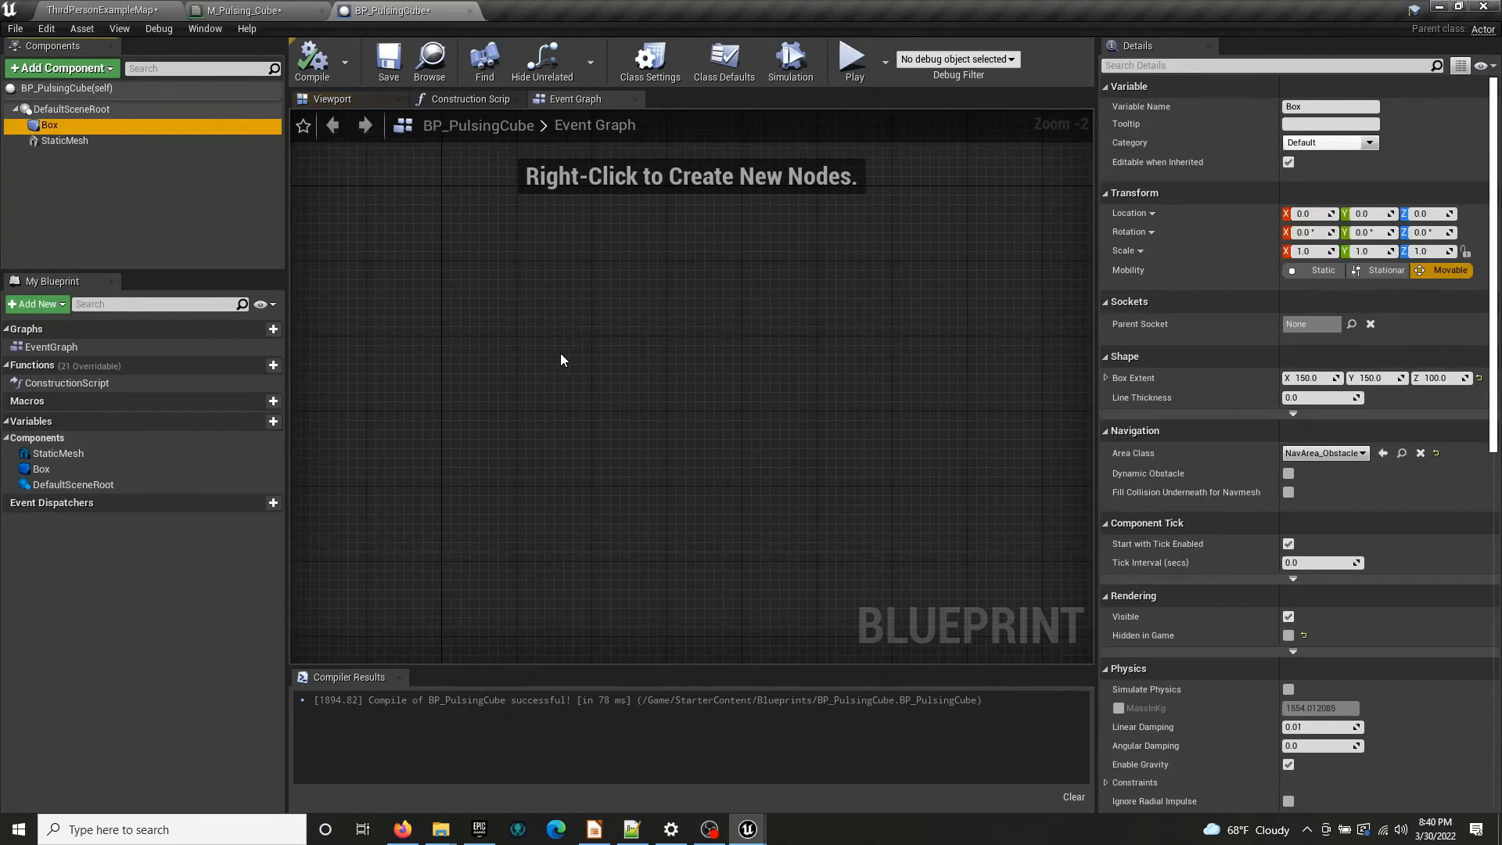
pyautogui.scroll(-15, 1379, 513)
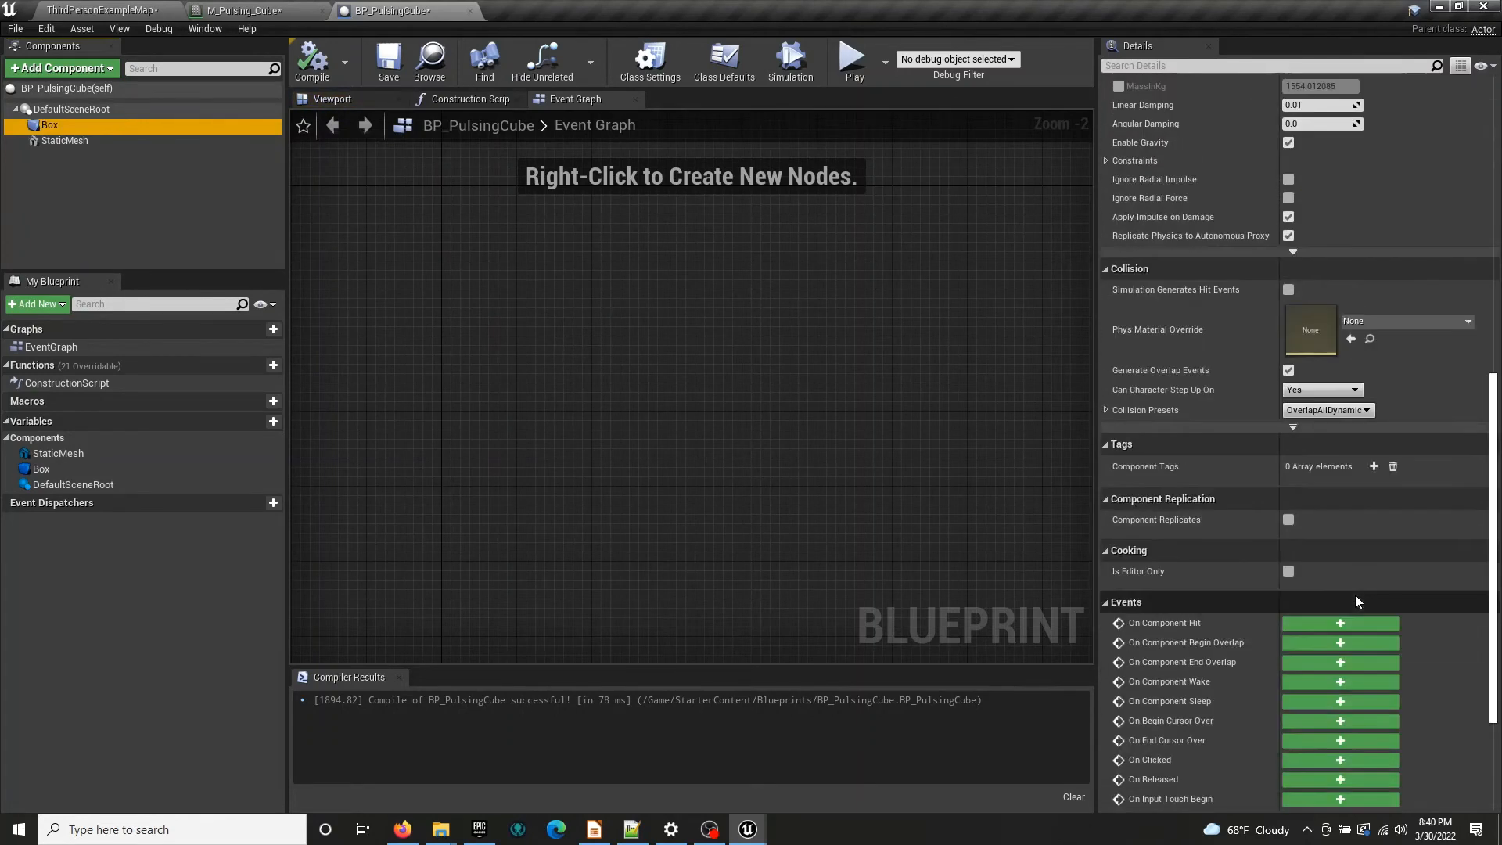
pyautogui.scroll(-5, 1415, 618)
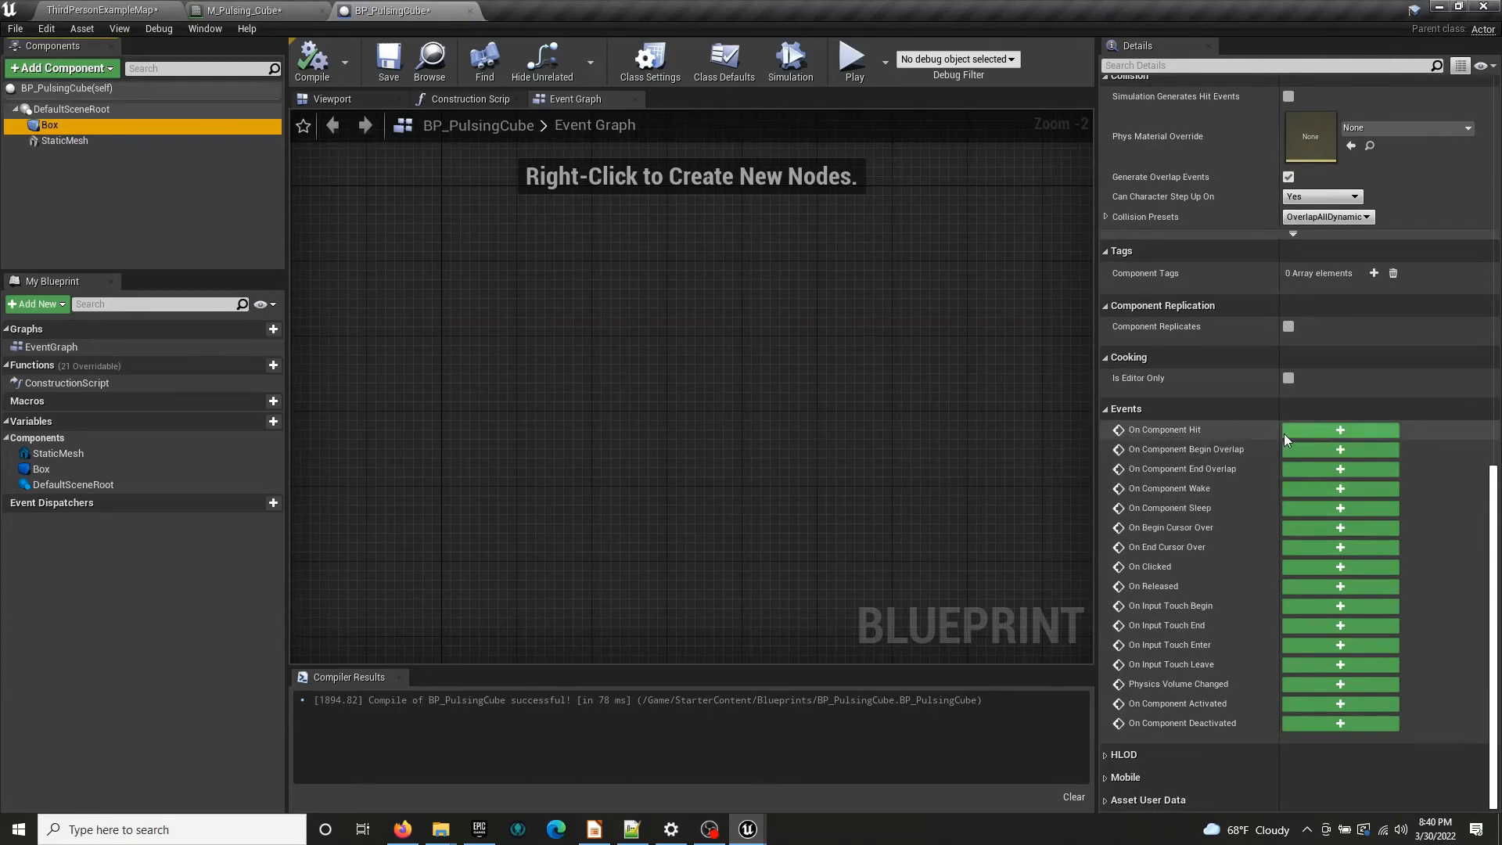
pyautogui.click(1340, 450)
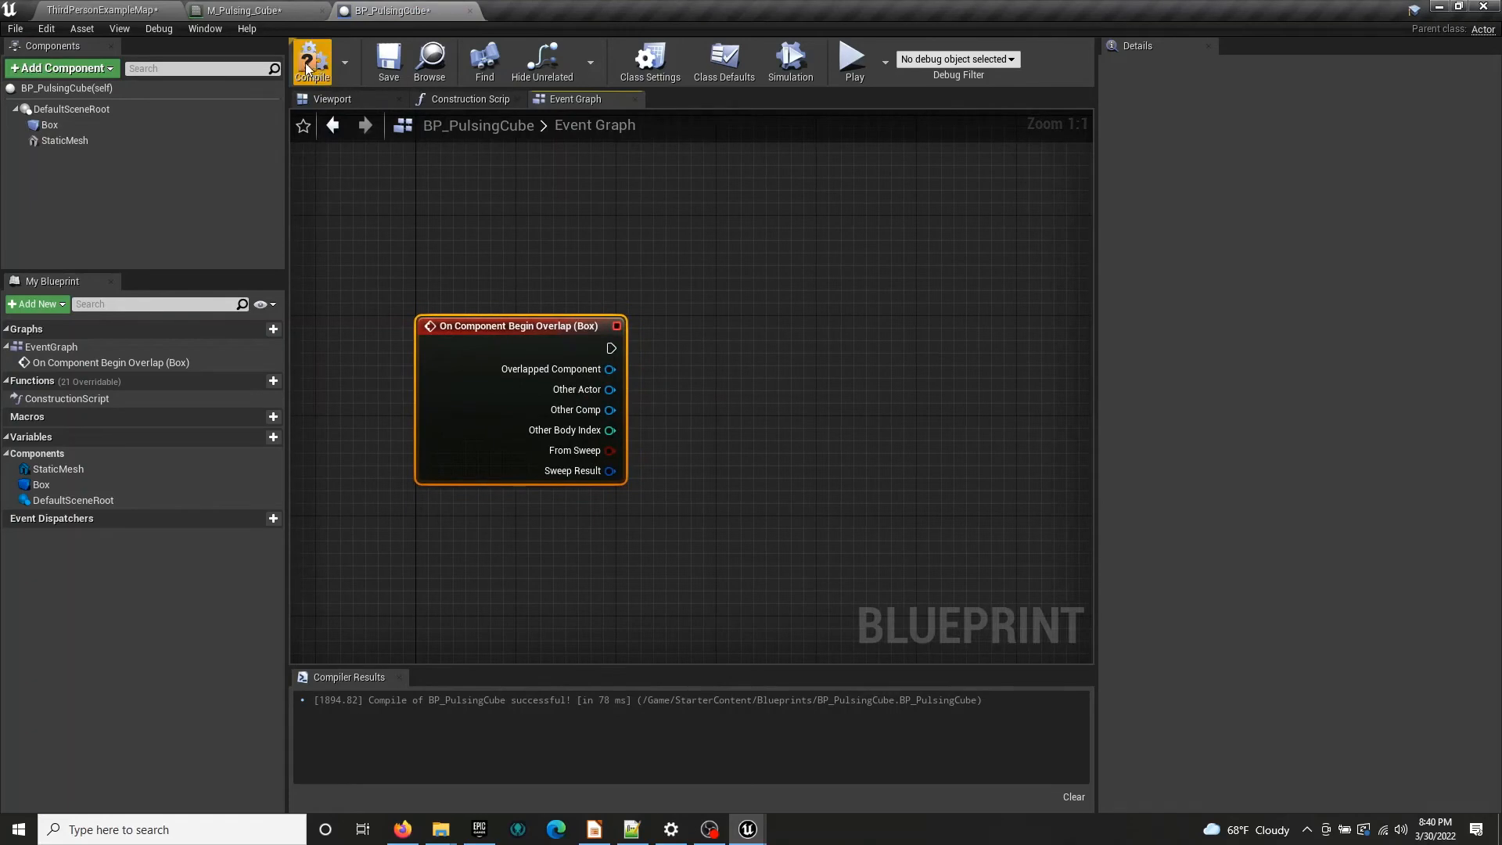
pyautogui.click(101, 10)
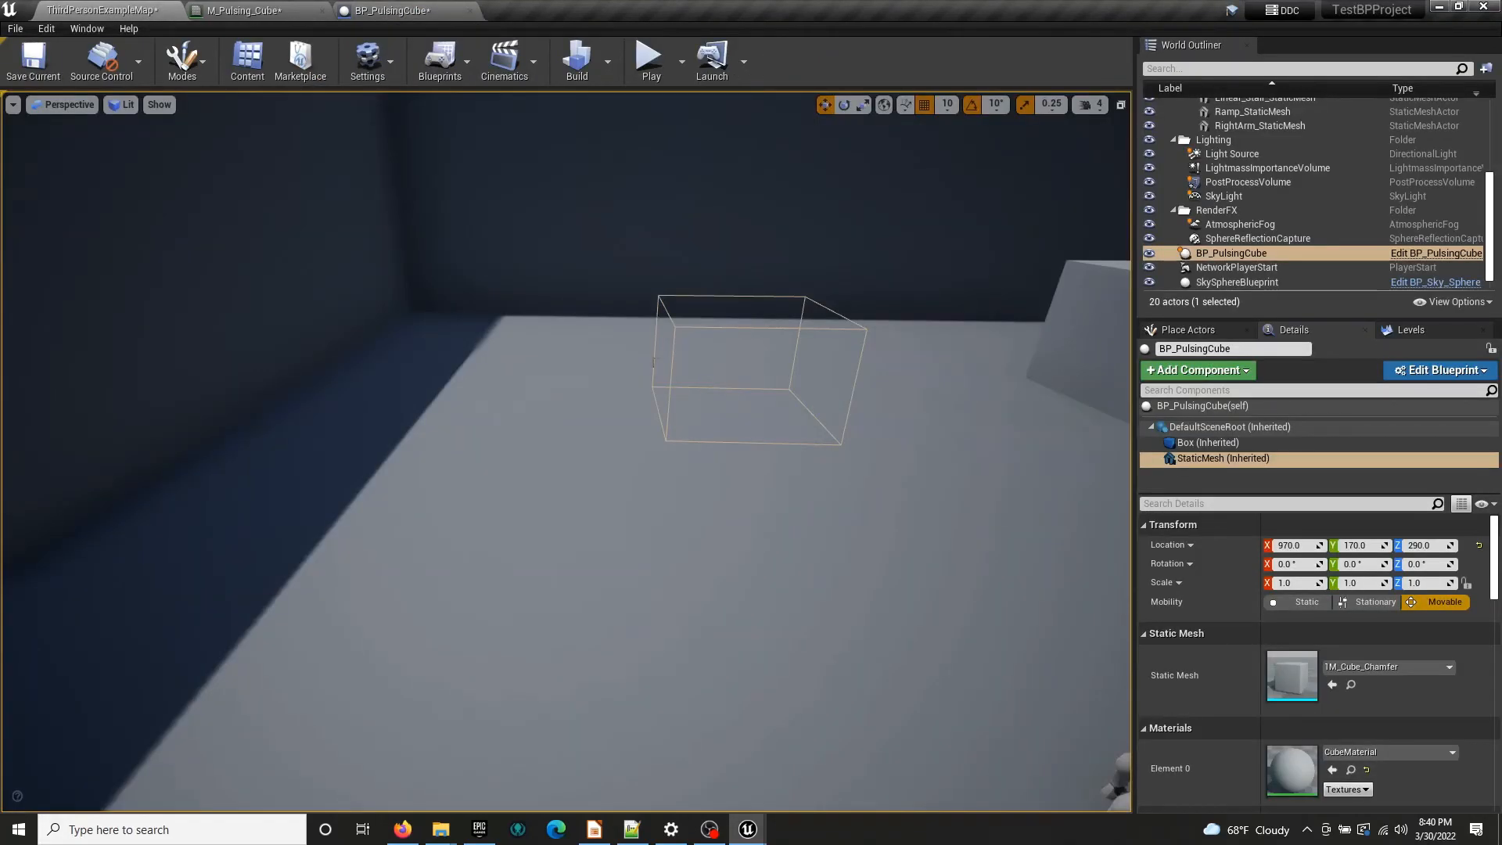
pyautogui.click(391, 10)
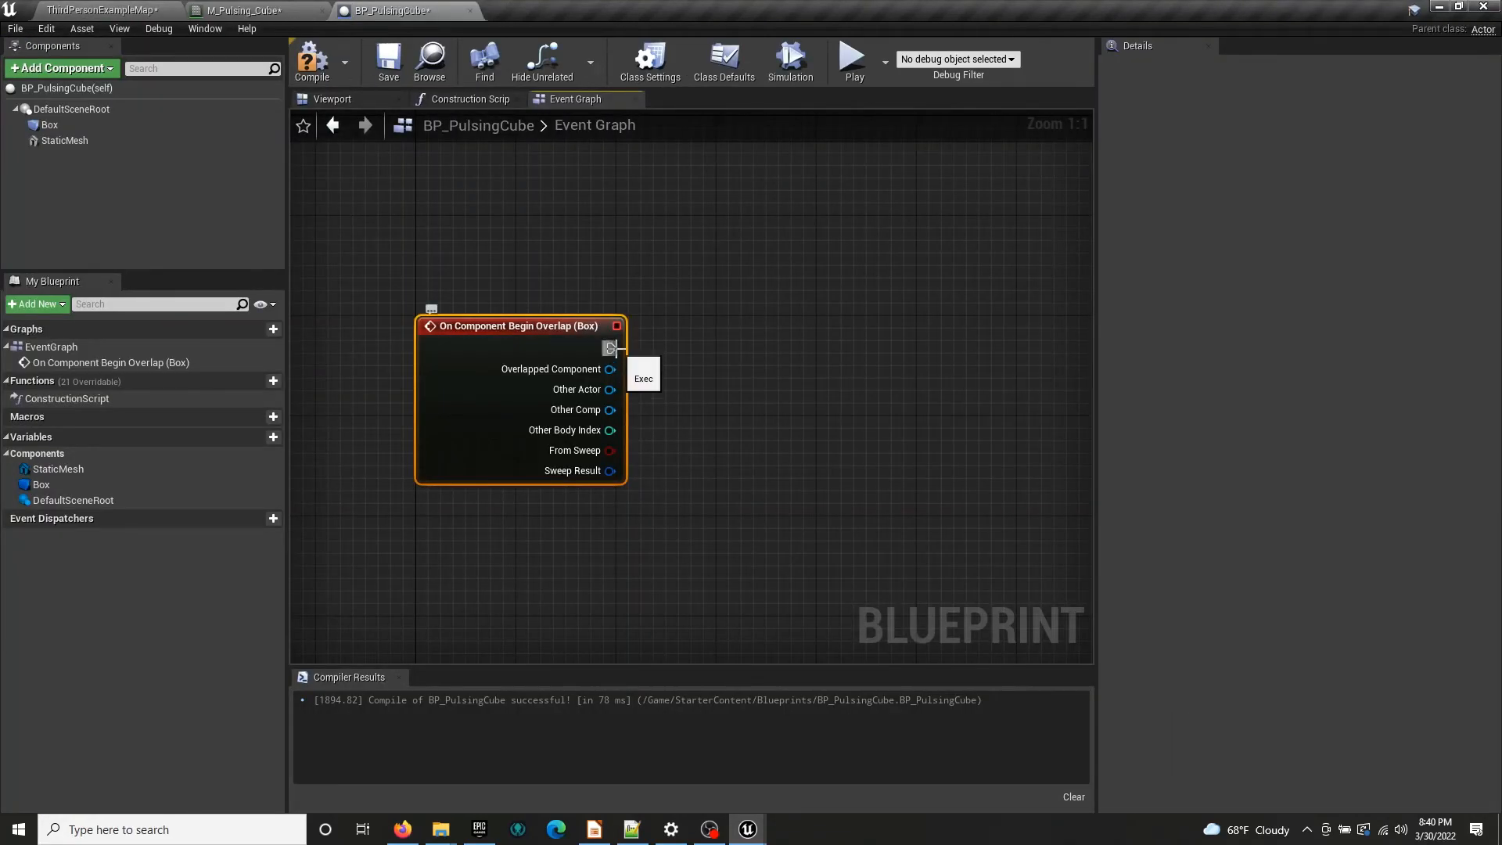
pyautogui.click(309, 78)
# Add a timeline node beside the overlap event and name it Pulse Cube
pyautogui.moveTo(747, 391); pyautogui.dragTo(654, 352, button='right')
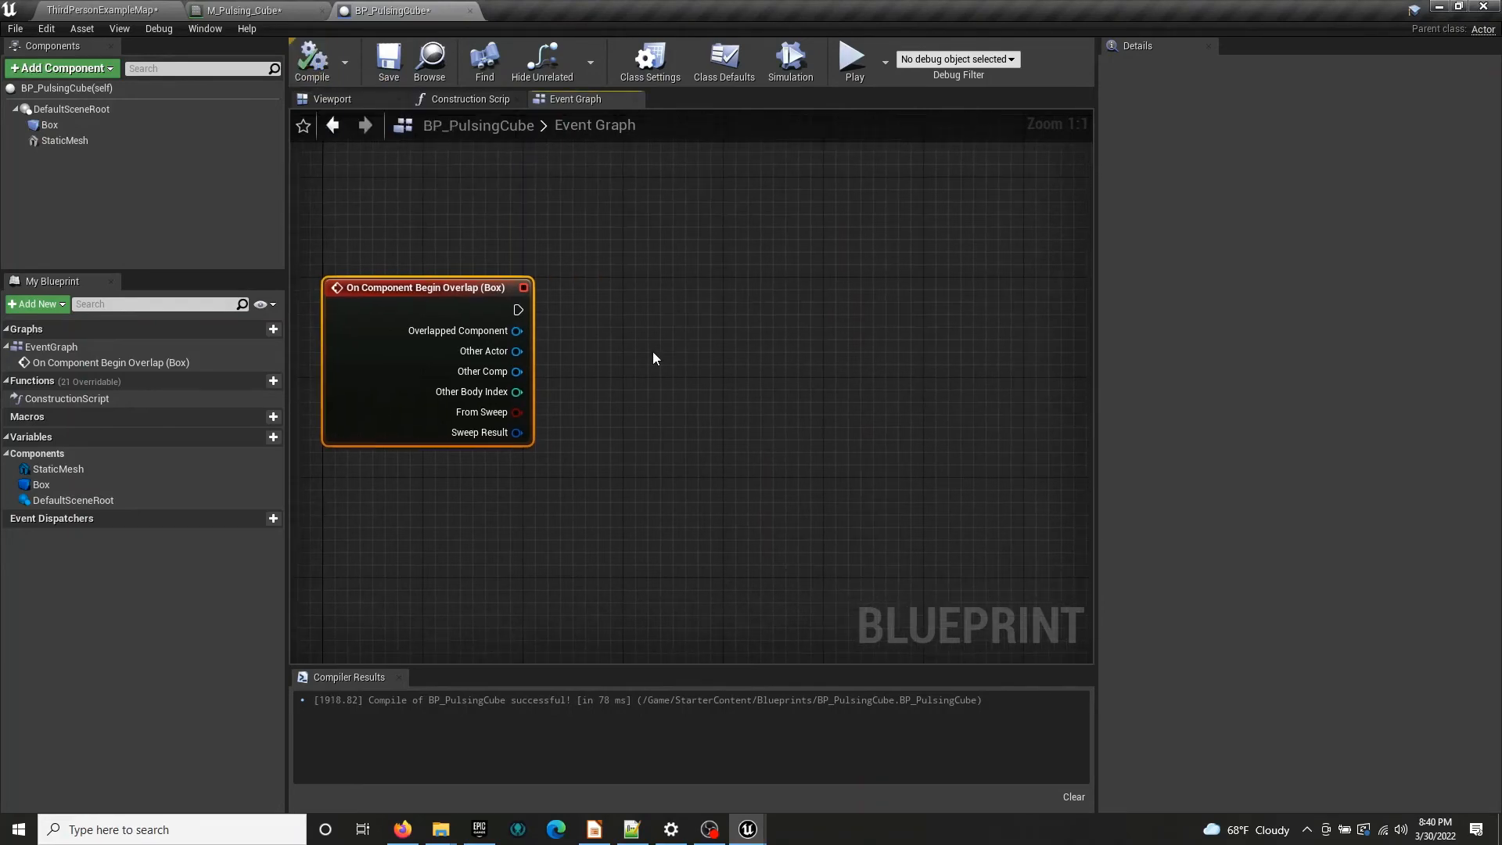
pyautogui.rightClick(680, 321)
pyautogui.write('addtime')
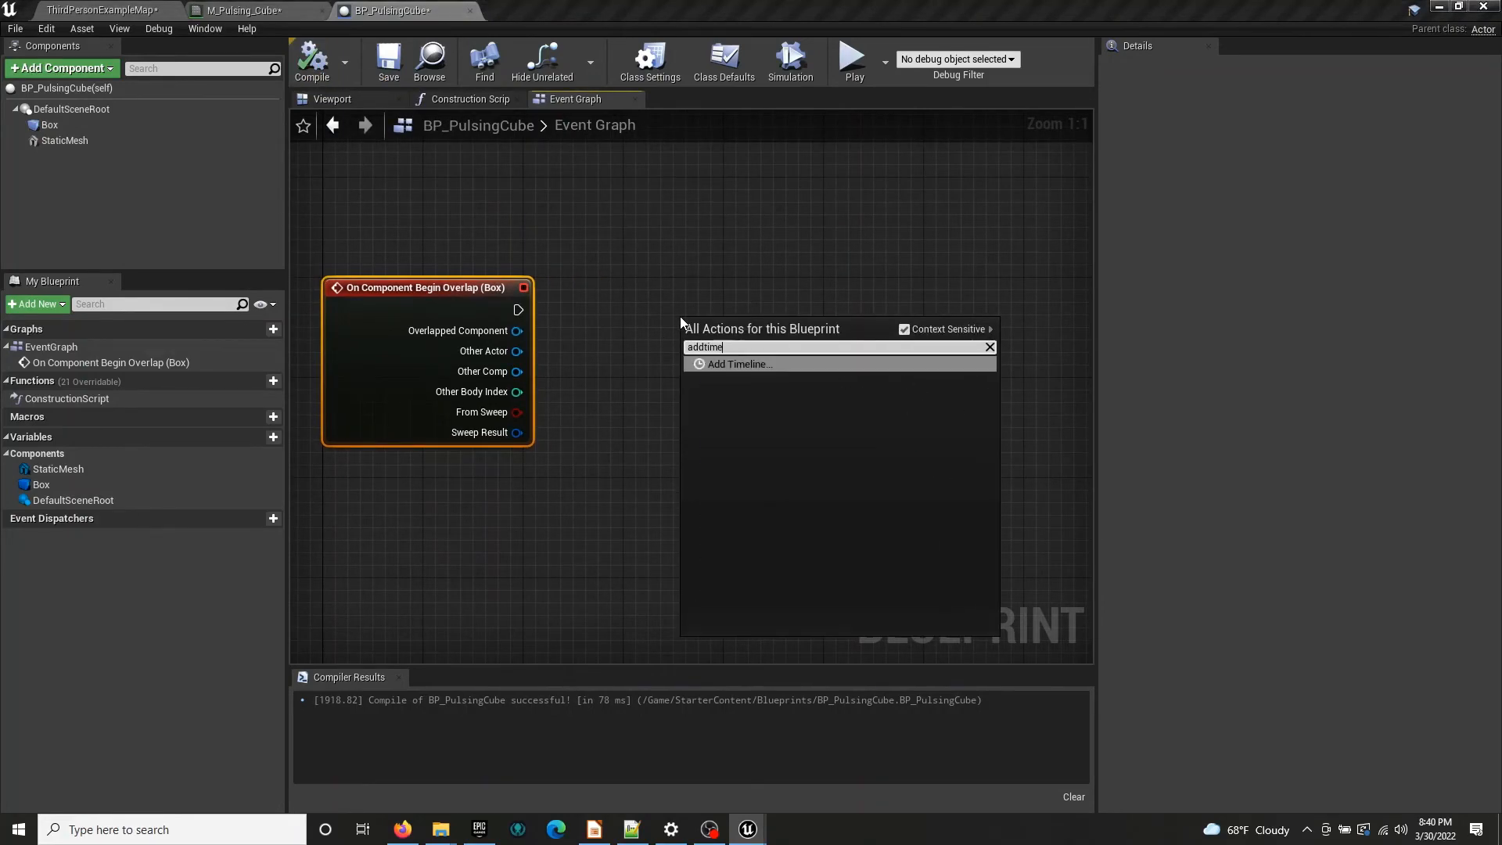
pyautogui.press('Return')
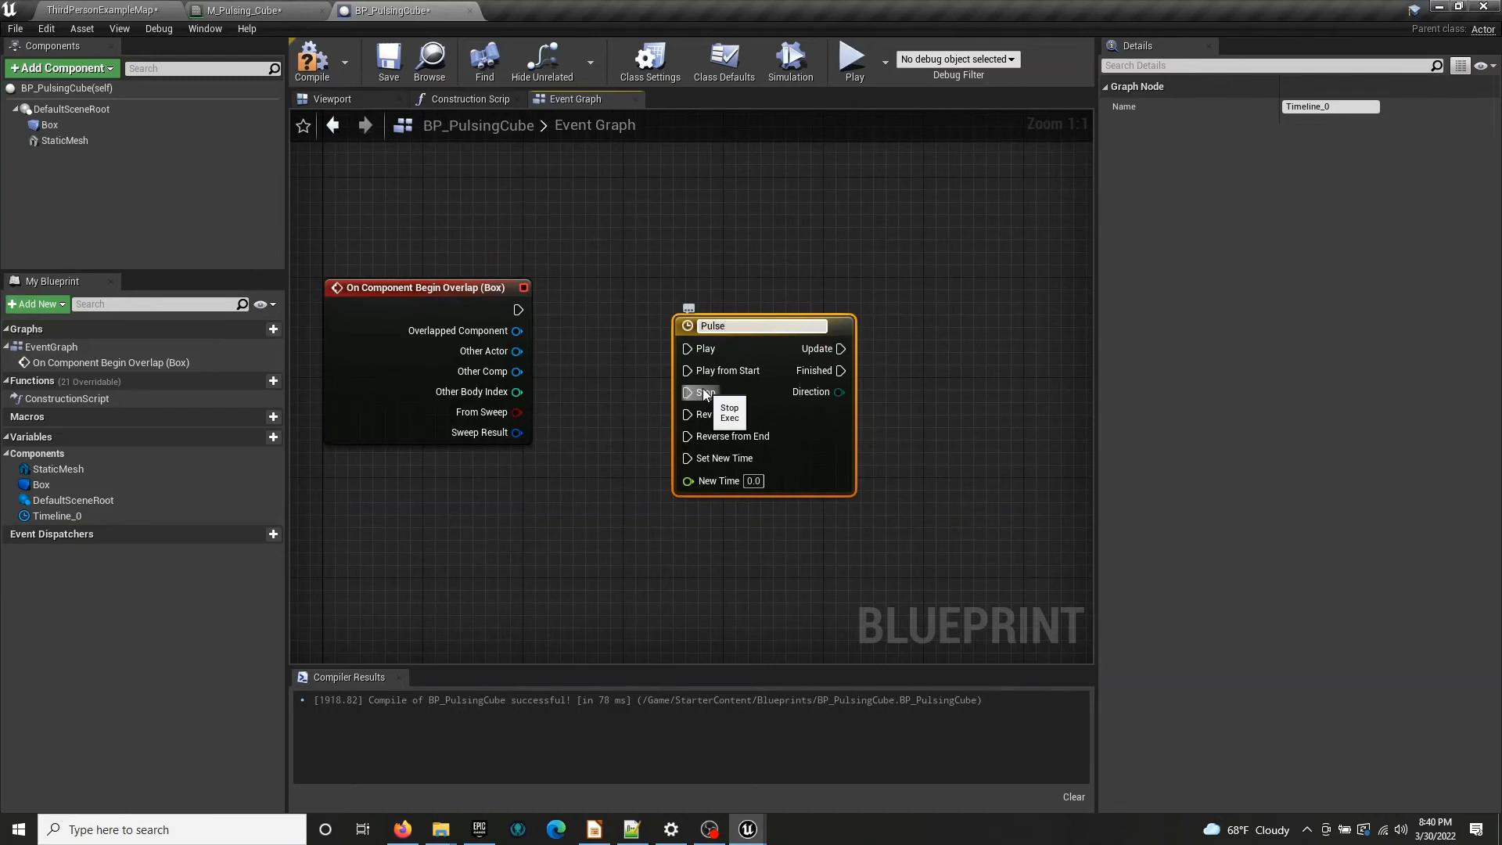
pyautogui.write('Pulse Cube')
pyautogui.press('Return')
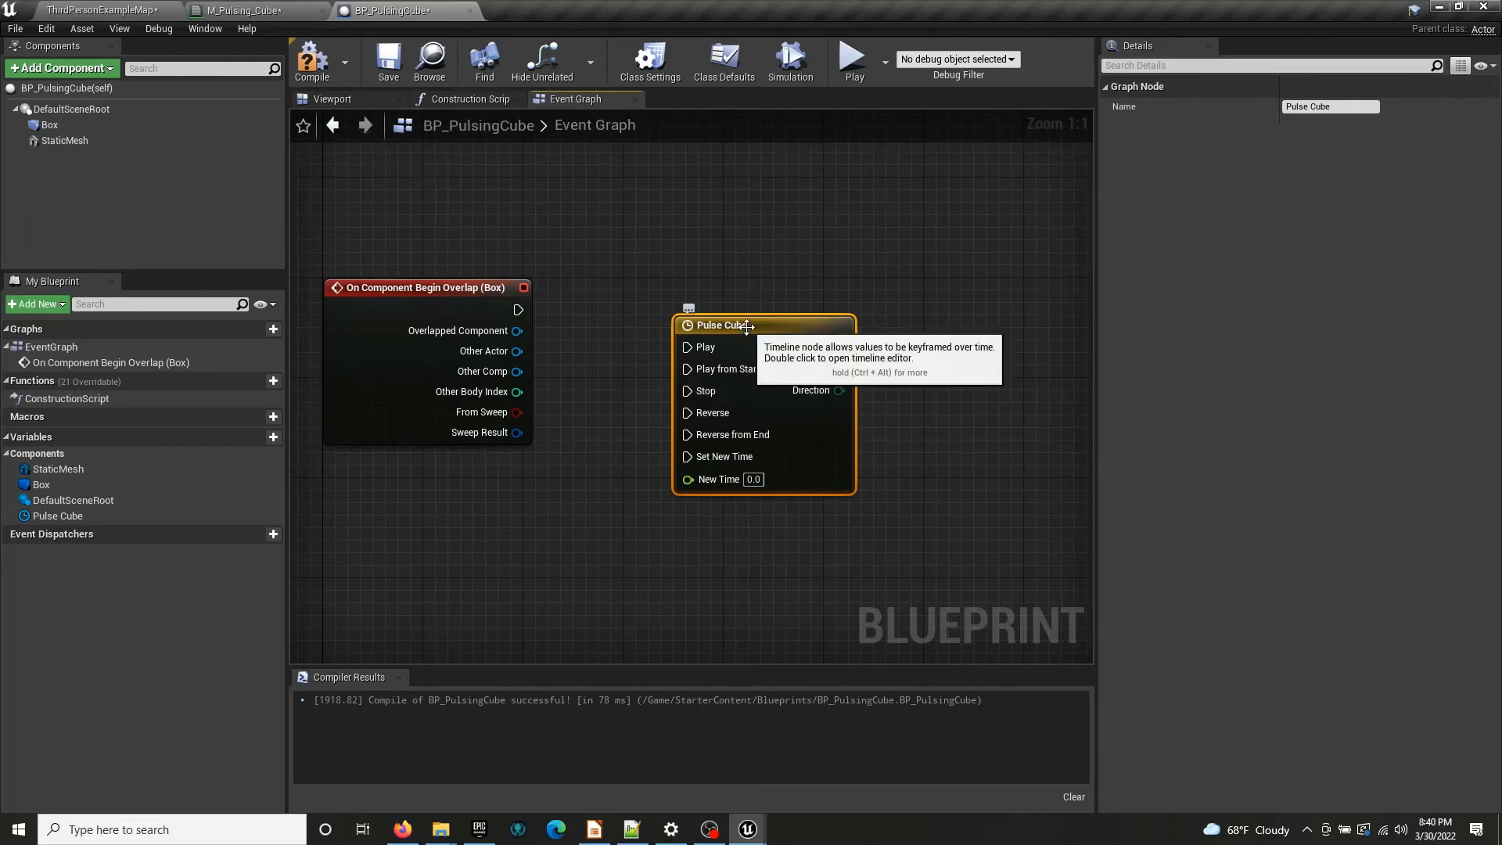
# Connect the Box overlap event's execution output to Play on the Pulse Cube timeline, align the timeline with the event, and compile
pyautogui.moveTo(722, 324); pyautogui.dragTo(797, 312)
pyautogui.moveTo(518, 310); pyautogui.dragTo(761, 335)
pyautogui.moveTo(814, 319); pyautogui.dragTo(814, 294)
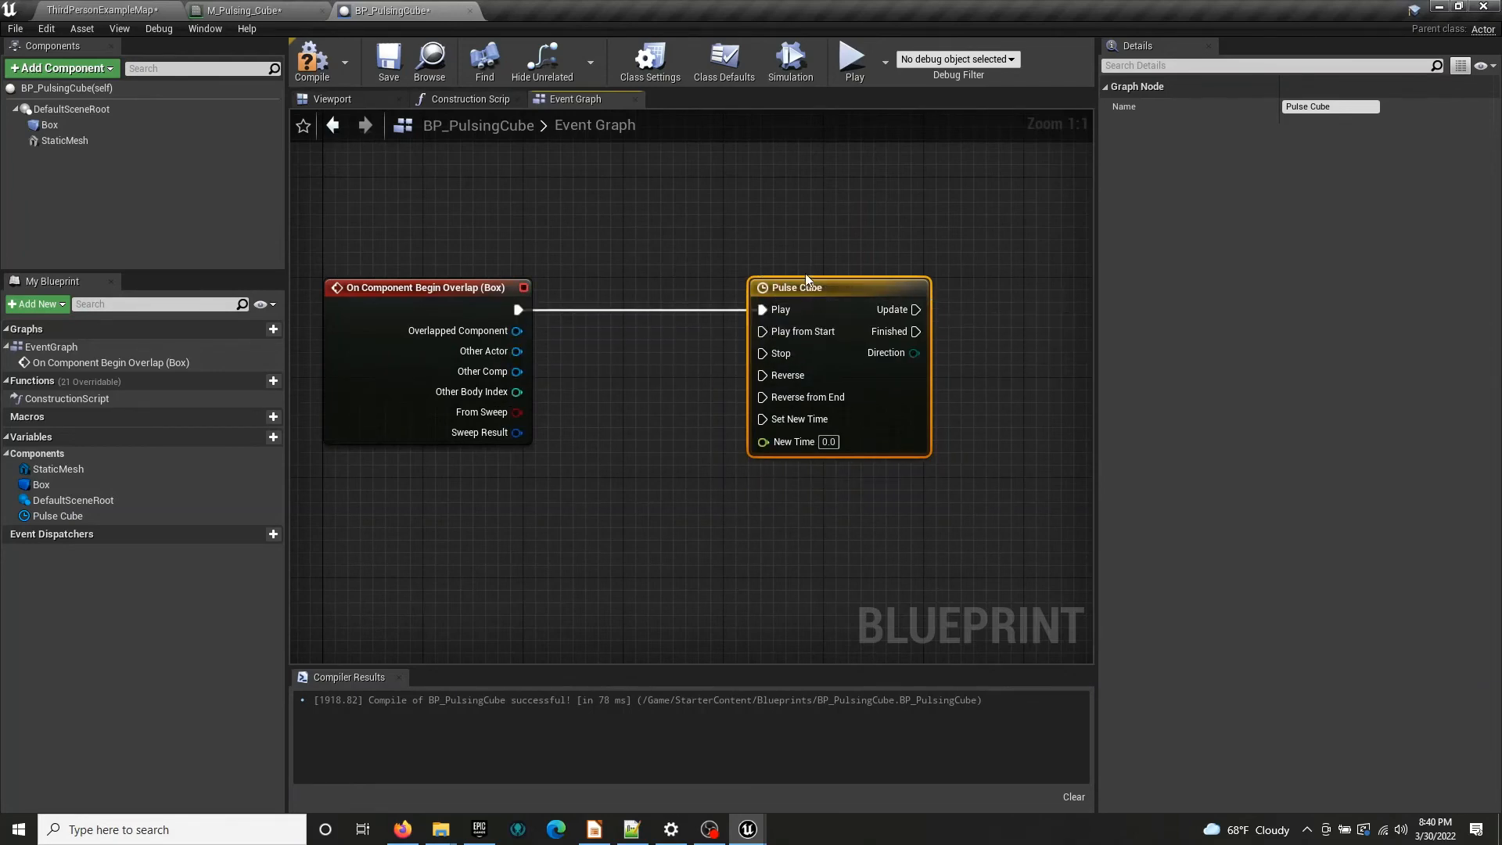
pyautogui.moveTo(994, 293); pyautogui.dragTo(762, 307, button='right')
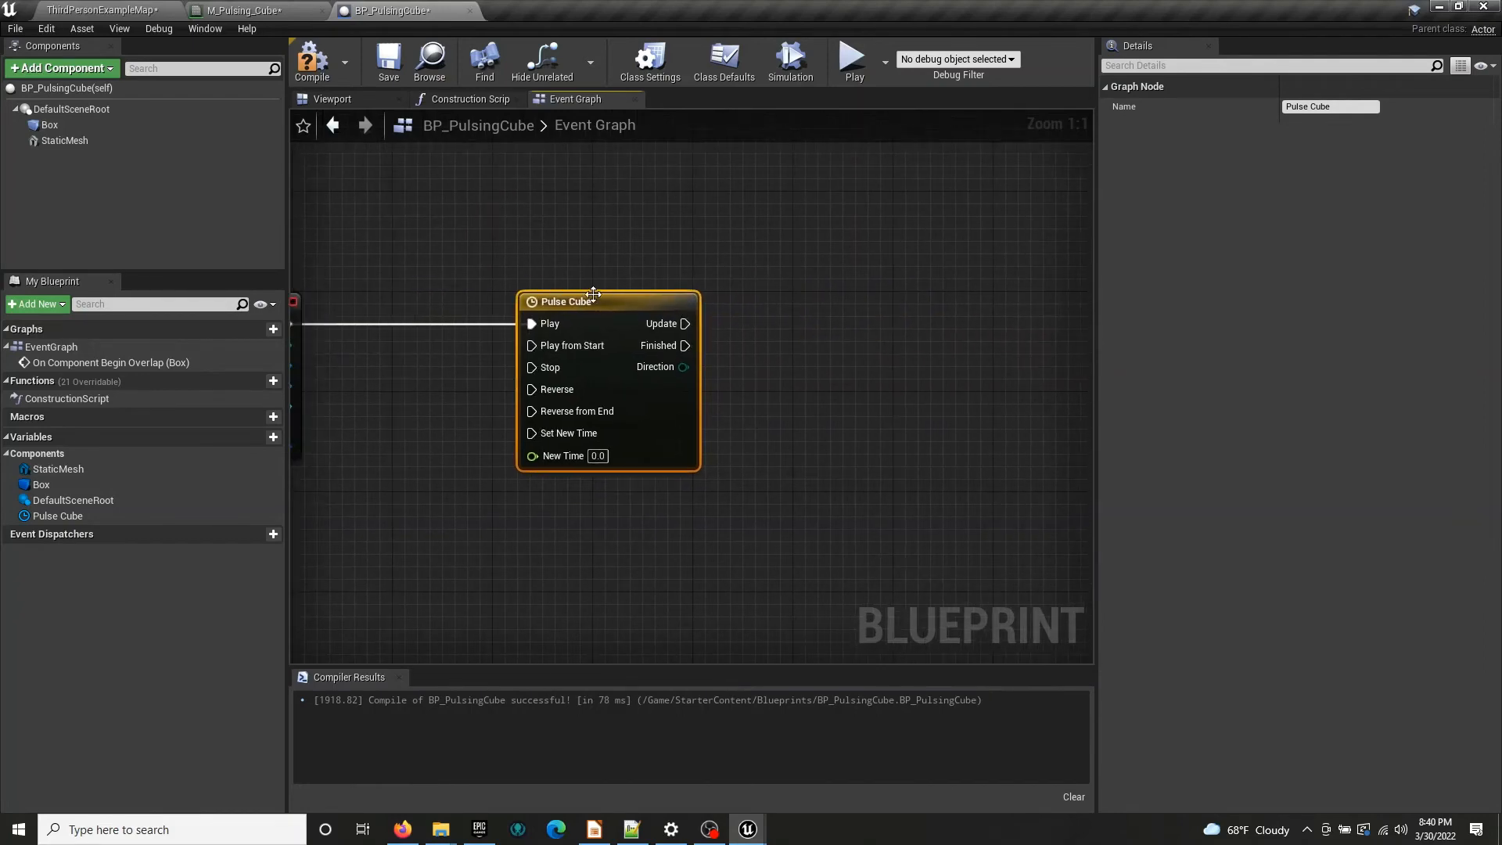
pyautogui.moveTo(593, 294); pyautogui.dragTo(566, 299)
pyautogui.moveTo(756, 313); pyautogui.dragTo(665, 276, button='right')
pyautogui.scroll(-1, 665, 275)
pyautogui.click(306, 60)
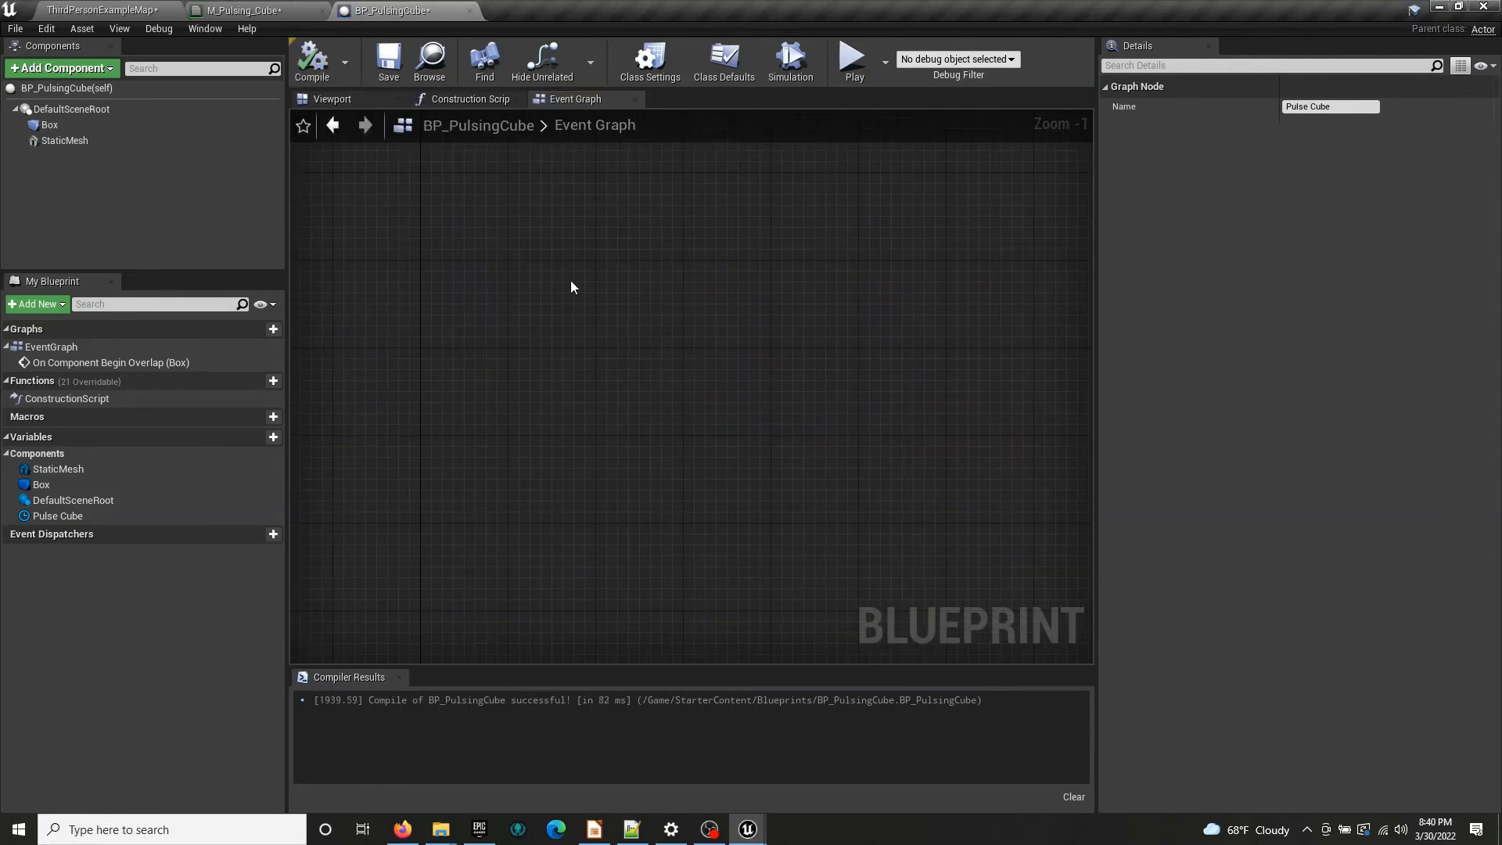
pyautogui.moveTo(644, 208); pyautogui.dragTo(889, 394, button='right')
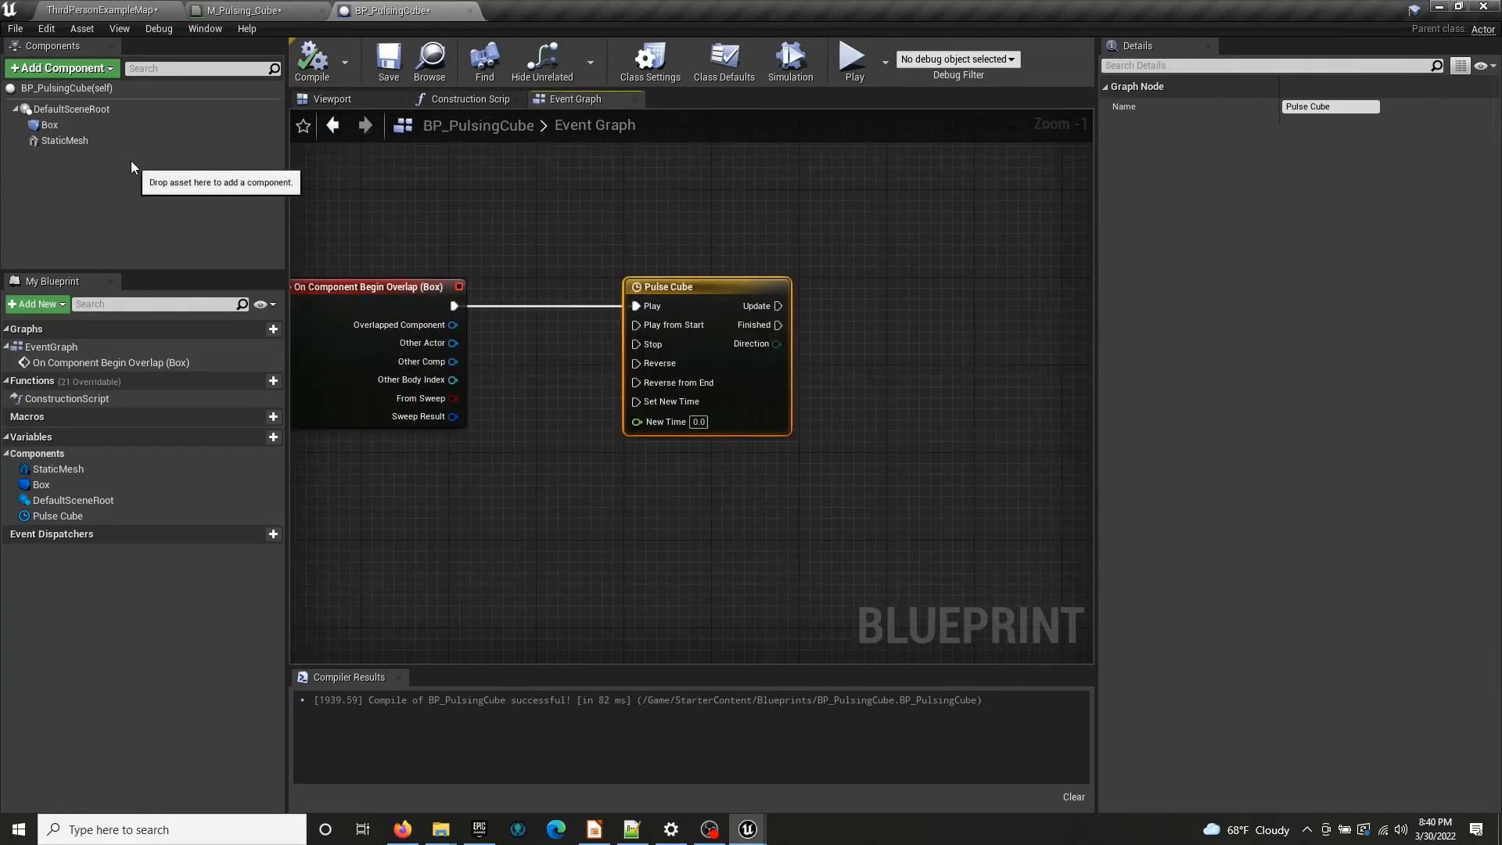
# Try to find the pulsing material for the StaticMesh component by searching its Element 0 material choices for "pulse"
pyautogui.click(114, 127)
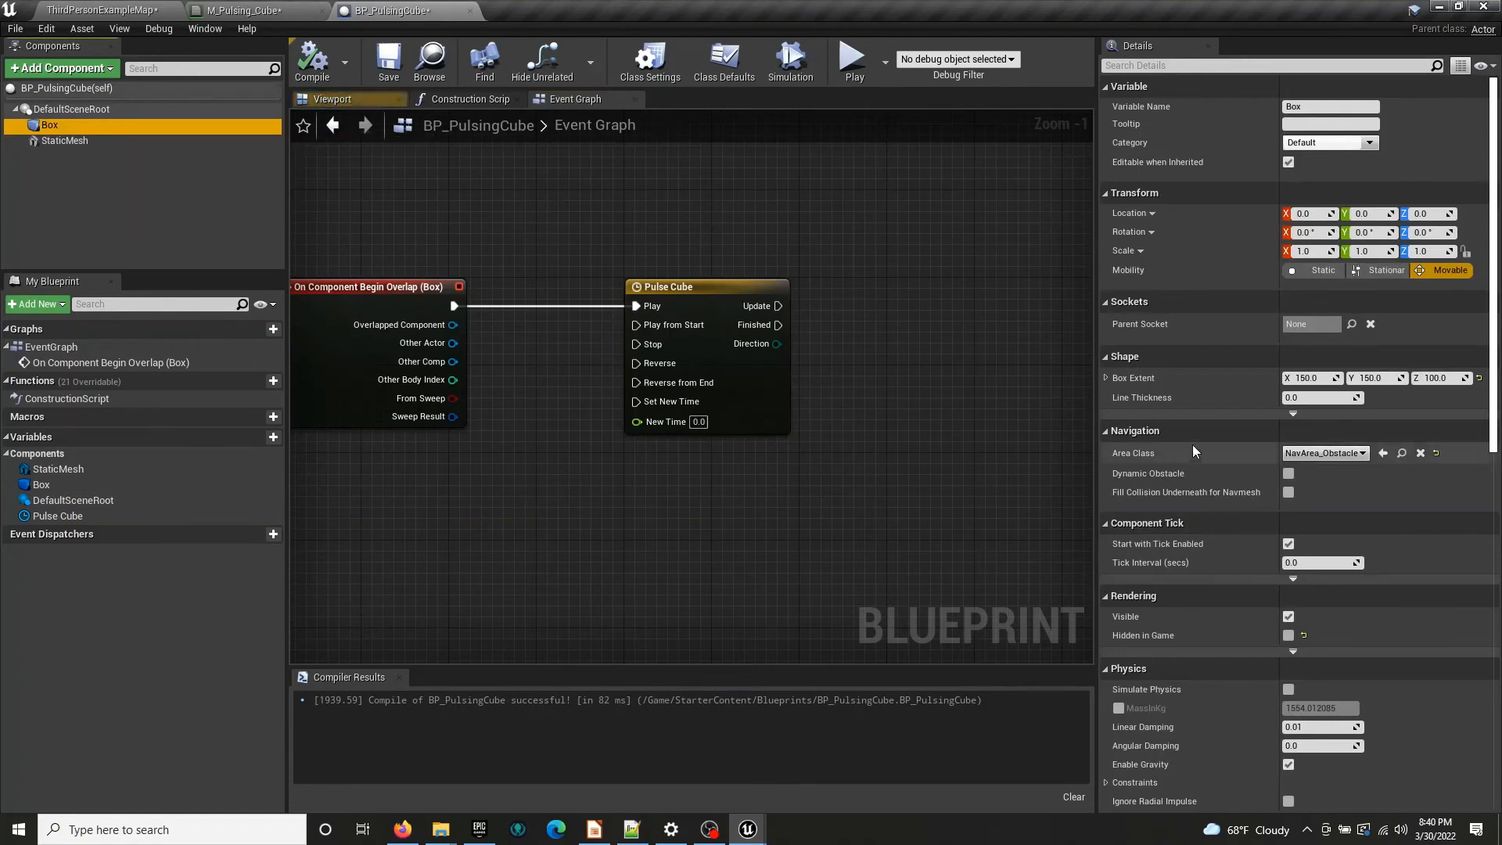
pyautogui.click(96, 140)
pyautogui.click(1435, 476)
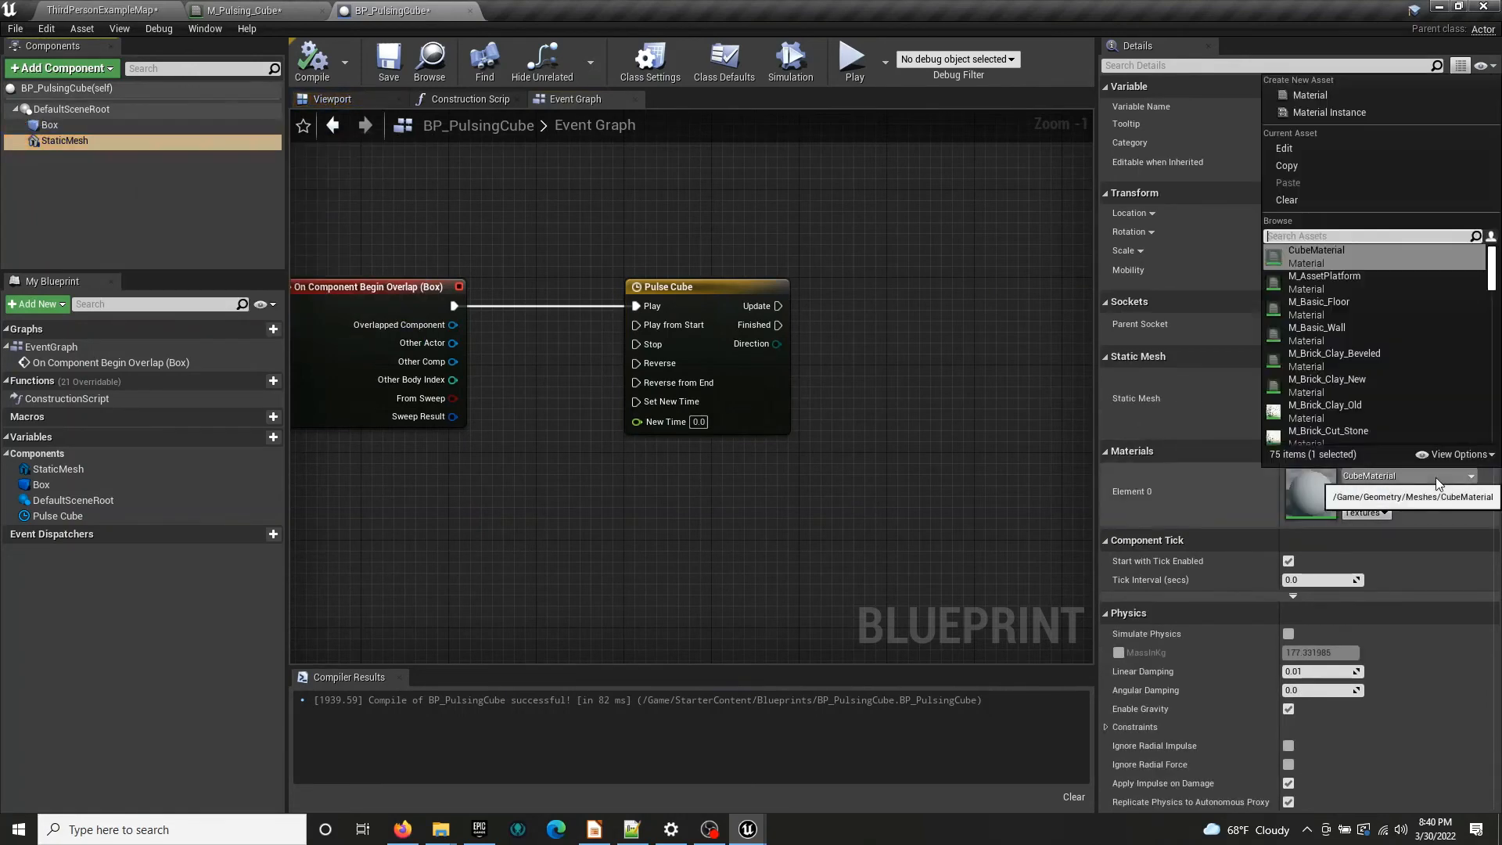
pyautogui.write('pulse')
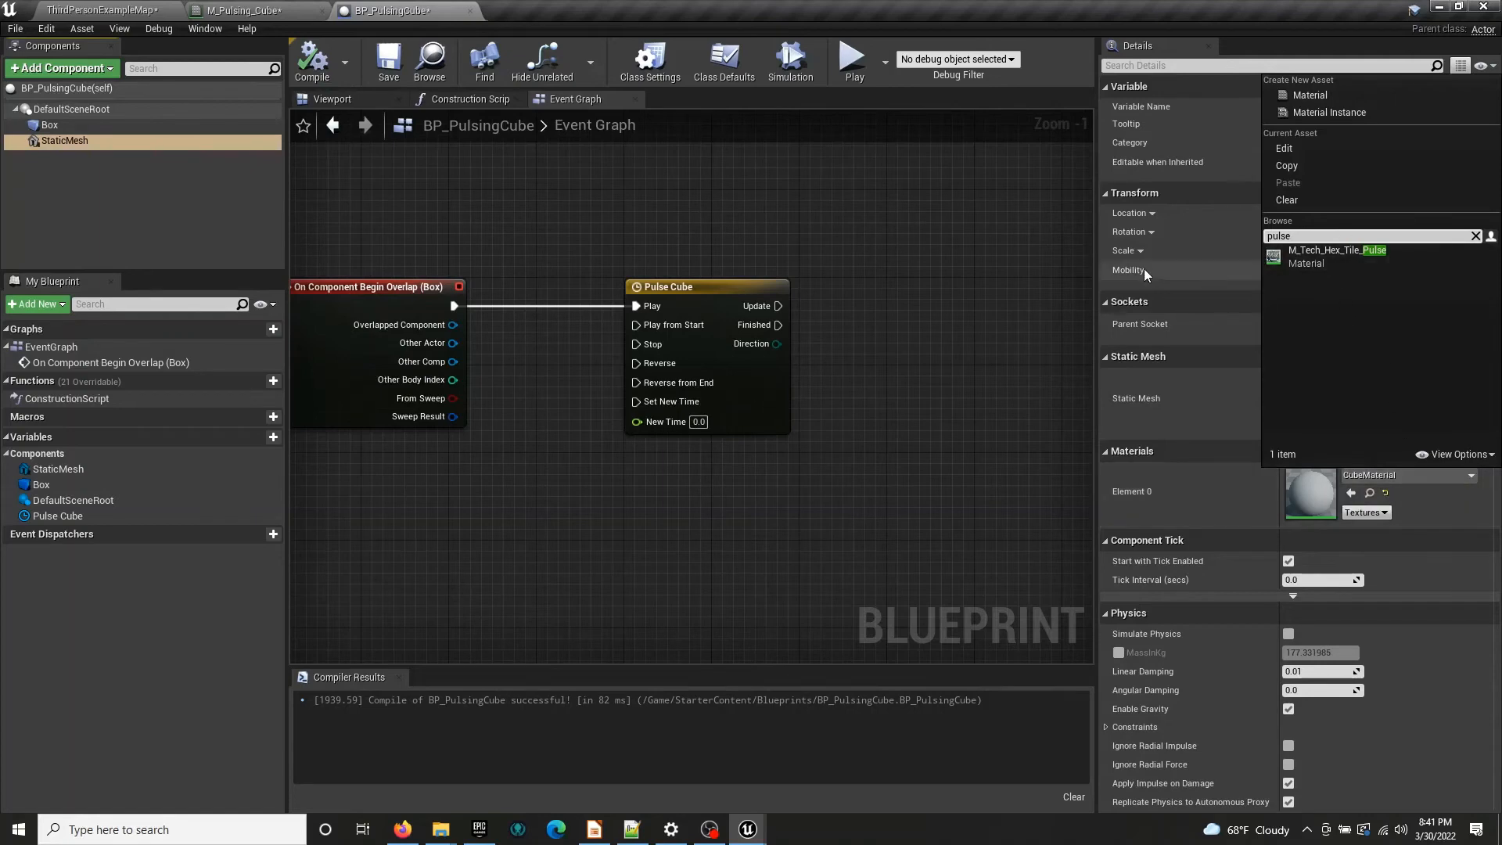
# Apply and save the M_Pulsing_Cube material, and save the BP_PulsingCube Blueprint
pyautogui.click(264, 11)
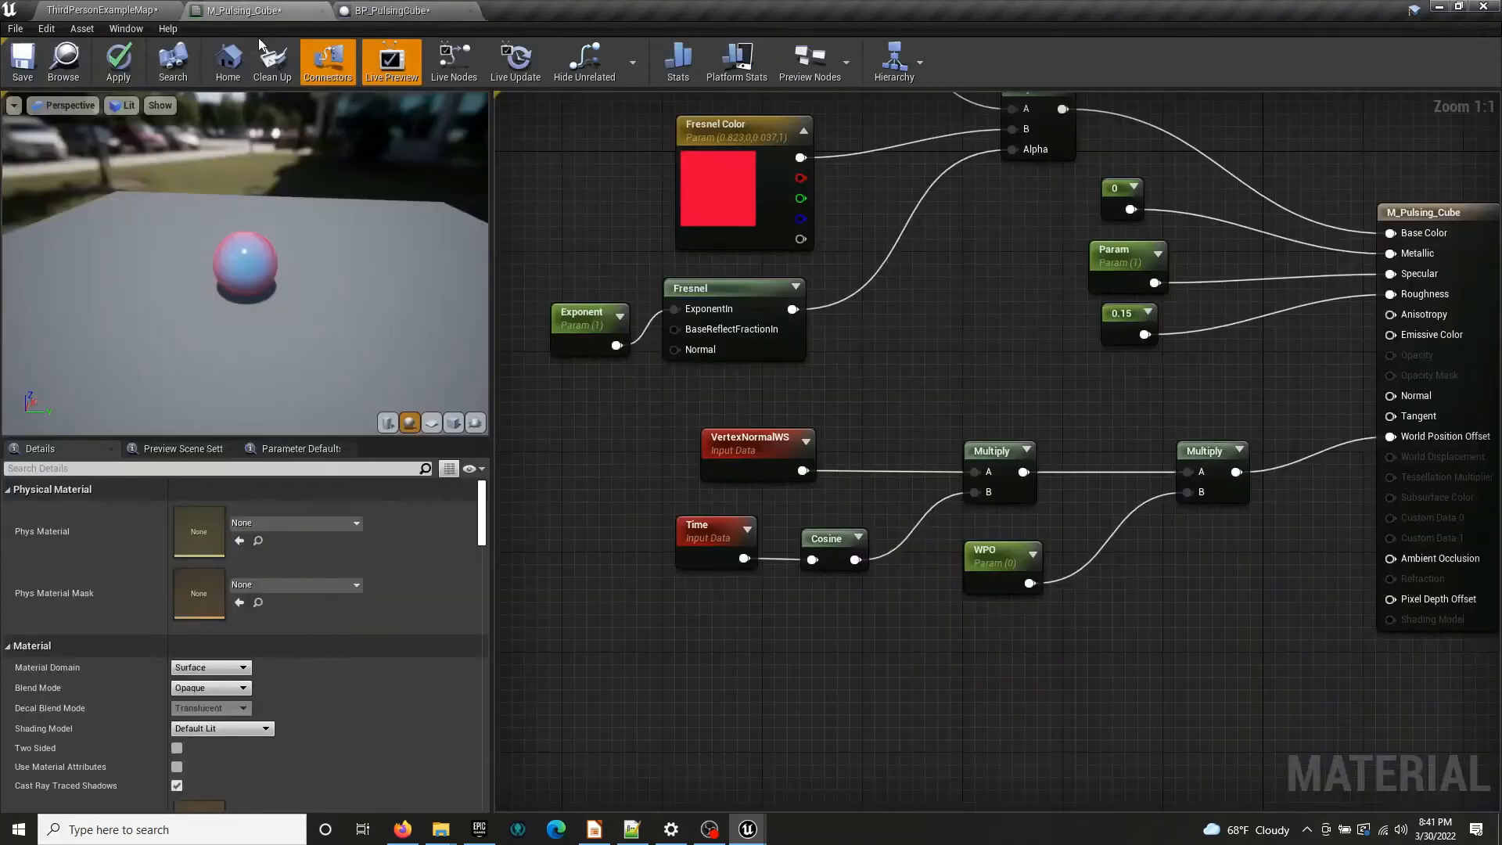
pyautogui.click(118, 63)
pyautogui.click(35, 68)
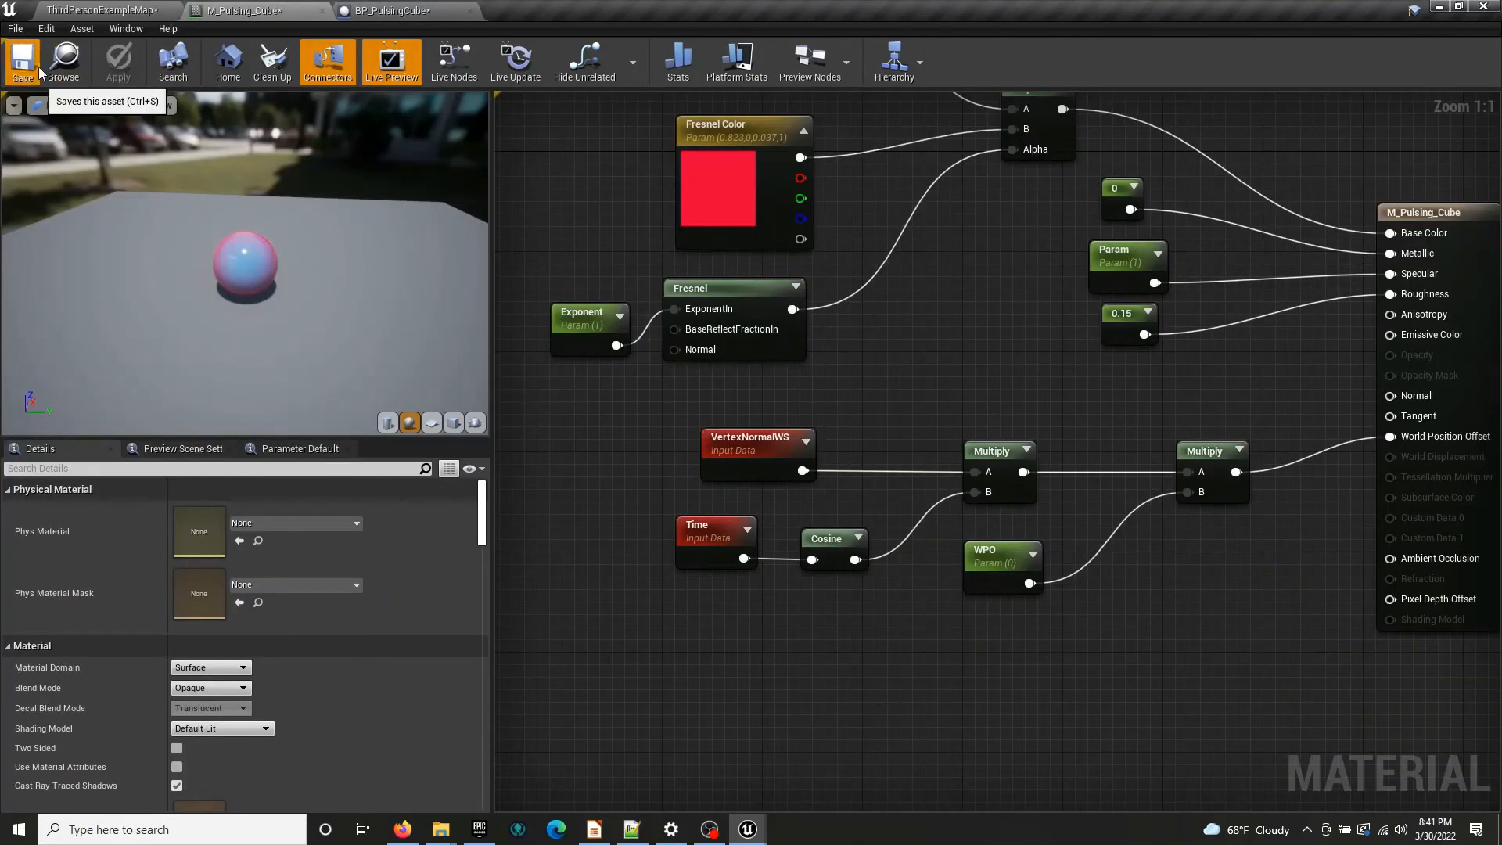
pyautogui.click(387, 10)
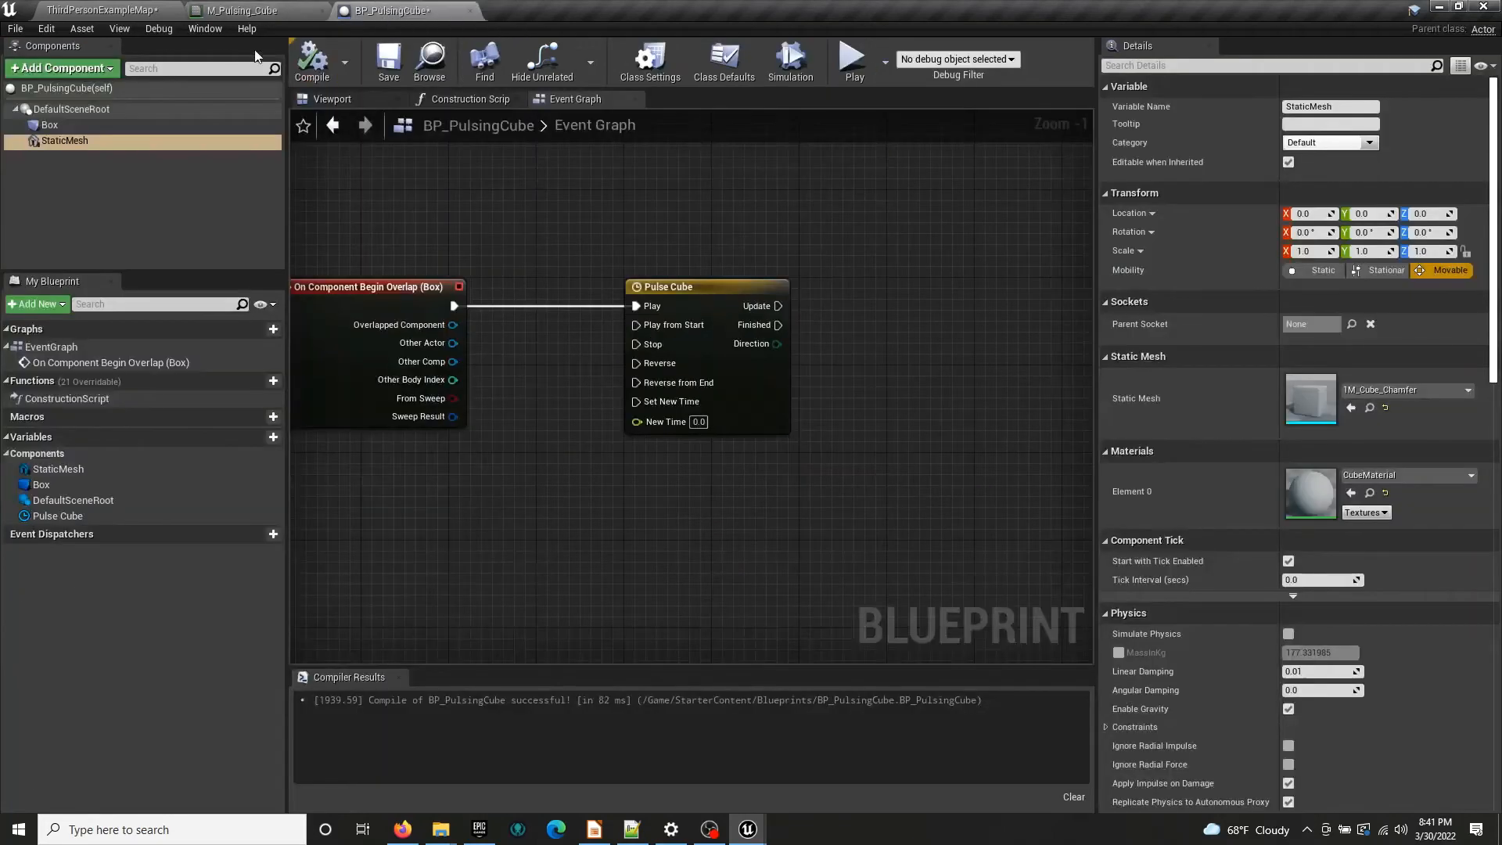
pyautogui.click(388, 60)
# Assign M_Pulsing_Cube as the StaticMesh component's Element 0 material, inspect the cube in the Blueprint's 3D view, and compile
pyautogui.click(1431, 477)
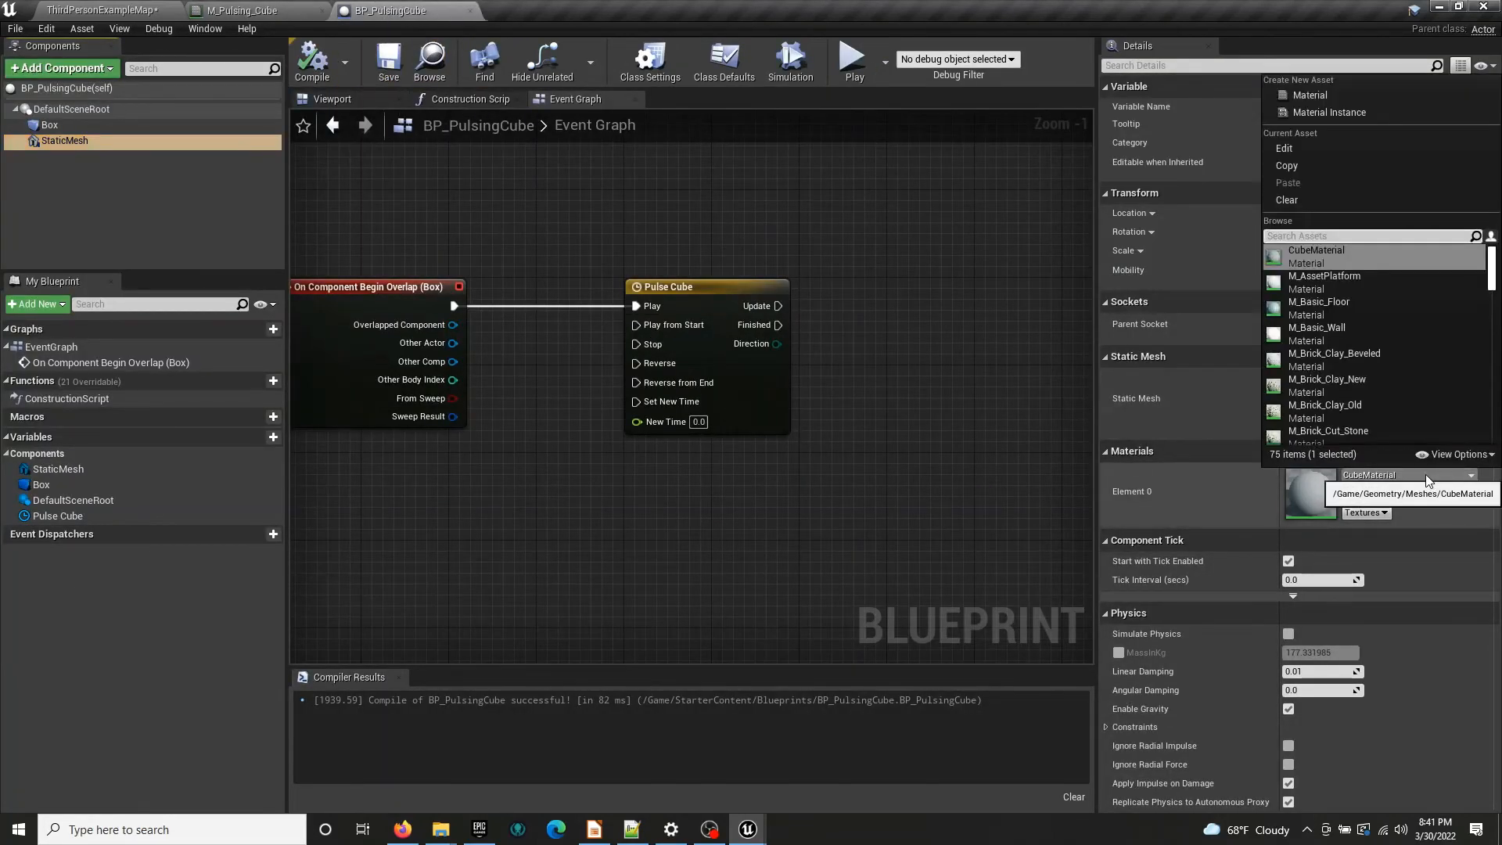
pyautogui.write('puls')
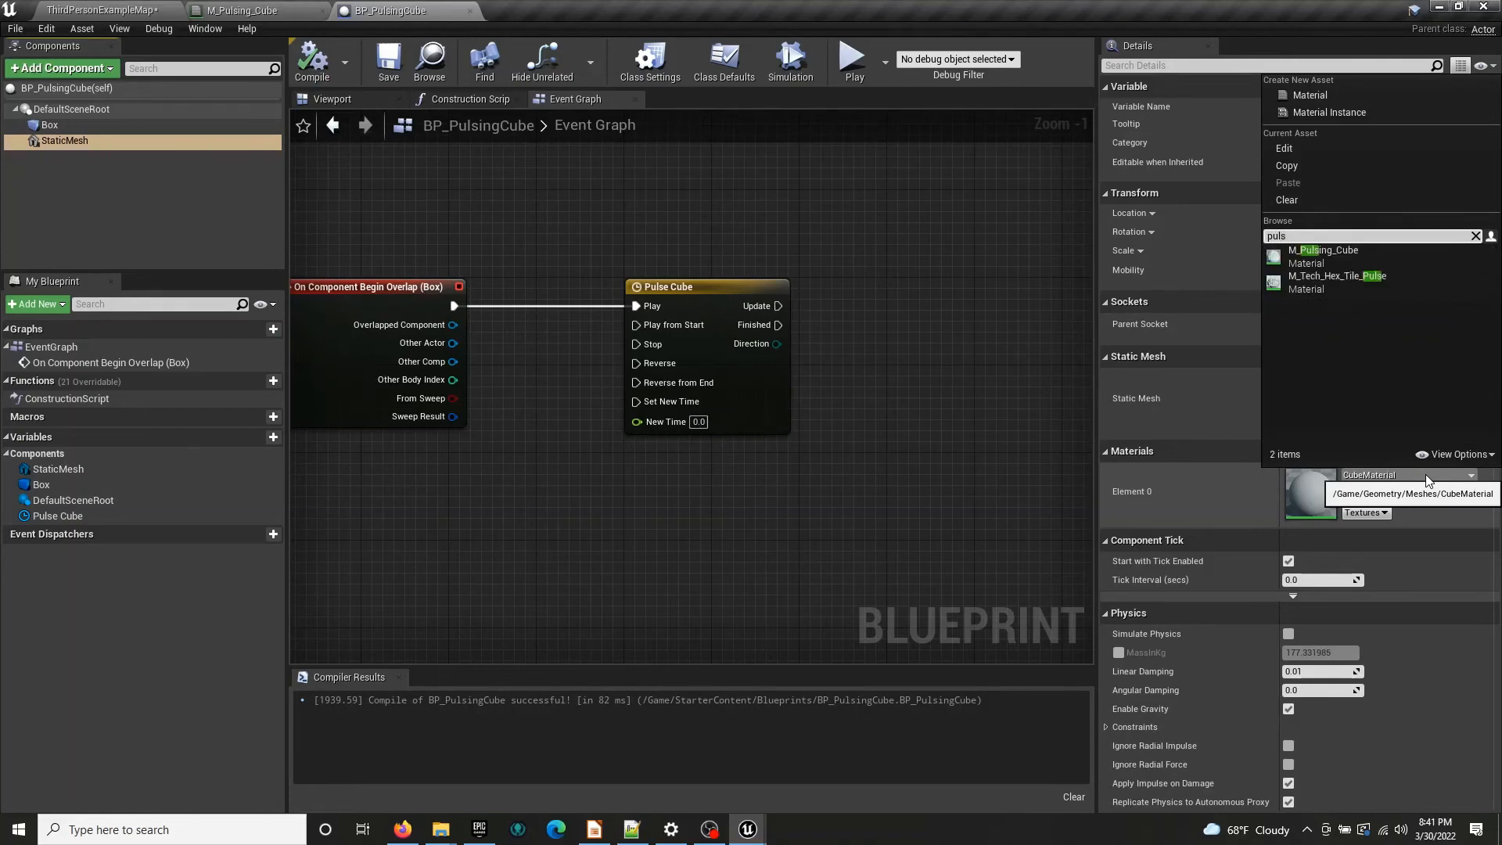
pyautogui.click(1322, 256)
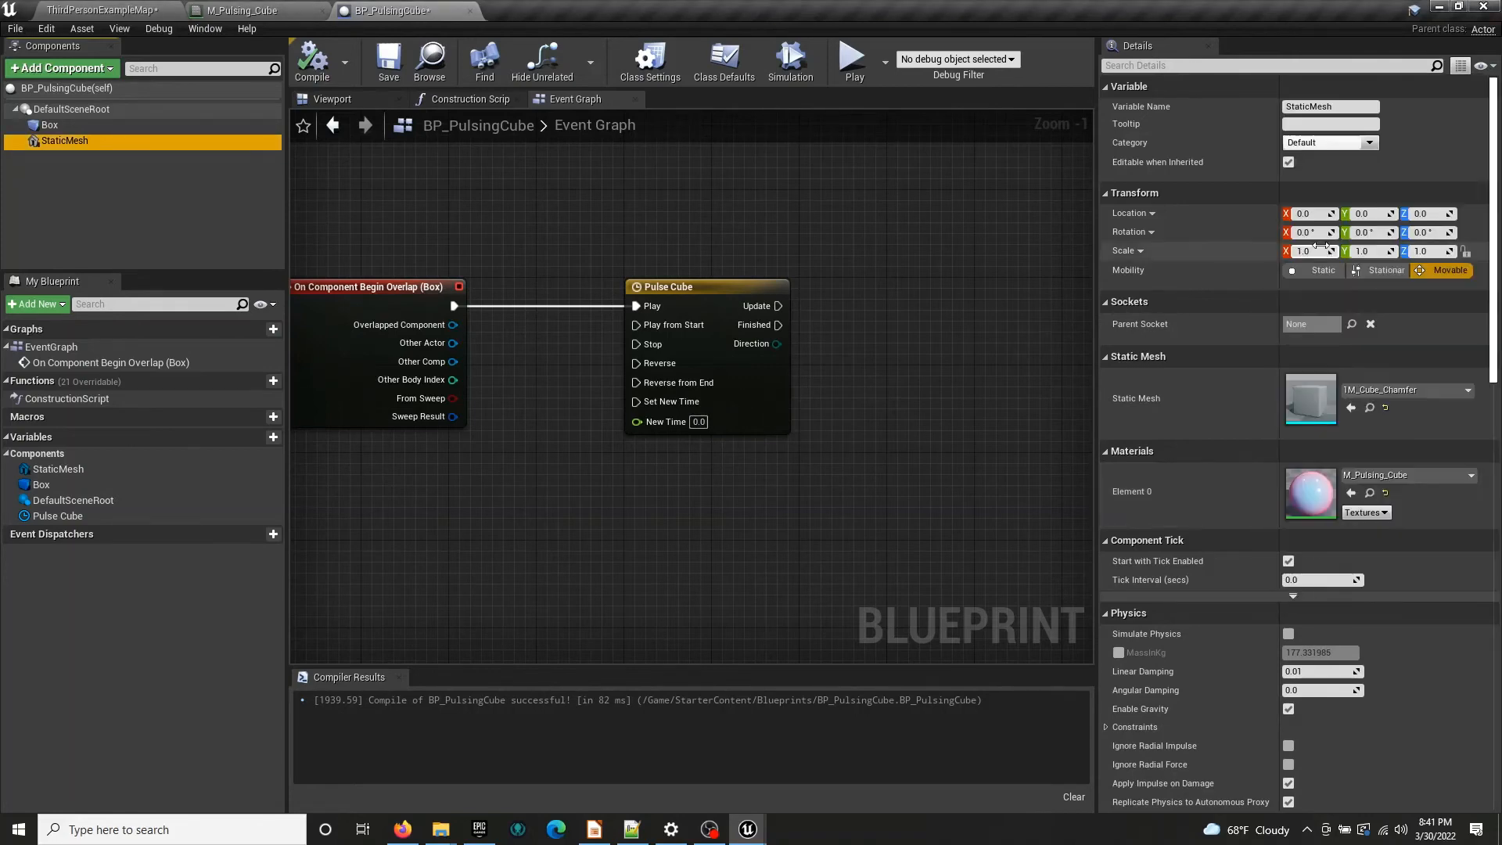
pyautogui.click(327, 99)
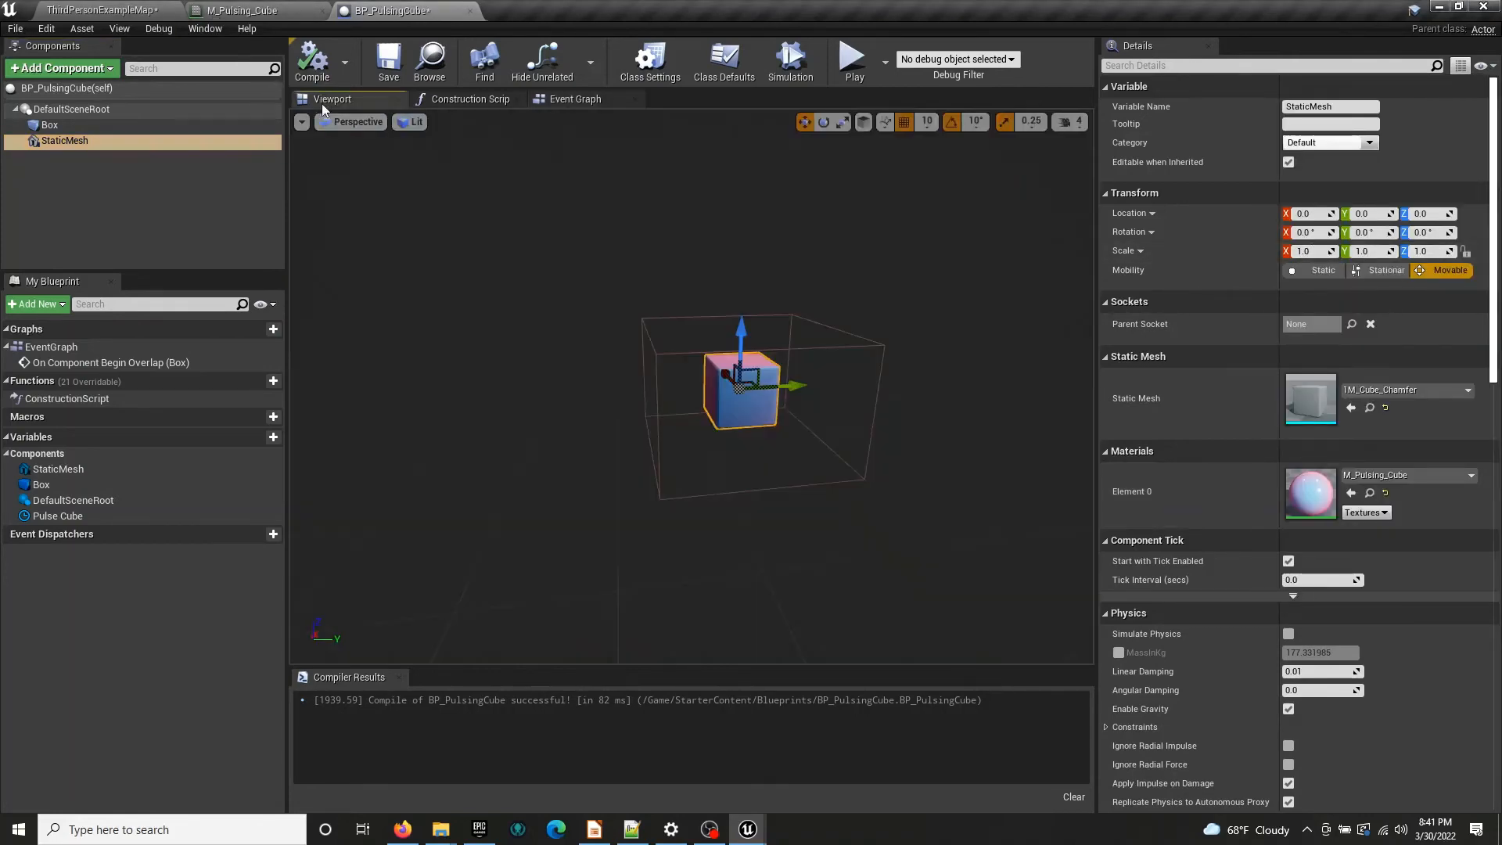
pyautogui.moveTo(691, 387)
pyautogui.mouseDown(button='right')
pyautogui.moveTo(767, 372)
pyautogui.moveTo(673, 438)
pyautogui.moveTo(696, 383)
pyautogui.moveTo(735, 383)
pyautogui.moveTo(680, 379)
pyautogui.moveTo(759, 379)
pyautogui.moveTo(716, 381)
pyautogui.mouseUp(button='right')
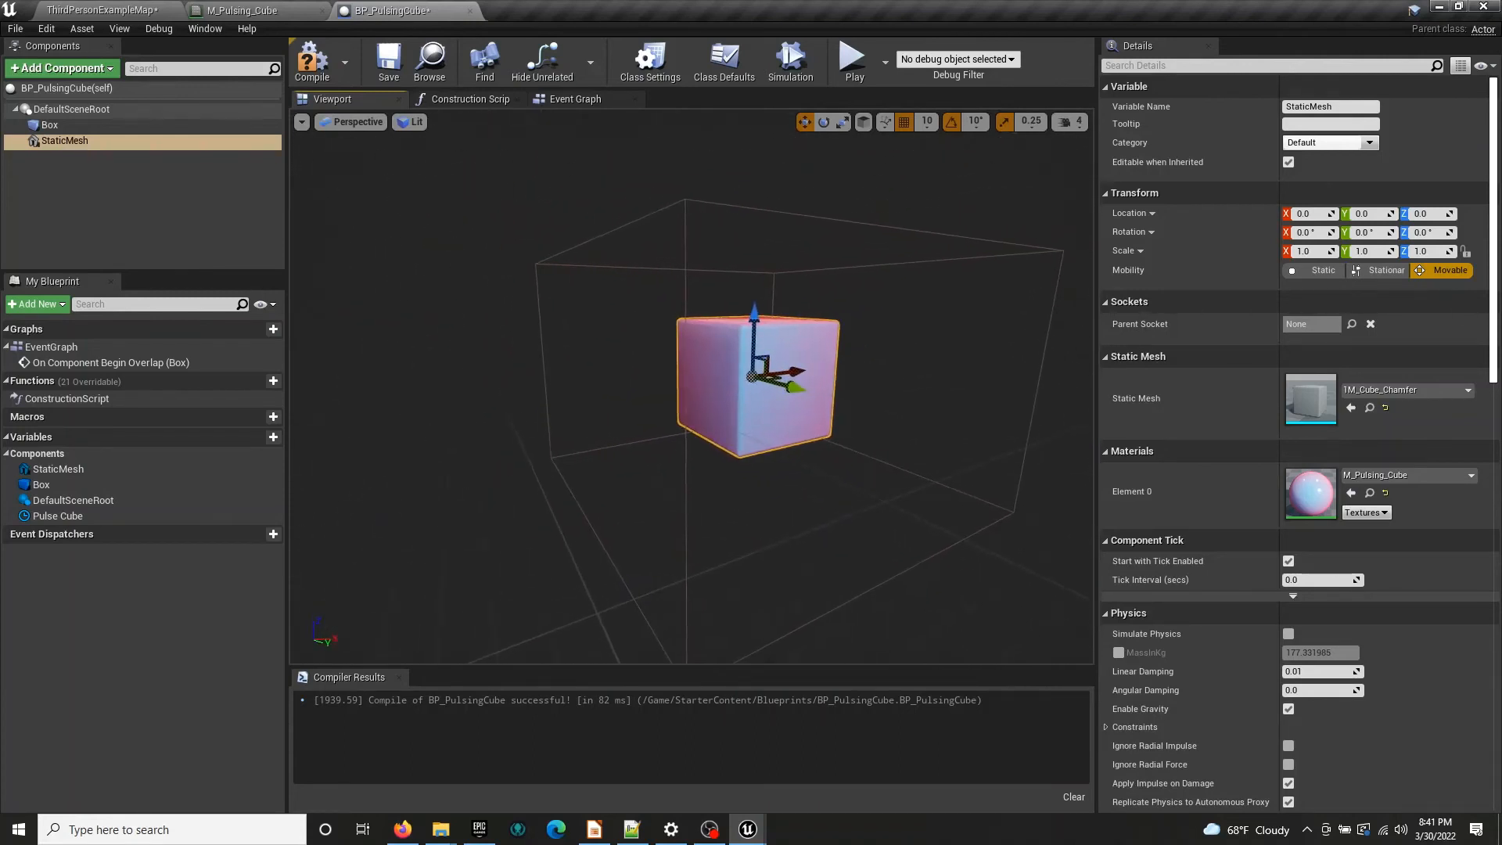
pyautogui.click(271, 140)
pyautogui.click(313, 63)
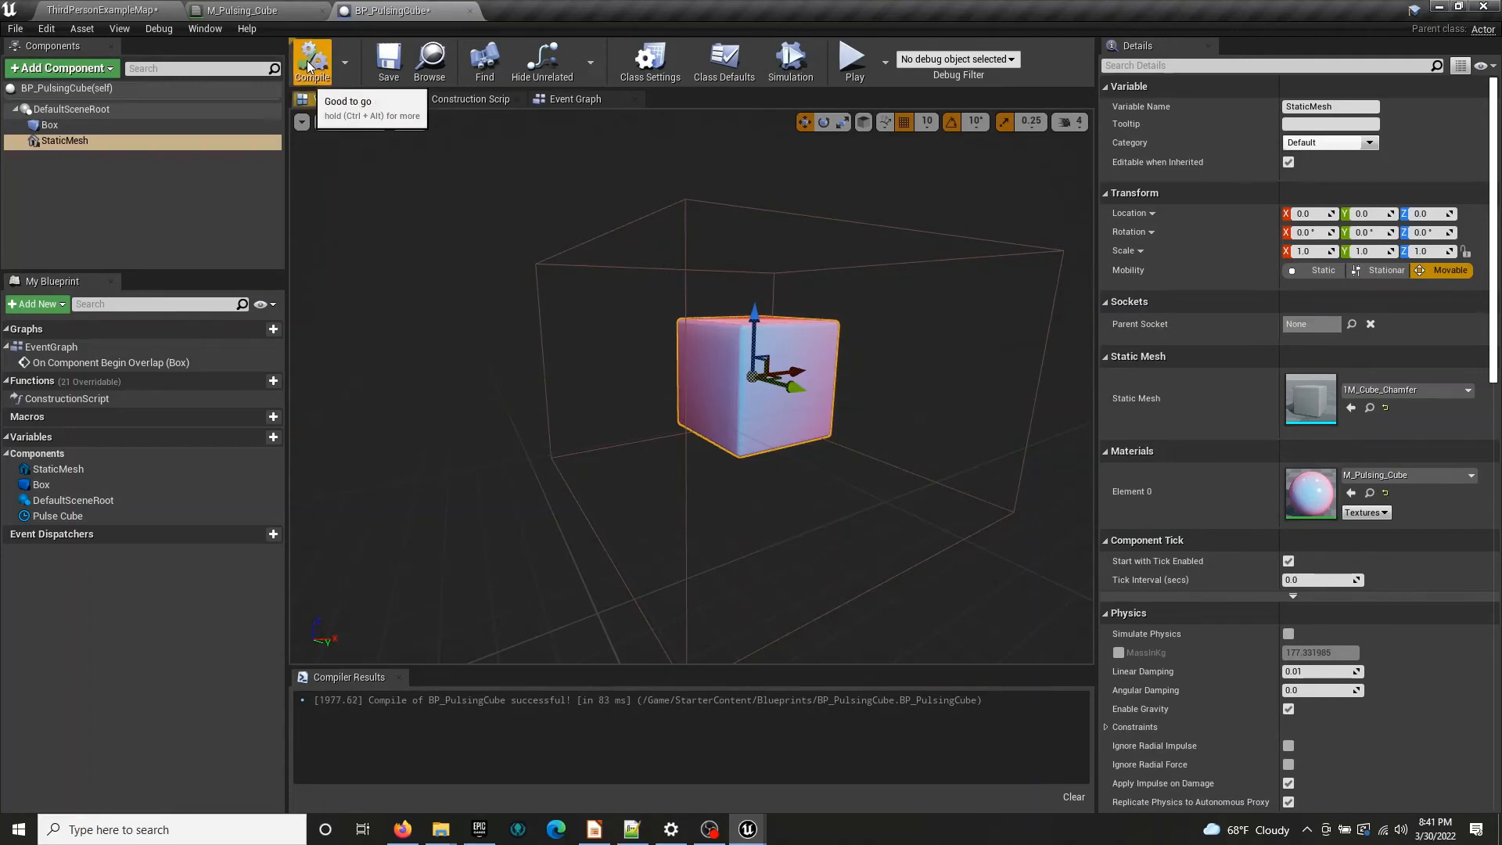
# Add an Event BeginPlay node to the Event Graph above the Box overlap event
pyautogui.click(552, 98)
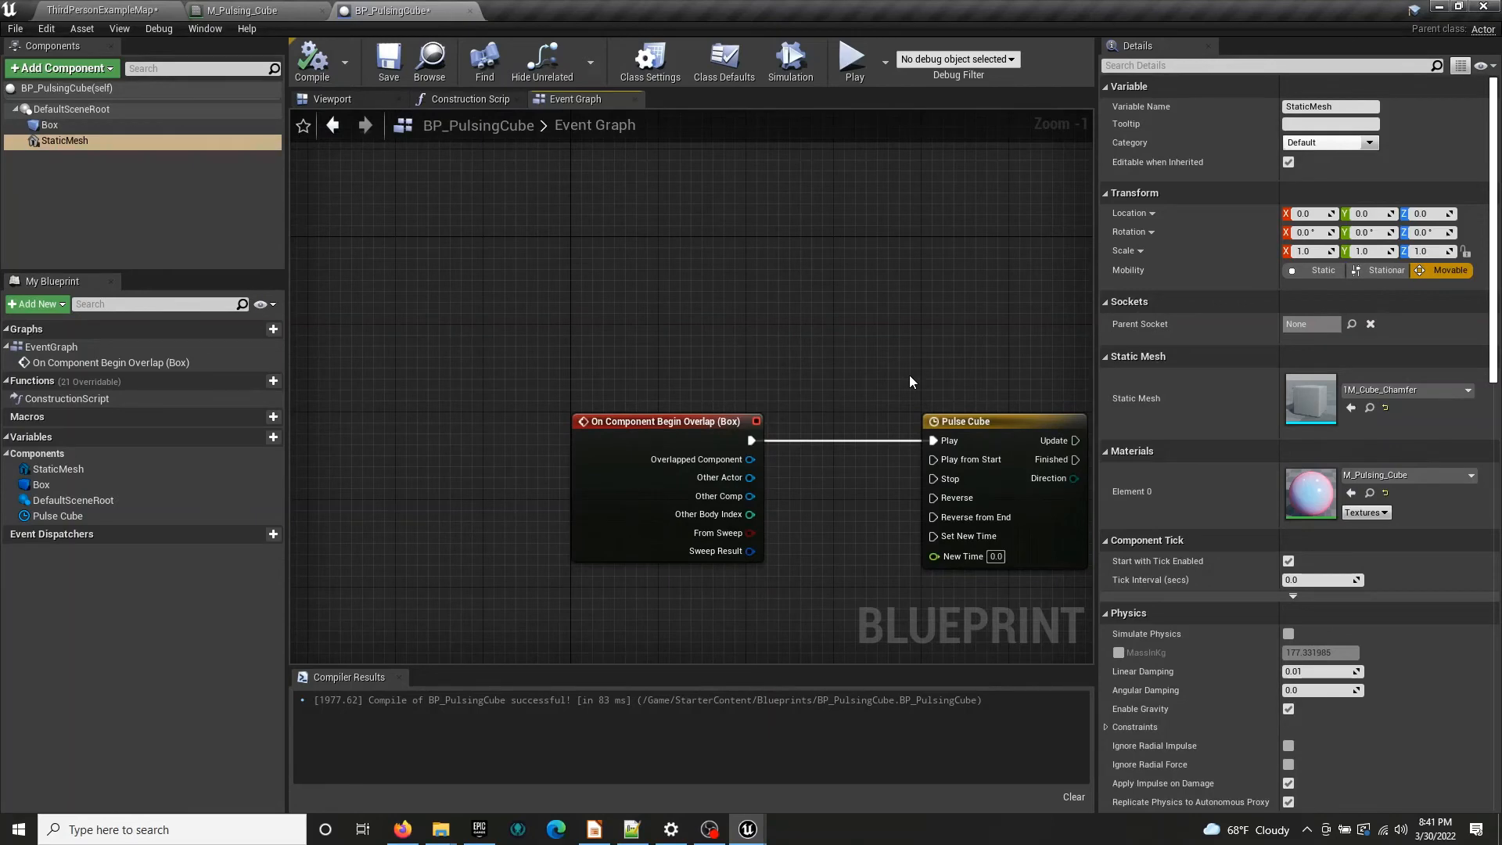
pyautogui.moveTo(852, 363); pyautogui.dragTo(721, 390, button='right')
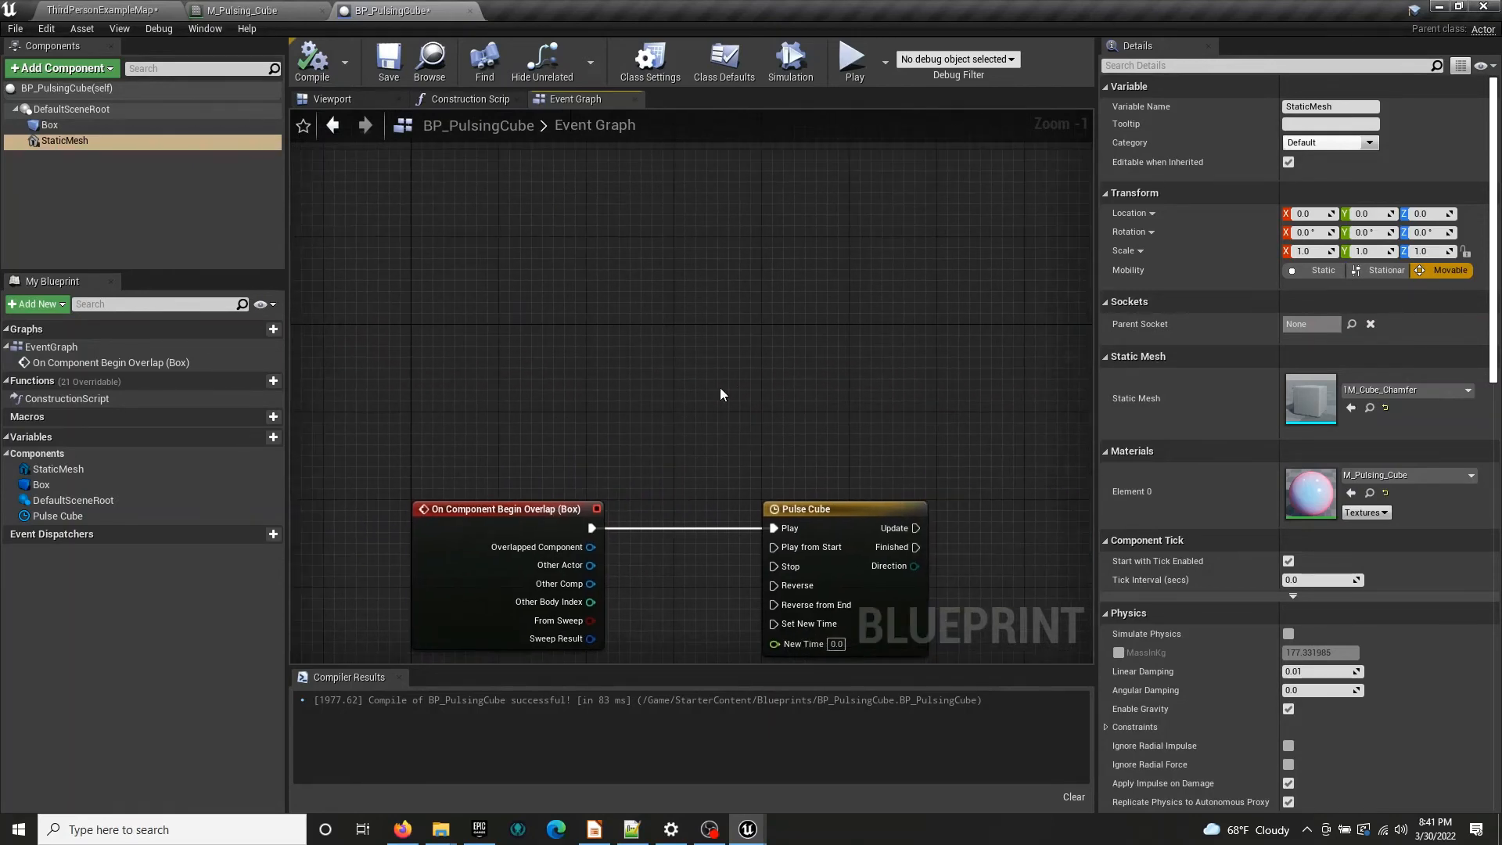
pyautogui.scroll(-2, 716, 388)
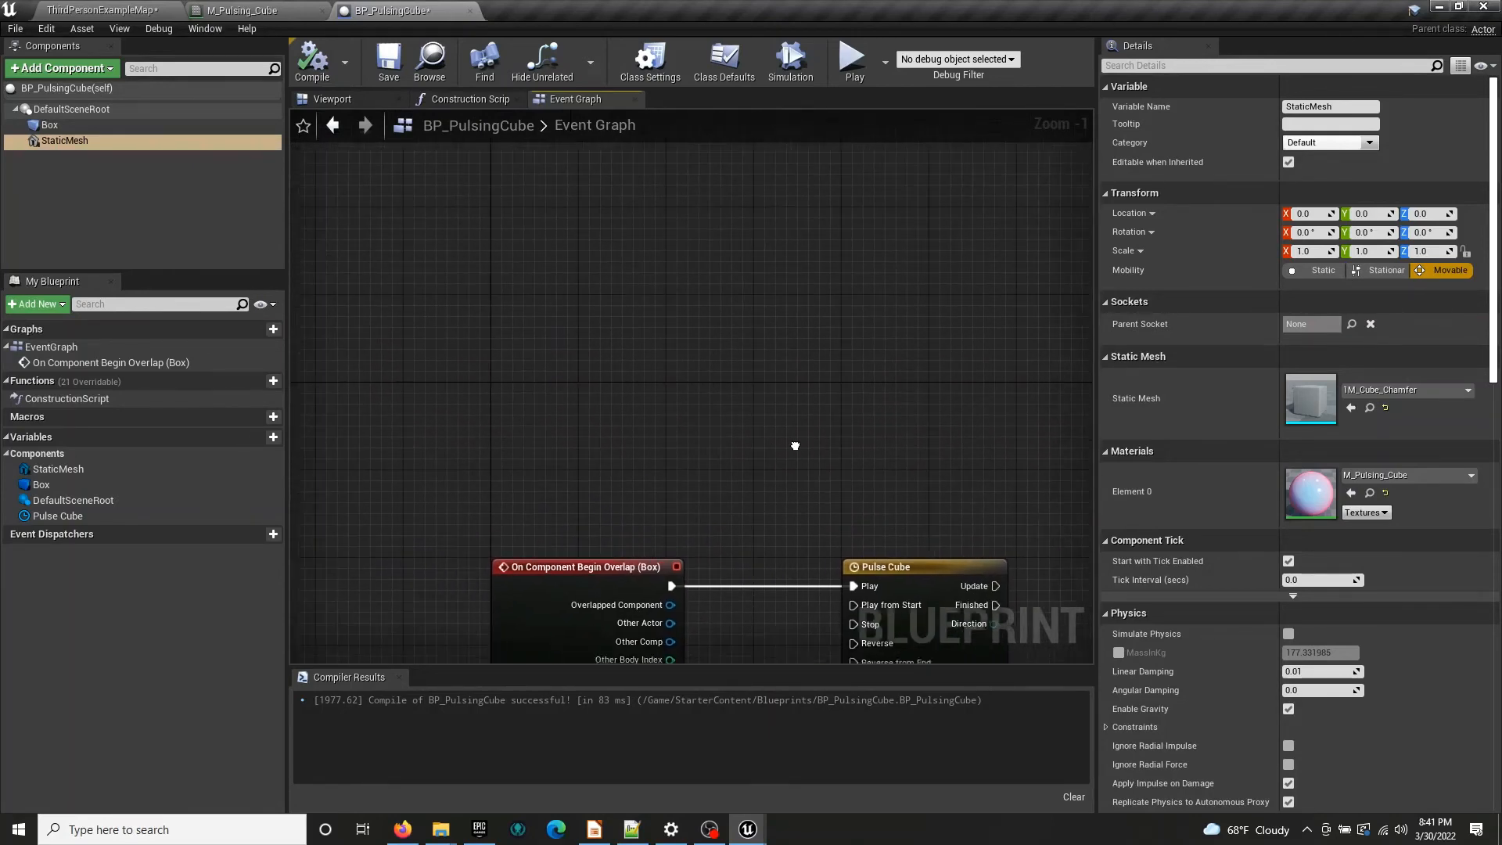
pyautogui.rightClick(540, 255)
pyautogui.write('event')
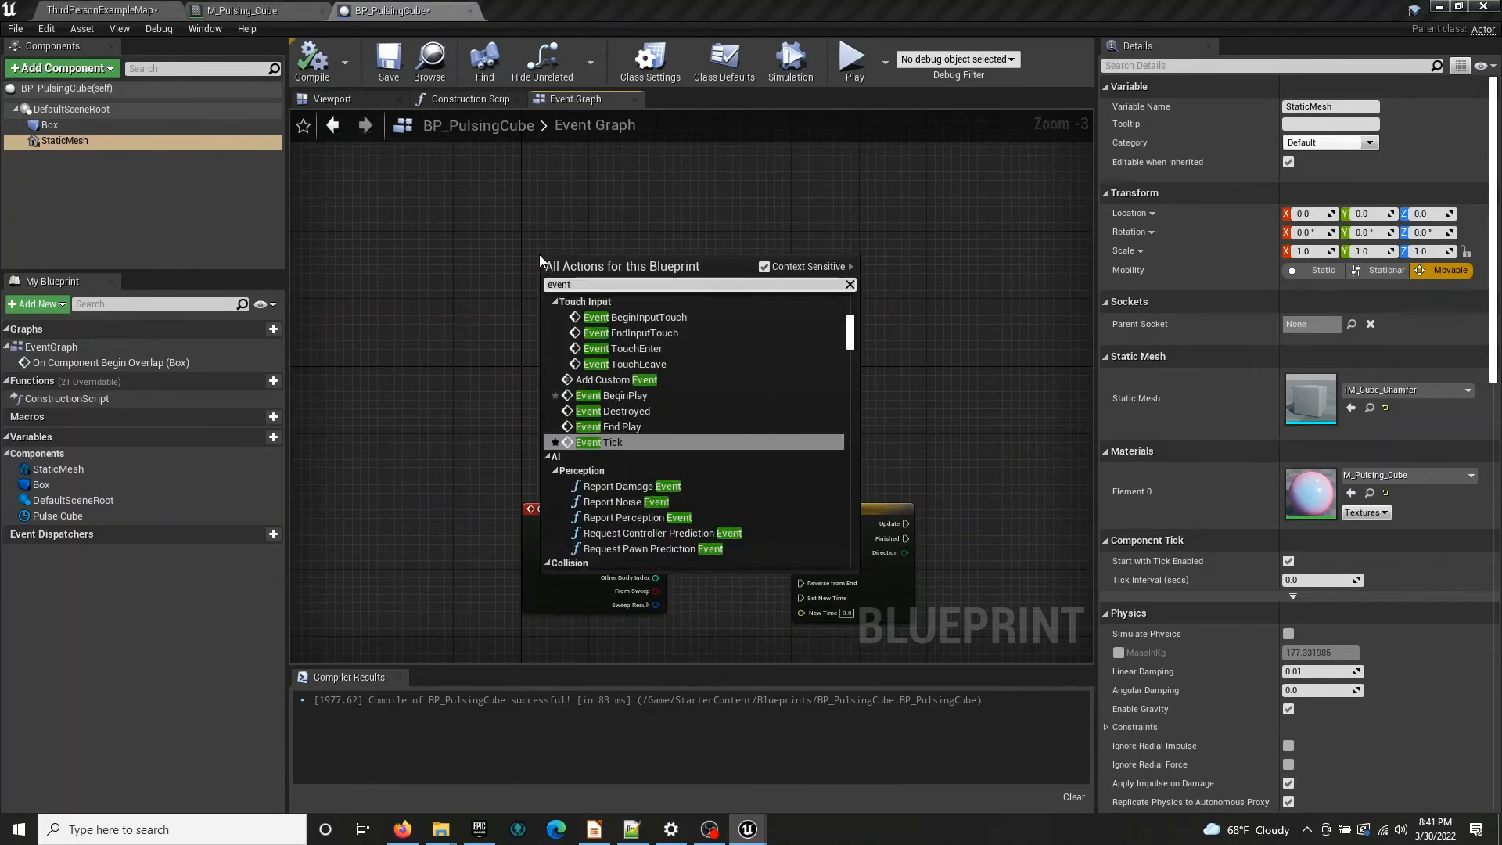
pyautogui.press('Up')
pyautogui.press('Up')
pyautogui.press('Up')
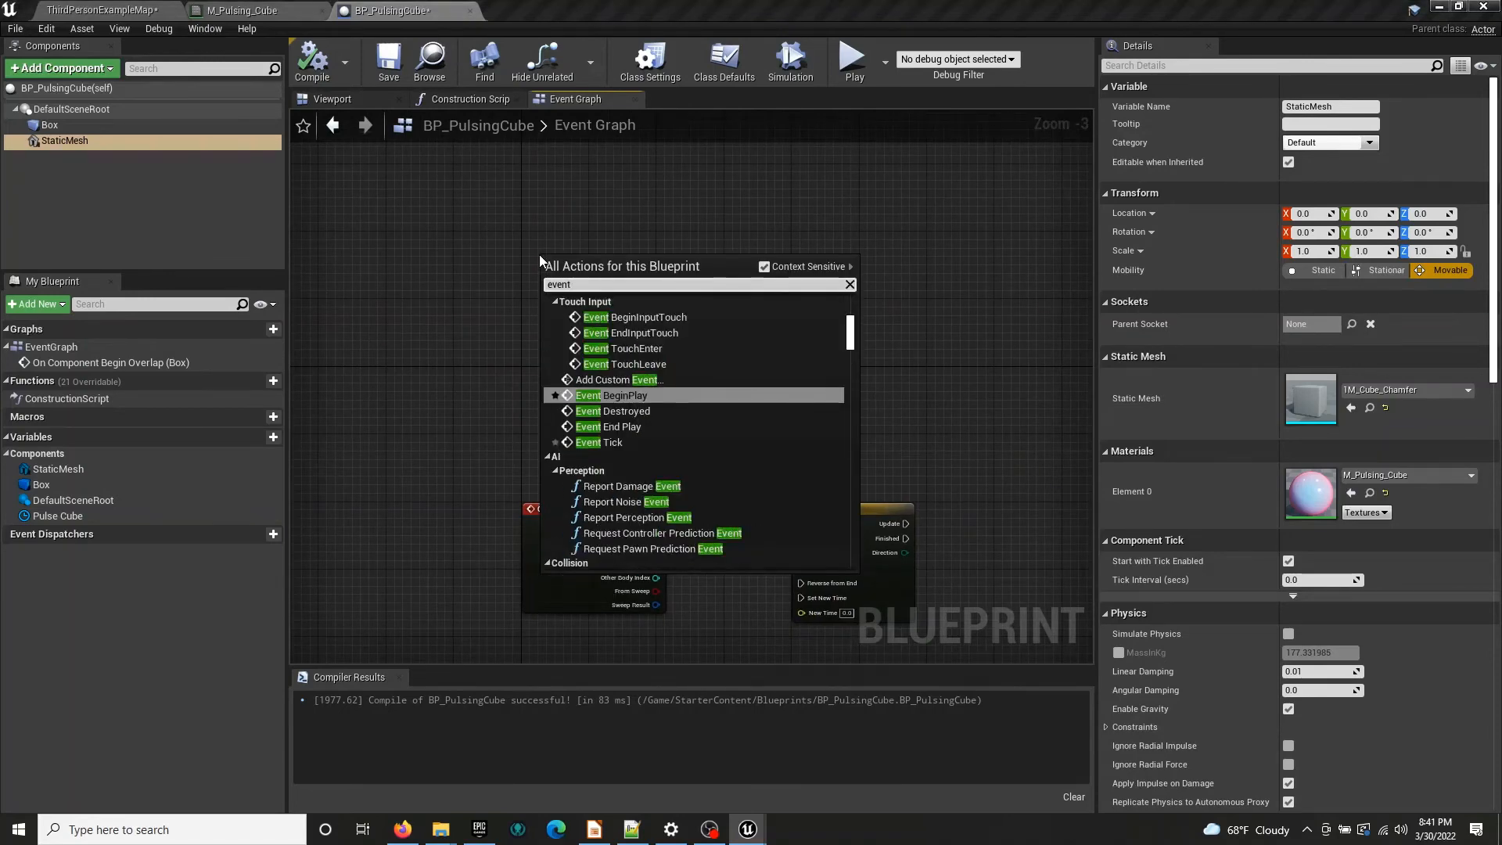
pyautogui.press('Return')
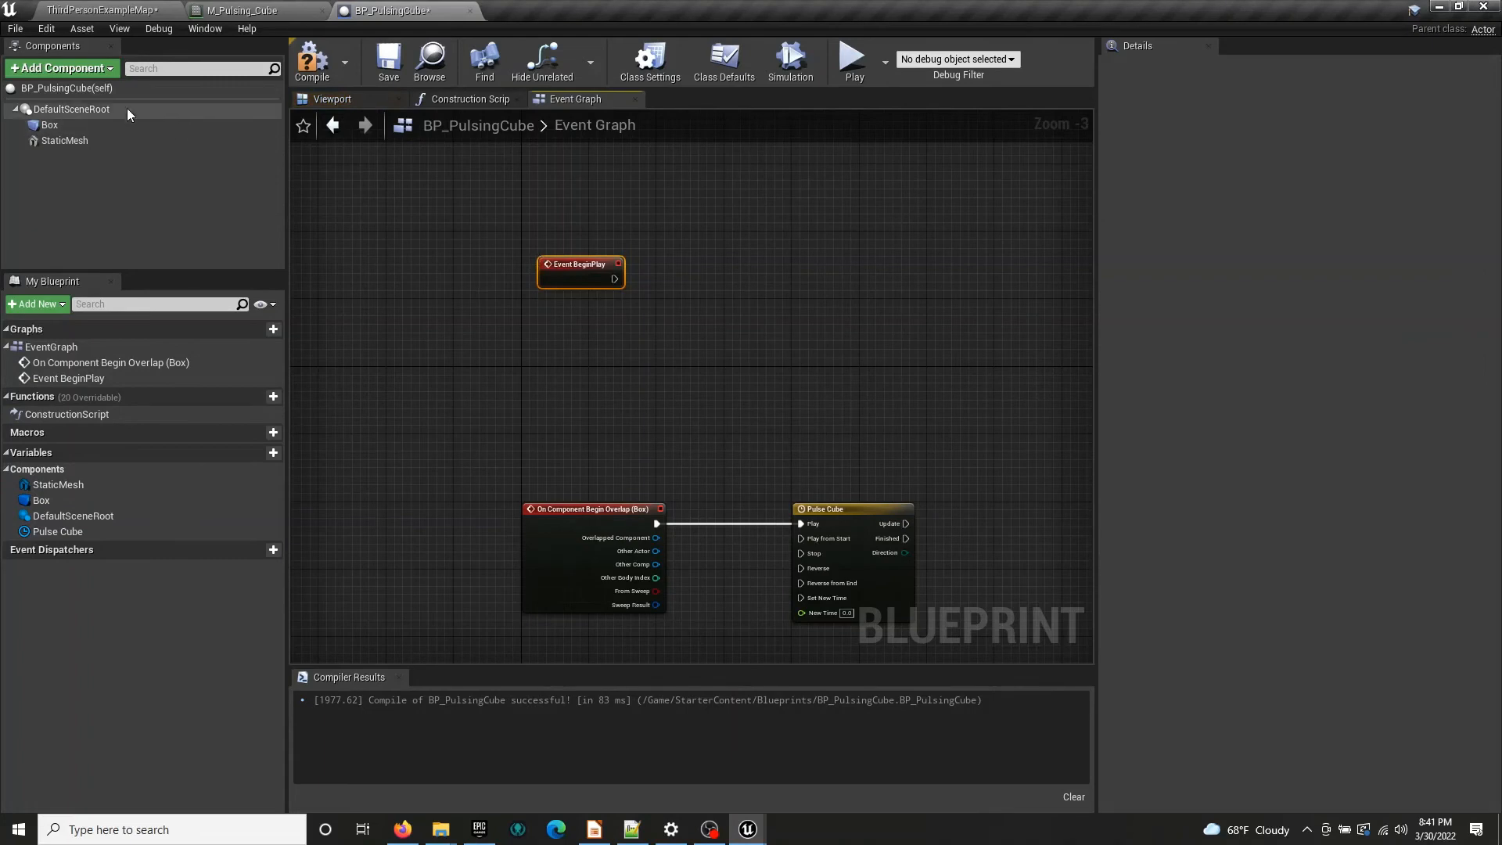
# Place a reference node for the StaticMesh component in the Event Graph below Event BeginPlay
pyautogui.click(117, 142)
pyautogui.moveTo(801, 295); pyautogui.dragTo(936, 326, button='right')
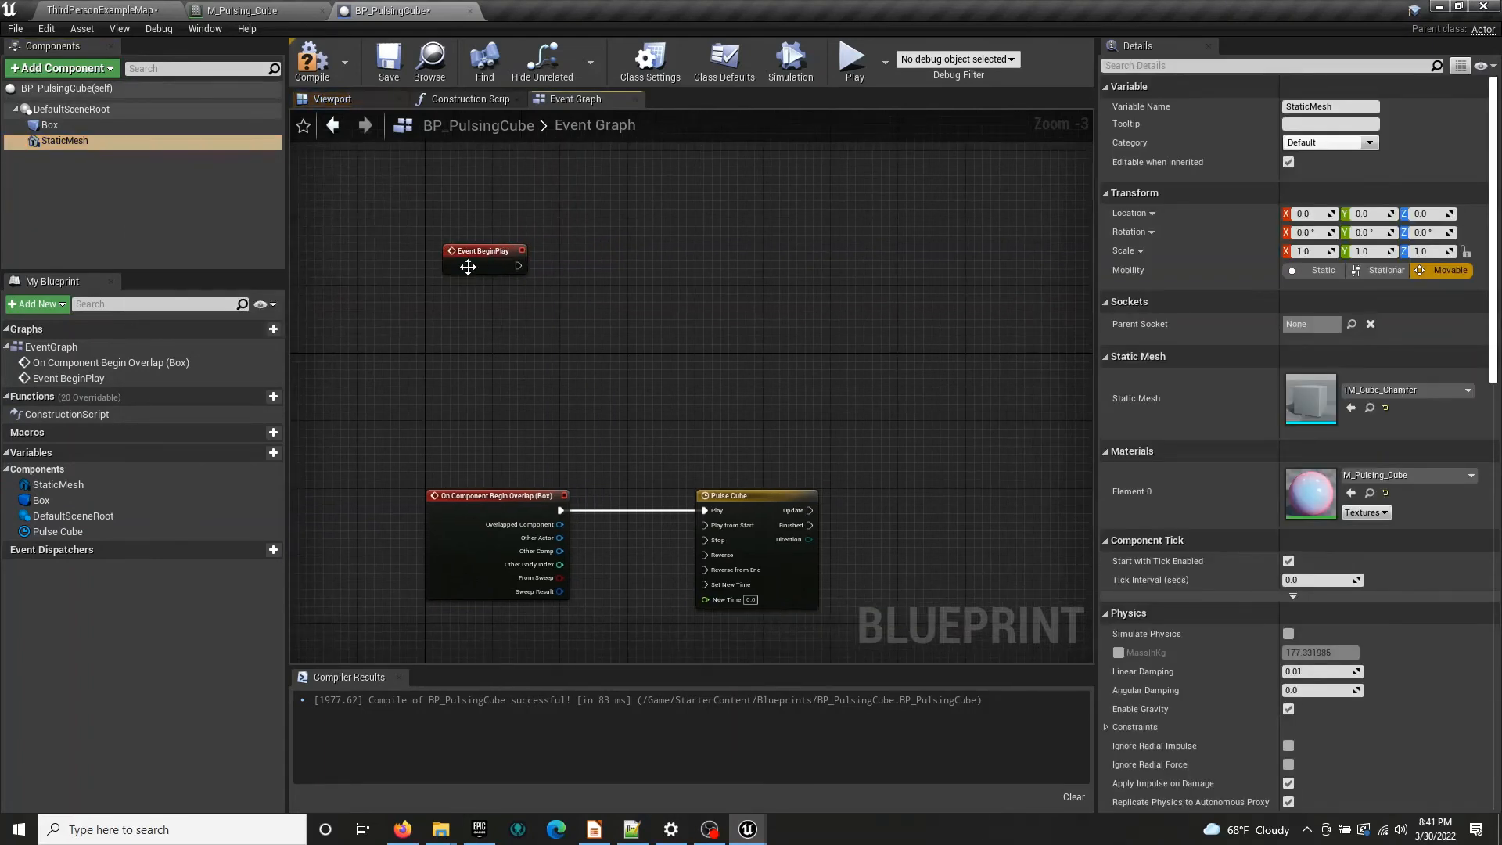
pyautogui.moveTo(35, 138); pyautogui.dragTo(529, 351)
pyautogui.scroll(1, 564, 364)
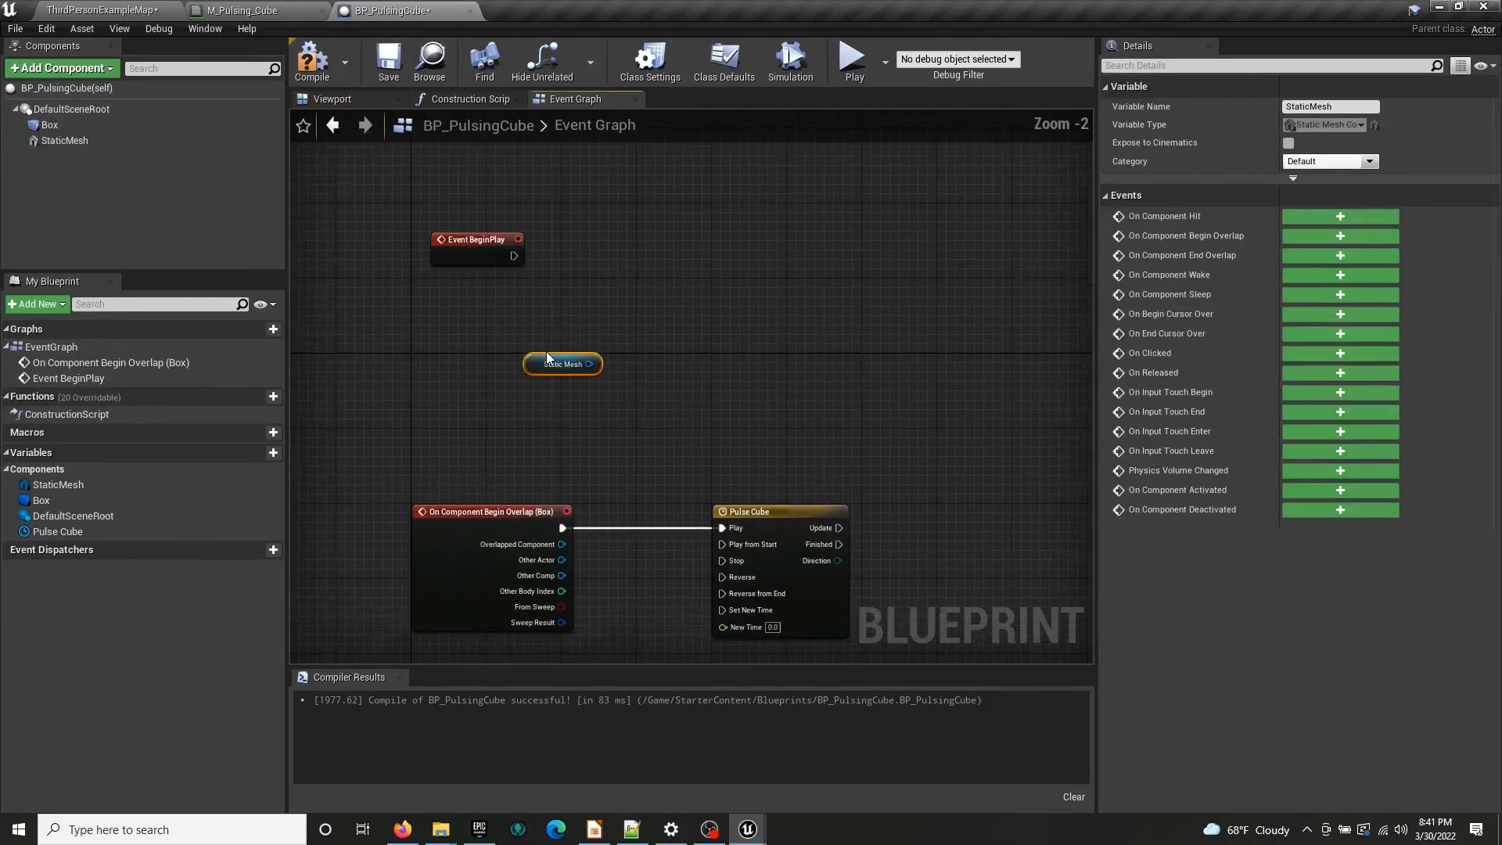
pyautogui.click(612, 302)
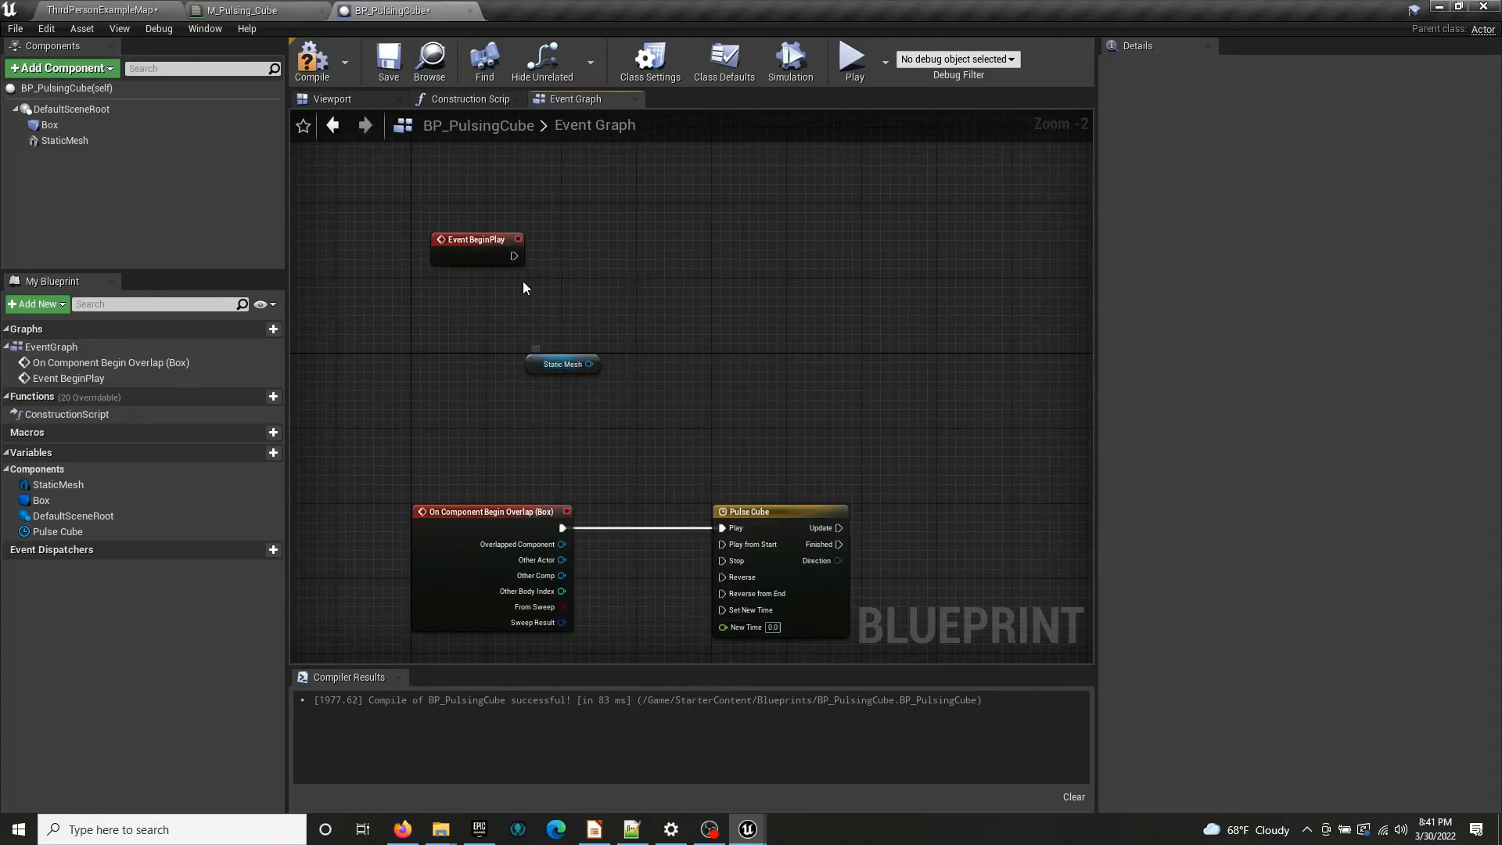
# Add a Create Dynamic Material Instance (StaticMesh) node driven by Event BeginPlay's execution output
pyautogui.moveTo(514, 255); pyautogui.dragTo(692, 252)
pyautogui.write('create')
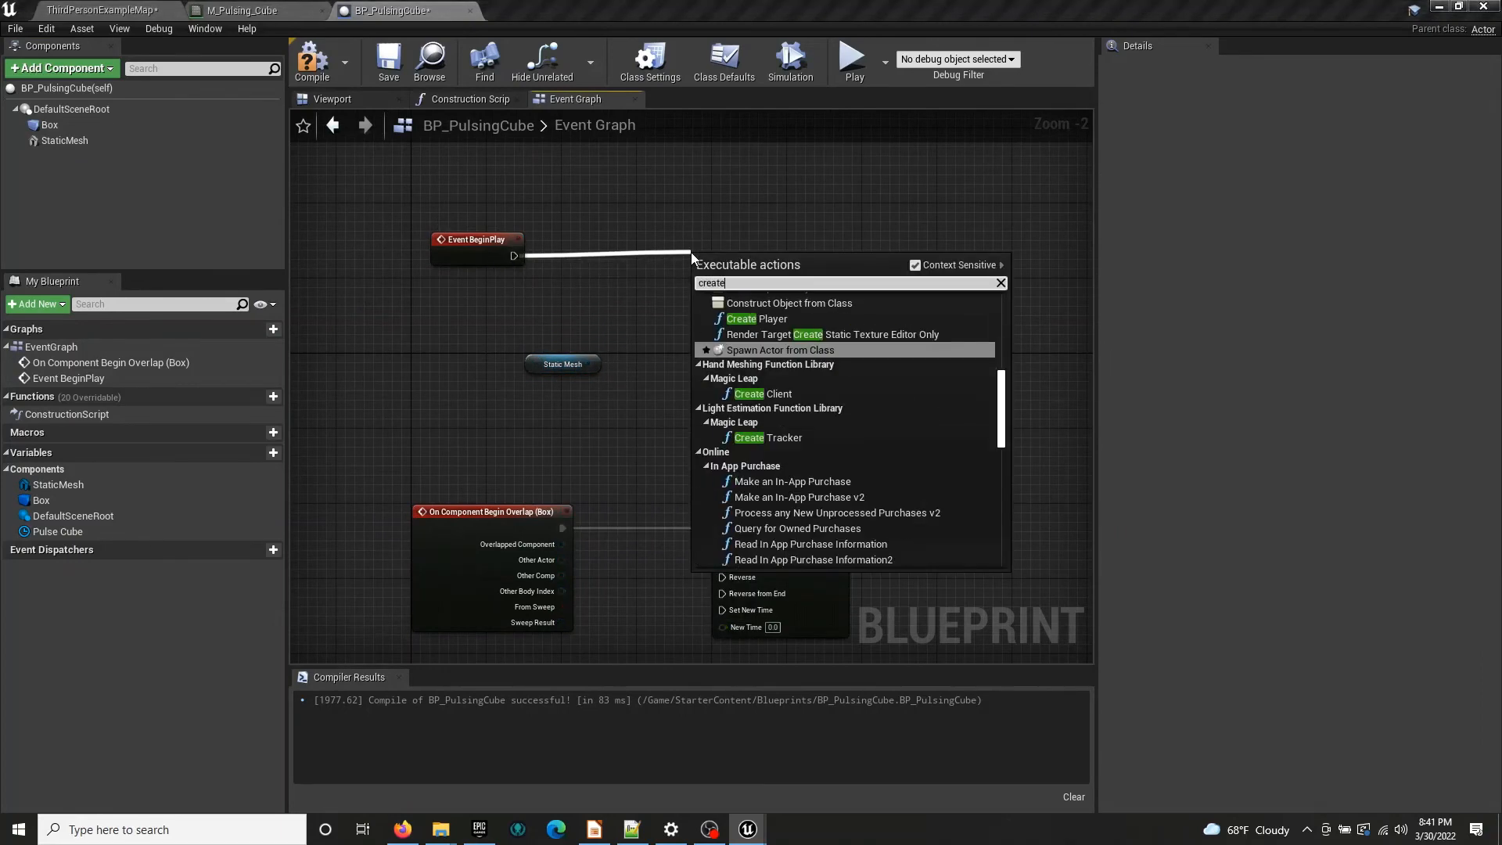
pyautogui.write(' dyna')
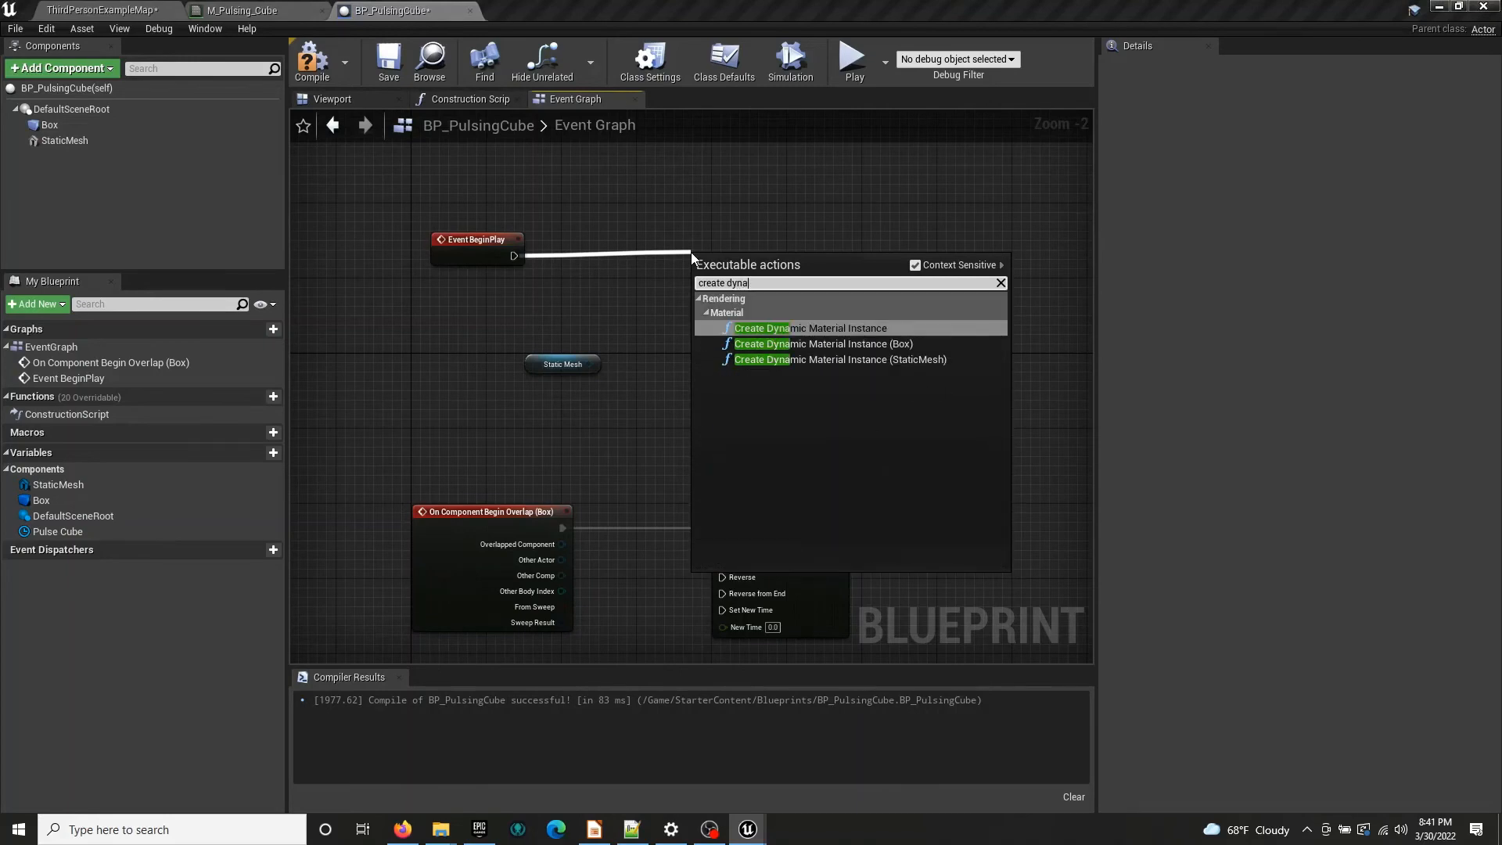
pyautogui.click(814, 359)
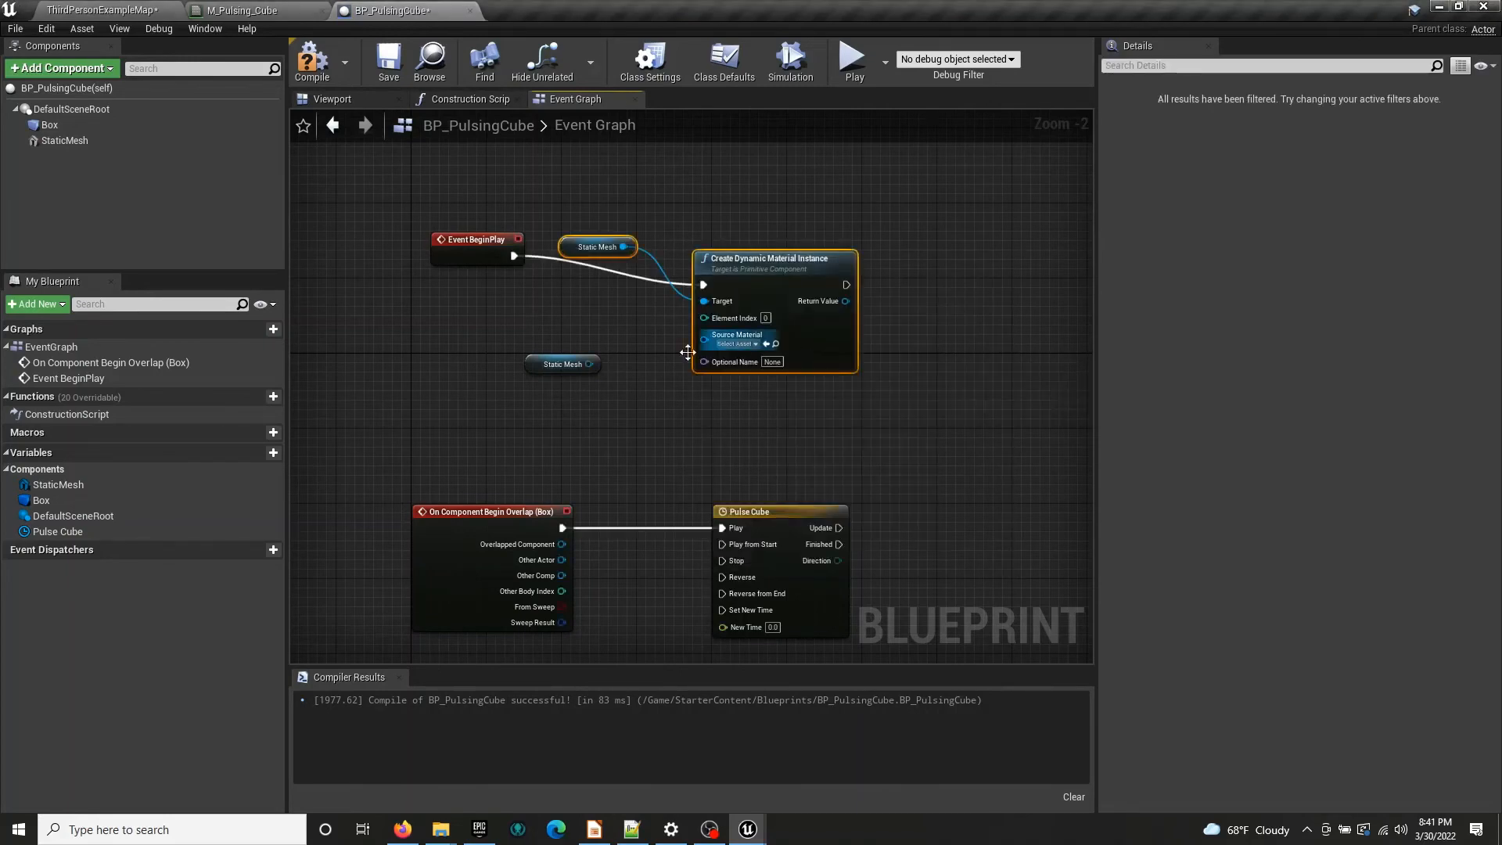
# Delete the unconnected Static Mesh node and arrange the connected one below Event BeginPlay, with Create Dynamic Material Instance beside them
pyautogui.click(547, 365)
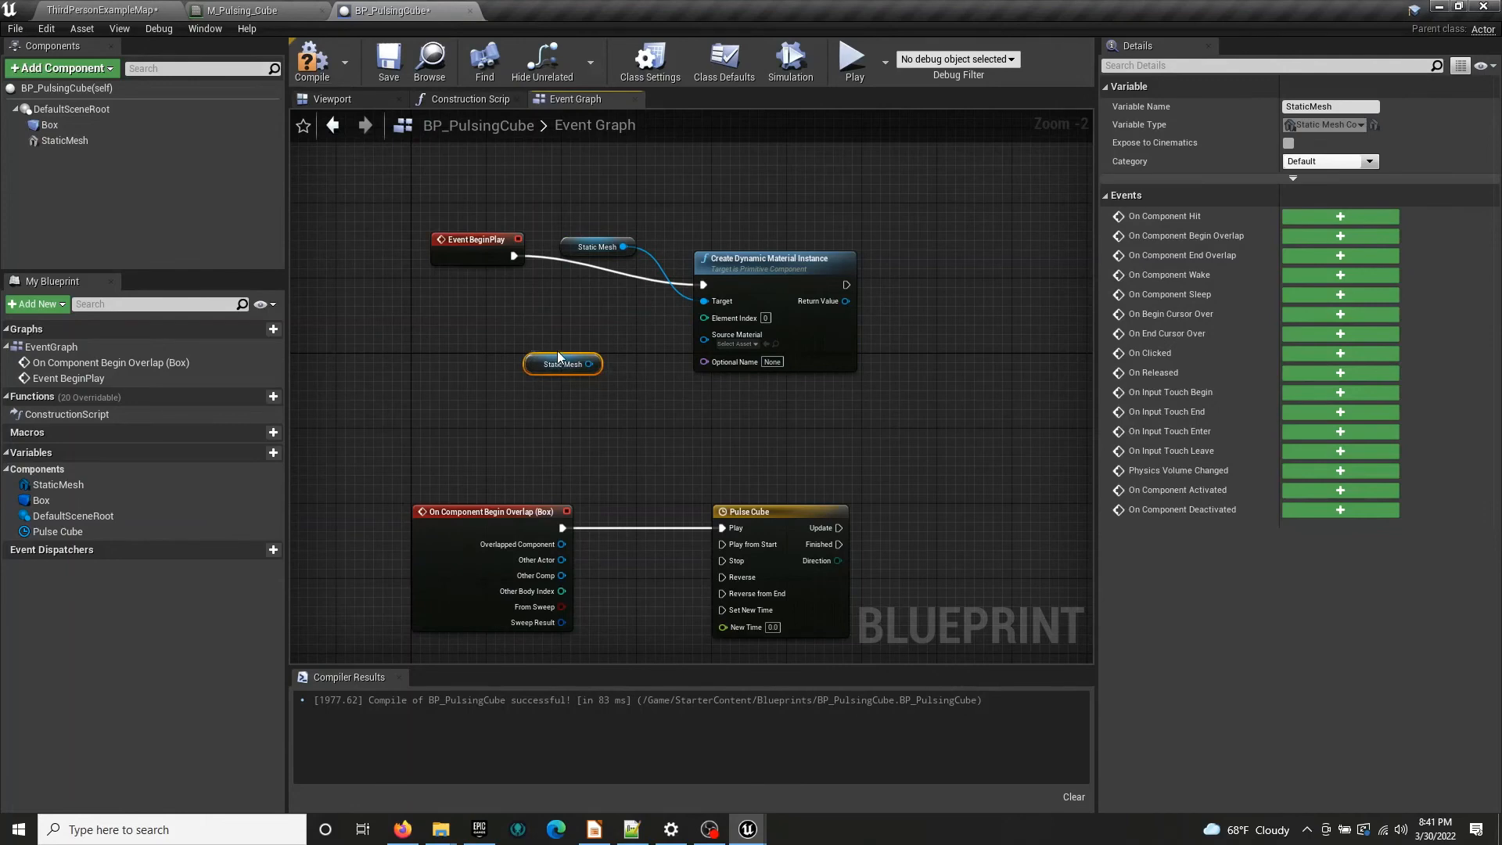
pyautogui.press('Delete')
pyautogui.moveTo(585, 239); pyautogui.dragTo(457, 318)
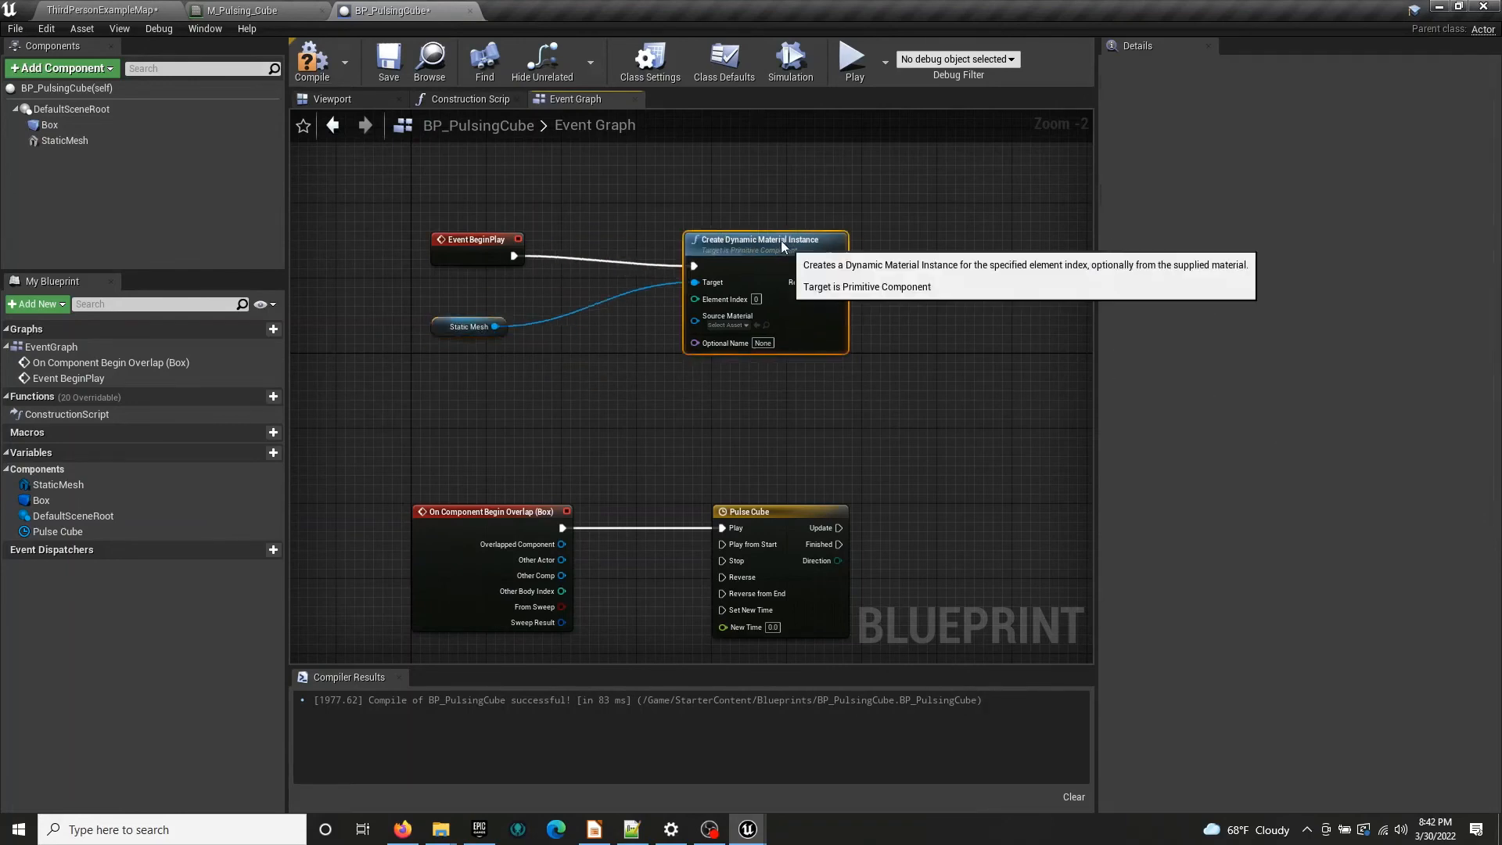
pyautogui.moveTo(781, 241); pyautogui.dragTo(743, 213)
# Rename the StaticMesh component to CubeMesh
pyautogui.click(82, 141)
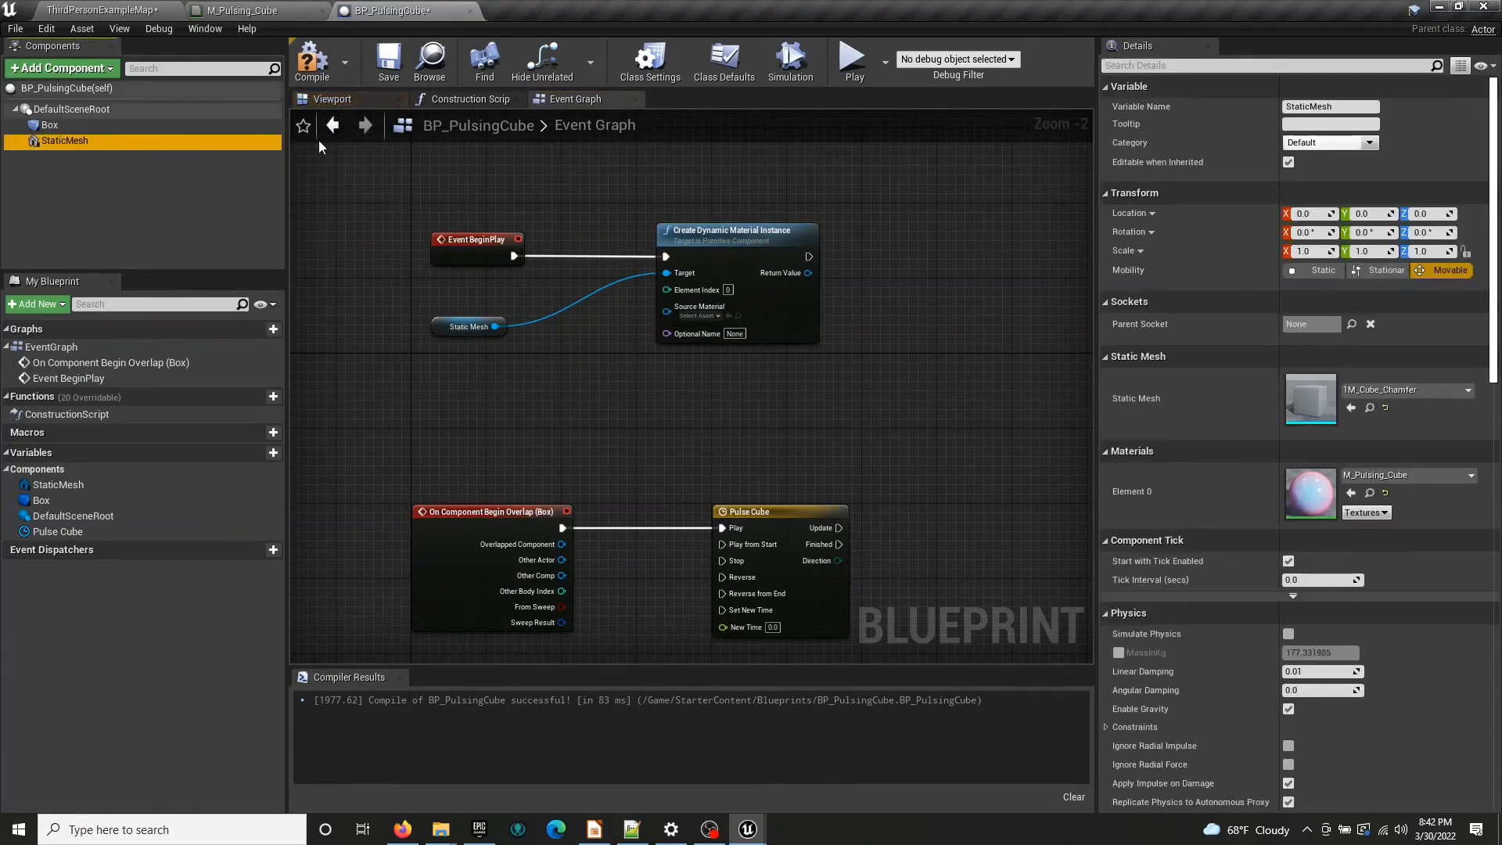
pyautogui.press('F2')
pyautogui.write('Cube')
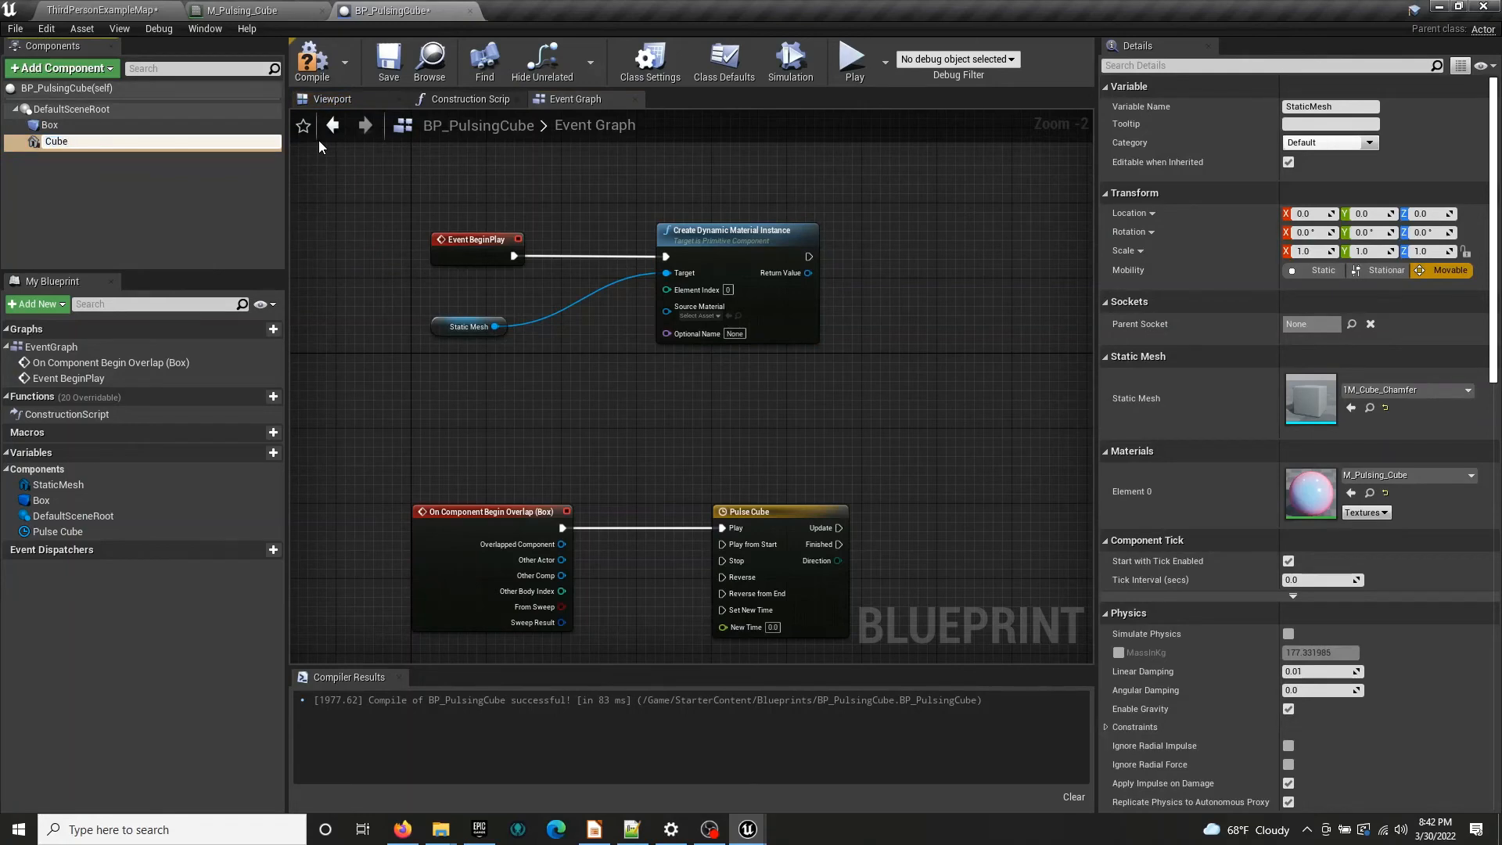
pyautogui.write('MEsh')
pyautogui.press('Return')
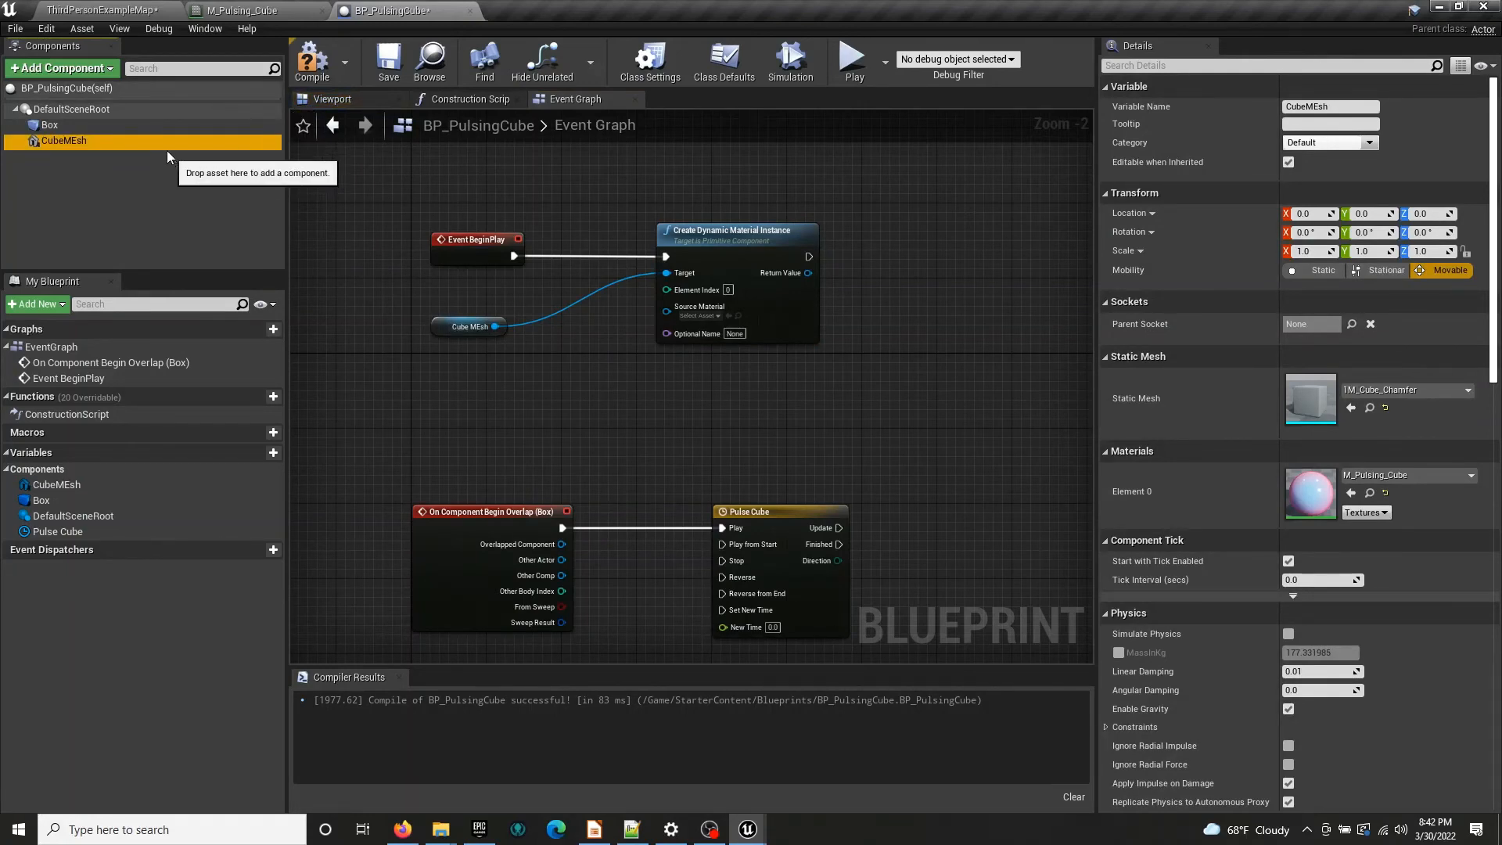
pyautogui.press('F2')
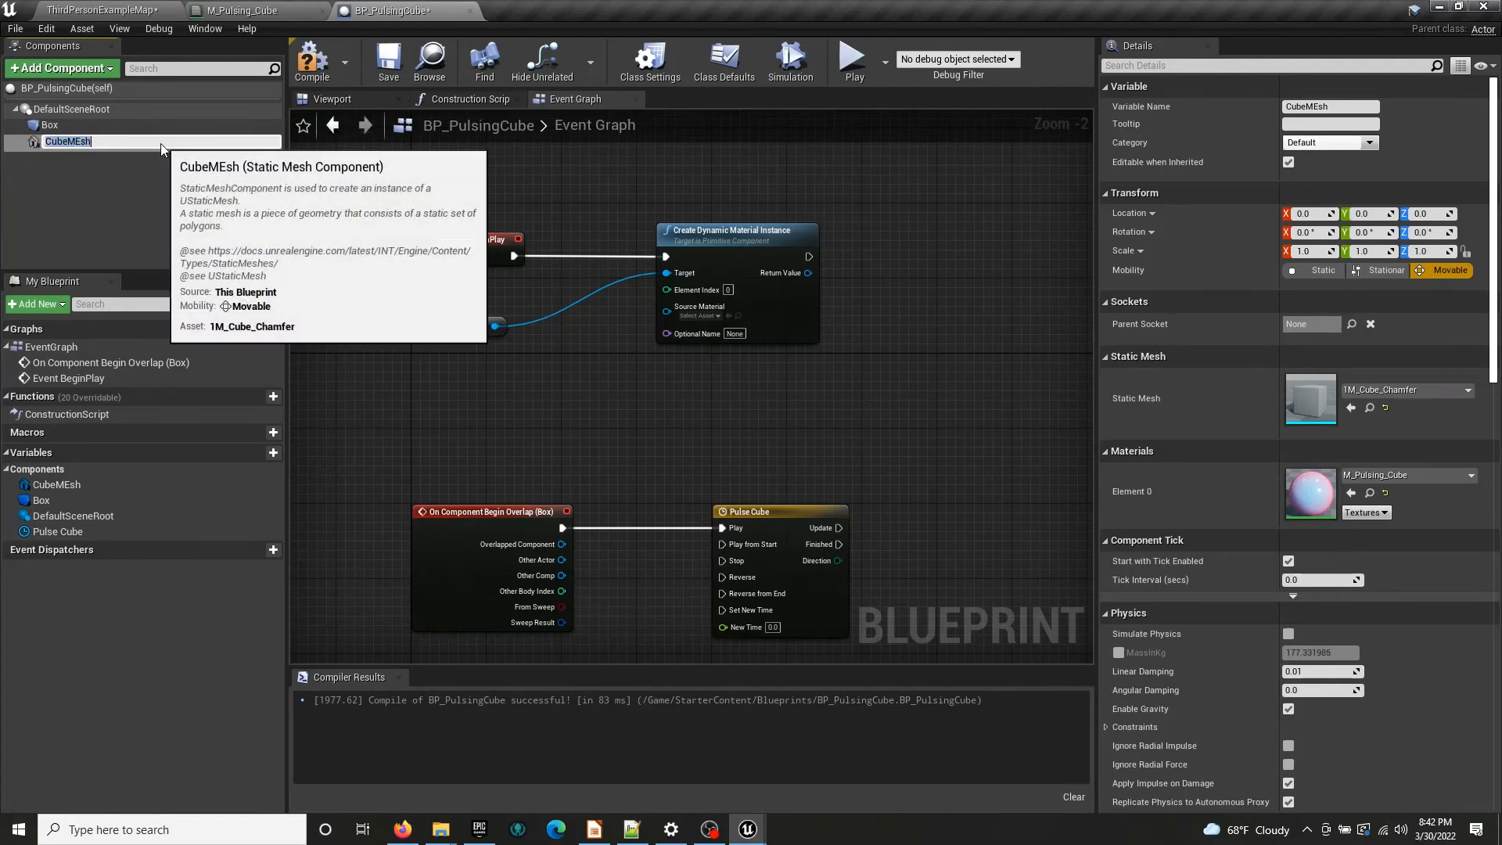
pyautogui.press('Right')
pyautogui.press('BackSpace')
pyautogui.press('BackSpace')
pyautogui.press('BackSpace')
pyautogui.write('esh')
pyautogui.press('Return')
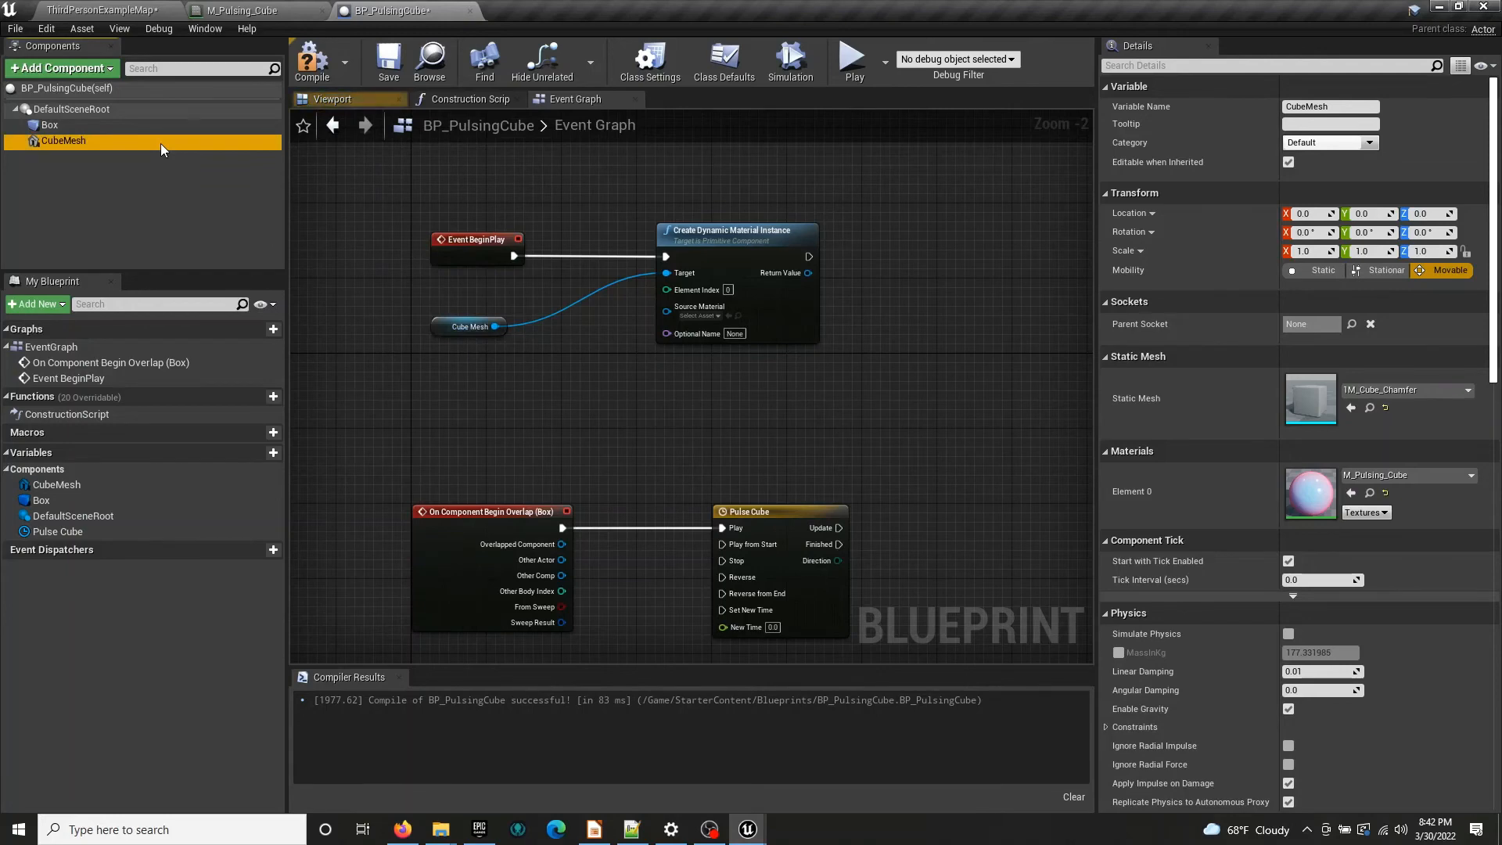
# Rename the Box collision component to Overlap Box and compile the Blueprint
pyautogui.click(134, 126)
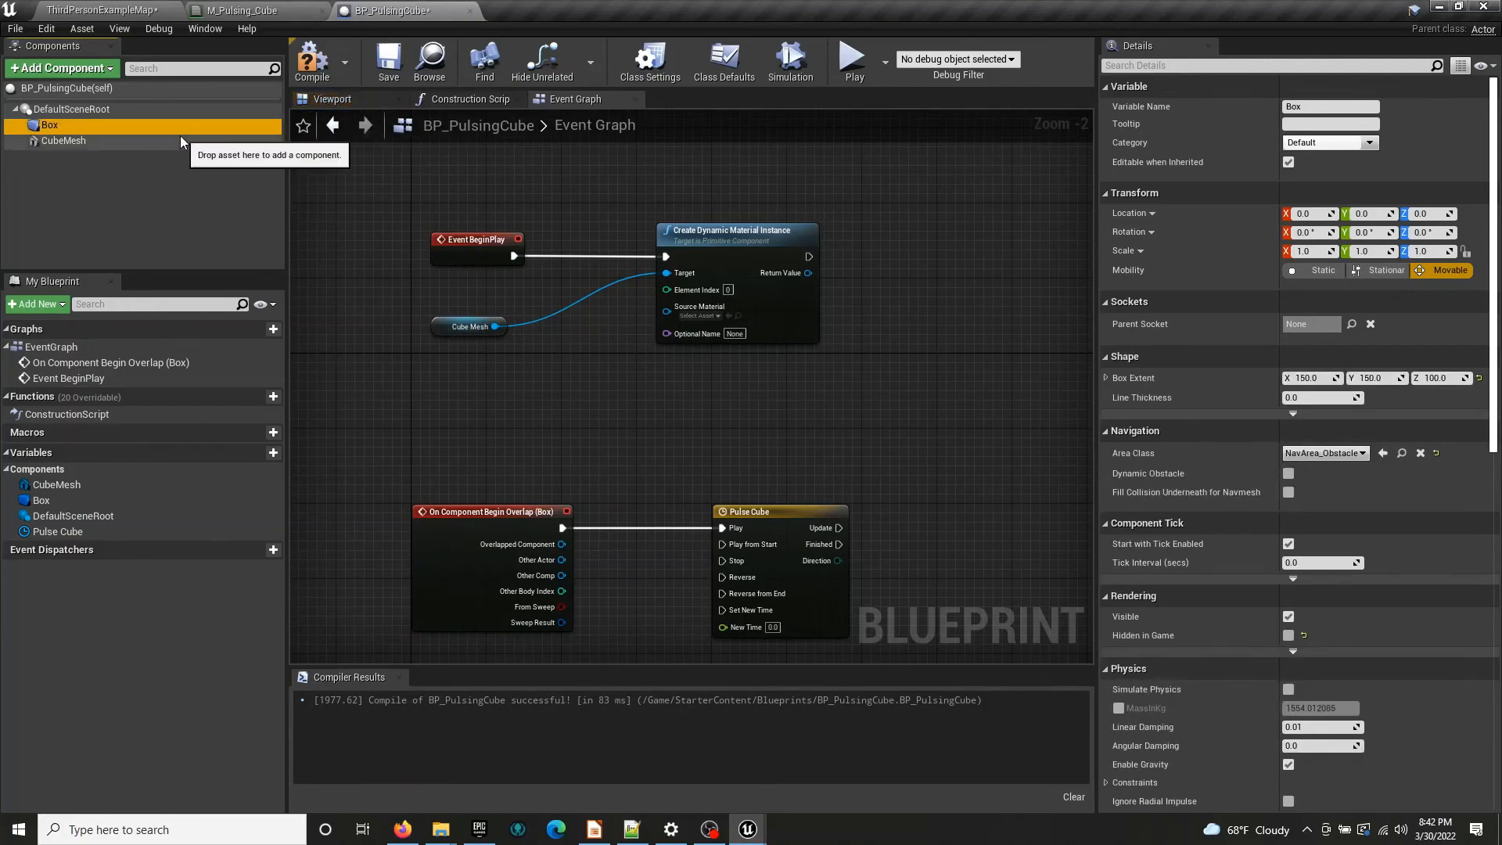
pyautogui.click(186, 124)
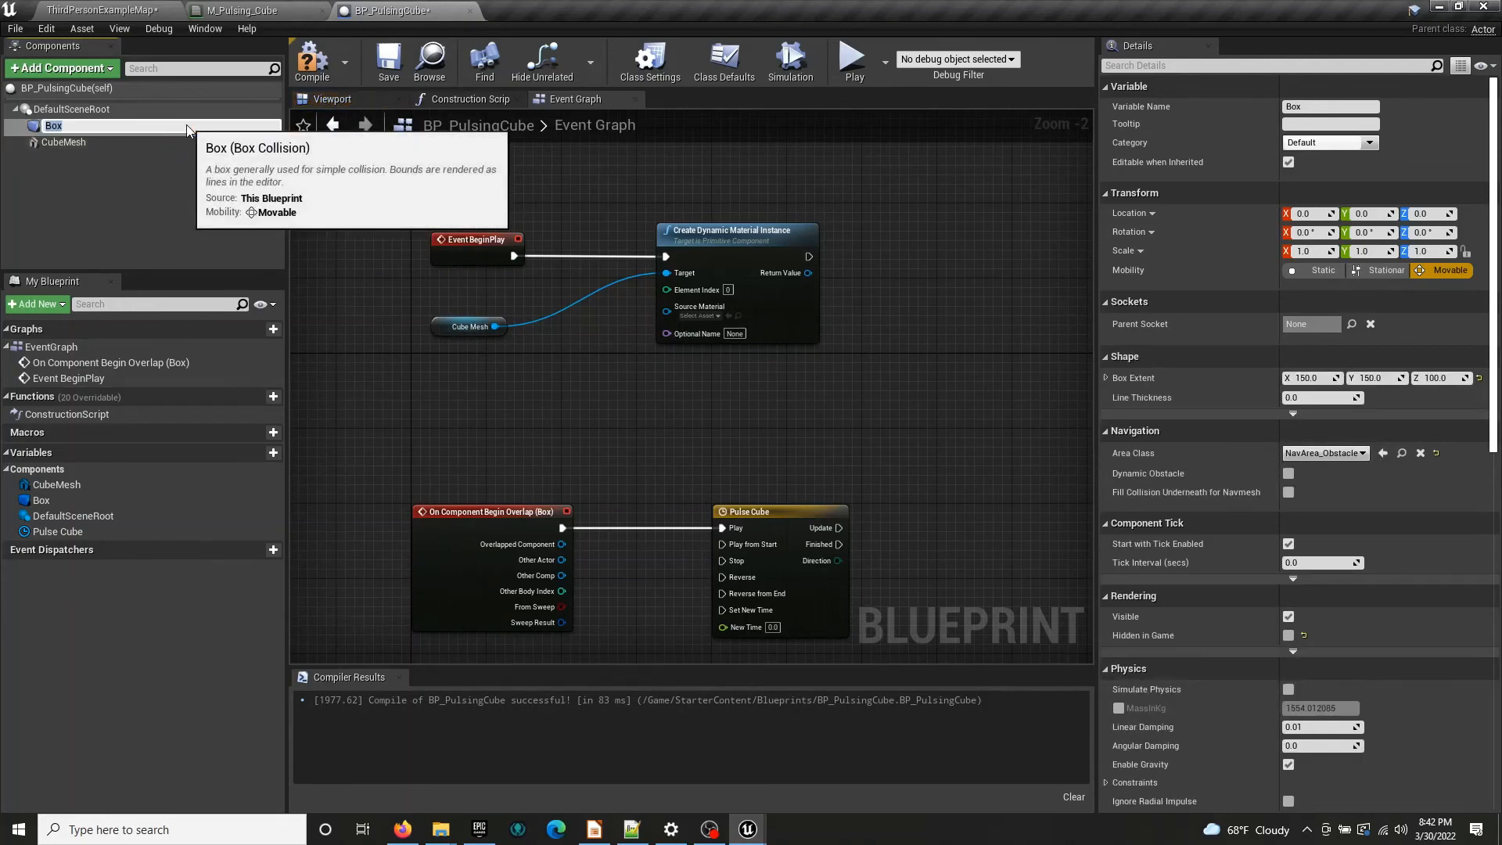
pyautogui.write('Overlap Box')
pyautogui.press('Return')
pyautogui.click(314, 59)
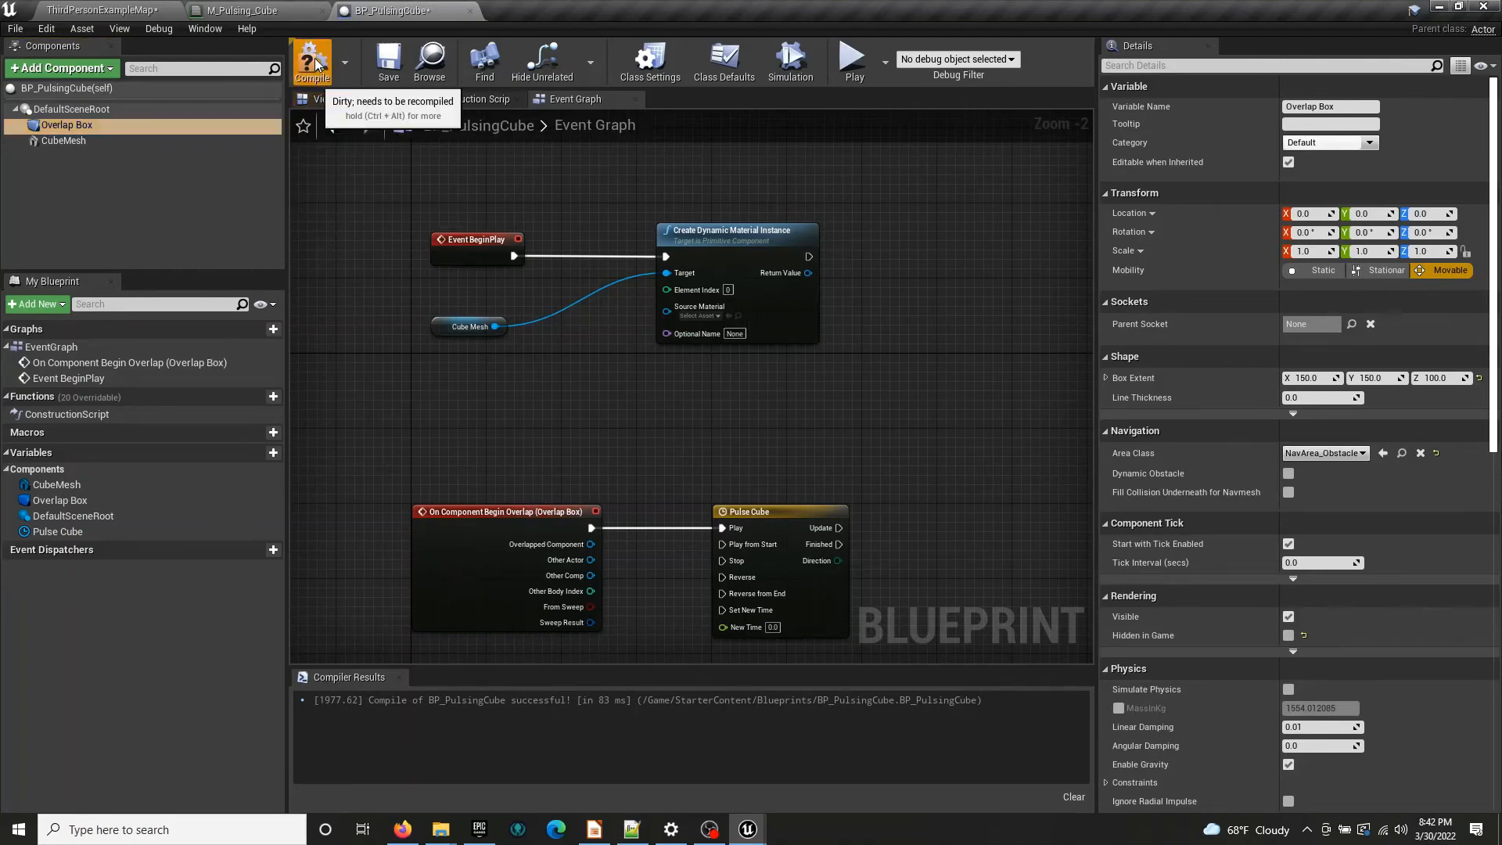
# Move Create Dynamic Material Instance closer to Event BeginPlay and place the Cube Mesh node directly above it
pyautogui.moveTo(575, 448); pyautogui.dragTo(593, 321, button='right')
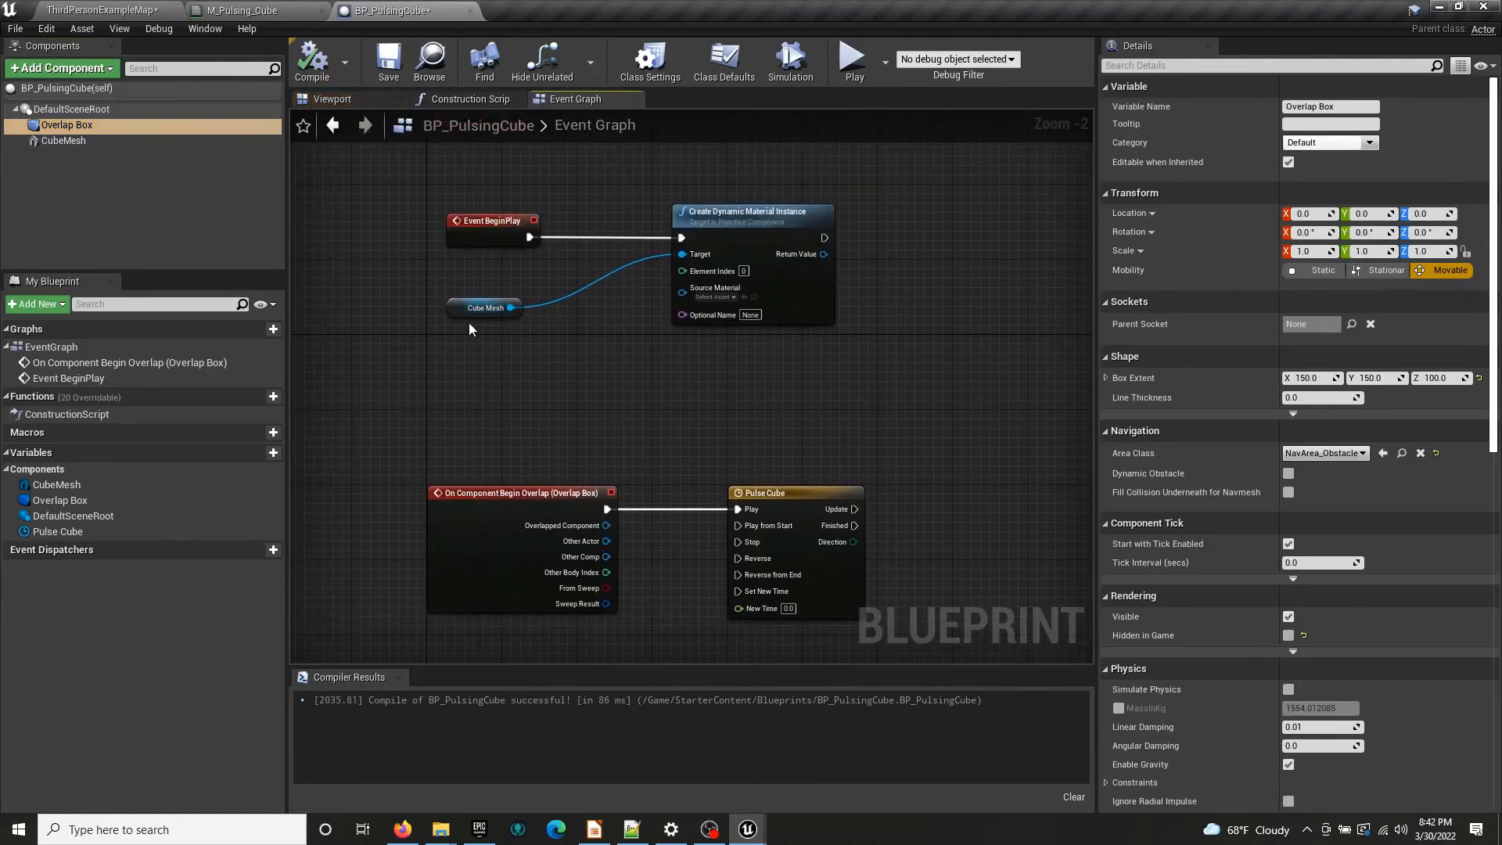
pyautogui.moveTo(743, 210); pyautogui.dragTo(676, 210)
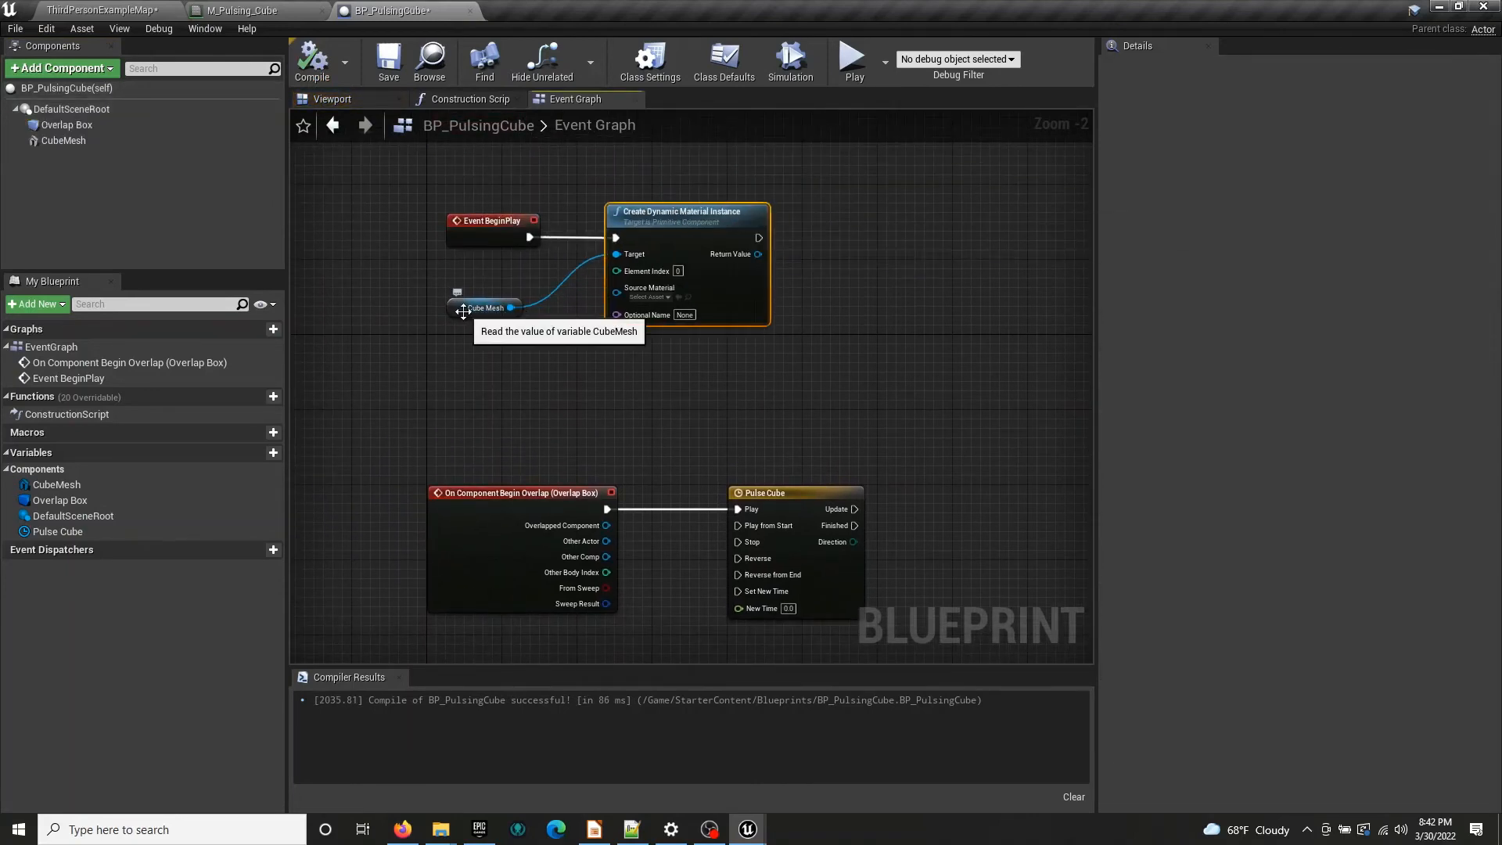
pyautogui.moveTo(463, 311); pyautogui.dragTo(640, 186)
pyautogui.moveTo(819, 227); pyautogui.dragTo(717, 249, button='right')
pyautogui.click(52, 142)
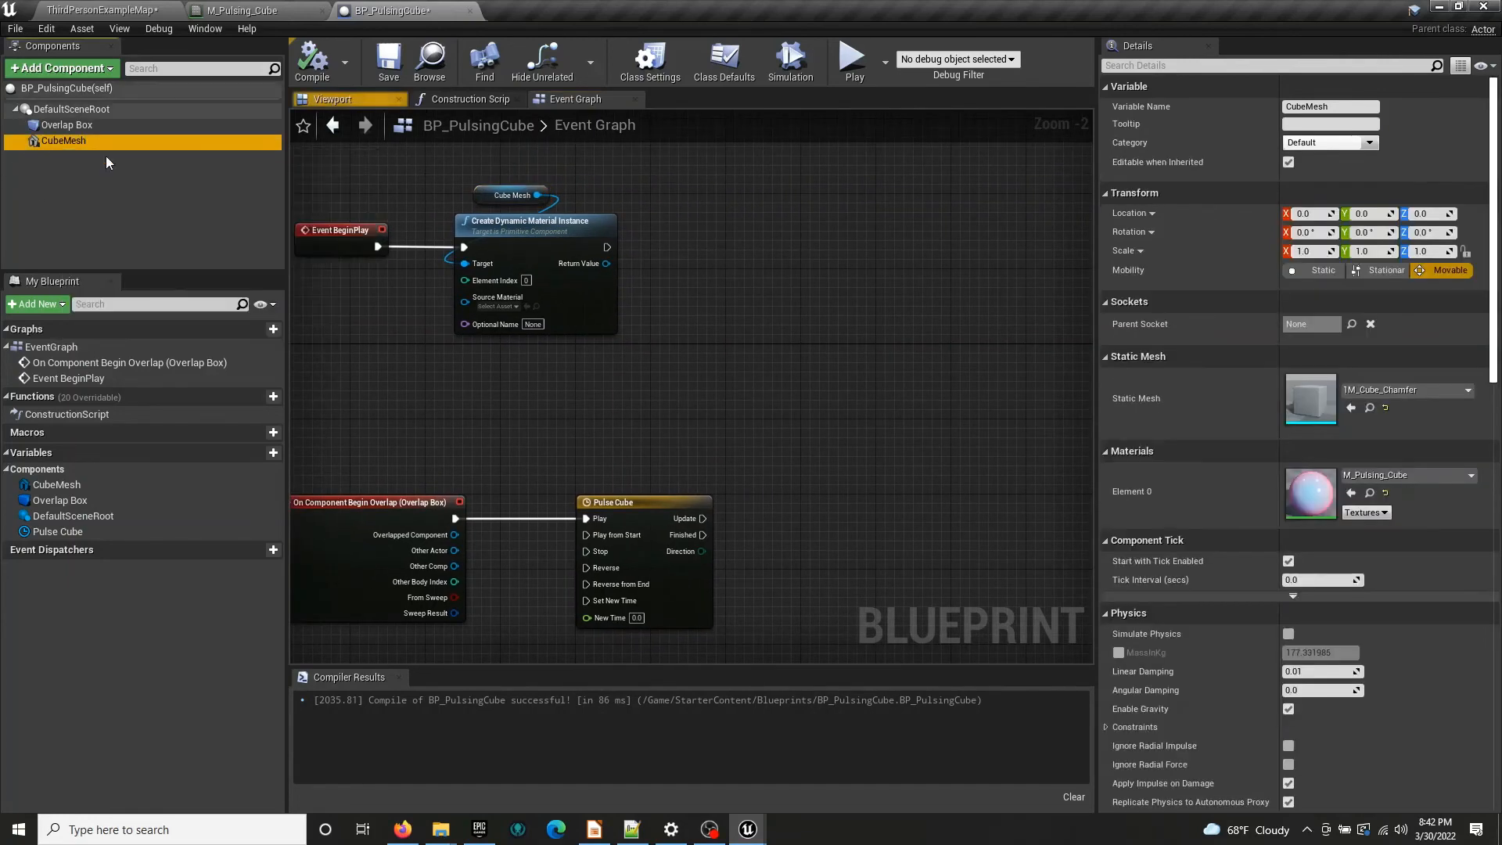
# Add a Set Material node from Create Dynamic Material Instance's Return Value and line it up with that node
pyautogui.moveTo(801, 305); pyautogui.dragTo(881, 359, button='right')
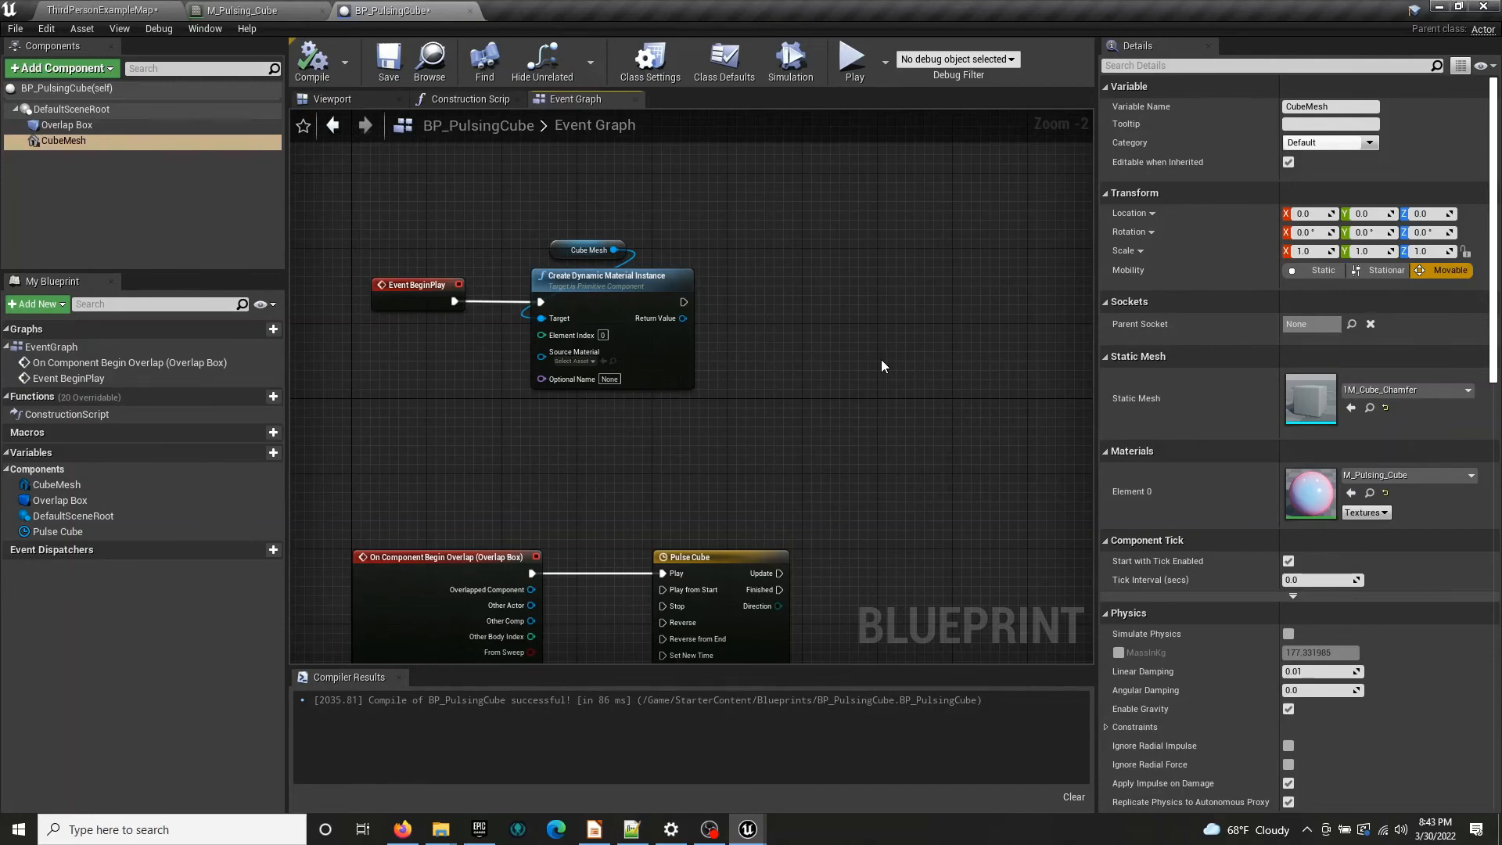
pyautogui.moveTo(845, 412); pyautogui.dragTo(759, 420, button='right')
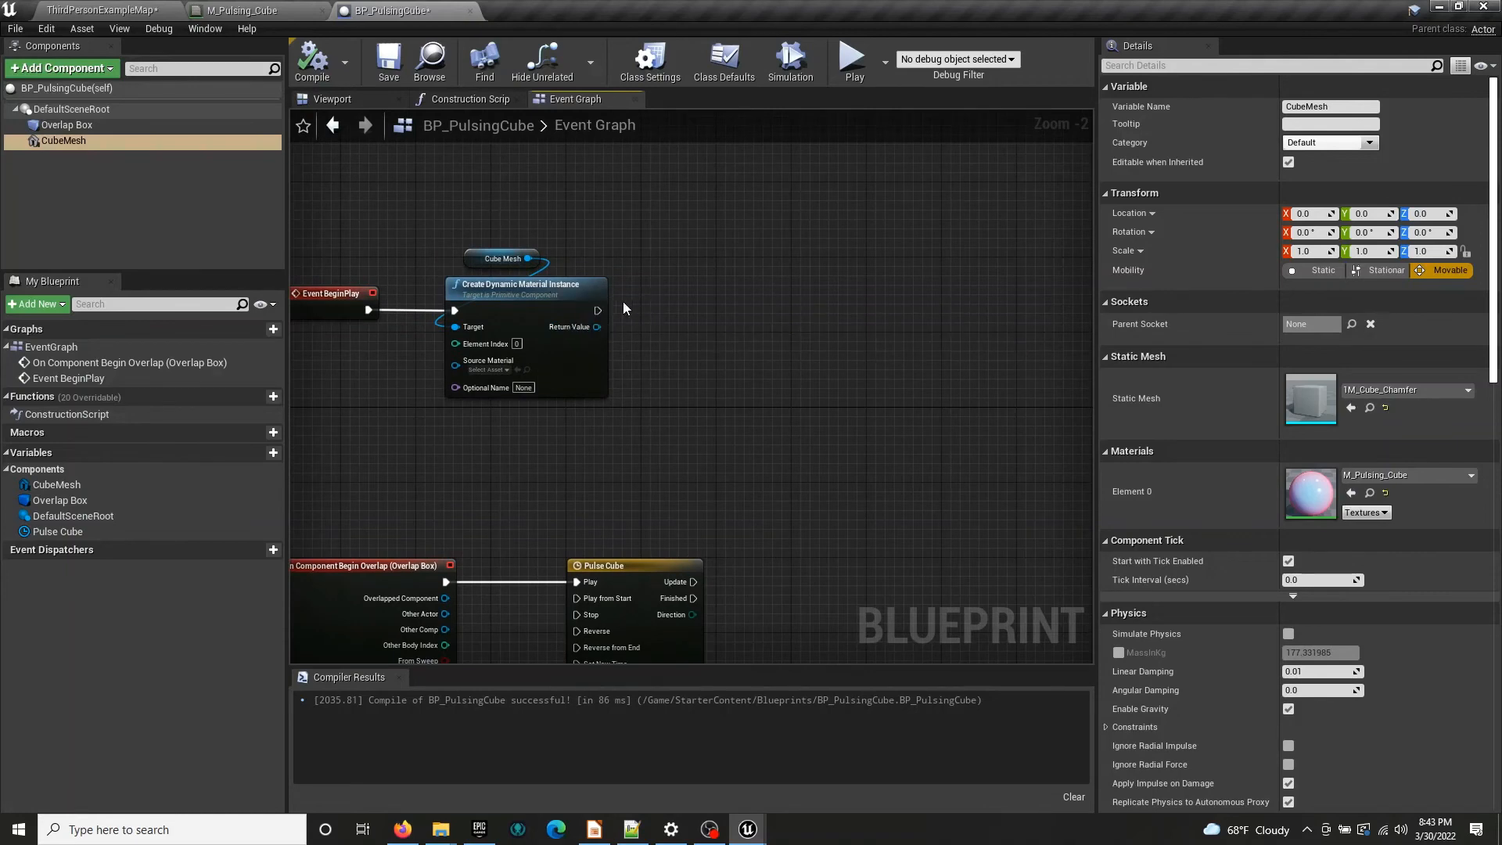
pyautogui.moveTo(596, 326); pyautogui.dragTo(738, 314)
pyautogui.write('s')
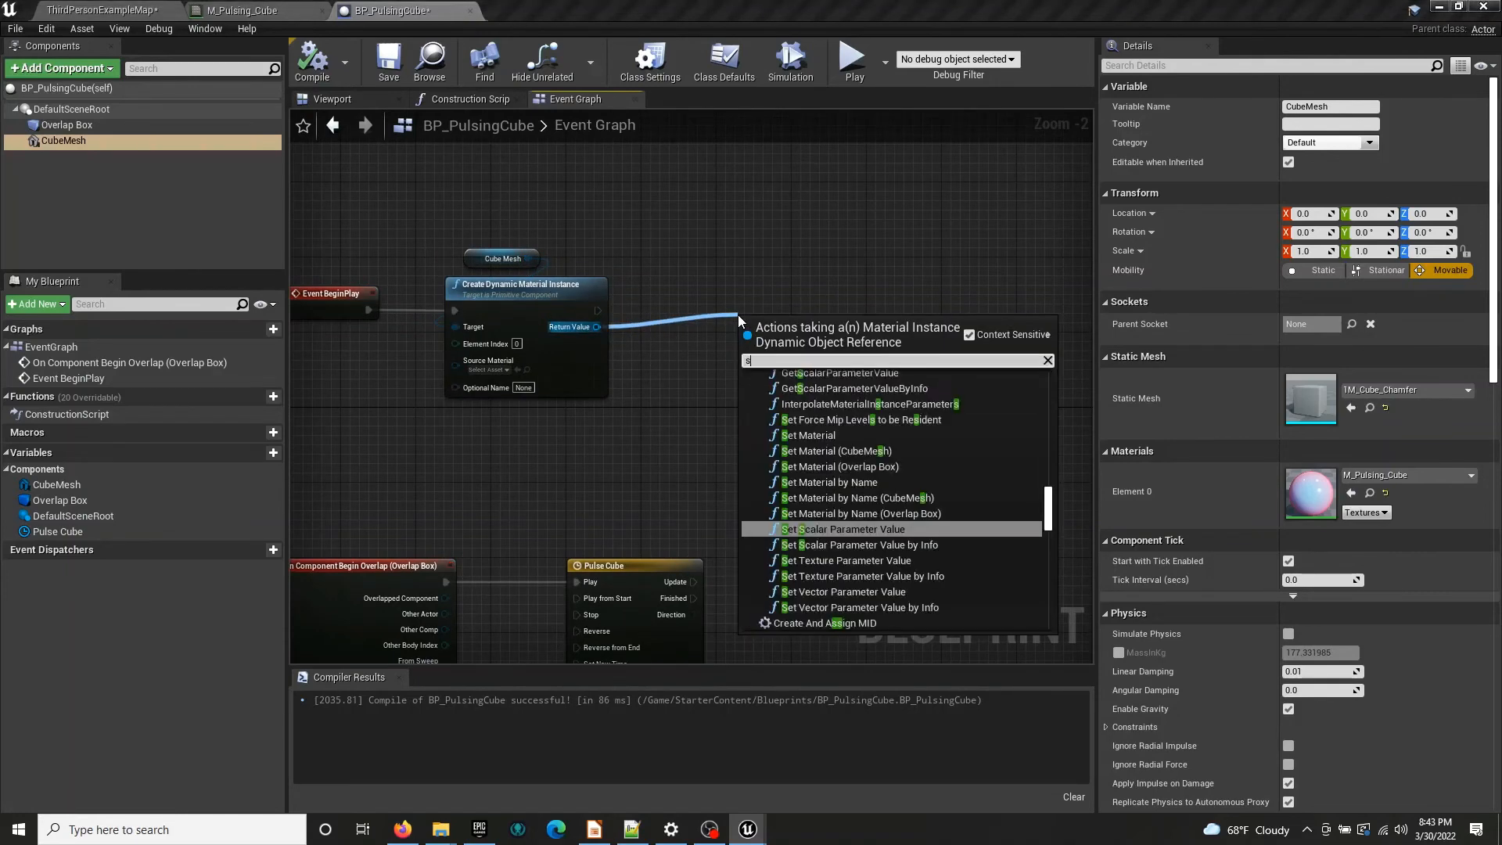
pyautogui.write('et materi')
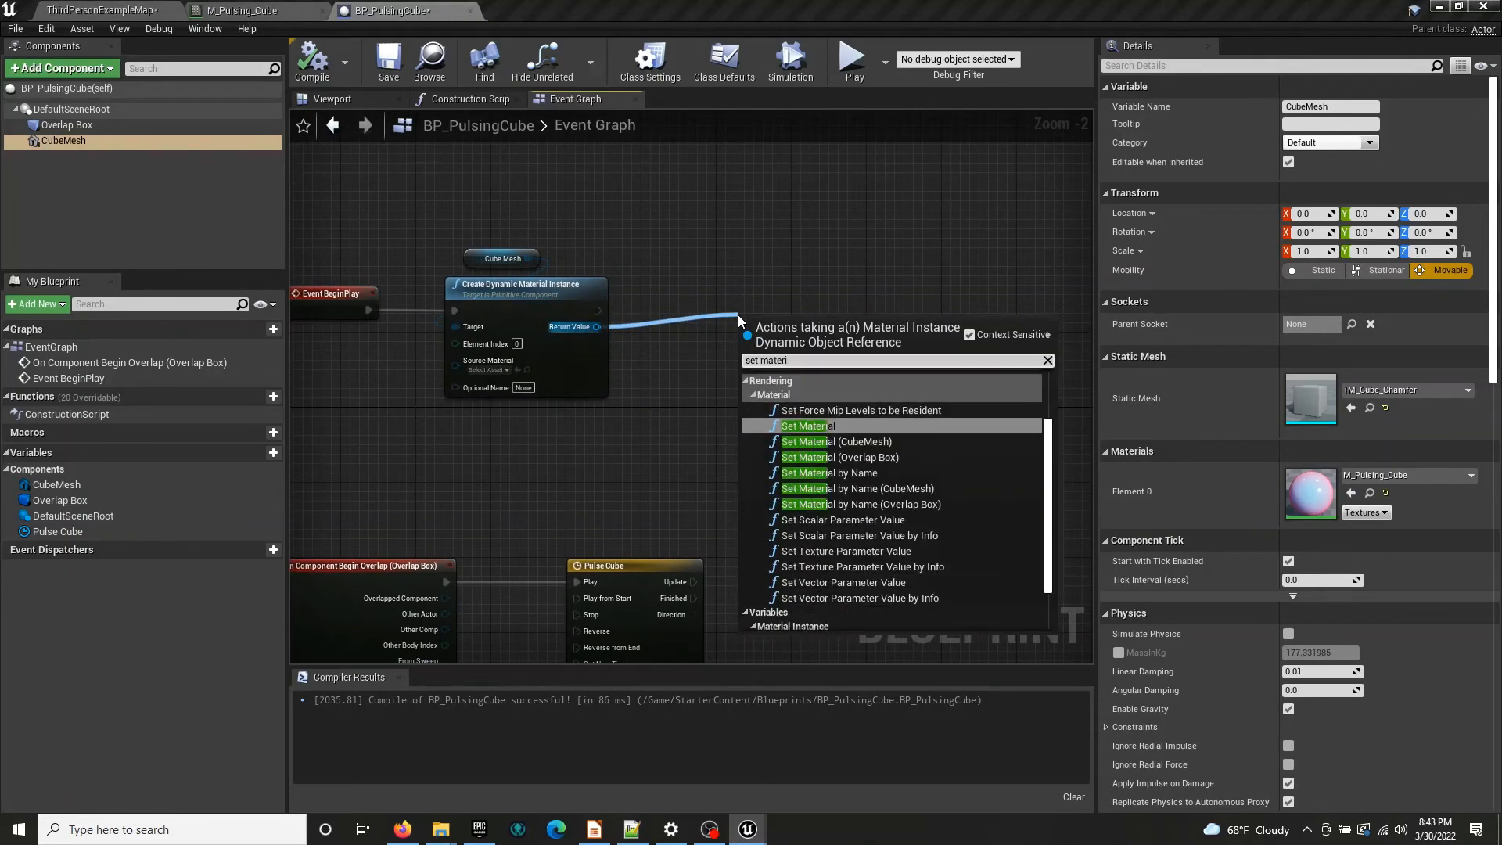
pyautogui.click(856, 427)
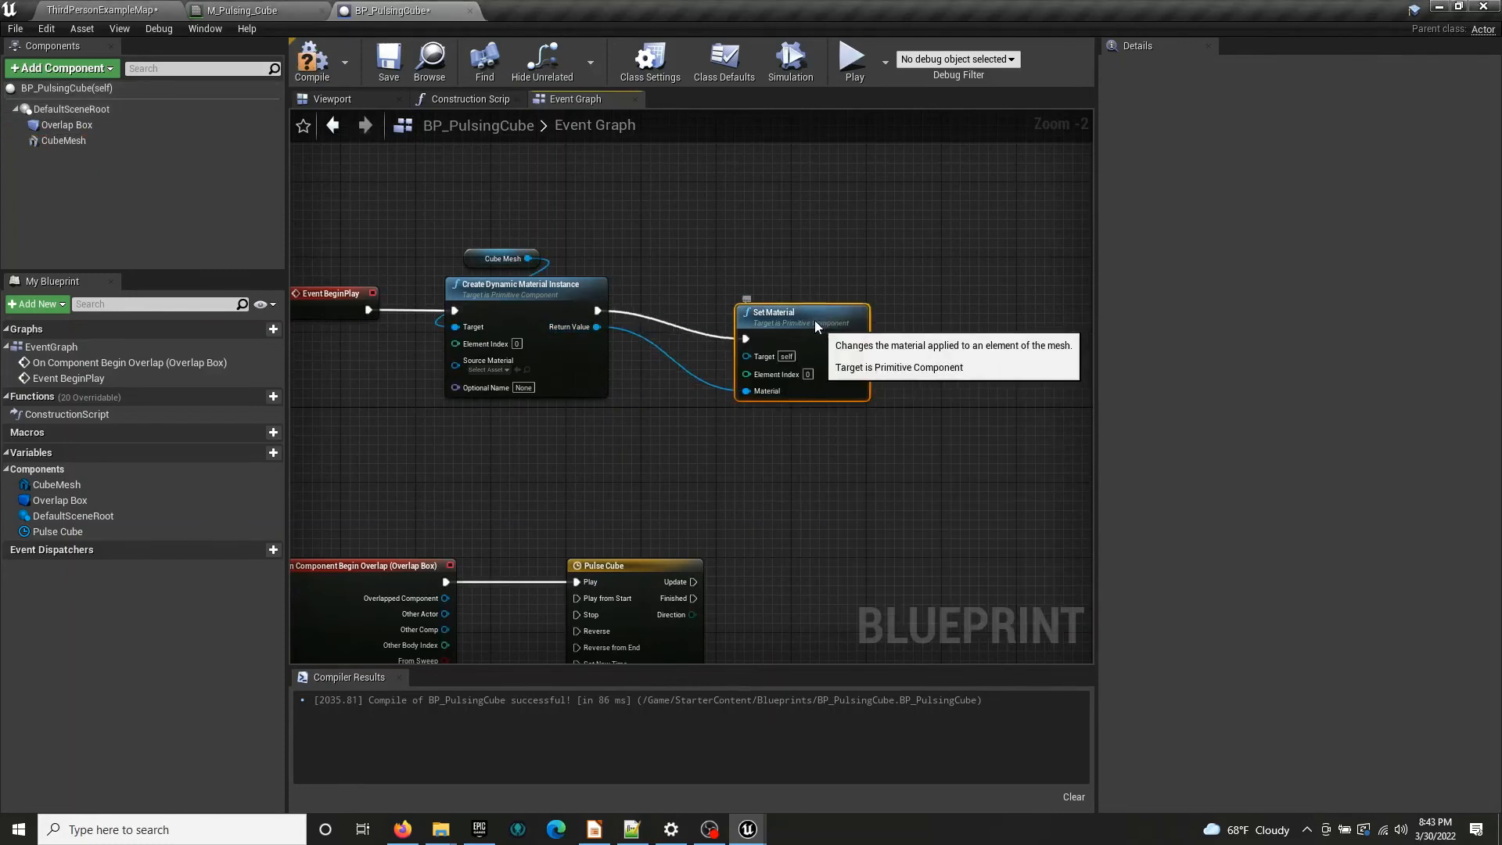
pyautogui.moveTo(814, 321); pyautogui.dragTo(809, 296)
# Connect the Cube Mesh node to Set Material's Target input, adjust the node spacing, and compile the Blueprint
pyautogui.moveTo(528, 258); pyautogui.dragTo(747, 331)
pyautogui.moveTo(469, 260); pyautogui.dragTo(472, 251)
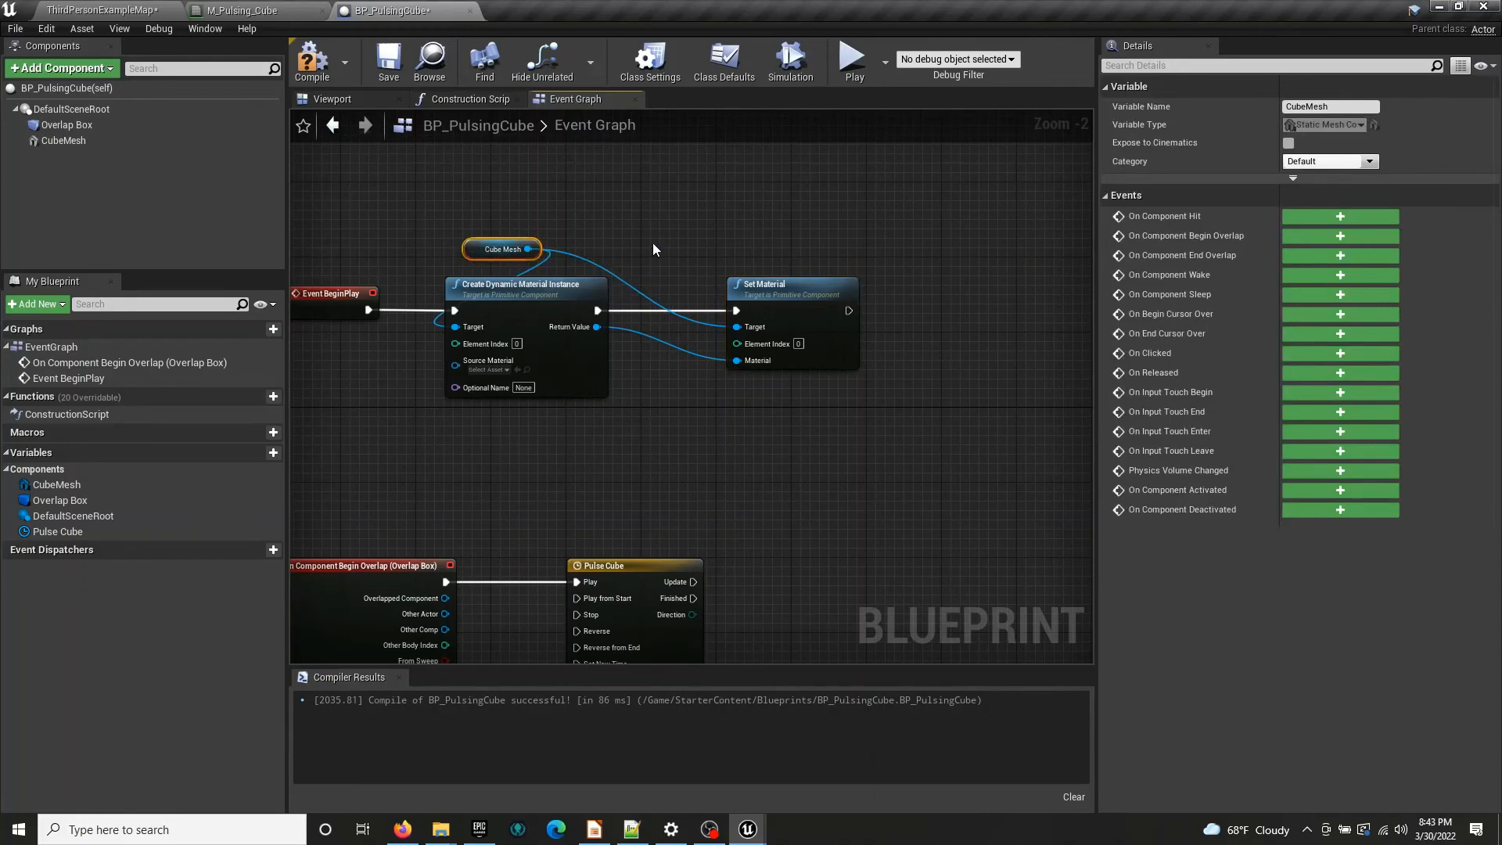
pyautogui.moveTo(763, 306); pyautogui.dragTo(767, 316)
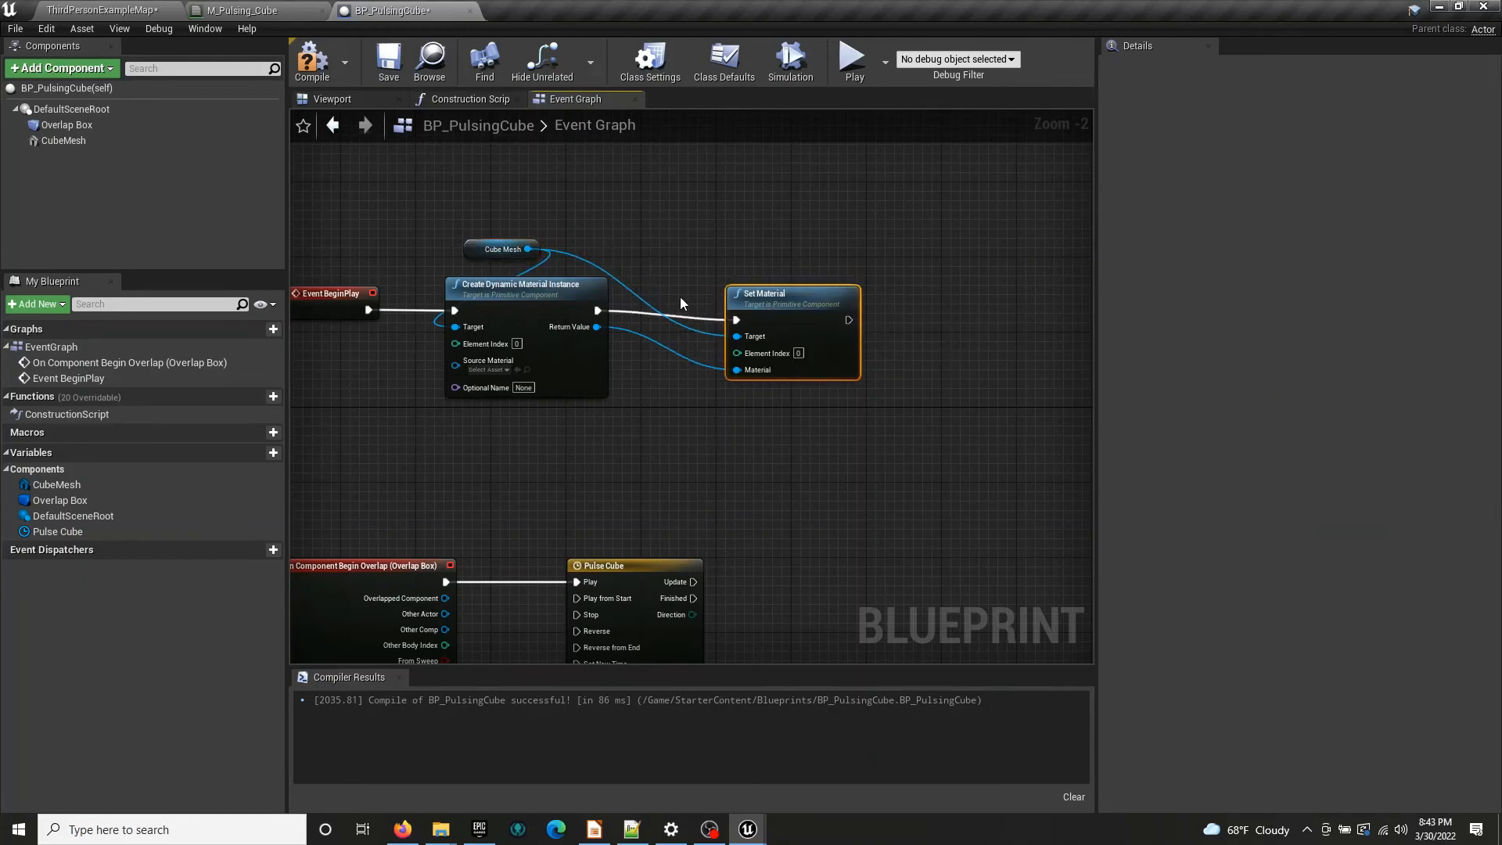
pyautogui.moveTo(596, 328); pyautogui.dragTo(737, 369)
pyautogui.moveTo(468, 246); pyautogui.dragTo(466, 227)
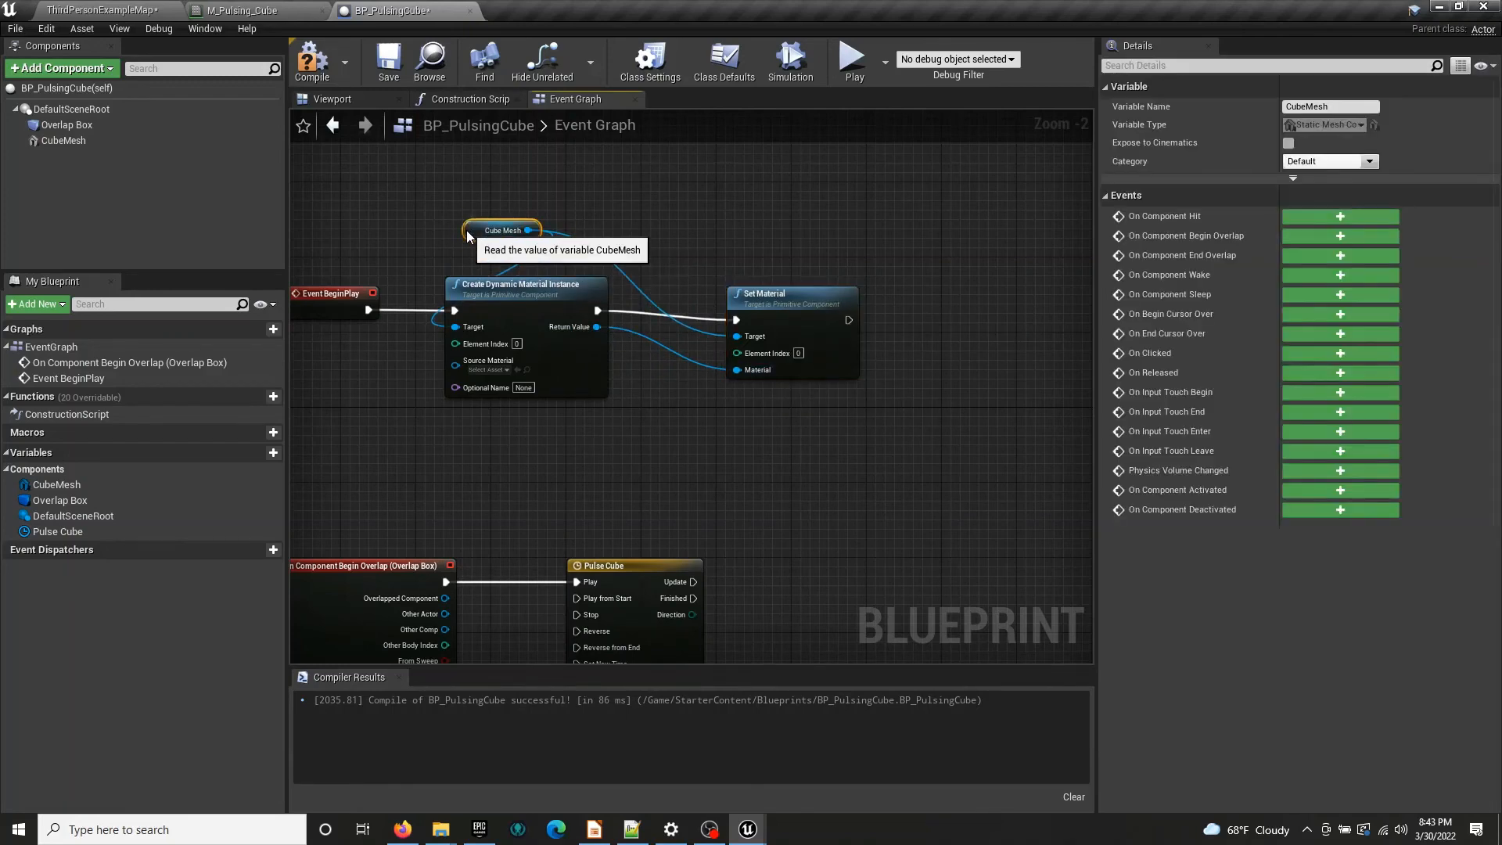
pyautogui.click(311, 72)
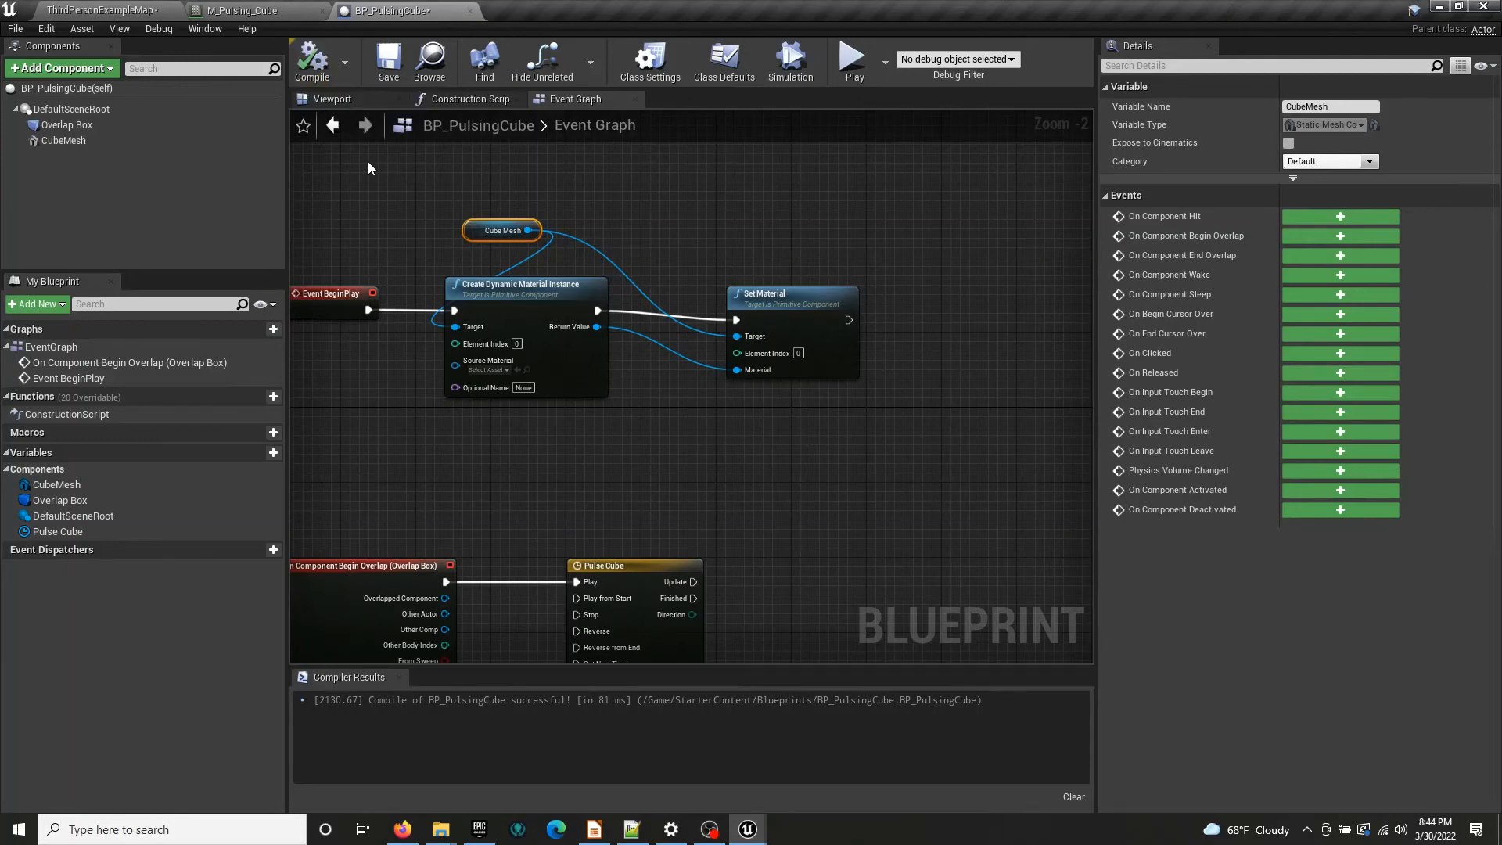
# Tidy the BeginPlay chain by moving Cube Mesh closer above Create Dynamic Material Instance and raising the Set Material node
pyautogui.moveTo(337, 277); pyautogui.dragTo(482, 259, button='right')
pyautogui.moveTo(389, 204); pyautogui.dragTo(990, 458)
pyautogui.moveTo(682, 440); pyautogui.dragTo(801, 438, button='right')
pyautogui.click(552, 201)
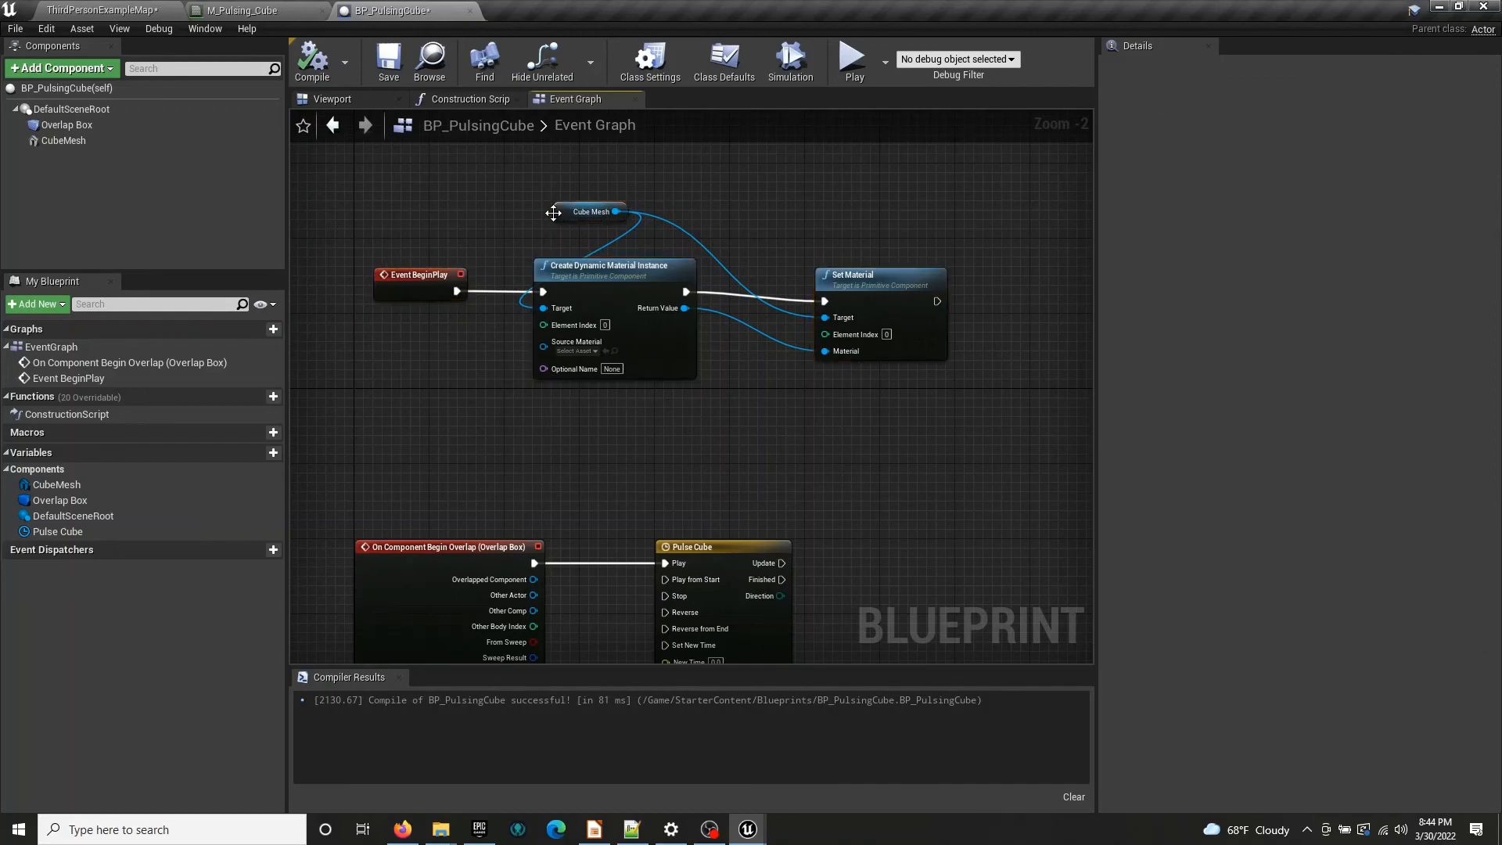
pyautogui.moveTo(553, 215); pyautogui.dragTo(530, 243)
pyautogui.moveTo(920, 301); pyautogui.dragTo(920, 273)
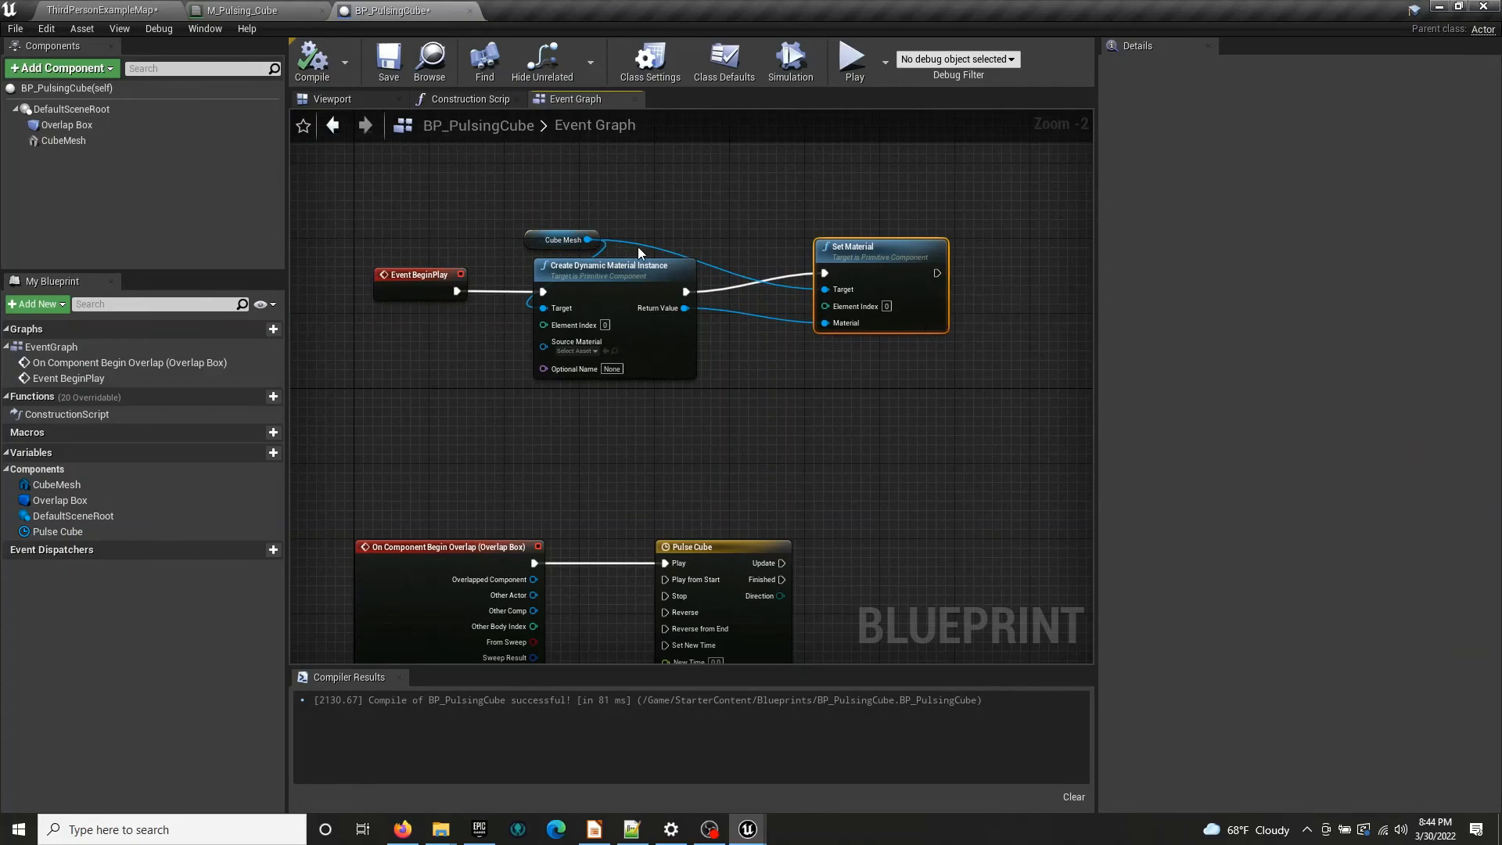
# Enclose the BeginPlay nodes in a comment titled "On begin play create dynamic material" and shift Set Material slightly inside it
pyautogui.moveTo(362, 227); pyautogui.dragTo(969, 427)
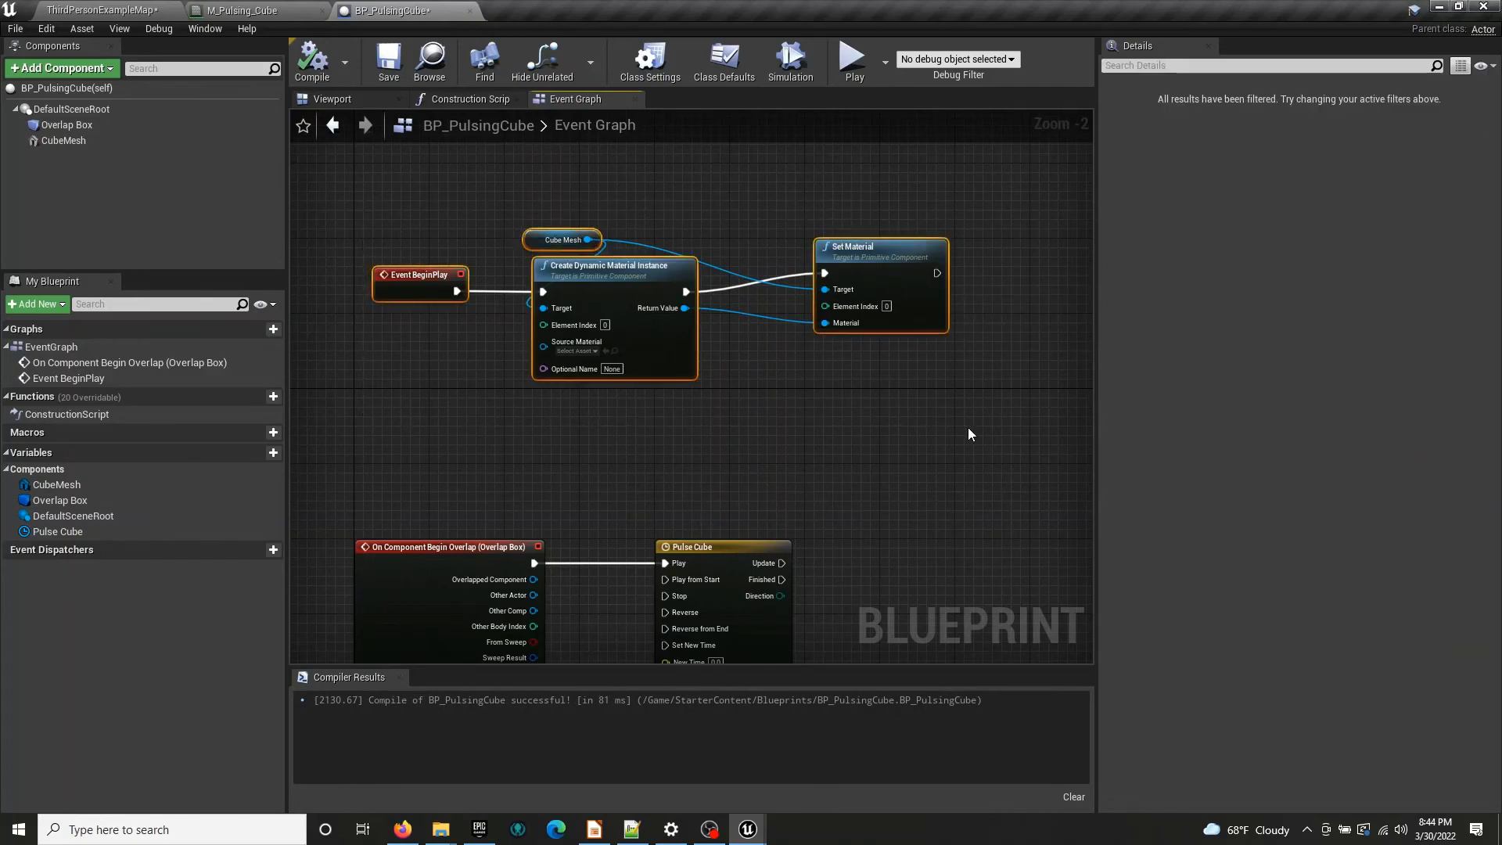
pyautogui.press('c')
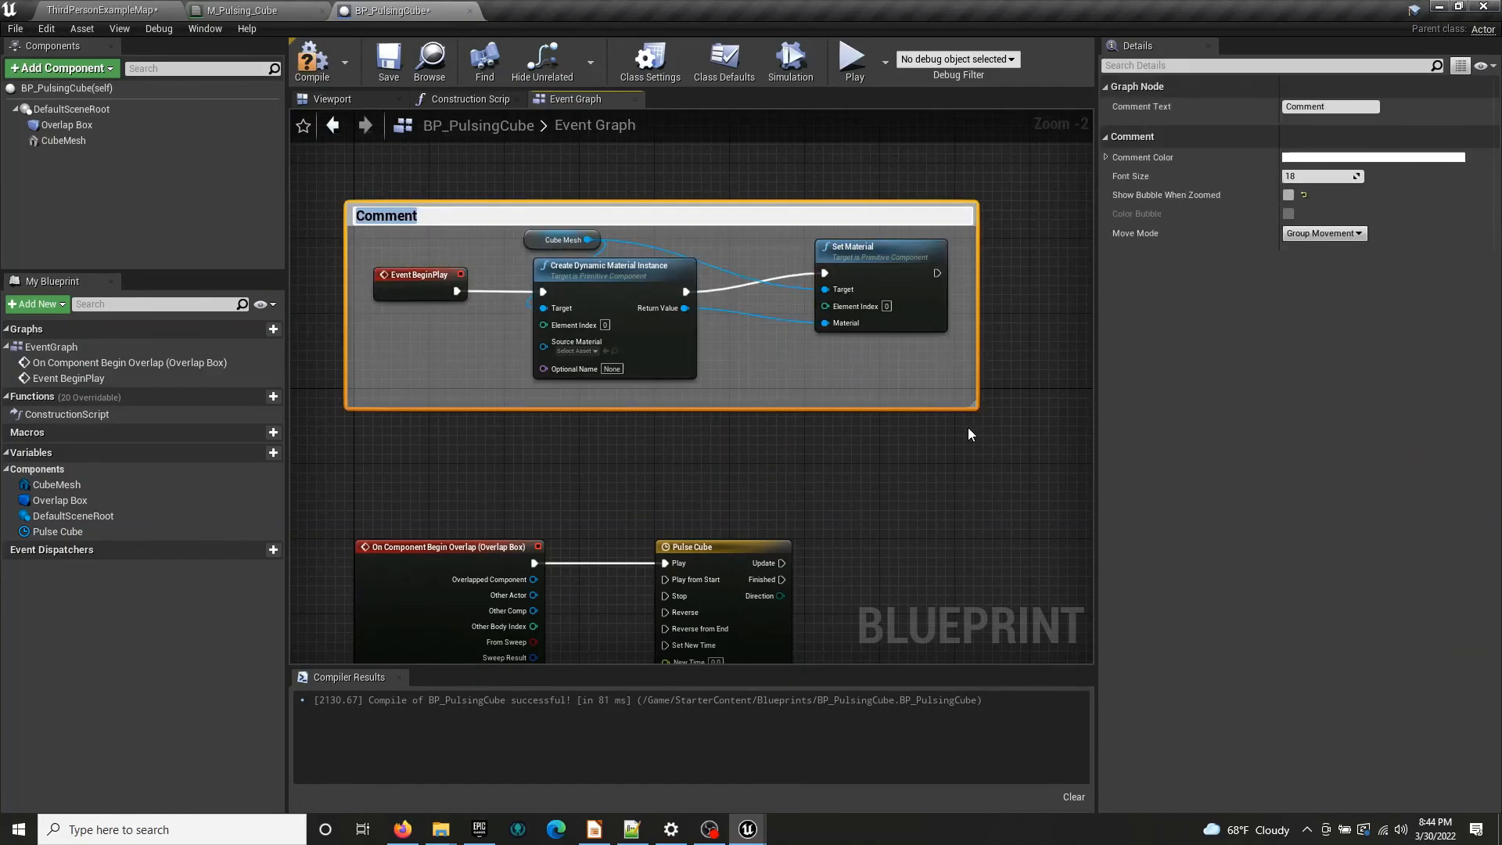
pyautogui.write('On begin play')
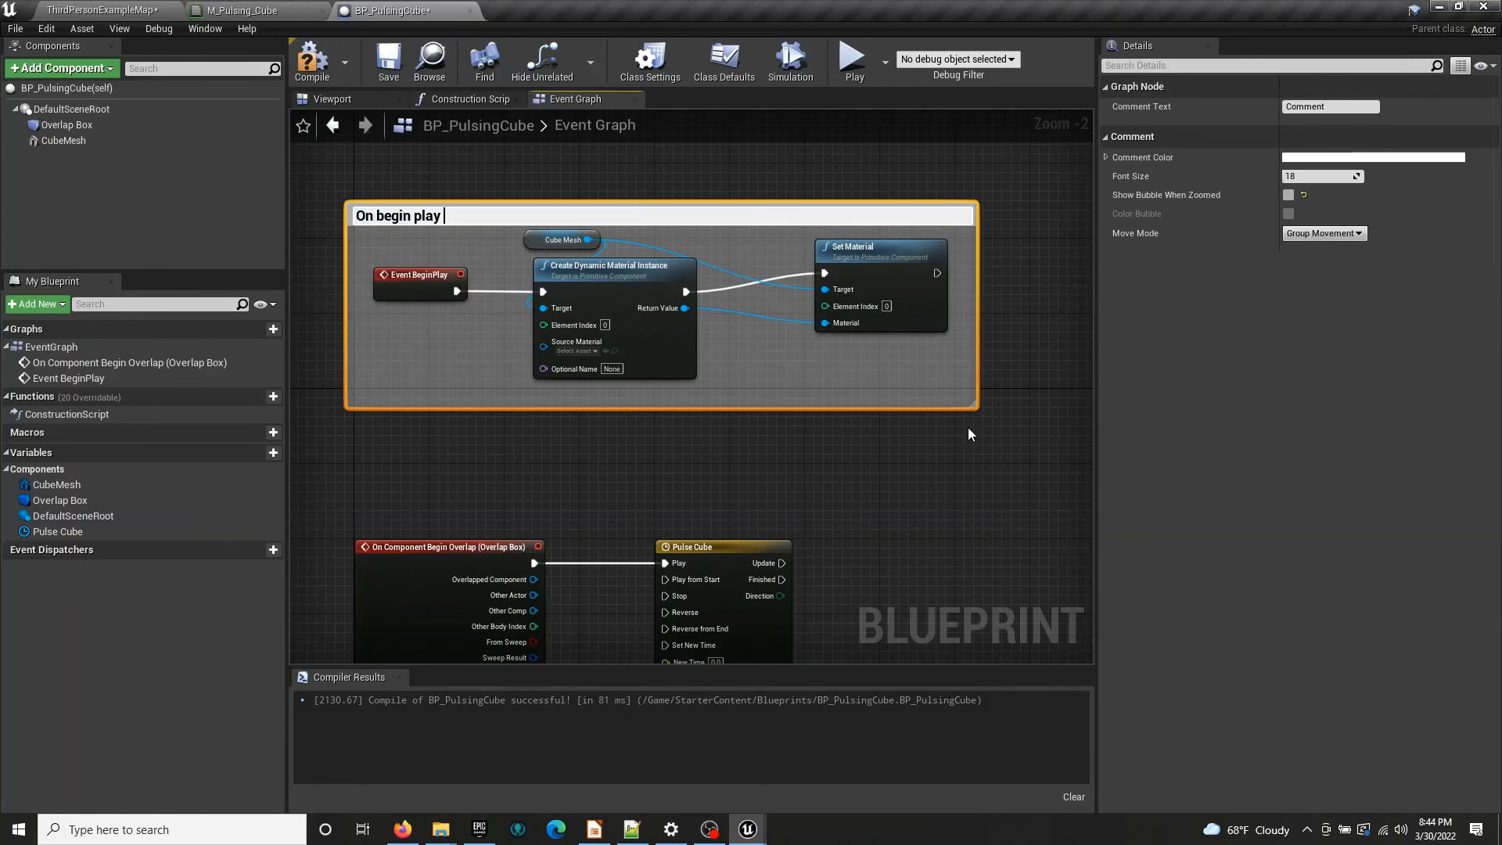
pyautogui.write(' create dynamic material')
pyautogui.press('Return')
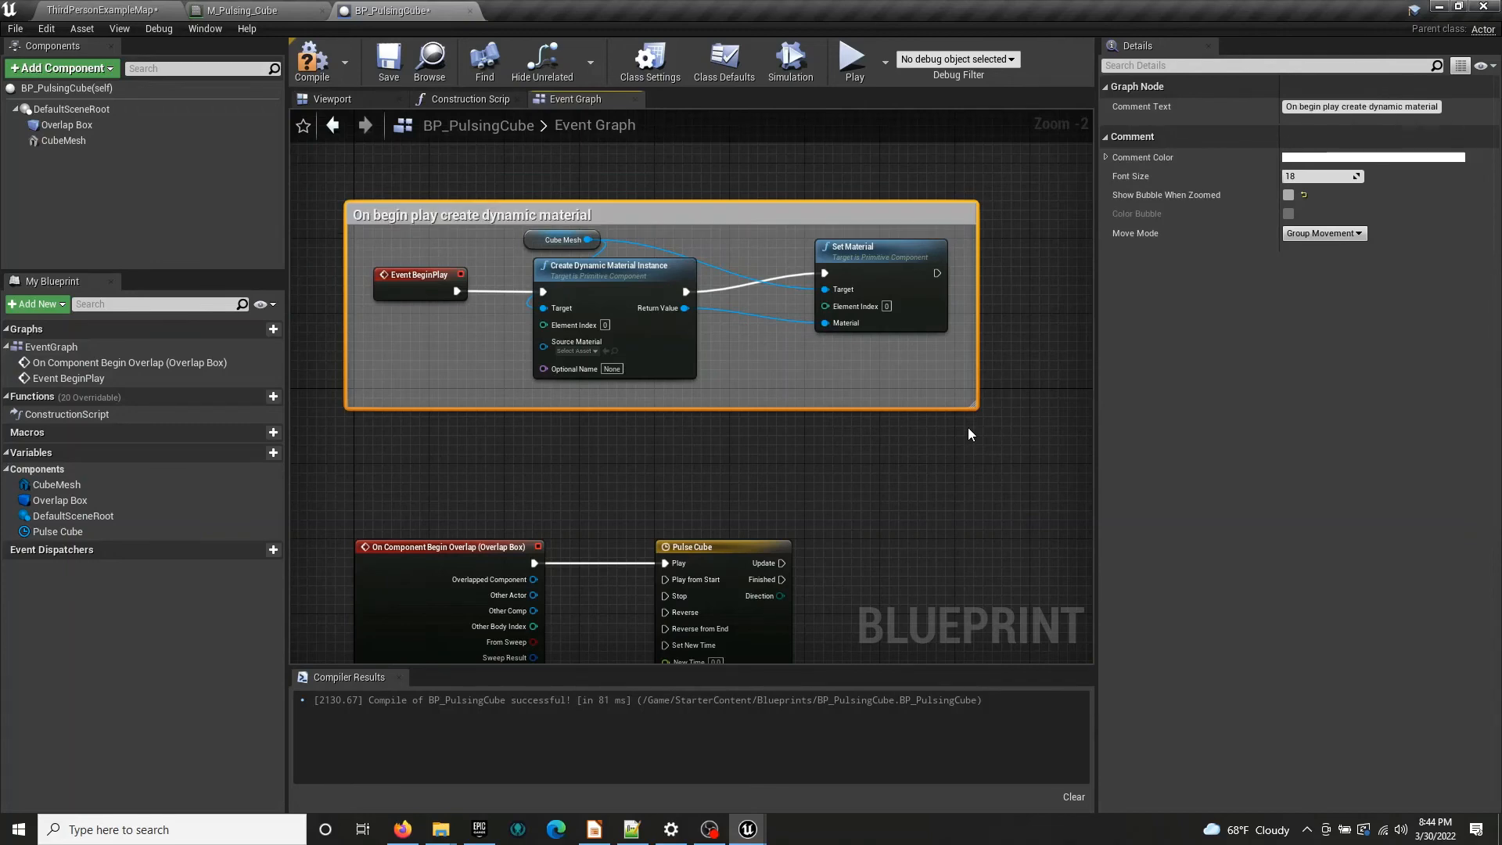
pyautogui.moveTo(885, 263); pyautogui.dragTo(876, 272)
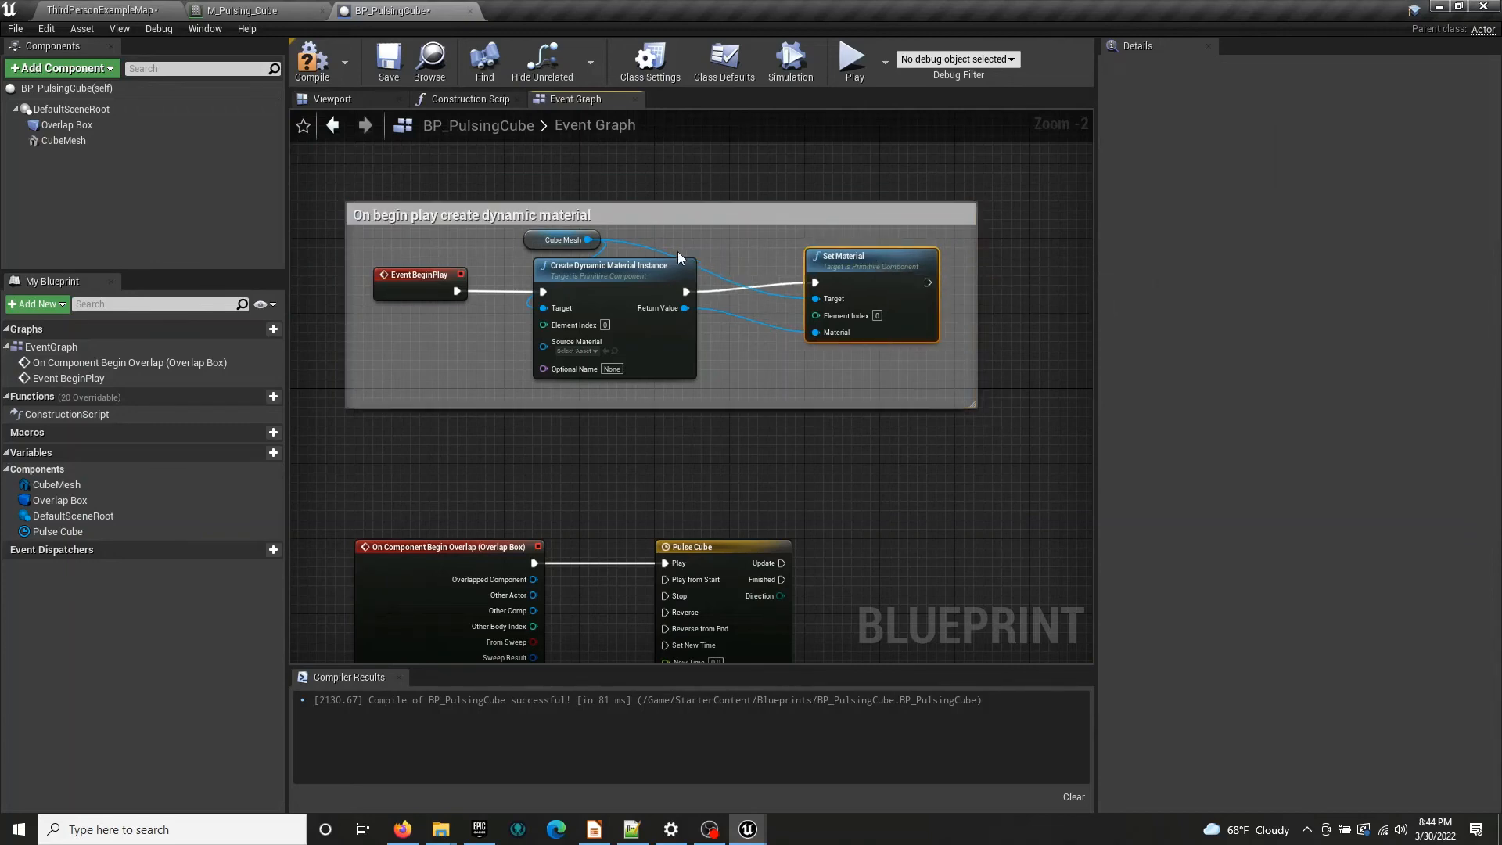
# Raise the upper edge of the "On begin play create dynamic material" comment to give the Cube Mesh node more headroom
pyautogui.moveTo(665, 202); pyautogui.dragTo(666, 181)
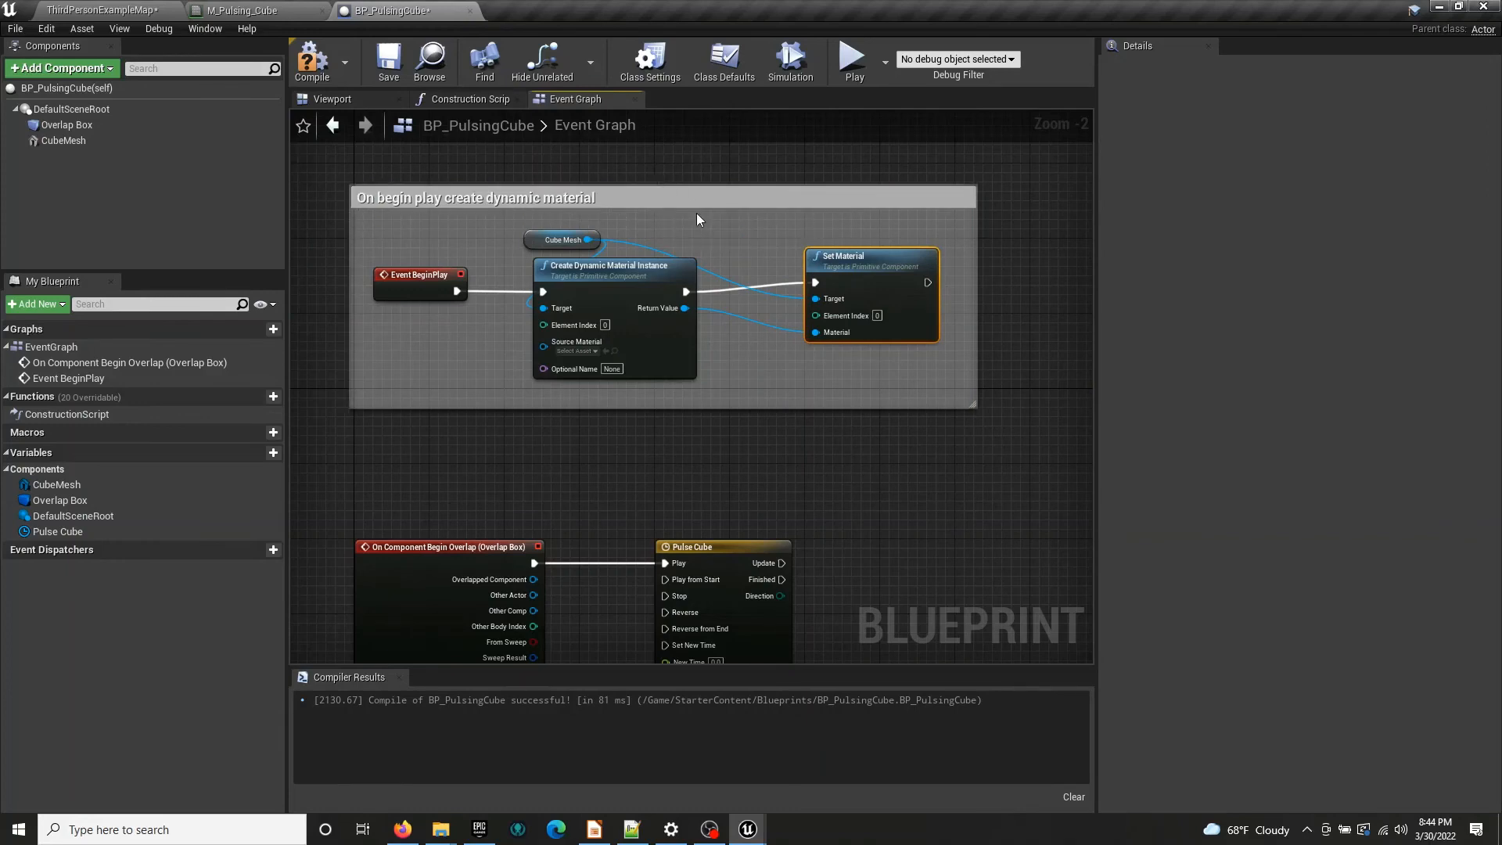
pyautogui.moveTo(697, 213); pyautogui.dragTo(743, 307, button='right')
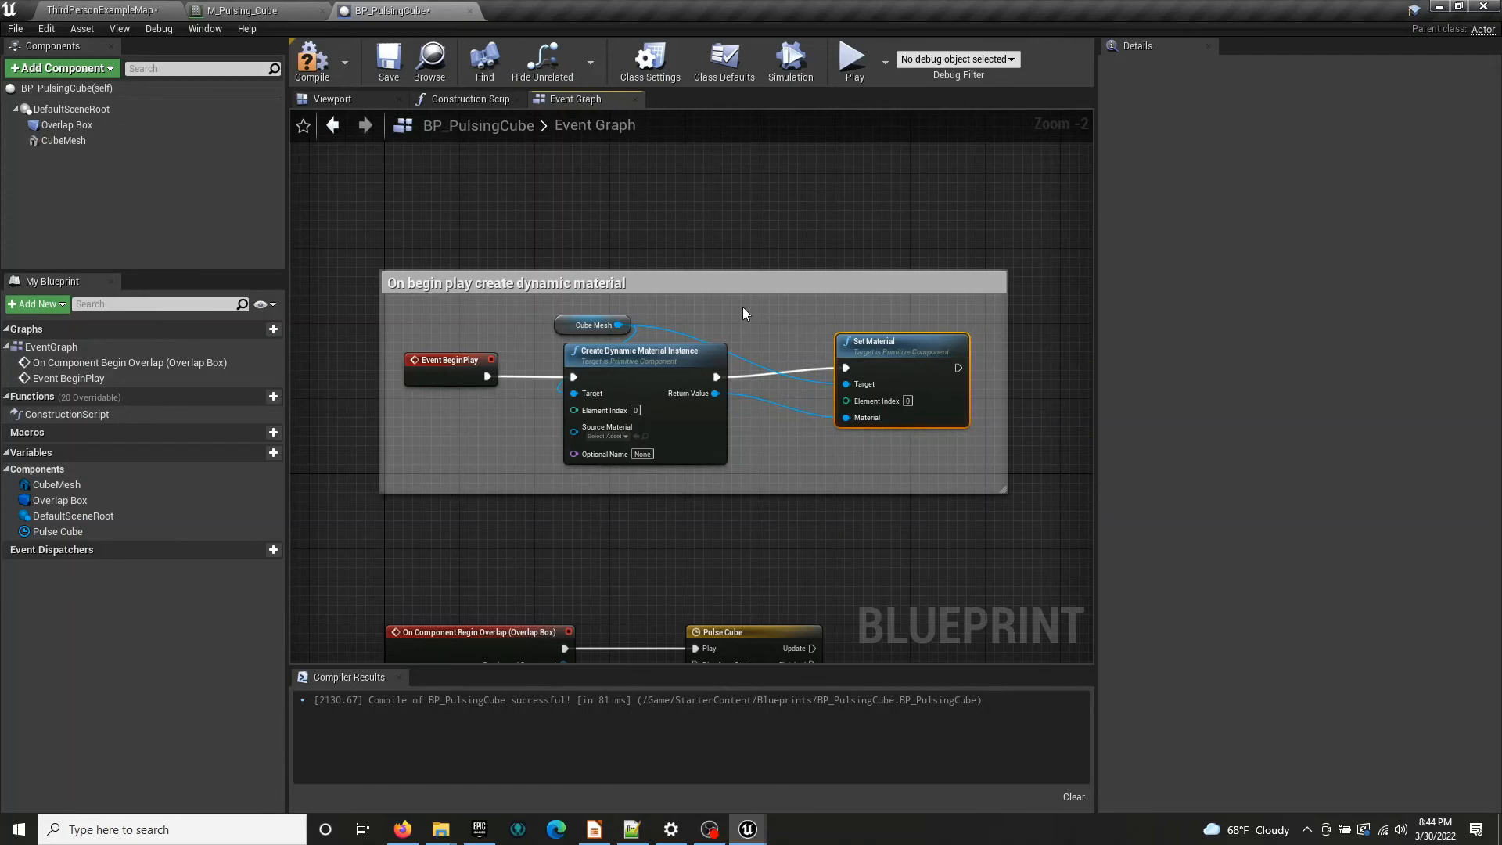
pyautogui.moveTo(653, 194); pyautogui.dragTo(674, 231, button='right')
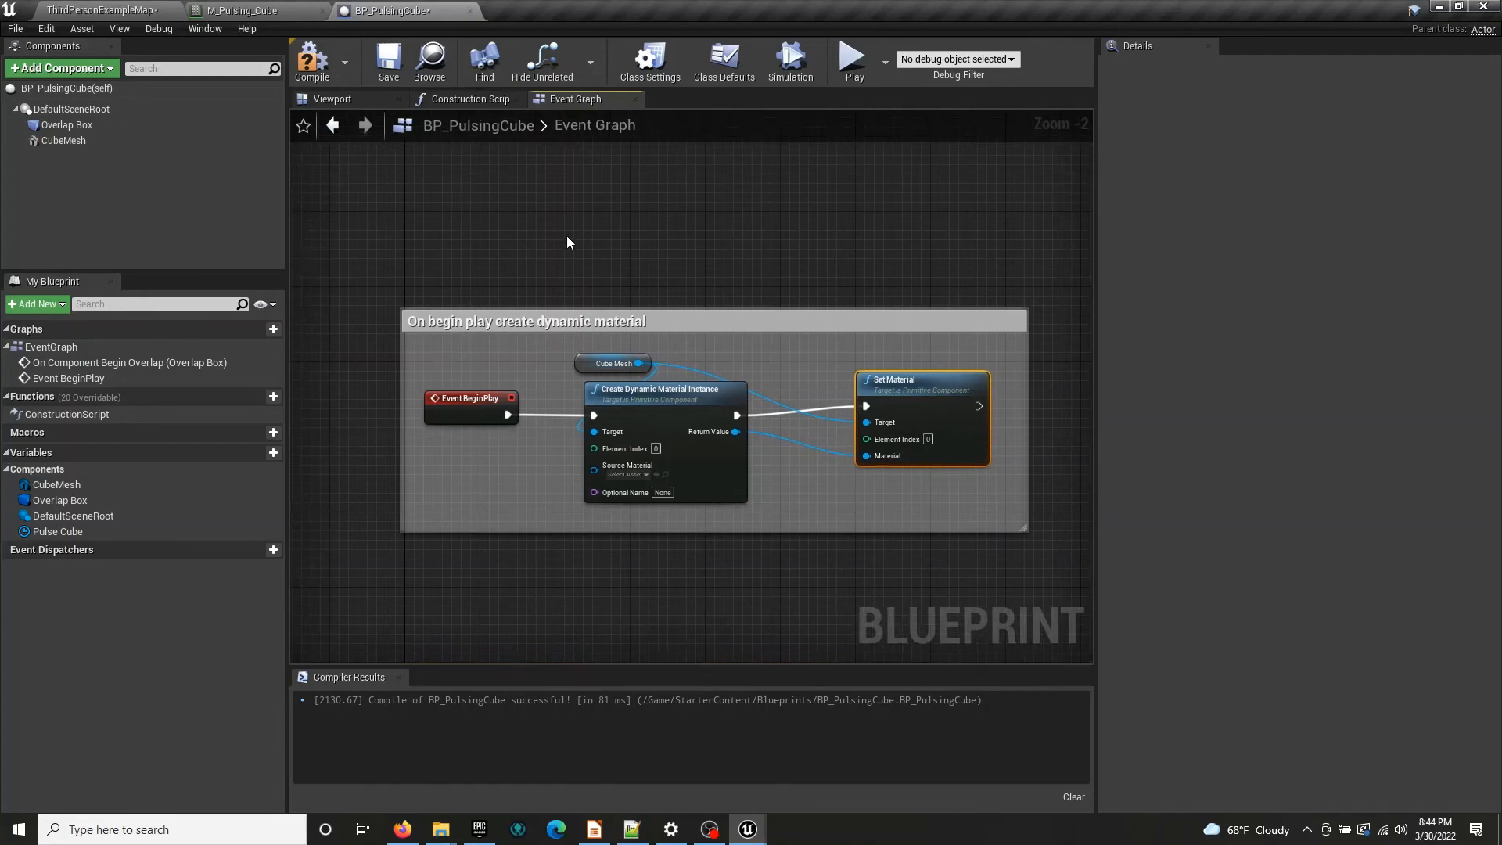
# Add a flat comment box above the BeginPlay comment with the text "Edit this part"
pyautogui.click(526, 220)
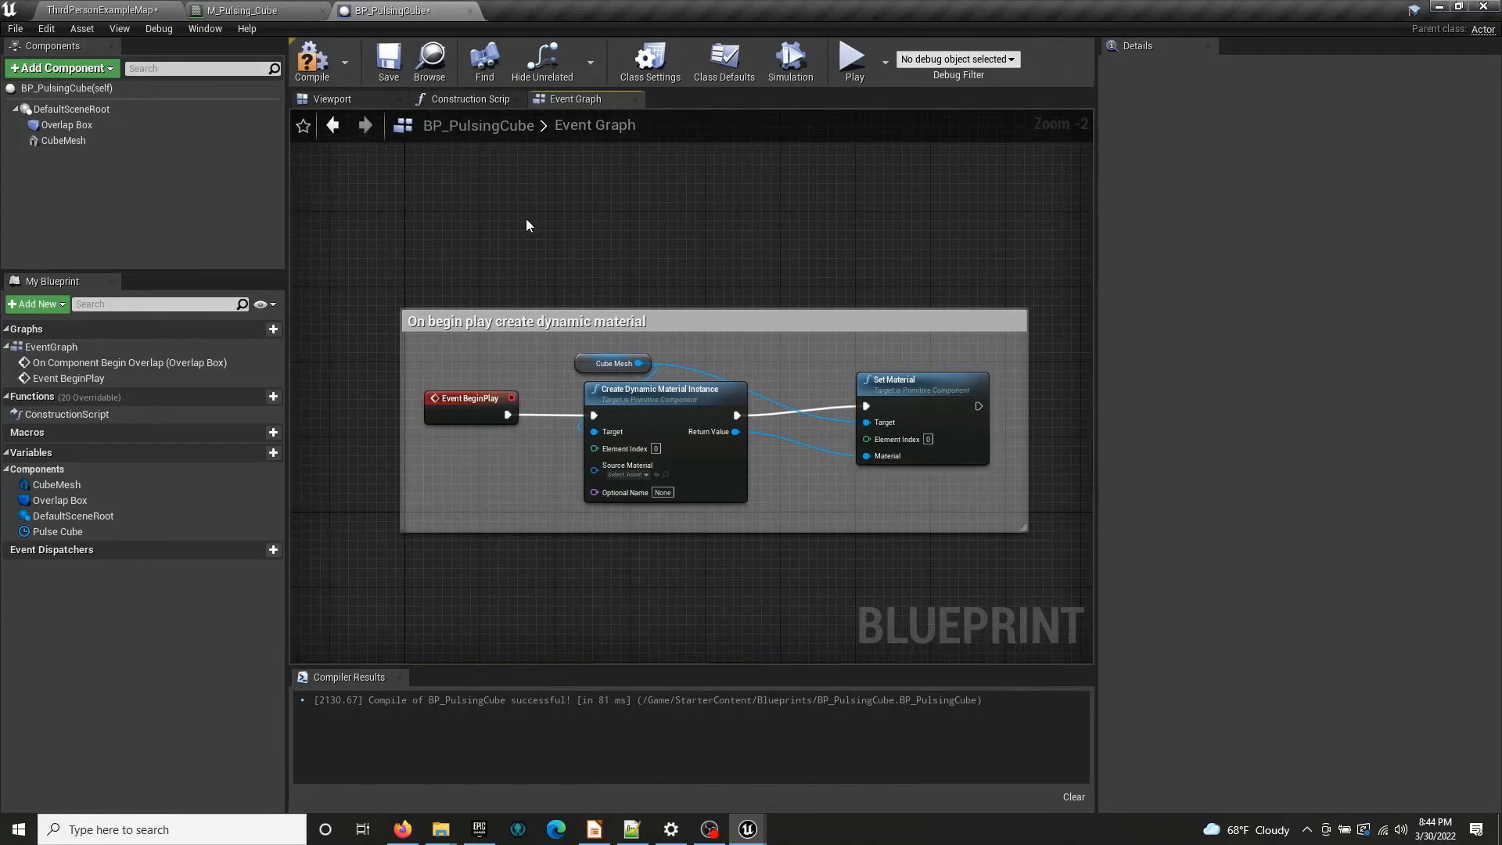
pyautogui.press('c')
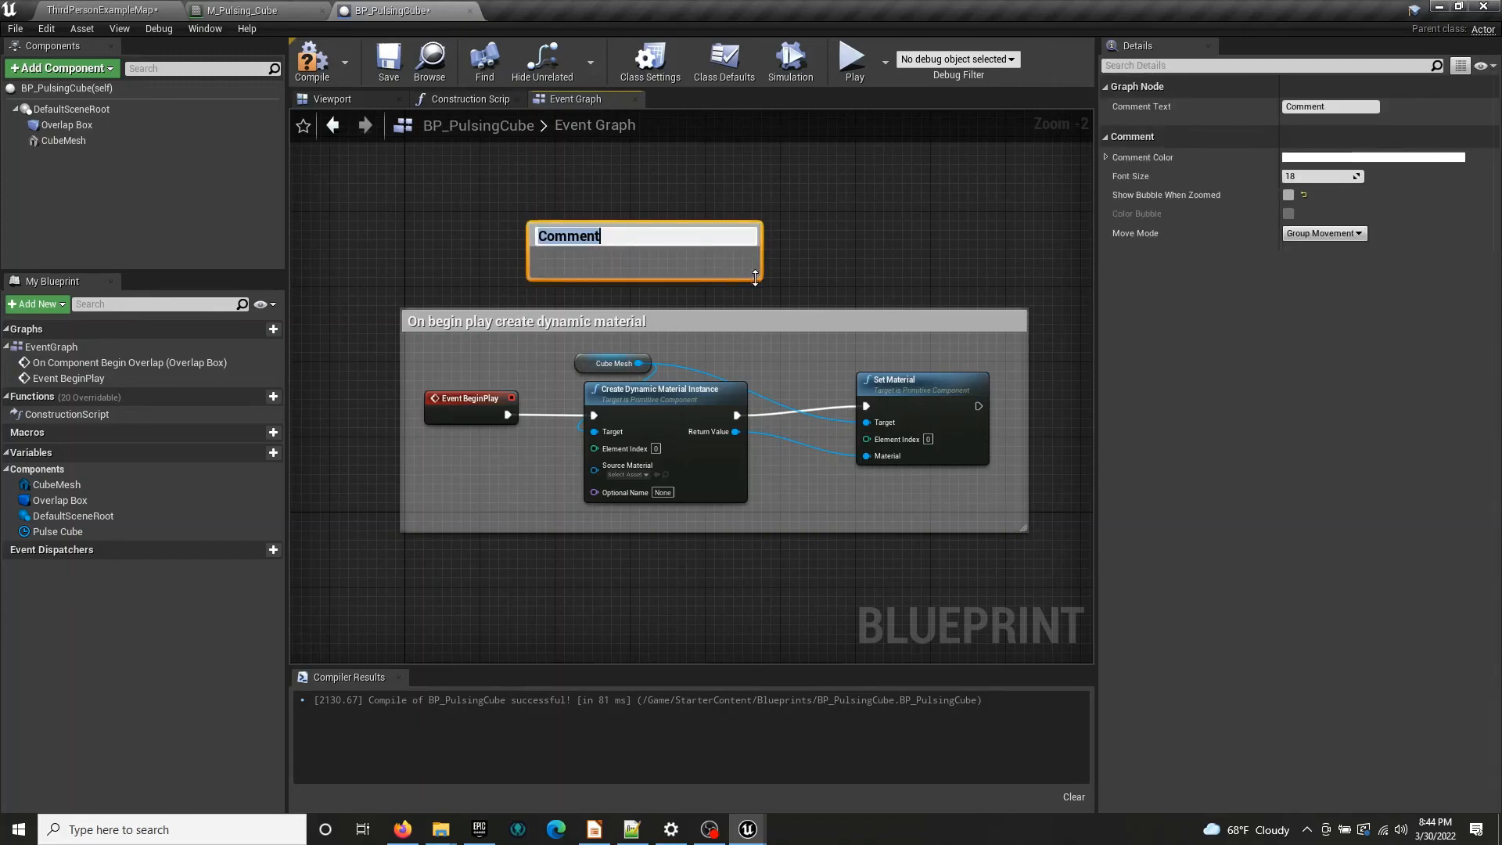
pyautogui.moveTo(755, 278); pyautogui.dragTo(789, 248)
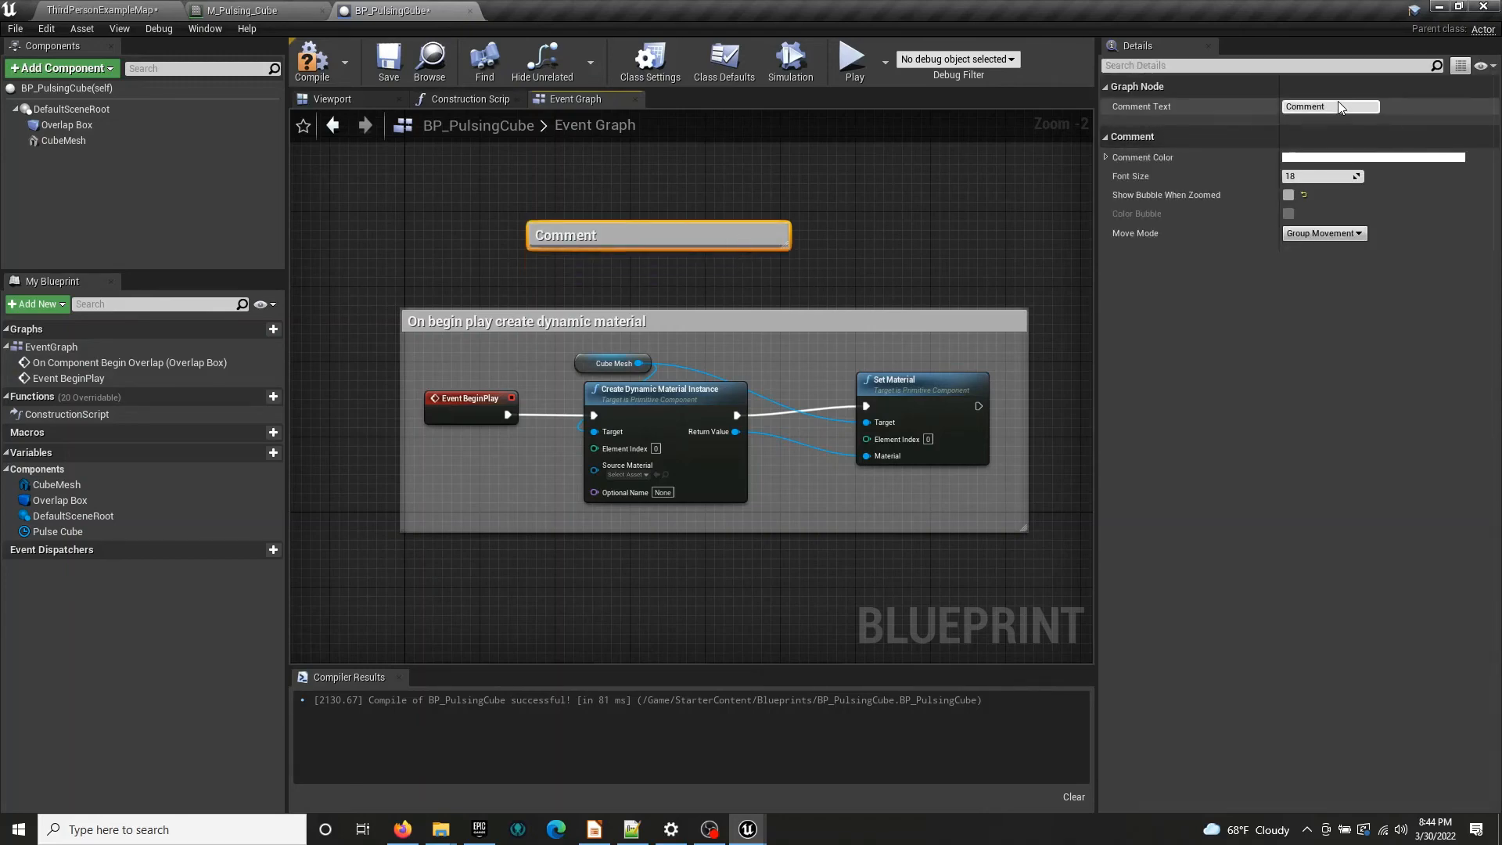
pyautogui.click(1302, 105)
pyautogui.doubleClick(1335, 107)
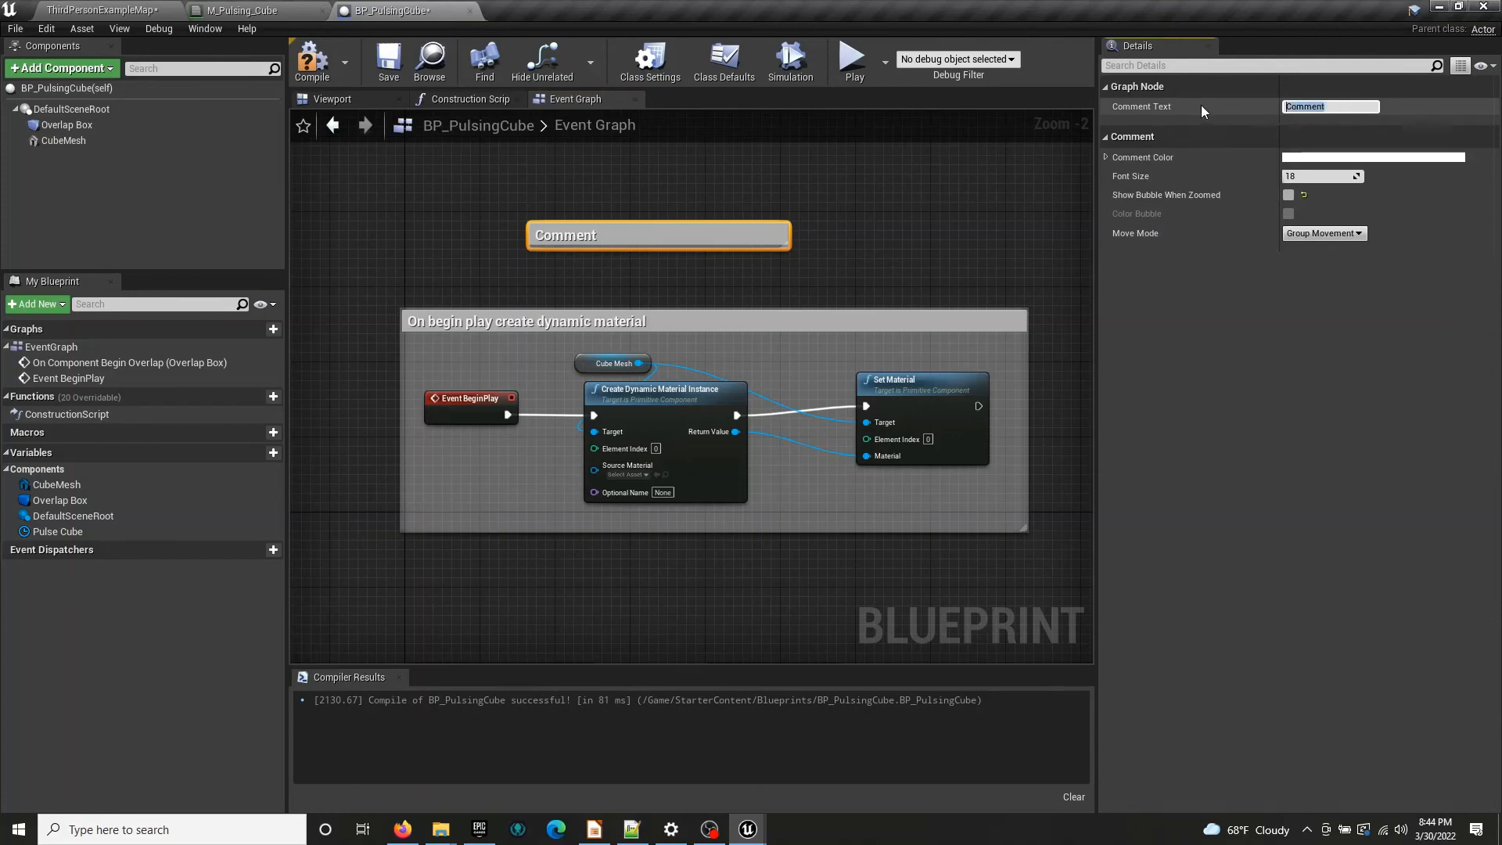
pyautogui.write('Edit this part')
pyautogui.press('Return')
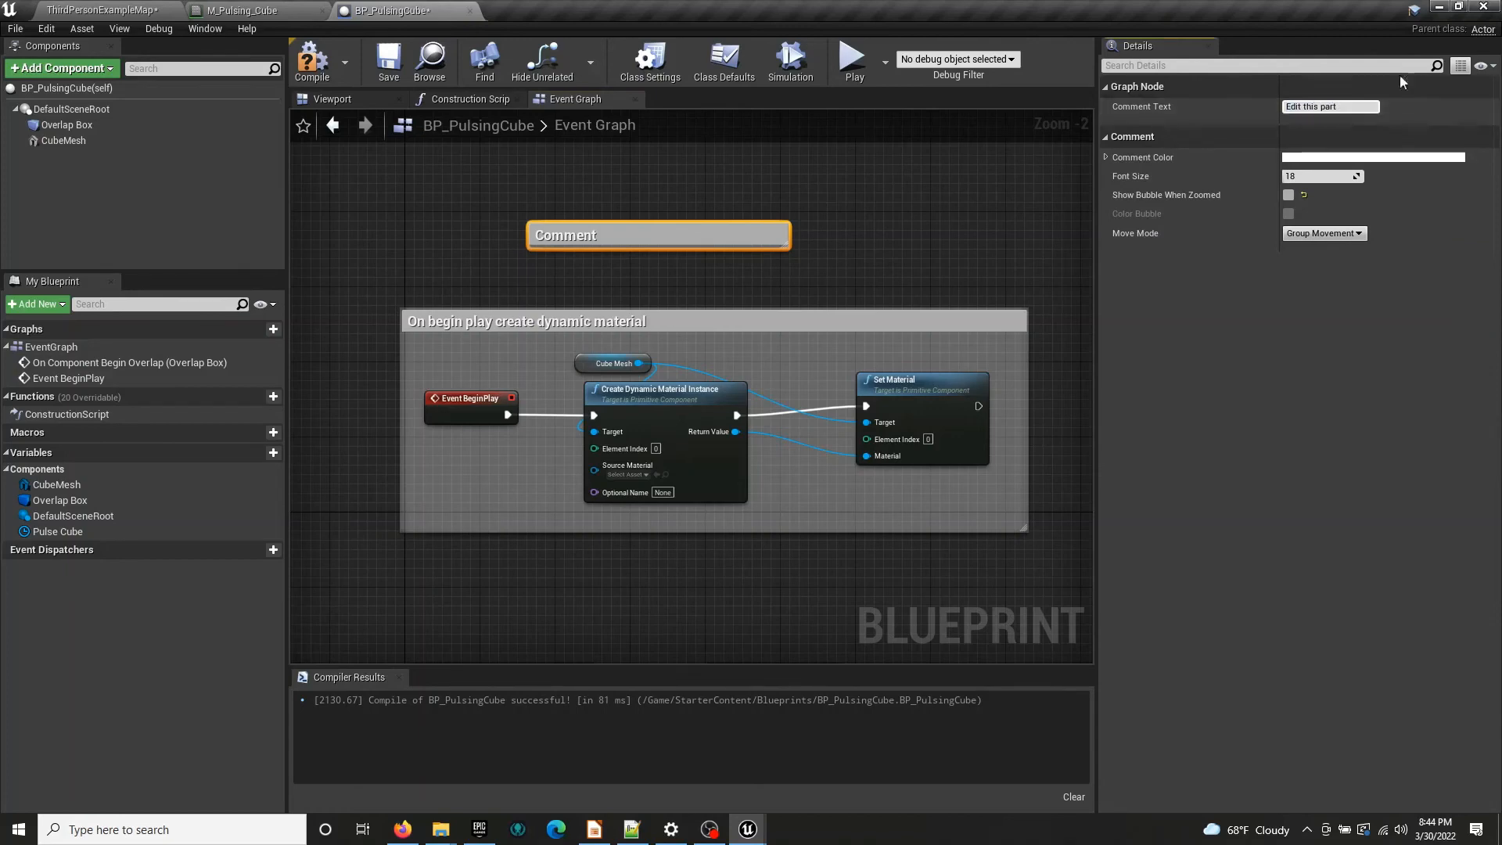
# Color the "Edit this part" comment orange, set its font size to 20, and place it directly above the BeginPlay comment
pyautogui.click(1417, 158)
pyautogui.click(1241, 283)
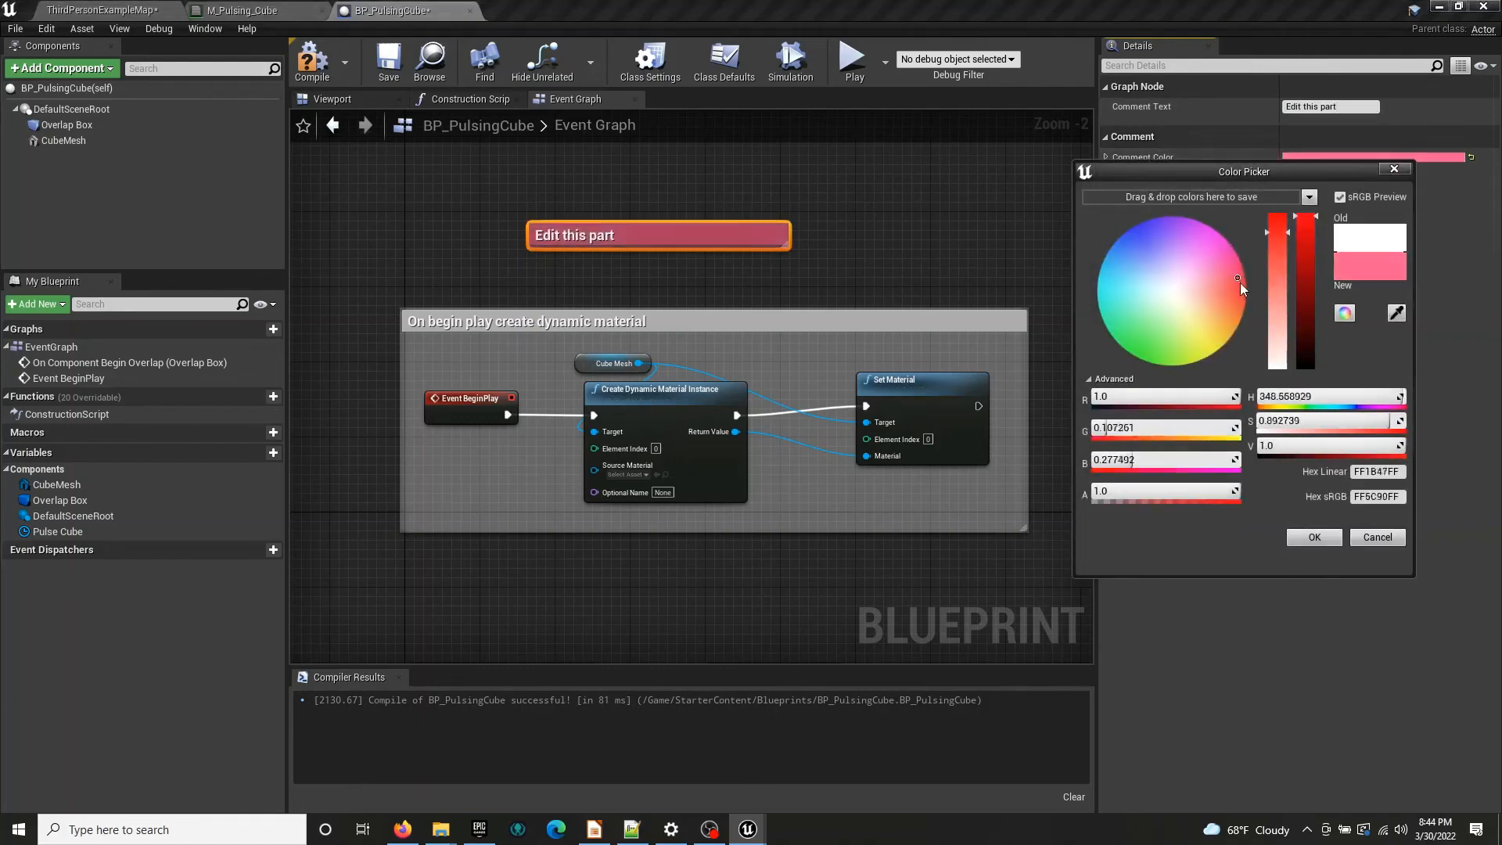
pyautogui.click(1314, 537)
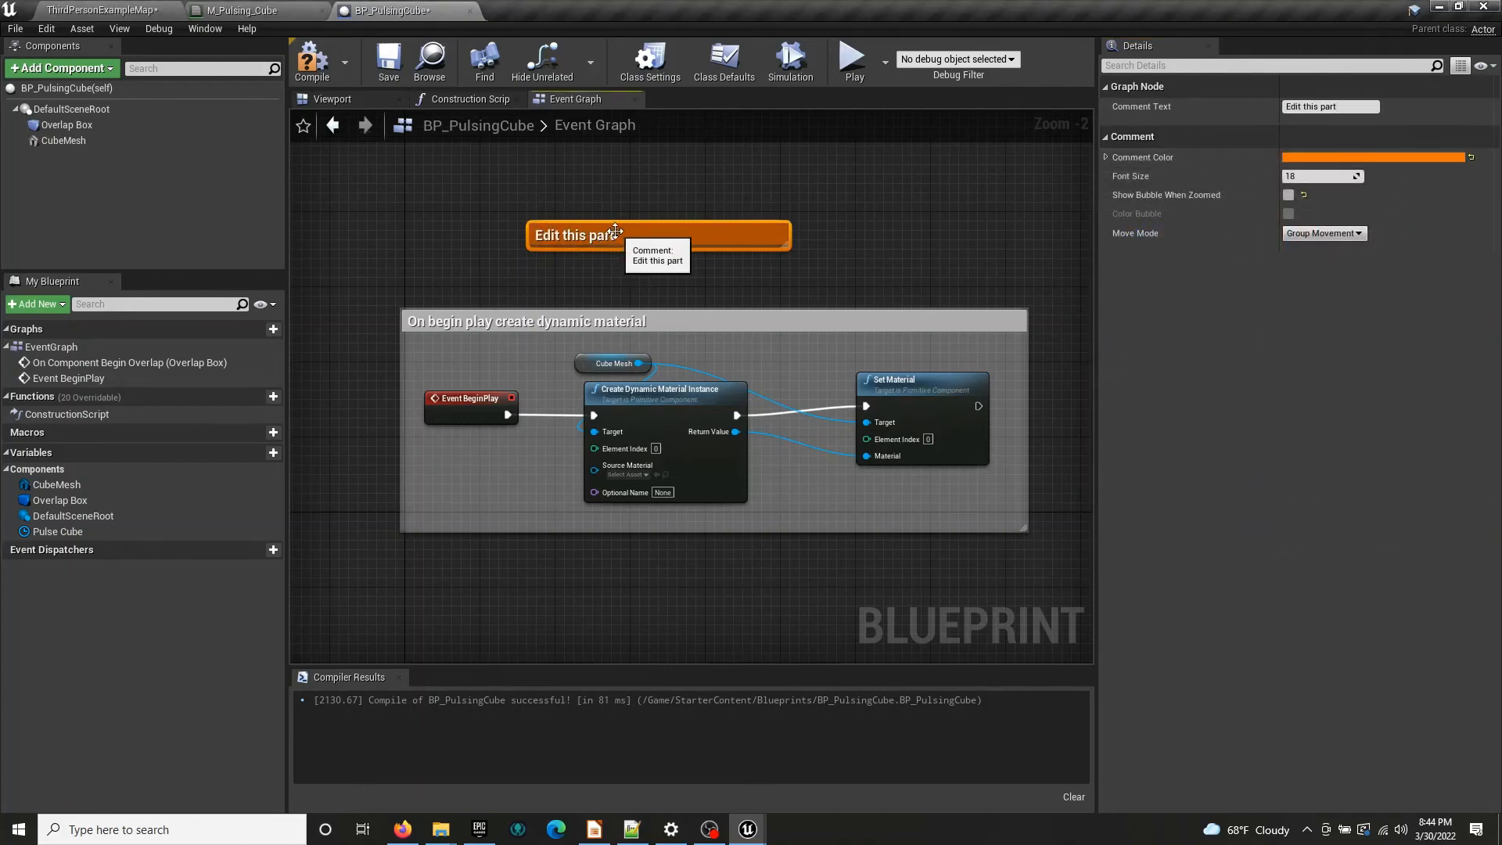
pyautogui.moveTo(1307, 177); pyautogui.dragTo(1324, 177)
pyautogui.press('BackSpace')
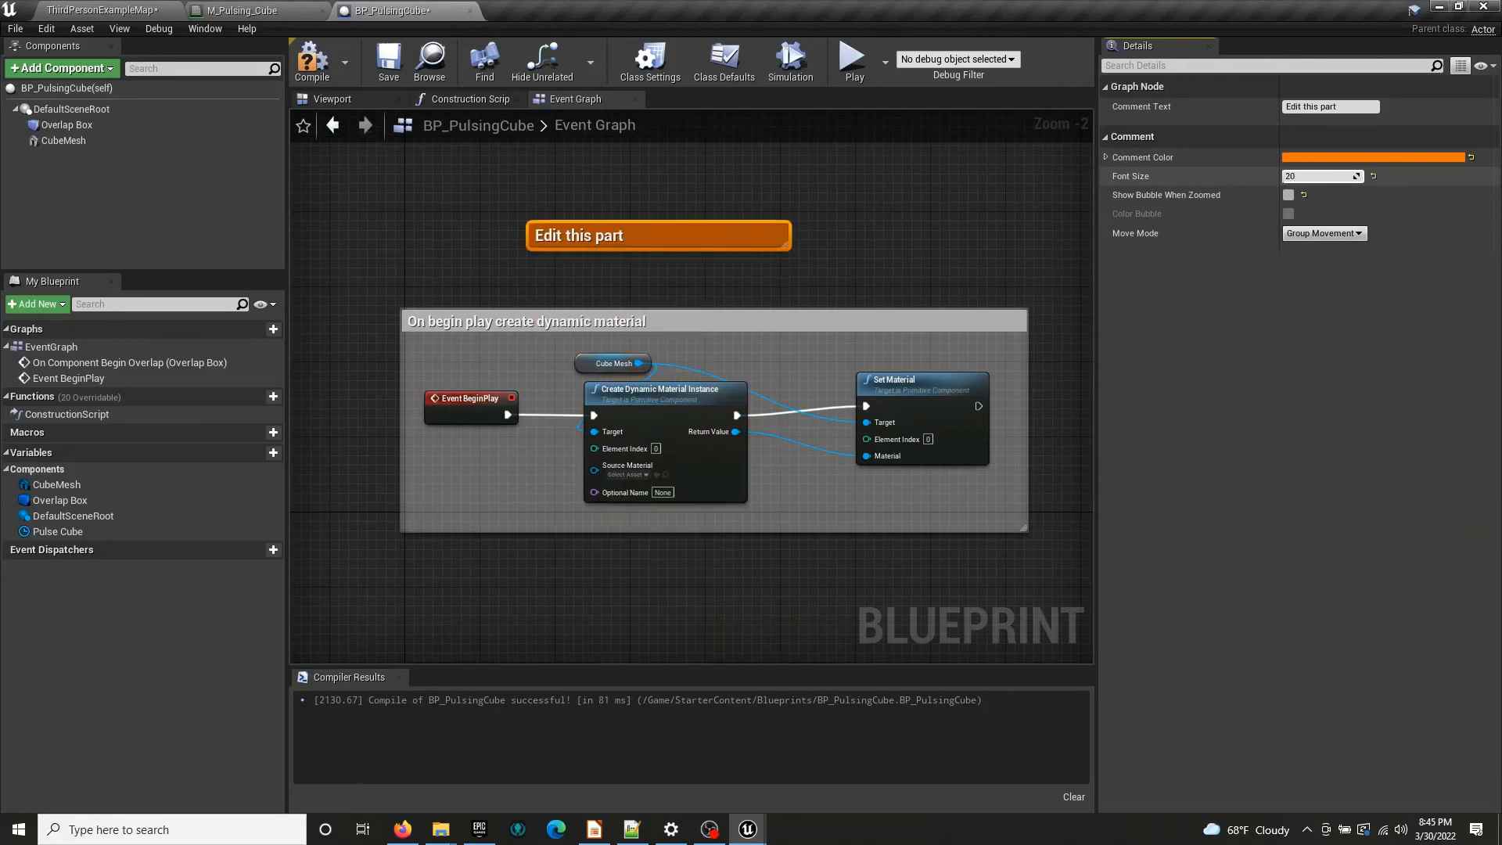
pyautogui.moveTo(728, 234); pyautogui.dragTo(727, 297)
# Delete the orange "Edit this part" comment and compile the Blueprint
pyautogui.scroll(-10, 876, 305)
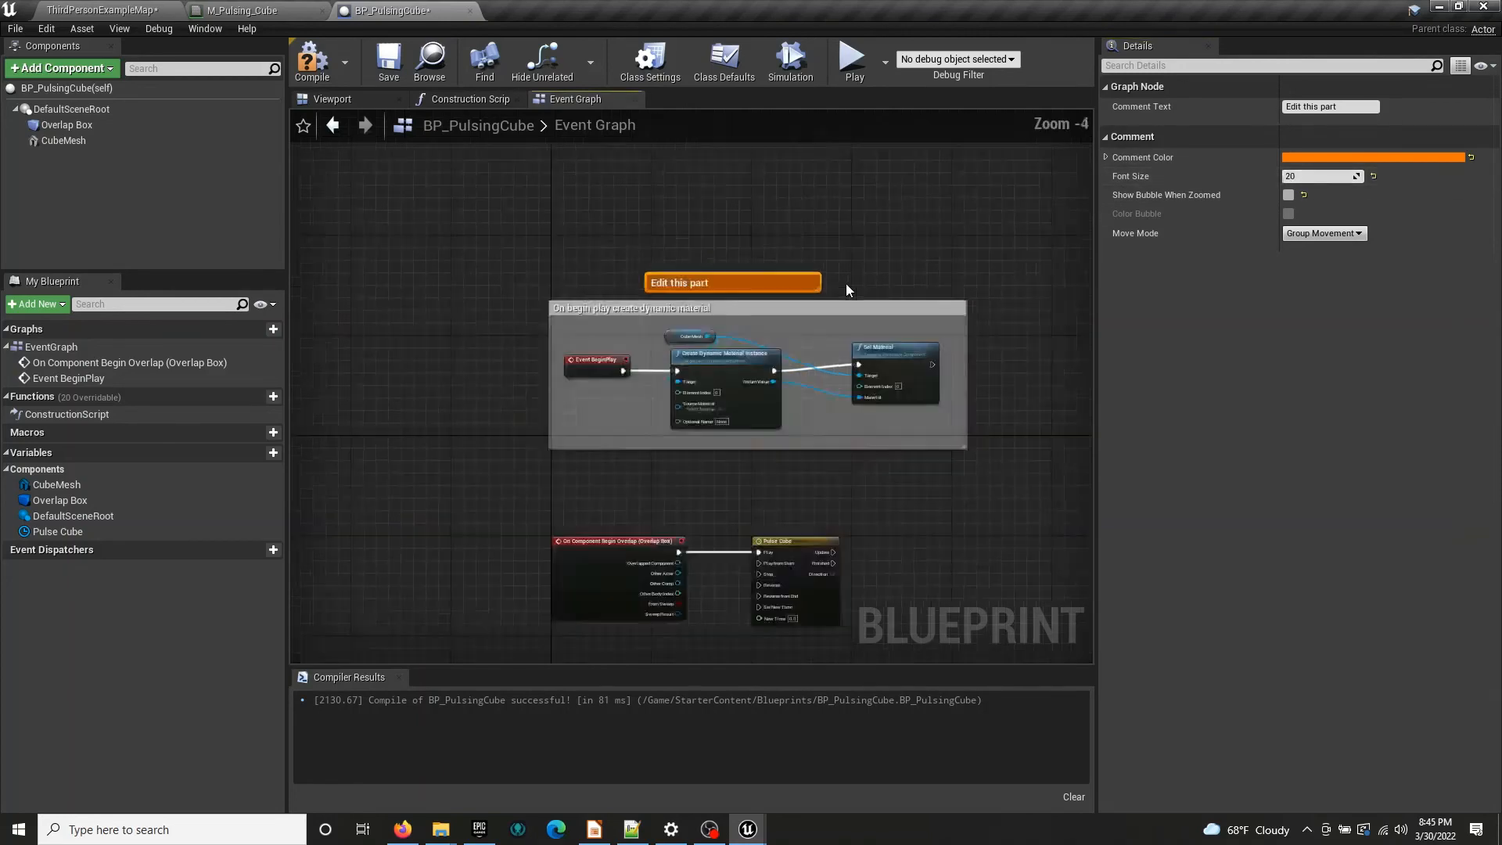
pyautogui.moveTo(956, 384); pyautogui.dragTo(789, 389, button='right')
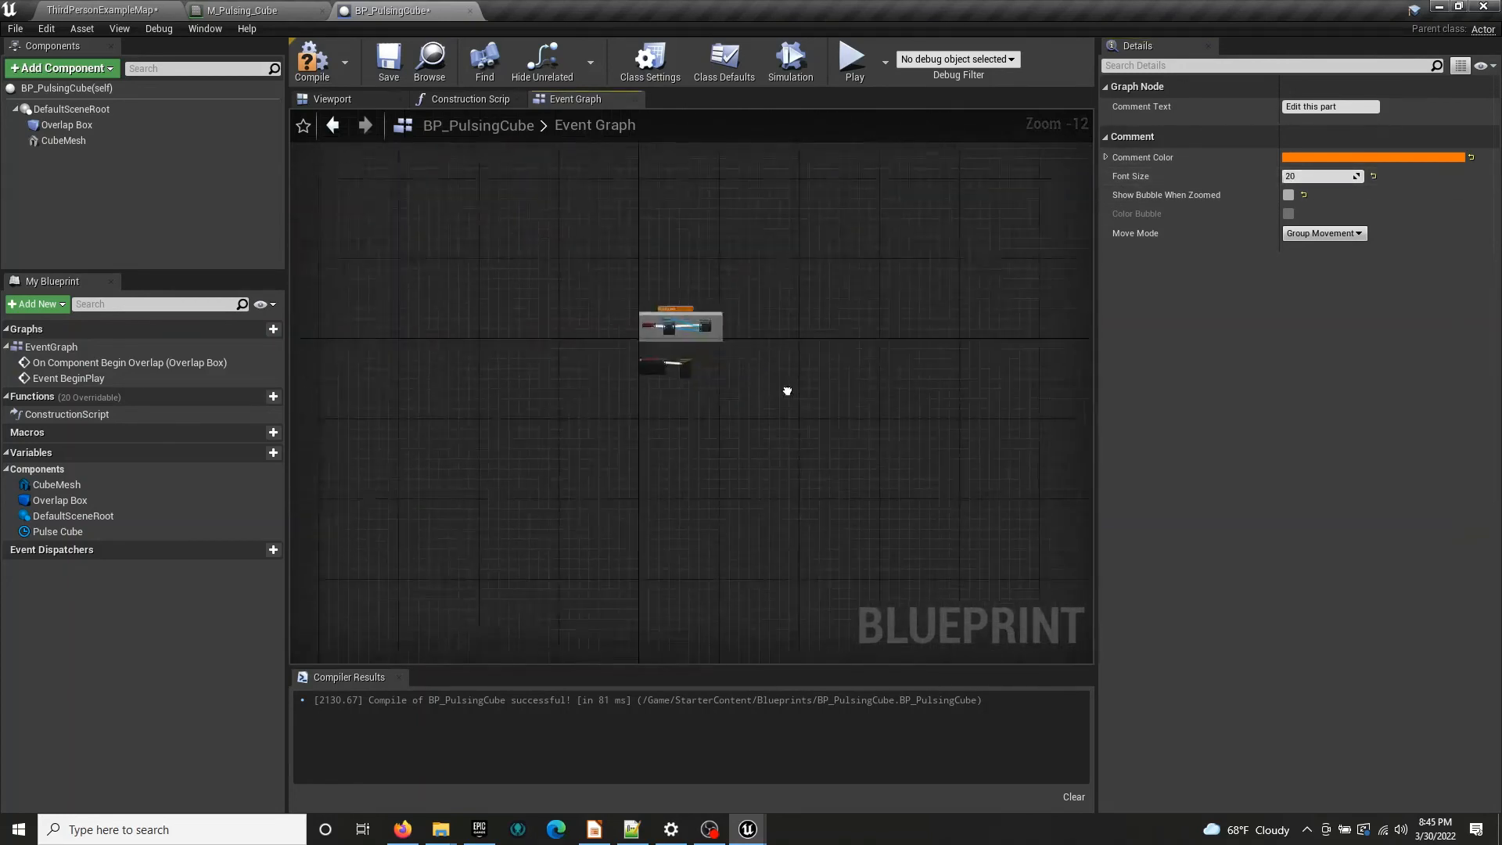
pyautogui.scroll(4, 667, 348)
pyautogui.scroll(7, 667, 349)
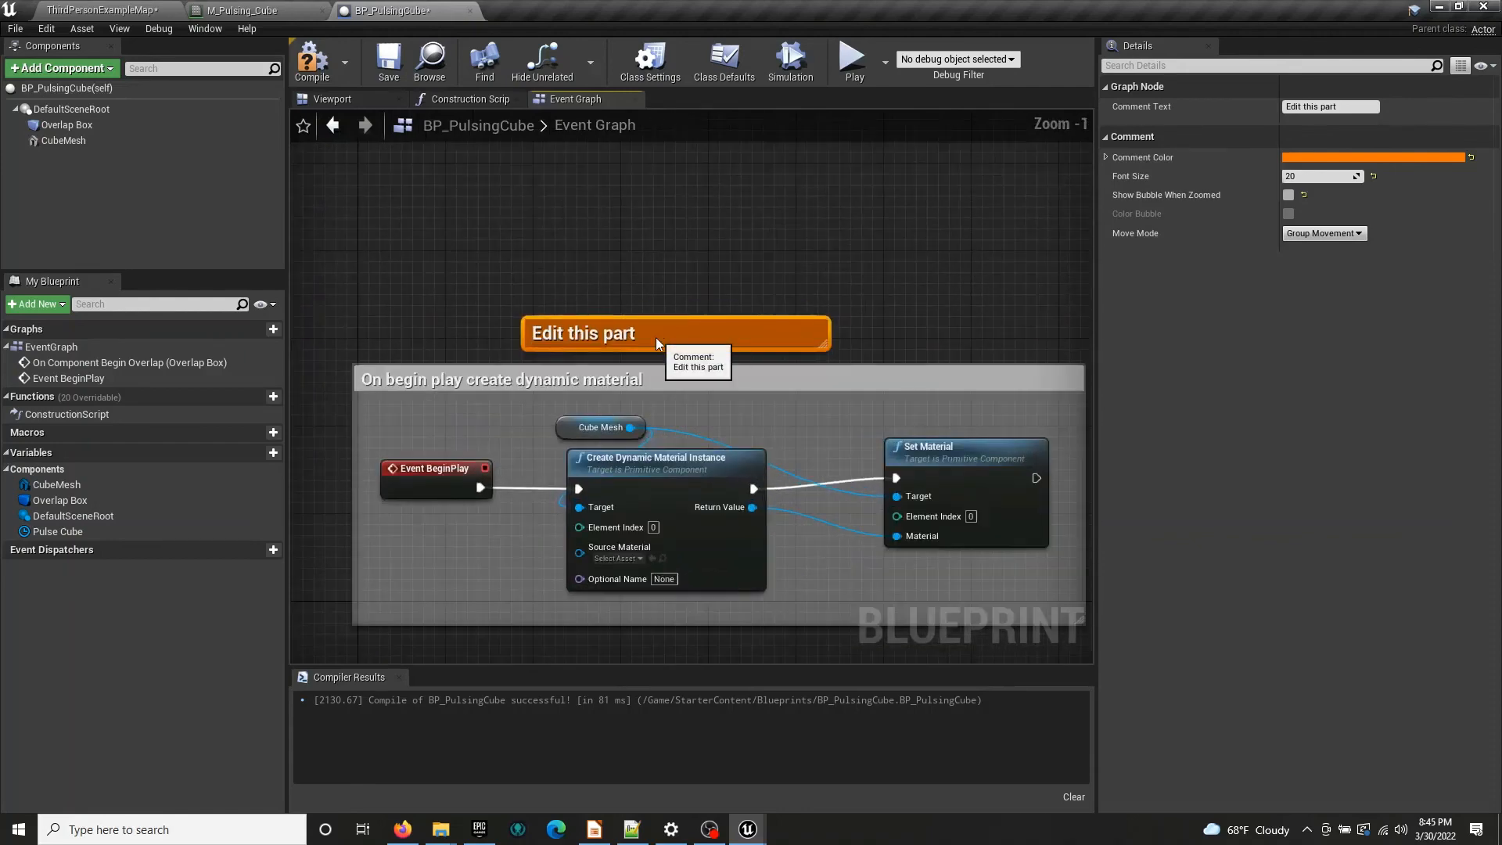
pyautogui.doubleClick(669, 335)
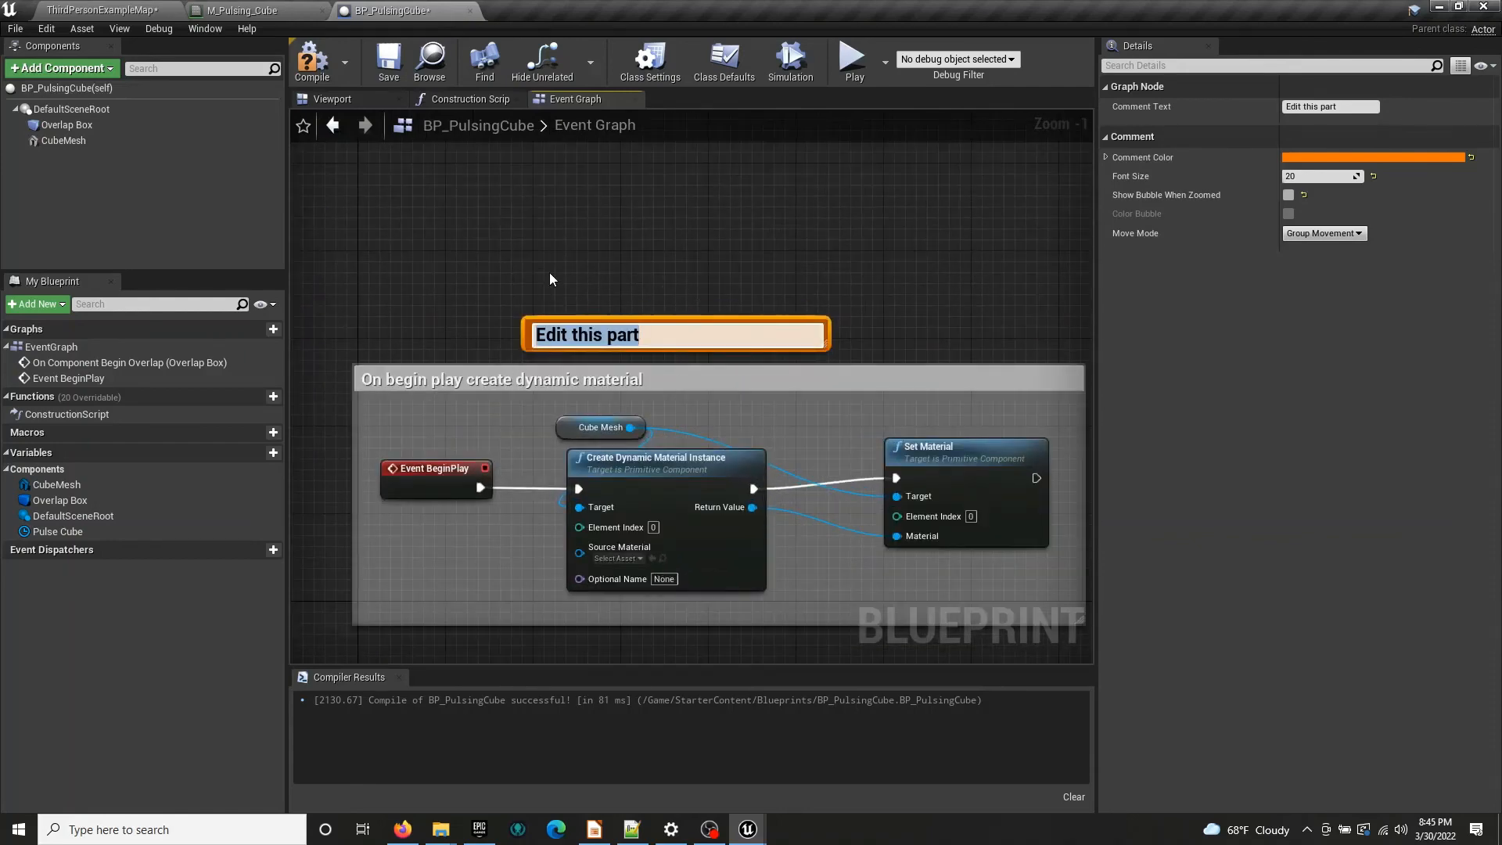
pyautogui.press('Return')
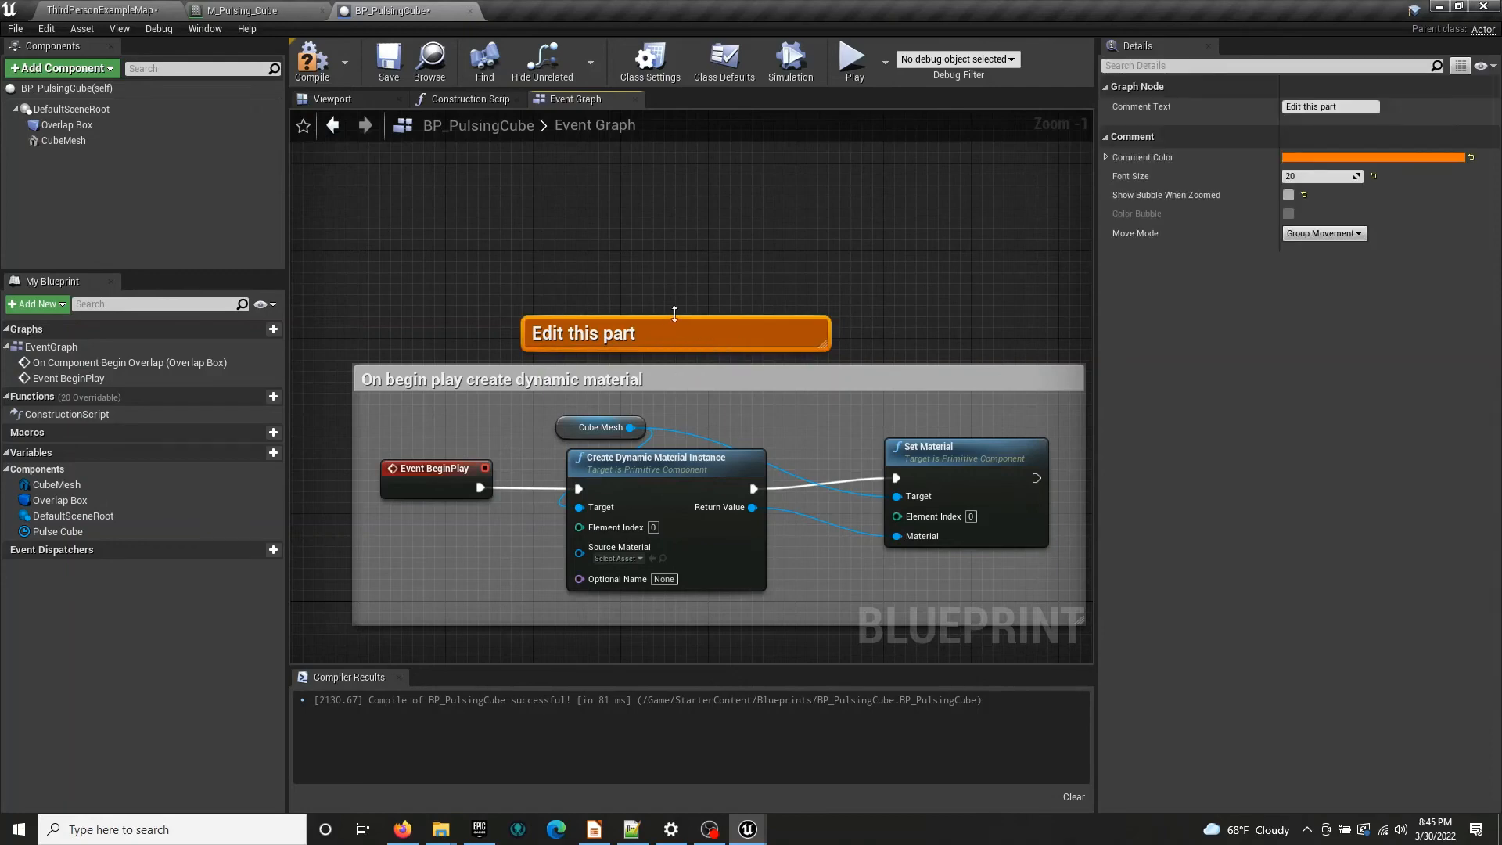
pyautogui.press('Delete')
pyautogui.click(305, 63)
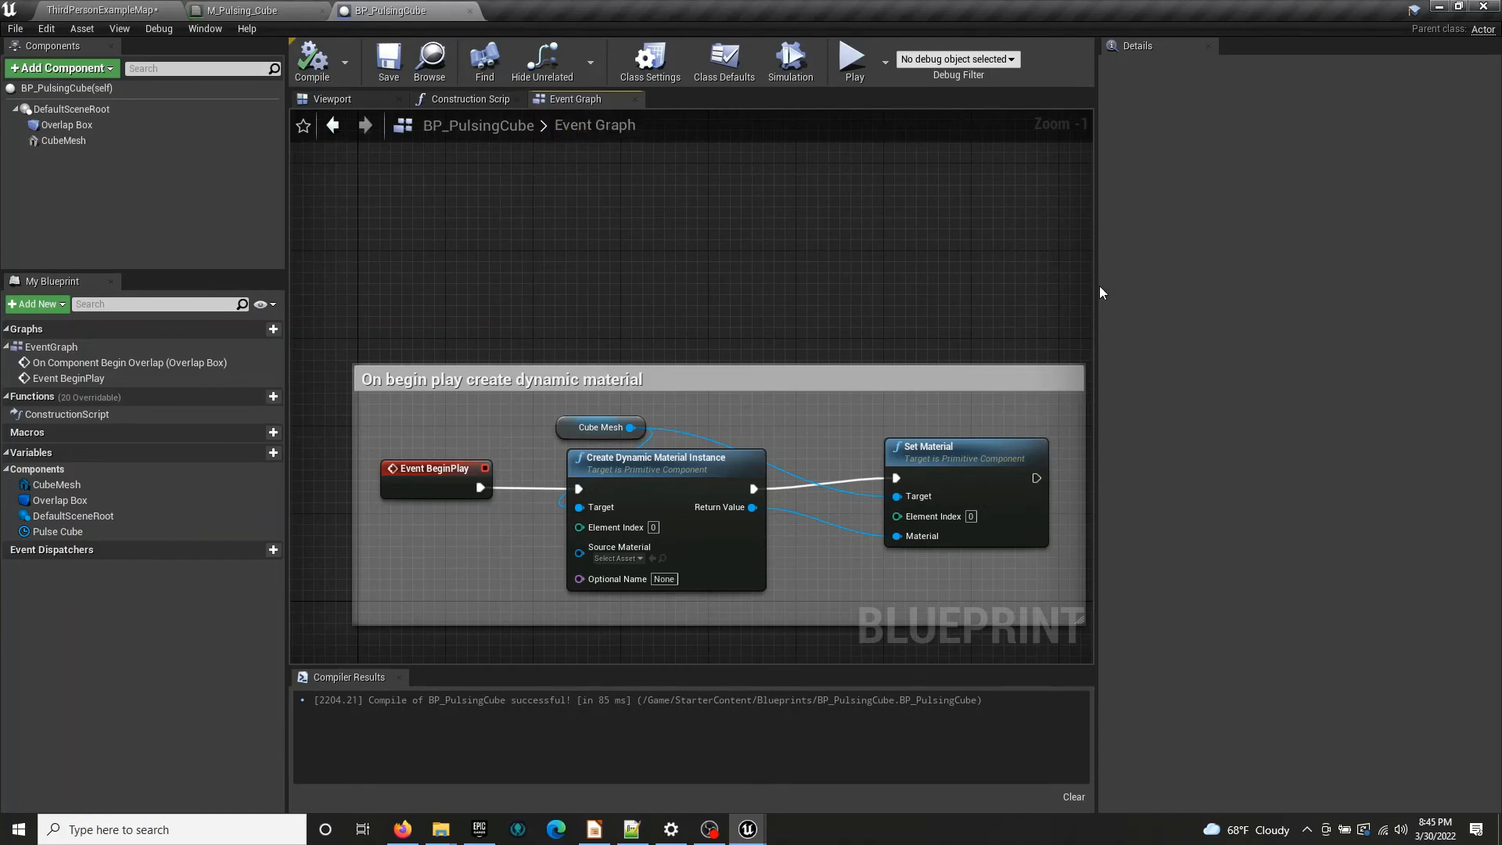
# Widen the Event Graph area by narrowing the Details panel, keeping the BeginPlay comment centered in view
pyautogui.moveTo(1099, 296); pyautogui.dragTo(1161, 296)
pyautogui.moveTo(946, 297); pyautogui.dragTo(896, 227, button='right')
pyautogui.moveTo(763, 275); pyautogui.dragTo(796, 269, button='right')
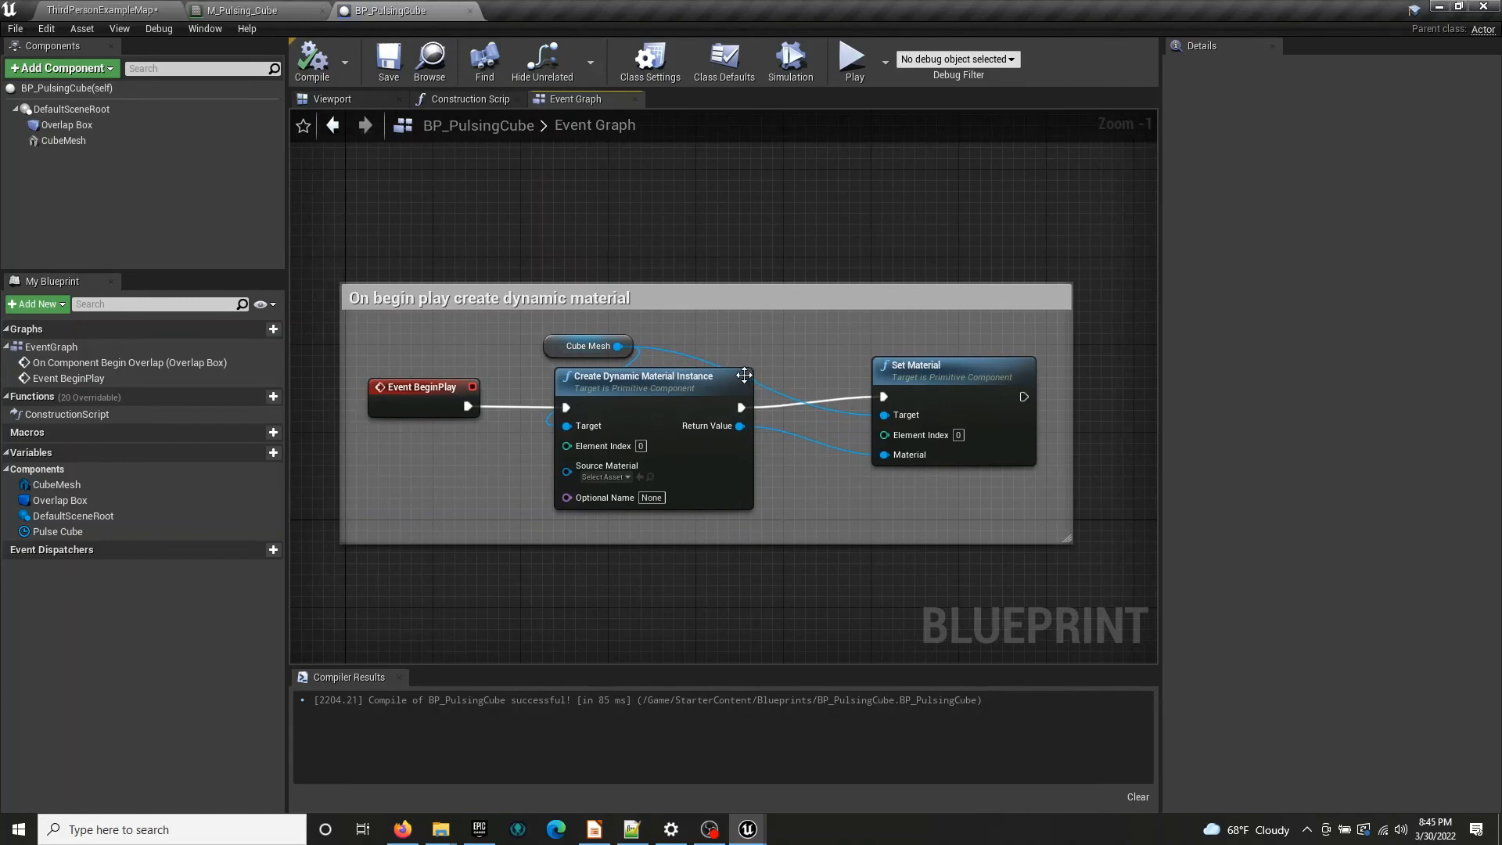
# Add two reroute nodes to the wire from Cube Mesh to Set Material's Target and line them up beside Cube Mesh
pyautogui.doubleClick(772, 394)
pyautogui.moveTo(772, 384); pyautogui.dragTo(681, 190)
pyautogui.doubleClick(698, 350)
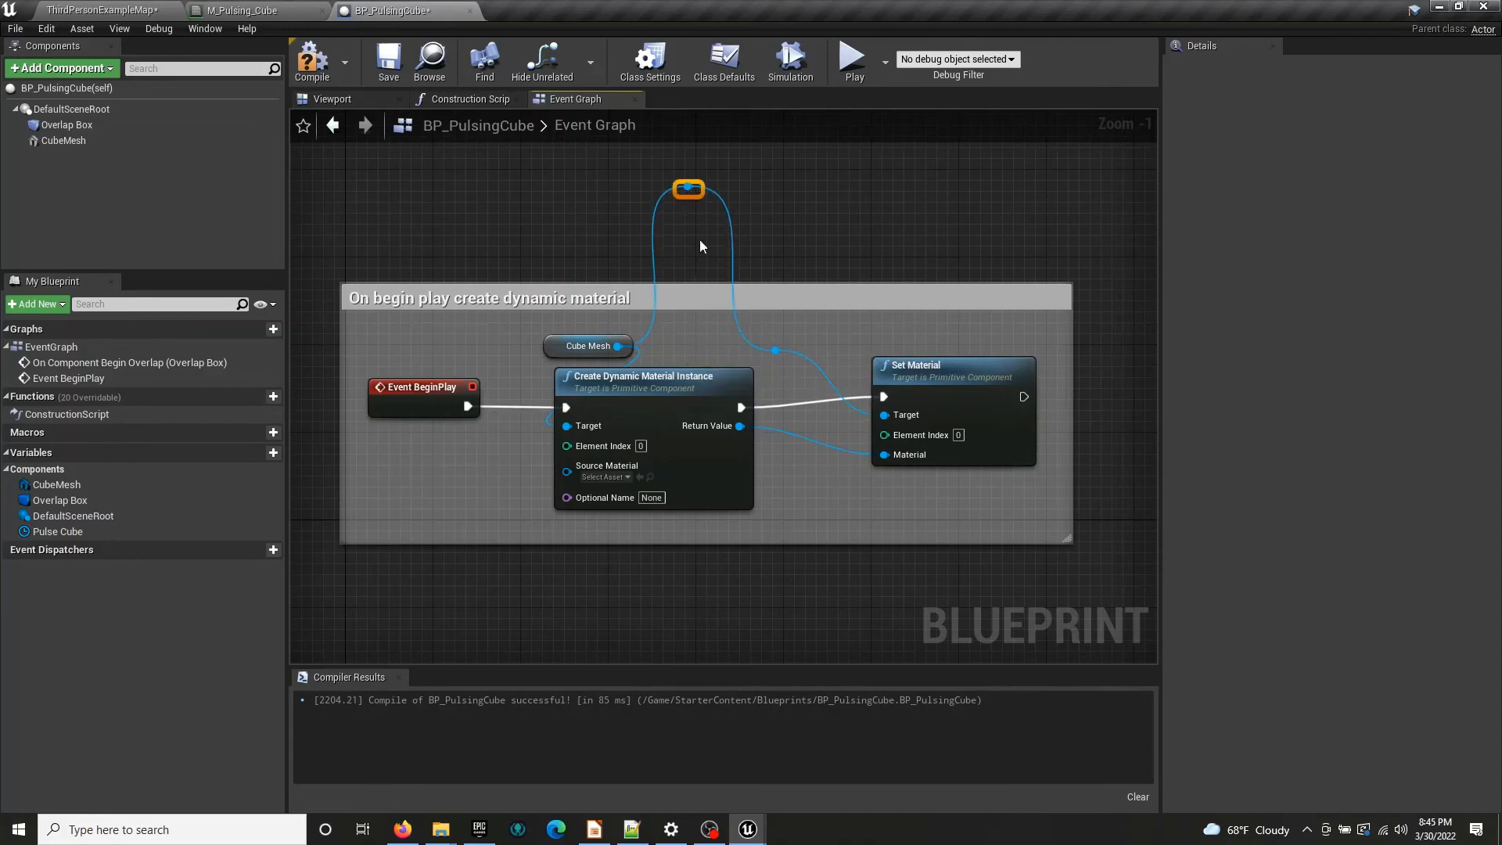
pyautogui.click(824, 366)
pyautogui.moveTo(688, 195); pyautogui.dragTo(687, 335)
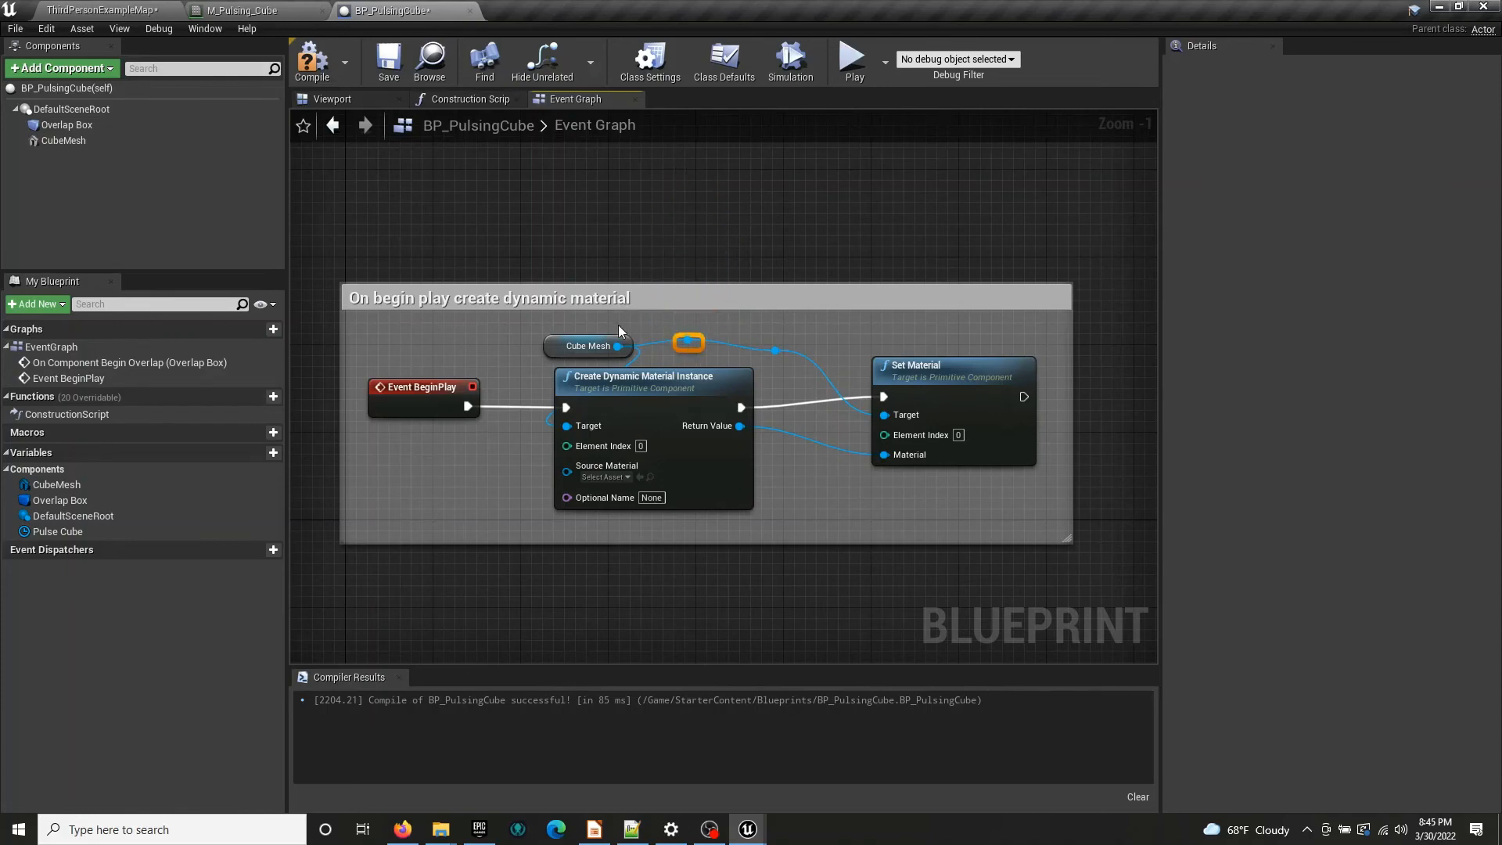
# Connect Cube Mesh directly to the farther reroute node and delete the extra reroute node nearest to Cube Mesh
pyautogui.moveTo(619, 344); pyautogui.dragTo(778, 353)
pyautogui.press('Delete')
pyautogui.click(777, 352)
pyautogui.click(563, 345)
pyautogui.moveTo(563, 345); pyautogui.dragTo(574, 346)
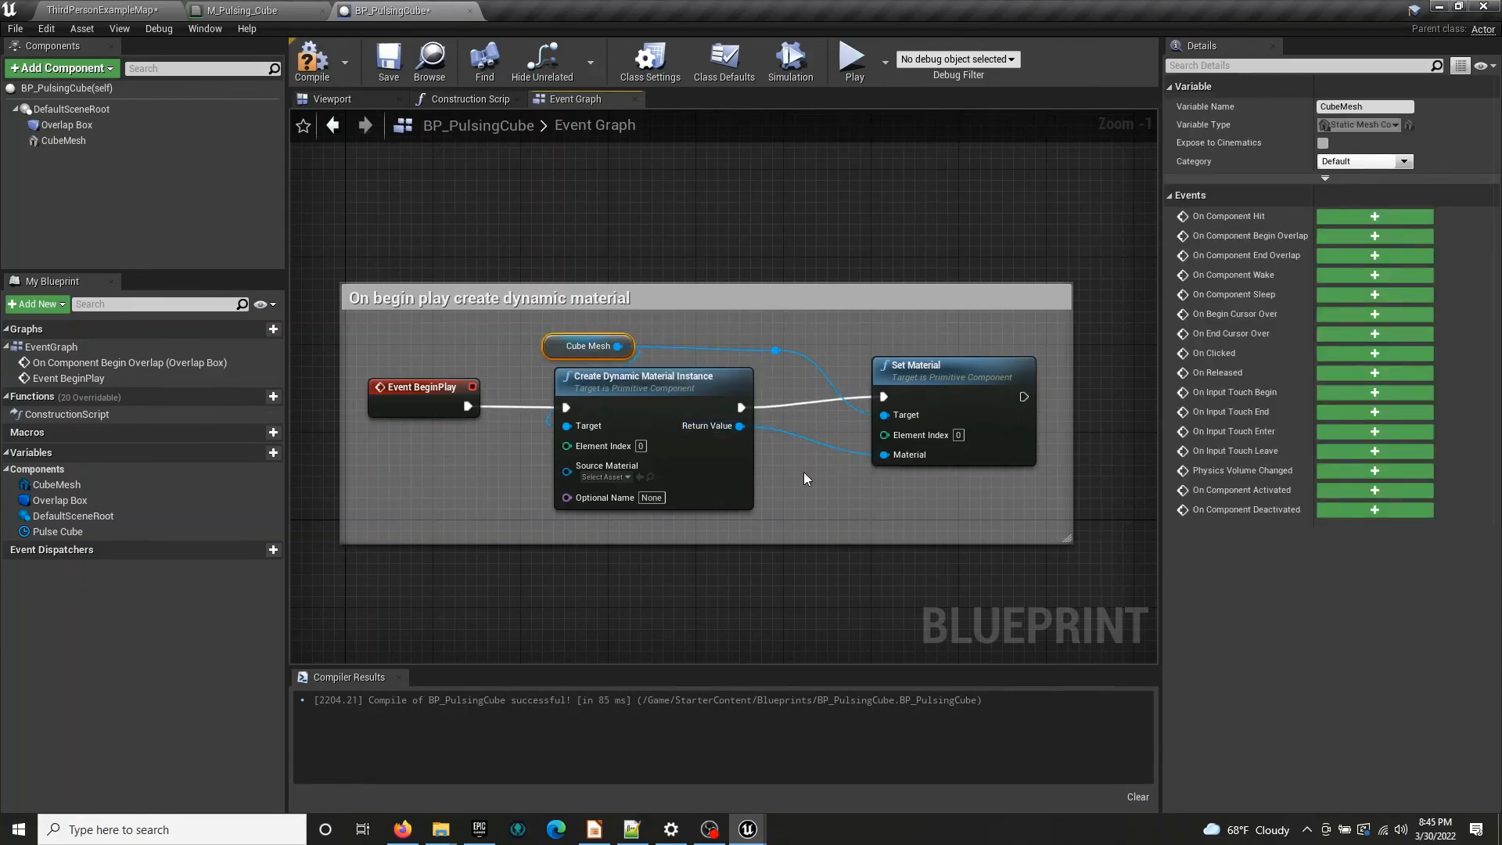
# Set Create Dynamic Material Instance's Source Material to CubeMesh's M_Pulsing_Cube asset, and compile and save the Blueprint
pyautogui.click(605, 477)
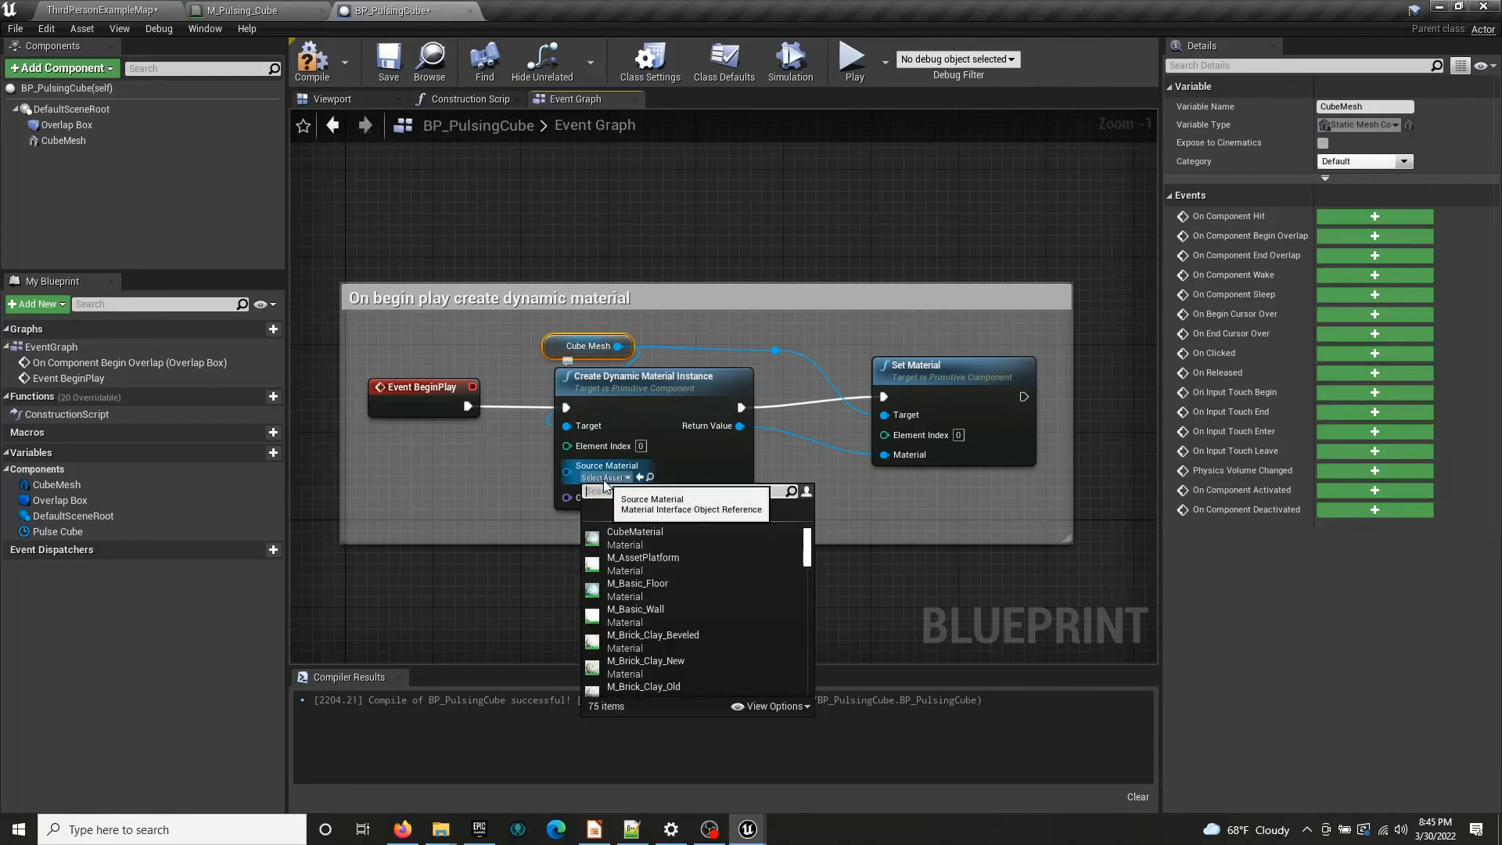
pyautogui.click(604, 479)
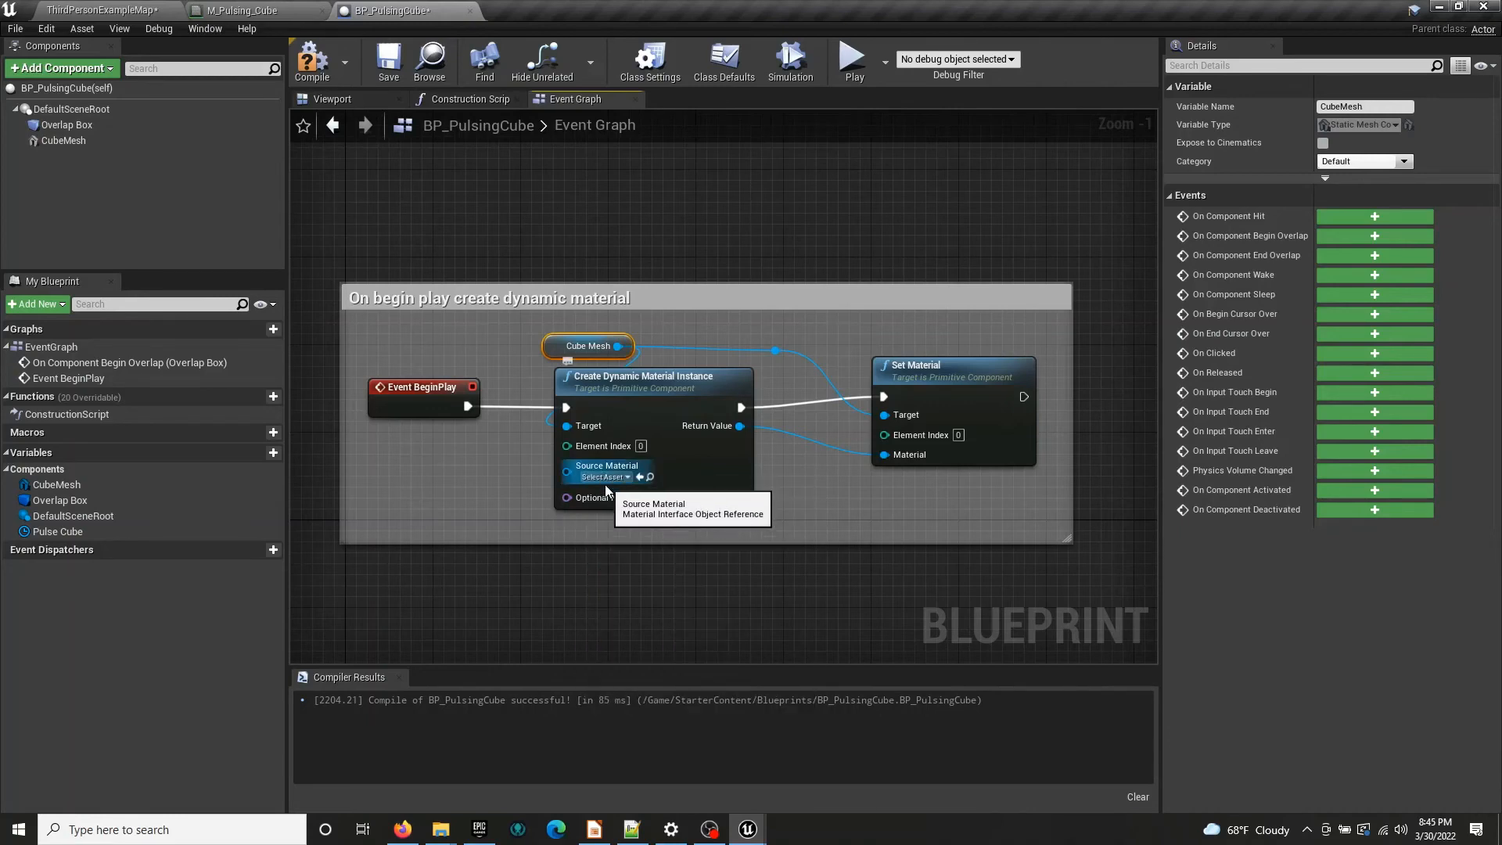
pyautogui.click(604, 478)
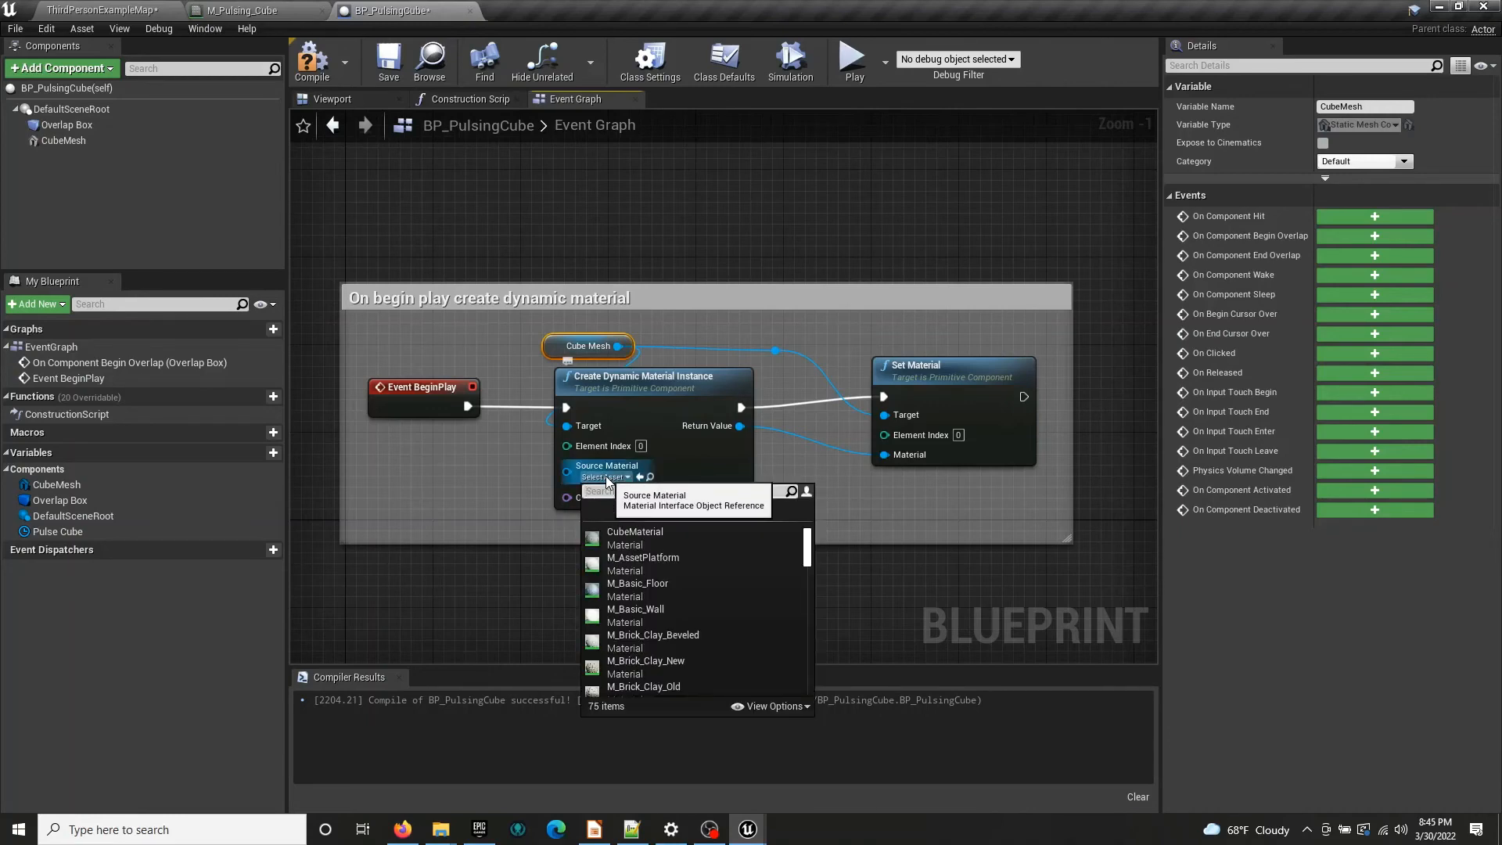
pyautogui.click(85, 123)
pyautogui.click(78, 144)
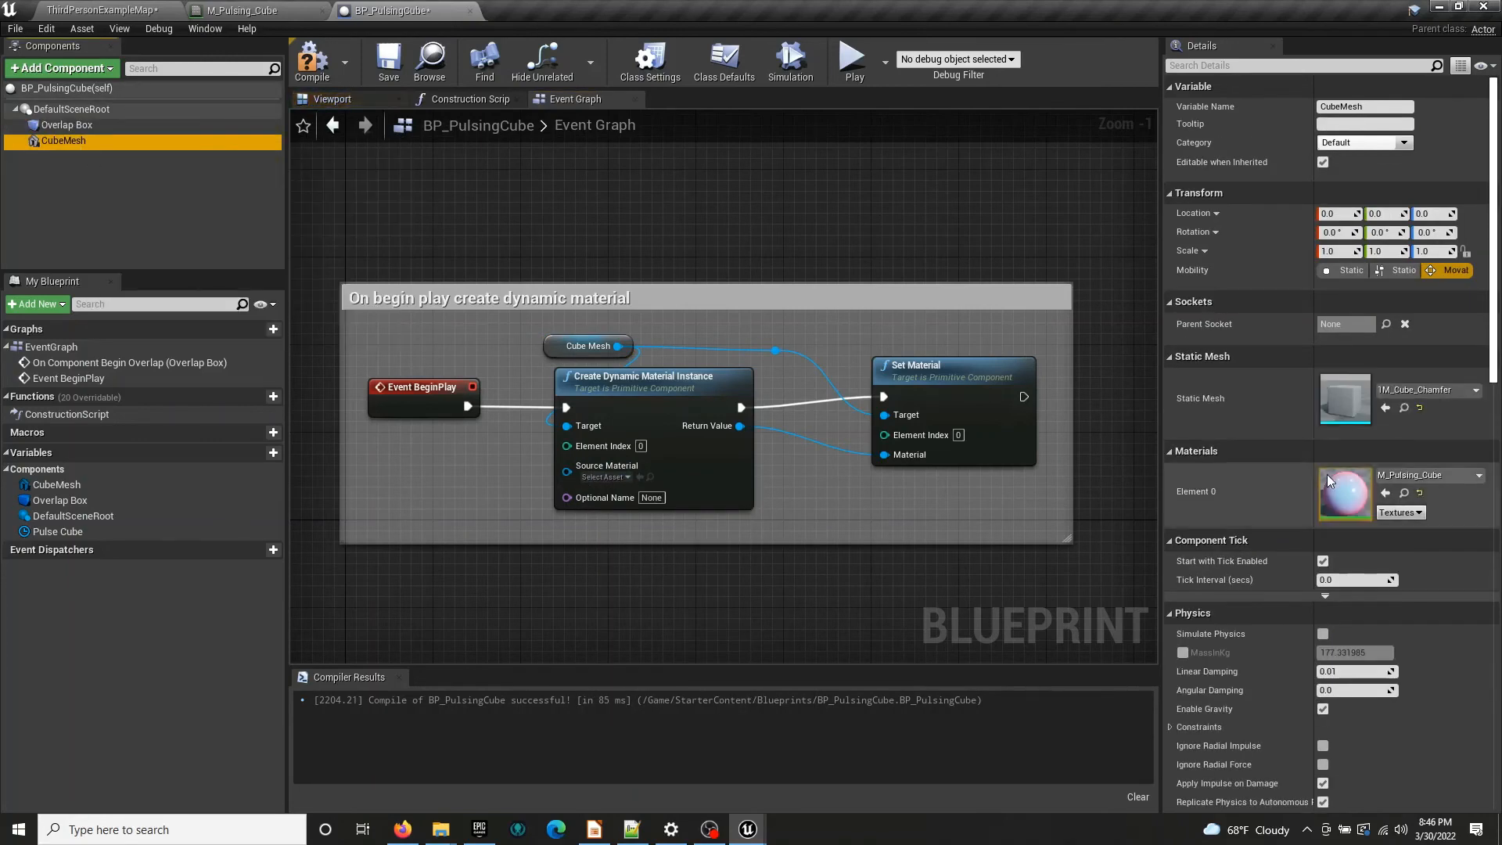
pyautogui.click(1406, 492)
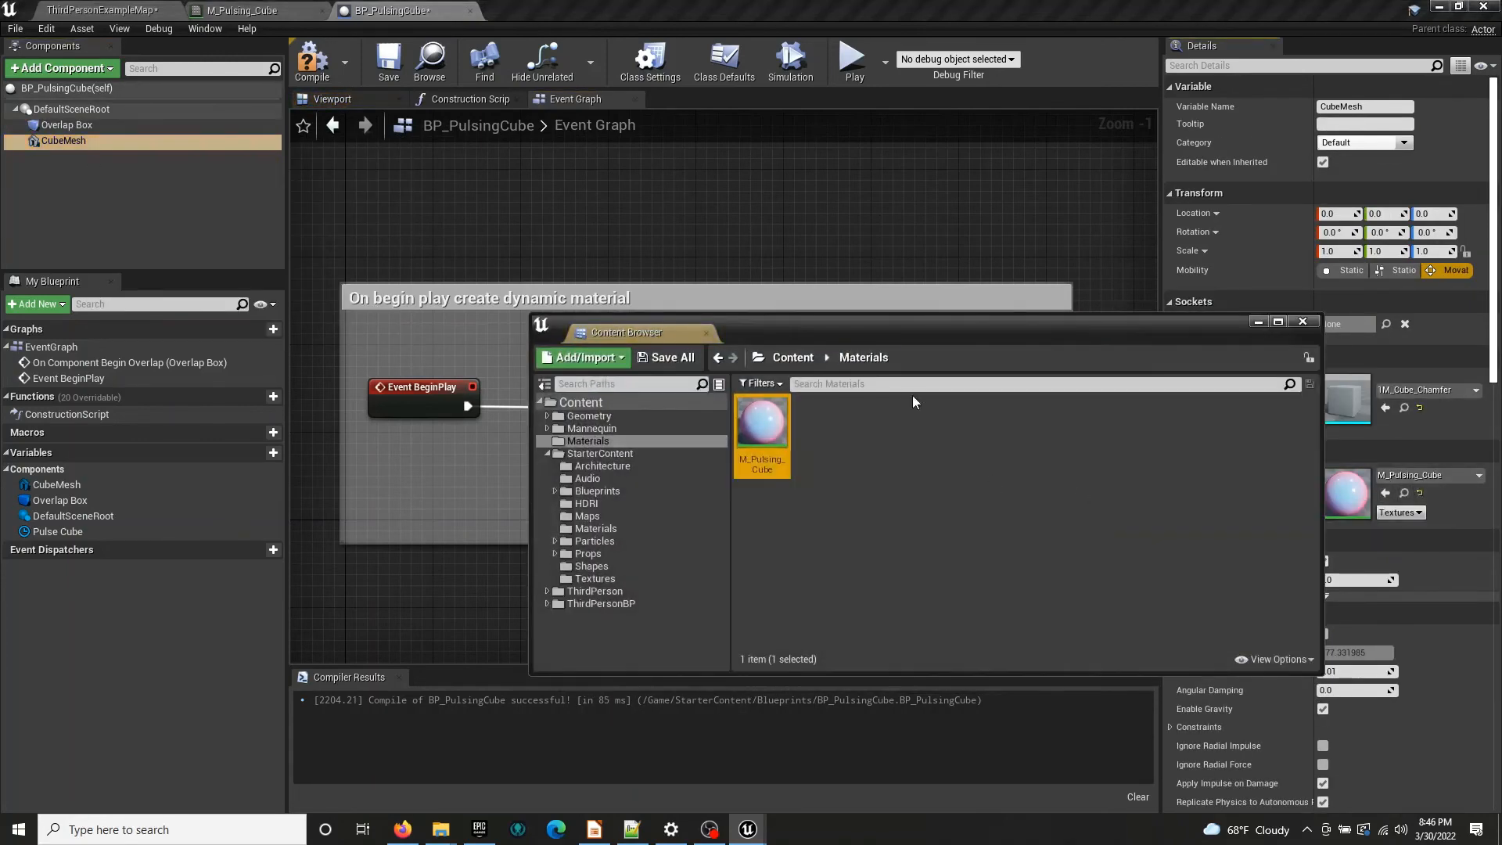
pyautogui.click(1257, 323)
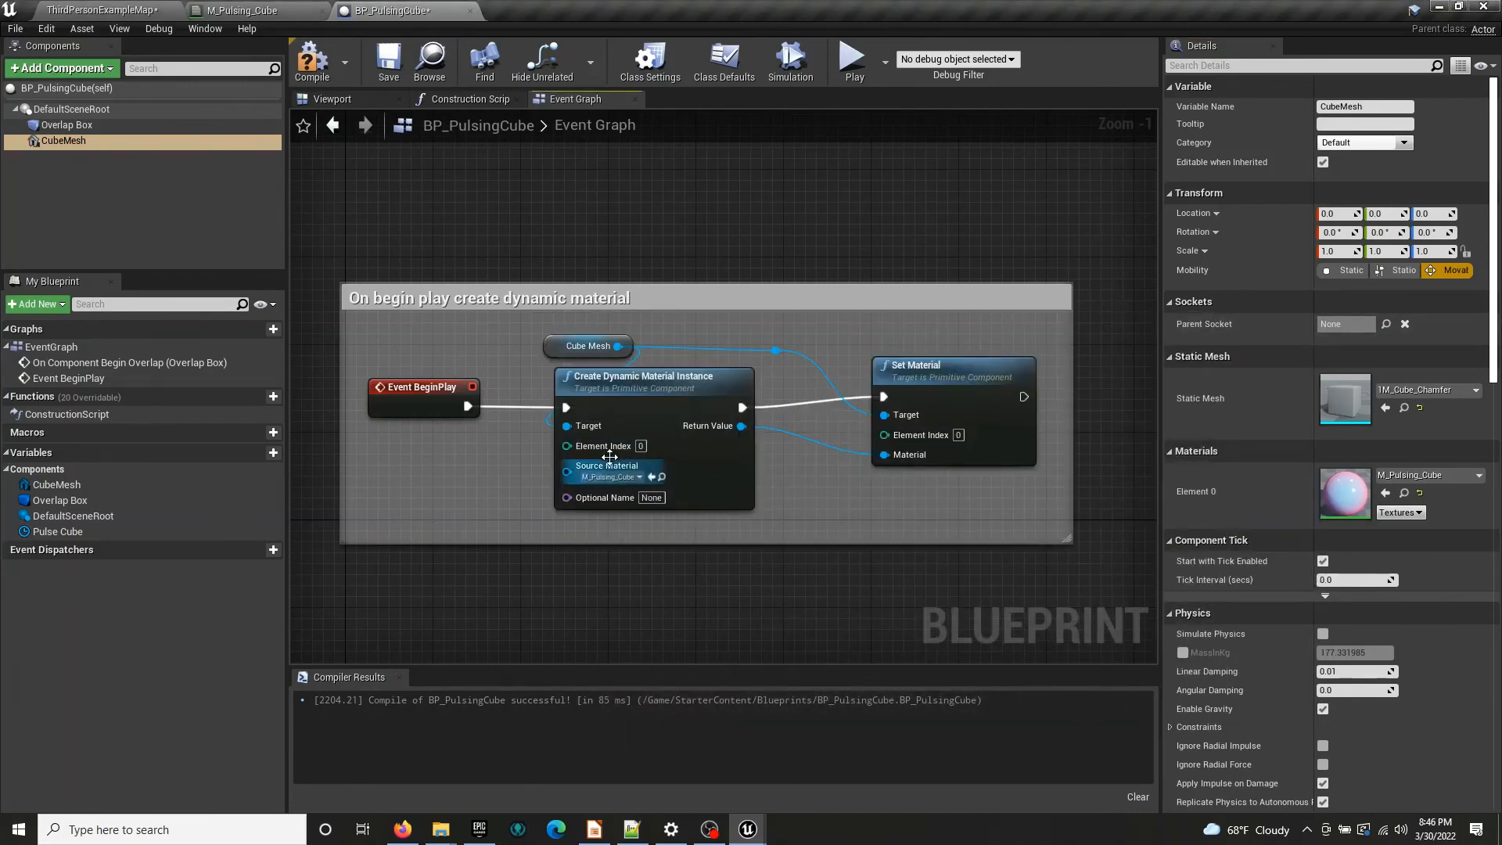
pyautogui.click(328, 71)
pyautogui.click(384, 75)
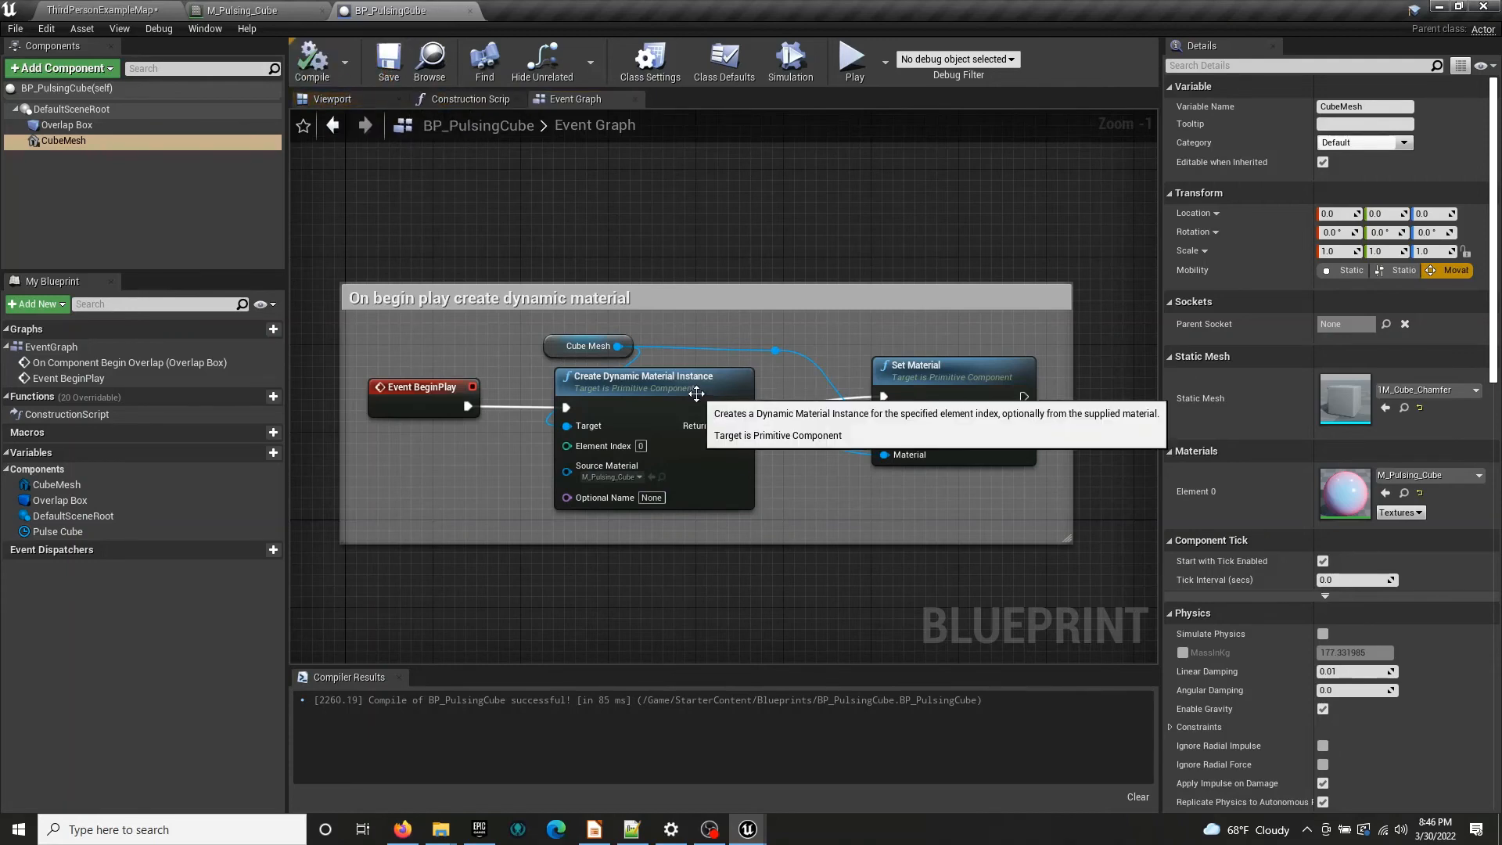
# Shift the Cube Mesh node slightly left above the Create Dynamic Material Instance node
pyautogui.click(580, 353)
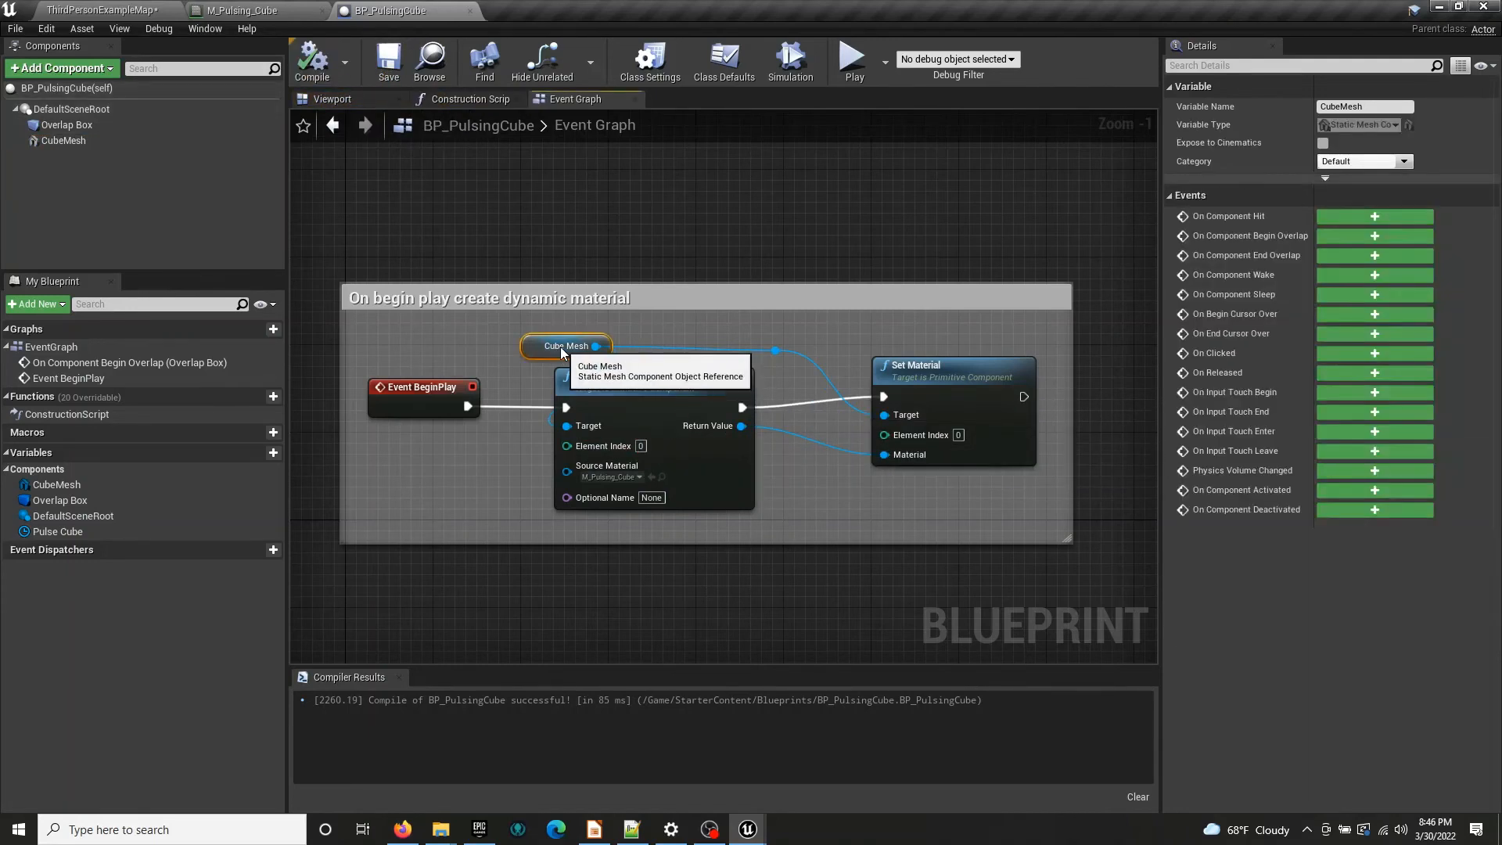
pyautogui.moveTo(581, 354); pyautogui.dragTo(570, 353)
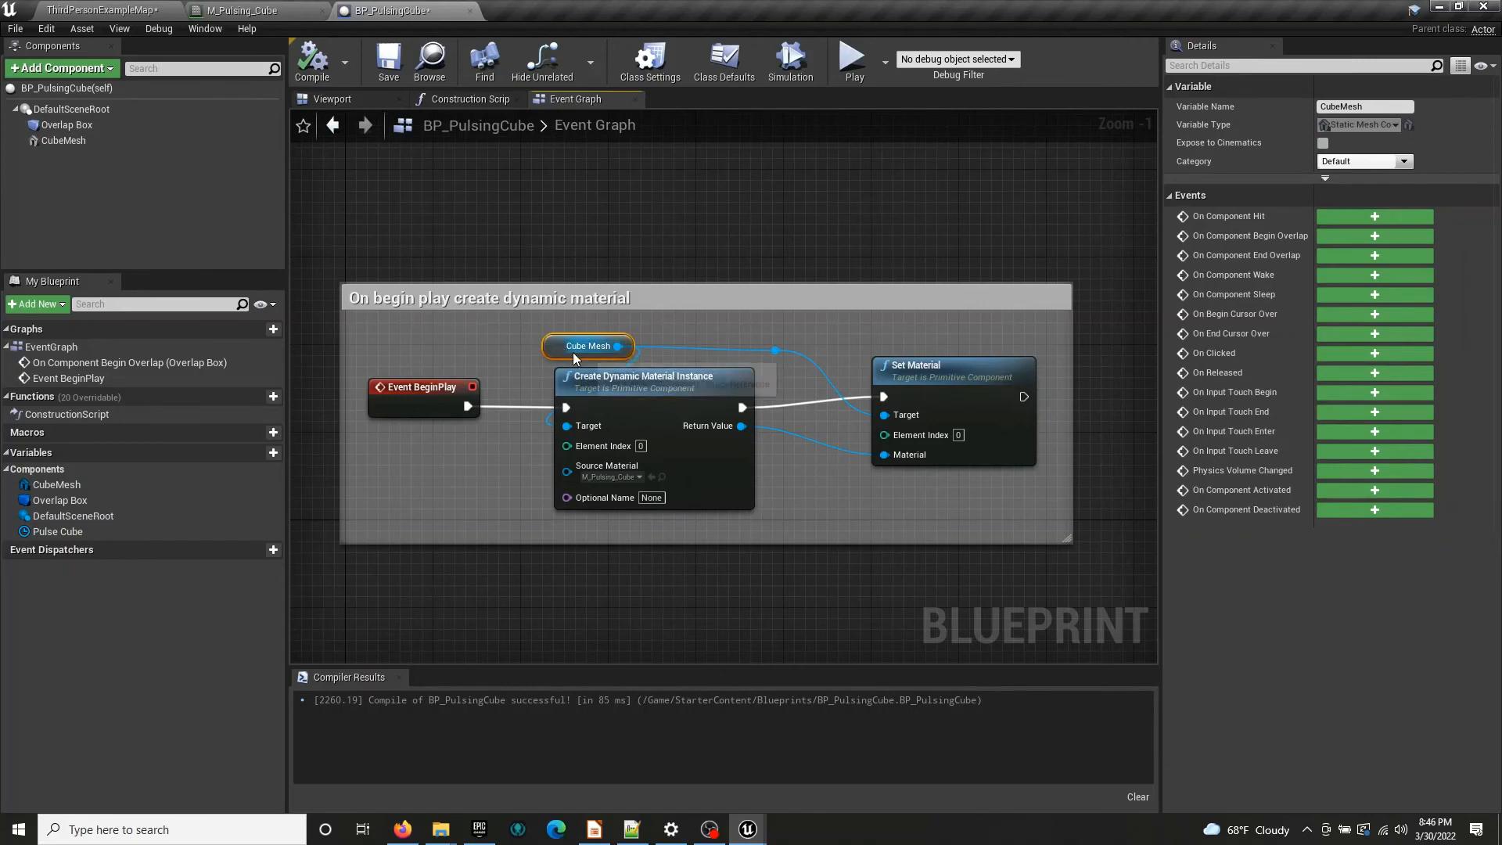
pyautogui.click(609, 477)
pyautogui.click(526, 465)
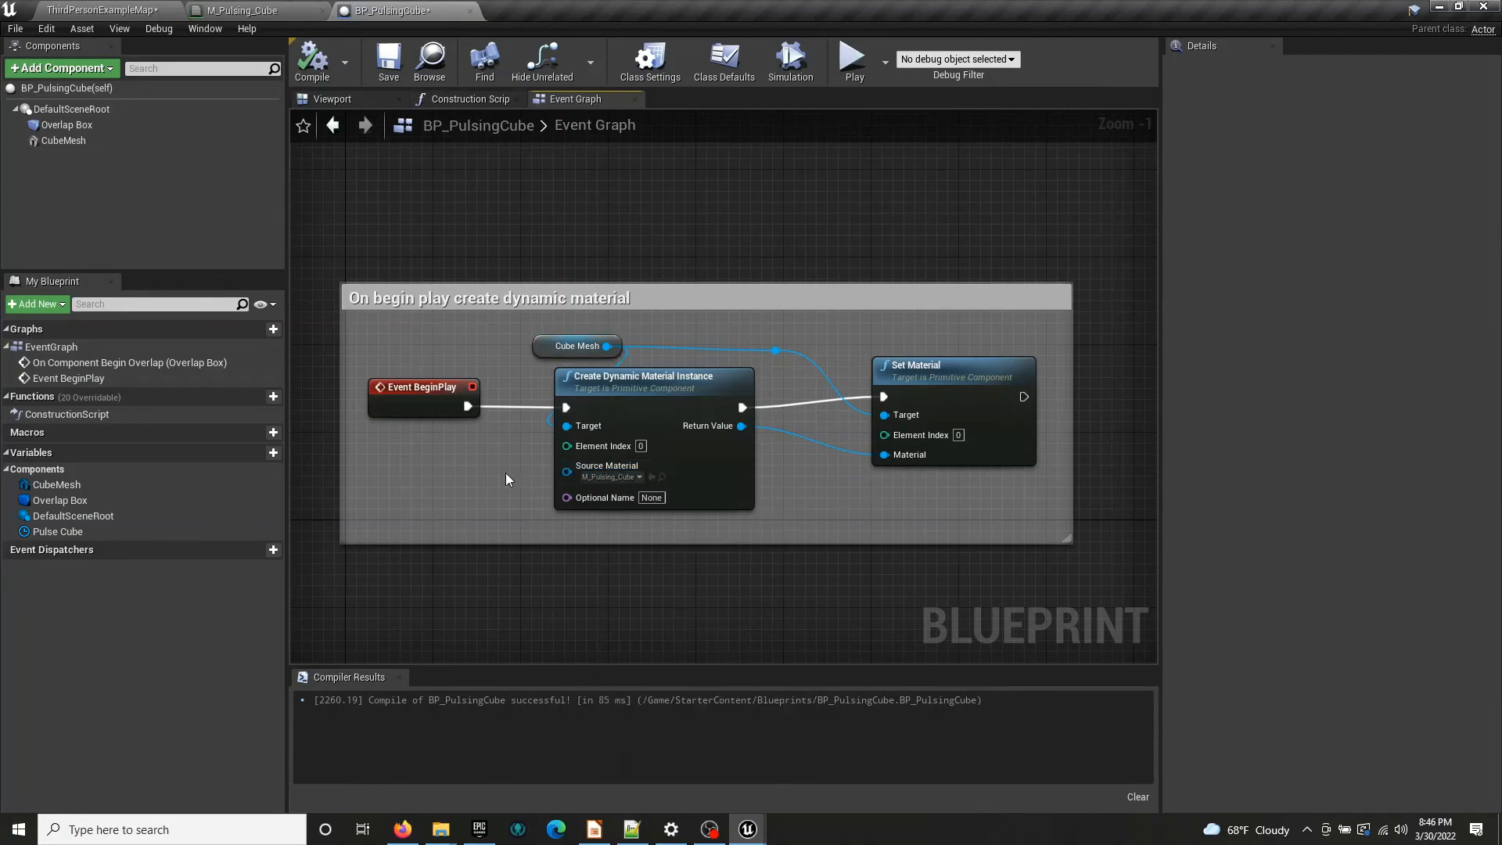
# Move the Pulse Cube timeline node closer to the On Component Begin Overlap (Overlap Box) event
pyautogui.moveTo(482, 511); pyautogui.dragTo(585, 244, button='right')
pyautogui.scroll(-1, 595, 314)
pyautogui.moveTo(806, 319); pyautogui.dragTo(554, 427, button='right')
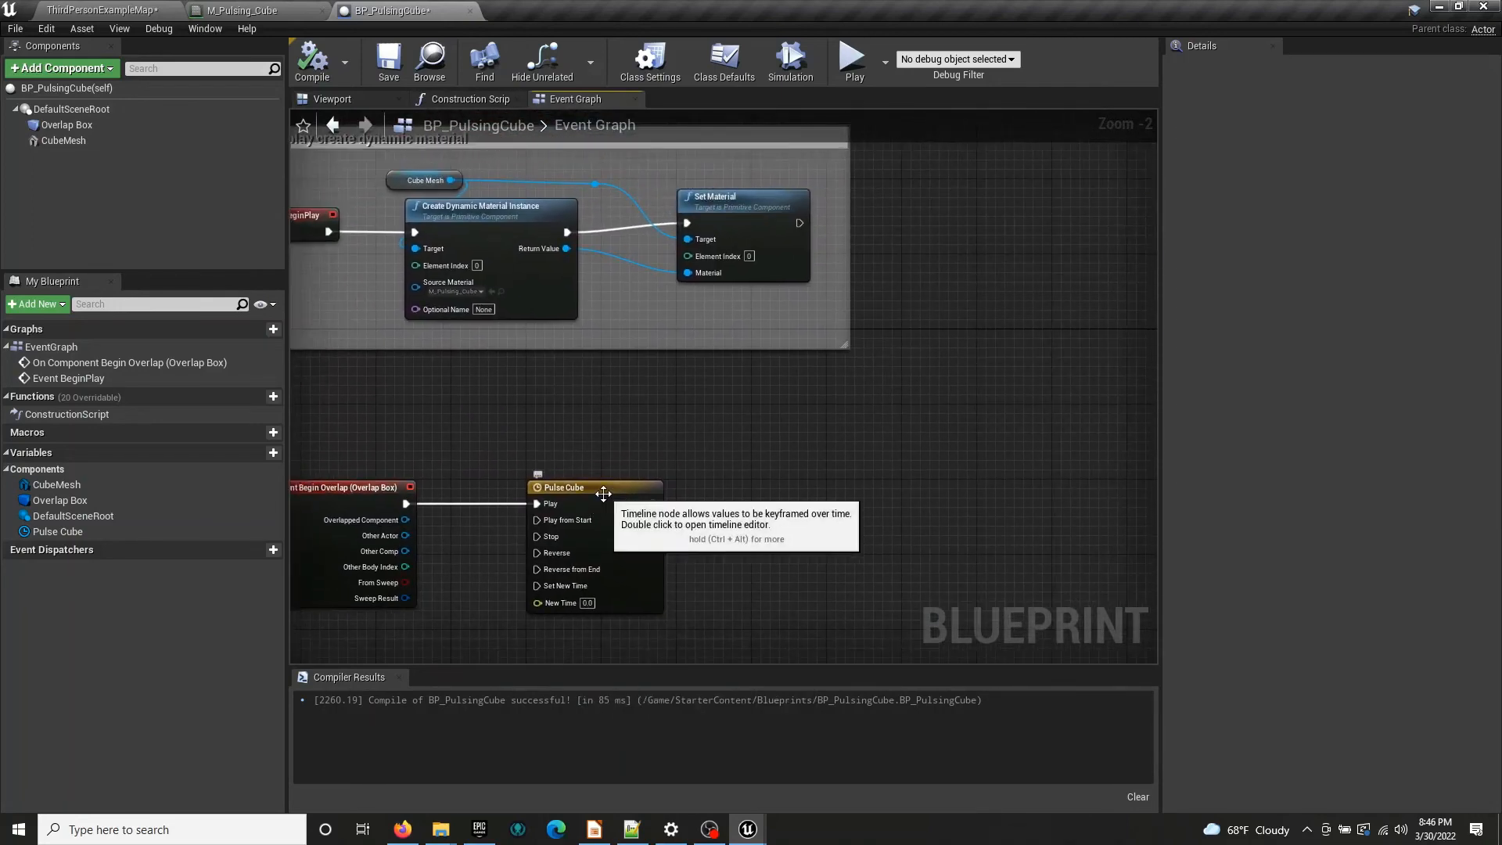
pyautogui.click(603, 492)
pyautogui.moveTo(603, 493); pyautogui.dragTo(755, 423, button='right')
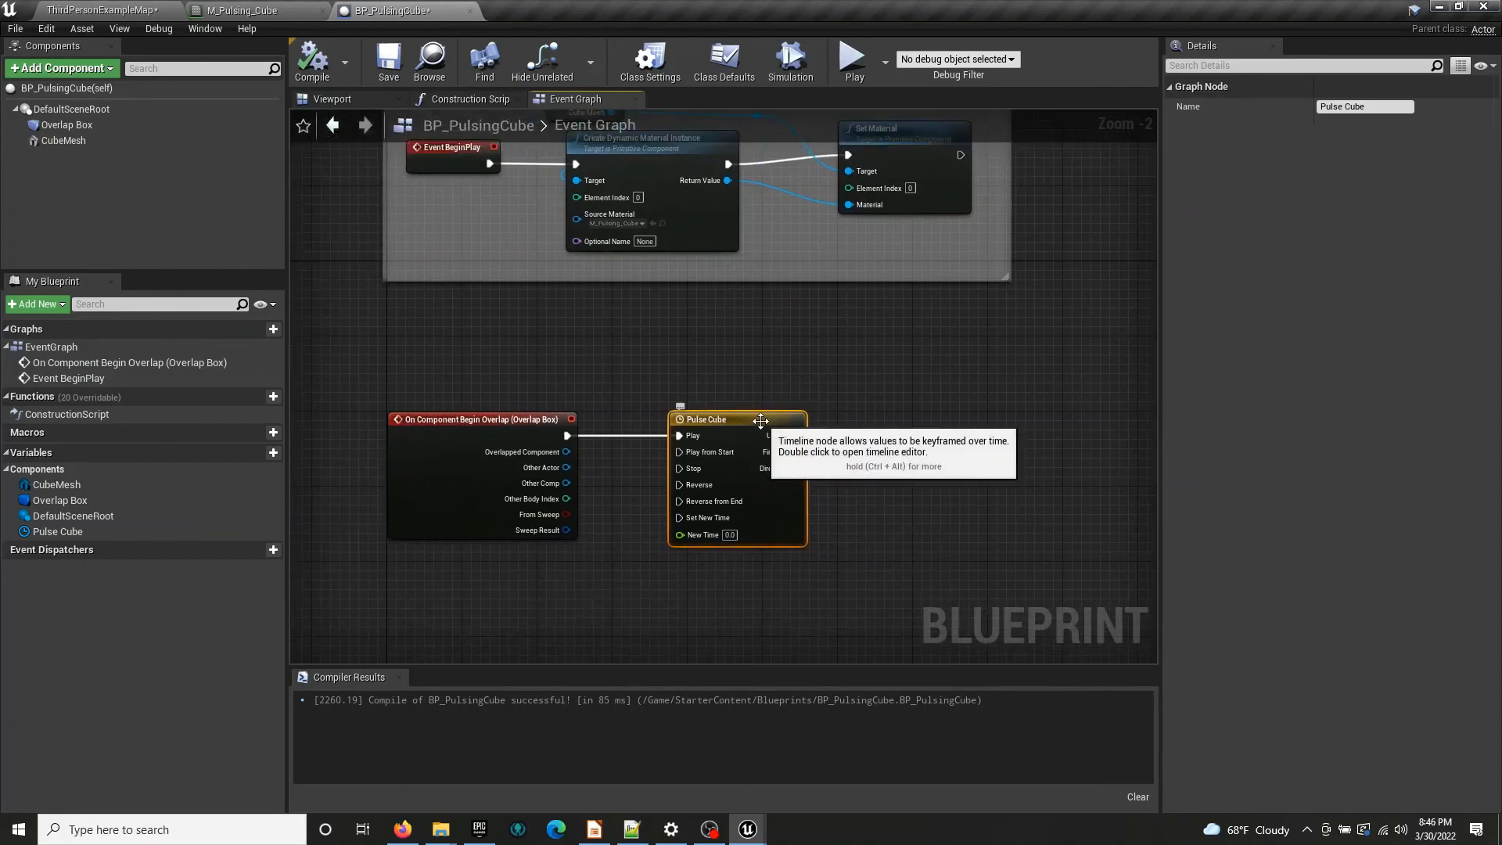
pyautogui.moveTo(760, 421); pyautogui.dragTo(781, 422)
pyautogui.moveTo(793, 427); pyautogui.dragTo(686, 440, button='right')
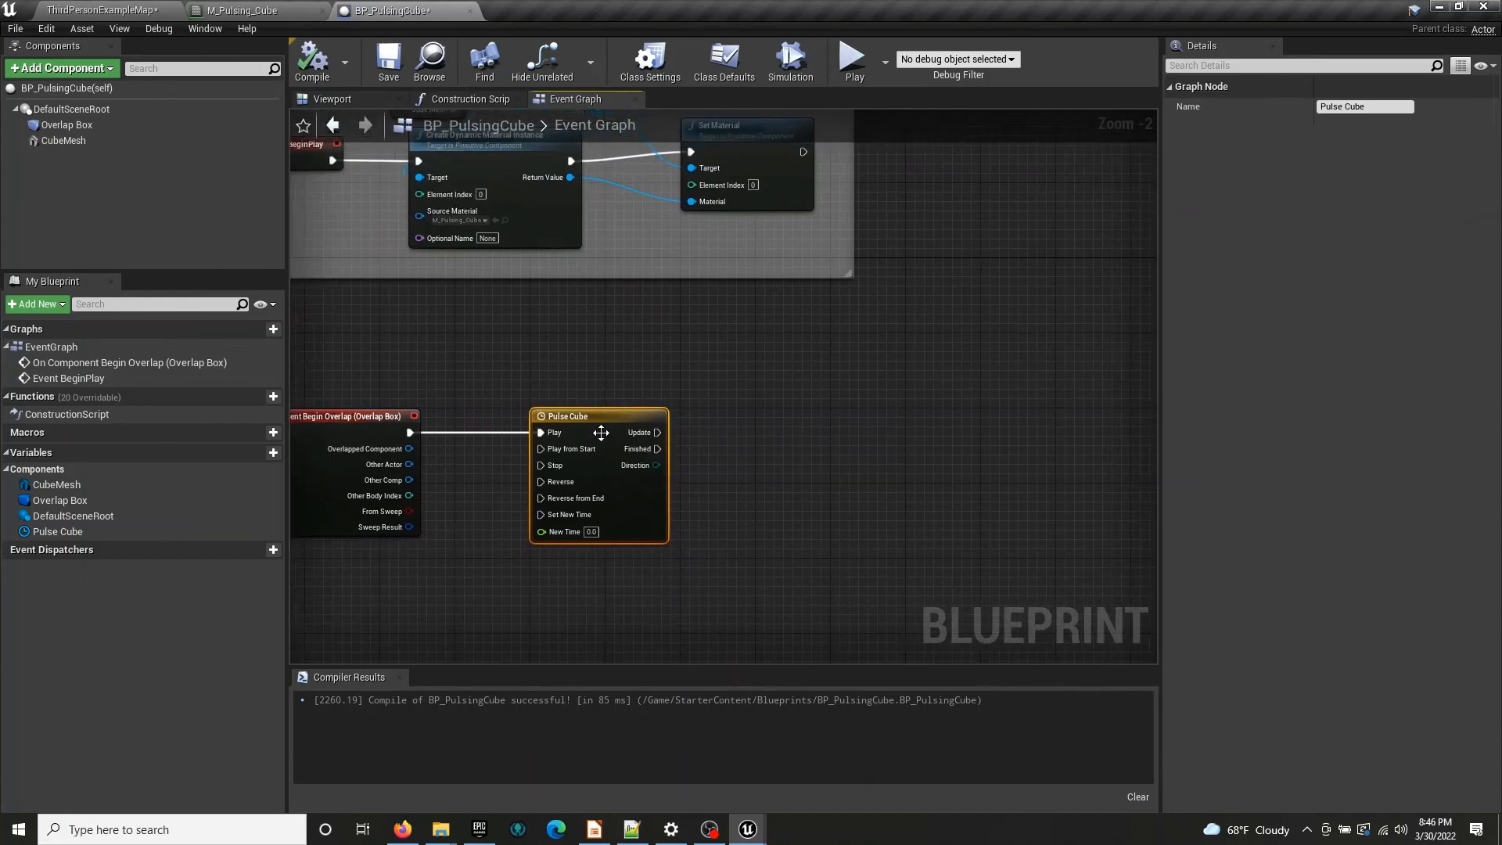
pyautogui.moveTo(601, 432); pyautogui.dragTo(563, 430)
pyautogui.moveTo(462, 405); pyautogui.dragTo(549, 424, button='right')
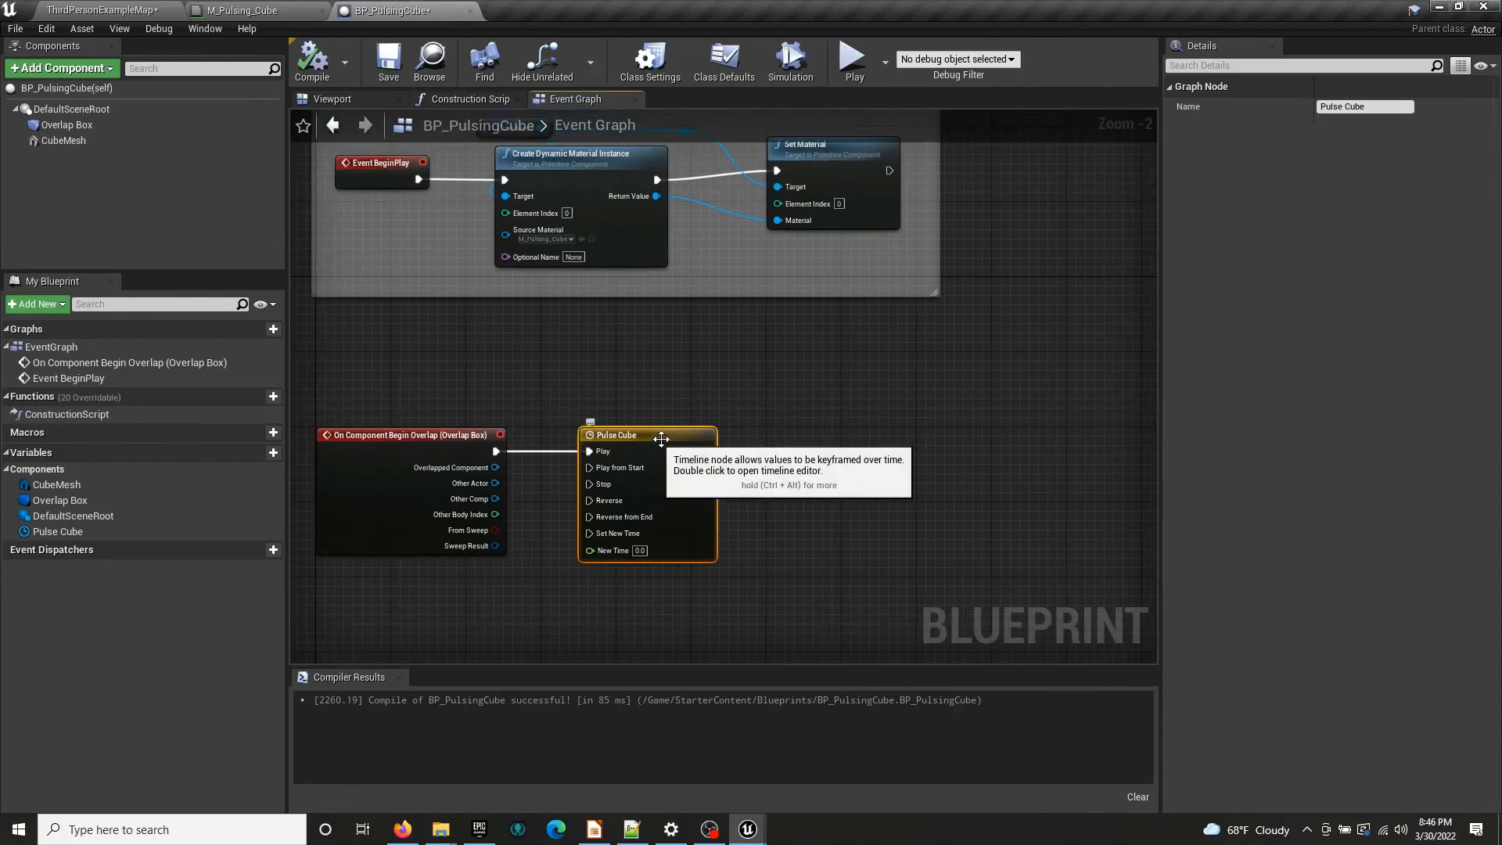
# Open the Pulse Cube timeline, add a float track, and place three keys at value 0 near times 0, 1 and 2
pyautogui.moveTo(661, 439); pyautogui.dragTo(578, 439, button='right')
pyautogui.doubleClick(585, 438)
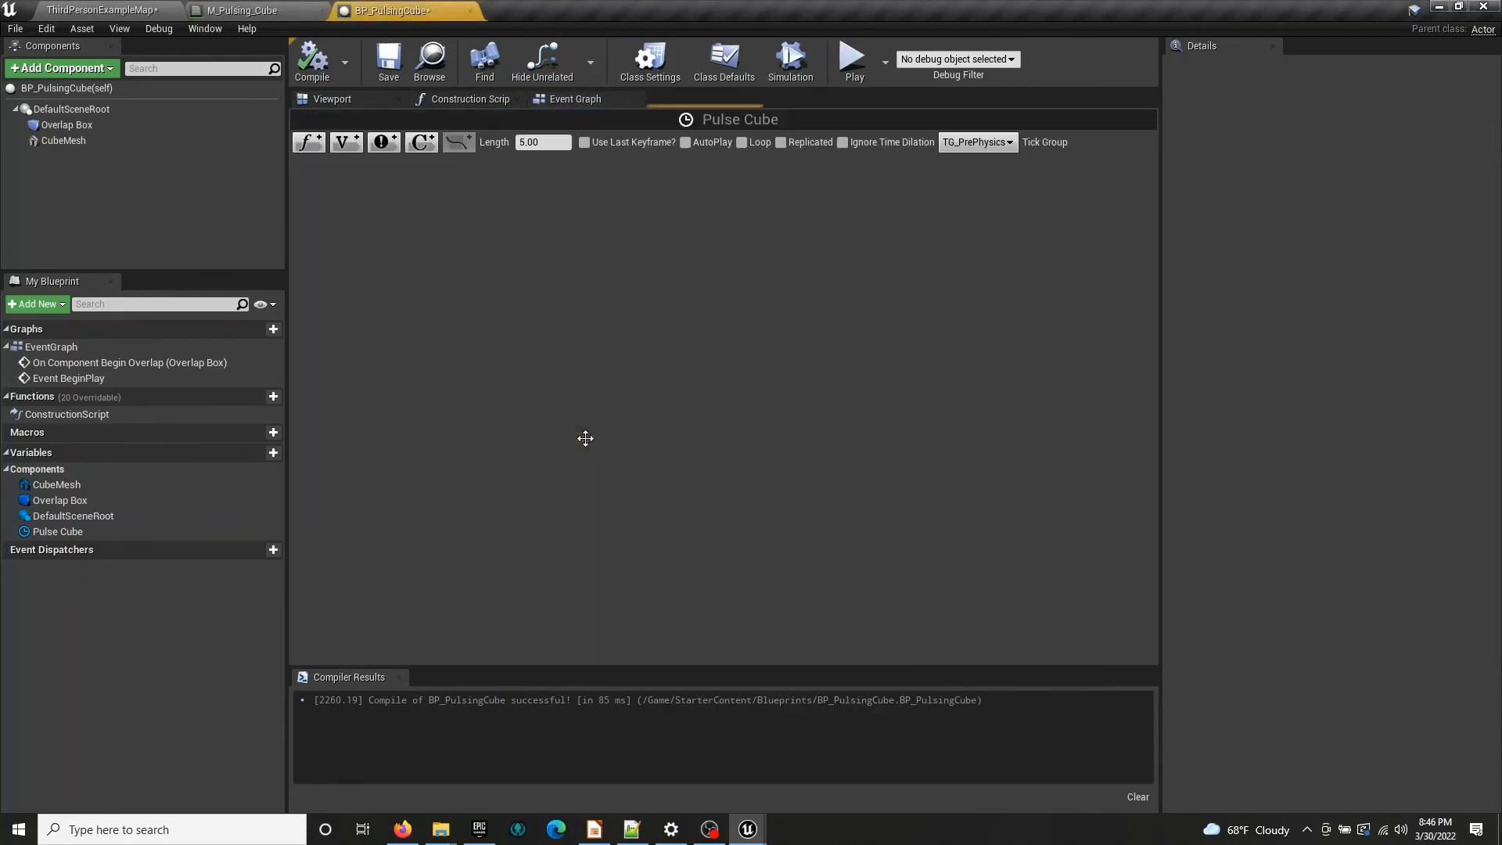
pyautogui.click(309, 141)
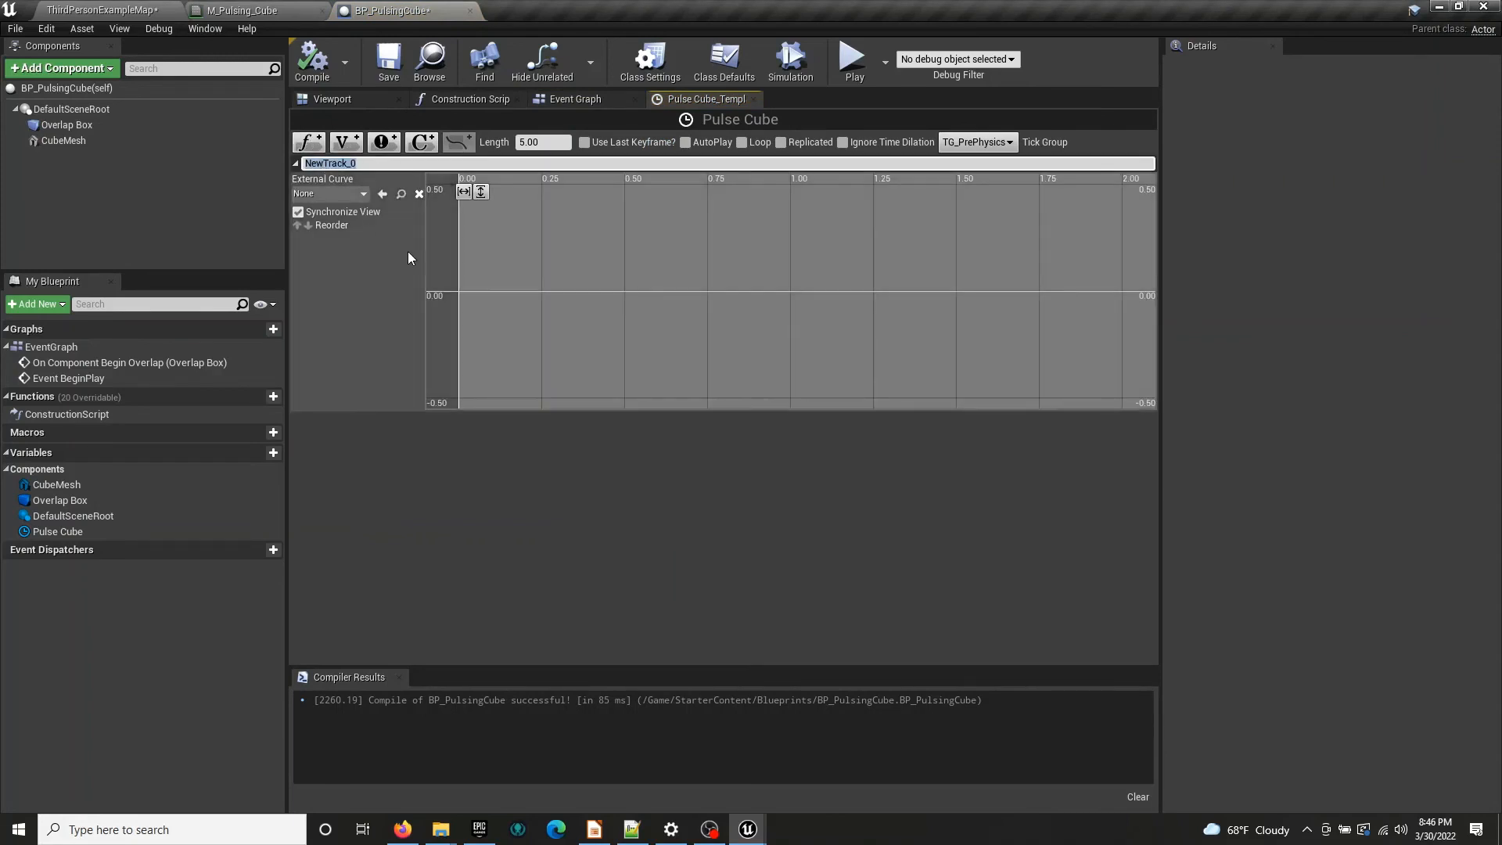
pyautogui.keyDown('shift'); pyautogui.click(462, 289); pyautogui.keyUp('shift')
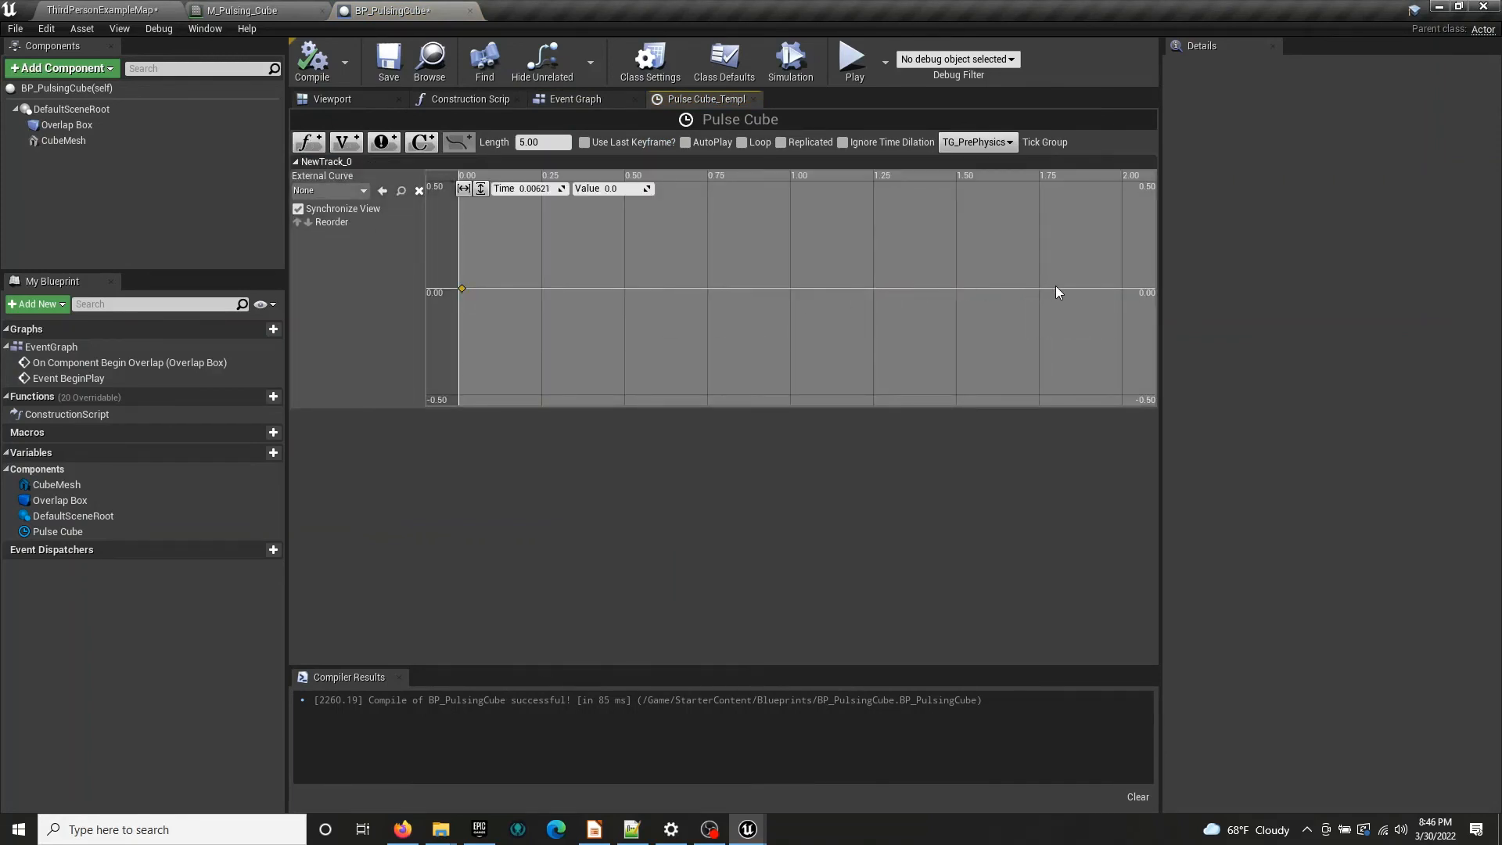
pyautogui.keyDown('shift'); pyautogui.click(1120, 287); pyautogui.keyUp('shift')
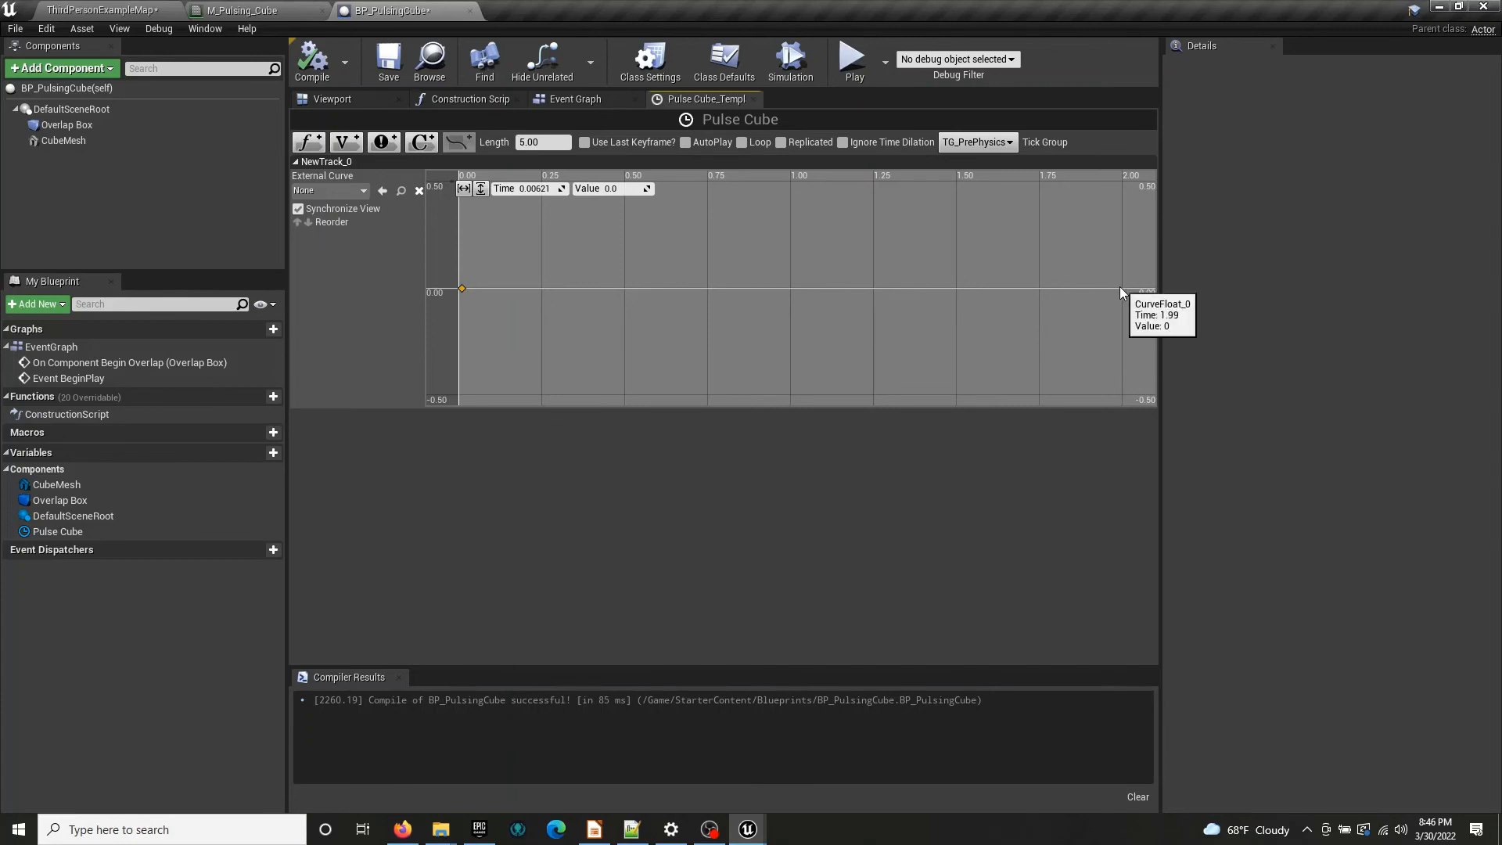
pyautogui.keyDown('shift'); pyautogui.click(791, 288); pyautogui.keyUp('shift')
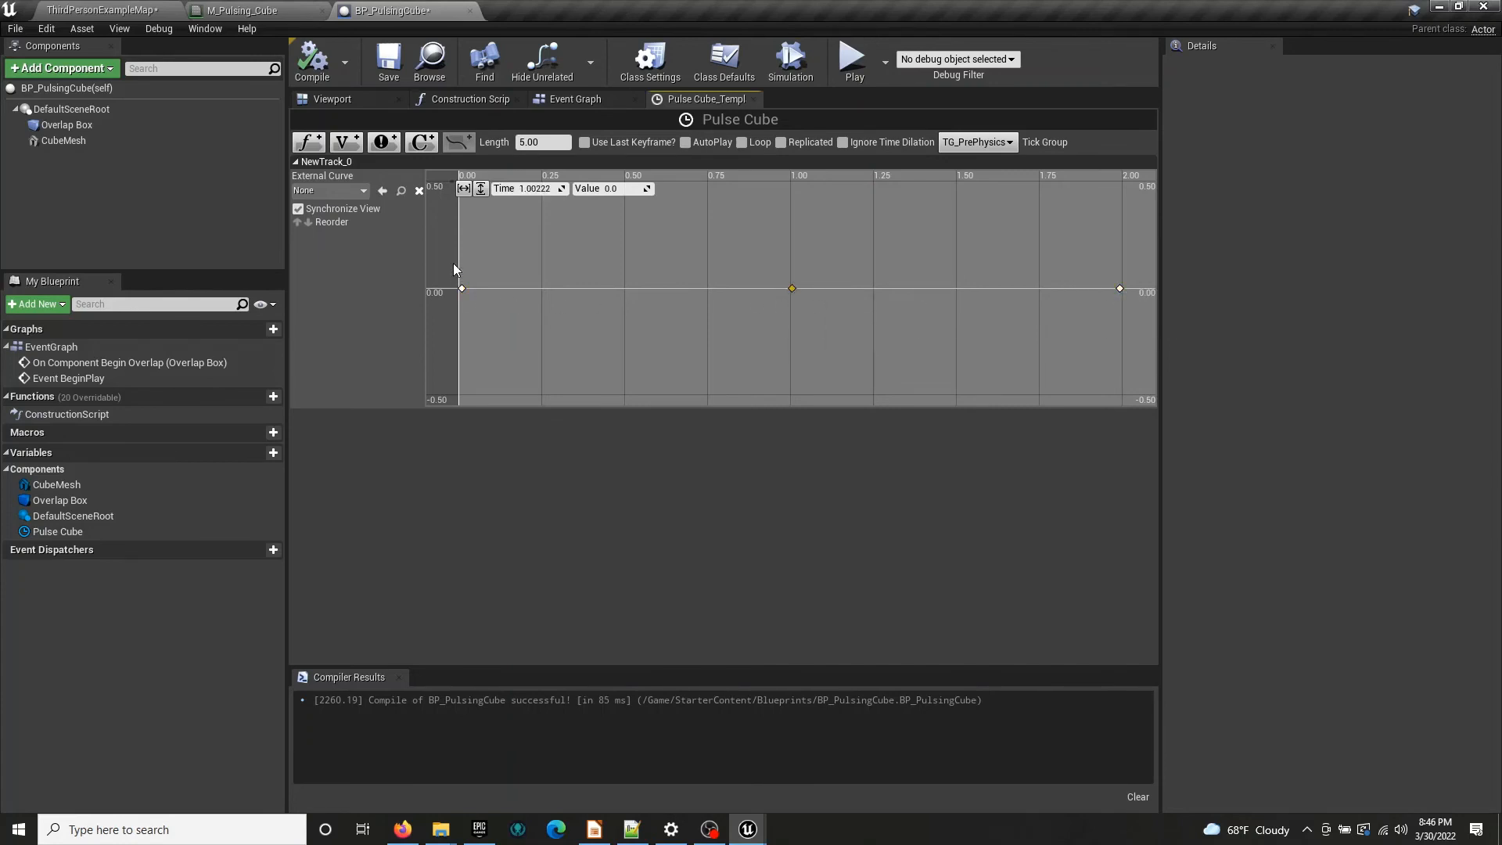
pyautogui.moveTo(453, 262); pyautogui.dragTo(1130, 312)
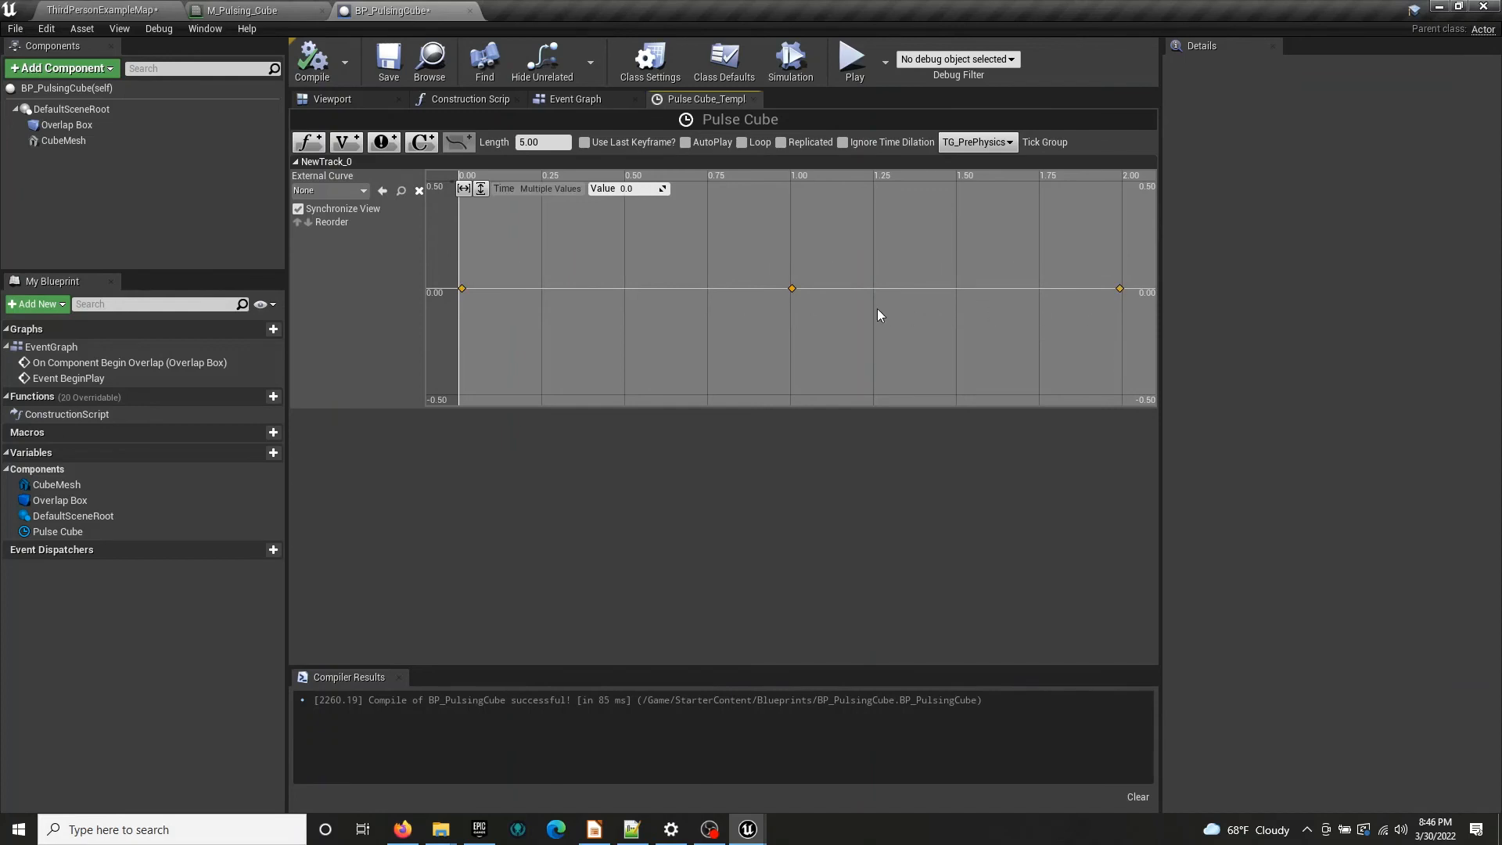
pyautogui.click(602, 280)
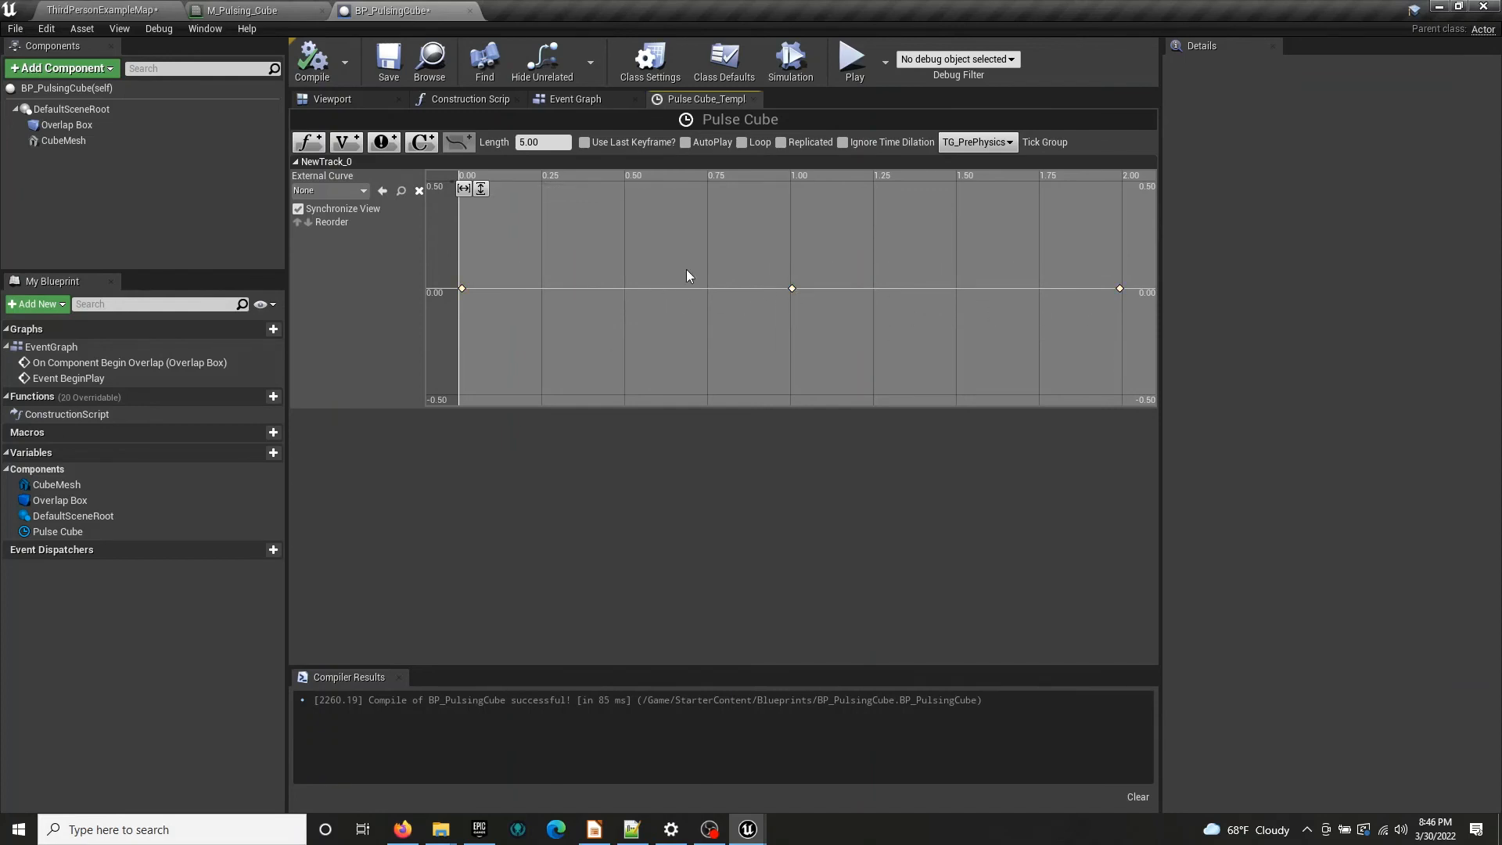
# Set the middle key of the float track to time 1.0 and value 1.0
pyautogui.click(789, 288)
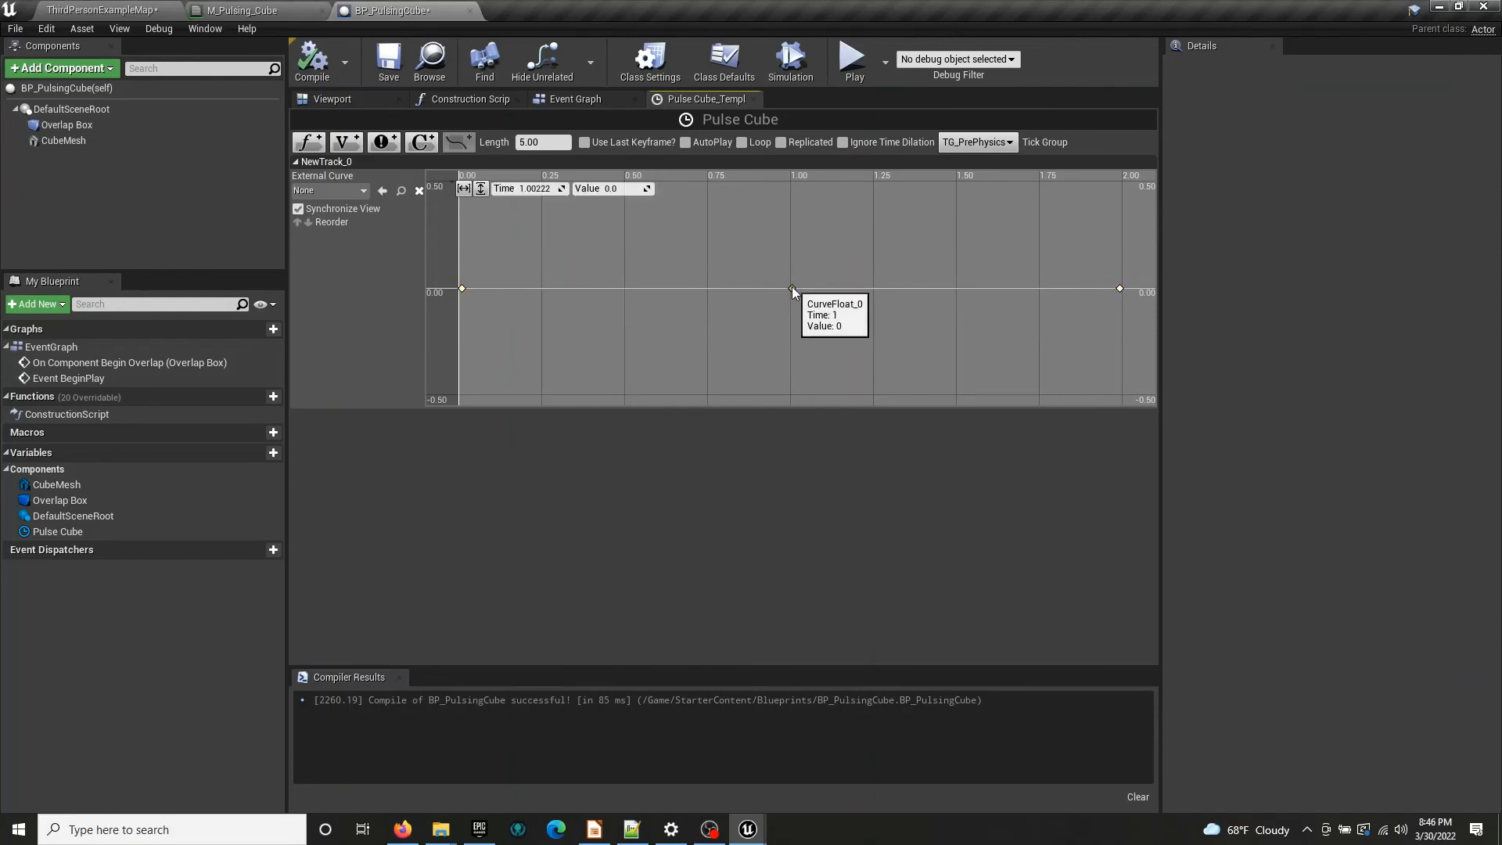
pyautogui.click(538, 189)
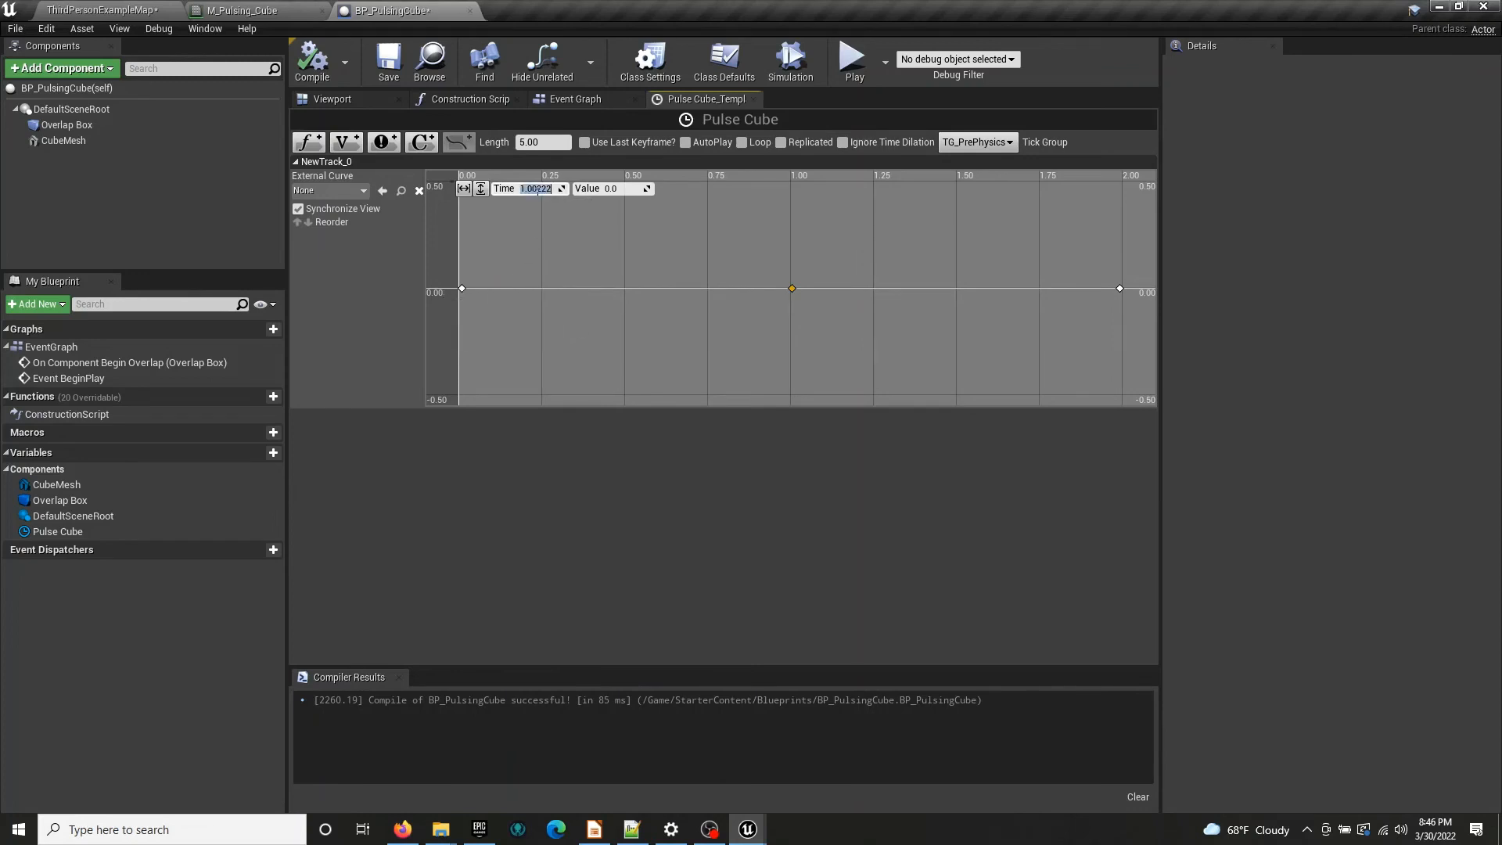
pyautogui.write('1.0')
pyautogui.click(612, 189)
pyautogui.write('1.0')
pyautogui.press('Return')
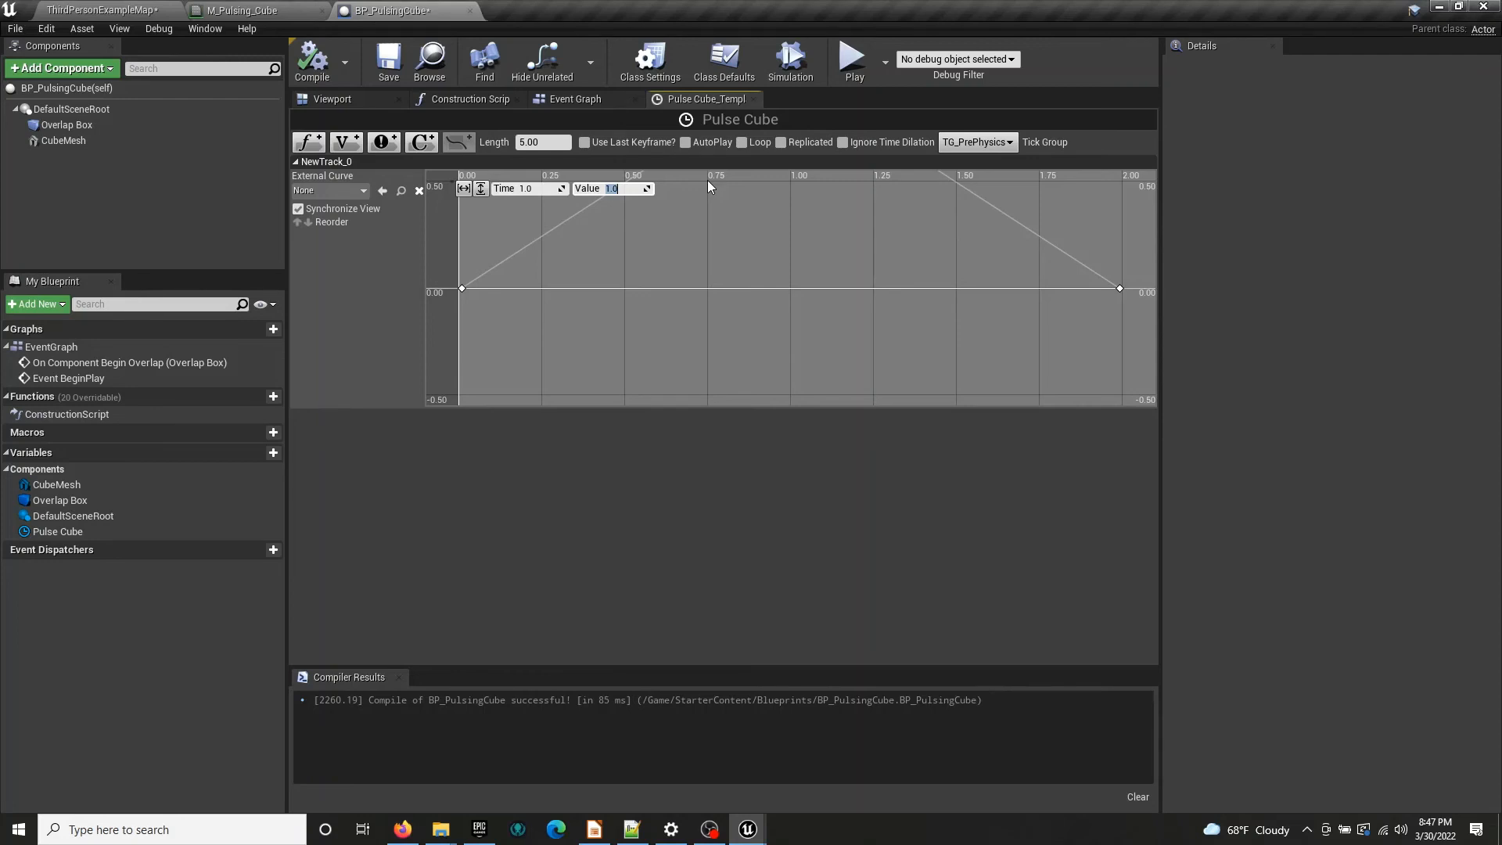
# Try default values of 20 and then 100 for the WPO parameter in the M_Pulsing_Cube material
pyautogui.click(266, 10)
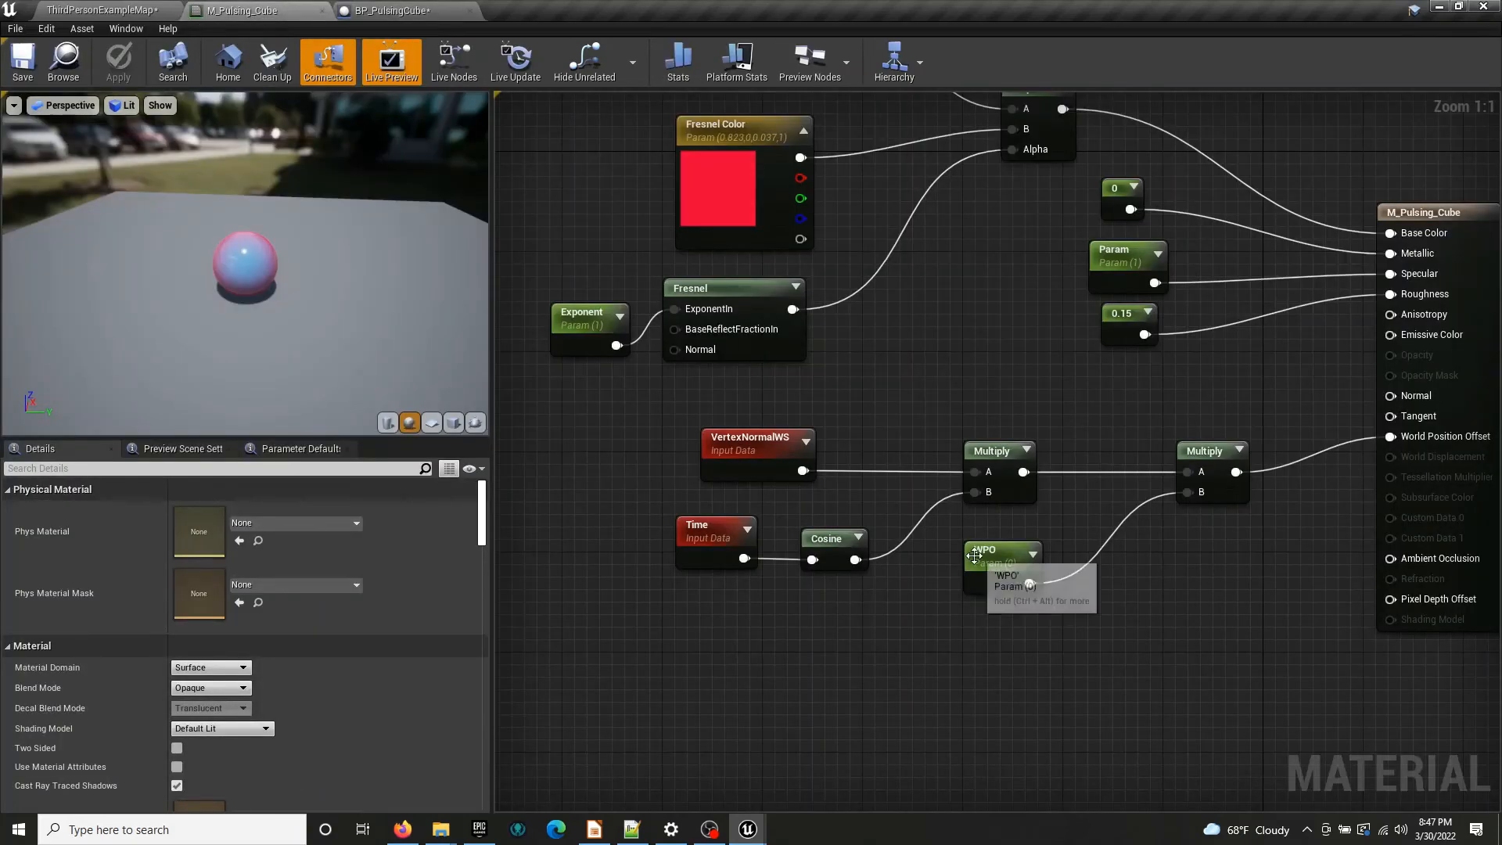
pyautogui.click(1002, 565)
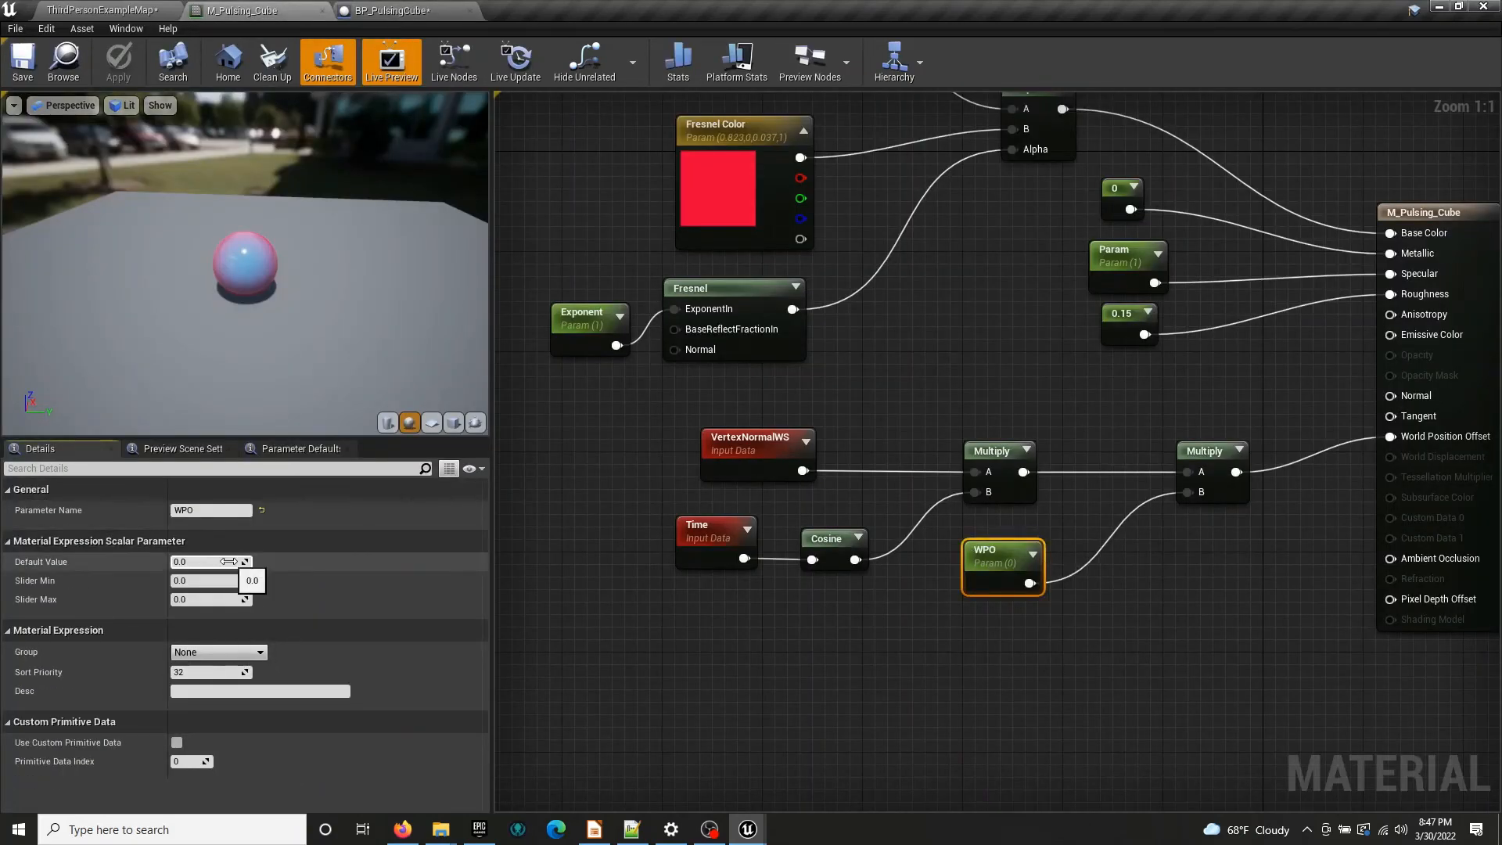
pyautogui.moveTo(235, 561); pyautogui.dragTo(282, 561)
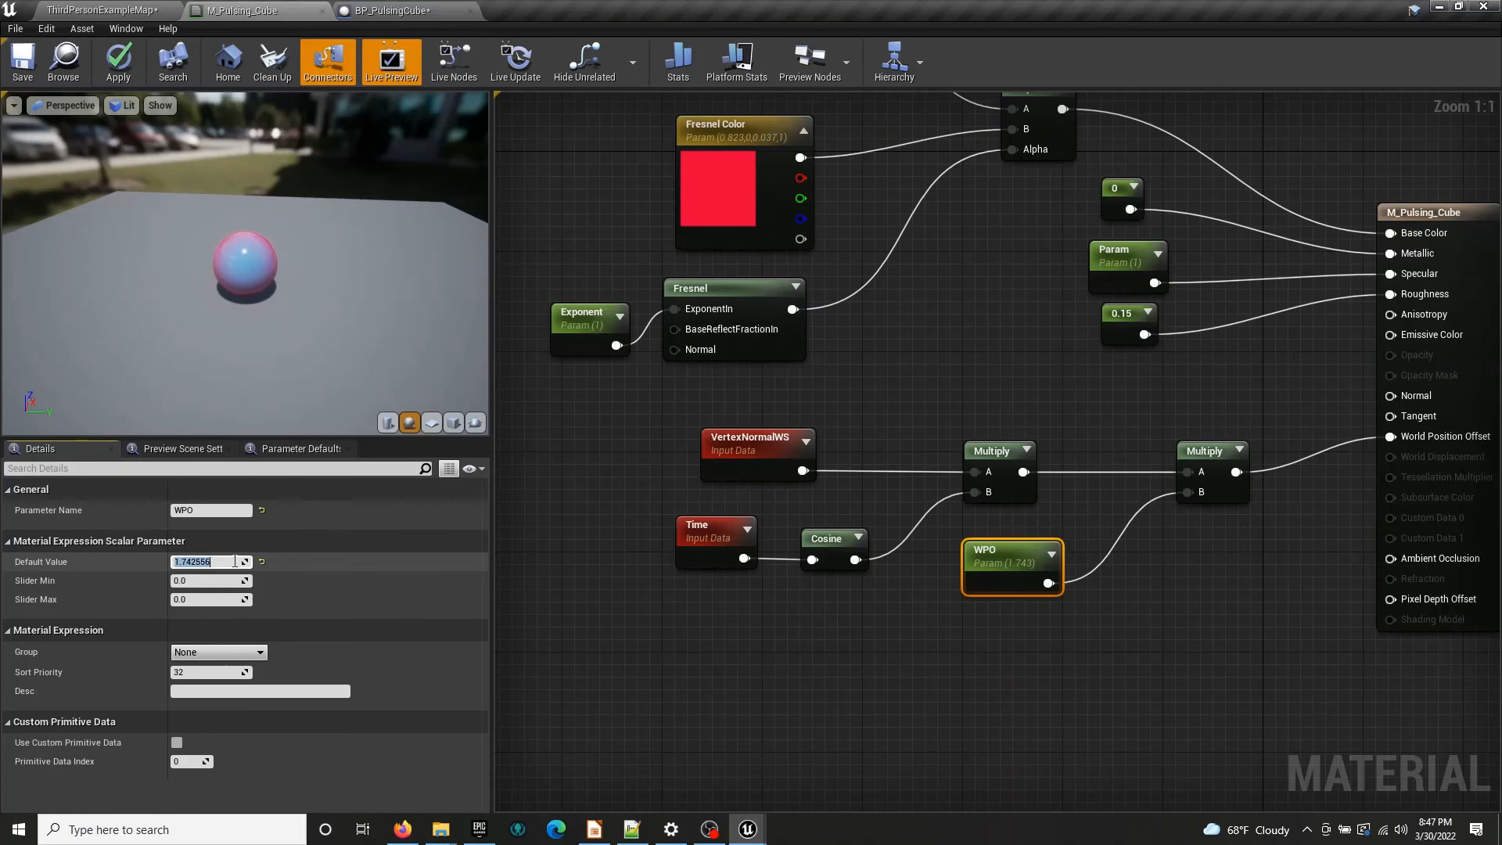
pyautogui.write('20')
pyautogui.press('Return')
pyautogui.write('15')
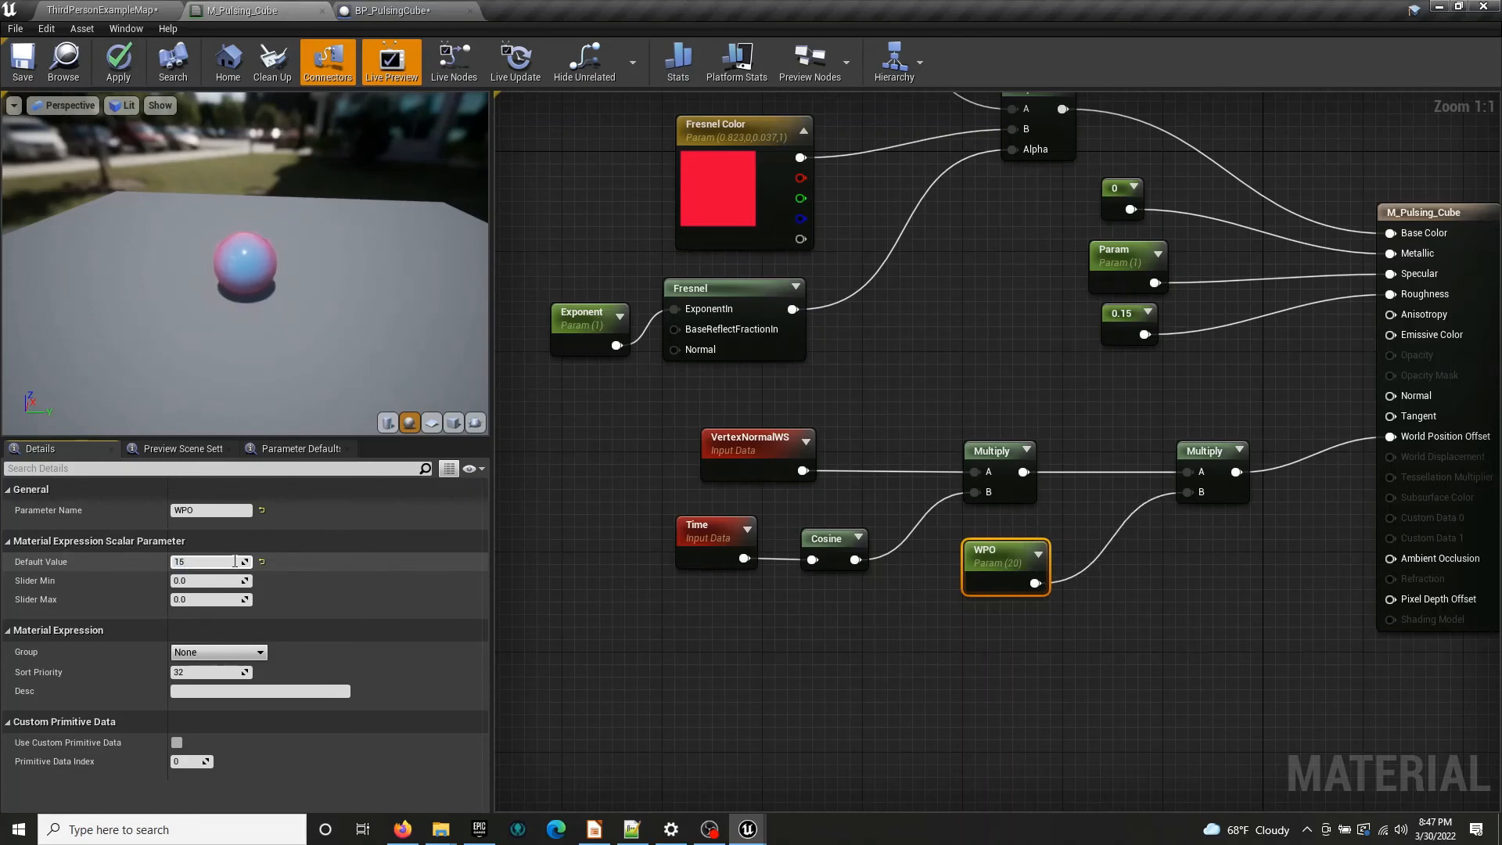
pyautogui.press('BackSpace')
pyautogui.write('00')
pyautogui.press('Return')
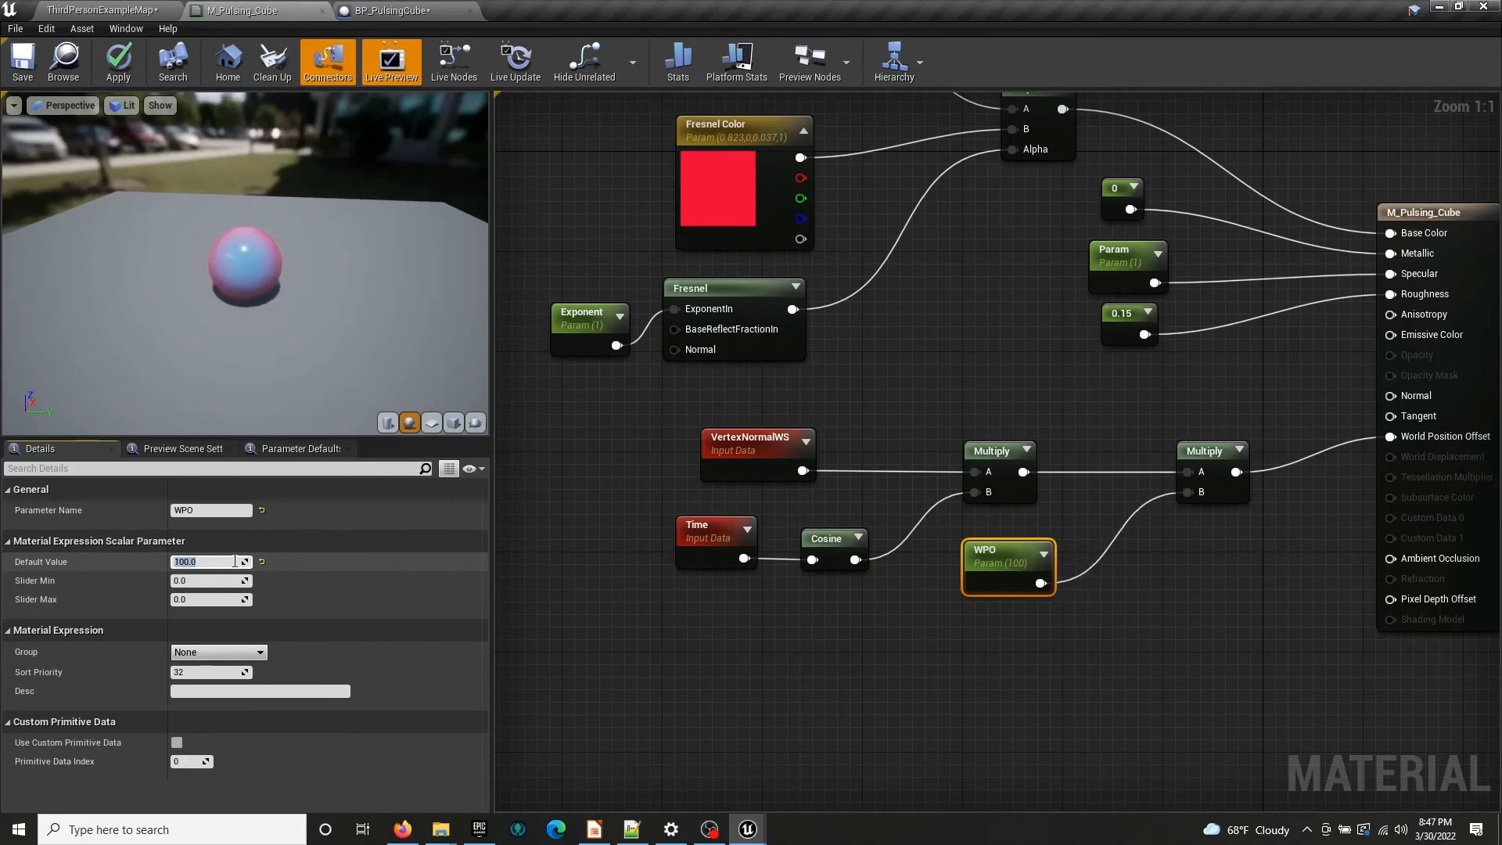
pyautogui.click(438, 11)
pyautogui.moveTo(464, 291)
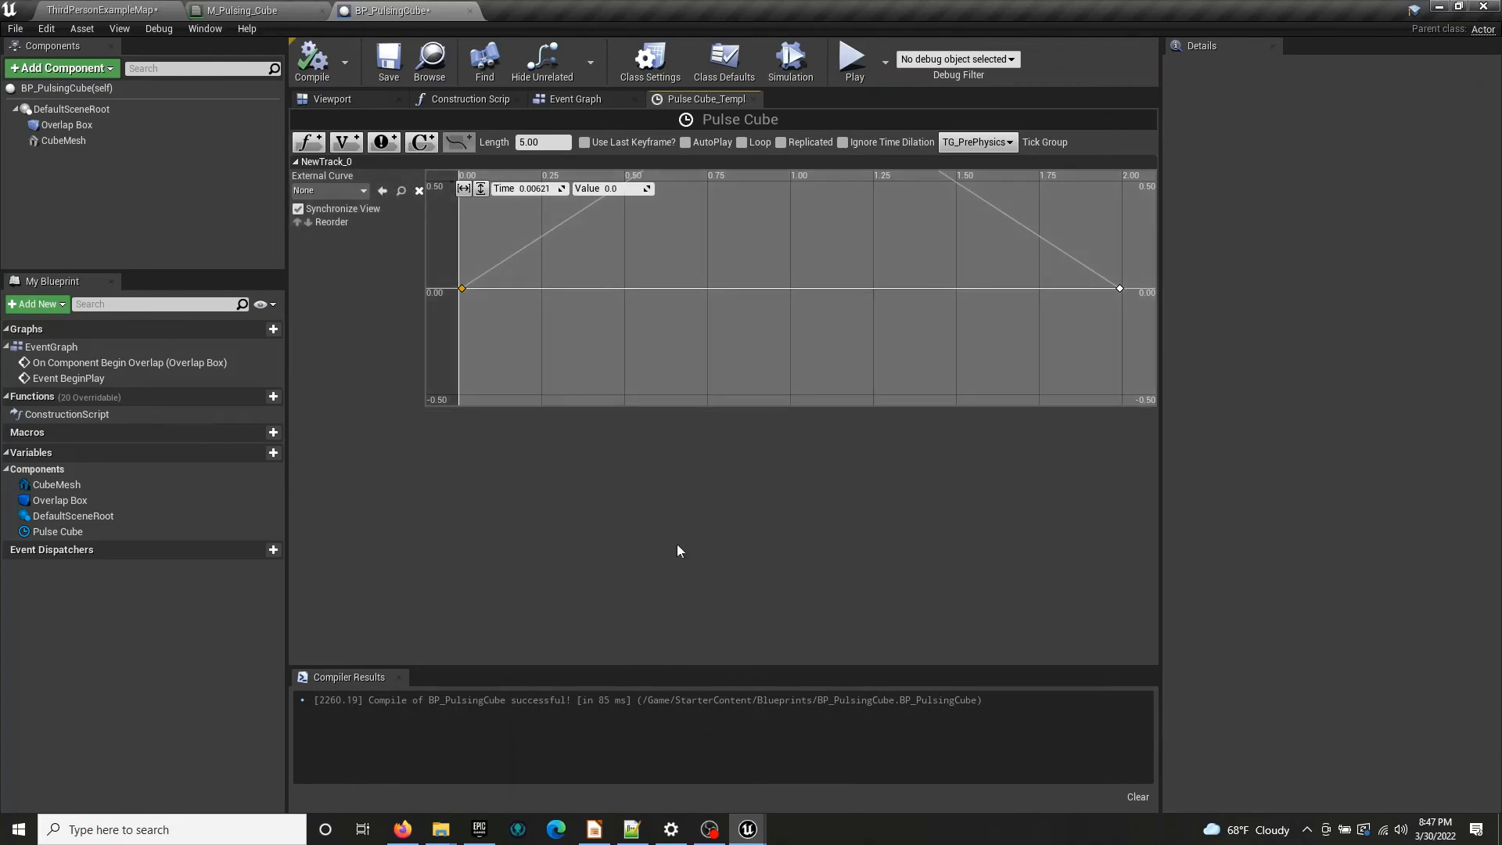
pyautogui.click(575, 99)
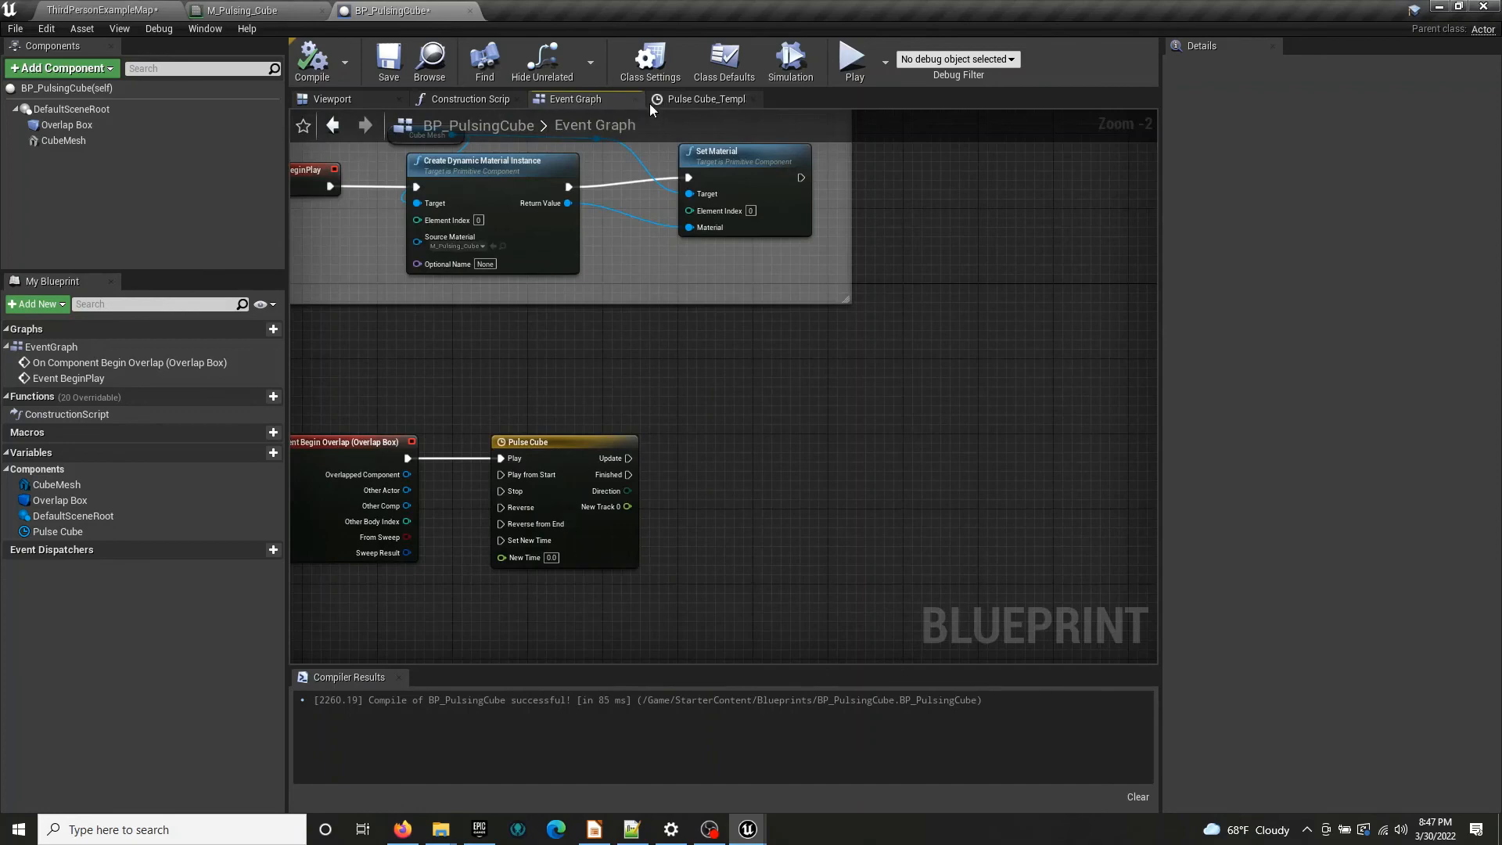
pyautogui.click(696, 98)
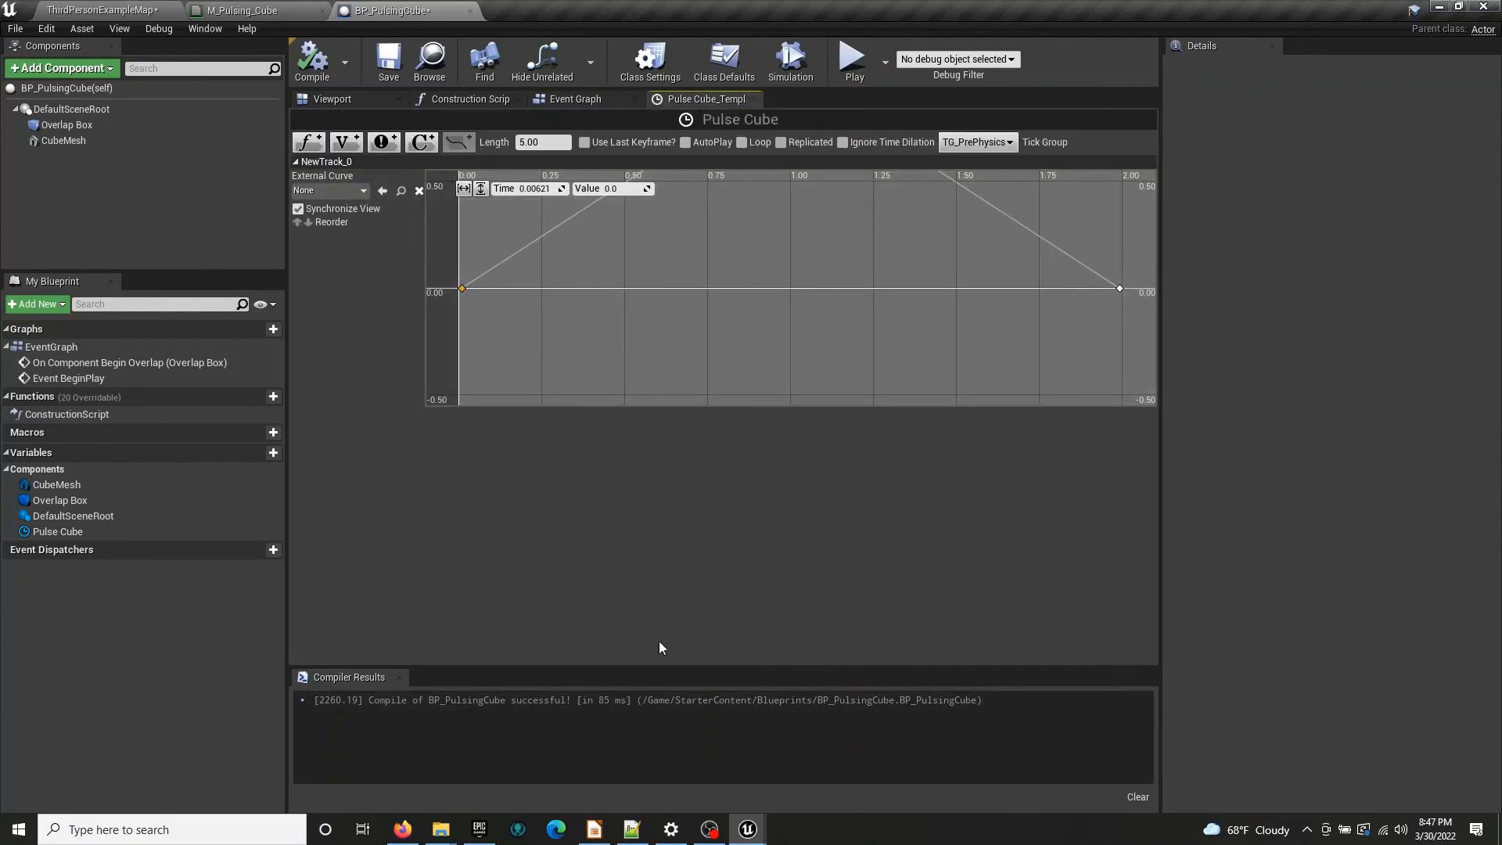
# Set the default value of M_Pulsing_Cube's WPO parameter to 20
pyautogui.click(242, 10)
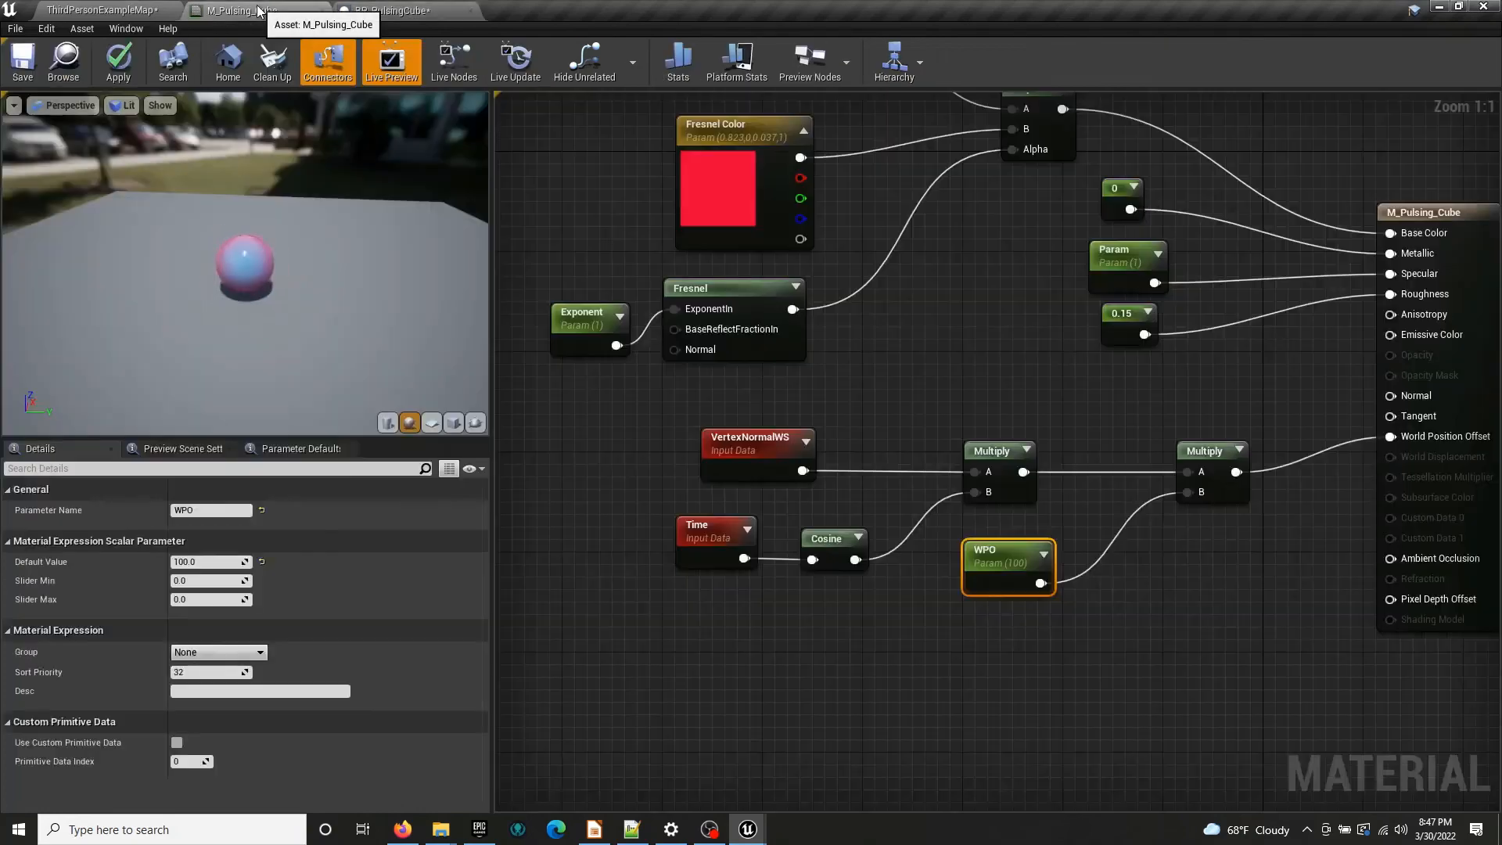
pyautogui.click(207, 562)
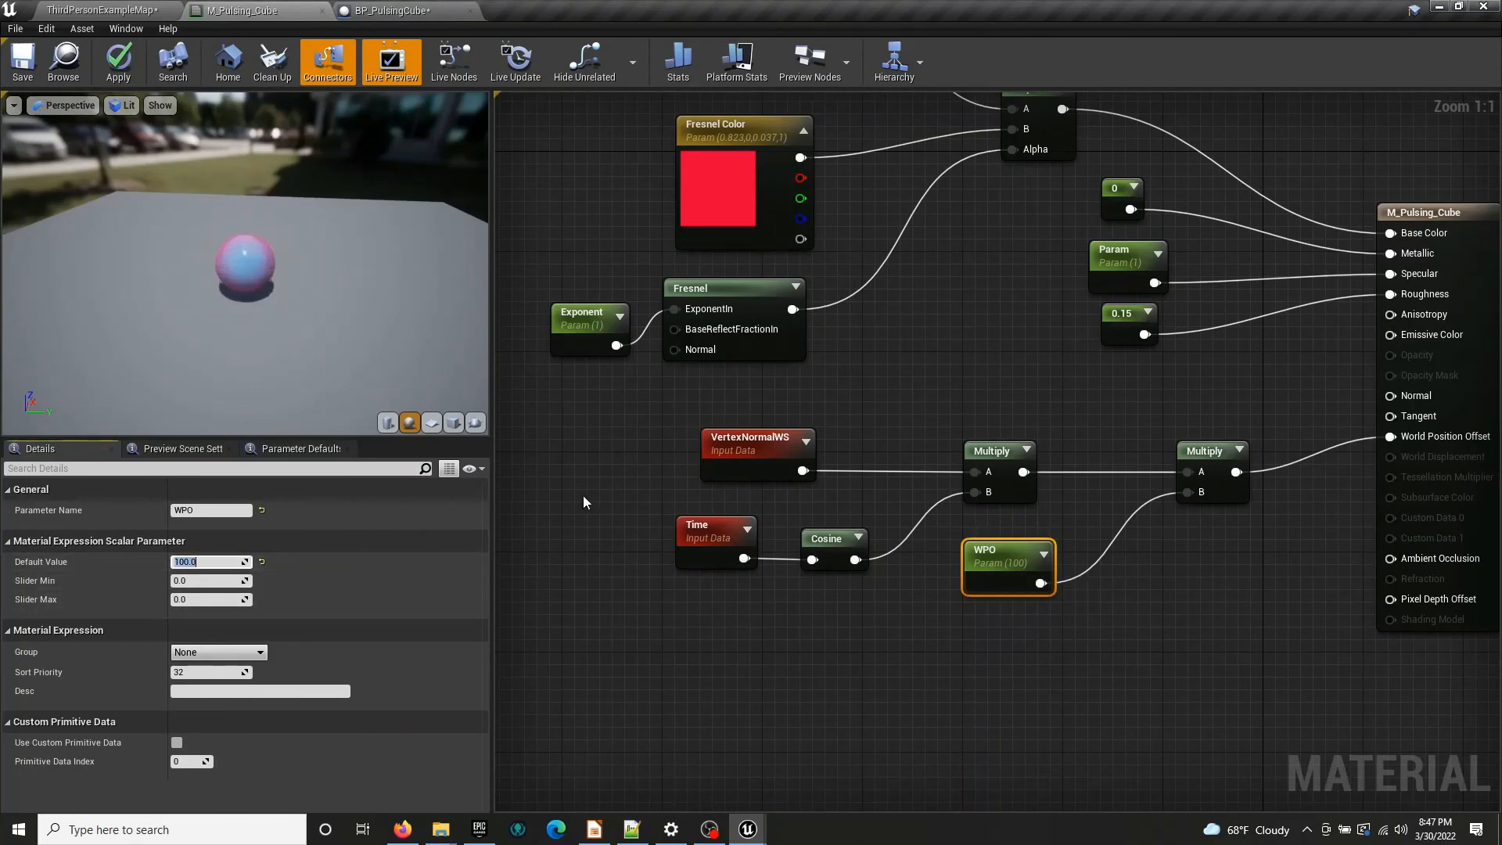
pyautogui.write('20')
pyautogui.press('Return')
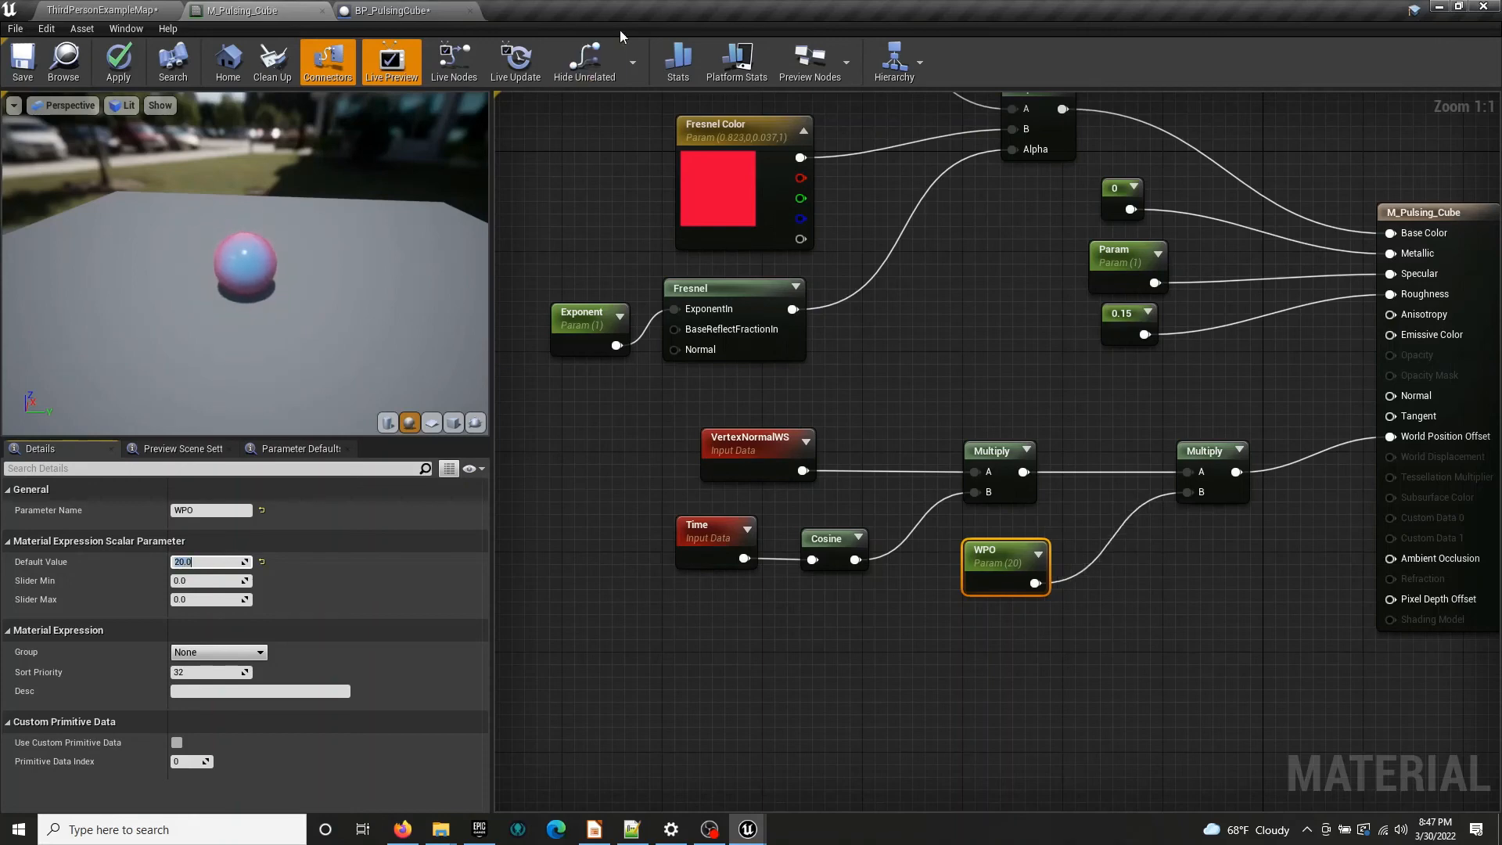
# Examine the full curve of the Pulse Cube timeline's float track in BP_PulsingCube
pyautogui.click(389, 11)
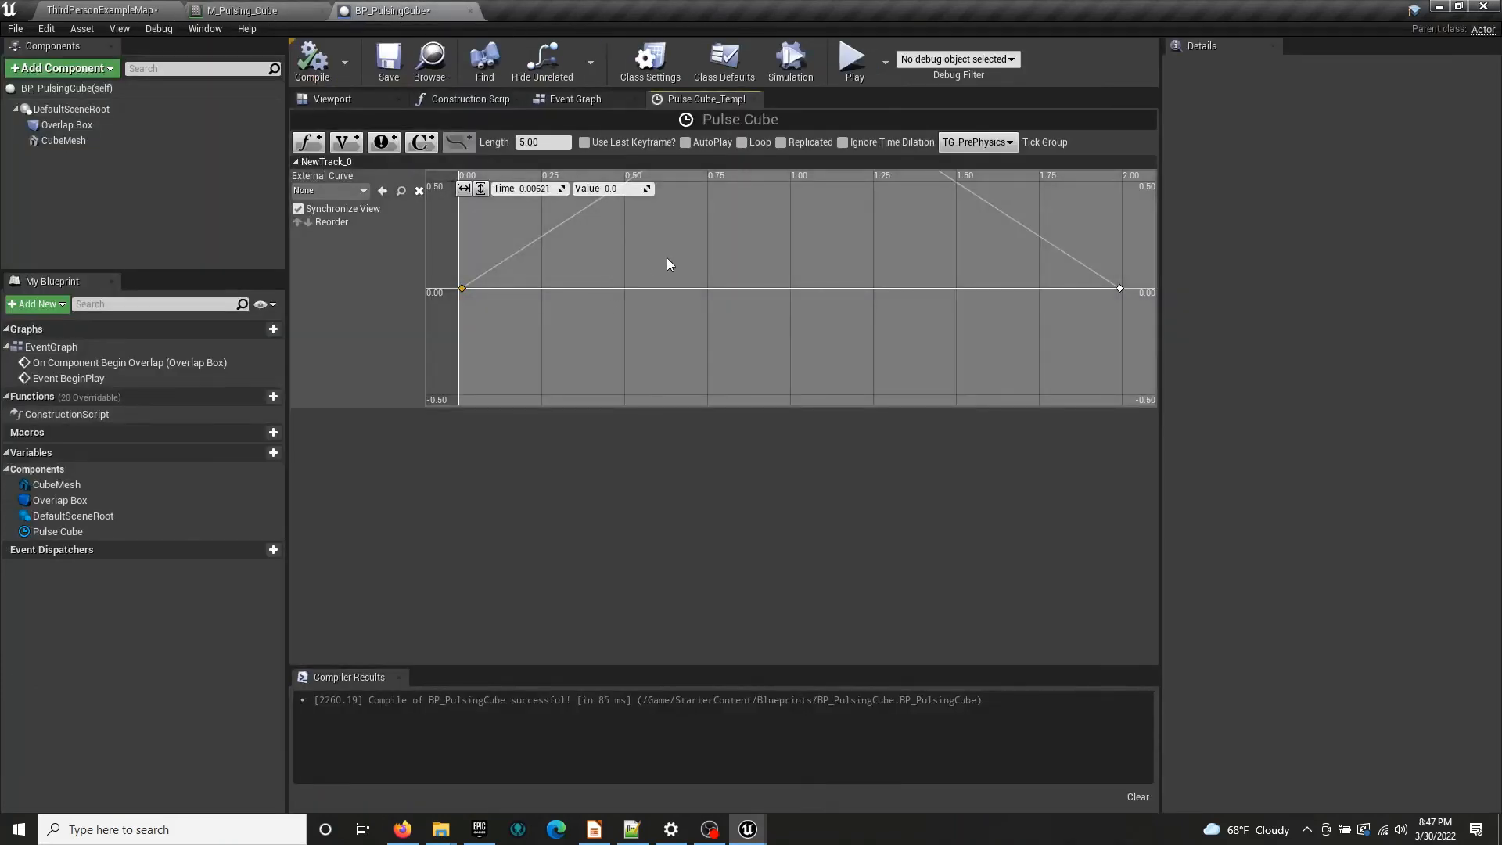
pyautogui.moveTo(667, 259); pyautogui.dragTo(634, 353, button='right')
pyautogui.scroll(-2, 667, 302)
pyautogui.moveTo(680, 292); pyautogui.dragTo(654, 304, button='right')
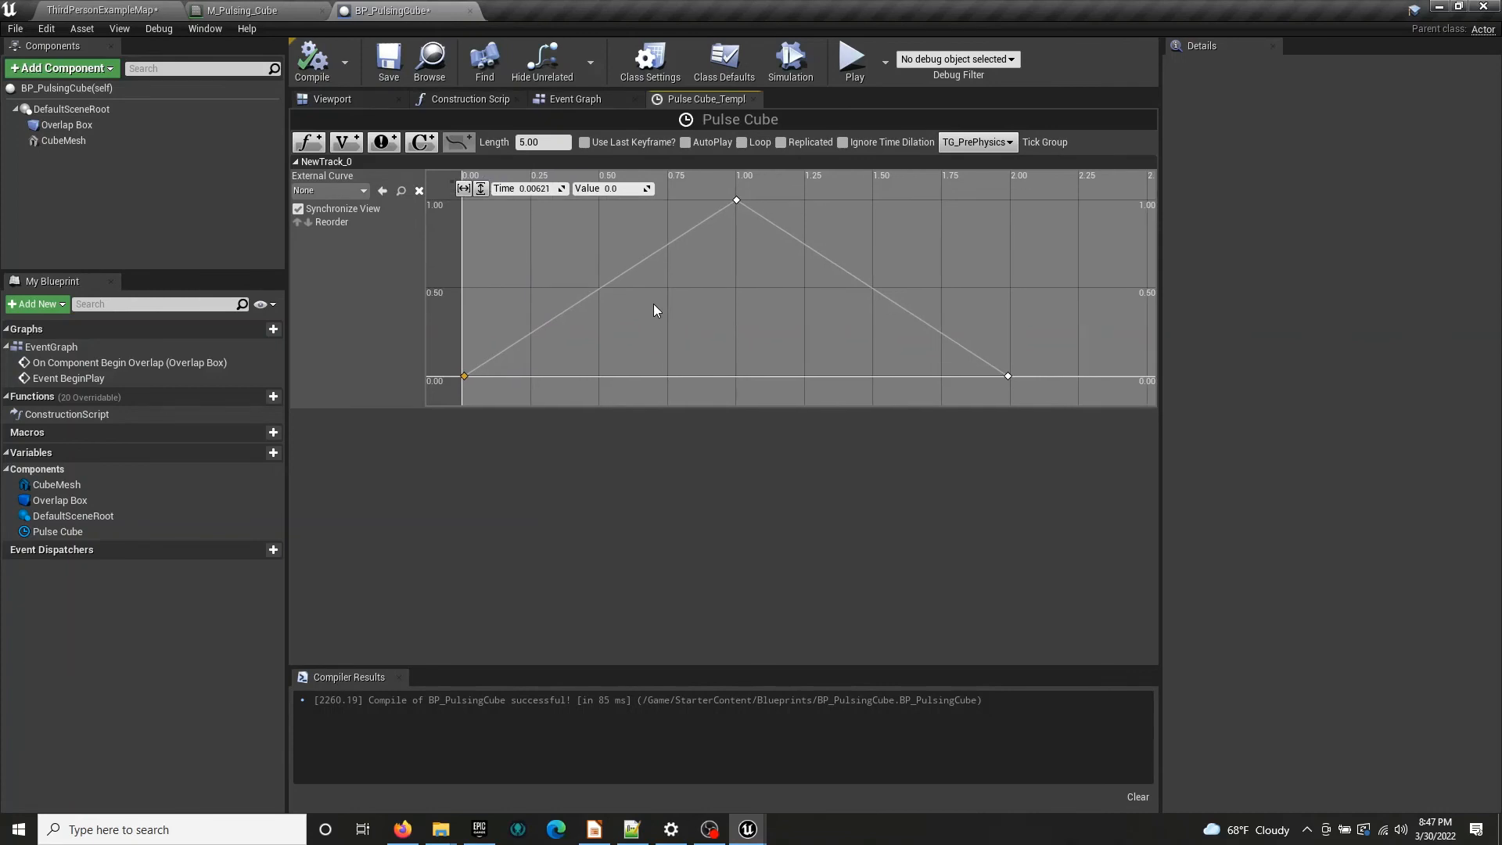
pyautogui.scroll(-1, 654, 305)
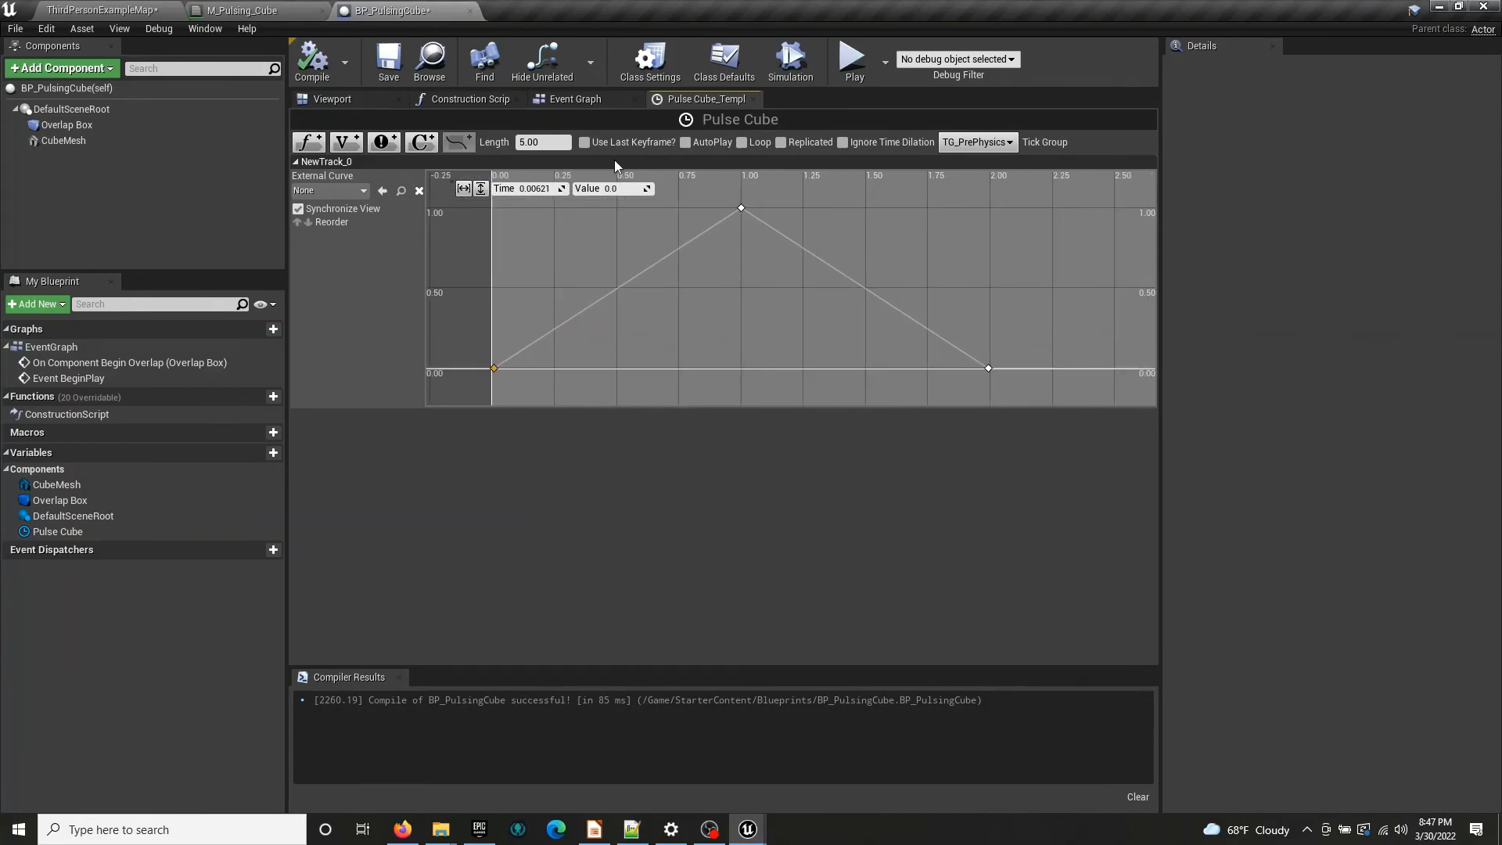
# Set the WPO parameter's default value to 0 in M_Pulsing_Cube and apply the material changes
pyautogui.click(575, 99)
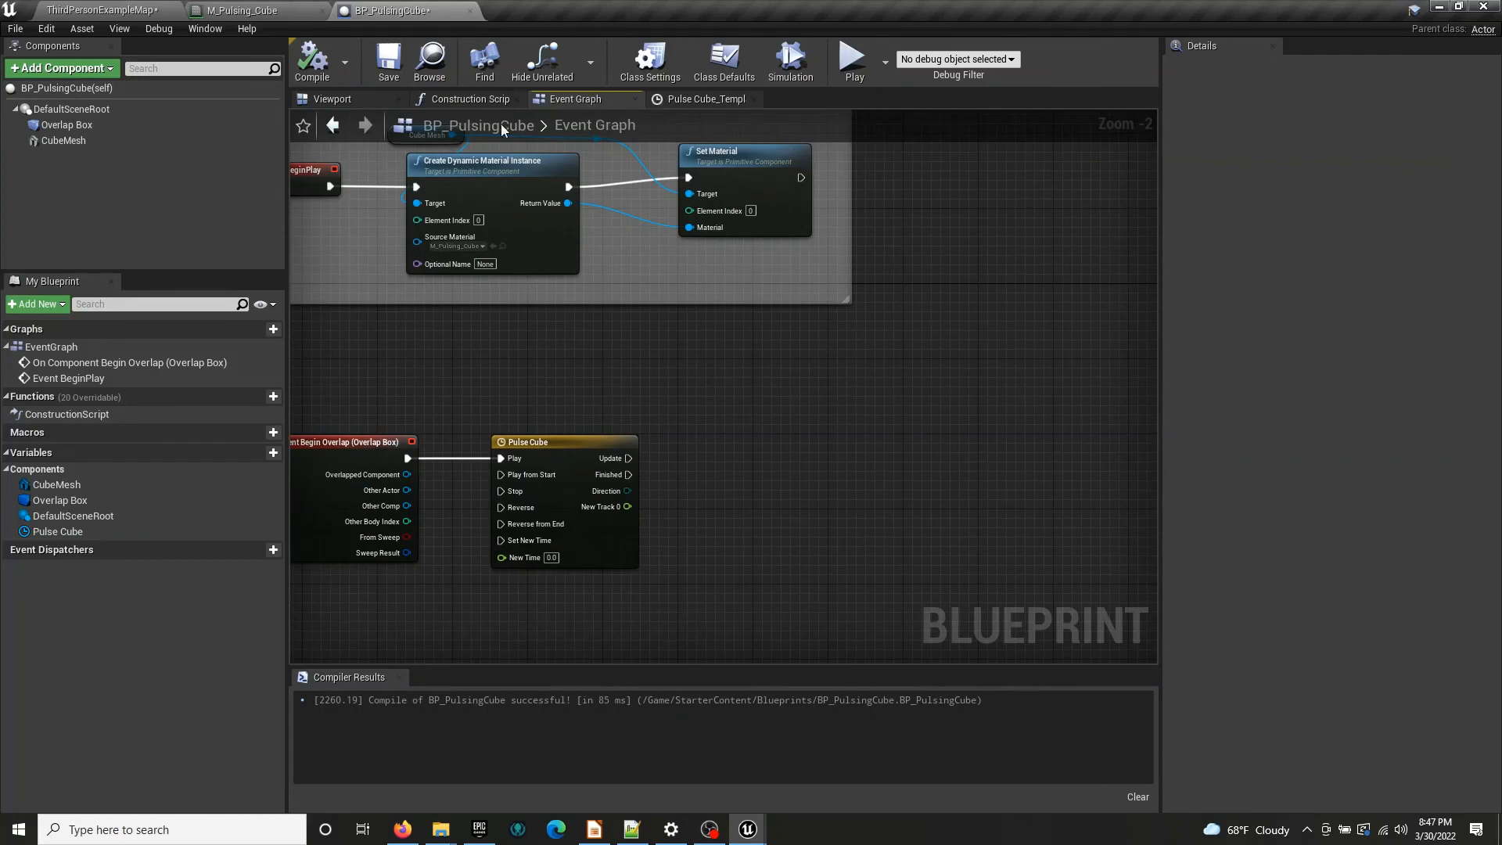
pyautogui.click(246, 11)
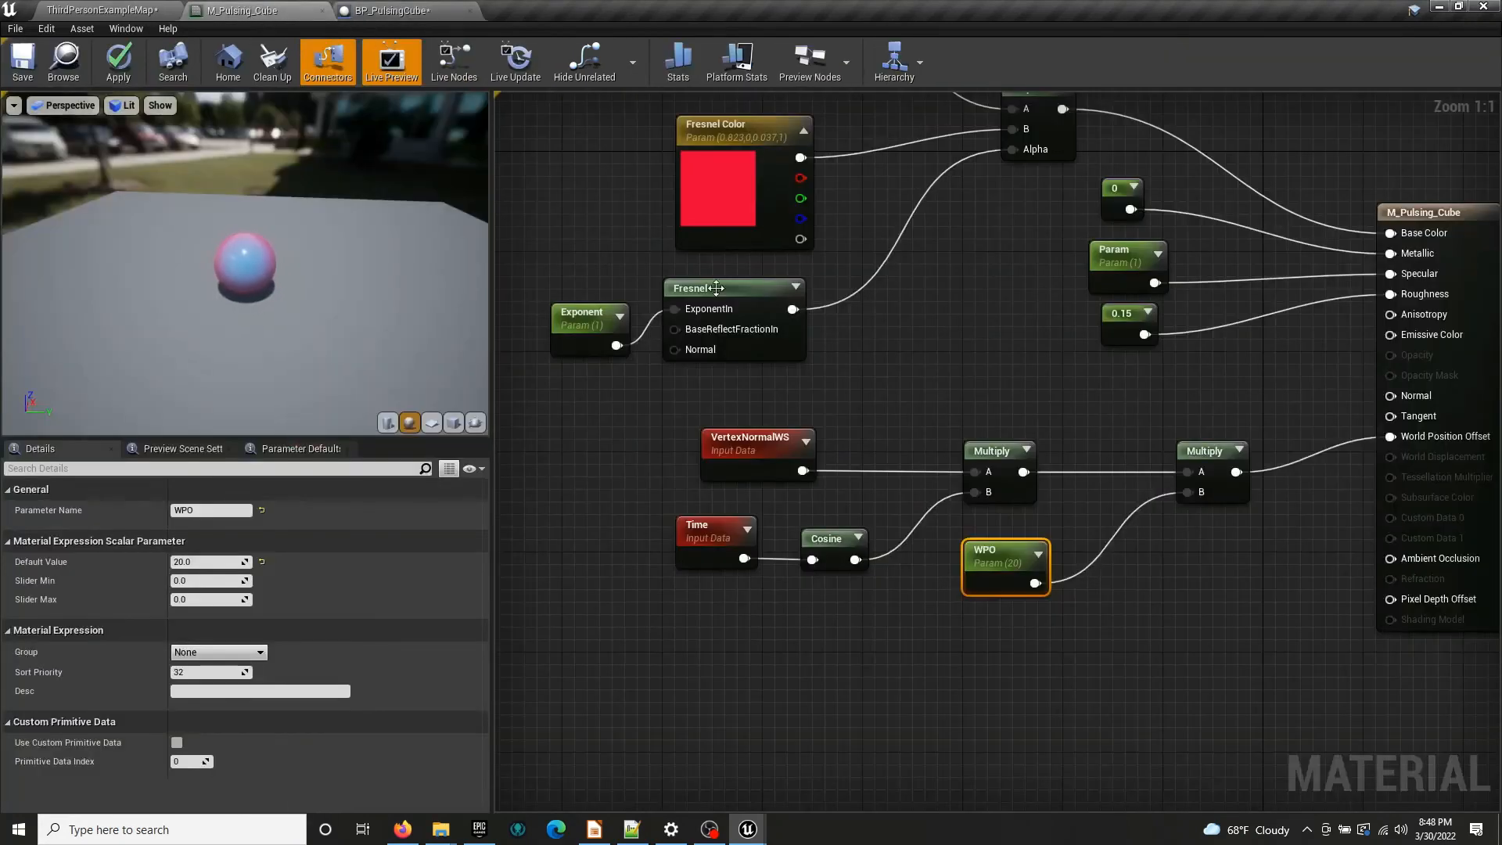
pyautogui.click(218, 562)
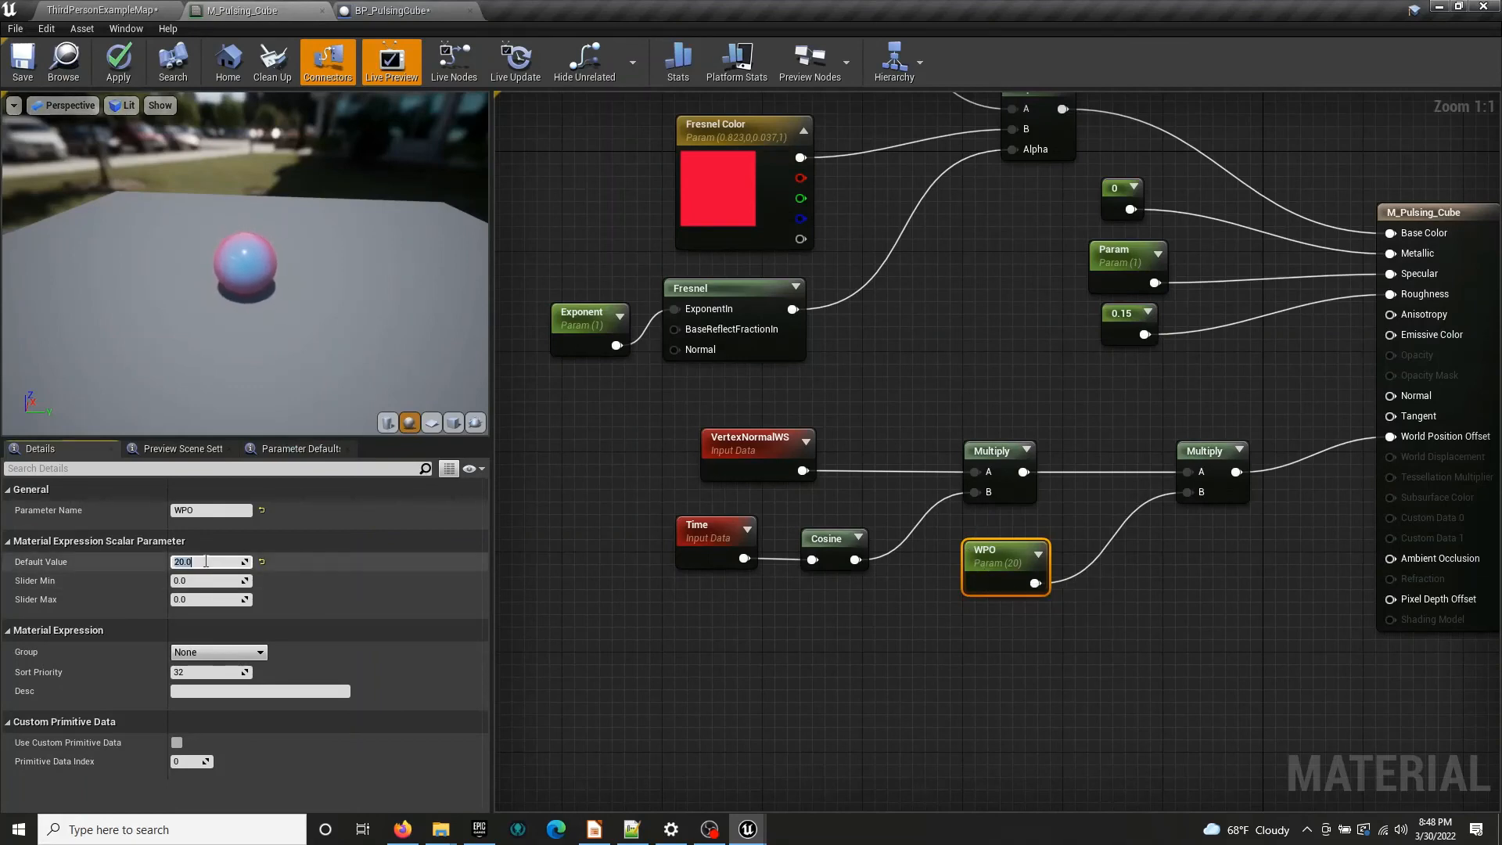
pyautogui.write('0')
pyautogui.press('Return')
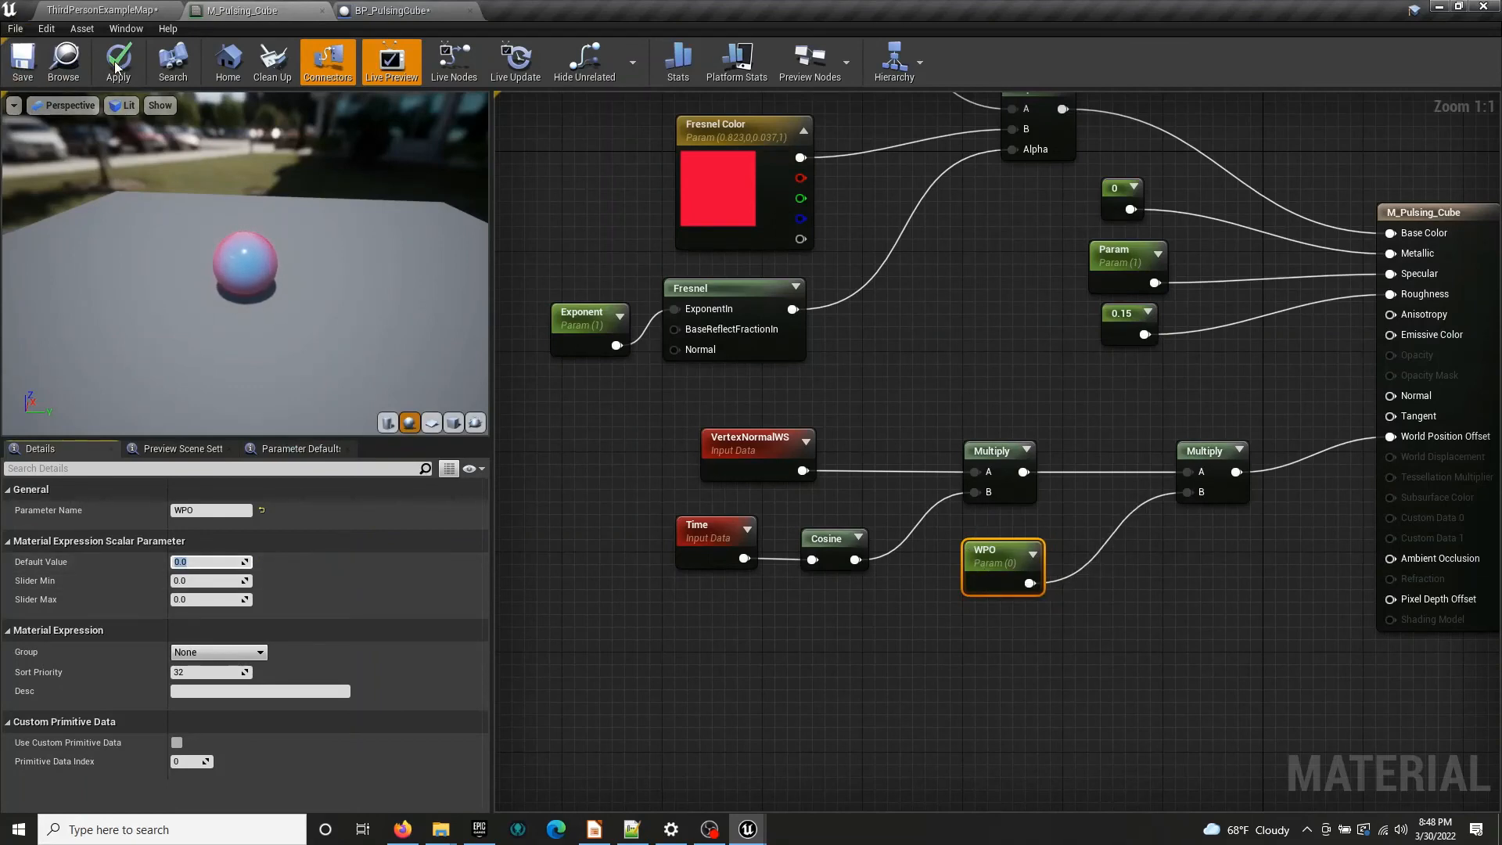
pyautogui.click(118, 59)
# Set the middle key's value to 100 in the Pulse Cube timeline and fit the curve horizontally and vertically
pyautogui.click(420, 12)
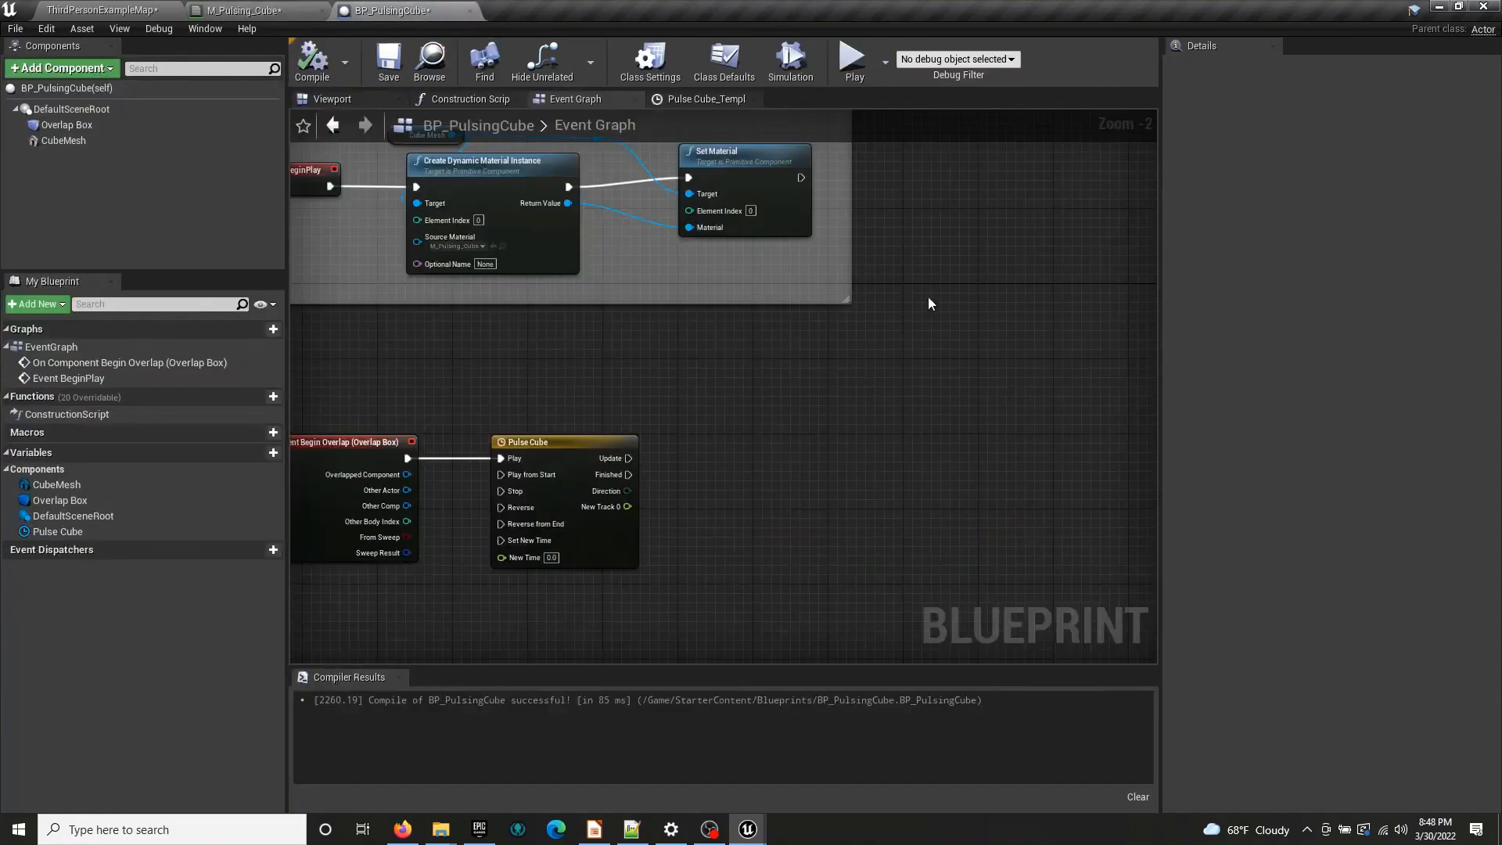
pyautogui.doubleClick(620, 535)
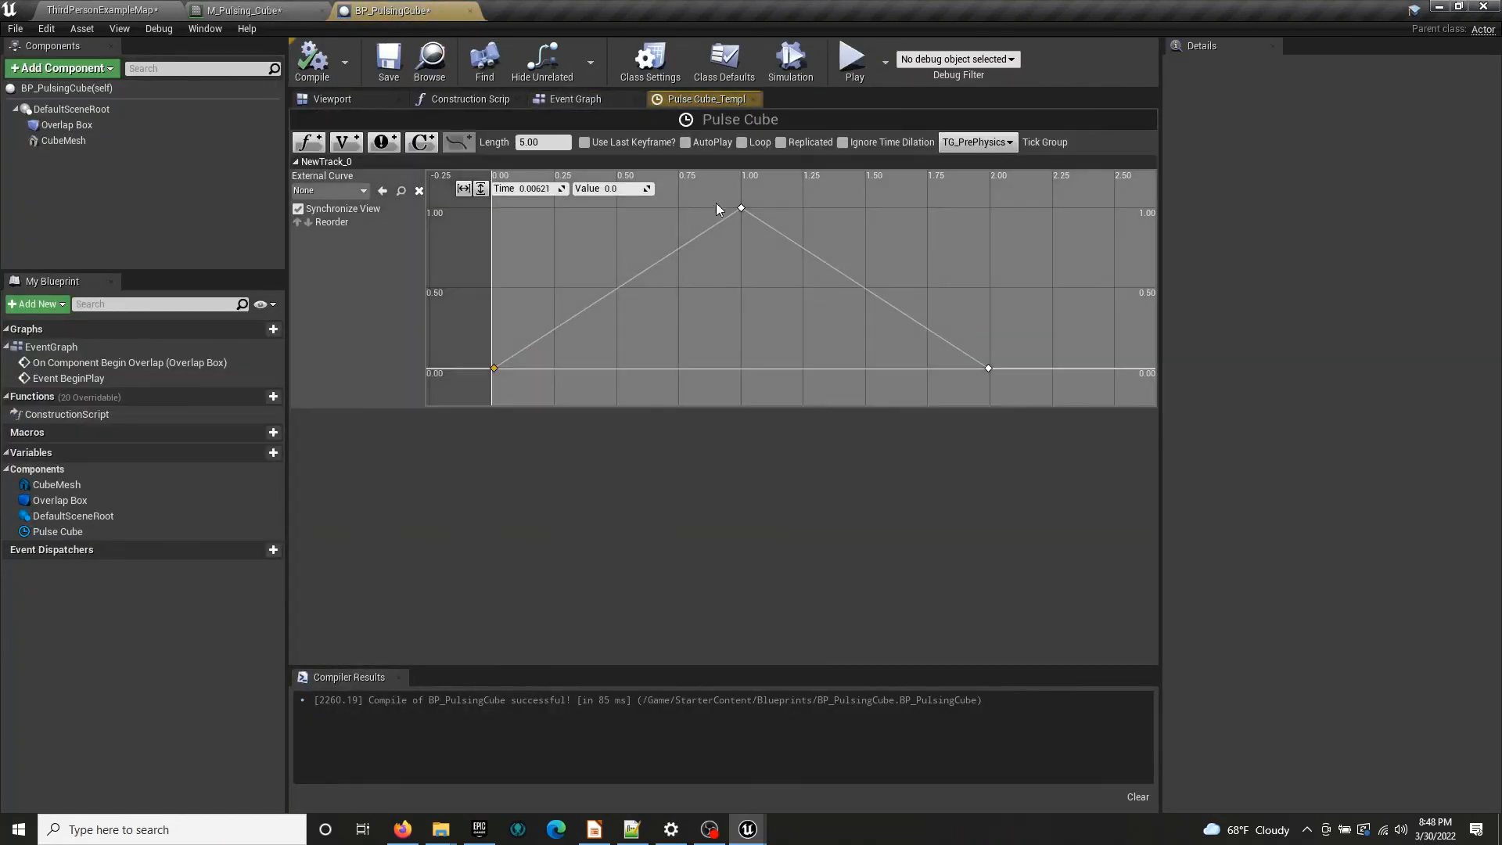
pyautogui.click(741, 208)
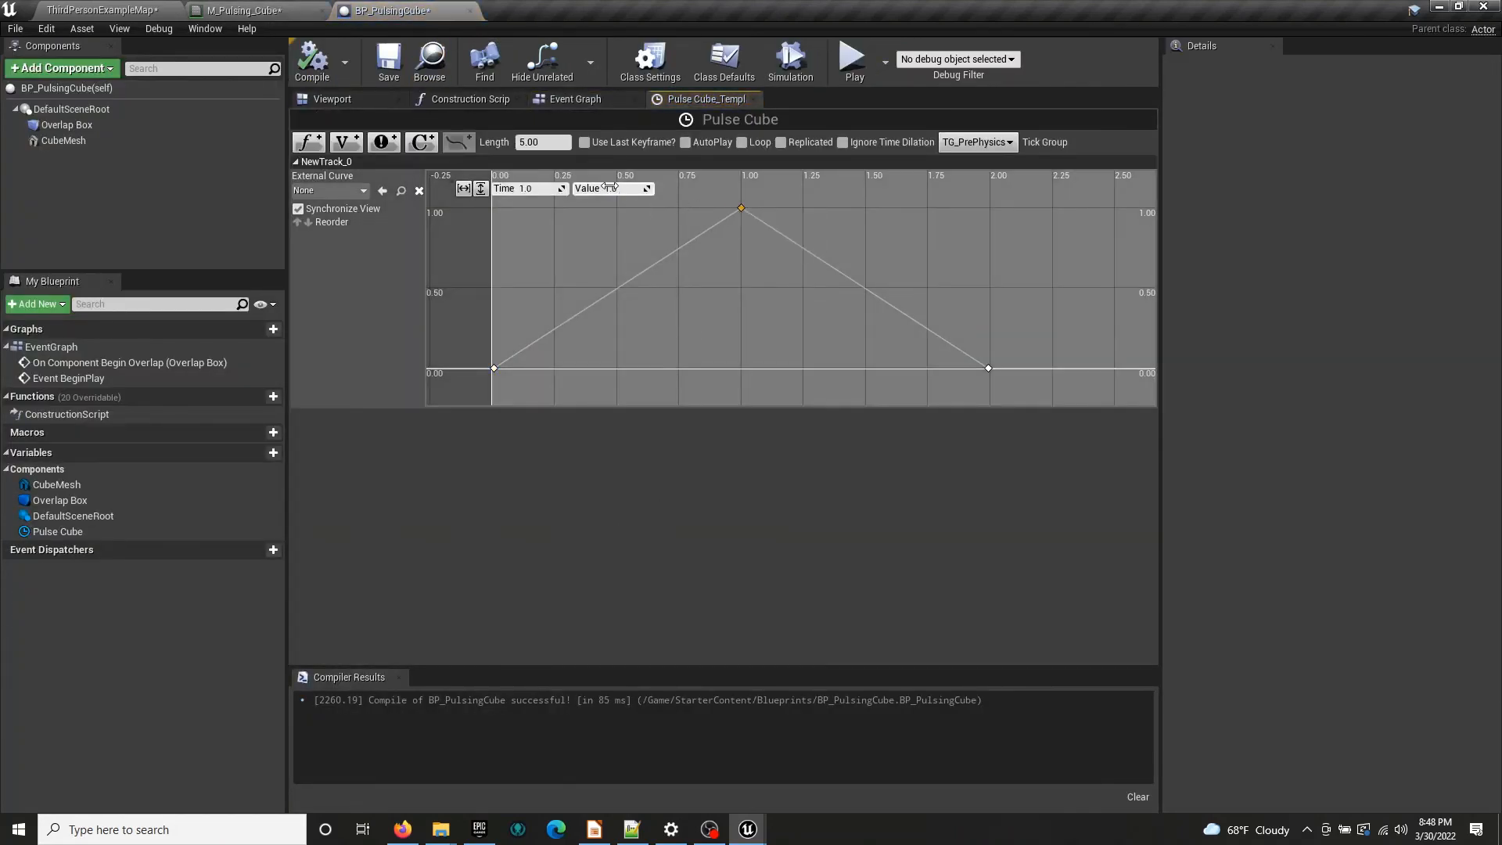
pyautogui.write('100')
pyautogui.press('Return')
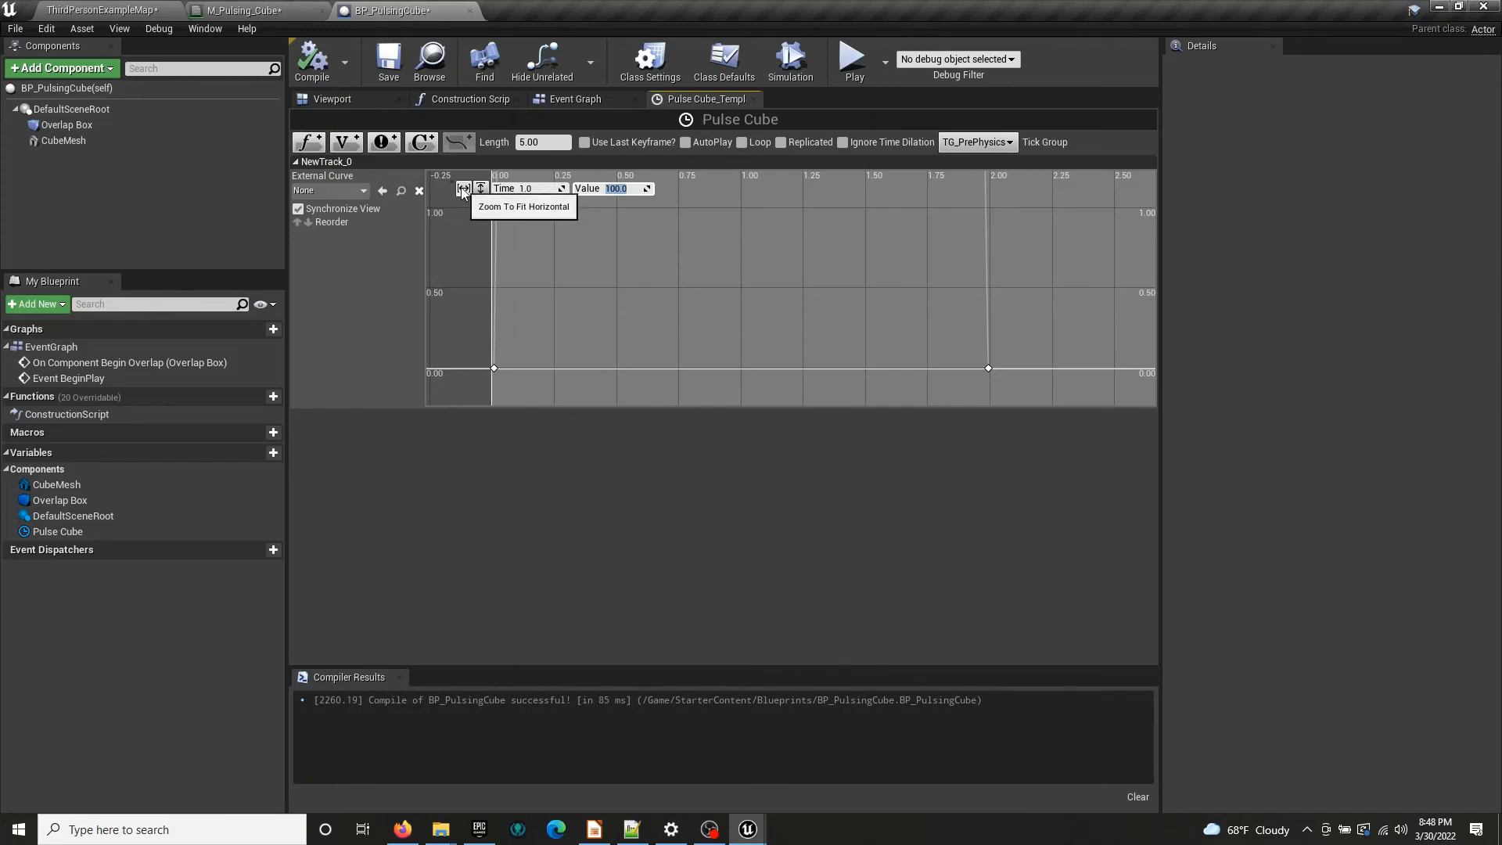
pyautogui.click(463, 189)
pyautogui.click(481, 188)
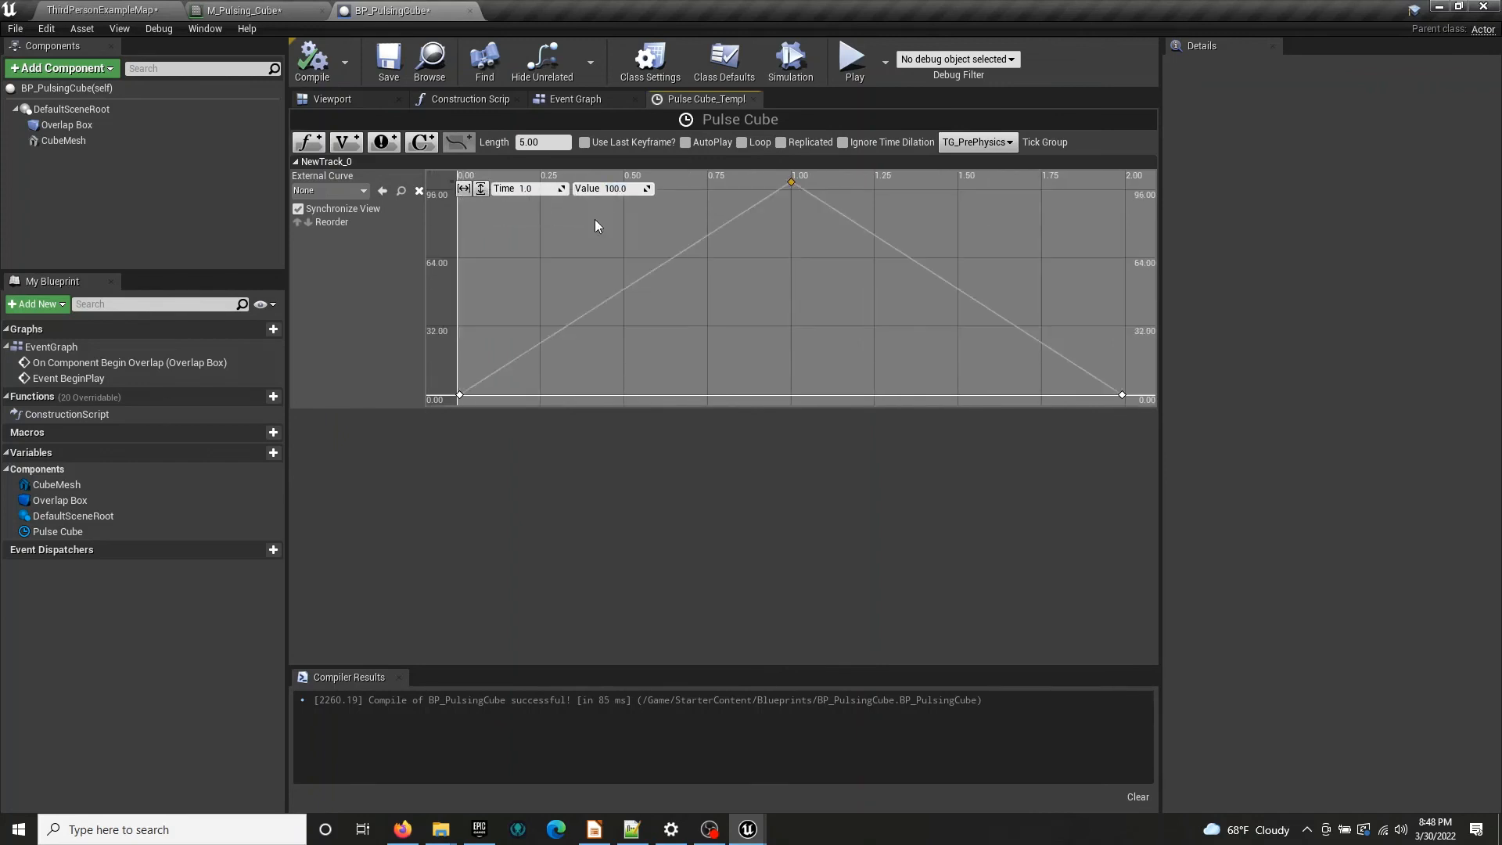
# Select all three keys on the Pulse Cube timeline curve and set their interpolation to Auto
pyautogui.scroll(-3, 705, 240)
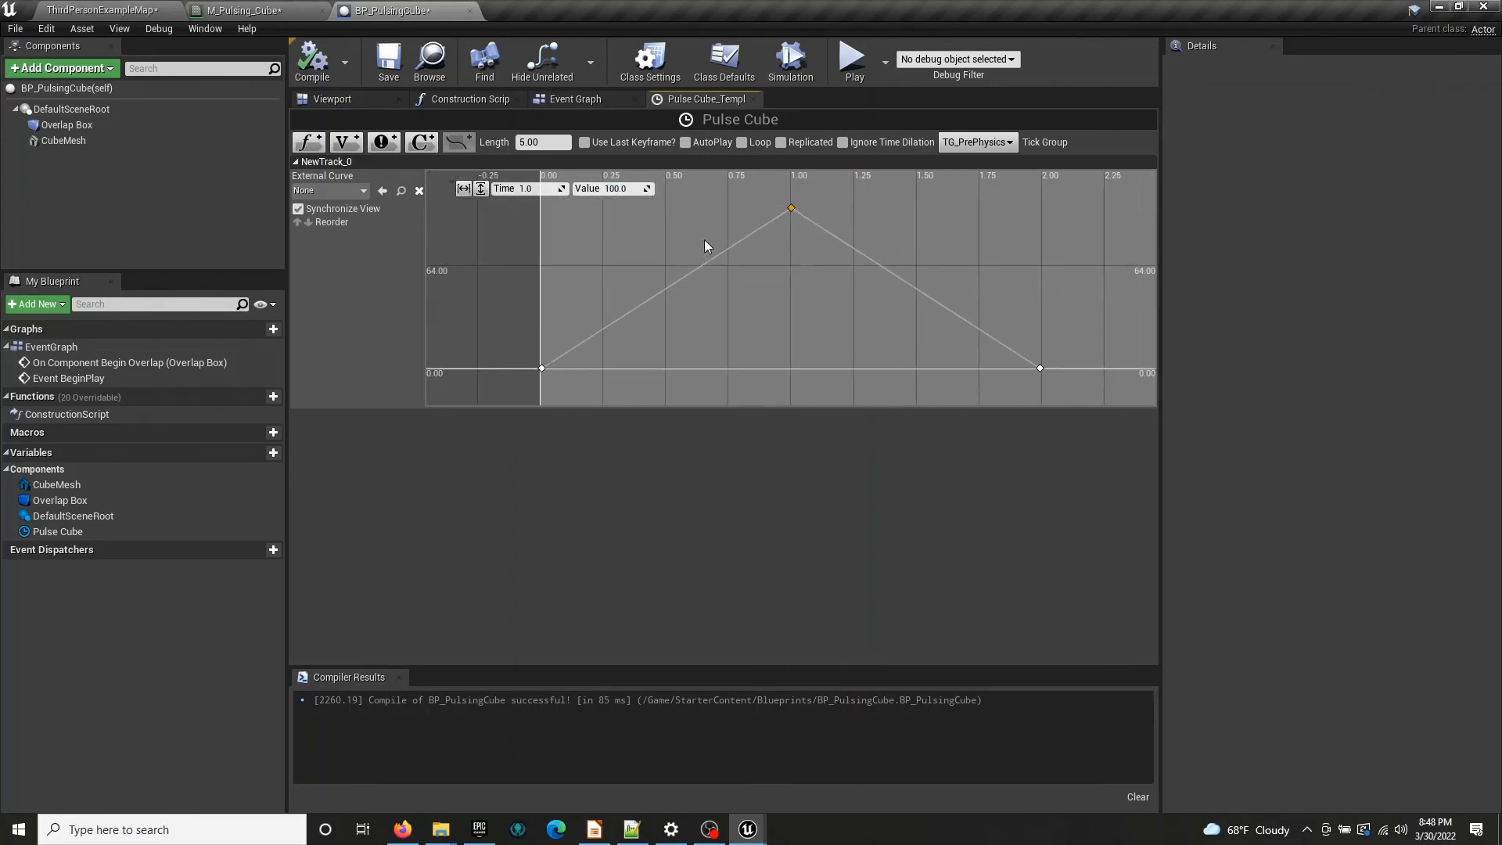
pyautogui.moveTo(540, 205); pyautogui.dragTo(1022, 379)
pyautogui.rightClick(995, 354)
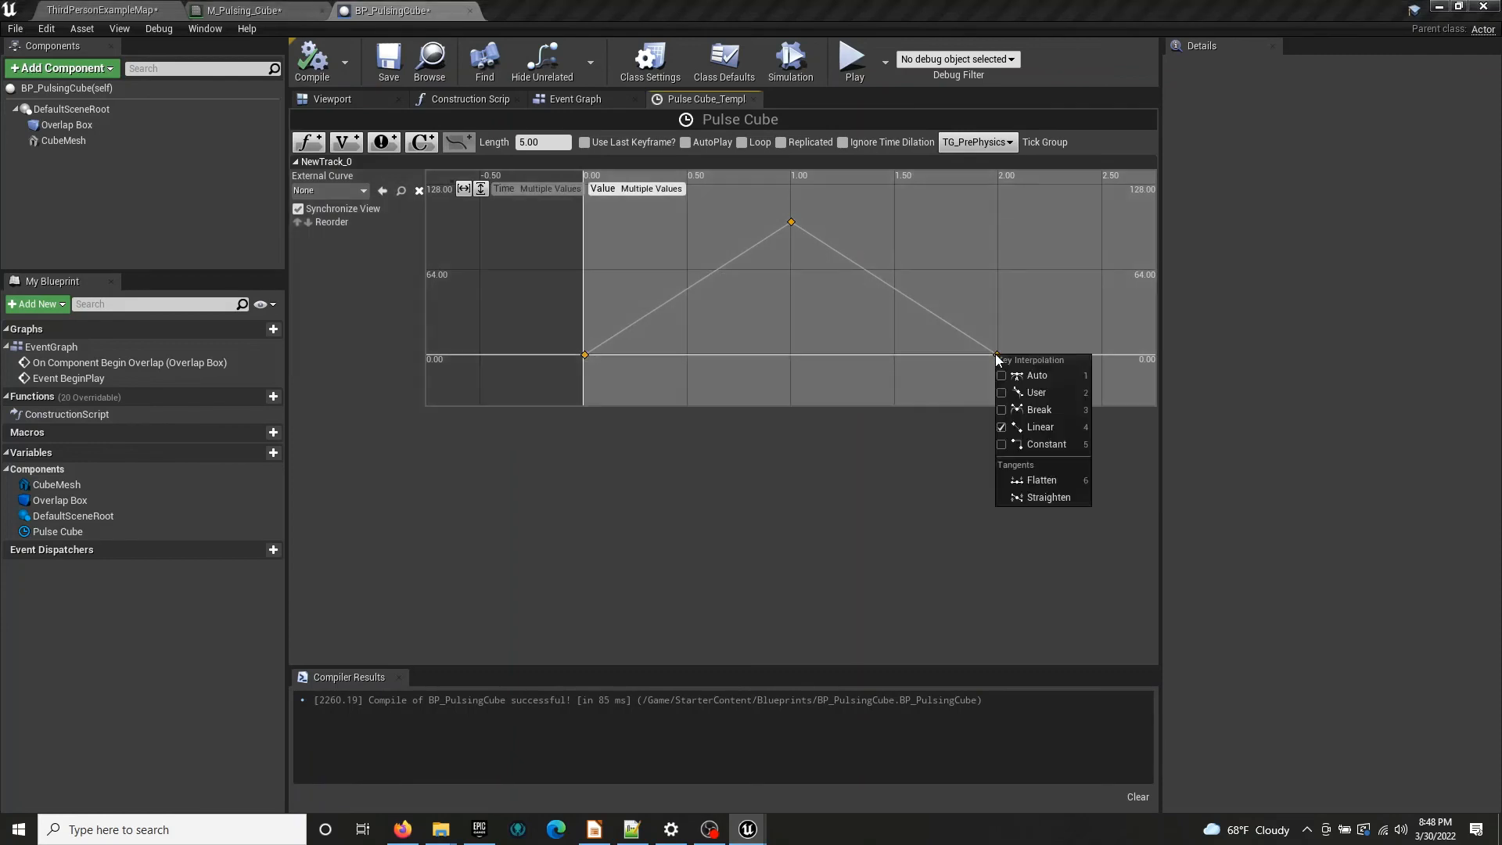
pyautogui.click(1003, 376)
pyautogui.click(851, 321)
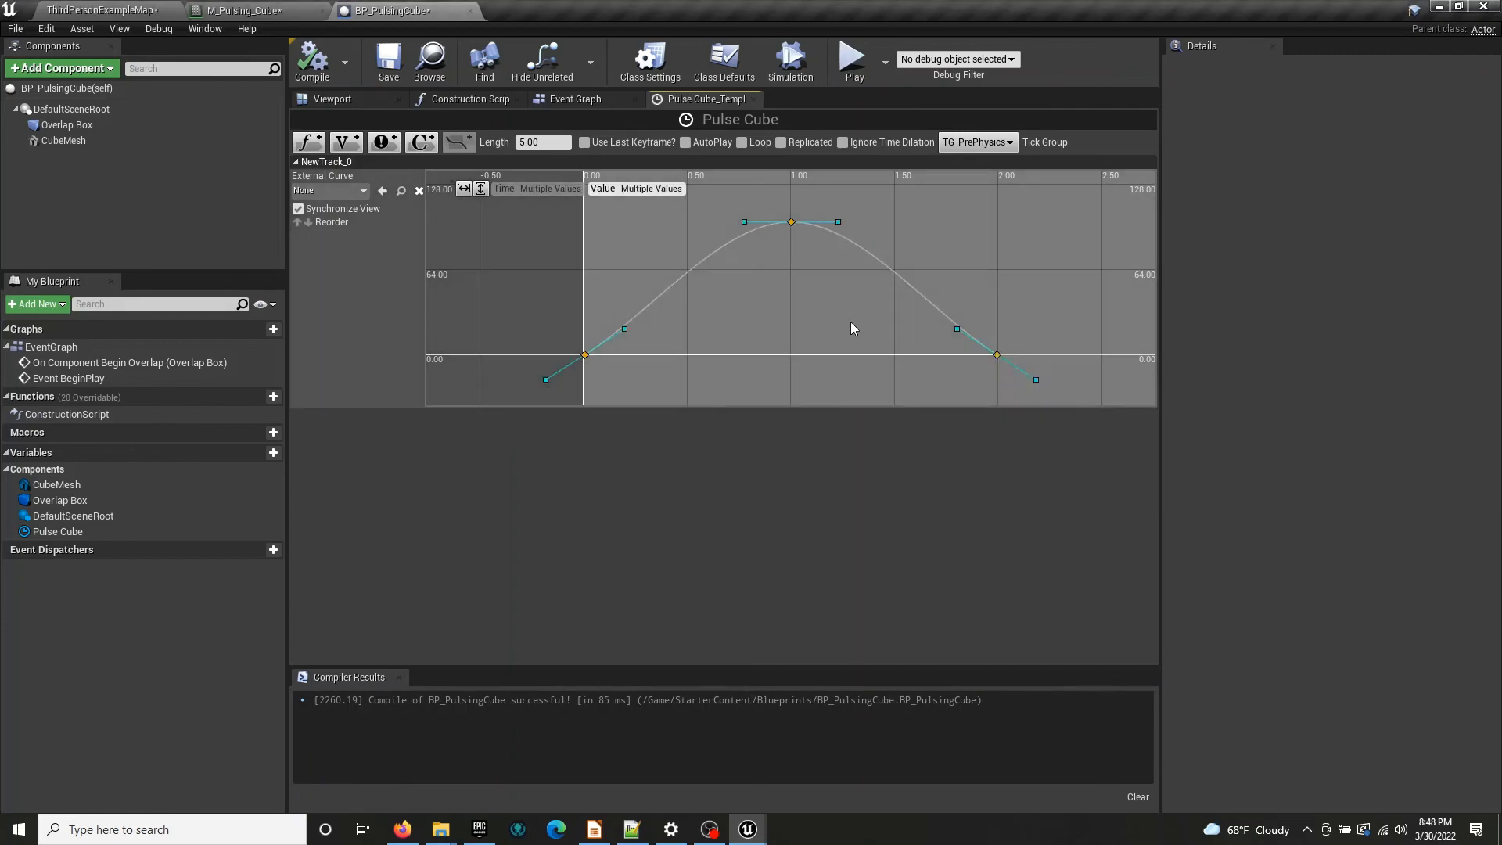
# Set the last curve key's time to 2.0 and the Pulse Cube timeline's length to 2
pyautogui.click(997, 355)
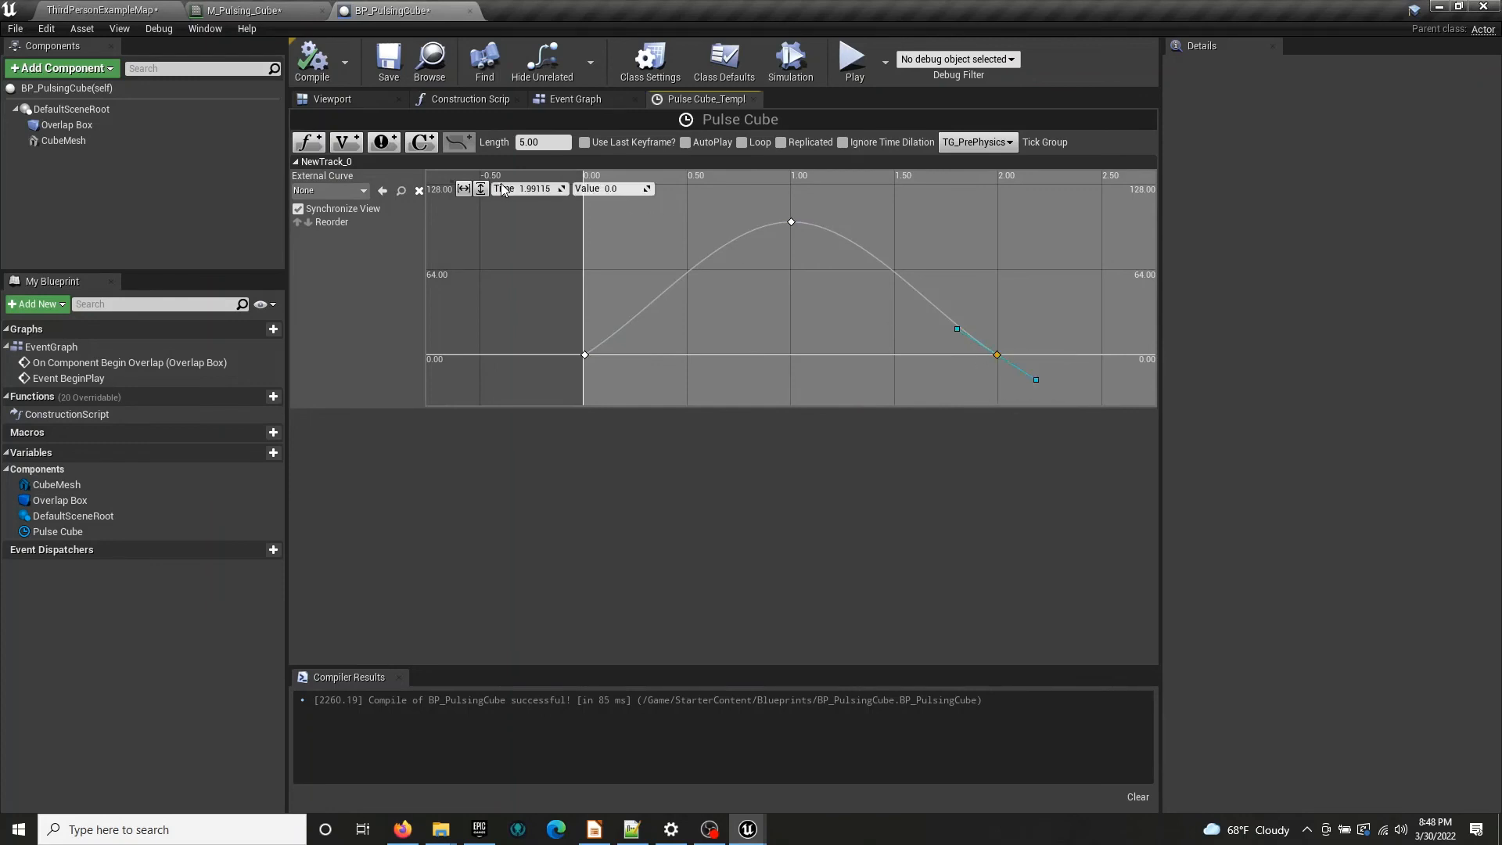
pyautogui.click(534, 188)
pyautogui.write('2.0')
pyautogui.press('Return')
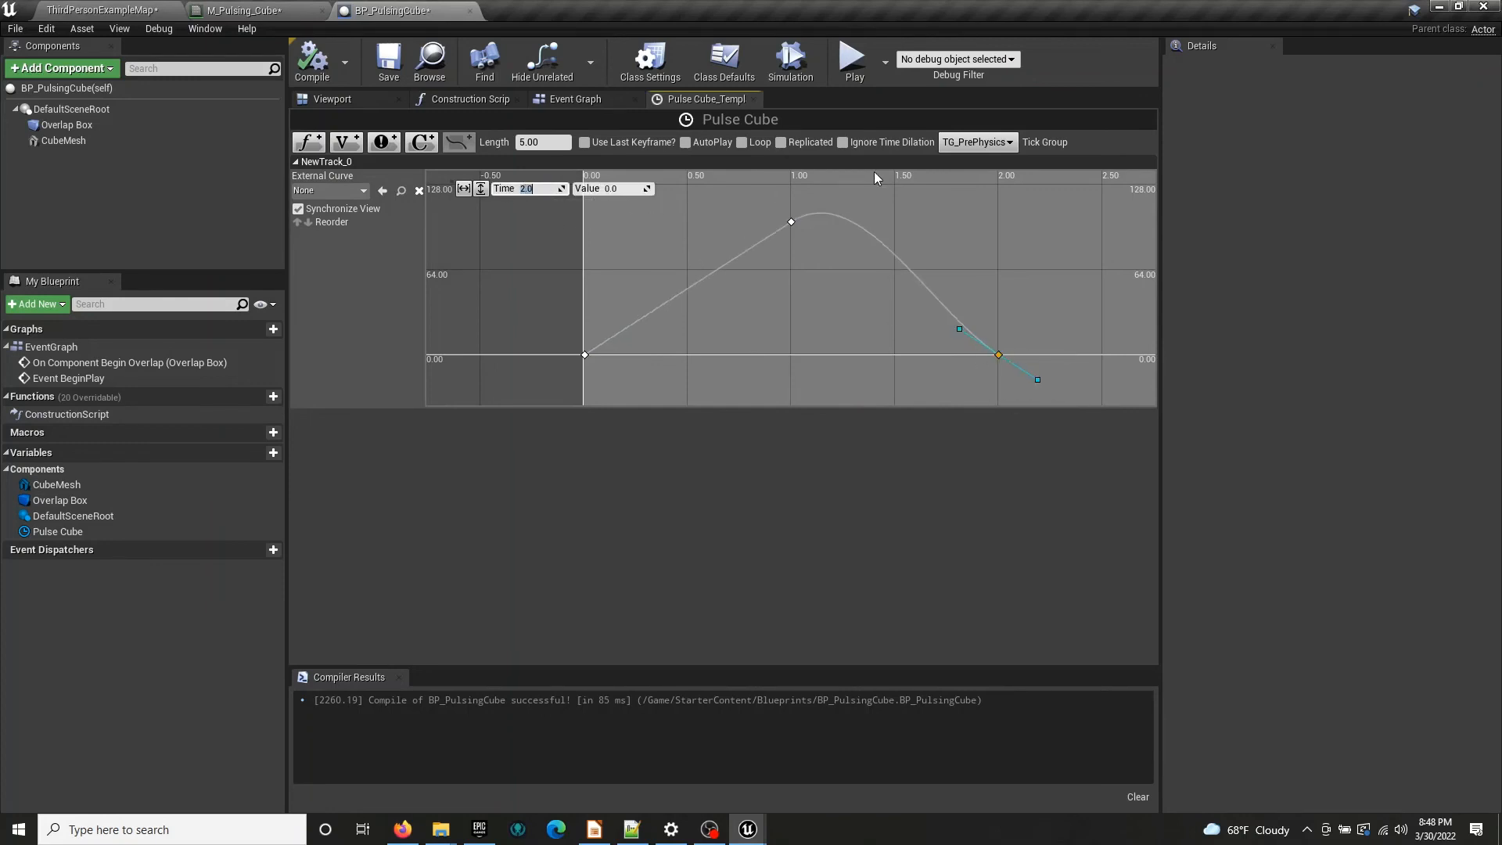
pyautogui.click(545, 144)
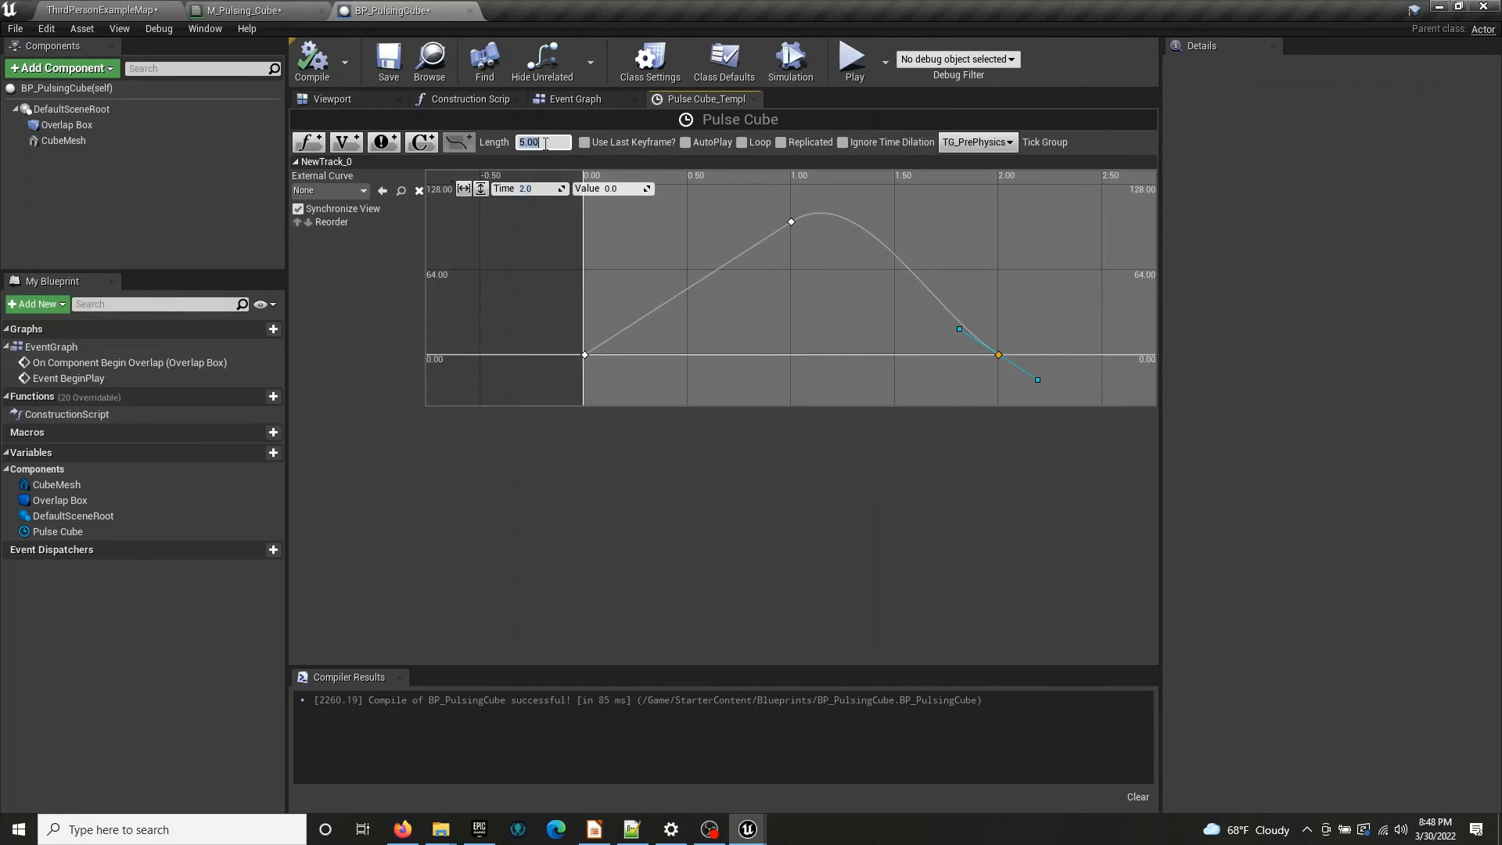
pyautogui.write('2')
pyautogui.press('Return')
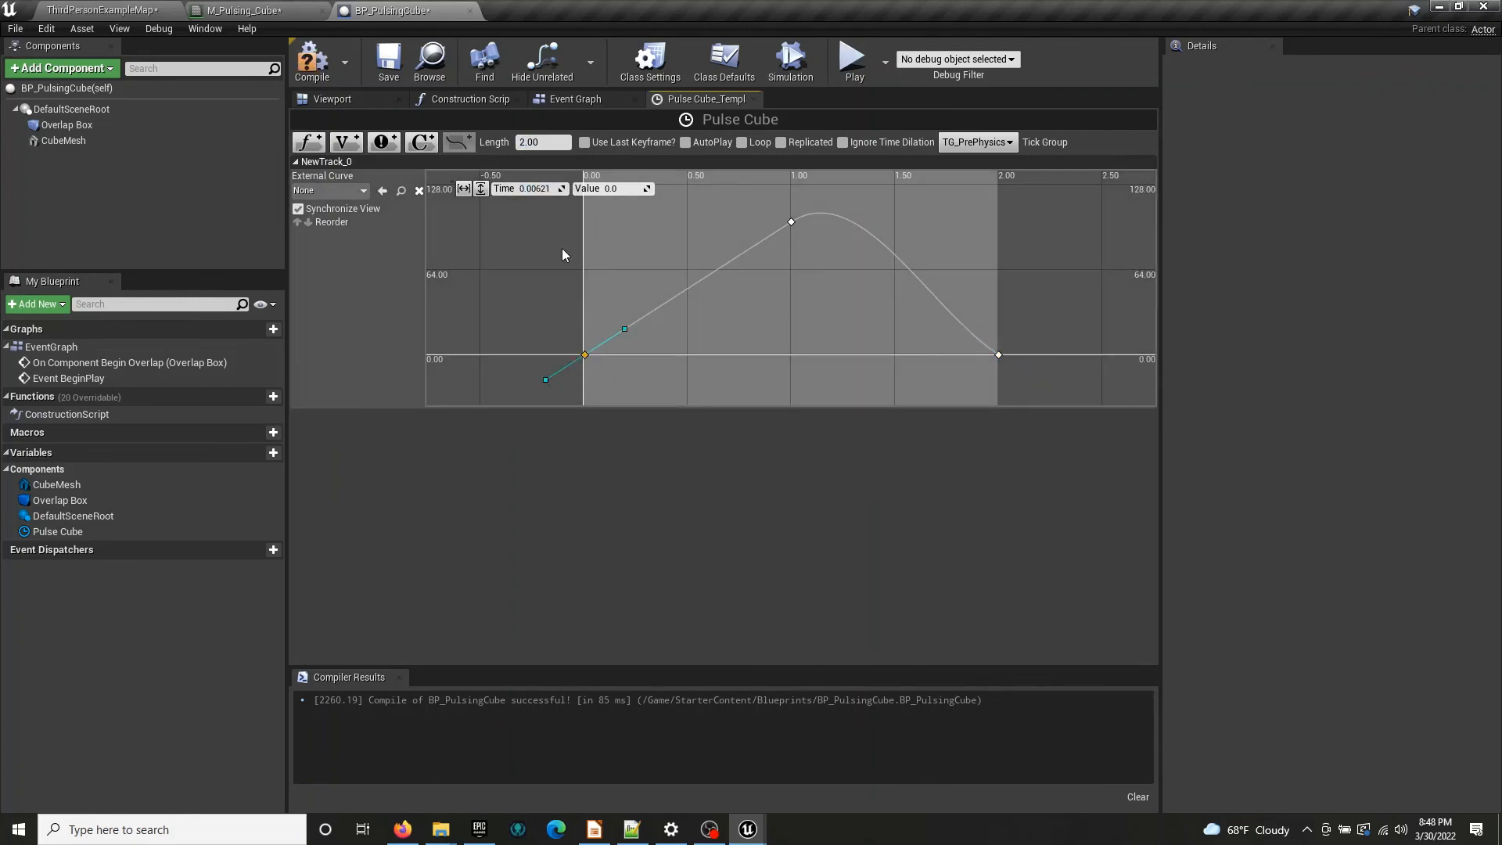
# Try setting the first curve key's time to 0, and undo that time change
pyautogui.click(538, 189)
pyautogui.write('0')
pyautogui.press('Return')
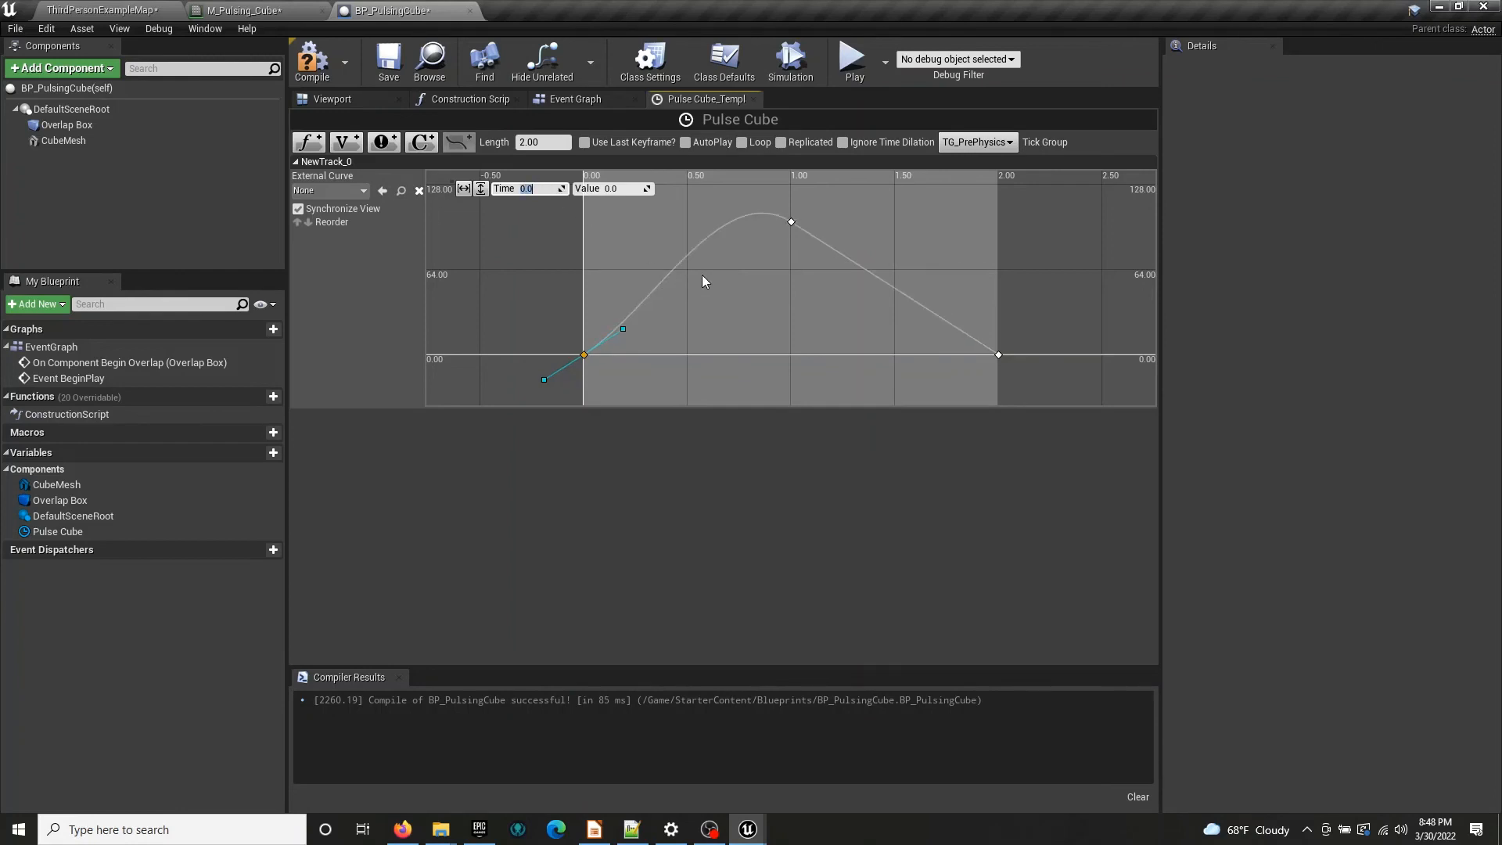
pyautogui.click(952, 248)
pyautogui.hotkey('ctrl', 'z')
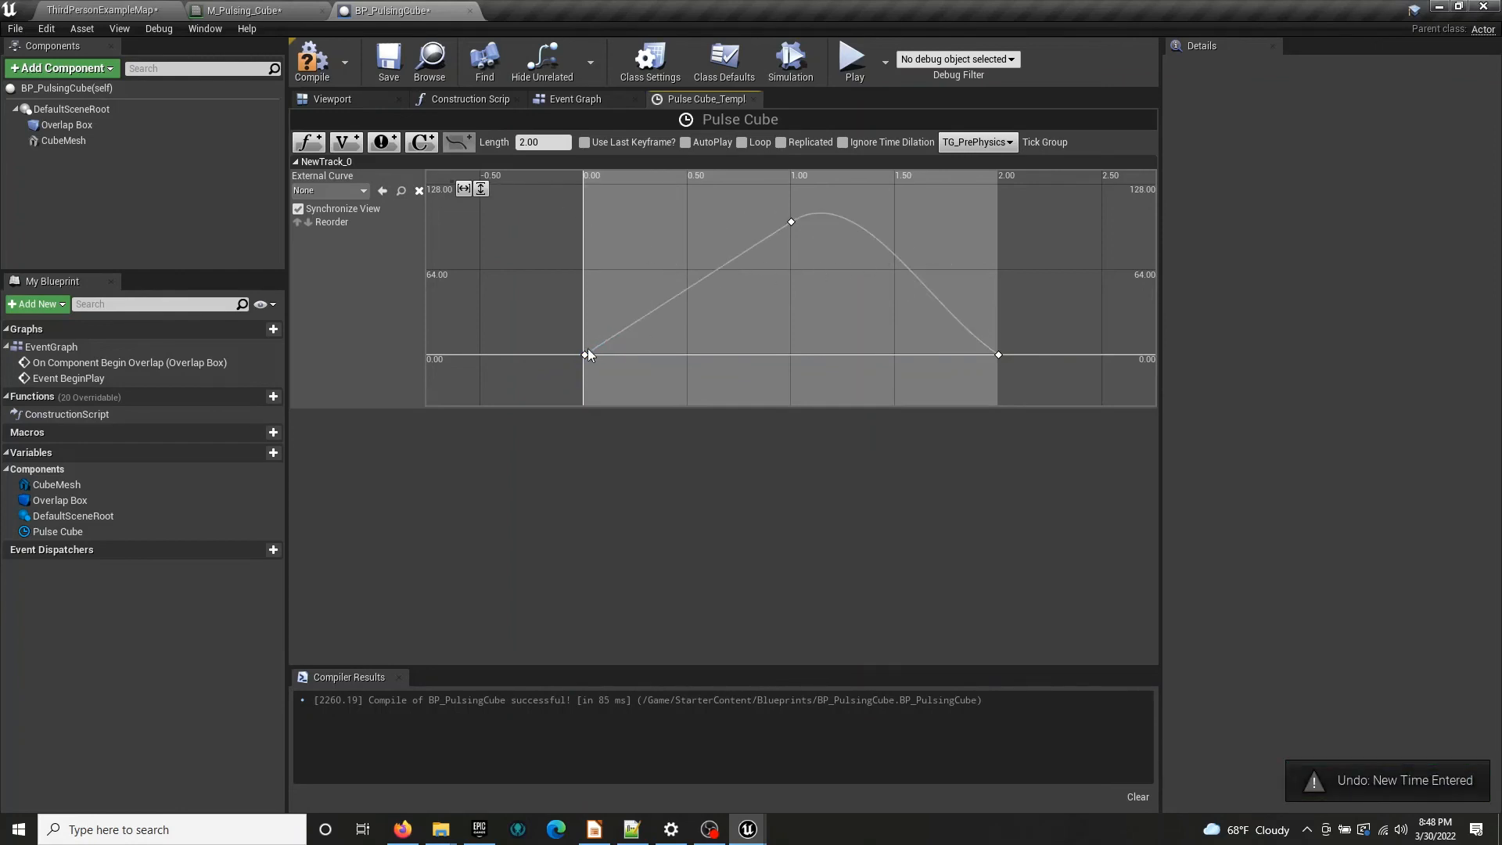
# Set the time of the Pulse Cube curve's first key to 0
pyautogui.moveTo(615, 370); pyautogui.dragTo(603, 360)
pyautogui.click(547, 190)
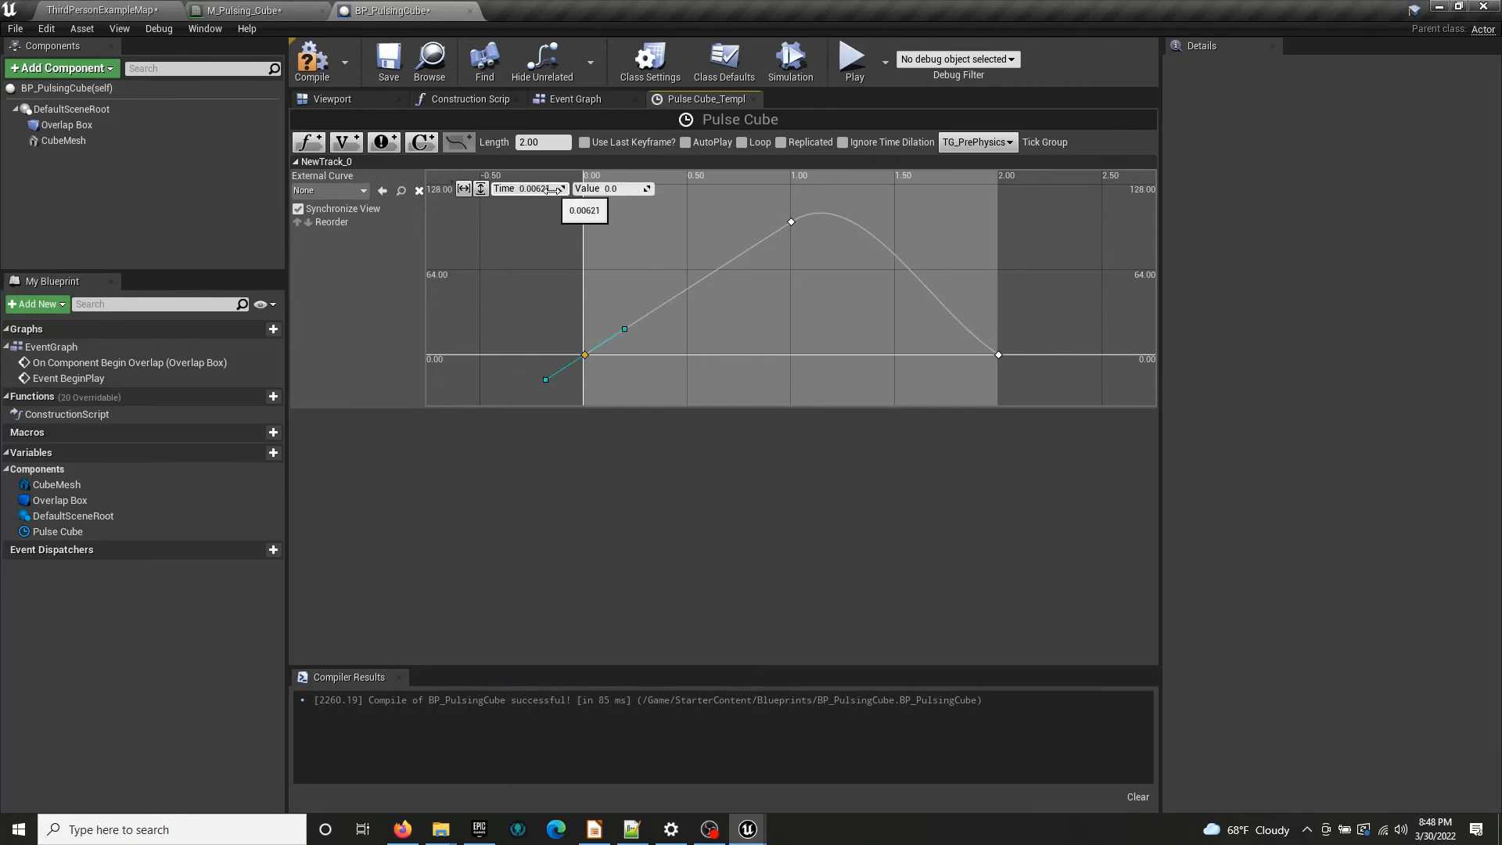
pyautogui.write('0')
pyautogui.press('Return')
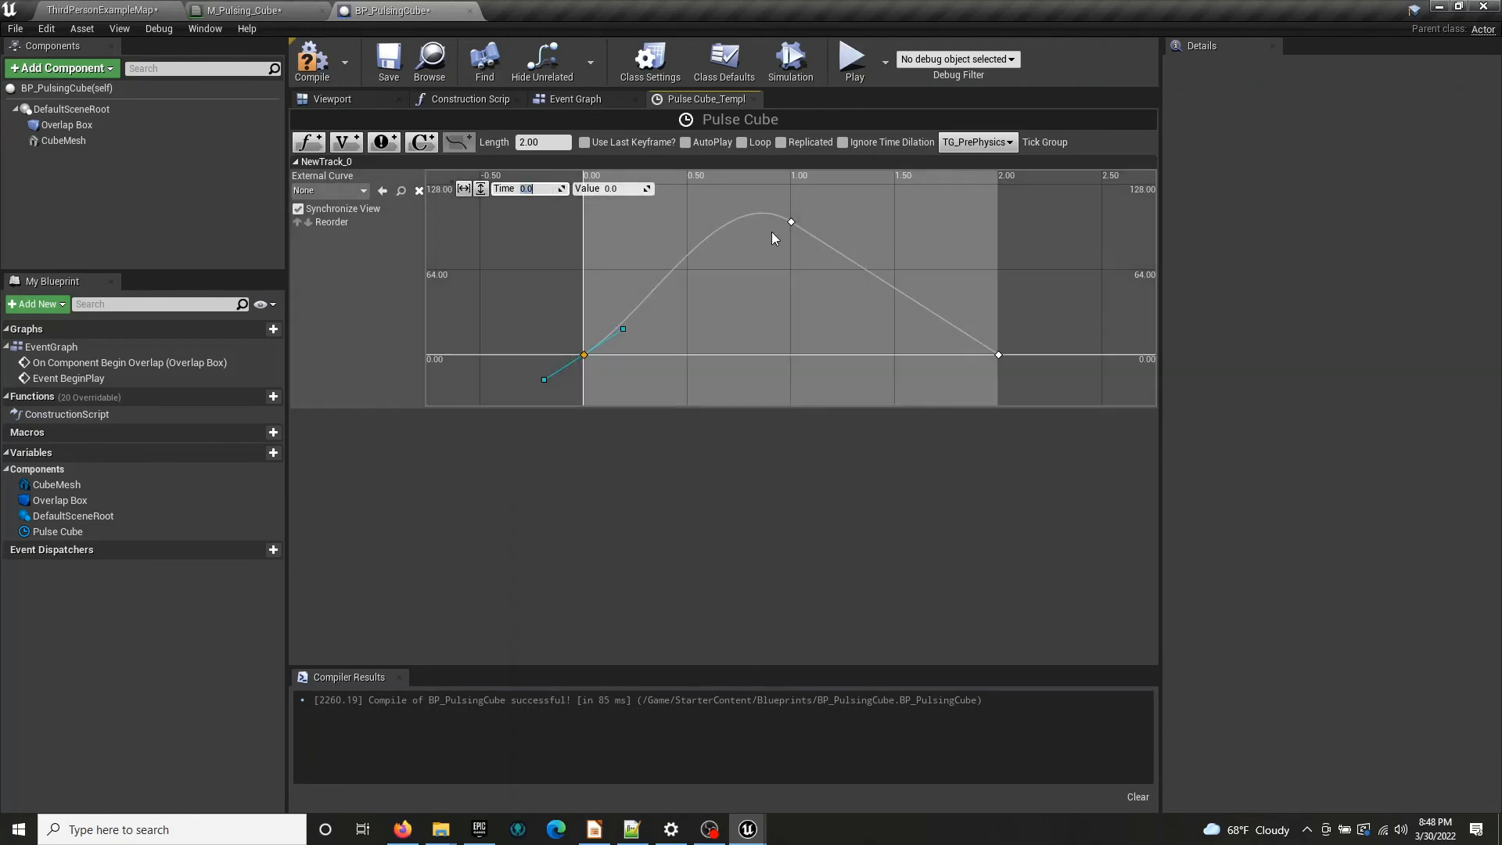
# Select all three keys on the Pulse Cube curve and set their interpolation to User
pyautogui.click(792, 221)
pyautogui.moveTo(562, 219); pyautogui.dragTo(1055, 403)
pyautogui.rightClick(999, 356)
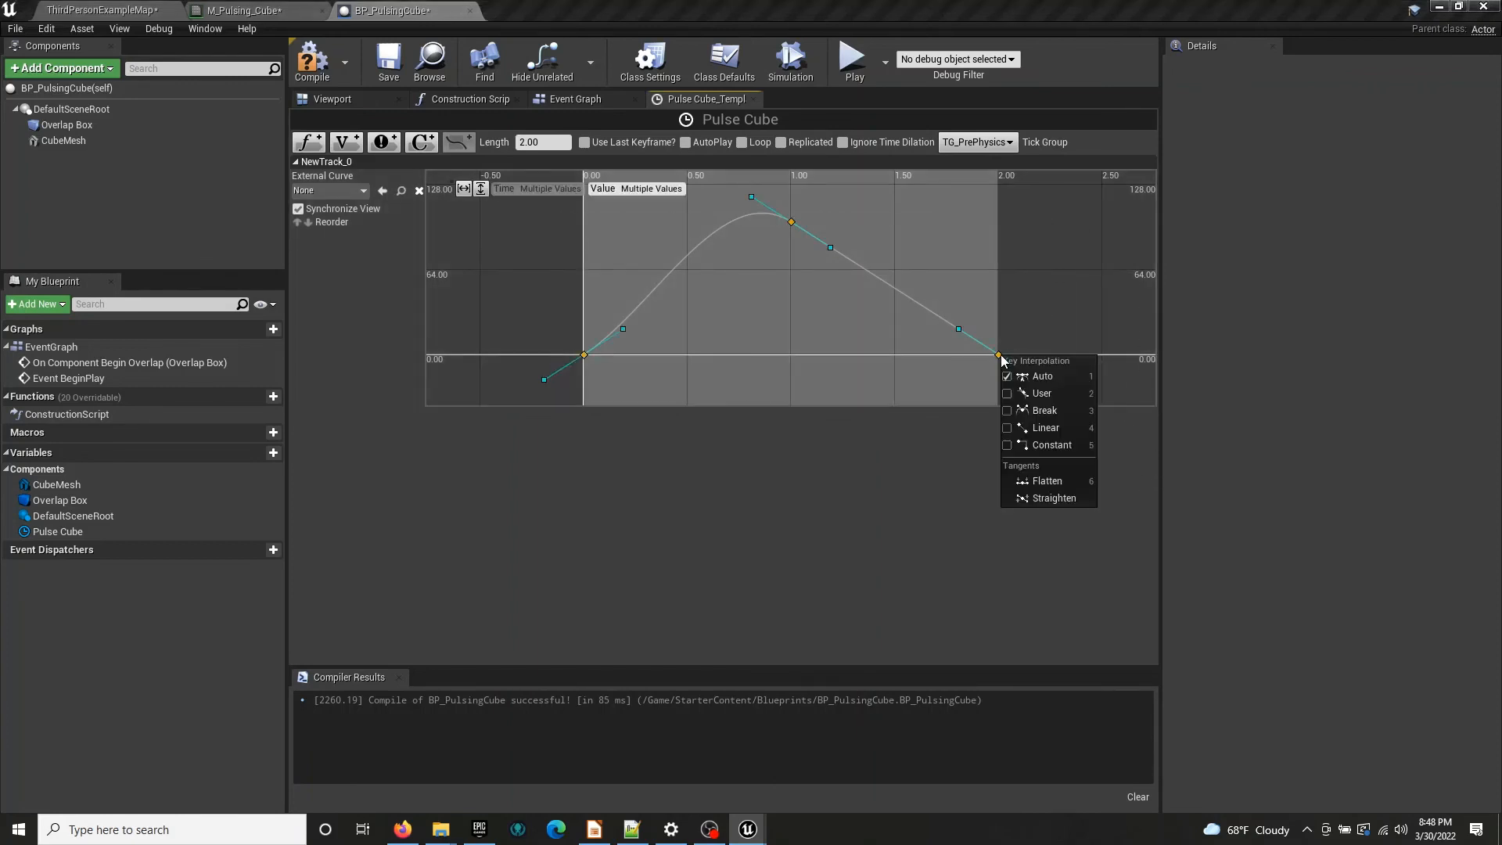
pyautogui.click(1042, 393)
pyautogui.click(1006, 253)
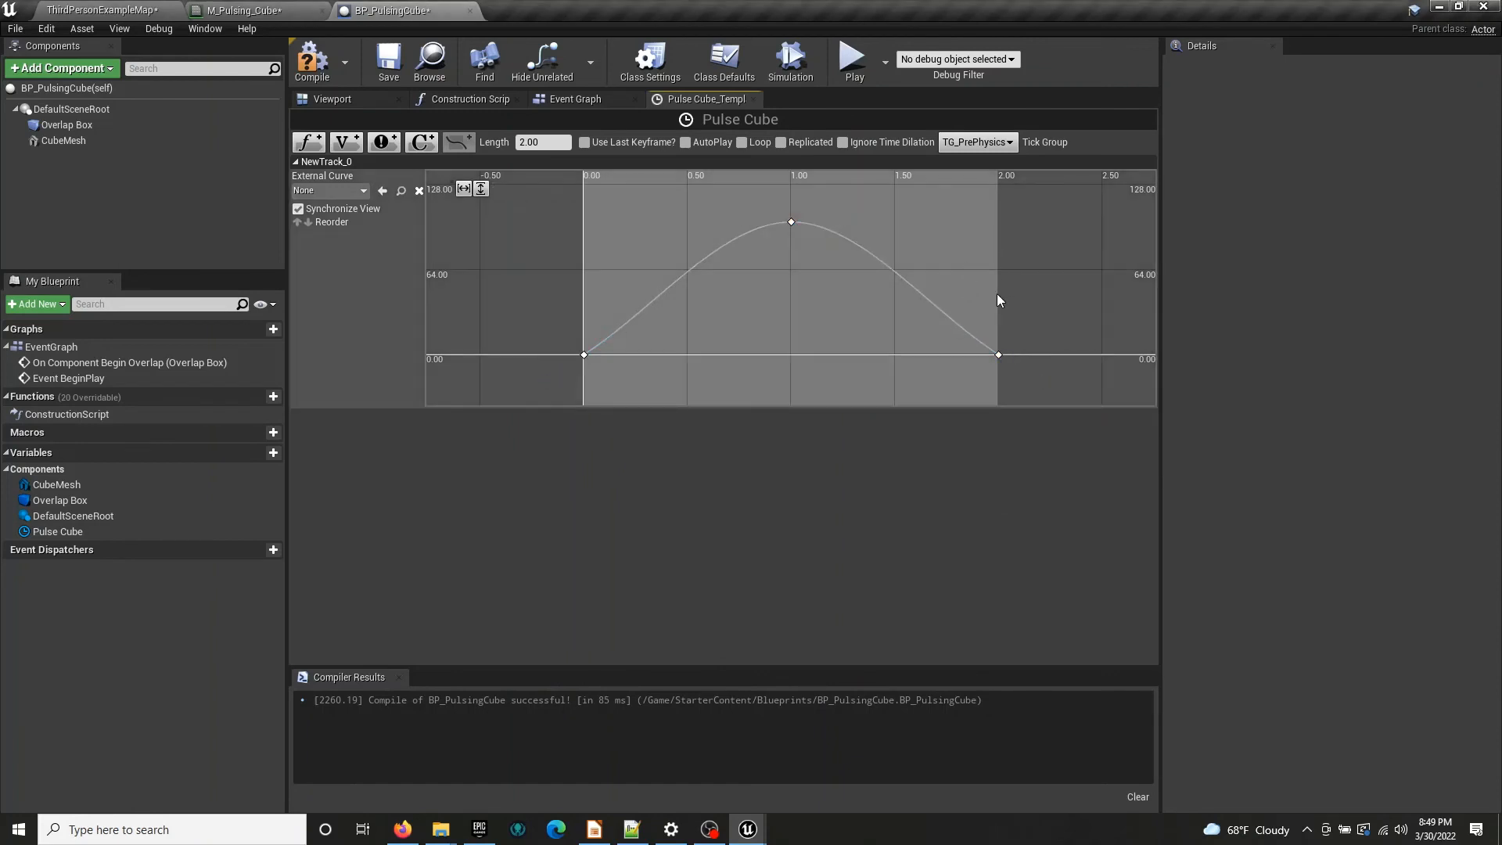
# Check the curve's first and last keys, and compile and save the BP_PulsingCube Blueprint
pyautogui.moveTo(595, 371); pyautogui.dragTo(600, 370)
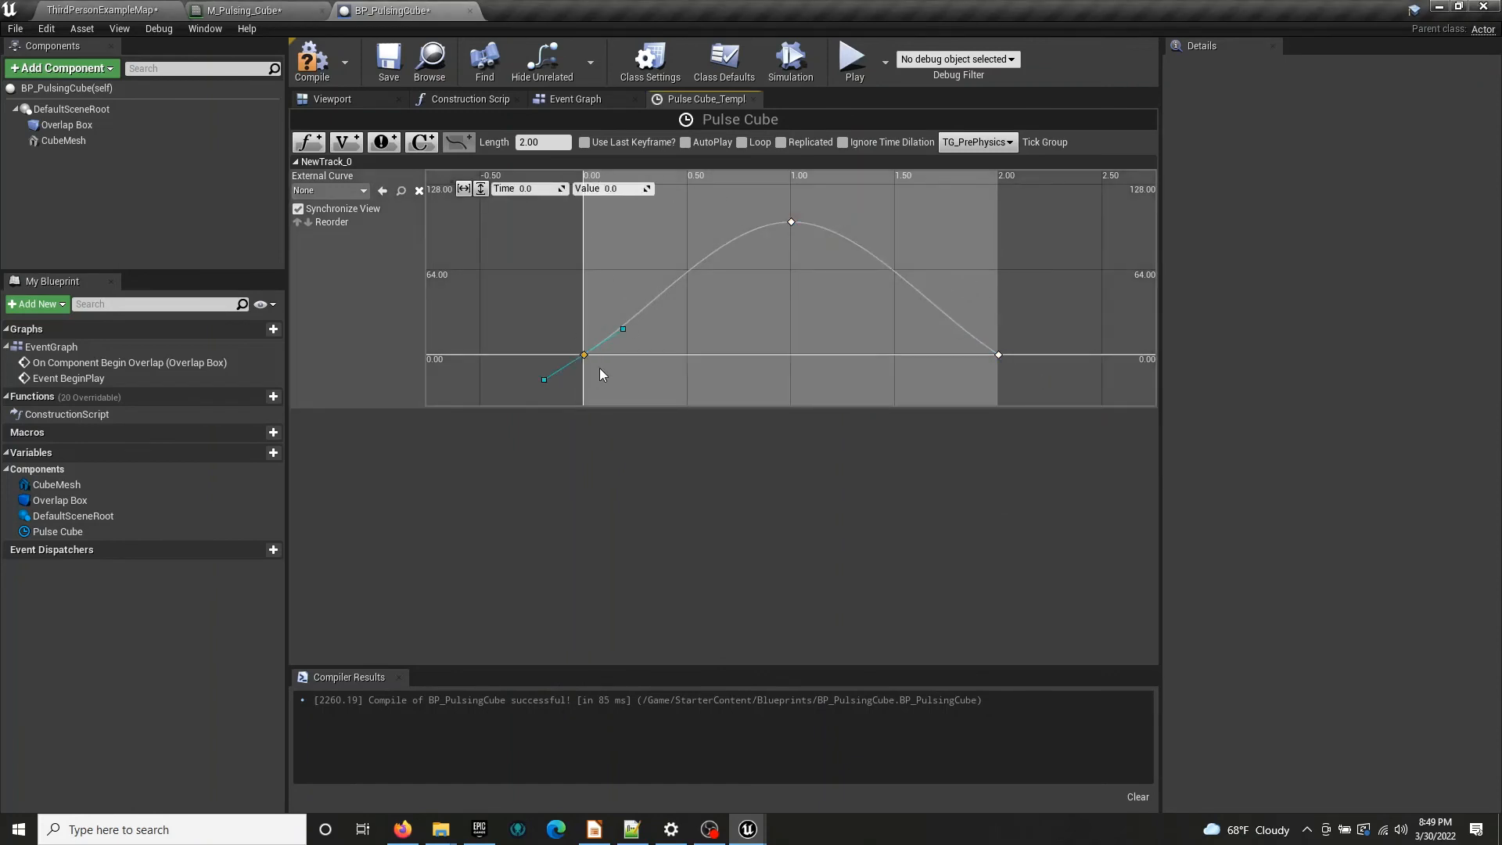
pyautogui.moveTo(848, 253); pyautogui.dragTo(850, 256)
pyautogui.moveTo(936, 312); pyautogui.dragTo(1069, 401)
pyautogui.click(1068, 400)
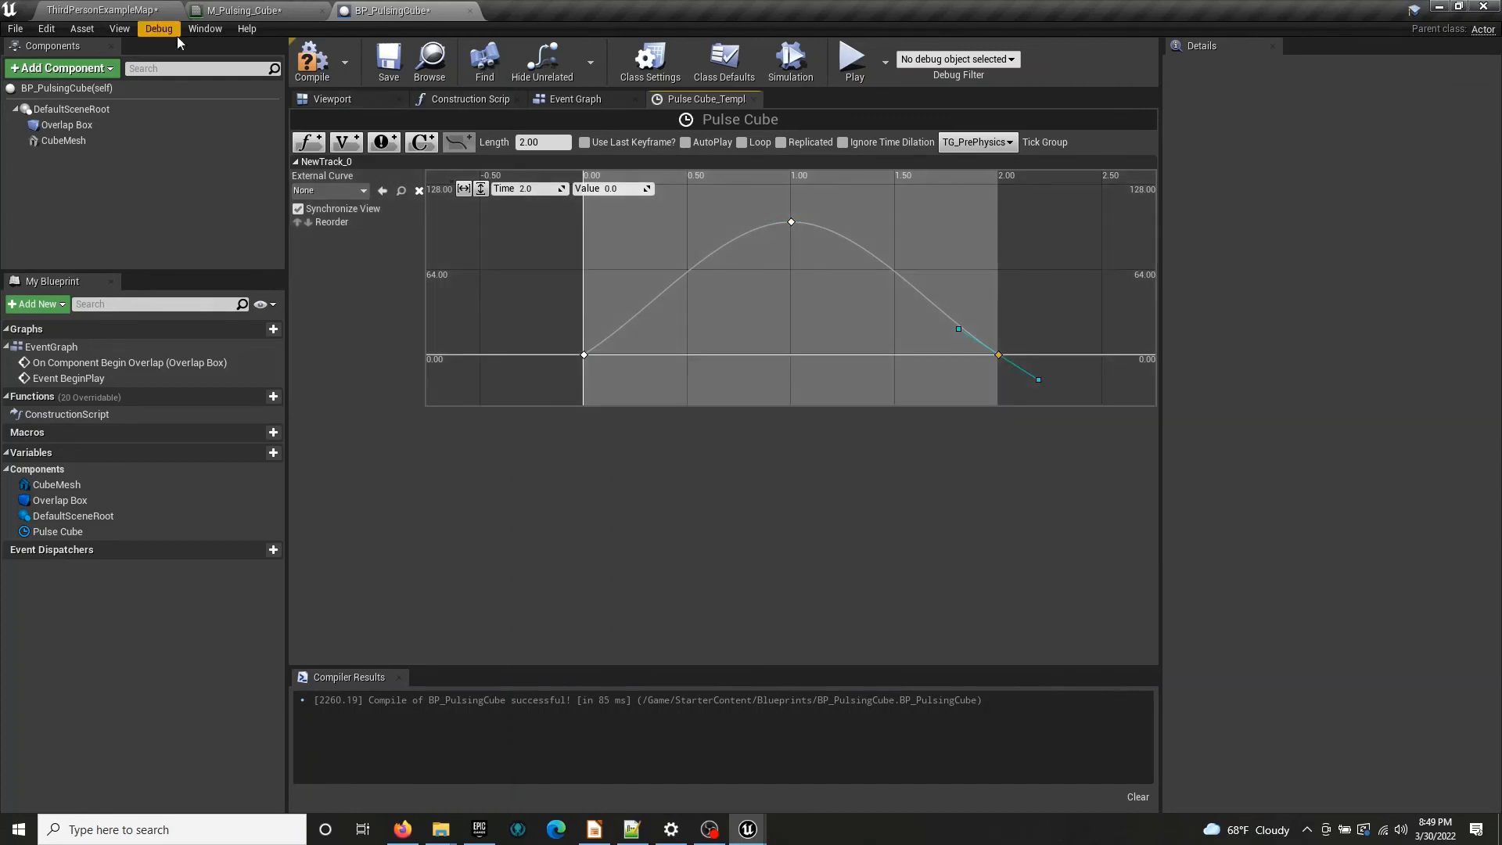
pyautogui.click(311, 61)
pyautogui.click(388, 62)
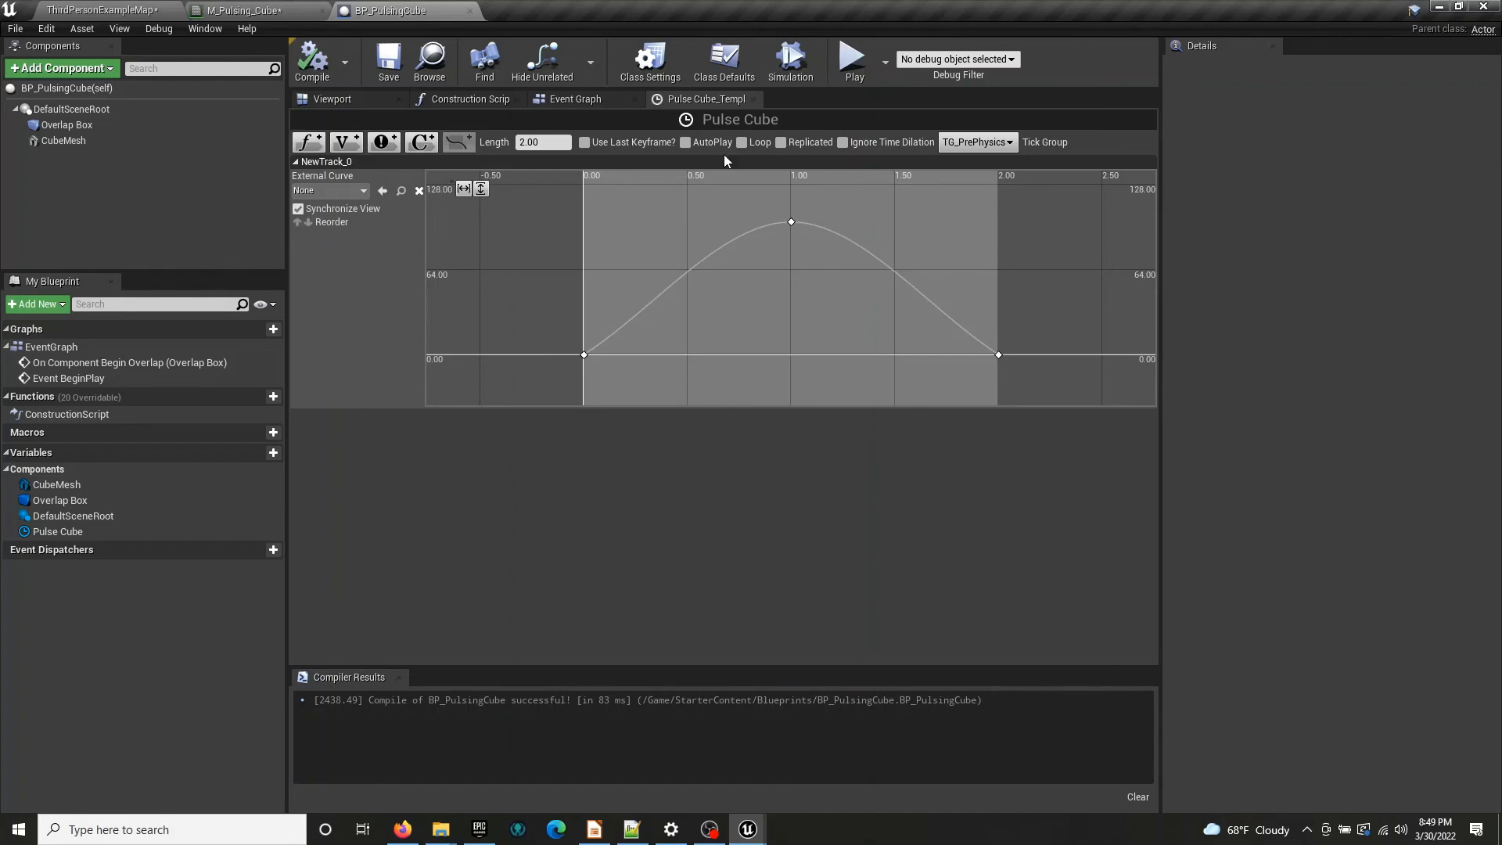
# Rename the Pulse Cube timeline's float track to WPO
pyautogui.click(598, 100)
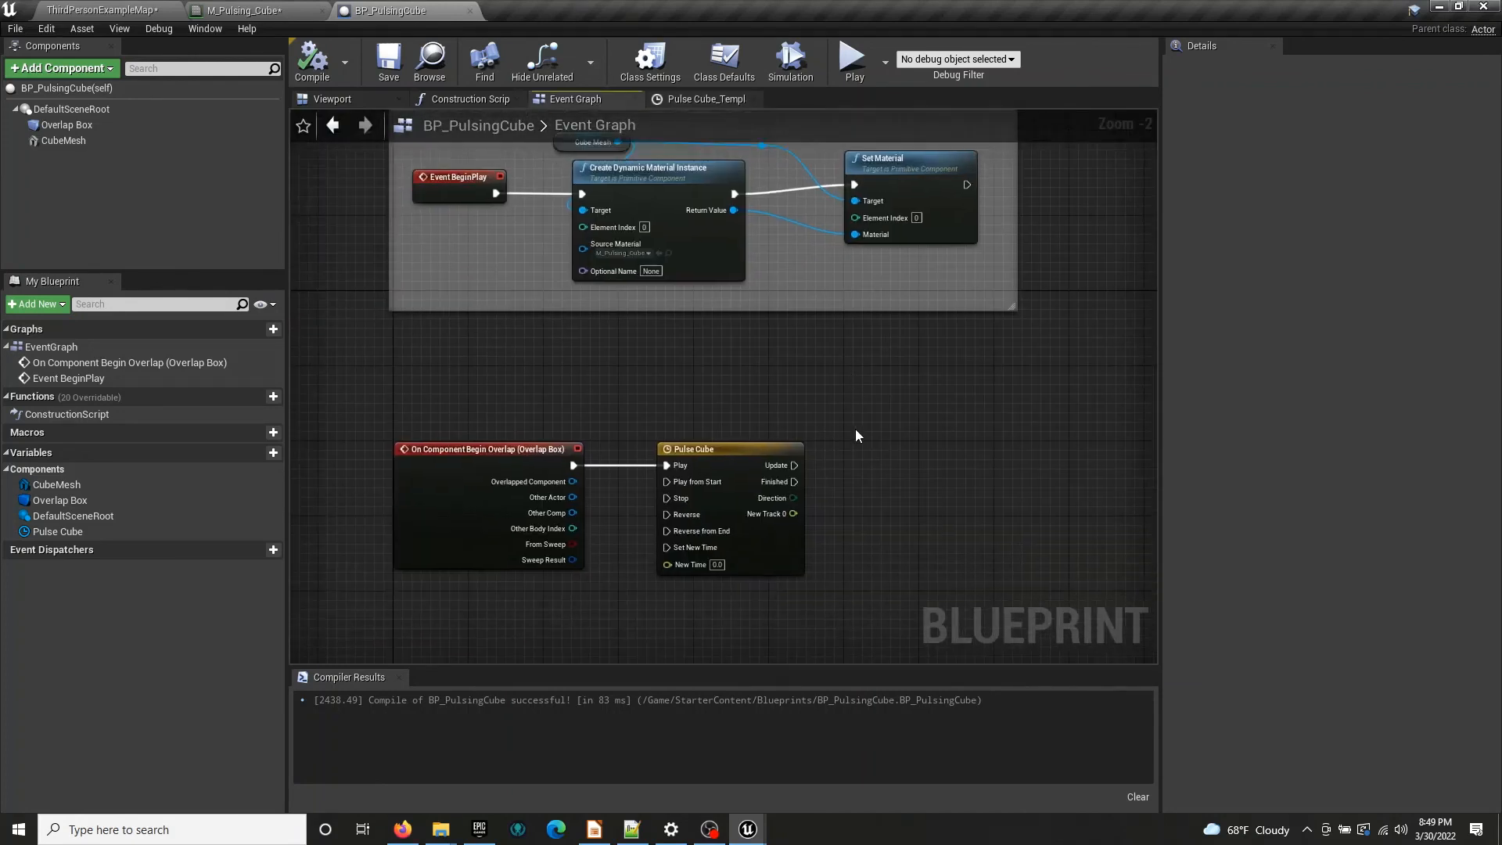
pyautogui.click(726, 99)
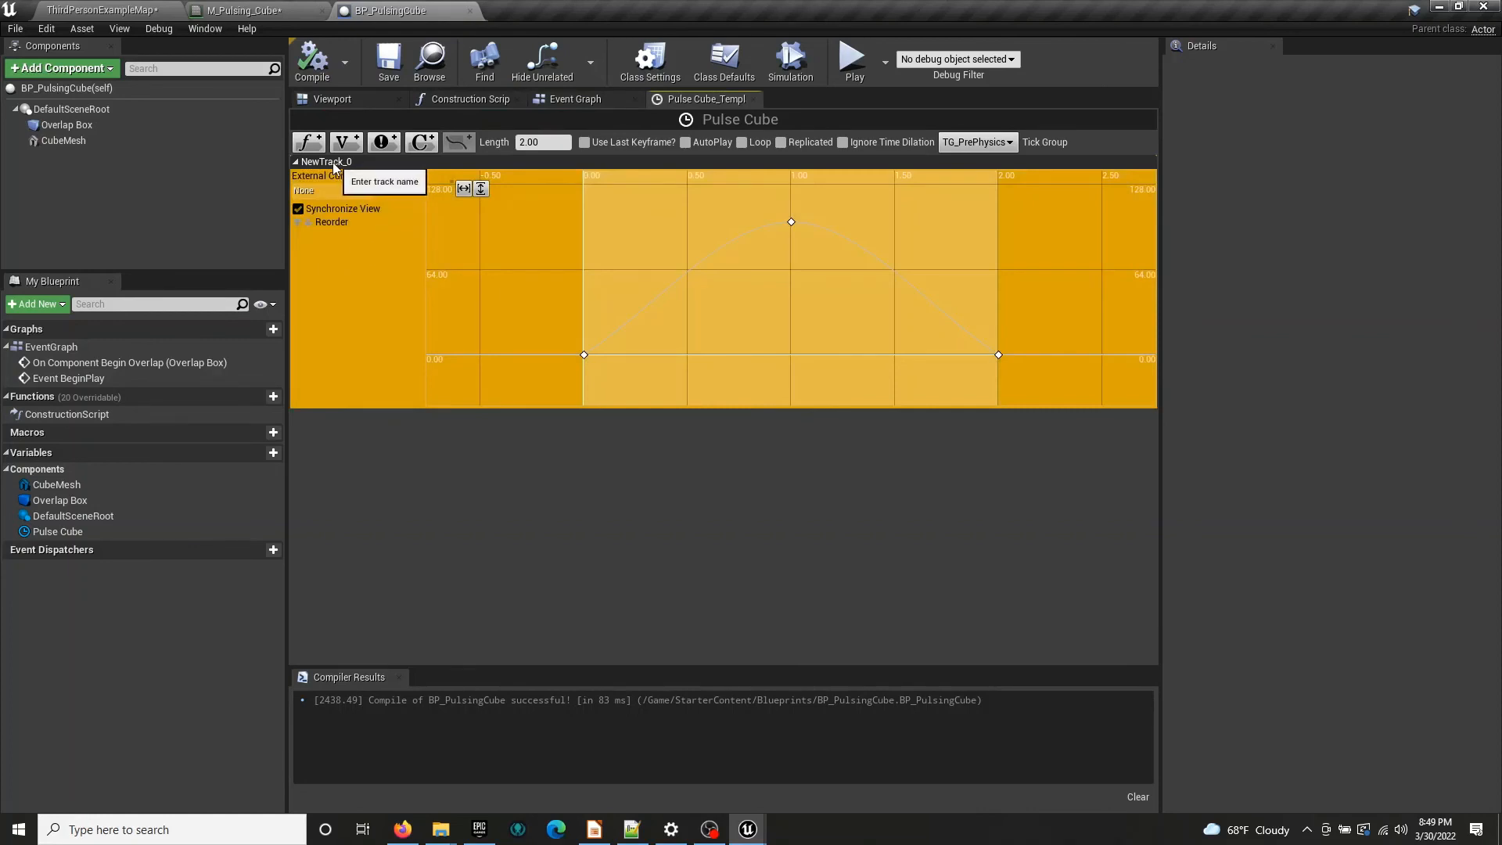
pyautogui.doubleClick(350, 164)
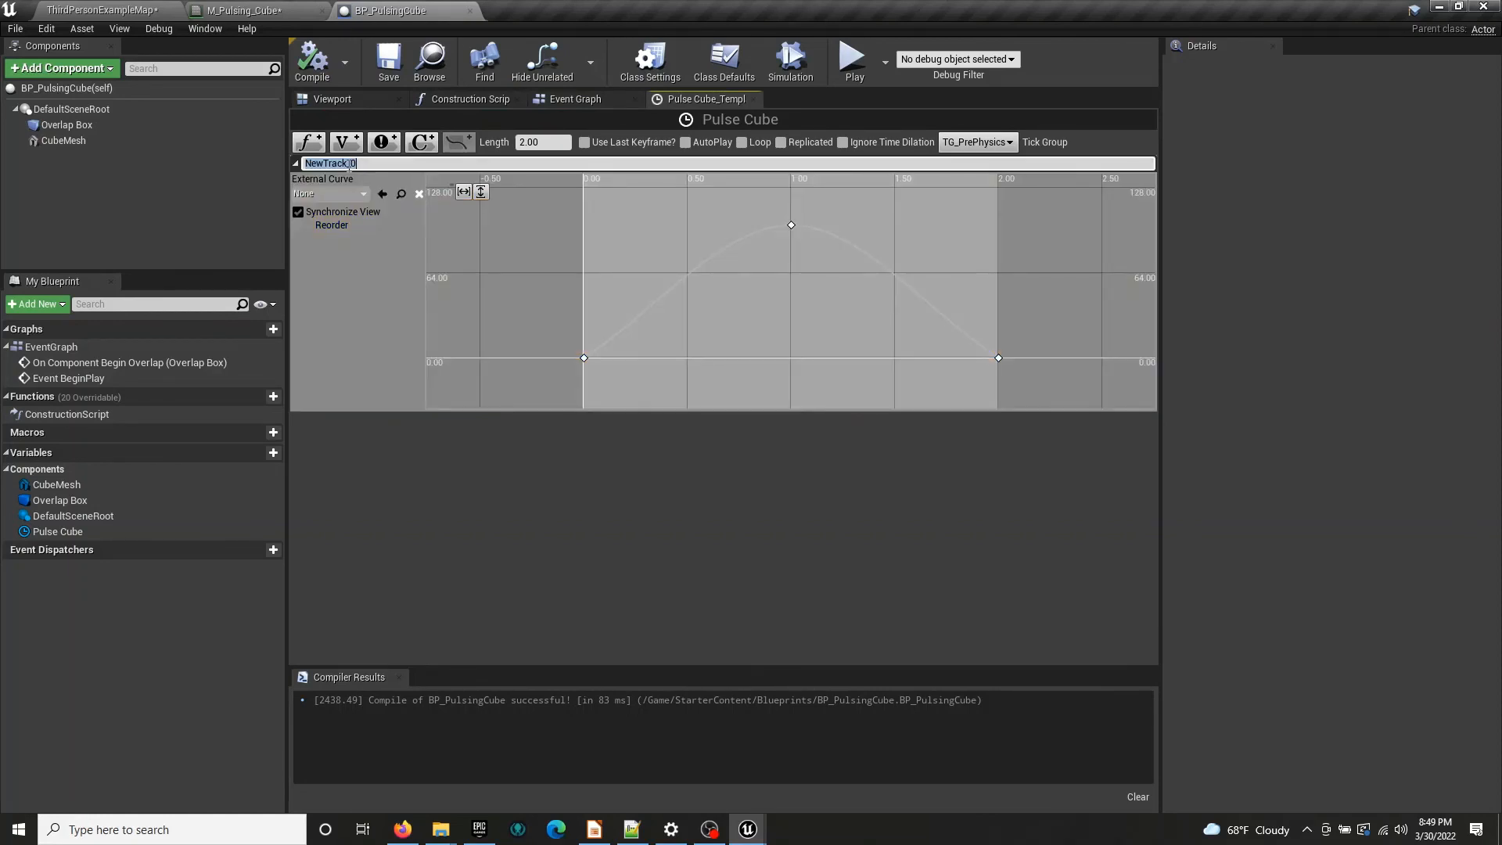
pyautogui.write('WPO')
pyautogui.press('Return')
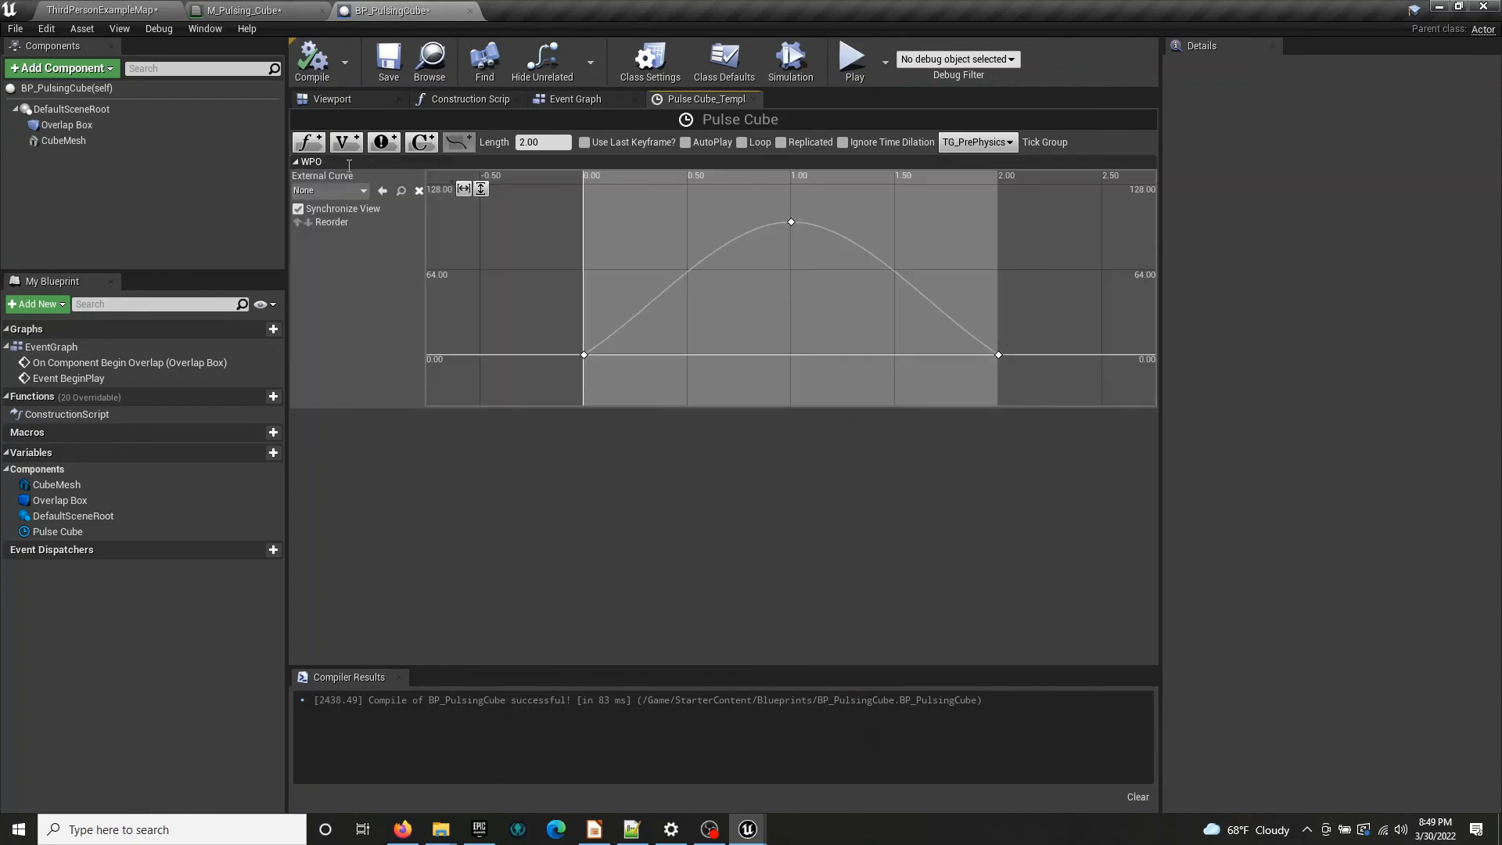
# Apply the pending changes in M_Pulsing_Cube and return to BP_PulsingCube's Event Graph
pyautogui.click(283, 12)
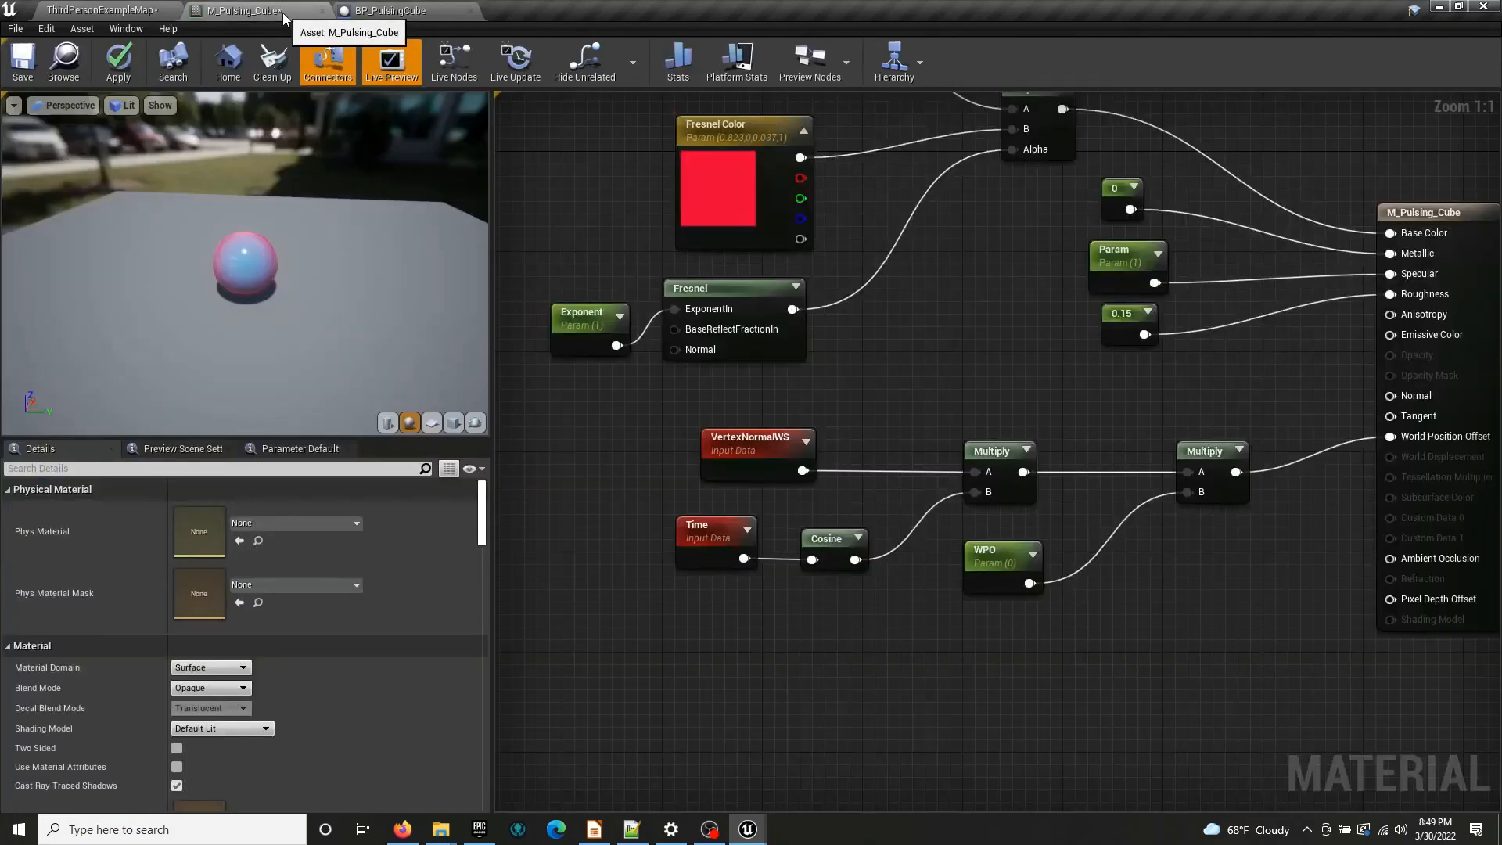
pyautogui.click(123, 66)
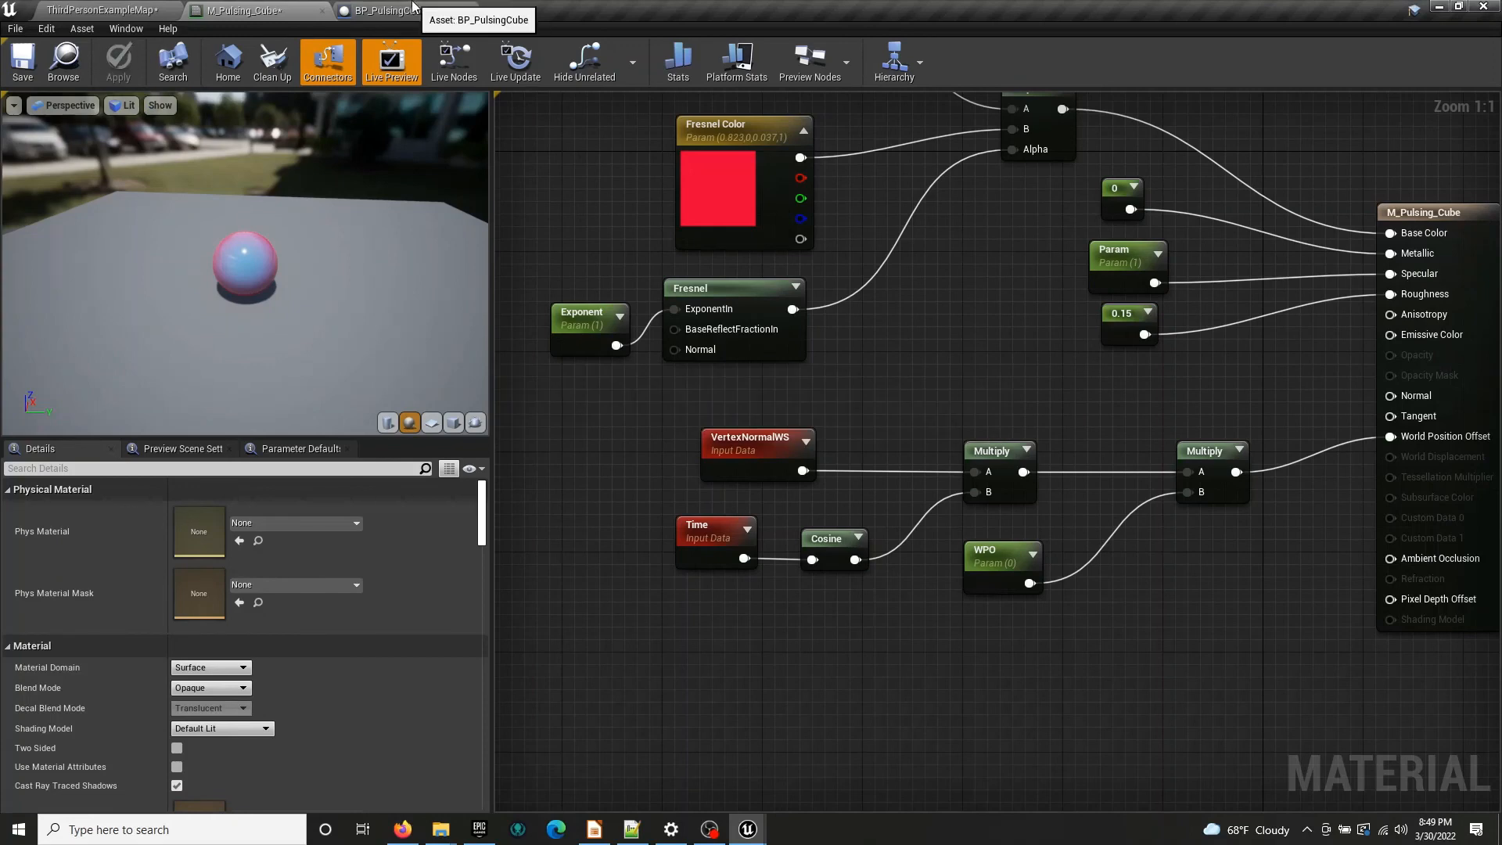
pyautogui.click(395, 11)
pyautogui.click(575, 99)
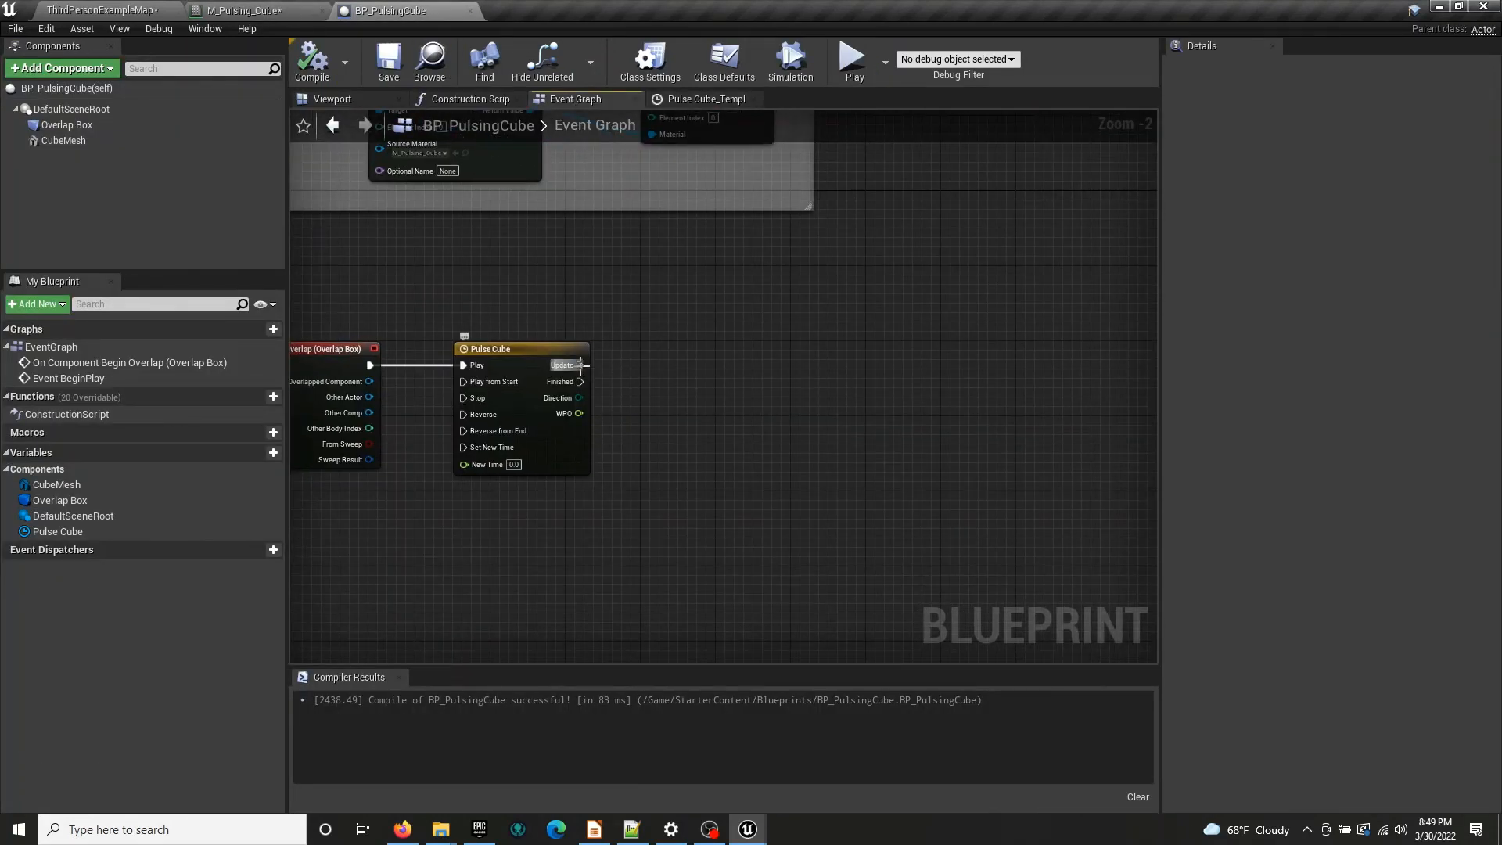
# Try adding a Set Scalar Parameter Value node from the Pulse Cube timeline's Update output, and delete the node
pyautogui.moveTo(580, 366); pyautogui.dragTo(759, 363)
pyautogui.write('set')
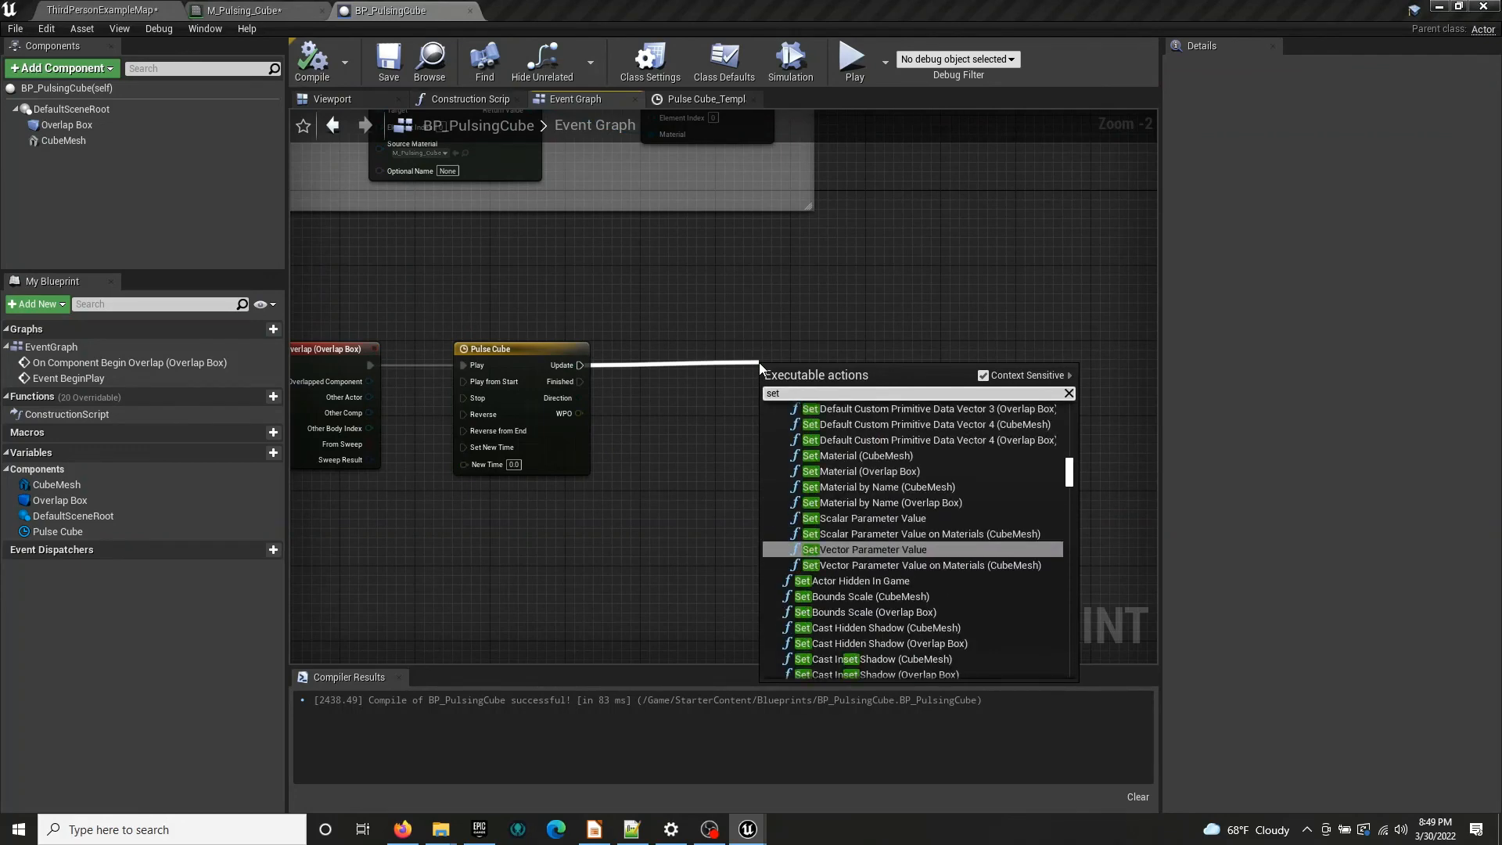
pyautogui.write(' scal')
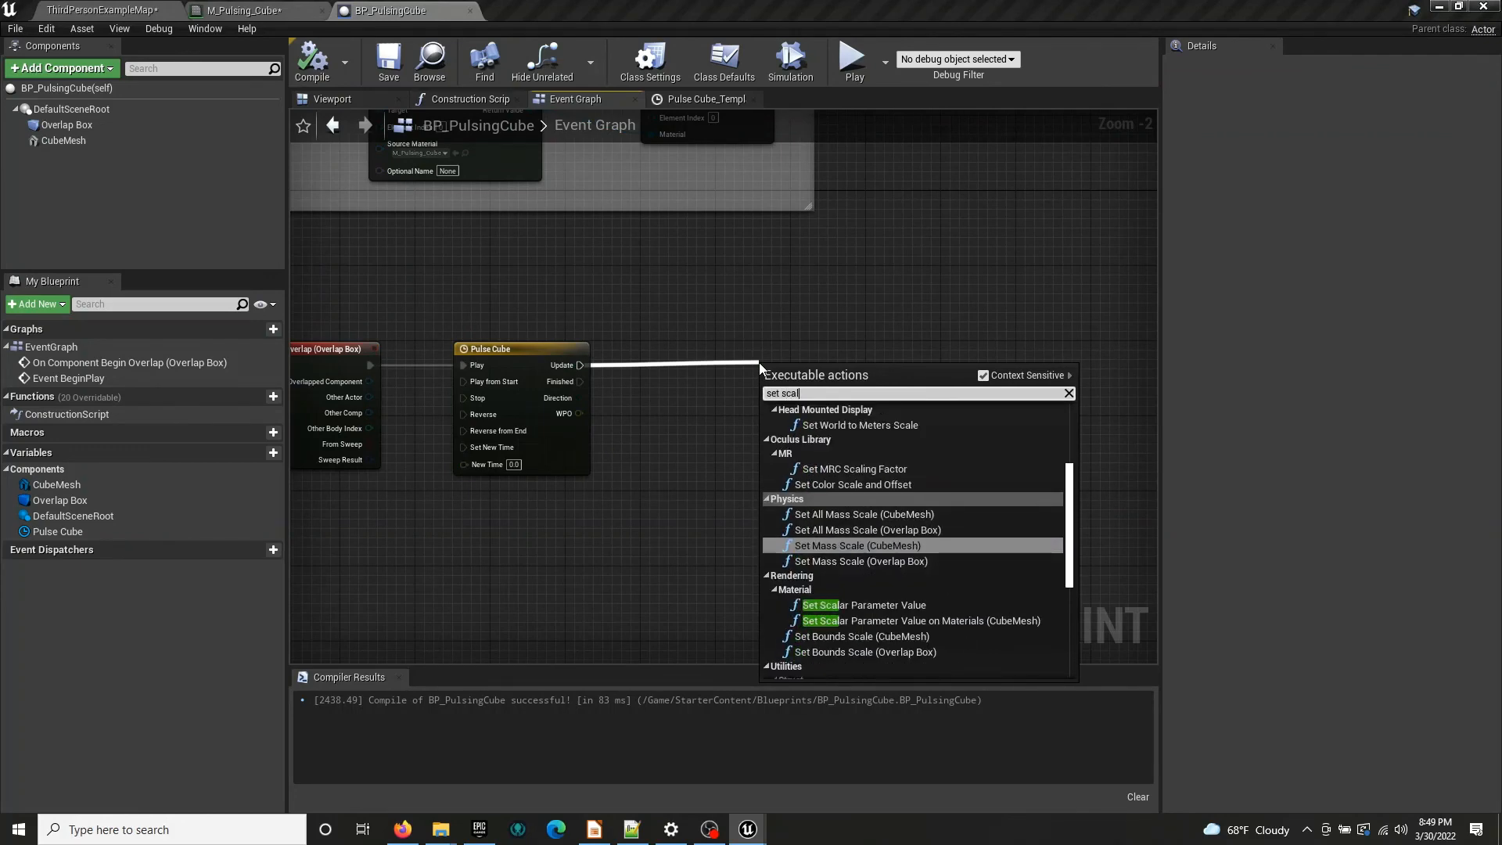
pyautogui.write('ar')
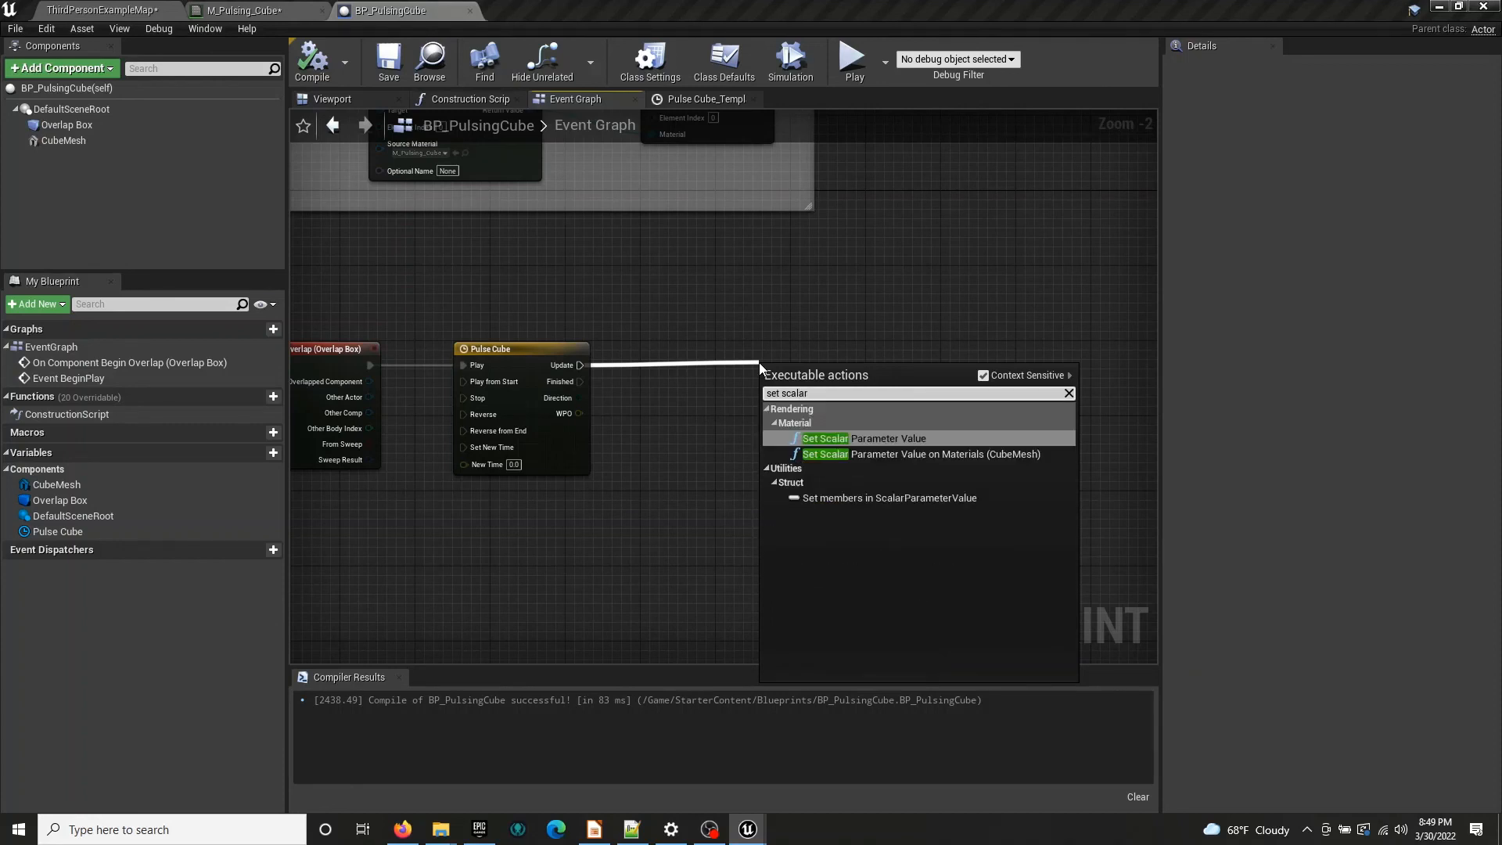
pyautogui.press('Return')
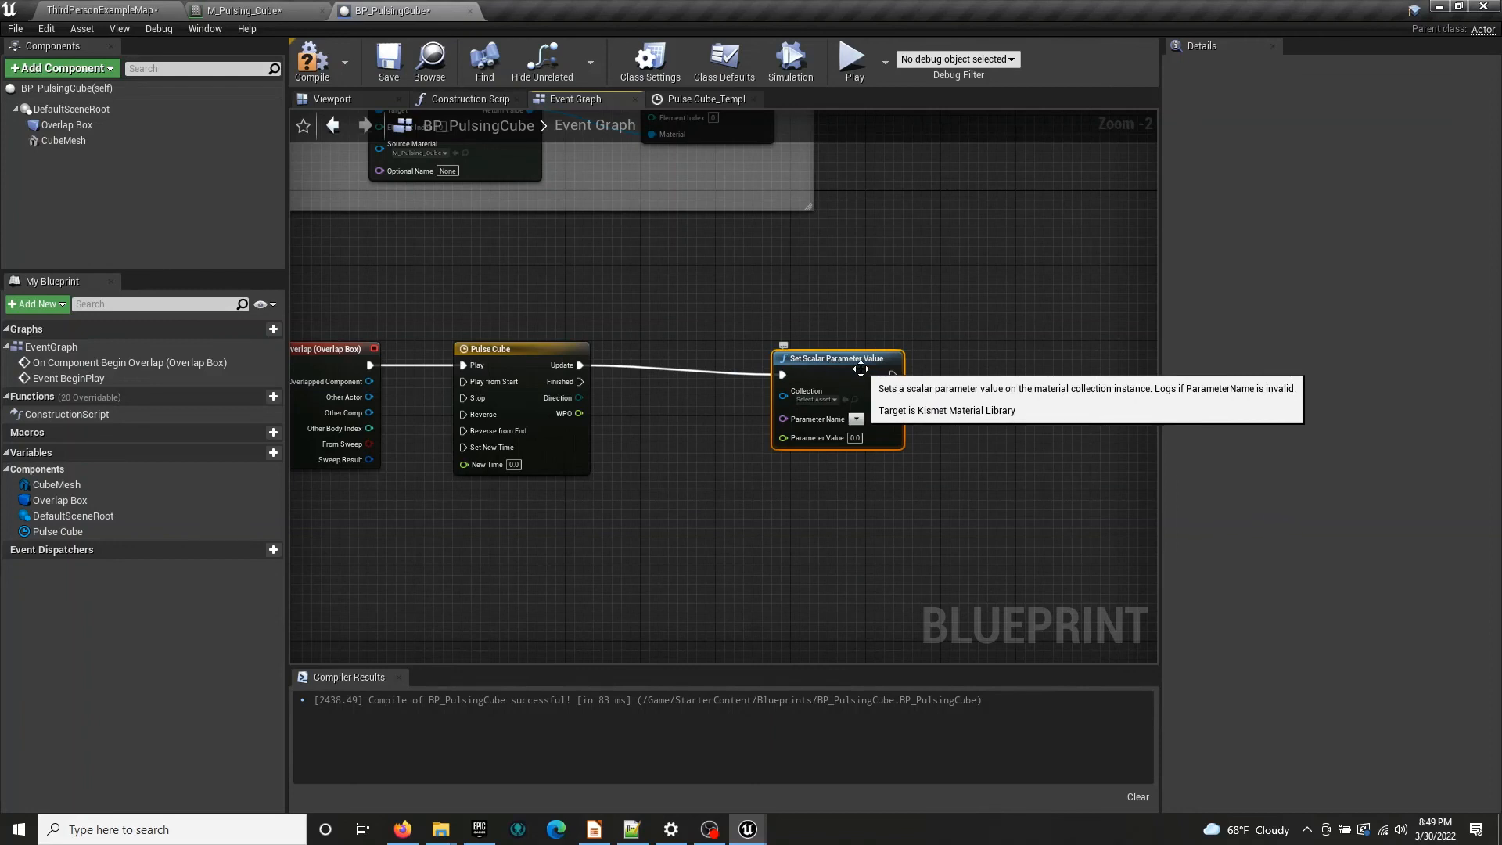
pyautogui.press('Delete')
# Widen the begin-play comment box and move the Set Material node farther from Create Dynamic Material Instance to make room between them
pyautogui.moveTo(686, 290); pyautogui.dragTo(767, 388, button='right')
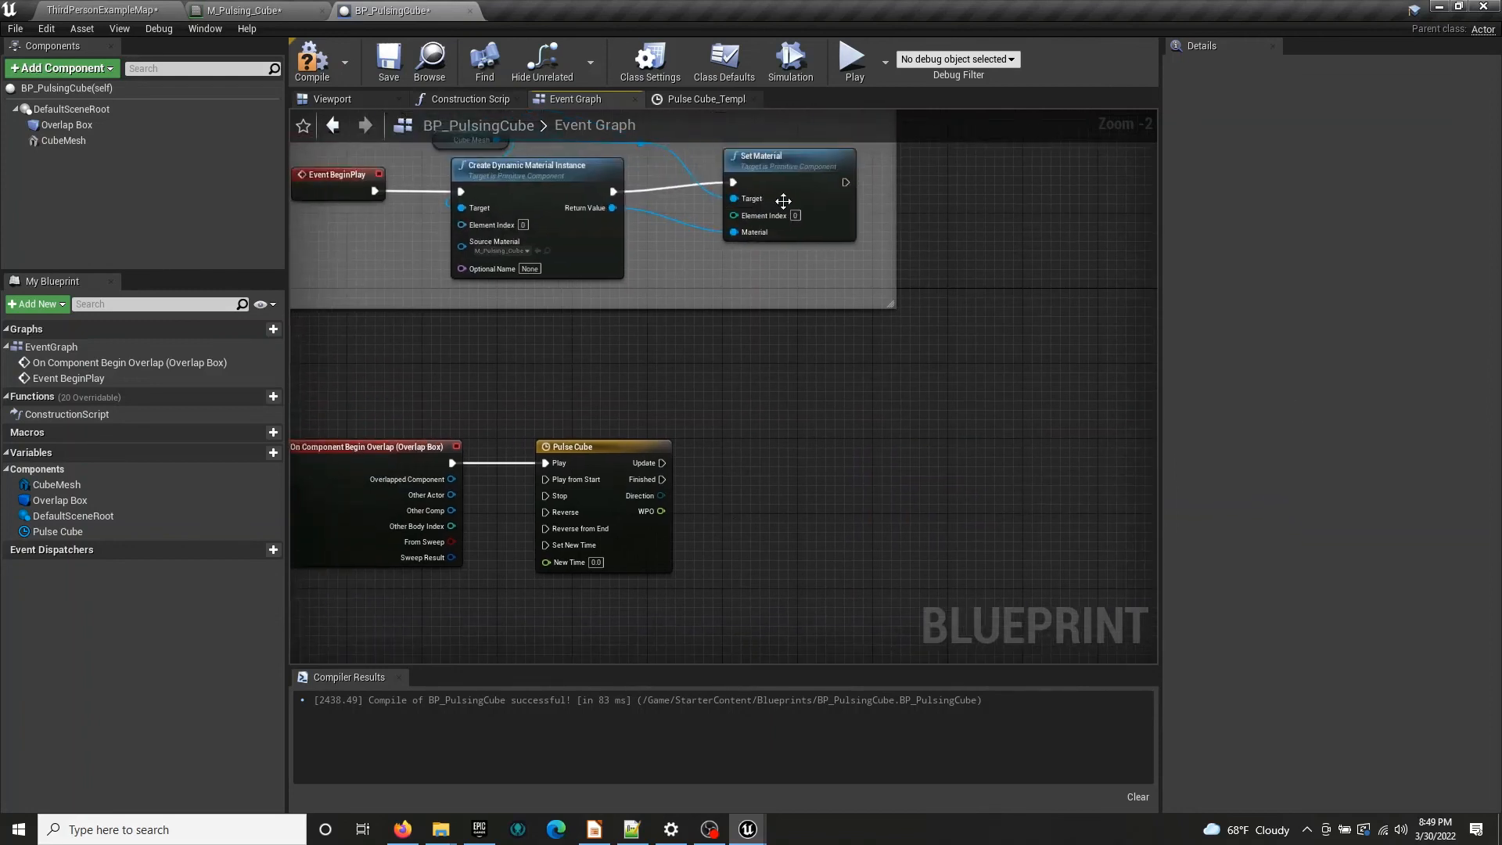
pyautogui.click(784, 183)
pyautogui.moveTo(741, 309); pyautogui.dragTo(793, 354, button='right')
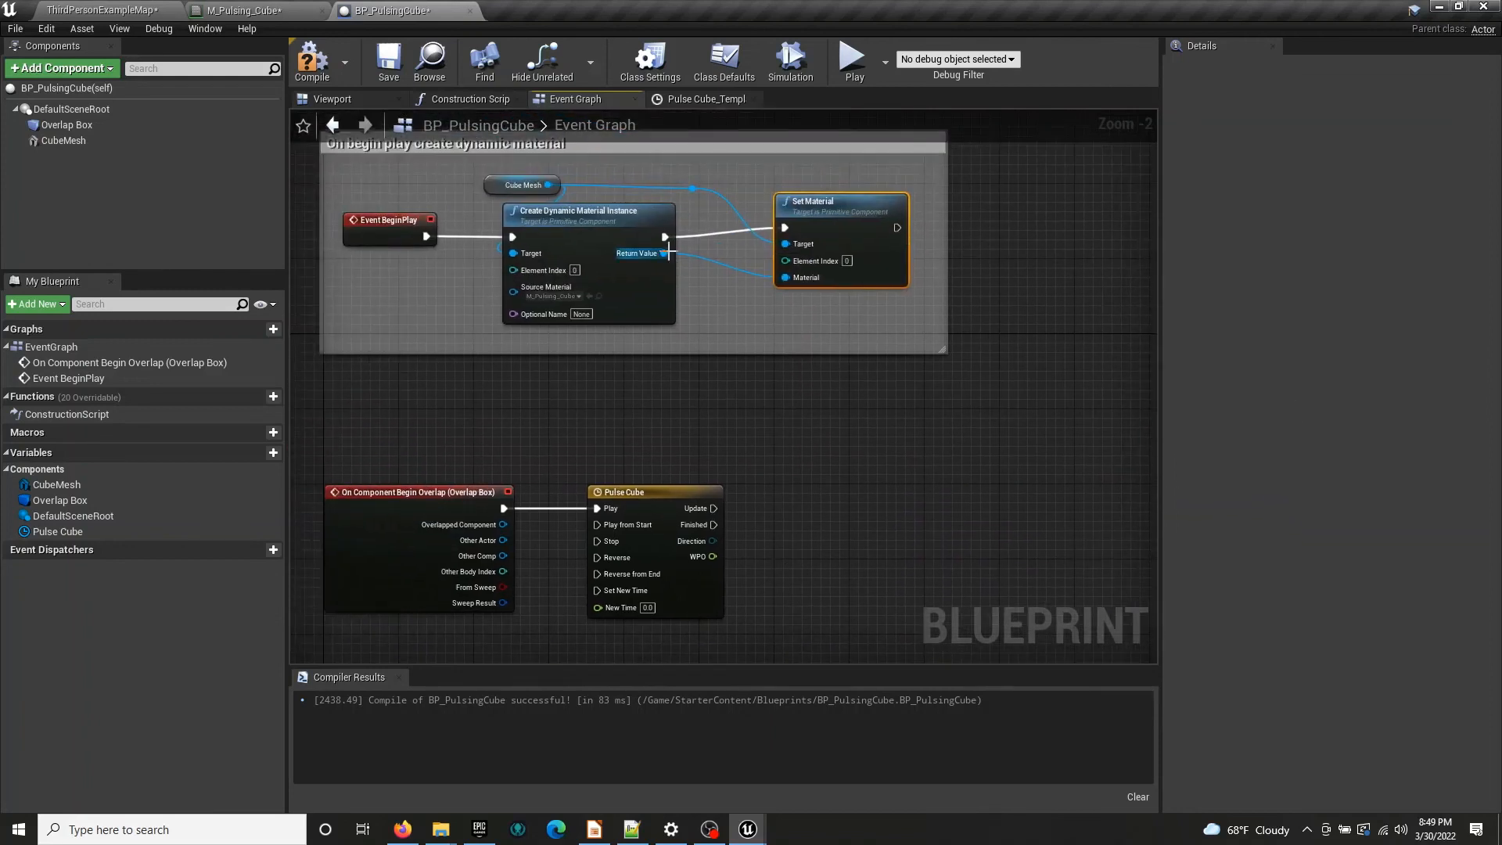
pyautogui.moveTo(978, 252); pyautogui.dragTo(807, 364, button='right')
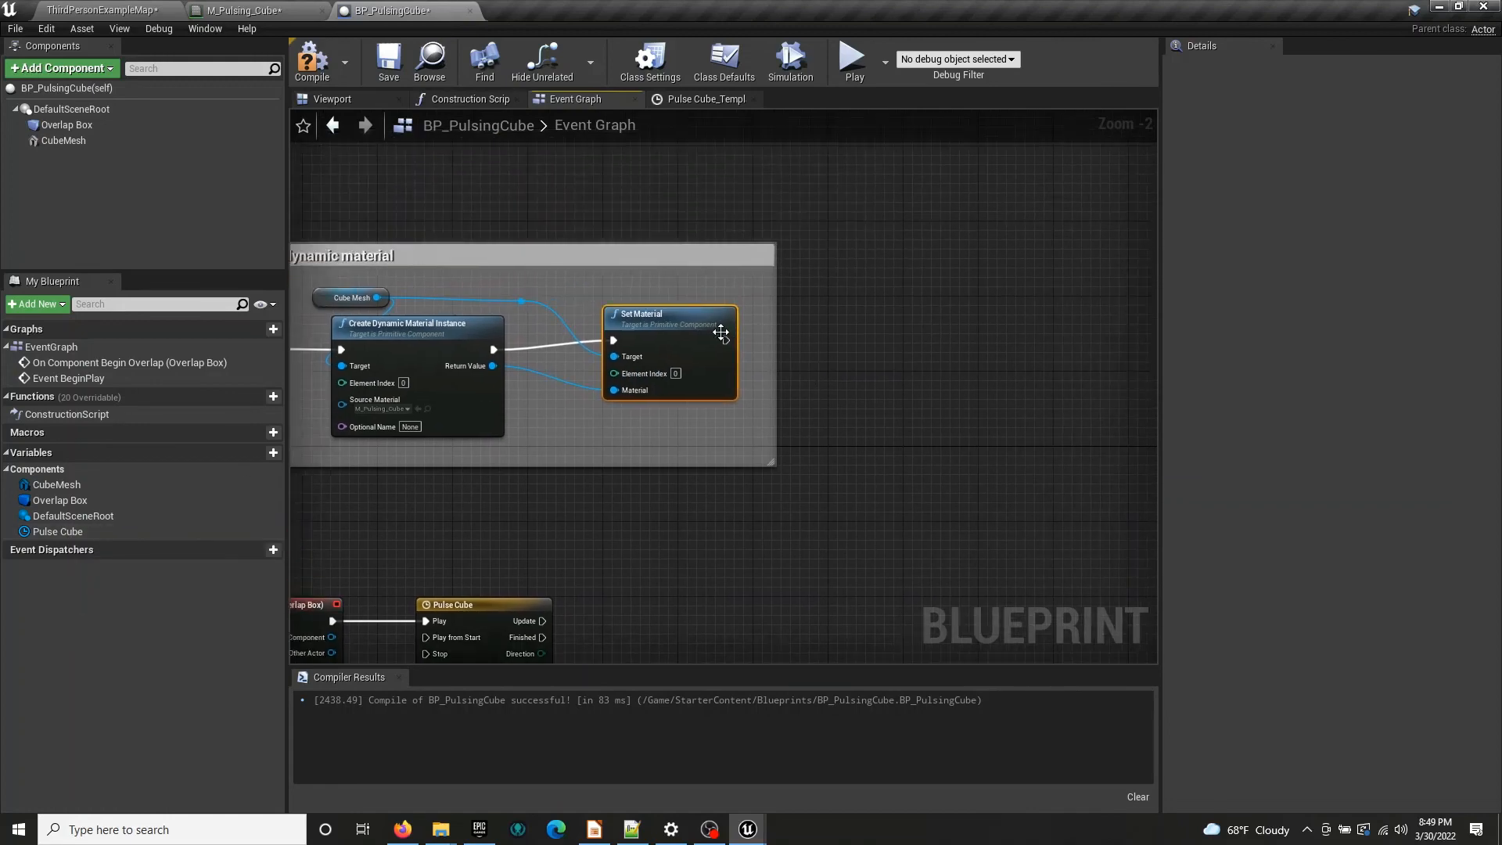
pyautogui.moveTo(554, 360); pyautogui.dragTo(706, 285, button='right')
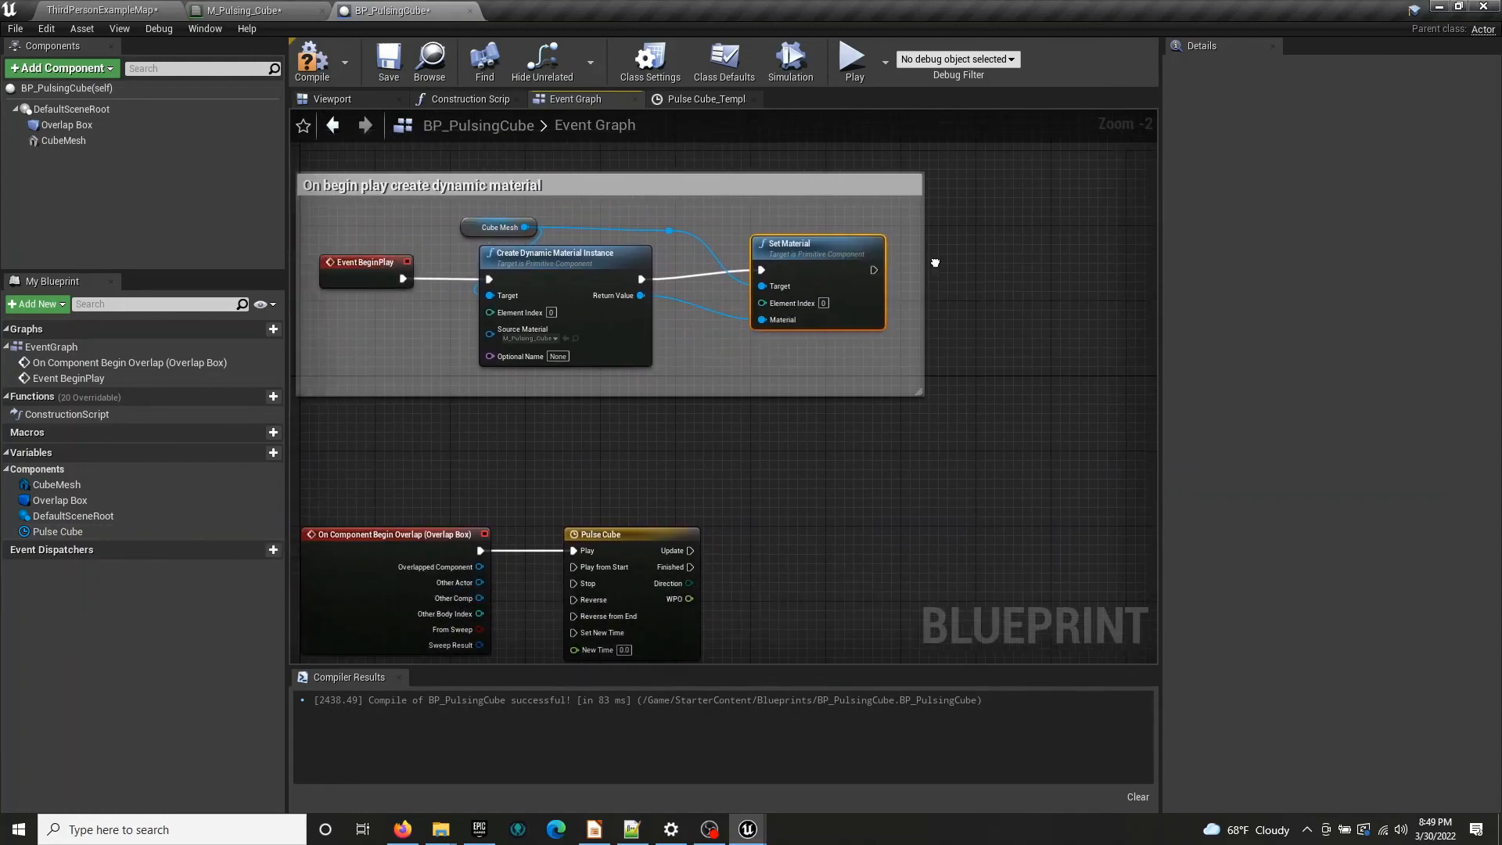
pyautogui.moveTo(927, 260); pyautogui.dragTo(856, 293, button='right')
pyautogui.moveTo(863, 297); pyautogui.dragTo(1037, 295)
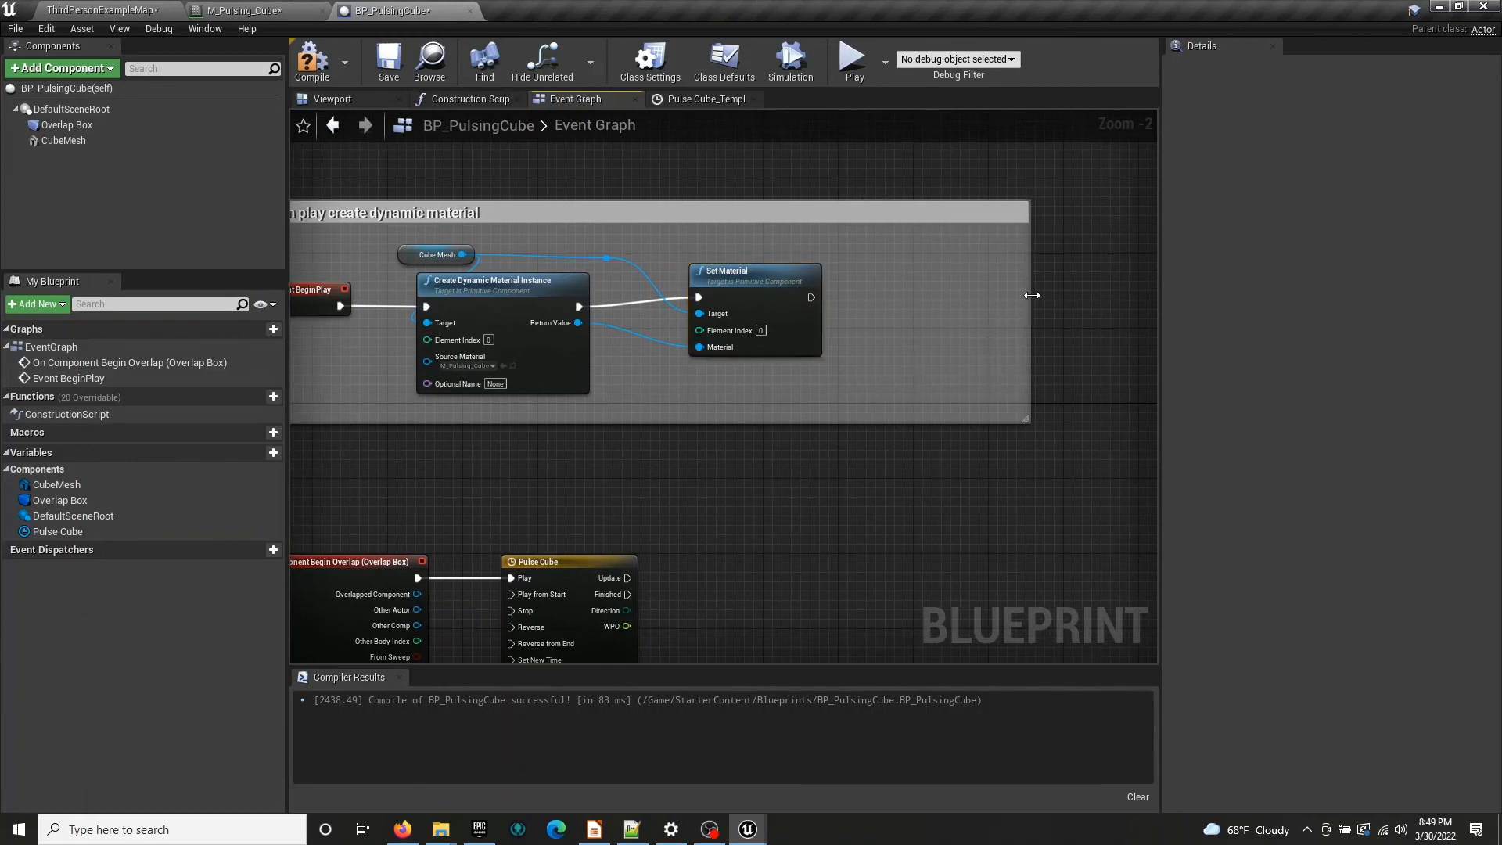
pyautogui.moveTo(738, 298); pyautogui.dragTo(814, 298)
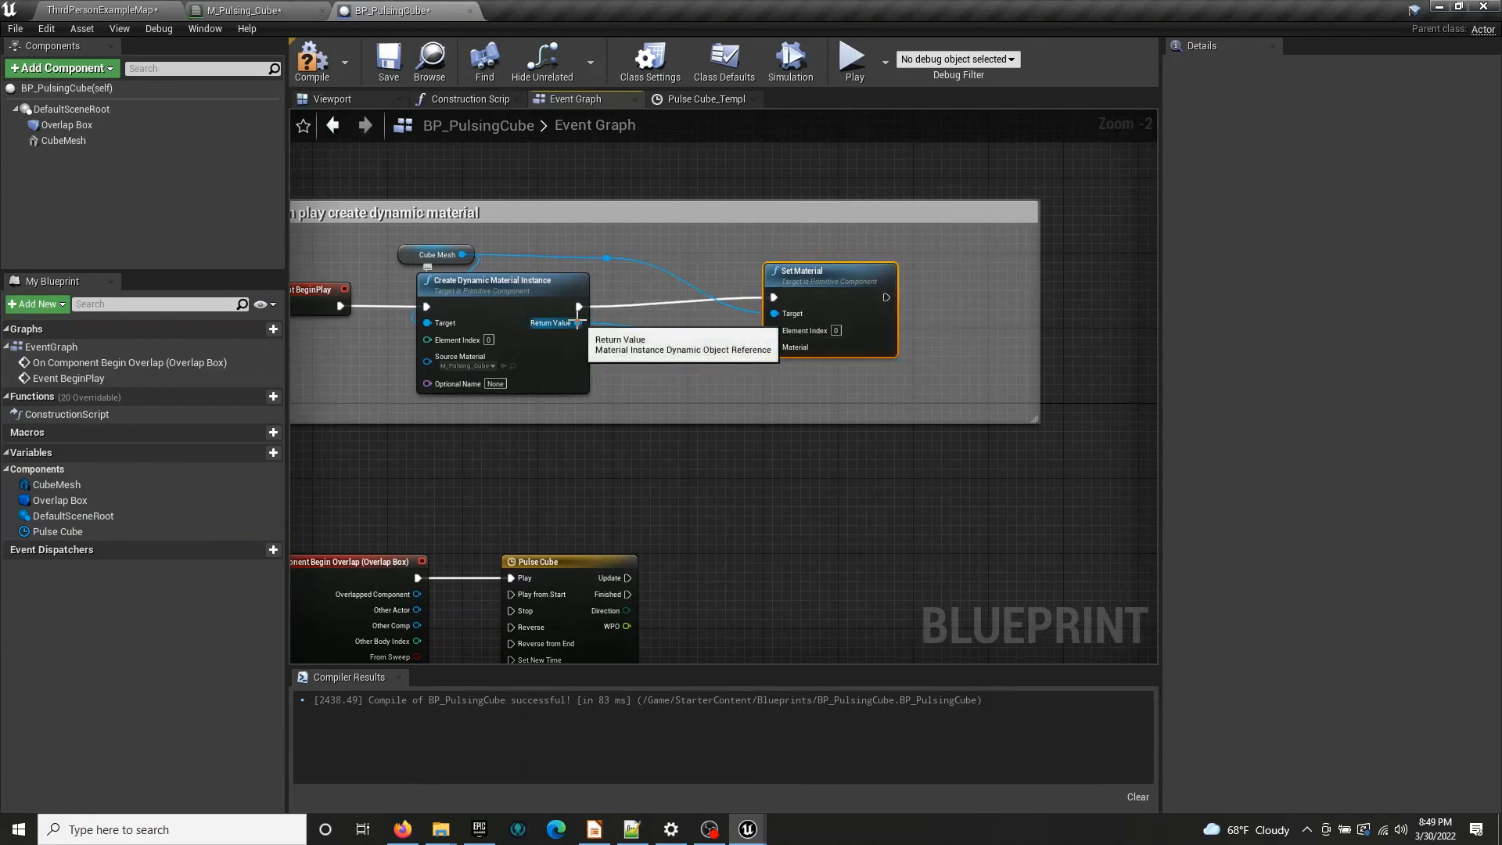
# Promote Create Dynamic Material Instance's Return Value to a variable and wire its SET node into the execution line before Set Material
pyautogui.rightClick(578, 323)
pyautogui.click(623, 313)
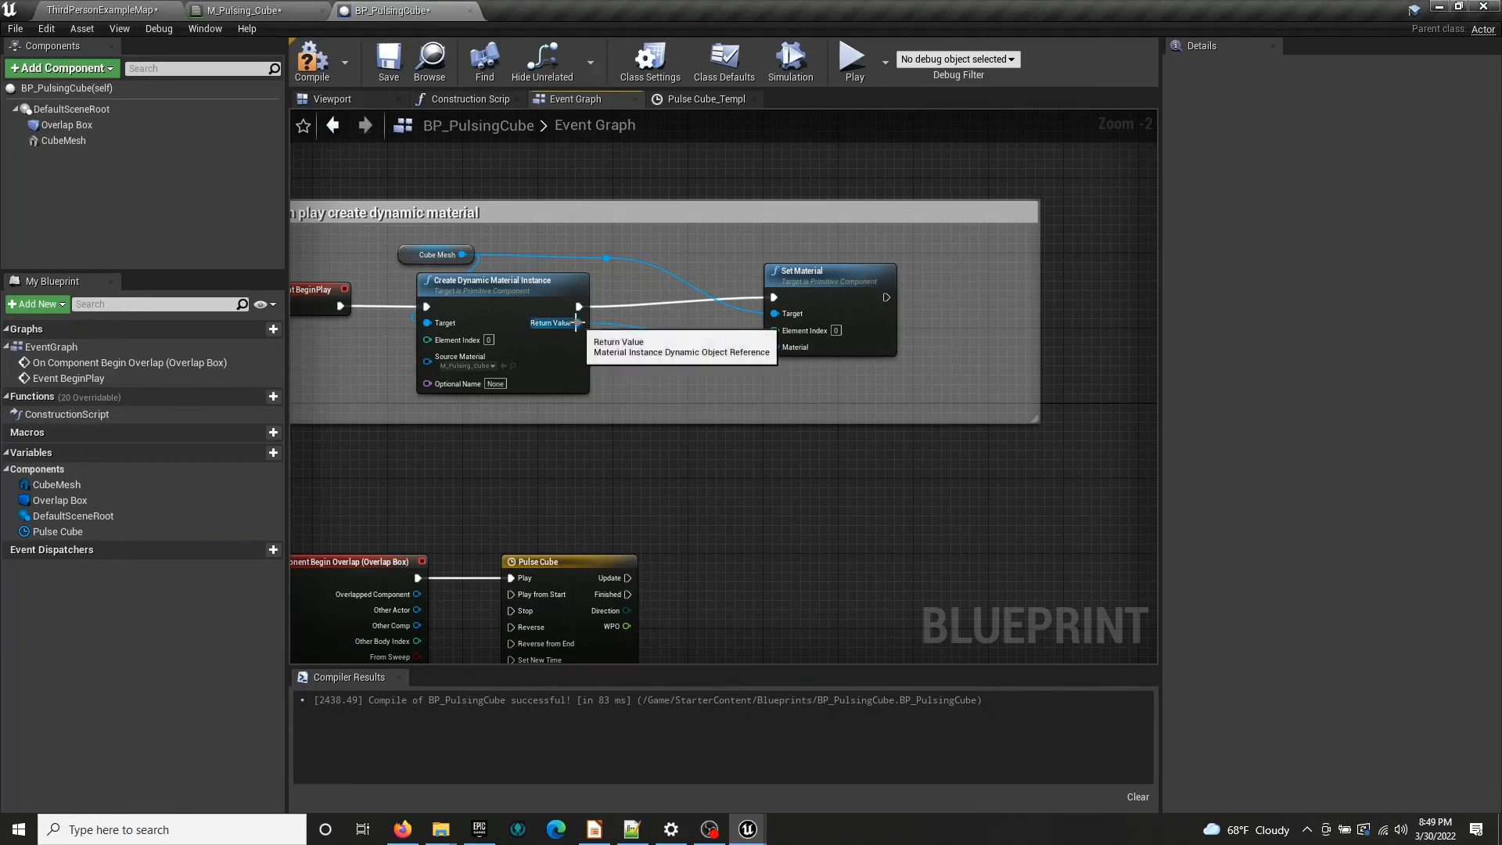
pyautogui.rightClick(576, 322)
pyautogui.click(607, 311)
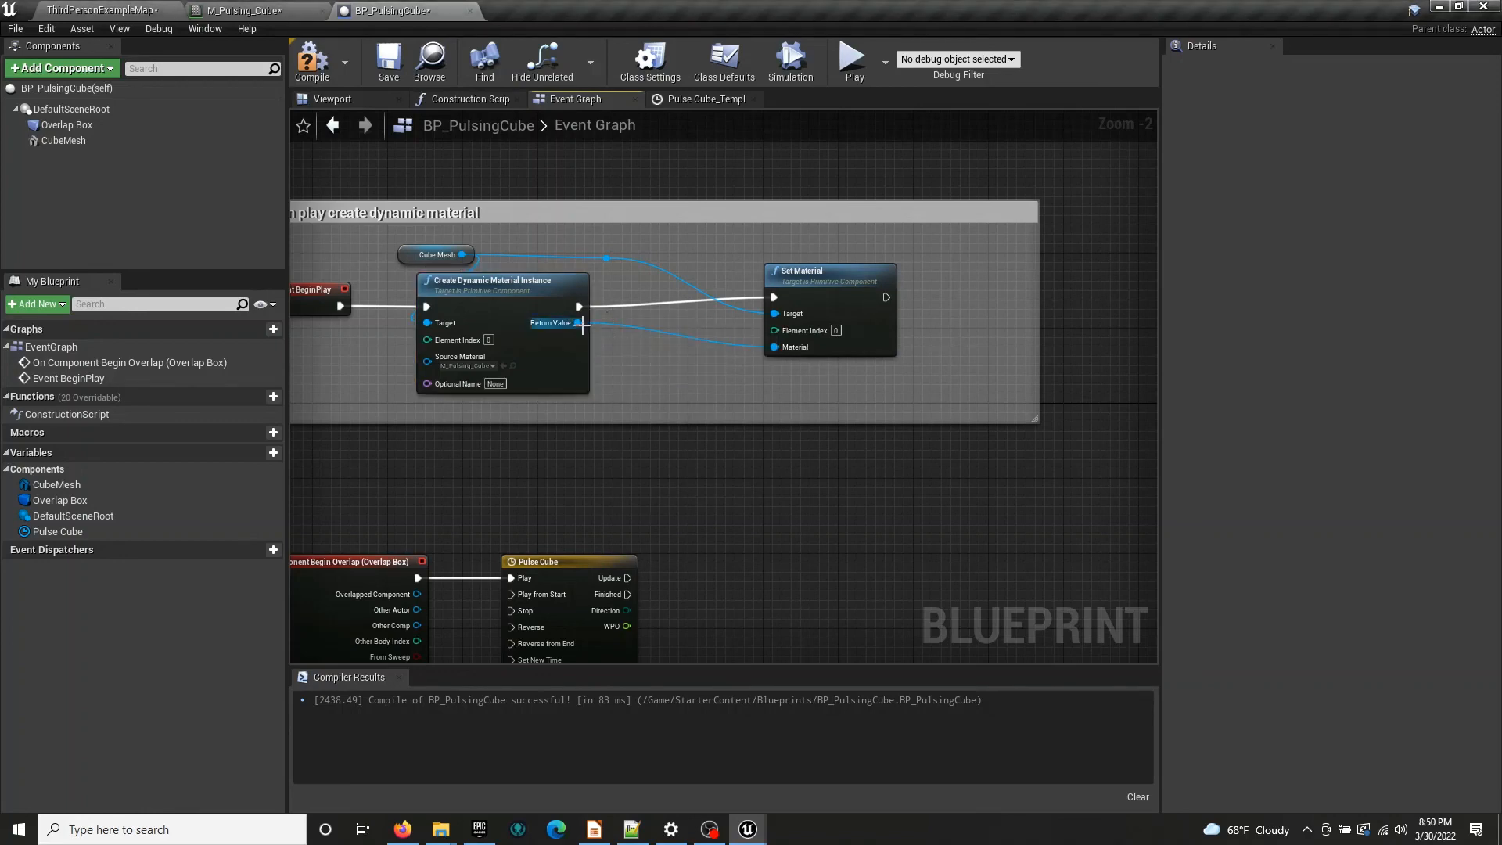
pyautogui.moveTo(578, 323); pyautogui.dragTo(642, 352)
pyautogui.click(689, 438)
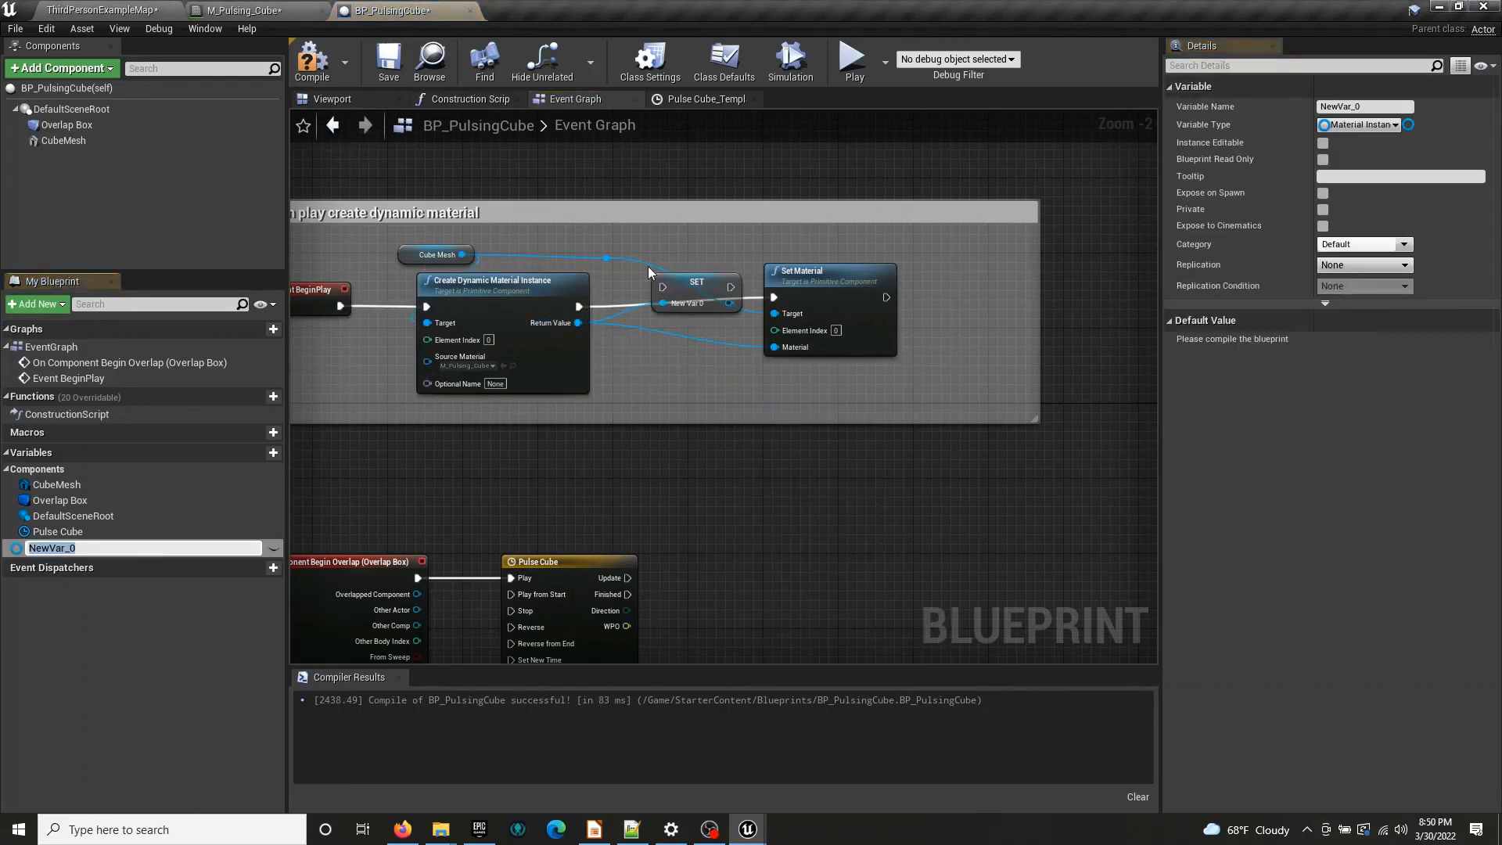
pyautogui.moveTo(577, 308); pyautogui.dragTo(867, 283)
pyautogui.moveTo(707, 282); pyautogui.dragTo(831, 348)
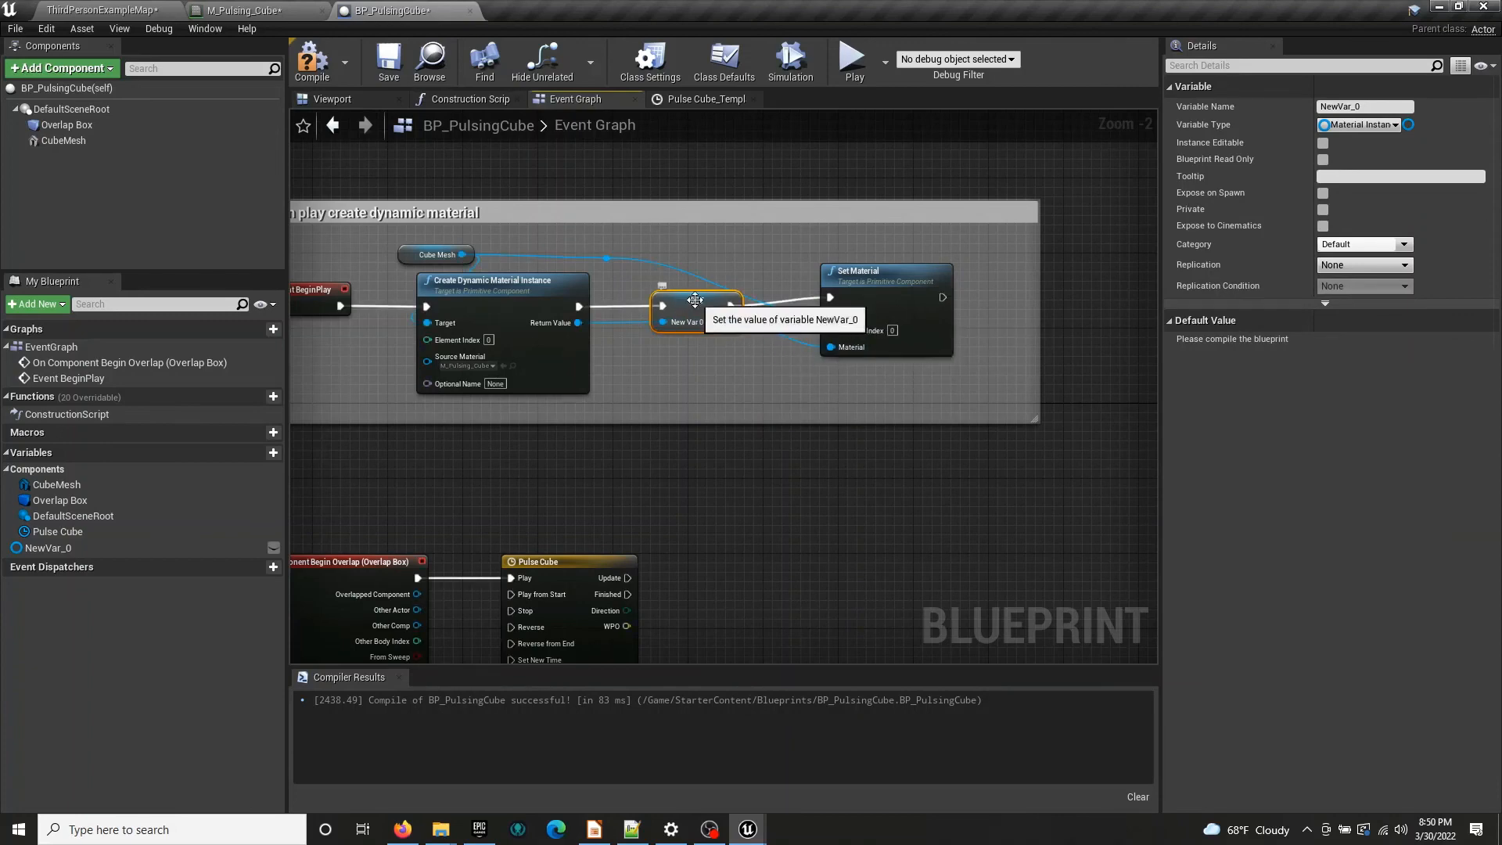
# Rename the new material instance variable to DynMat and compile the Blueprint
pyautogui.moveTo(709, 479); pyautogui.dragTo(744, 382, button='right')
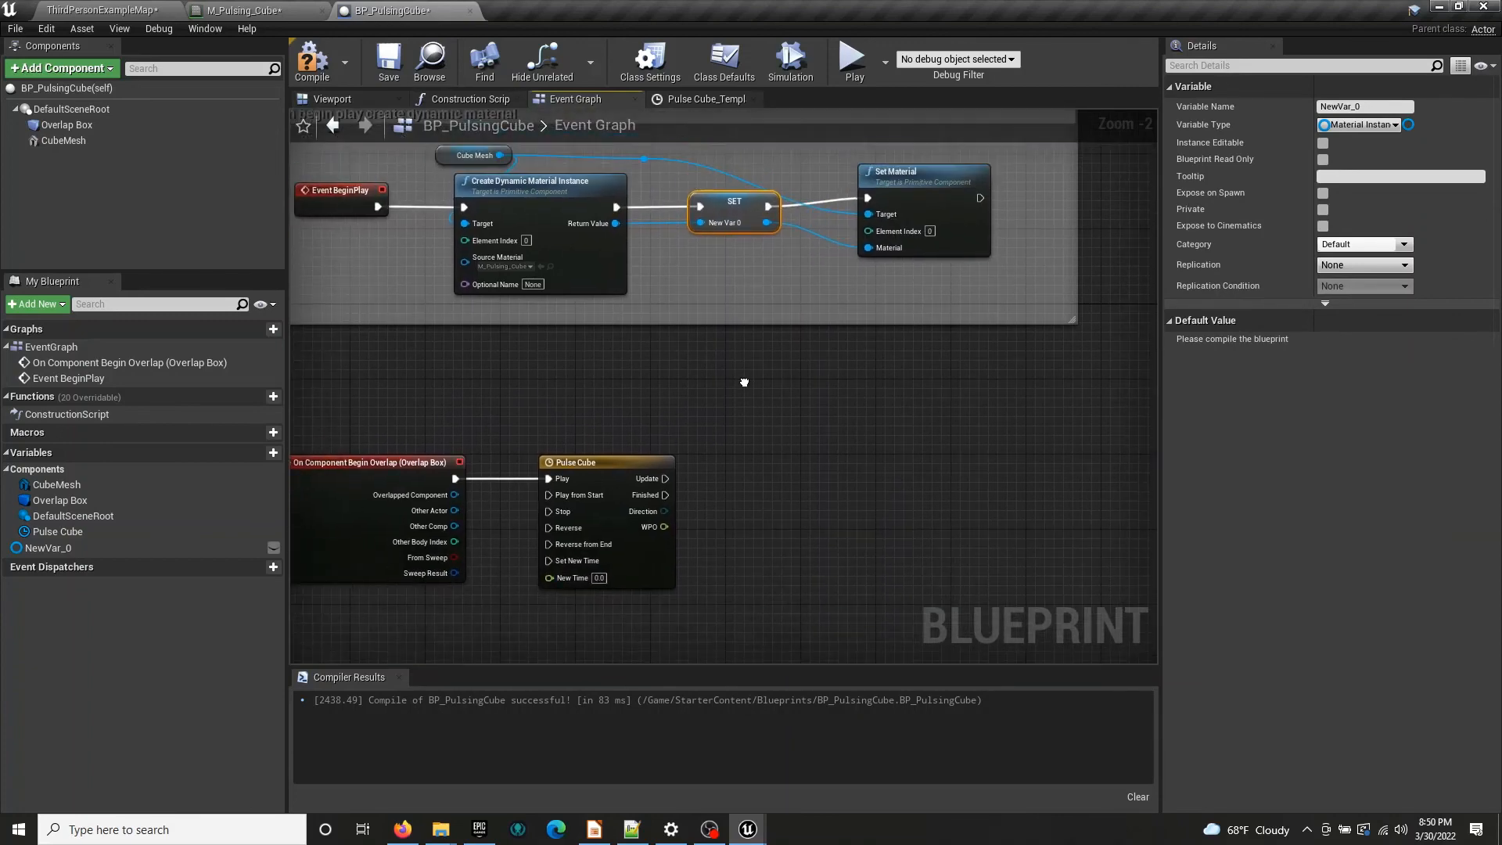
pyautogui.moveTo(746, 278); pyautogui.dragTo(738, 314, button='right')
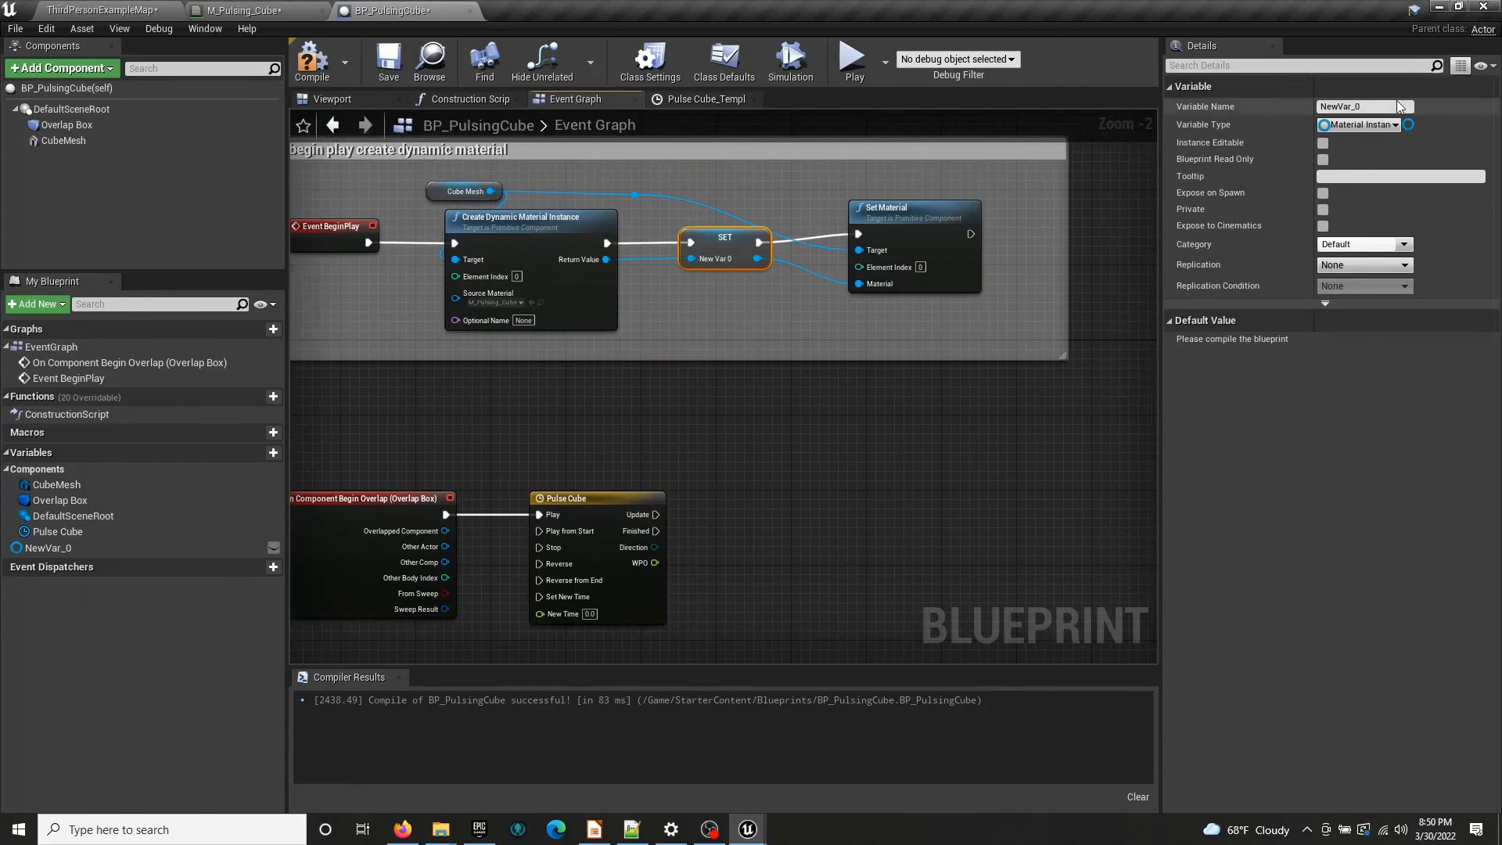
pyautogui.moveTo(1370, 106); pyautogui.dragTo(1270, 99)
pyautogui.write('D')
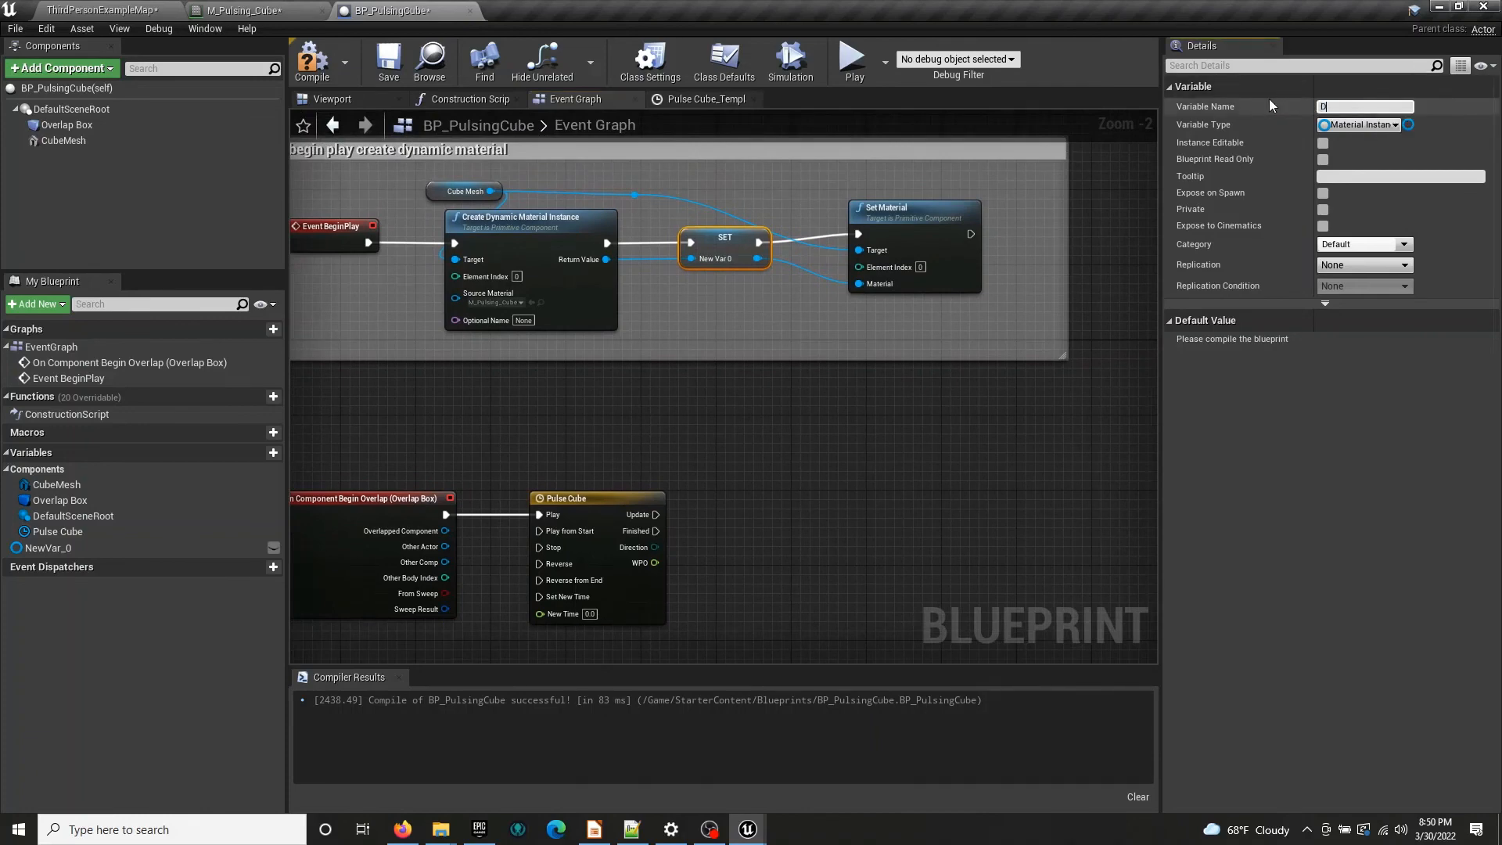
pyautogui.write('ynMat')
pyautogui.press('Return')
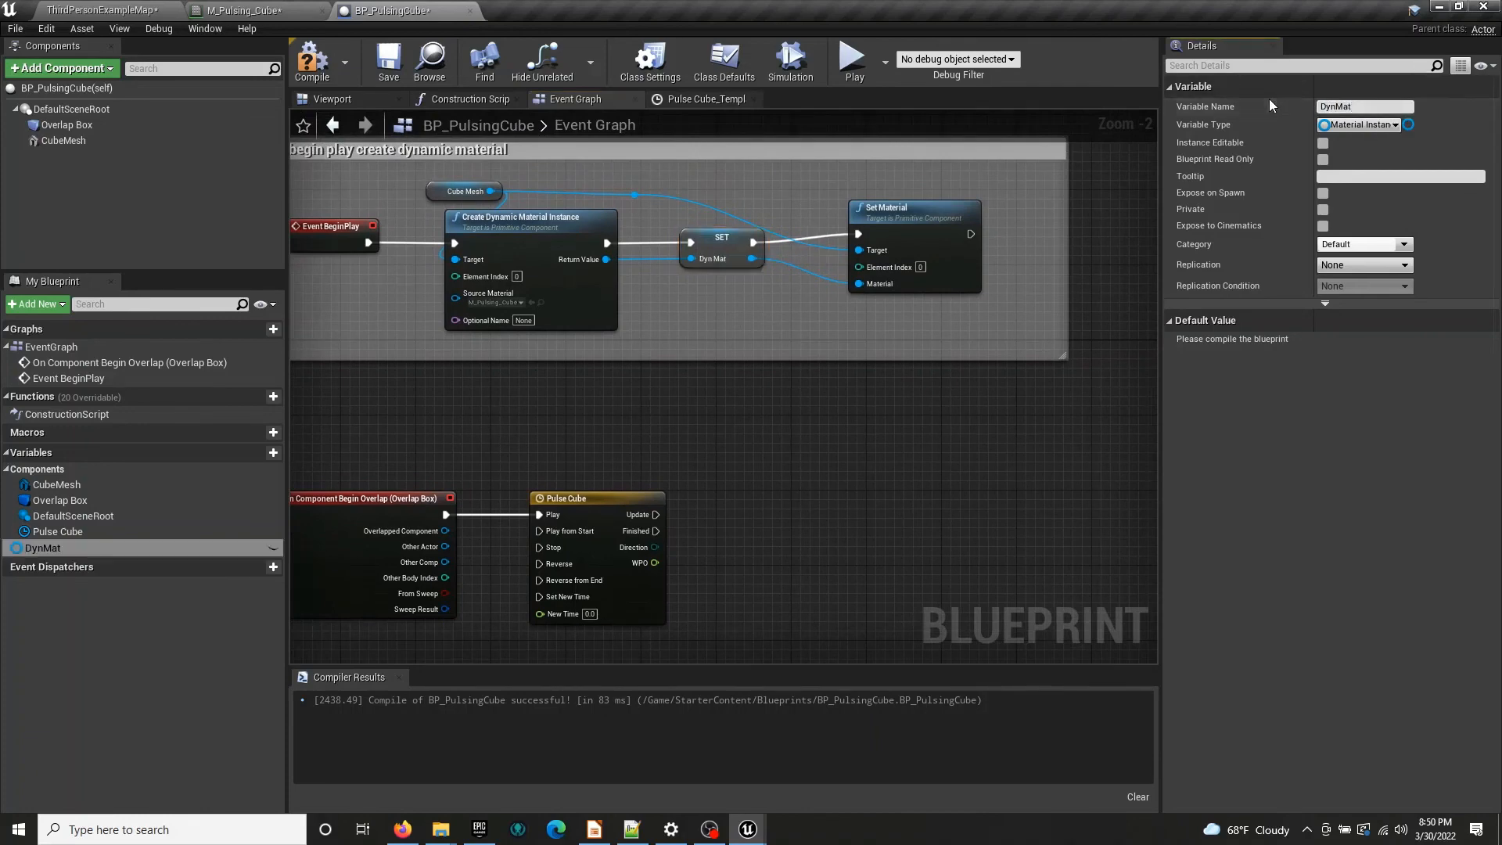
pyautogui.click(312, 61)
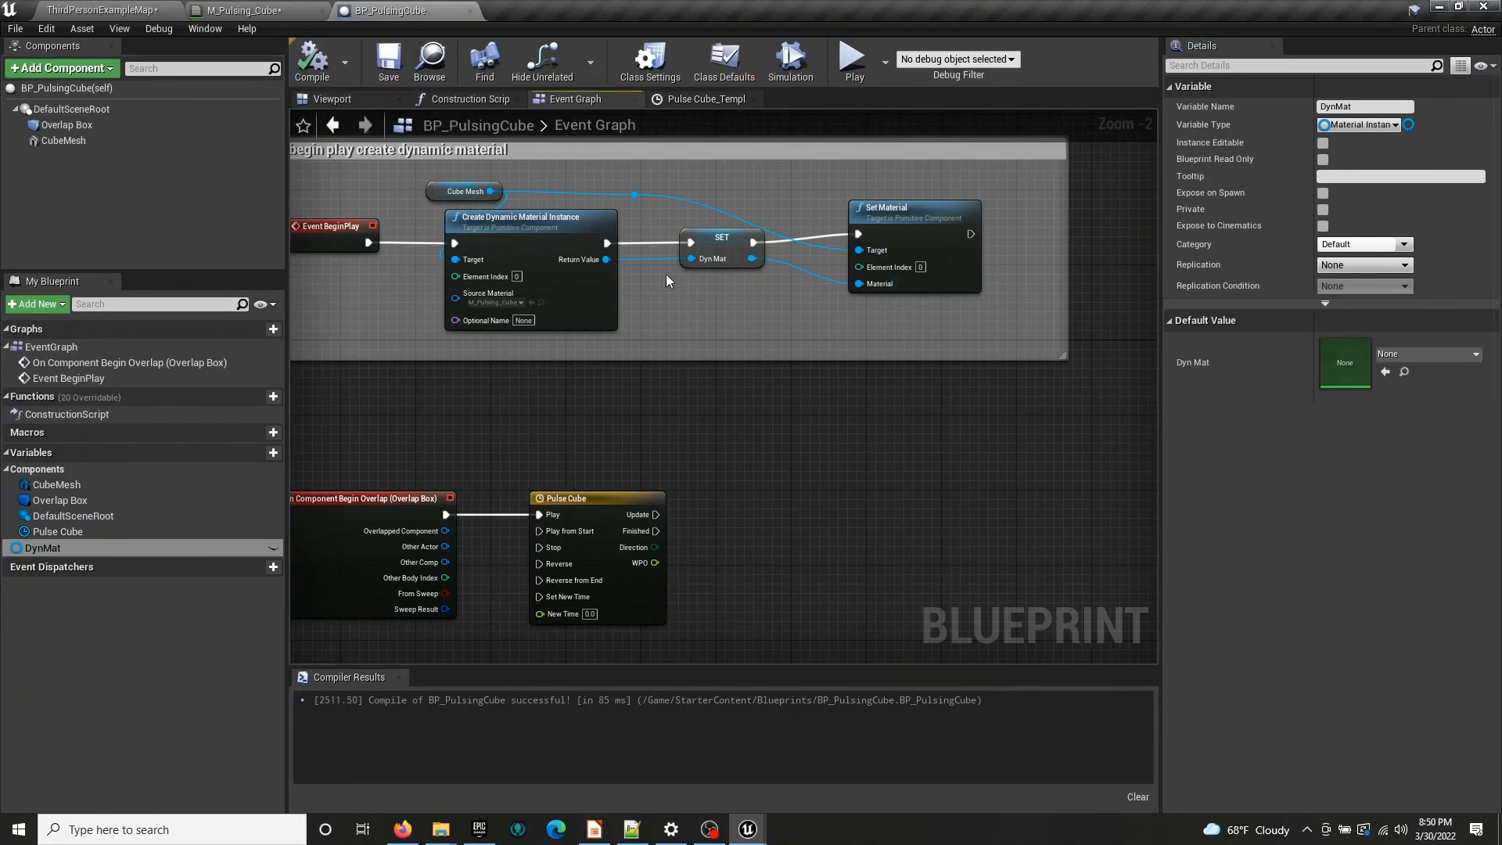
# Move the Cube Mesh wire's reroute point above the DynMat SET node and bring the Set Material node slightly closer to it
pyautogui.moveTo(552, 194); pyautogui.dragTo(747, 227, button='right')
pyautogui.click(825, 229)
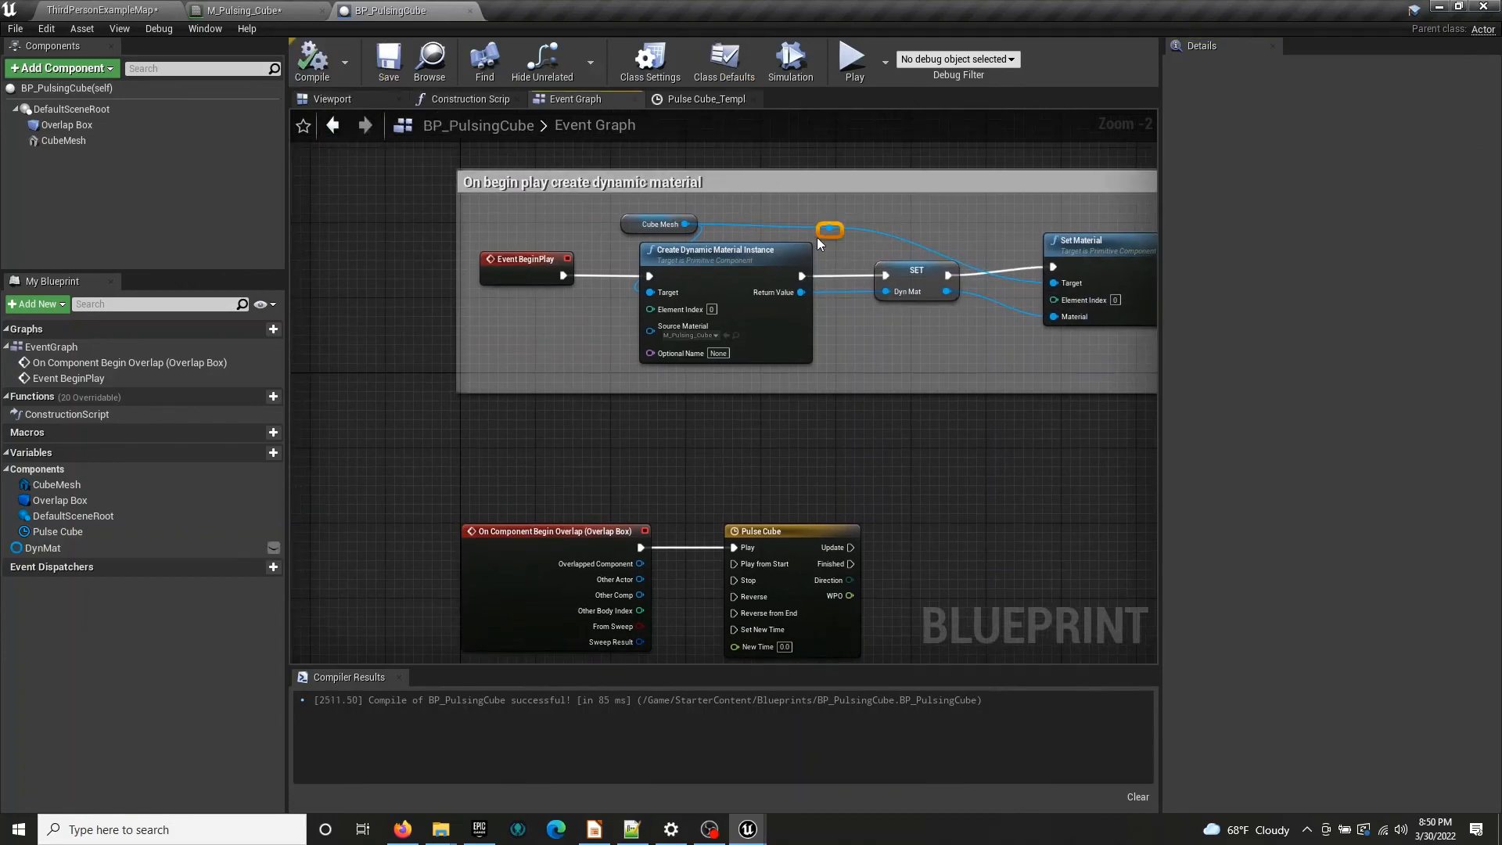
pyautogui.moveTo(826, 228); pyautogui.dragTo(929, 230)
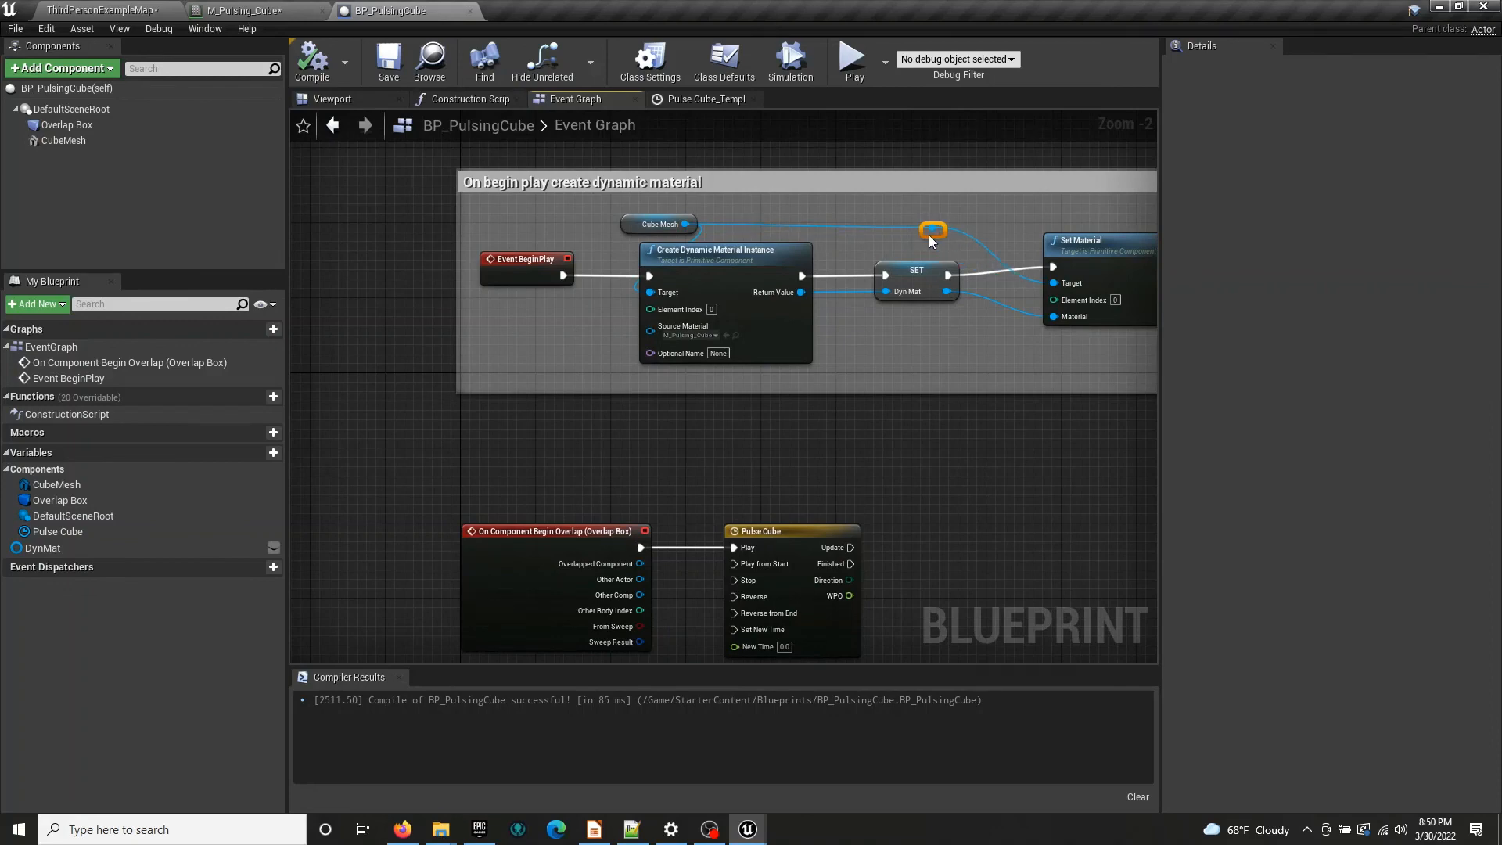
pyautogui.click(523, 261)
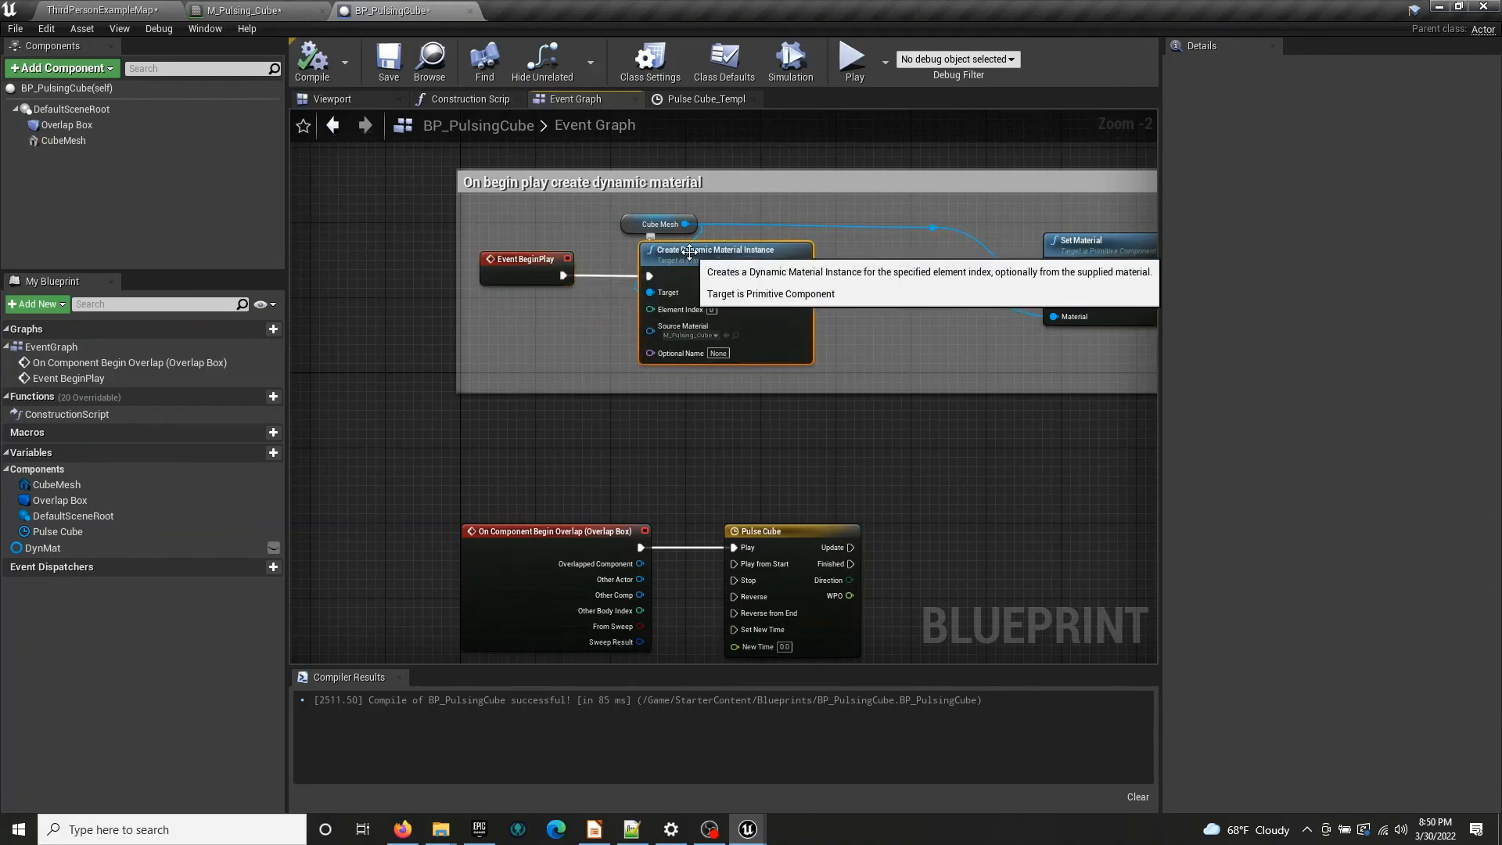
pyautogui.click(644, 223)
pyautogui.click(664, 270)
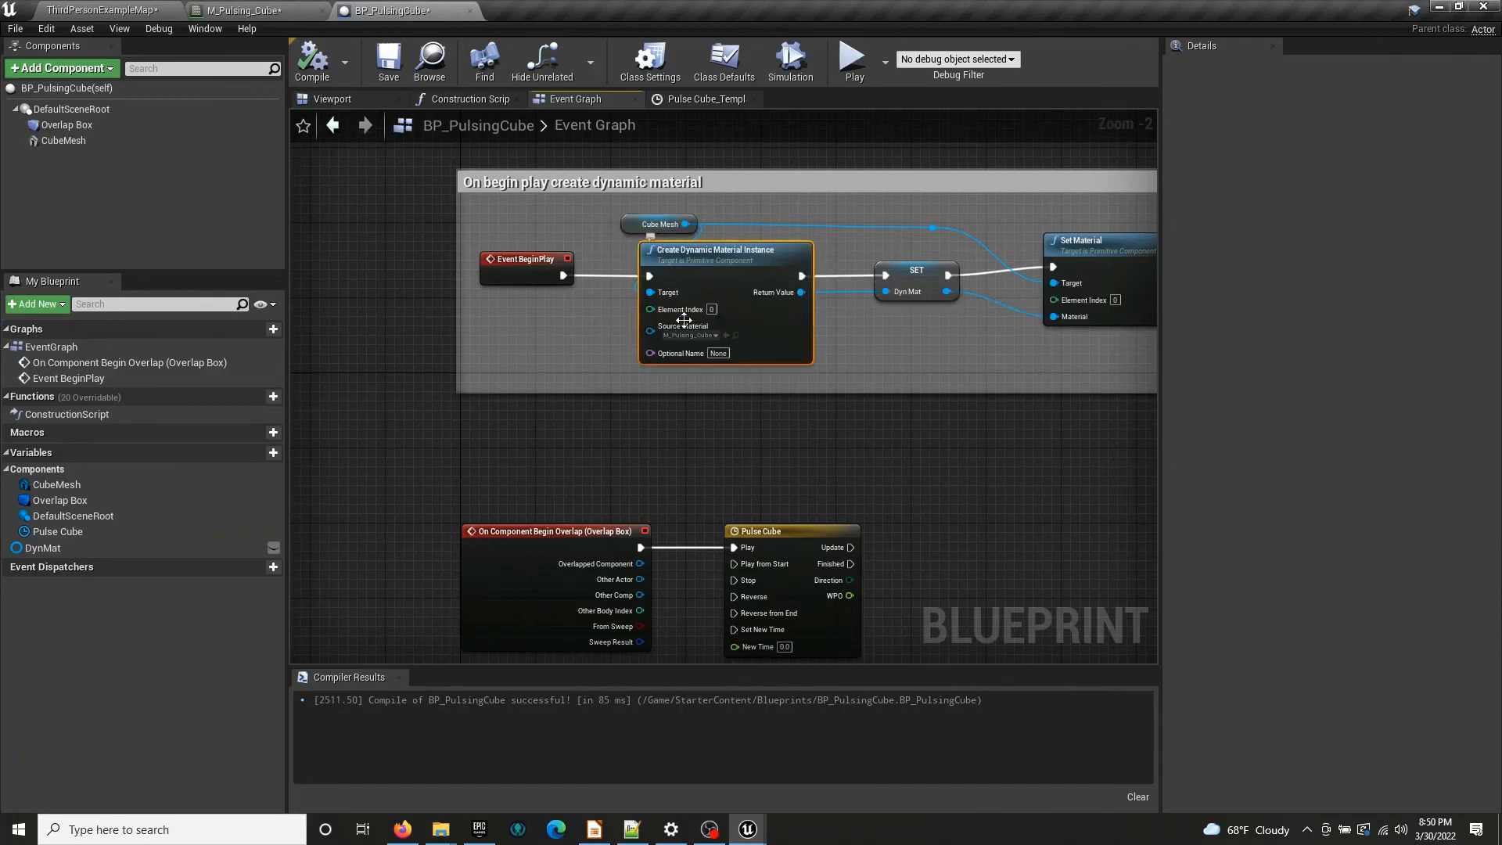
pyautogui.click(686, 339)
pyautogui.click(686, 338)
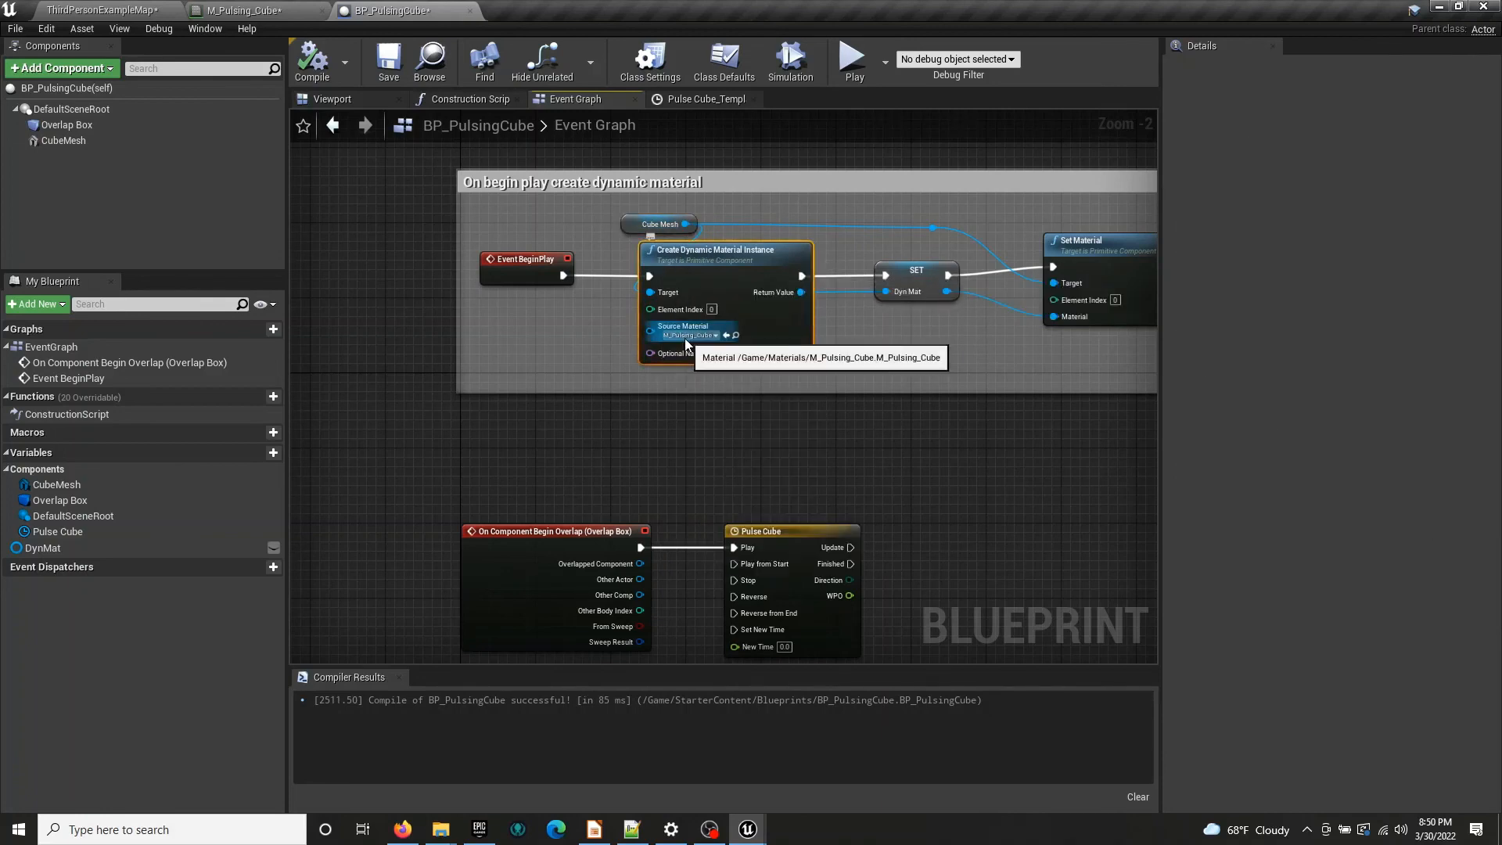
pyautogui.moveTo(882, 306); pyautogui.dragTo(720, 343, button='right')
pyautogui.click(758, 314)
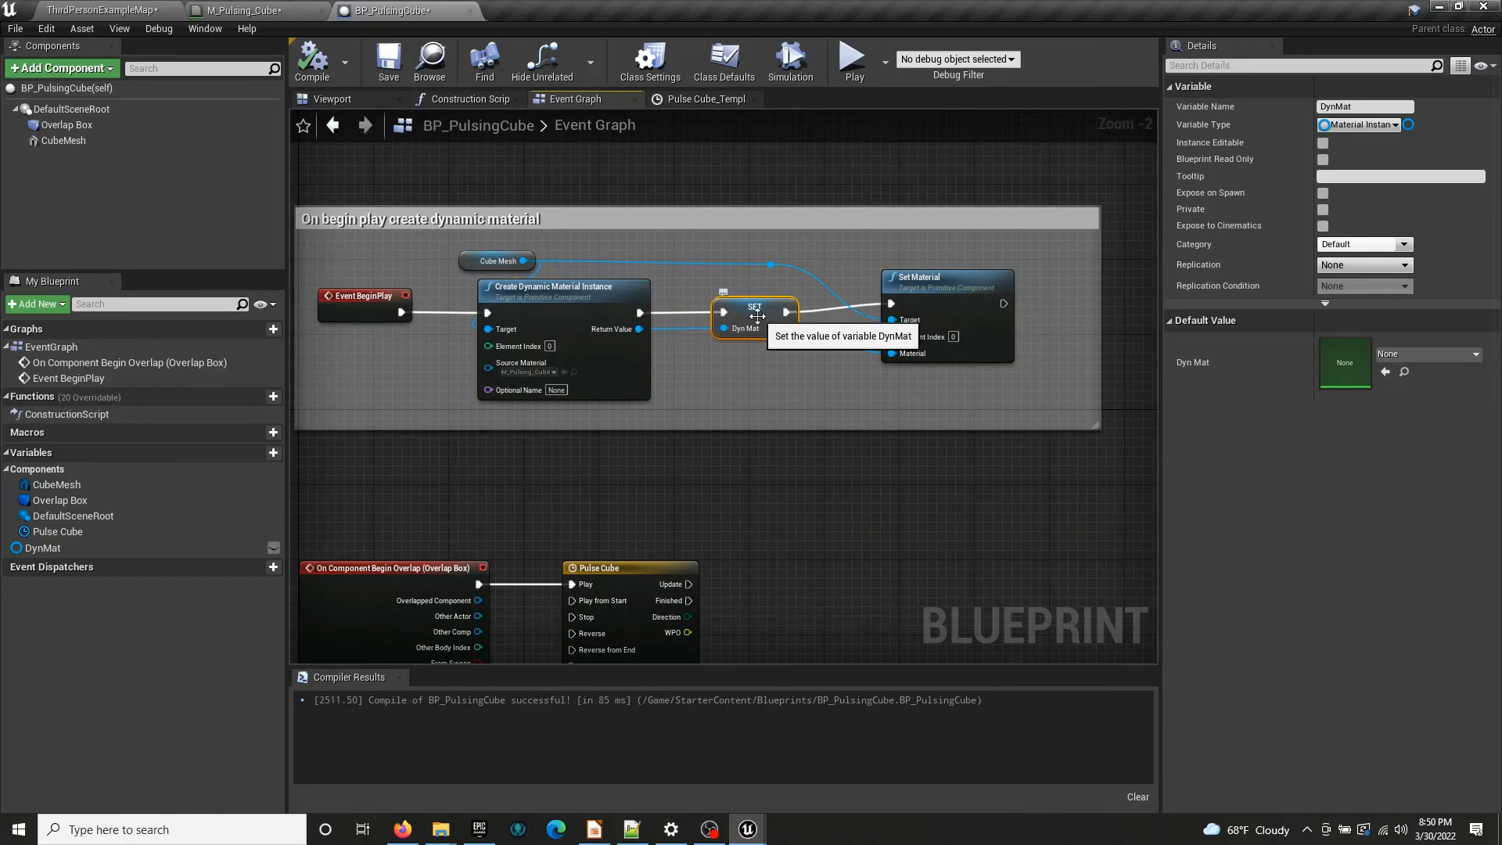
pyautogui.moveTo(924, 290); pyautogui.dragTo(904, 291)
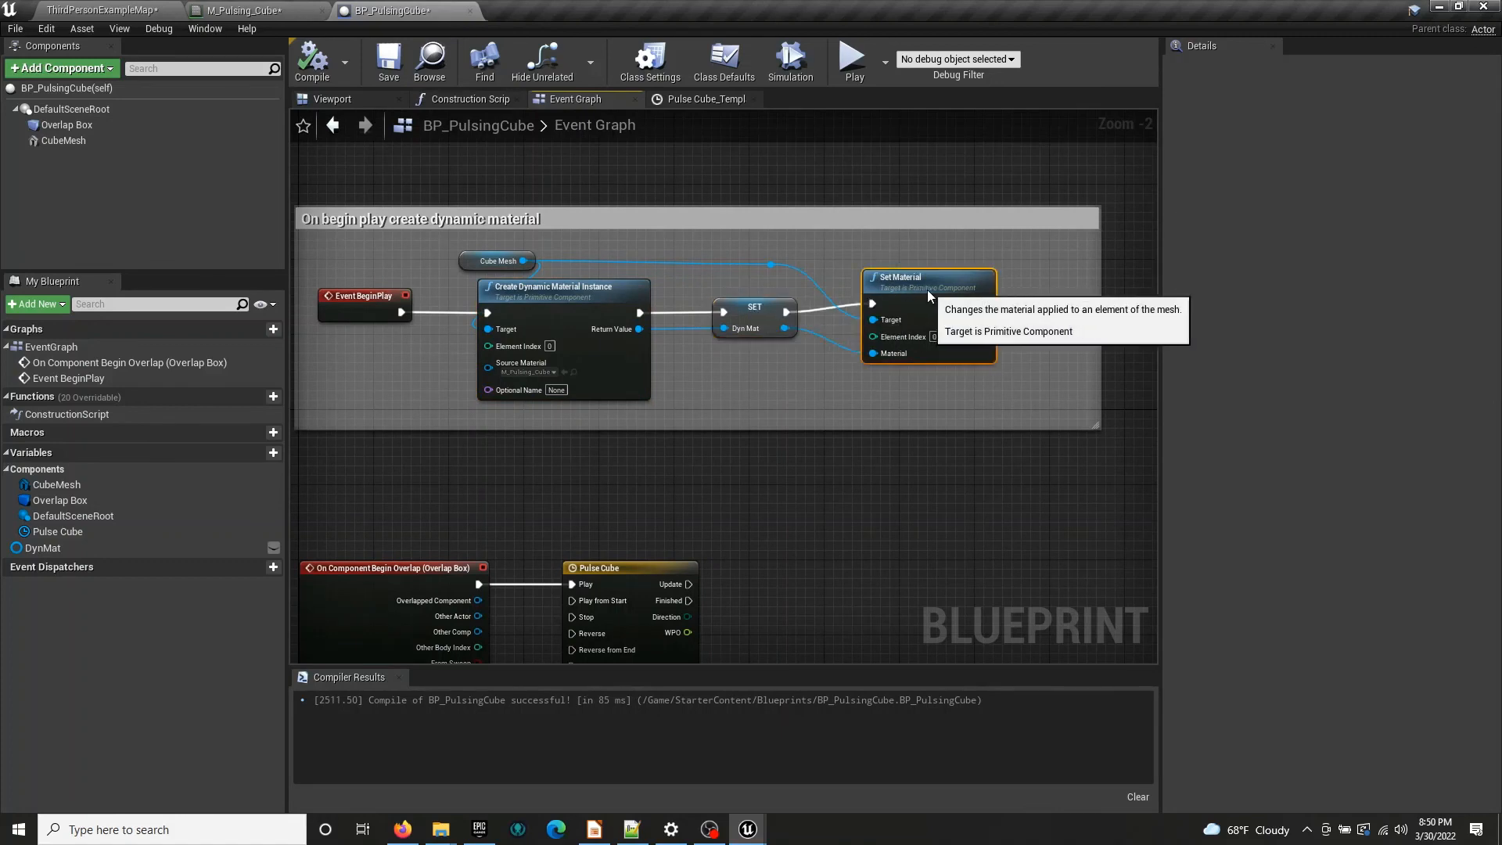
# Place a DynMat getter beside the Pulse Cube timeline and add a Set Scalar Parameter Value node targeting it
pyautogui.moveTo(766, 519); pyautogui.dragTo(771, 368, button='right')
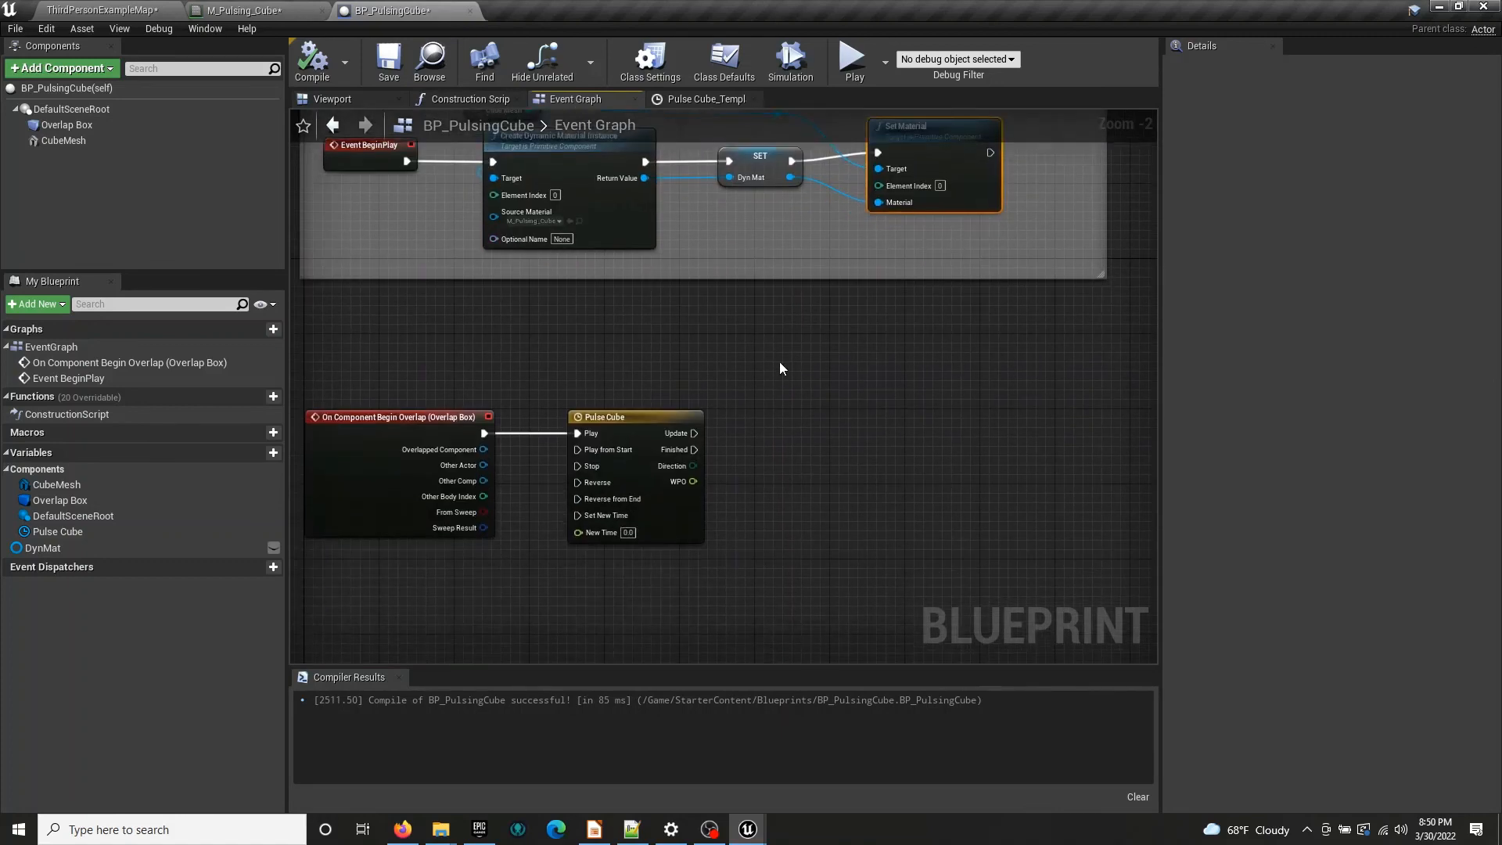
pyautogui.moveTo(99, 548); pyautogui.dragTo(685, 552)
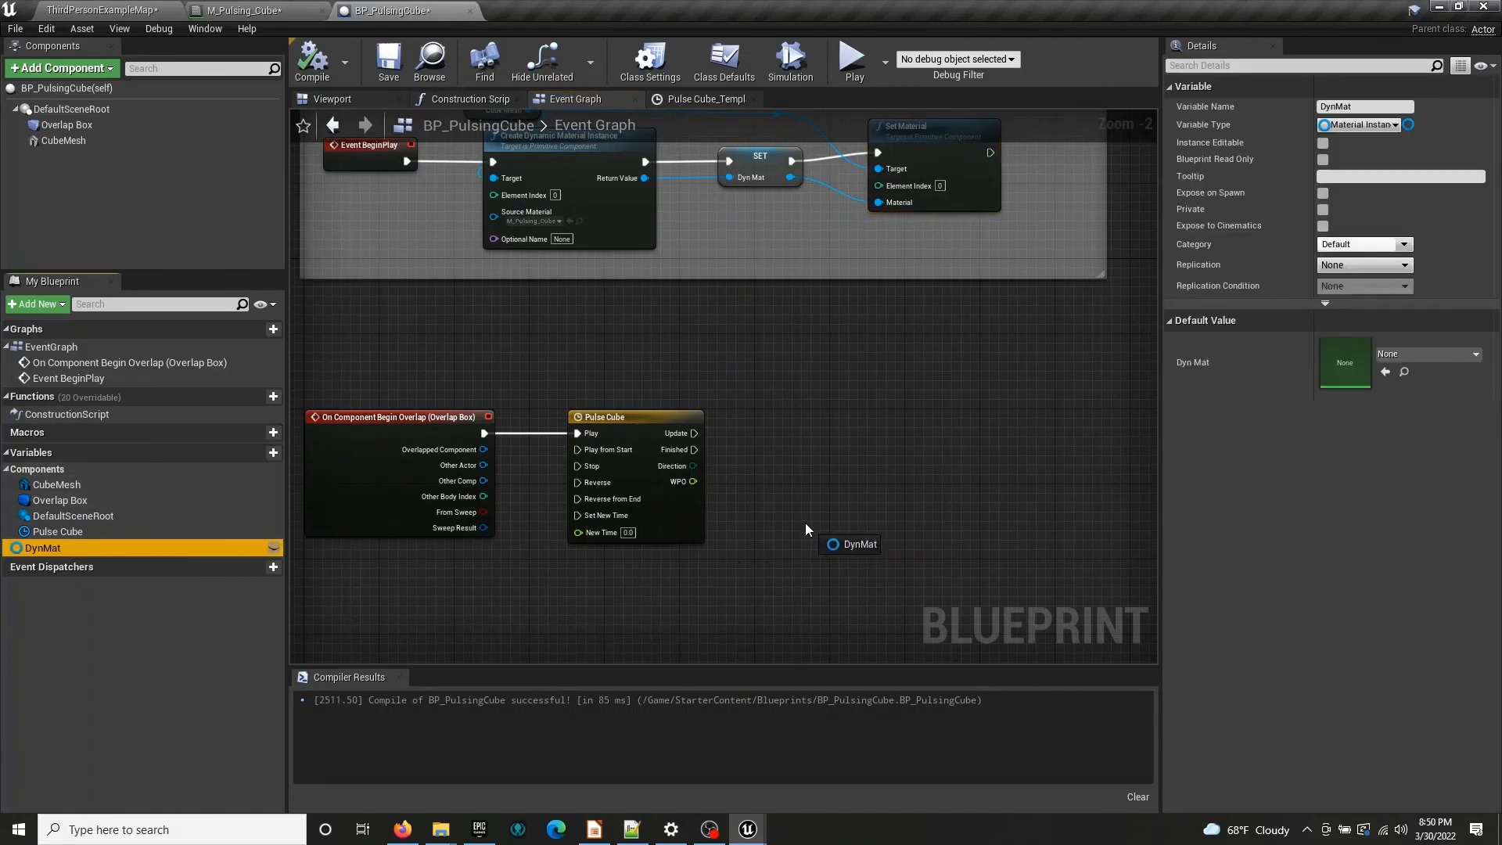
pyautogui.moveTo(805, 522); pyautogui.dragTo(892, 443)
pyautogui.click(845, 543)
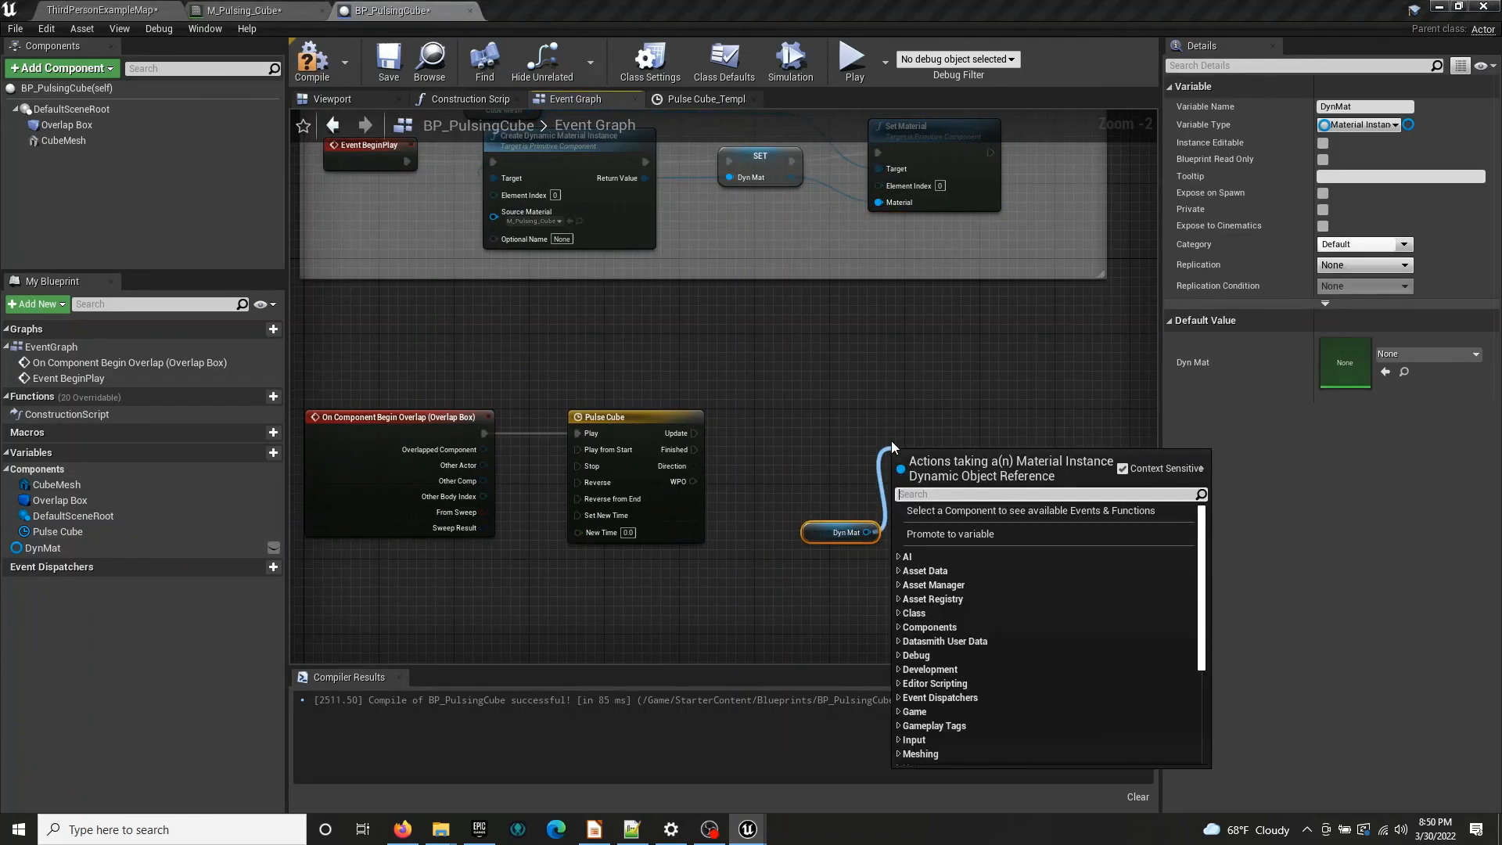
pyautogui.write('set scal')
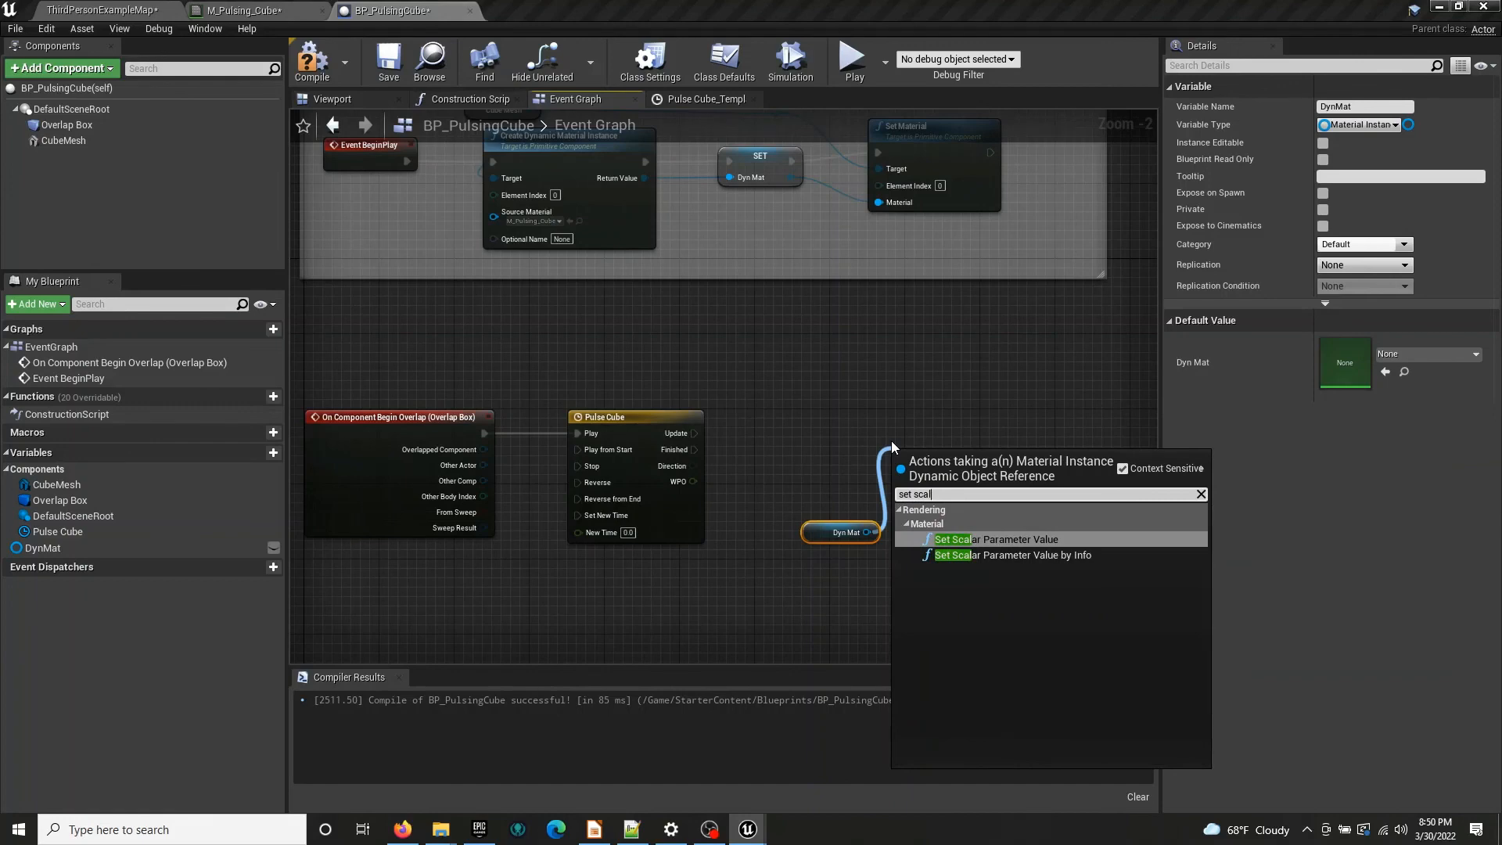
pyautogui.click(956, 540)
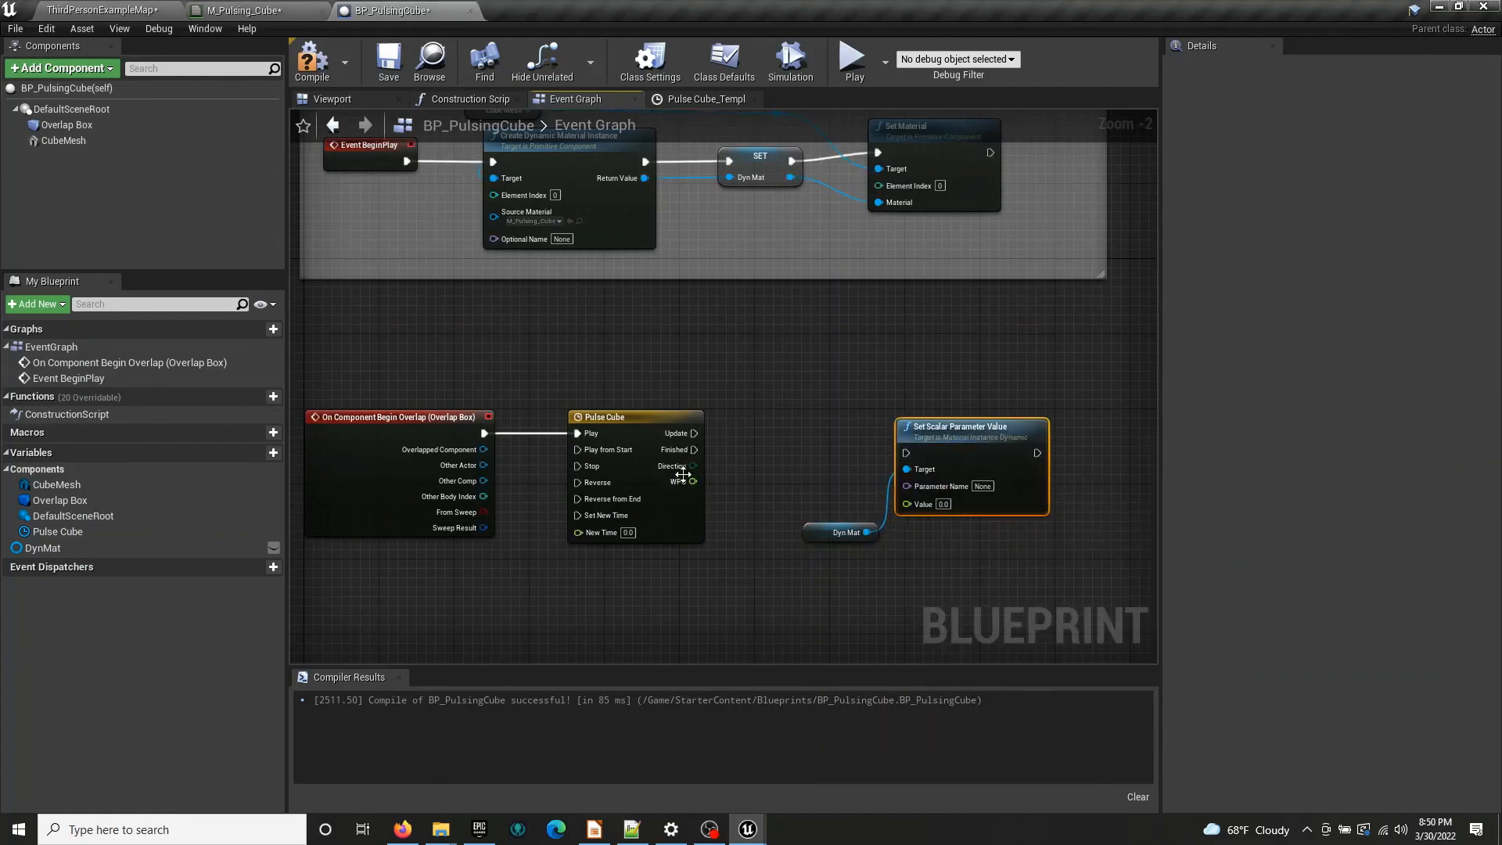
# Connect the timeline's Update and WPO outputs to Set Scalar Parameter Value's execution and Value inputs, and align it with the DynMat getter above
pyautogui.moveTo(693, 433); pyautogui.dragTo(906, 453)
pyautogui.moveTo(812, 536); pyautogui.dragTo(906, 504)
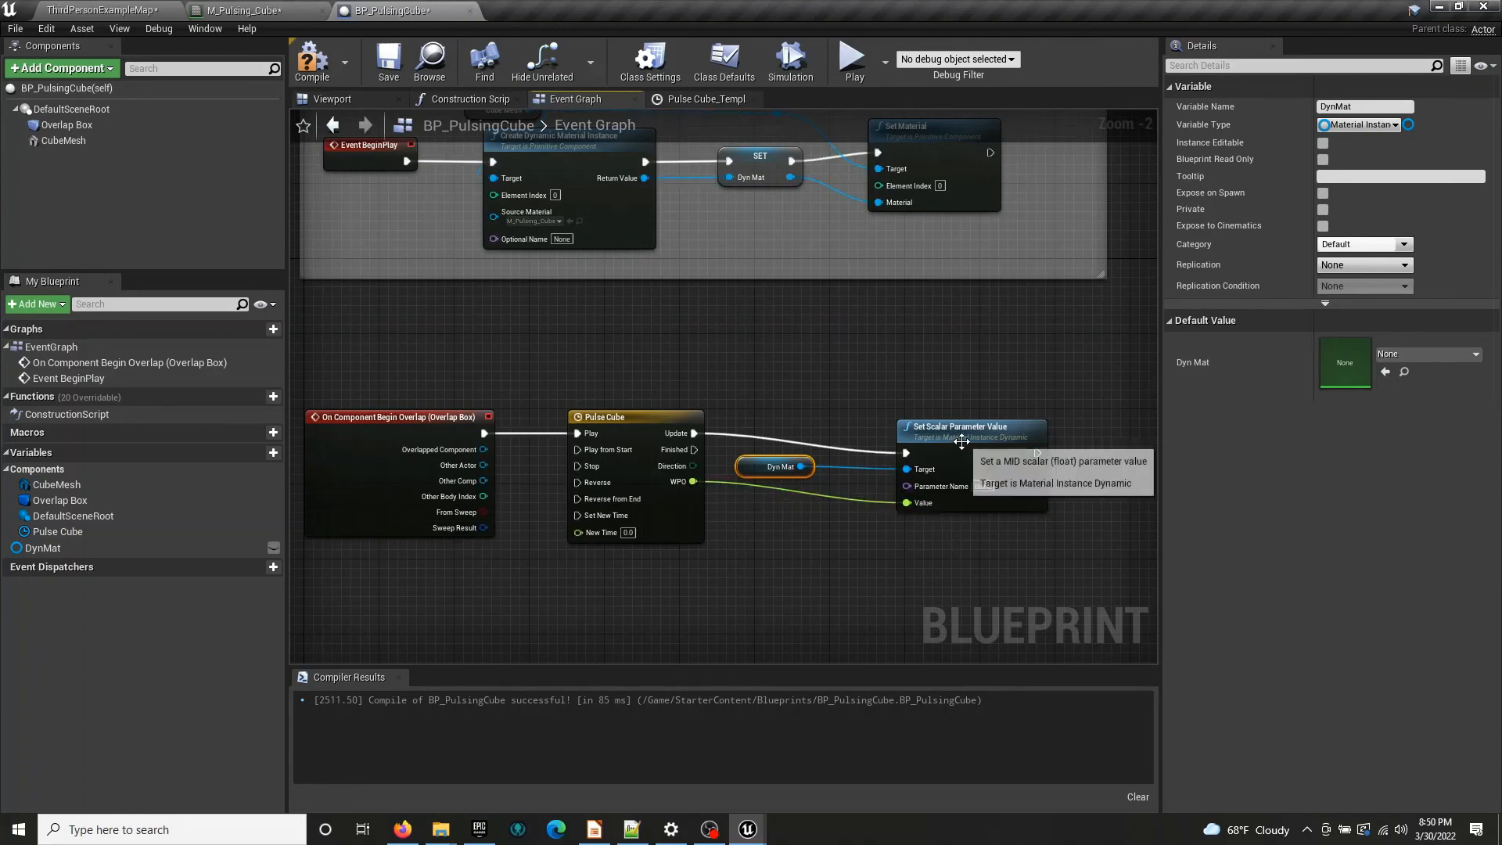
pyautogui.moveTo(965, 438); pyautogui.dragTo(953, 425)
pyautogui.moveTo(748, 472); pyautogui.dragTo(886, 392)
pyautogui.moveTo(829, 346); pyautogui.dragTo(983, 445)
pyautogui.moveTo(978, 436); pyautogui.dragTo(931, 433)
# Set the Set Scalar Parameter Value node's Parameter Name to WPO and compile the Blueprint
pyautogui.click(926, 467)
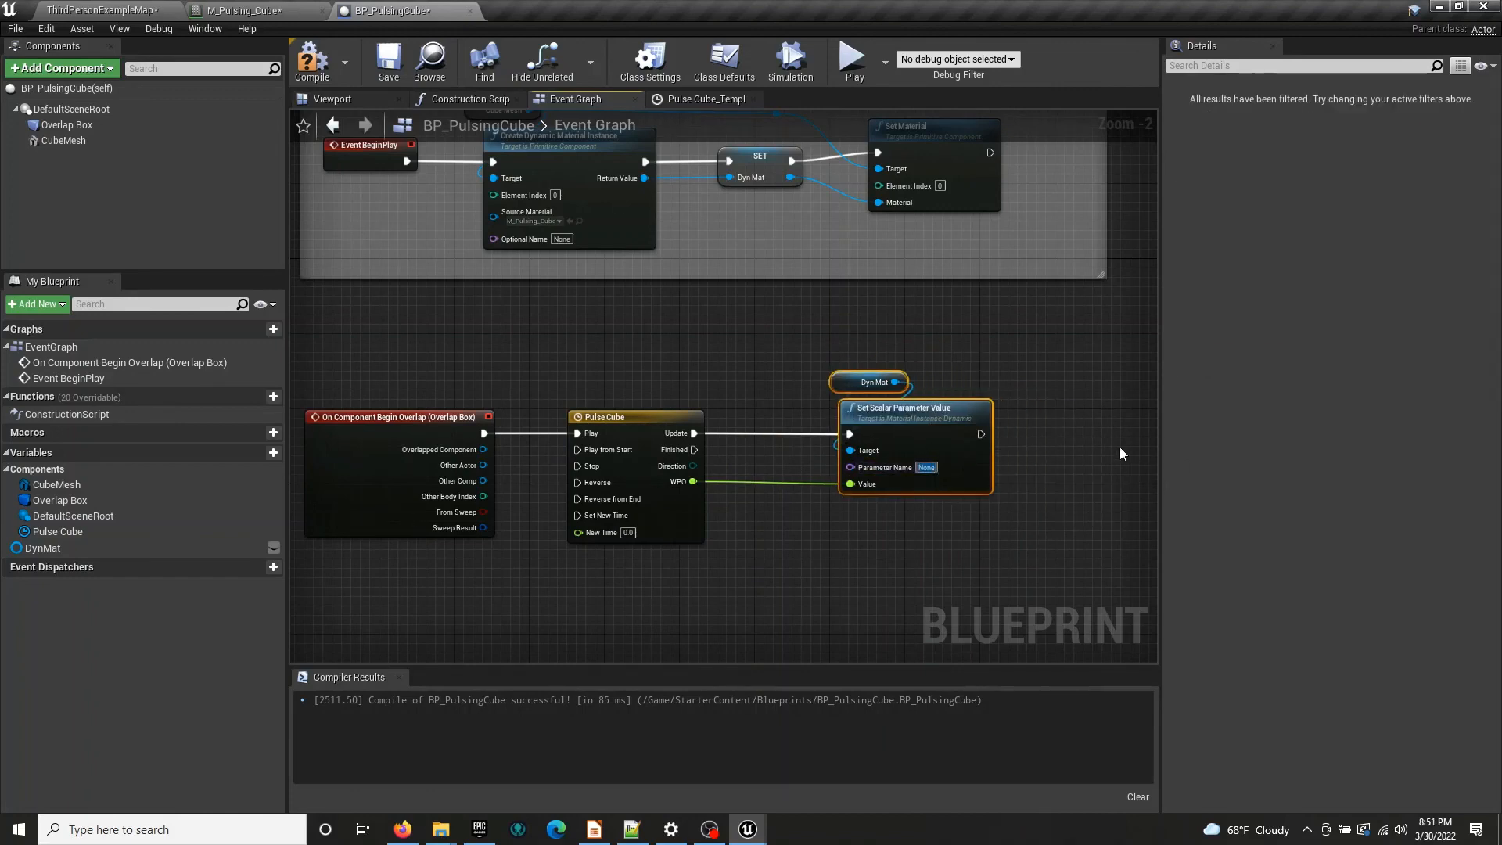
pyautogui.write('WPO')
pyautogui.press('Return')
pyautogui.click(310, 61)
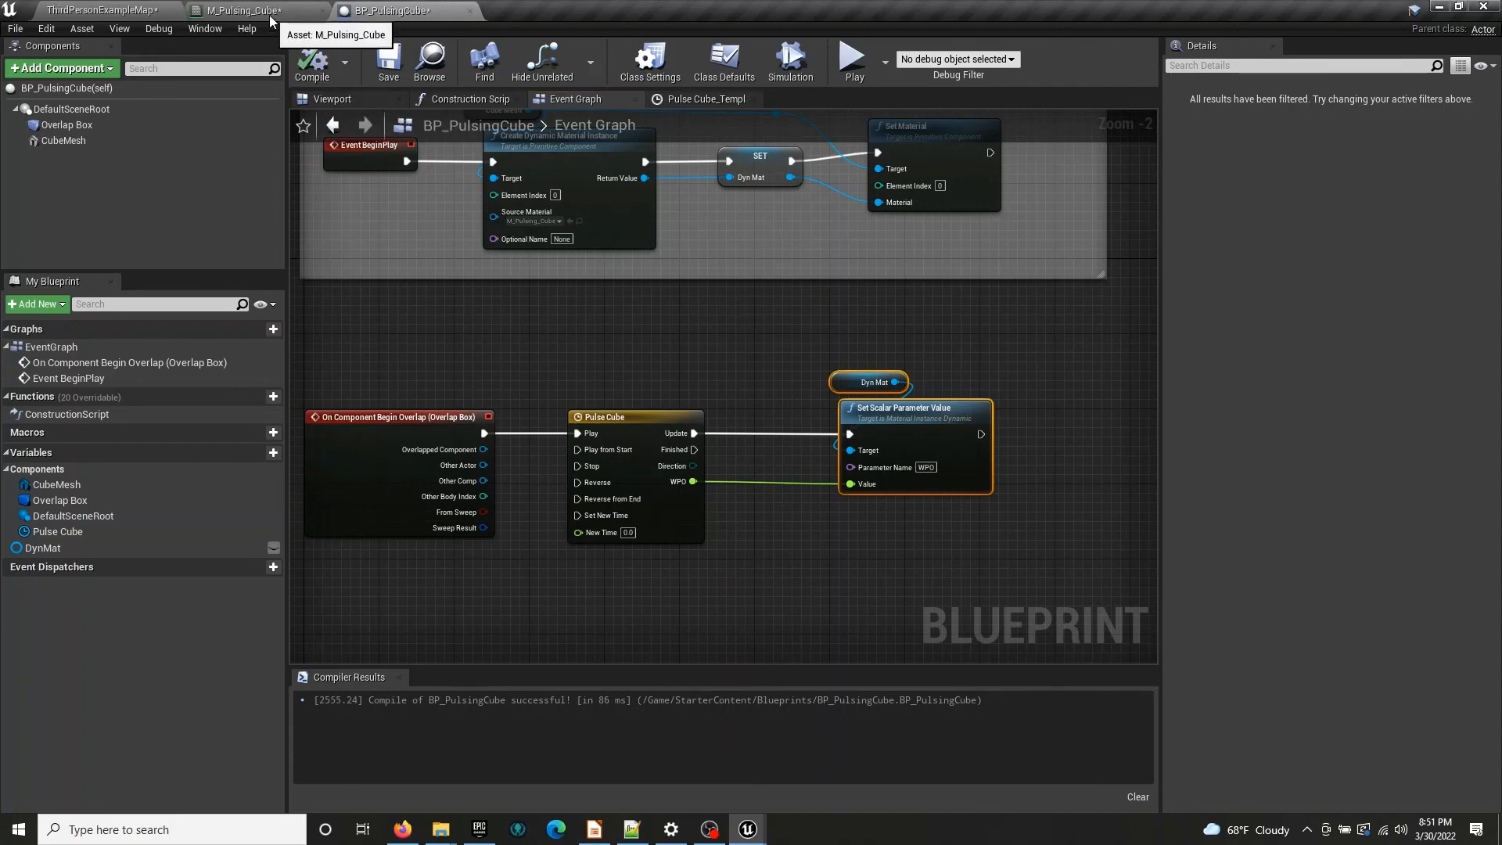
# Save the M_Pulsing_Cube material and run a brief play test of ThirdPersonExampleMap
pyautogui.click(249, 10)
pyautogui.click(32, 68)
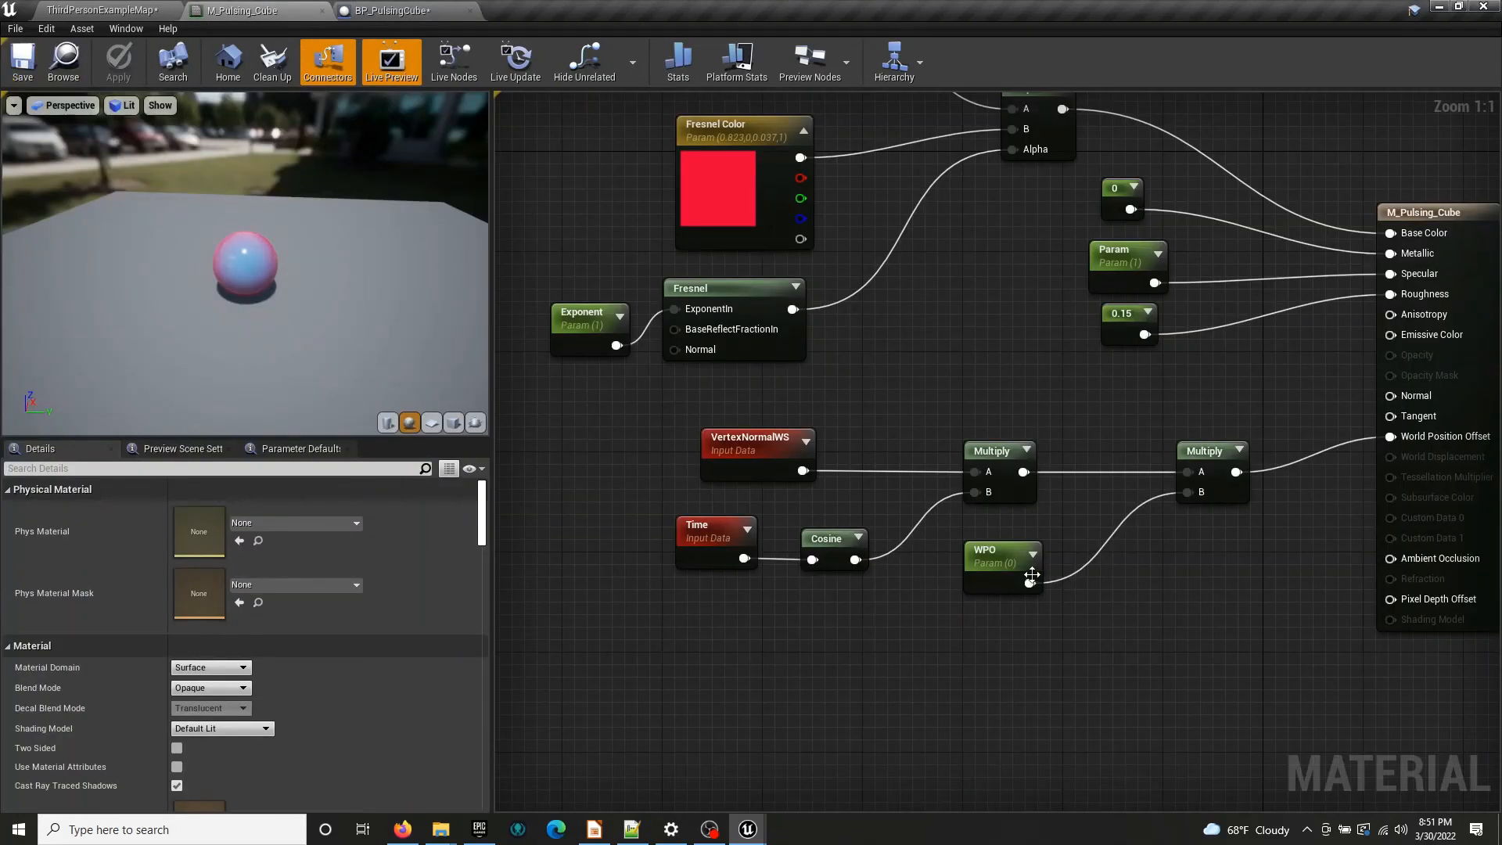
pyautogui.click(102, 10)
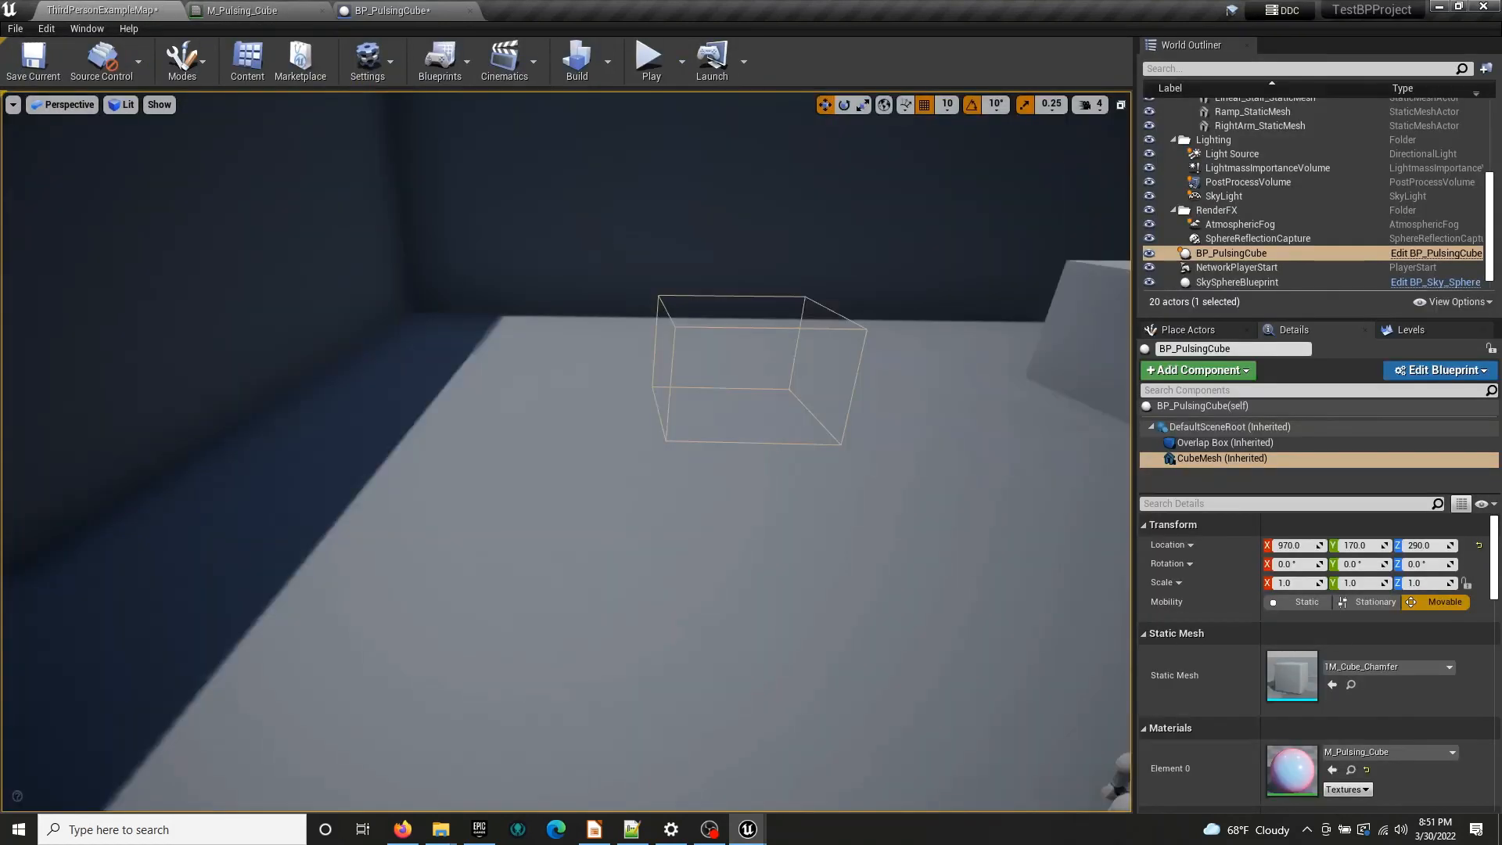
pyautogui.moveTo(567, 452); pyautogui.dragTo(694, 423, button='right')
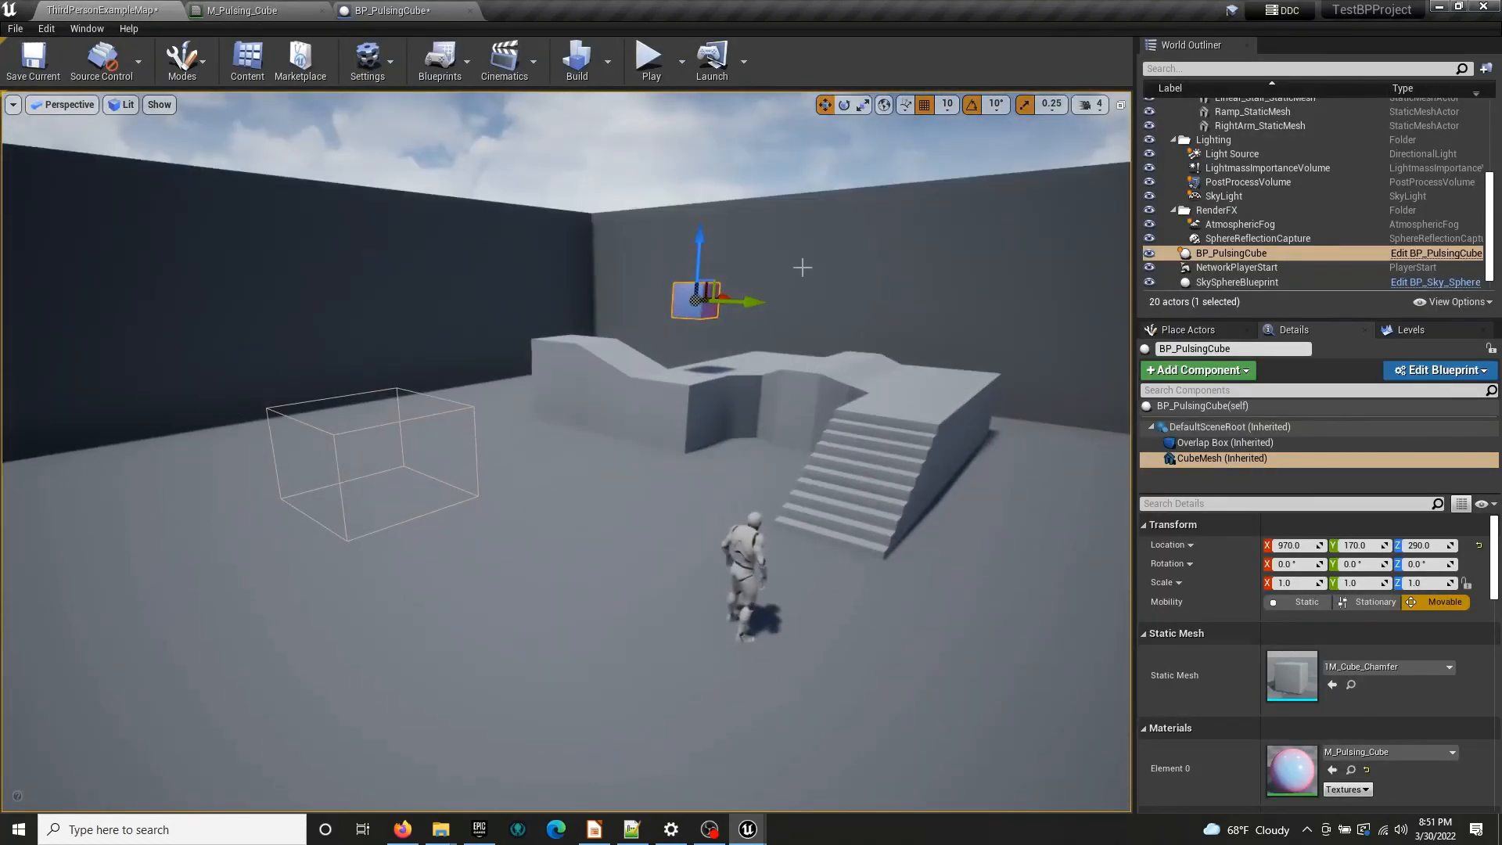
pyautogui.click(651, 56)
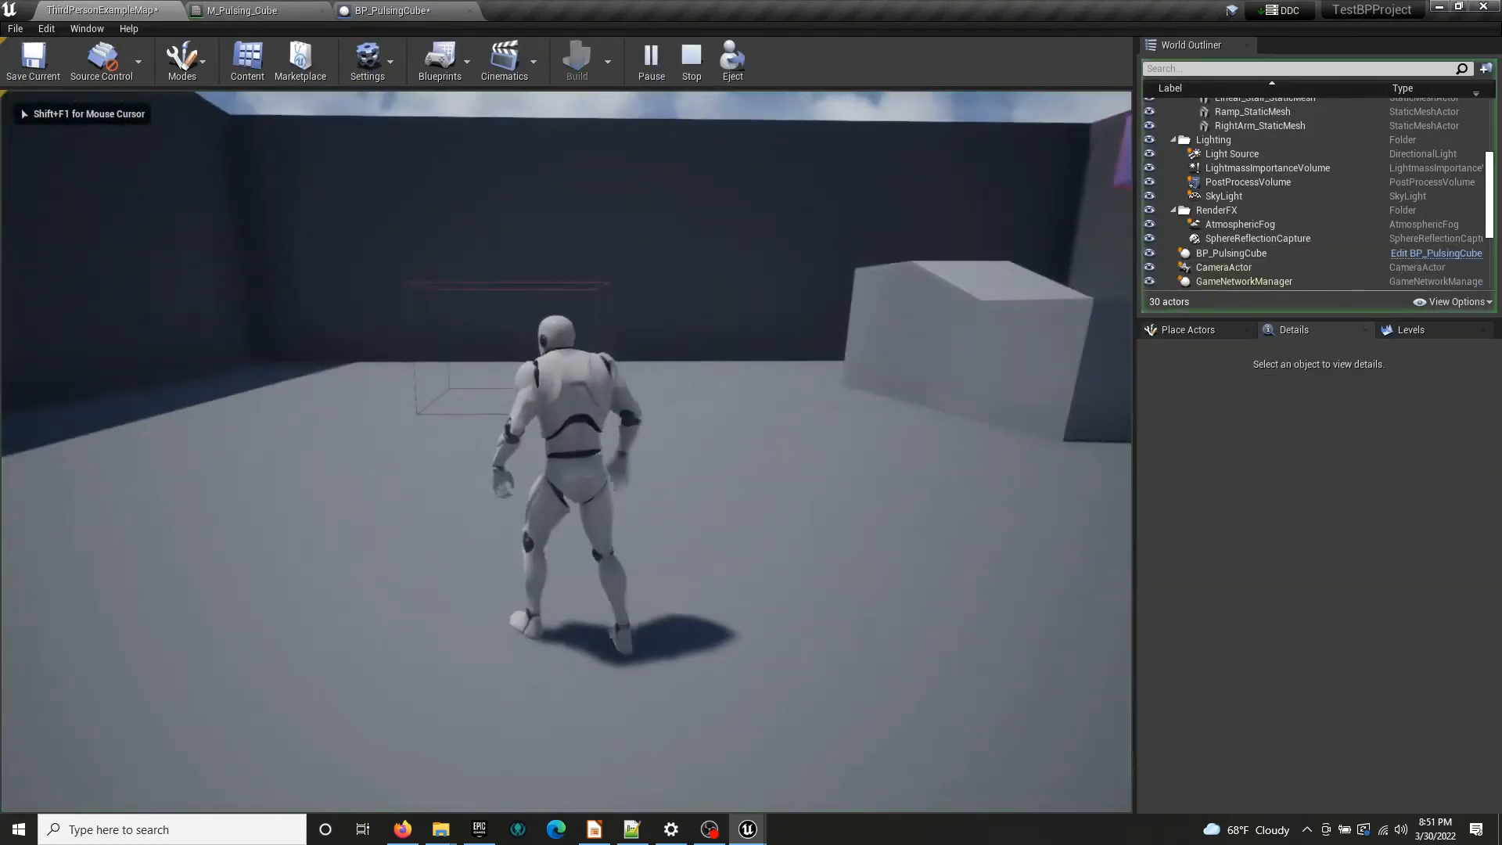
pyautogui.press('Escape')
# Move BP_PulsingCube's On Component Begin Overlap node farther from the Pulse Cube timeline and save the Blueprint
pyautogui.click(392, 11)
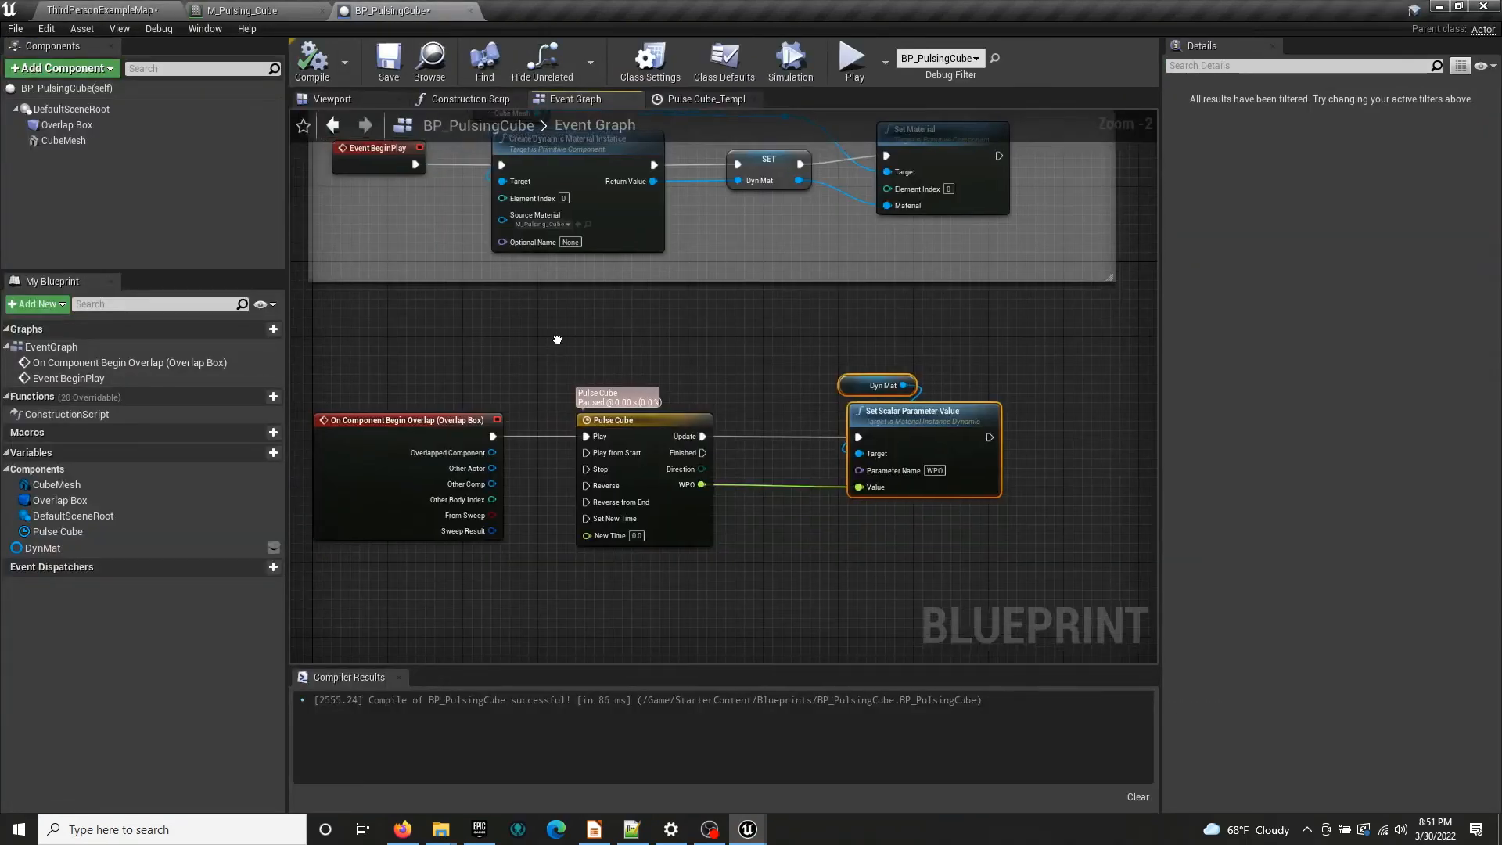
pyautogui.moveTo(557, 339); pyautogui.dragTo(635, 339, button='right')
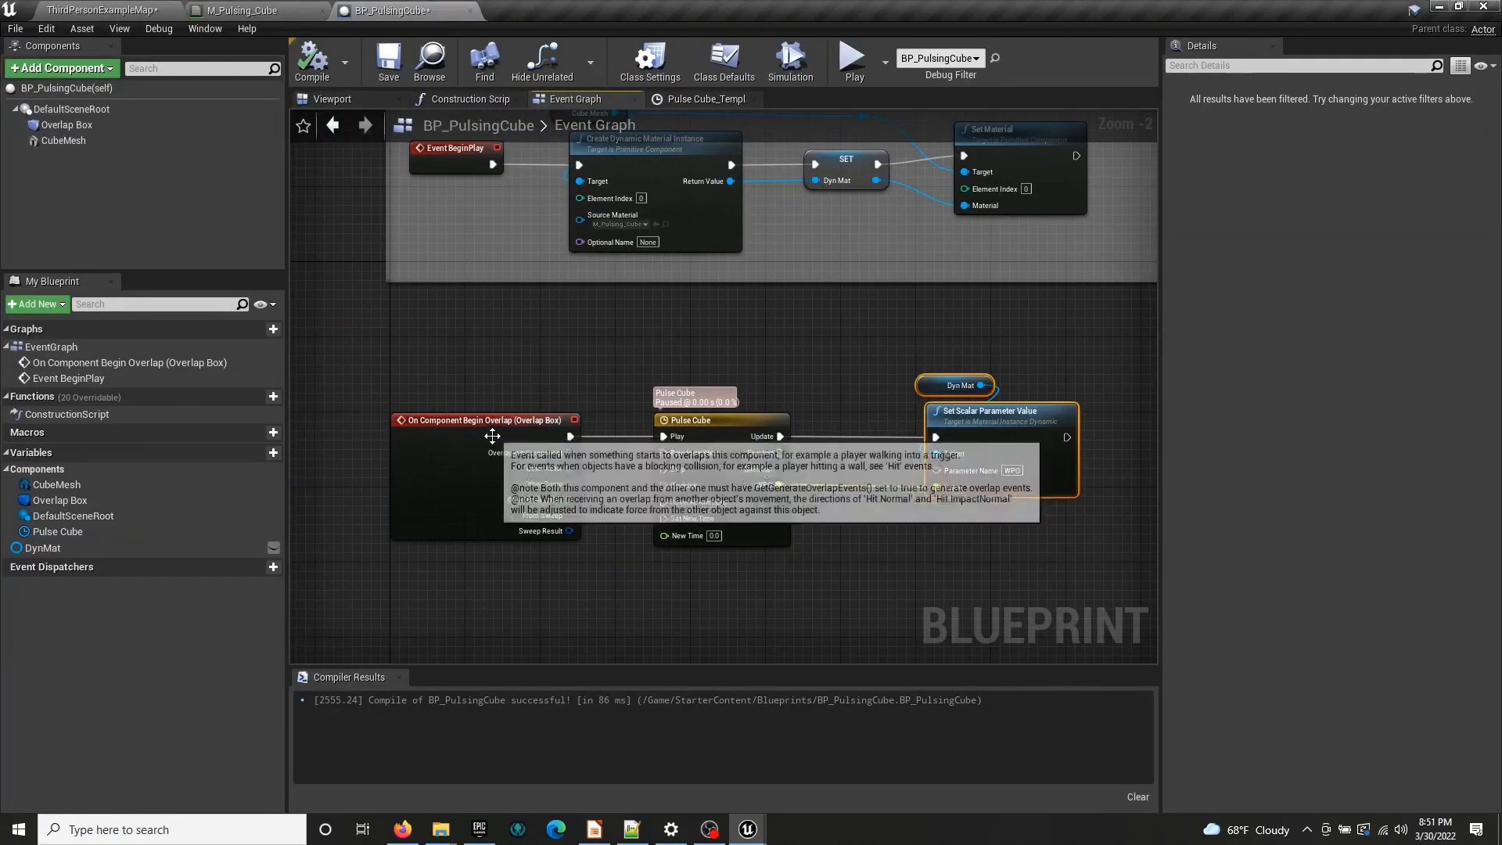
pyautogui.moveTo(535, 436); pyautogui.dragTo(468, 436)
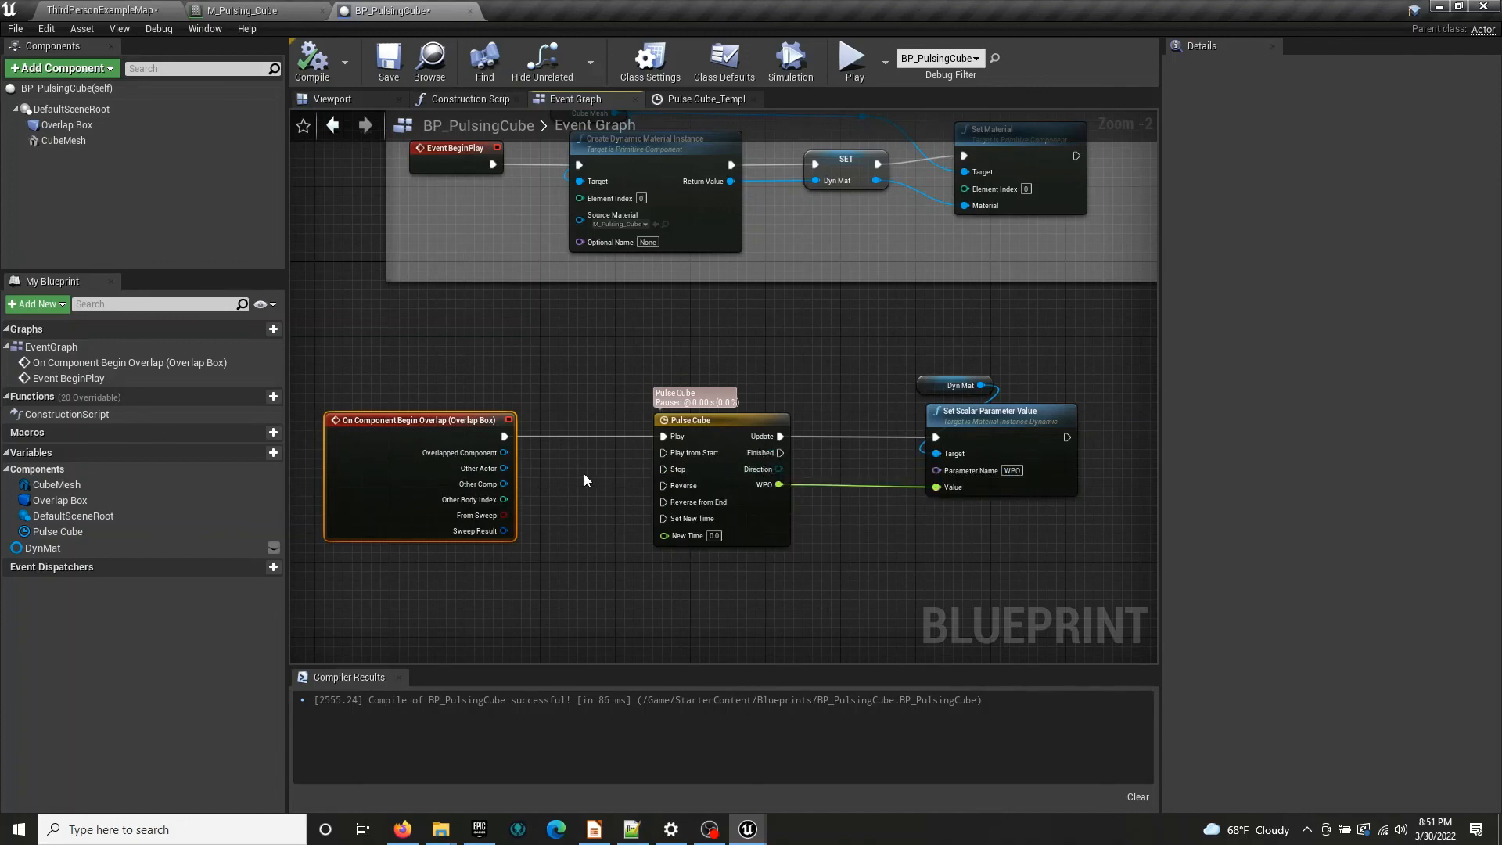
pyautogui.moveTo(318, 381); pyautogui.dragTo(410, 370, button='right')
pyautogui.click(389, 61)
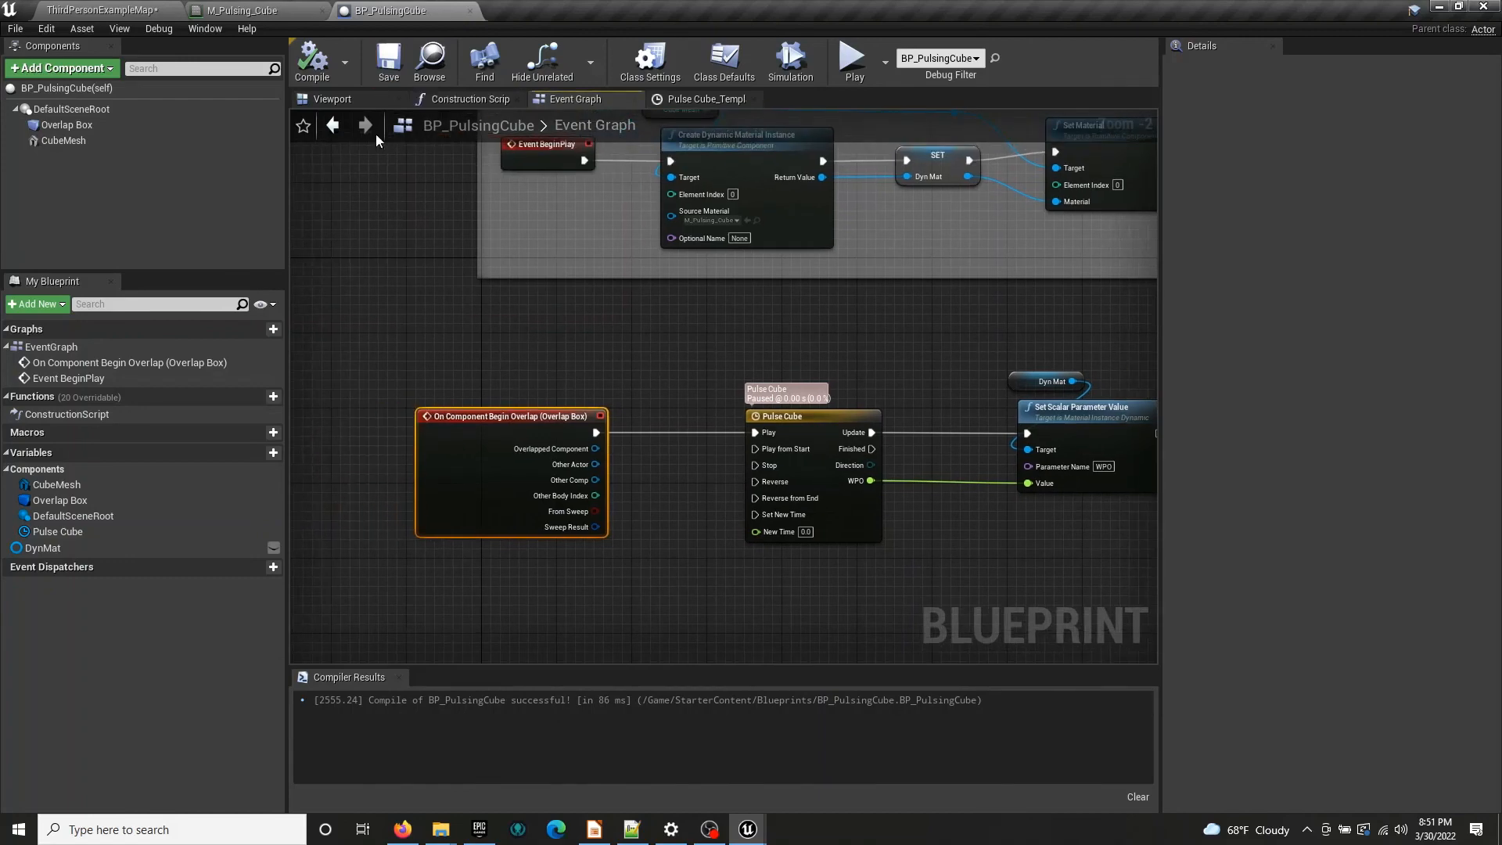
pyautogui.moveTo(524, 286); pyautogui.dragTo(511, 250, button='right')
pyautogui.moveTo(500, 381); pyautogui.dragTo(543, 396)
pyautogui.moveTo(732, 305); pyautogui.dragTo(623, 309, button='right')
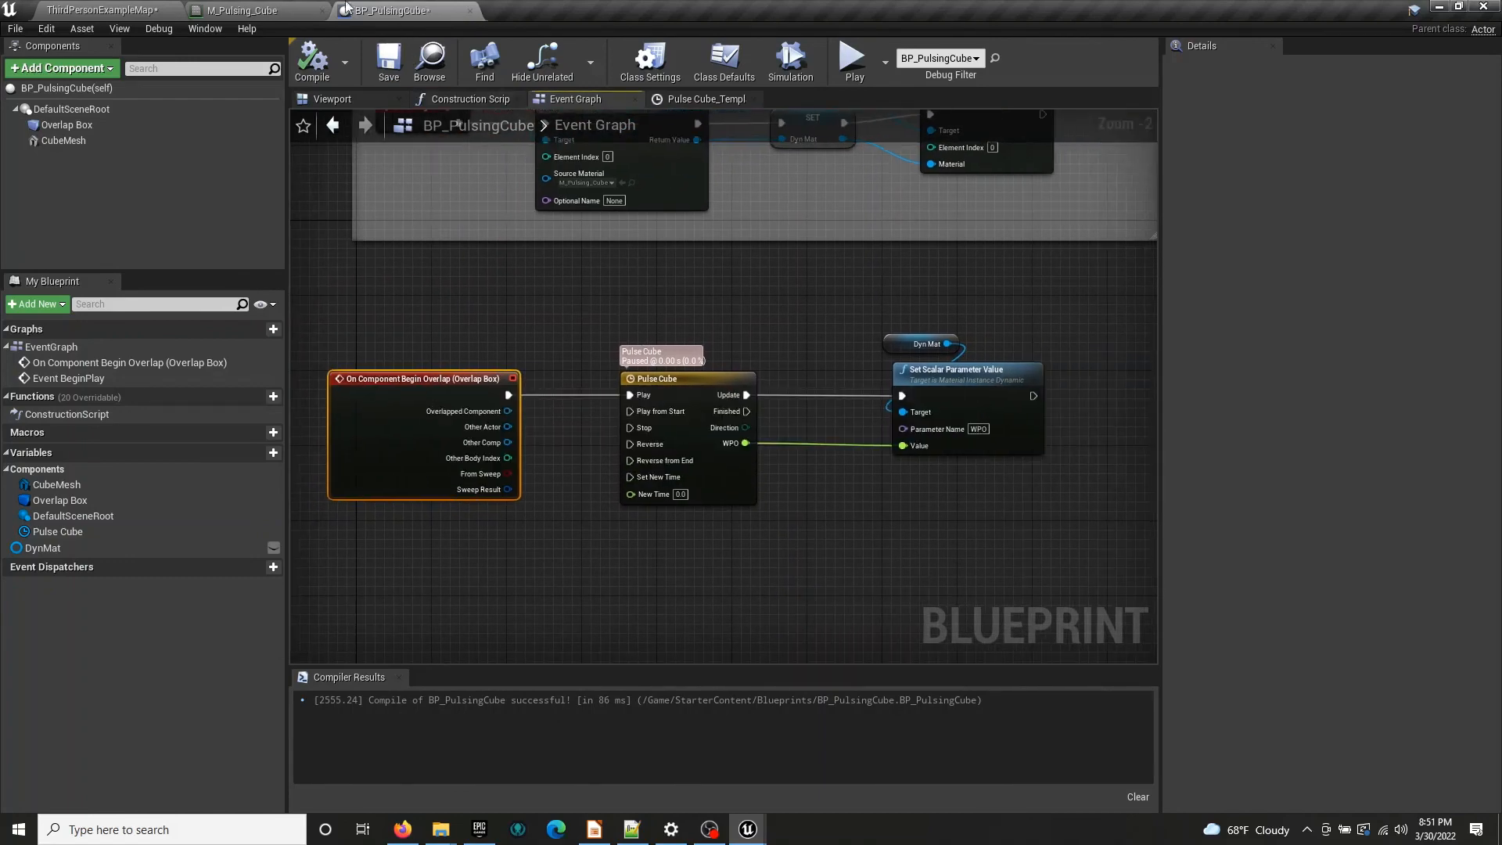
# Play-test ThirdPersonExampleMap by running the character around and through the overlap box while watching the cube, and stop the session
pyautogui.click(155, 11)
pyautogui.click(655, 59)
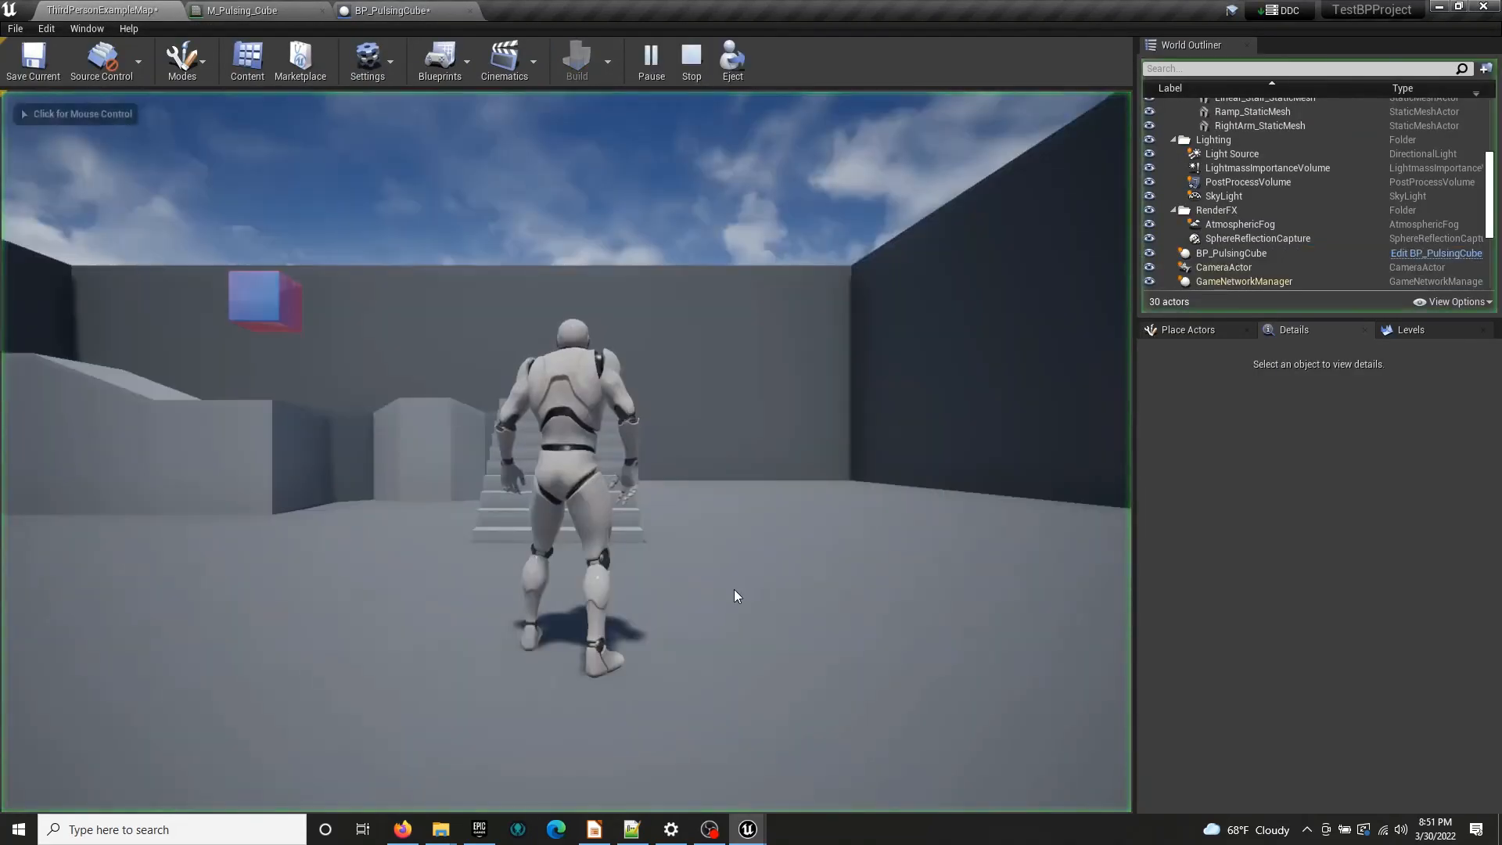
pyautogui.click(734, 590)
pyautogui.press('w')
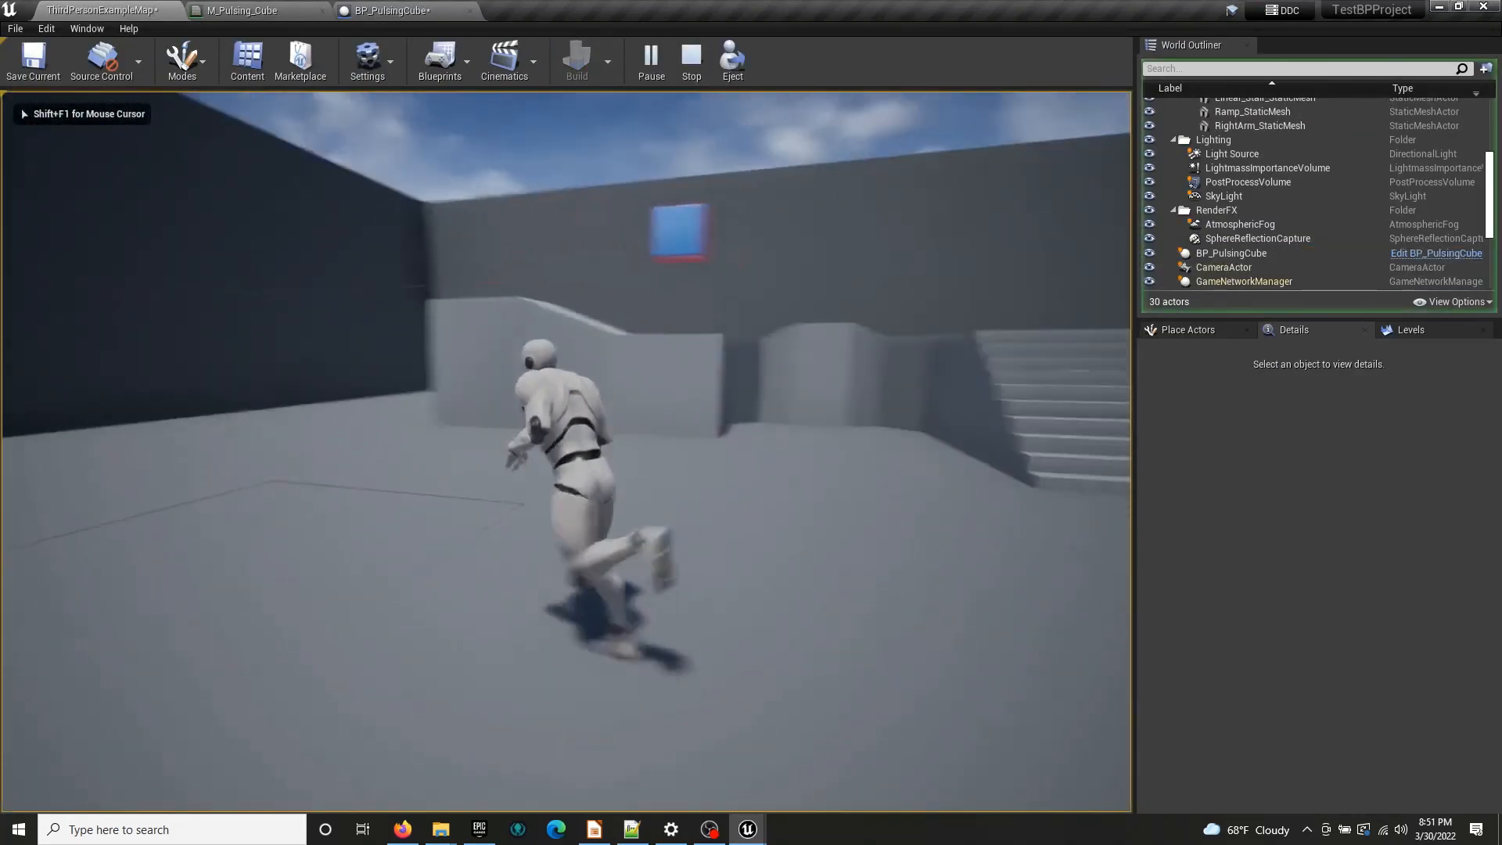
pyautogui.press('a')
pyautogui.press('w')
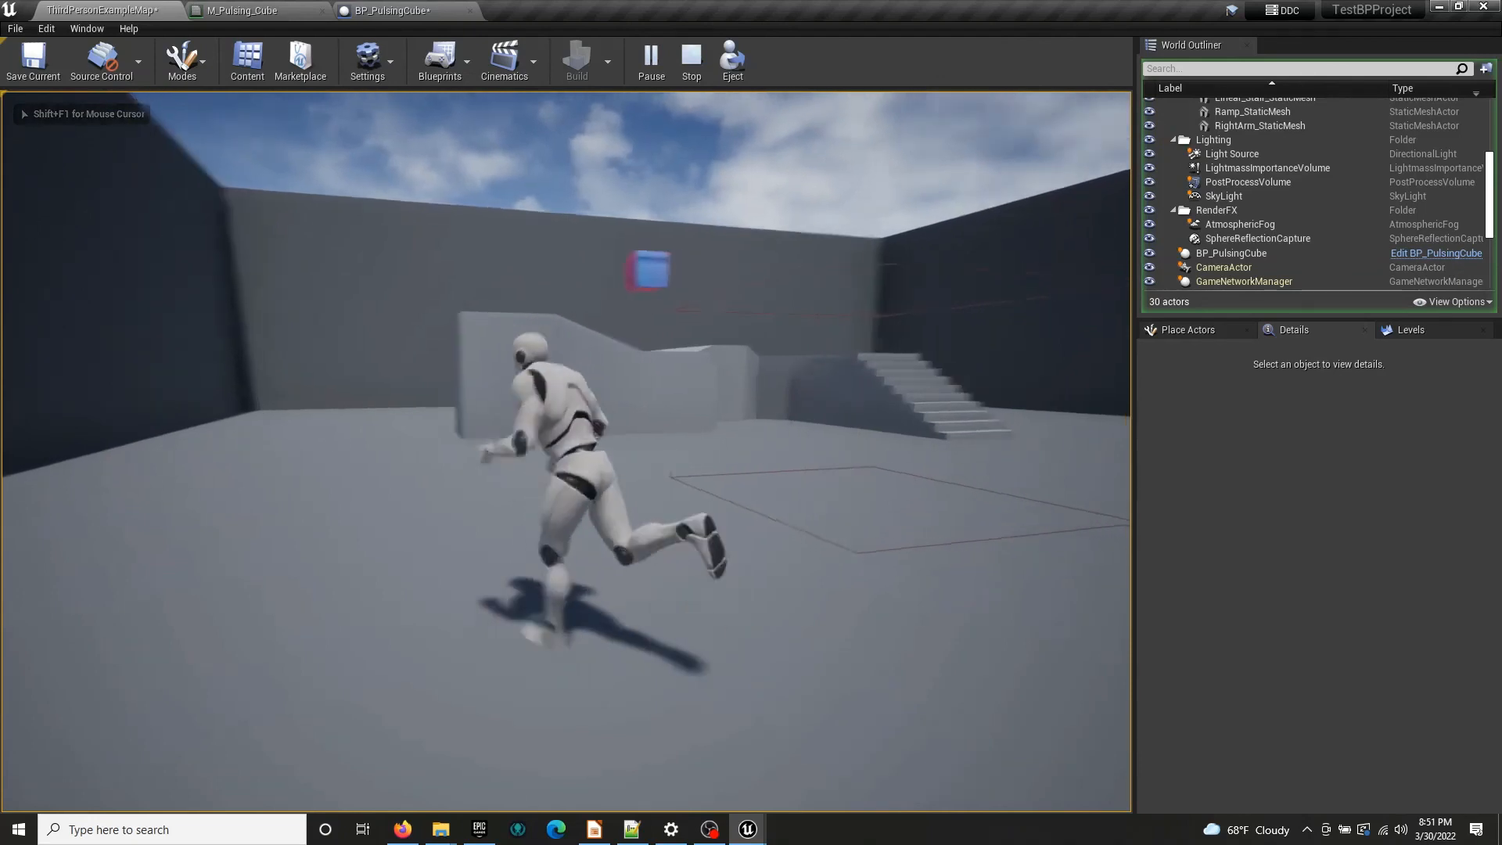
pyautogui.press('d')
pyautogui.press('w')
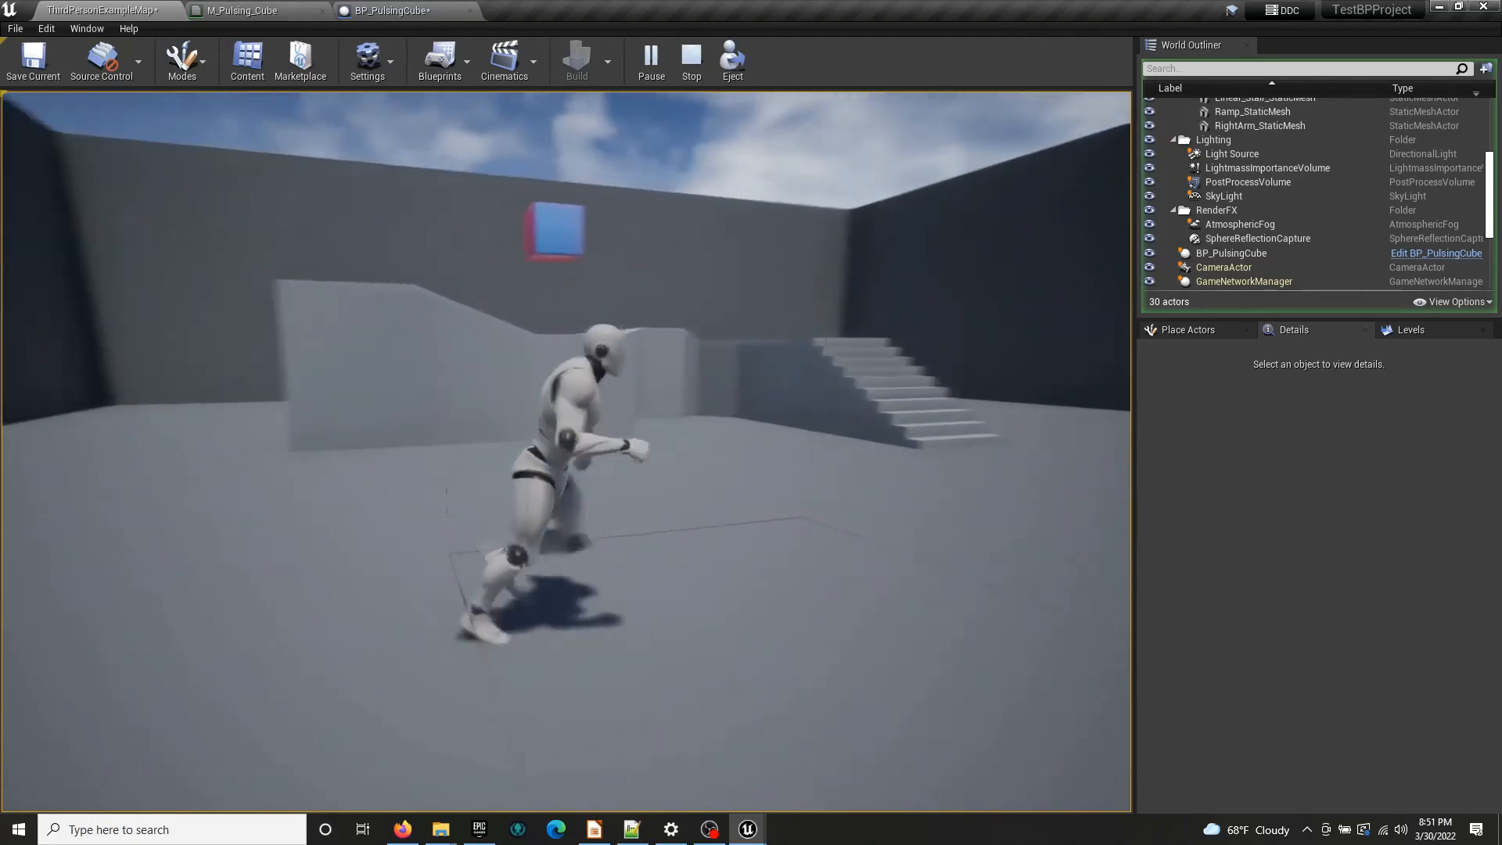
pyautogui.press('s')
pyautogui.press('a')
pyautogui.press('w')
pyautogui.press('d')
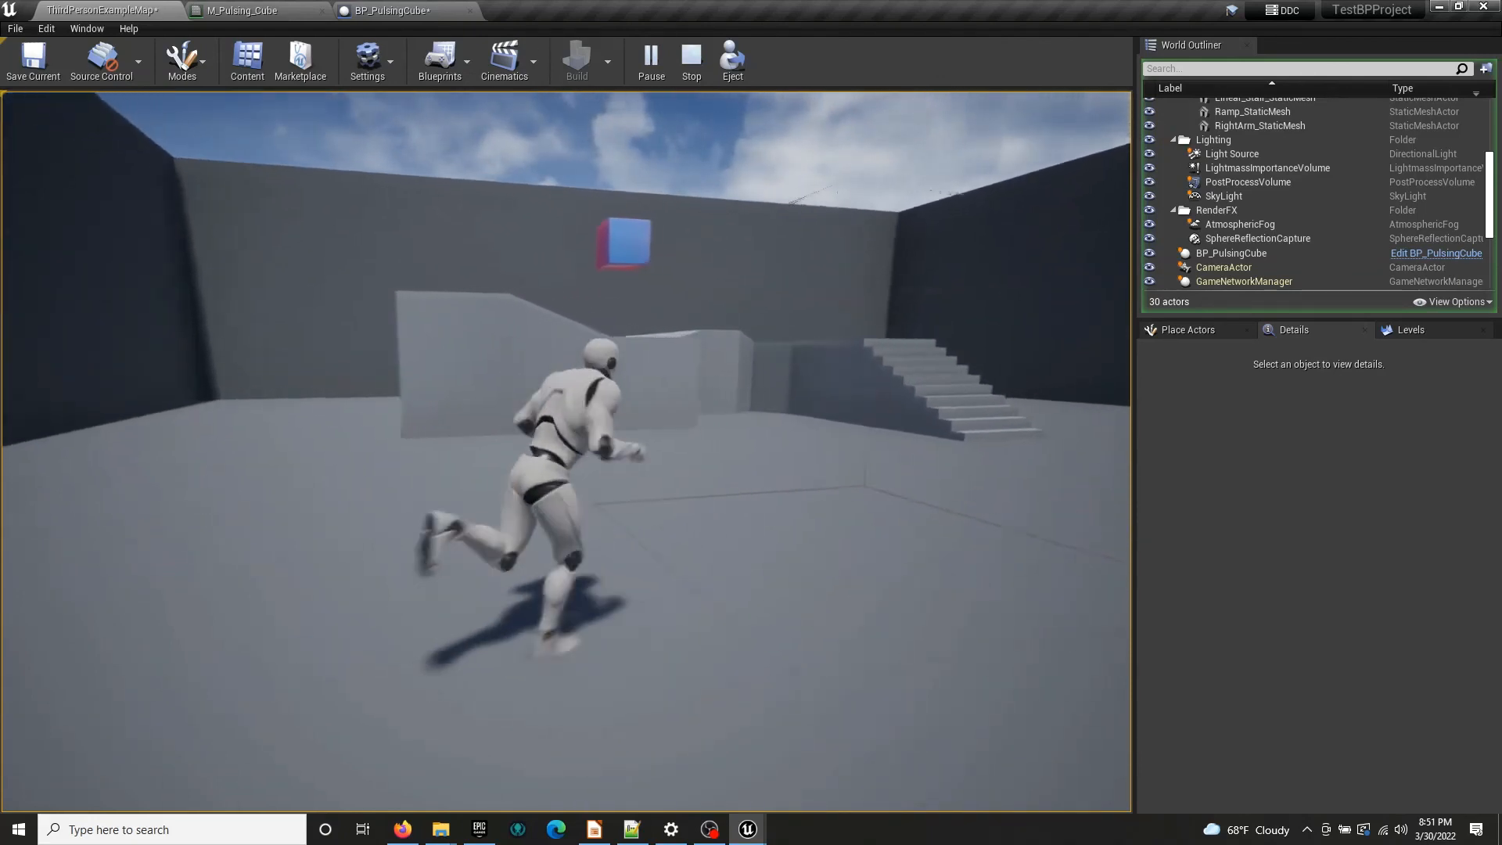
pyautogui.press('a')
pyautogui.press('Escape')
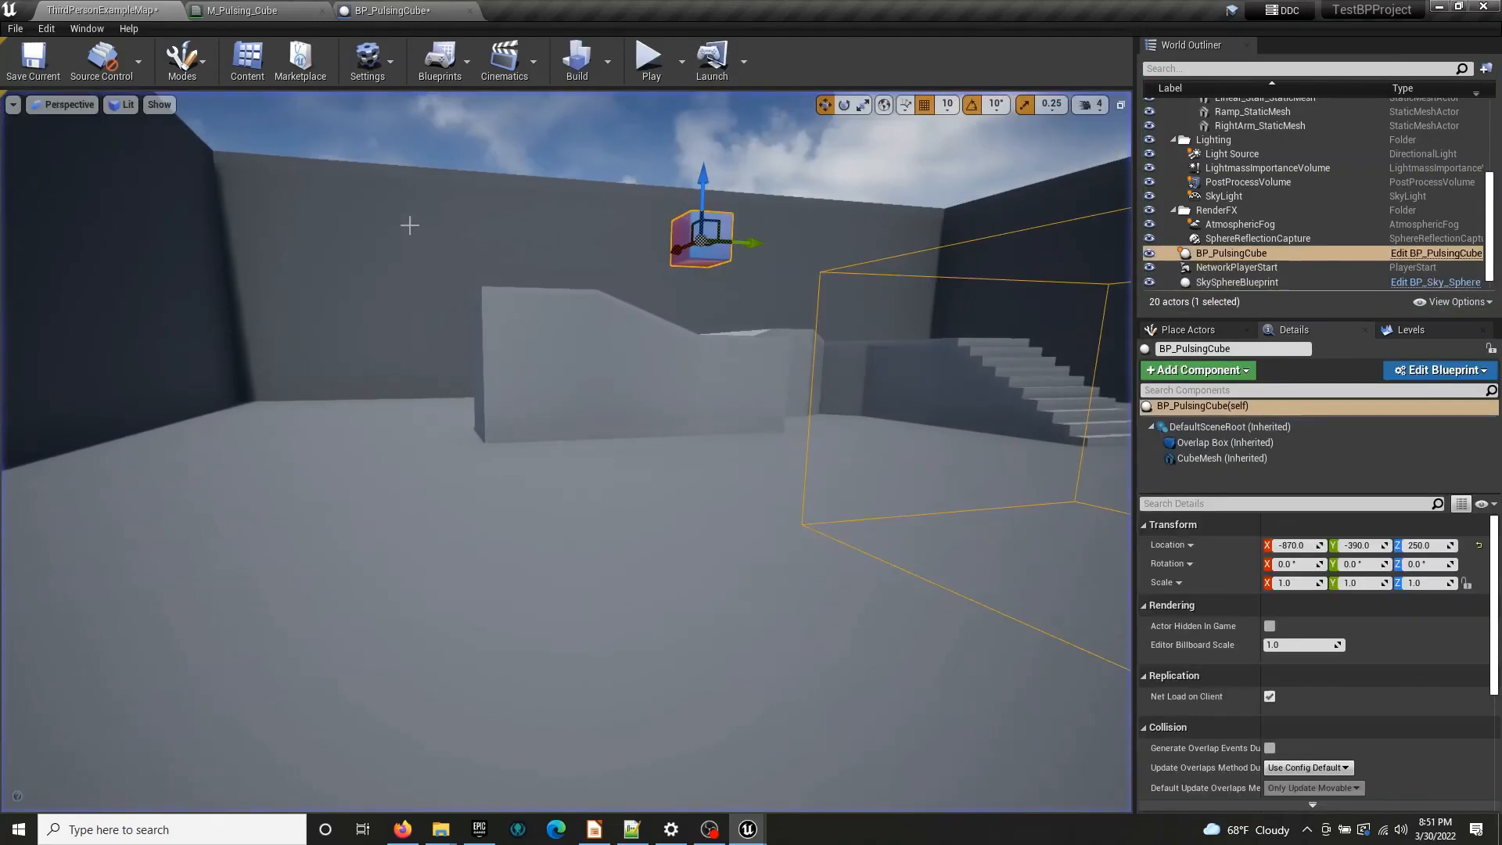
# Enable Loop on BP_PulsingCube's Pulse Cube timeline and compile the Blueprint
pyautogui.click(435, 11)
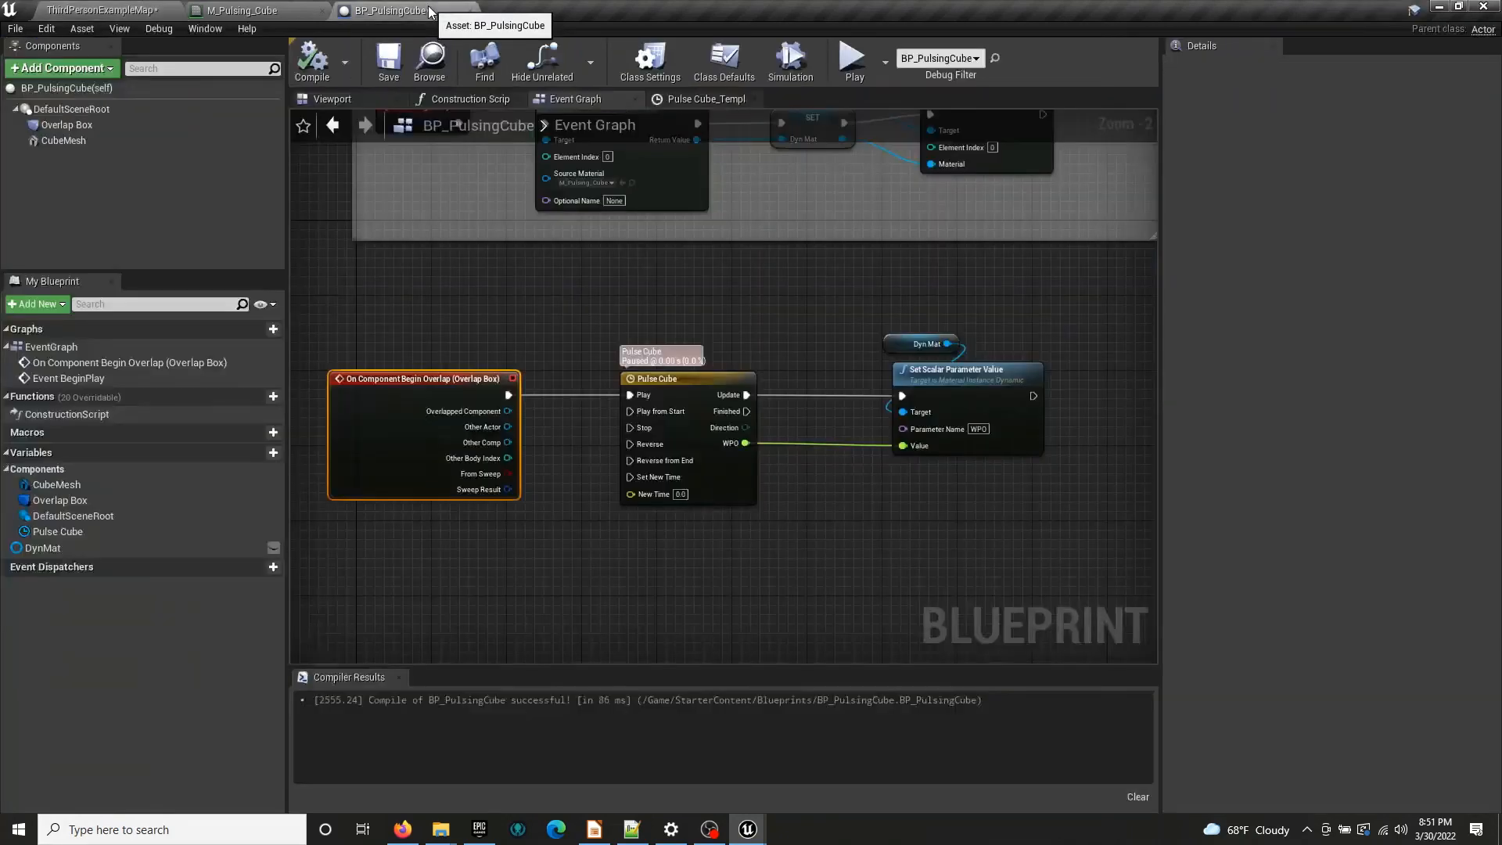
pyautogui.doubleClick(702, 383)
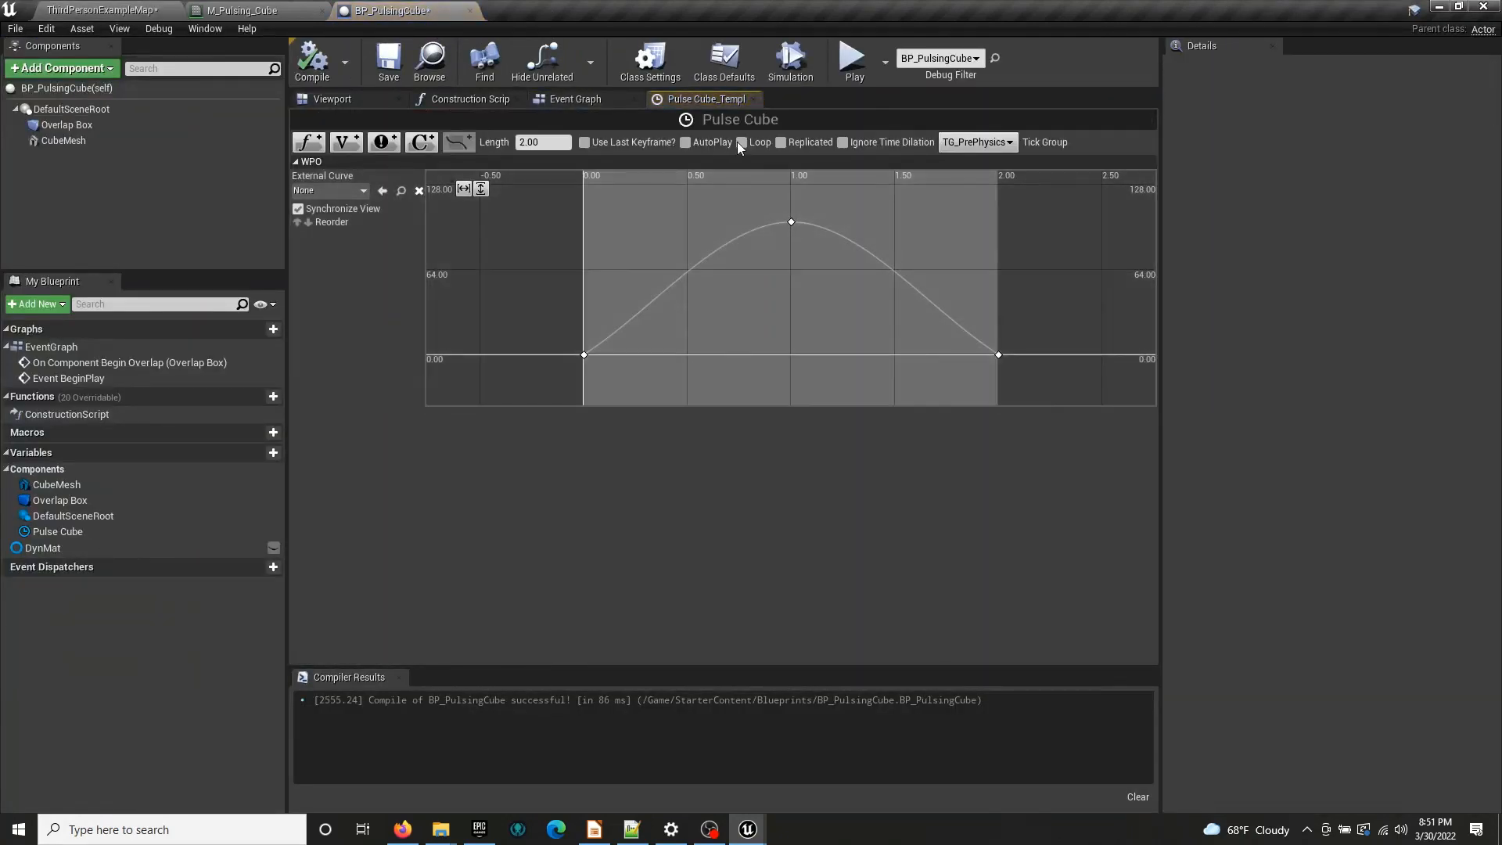
pyautogui.click(740, 143)
pyautogui.click(313, 59)
# Set the WPO curve's key at time 1.0 to a value of 50 and save the Blueprint
pyautogui.click(791, 222)
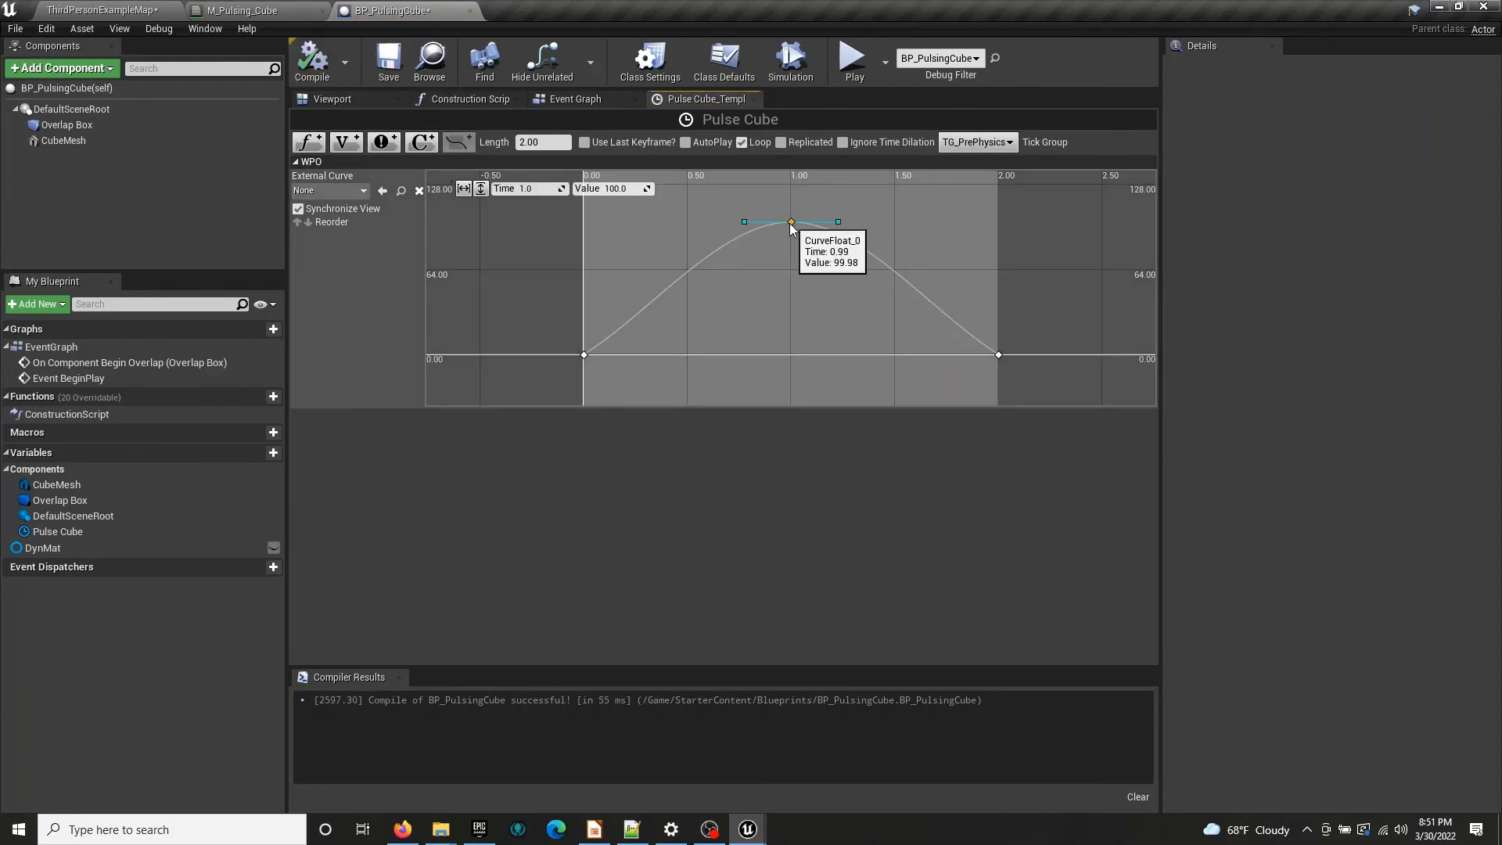
pyautogui.click(619, 189)
pyautogui.write('5')
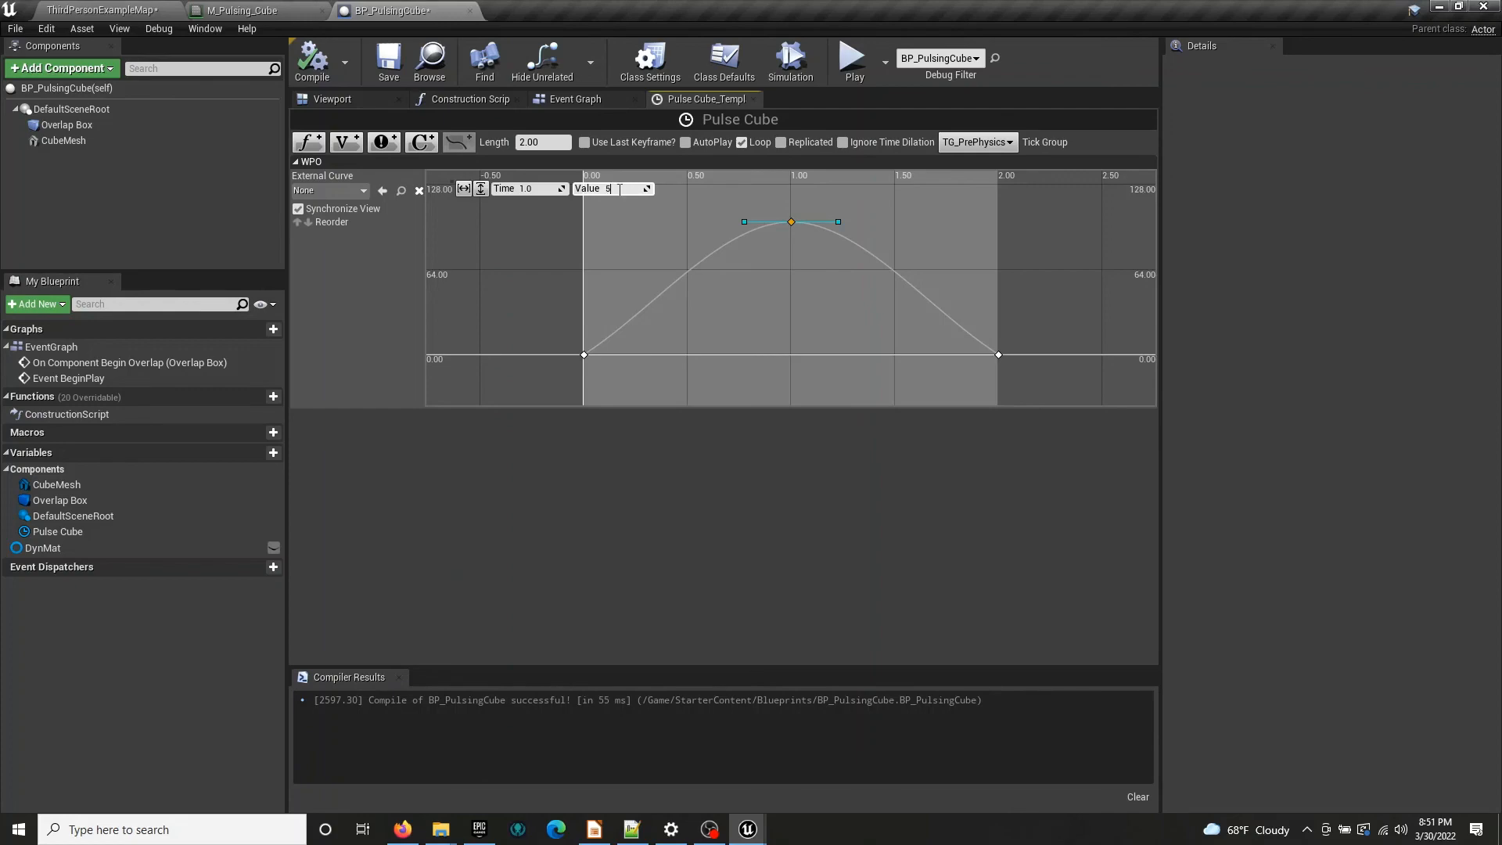
pyautogui.write('0')
pyautogui.press('Return')
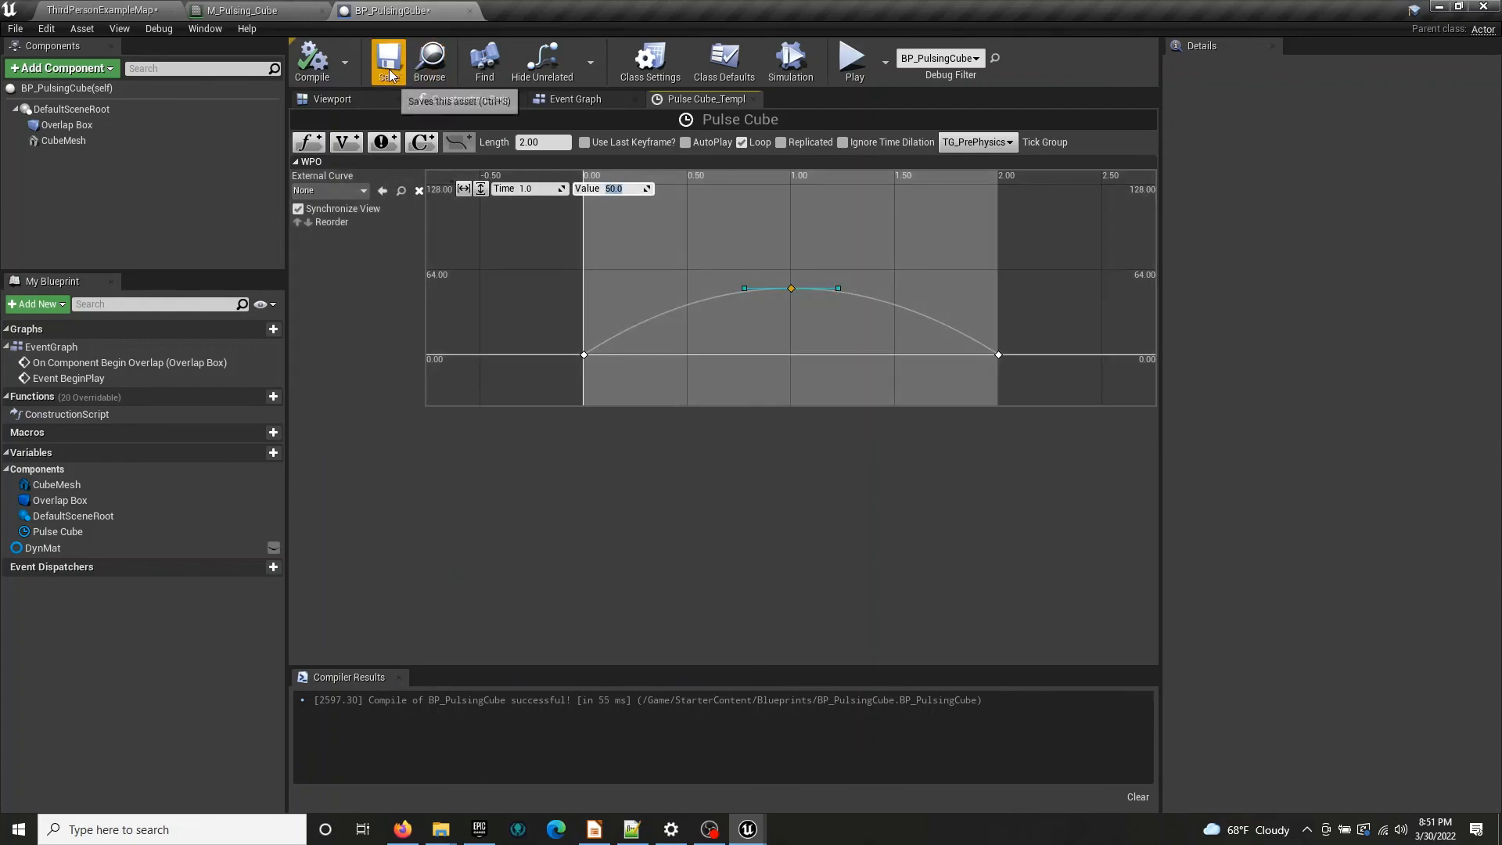
pyautogui.click(389, 61)
# Run the level again and move the character into the overlap box to check the looping pulse, and end the play session
pyautogui.click(133, 10)
pyautogui.click(649, 61)
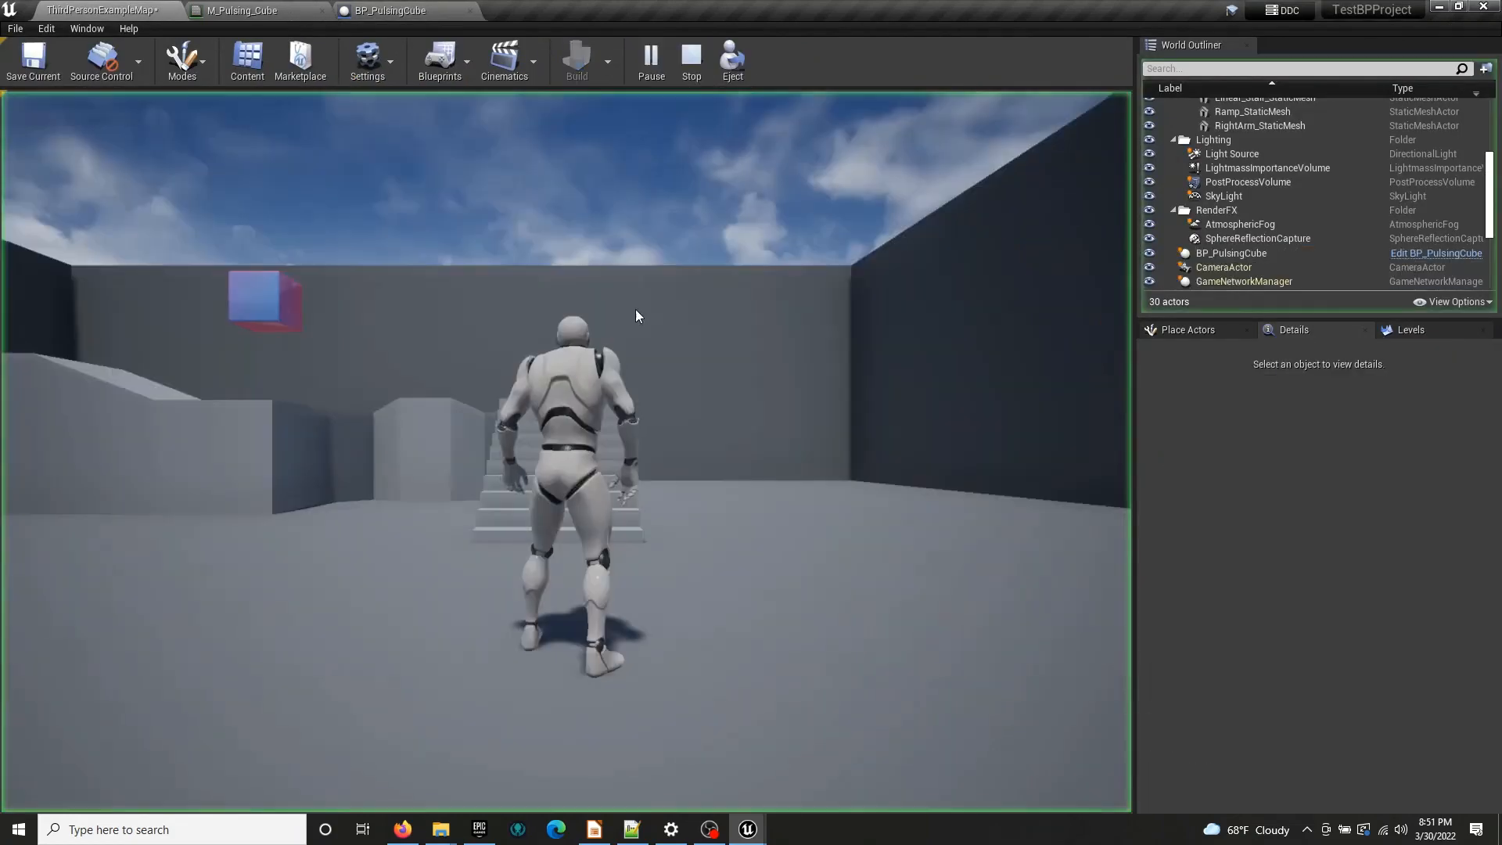
pyautogui.press('w')
pyautogui.press('w')
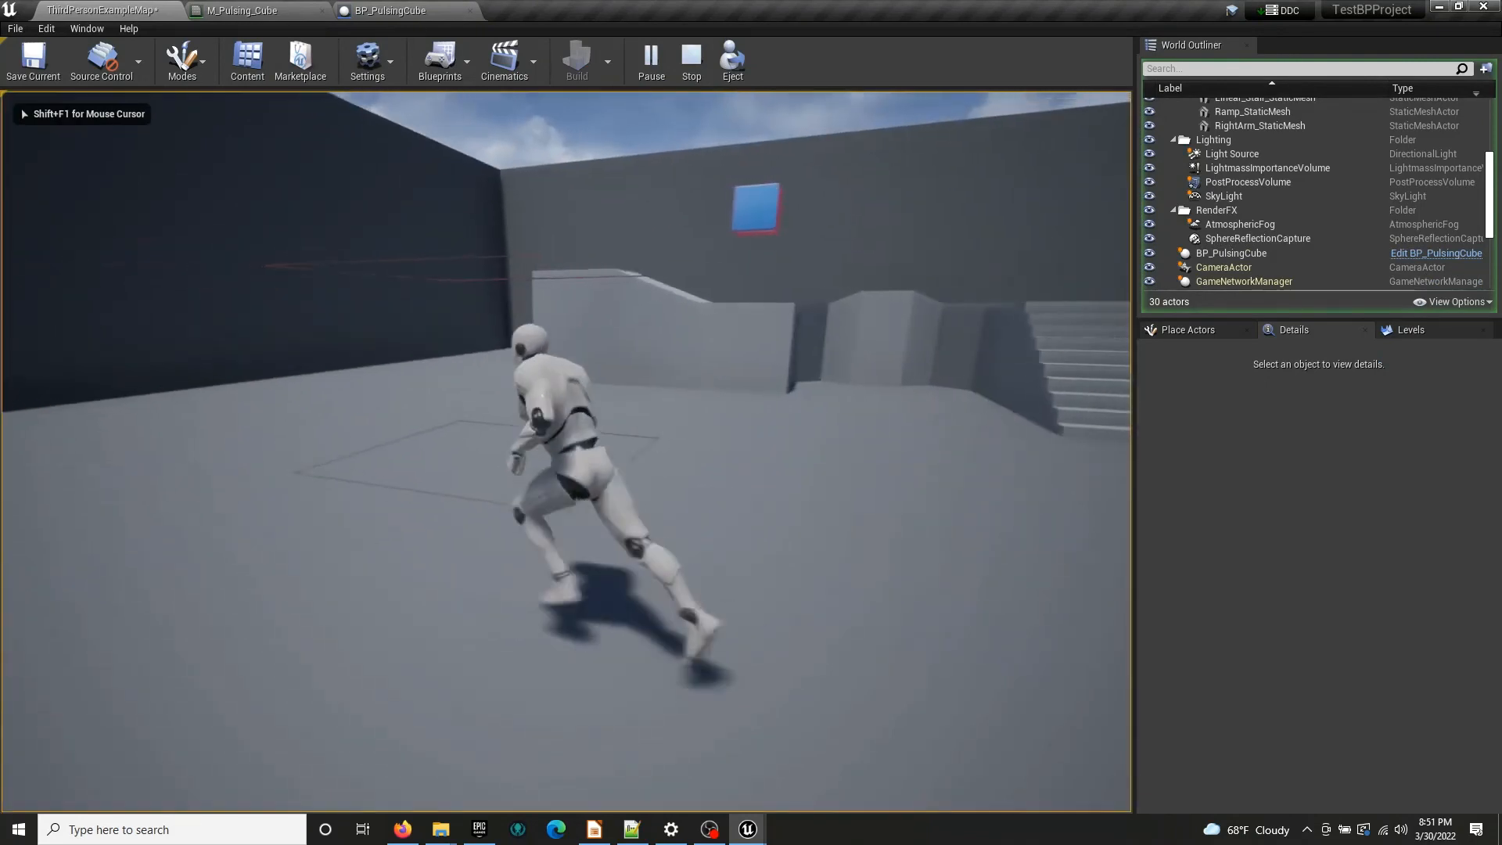
pyautogui.press('a')
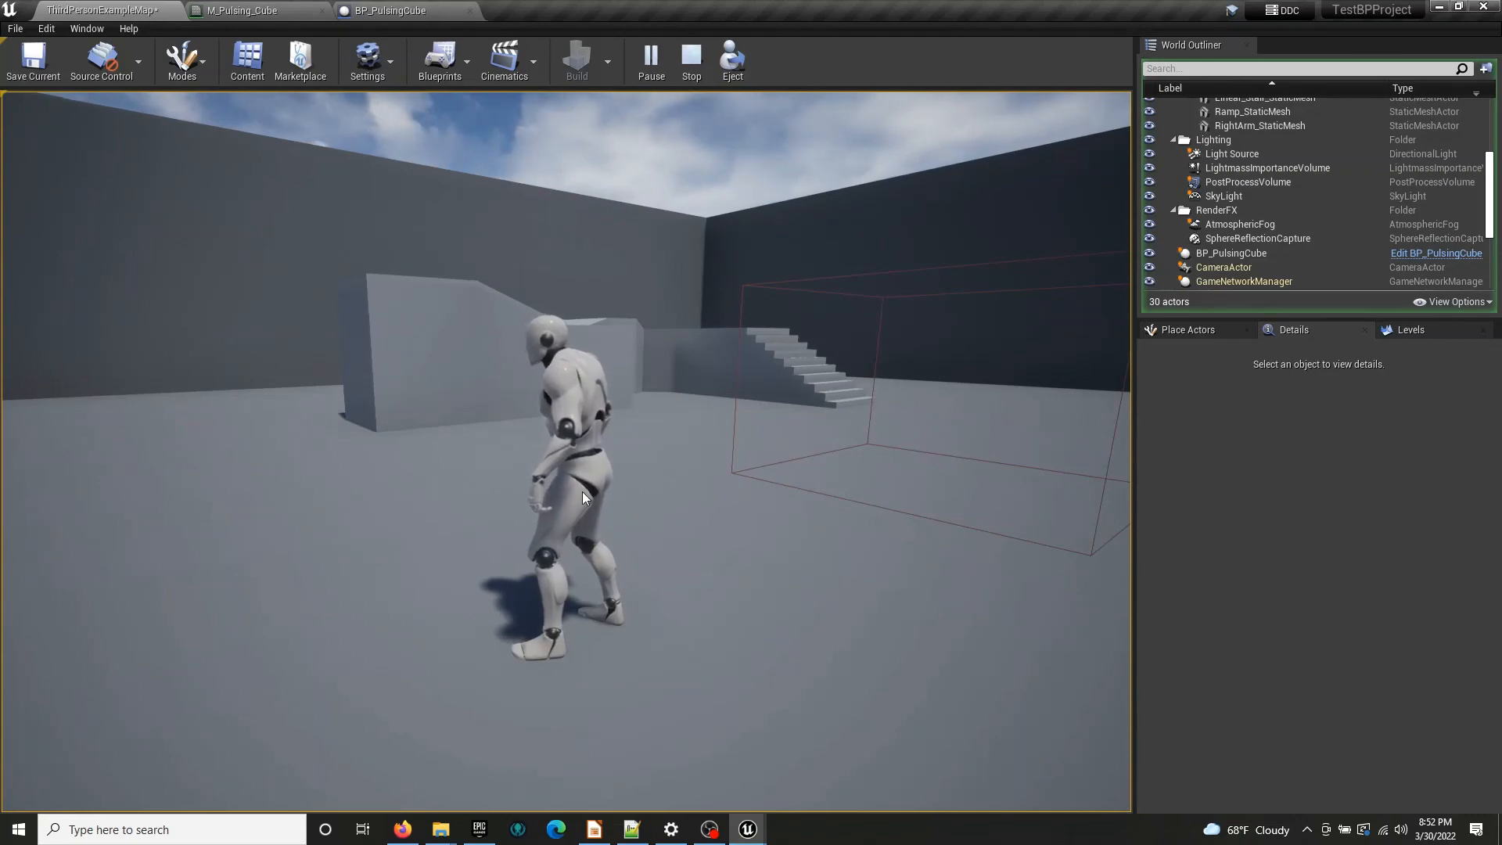
pyautogui.press('Escape')
pyautogui.press('f')
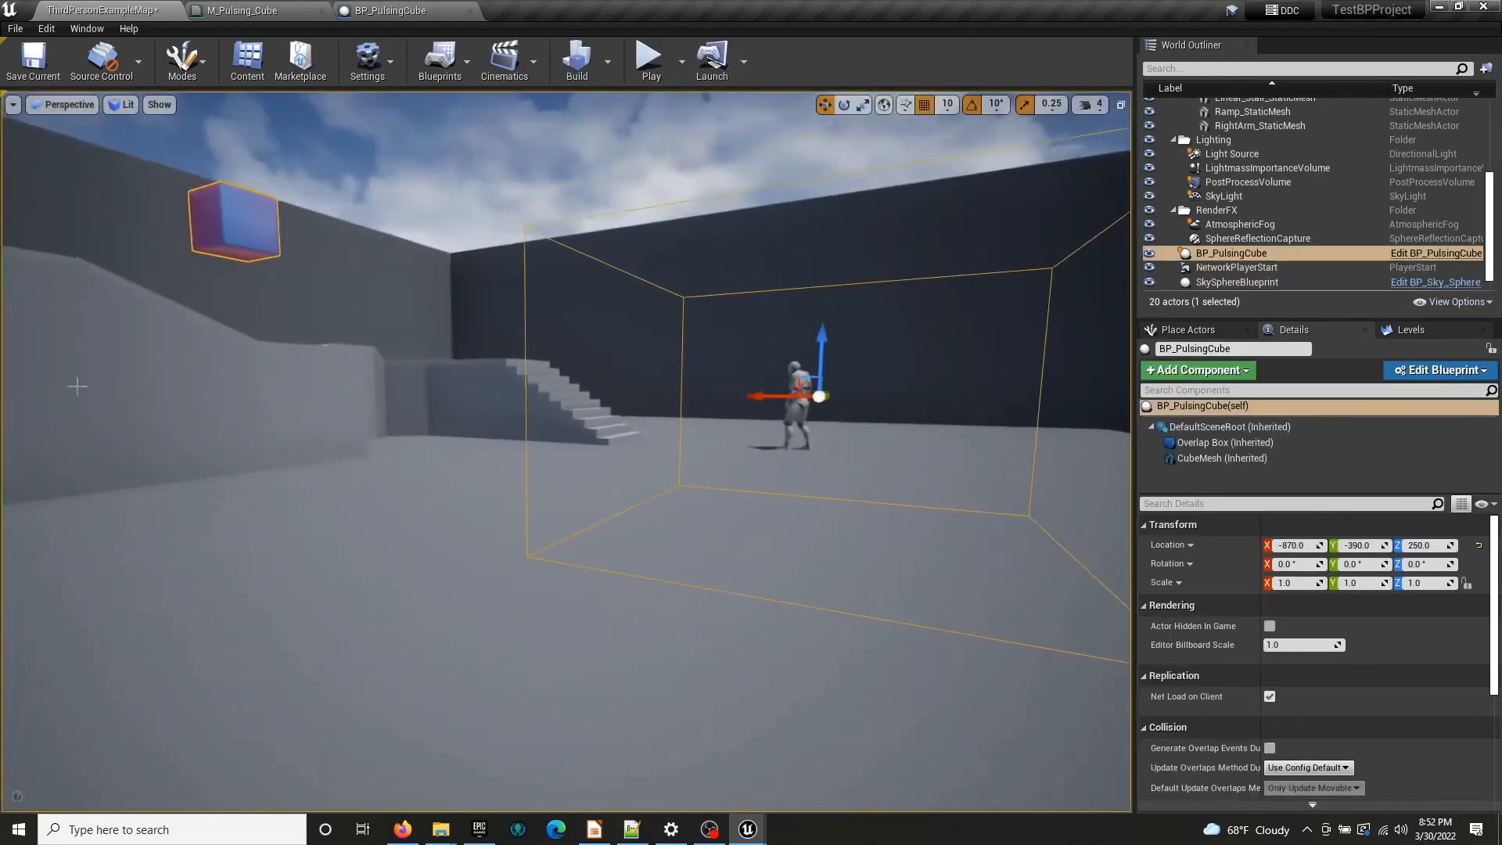
# Set the interpolation of all three keys on the Pulse Cube timeline's WPO curve to Auto
pyautogui.click(441, 10)
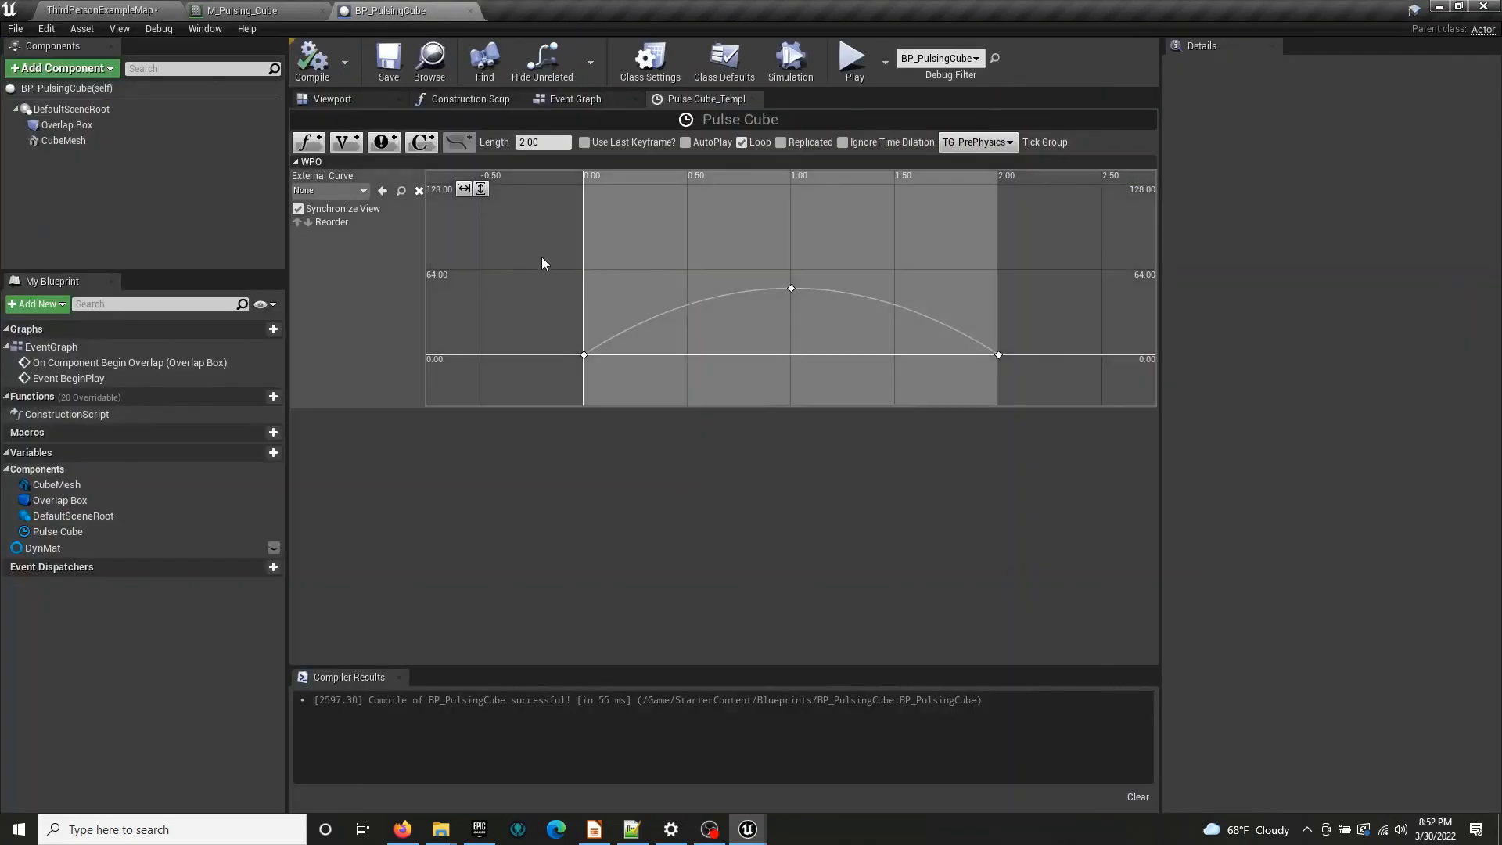
pyautogui.moveTo(1062, 388); pyautogui.dragTo(541, 259)
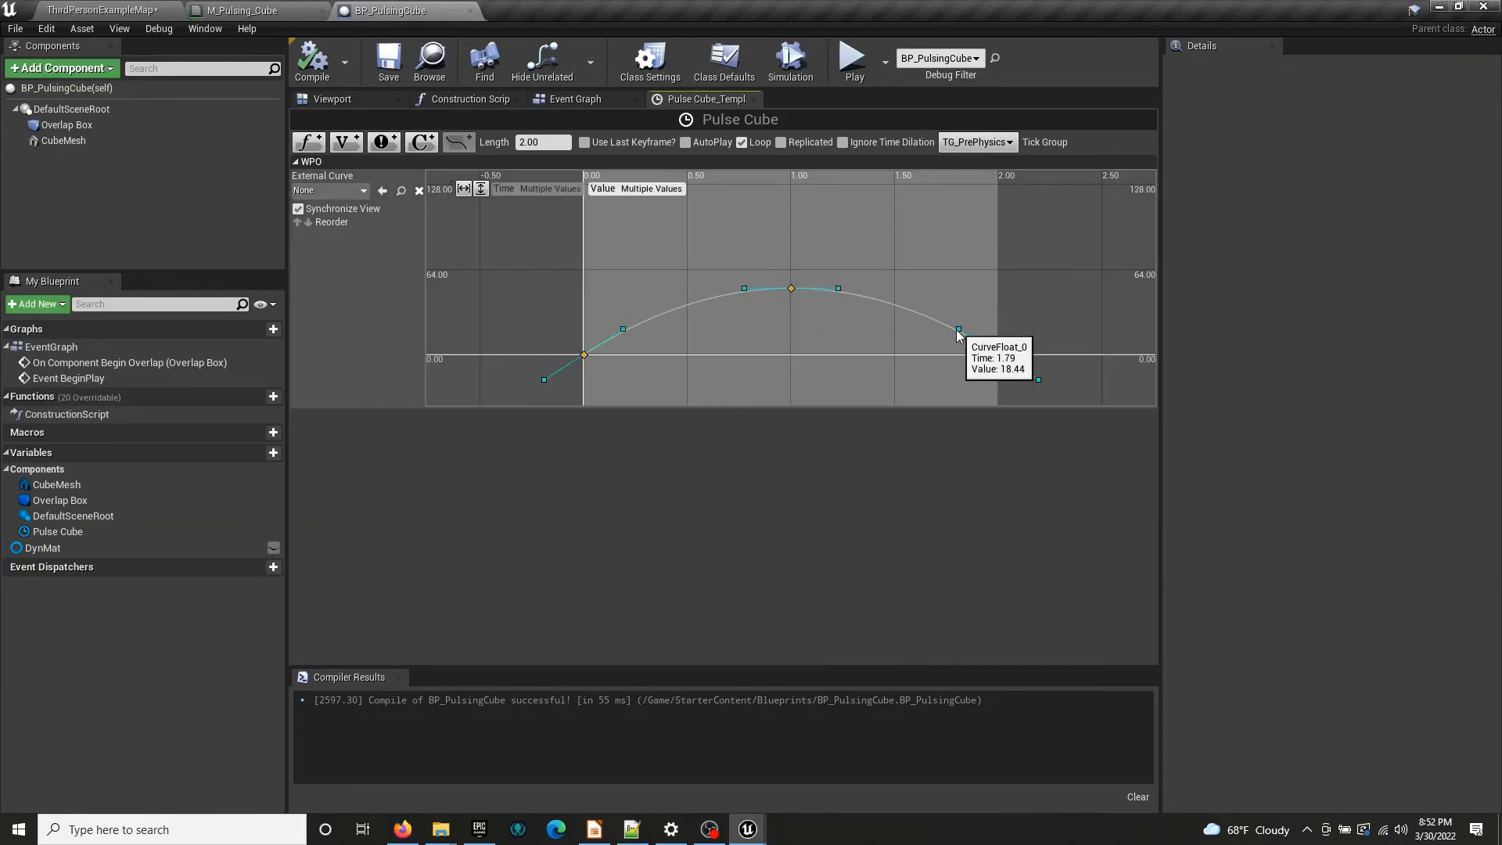
pyautogui.rightClick(999, 359)
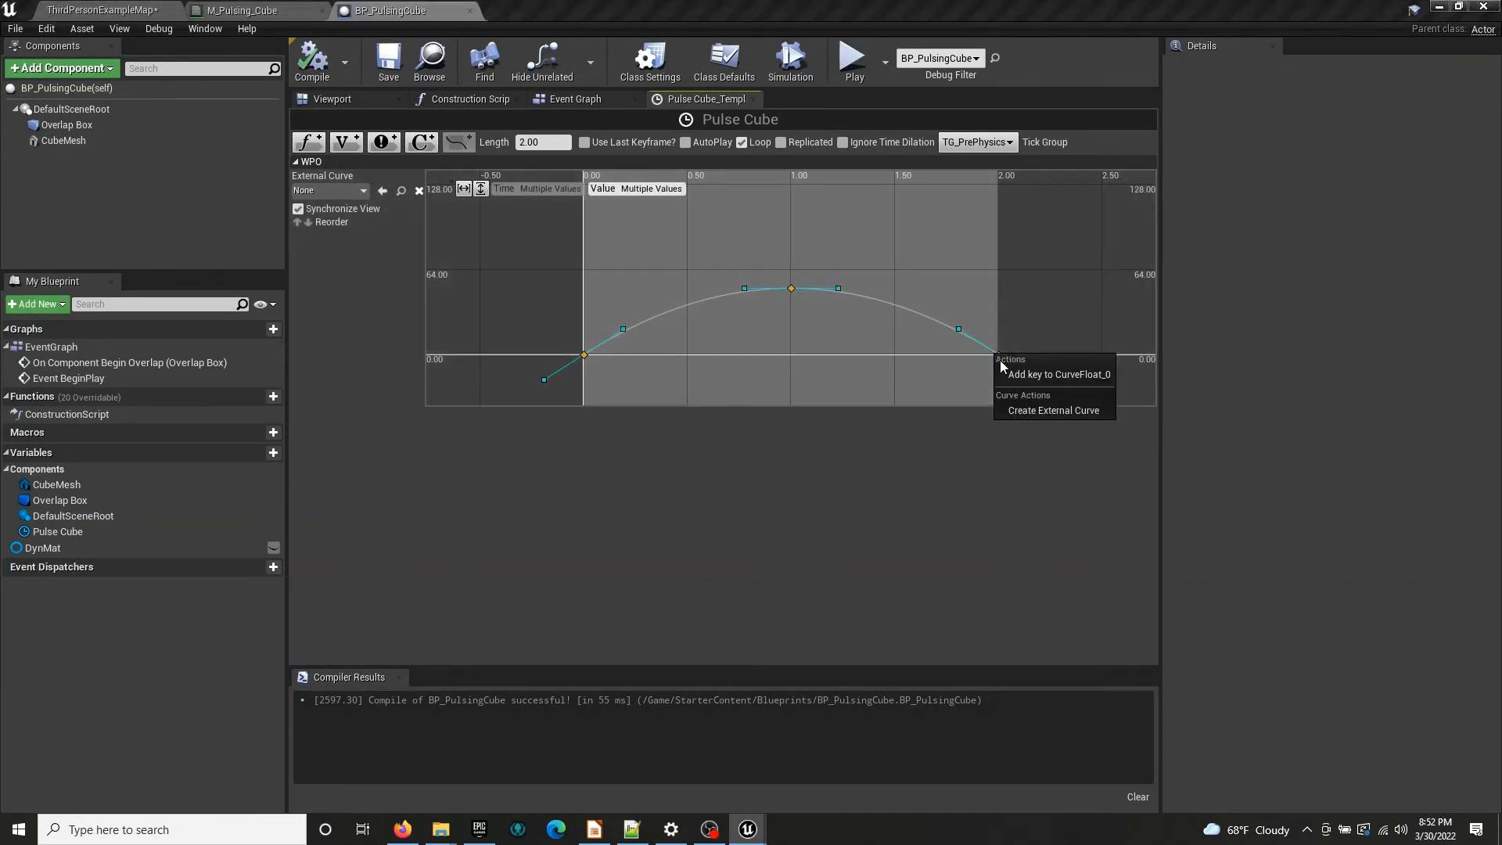
pyautogui.click(960, 326)
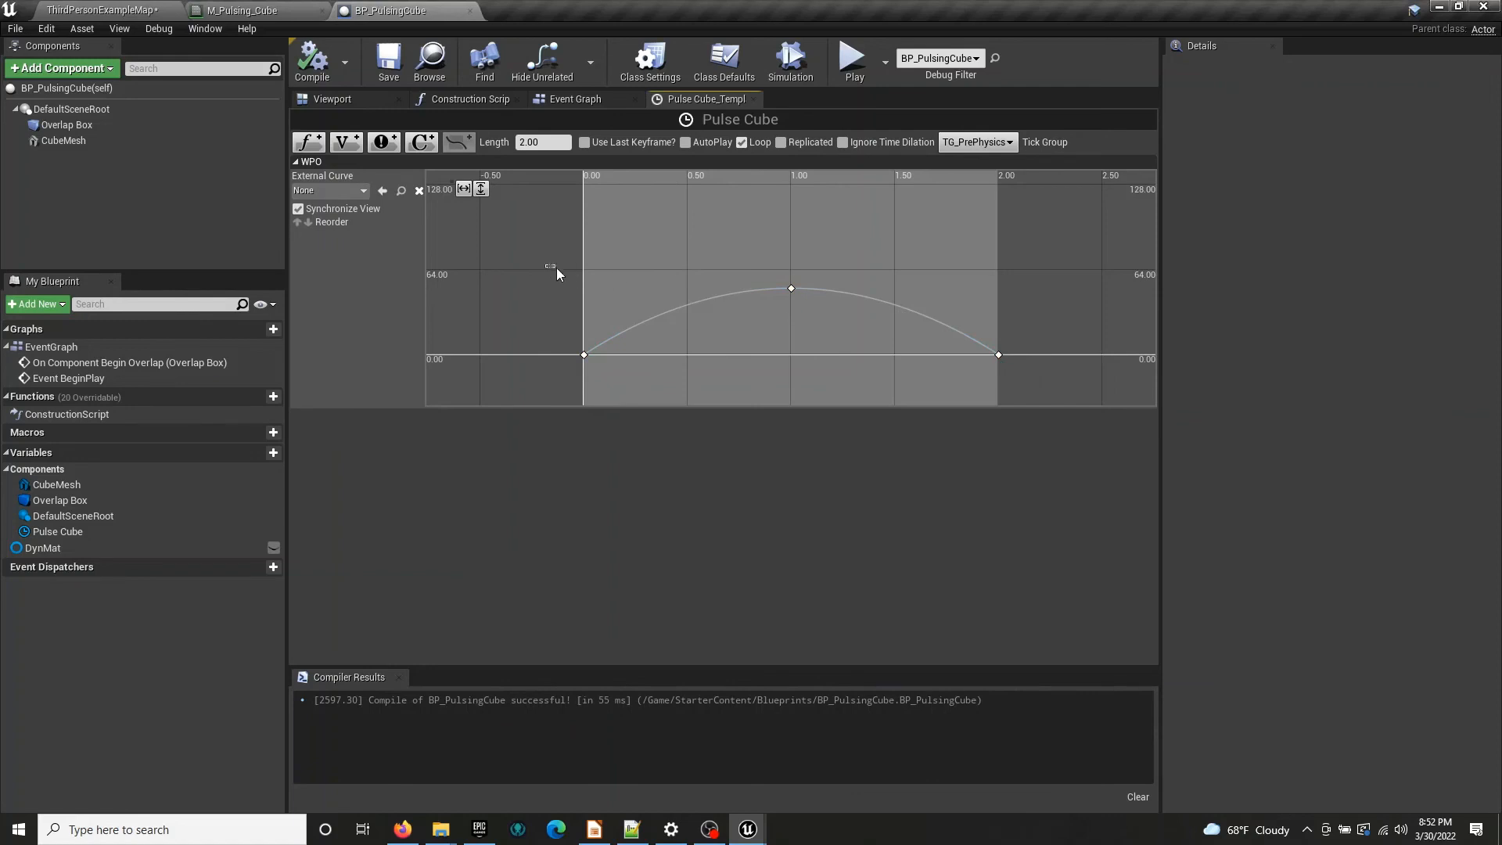
pyautogui.moveTo(557, 268); pyautogui.dragTo(1050, 373)
pyautogui.rightClick(999, 358)
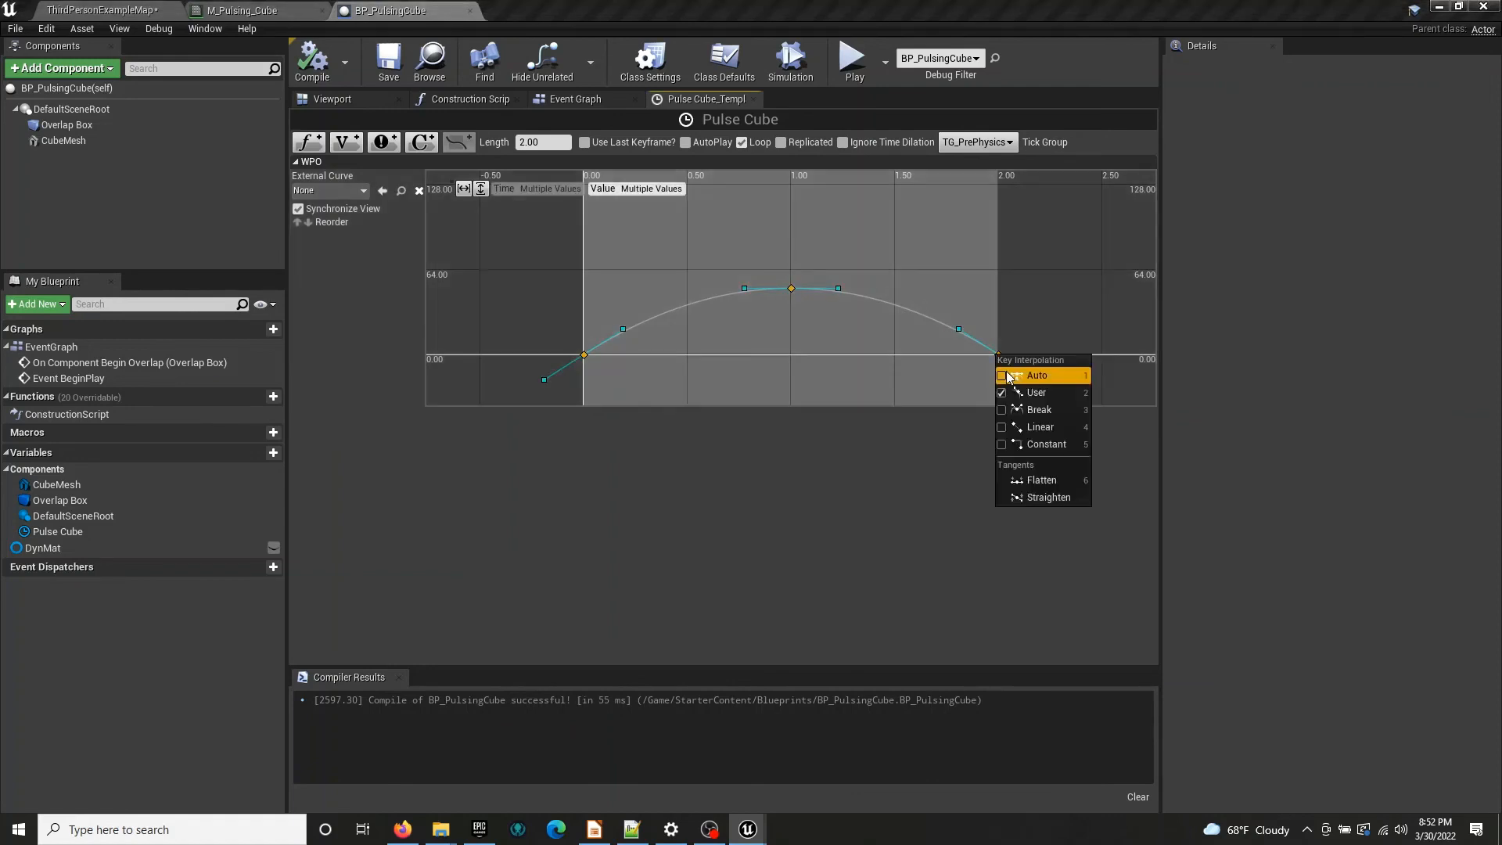
pyautogui.click(1009, 375)
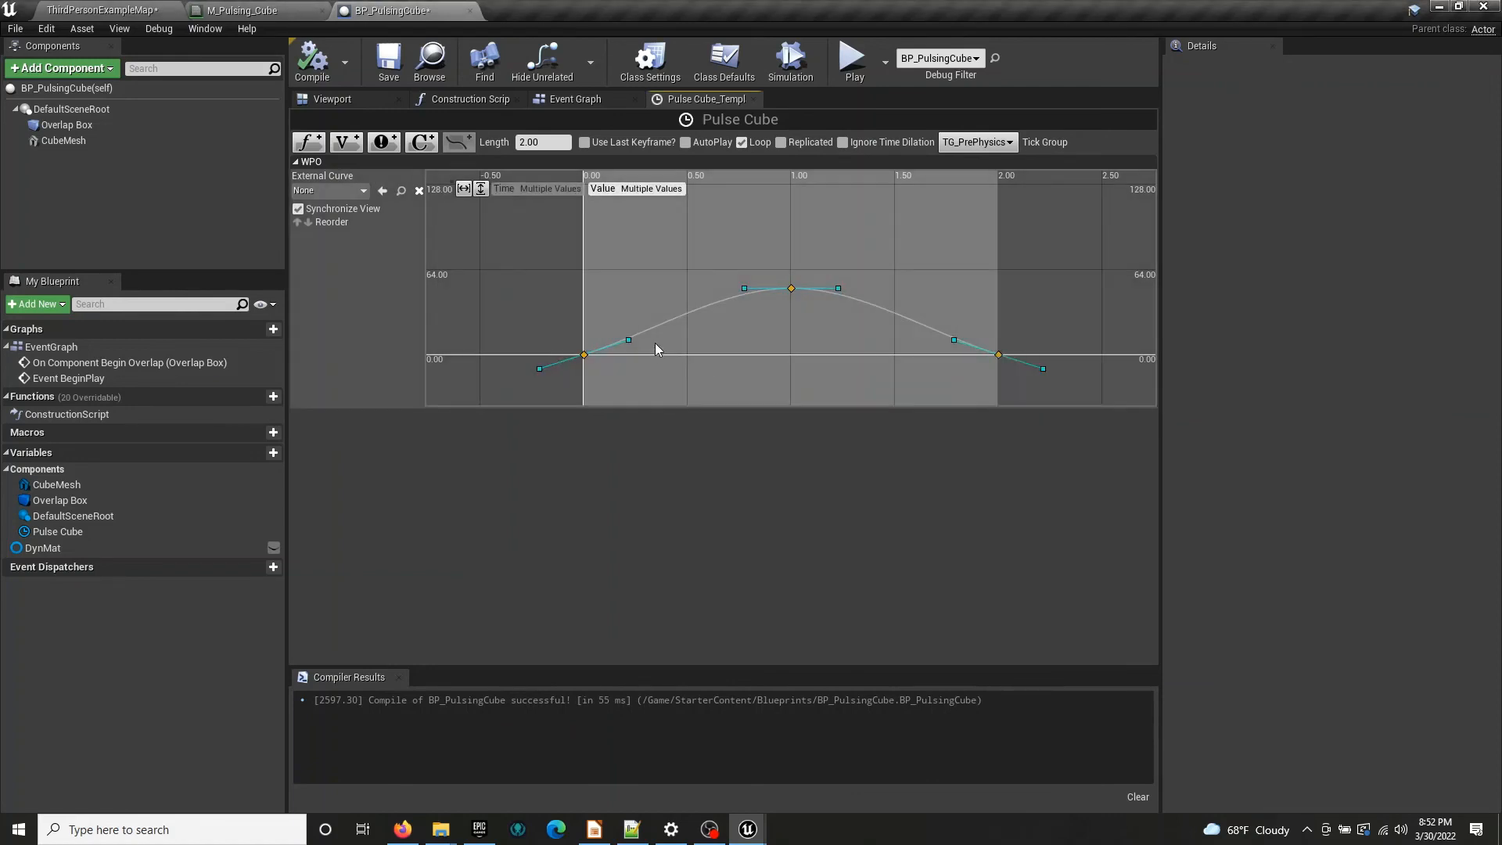
# Flatten the tangents of the WPO curve's first and last keys and save BP_PulsingCube
pyautogui.click(547, 363)
pyautogui.click(583, 356)
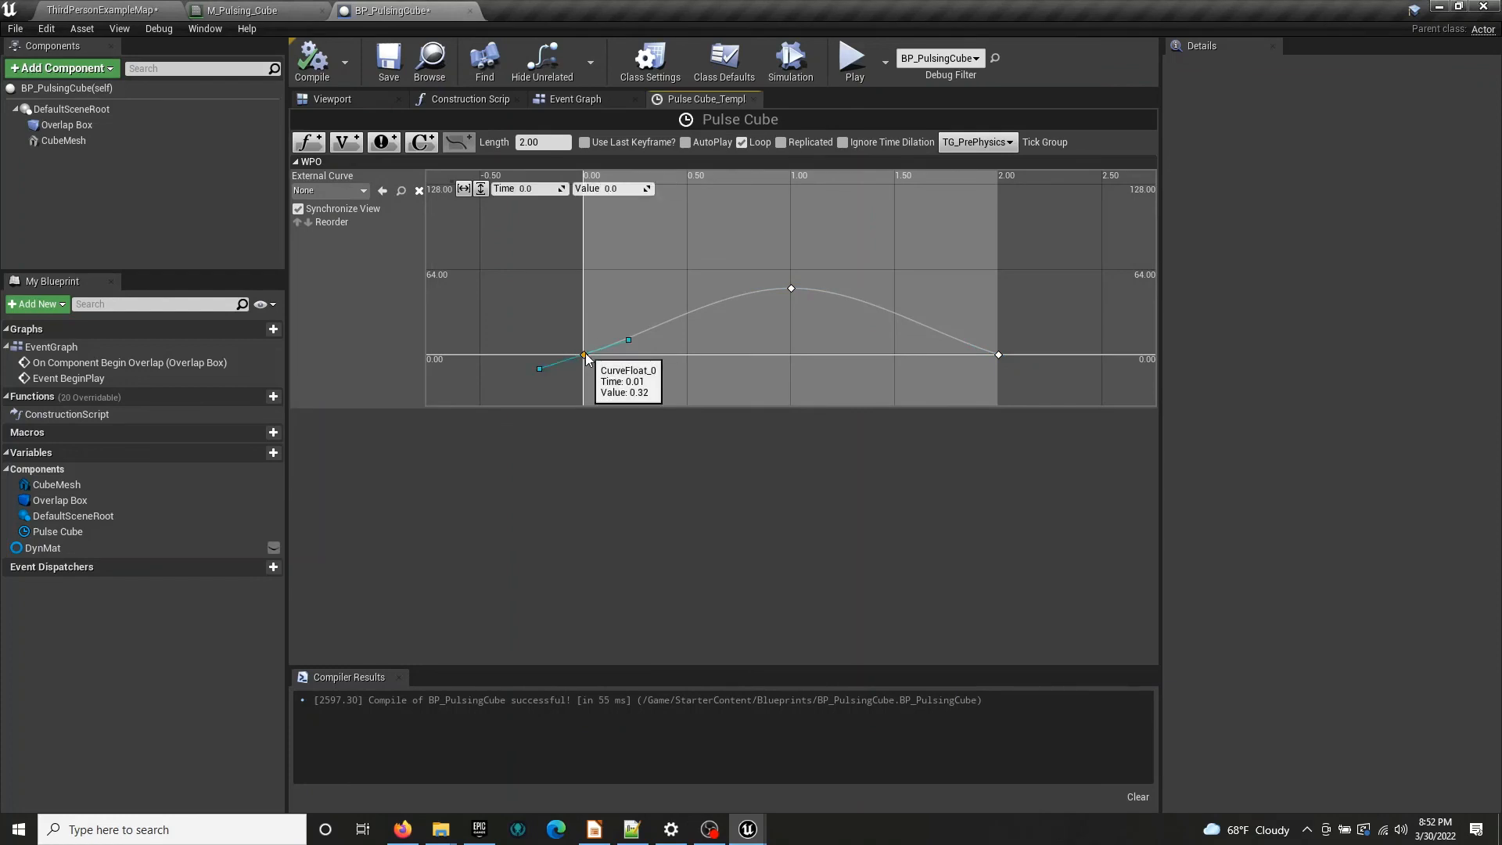
pyautogui.rightClick(586, 356)
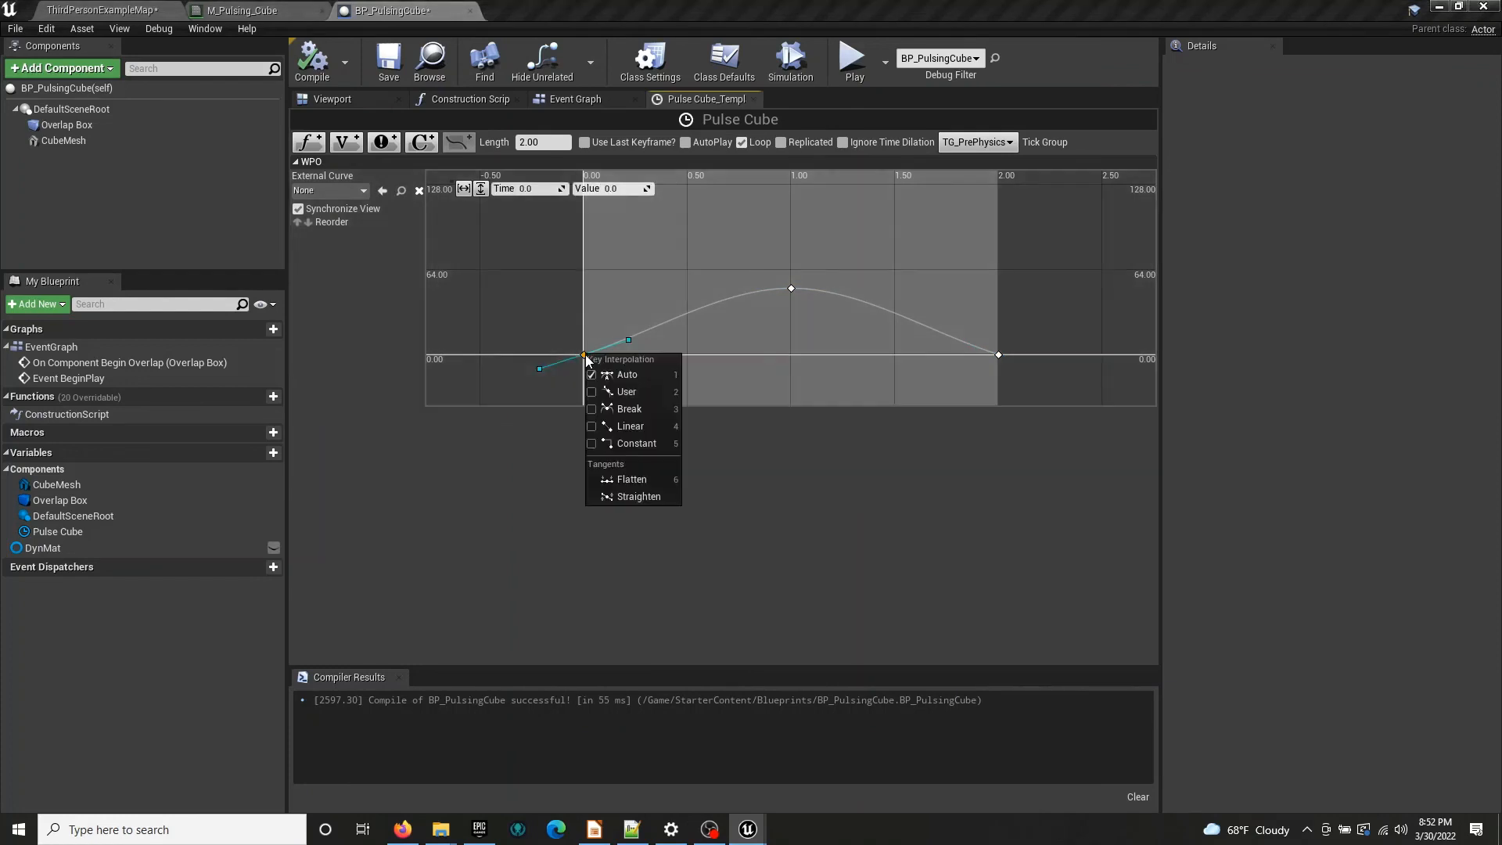
pyautogui.click(629, 478)
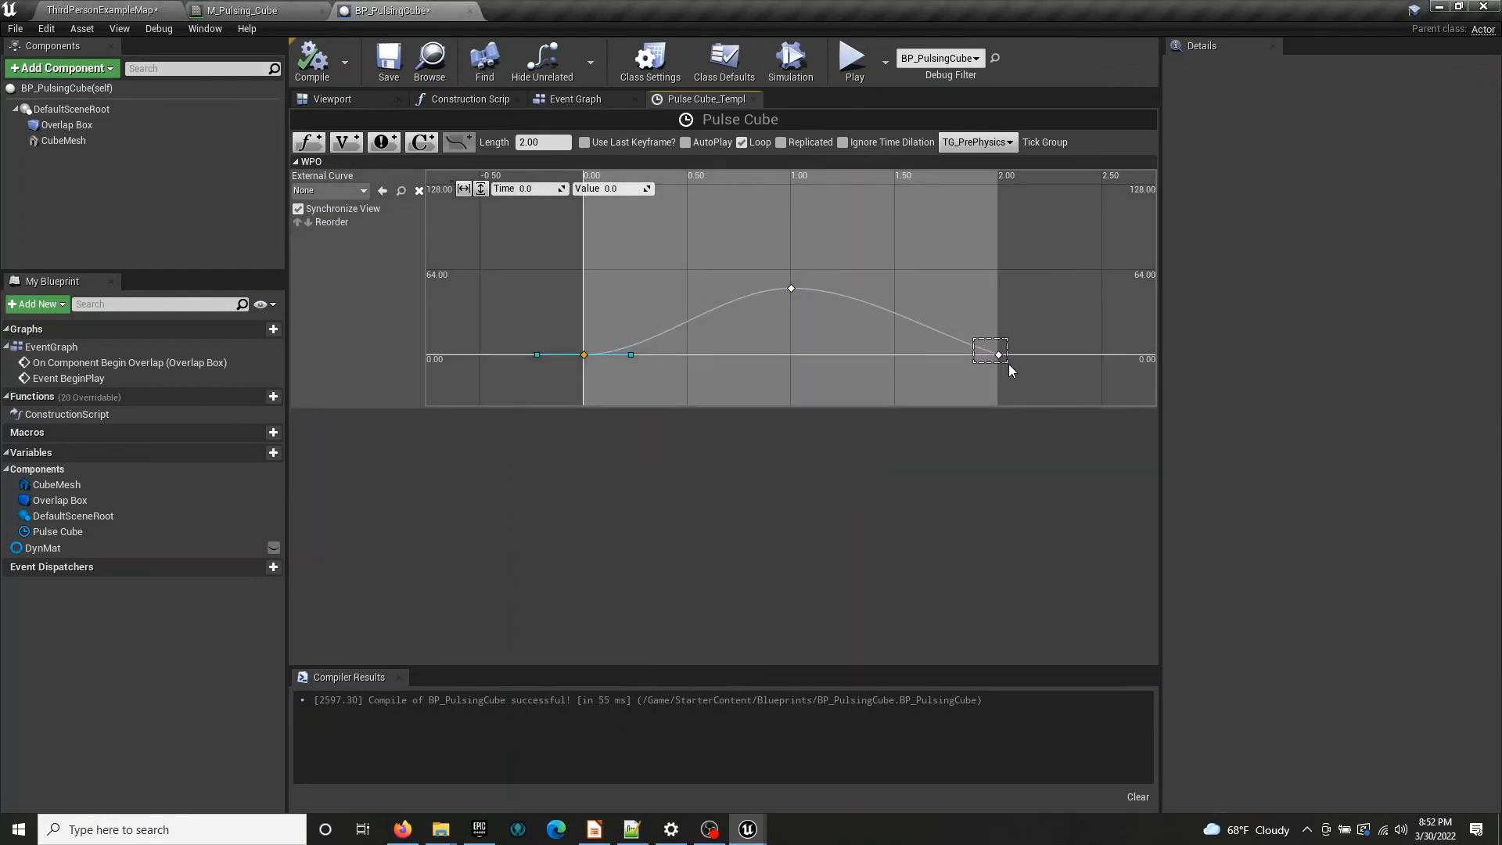
pyautogui.click(998, 355)
pyautogui.rightClick(998, 353)
pyautogui.click(1002, 481)
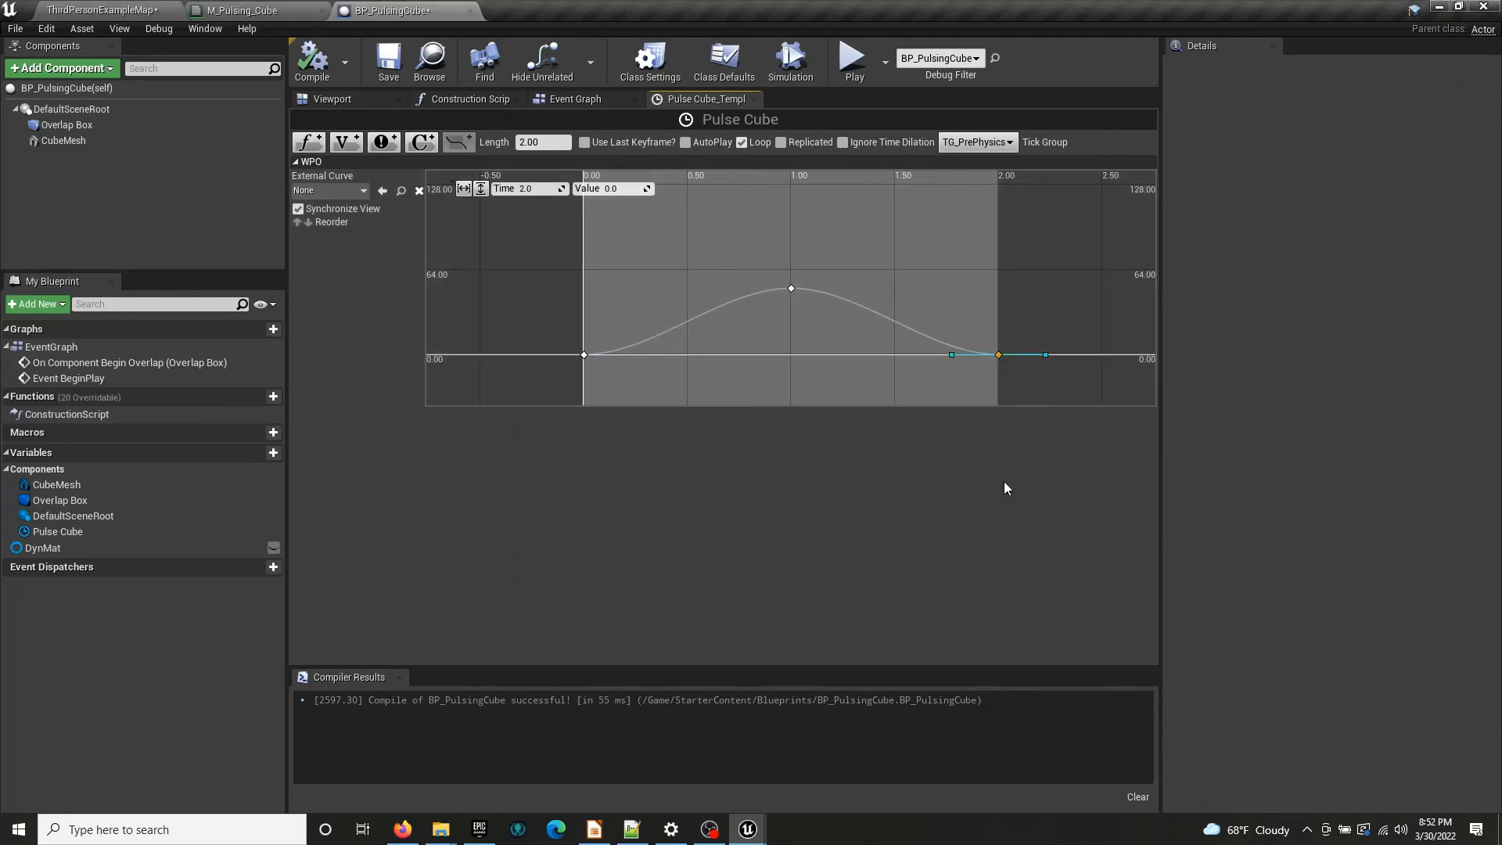
pyautogui.click(390, 69)
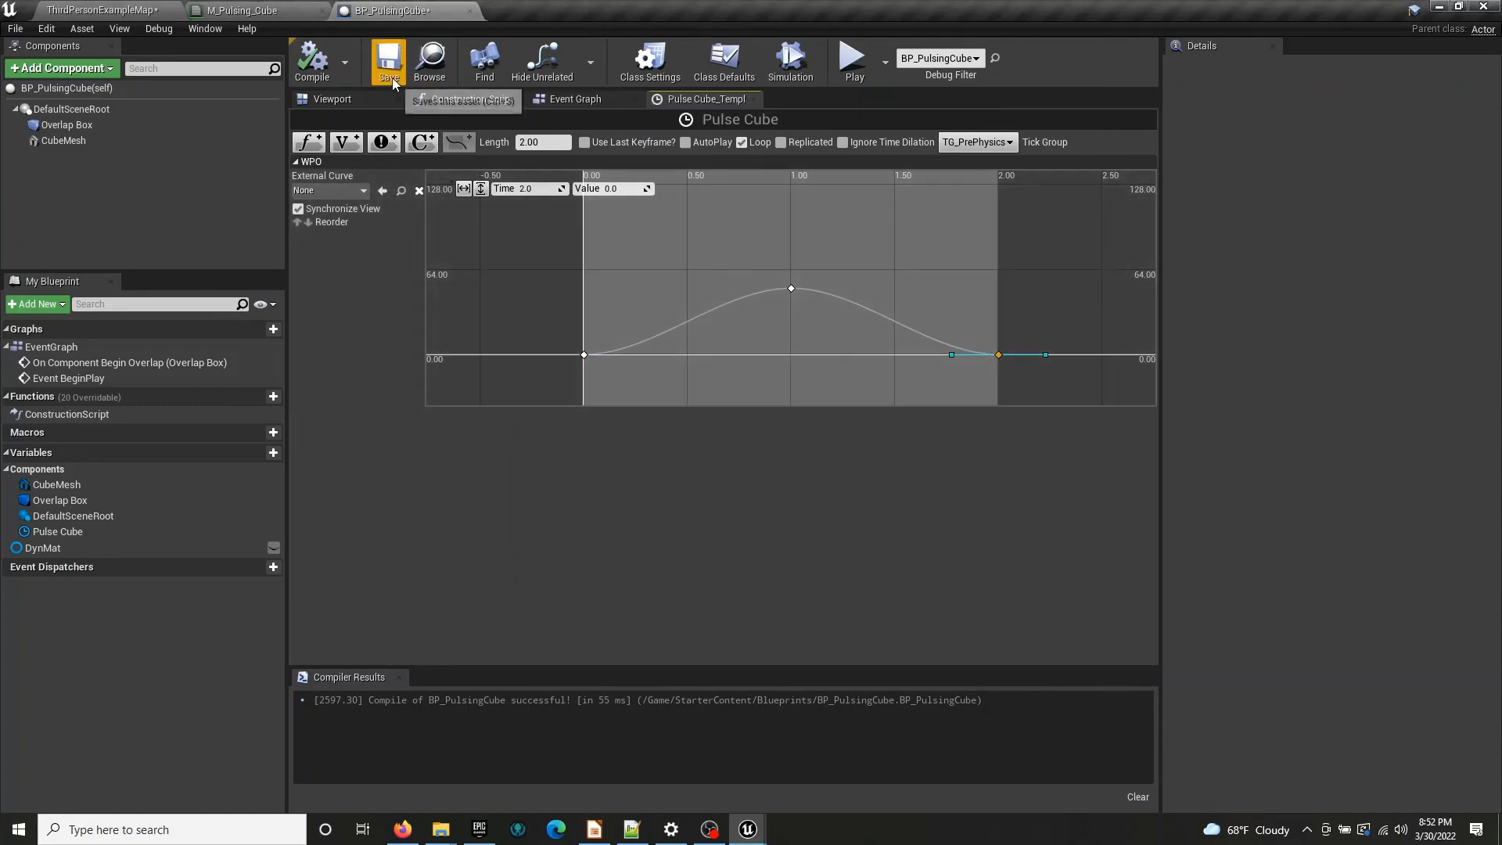
# Set the WPO curve's middle key at time 1.0 to a value of 25 and save the Blueprint
pyautogui.click(294, 16)
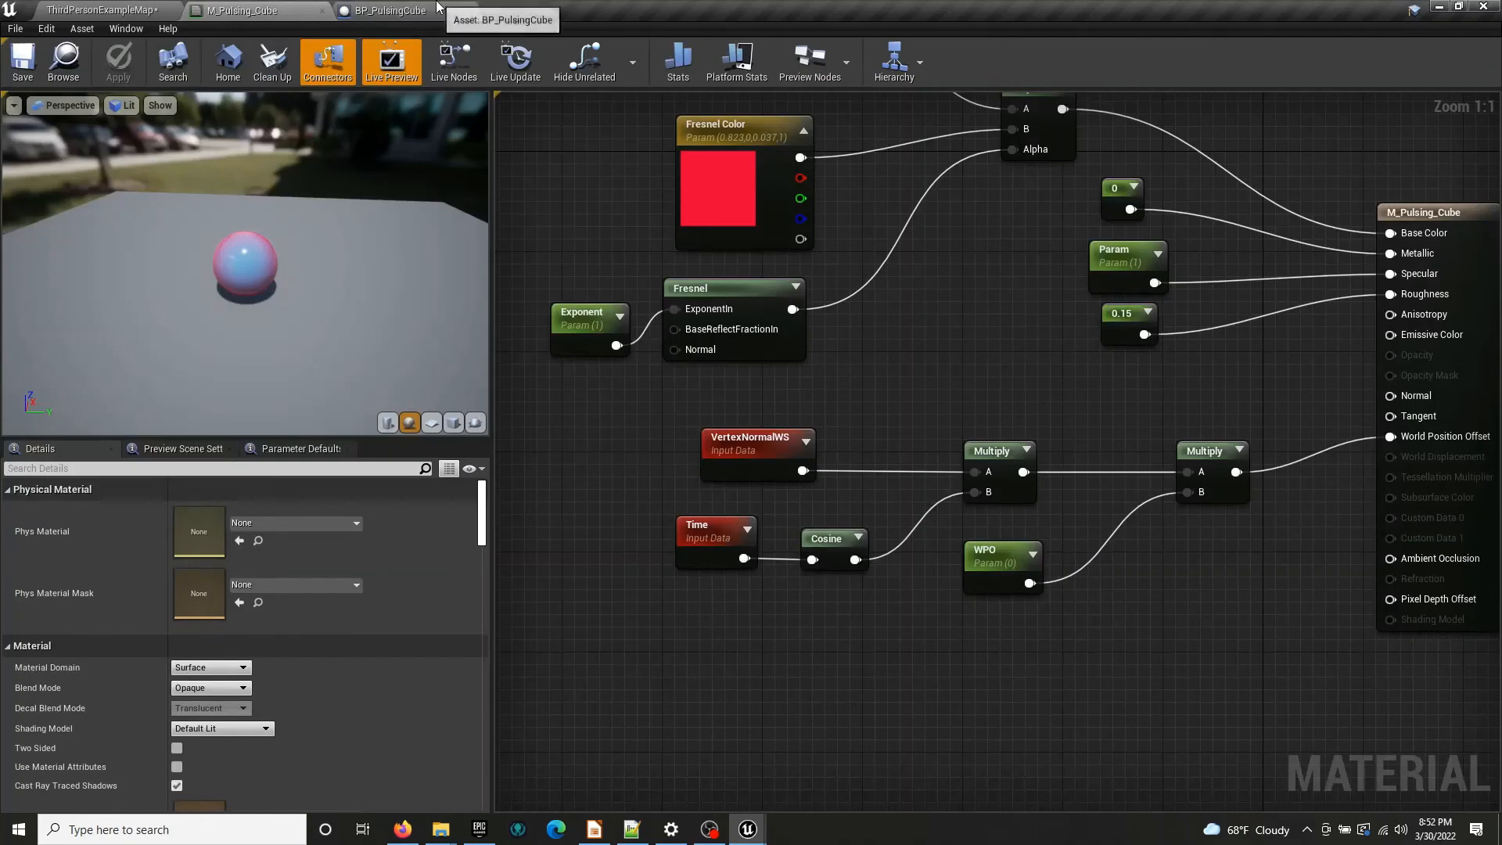
pyautogui.click(428, 11)
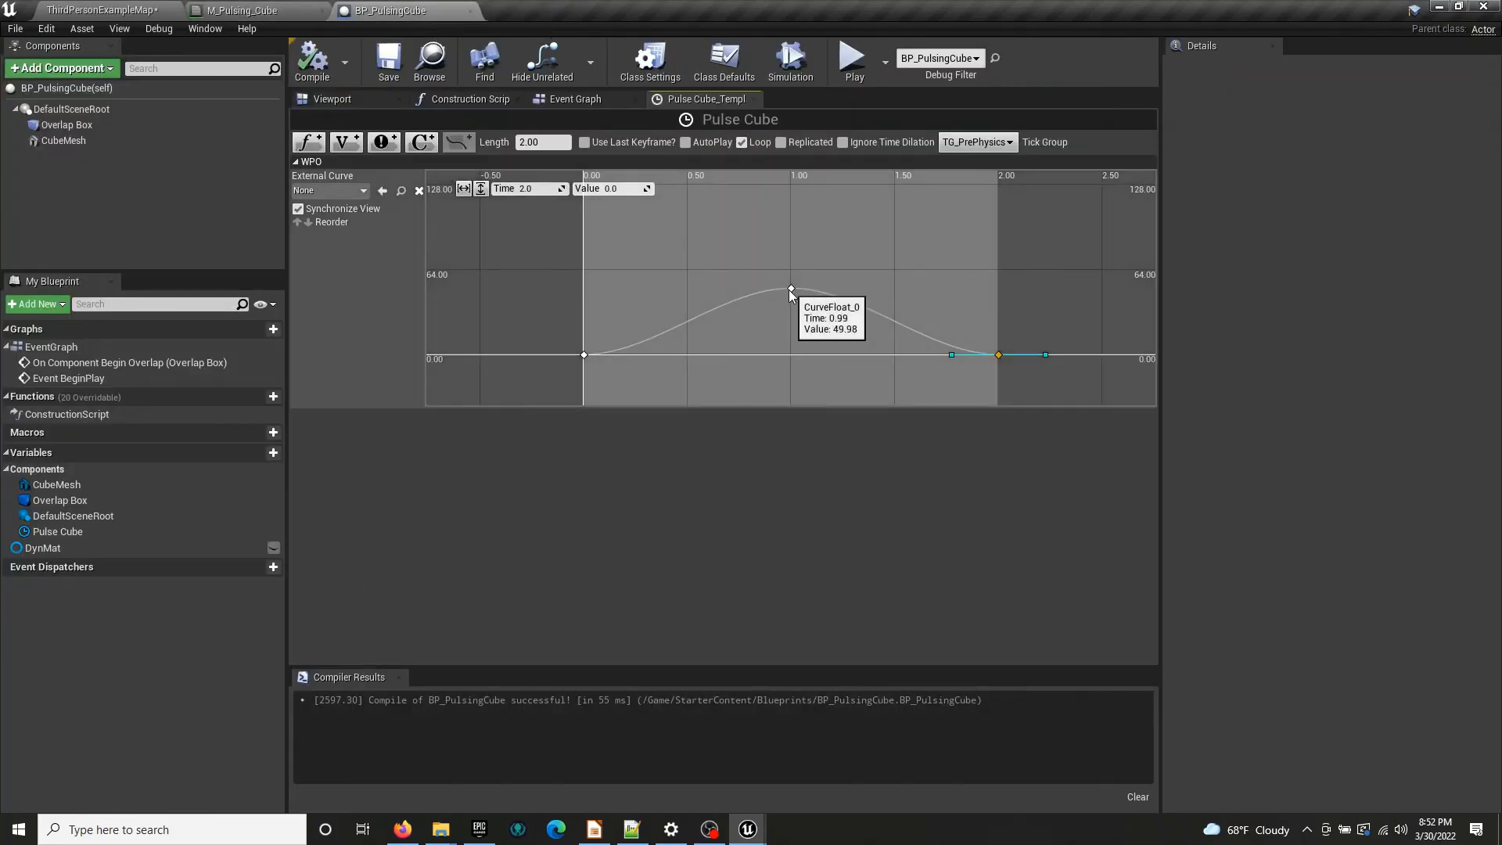
pyautogui.click(791, 288)
pyautogui.click(603, 189)
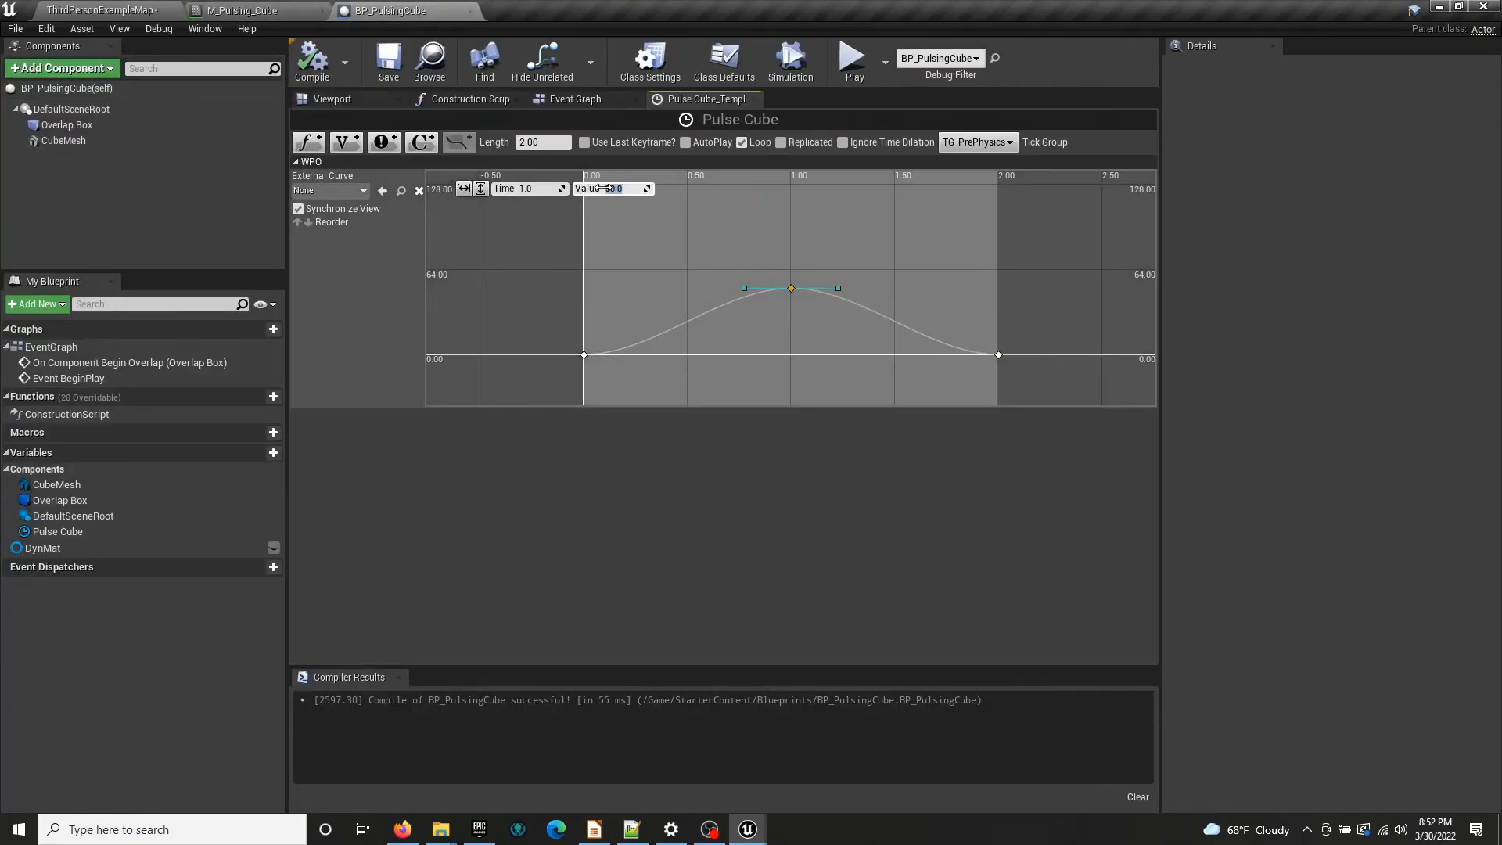
pyautogui.write('25')
pyautogui.press('Return')
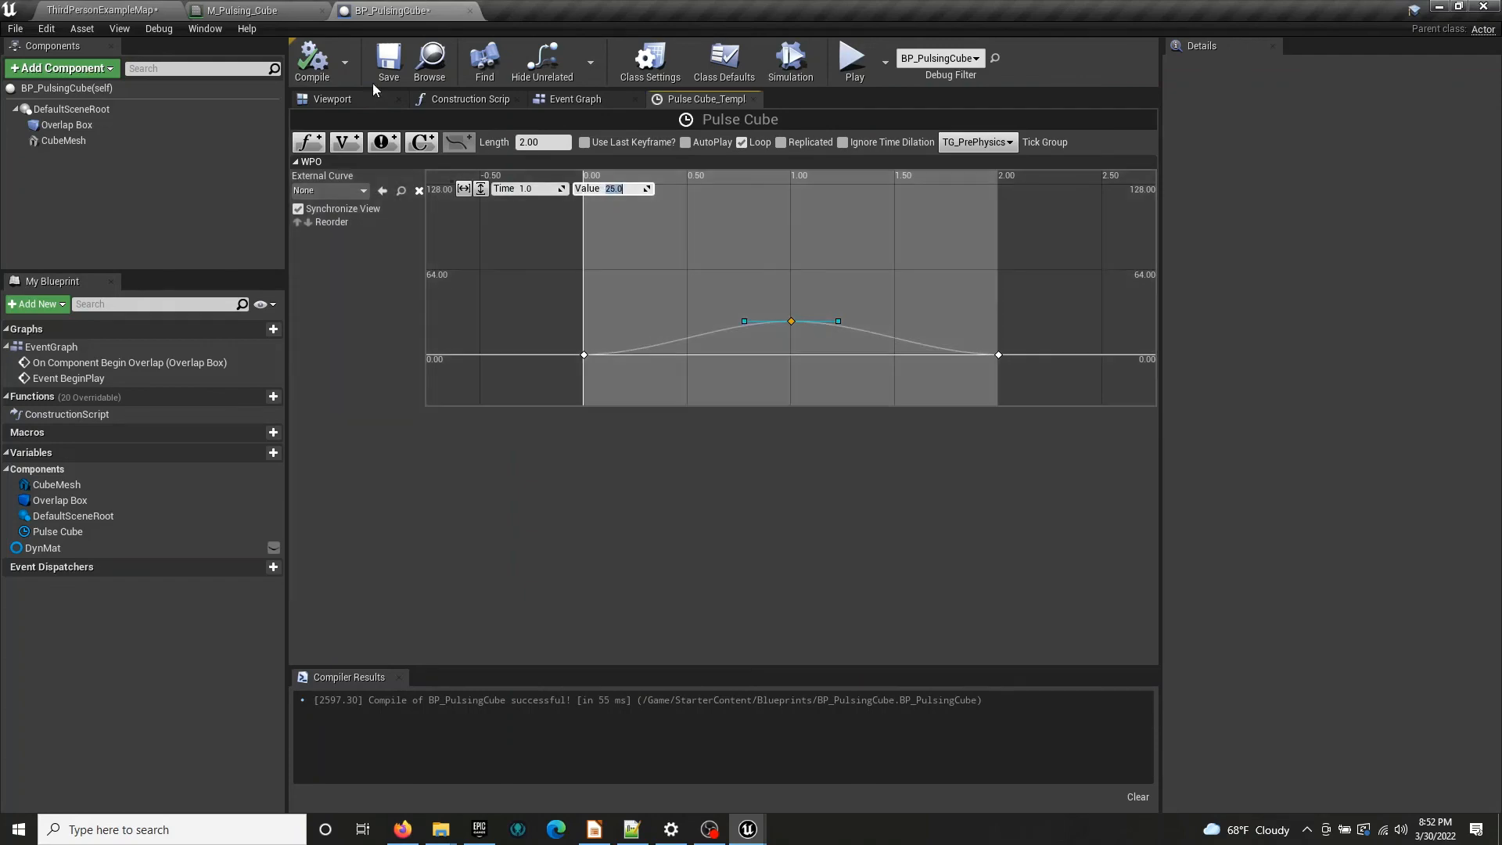
# Play-test ThirdPersonExampleMap with the reduced, smoothed pulse by running into the overlap box, and stop playing
pyautogui.click(155, 14)
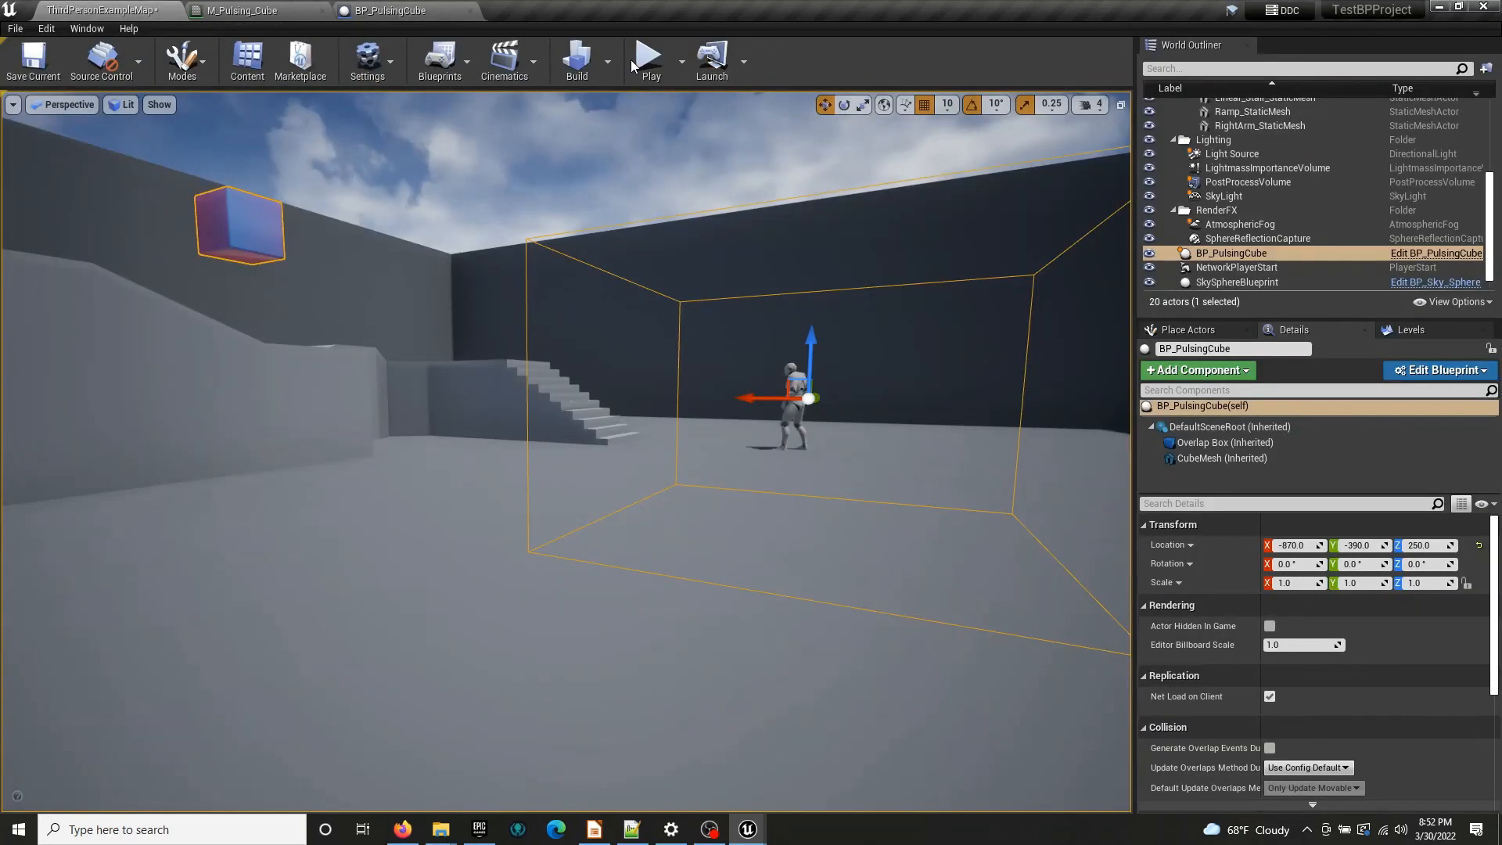
pyautogui.click(652, 59)
pyautogui.press('a')
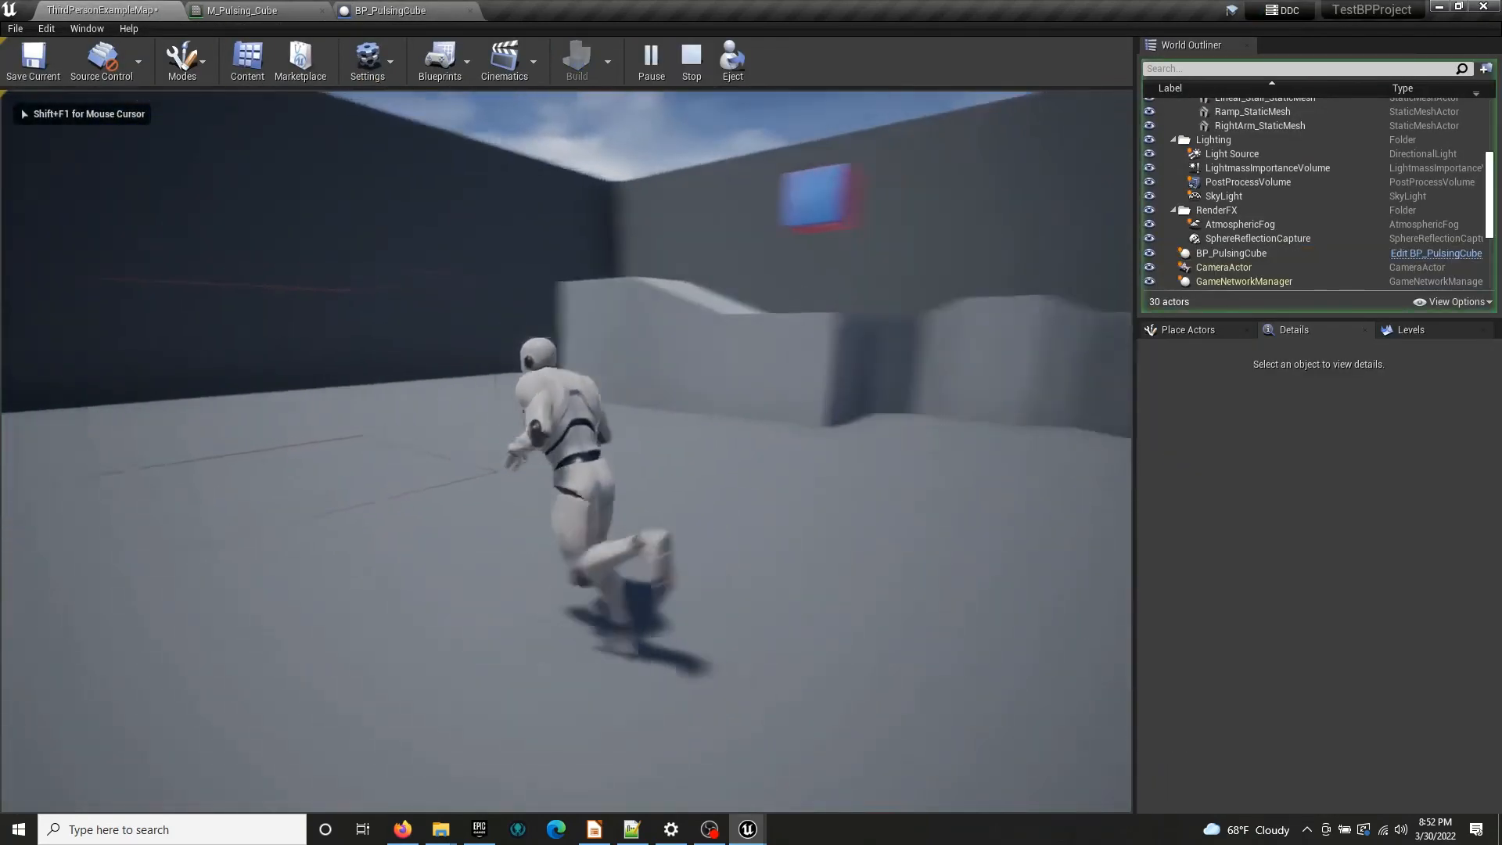
pyautogui.press('w')
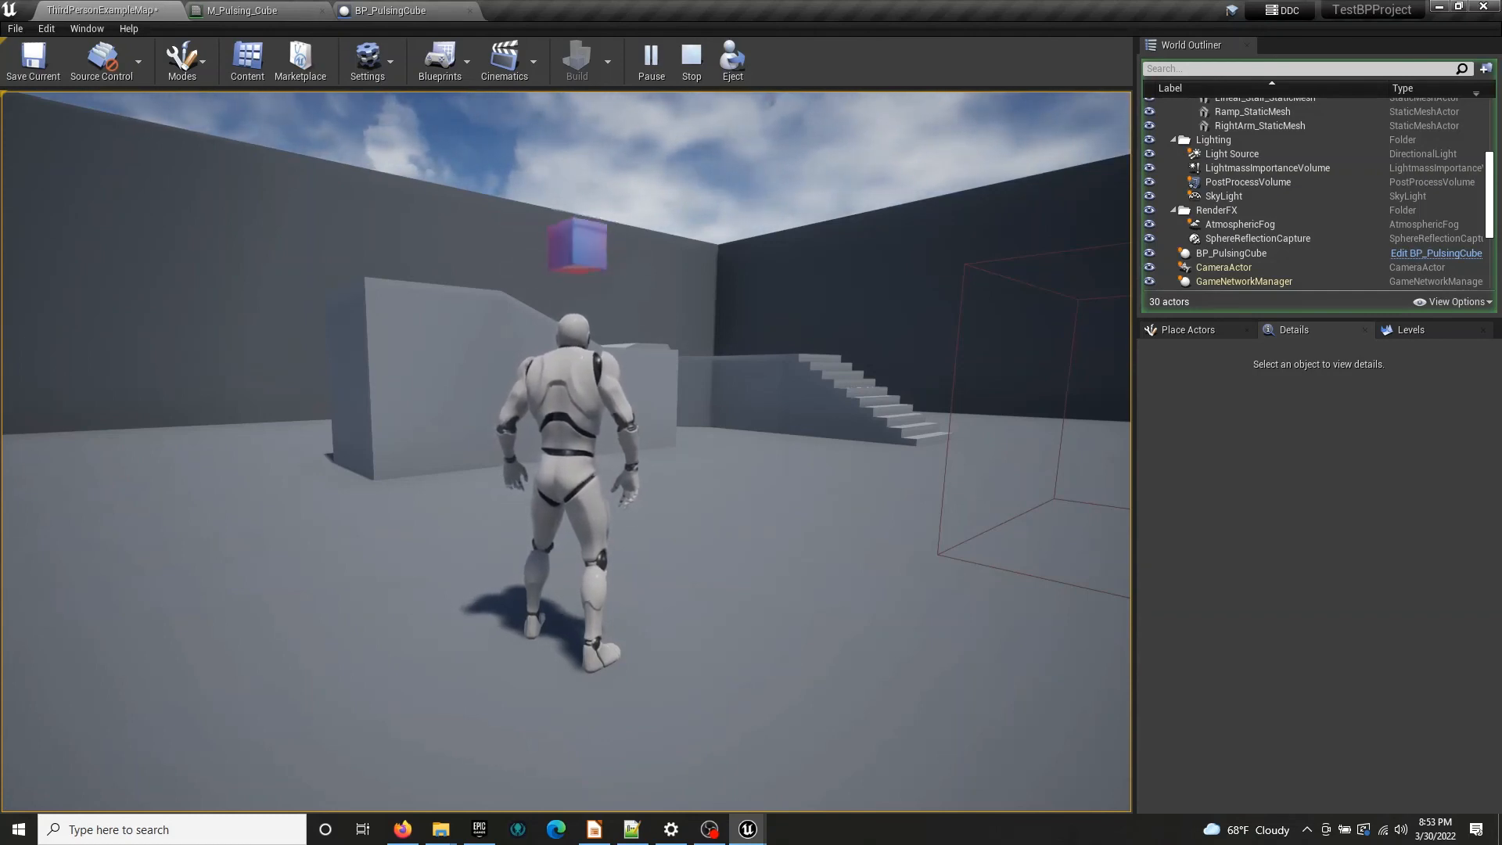
pyautogui.press('Escape')
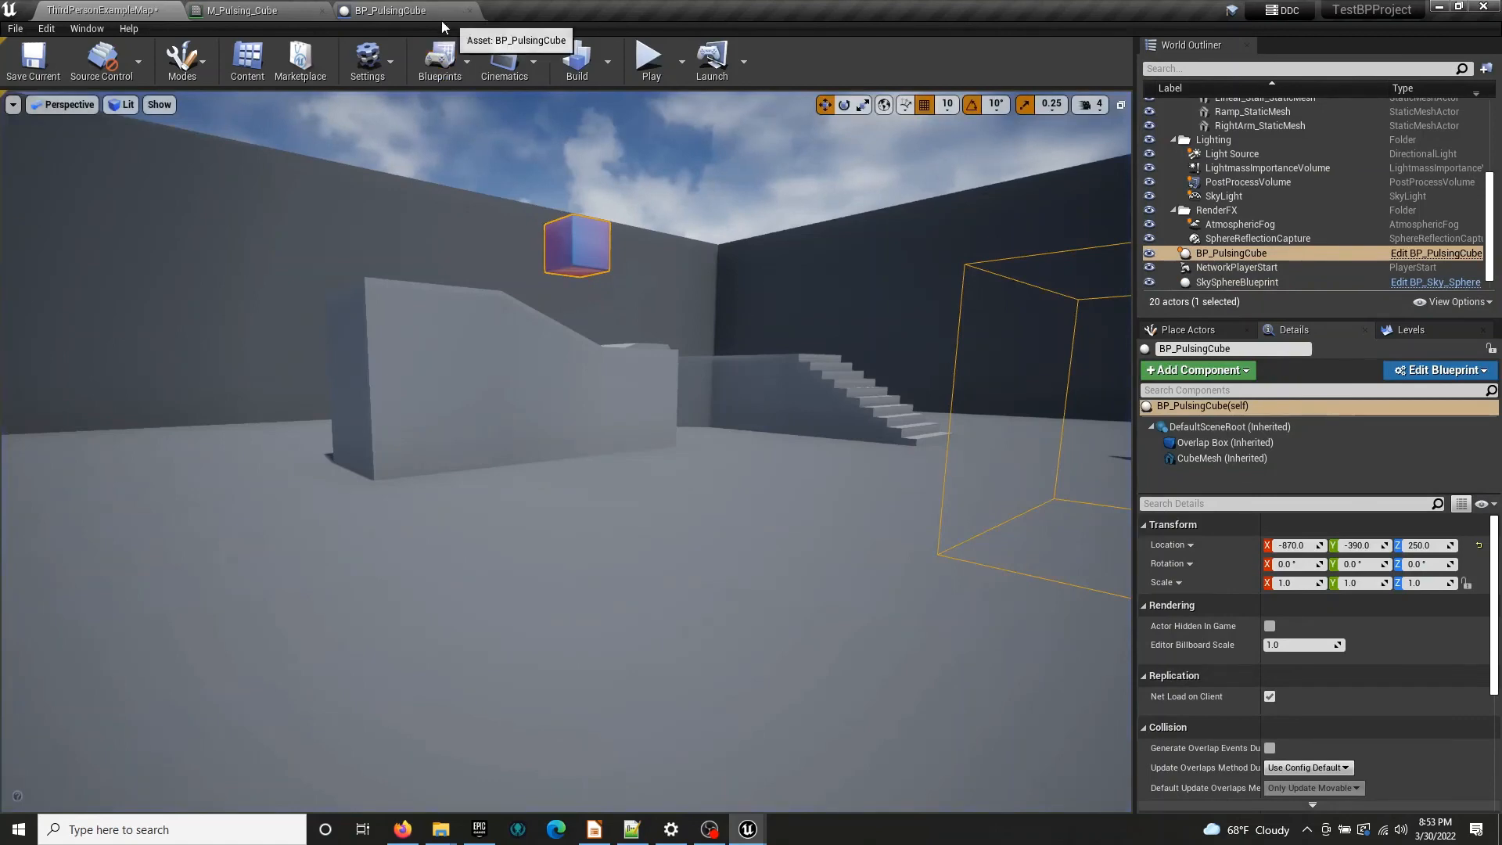
# Close the M_Pulsing_Cube material and BP_PulsingCube Blueprint editors
pyautogui.click(423, 14)
pyautogui.click(259, 11)
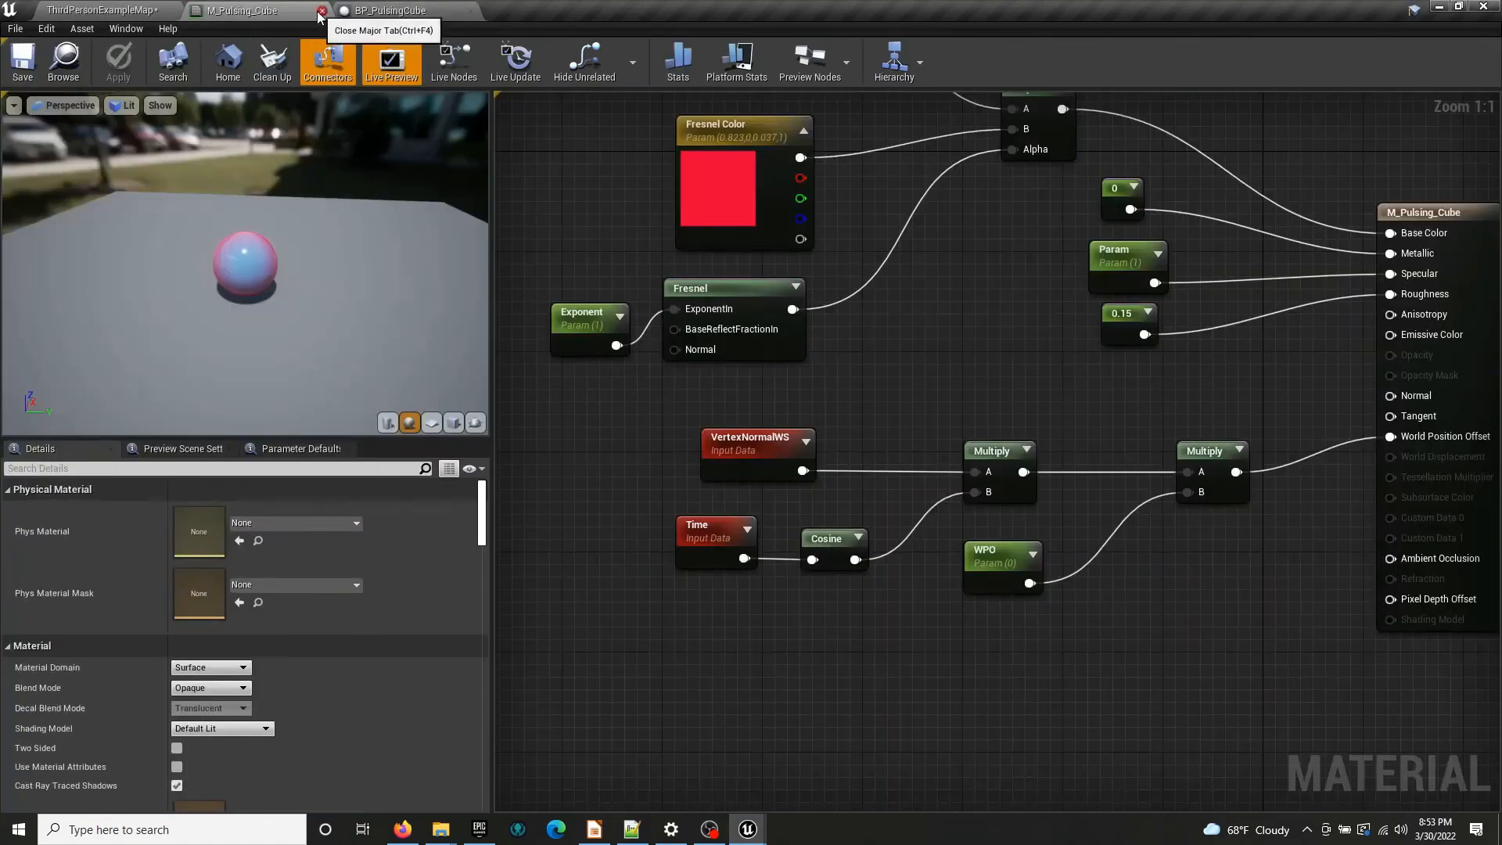
pyautogui.click(321, 11)
pyautogui.click(320, 11)
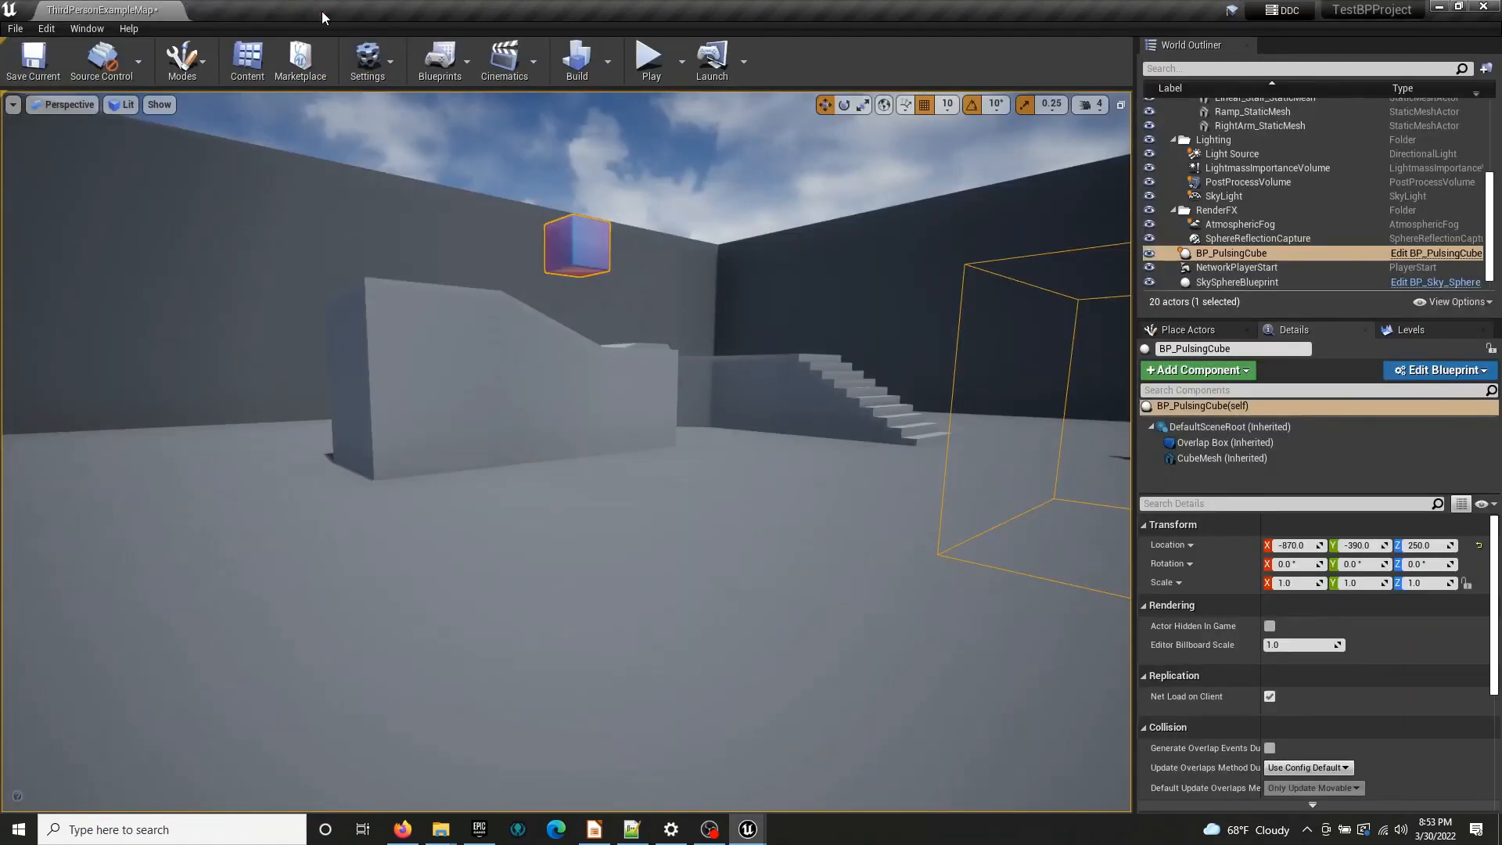
# View the Materials folder in the Content Browser and close the browser window
pyautogui.click(247, 59)
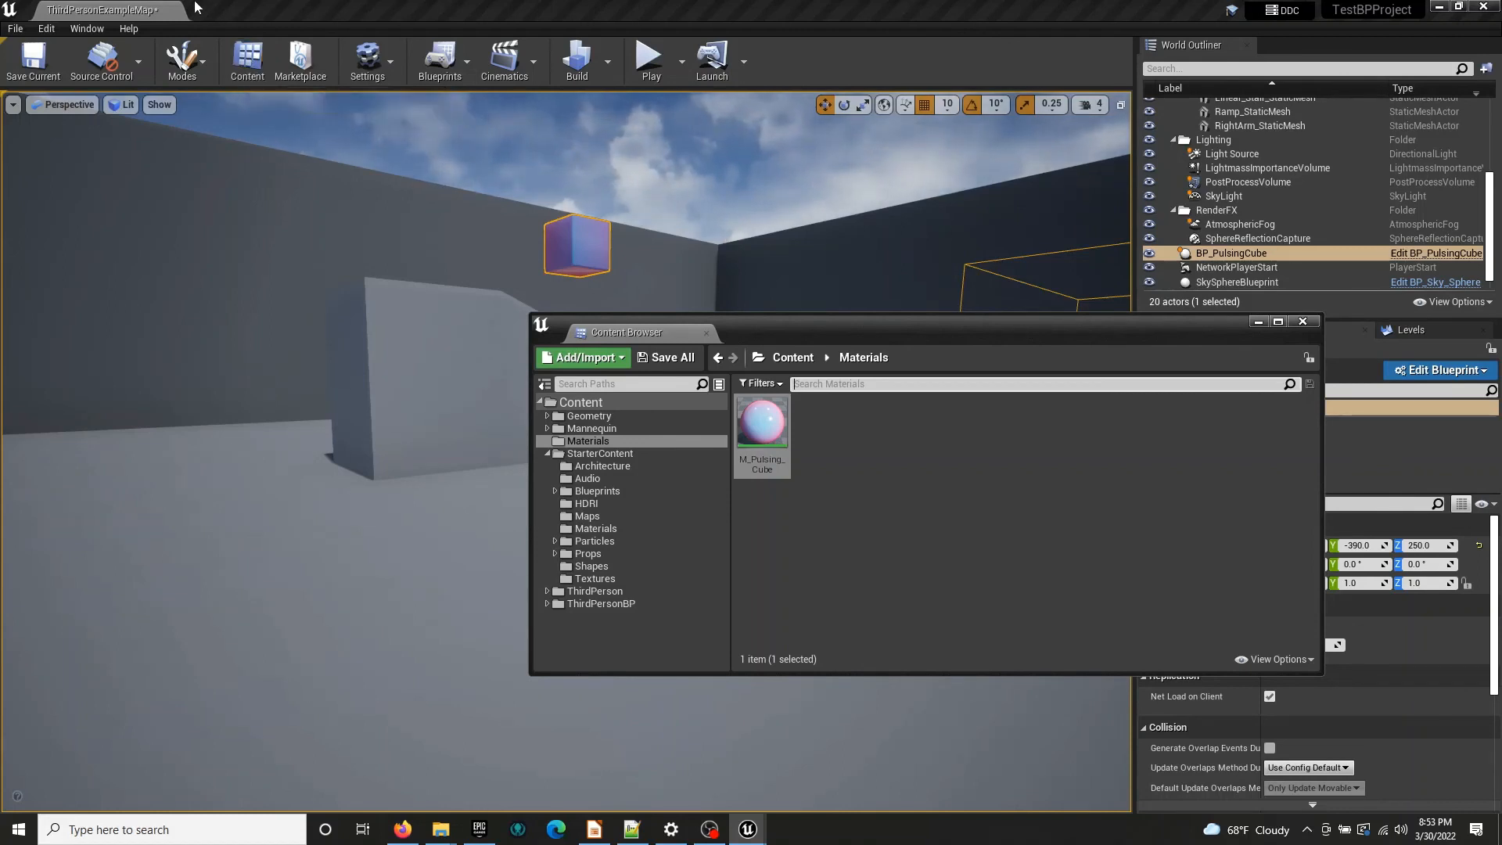
pyautogui.moveTo(807, 343); pyautogui.dragTo(516, 277)
pyautogui.click(1024, 261)
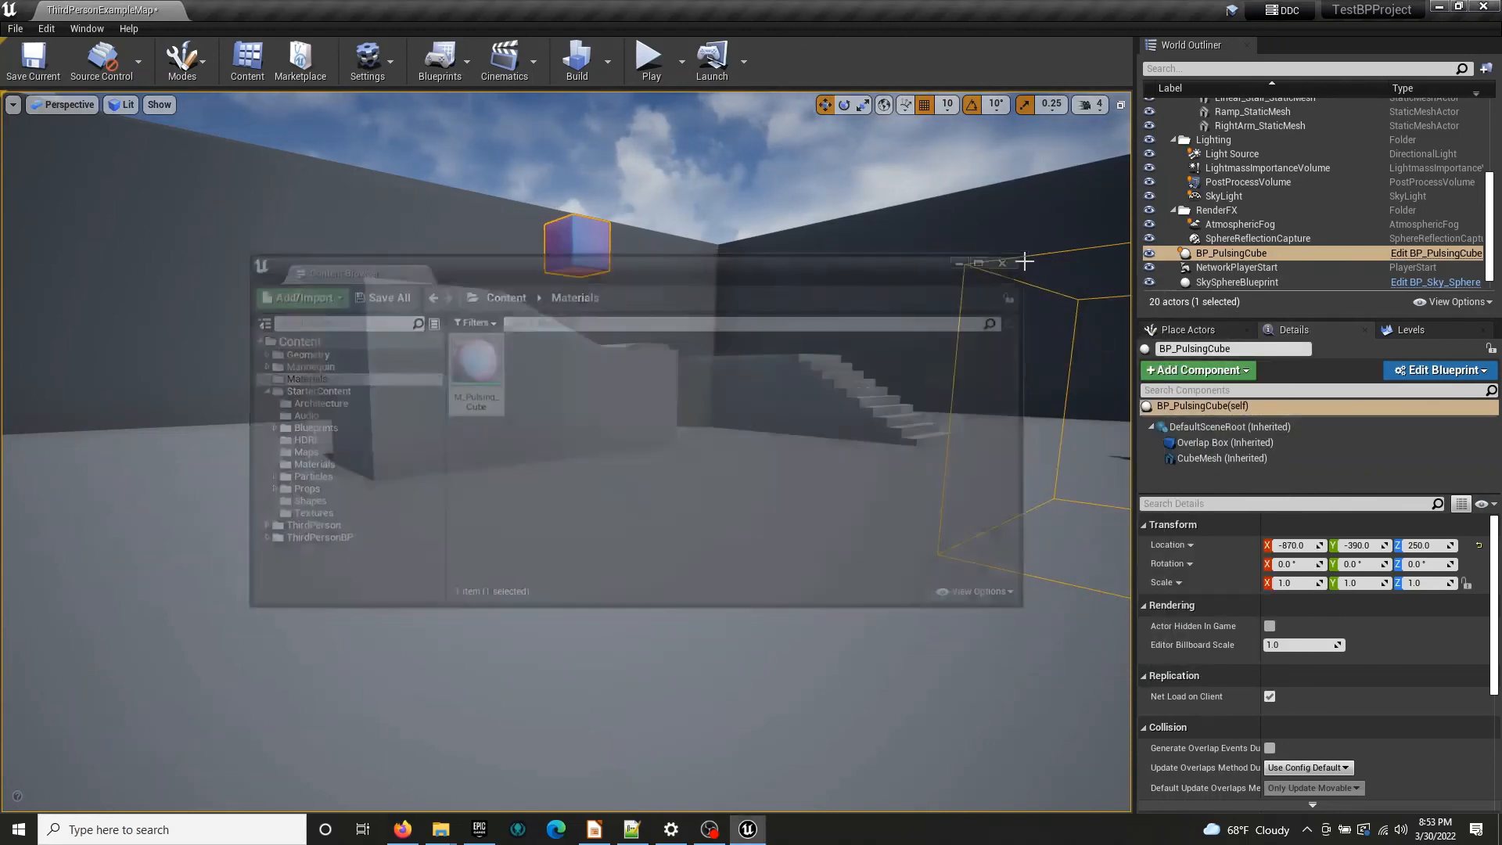